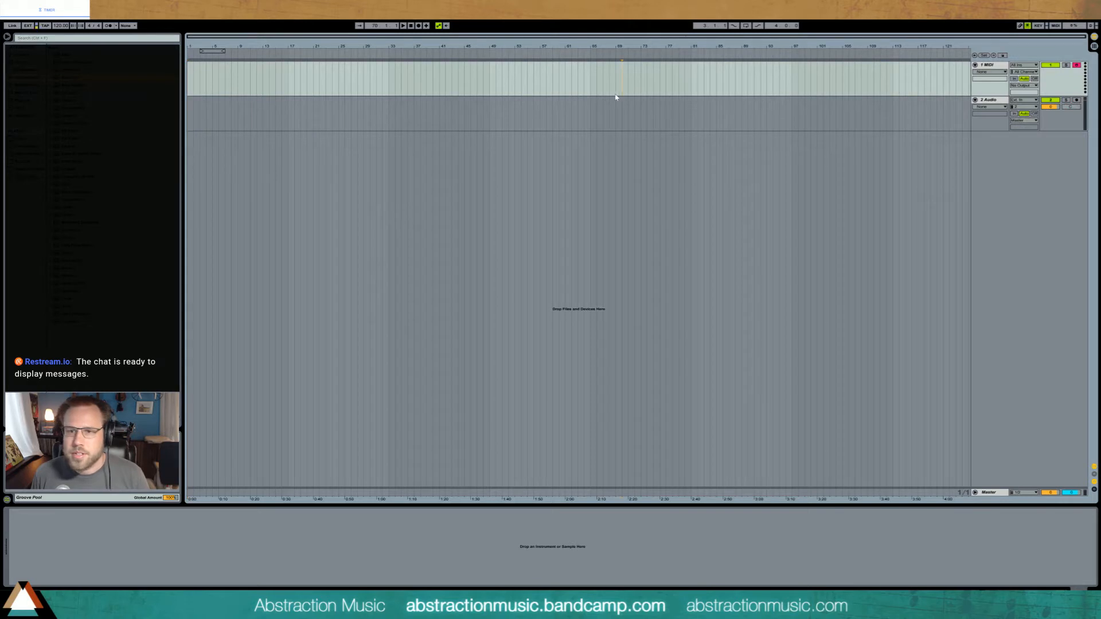
left_click(212, 76)
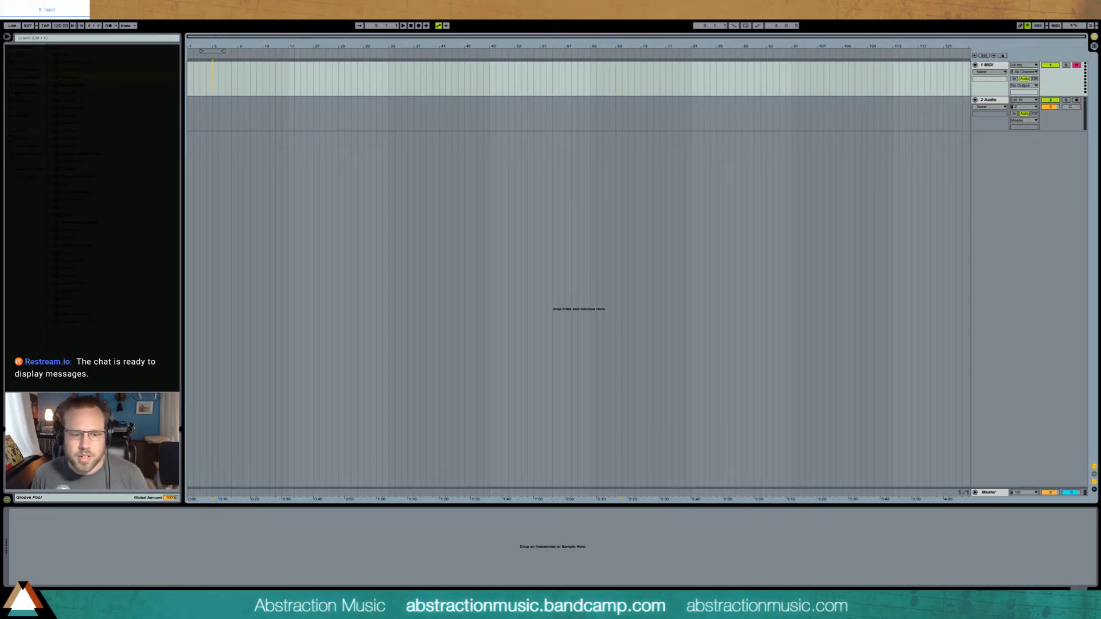
mouse_move(52, 608)
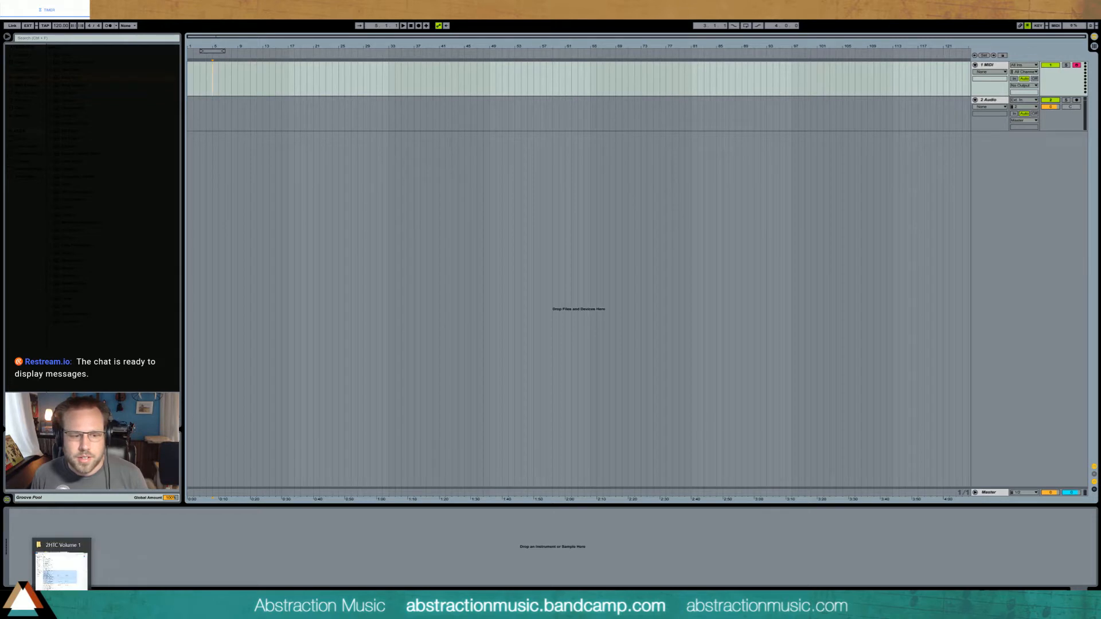
right_click(53, 609)
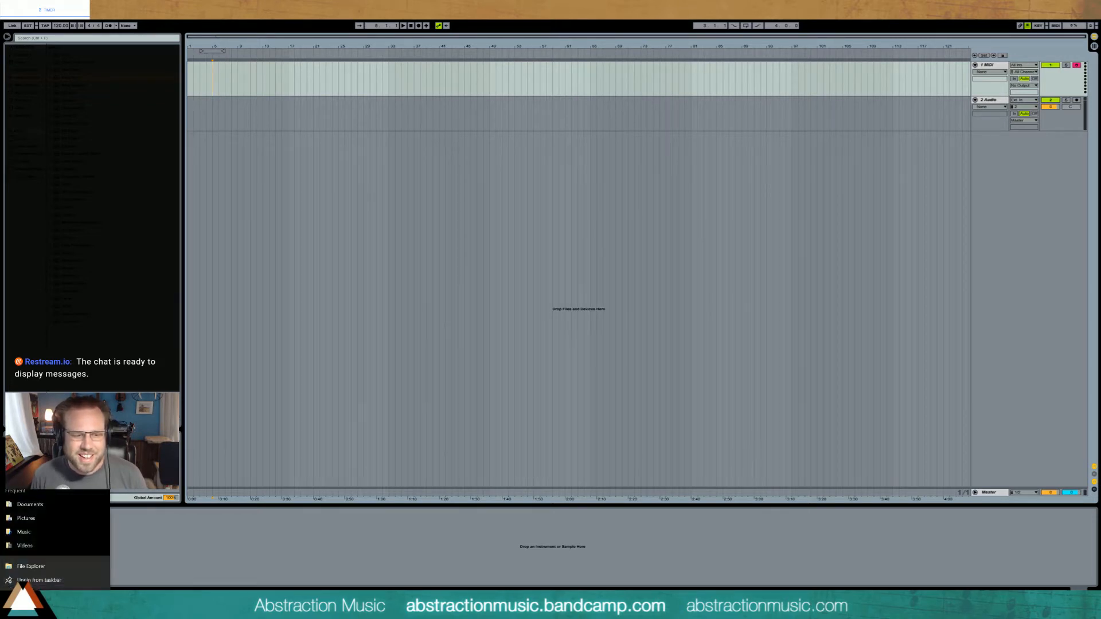
left_click(80, 594)
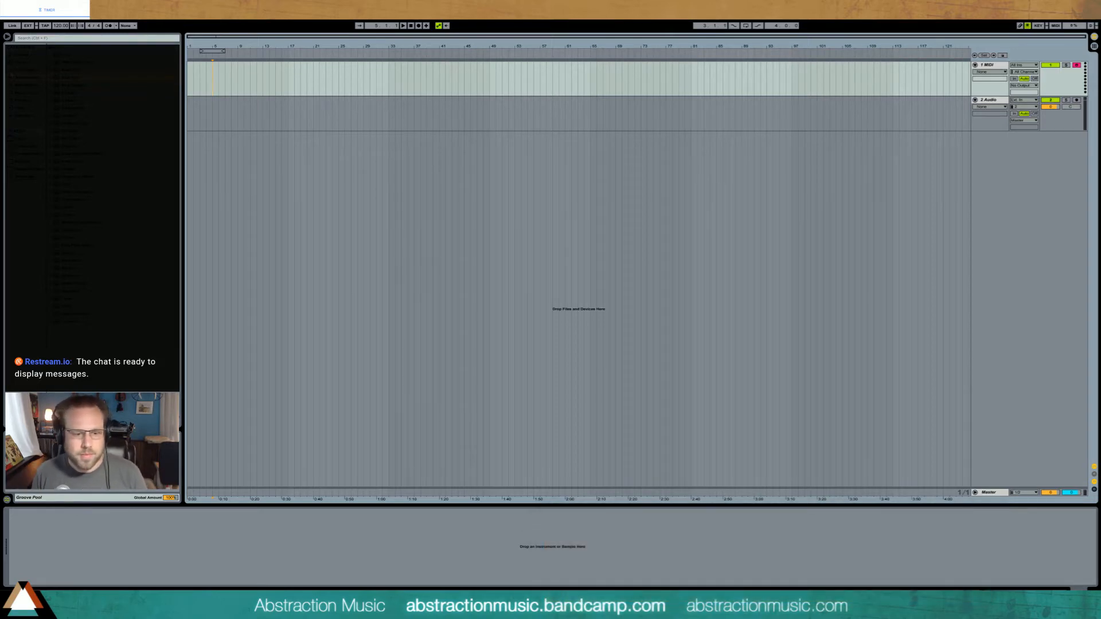
- Switch to the browser, start the 2-hour countdown timer, and return to Ableton Live
key("alt+Tab")
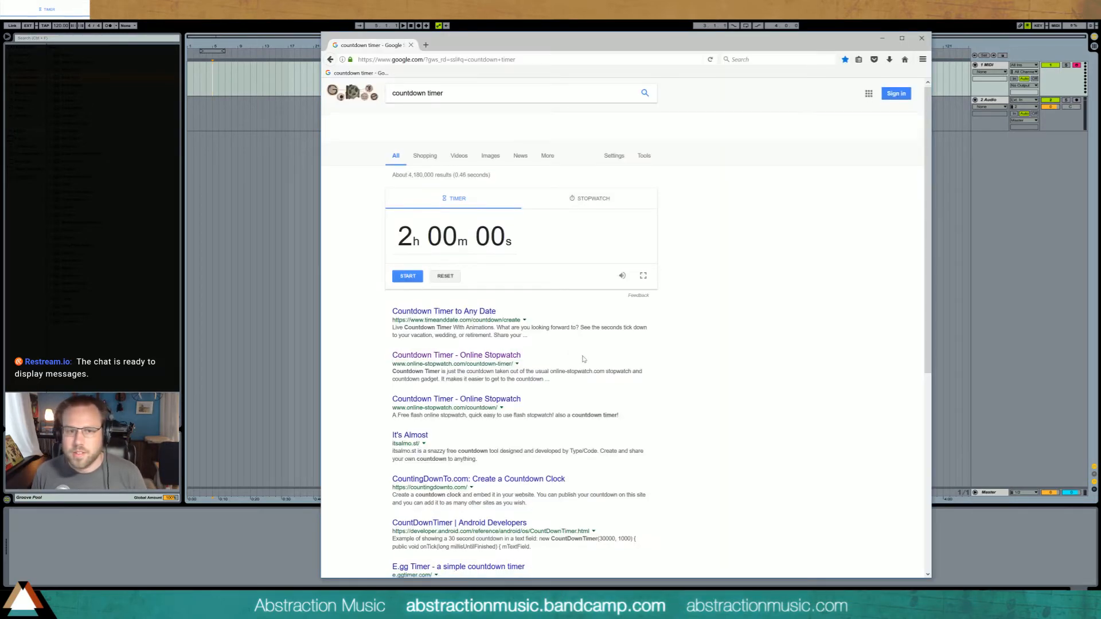
scroll(584, 359, "down", 2)
scroll(583, 362, "up", 3)
left_click_drag(316, 245, 220, 264)
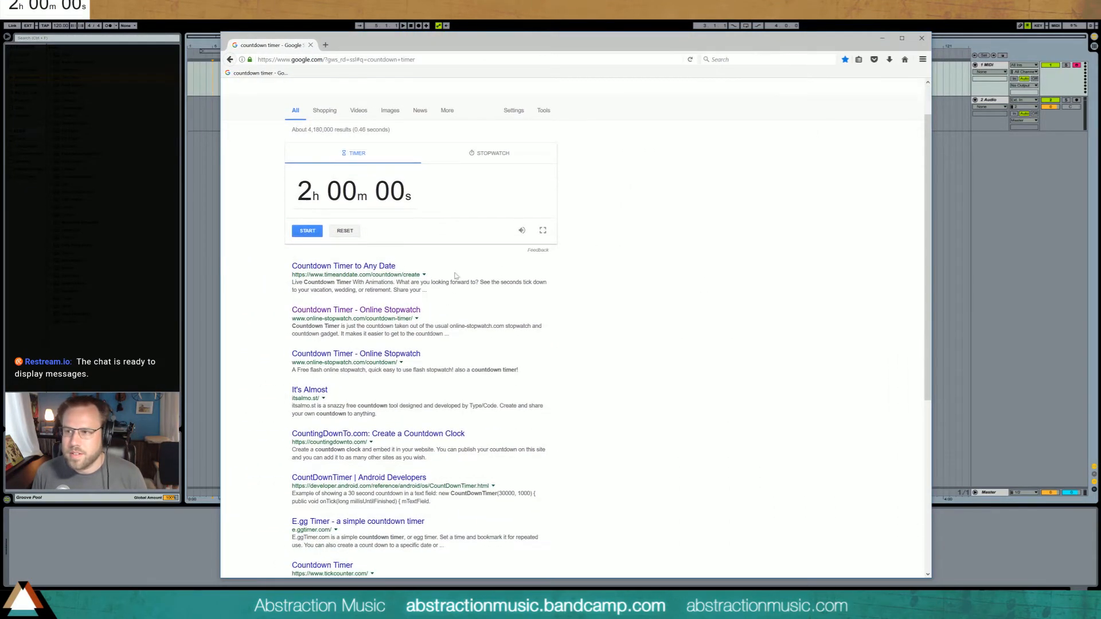
left_click_drag(928, 146, 931, 143)
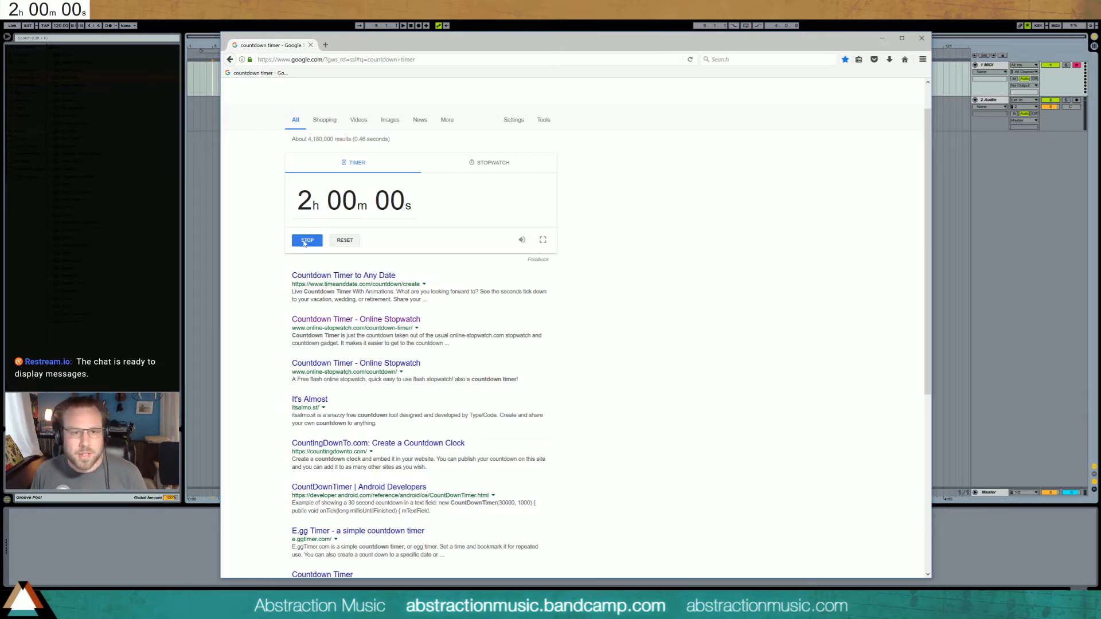
left_click(306, 241)
key("alt+Tab")
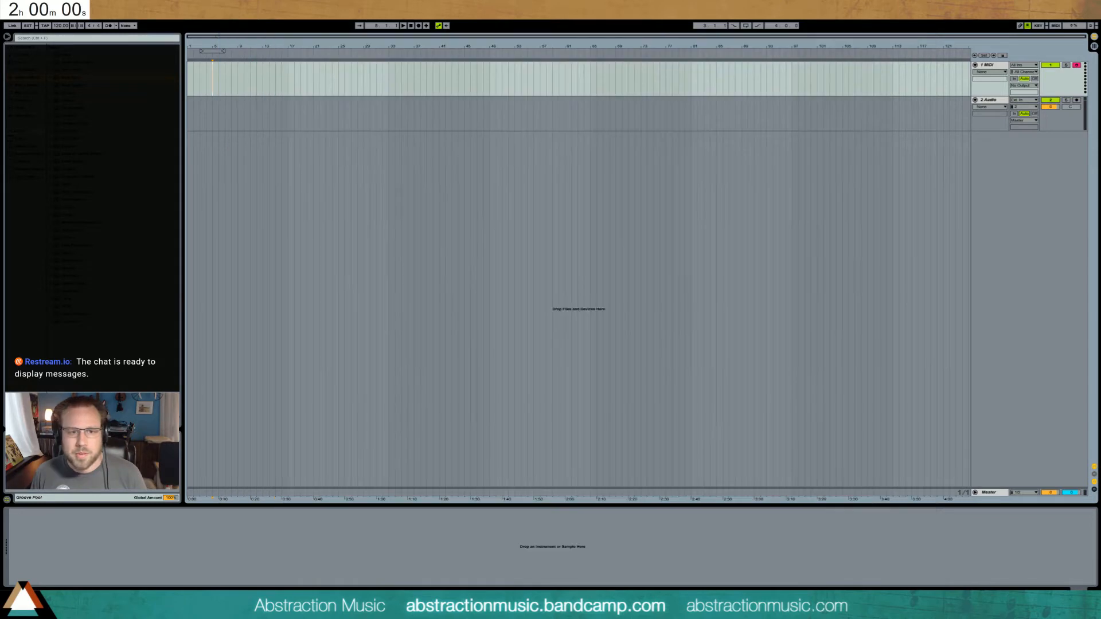
- Load the Kontakt 5 plug-in onto the first MIDI track
left_click(987, 65)
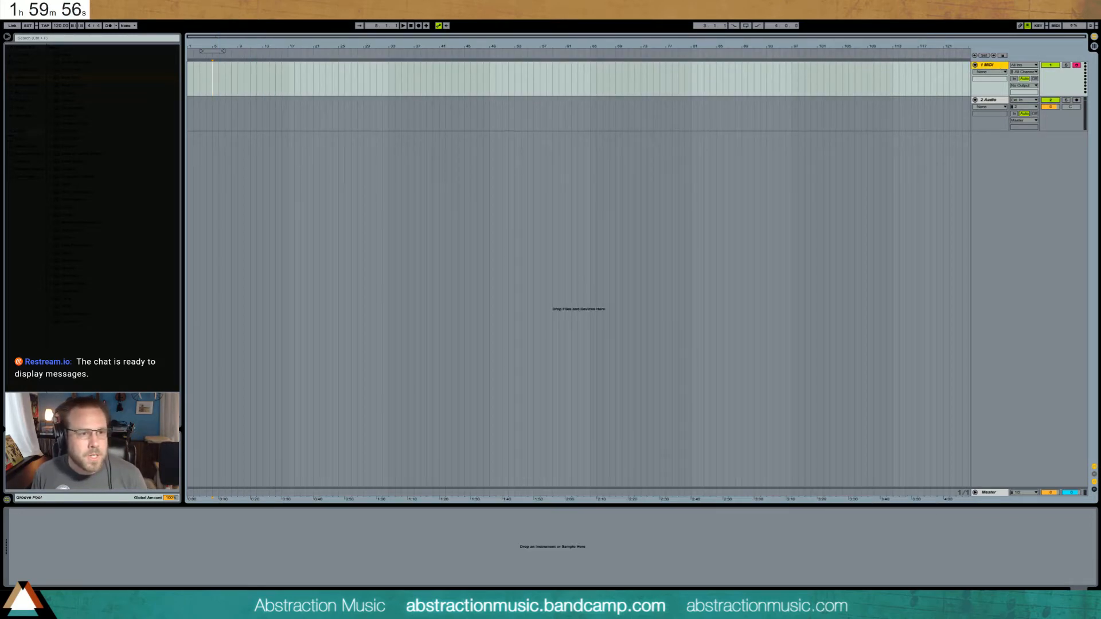
left_click(29, 102)
left_click_drag(77, 124, 346, 74)
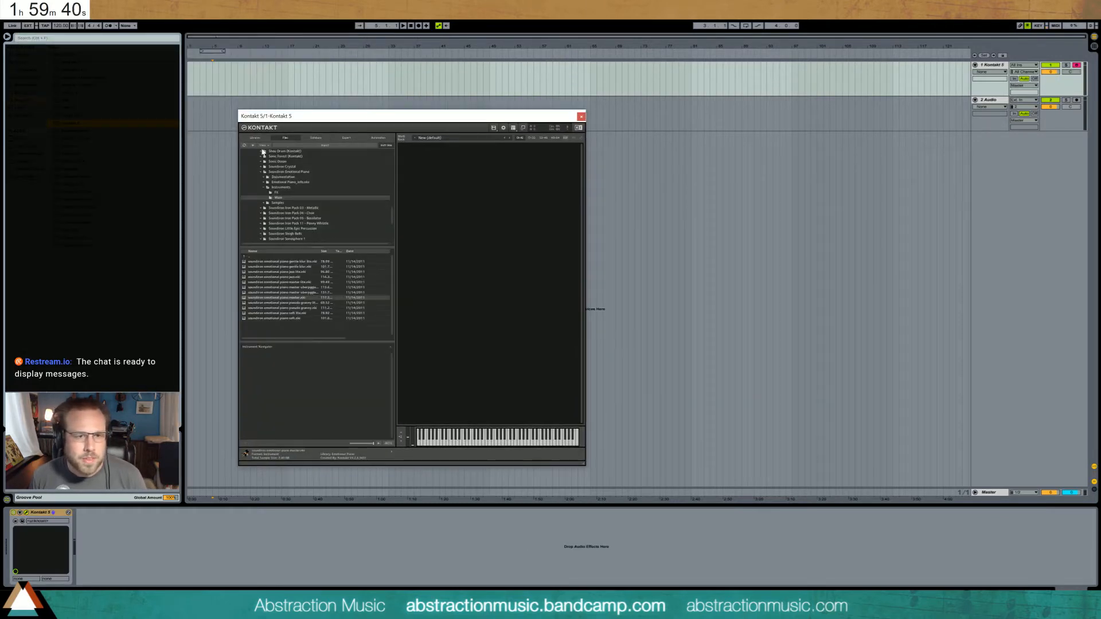
- Load the Scarbee Mark I instrument from Kontakt's Vintage Keys library and close the plug-in window
left_click(255, 138)
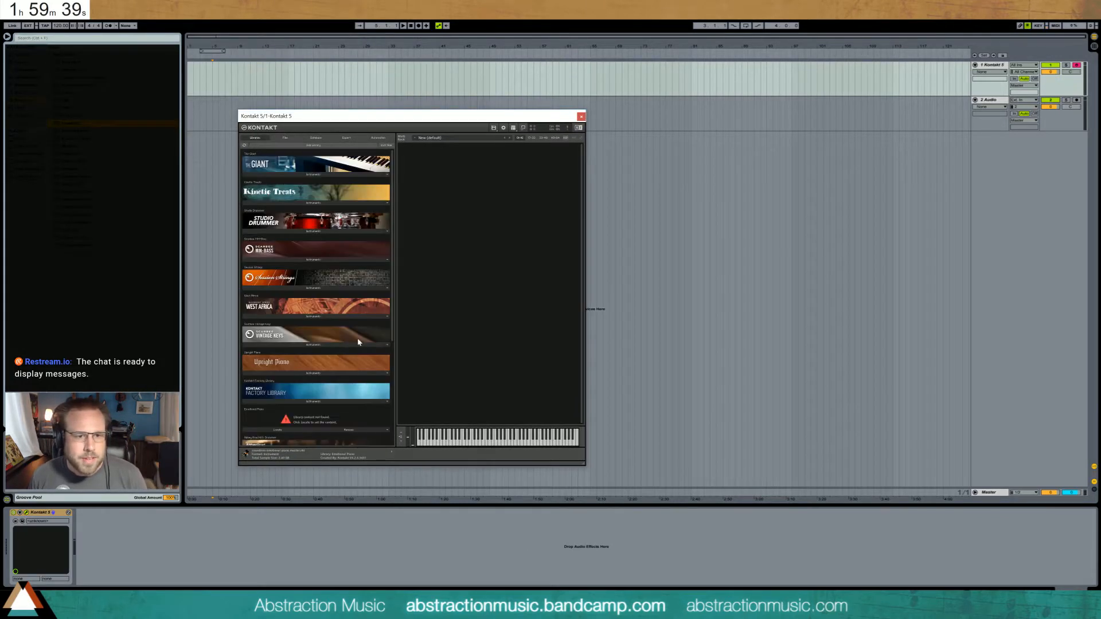
left_click(305, 345)
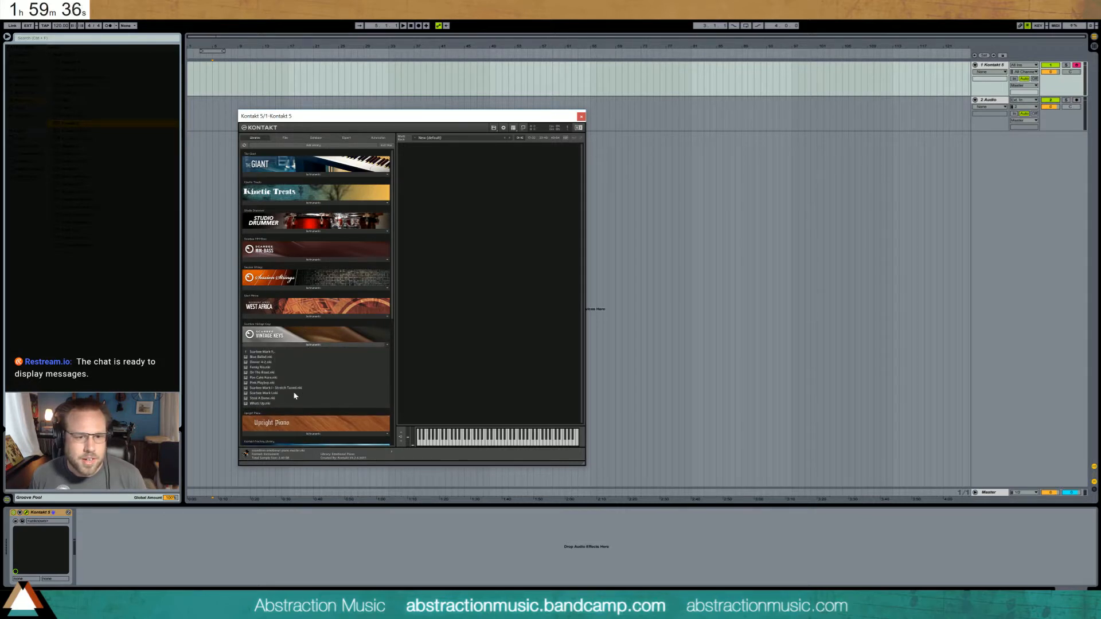
double_click(300, 393)
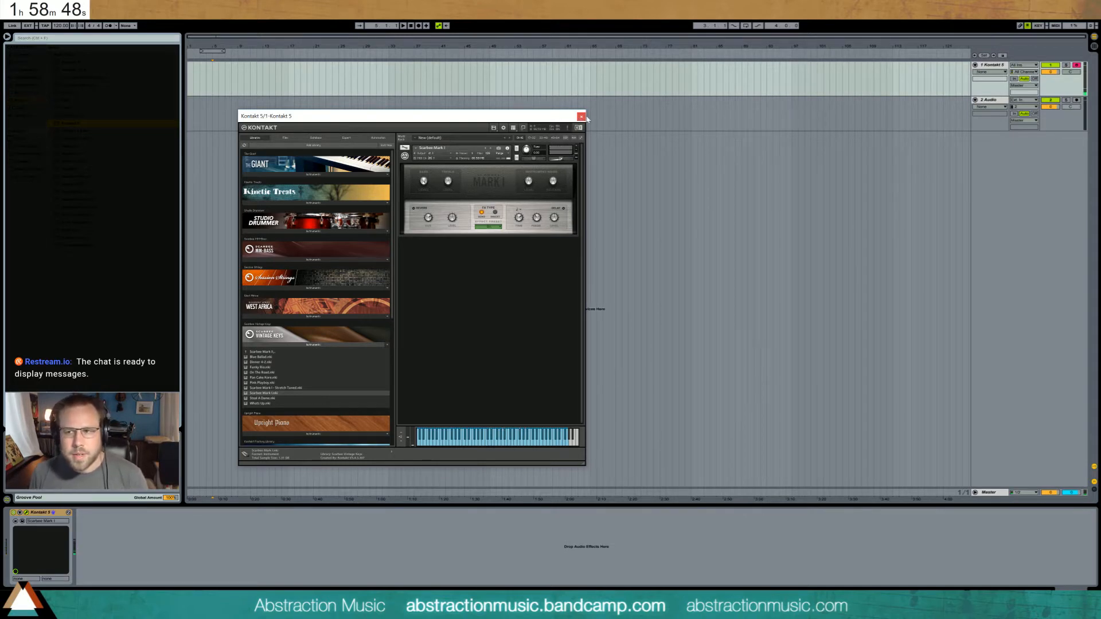
left_click(620, 89)
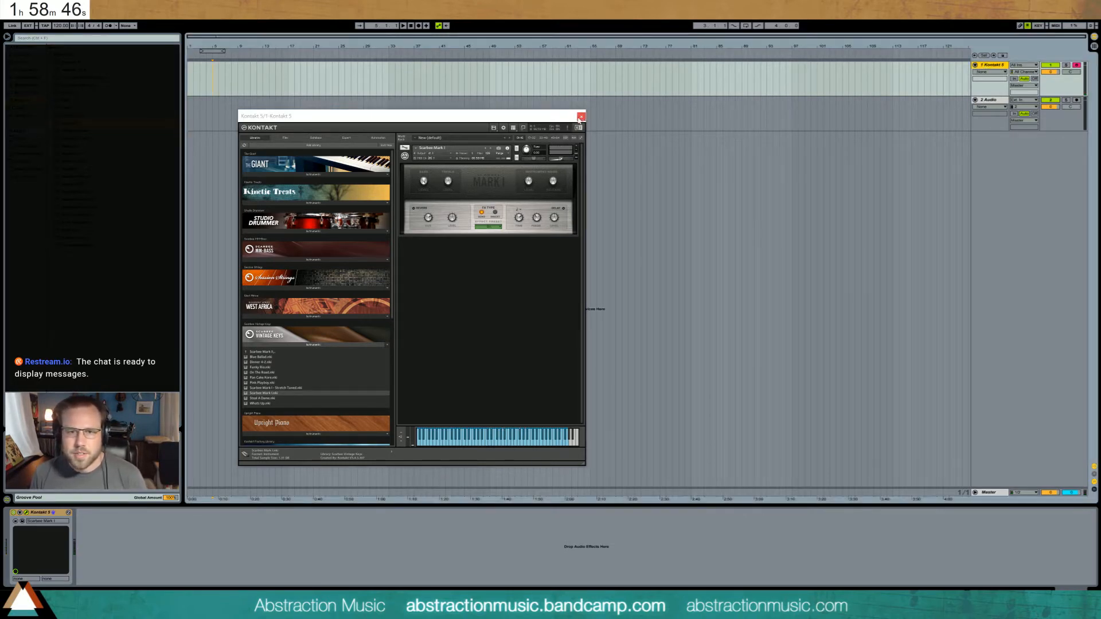
left_click(581, 117)
left_click(527, 87)
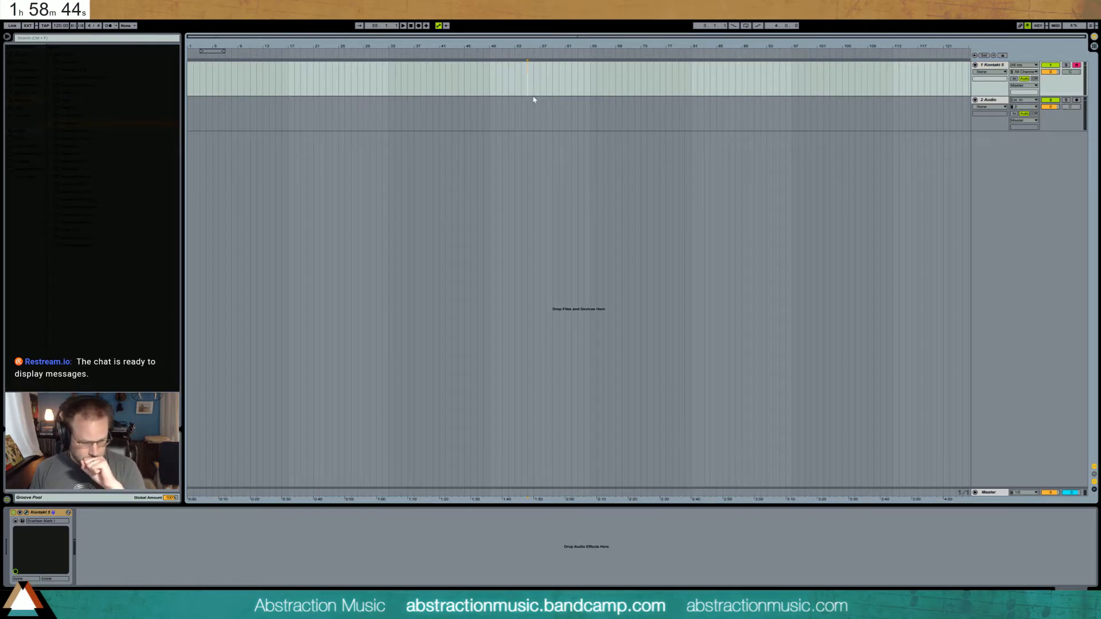
- Replace the Kontakt 5 instrument on the first track with the Analog synthesizer
left_click(27, 78)
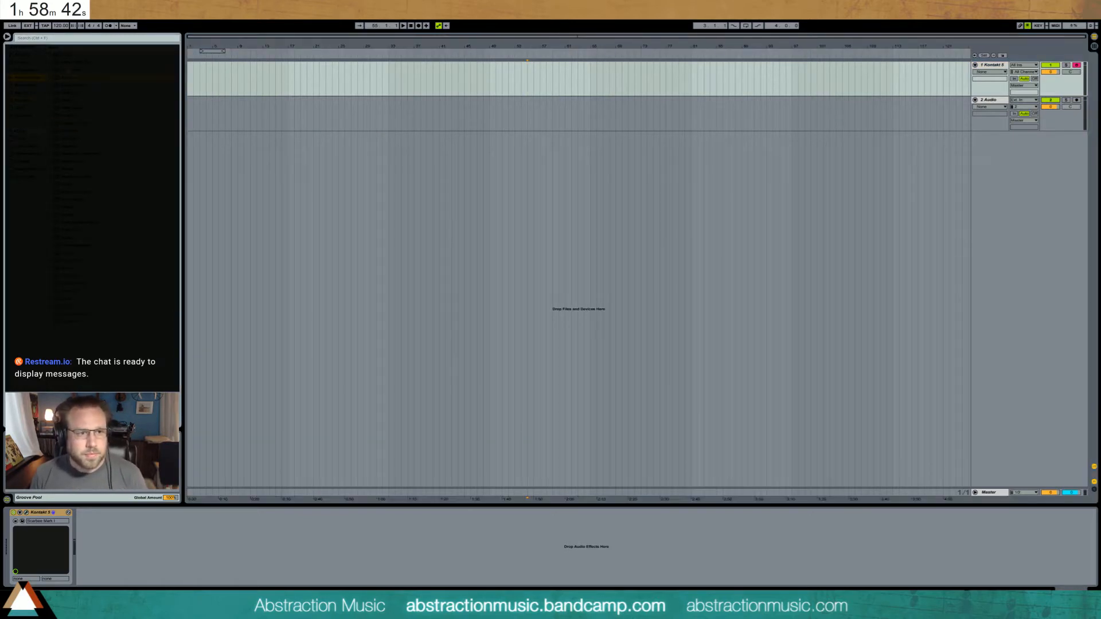
left_click_drag(69, 54, 42, 555)
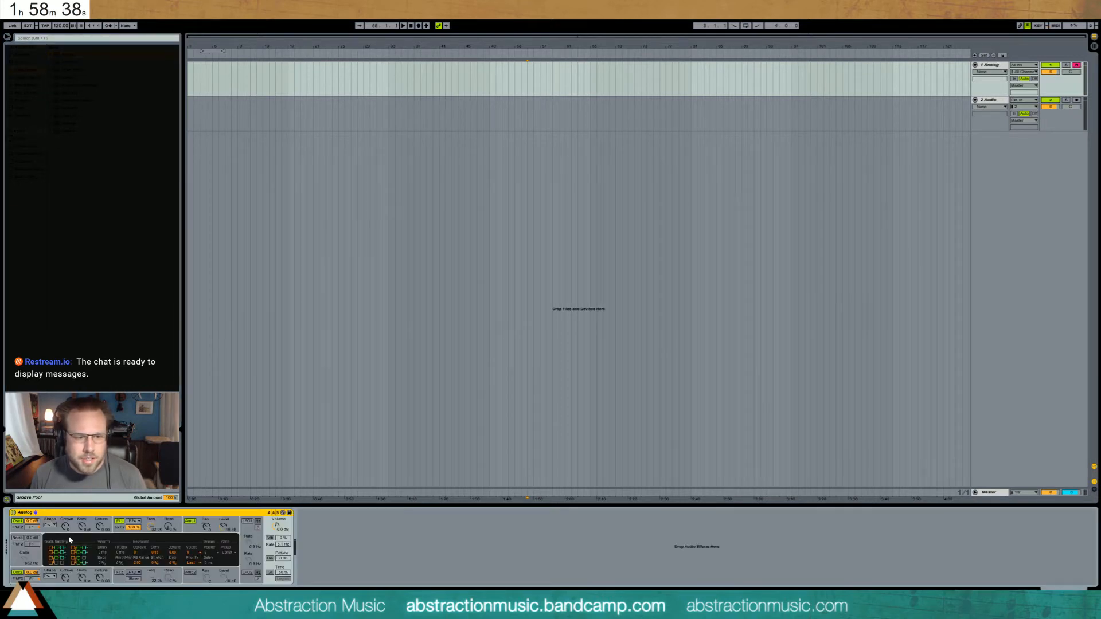
left_click(49, 526)
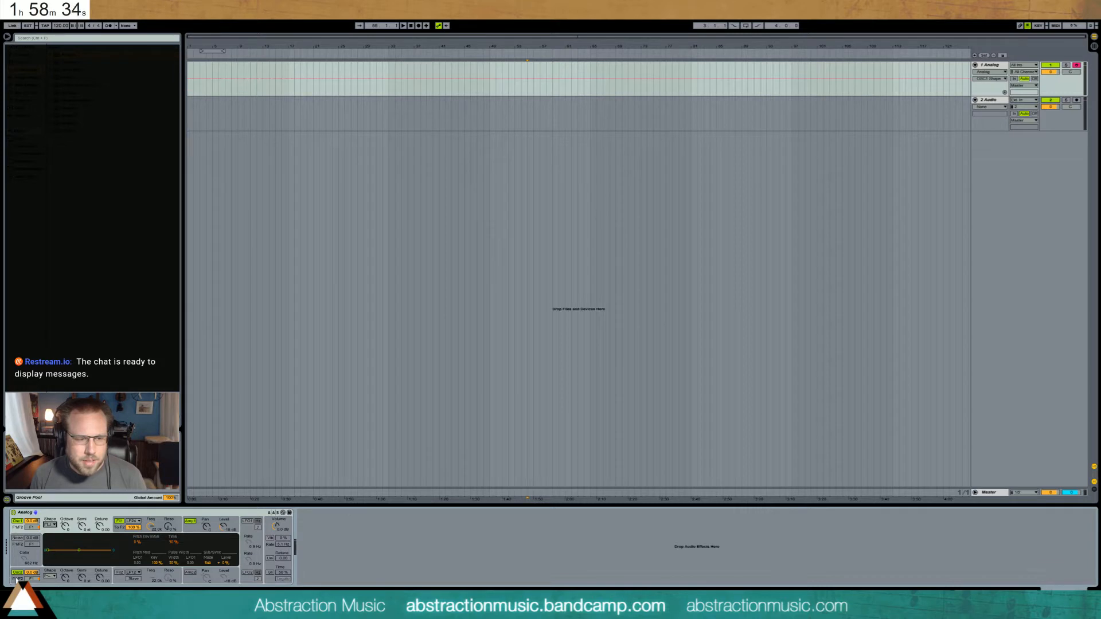
- Route Analog's oscillator 2 to filter 2, and switch on Amp 2 with a lowered envelope sustain
left_click(51, 577)
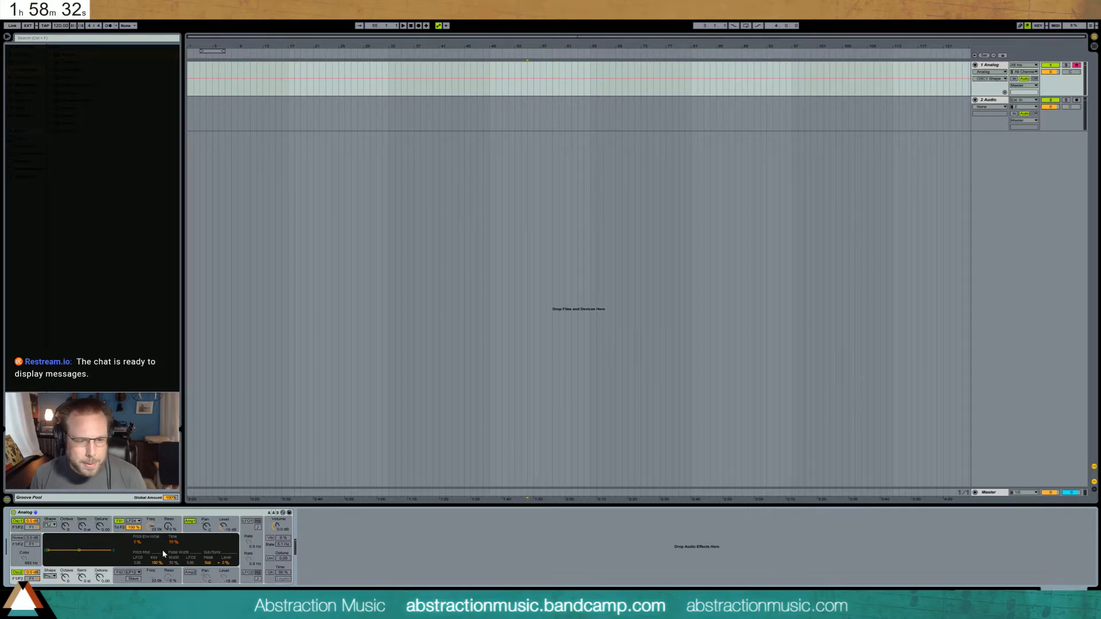
left_click_drag(32, 579, 32, 550)
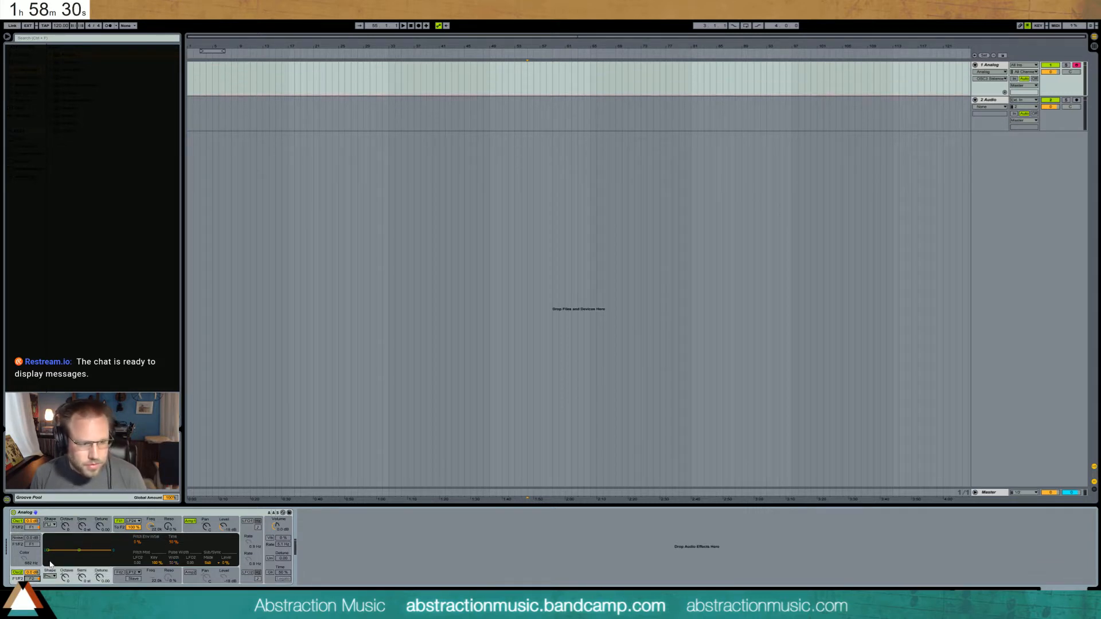
left_click(190, 572)
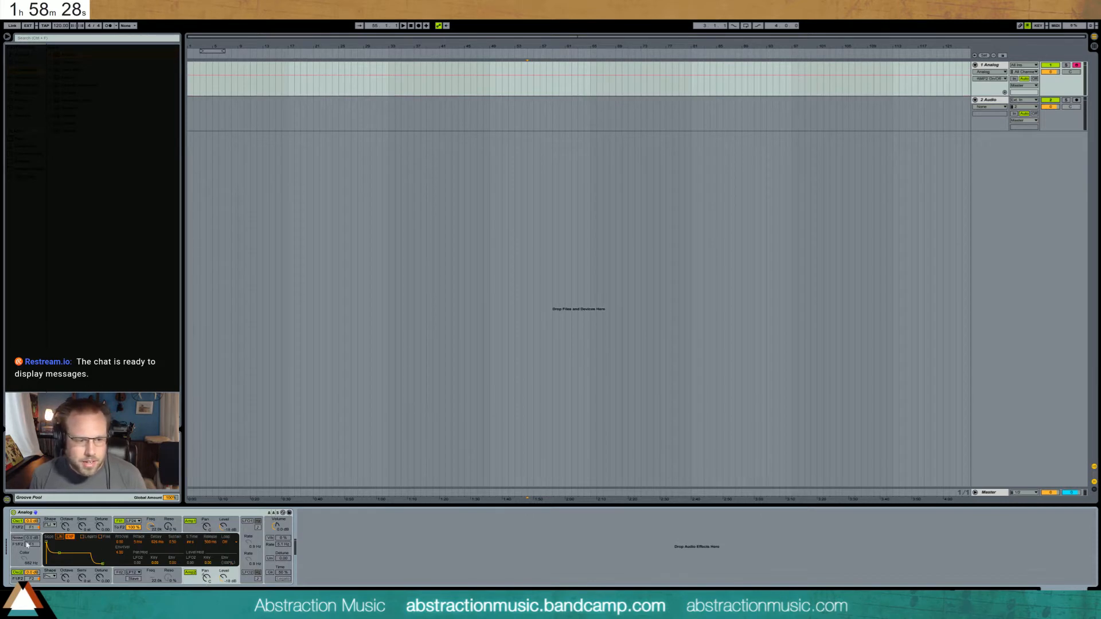
left_click_drag(58, 554, 59, 567)
- Set oscillator 1 to a sine shape and shorten the decay of the Amp 1 envelope
left_click(48, 525)
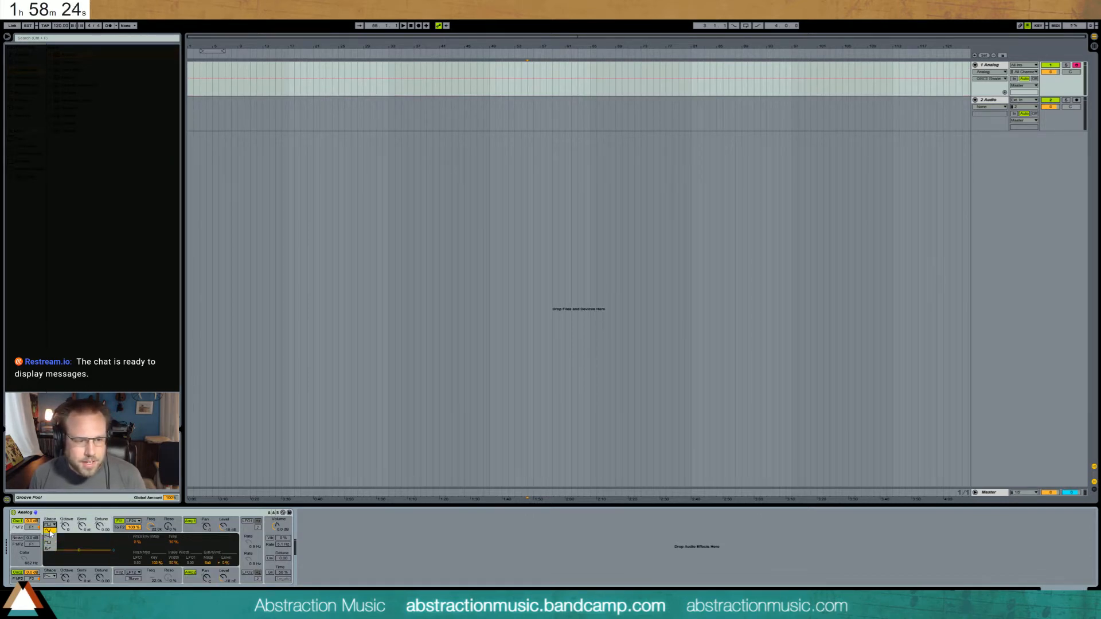
left_click(49, 532)
left_click(162, 526)
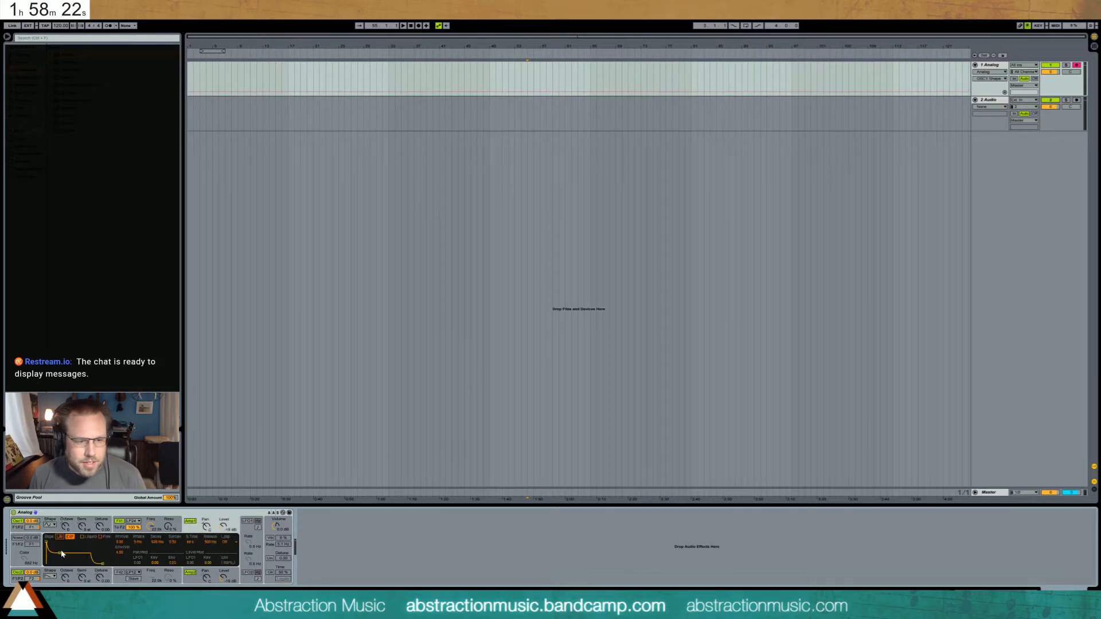
left_click_drag(62, 555, 54, 556)
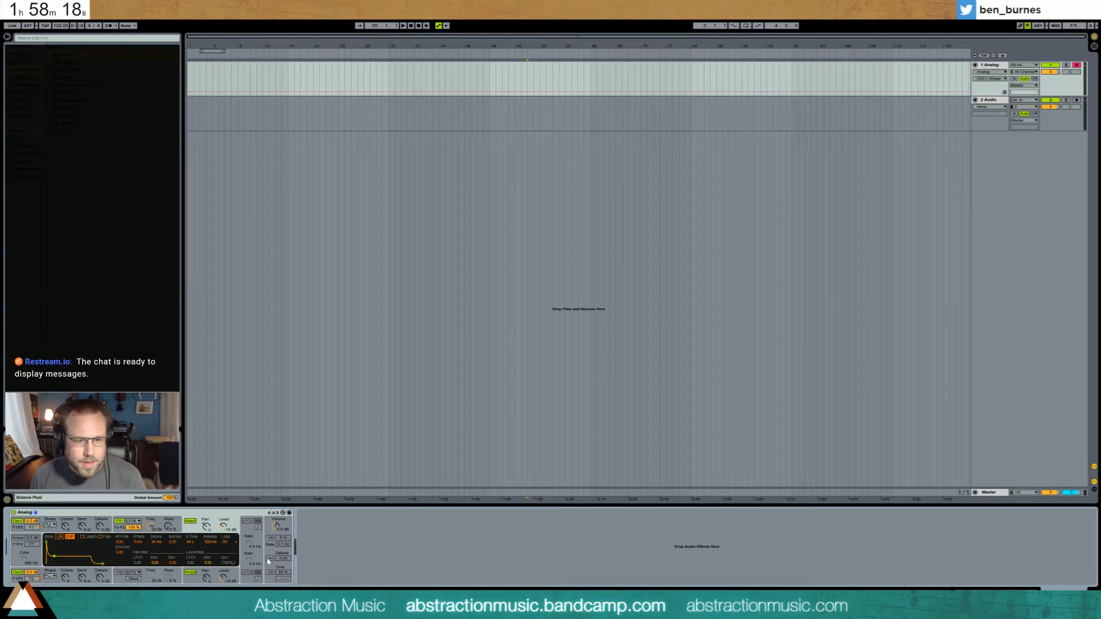
- Lower oscillator 2's level and shift it down an octave, finishing with the oscillator switched off
left_click(126, 576)
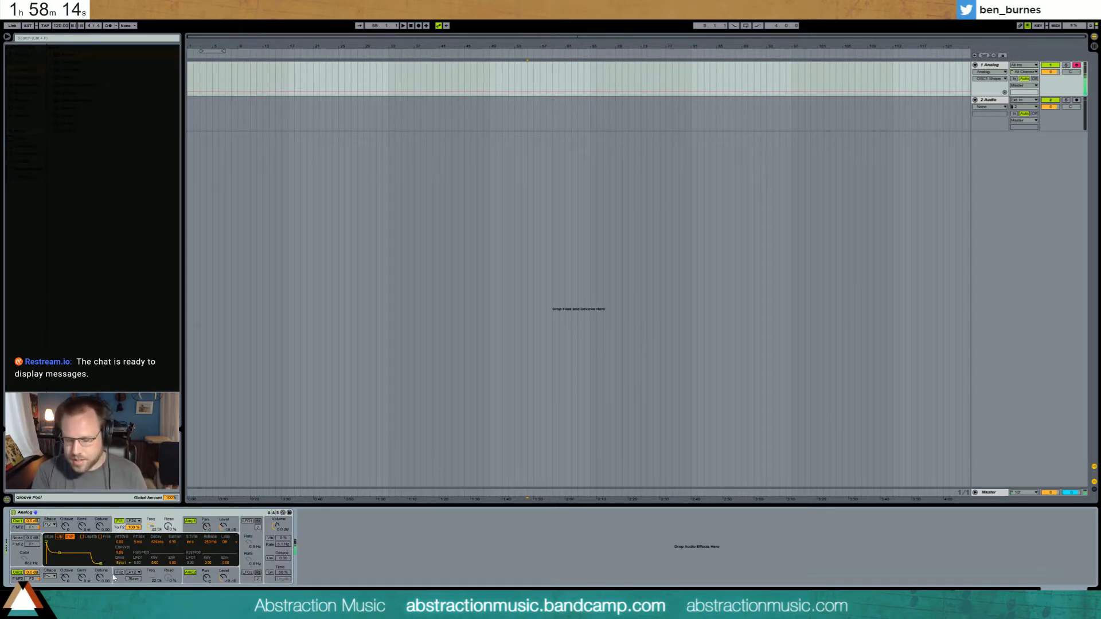
left_click_drag(34, 572, 61, 588)
left_click(66, 577)
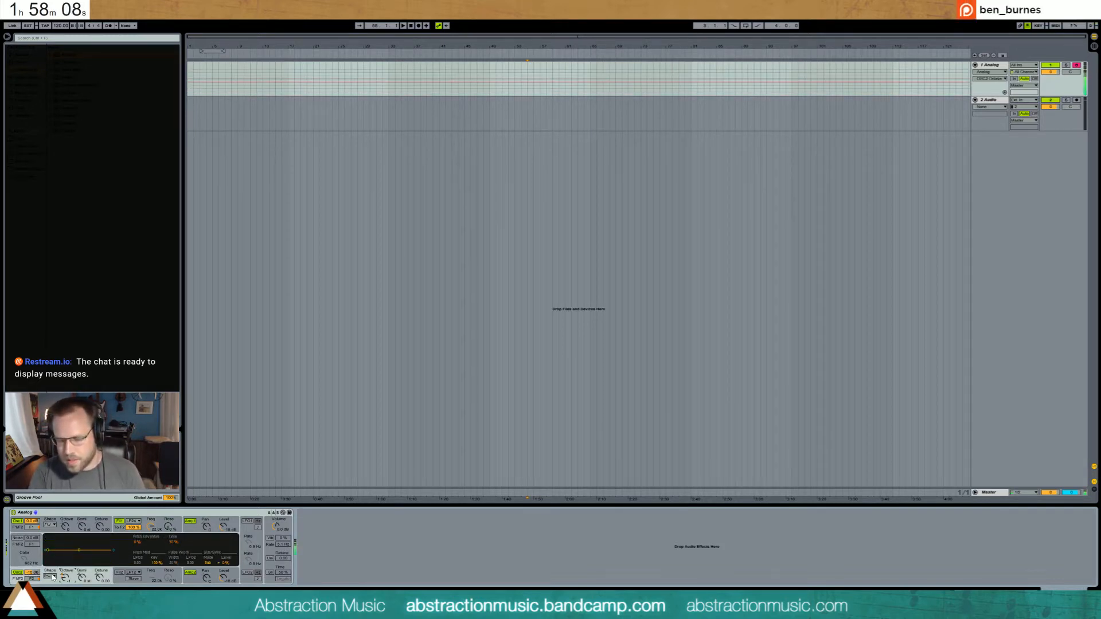
left_click(18, 572)
- Switch on Analog's noise generator, raise its color frequency, and reduce its level
left_click(17, 537)
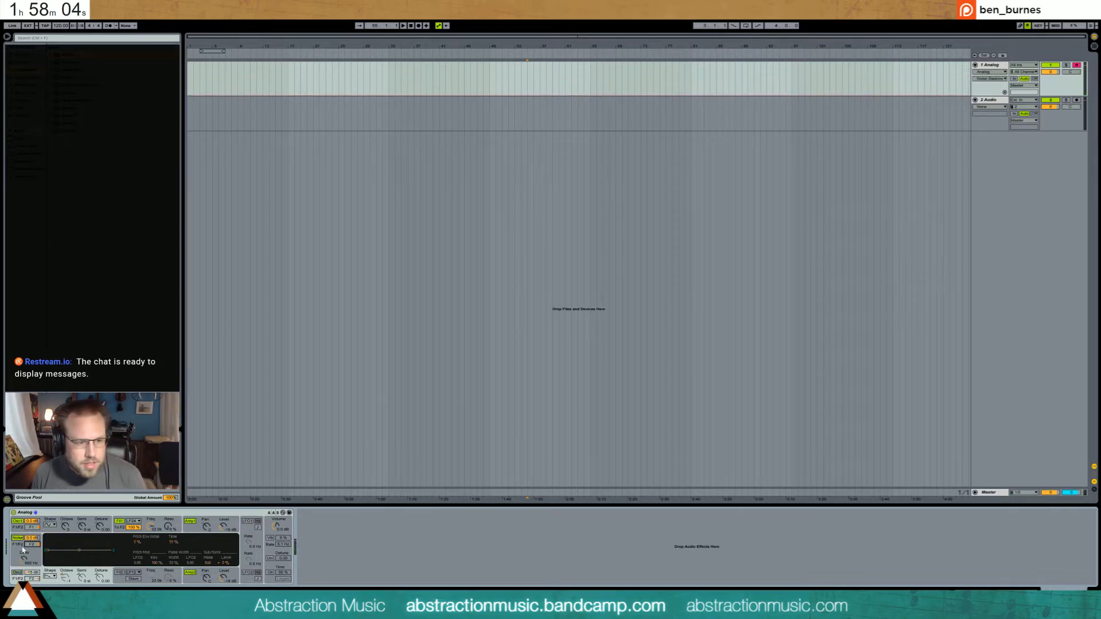
left_click(23, 556)
mouse_move(23, 559)
left_mouse_down()
mouse_move(23, 533)
mouse_move(26, 557)
left_mouse_up()
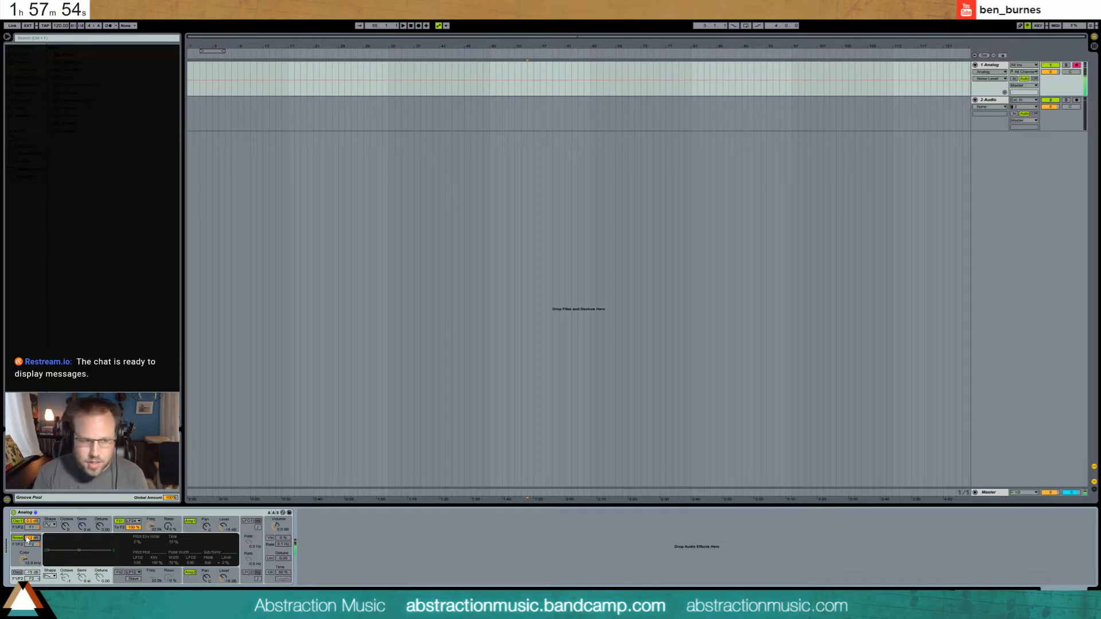
left_click_drag(32, 538, 32, 540)
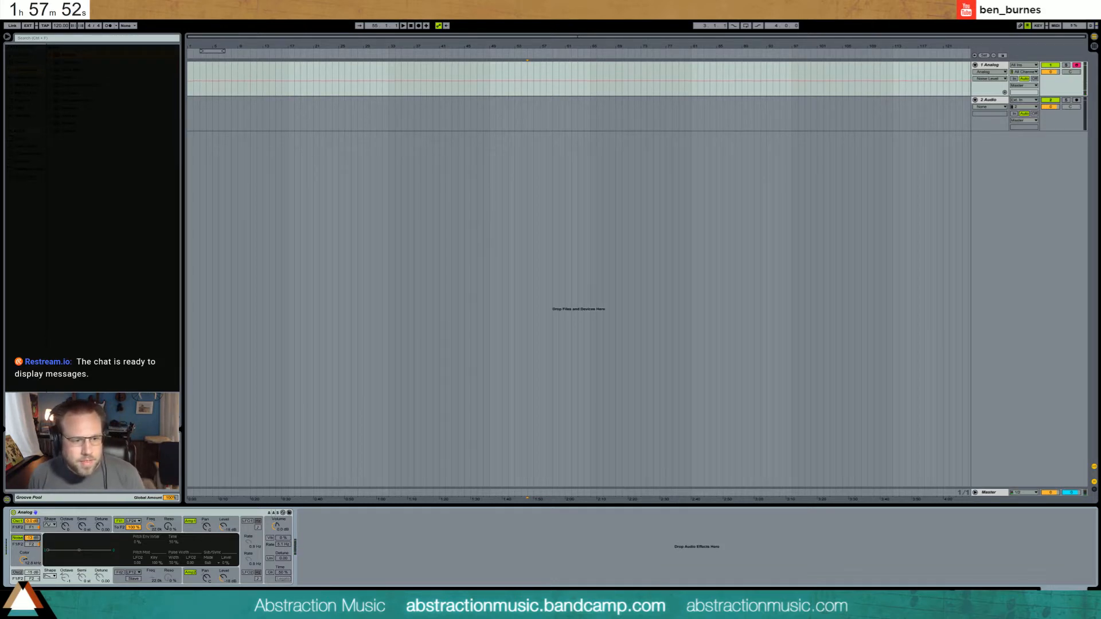
- Shorten the decay of the Amp 2 envelope and compare the sound with the noise generator off and on
left_click(202, 580)
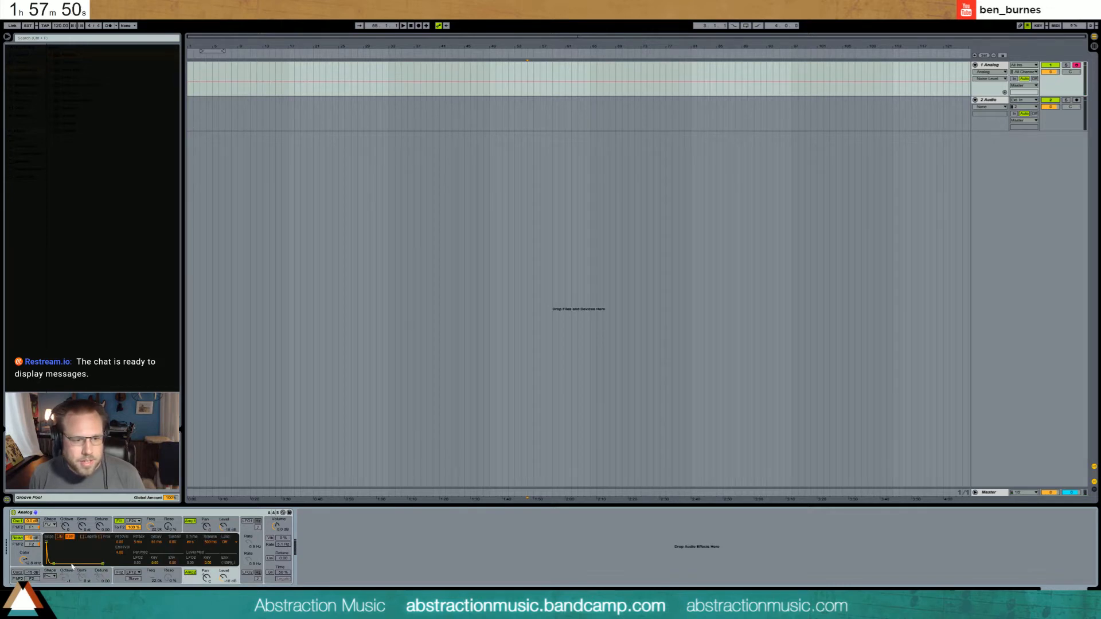
left_click_drag(53, 563, 52, 564)
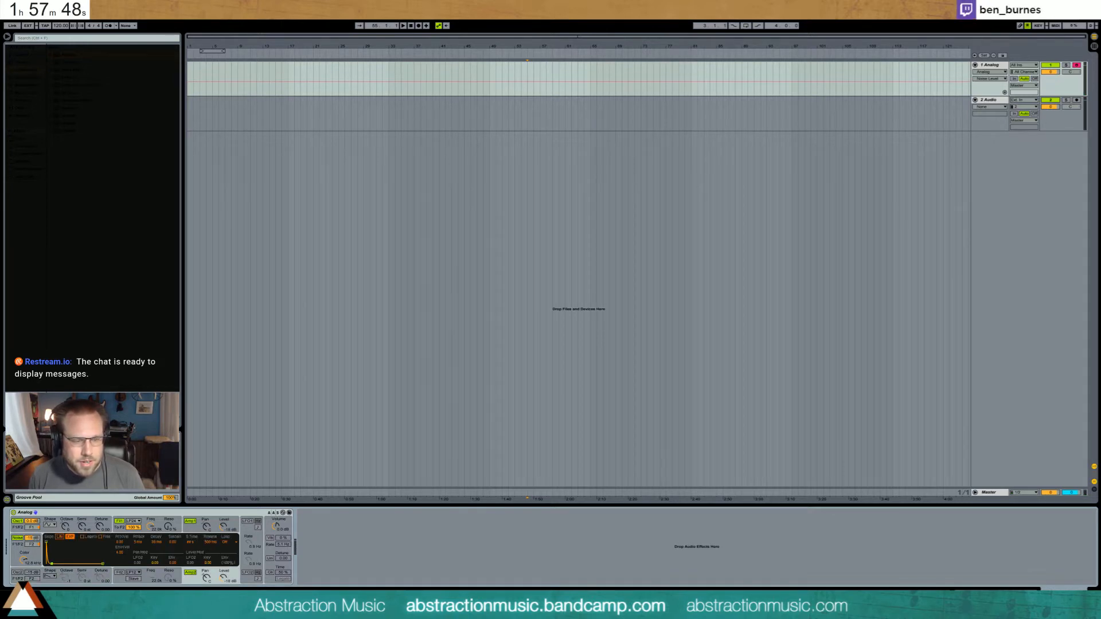
left_click(17, 539)
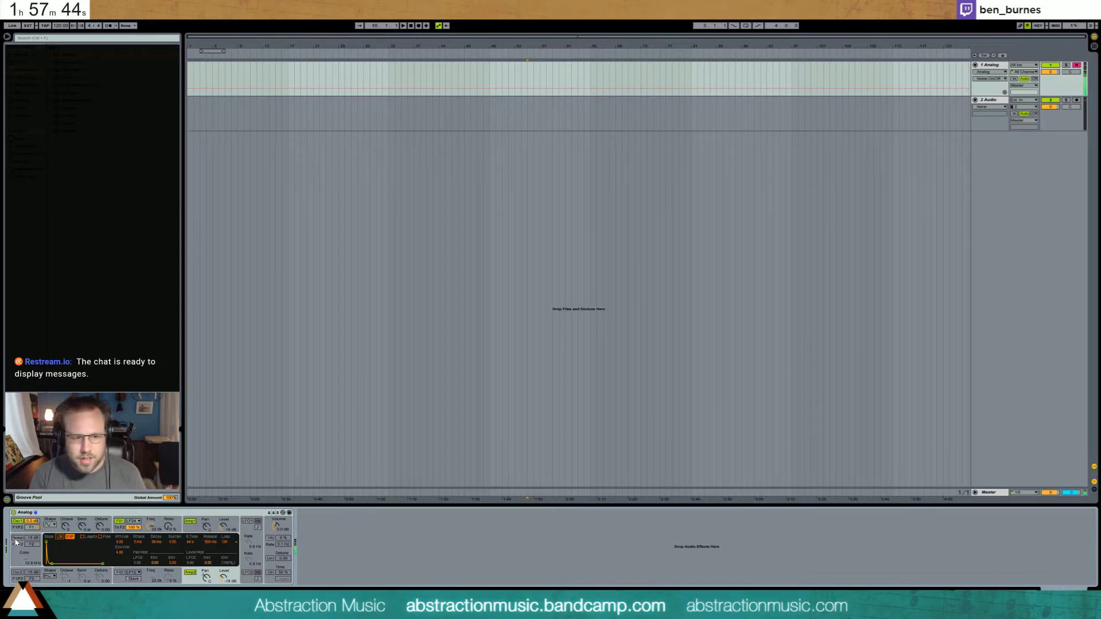
left_click(17, 539)
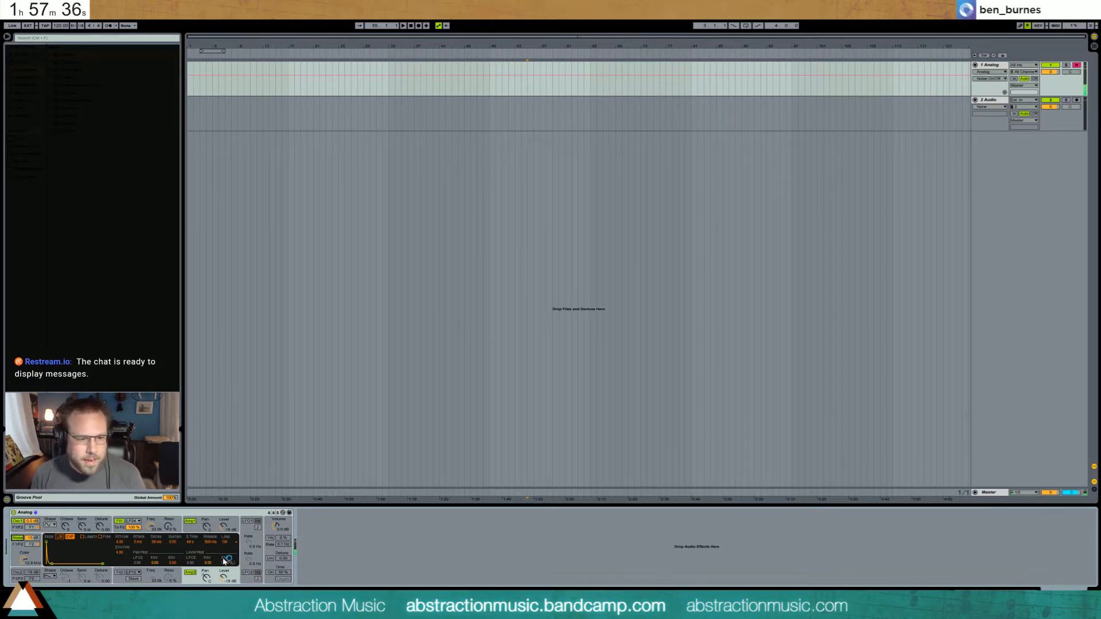
- Enable Analog's vibrato, adjust its onset timing, and raise the vibrato amount
left_click(269, 538)
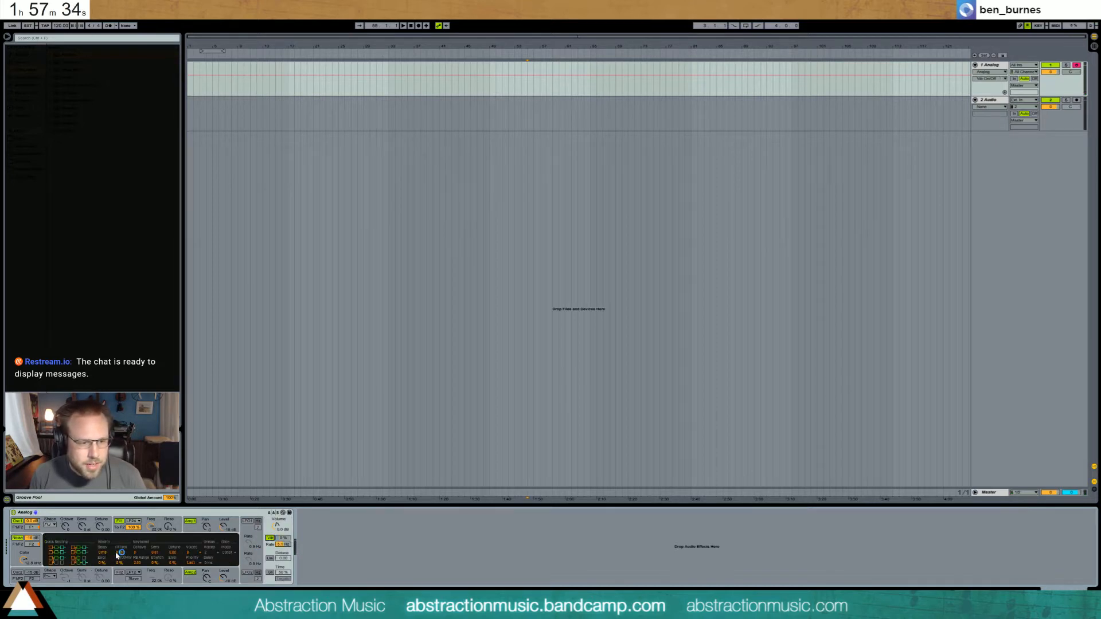
left_click_drag(121, 553, 102, 536)
left_click_drag(280, 539, 280, 522)
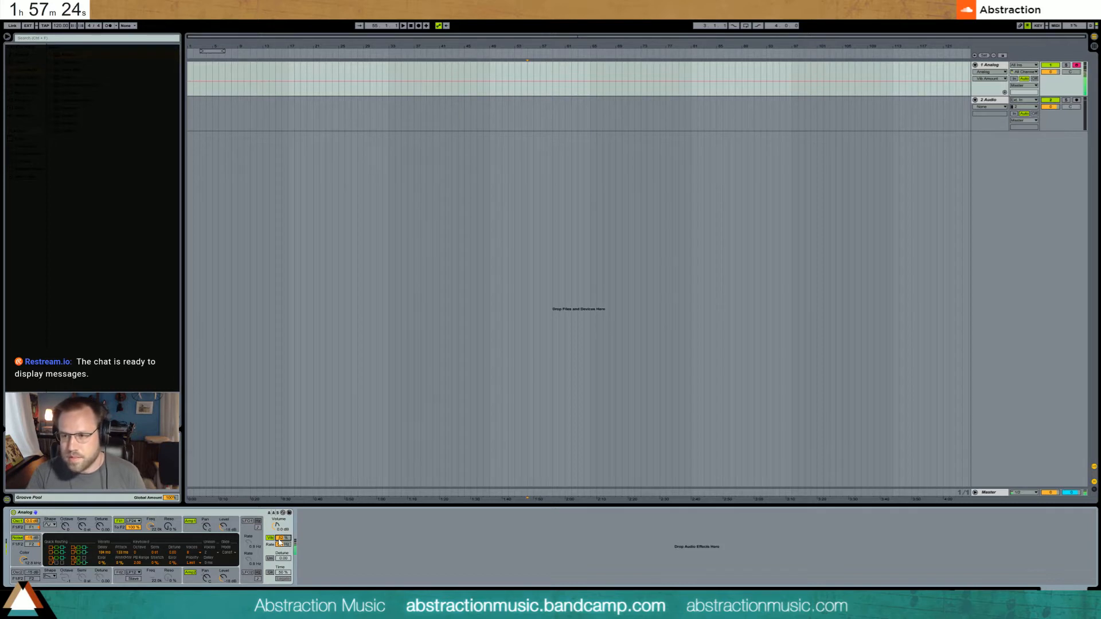
- Fine-tune Analog's vibrato amount and add Ping Pong Delay and Reverb effects after the instrument
left_click_drag(283, 538, 280, 542)
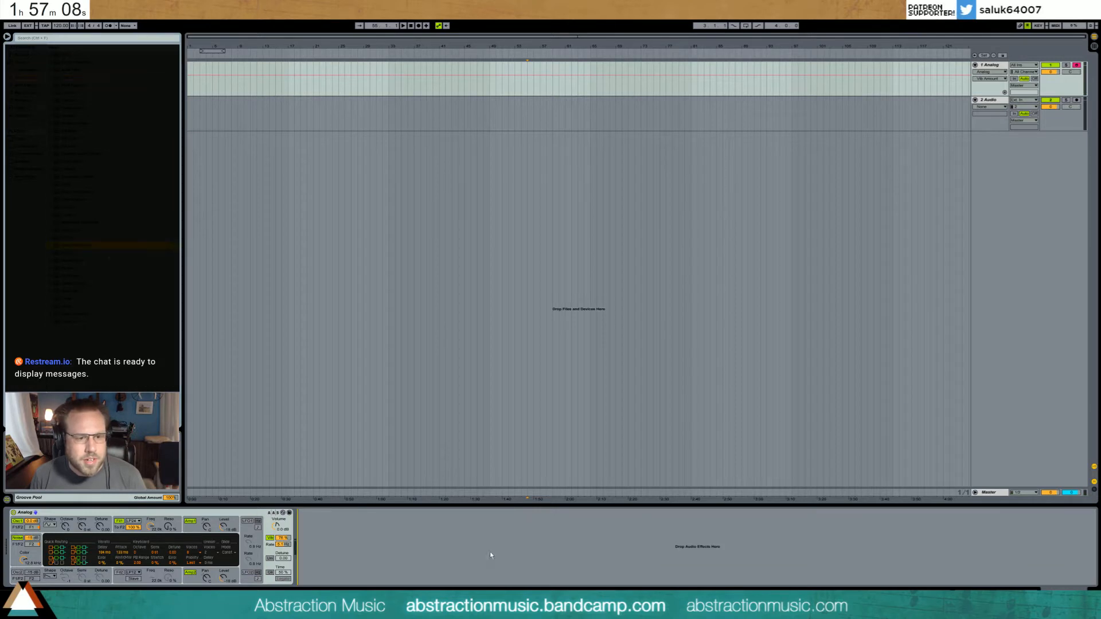
left_click_drag(490, 555, 490, 555)
left_click_drag(69, 268, 443, 560)
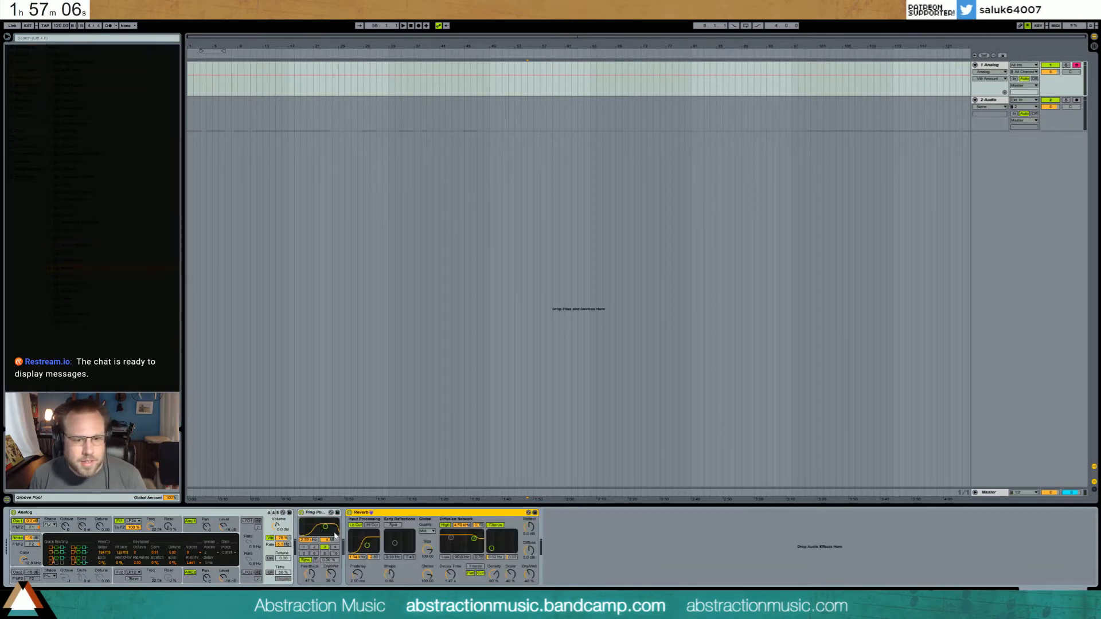
- Adjust the Ping Pong Delay's filter and feedback, and tune the Reverb's decay time and dry/wet mix
left_click_drag(325, 527, 321, 534)
left_click_drag(311, 575, 331, 566)
left_click_drag(451, 575, 453, 575)
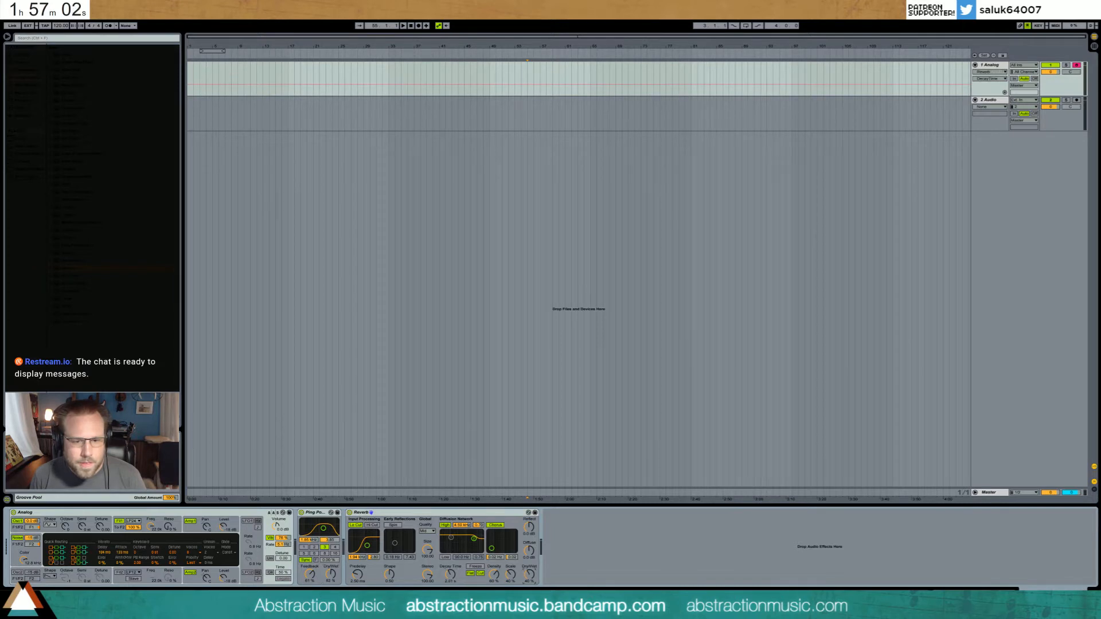
left_click_drag(527, 574, 526, 569)
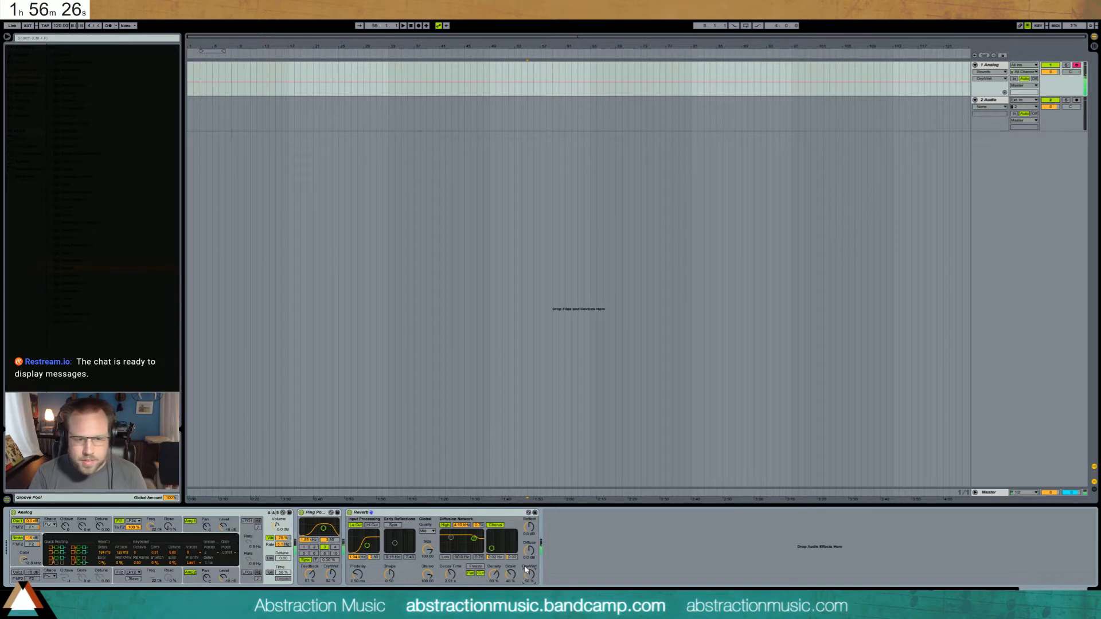
- Tap in the song tempo and round it to 78 BPM
left_click(45, 26)
left_click(44, 26)
left_click(45, 26)
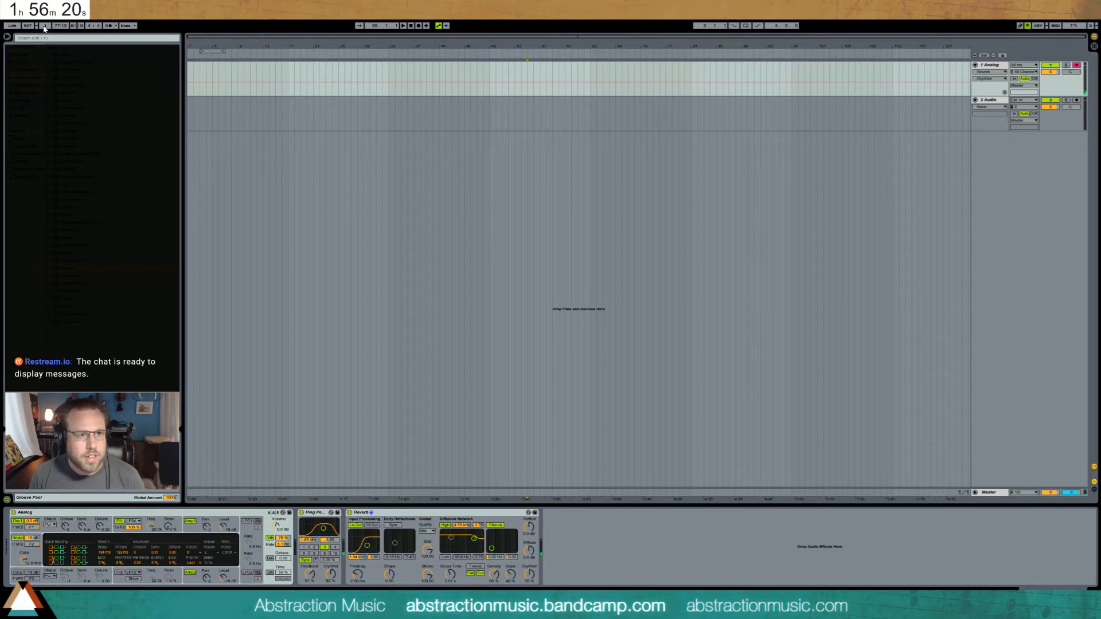
left_click(51, 26)
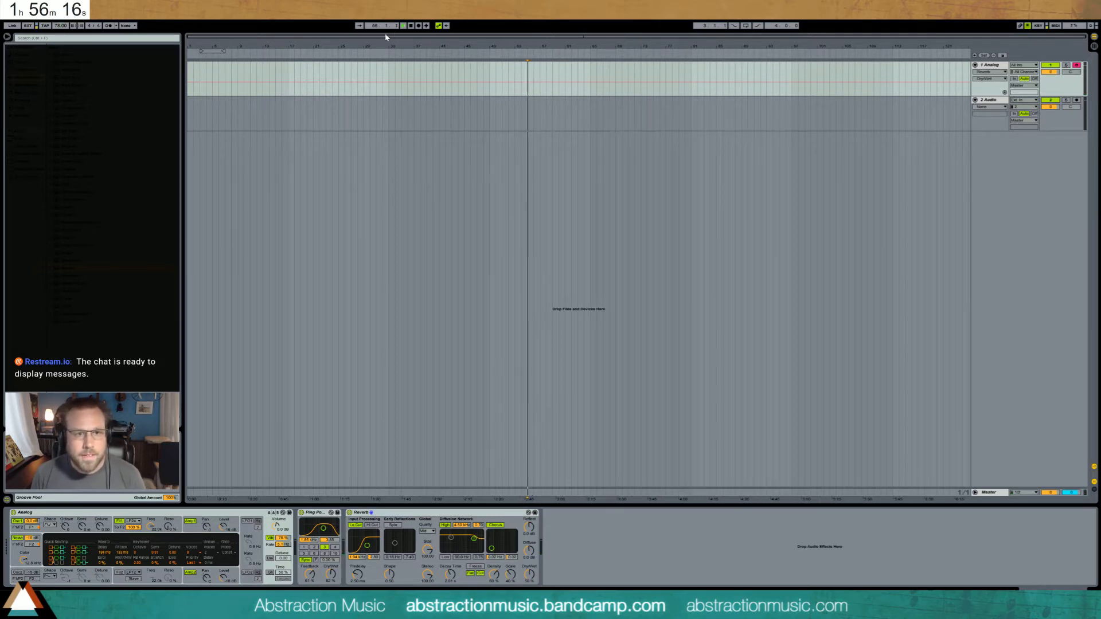
- Enable the metronome and record a MIDI melody on the Analog track
left_click(212, 73)
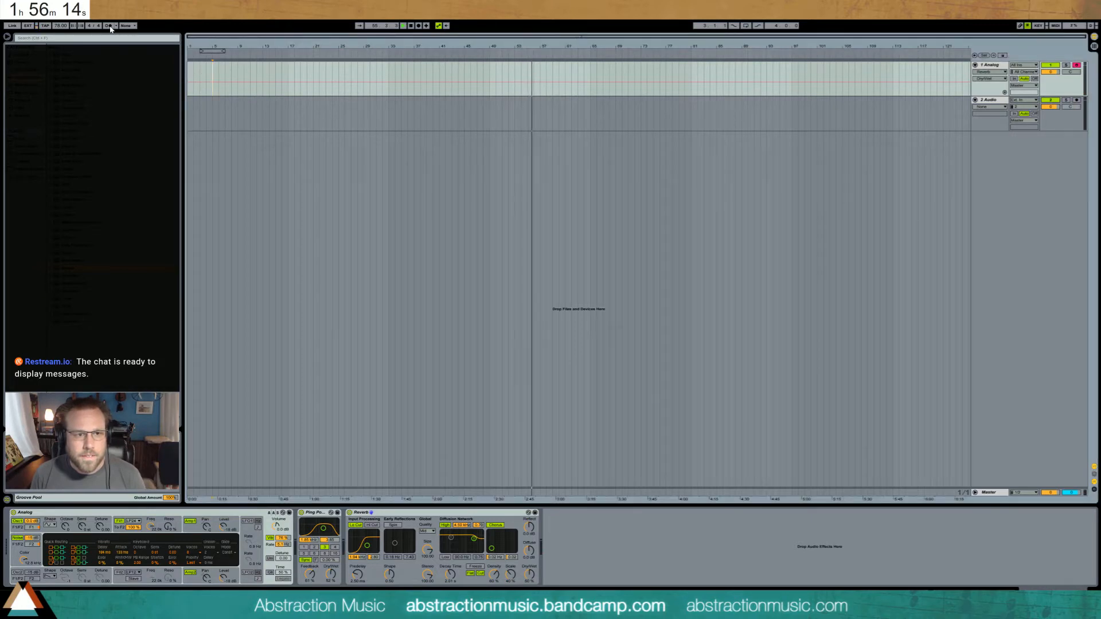
left_click(419, 27)
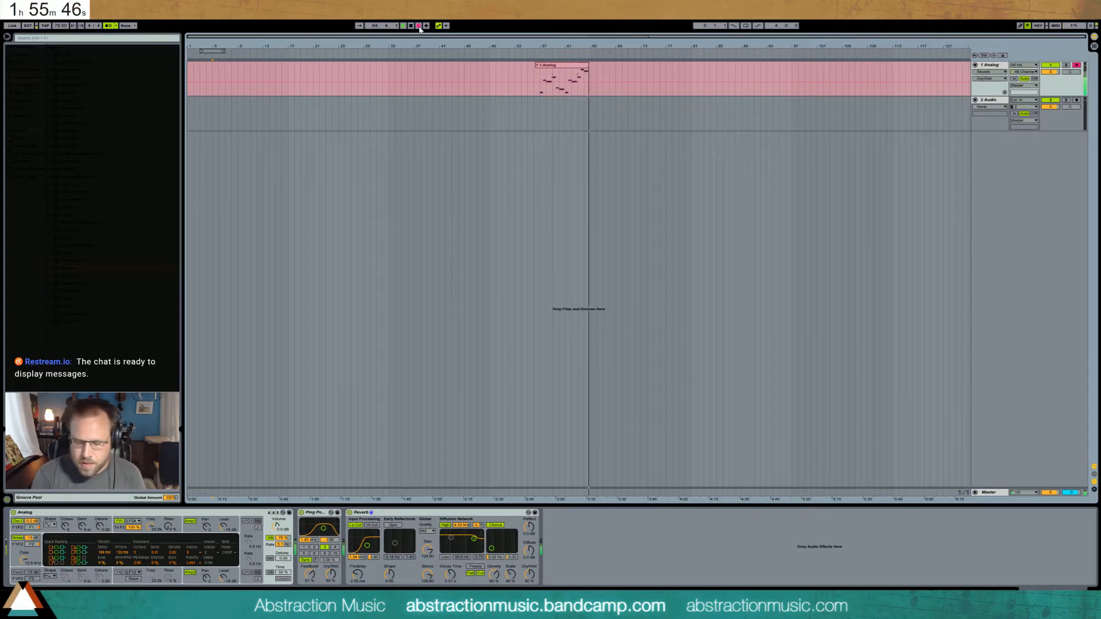
left_click(419, 26)
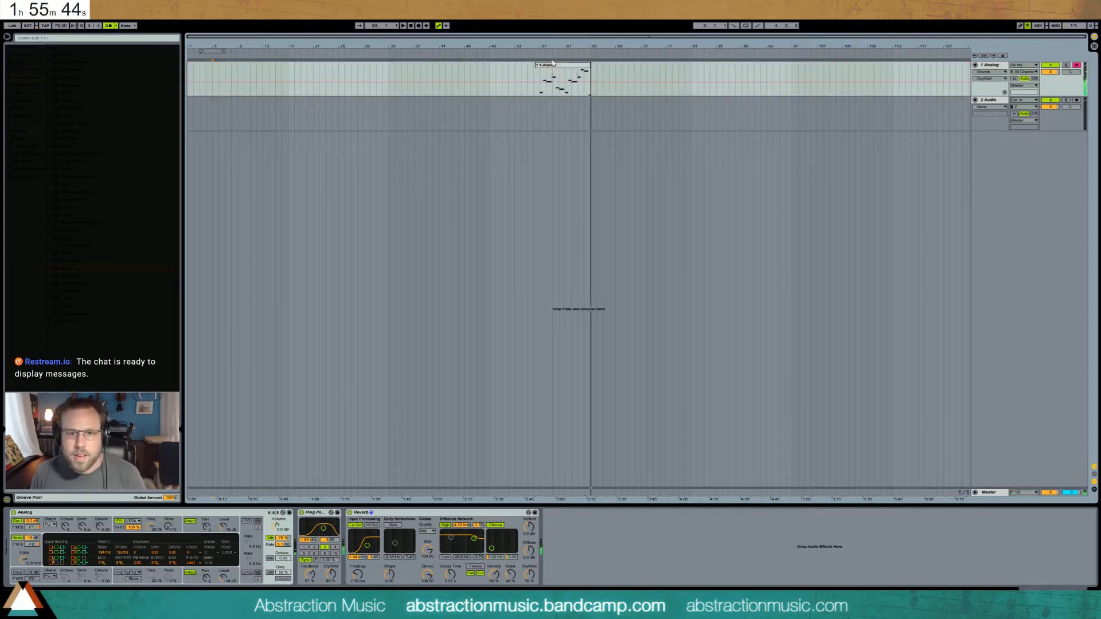
- Move the recorded Analog clip to bar 5, open it for editing, and select all its notes
left_click_drag(536, 65, 221, 67)
double_click(221, 67)
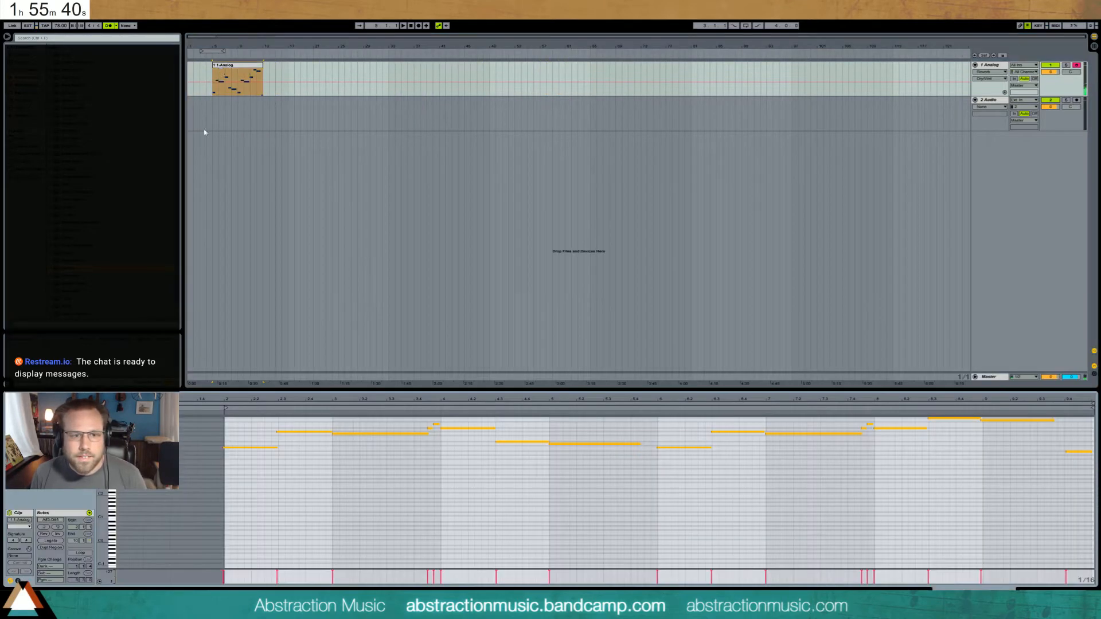
left_click_drag(233, 462, 240, 456)
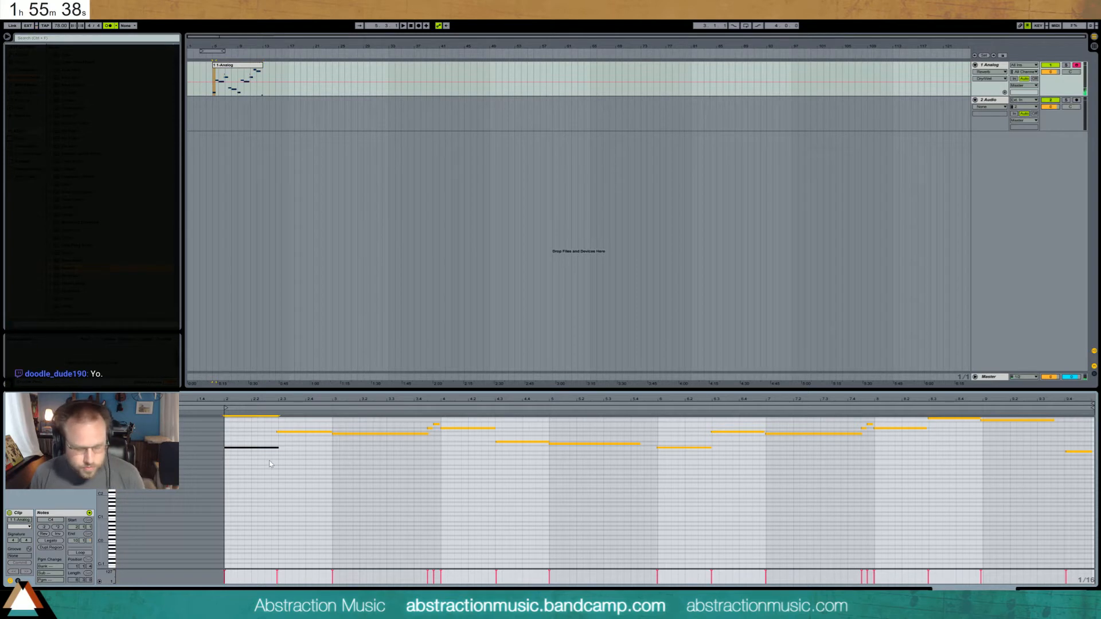
key("ctrl+a")
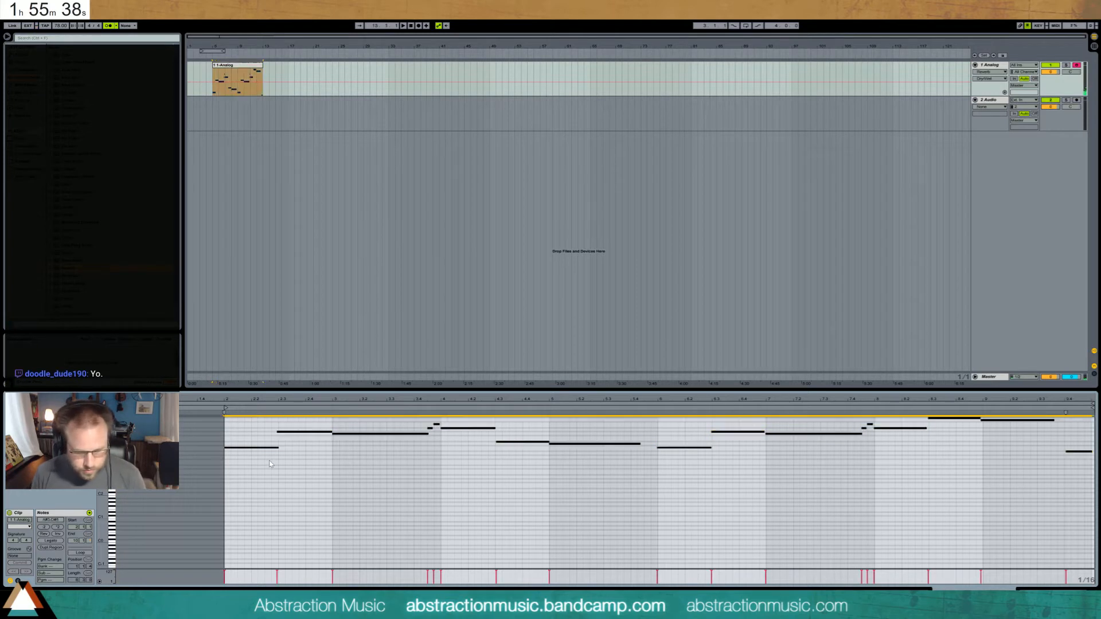
- Play the melody clip and set the arrangement loop to its length
left_click(225, 64)
key("space")
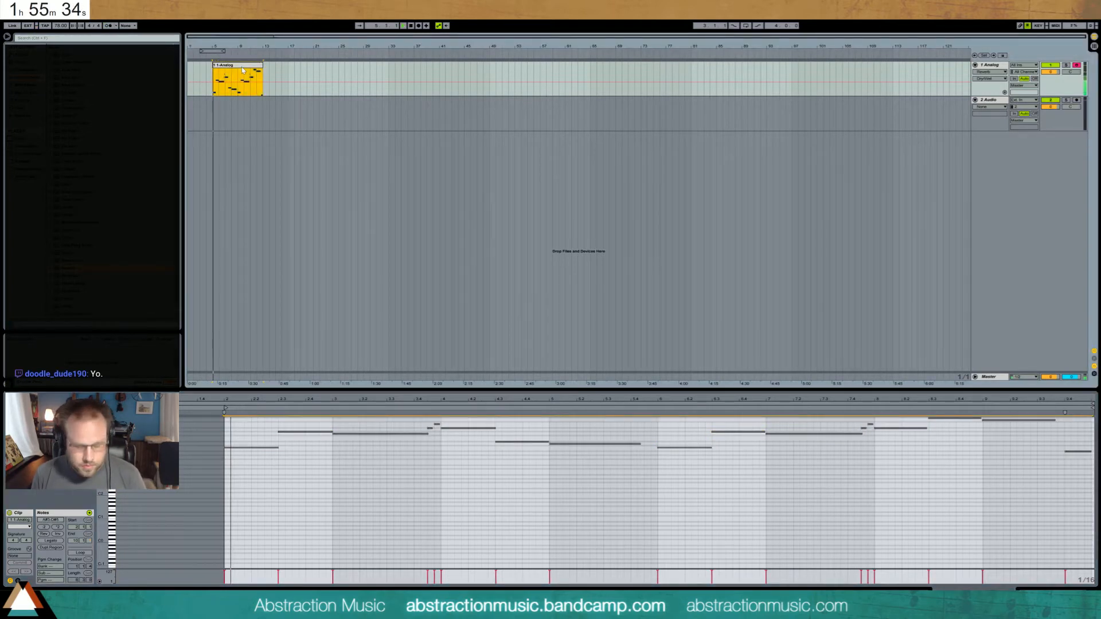
key("ctrl+l")
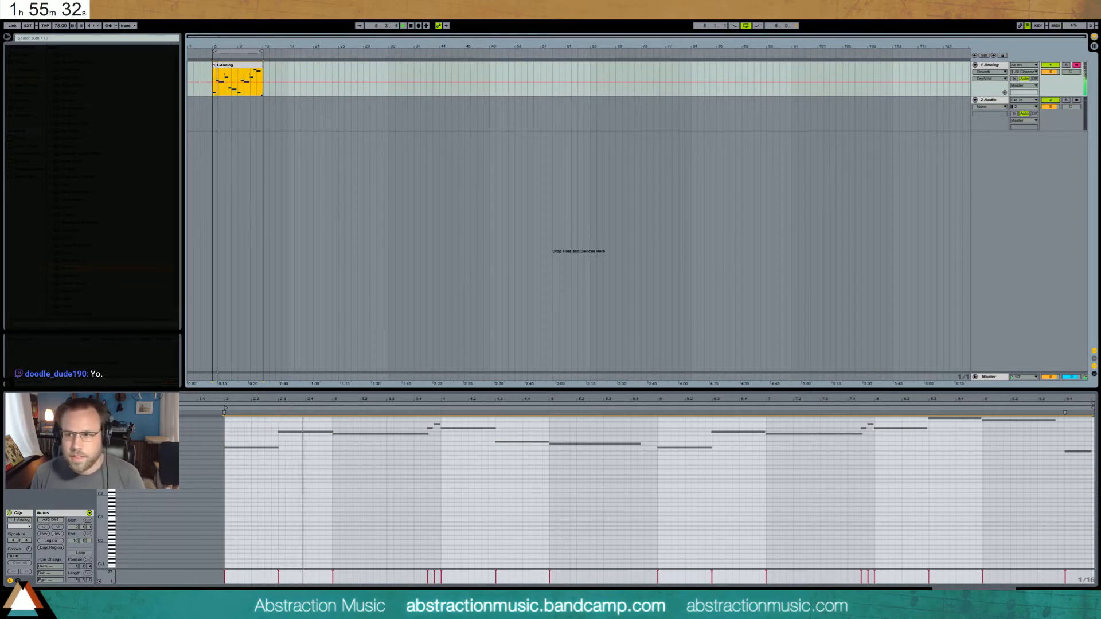
- Insert a new MIDI track directly below the Analog track
left_click(813, 396)
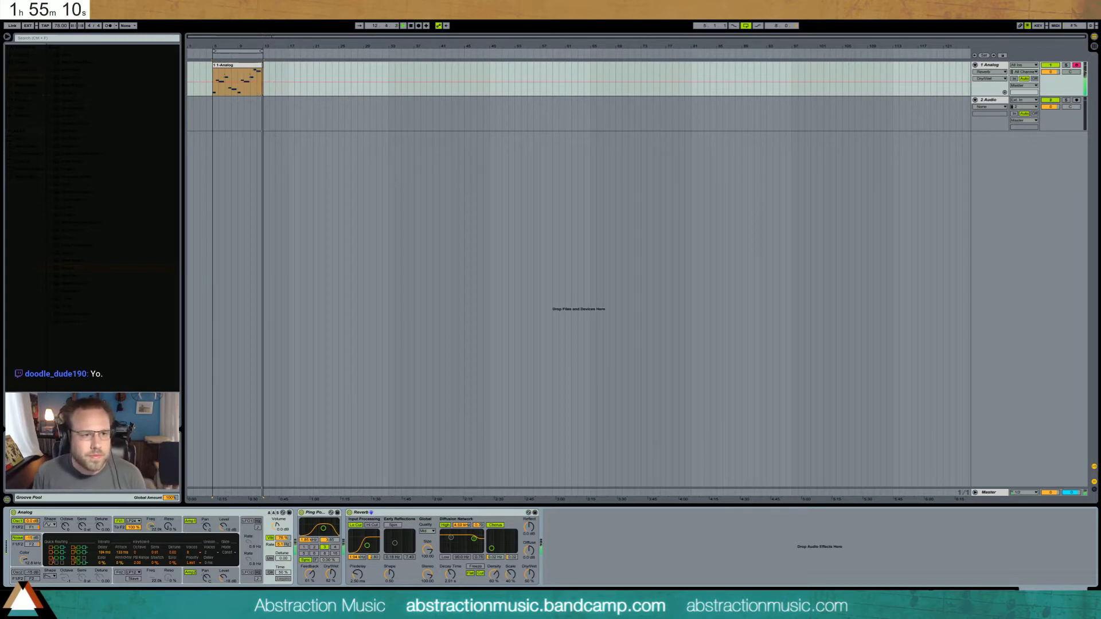
double_click(250, 65)
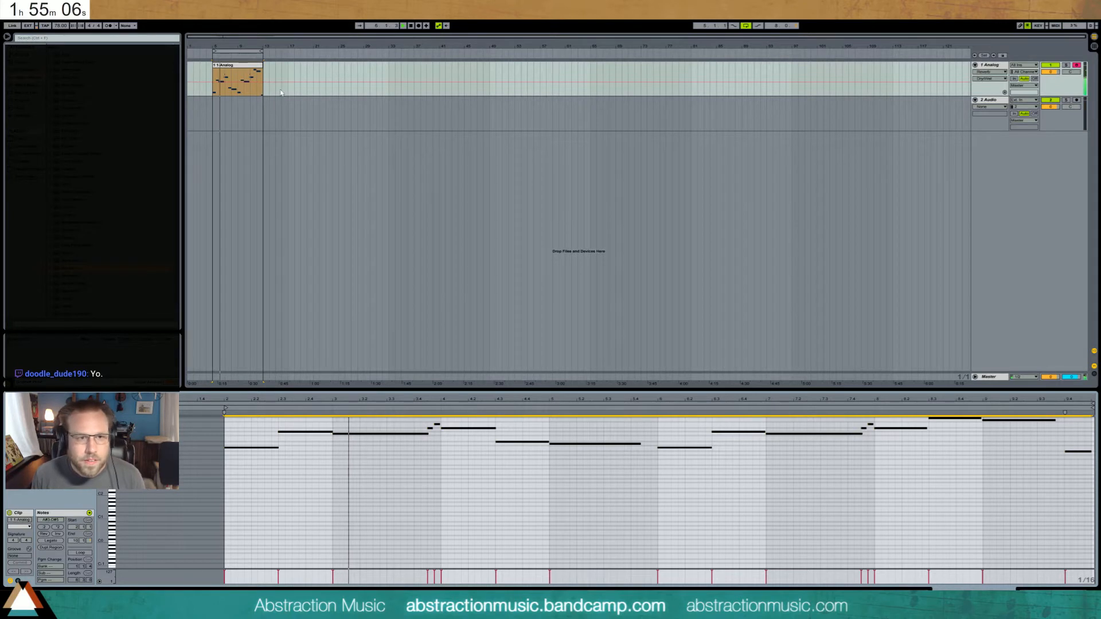
left_click_drag(249, 44, 325, 98)
mouse_move(419, 65)
left_mouse_down()
mouse_move(706, 71)
mouse_move(707, 52)
left_mouse_up()
mouse_move(363, 37)
left_mouse_down()
mouse_move(363, 26)
mouse_move(362, 36)
left_mouse_up()
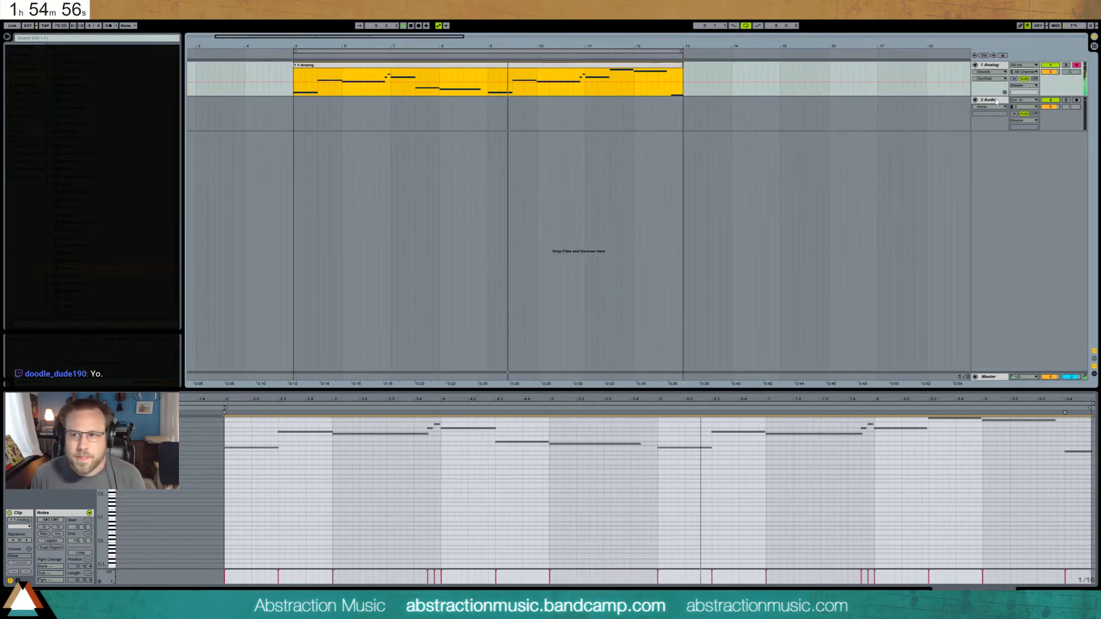
left_click(989, 67)
key("ctrl+shift+t")
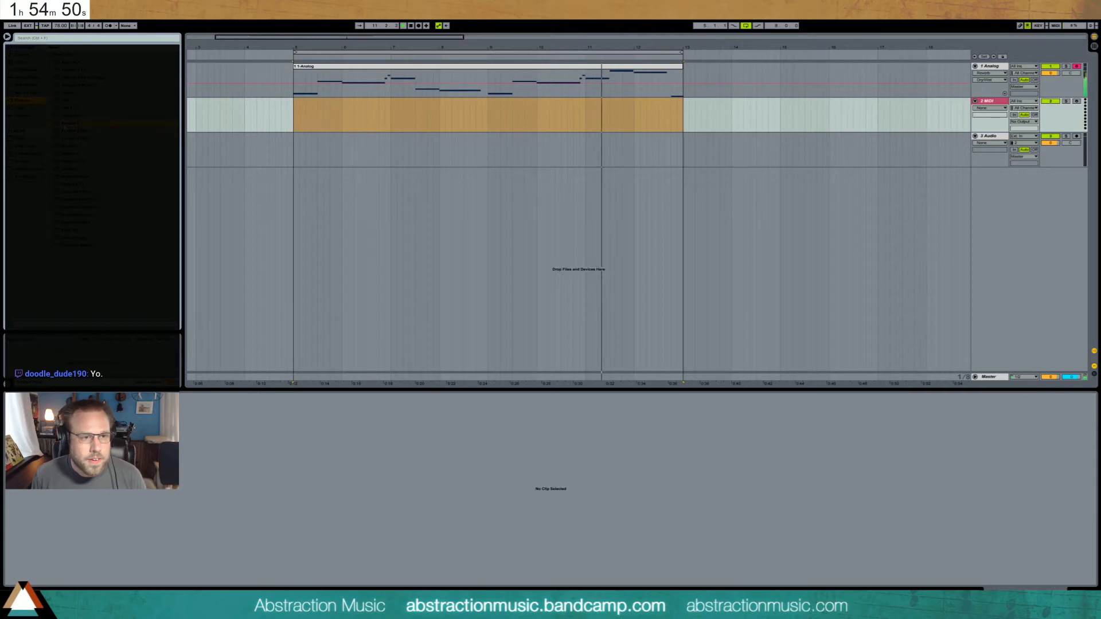
- Load Kontakt 5 on the new MIDI track with the Scarbee Mark I - Stretch Tuned instrument from the Vintage Keys library
left_click_drag(71, 123, 413, 114)
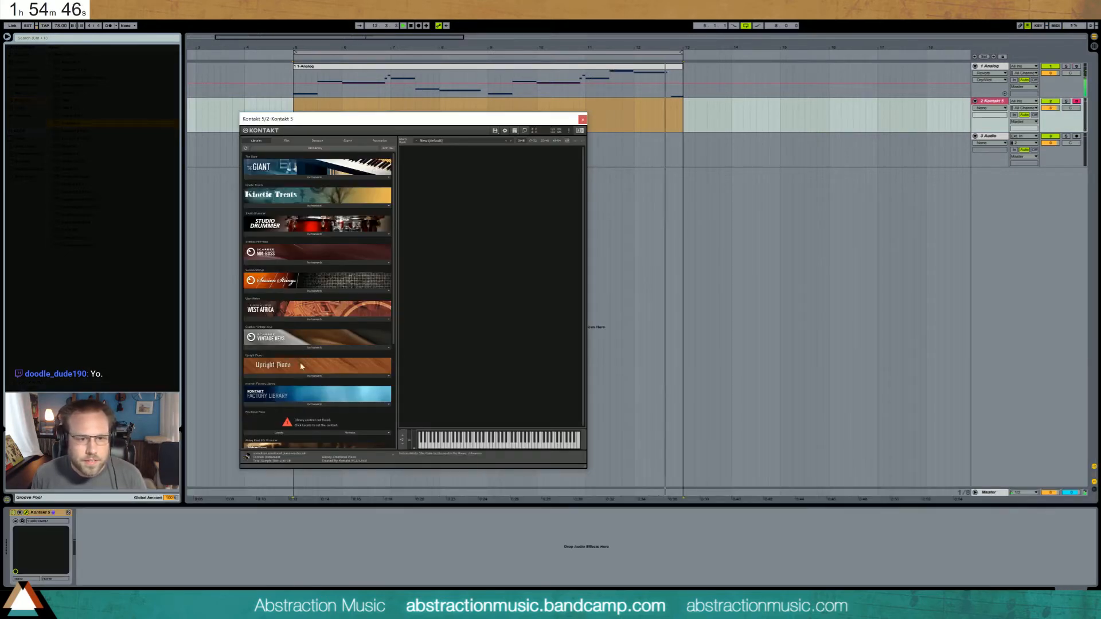
left_click(307, 349)
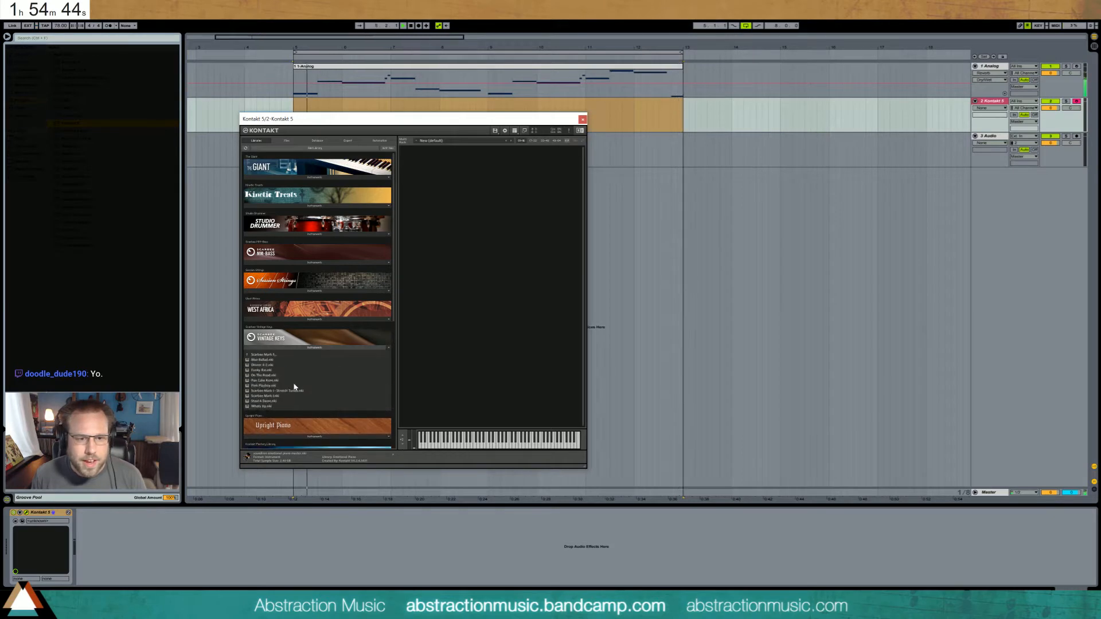
double_click(303, 392)
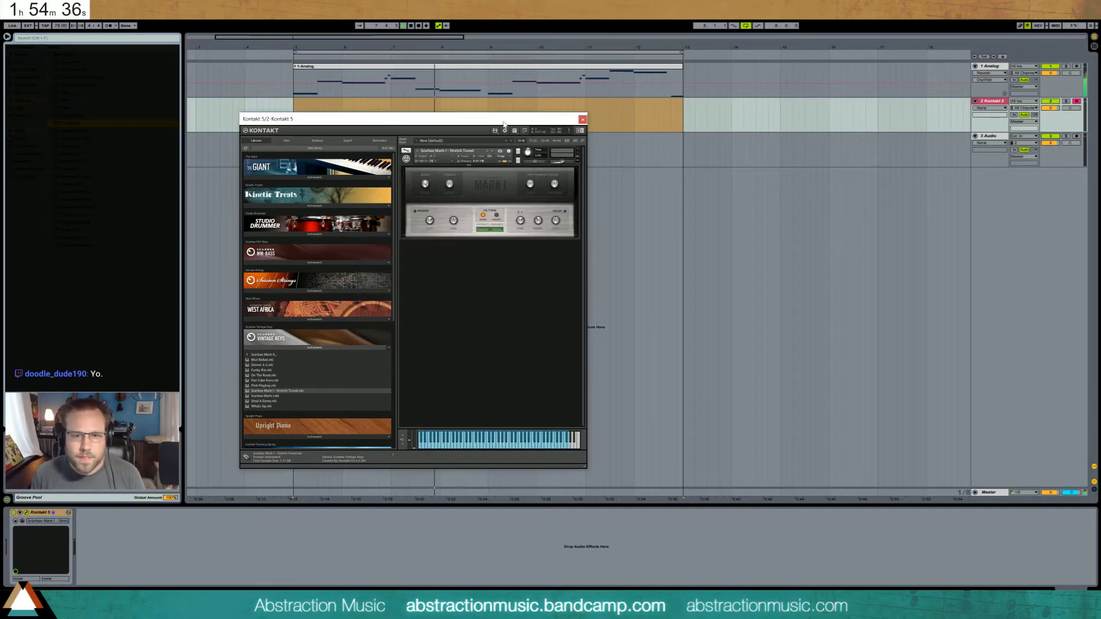
left_click_drag(504, 124, 547, 170)
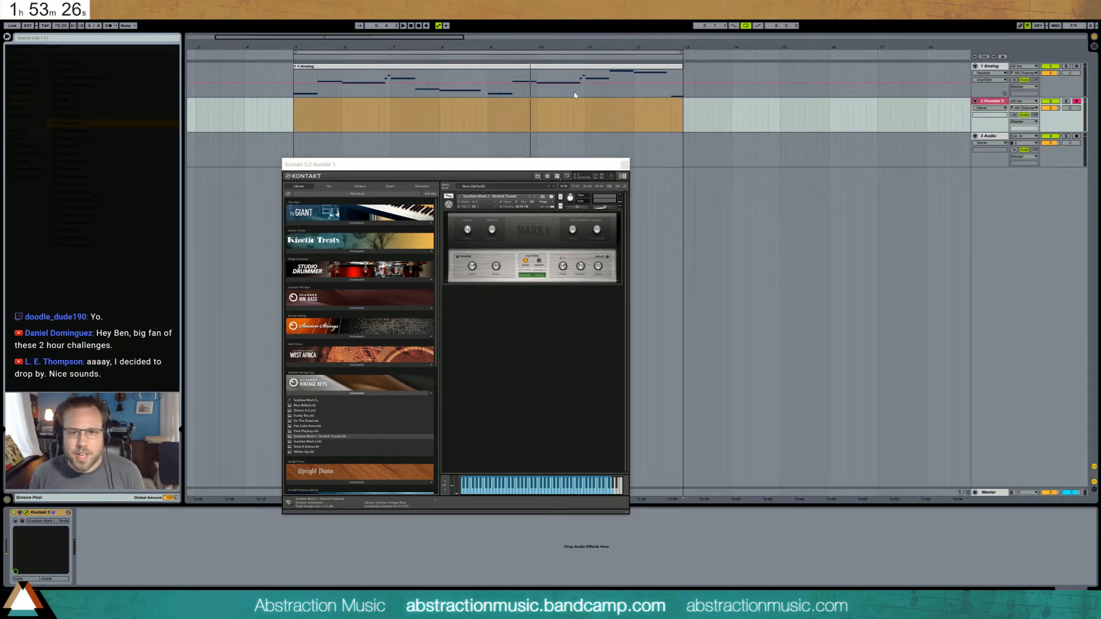
- Replay the loop from bar 5 while trying out electric piano parts against the Analog melody
left_click(510, 80)
left_click(295, 114)
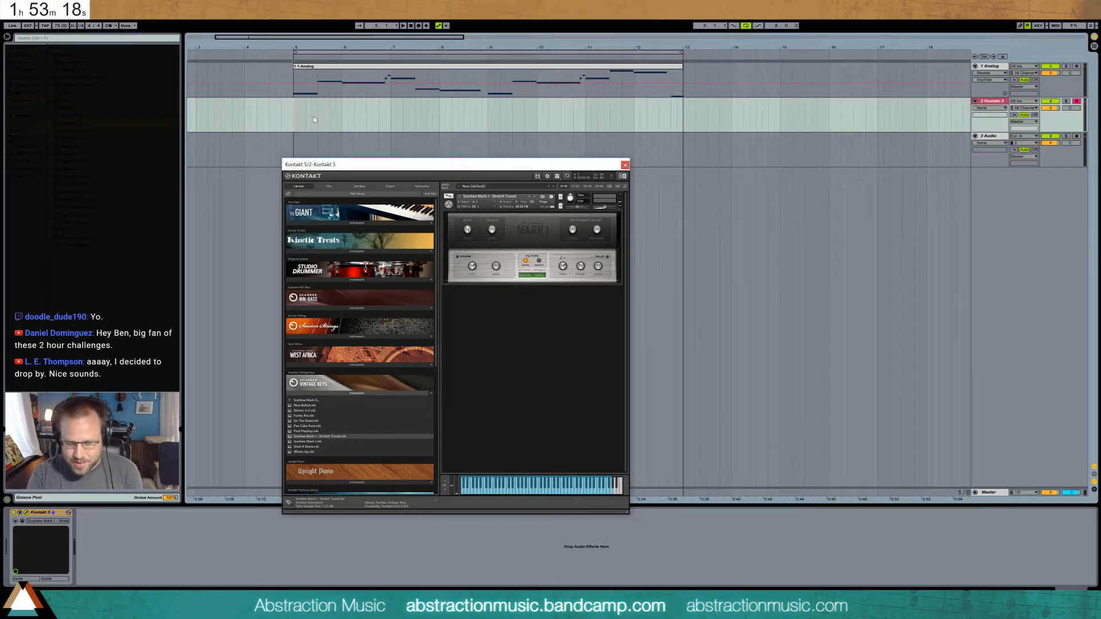
key("space")
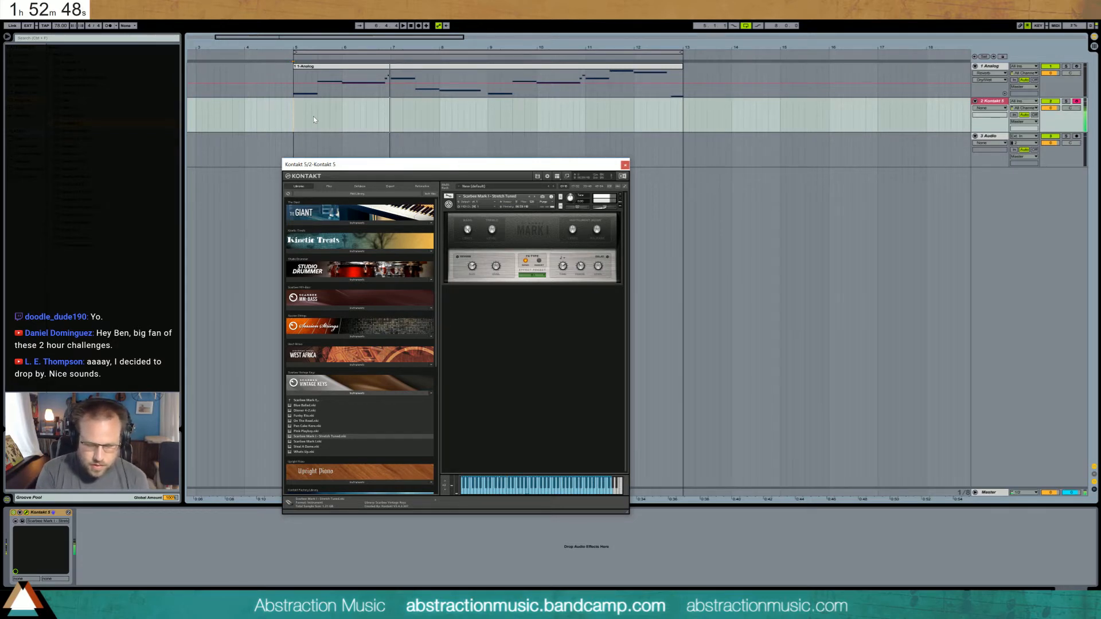
left_click(314, 116)
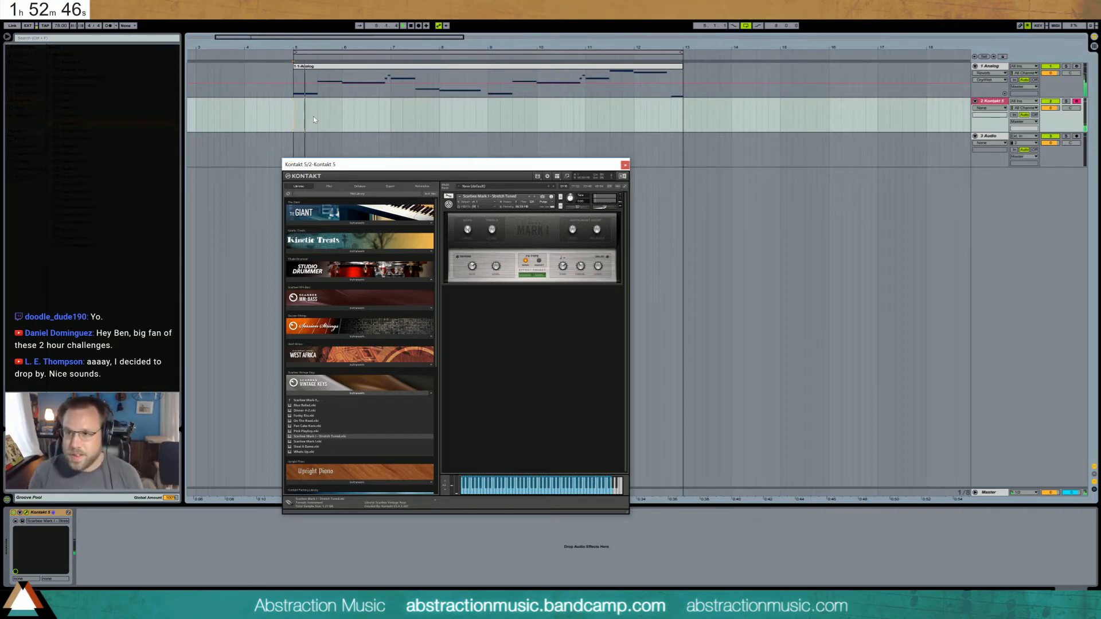
key("space")
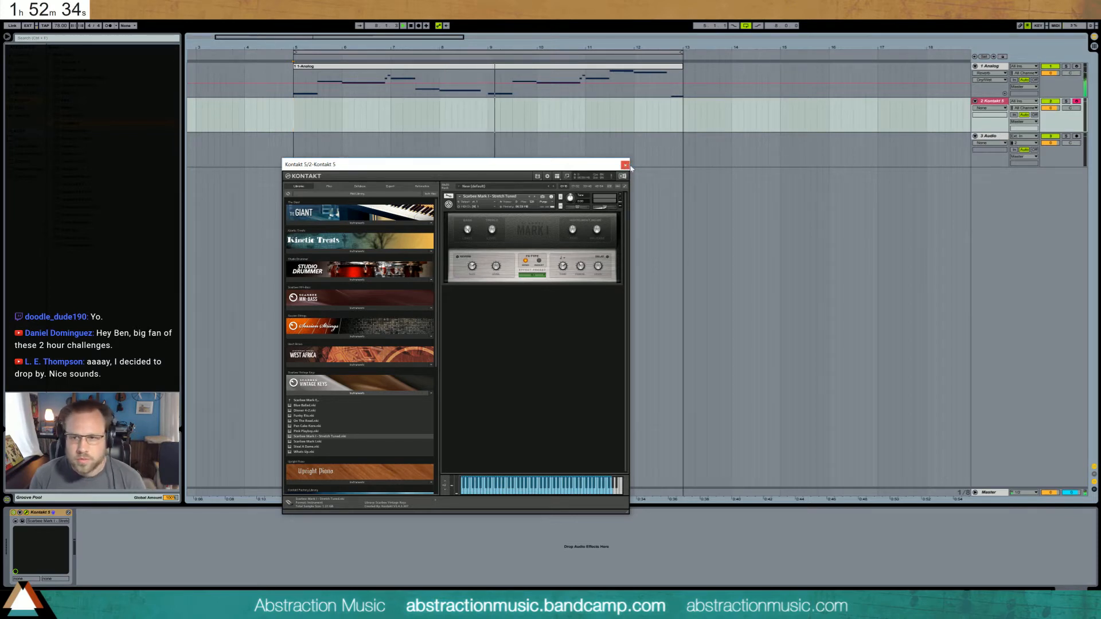
- Close the Kontakt window and add an empty Drum Rack on a new track below the audio track
left_click(625, 166)
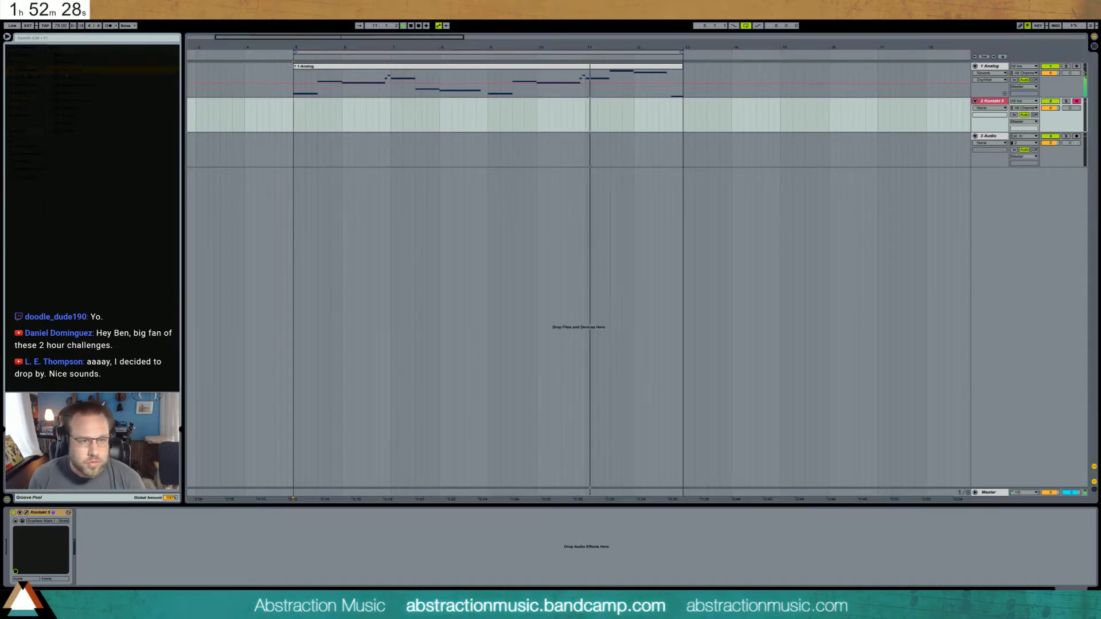
left_click_drag(728, 187, 681, 231)
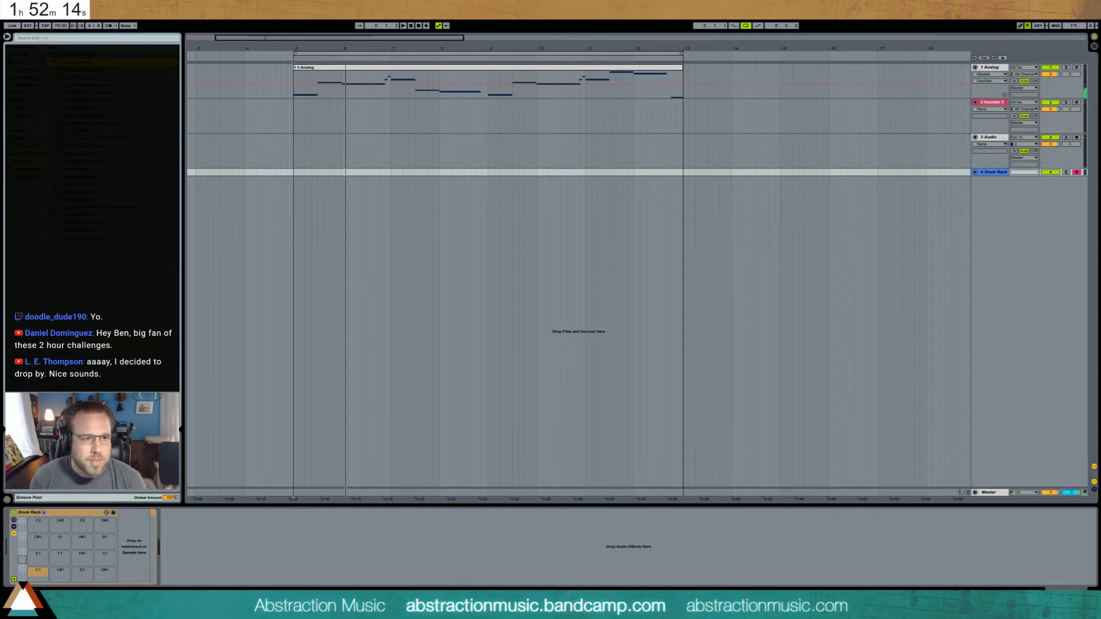
- Browse the drum samples and load a snare onto the Drum Rack's C#1 pad
left_click(51, 70)
left_click(51, 85)
left_click_drag(179, 115, 184, 321)
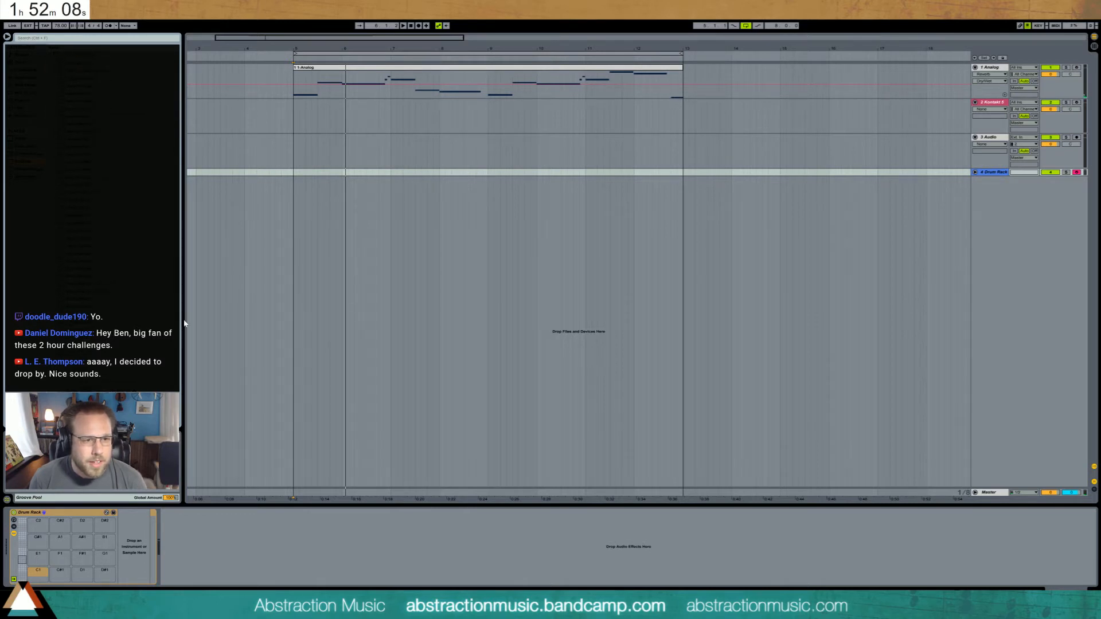
left_click(80, 275)
scroll(109, 241, "down", 10)
scroll(92, 230, "up", 2)
scroll(92, 229, "down", 12)
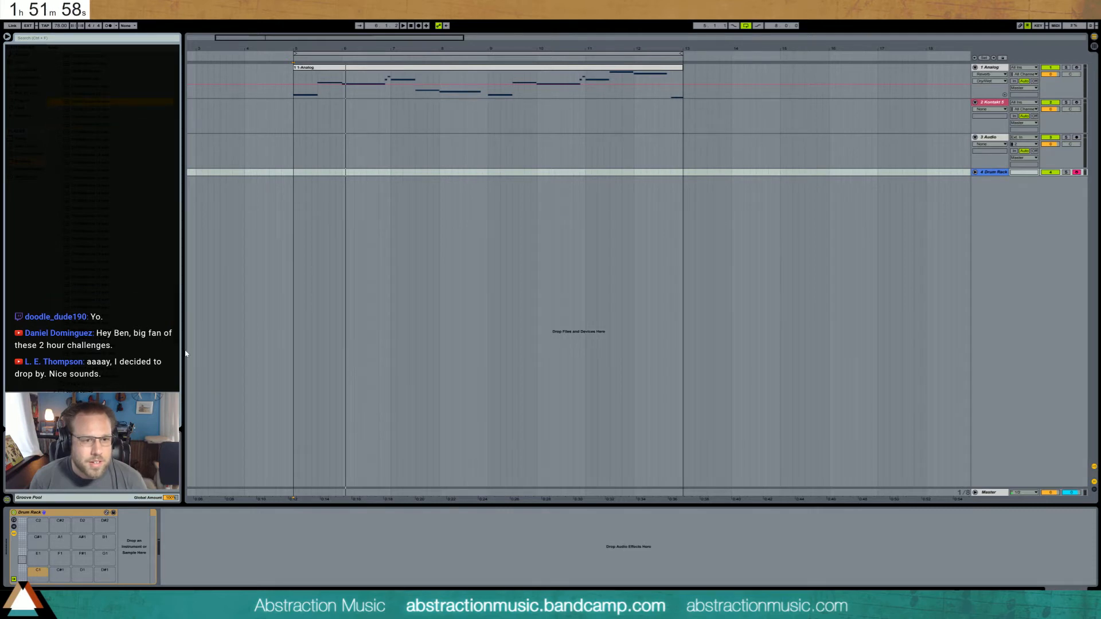
scroll(92, 230, "up", 5)
left_click(108, 118)
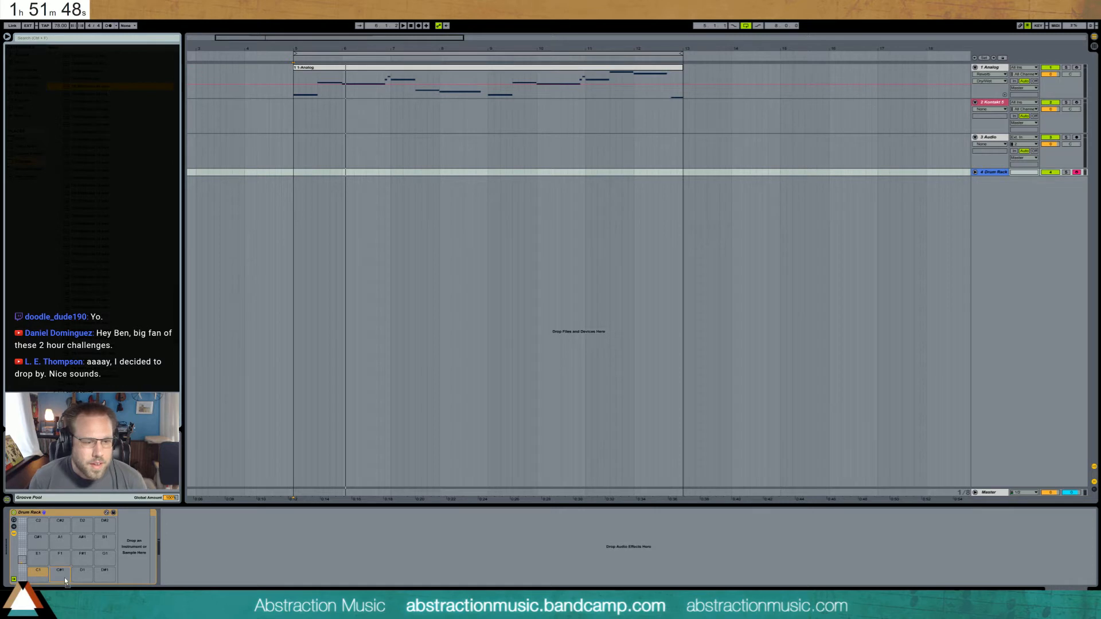
left_click_drag(60, 574, 60, 574)
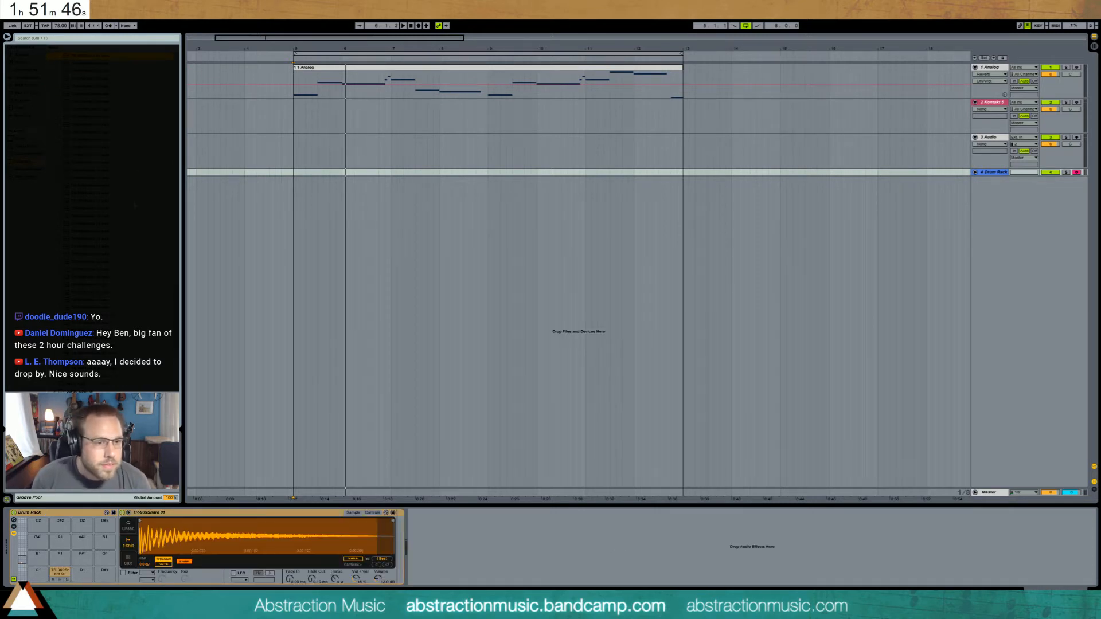
- Audition several kick samples and load one onto the Drum Rack's C1 pad
left_click(91, 170)
left_click(91, 94)
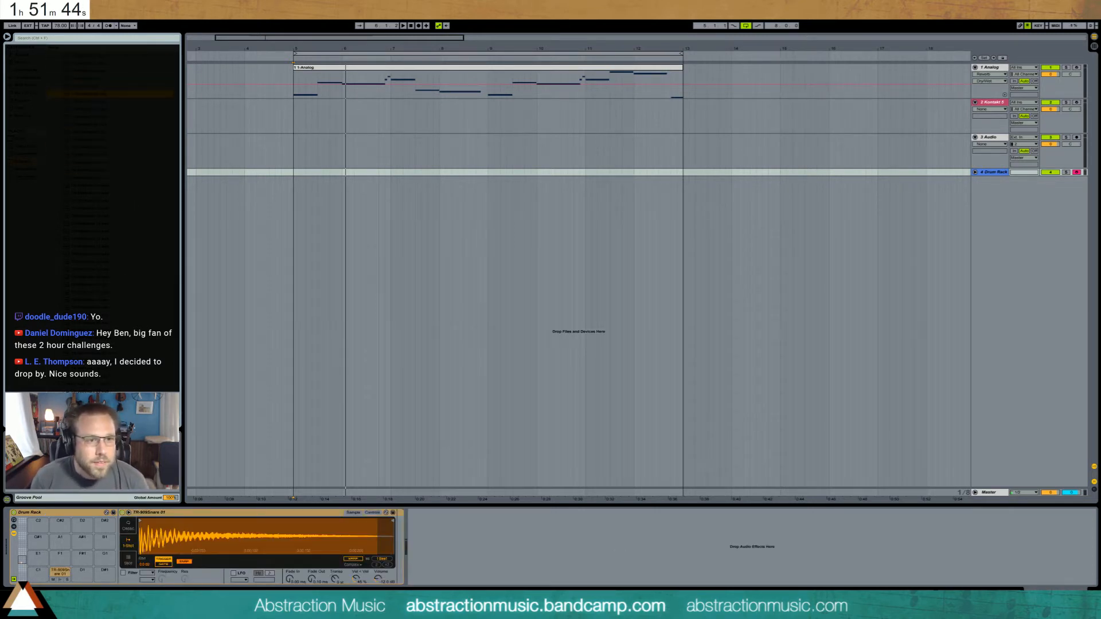
left_click(92, 109)
left_click(98, 125)
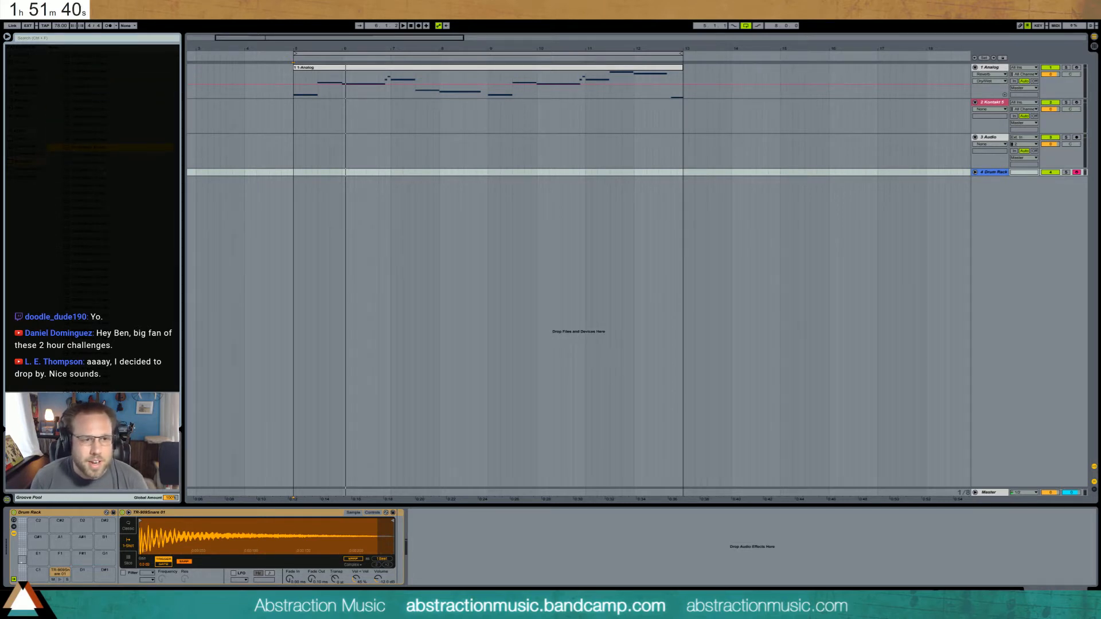
left_click_drag(95, 139, 38, 572)
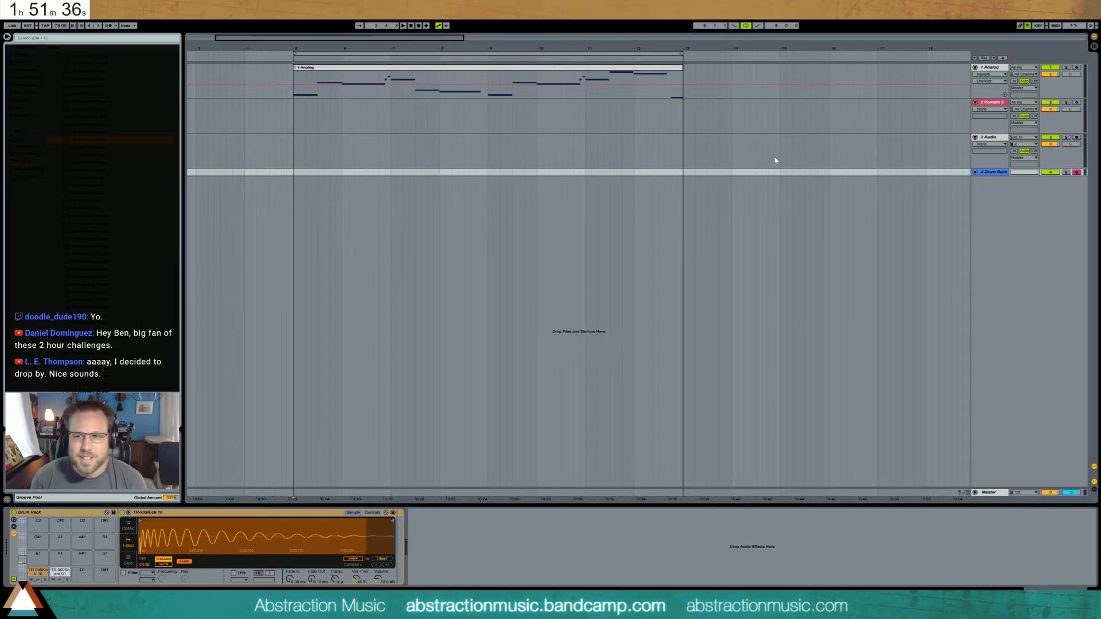
- Move the Drum Rack track directly below Analog, unfold it, and create and open a two-bar MIDI clip at bar 5
left_click_drag(996, 172, 995, 101)
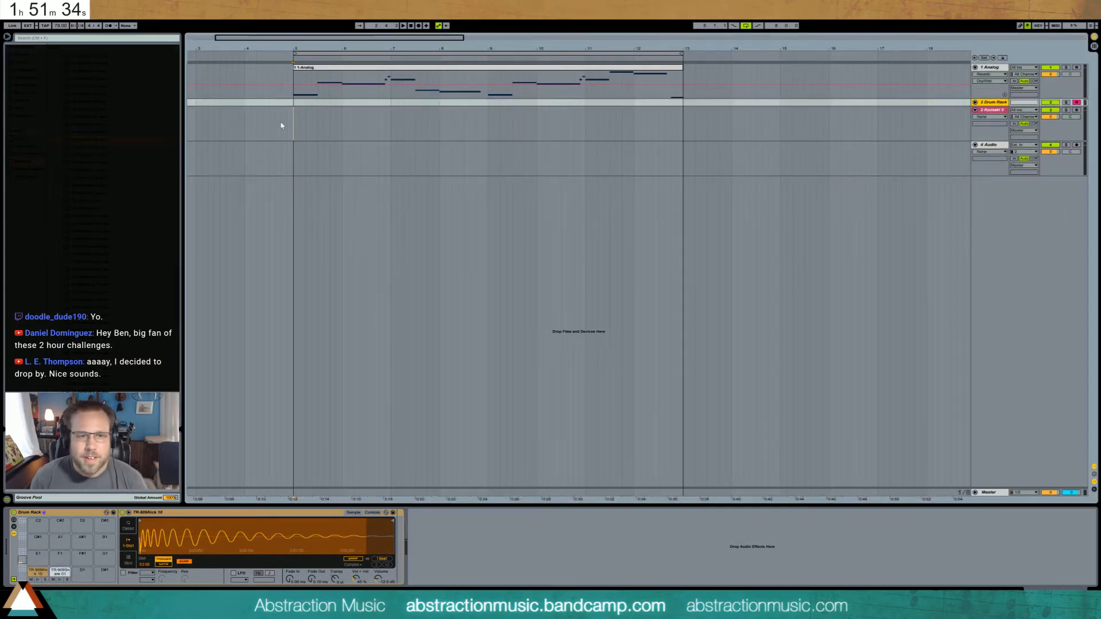
left_click(975, 103)
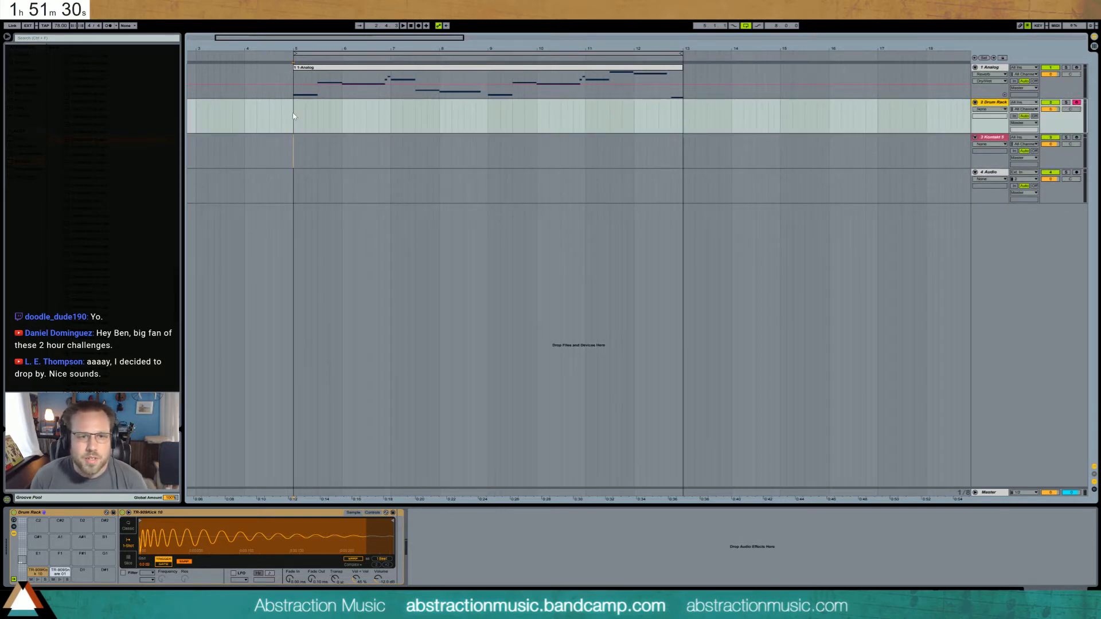
left_click_drag(294, 116, 392, 125)
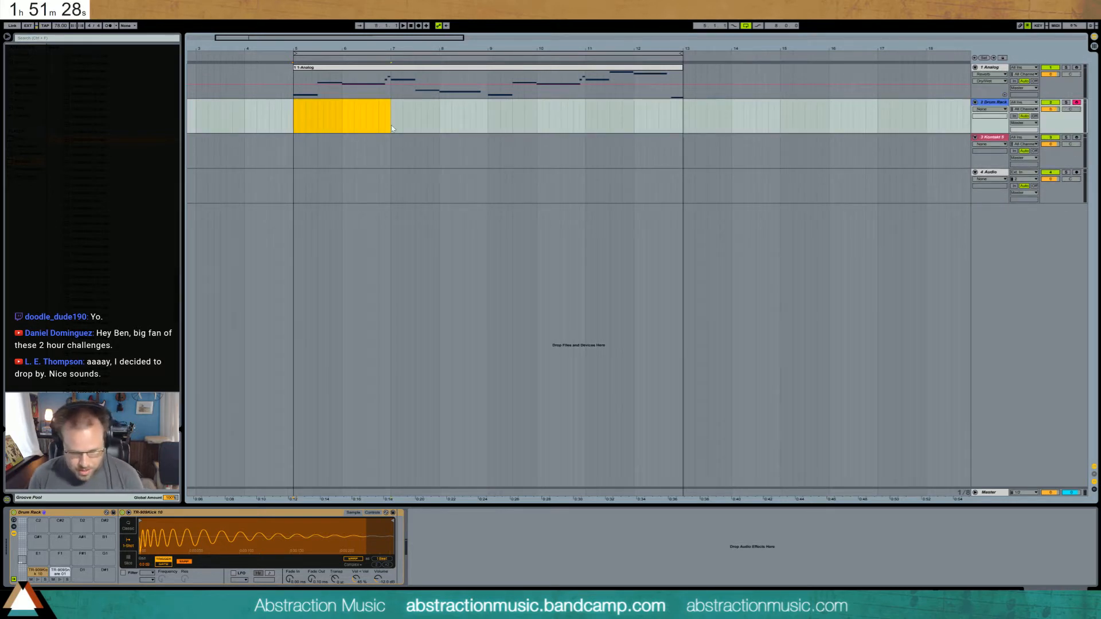
key("ctrl+shift+m")
double_click(370, 104)
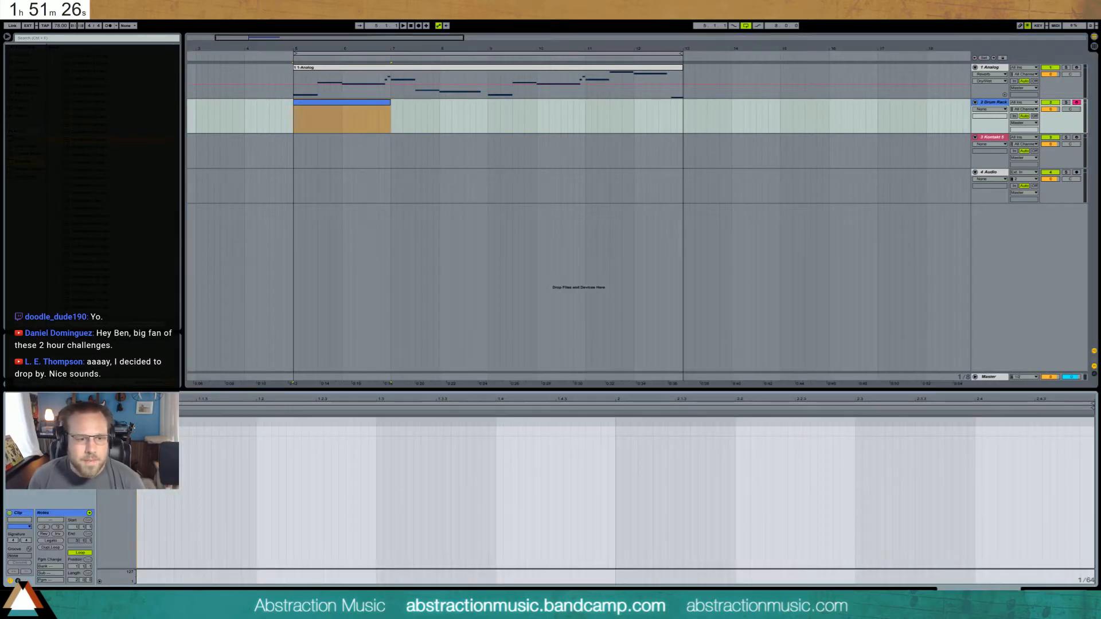
- Place a snare at 1.4 and kicks at the clip start, 1.1.4 and 1.2.3, using a 1/16 grid, and play the pattern
key("space")
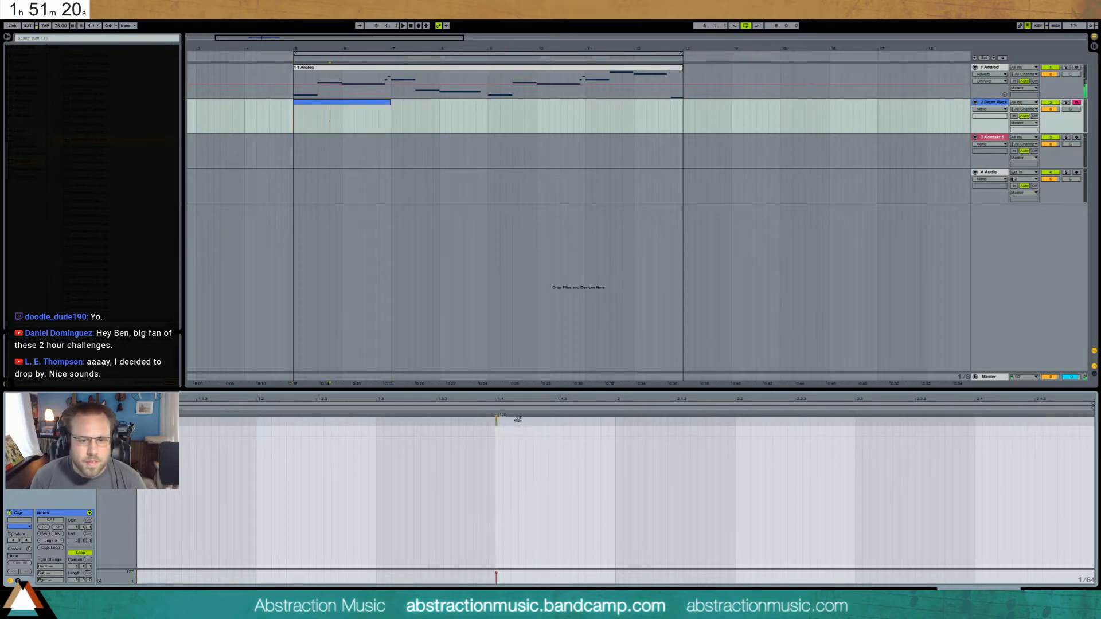
double_click(498, 423)
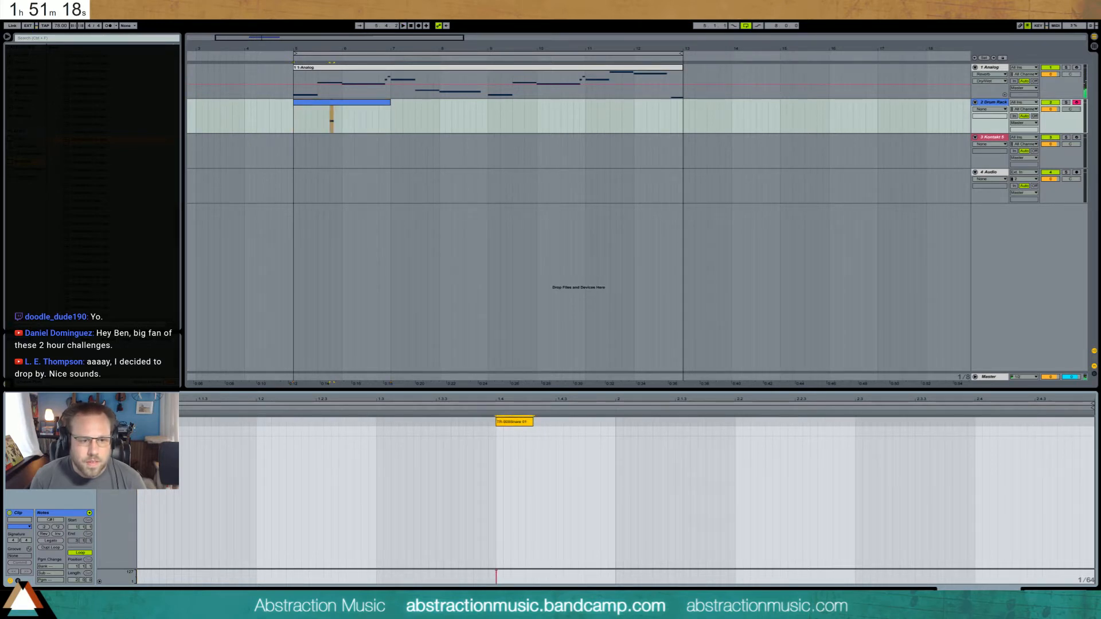
double_click(141, 429)
left_click_drag(142, 429, 281, 432)
double_click(227, 431)
key("ctrl+2")
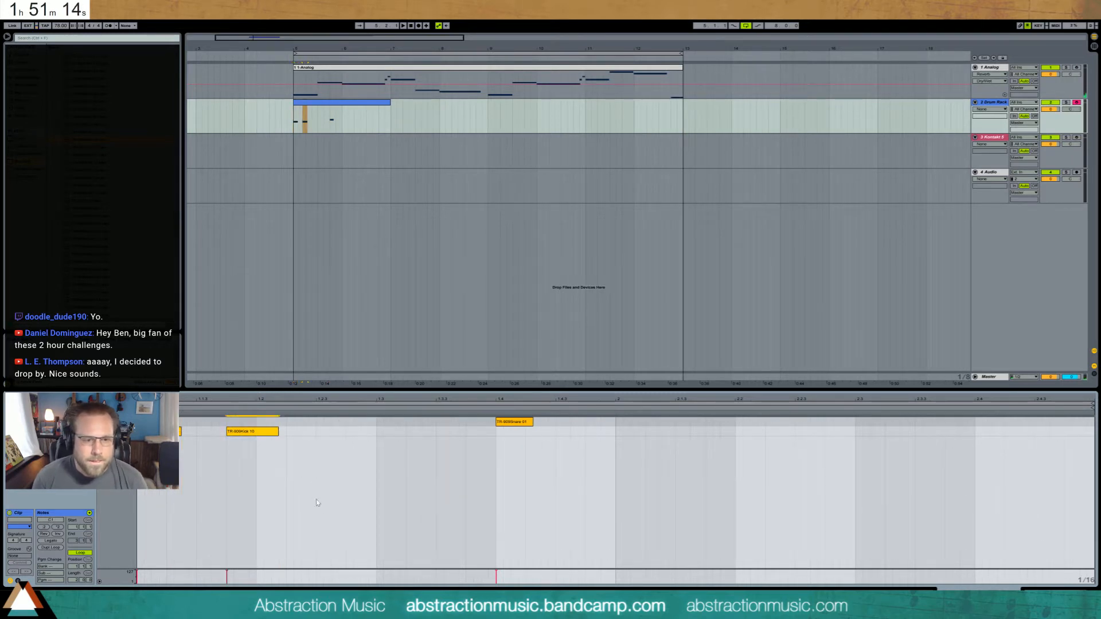
double_click(318, 431)
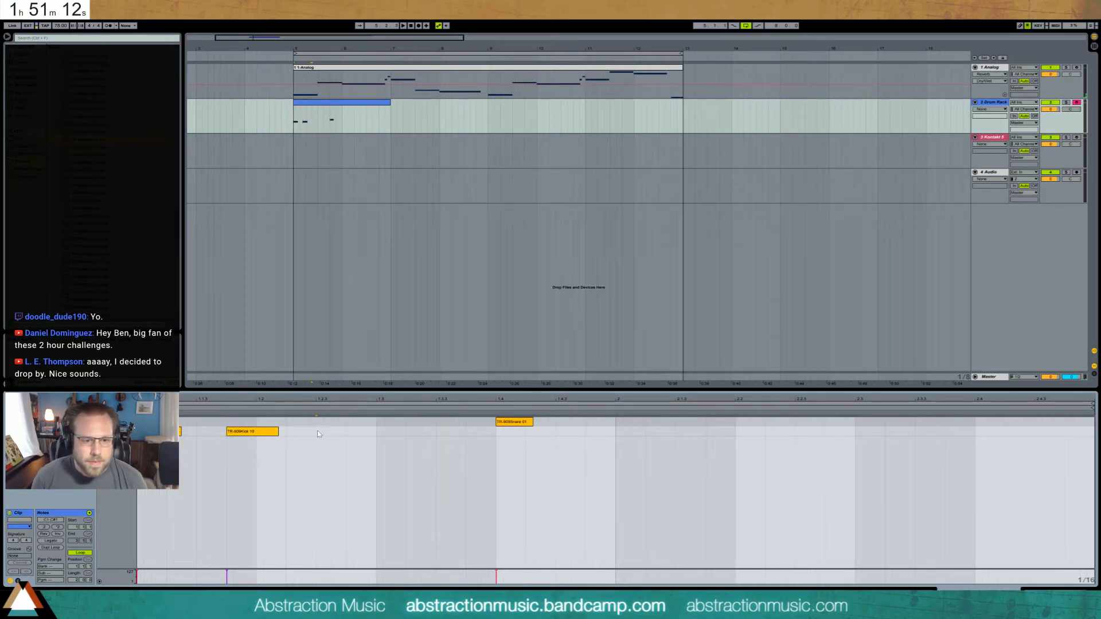
left_click_drag(318, 431, 376, 433)
key("space")
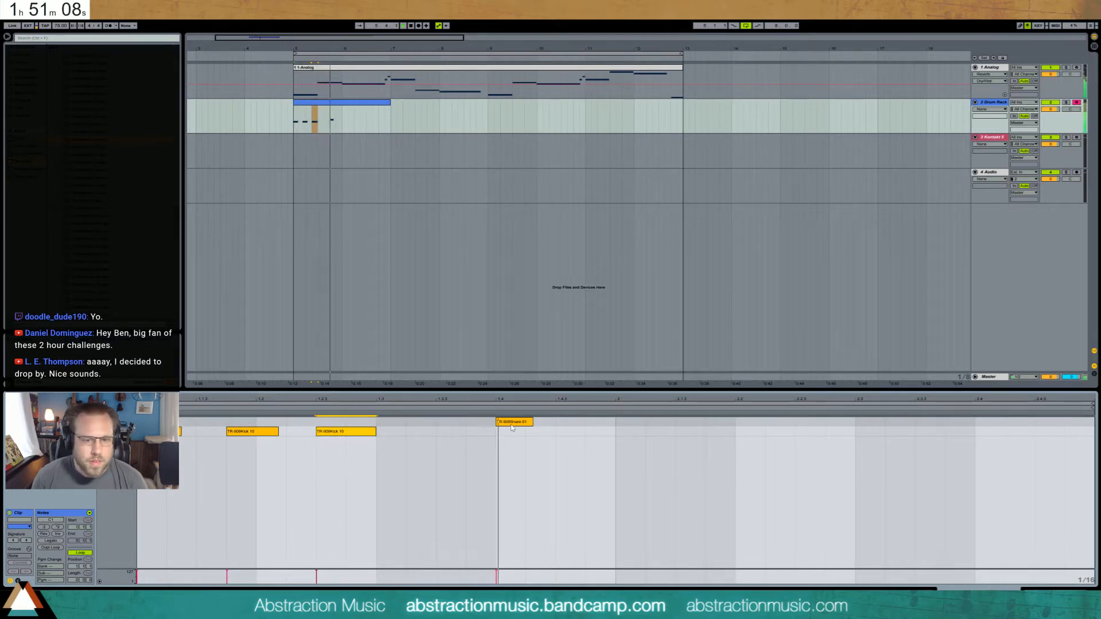
- Add kicks at 1.4.3, 2.1, 2.1.2, 2.1.4 and 2.2.3, plus a second snare at 2.3.3
left_click(565, 435)
double_click(565, 435)
mouse_move(585, 432)
left_mouse_down()
mouse_move(612, 432)
mouse_move(599, 432)
left_mouse_up()
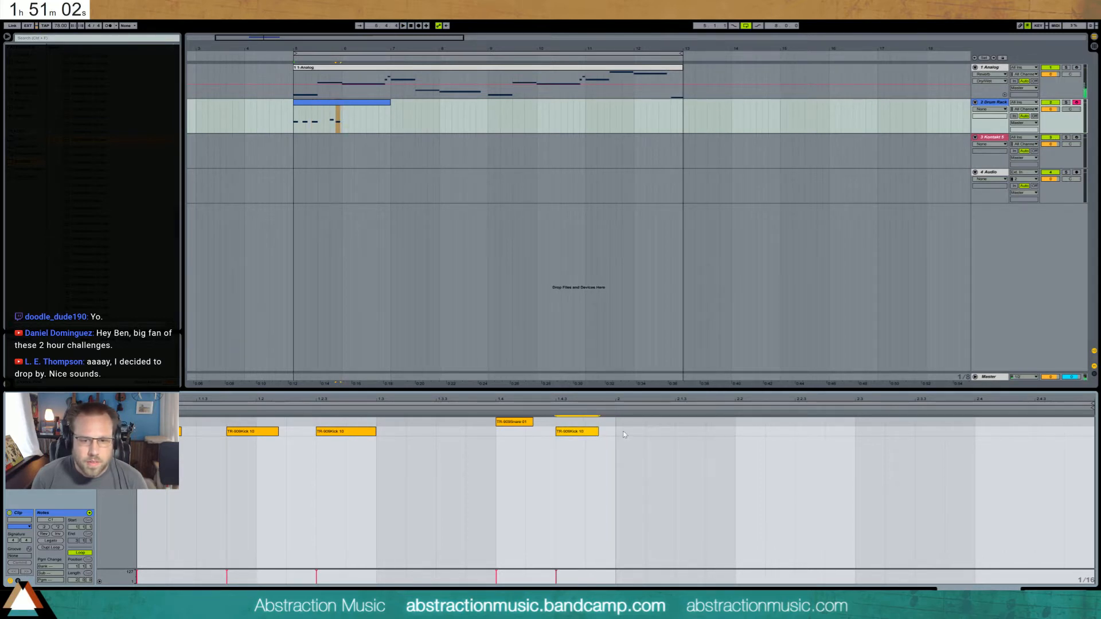
double_click(628, 434)
double_click(660, 433)
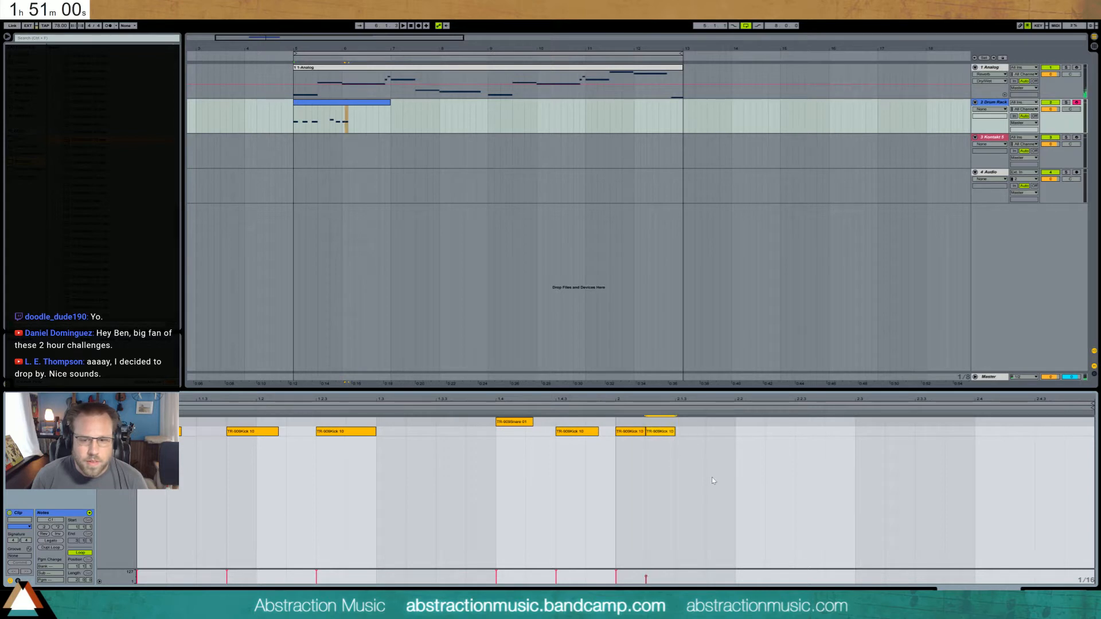
double_click(718, 434)
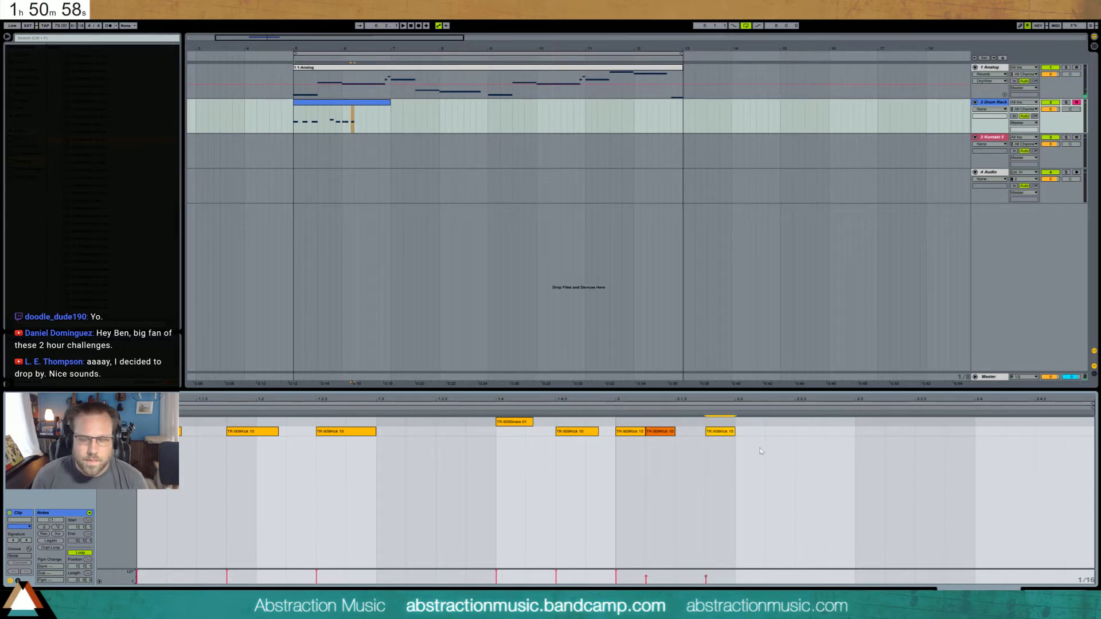
double_click(809, 434)
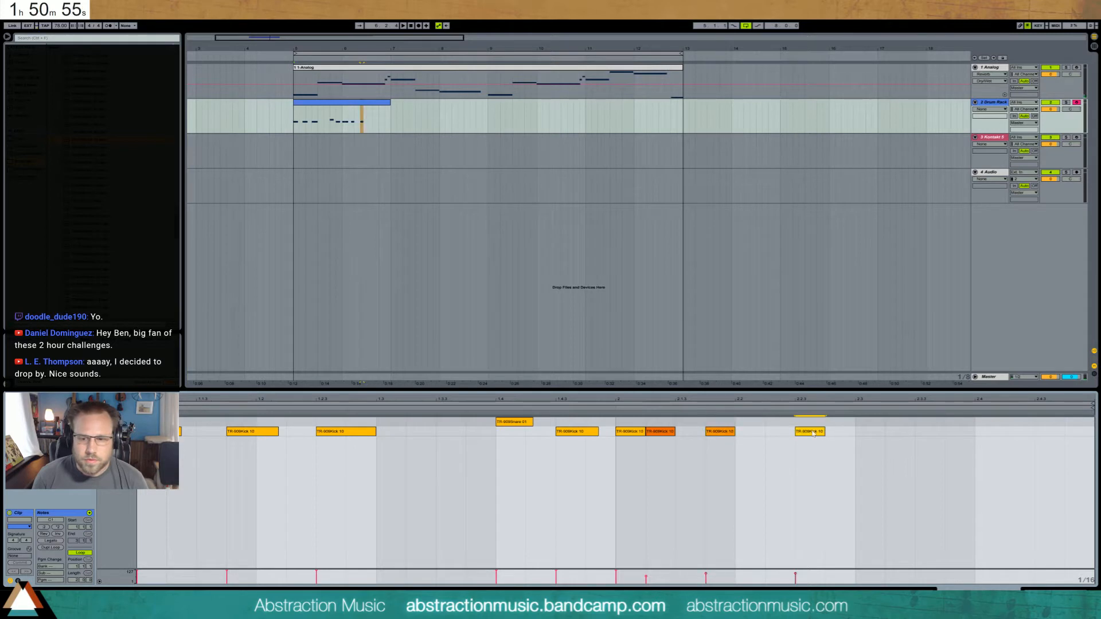
double_click(928, 422)
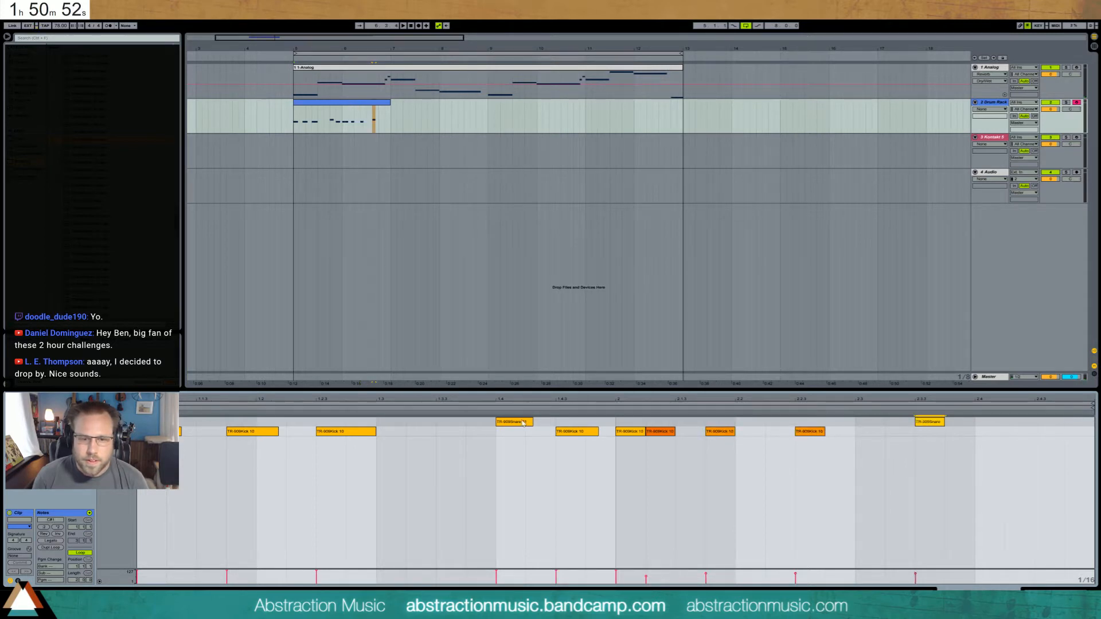
- Move the two snares to 1.3.3 and 2.4, and extend the looped drum clip to bar 13
left_click_drag(524, 423, 465, 423)
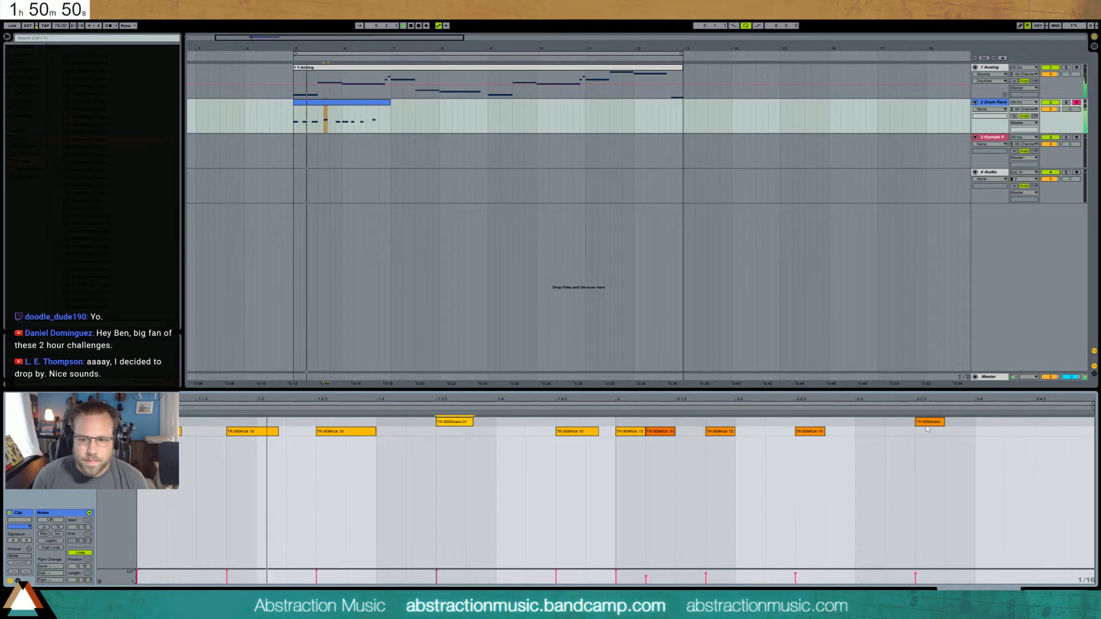
left_click_drag(929, 422, 990, 423)
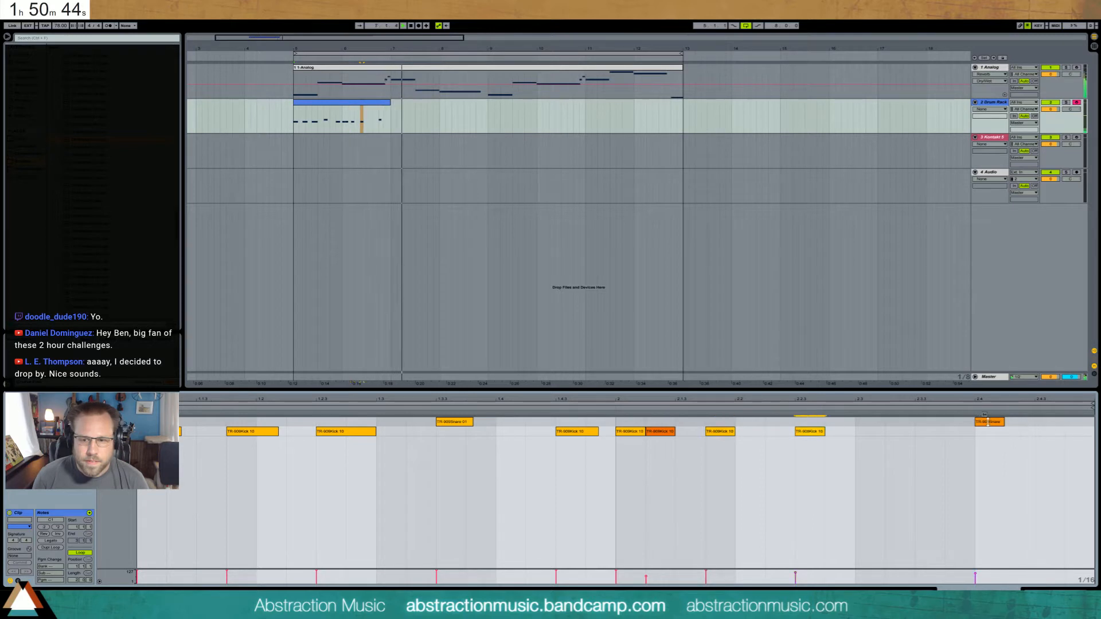
left_click_drag(390, 106, 685, 124)
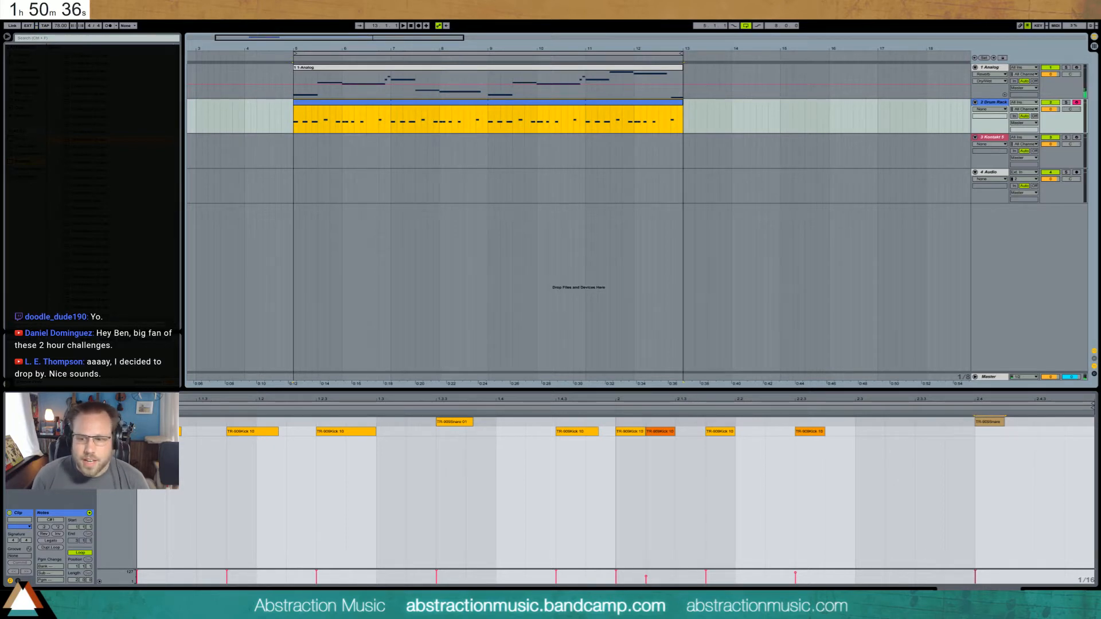
- Browse the drum samples and load a Roland sample onto the Drum Rack pad above the snare
left_click(406, 285)
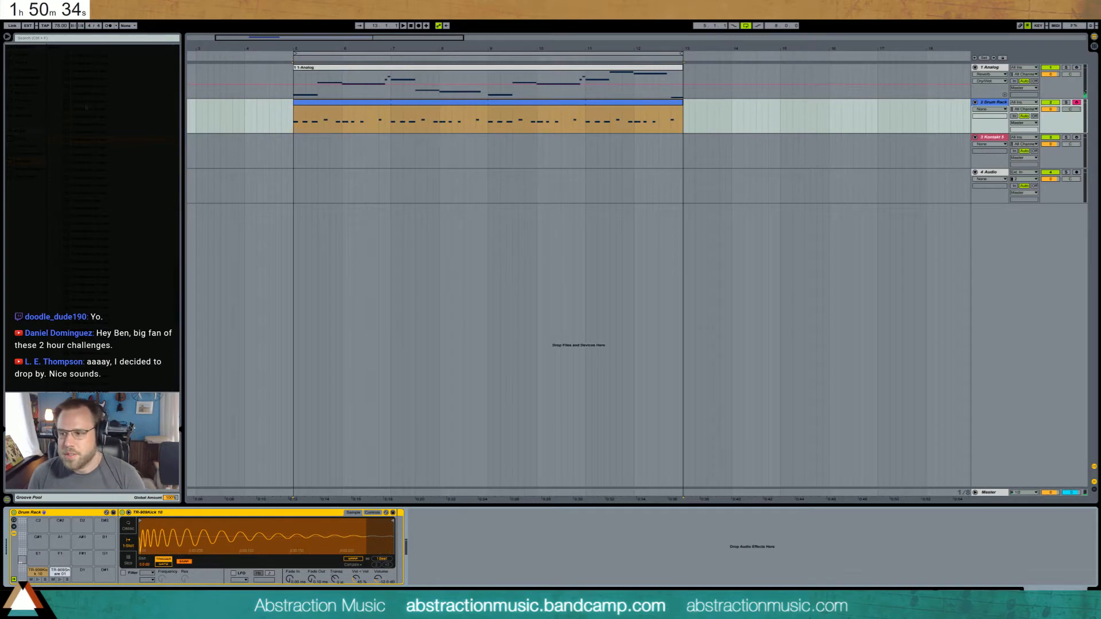
left_click(109, 269)
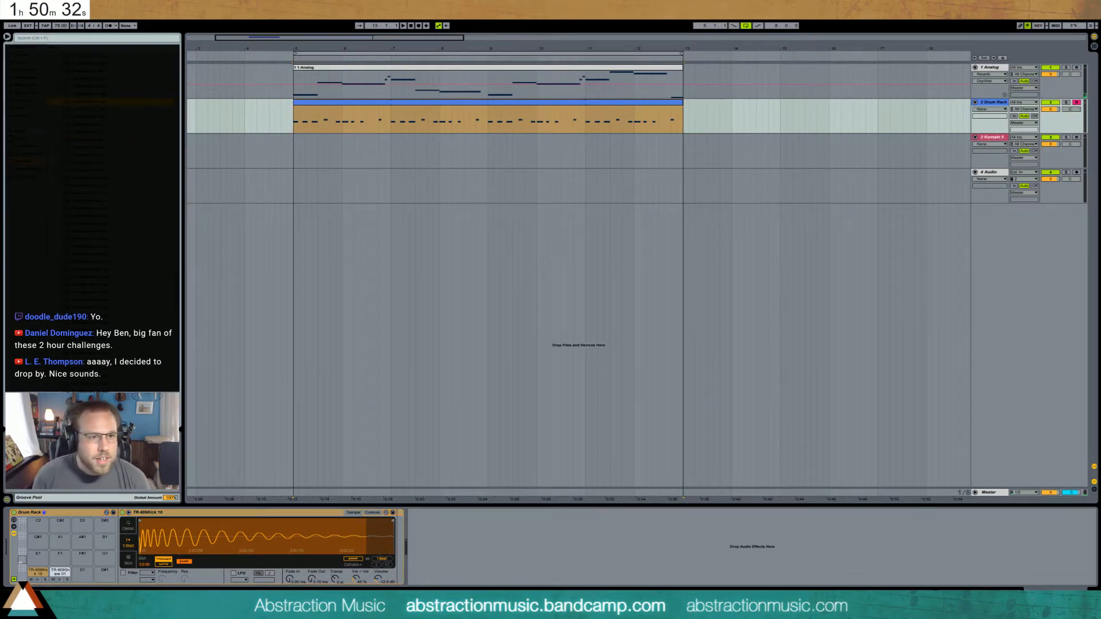
scroll(117, 229, "down", 3)
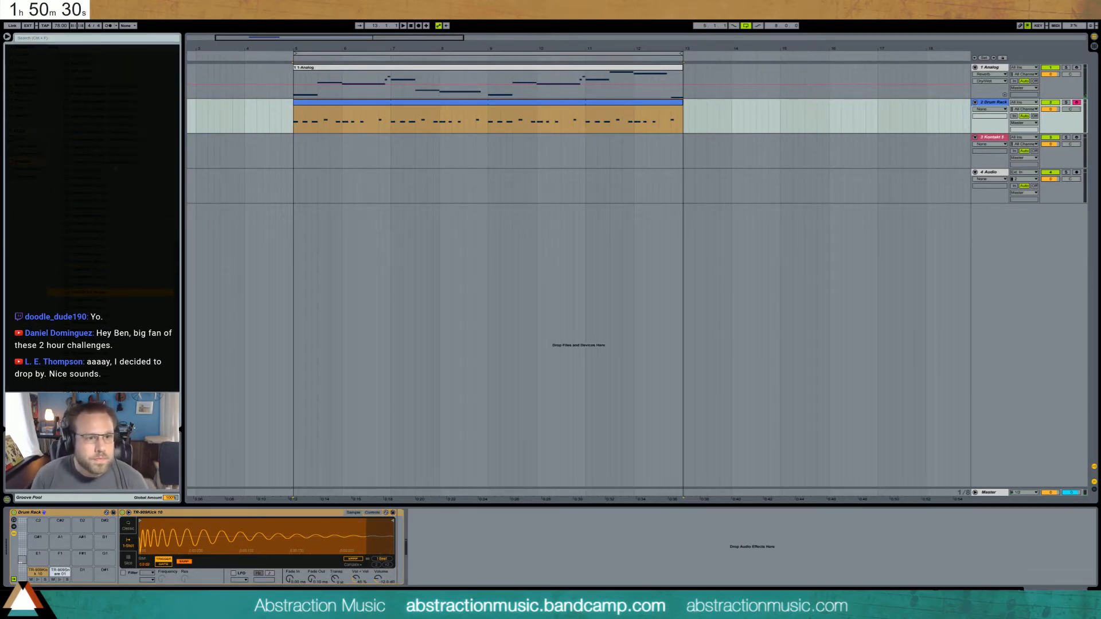
left_click(116, 171)
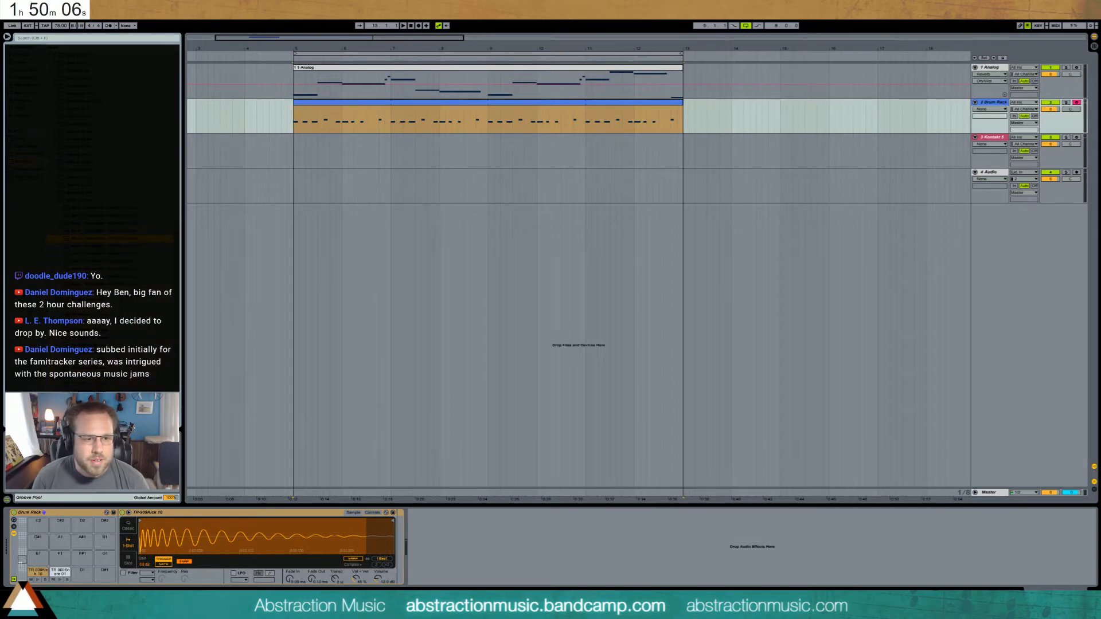
- In the drum clip, place the new Roland sample at the start, duplicate it to 1.1.3 and lower the duplicate's velocity
double_click(432, 106)
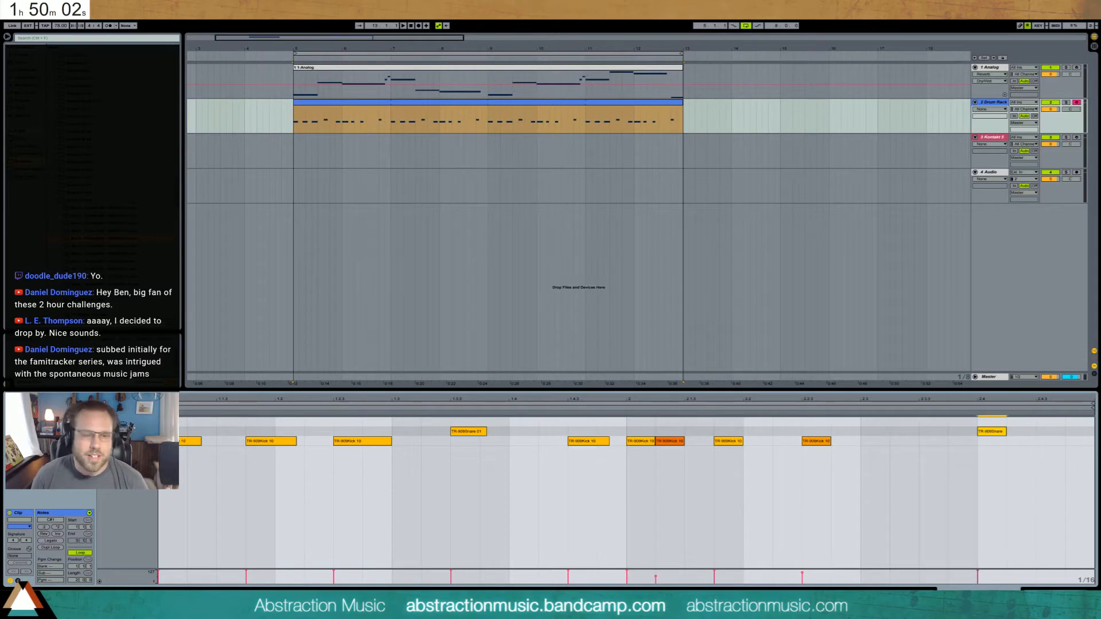
left_click(338, 320)
key("space")
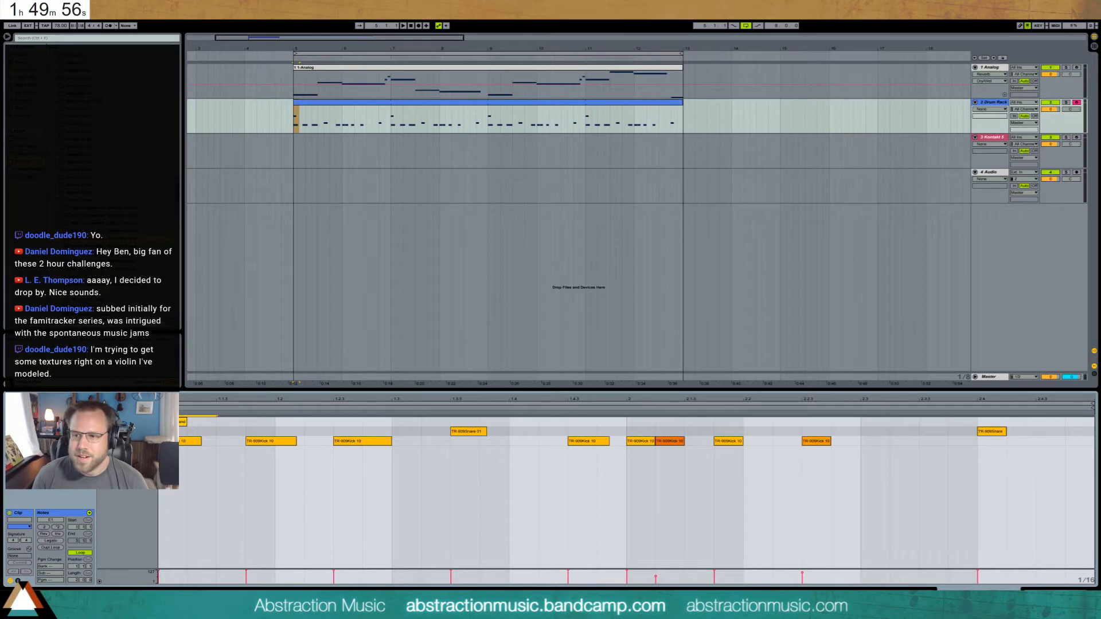
key("ctrl+d")
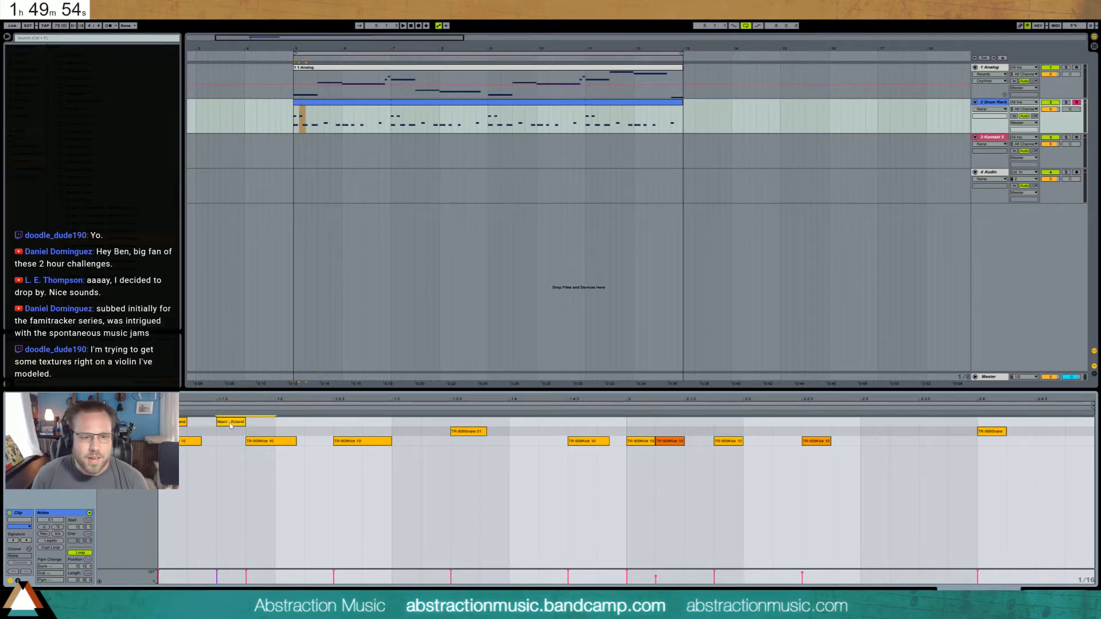
left_click_drag(231, 422, 231, 455)
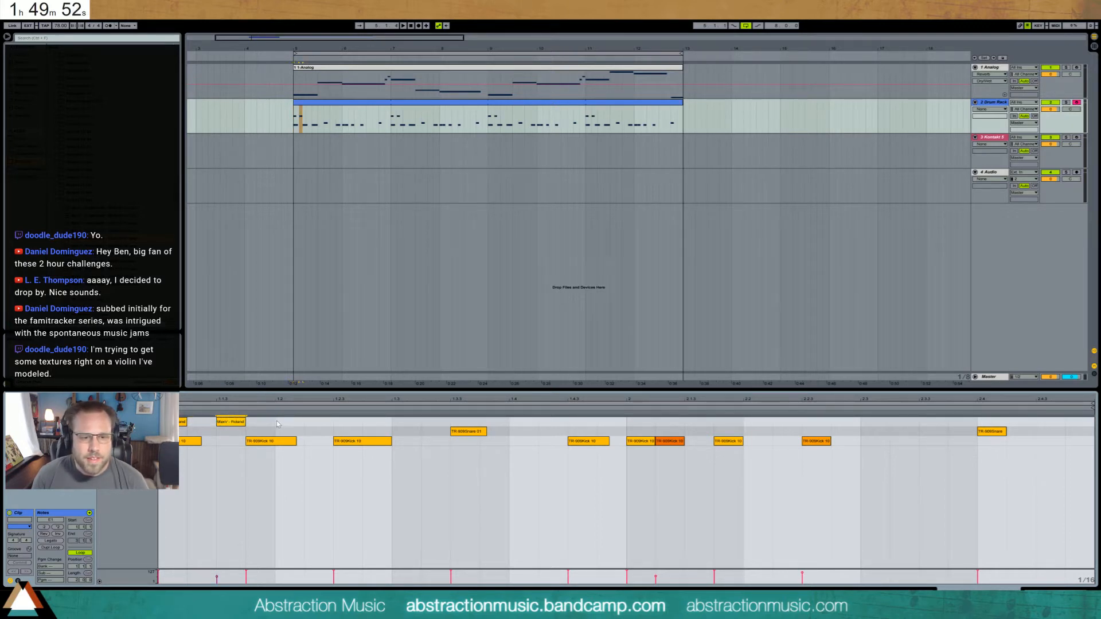
- Duplicate the pair of Roland hits to fill the first bar with eighth notes
left_click_drag(278, 424, 177, 420)
key("ctrl+d")
key("ctrl+d")
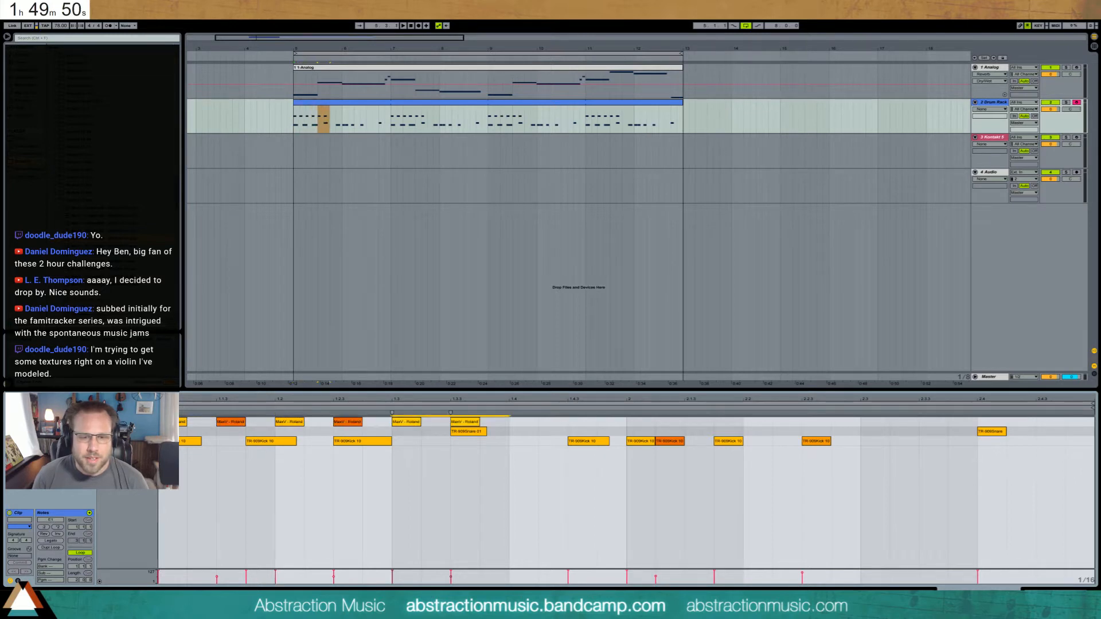
key("ctrl+d")
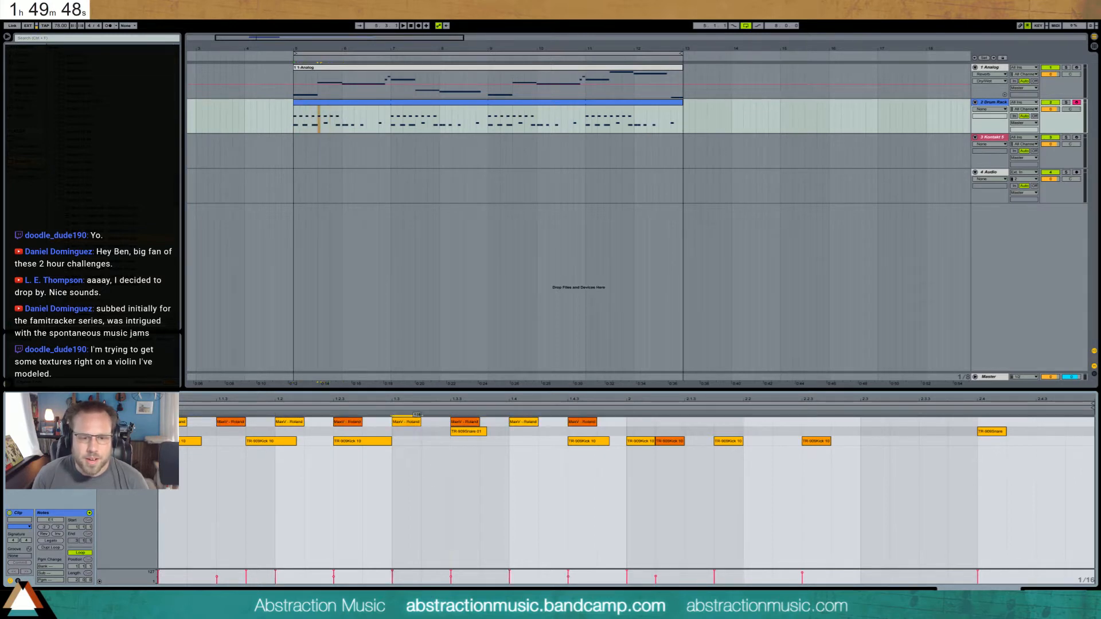
- Vary the velocities of the duplicated Roland hits, lowering the ones on beats 2, 3 and 4 of the first bar
left_click_drag(407, 422, 407, 455)
left_click_drag(291, 422, 291, 451)
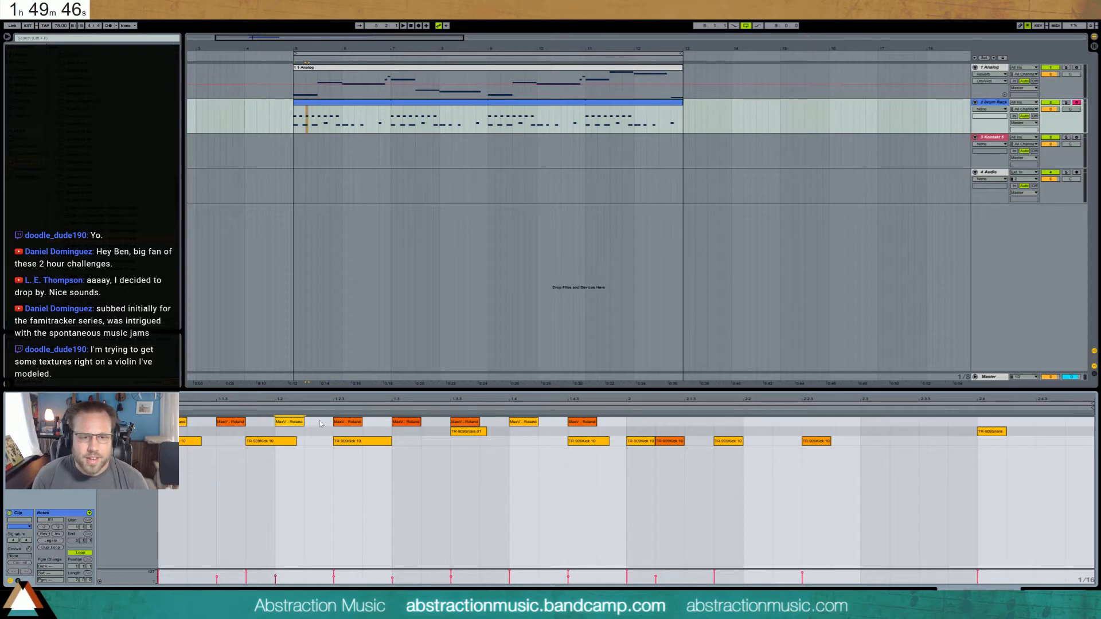
left_click_drag(408, 422, 470, 420)
left_click(516, 423)
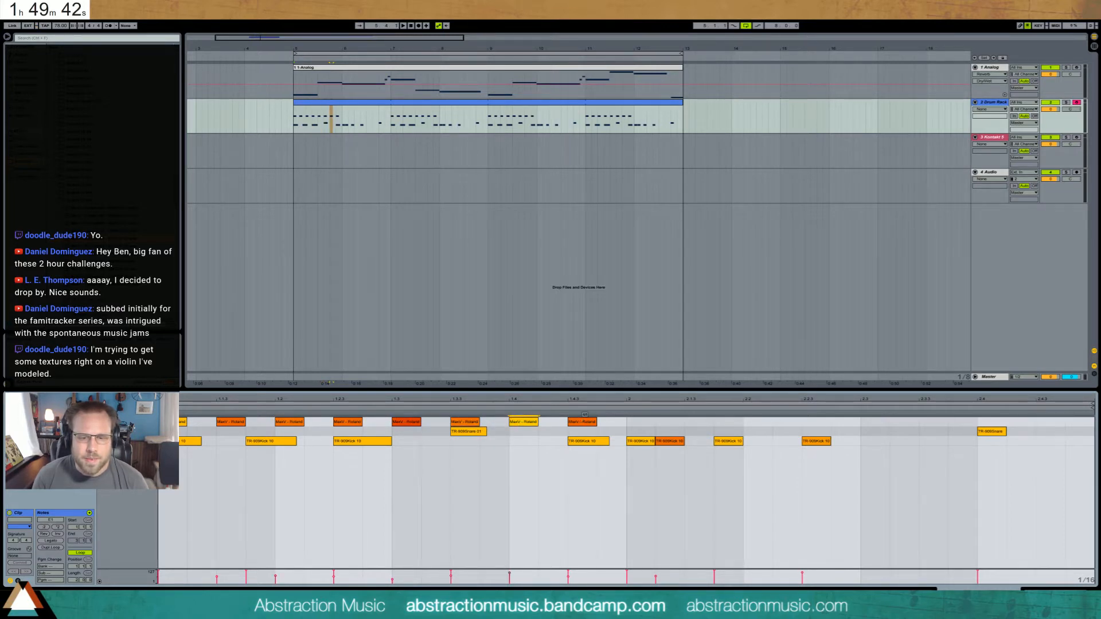
left_click(584, 422)
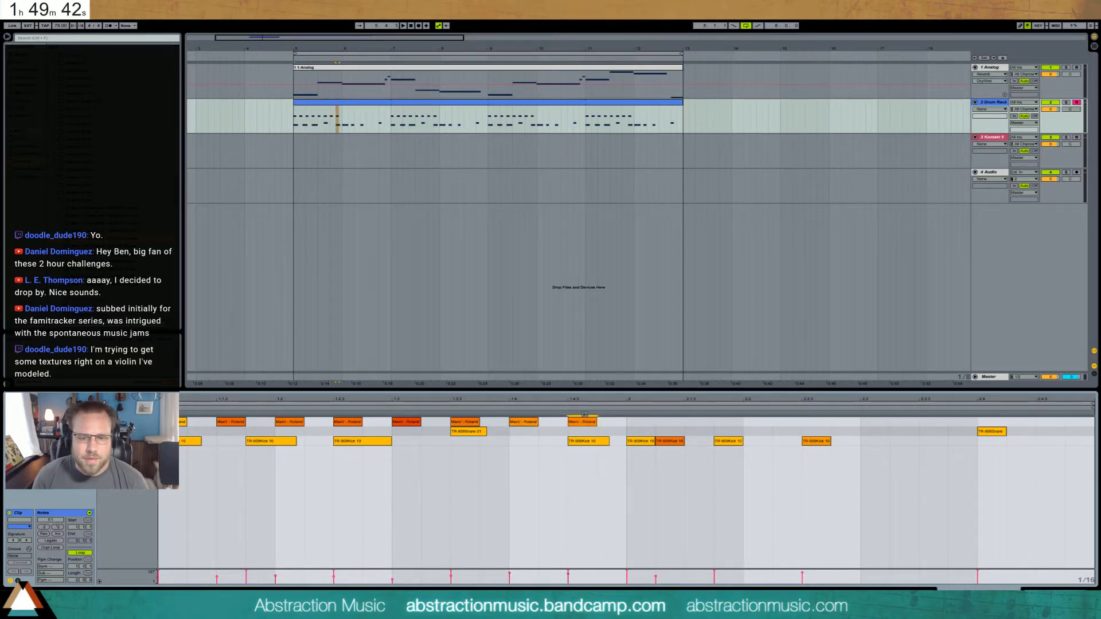
- Duplicate the first bar of Roland hits into the clip's second bar
left_click(624, 424)
left_click_drag(624, 424, 169, 424)
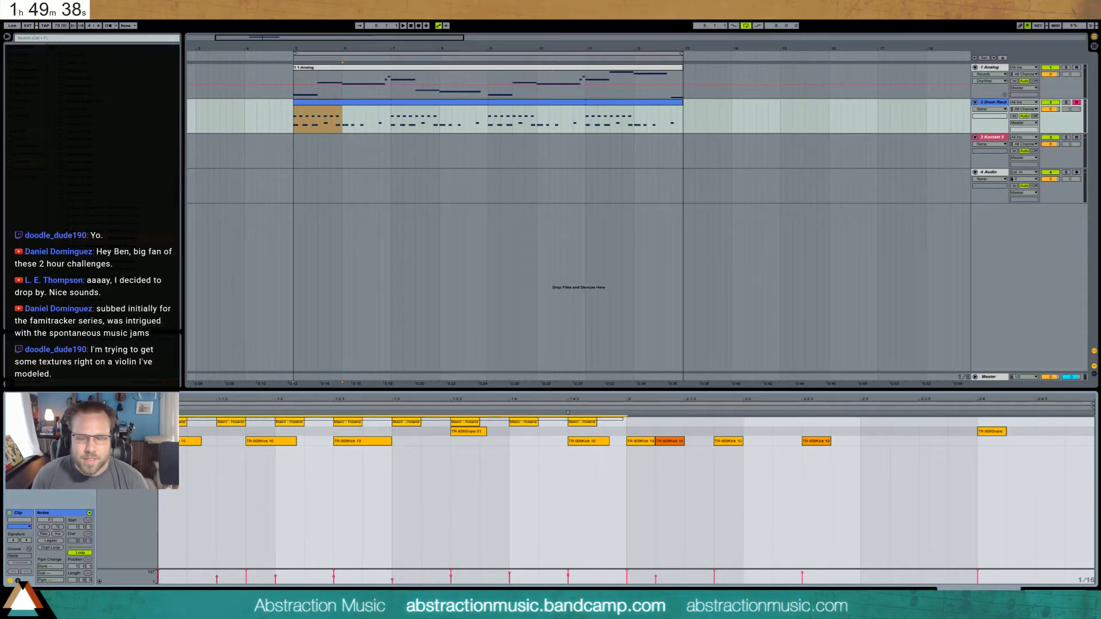
key("ctrl+d")
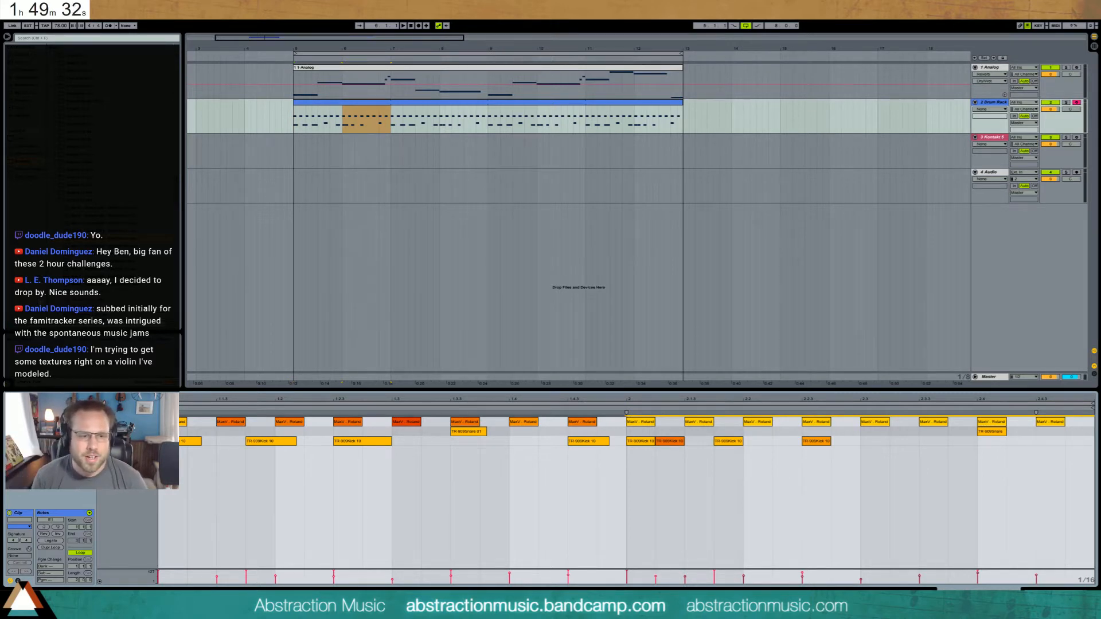
- Play back the beat, cut the Roland hi-hat sample's end to roughly a third of its length and lengthen its fade-out
left_click(180, 457)
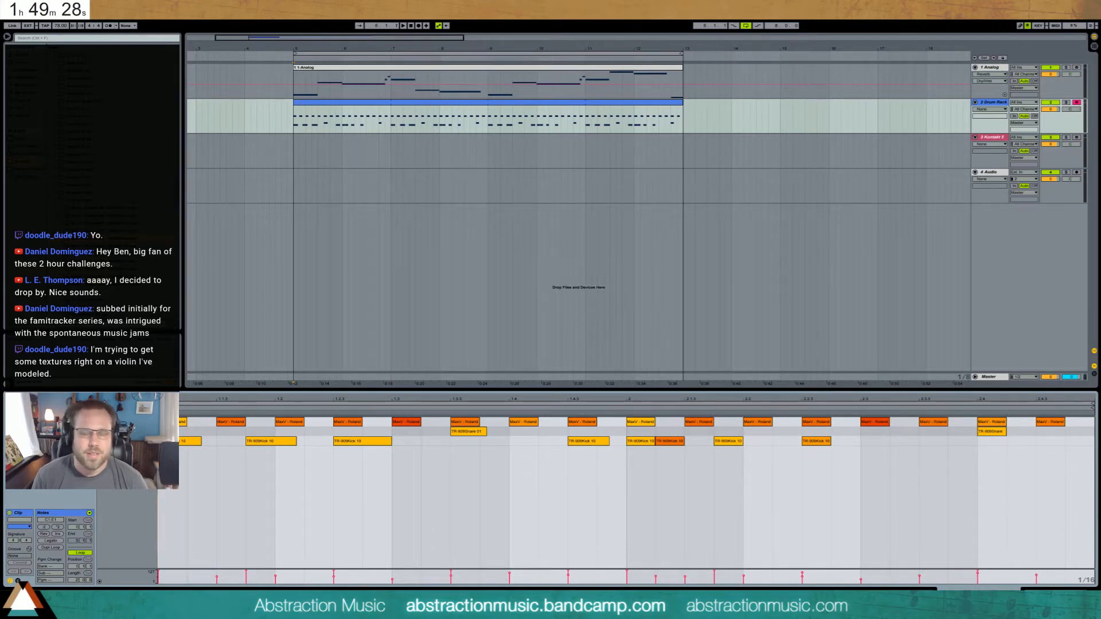
key("space")
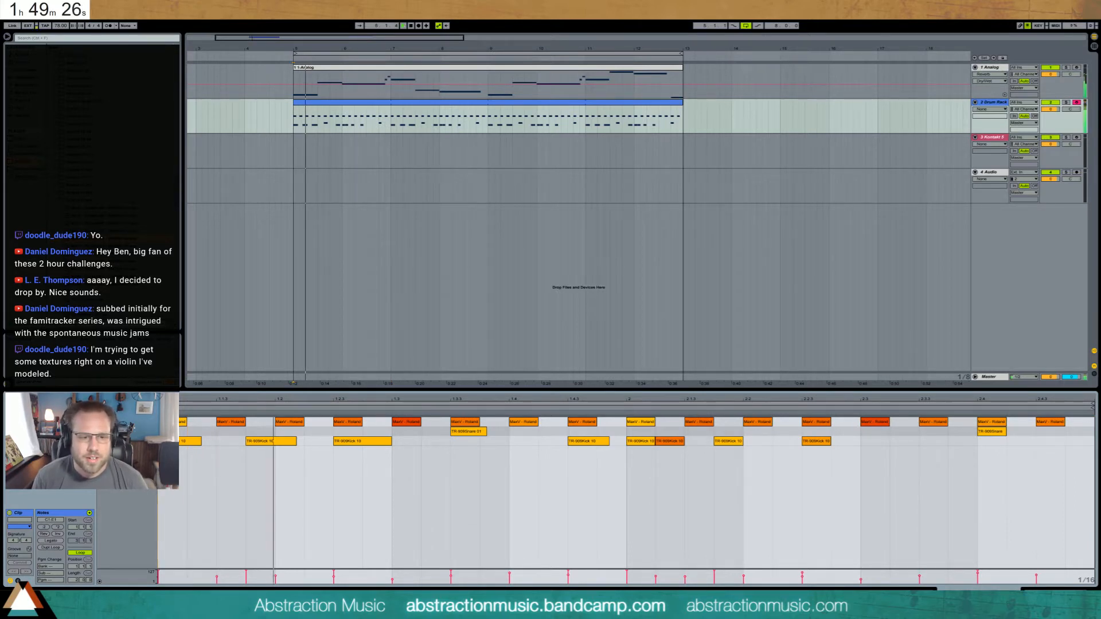
left_click(135, 422)
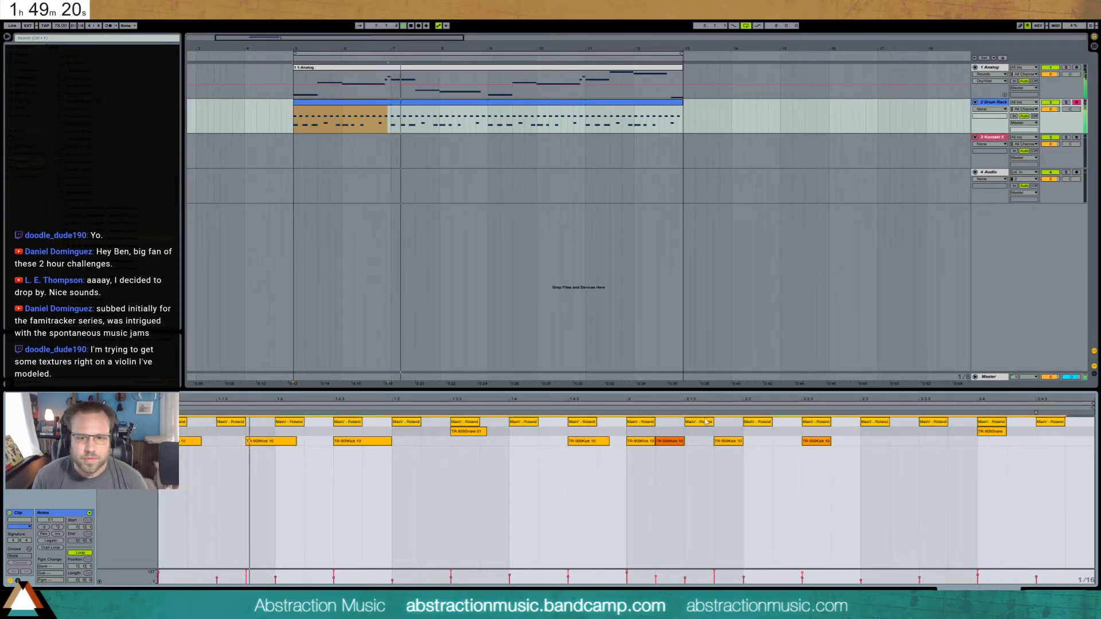
key("shift+Tab")
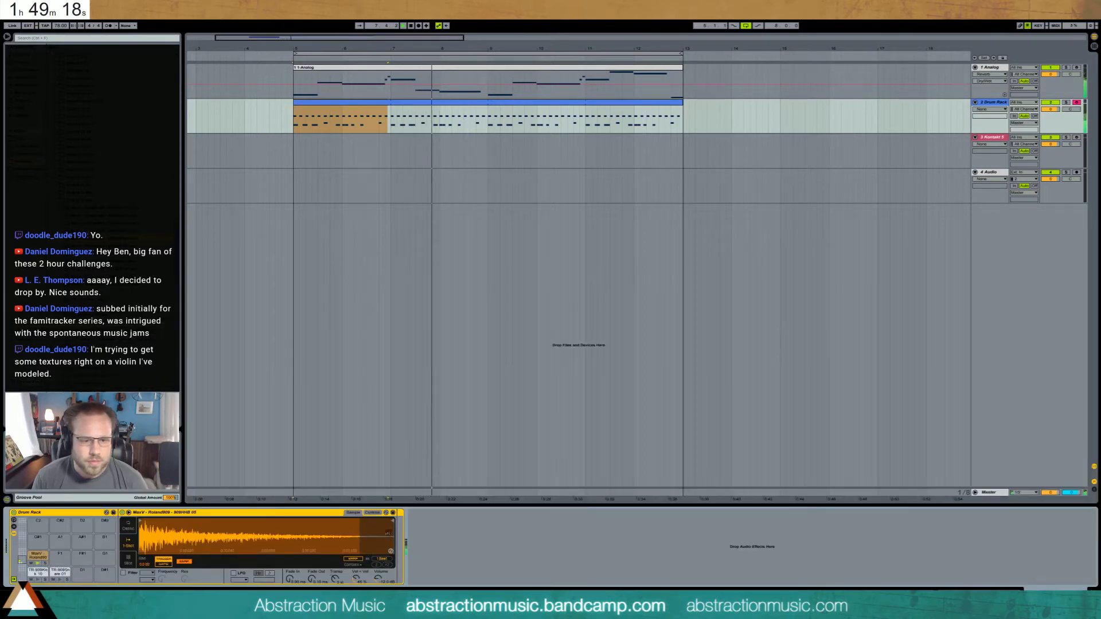
left_click_drag(394, 522, 228, 522)
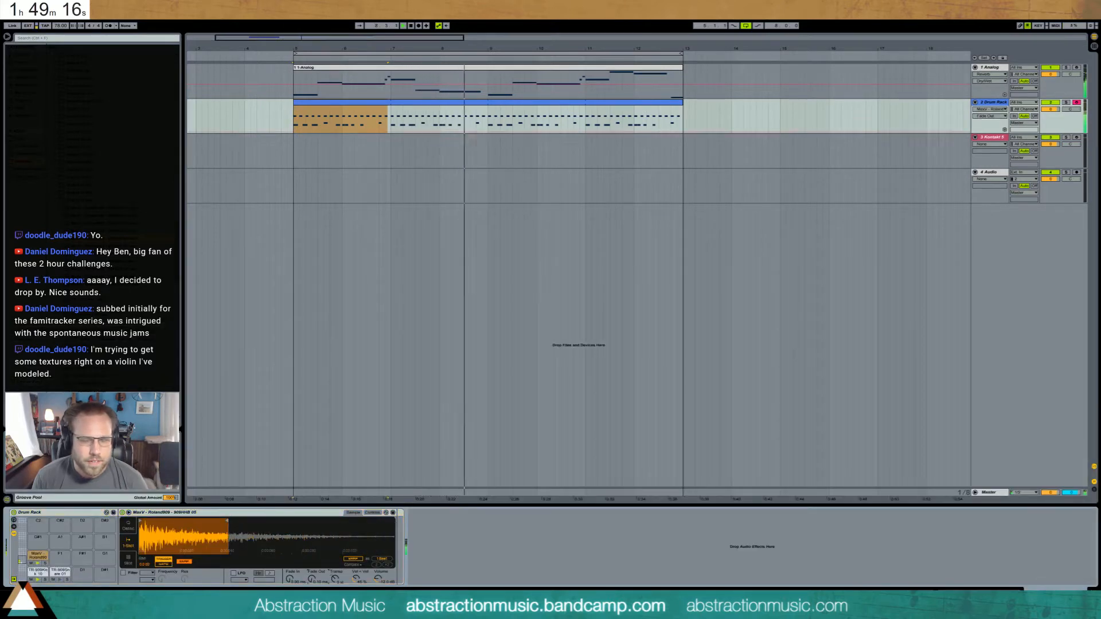
left_click_drag(312, 579, 312, 550)
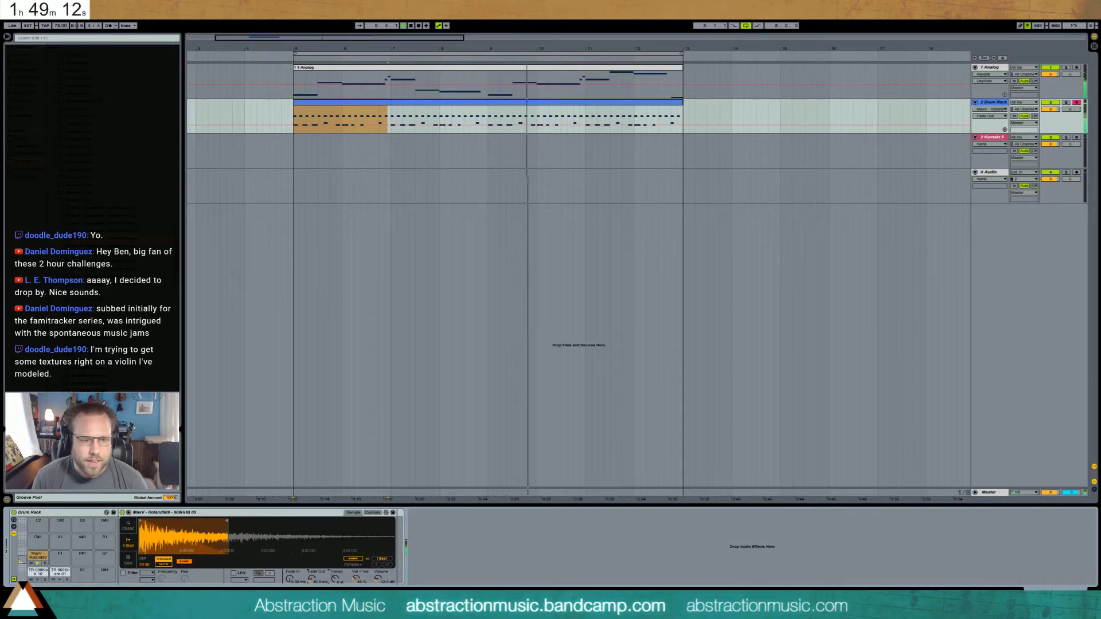
- In the drum clip, move the 1.3.3 snare to 1.3.4 and add a softer snare hit at 2.4.3
double_click(579, 102)
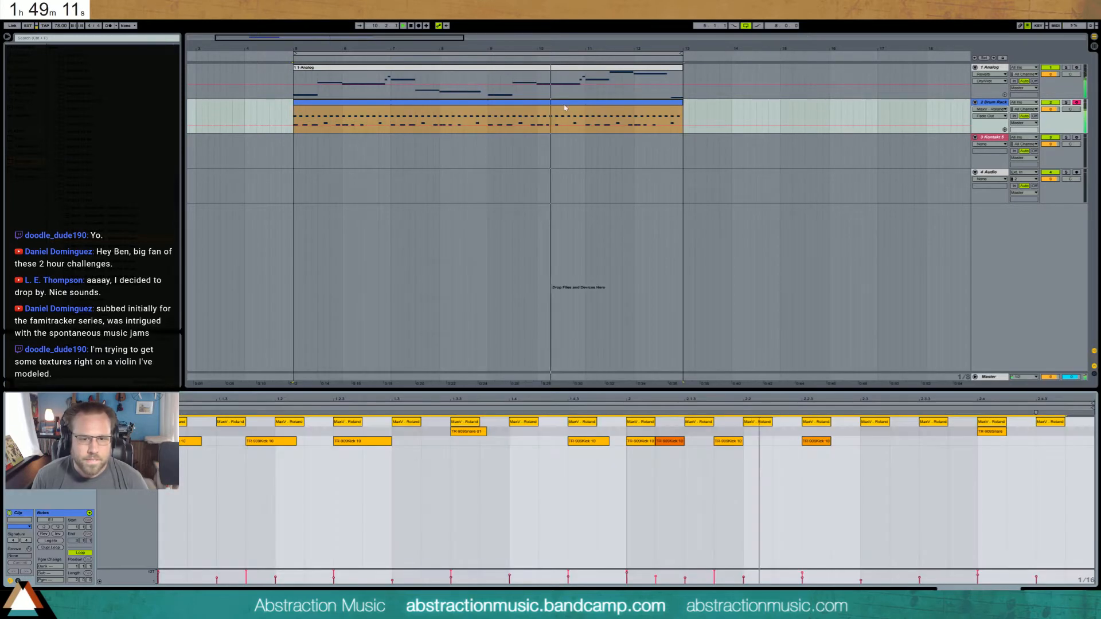
left_click(425, 481)
left_click_drag(467, 436, 497, 437)
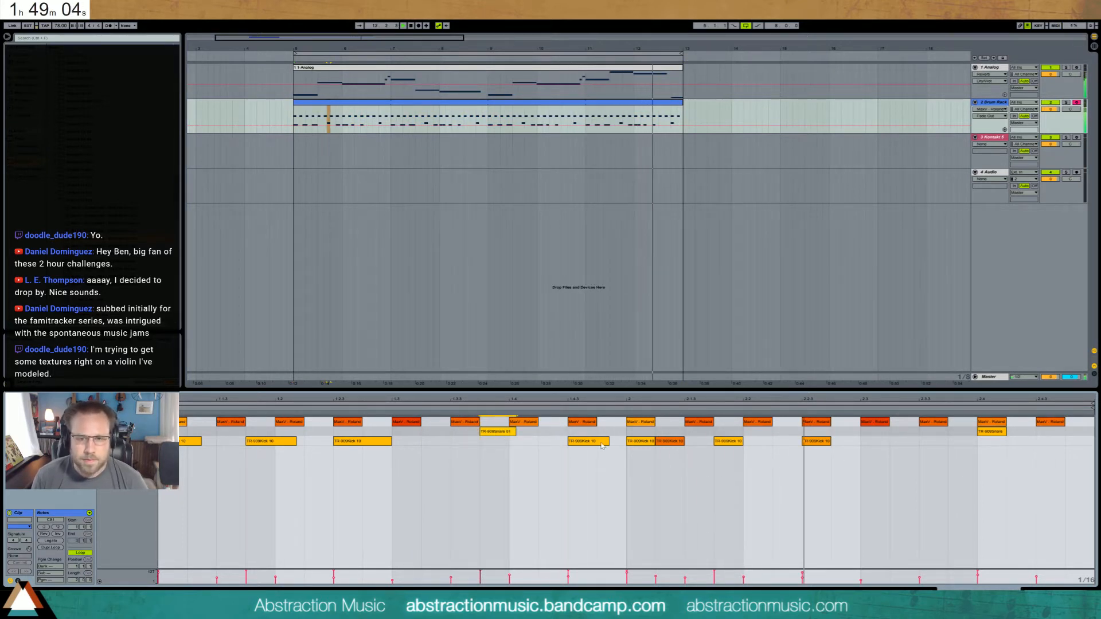
double_click(1052, 431)
left_click_drag(1067, 447, 1063, 440)
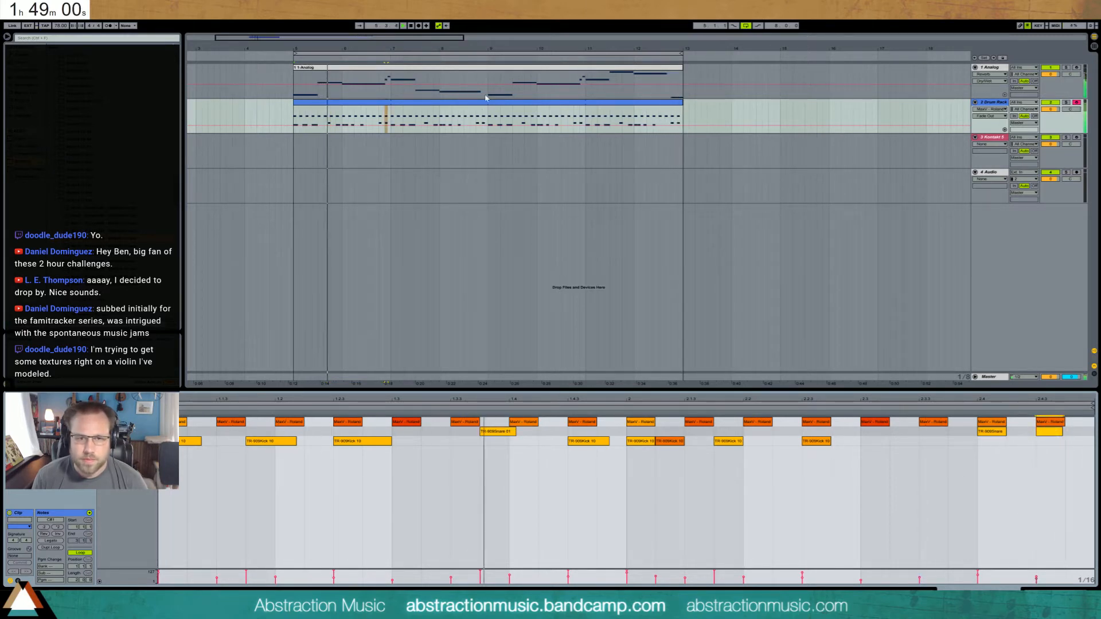
- Consolidate the drum track's bars 5 to 8 into one clip and delete the extra snare at 2.4.3
left_click_drag(488, 117, 294, 126)
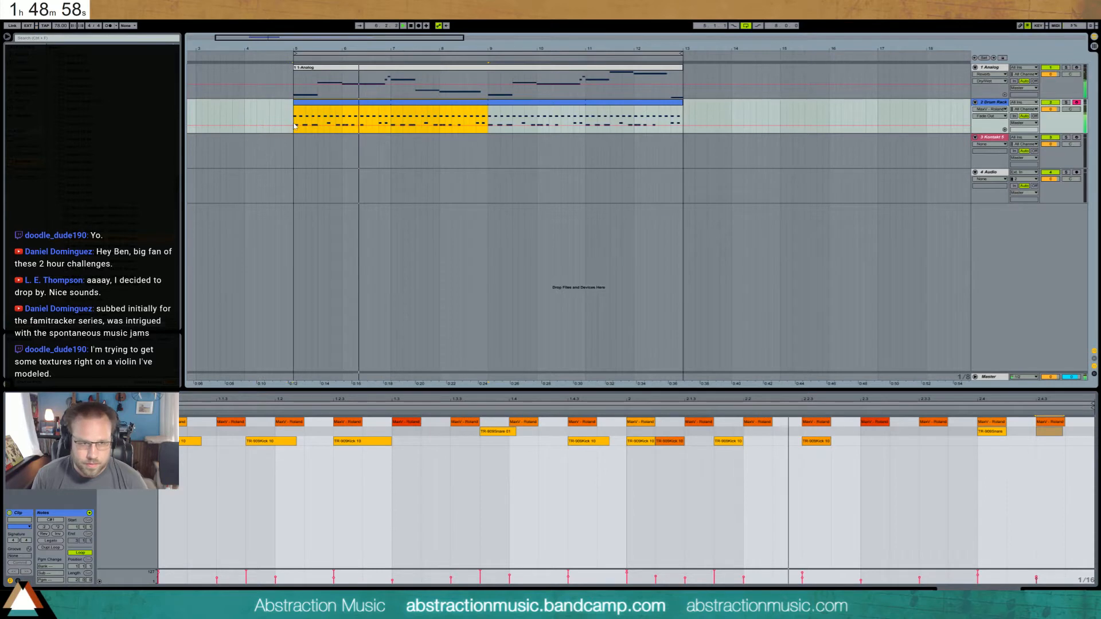
key("ctrl+j")
left_click(590, 451)
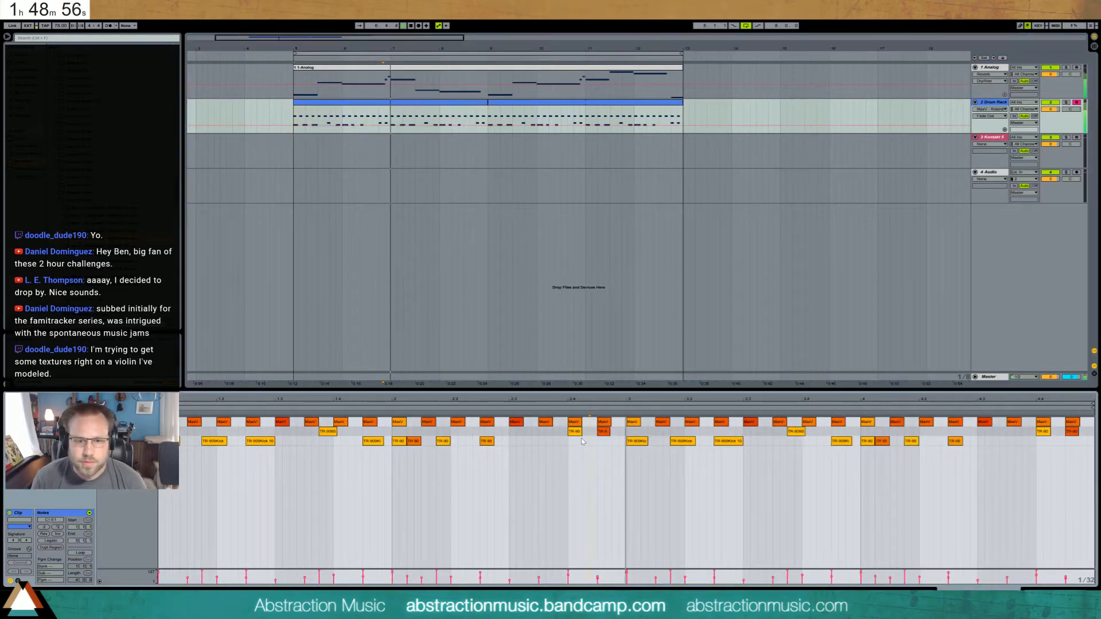
double_click(603, 432)
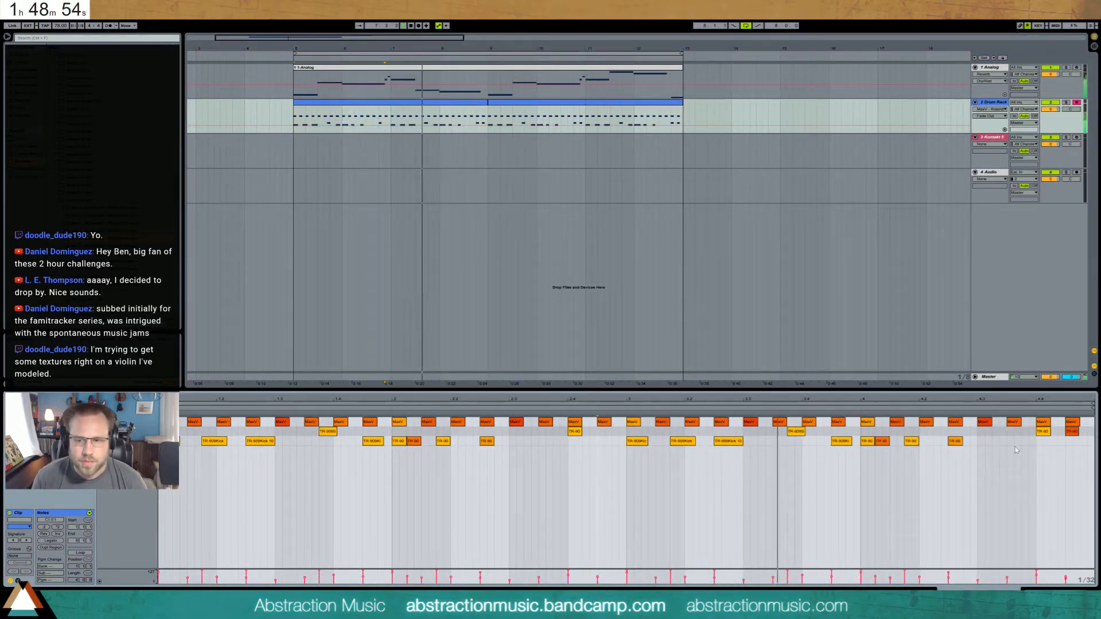
- Move the last snare from 4.4.3 to 4.4.2 and add another snare hit at 4.4.4
left_click_drag(1075, 434, 1060, 434)
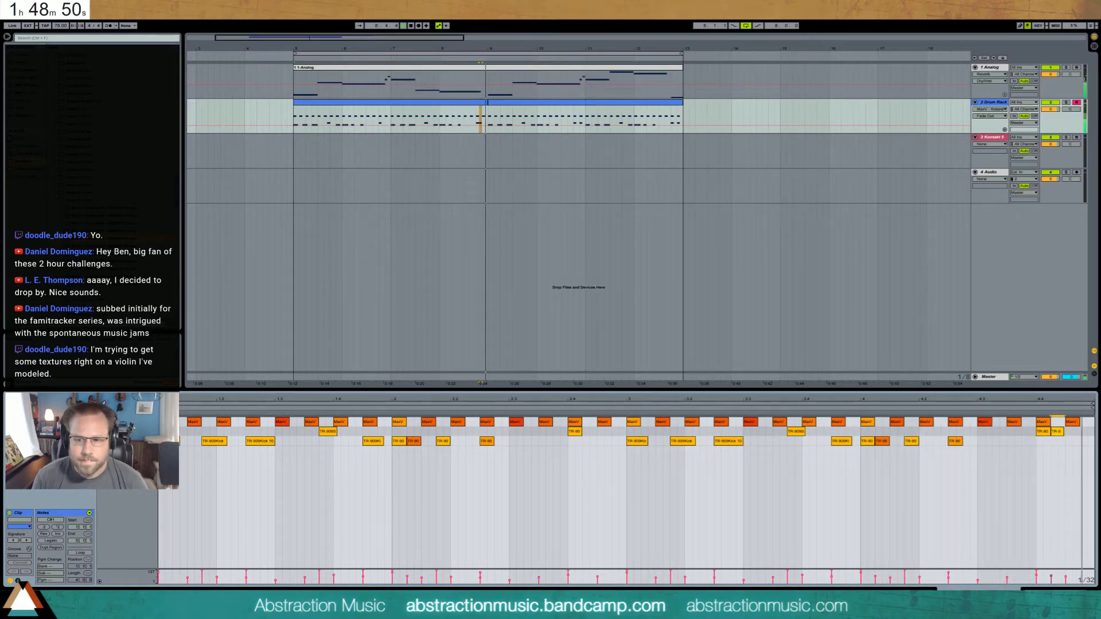
double_click(1090, 432)
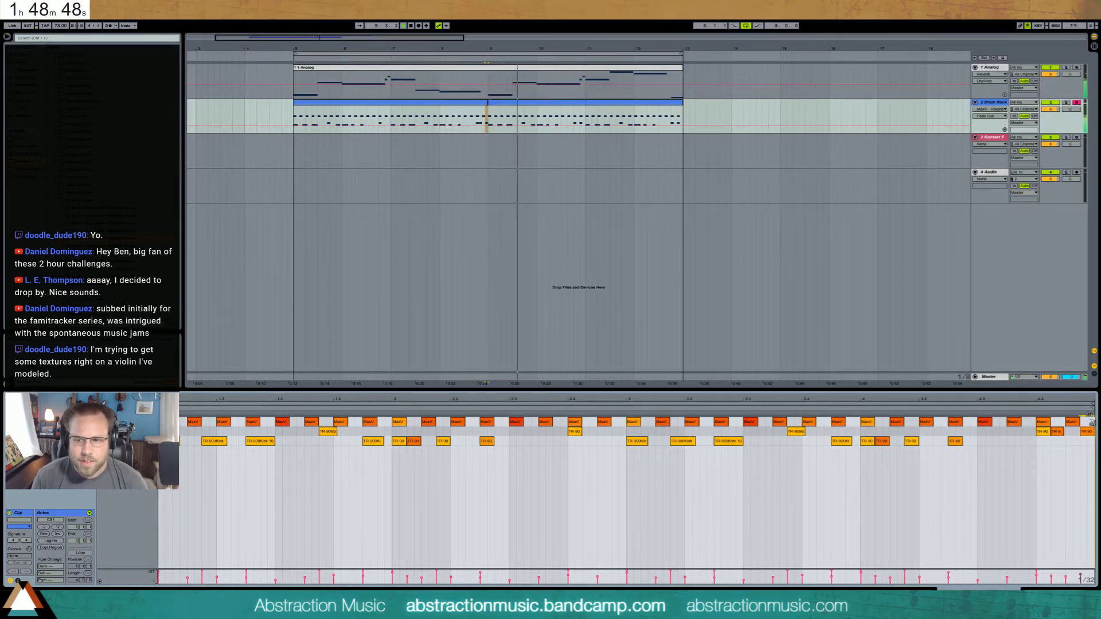
left_click_drag(1090, 432, 1092, 423)
- Add a Tension instrument on a new MIDI track and set its excitator type to Bow
key("shift+Tab")
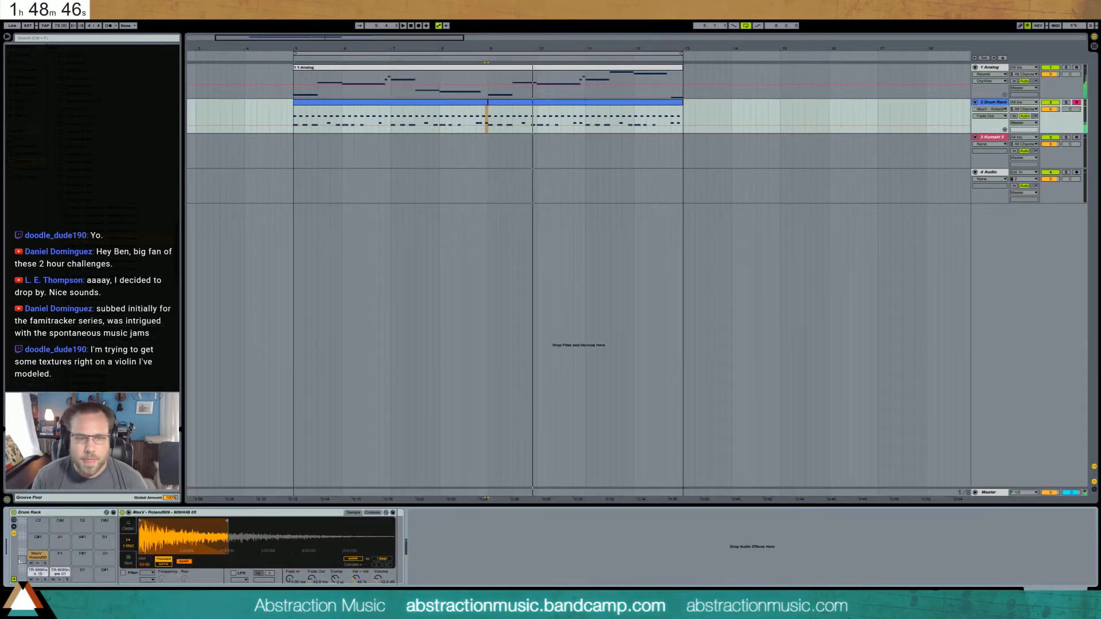
left_click(420, 272)
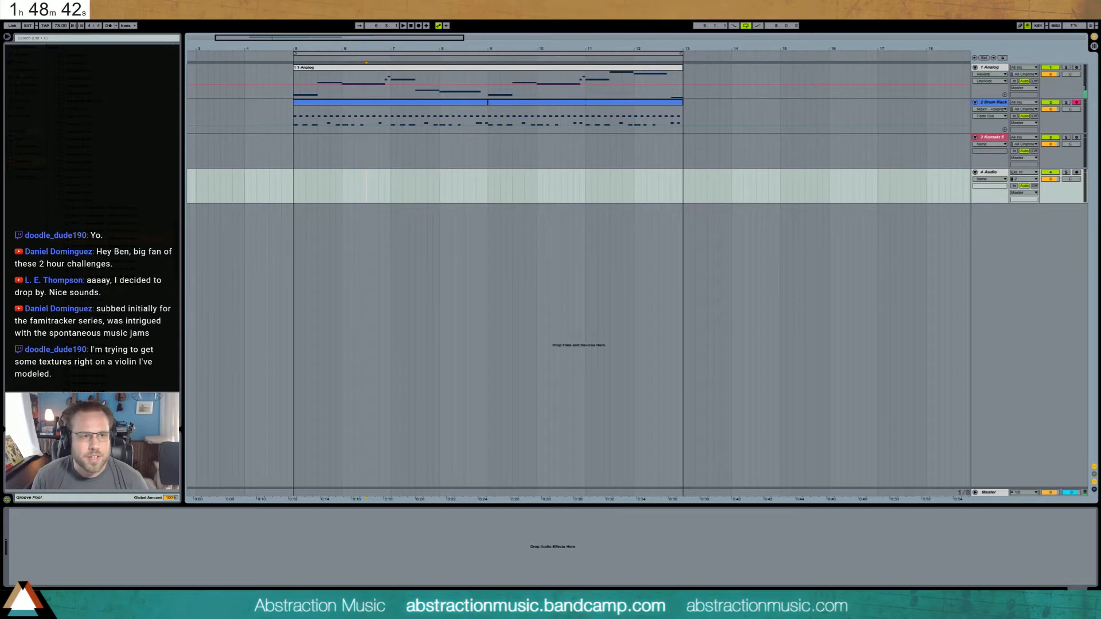
left_click(23, 71)
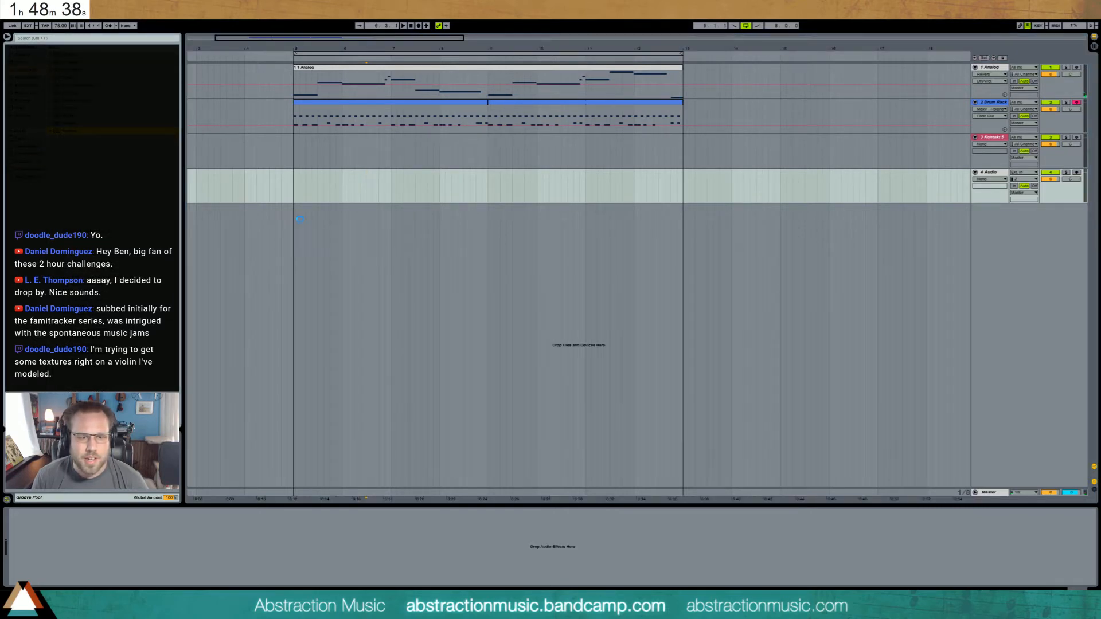
left_click_drag(331, 225, 521, 284)
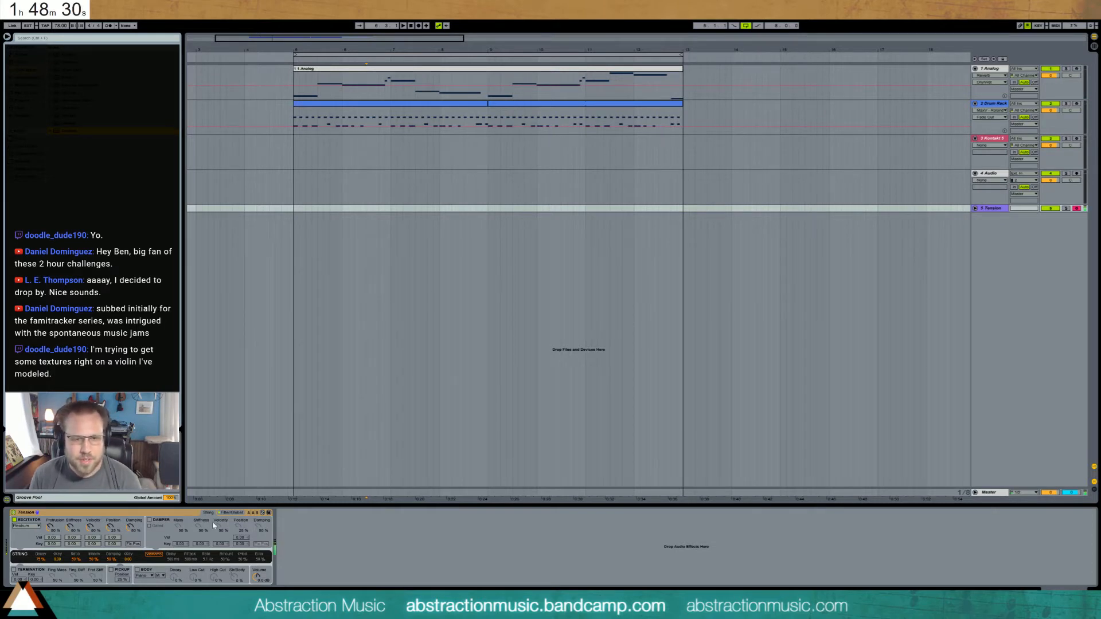
left_click(26, 527)
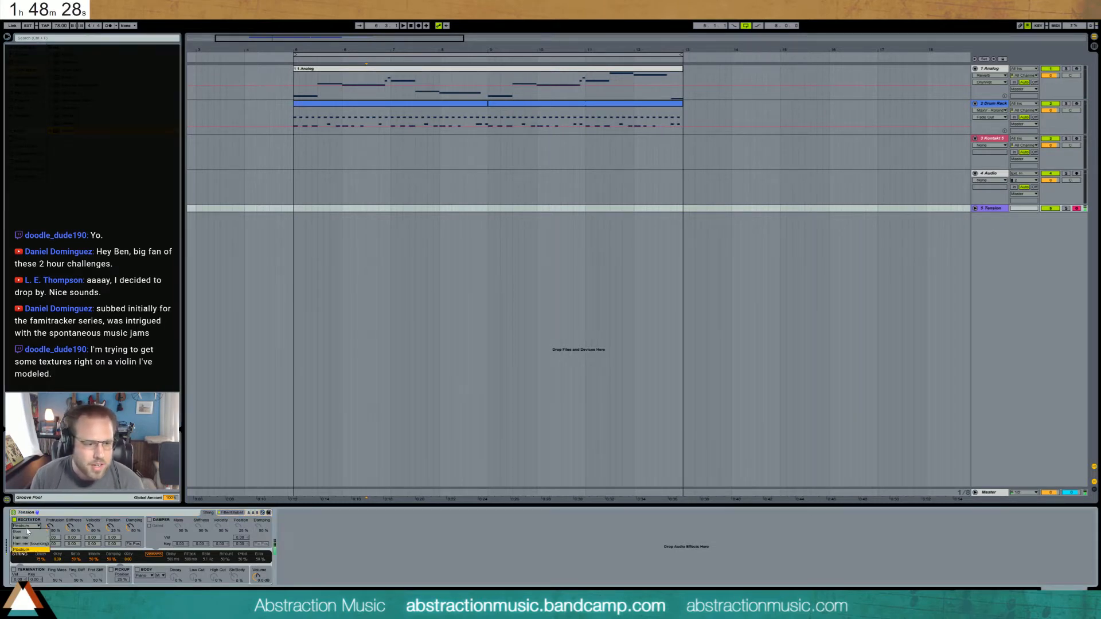
left_click(27, 531)
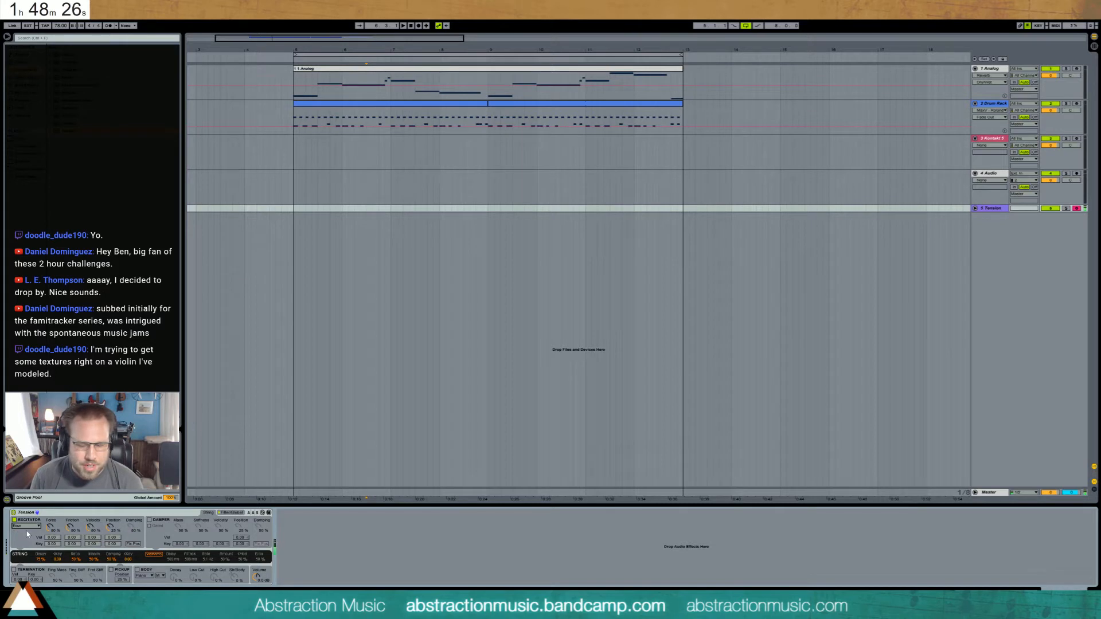
- Enable Tension's Body and Termination sections and adjust the excitator's Velocity amount
left_click(138, 570)
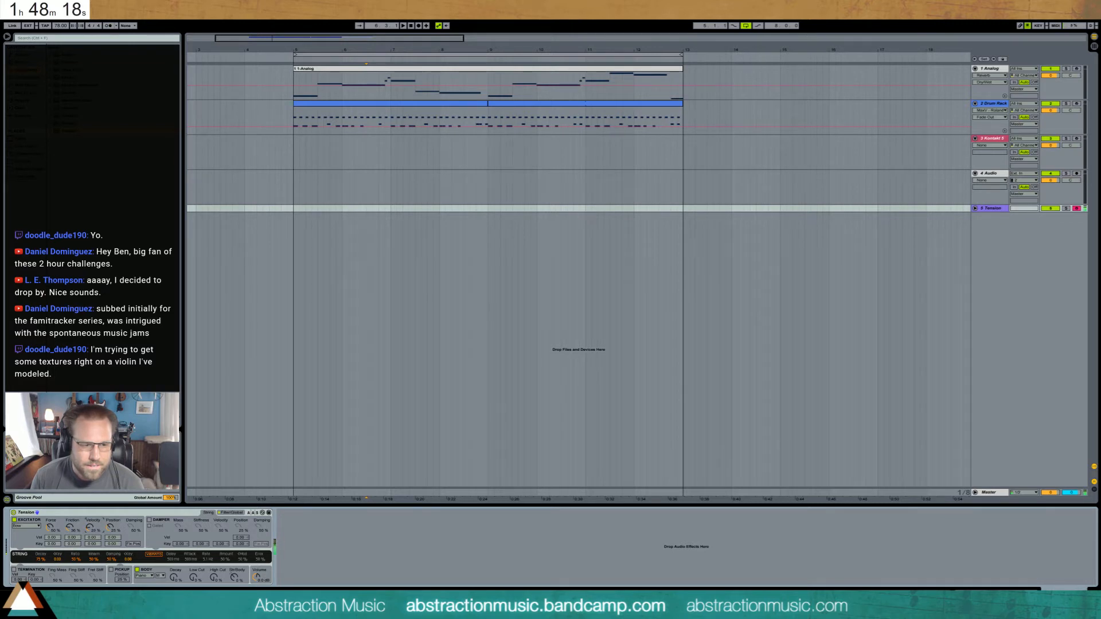
left_click_drag(90, 527, 90, 525)
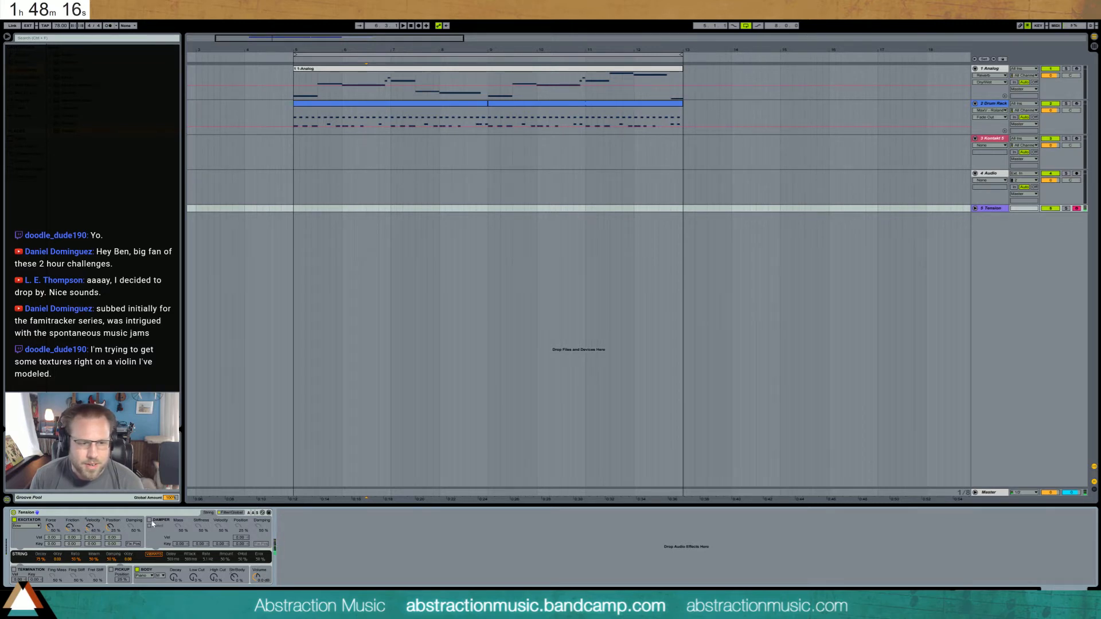
left_click(14, 570)
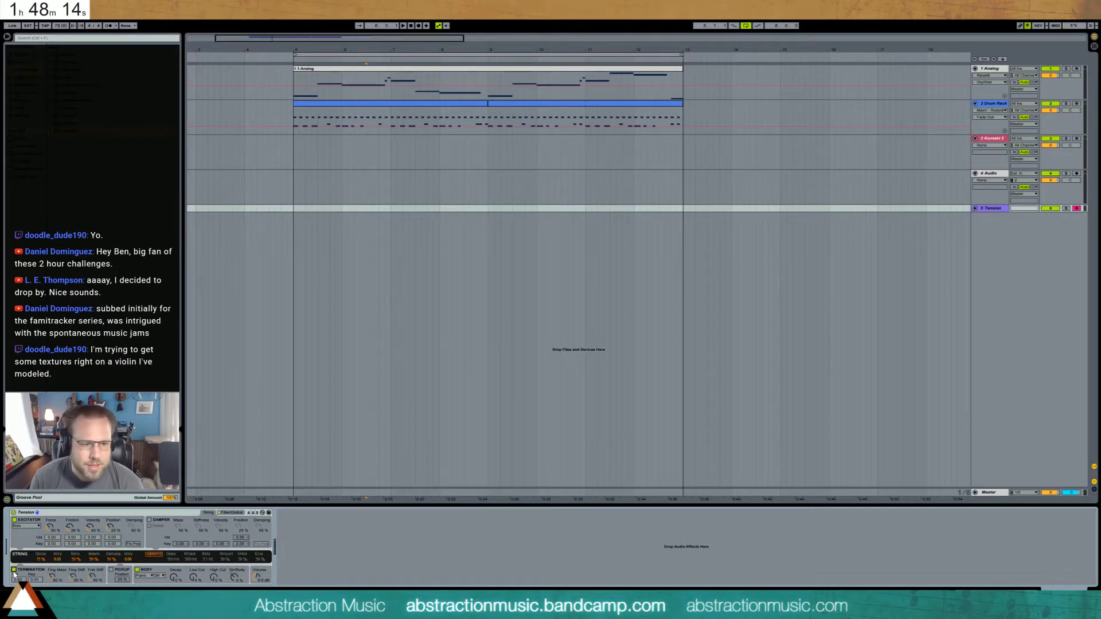
left_click(168, 513)
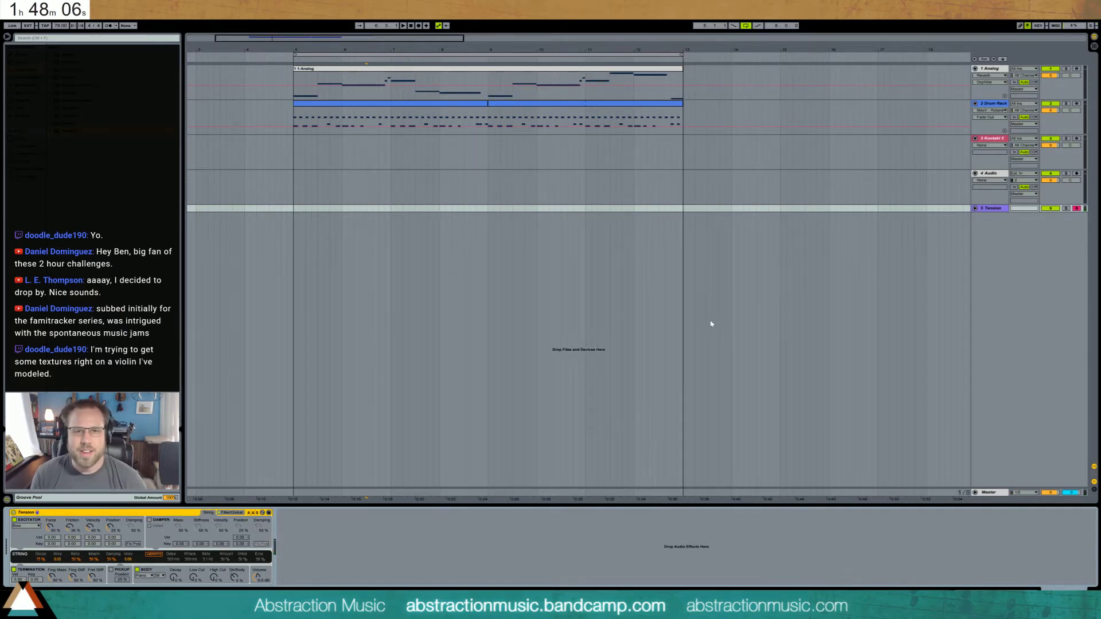
- Replace the drum rack's snare and kick with MaxV - Roland samples and the hi-hat with TR-808Hat_C03
left_click(341, 107)
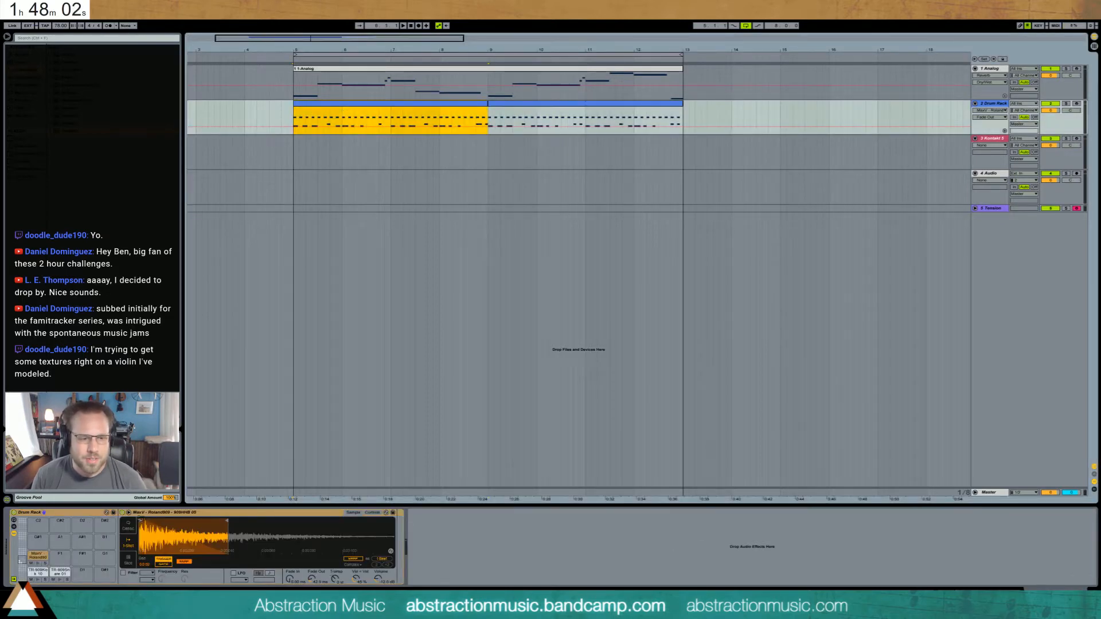
left_click(26, 162)
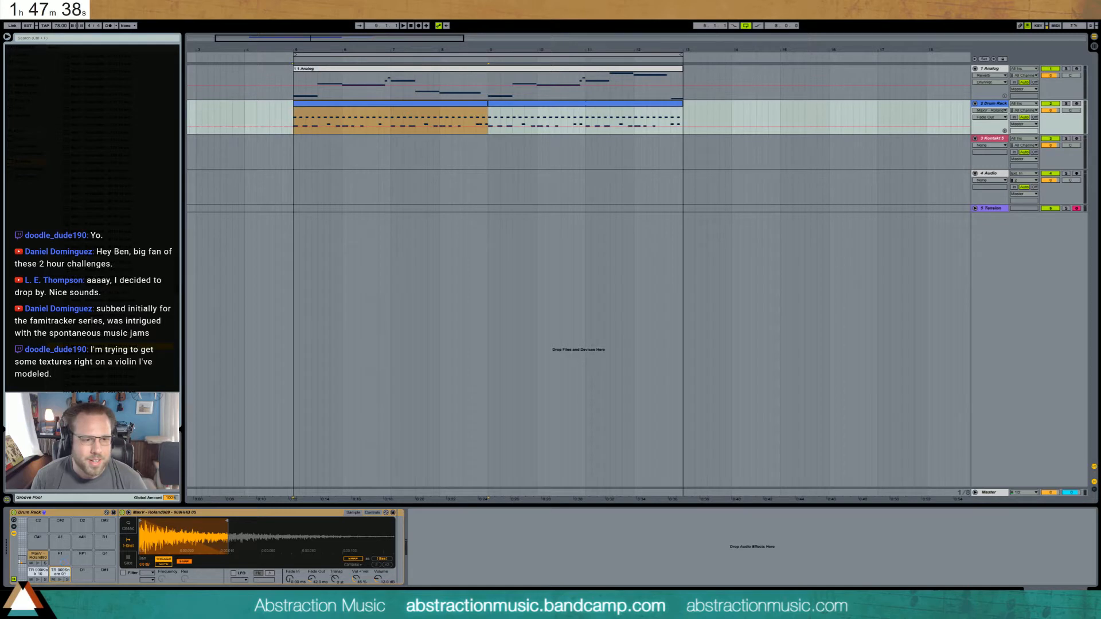
left_click_drag(60, 572, 60, 572)
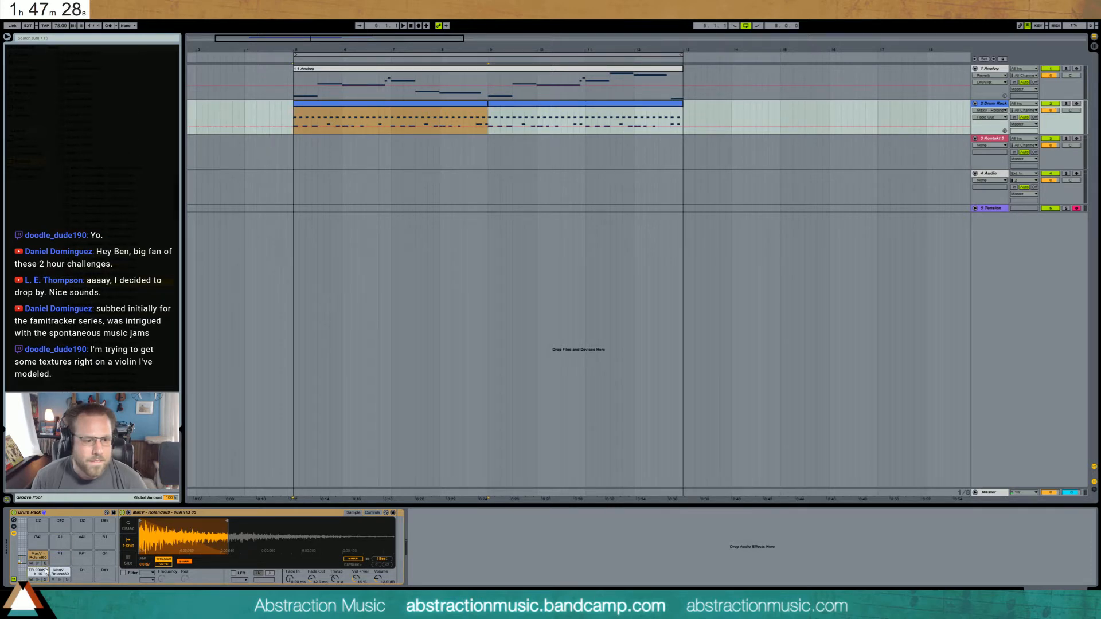
left_click_drag(38, 571, 38, 572)
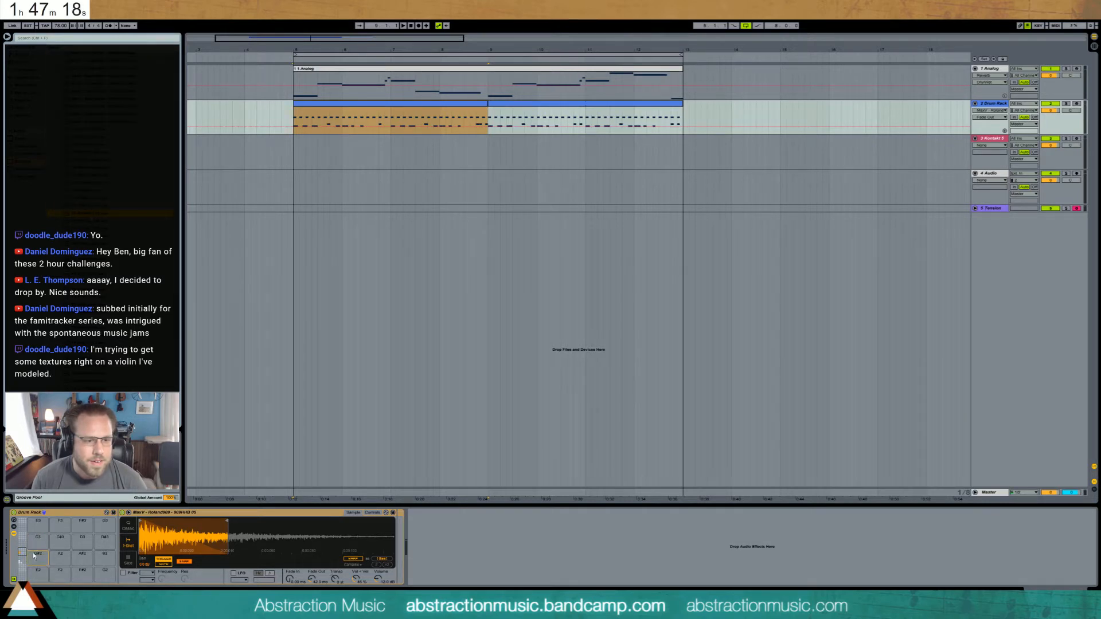
left_click_drag(42, 556, 42, 555)
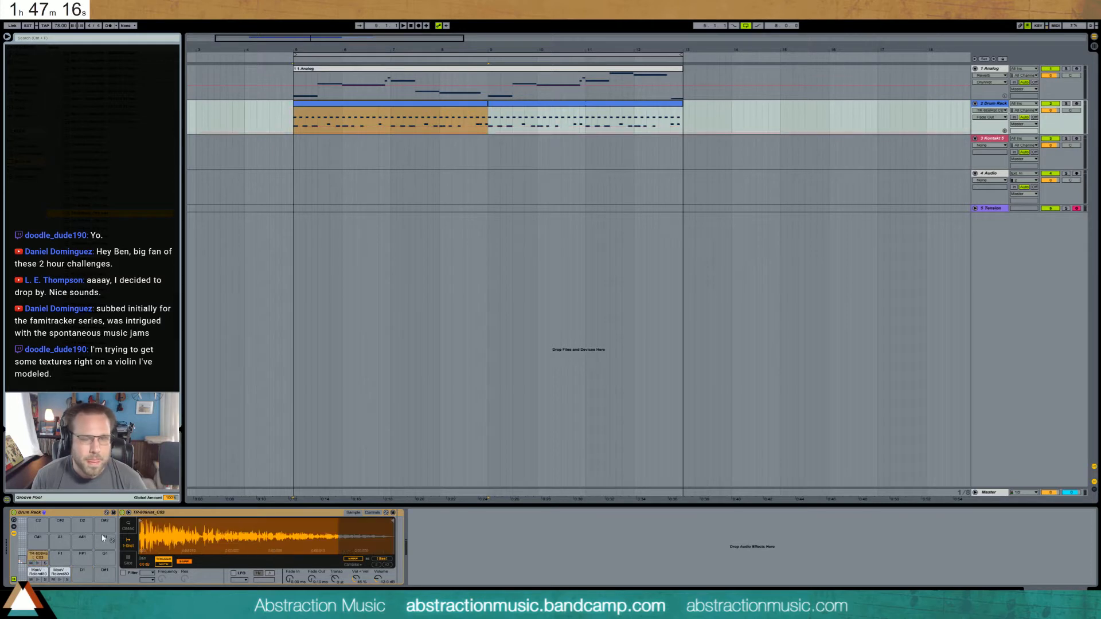
- During playback, add a Ping Pong Delay to the drum rack's hi-hat and set its delay time to 1
key("space")
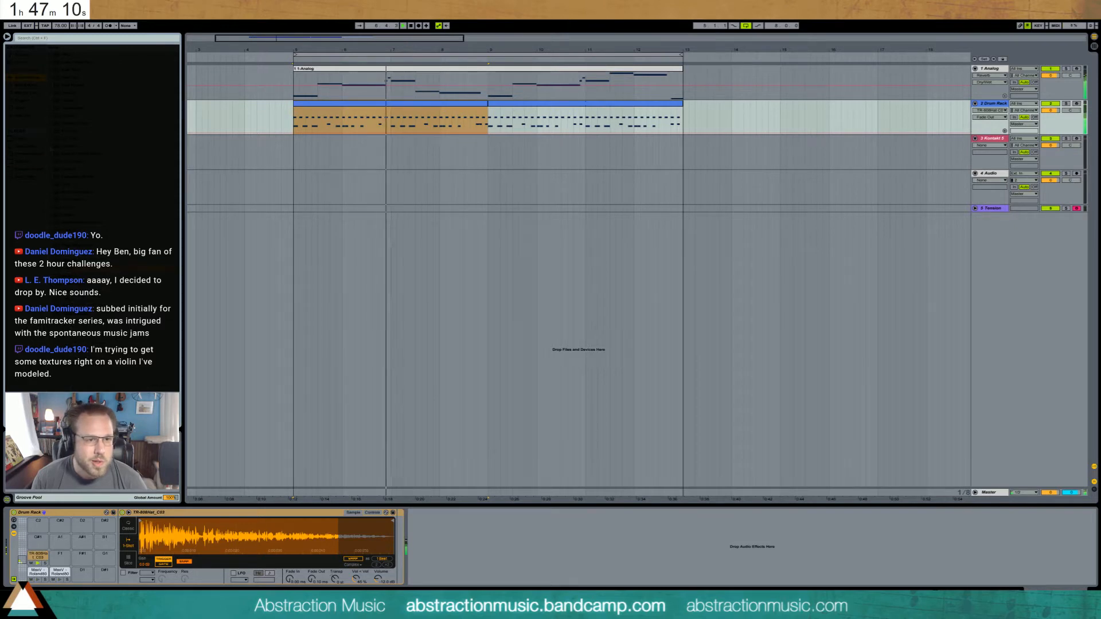
left_click_drag(73, 245, 431, 576)
left_click(404, 547)
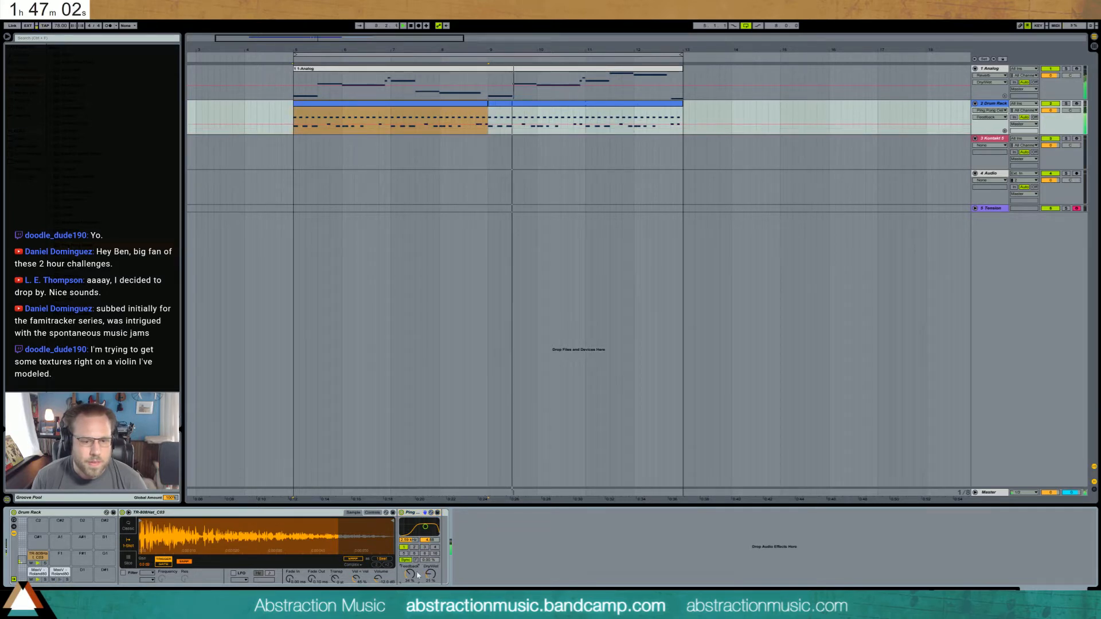
- Lengthen the fade-out of the TR-808Hat_C03 hi-hat pad and shorten its sample to about two thirds of its length
left_click(500, 104)
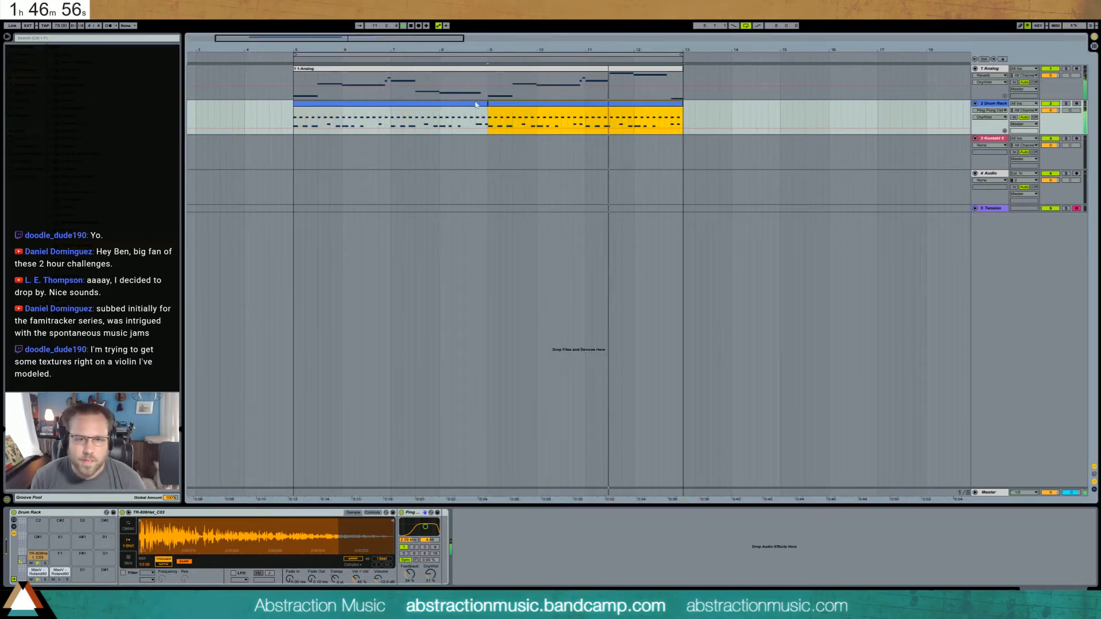
left_click(457, 118)
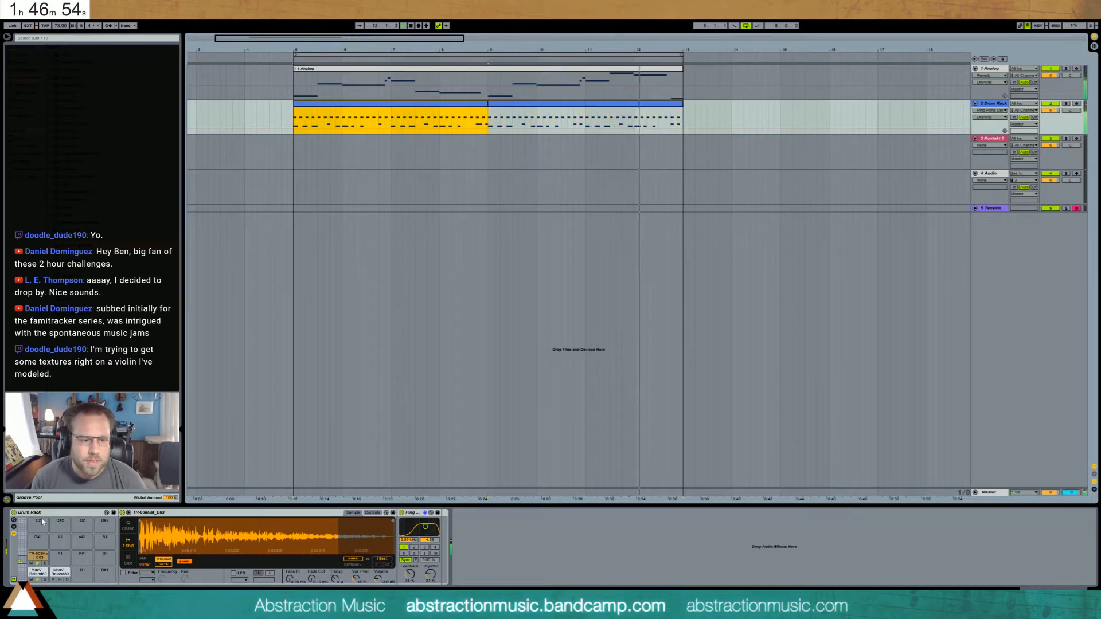
left_click(40, 558)
left_click_drag(311, 579, 312, 553)
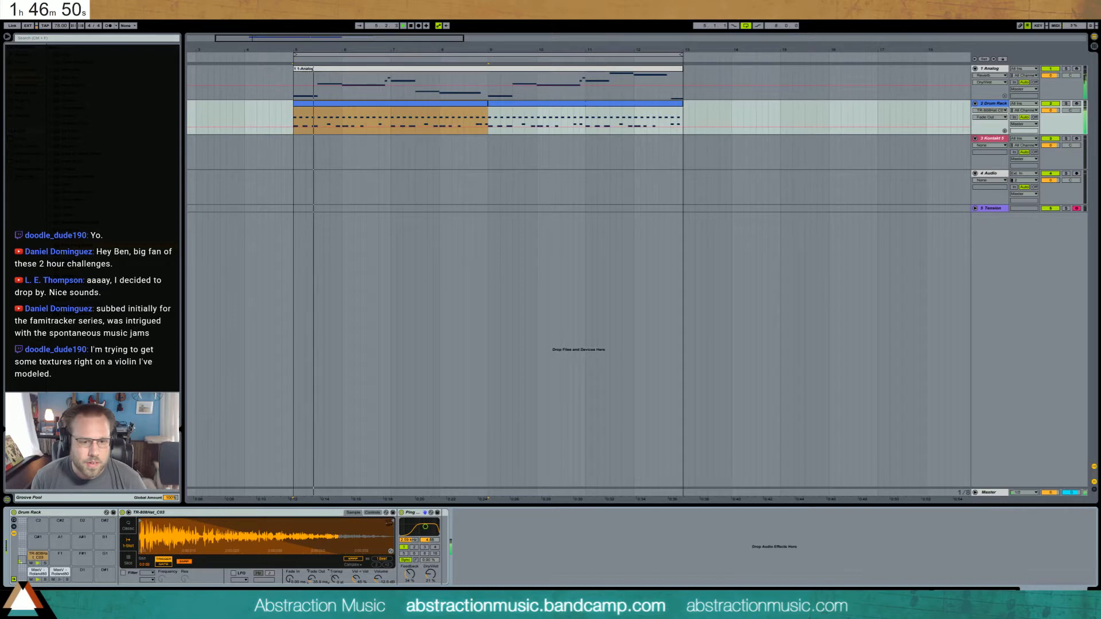
left_click_drag(390, 523, 306, 524)
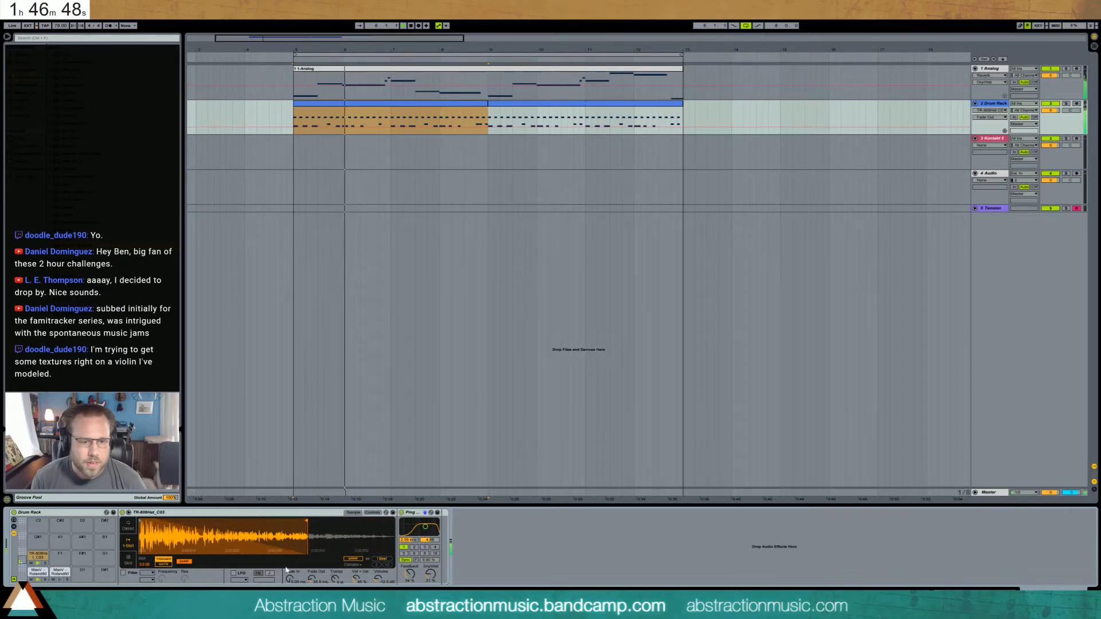
- Add two extra hi-hat notes to the drum clip, one just before bar 3 and one at the clip's end
double_click(376, 111)
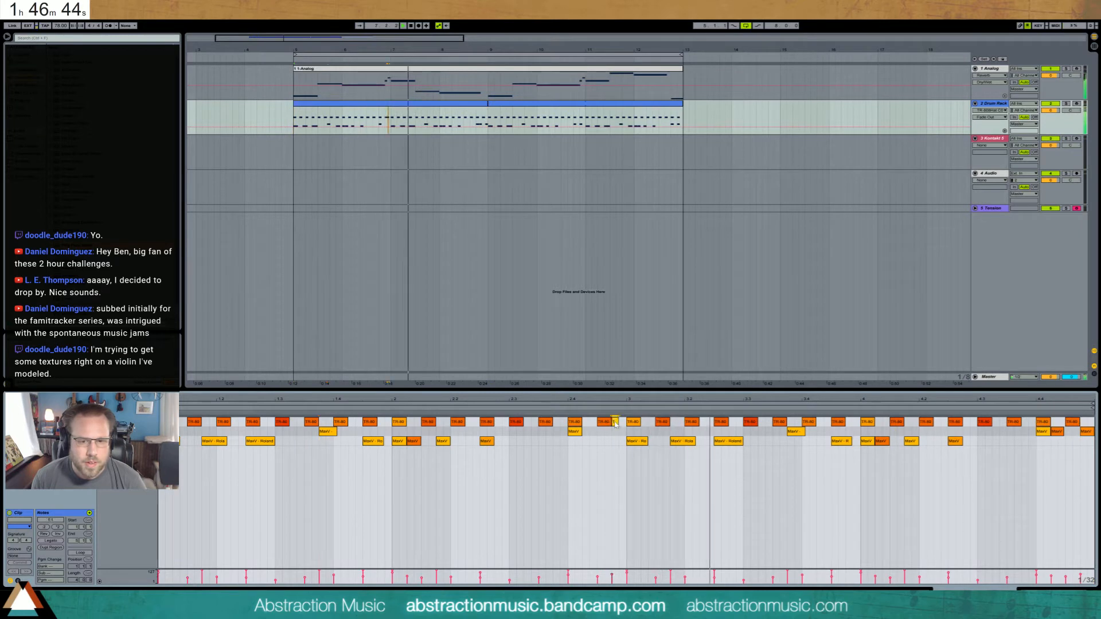
double_click(614, 422)
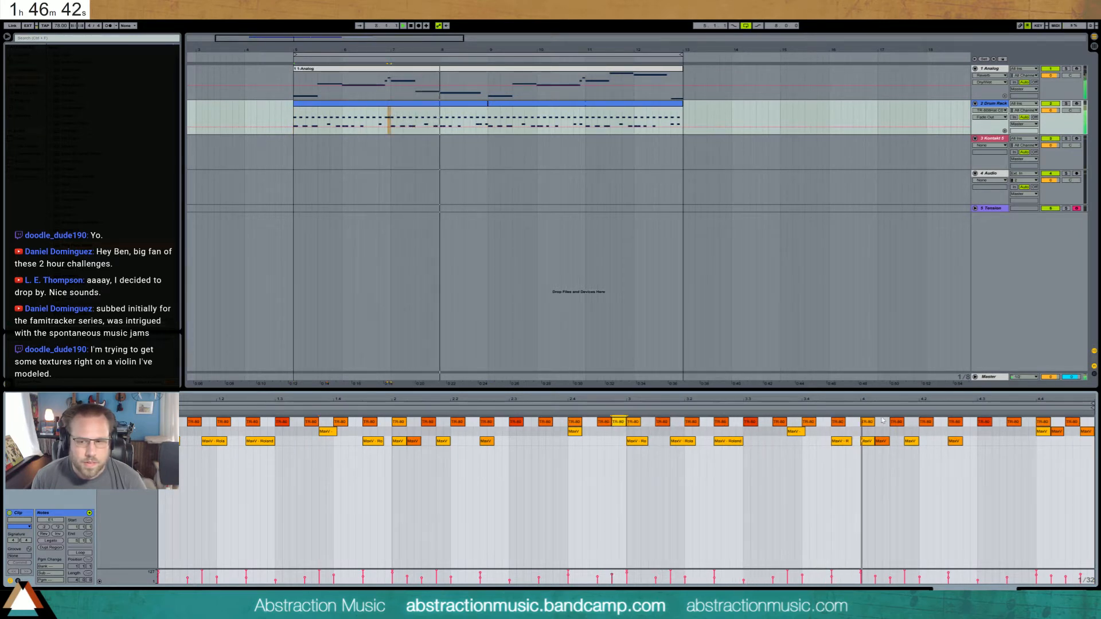
double_click(1084, 422)
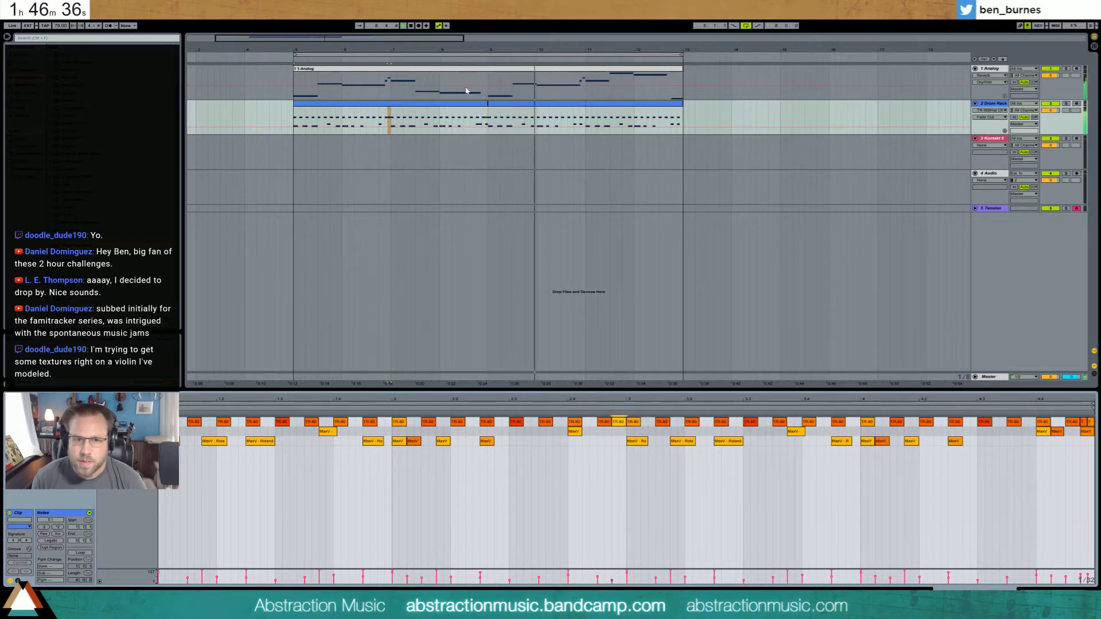
- Enable looping for the first drum clip and extend it over the second clip to bar 13
left_click(481, 104)
left_click(75, 554)
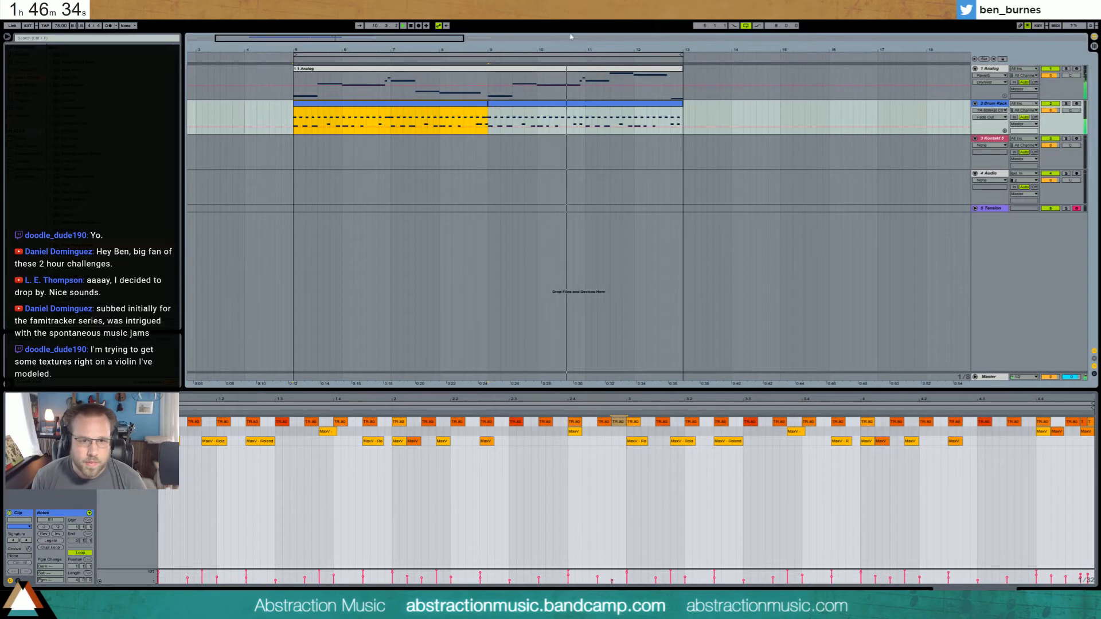
left_click_drag(484, 102, 683, 102)
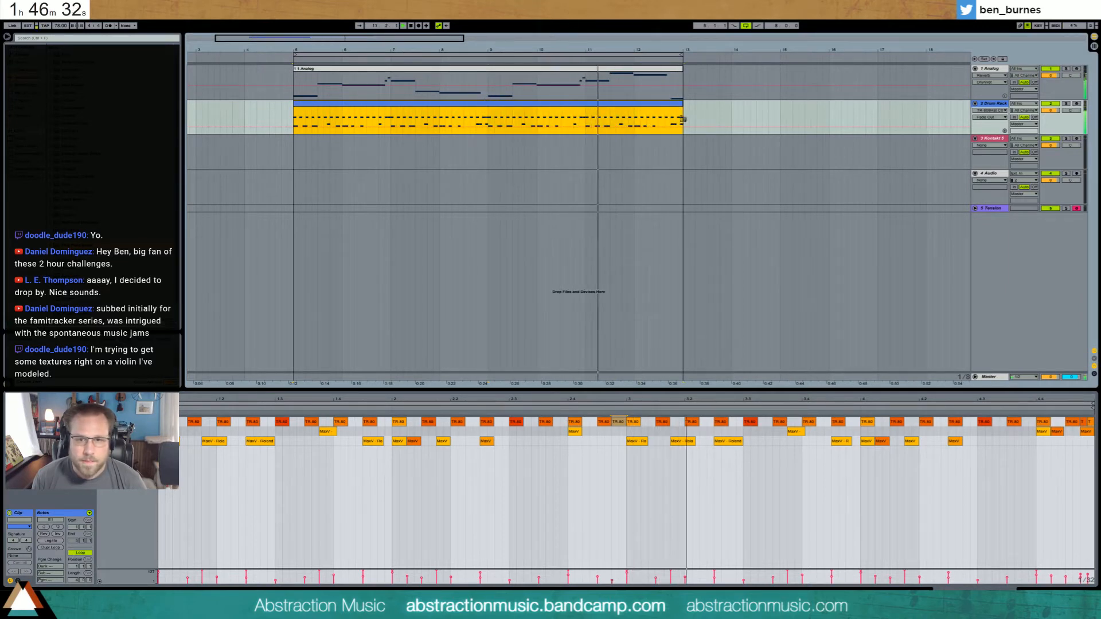
key("shift+Tab")
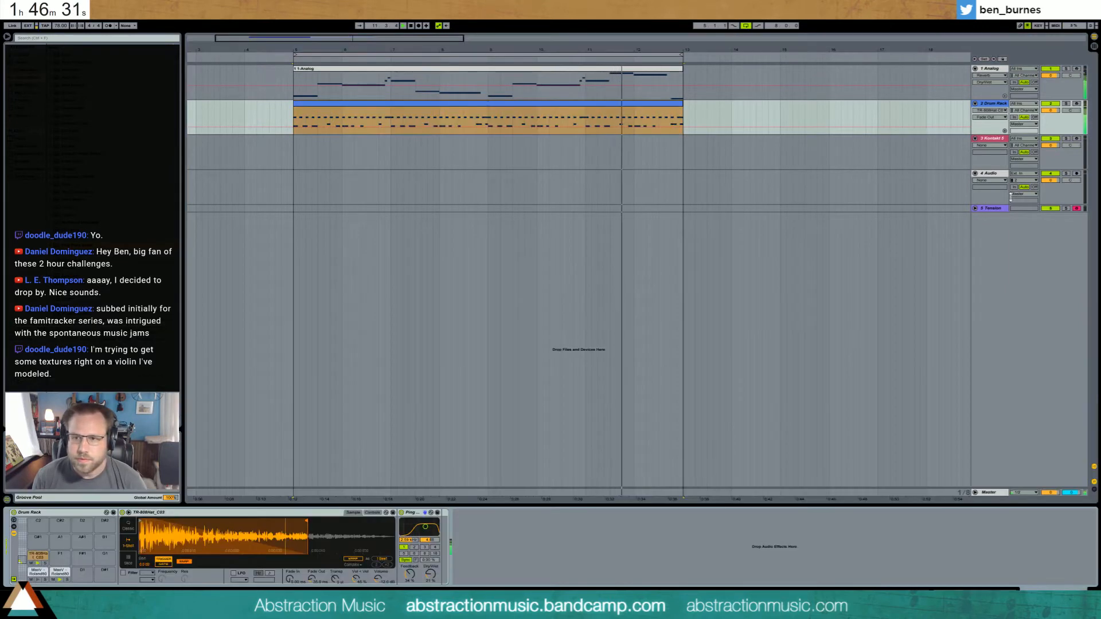
- Arm the Kontakt 5 track and record an electric piano part from bar 5 to bar 13
left_click(999, 140)
left_click(1076, 139)
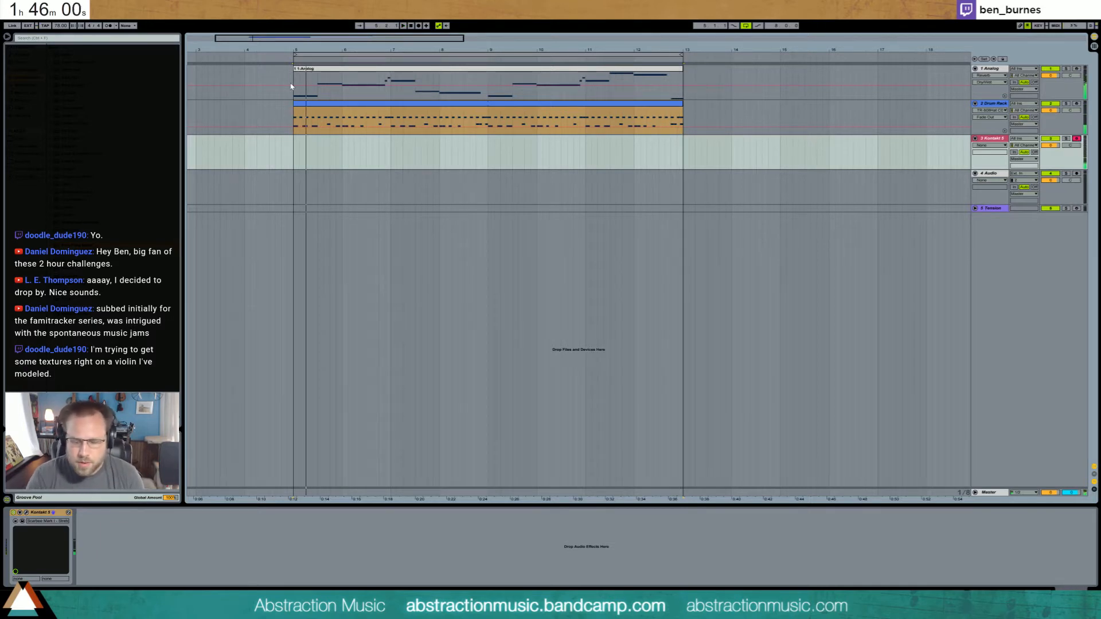
key("F9")
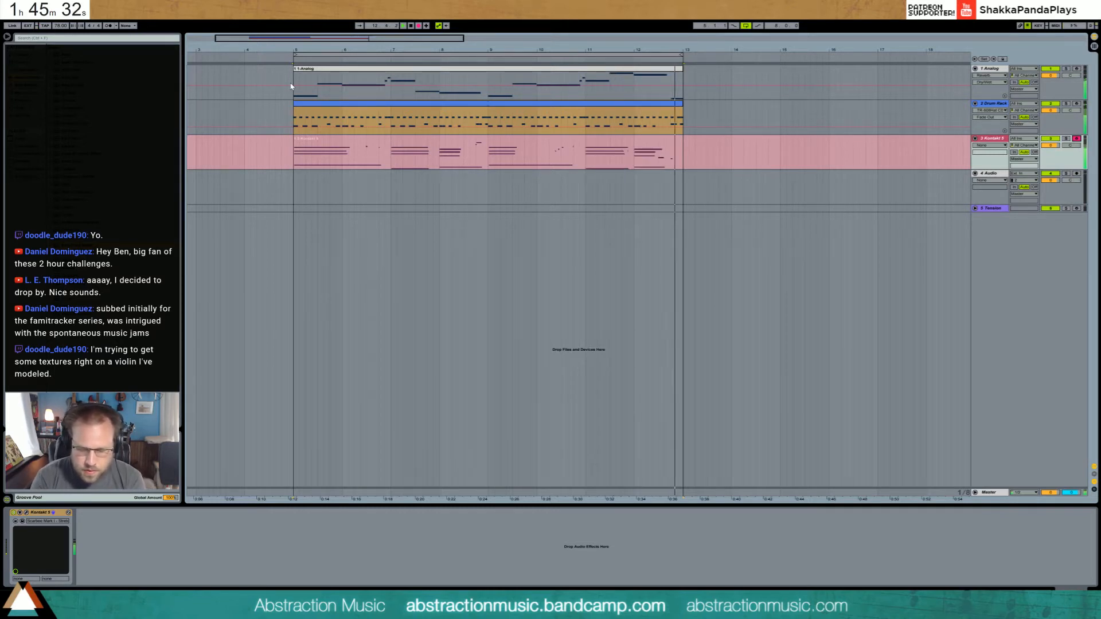
- Show the recorded Kontakt clip's sustain pedal envelope and draw the pedal held down across its opening bars
double_click(379, 138)
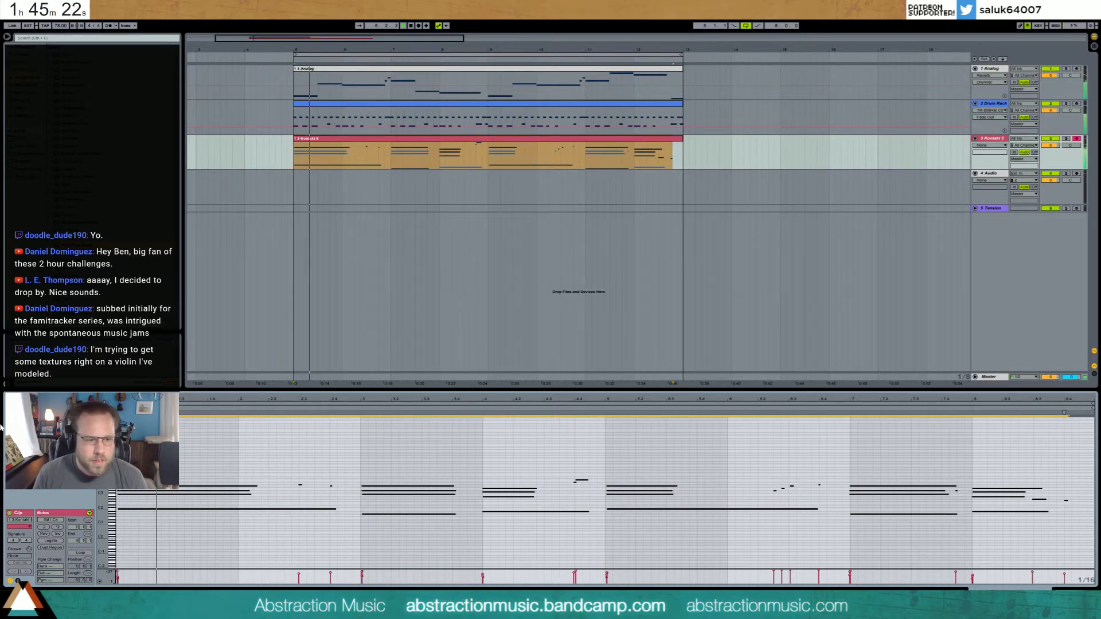
left_click(17, 581)
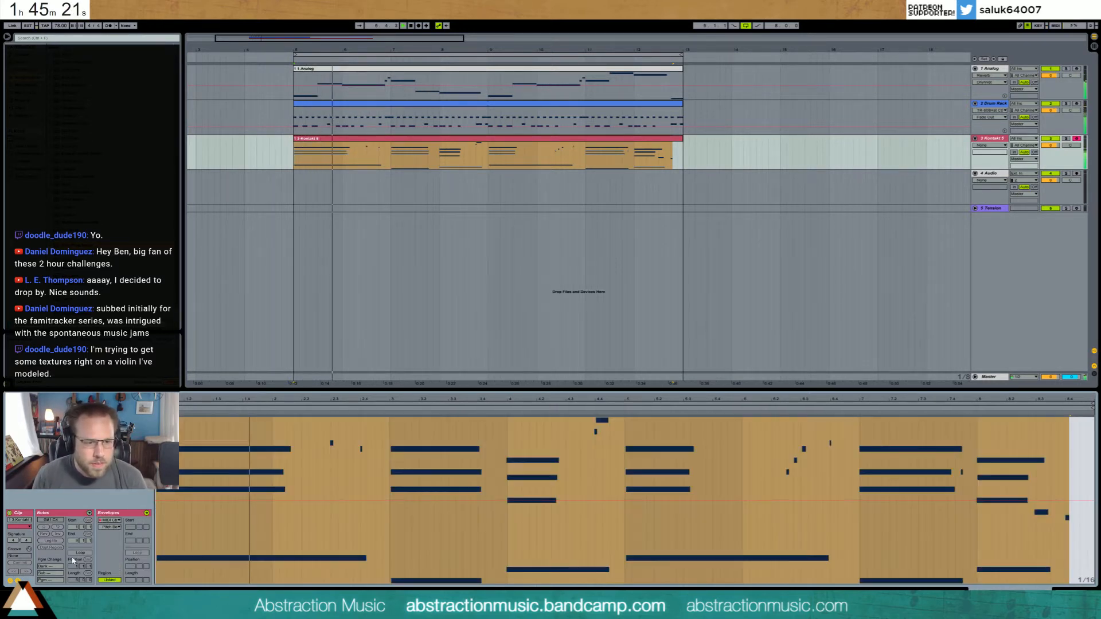
left_click(111, 527)
left_click(116, 515)
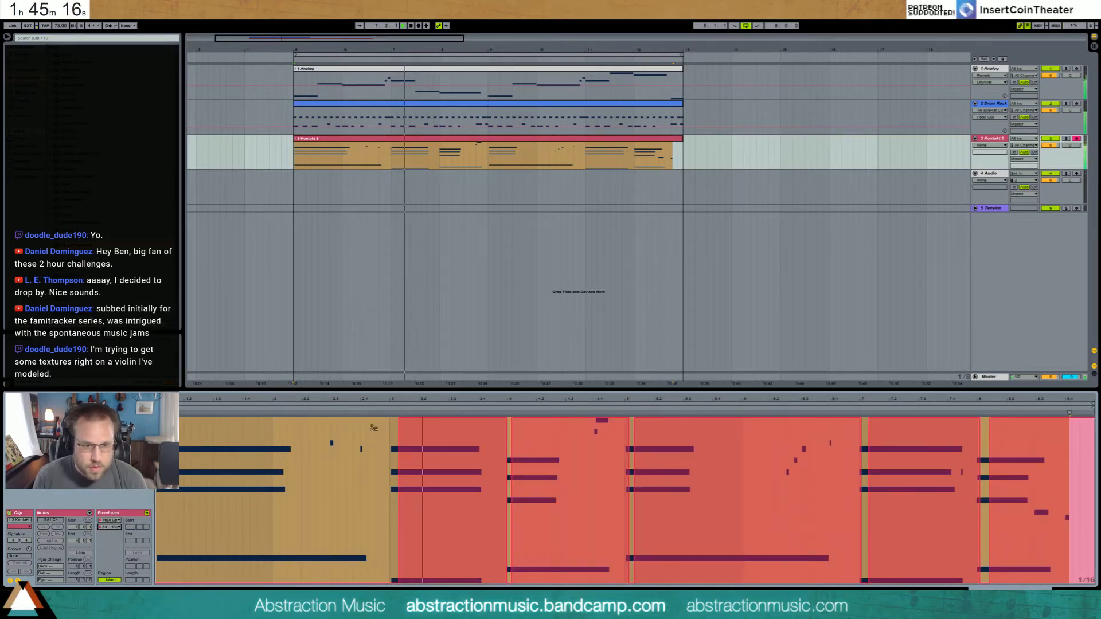
left_click_drag(386, 418, 157, 418)
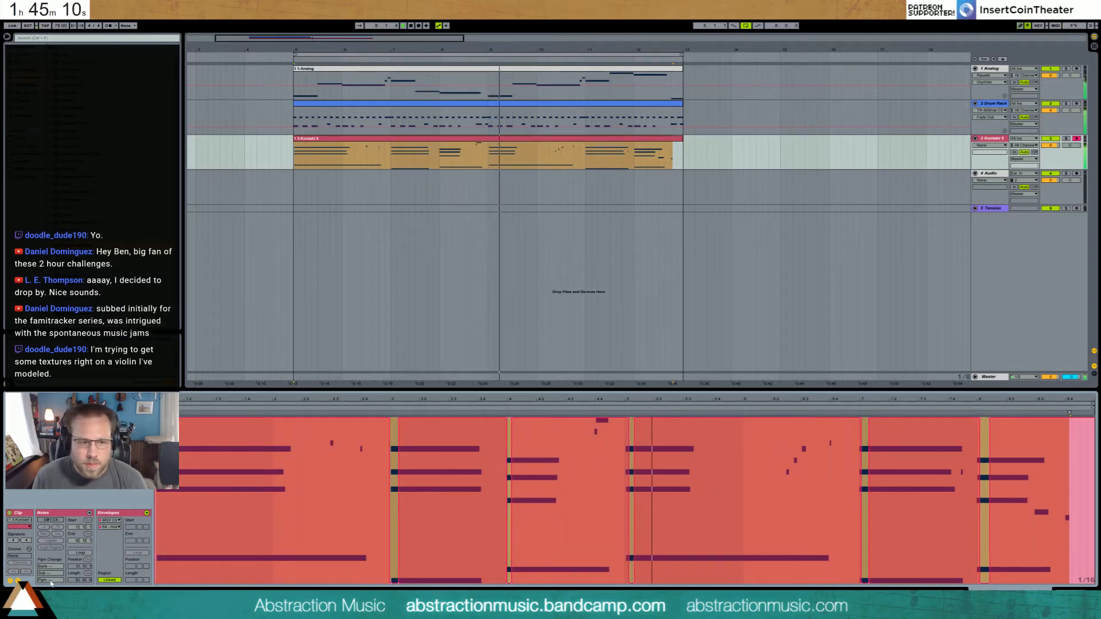
- Lengthen the highest note at the end of the Kontakt clip's bar 4 so it sustains into bar 5
left_click(18, 581)
left_click(580, 480)
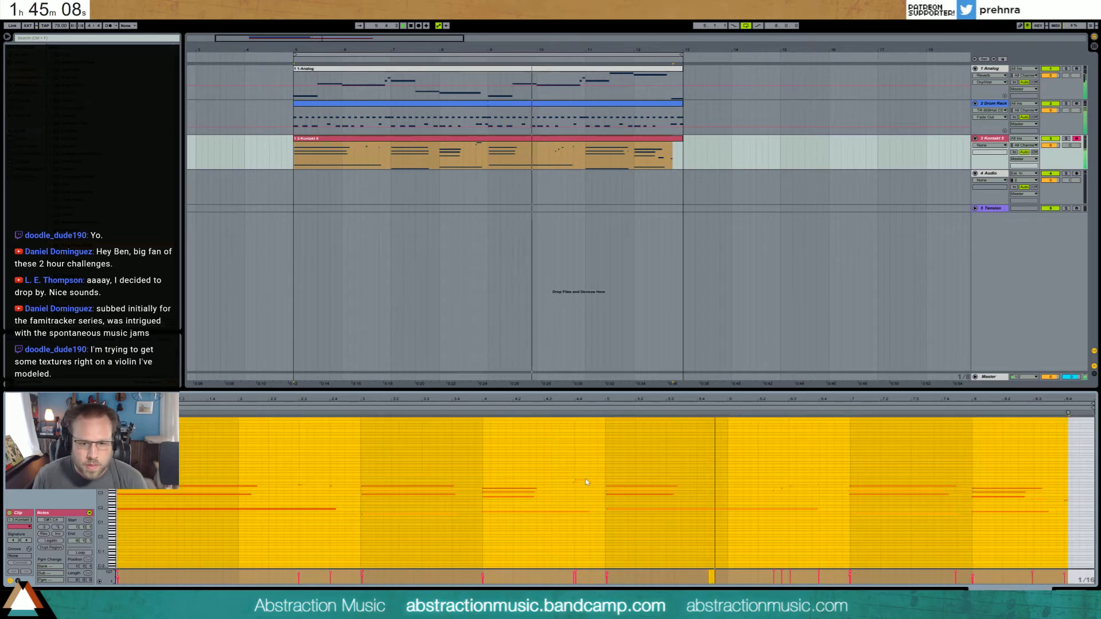
left_click(586, 480)
left_click_drag(602, 481, 618, 481)
left_click(553, 462)
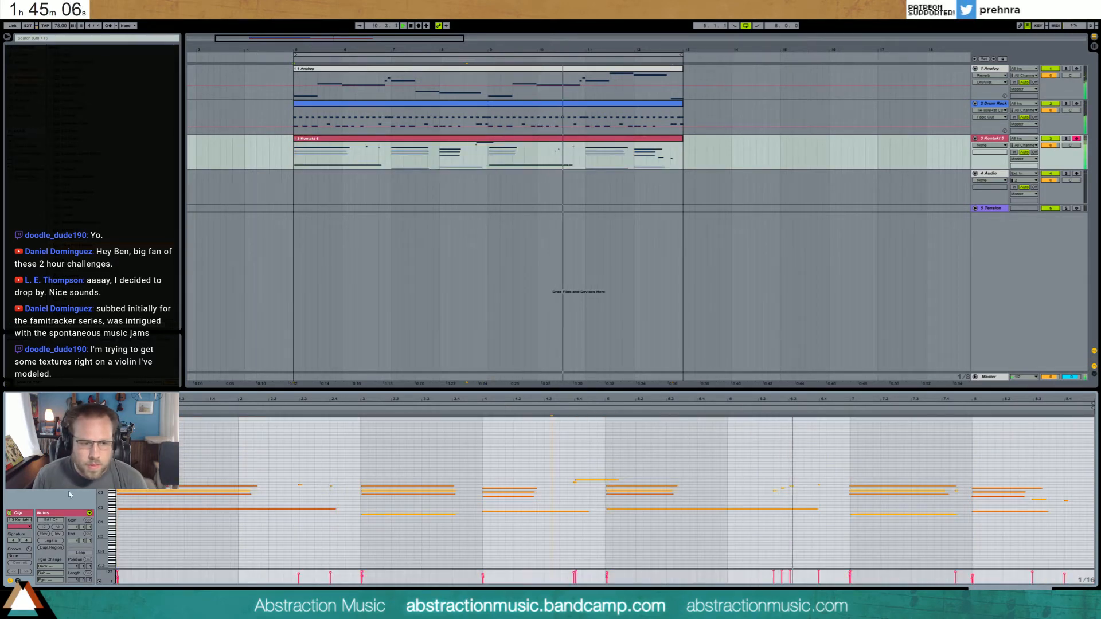
mouse_move(101, 500)
left_mouse_down()
mouse_move(134, 504)
mouse_move(135, 477)
left_mouse_up()
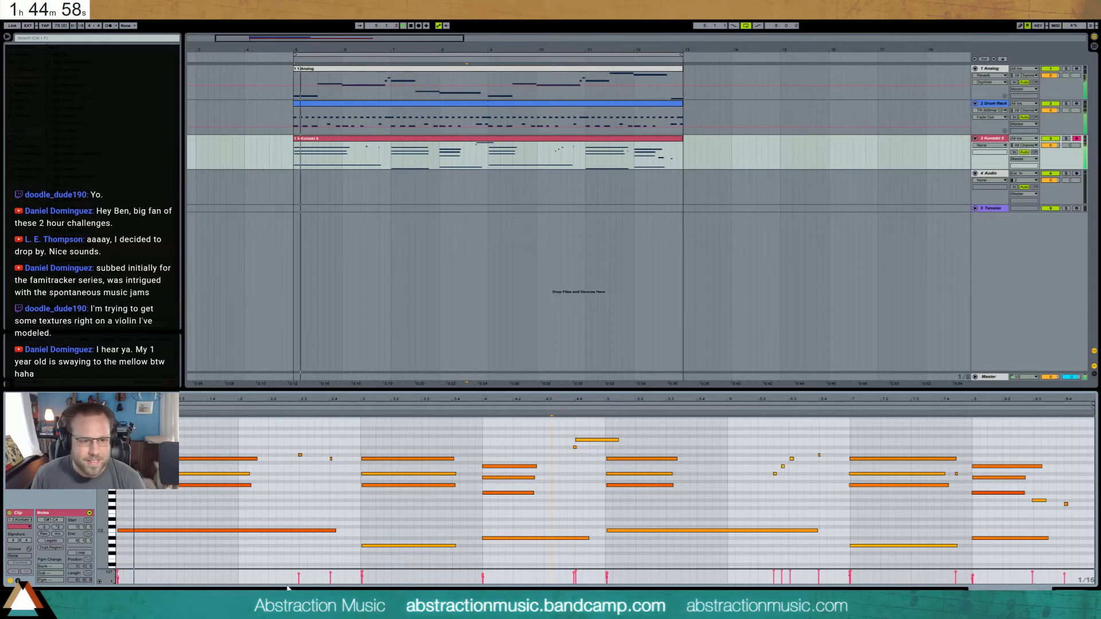
- Draw a short pedal release at the very start of the Kontakt clip's sustain envelope, using a 1/32 grid
left_click(18, 580)
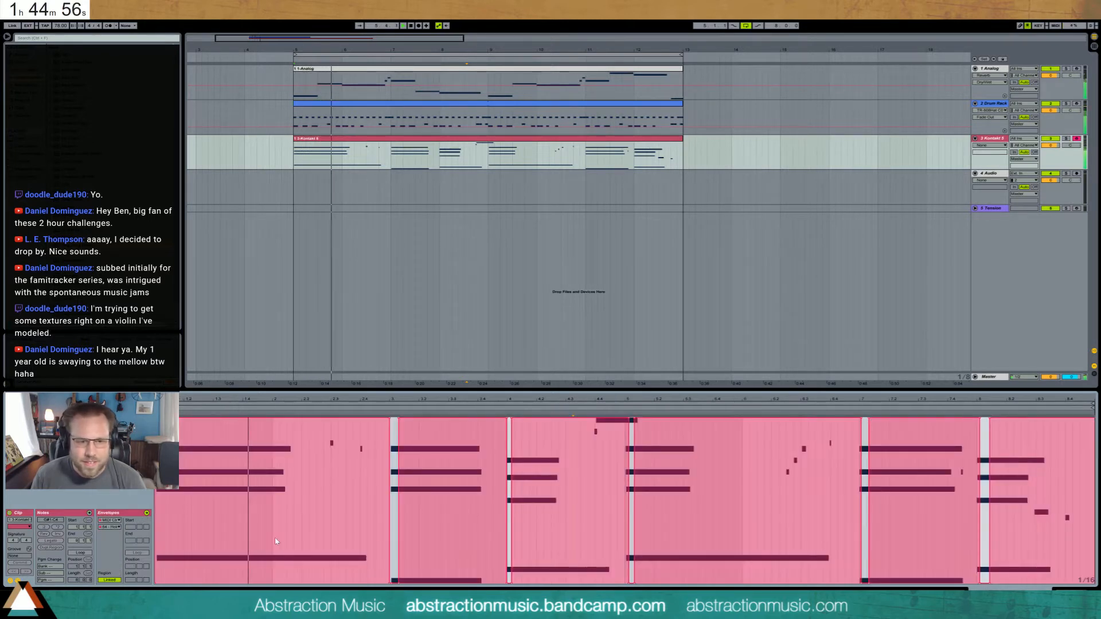
key("b")
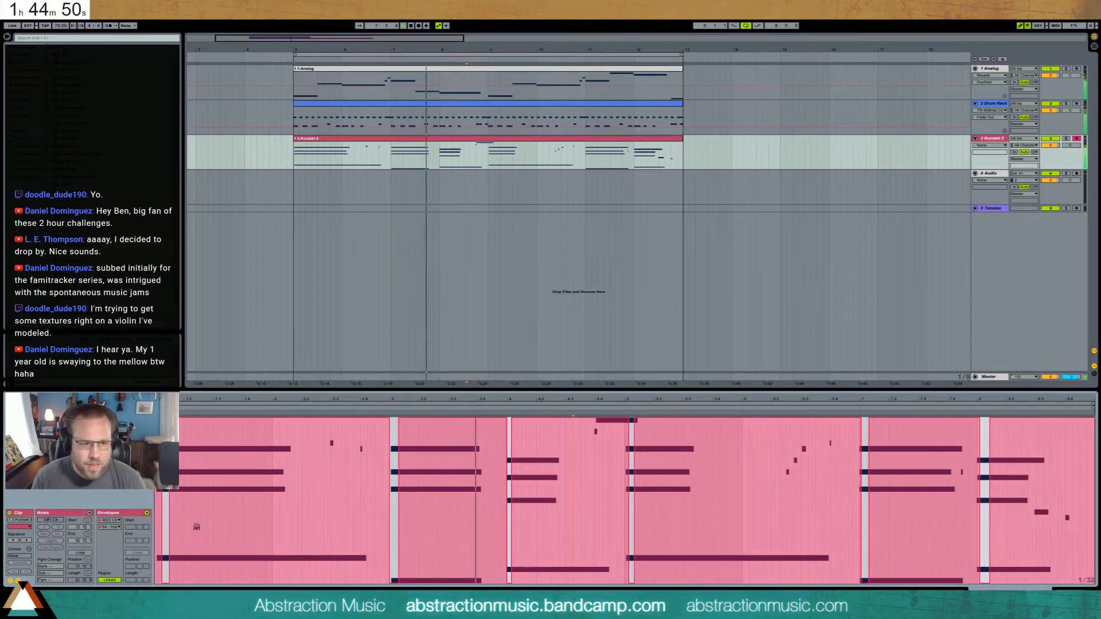
key("ctrl+1")
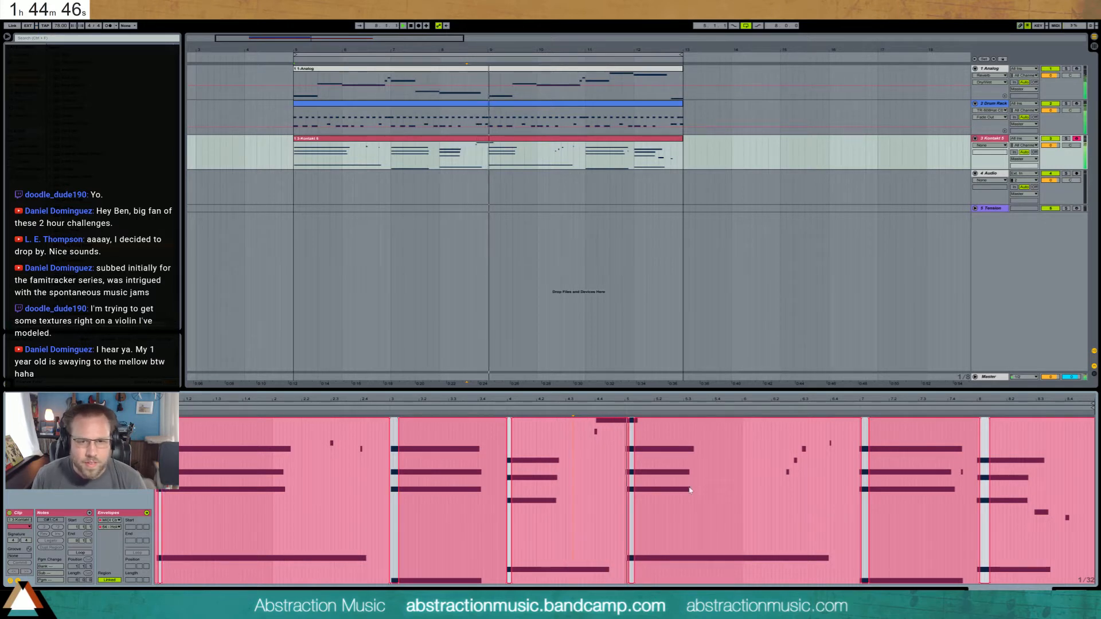
key("shift+Tab")
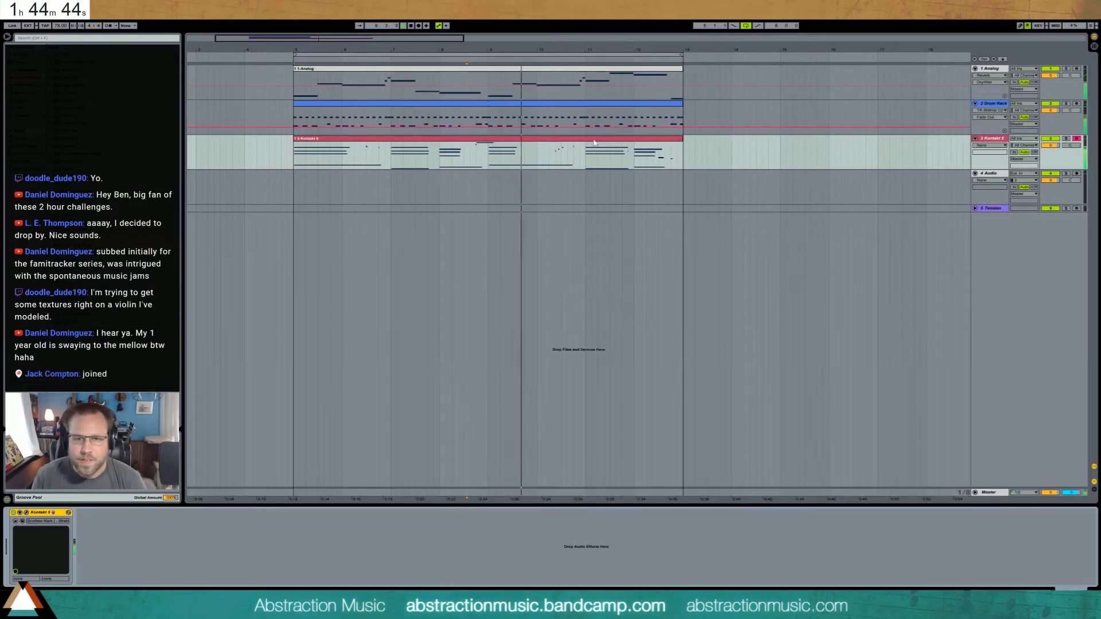
- Add a Reverb to the drum rack's Roland snare pad and adjust its decay time and dry/wet mix
left_click(623, 112)
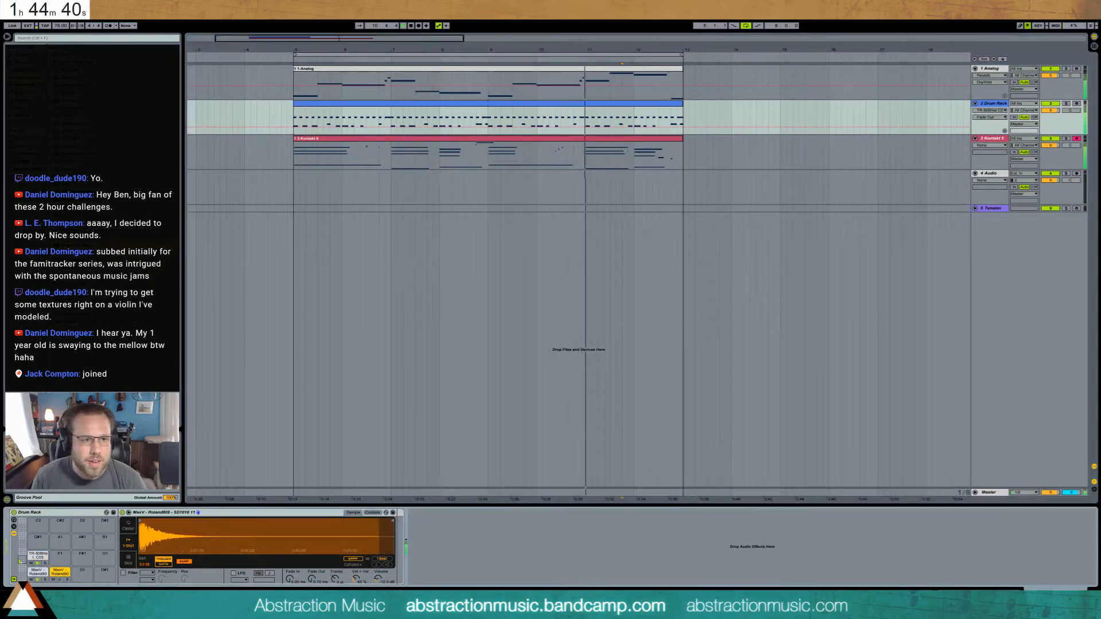
left_click_drag(69, 268, 395, 547)
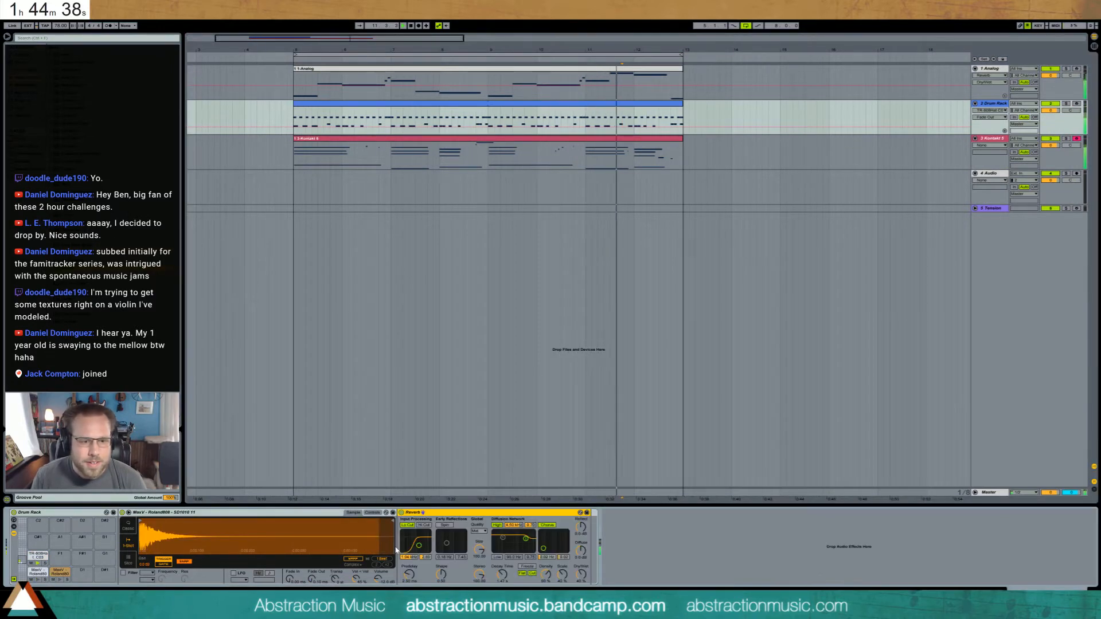
left_click_drag(501, 574, 501, 586)
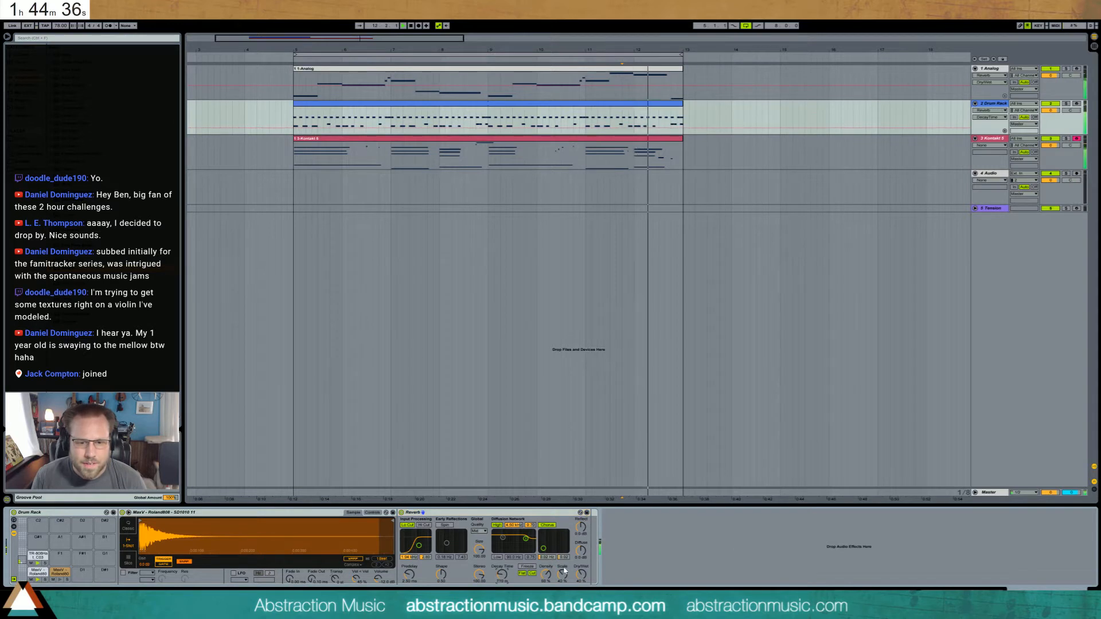
left_click_drag(581, 575, 581, 579)
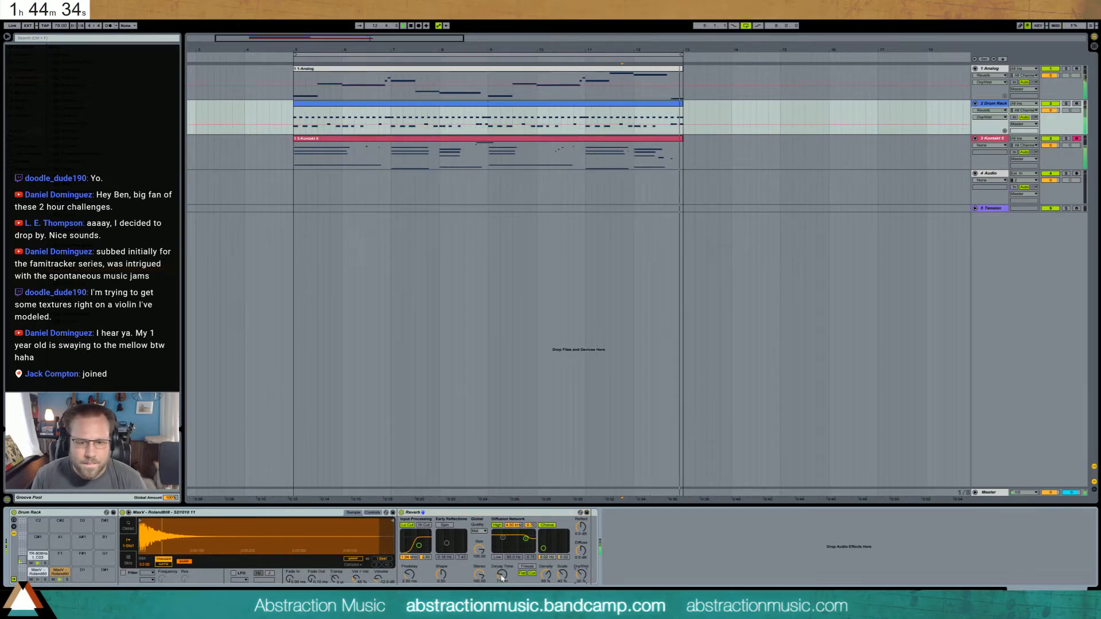
left_click_drag(501, 575, 502, 566)
left_click_drag(581, 575, 581, 584)
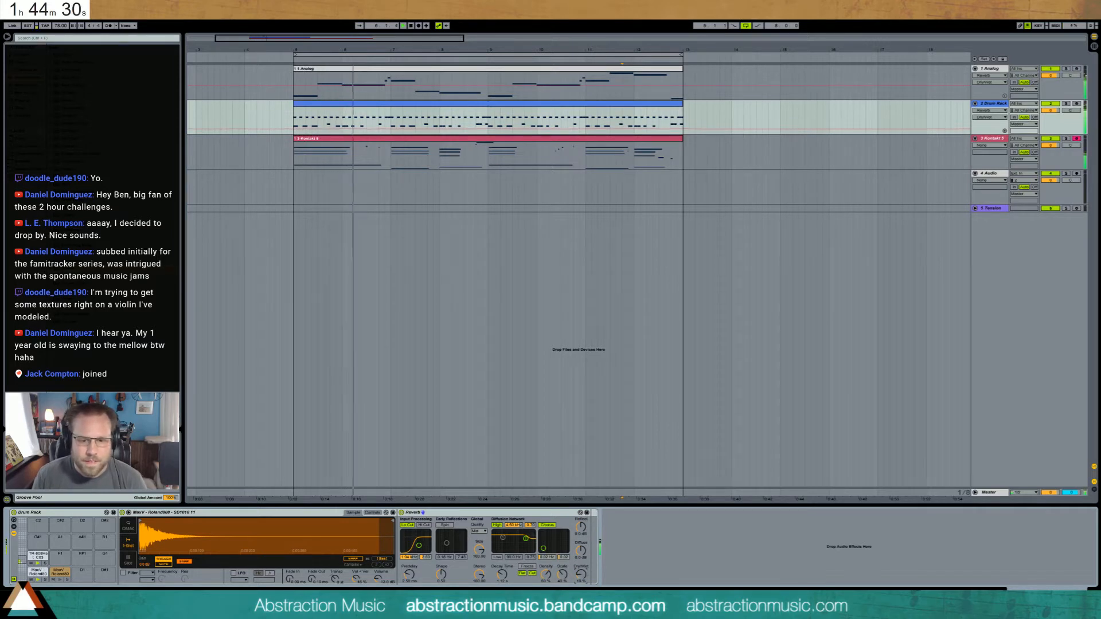
- Fine-tune the snare reverb's decay time, lower its diffusion network's high shelf and adjust the dry/wet mix
left_click_drag(501, 575, 502, 572)
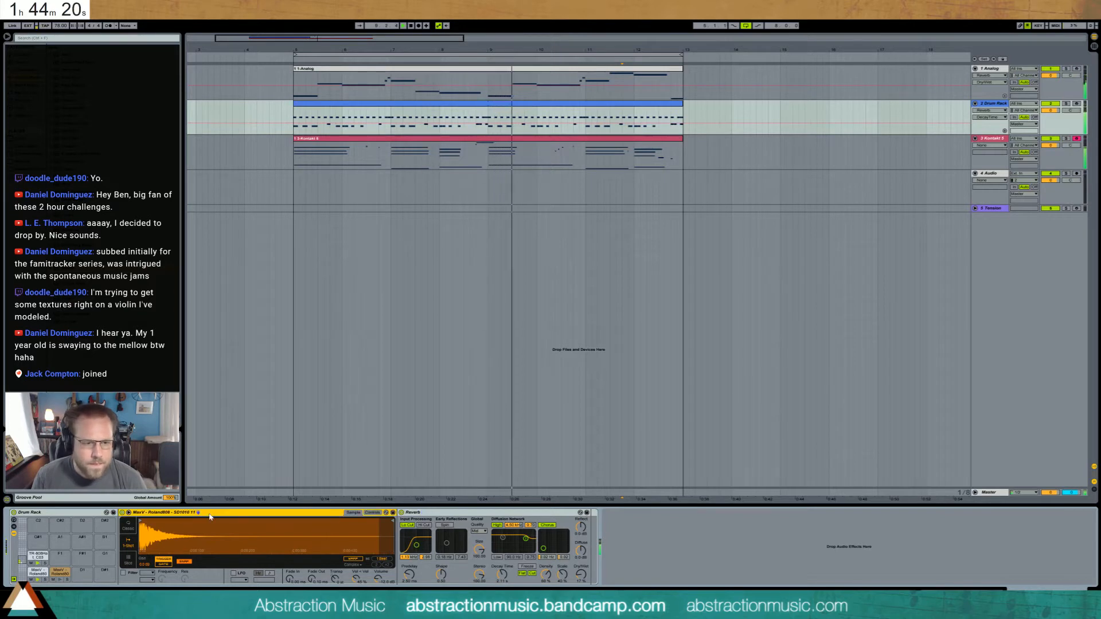
left_click_drag(526, 539, 525, 545)
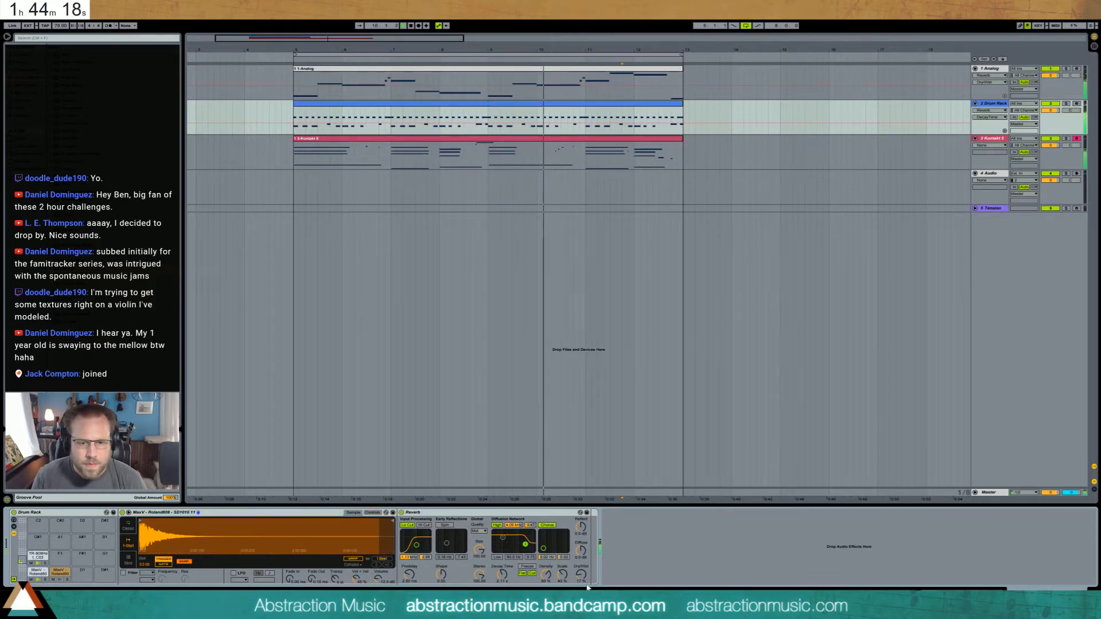
left_click_drag(582, 575, 582, 577)
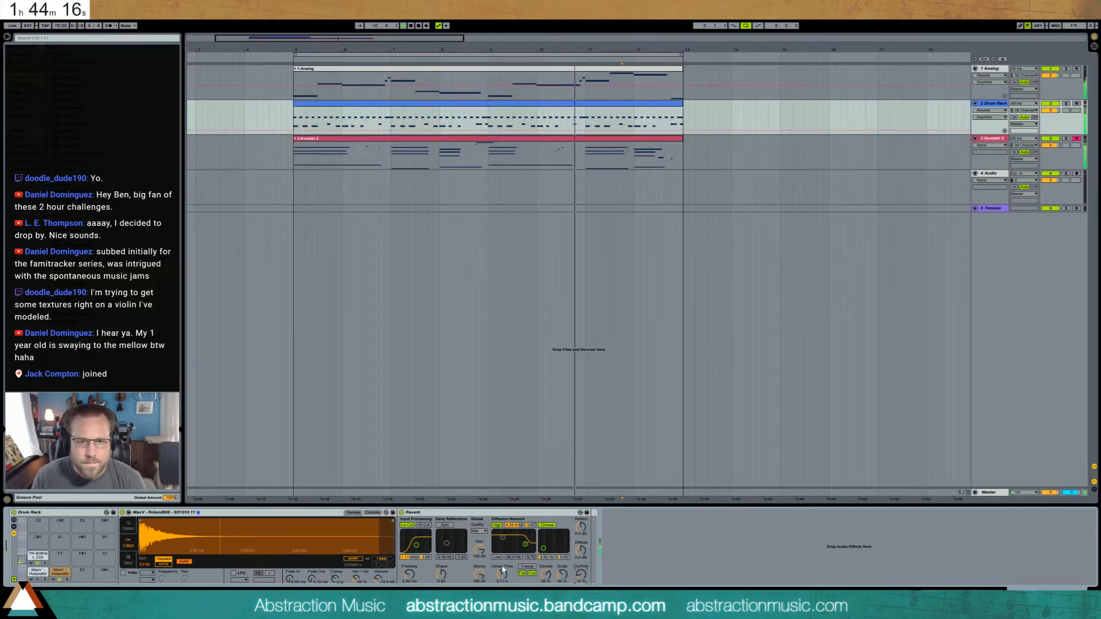
- Open the Kontakt 5 Scarbee Mark I instrument, enable its distortion effect and adjust the distortion knobs
left_click(601, 153)
left_click(30, 515)
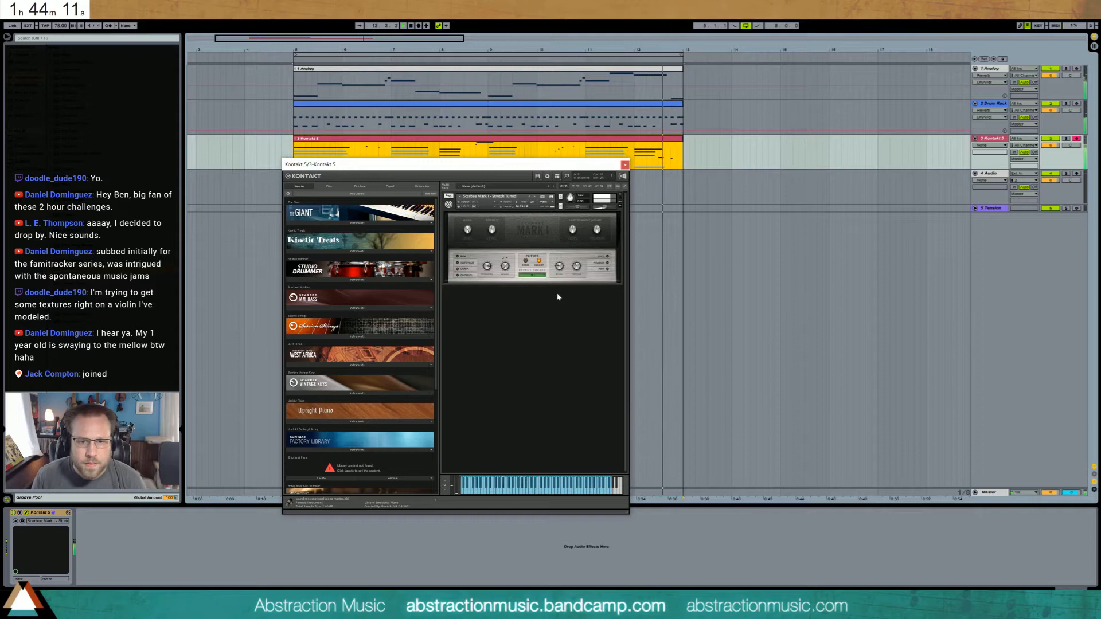
left_click(607, 257)
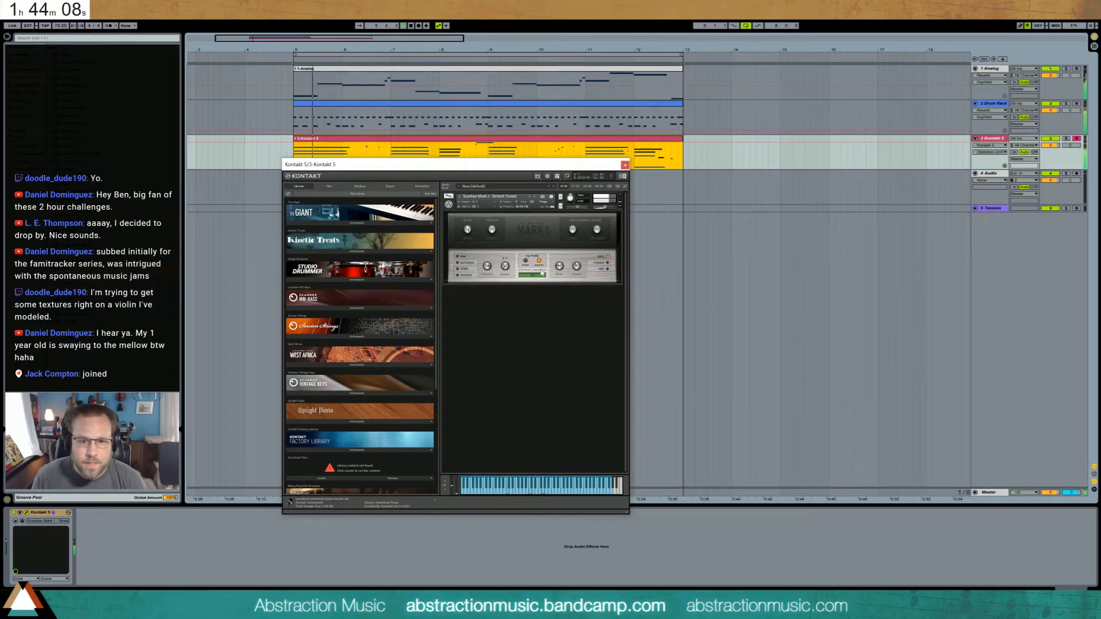
left_click(560, 266)
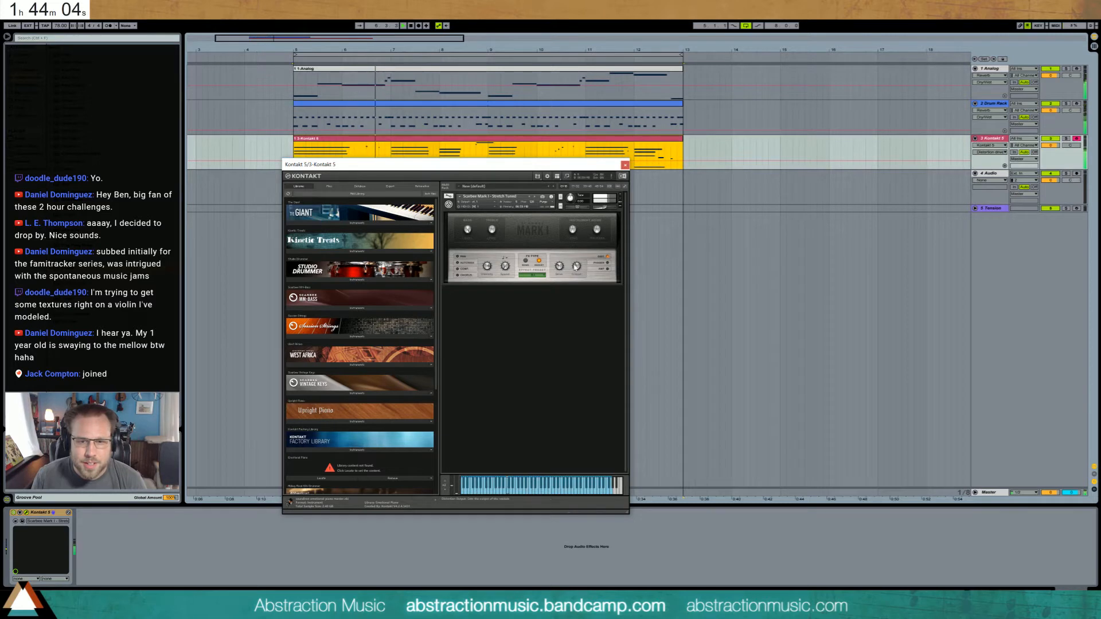
left_click_drag(575, 266, 577, 271)
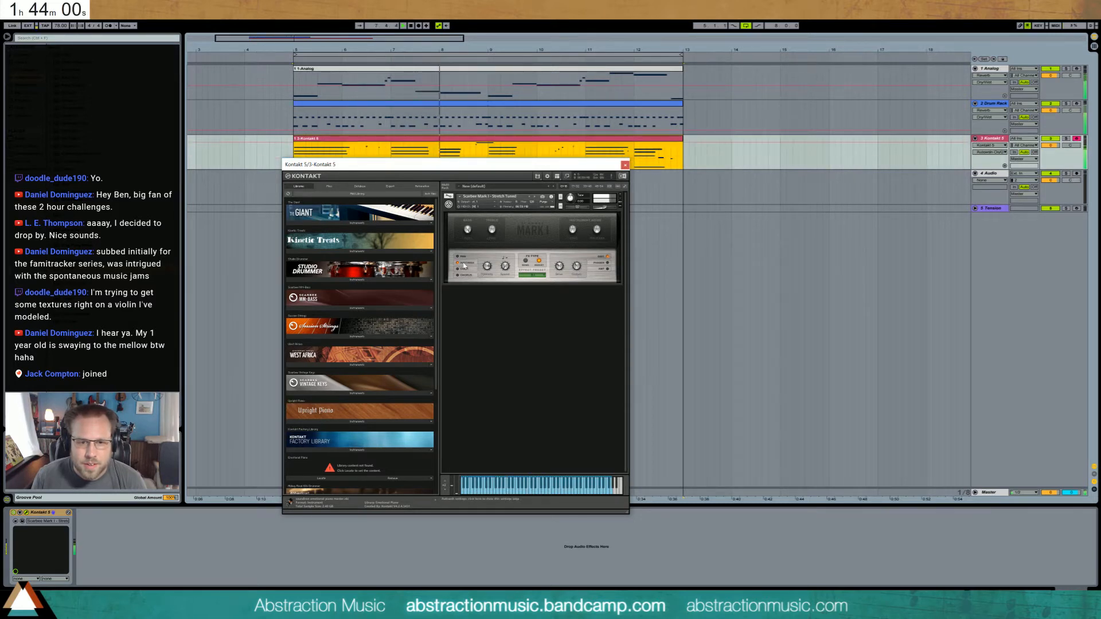
- Adjust the electric piano's modulation effect settings, then enable its chorus and adjust the chorus amount
left_click(487, 267)
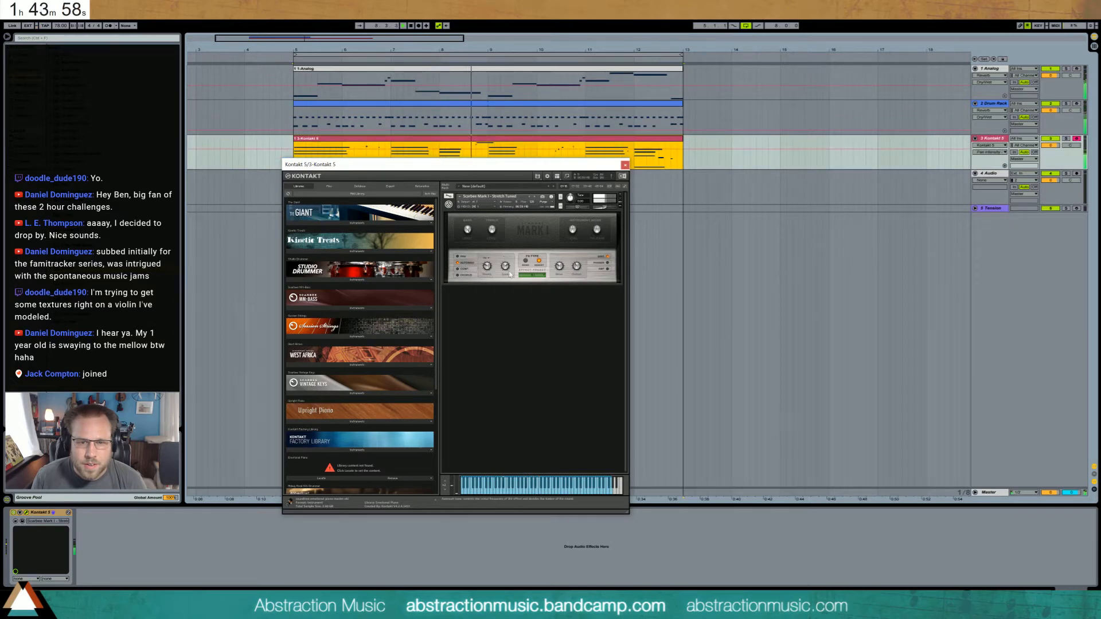
left_click(487, 267)
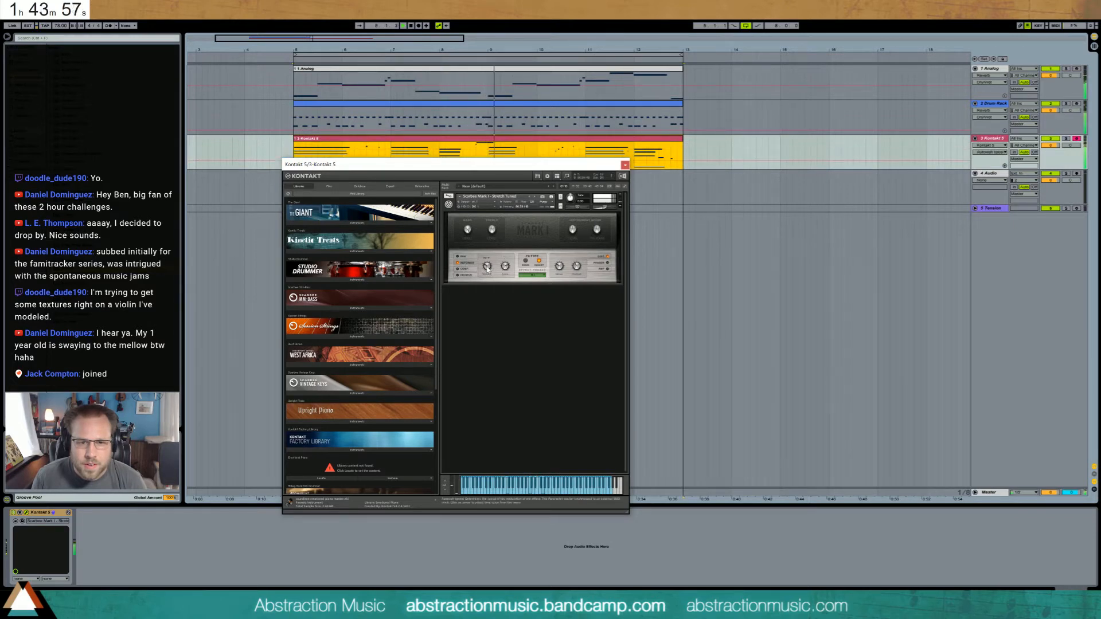
left_click(458, 277)
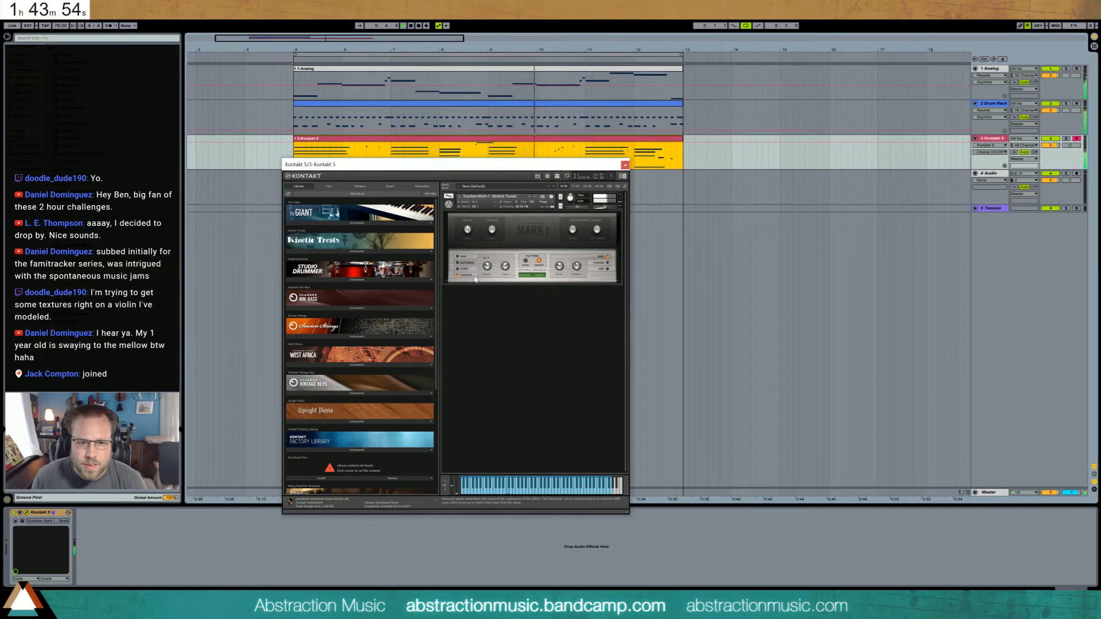
left_click(505, 266)
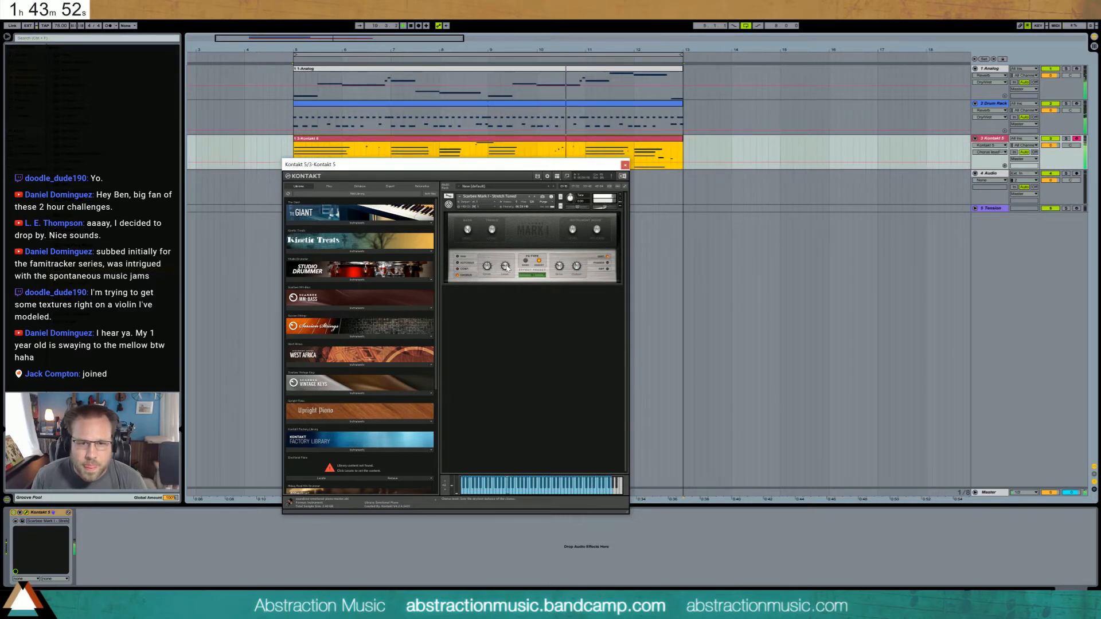
- Finish adjusting the electric piano's chorus, close Kontakt and review the notes in the recorded Kontakt clip
left_click_drag(489, 268, 479, 270)
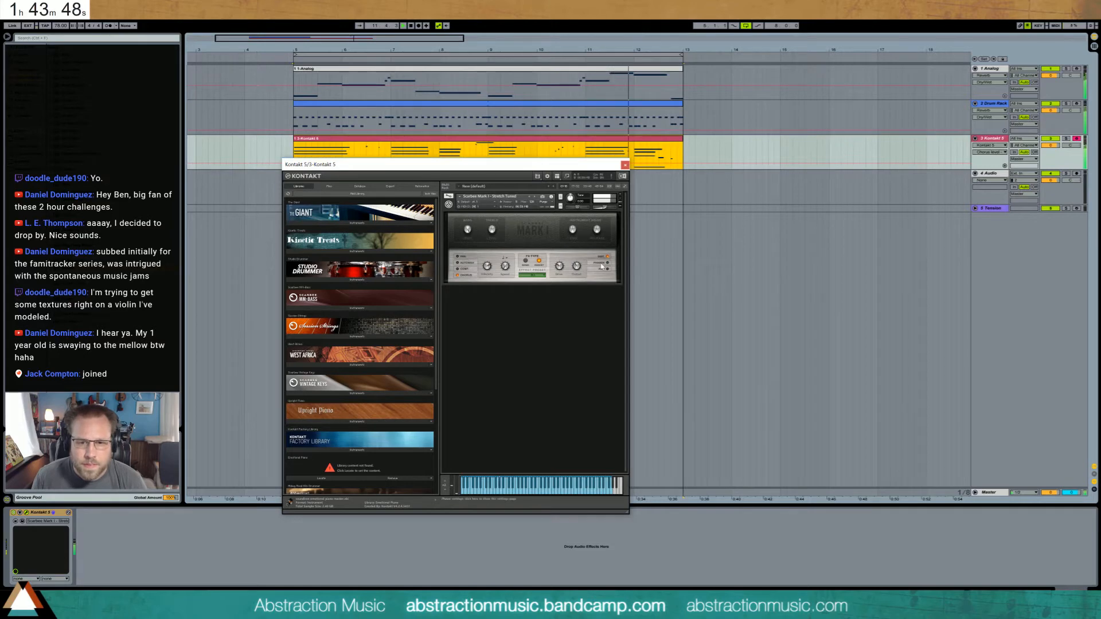
left_click(625, 164)
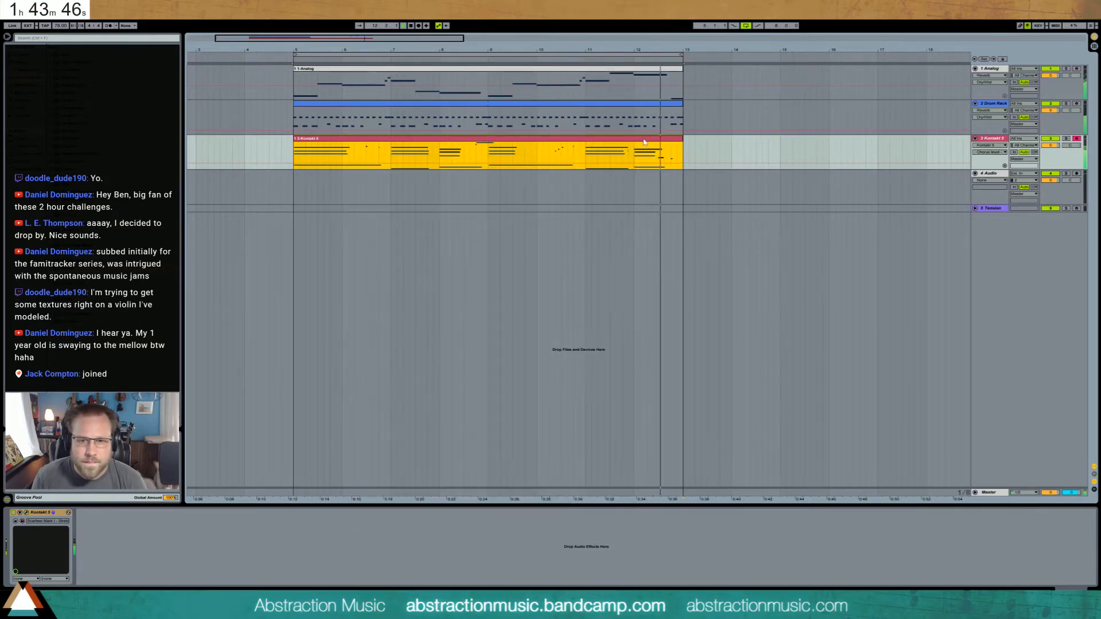
double_click(644, 141)
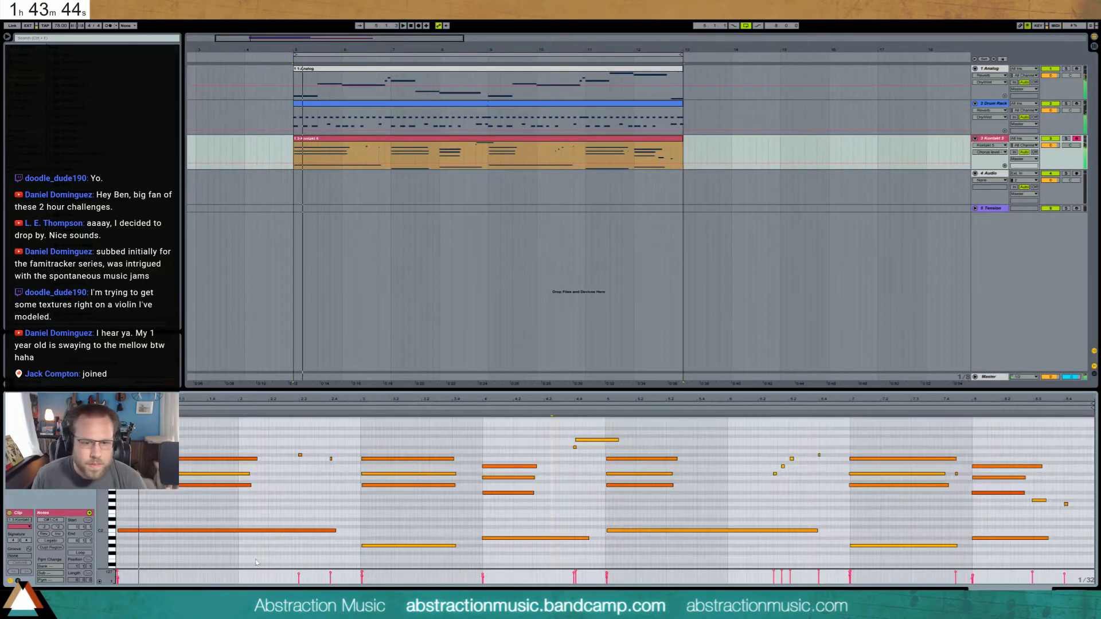
left_click_drag(1048, 462, 1003, 545)
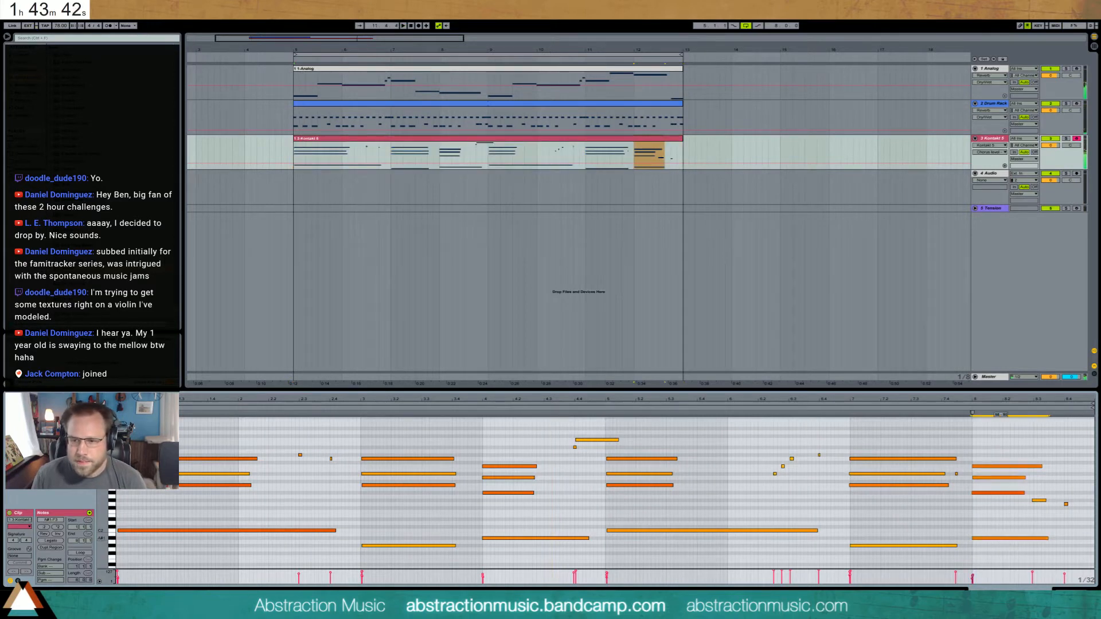
left_click(876, 507)
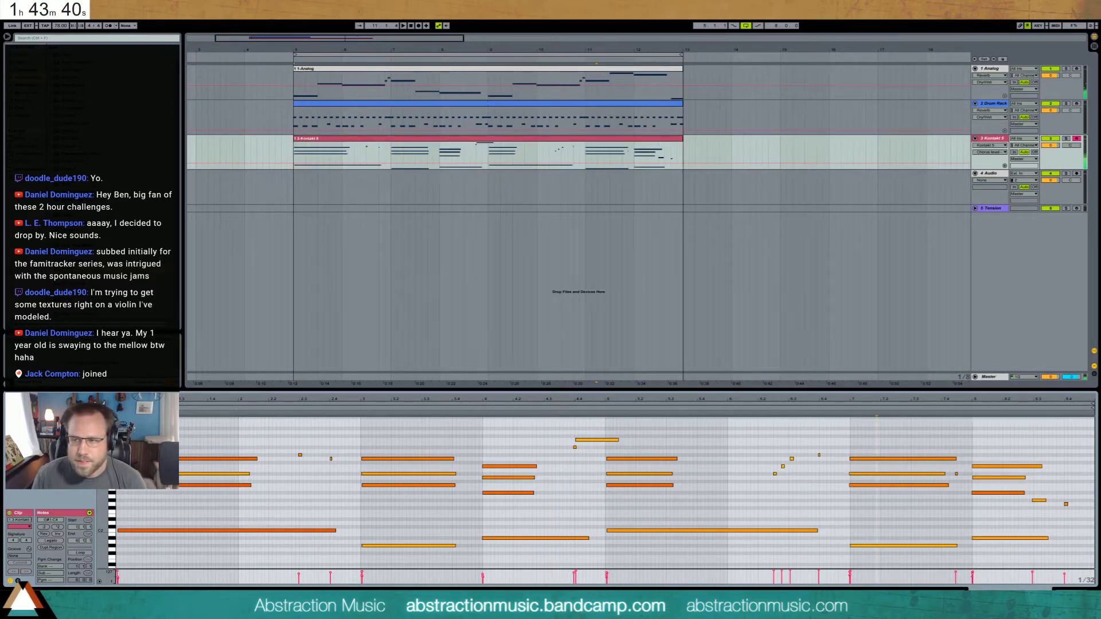
key("shift+Tab")
- Place the Rain in the Car 2 sample on the empty audio track, starting at bar 5
left_click(950, 184)
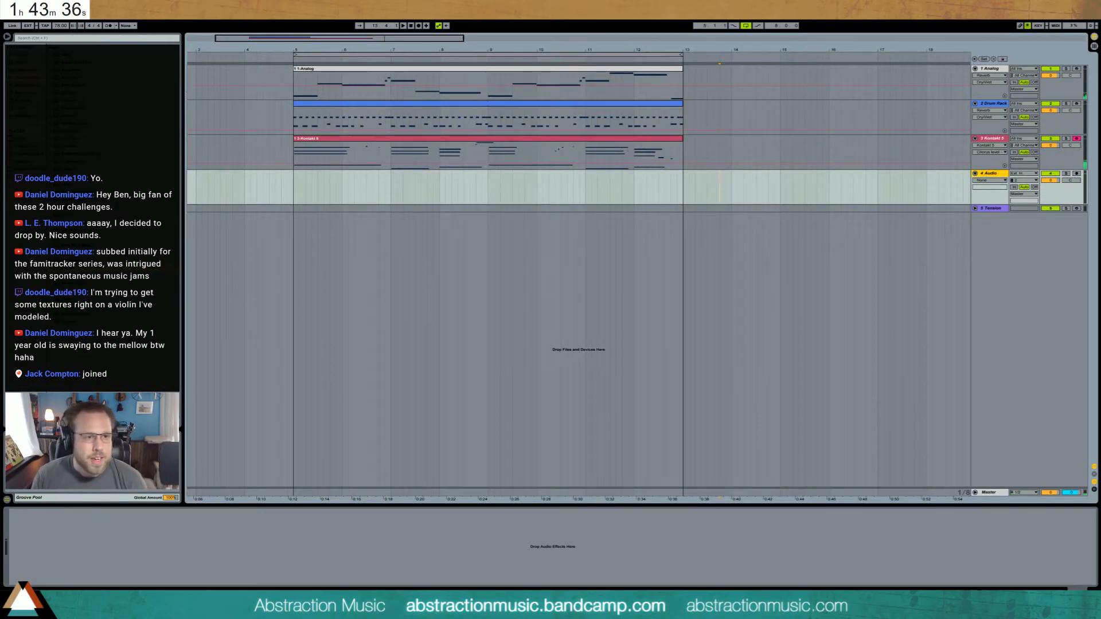
left_click(30, 163)
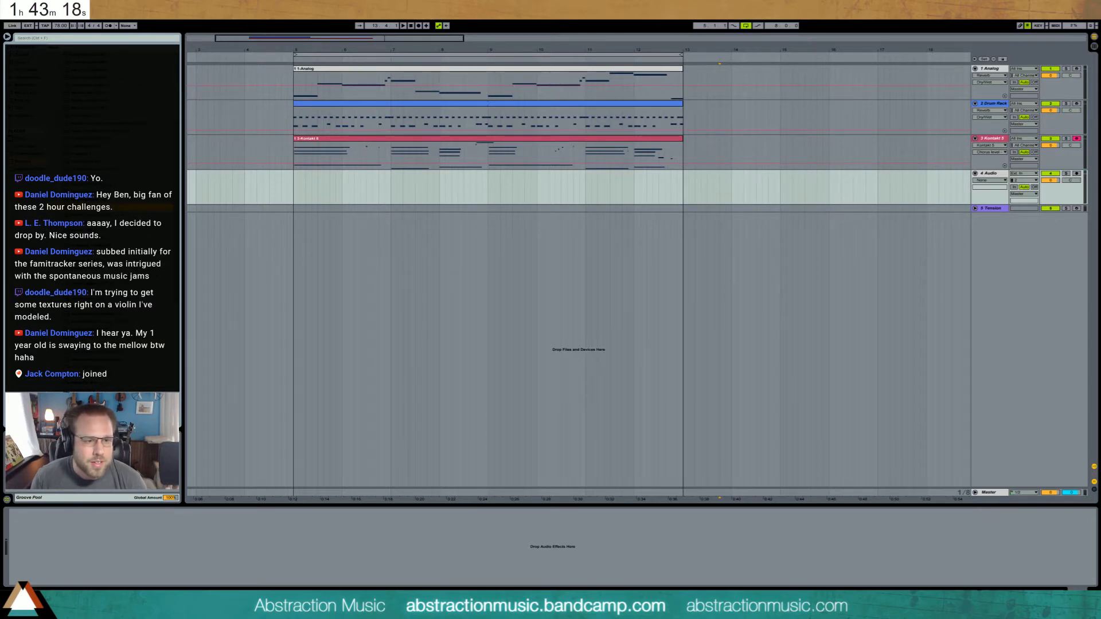
left_click_drag(362, 205, 315, 184)
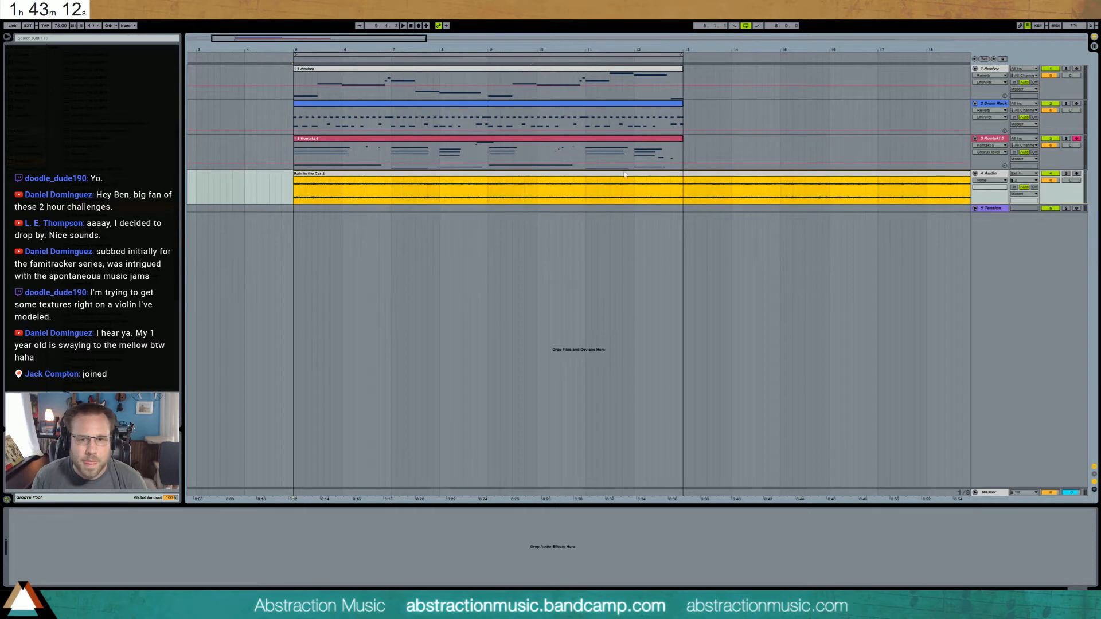
- Solo the rain track to listen to it, then add a high-pass Auto Filter to it
left_click(1065, 174)
key("space")
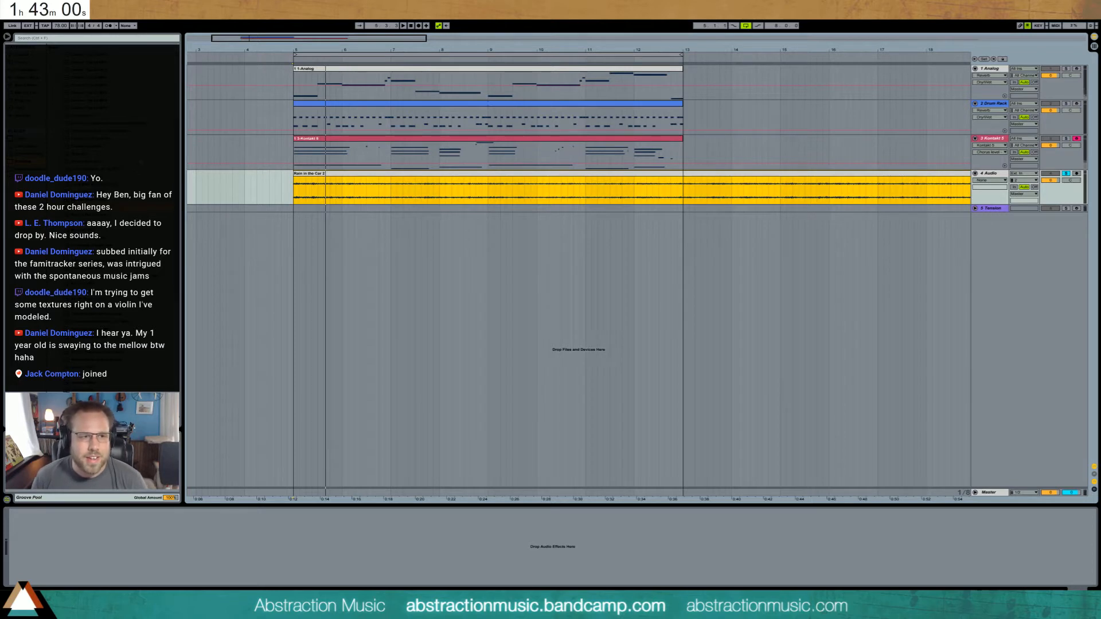
left_click(27, 77)
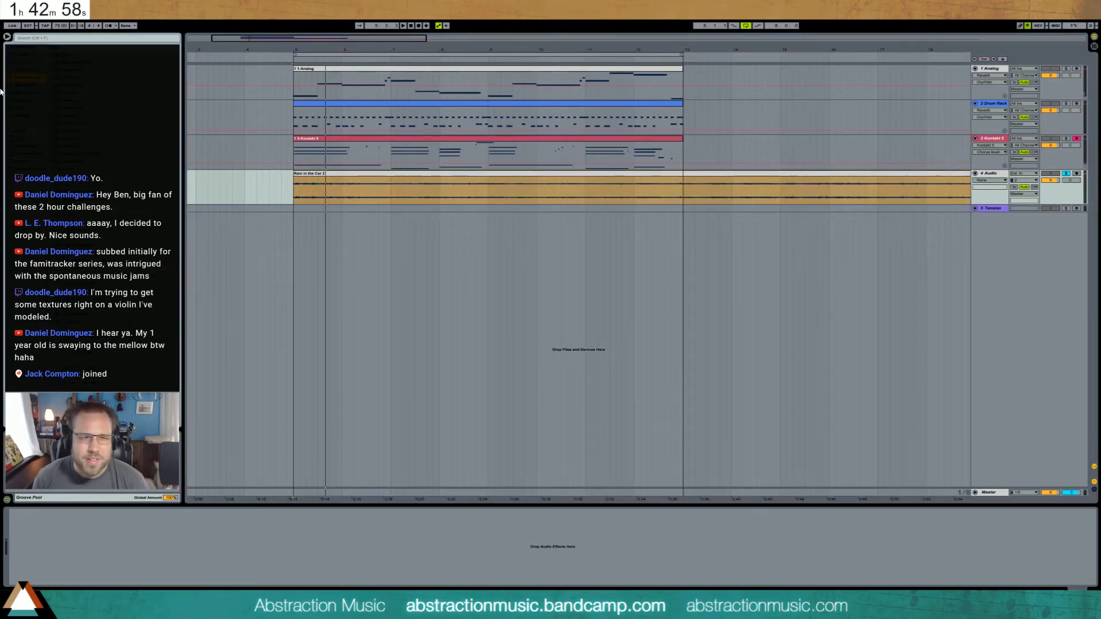
left_click_drag(152, 547, 44, 550)
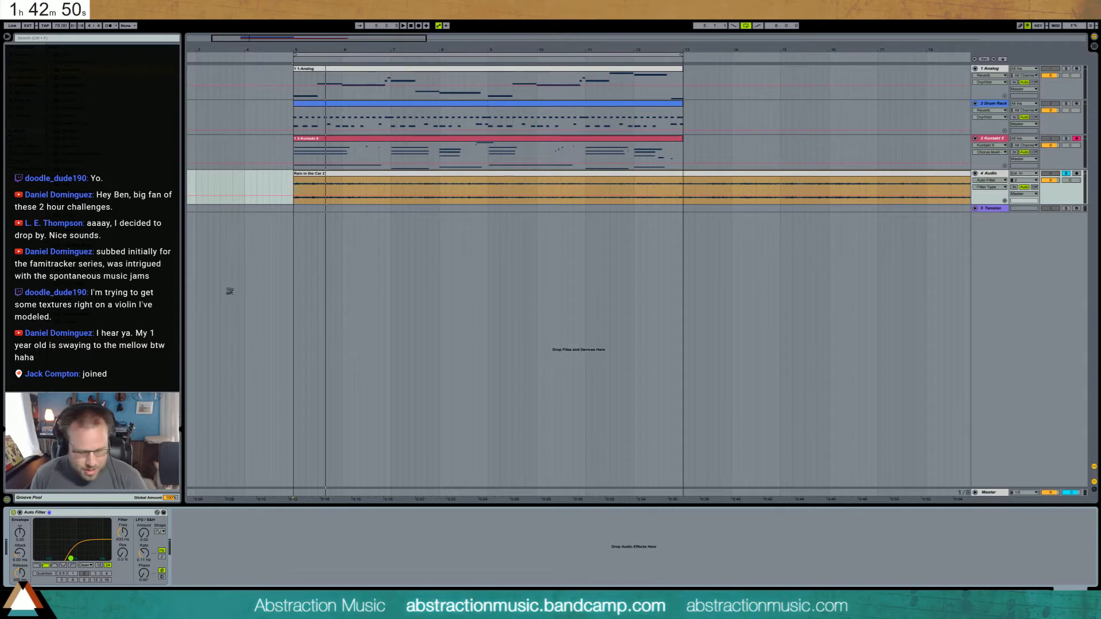
- Create a return track with ValhallaRoom, set its reverb mode to Dark Room and raise the decay to about 8.4 s
key("ctrl+alt+t")
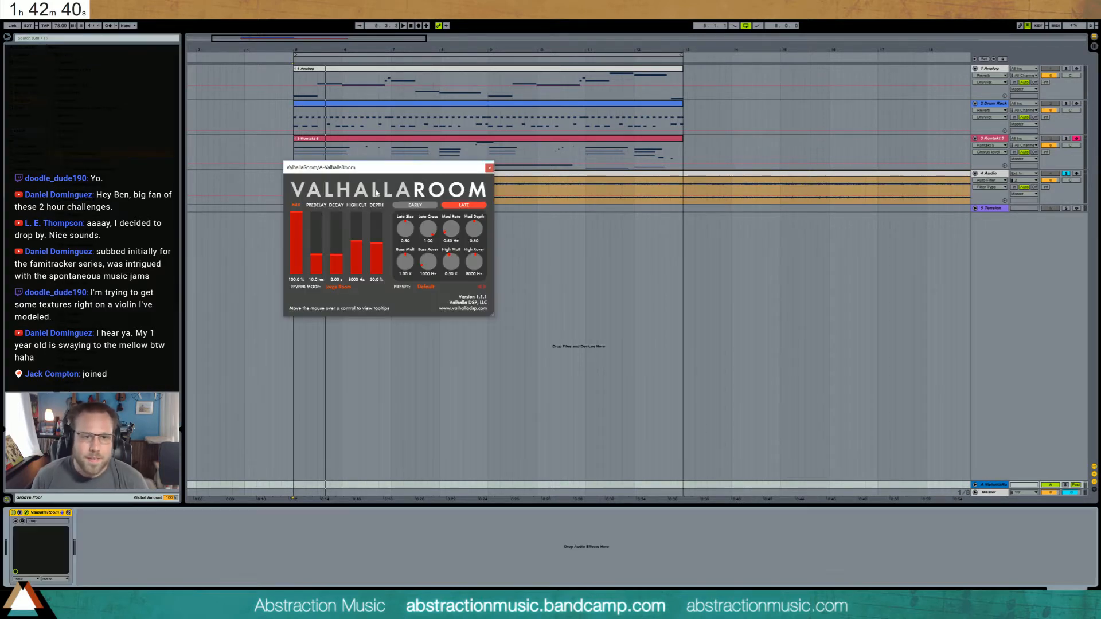
left_click(335, 287)
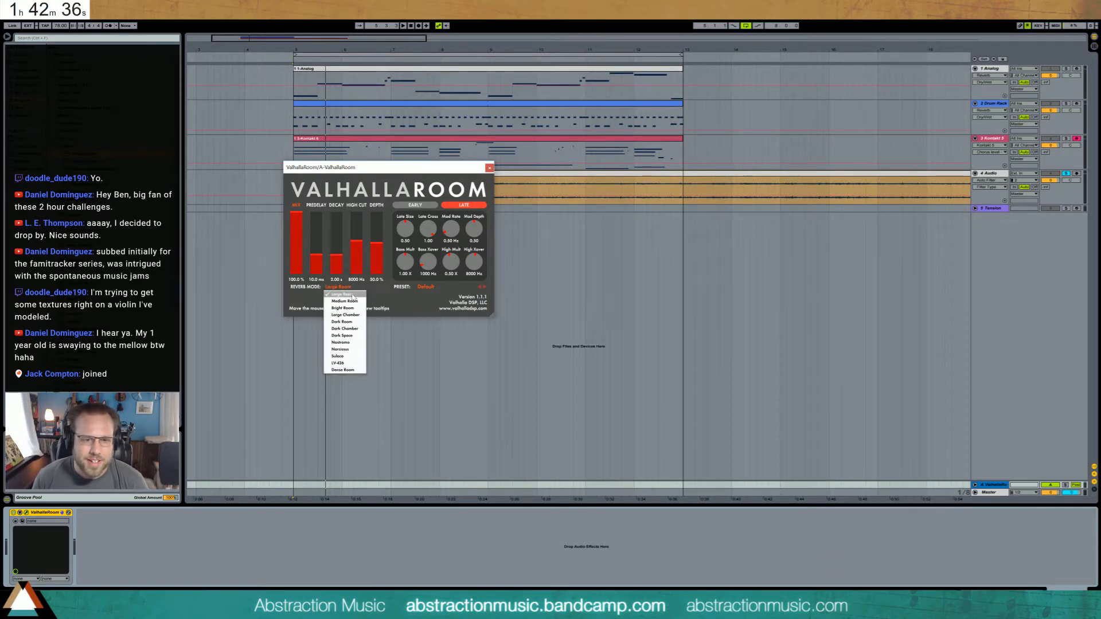
left_click(358, 325)
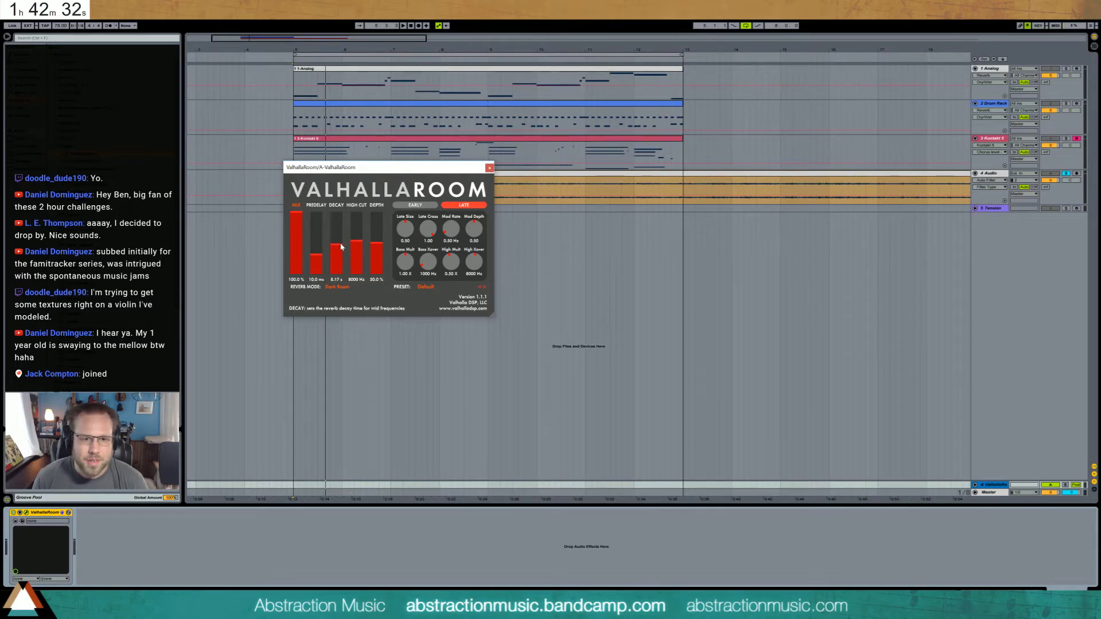
left_click_drag(339, 250, 342, 247)
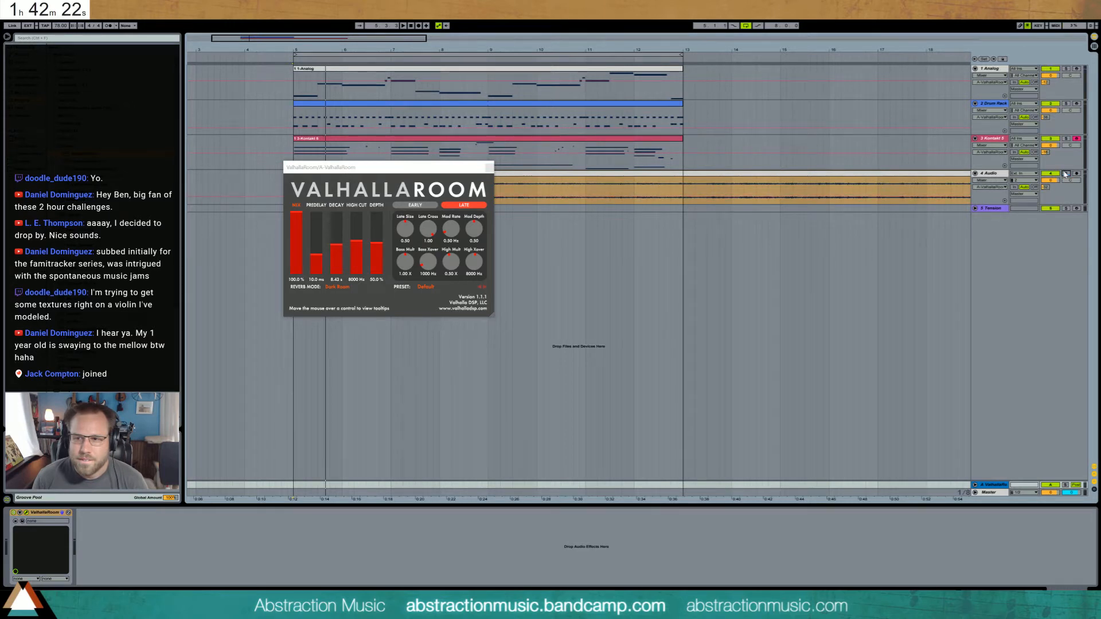
- Play the arrangement with the ValhallaRoom reverb, check its return track's solo and close the plug-in window
key("space")
left_click_drag(418, 175, 533, 275)
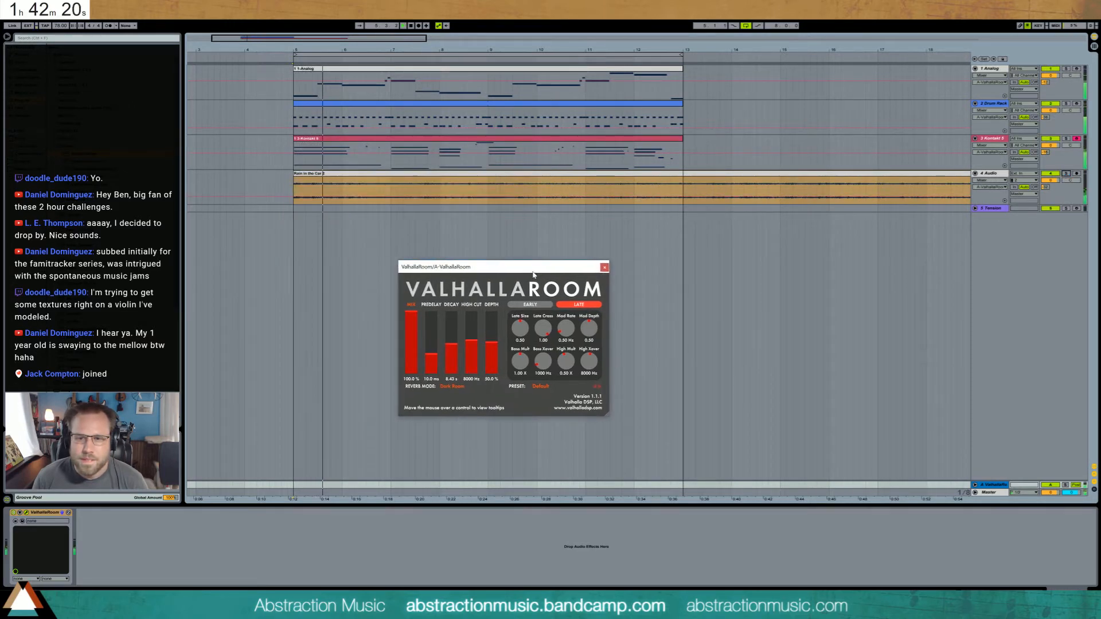
left_click(1065, 486)
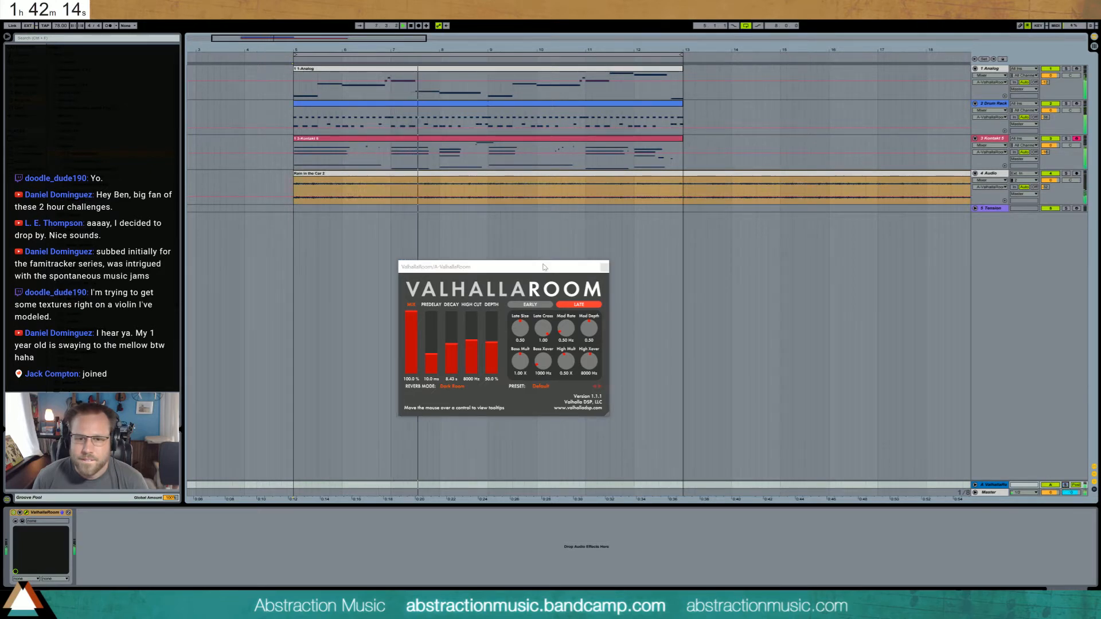
left_click_drag(545, 267, 872, 253)
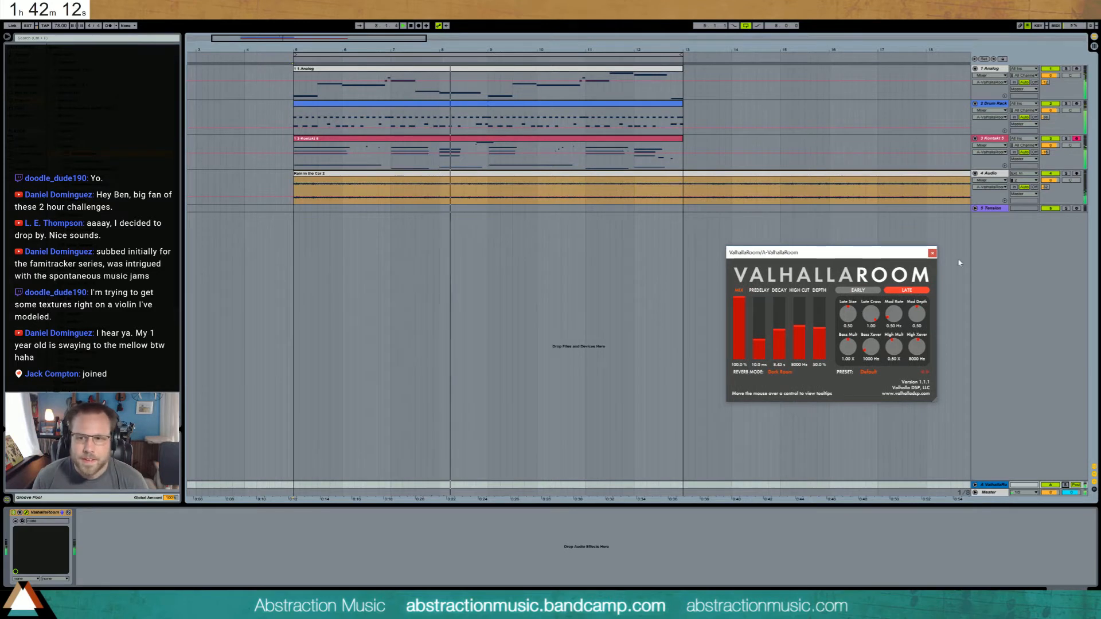
left_click(933, 253)
- Raise the cutoff of the rain track's Auto Filter, then add an Auto Pan after it and adjust its settings
left_click(500, 121)
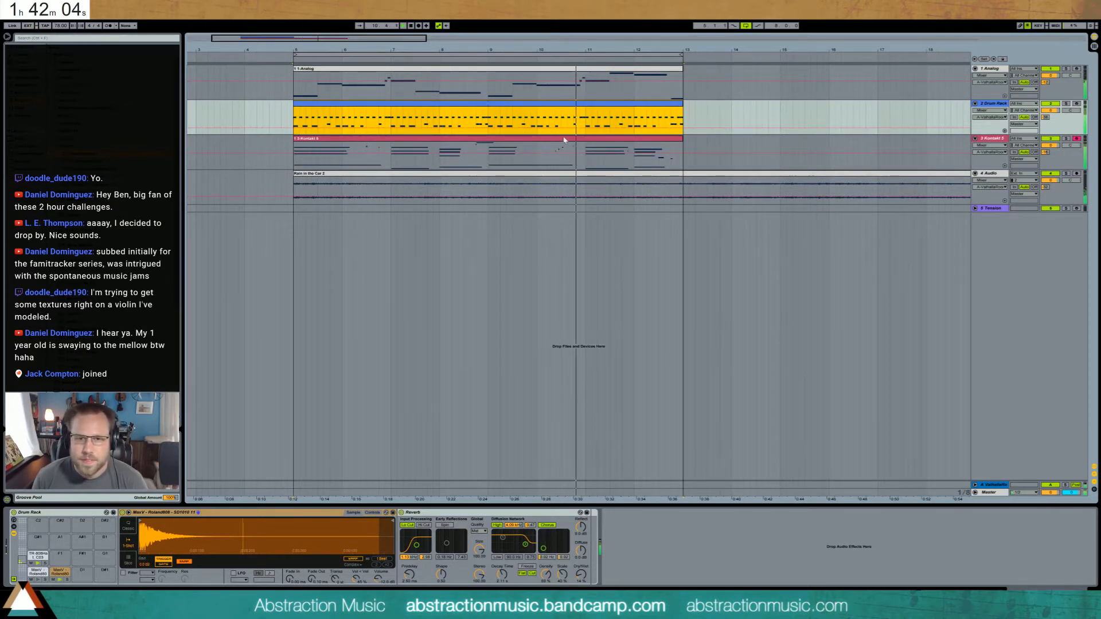
left_click(976, 193)
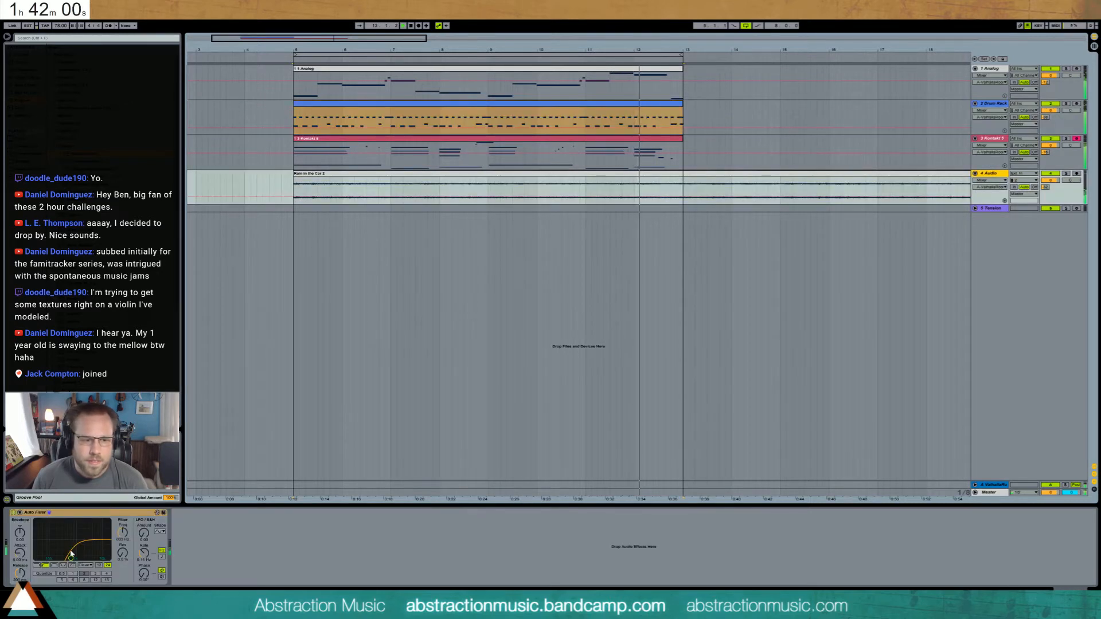
left_click_drag(71, 554, 82, 556)
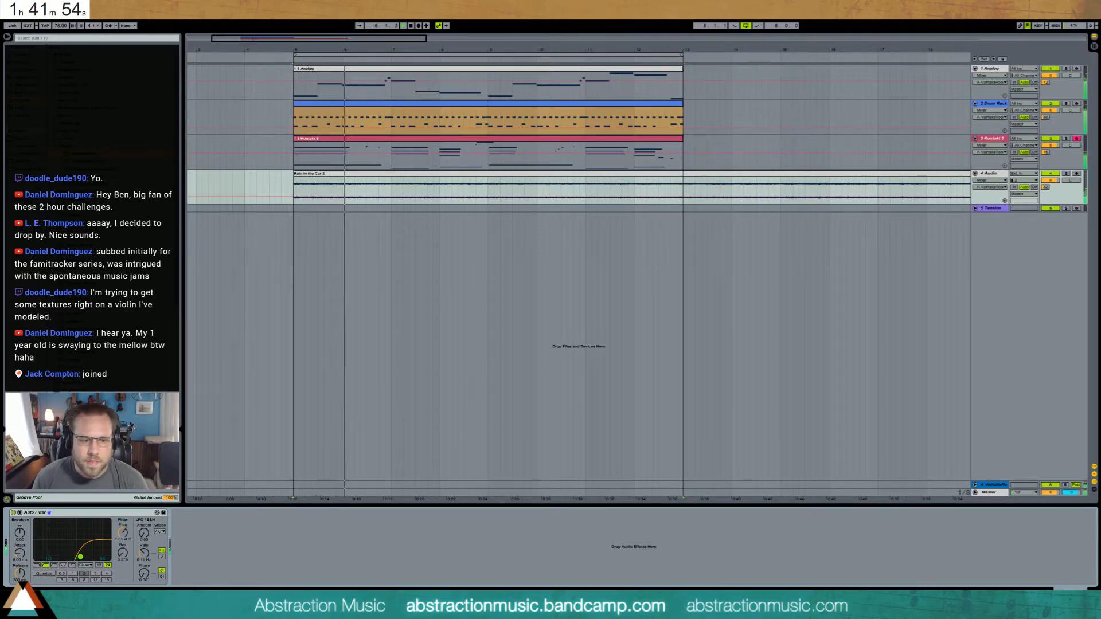
left_click(26, 77)
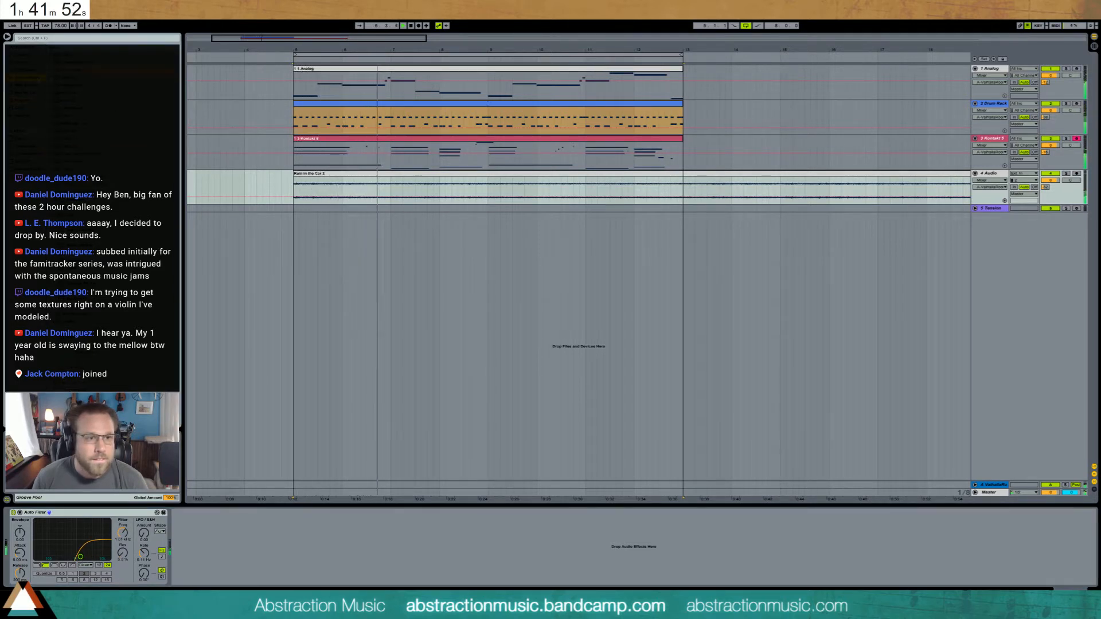
left_click_drag(64, 77, 202, 549)
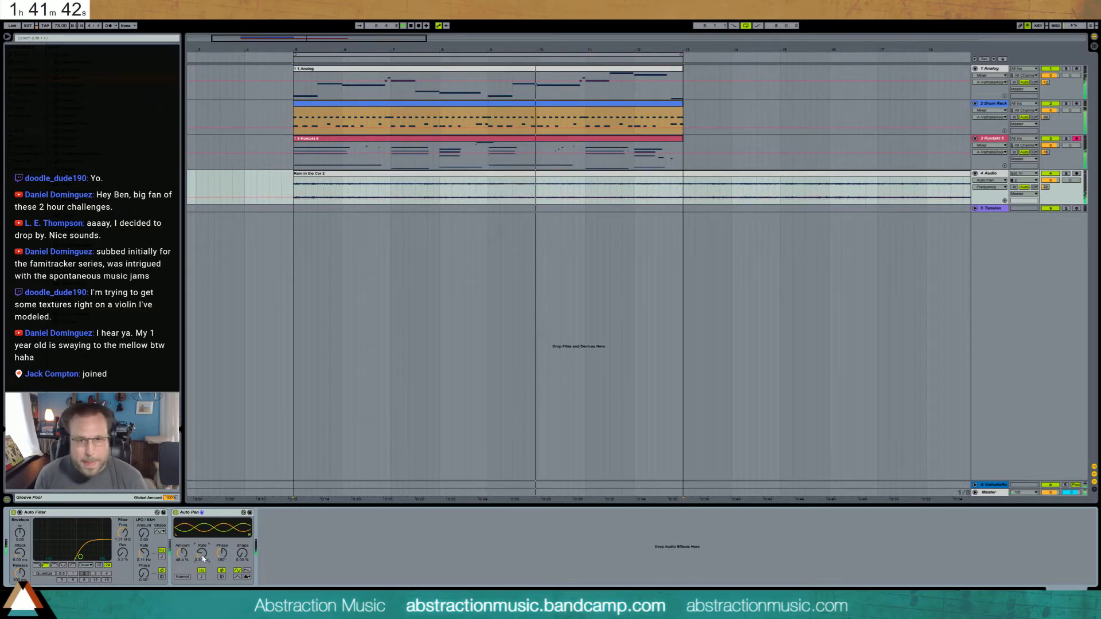
- Unfold and arm the Tension track, load the Slow String Pad preset and add a Ping Pong Delay after it
left_click(983, 210)
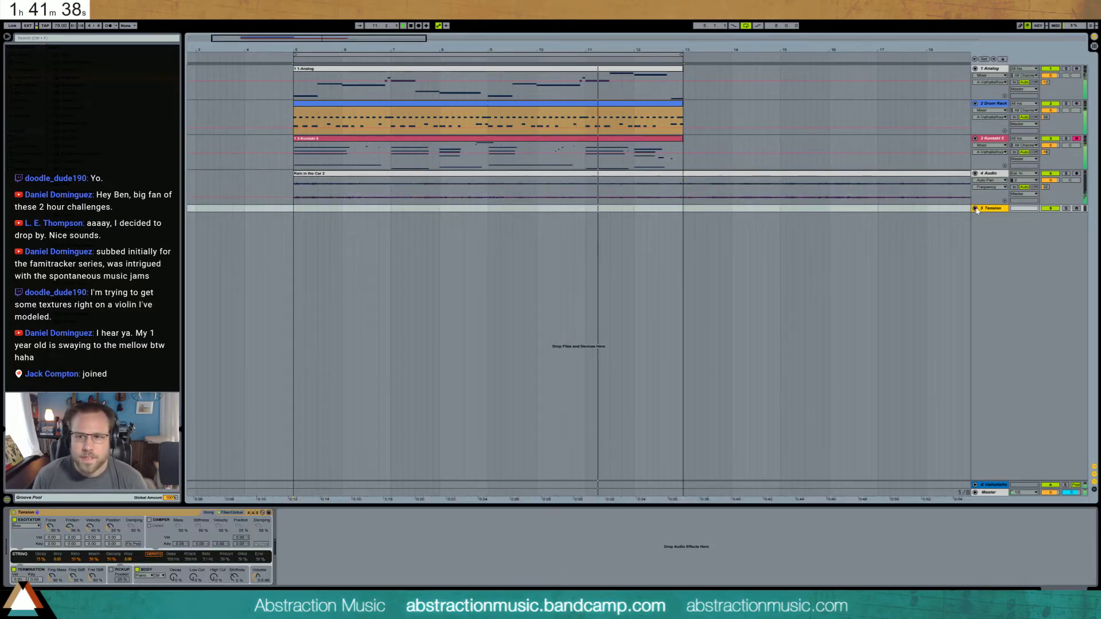
left_click(975, 209)
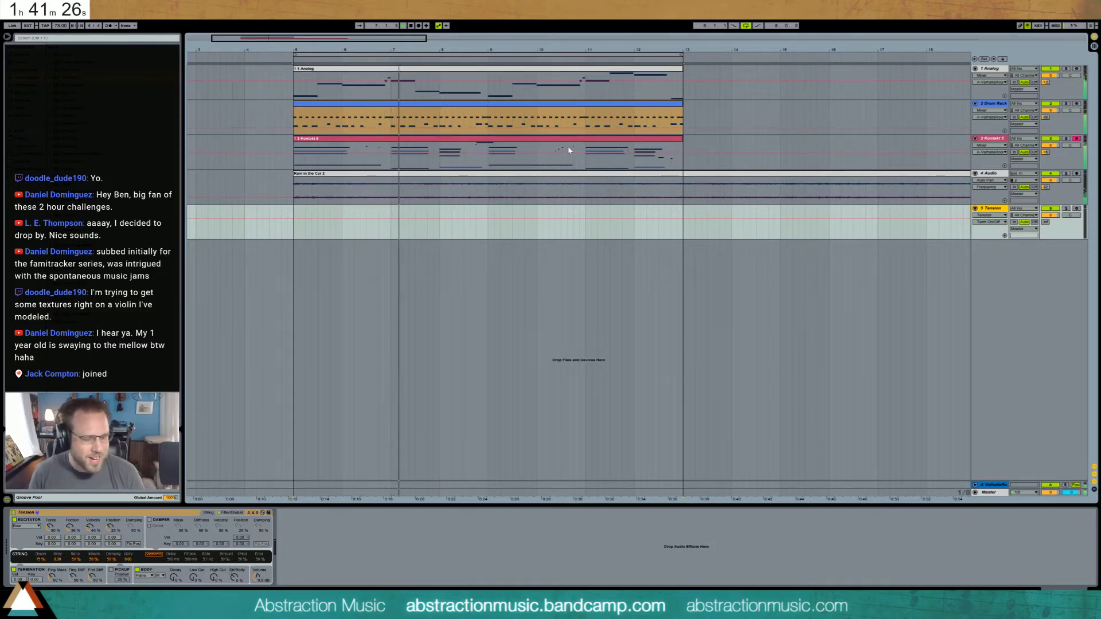
left_click(1076, 209)
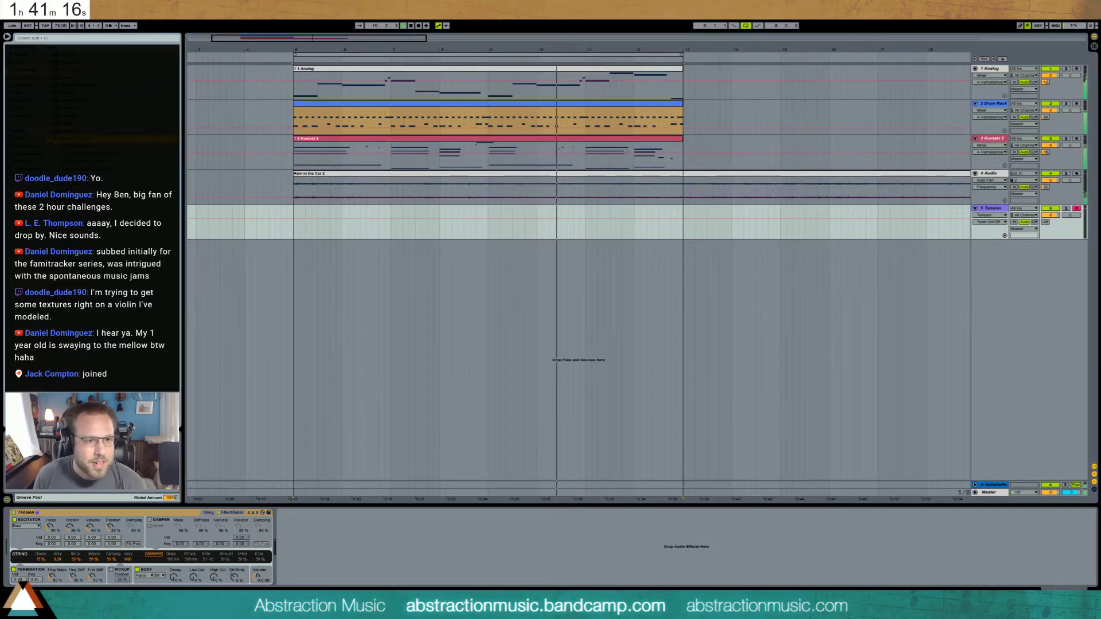
double_click(80, 170)
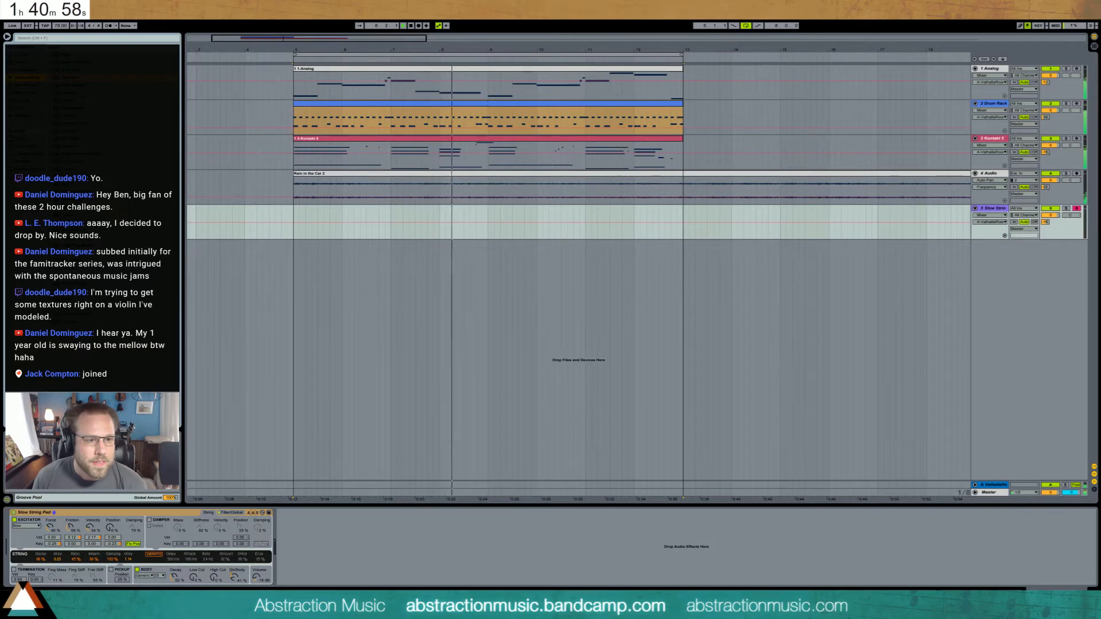
left_click_drag(71, 246, 328, 535)
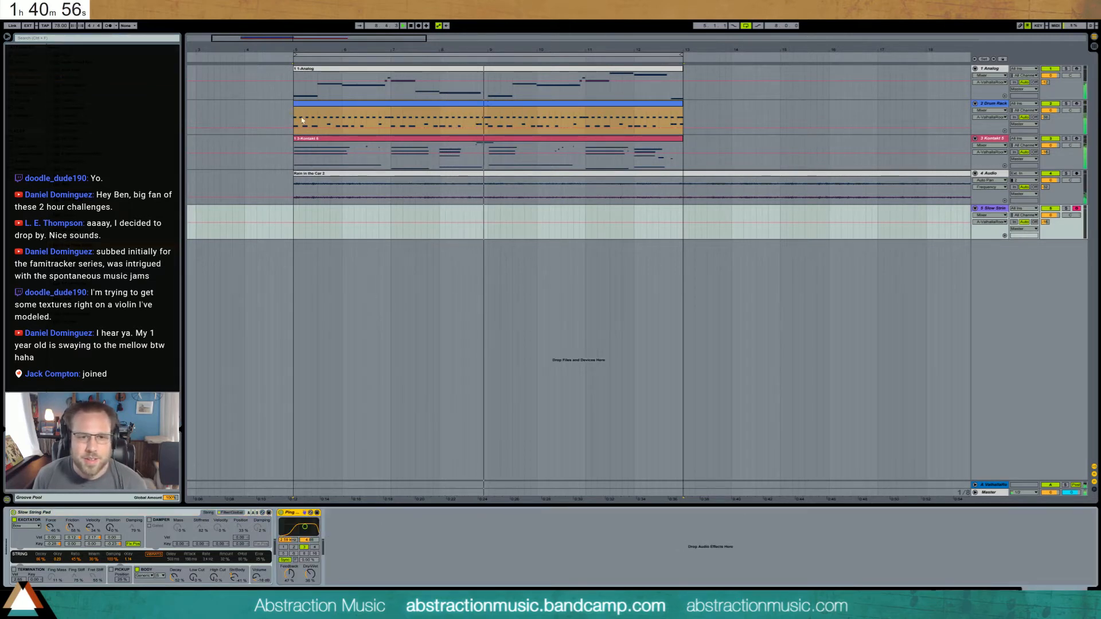
- Set the start position at bar 5 on the string pad track and lower the Slow String Pad's envelope attack
left_click_drag(294, 70, 683, 216)
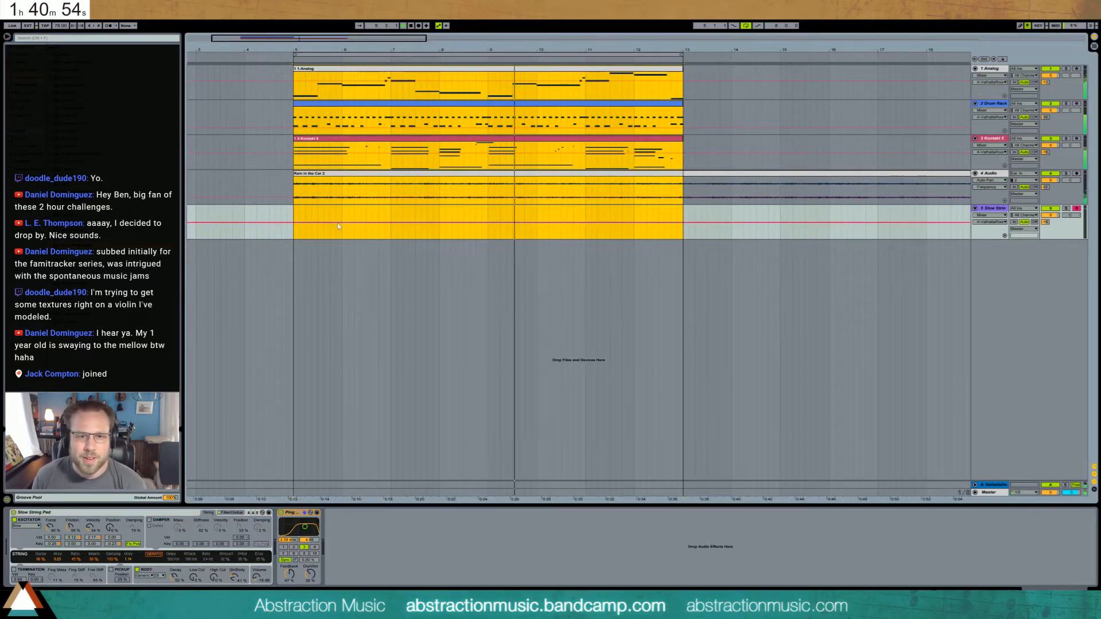
left_click(294, 222)
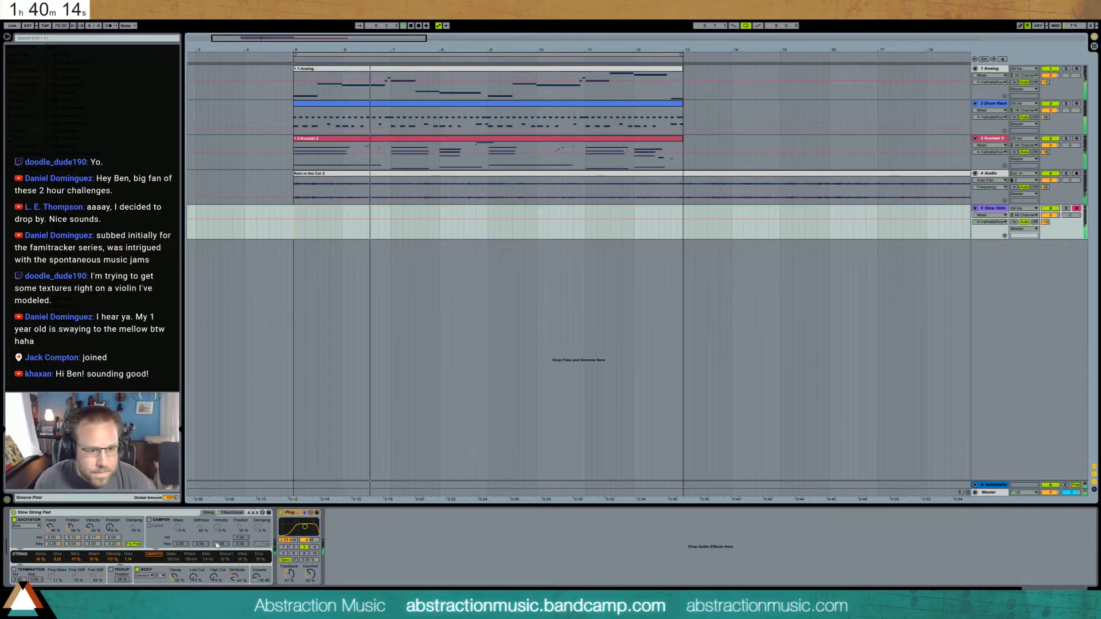
left_click(231, 512)
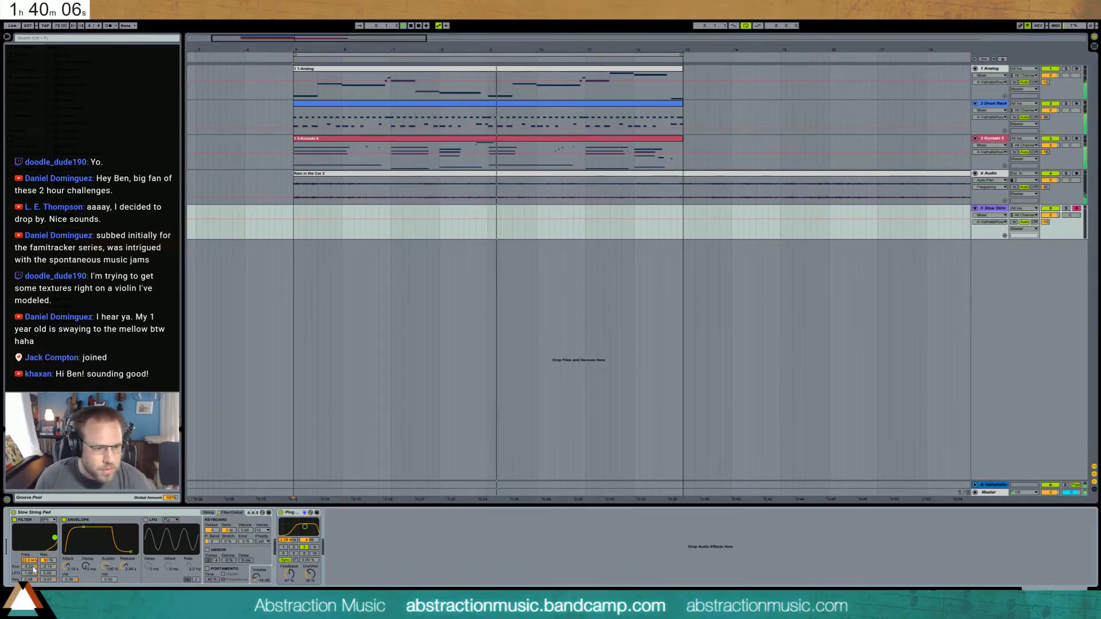
left_click_drag(66, 566, 66, 579)
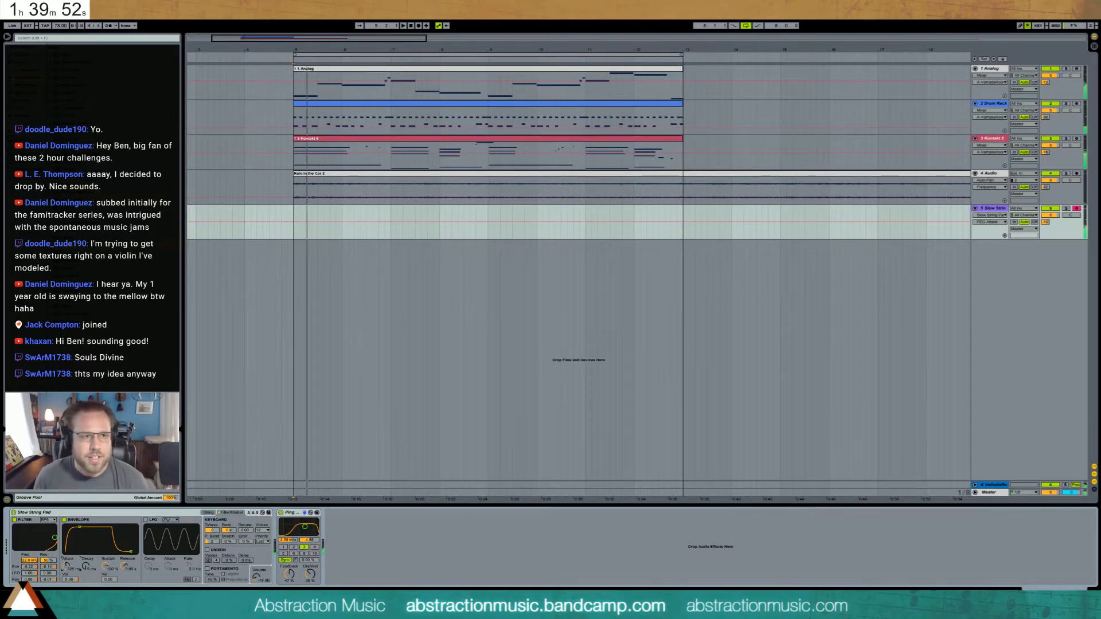
- Save the Live Set as "2017-05-17 Souls Divine" in the 2 Hour Tracks 2017 folder of Ableton Projects
key("ctrl+s")
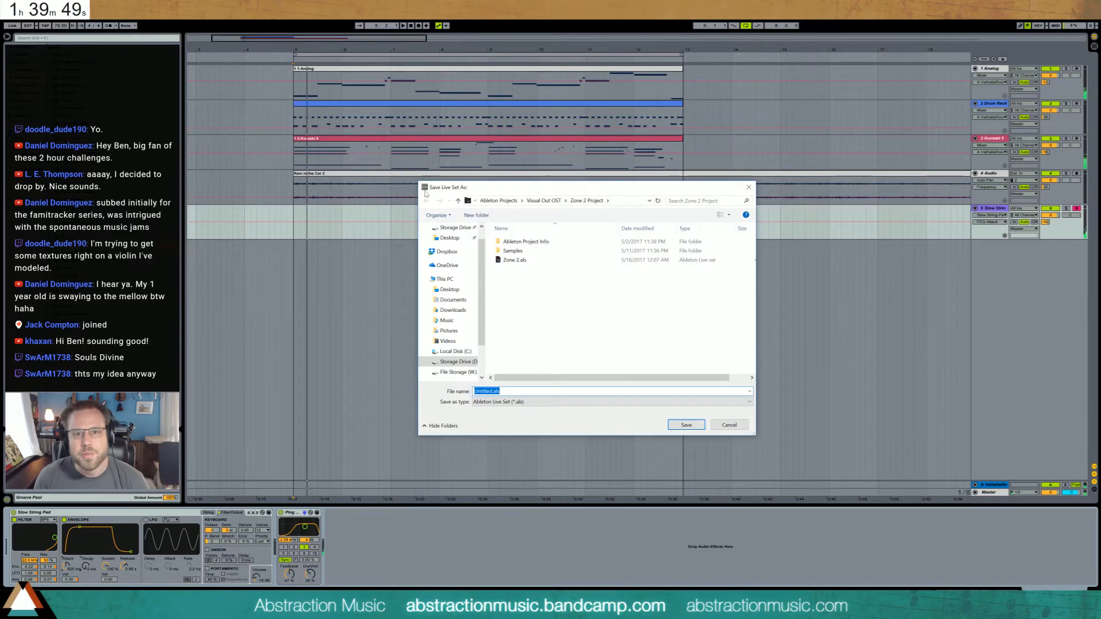
left_click(544, 200)
left_click(525, 200)
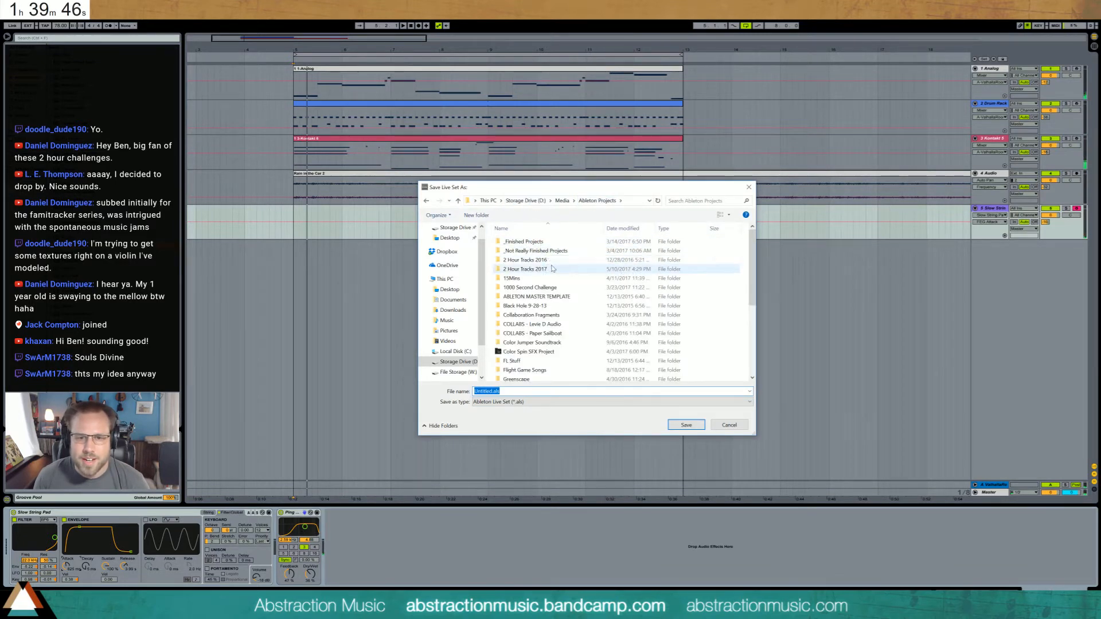
double_click(525, 269)
left_click(566, 391)
scroll(566, 362, "down", 3)
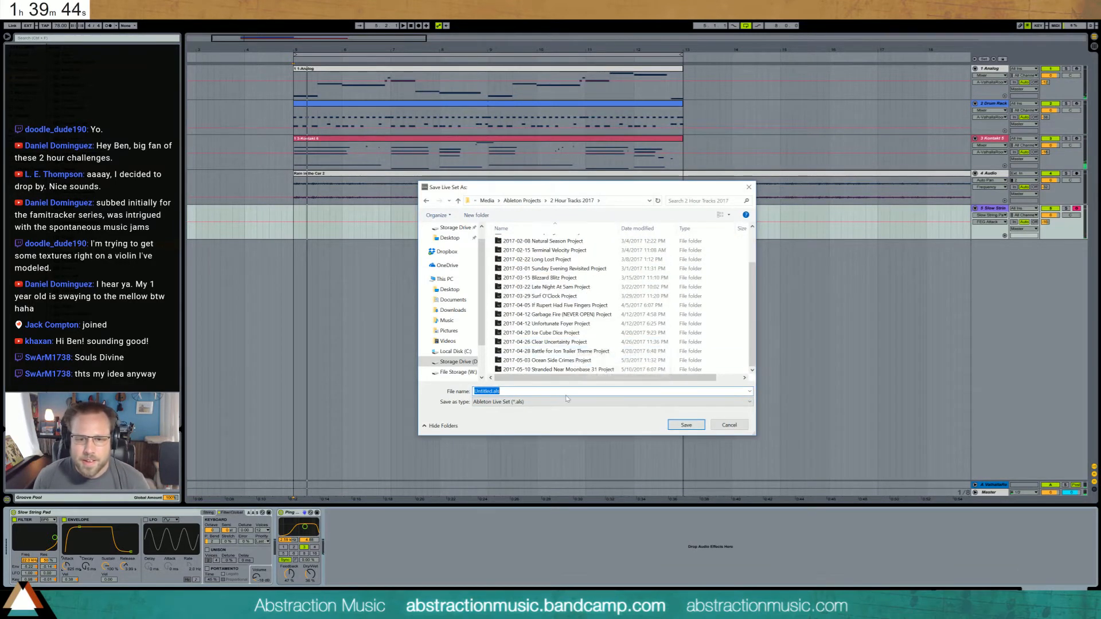
type("2017-0")
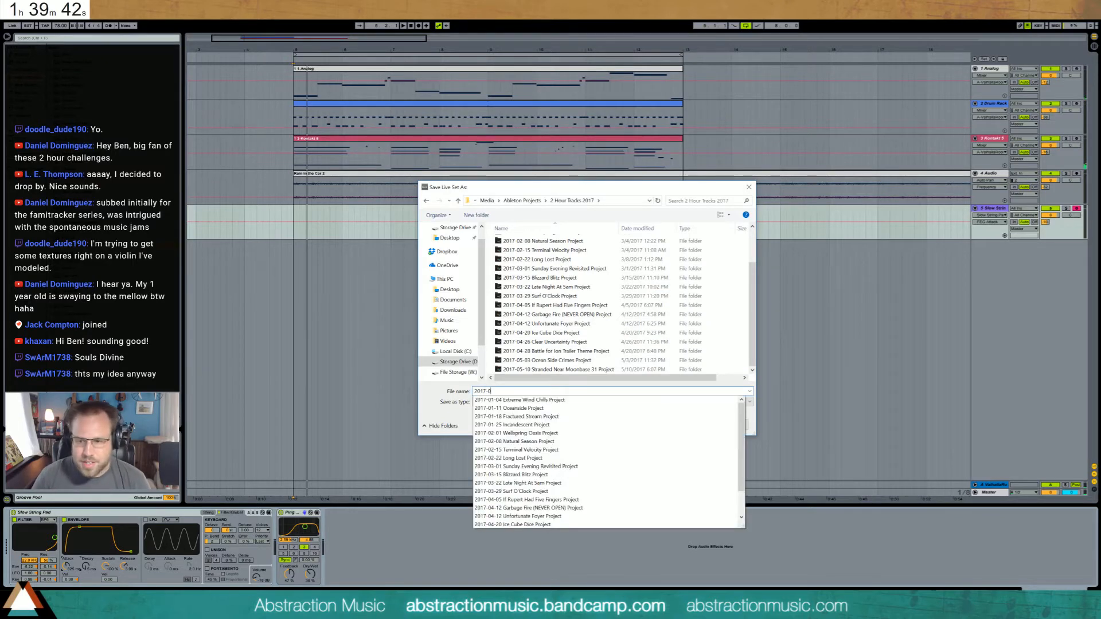
type("5-17 ")
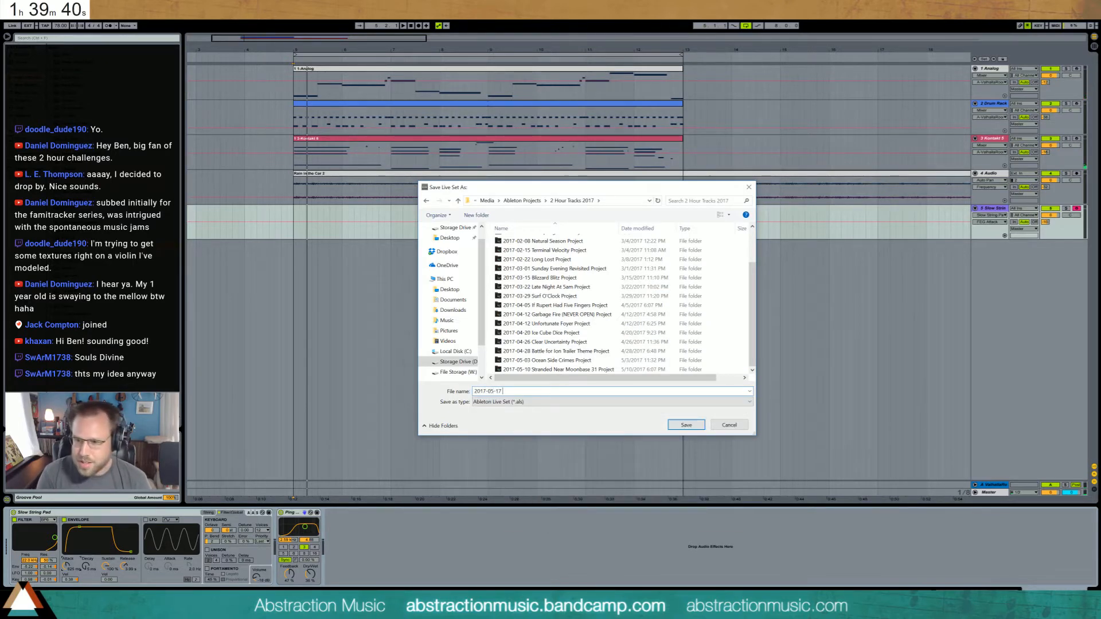
type("Sould Di")
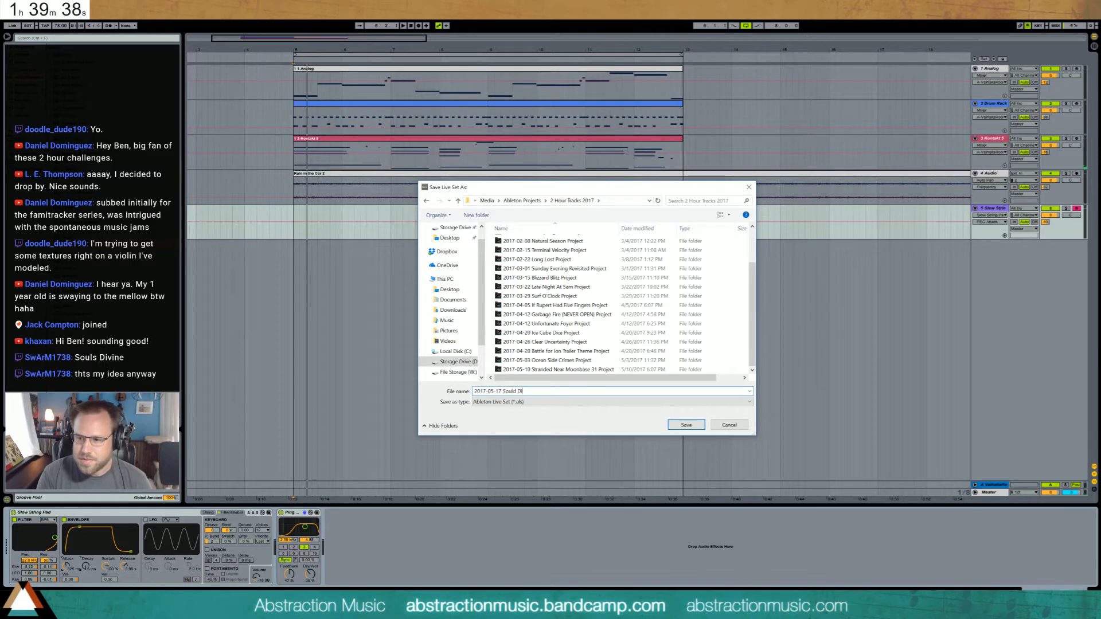
type("vine")
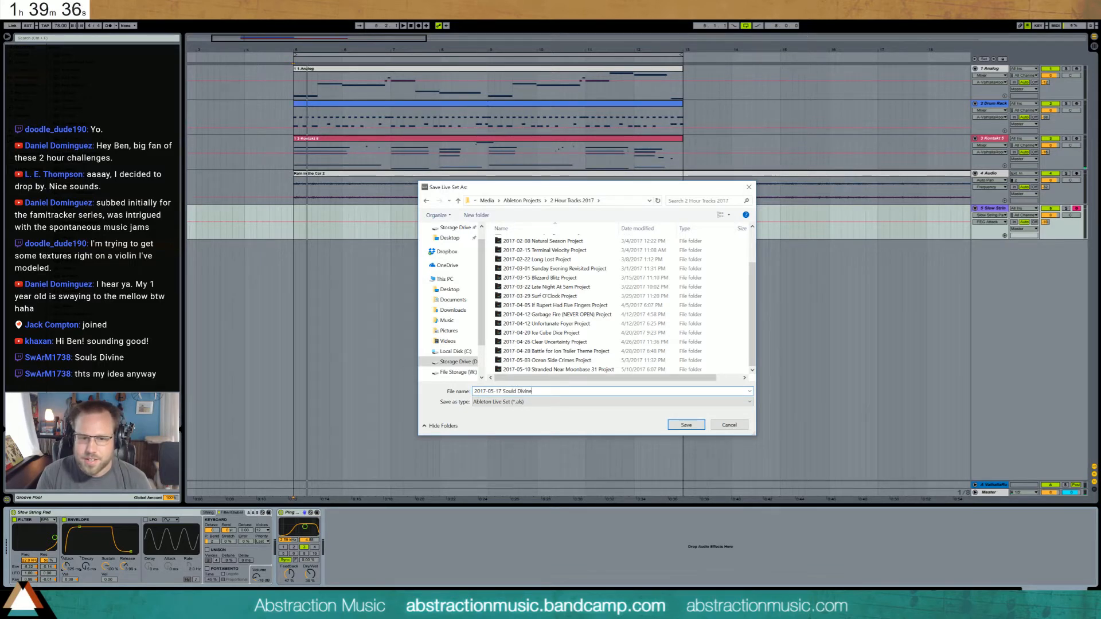
left_click(516, 391)
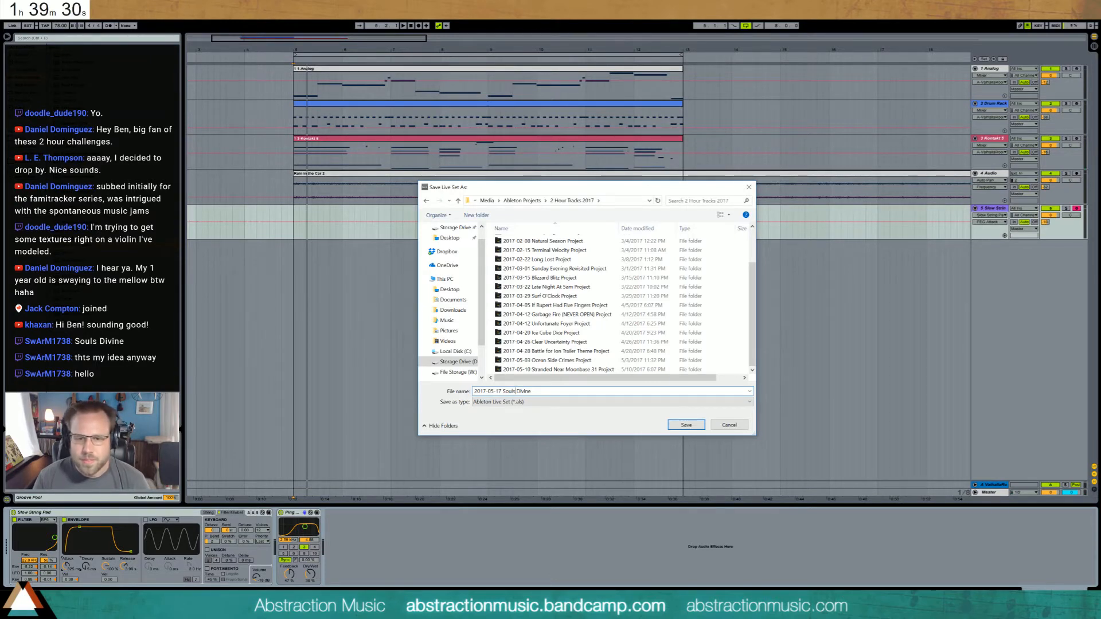
key("Return")
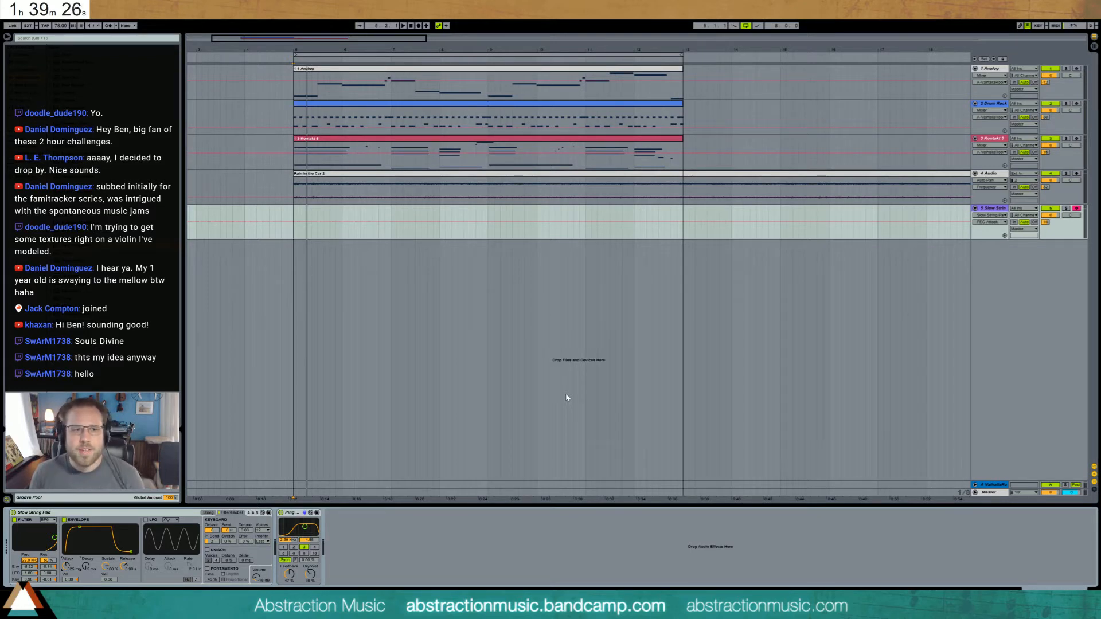
- Add a new Kontakt 5 track and load the Iron Pack 04 Boychoir instrument from the Soundiron choir library folder
left_click(293, 238)
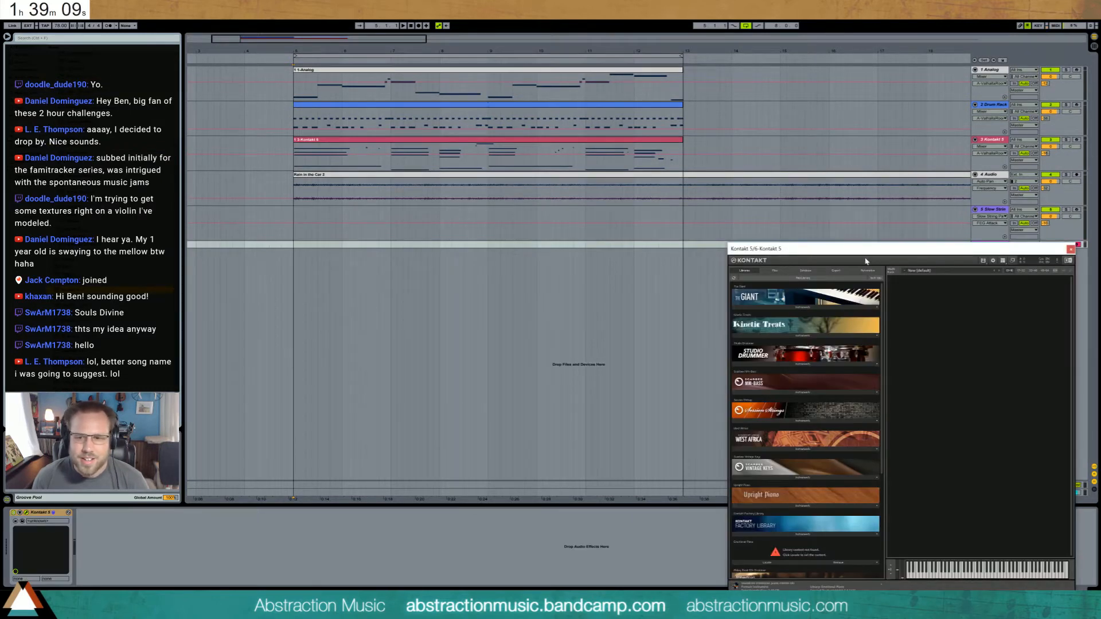
left_click_drag(849, 247, 724, 172)
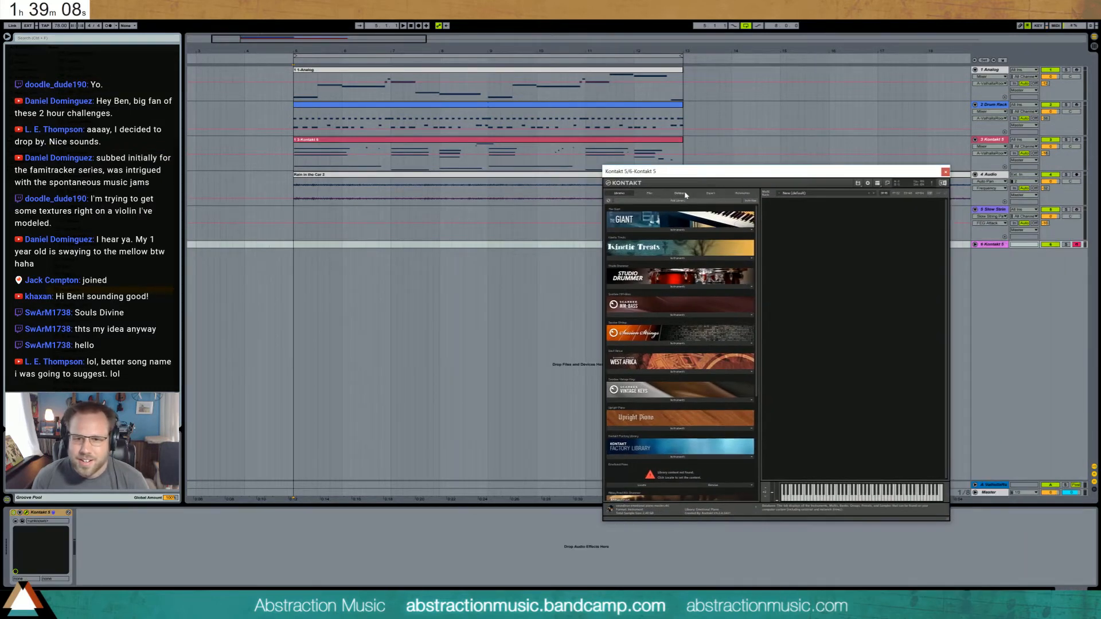
left_click(680, 194)
left_click(649, 194)
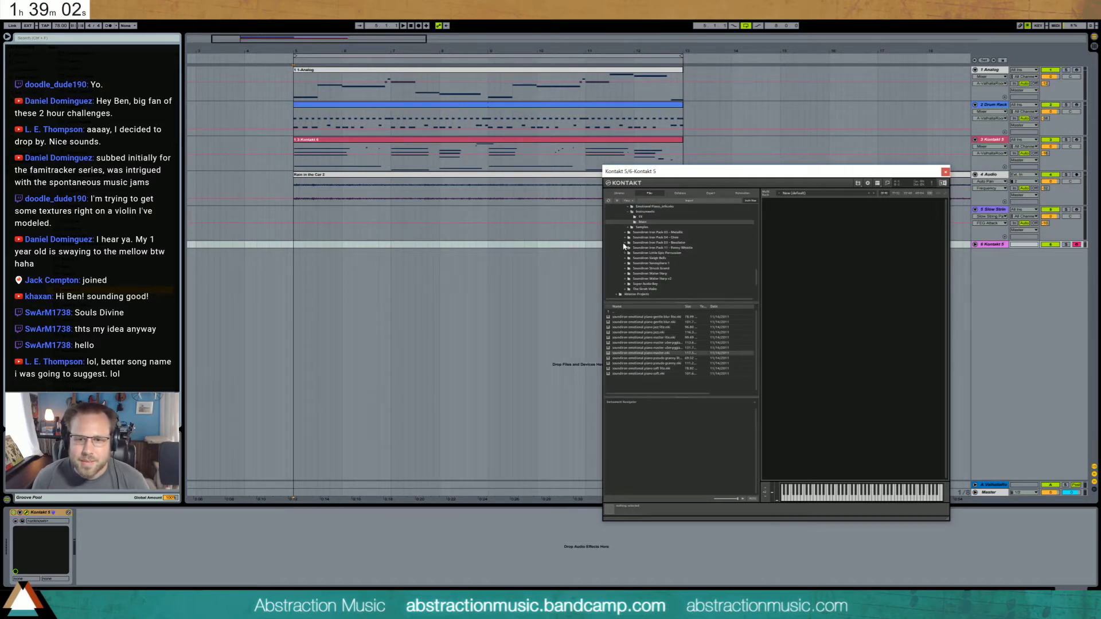
left_click(625, 238)
left_click(628, 250)
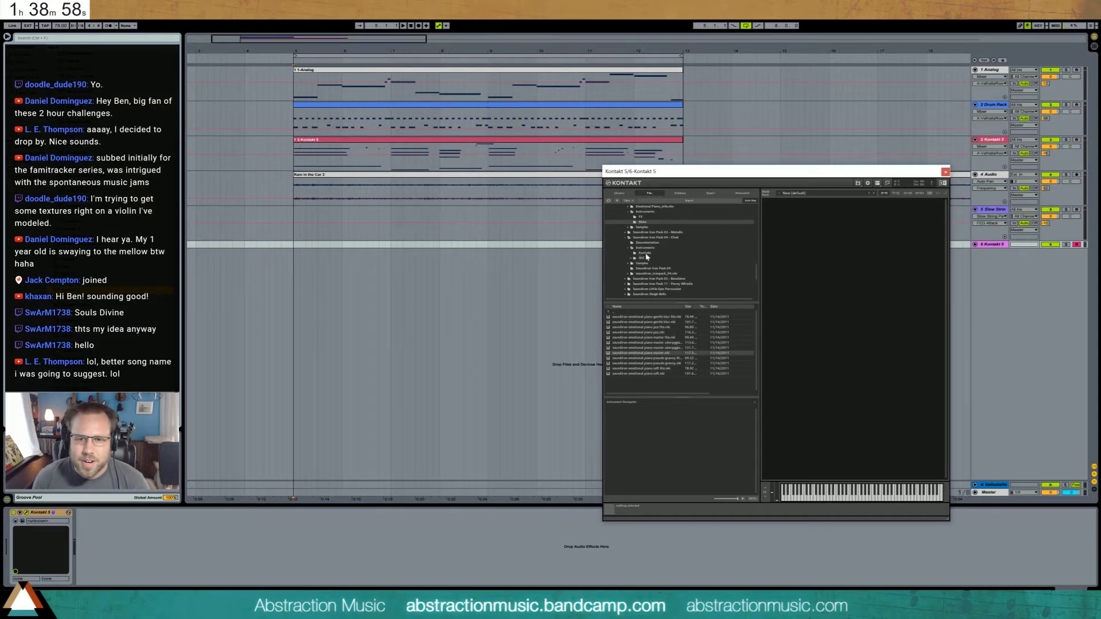
left_click(645, 254)
double_click(659, 327)
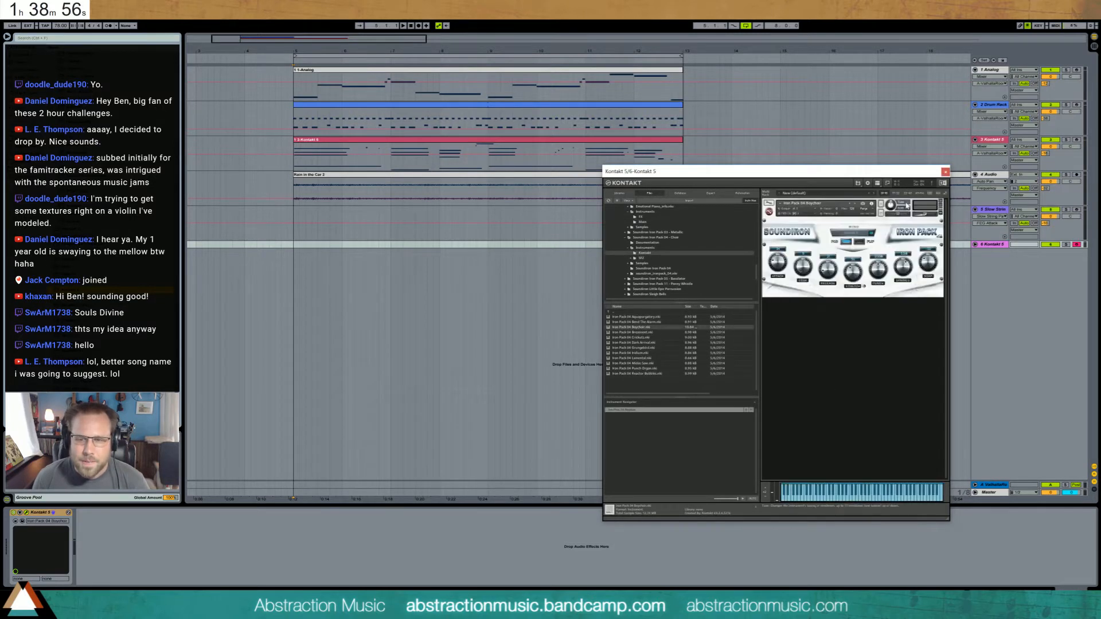
- Unfold the new Kontakt choir track, raise its ValhallaRoom send and close the plug-in window
left_click(975, 245)
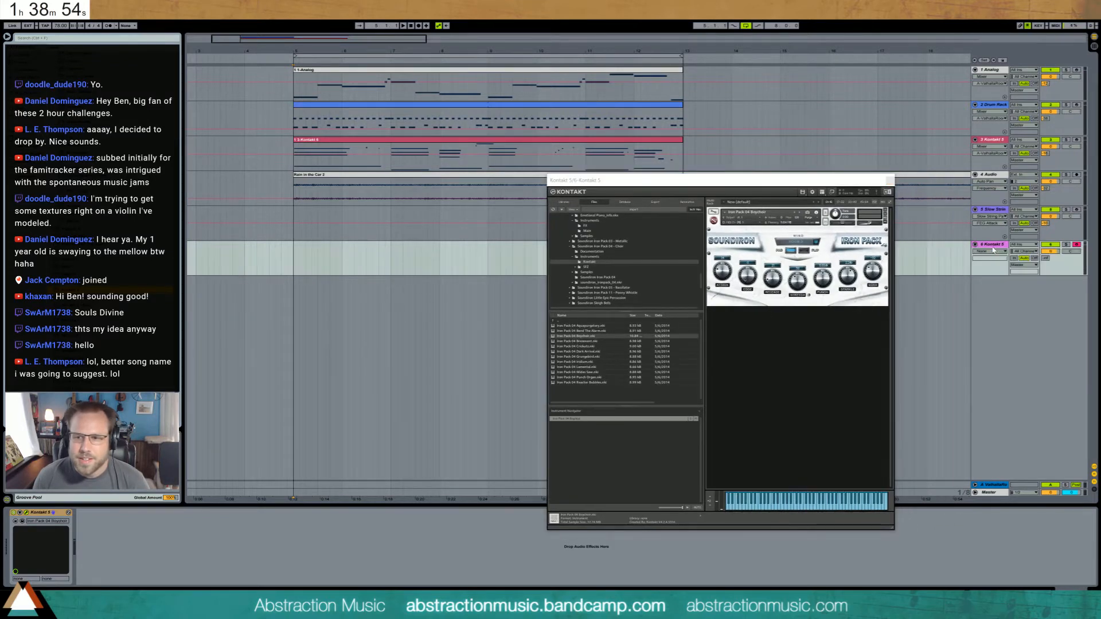
left_click_drag(1046, 258, 1046, 230)
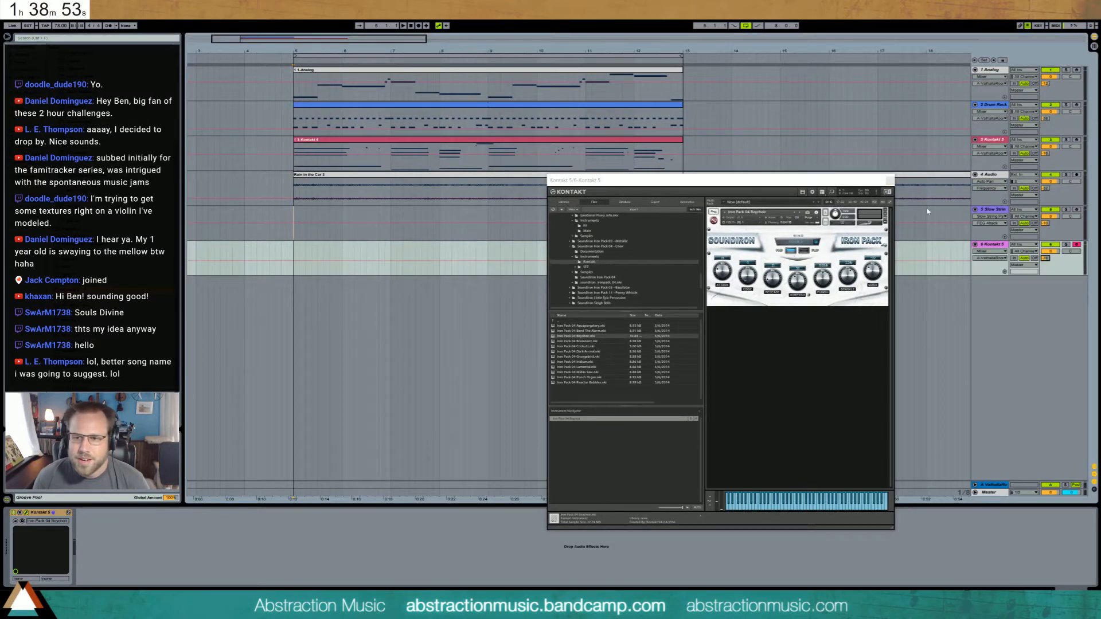
left_click(887, 181)
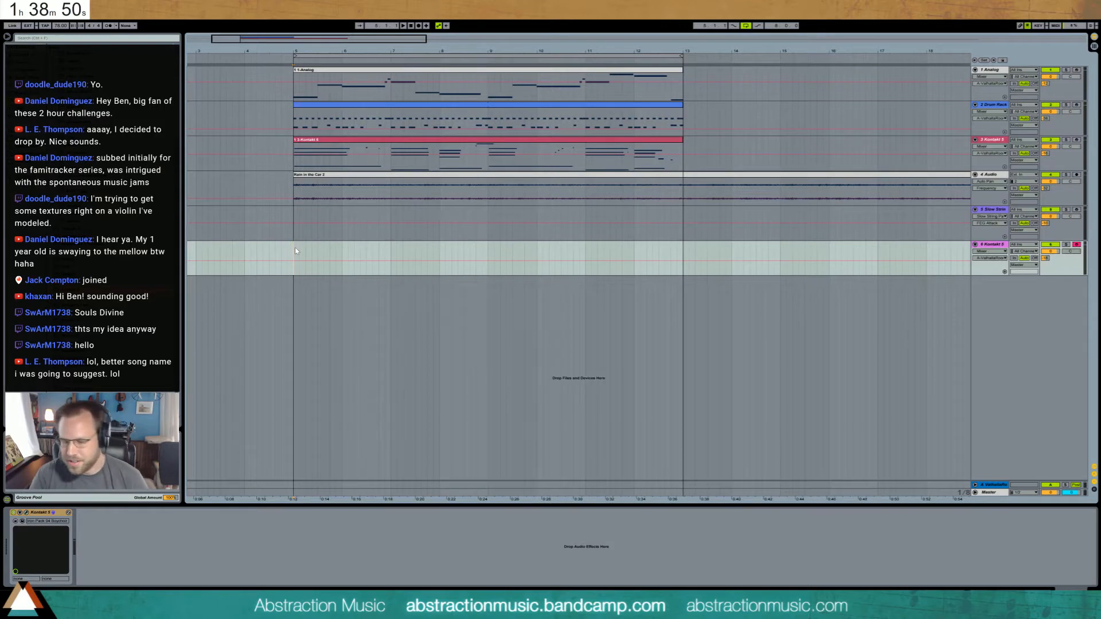
- Record a three-chord choir part from bar 5 to bar 9 on the new Kontakt track
key("F9")
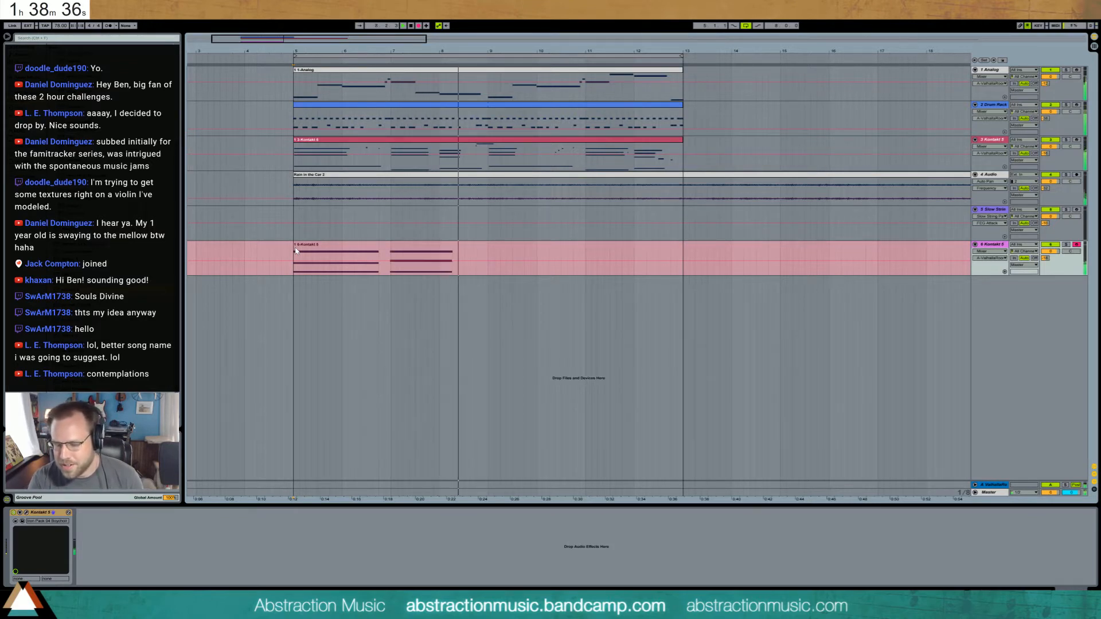
key("space")
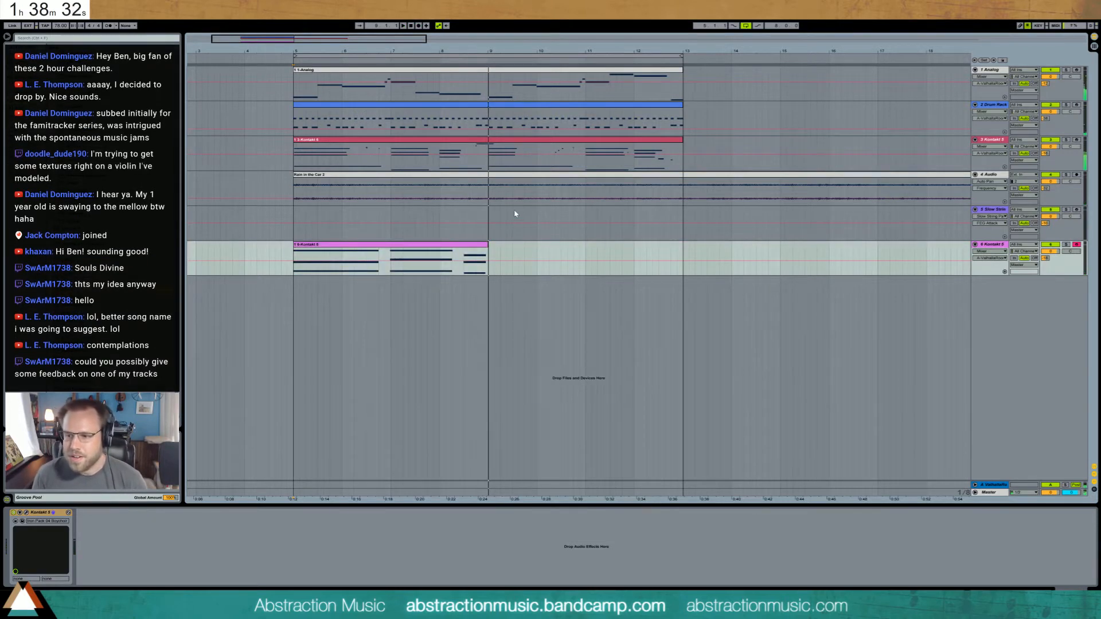
left_click(488, 244)
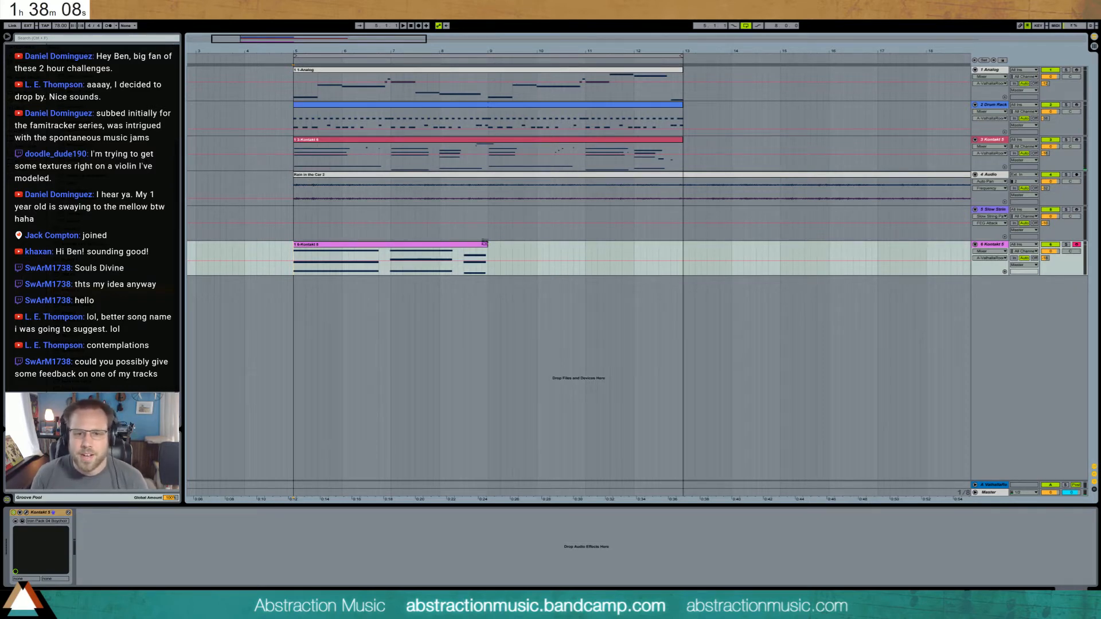
- Open the recorded choir clip's notes, select the first chord and listen through the part with the arrangement
double_click(447, 247)
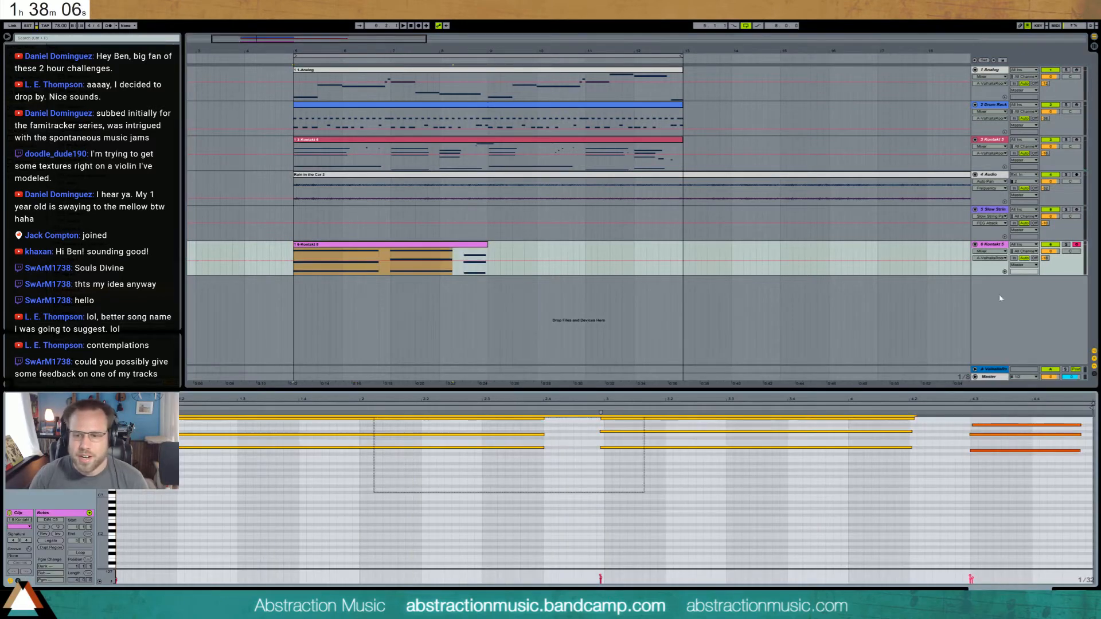
left_click_drag(882, 418, 882, 399)
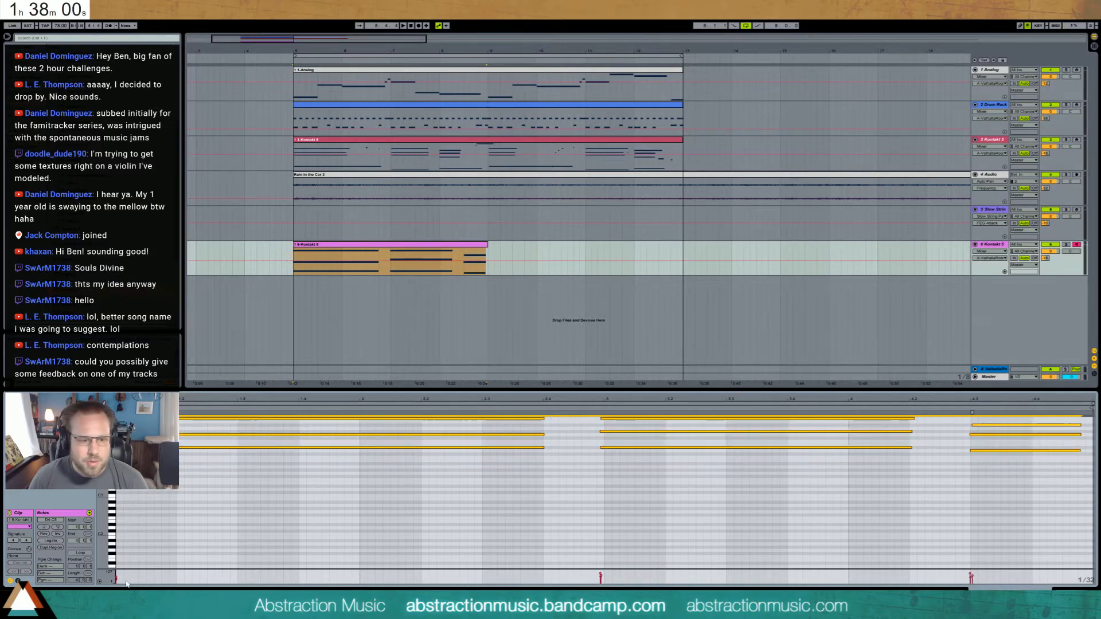
left_click_drag(126, 584, 117, 578)
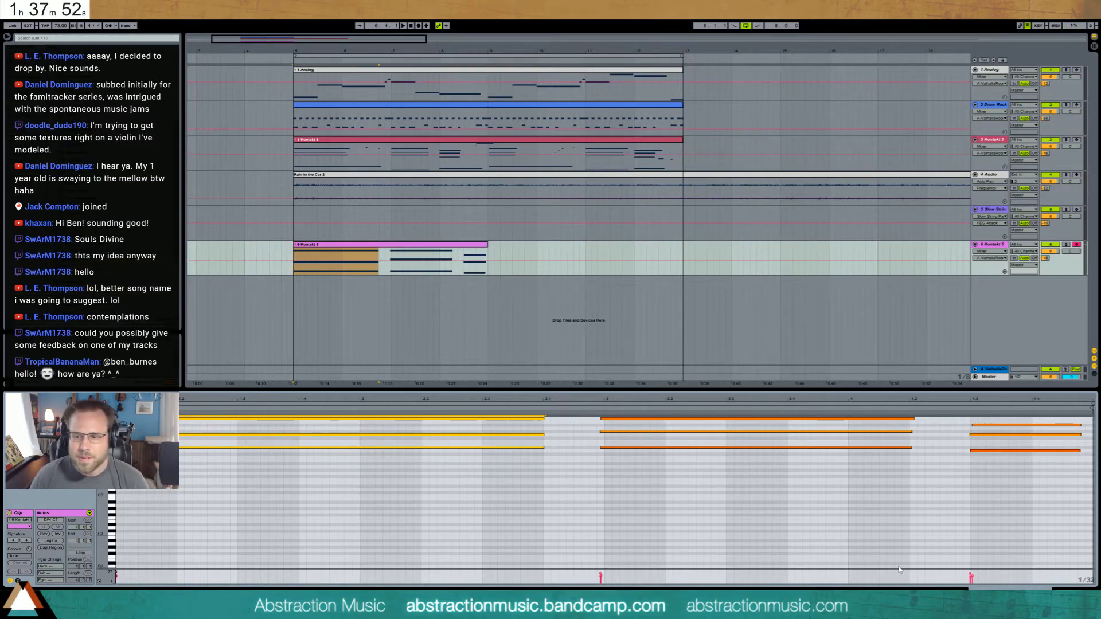
key("space")
key("shift+Tab")
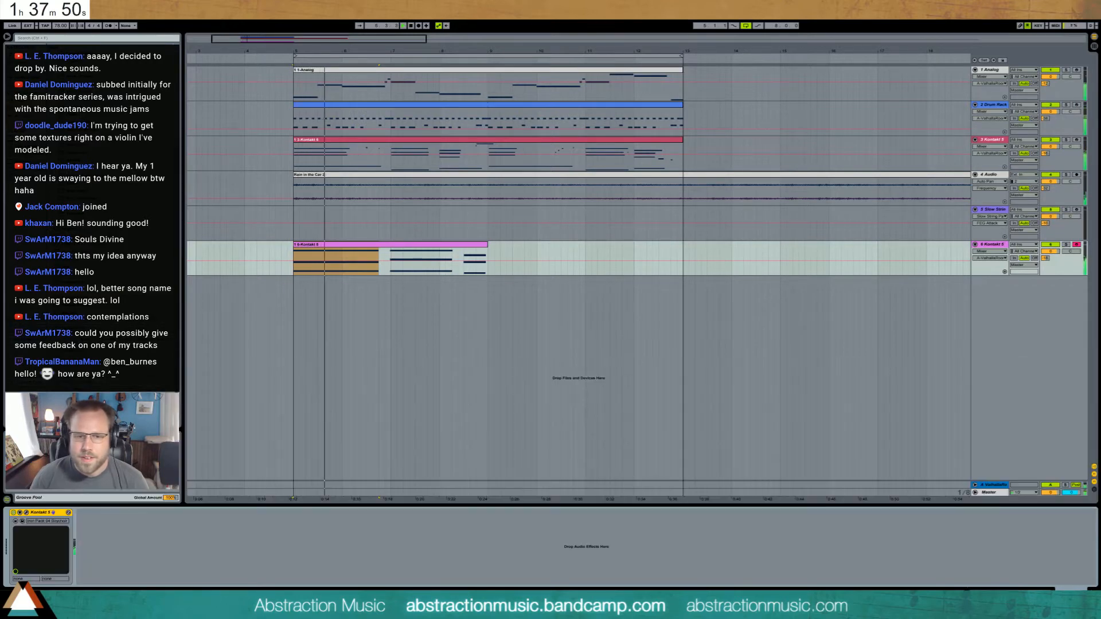
left_click(454, 245)
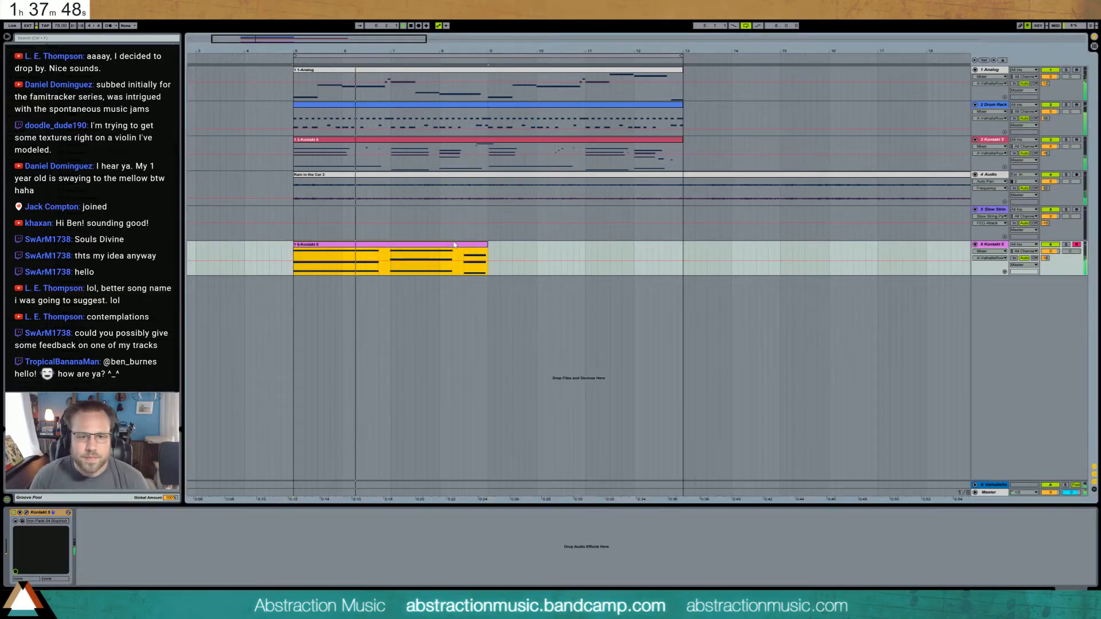
double_click(454, 245)
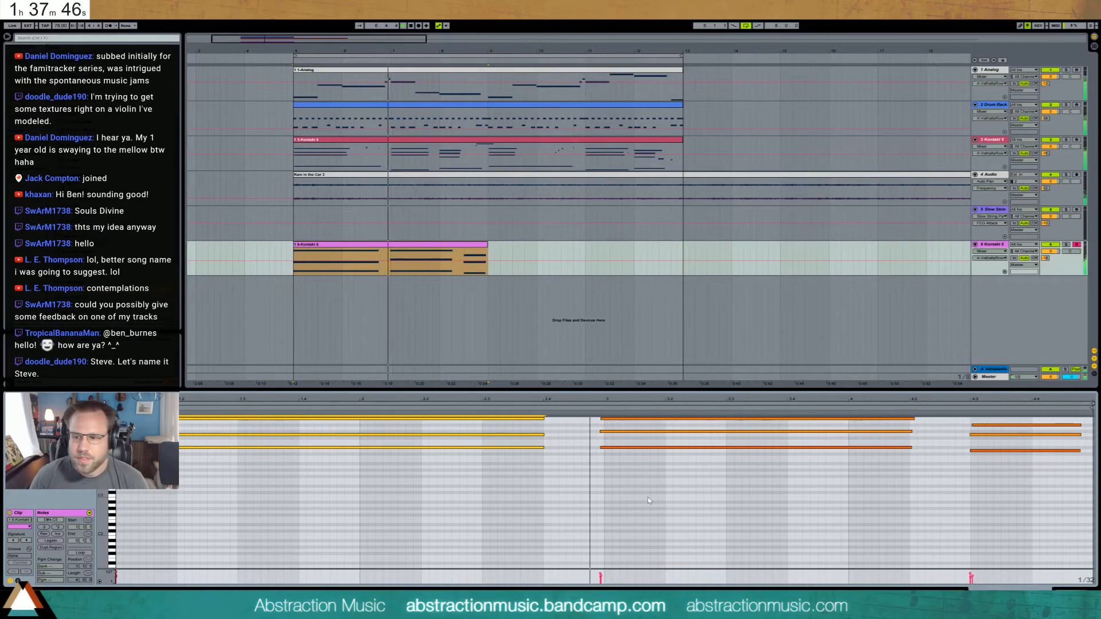
left_click(782, 490)
scroll(783, 491, "up", 1)
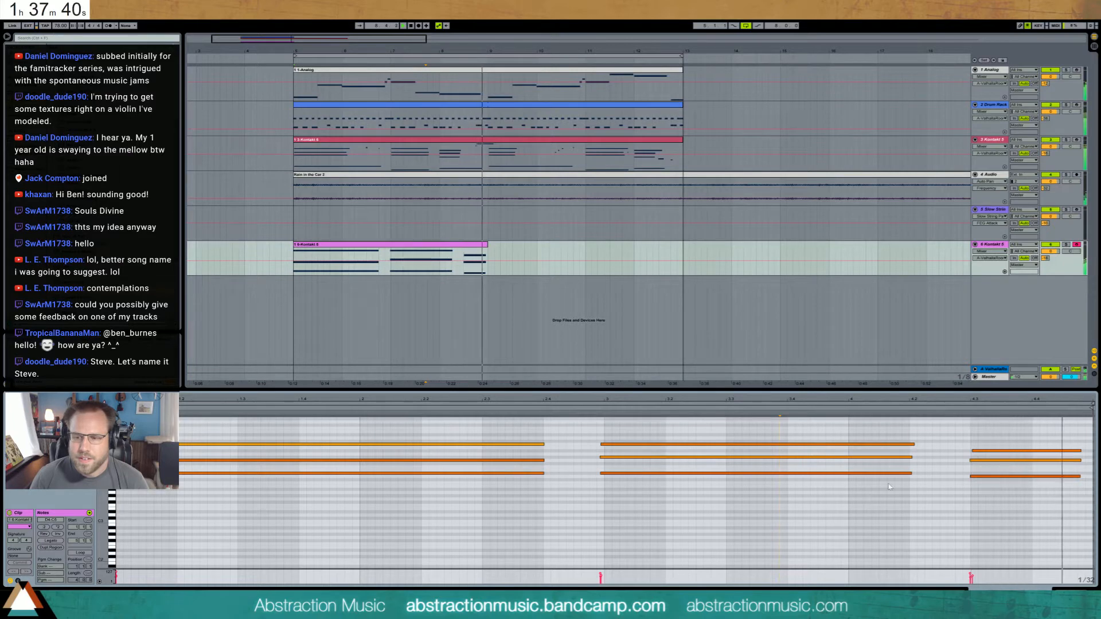
key("space")
- Shorten the second chord's three notes in the choir clip so they end just past beat 3.4
left_click_drag(852, 423, 866, 491)
key("shift+Left")
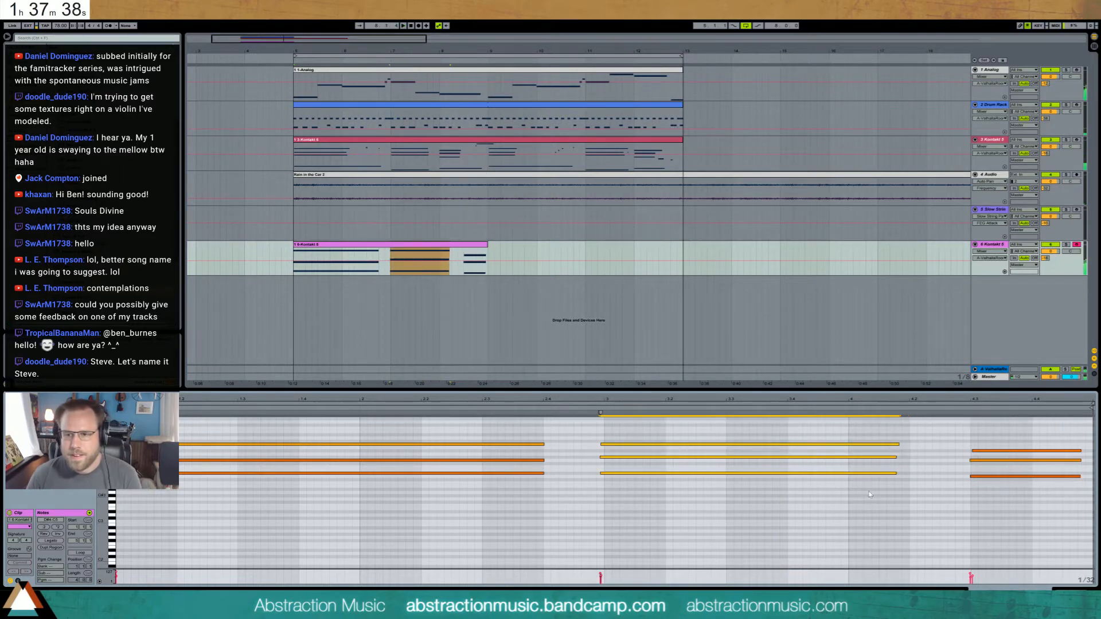
key("shift+Left")
key("shift+Left")
key("shift+Left")
key("shift+Left")
- Move the third chord's notes back to the start of bar 4 and lengthen them to about the middle of beat 4.4
left_click_drag(967, 443, 995, 495)
key("Left")
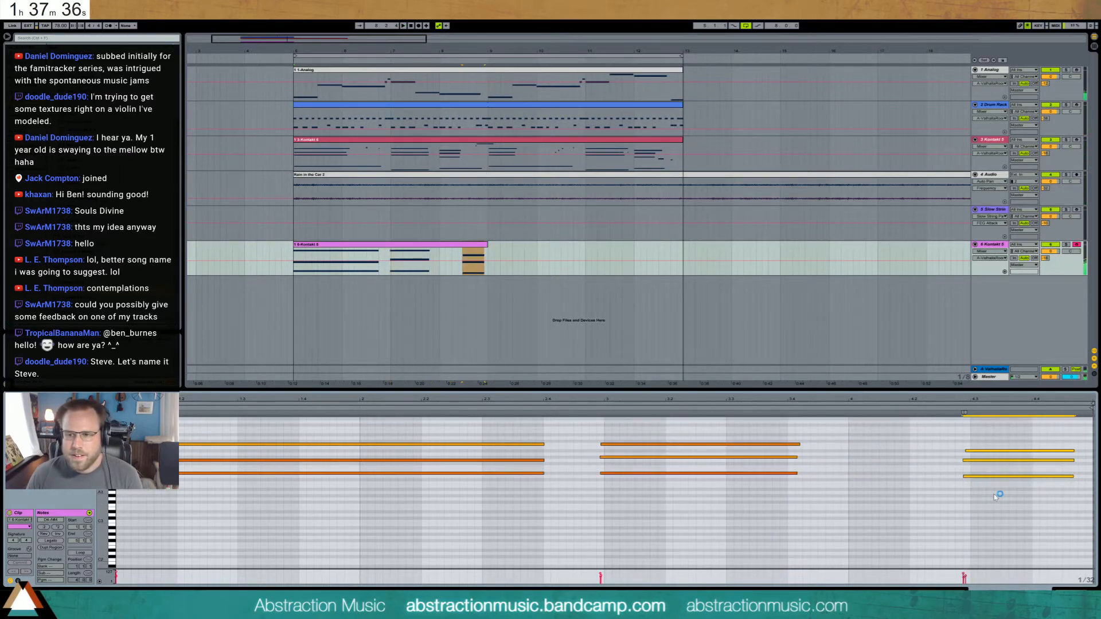
key("Left")
key("Left")
key("Left")
key("Left")
key("Left")
key("Left")
key("Left")
key("Left")
key("Left")
key("Left")
key("Left")
key("Left")
key("Left")
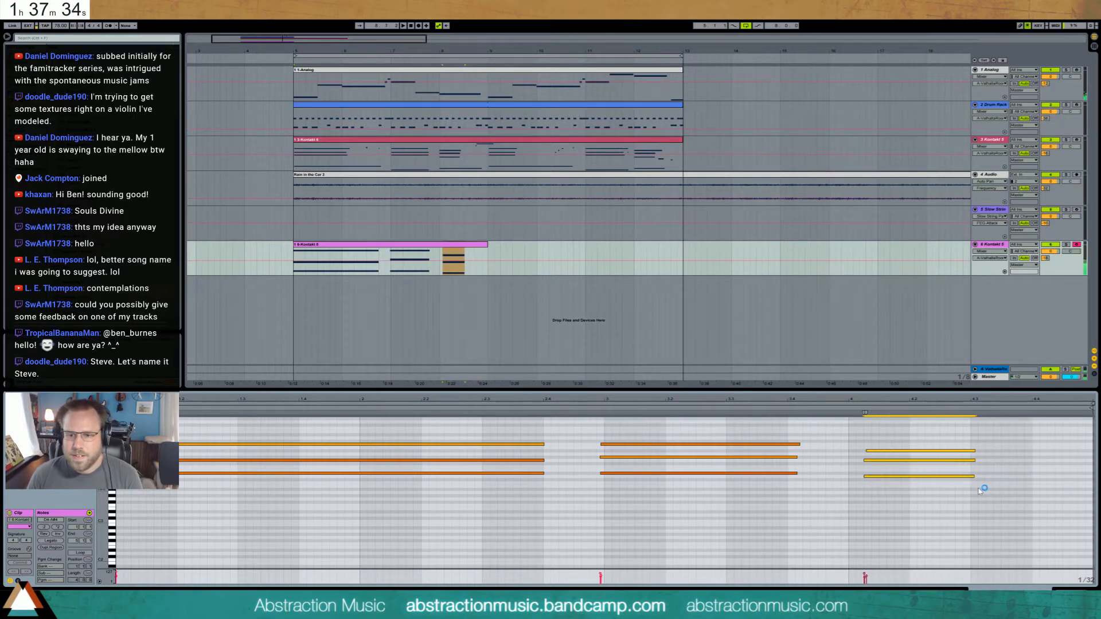
key("Left")
key("Left")
left_click_drag(959, 450, 1064, 455)
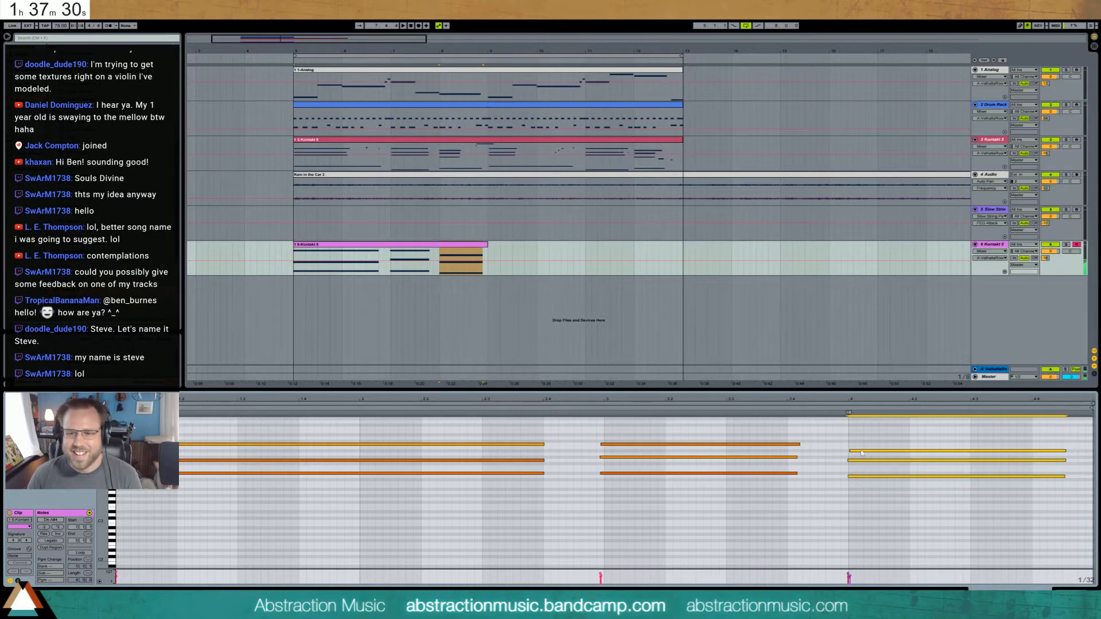
- Quantize the second chord's notes to the start of bar 3 in the choir clip
left_click(809, 448)
left_click_drag(630, 475, 630, 478)
key("ctrl+u")
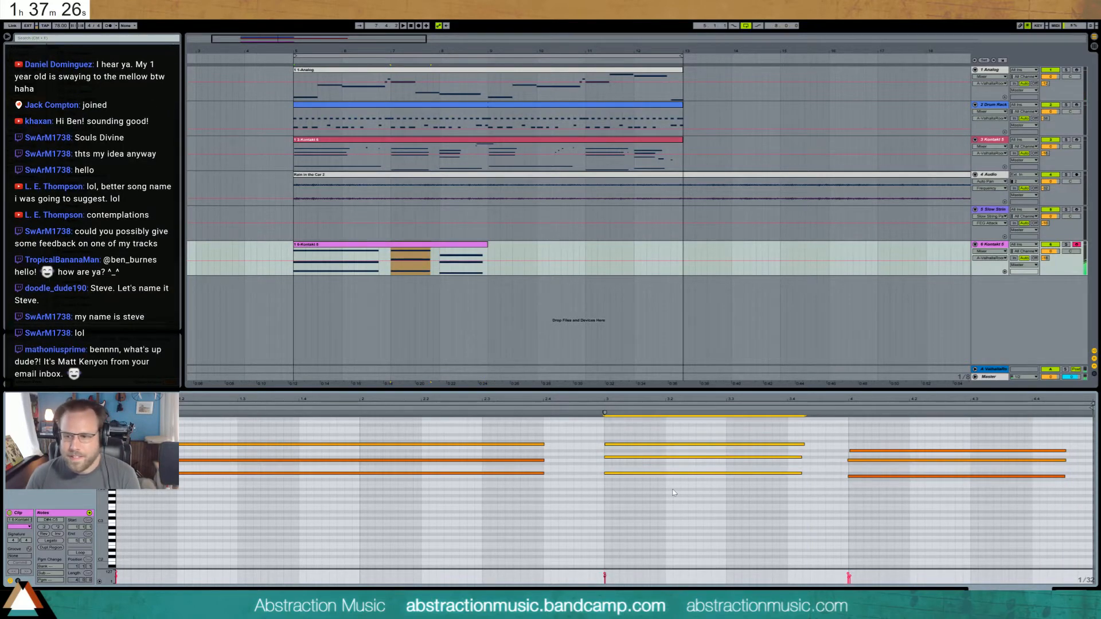
left_click(691, 518)
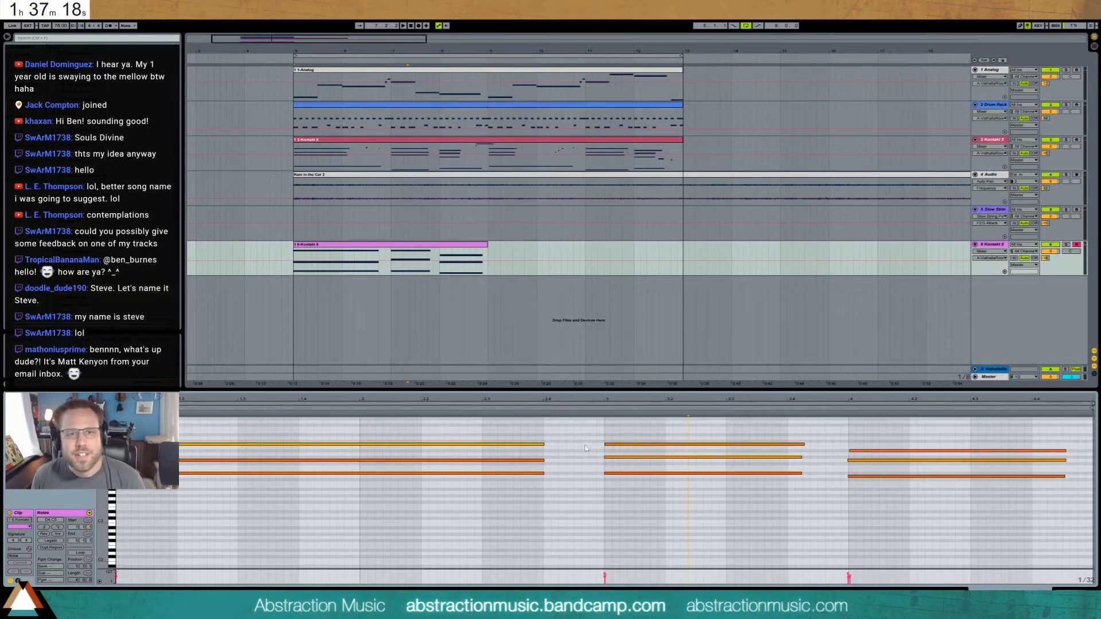
- Transpose the middle and top notes of the second choir chord down one octave
left_click(612, 457)
key("shift+Down")
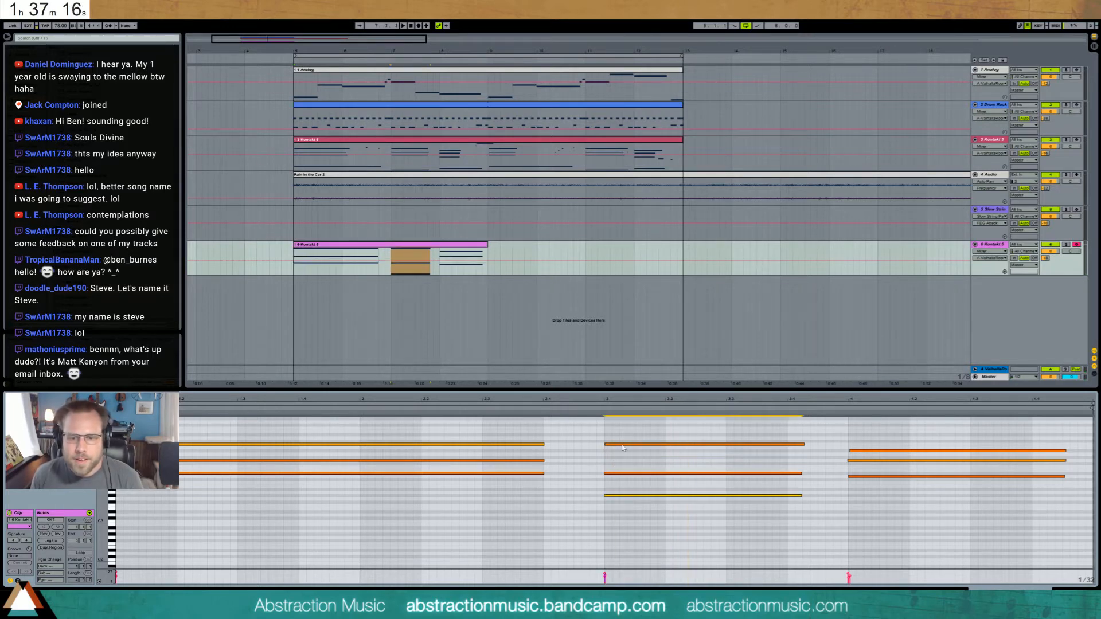
left_click(625, 444)
key("shift+Down")
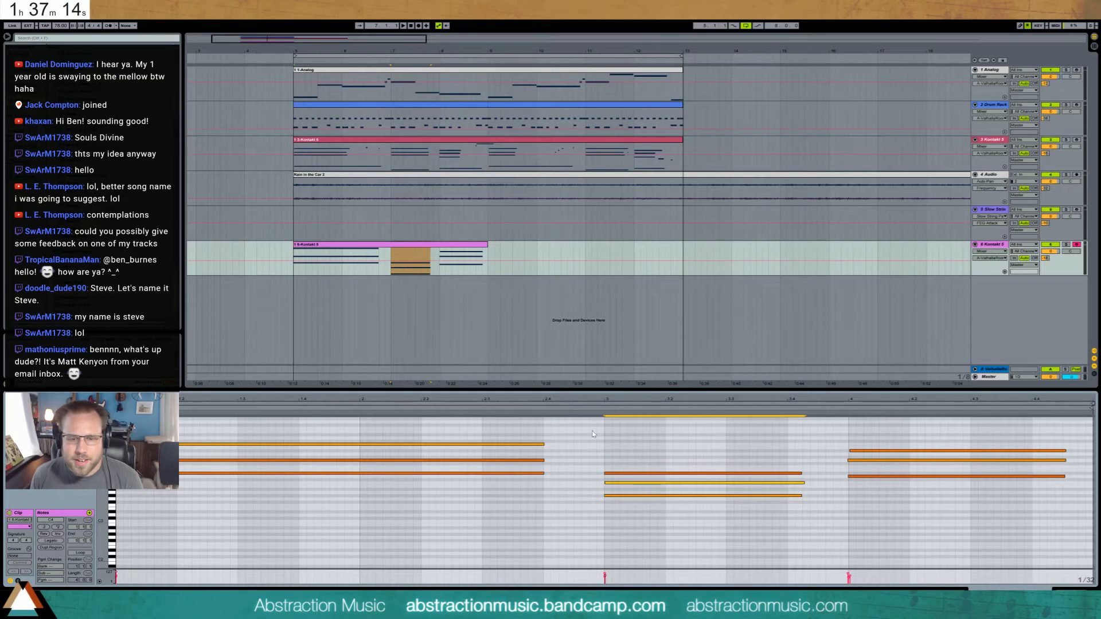
- Transpose the third choir chord's top note down one octave and the second chord's lowest note up one octave
left_click(871, 451)
key("shift+Down")
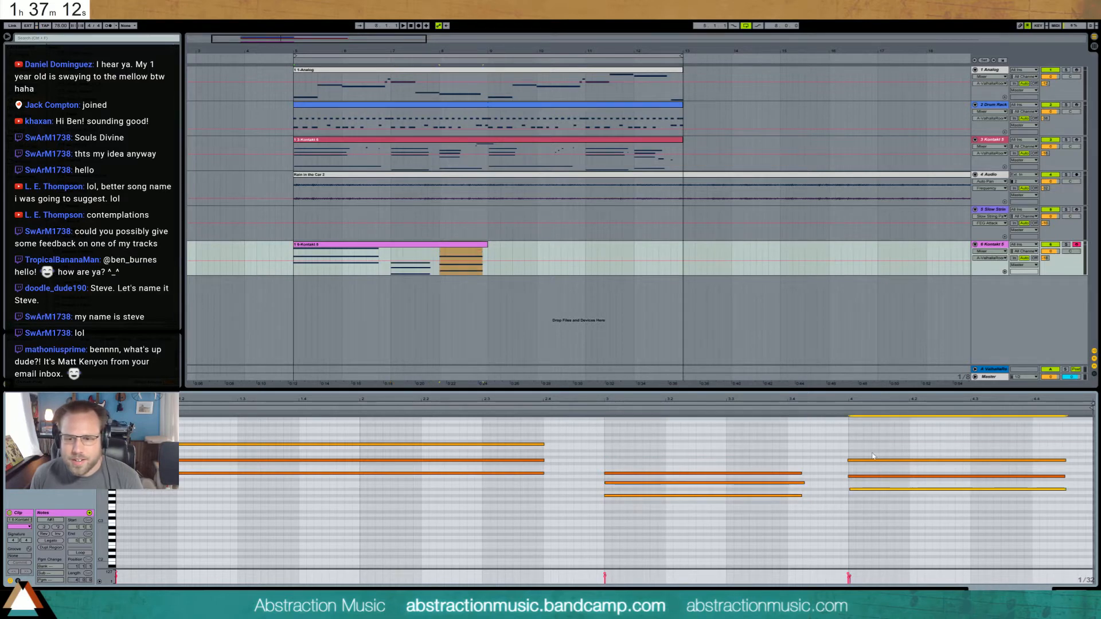
left_click(818, 450)
key("space")
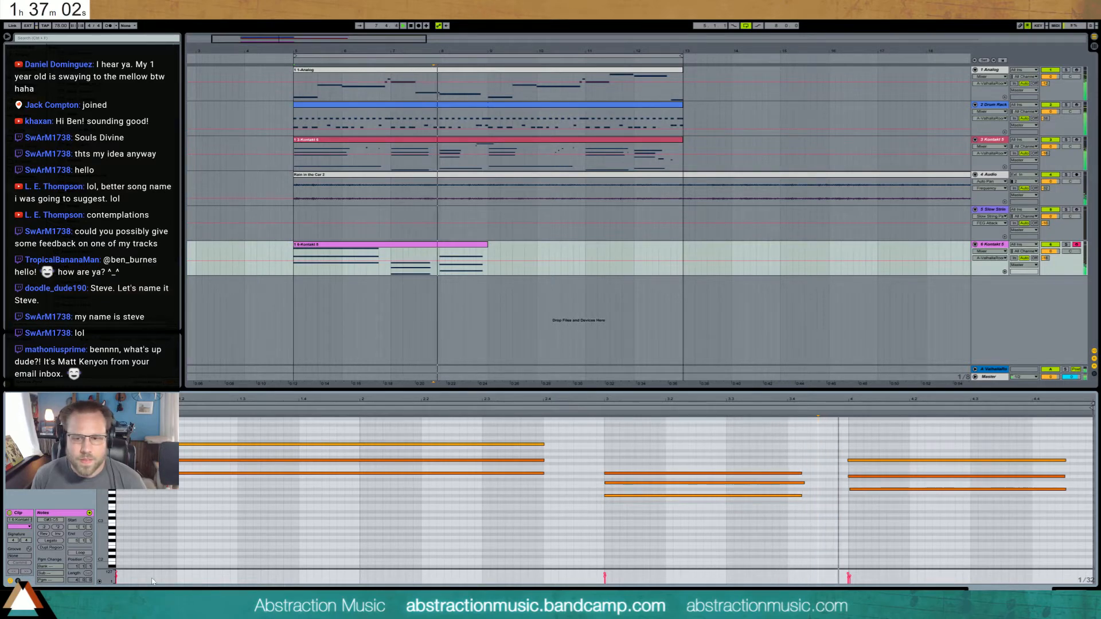
left_click(646, 496)
key("shift+Up")
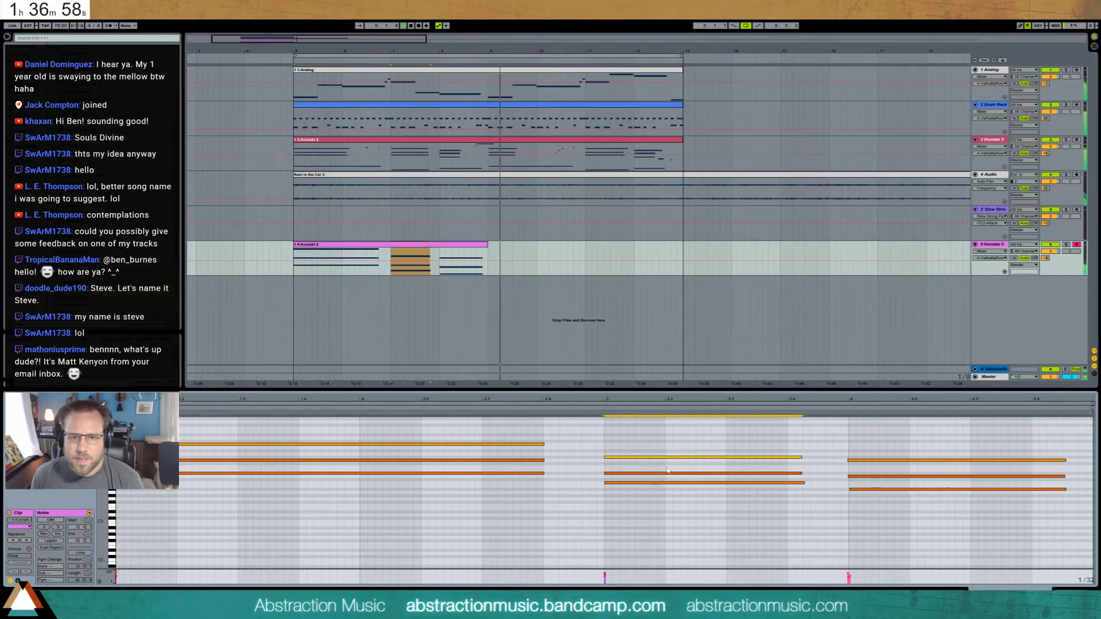
- Extend the choir clip to bar 13 and enable looping so its four-bar chord pattern repeats
left_click_drag(486, 246, 682, 245)
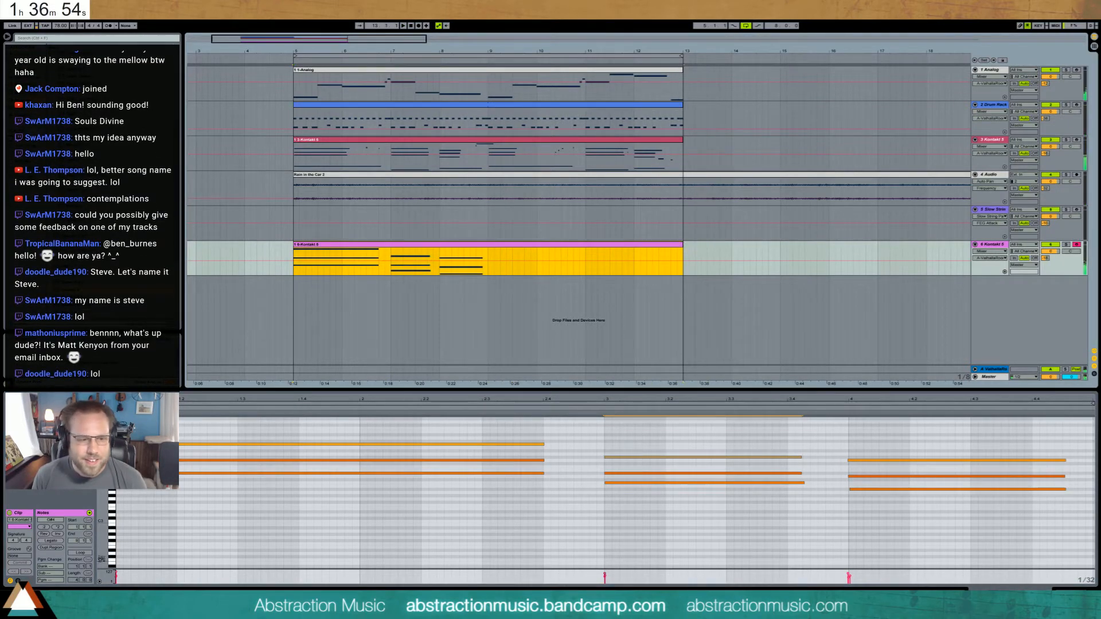
left_click(80, 553)
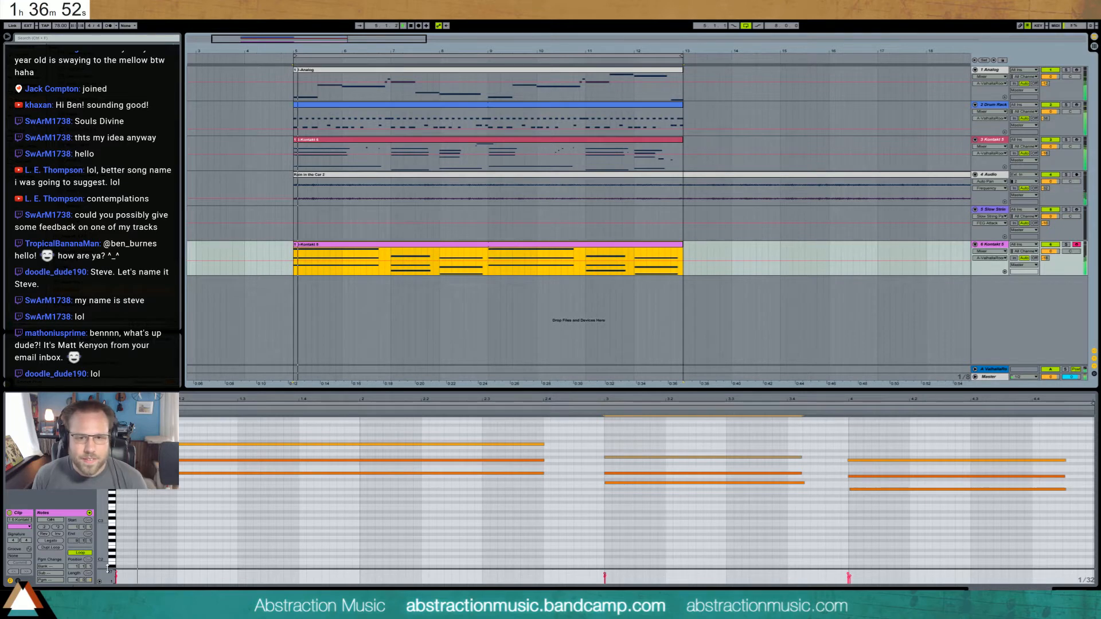
left_click(89, 581)
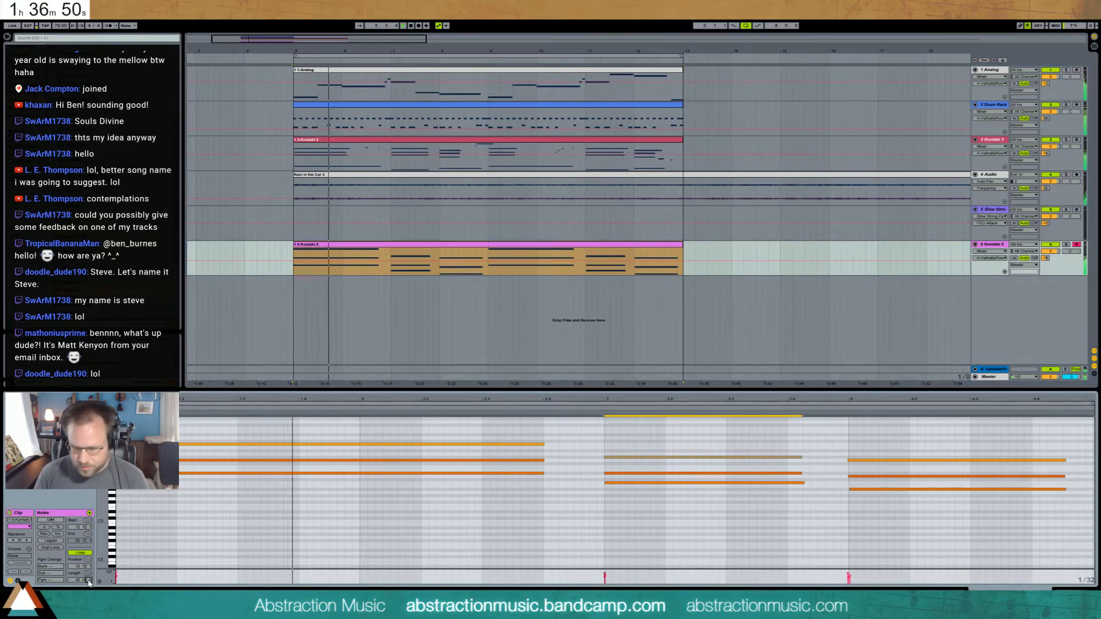
key("ctrl+a")
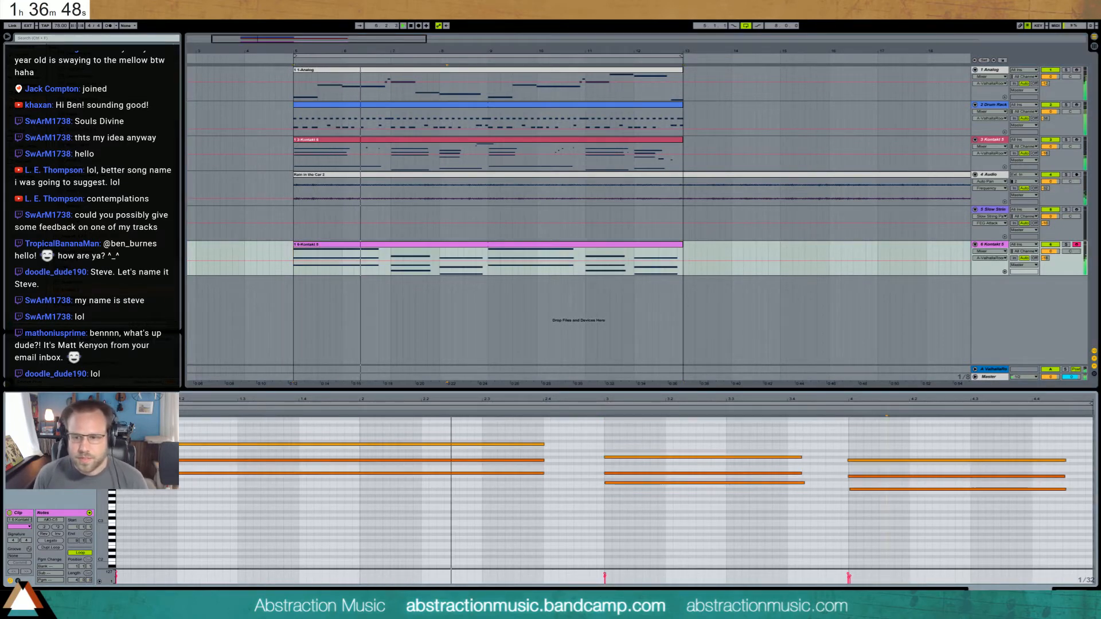
key("shift+Tab")
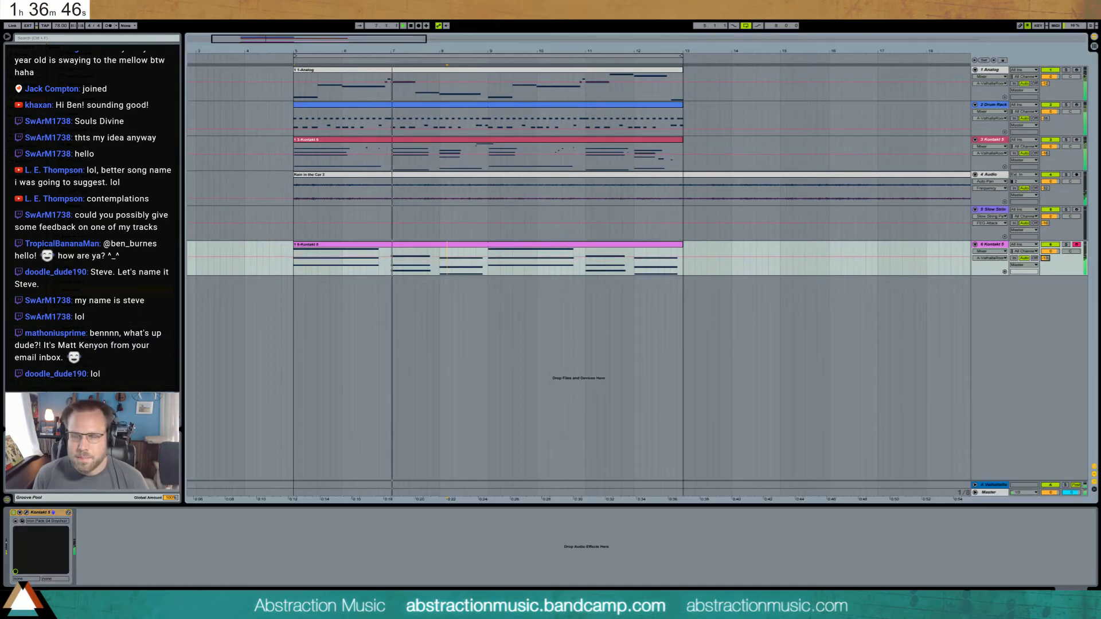
- Reorder the tracks so the choir track and the Slow String Pad track sit above the rain audio track
left_click(472, 245)
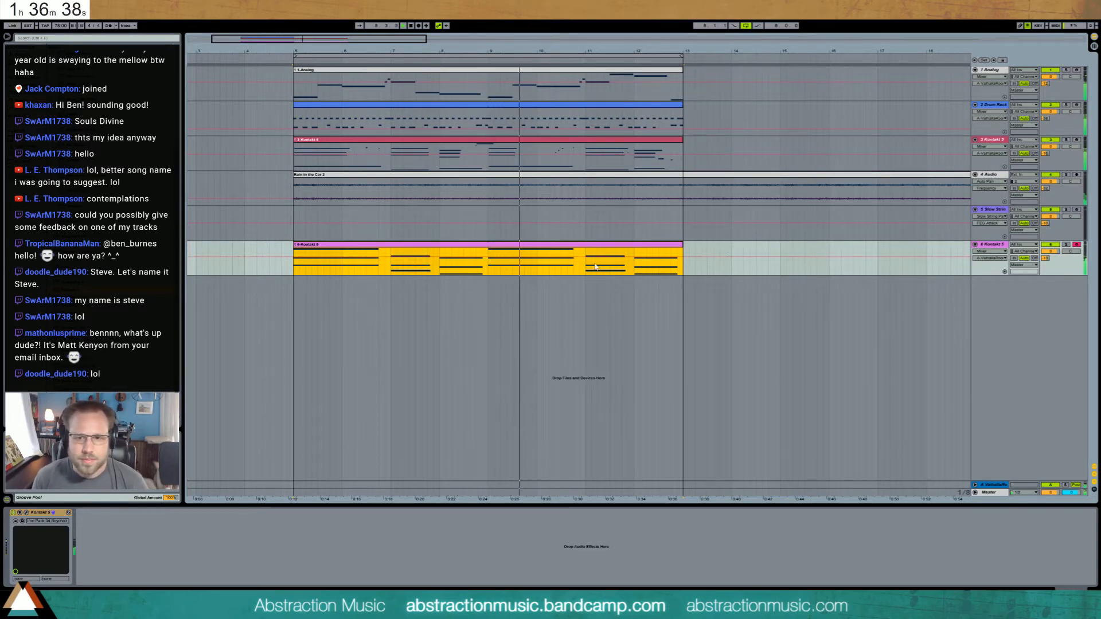
left_click_drag(992, 245, 999, 176)
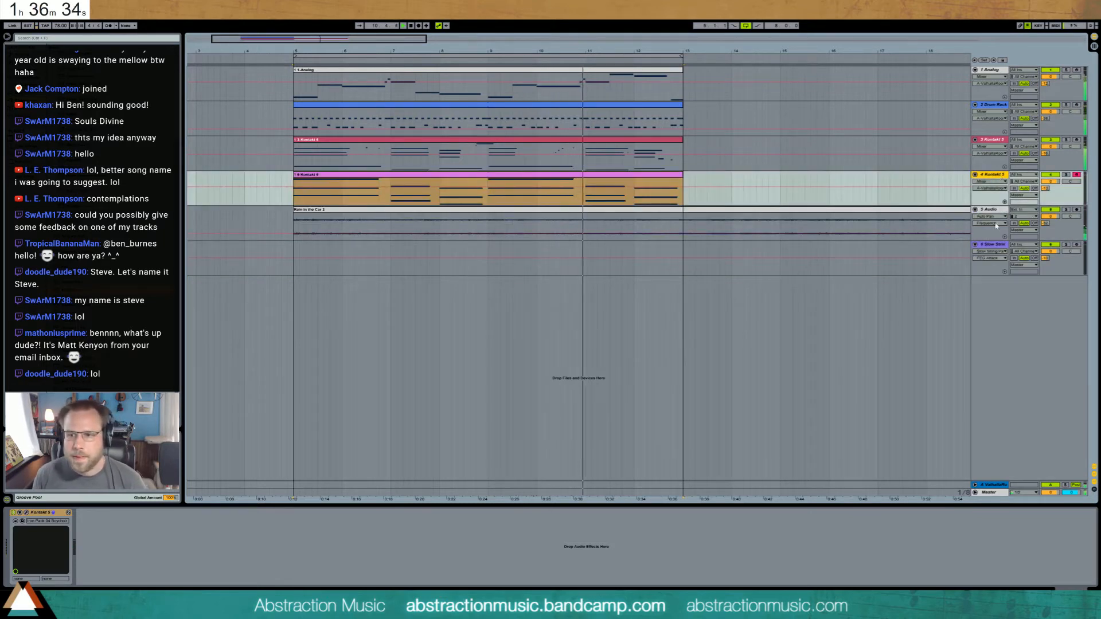
left_click(999, 247)
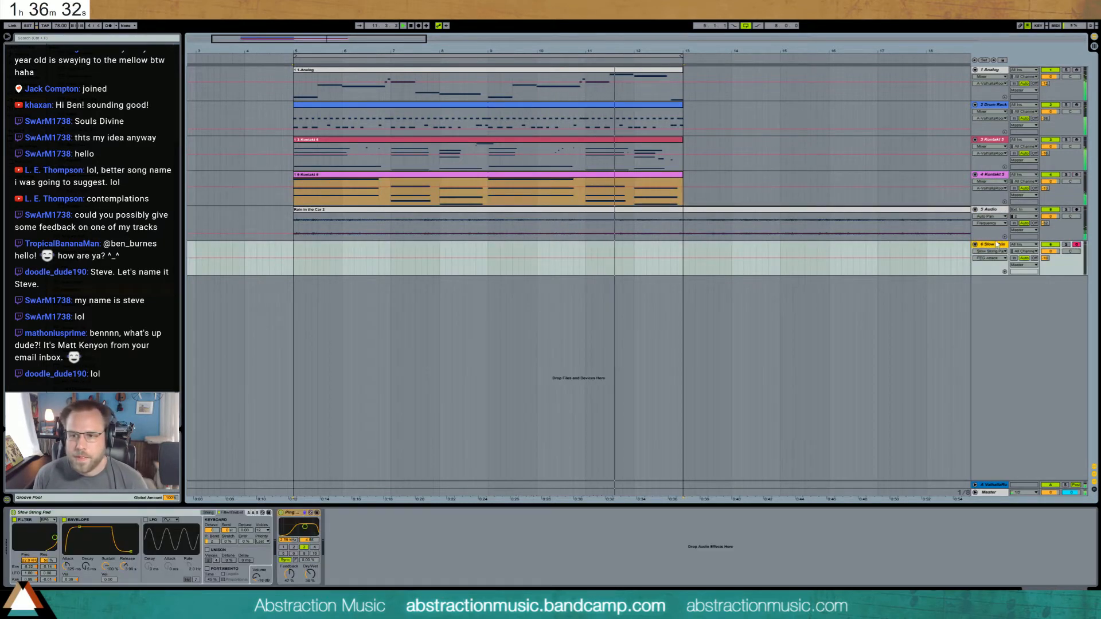
left_click_drag(995, 212, 996, 213)
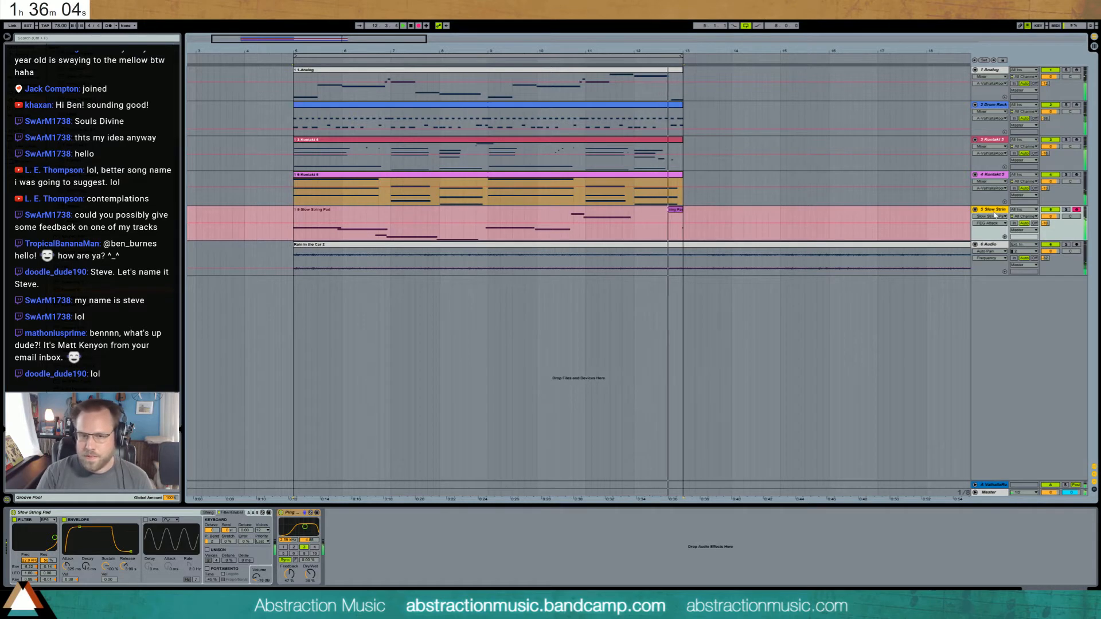
- Record a string pad line from bar 5 to bar 13 and arm the electric piano track instead
key("space")
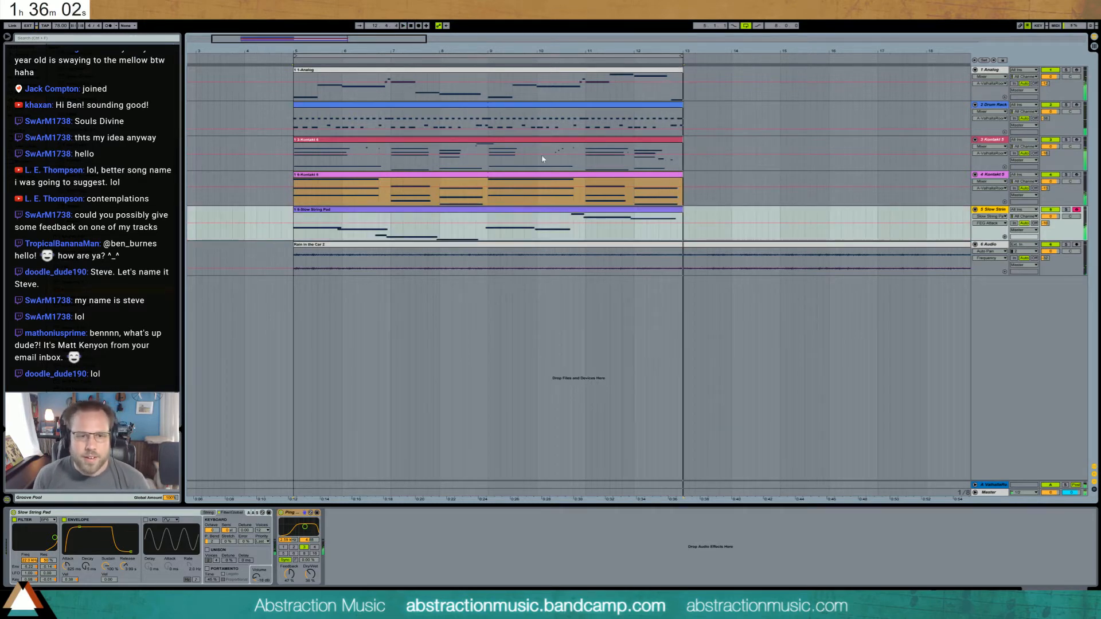
left_click(399, 215)
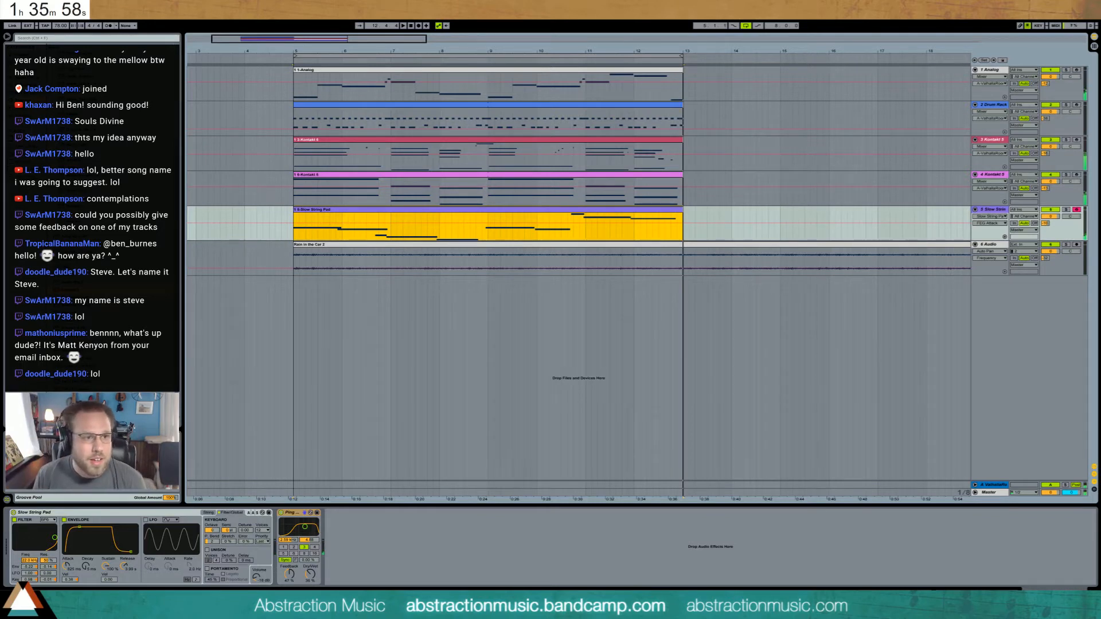
left_click(2, 241)
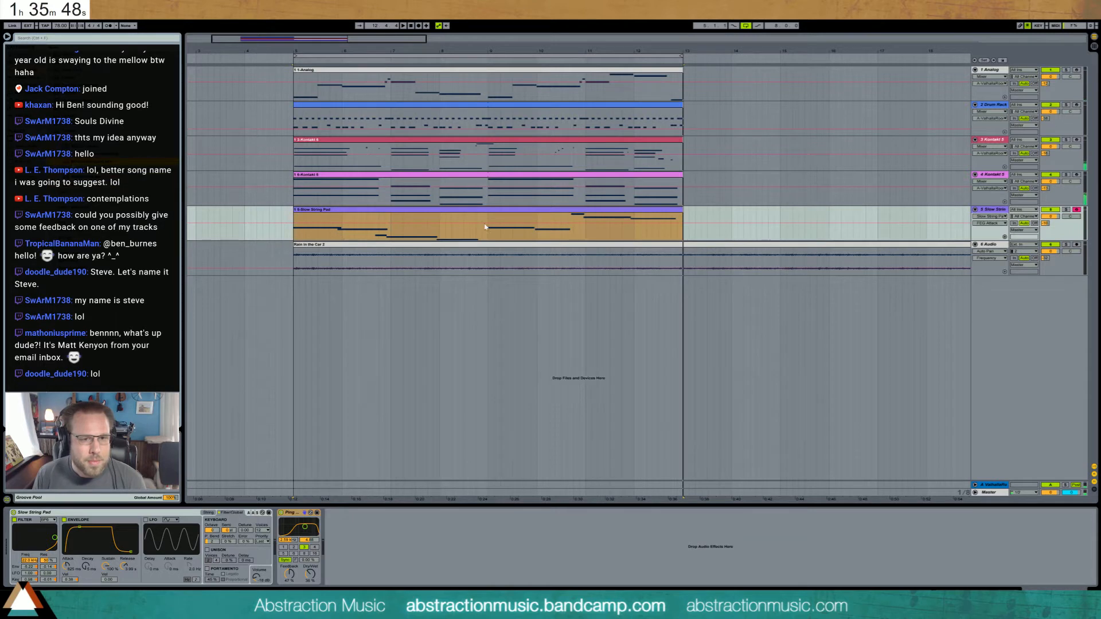
left_click(1077, 175)
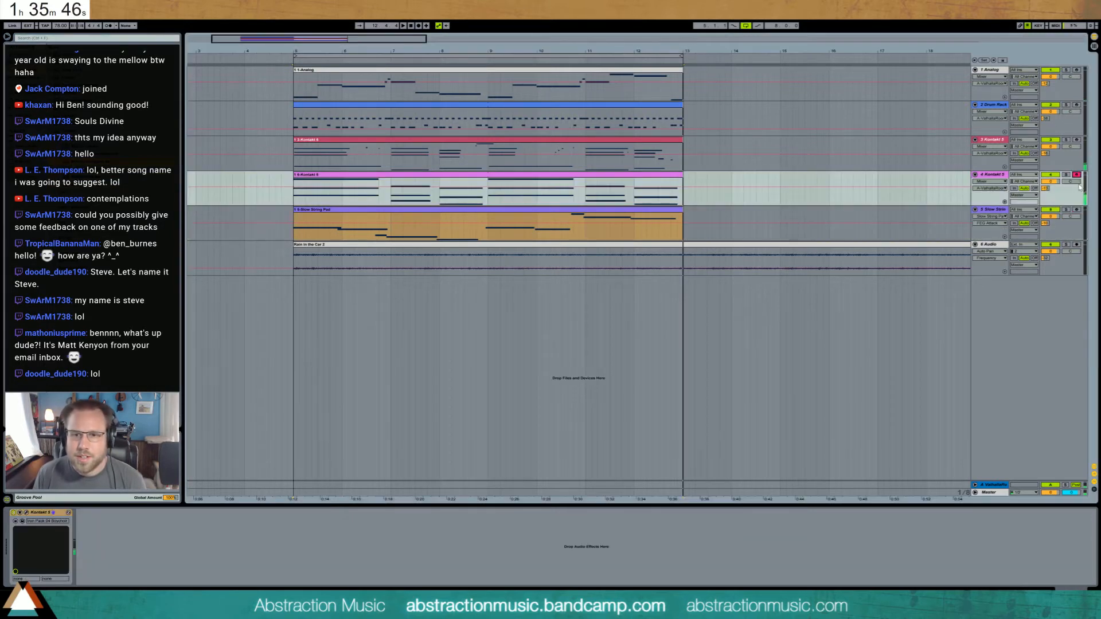
left_click(1077, 141)
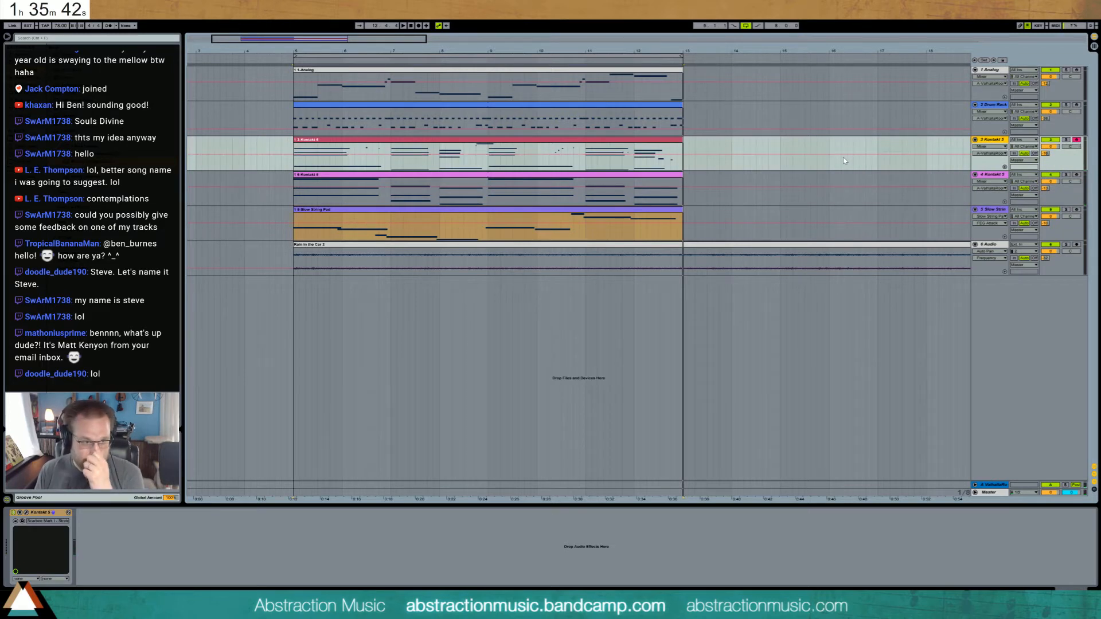
- Replace the Slow String Pad instrument with the Moving Stringpad preset and play the loop
left_click(390, 215)
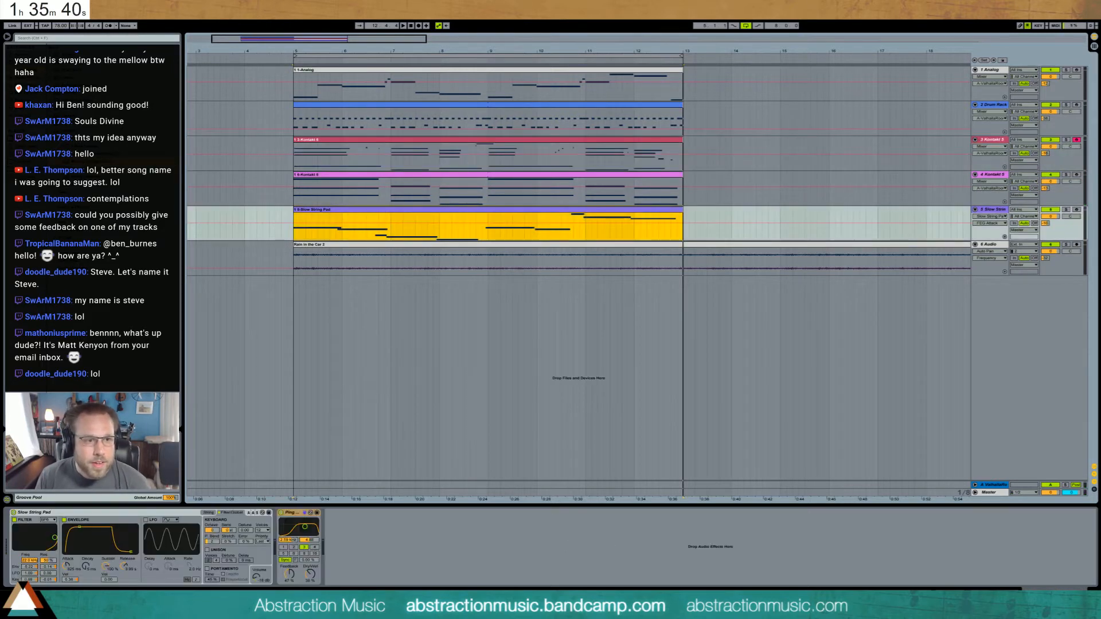
double_click(103, 161)
key("space")
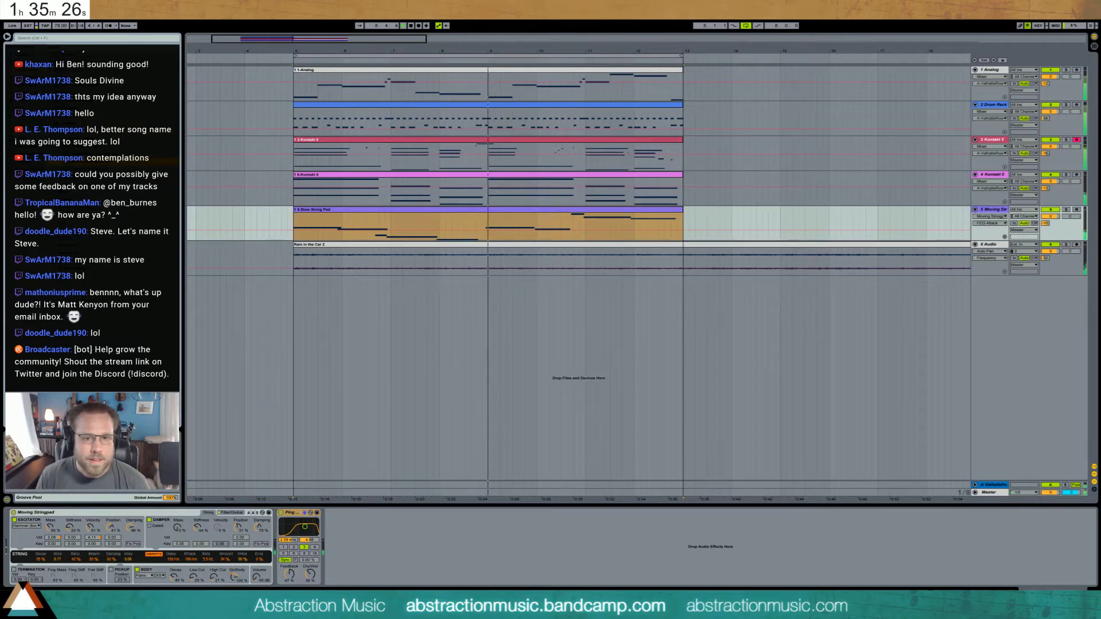
- Quantize the first two notes of the string pad clip to the starts of its first two bars
left_click(531, 213)
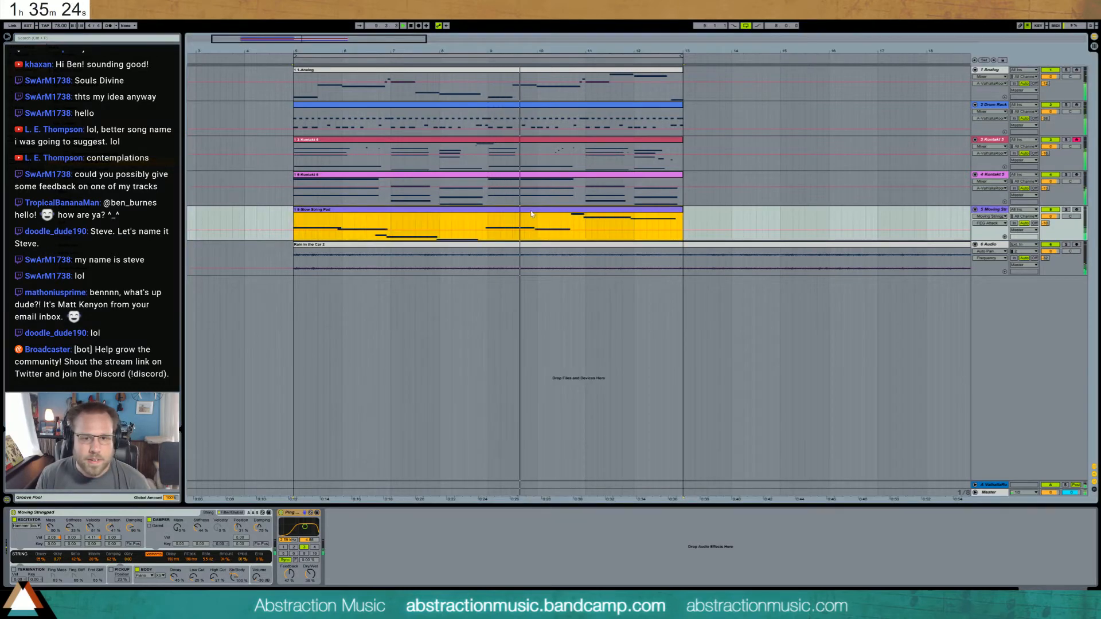
double_click(531, 213)
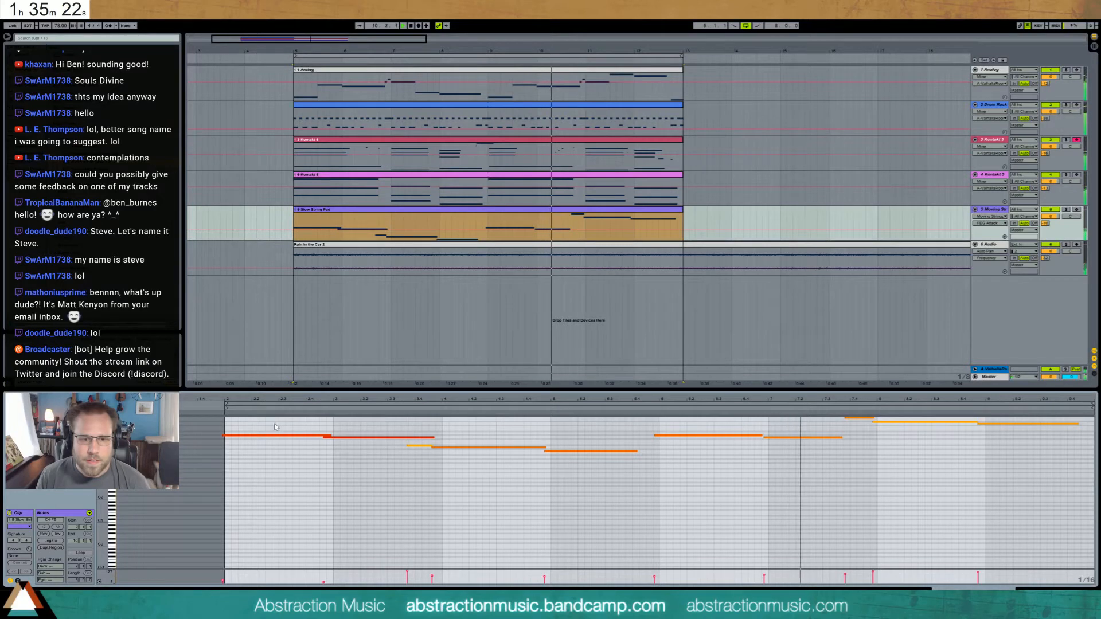
left_click(330, 438)
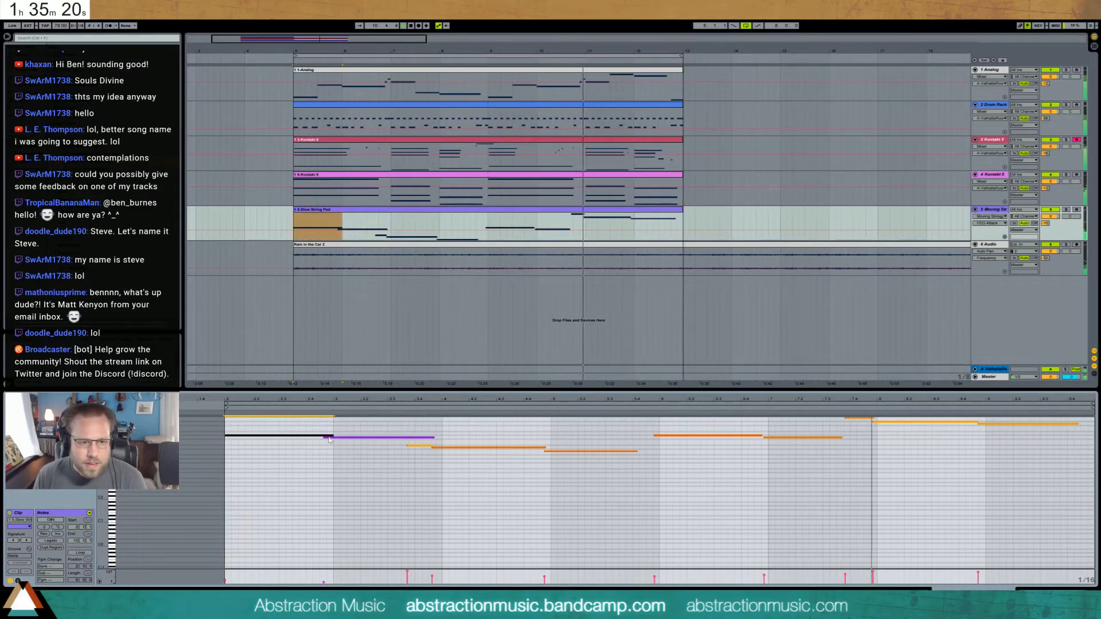
mouse_move(340, 429)
left_mouse_down()
mouse_move(362, 444)
mouse_move(341, 430)
mouse_move(324, 441)
left_mouse_up()
key("ctrl+u")
left_click(346, 427)
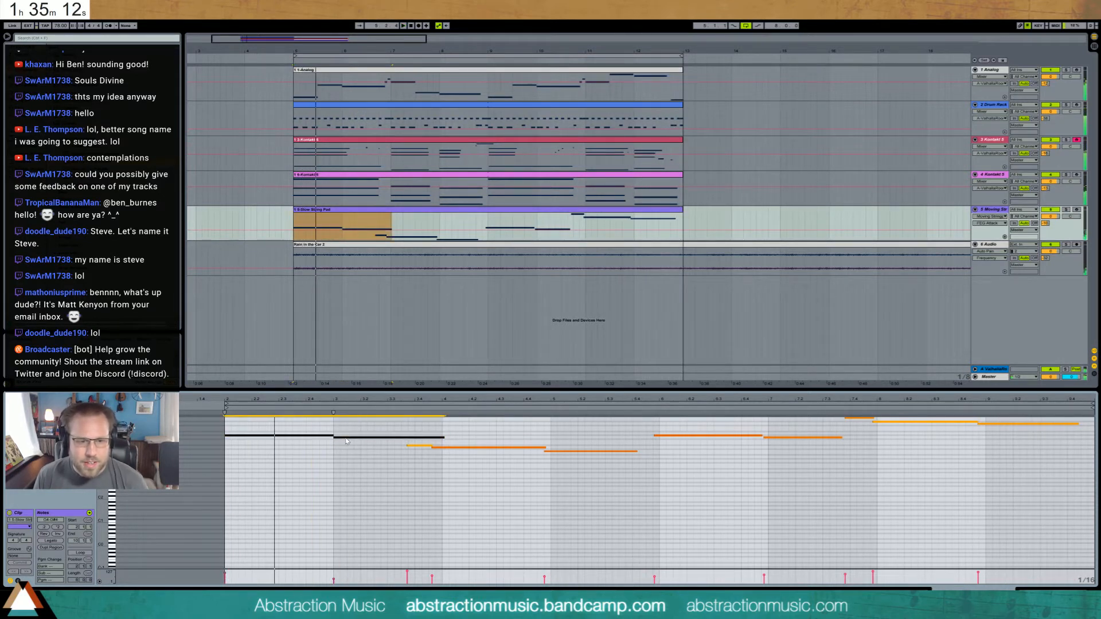
left_click(353, 439)
left_click_drag(353, 438, 354, 418)
- Nudge the string pad clip's short third note and fourth note later, aligning the fourth to the bar line, and shorten the second note
left_click(428, 452)
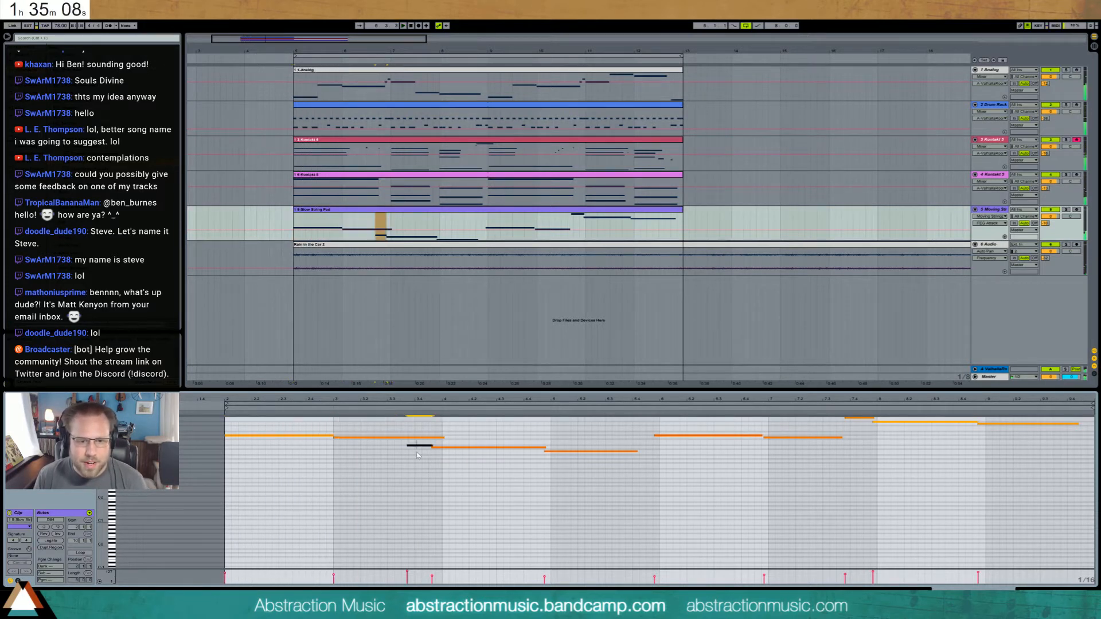
key("Right")
key("Right")
left_click_drag(466, 441, 422, 438)
left_click(431, 443)
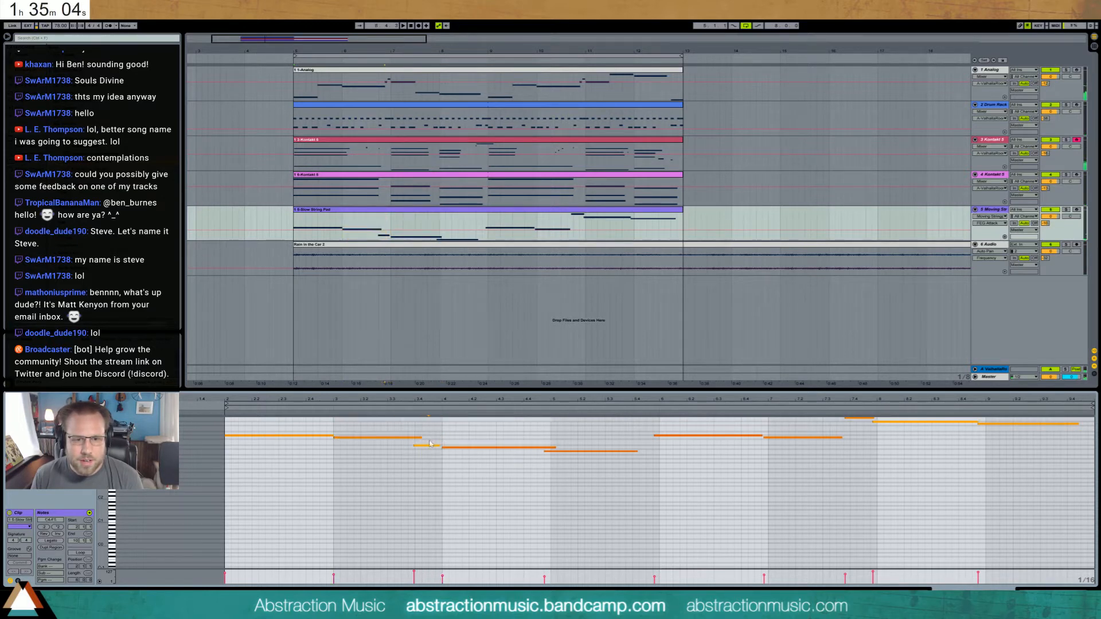
- Nudge the remaining notes of the string pad clip later so the long ones start on the bar lines, and play the result
left_click(577, 451)
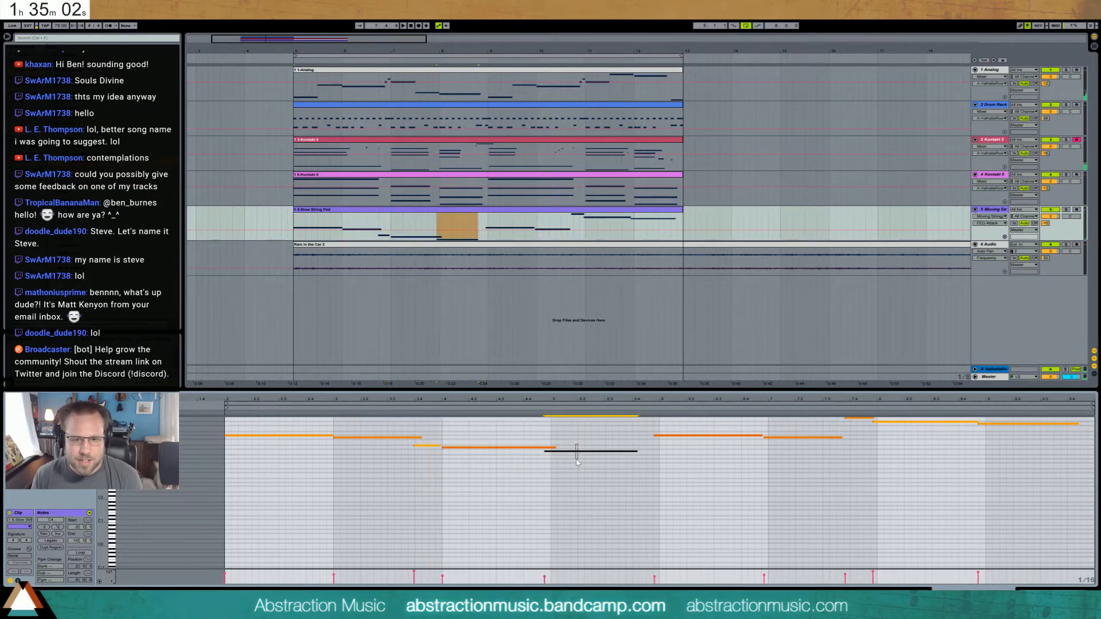
left_click_drag(719, 425, 721, 440)
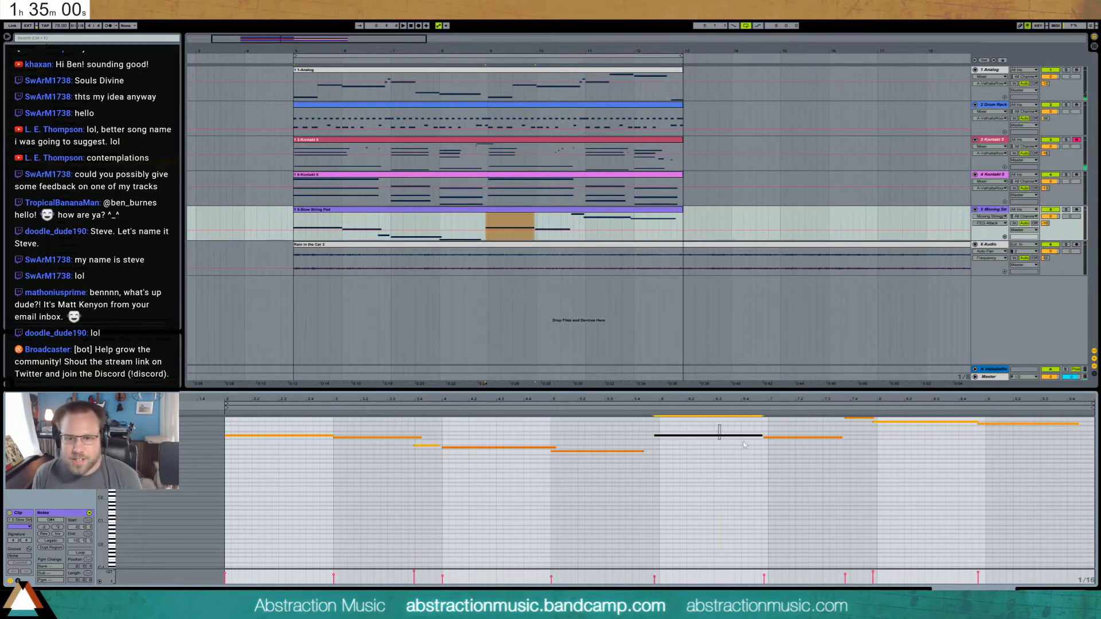
key("Right")
left_click_drag(802, 427, 902, 415)
key("Right")
key("Right")
left_click_drag(979, 440, 1012, 418)
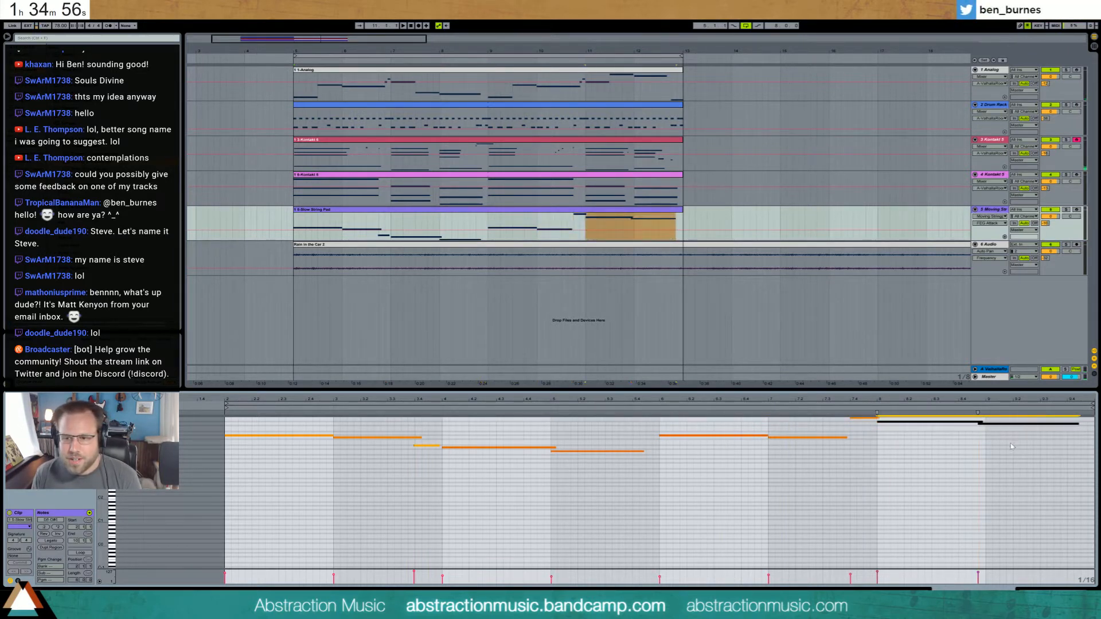
left_click(1018, 423)
key("space")
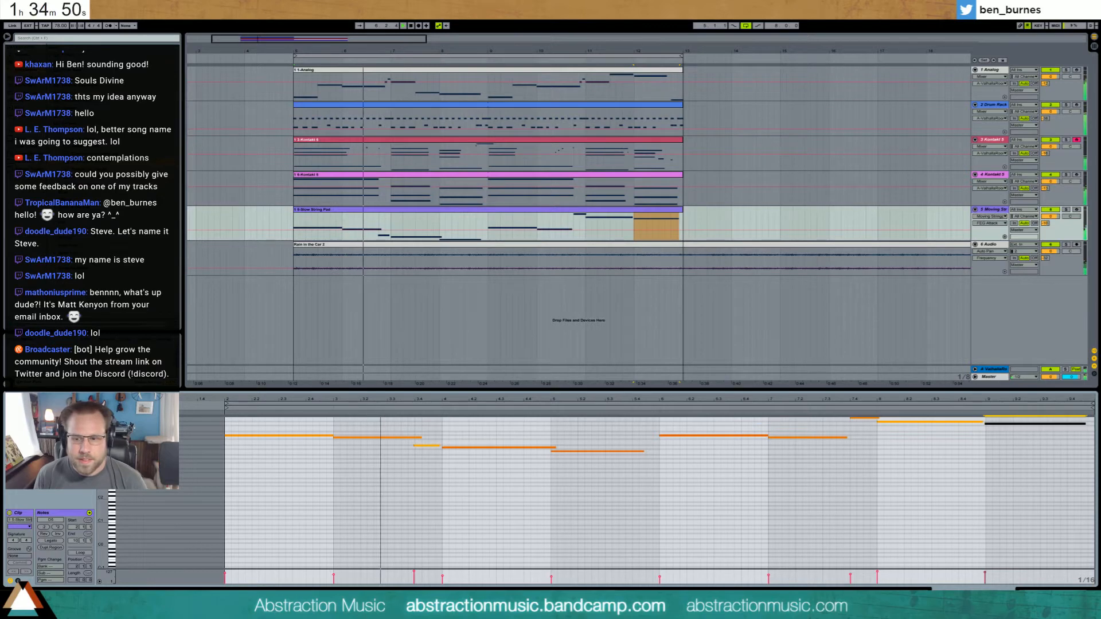
- Raise the velocity of all notes in the string pad clip to the maximum
key("shift+Tab")
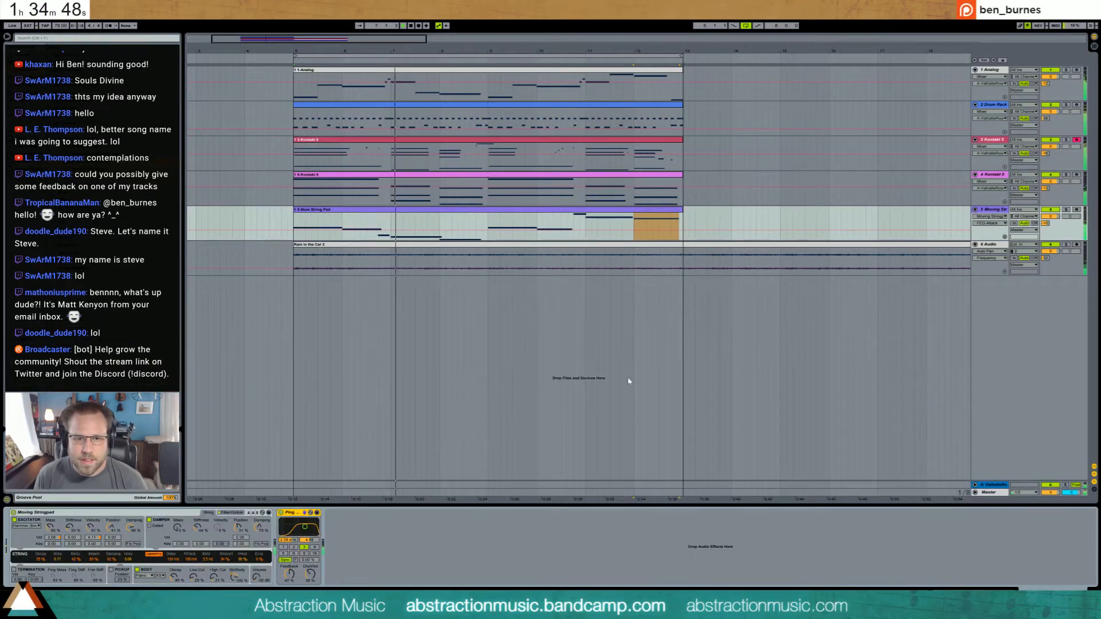
double_click(596, 223)
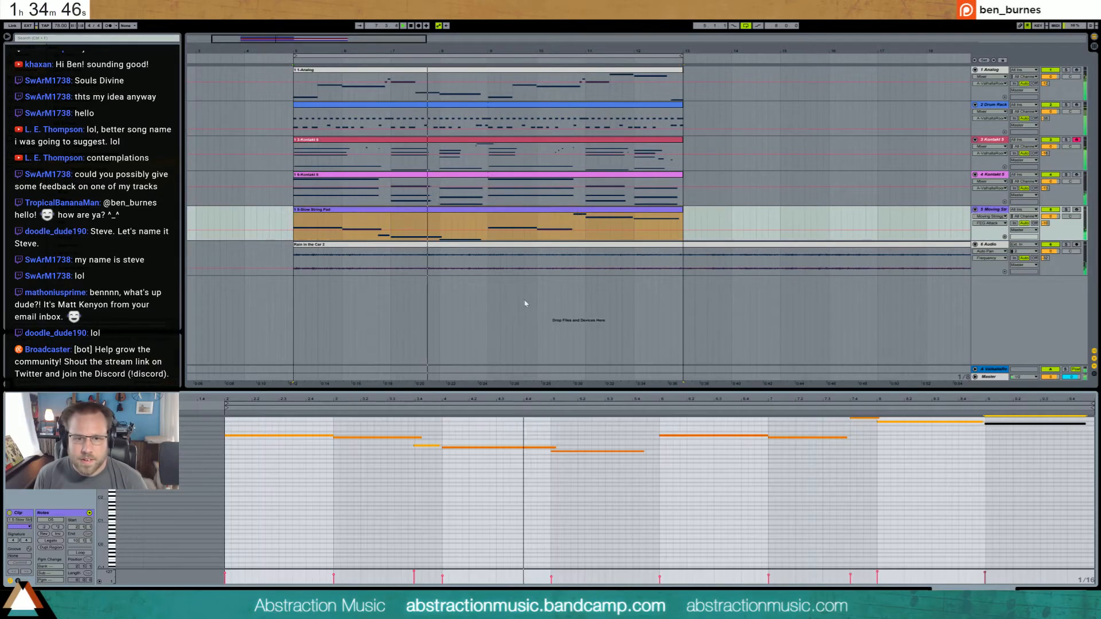
left_click(551, 577)
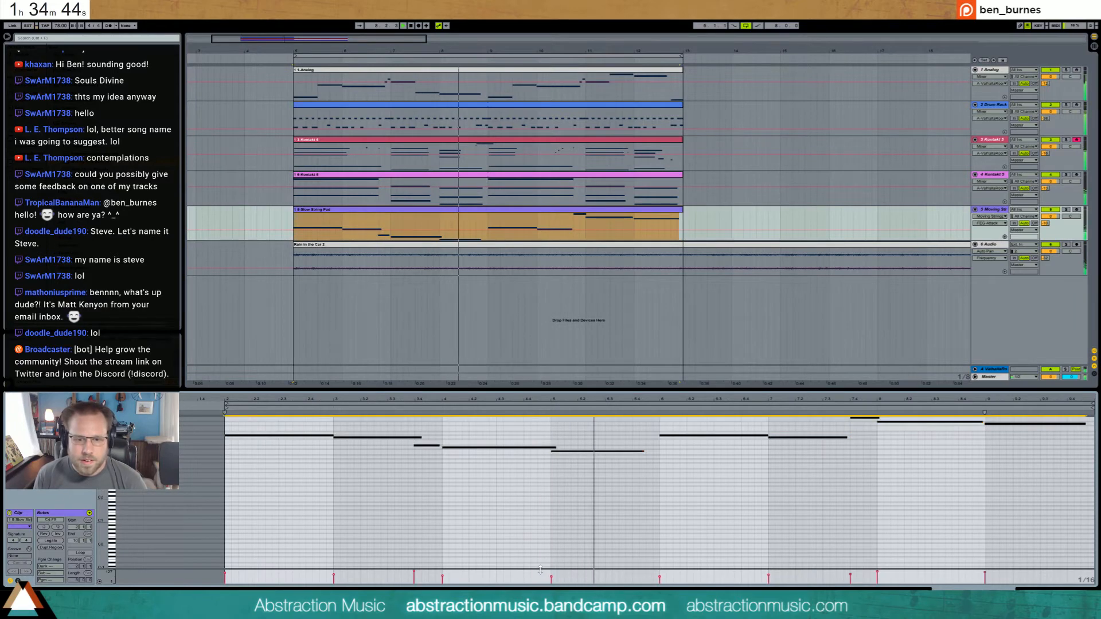
key("ctrl+a")
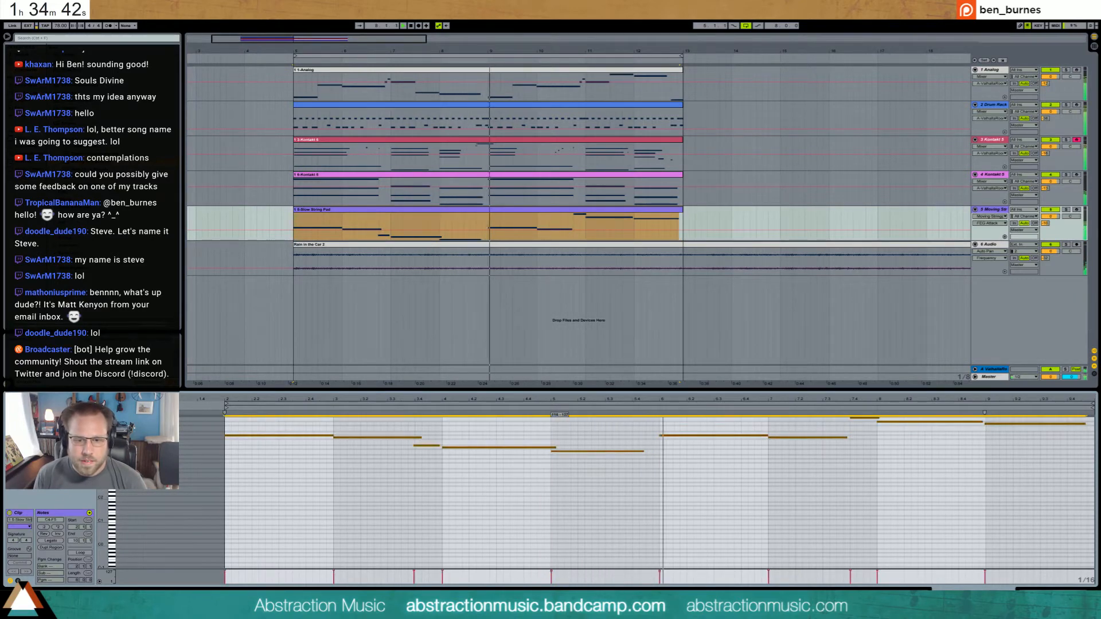
- Lower the velocity of all string pad notes slightly and nudge the clip's last note later onto its bar line
left_click(720, 528)
scroll(839, 528, "up", 3)
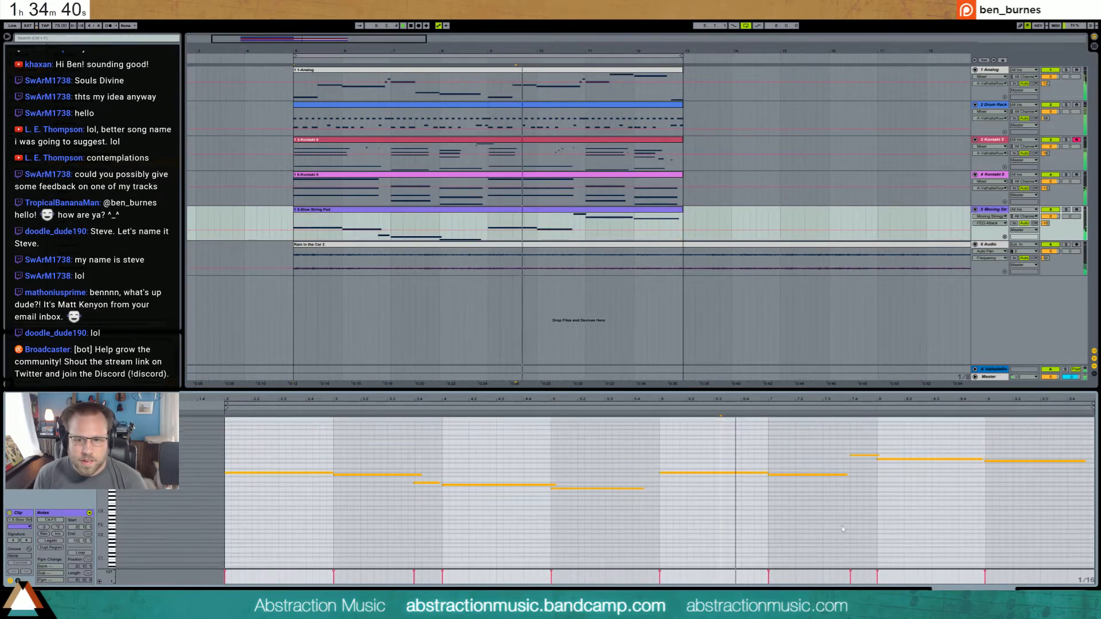
key("ctrl+a")
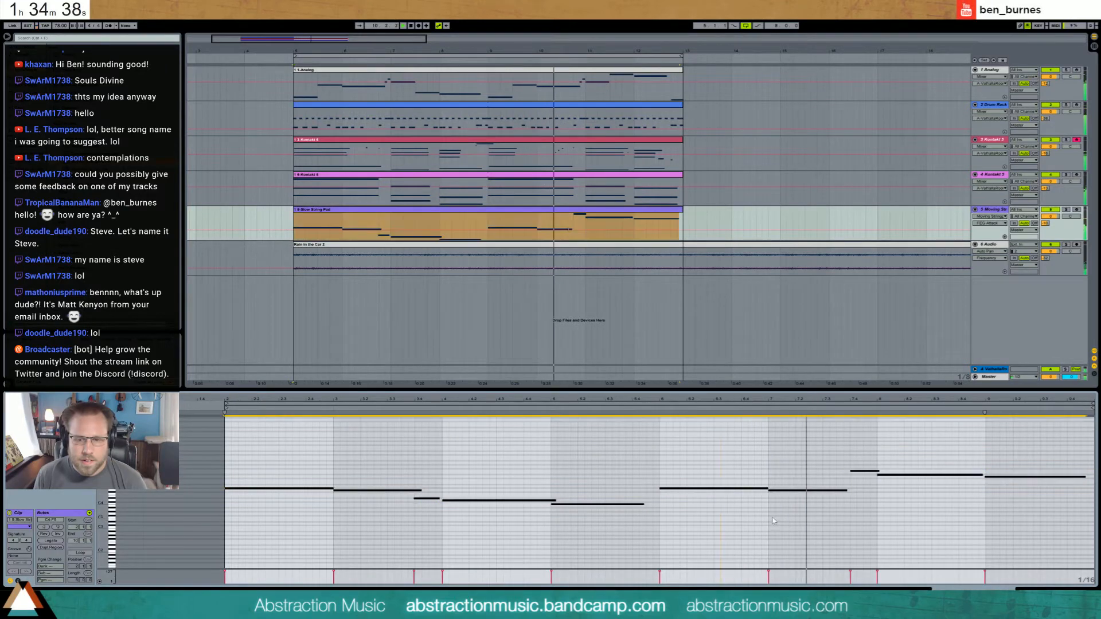
left_click_drag(768, 573, 769, 576)
left_click(837, 533)
left_click(991, 477)
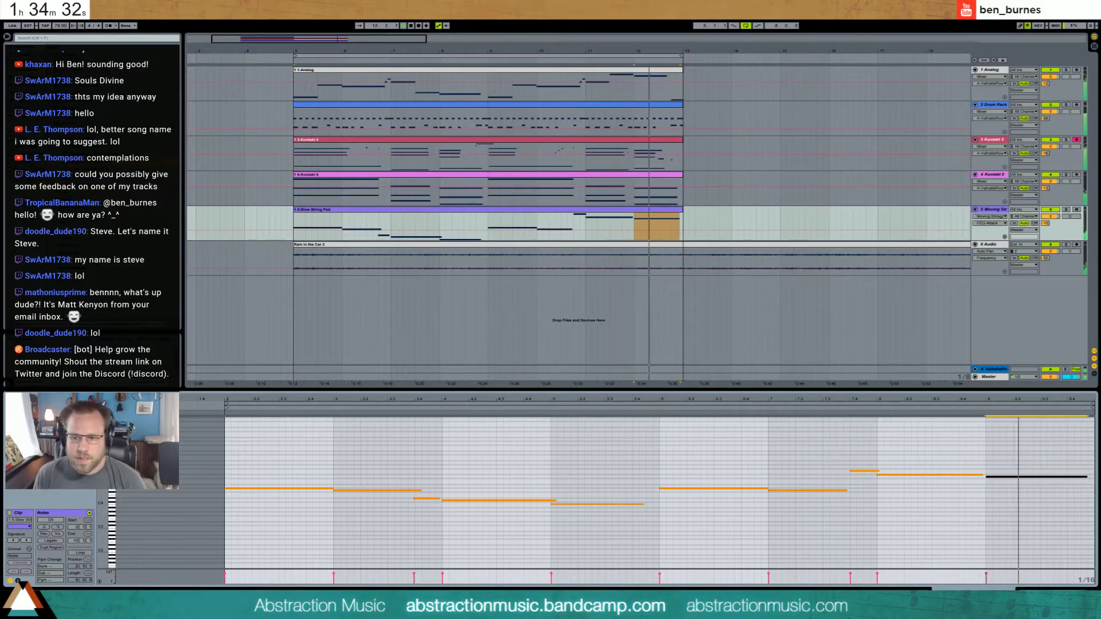
left_click(477, 480)
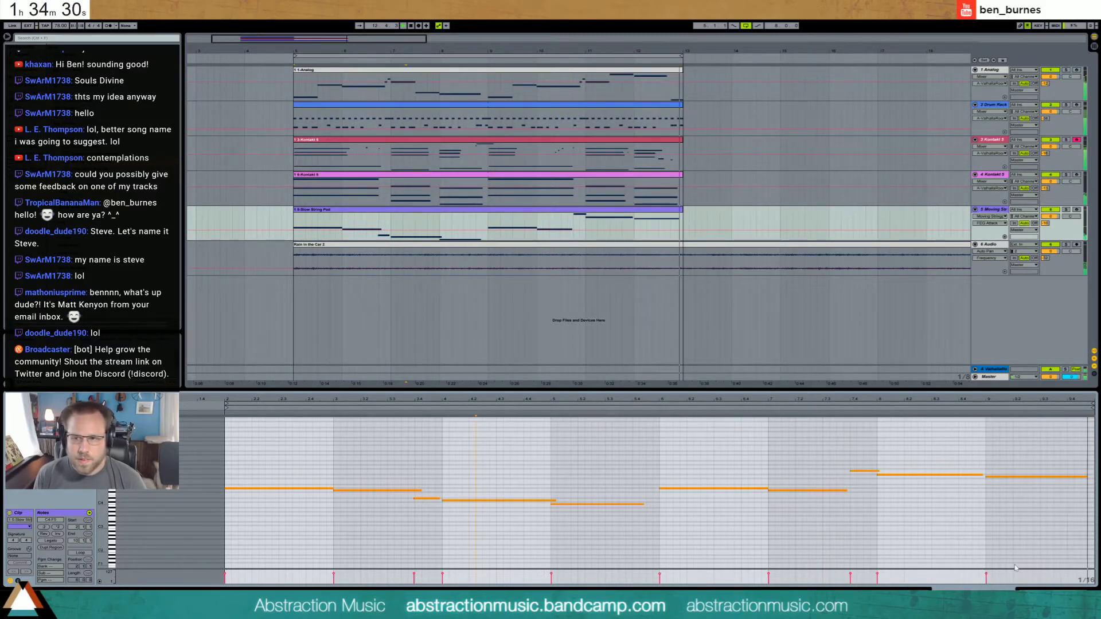
- Adjust the excitator damping and the damper's stiffness and damping in the string pad's Moving Stringpad instrument during playback
key("shift+Tab")
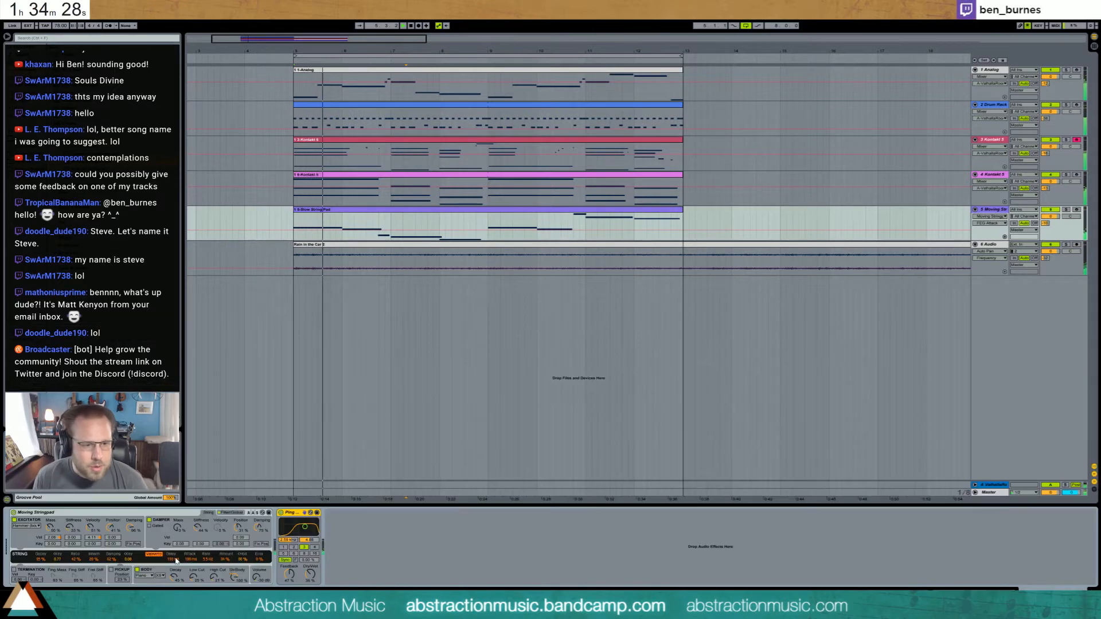
left_click(131, 529)
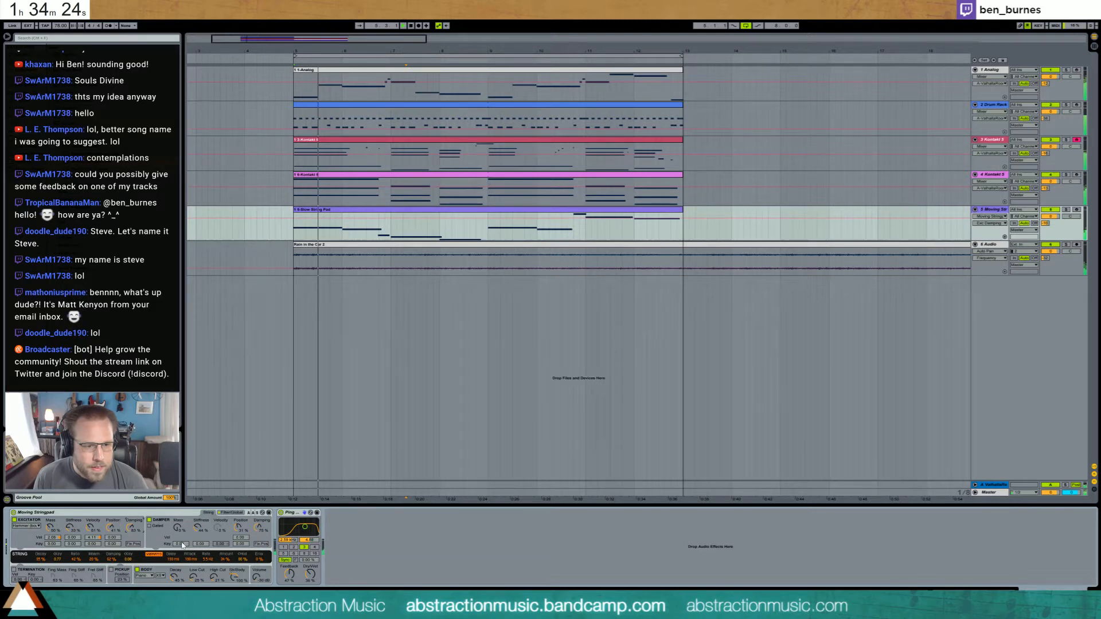
left_click_drag(198, 527, 260, 538)
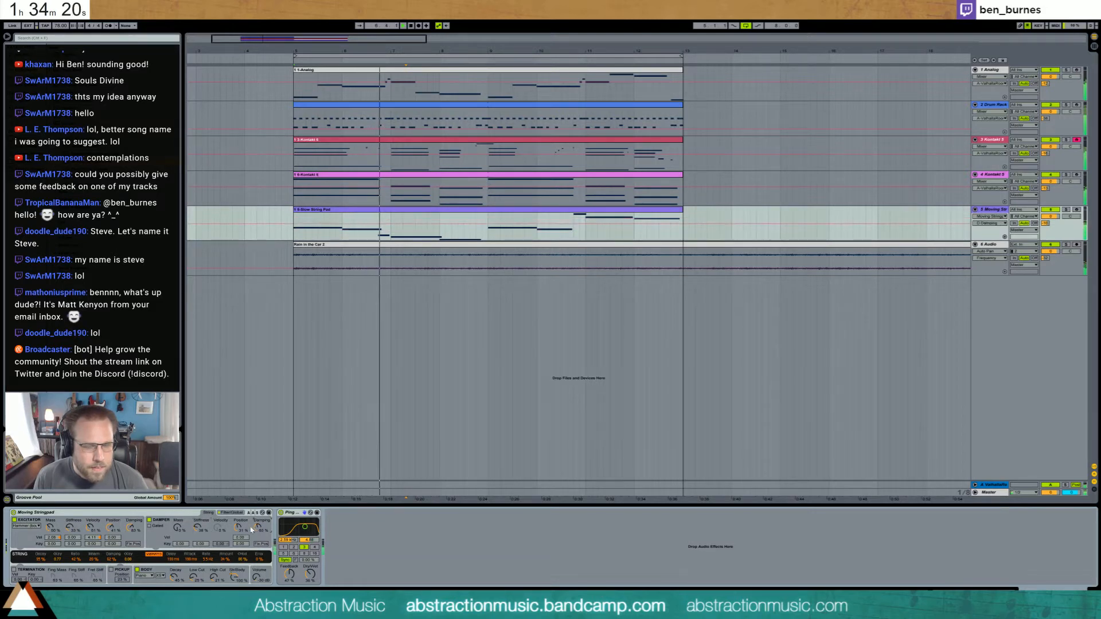
- Balance the string pad instrument's body mix and output volume, and fine-tune its damper damping
left_click_drag(235, 578, 256, 571)
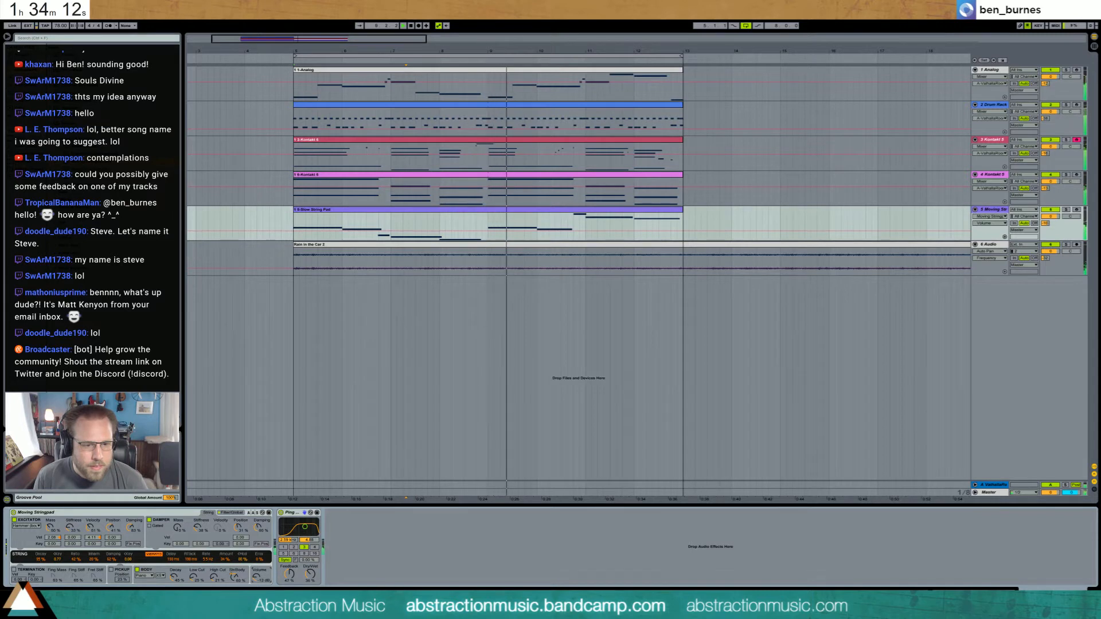
left_click_drag(256, 581, 257, 584)
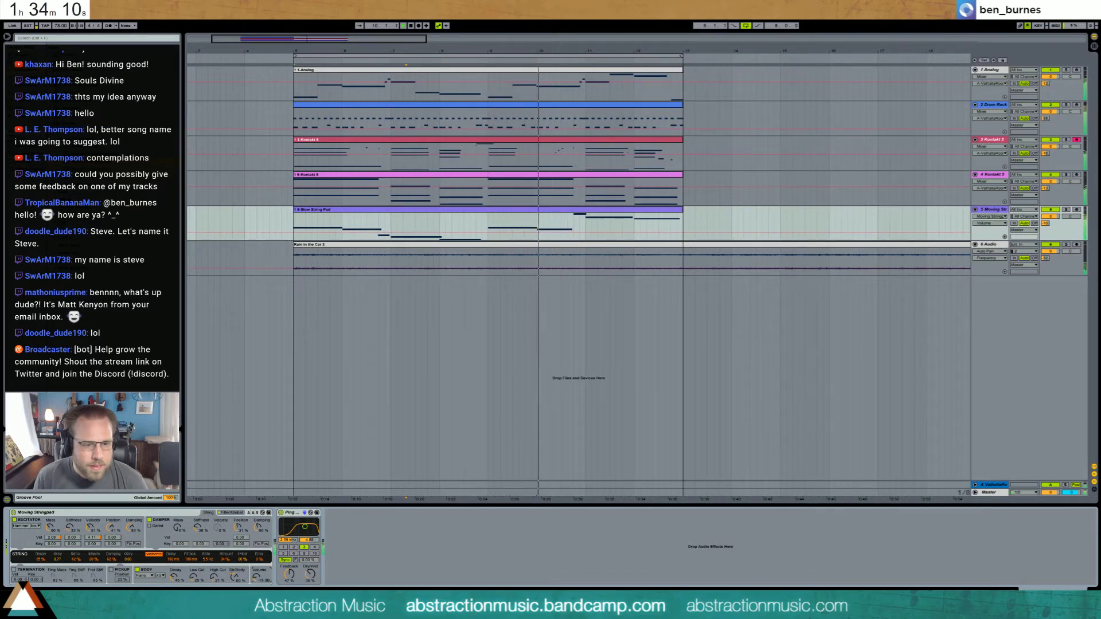
left_click(240, 580)
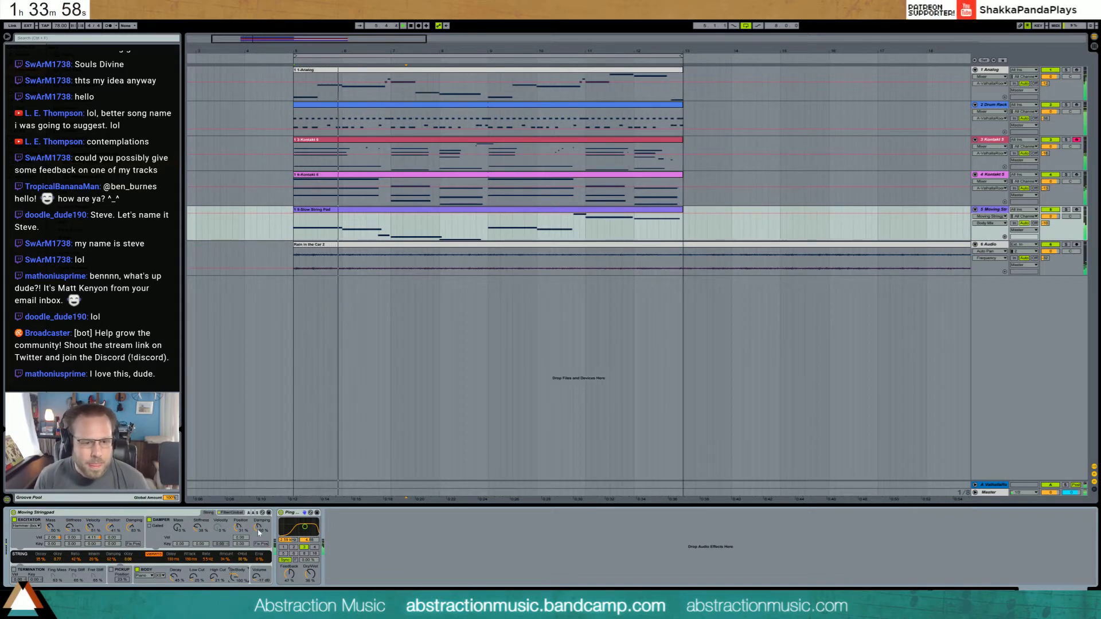
left_click_drag(259, 529, 259, 526)
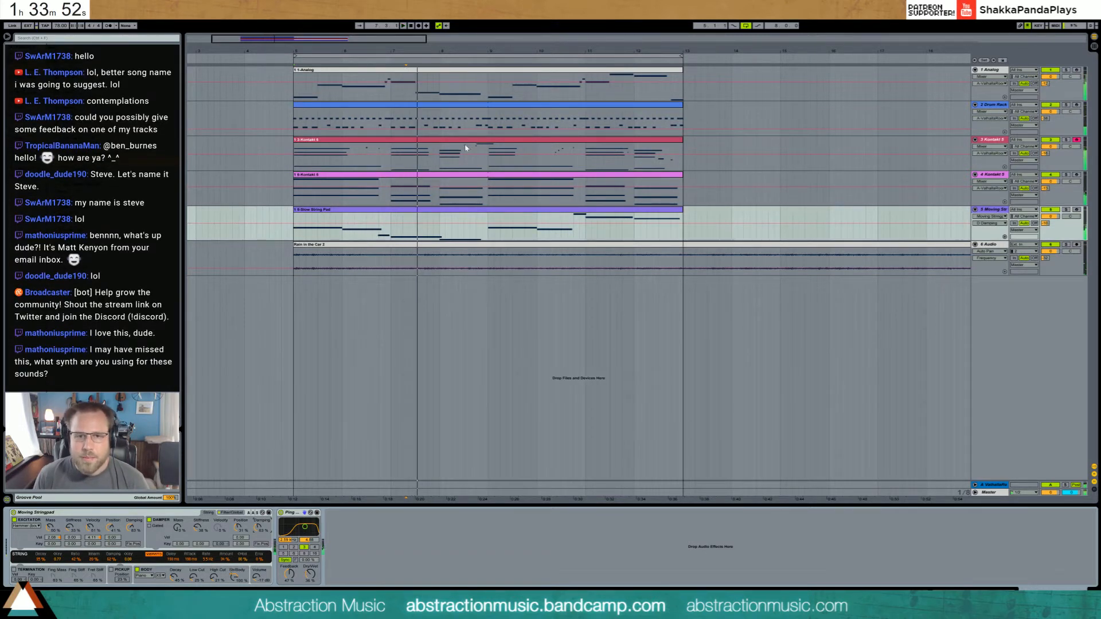
- Review the Analog synth's devices on the first track and the samples loaded in the Drum Rack pads
left_click(466, 96)
left_click(155, 515)
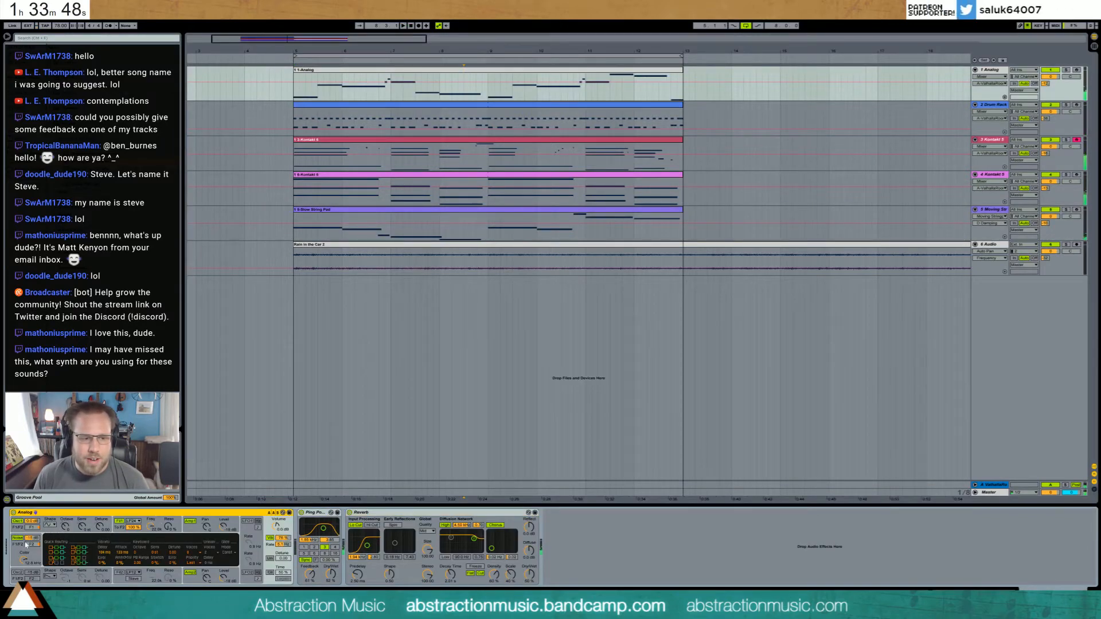
left_click(1077, 70)
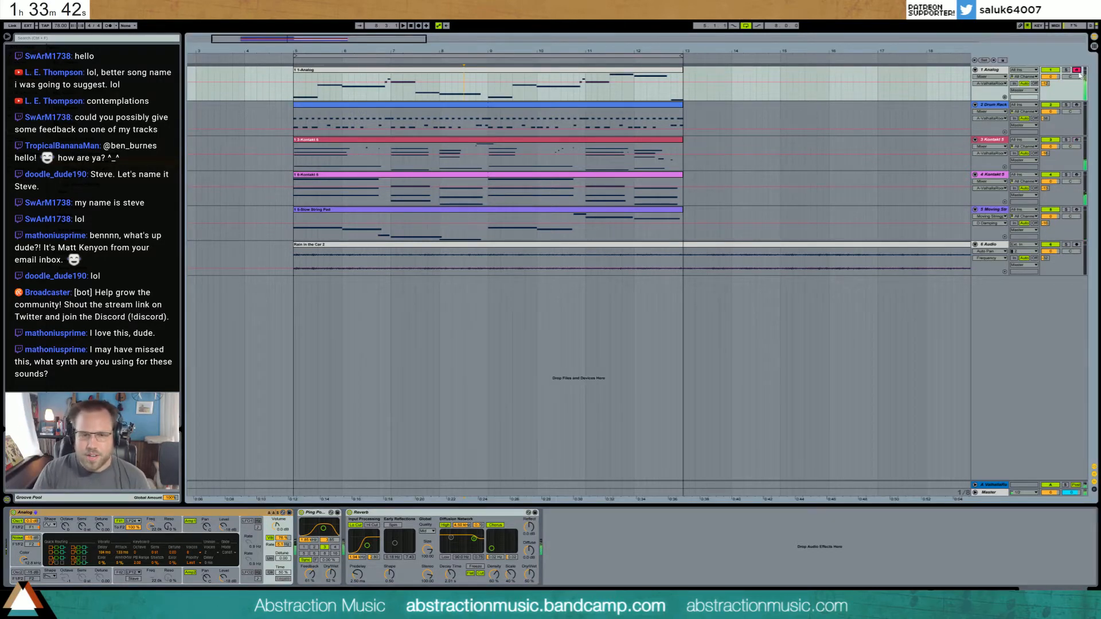
left_click(568, 119)
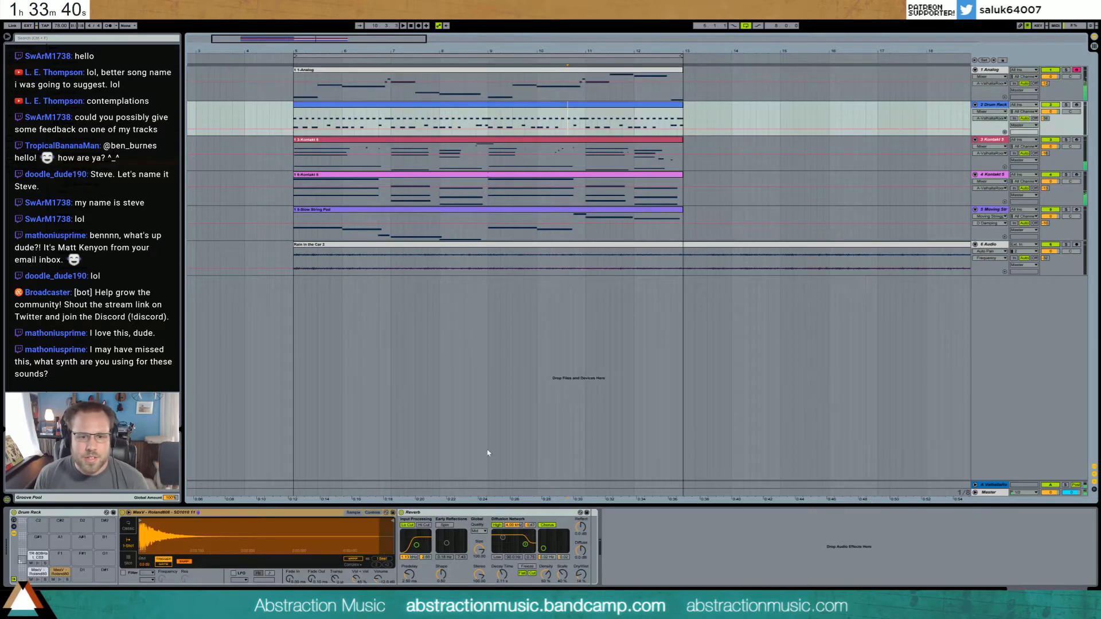
left_click(42, 572)
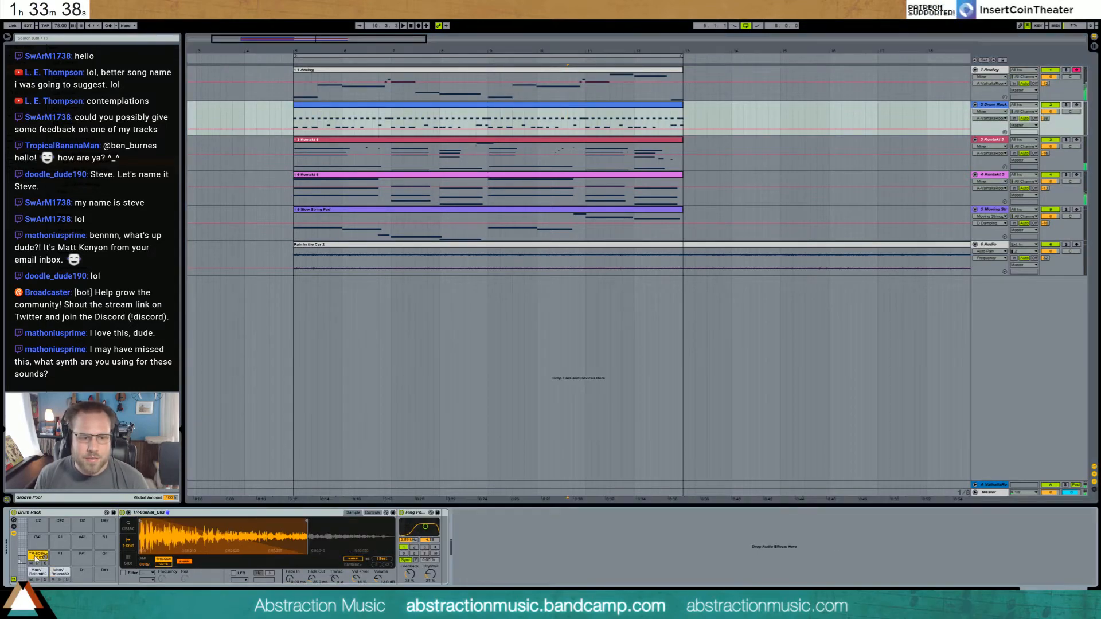
left_click(58, 573)
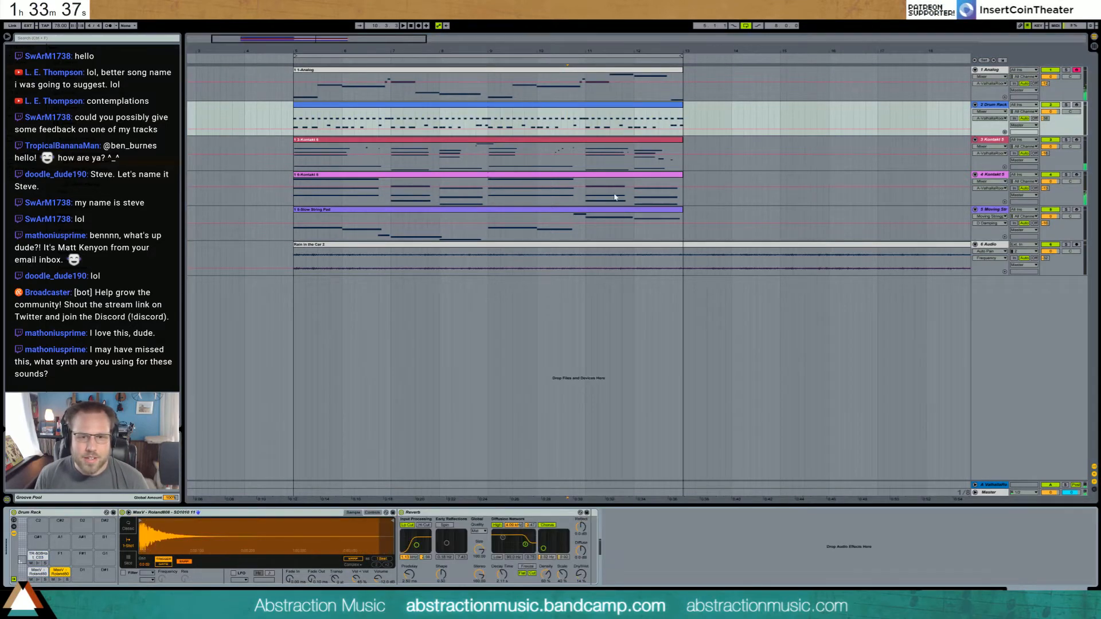
- Review the sound sources of both Kontakt tracks, the string pad and the rain track, arming each instrument for playing
left_click(538, 140)
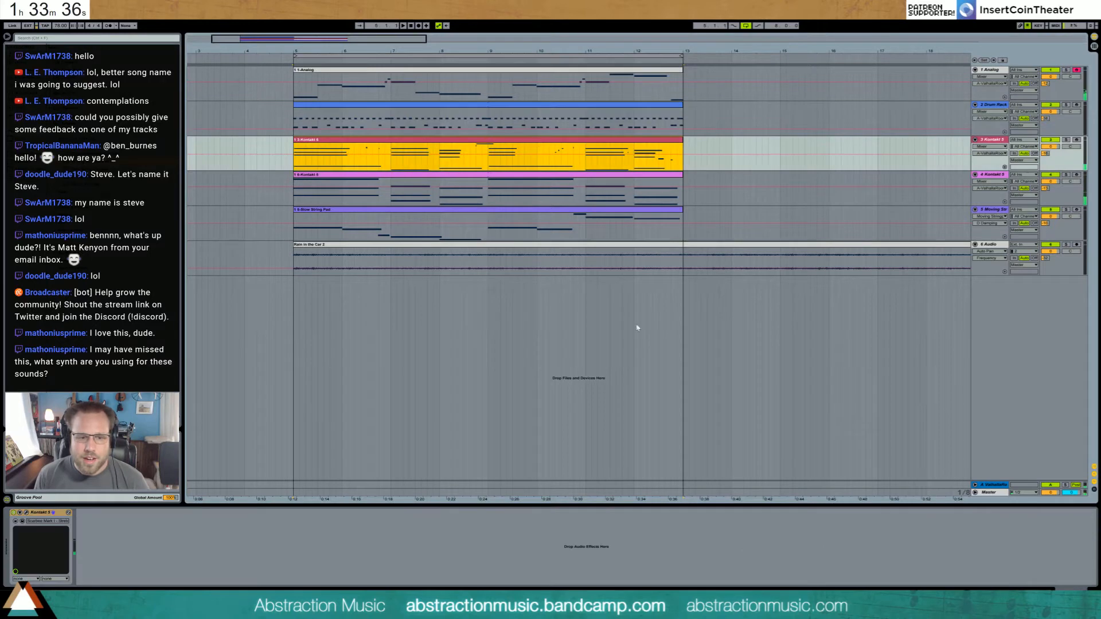
left_click(26, 512)
left_click(1076, 139)
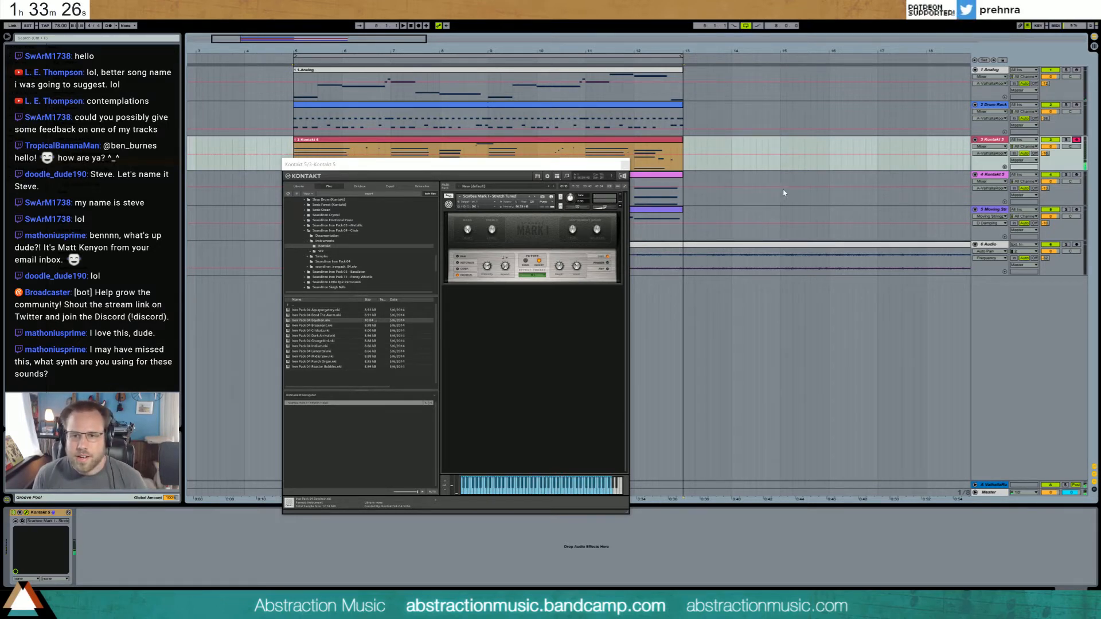
left_click(1003, 200)
left_click(1076, 174)
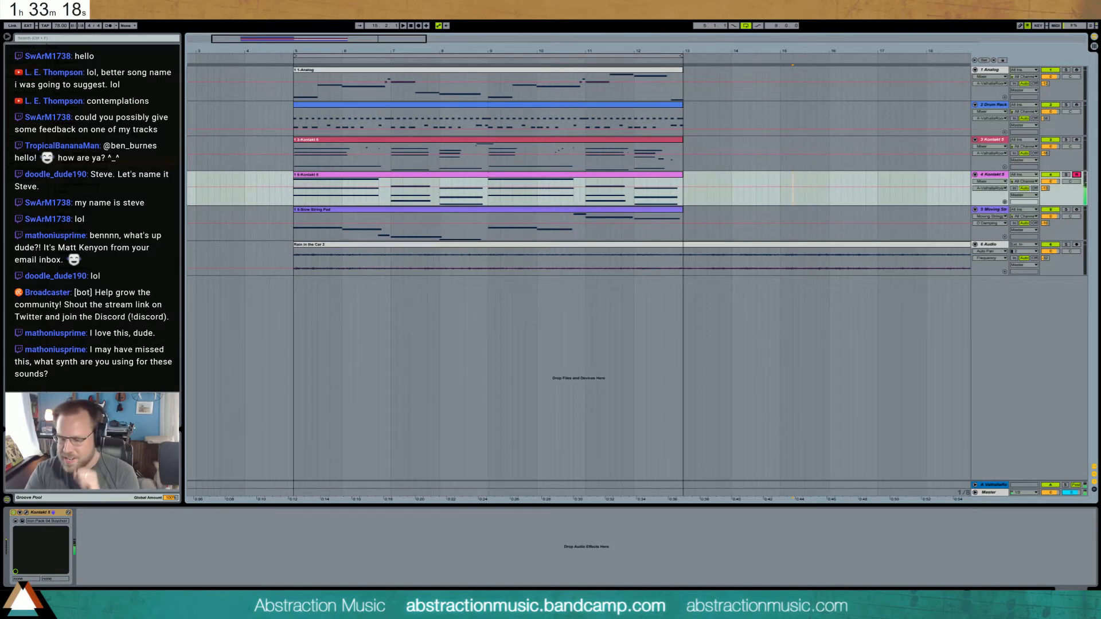
left_click(1076, 210)
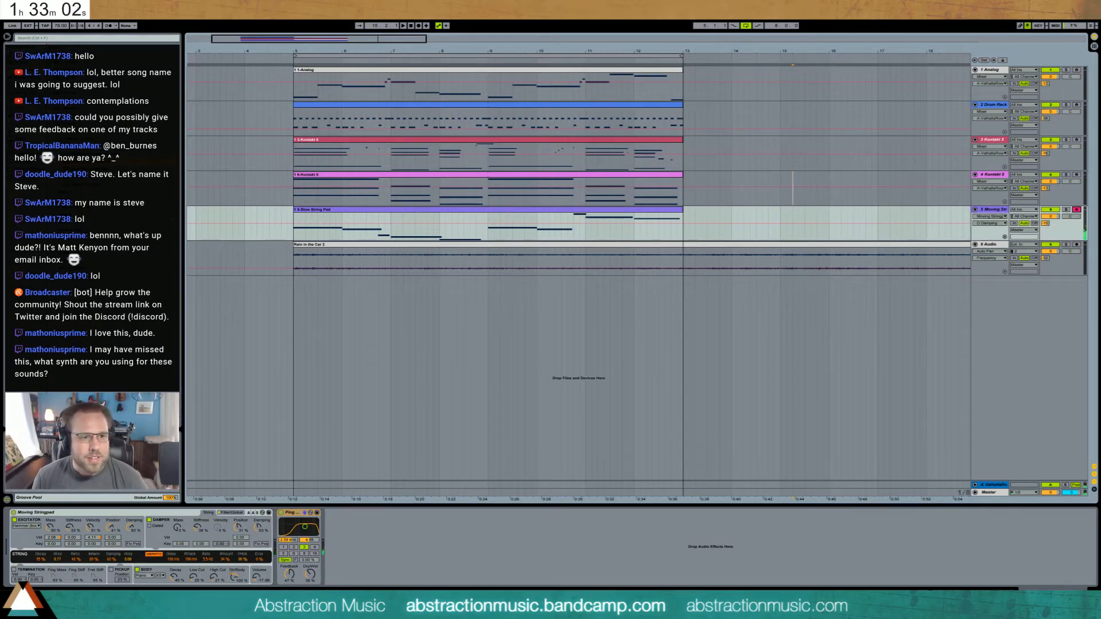
left_click(542, 261)
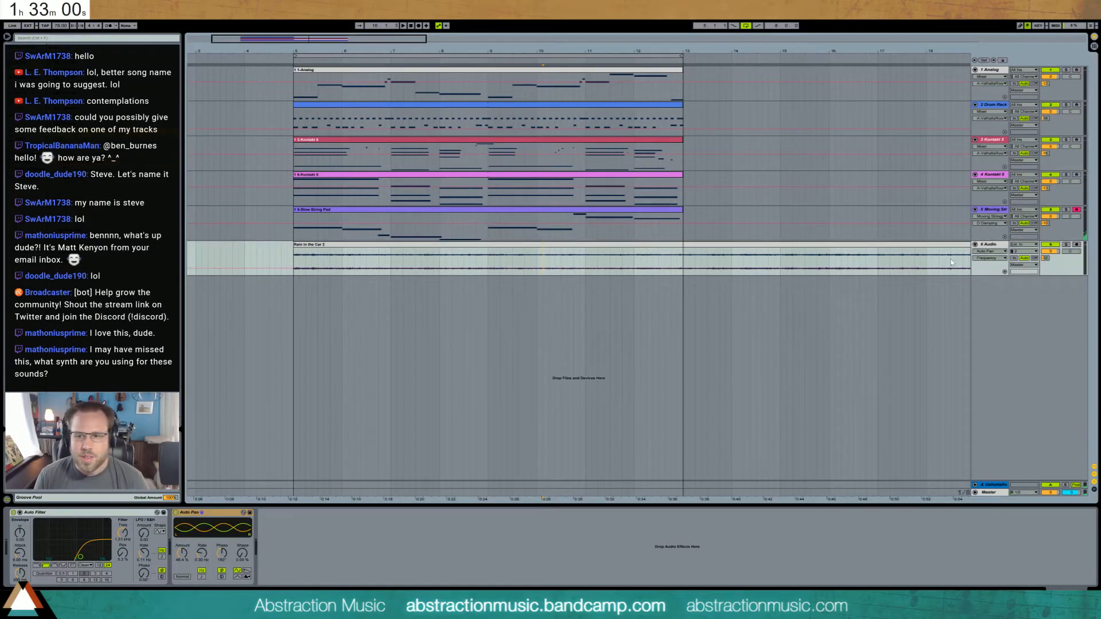
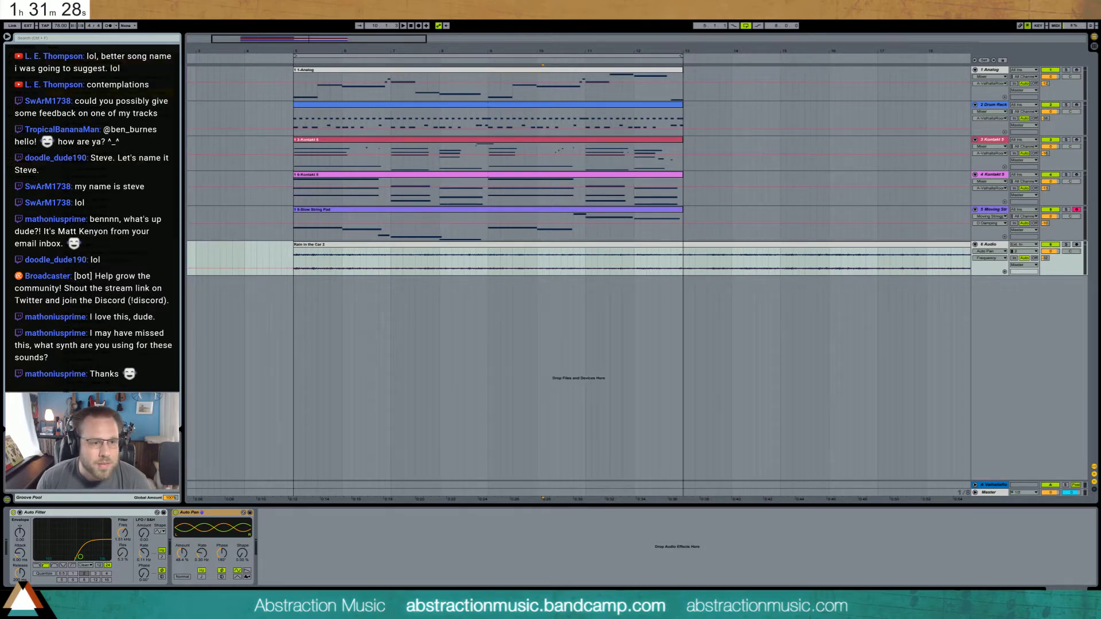
- Add the "Rain Car roof, Umbrella" field recording to a new audio track and trim away everything before its final heavy rain section
left_click_drag(329, 300, 277, 332)
left_click_drag(324, 282, 800, 295)
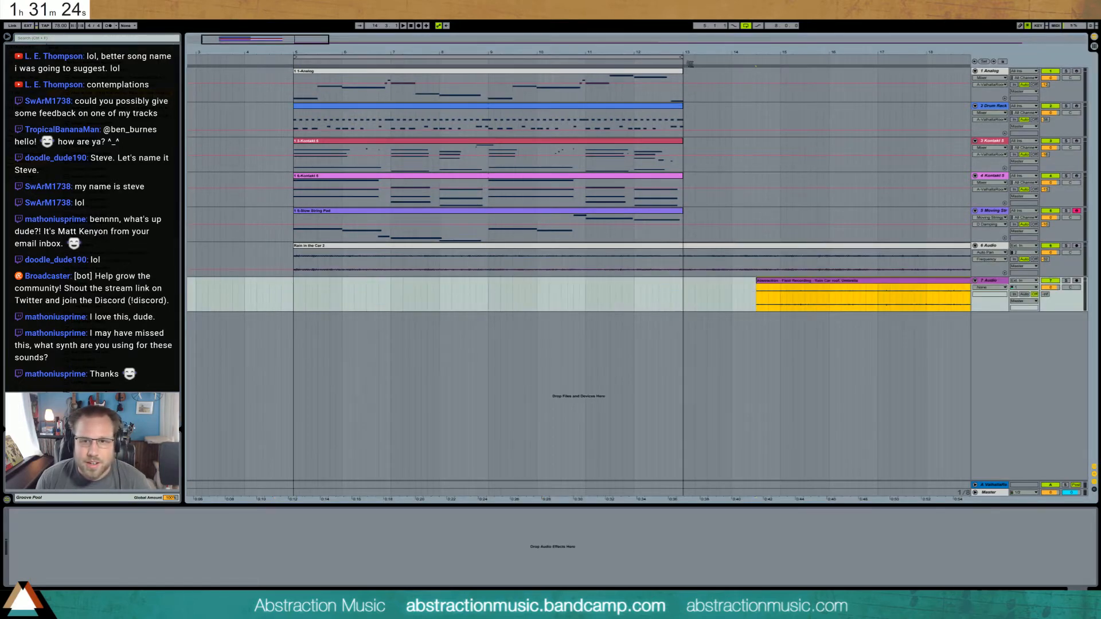
left_click(681, 40)
left_click_drag(581, 52, 617, 52)
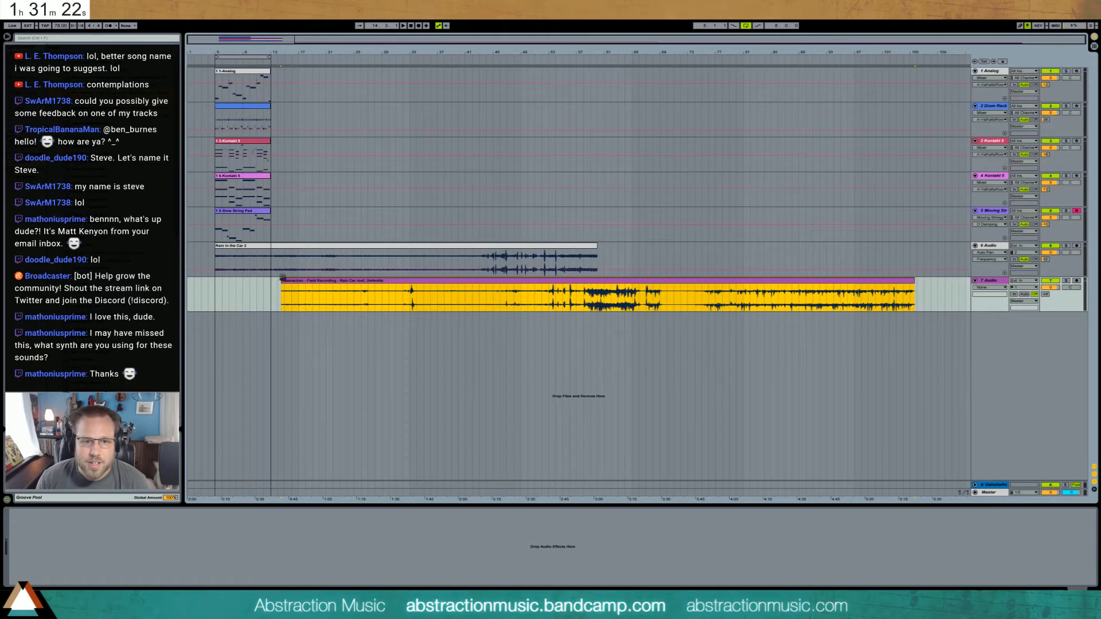
left_click_drag(281, 280, 716, 281)
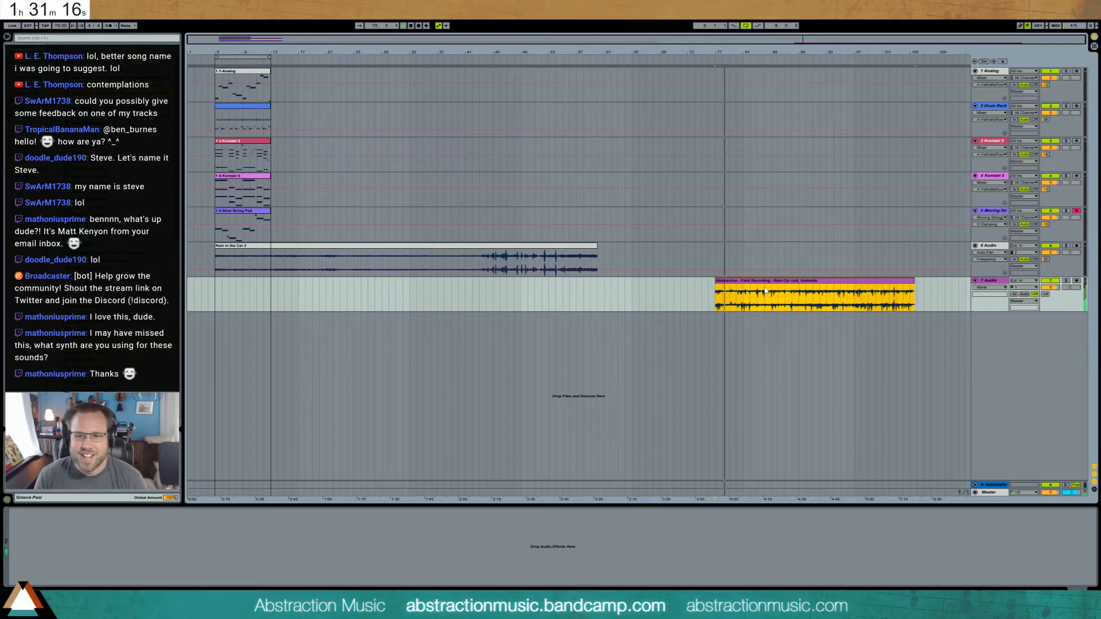
- Move the trimmed field recording to the loop start at bar 5 and shorten its end
left_click_drag(787, 287, 288, 290)
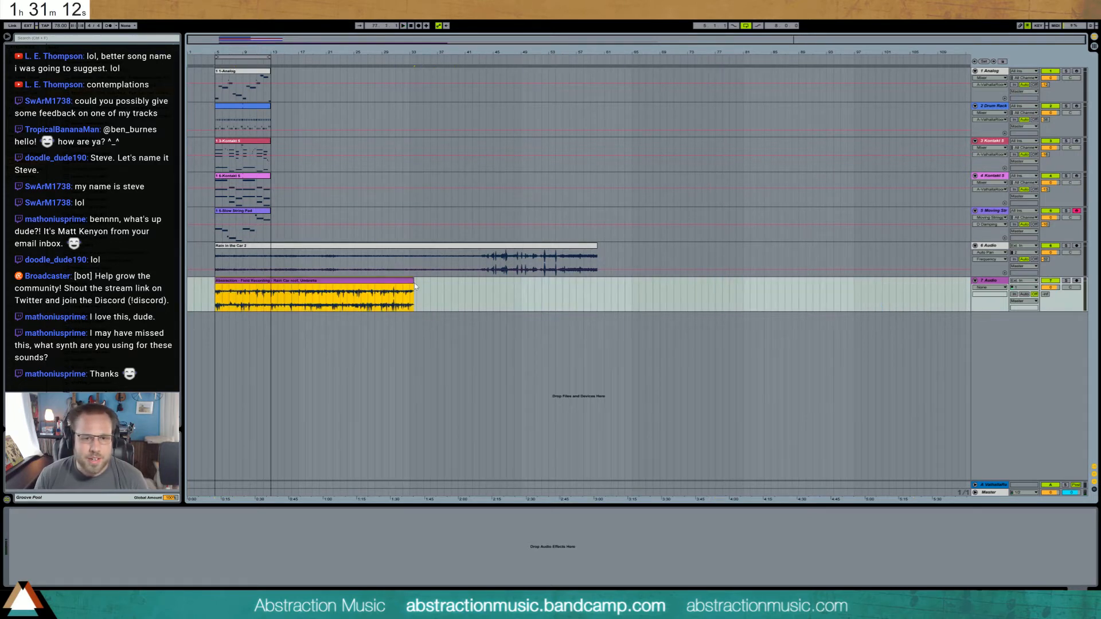
left_click_drag(413, 282, 389, 290)
left_click(401, 295)
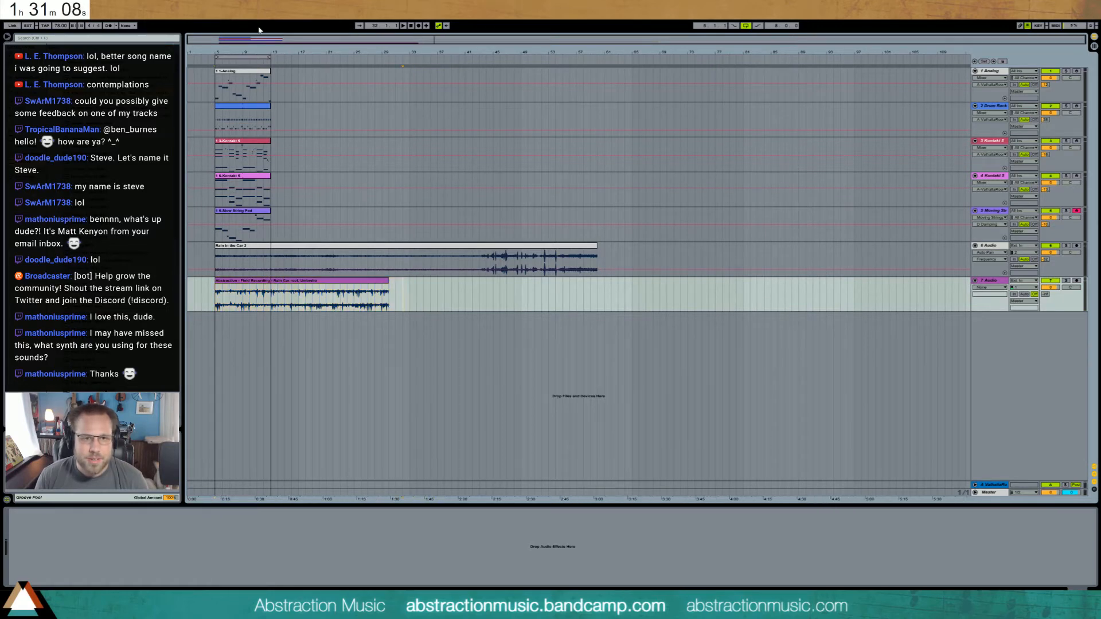
mouse_move(257, 39)
left_mouse_down()
mouse_move(327, 218)
mouse_move(456, 240)
left_mouse_up()
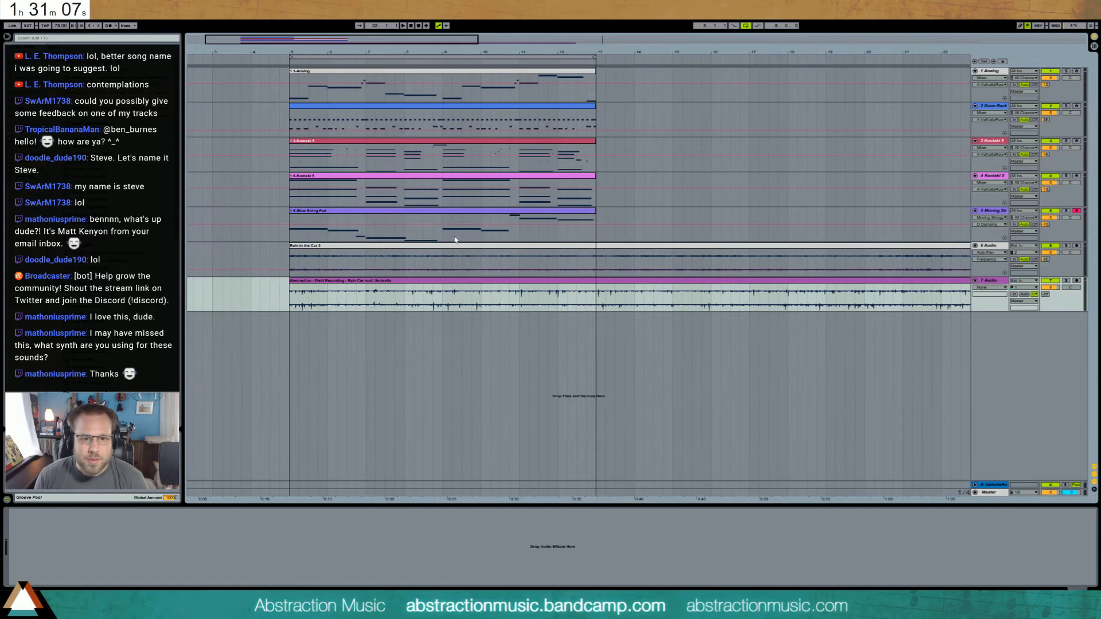
- Solo the field recording track, add a Resonators effect to it, and play it back
left_click(437, 281)
key("space")
left_click(1067, 282)
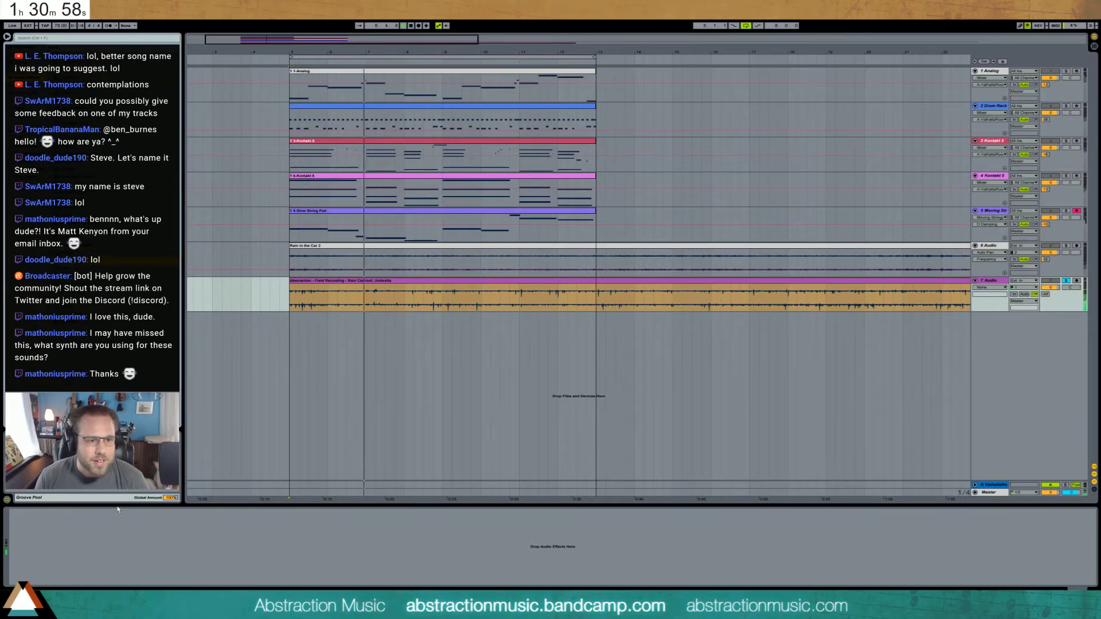
double_click(114, 261)
mouse_move(296, 284)
left_mouse_down()
mouse_move(420, 284)
mouse_move(305, 279)
left_mouse_up()
key("space")
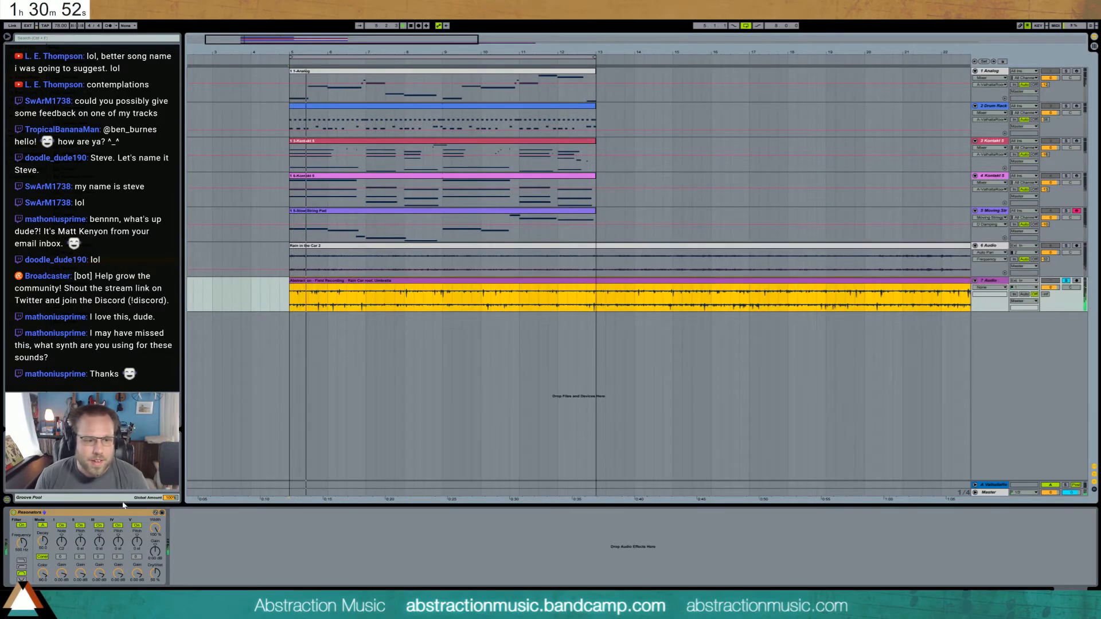
- Raise the pitches of the first four resonators and set the Resonators dry/wet mix to 100%
left_click_drag(61, 542, 61, 535)
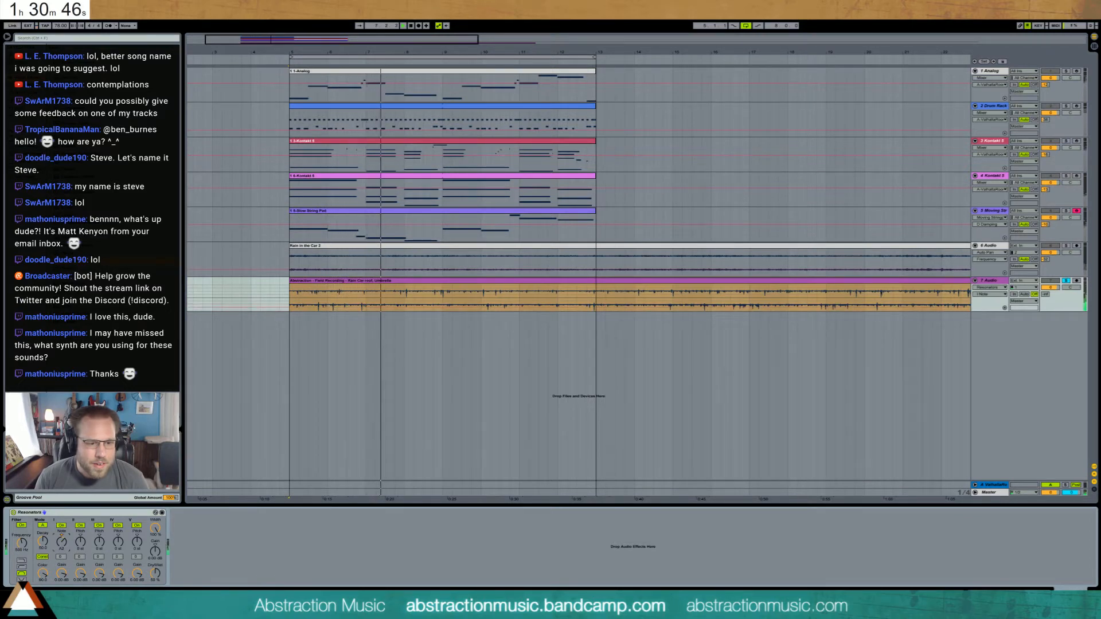
left_click_drag(155, 574, 155, 533)
left_click_drag(81, 541, 80, 536)
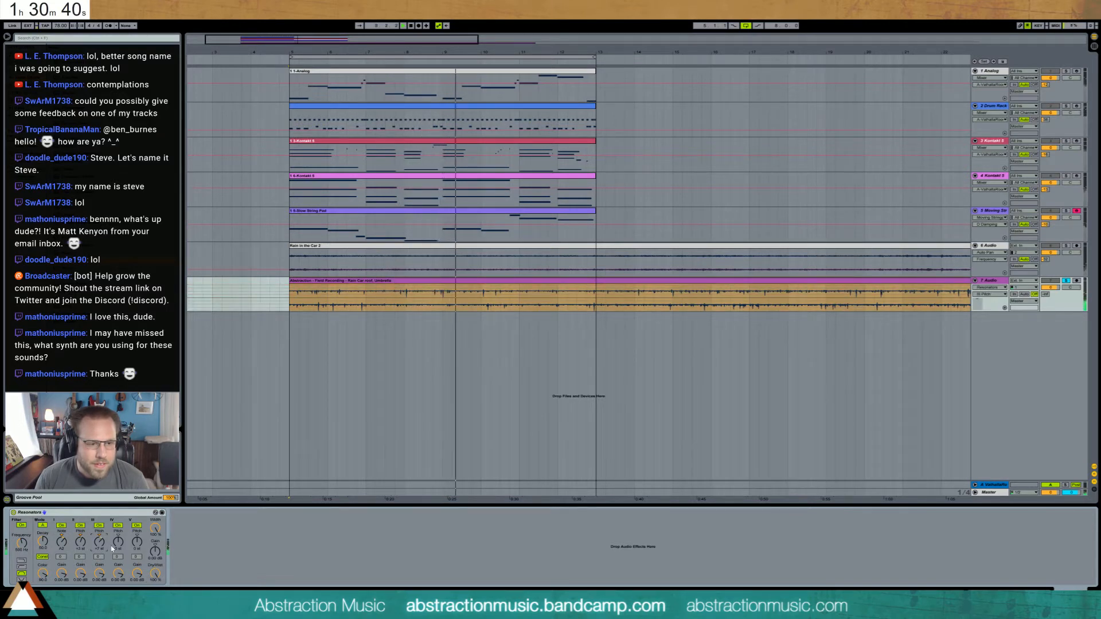
left_click_drag(118, 542, 118, 525)
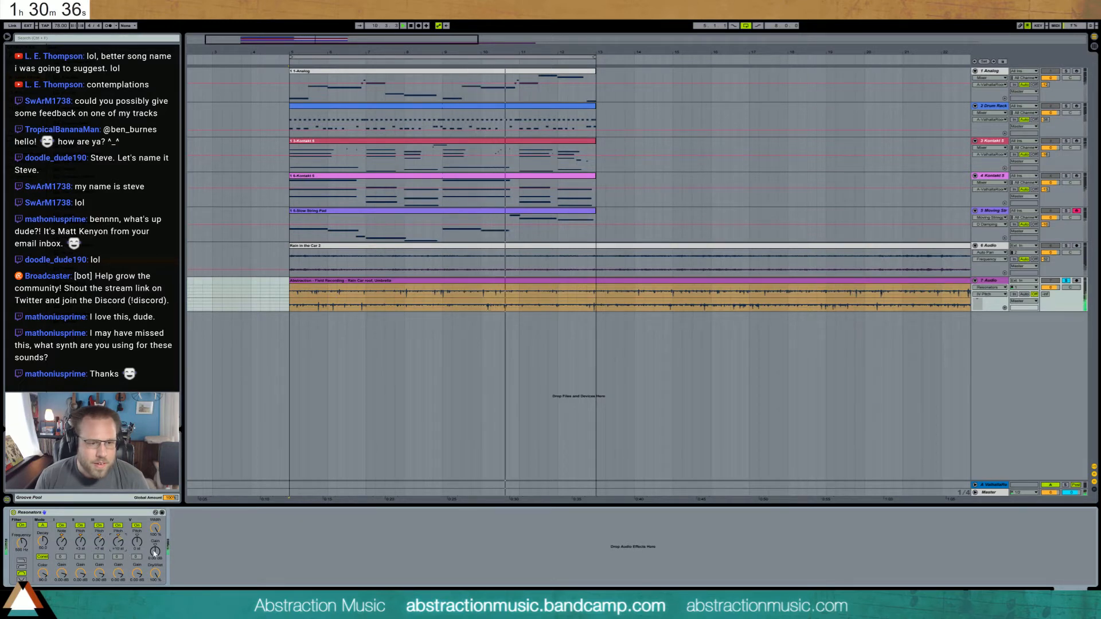
- Adjust the output gain, decay and filter frequency of the Resonators effect
left_click_drag(154, 553, 154, 543)
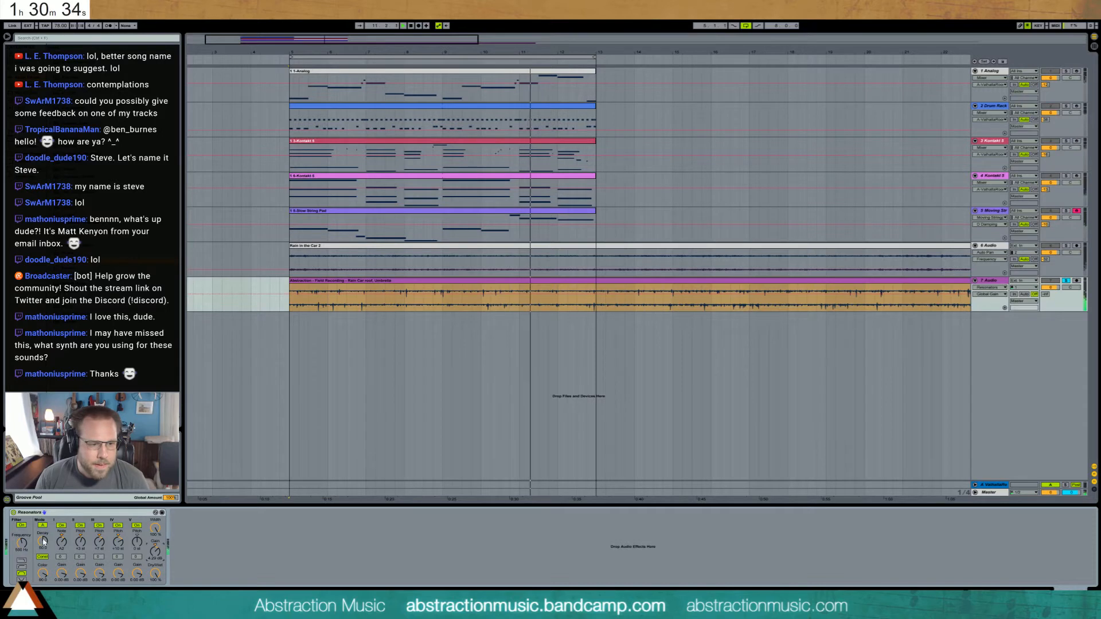
left_click_drag(44, 541, 21, 530)
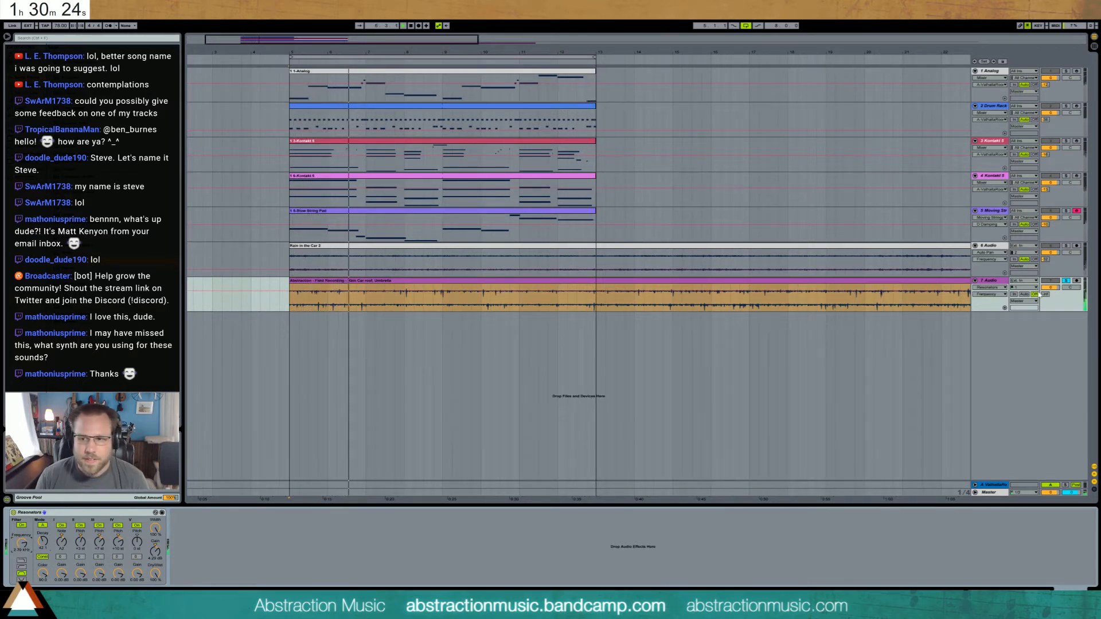
- Raise the field recording track's reverb send, add a Ping Pong Delay after its Resonators, and unsolo the track
left_click_drag(1045, 294, 1045, 286)
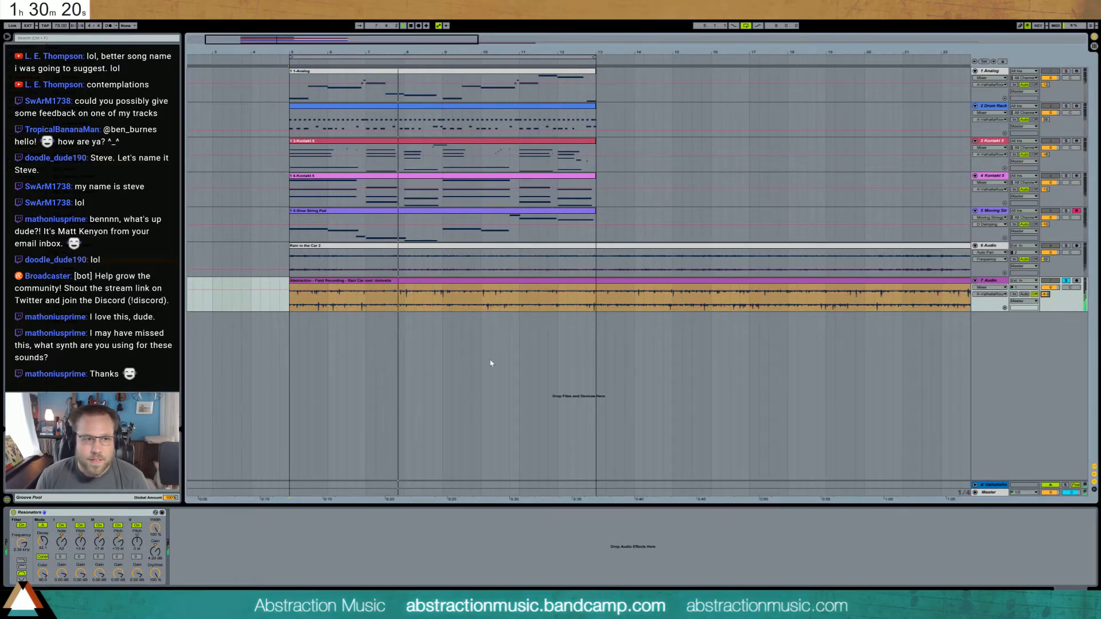
left_click_drag(86, 245, 197, 527)
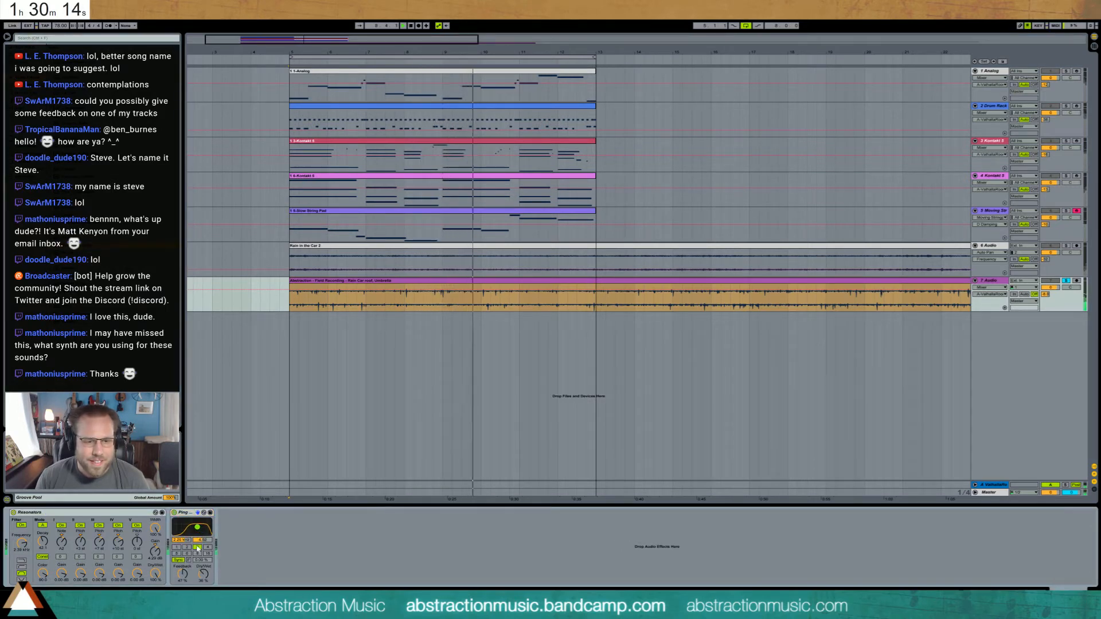
left_click(1065, 281)
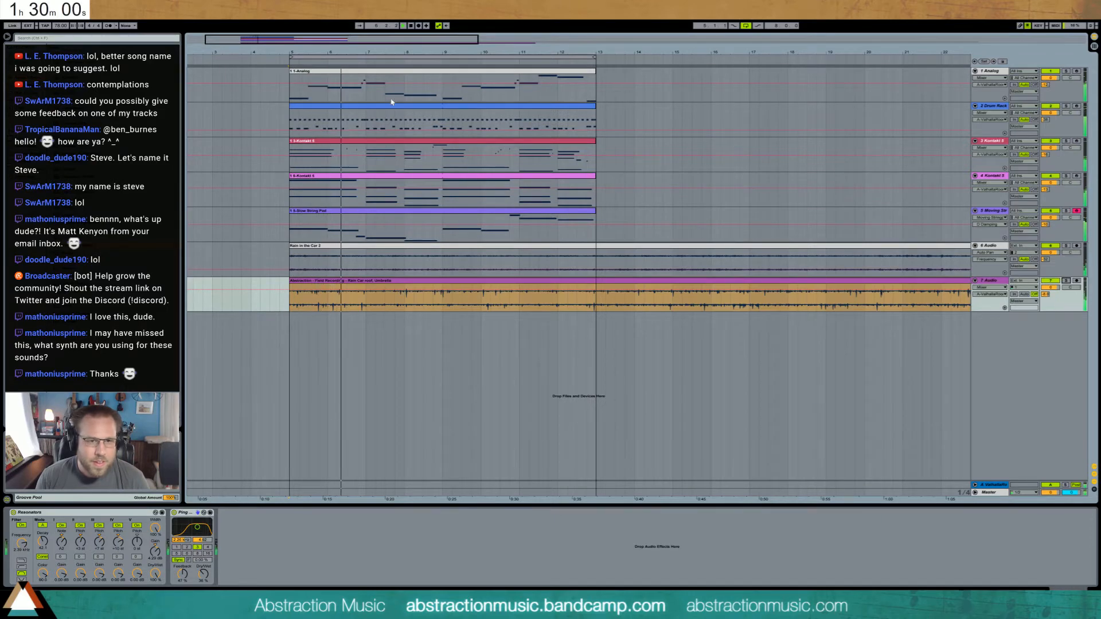
- Inspect the notes of the Analog melody clip and return to the field recording track's effects
double_click(388, 74)
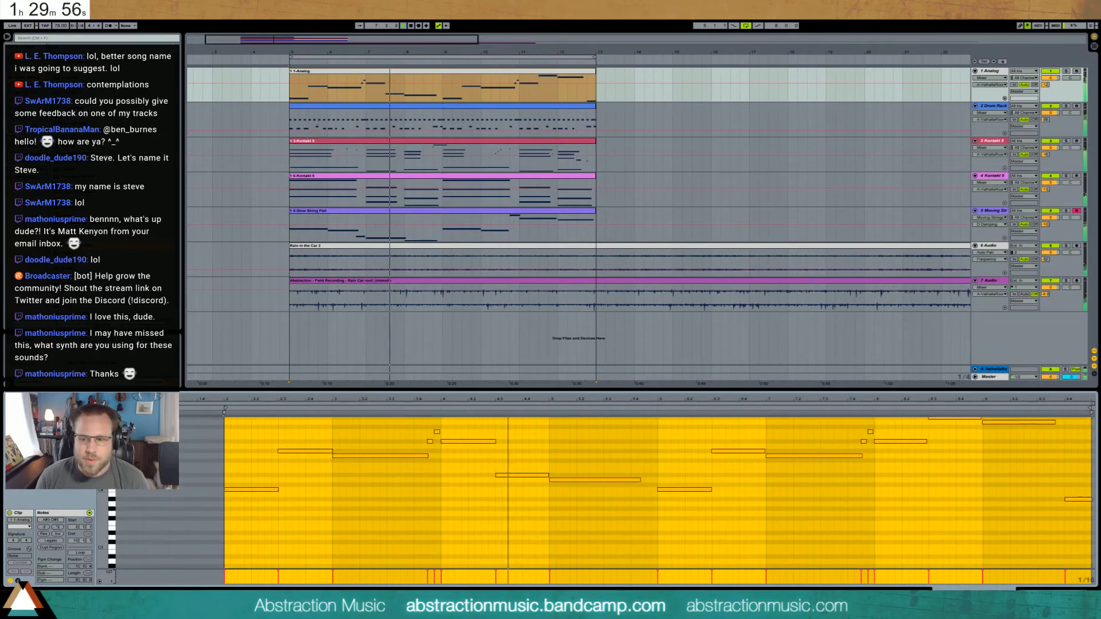
key("shift+Tab")
left_click(340, 302)
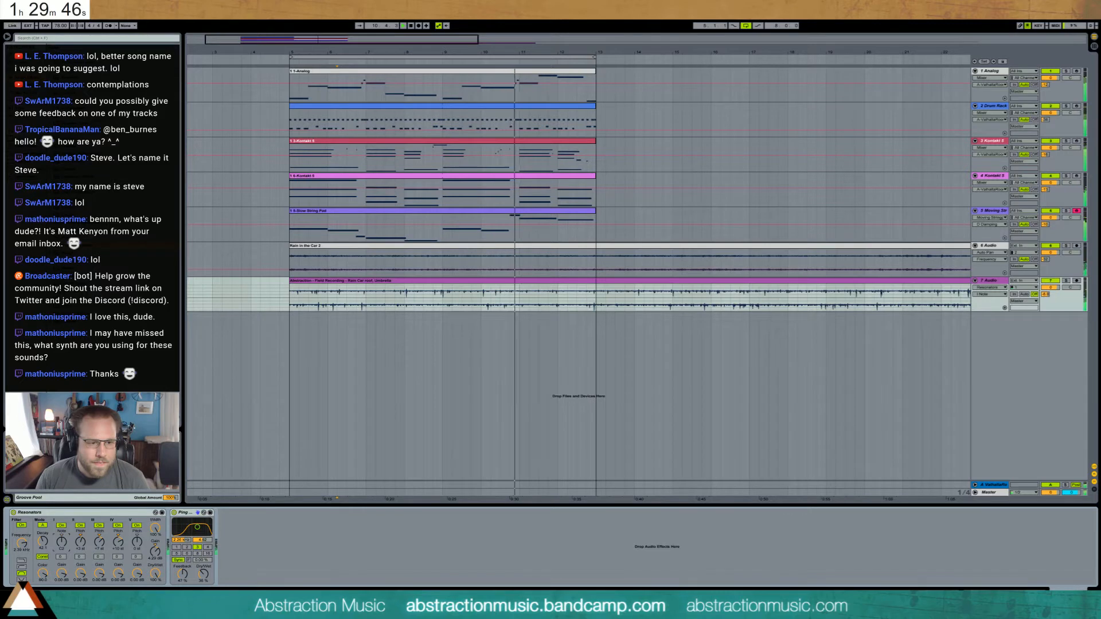
- Adjust the Resonators output gain and compare the sound with the fifth resonator switched off and on
left_click_drag(155, 551, 154, 547)
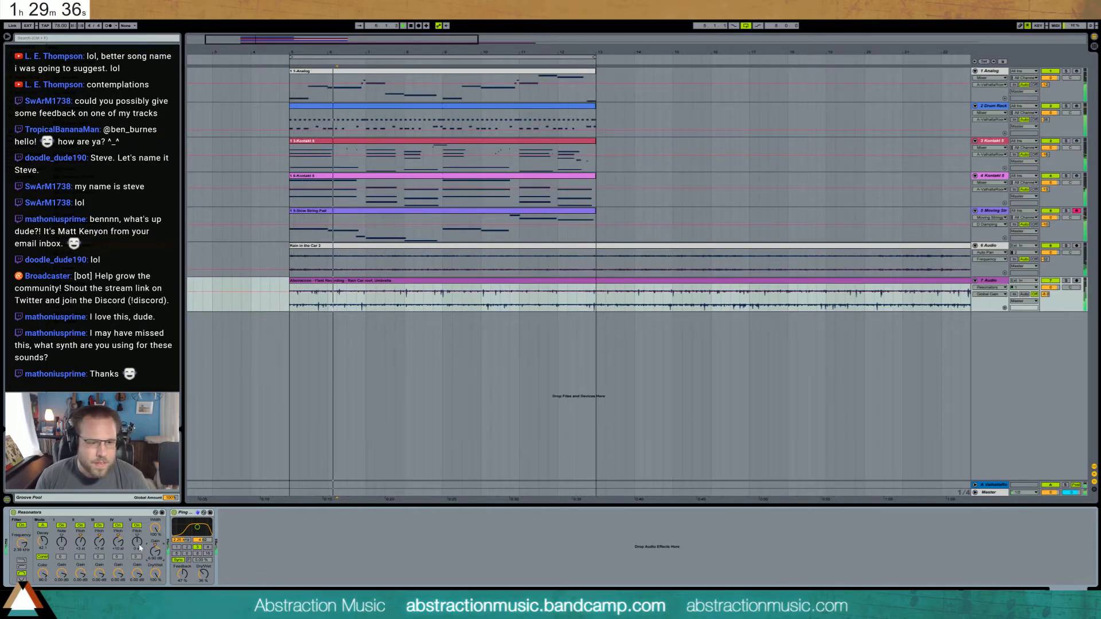
left_click(137, 526)
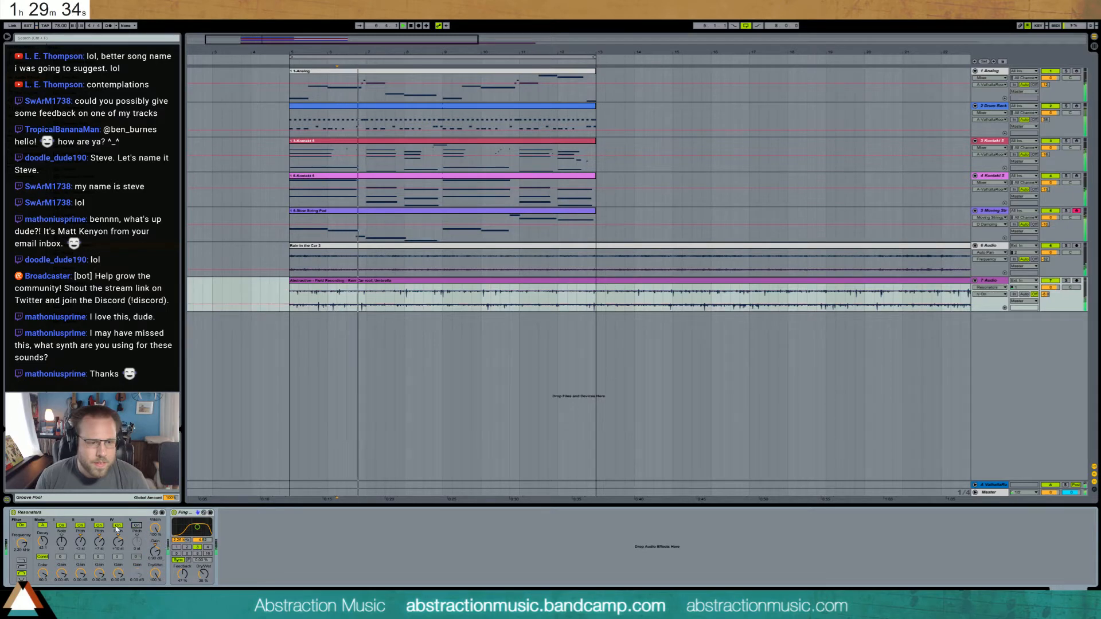
left_click(137, 526)
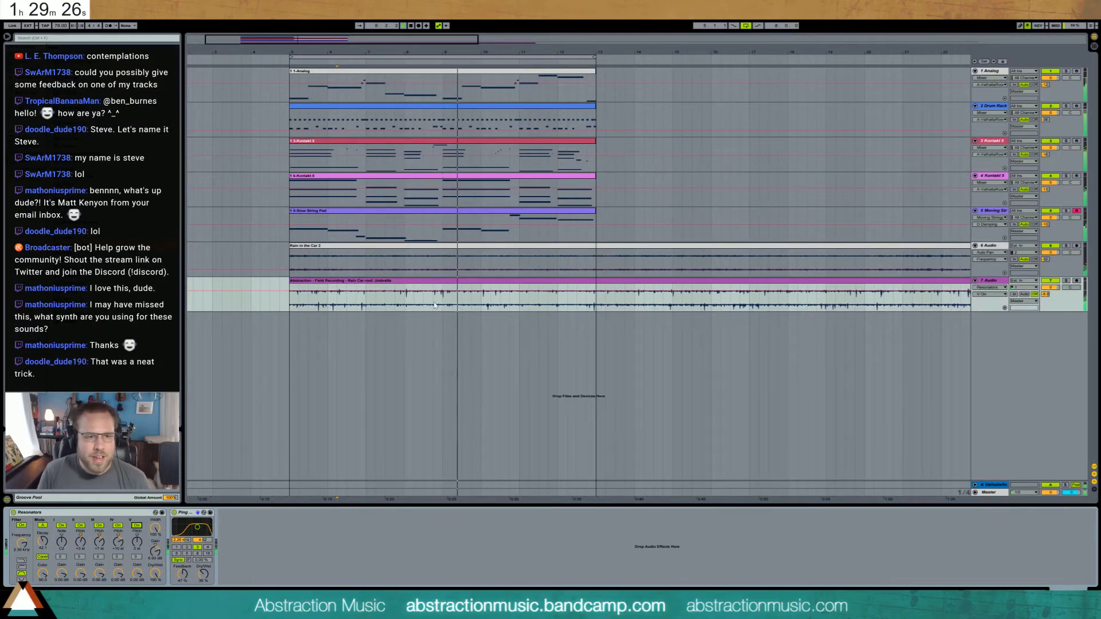
left_click(99, 534)
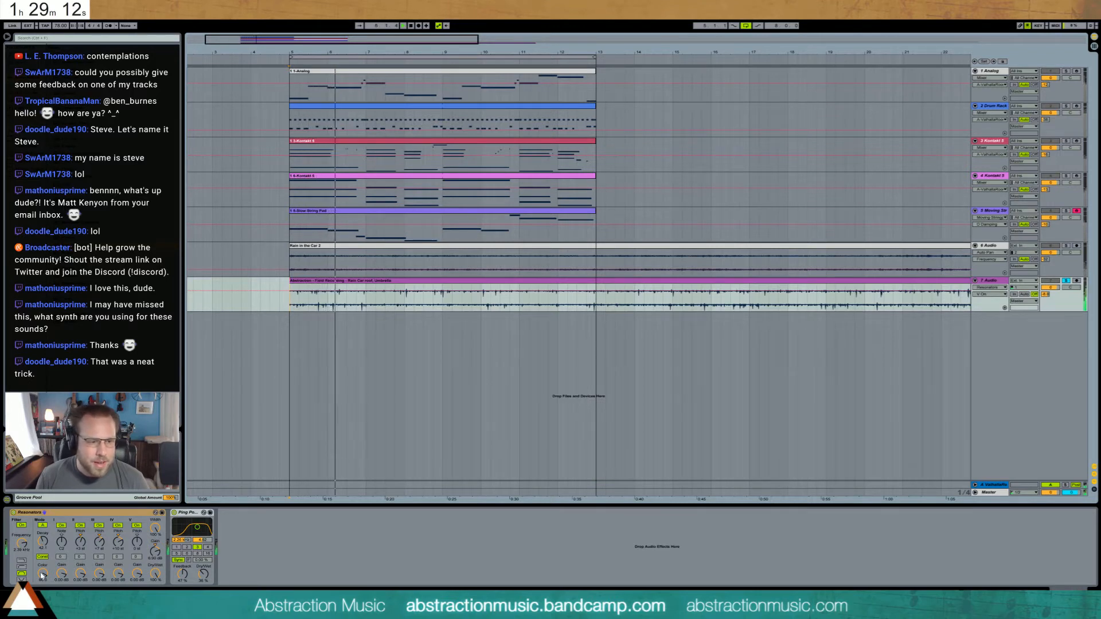
- Shorten the decay of the soloed field recording's Resonators effect and readjust its color
left_click_drag(41, 575, 41, 616)
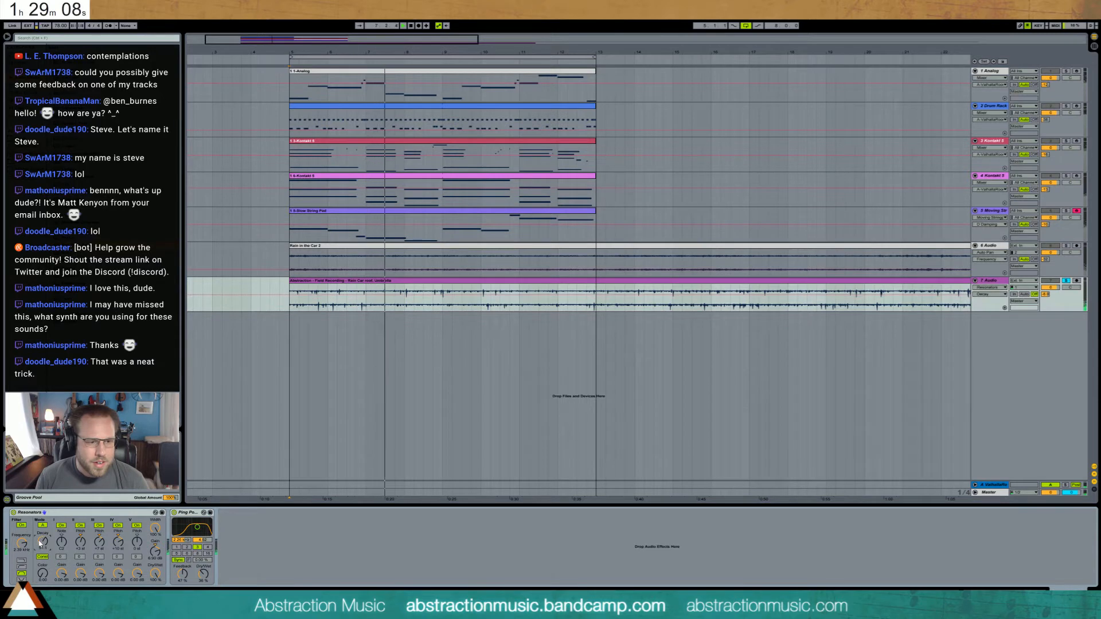
left_click_drag(42, 541, 42, 528)
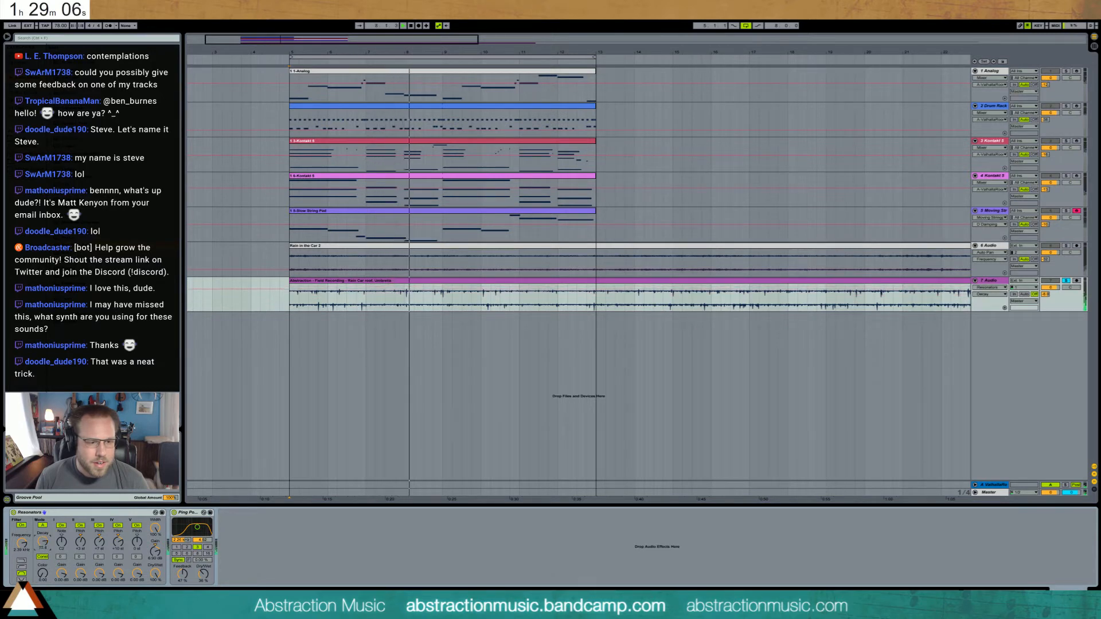
left_click_drag(42, 573, 42, 550)
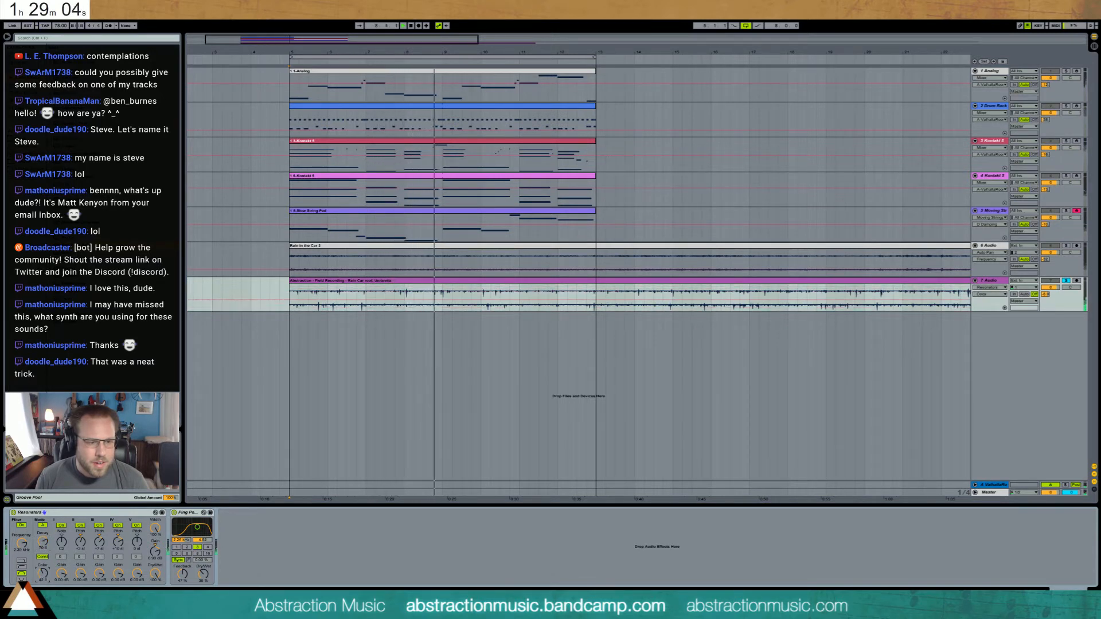
- Lower the Resonators filter frequency, switch the filter type, and rebalance the decay and output gain
left_click_drag(22, 542, 22, 565)
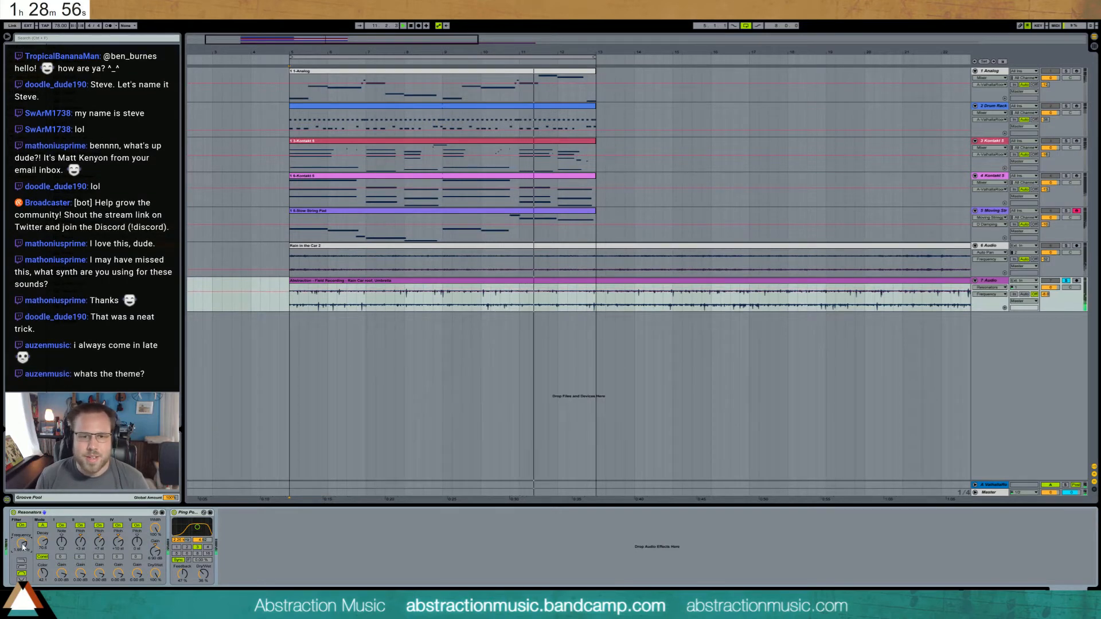
mouse_move(22, 544)
left_mouse_down()
mouse_move(43, 570)
mouse_move(22, 554)
mouse_move(22, 565)
left_mouse_up()
left_click(22, 566)
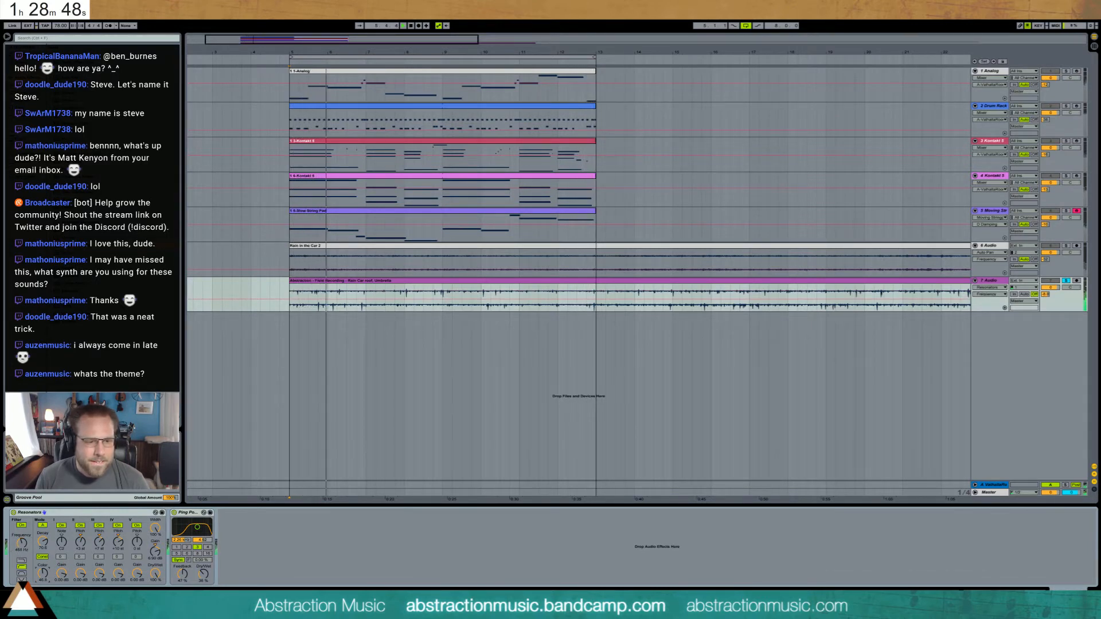
left_click_drag(48, 541, 48, 544)
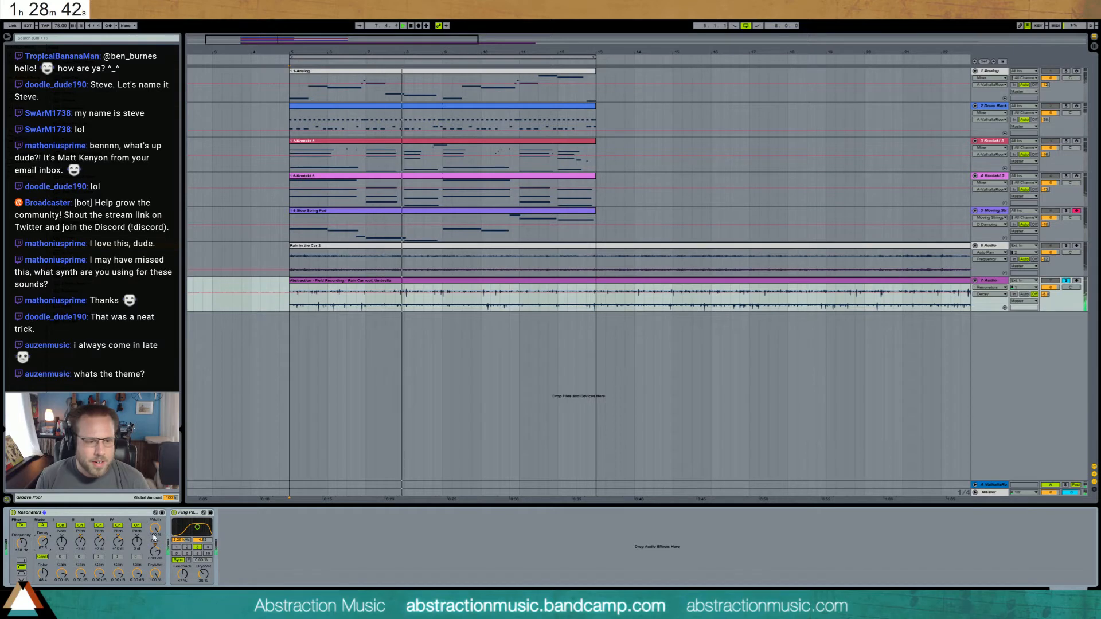
left_click_drag(155, 549, 155, 529)
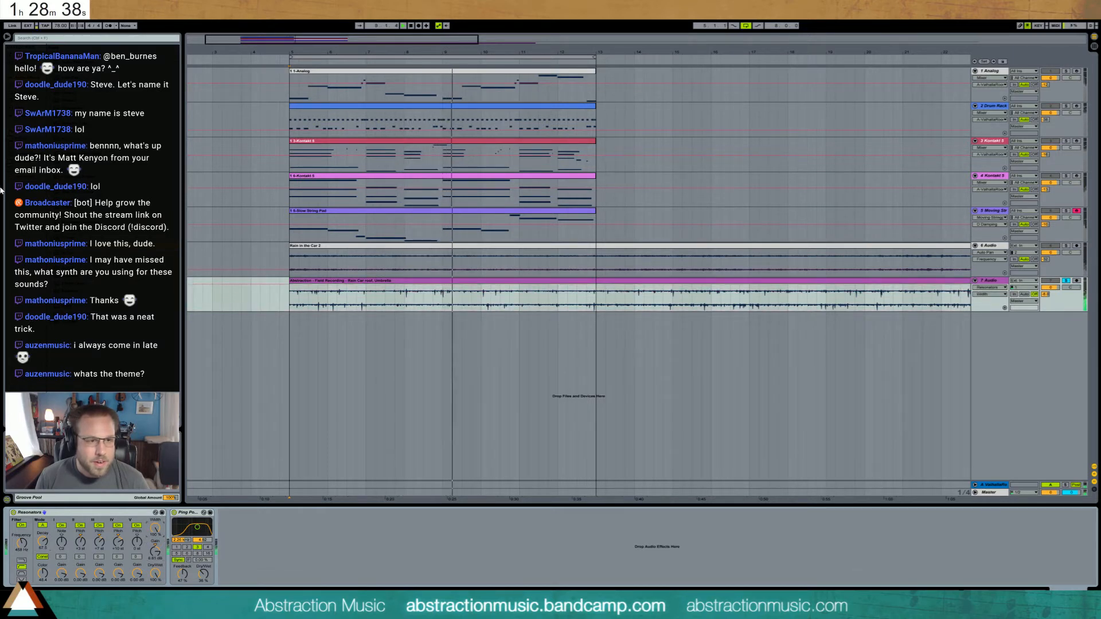
- Insert an Auto Pan between the field recording's Resonators and Ping Pong Delay, and unsolo the track
left_click_drag(72, 77, 181, 548)
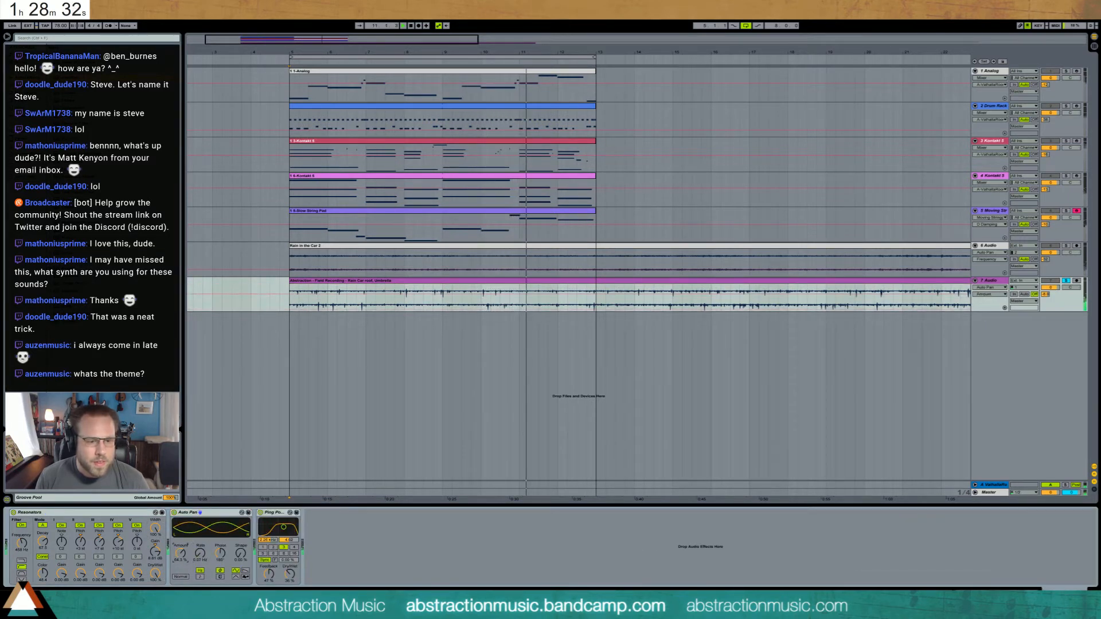
left_click(1067, 281)
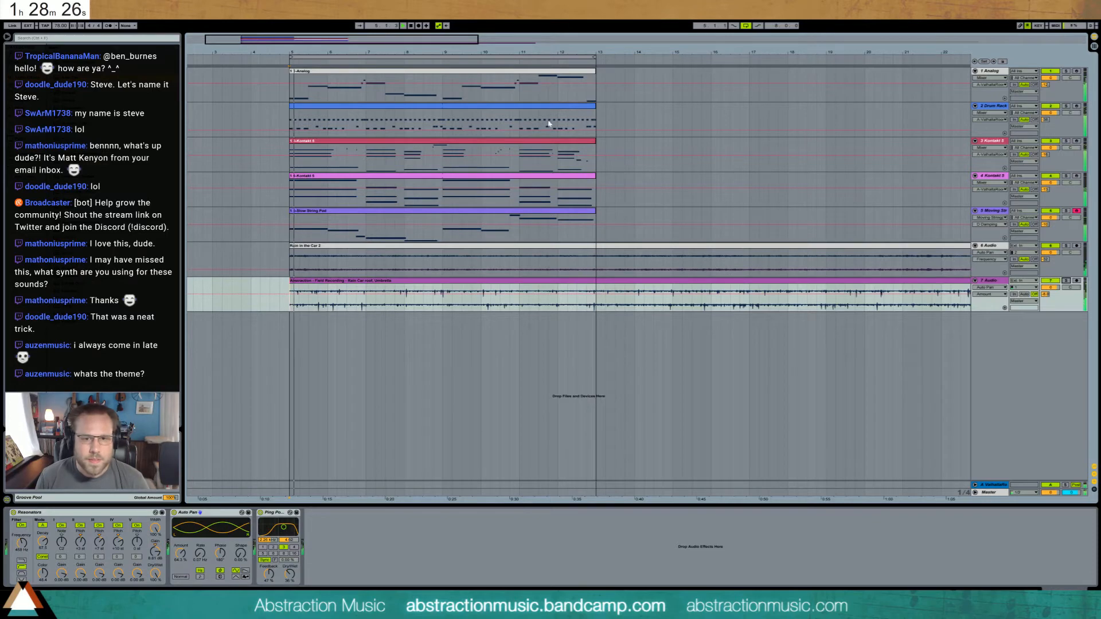
- Add a Ping Pong Delay after the Reverb on the Drum Rack track and adjust the delay's filter
left_click(591, 107)
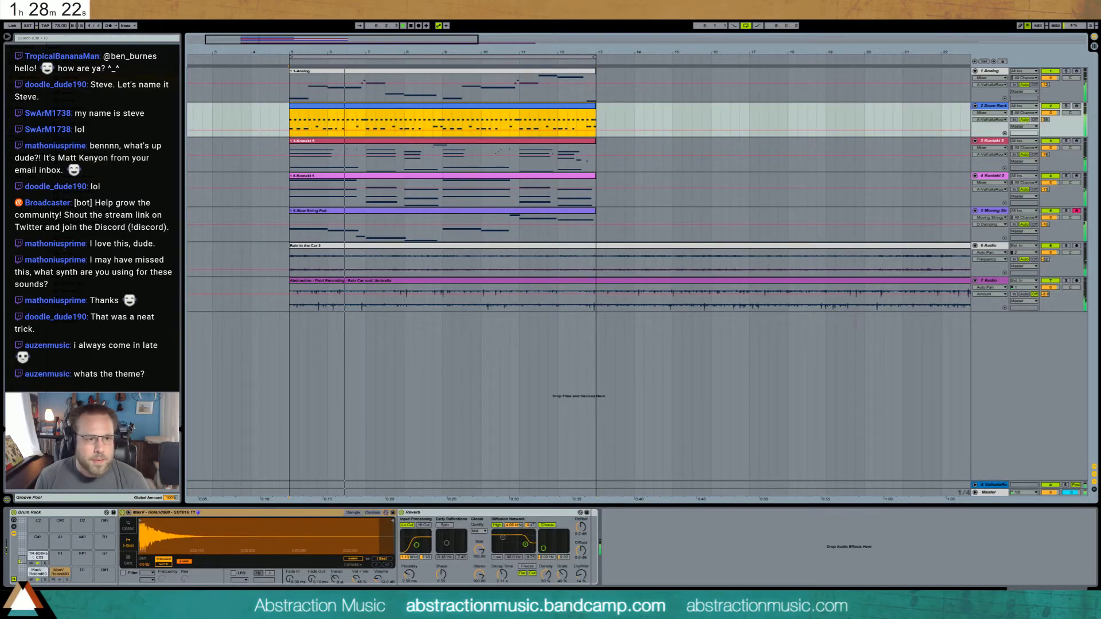
left_click_drag(64, 249, 604, 579)
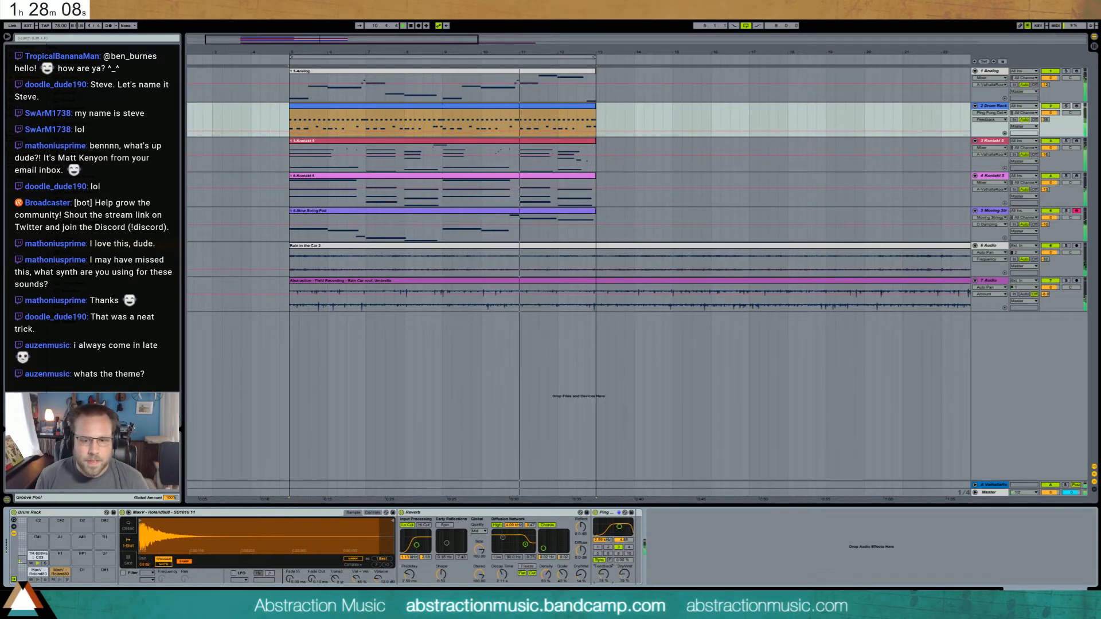
left_click_drag(618, 527, 620, 527)
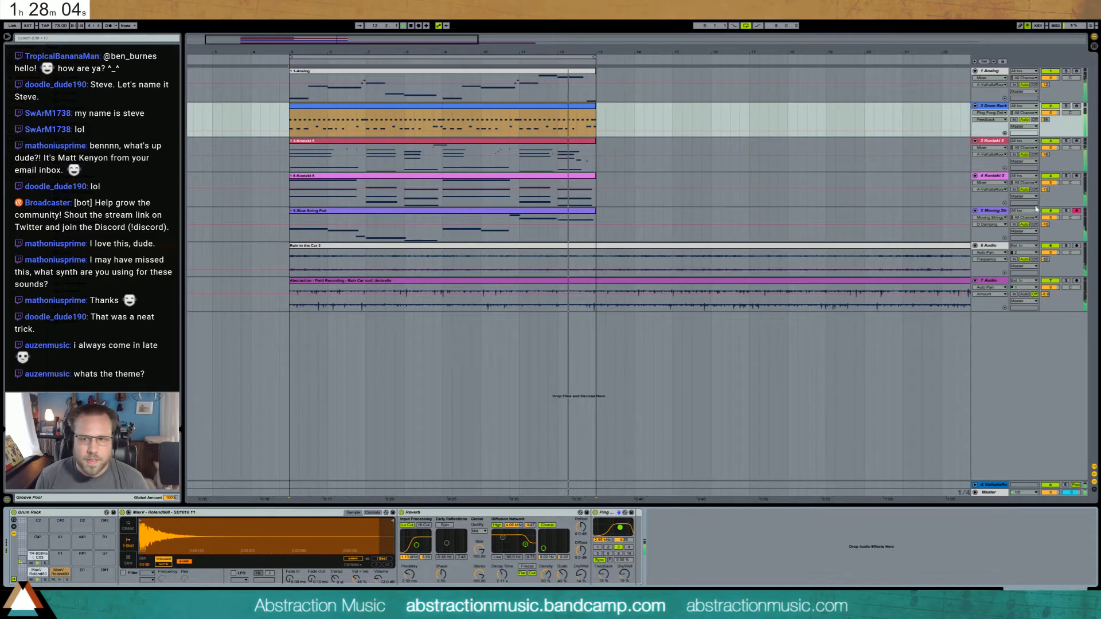
- Bring up the device chain of the Moving Stringpad track
left_click(993, 106)
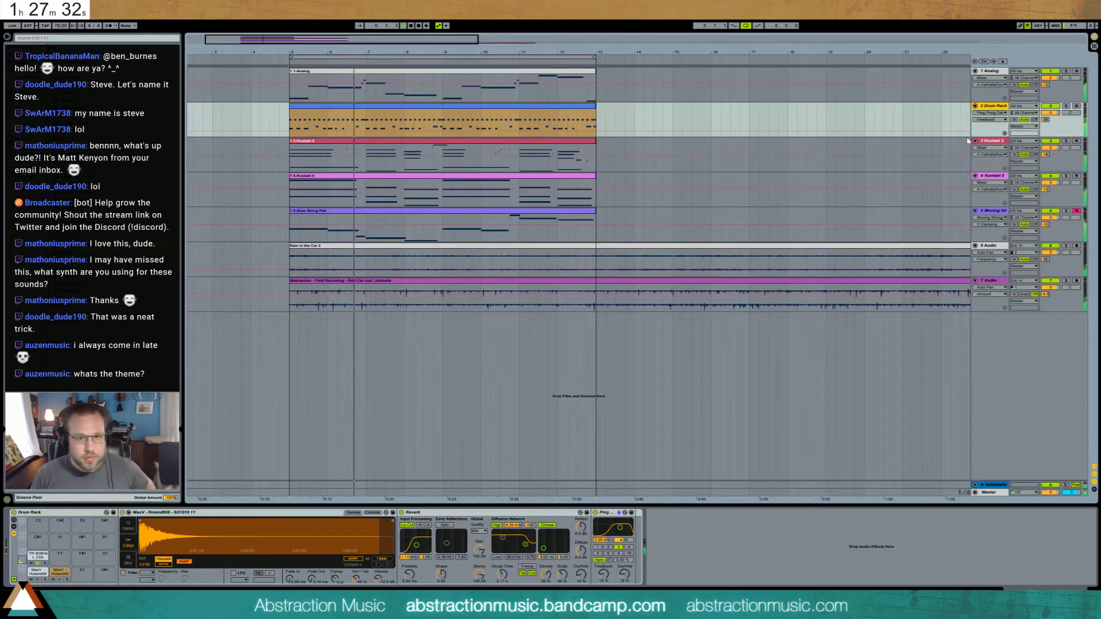
left_click(996, 211)
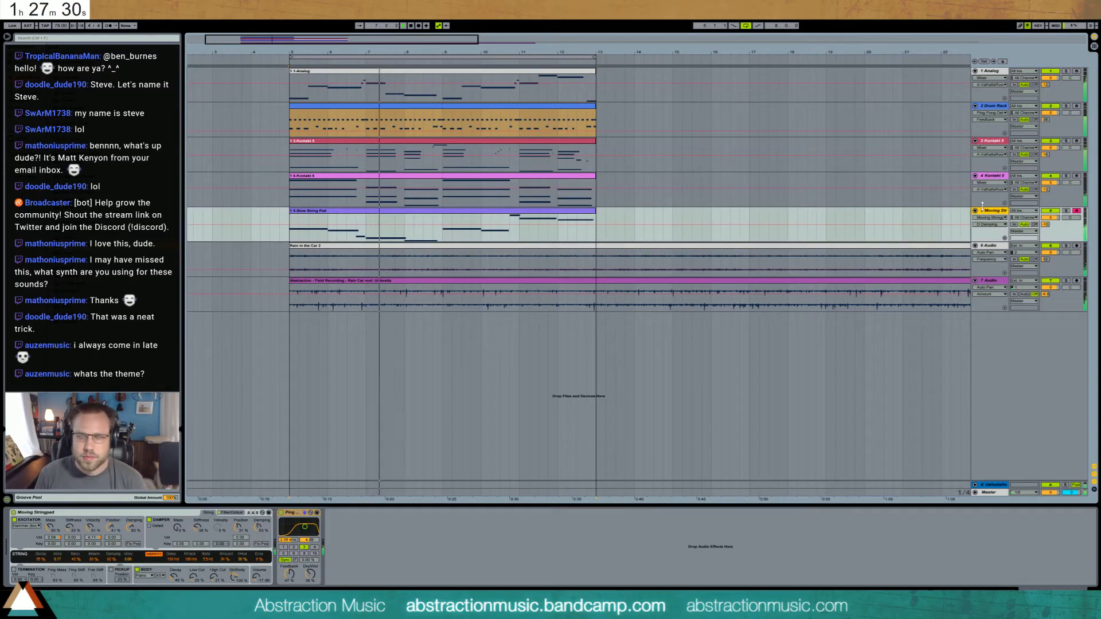
- Insert a new MIDI track below the string pad track and load the Analog synth onto it
key("ctrl+shift+t")
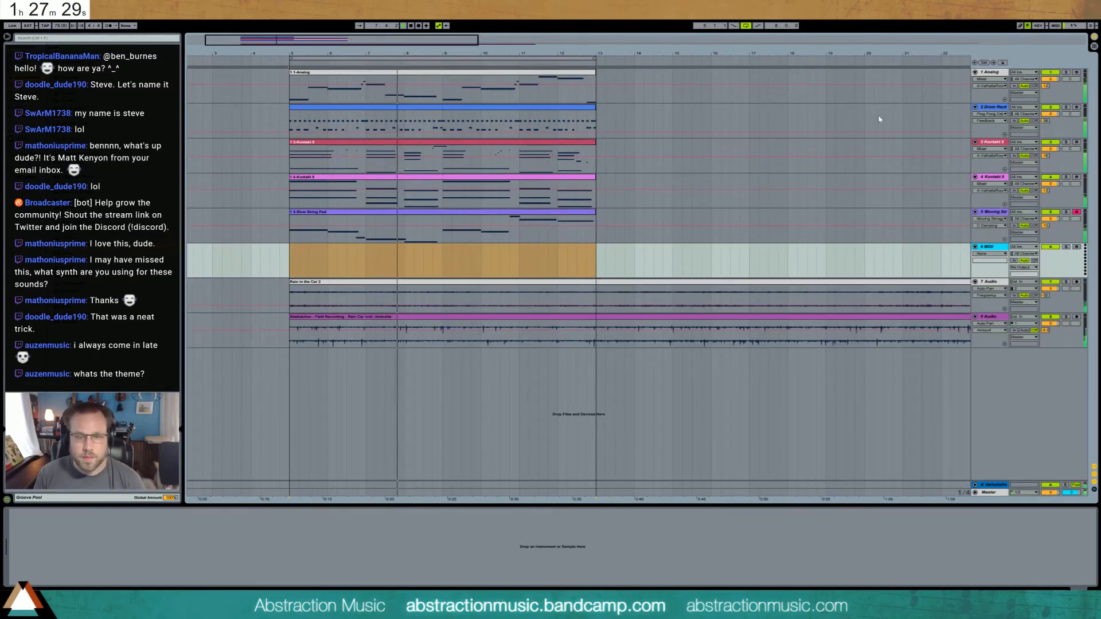
left_click(990, 74)
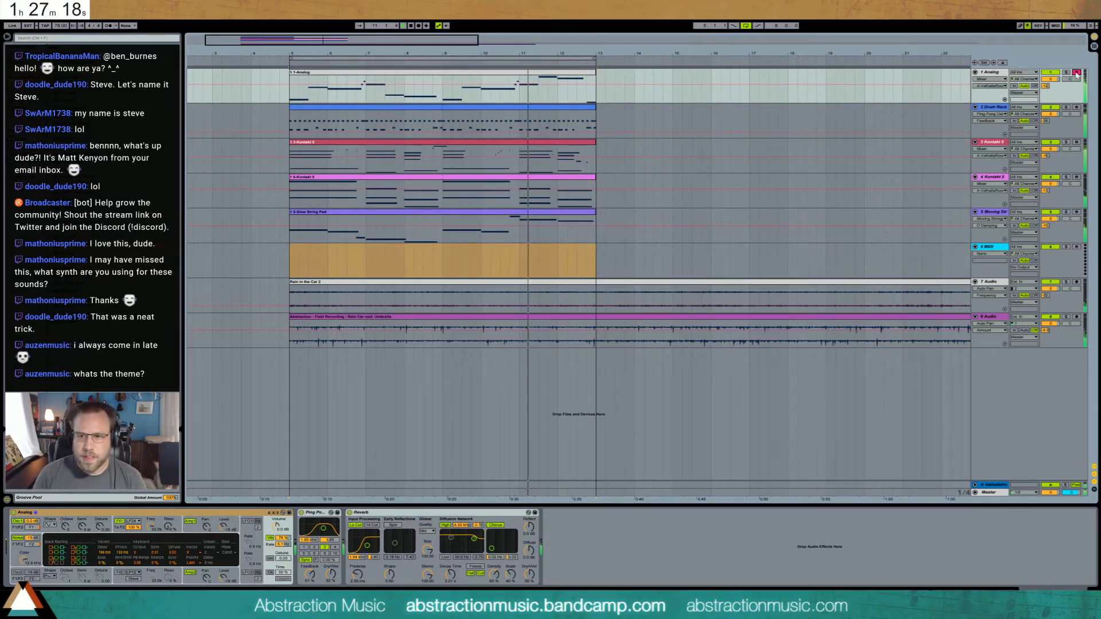
left_click_drag(91, 60, 464, 255)
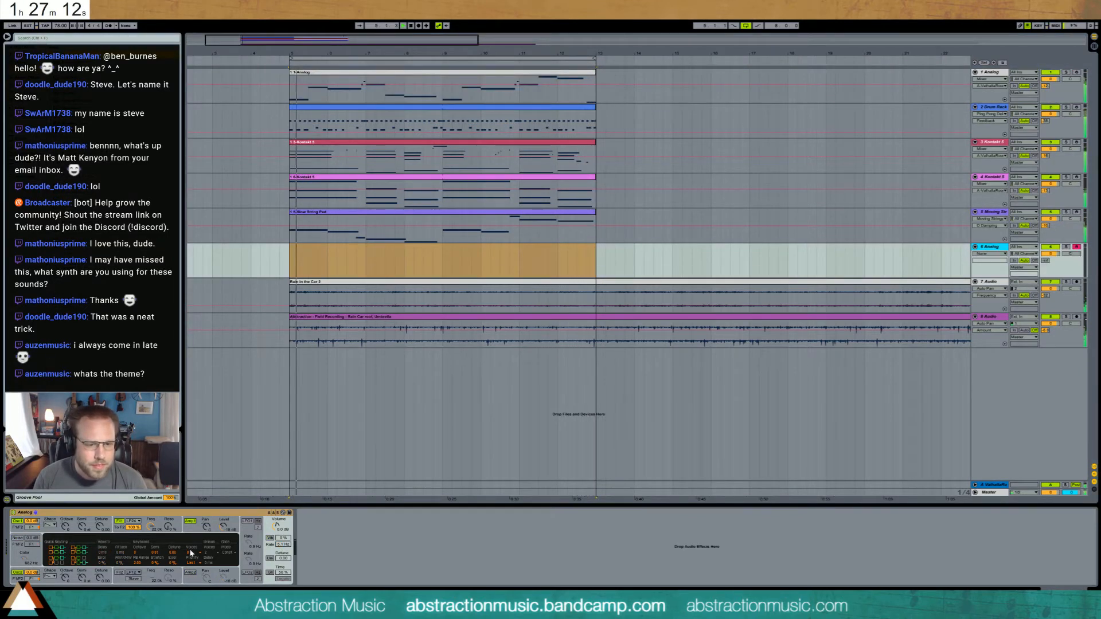
- Enable unison on the new Analog synth, raise its detune, and detune oscillator 1 slightly up and oscillator 2 slightly down
left_click(270, 558)
left_click_drag(283, 558, 282, 549)
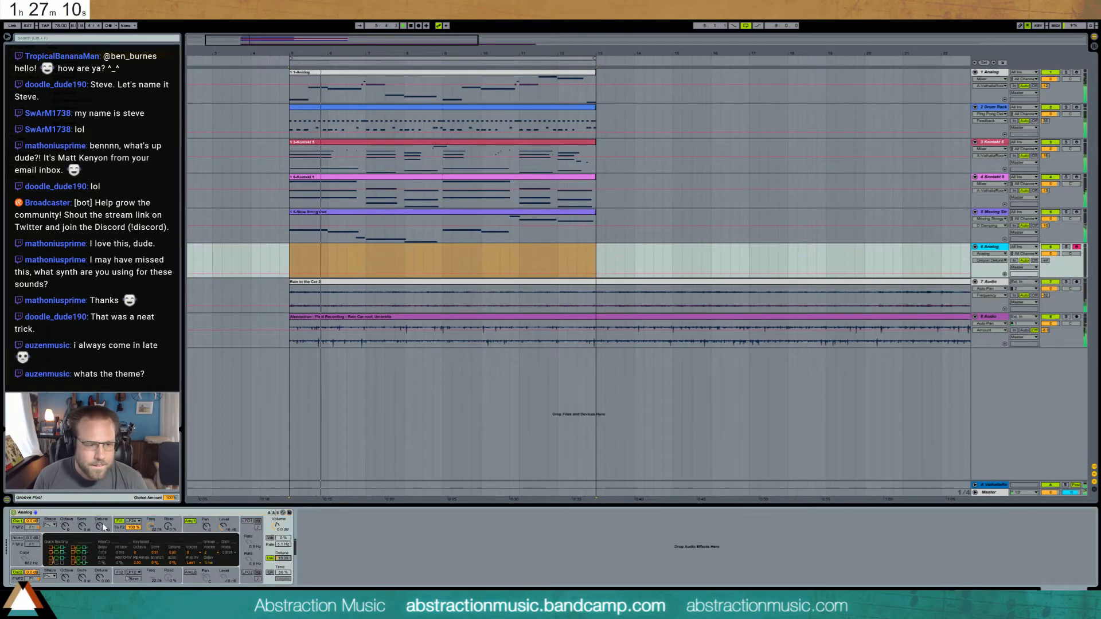
left_click_drag(100, 526, 101, 524)
left_click_drag(100, 578, 100, 581)
- Lower filter 1's cutoff and enable vibrato with a raised amount and an adjusted fade-in
left_click_drag(151, 527, 151, 551)
left_click(280, 542)
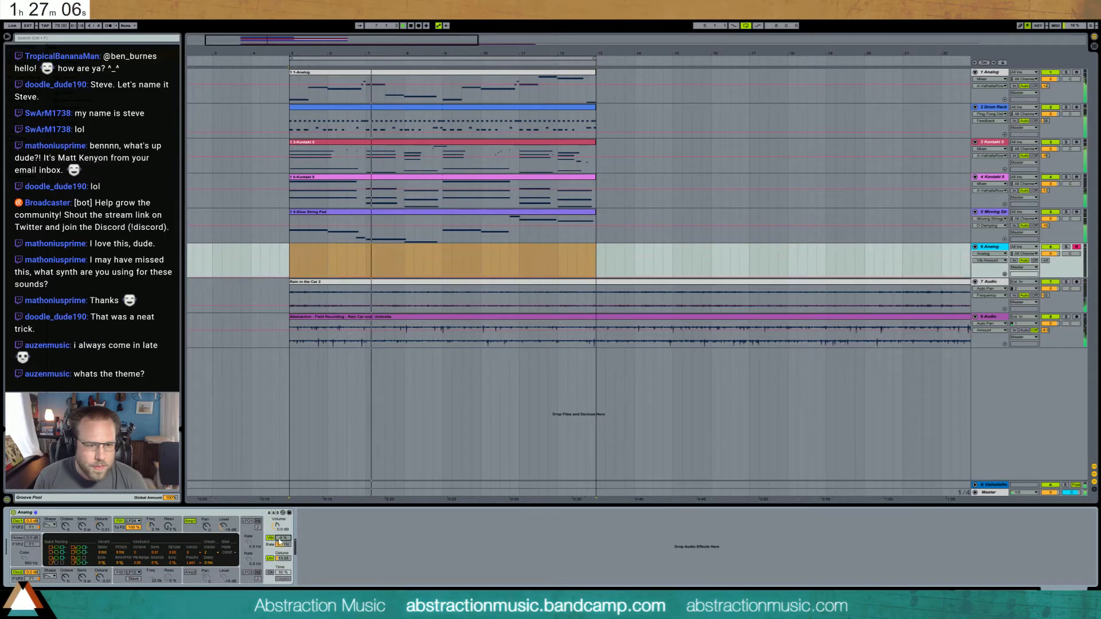
left_click_drag(279, 542, 279, 513)
left_click_drag(113, 553, 121, 536)
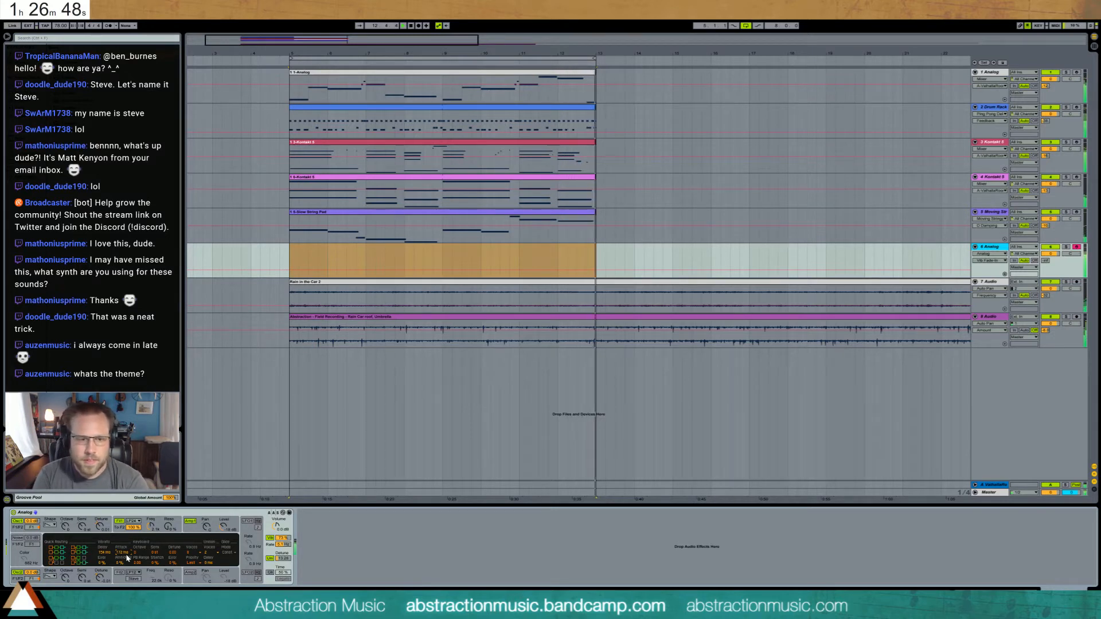
- Lower filter 1's cutoff further, reshape its envelope's decay and sustain, and adjust the resonance
left_click_drag(151, 526, 151, 551)
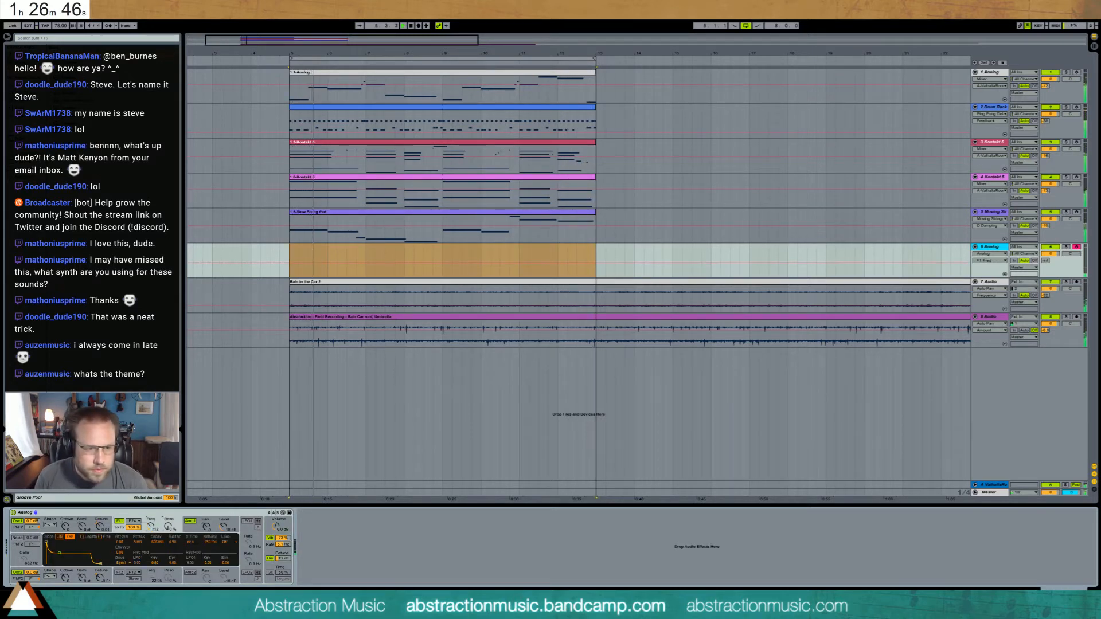
left_click_drag(59, 554, 60, 565)
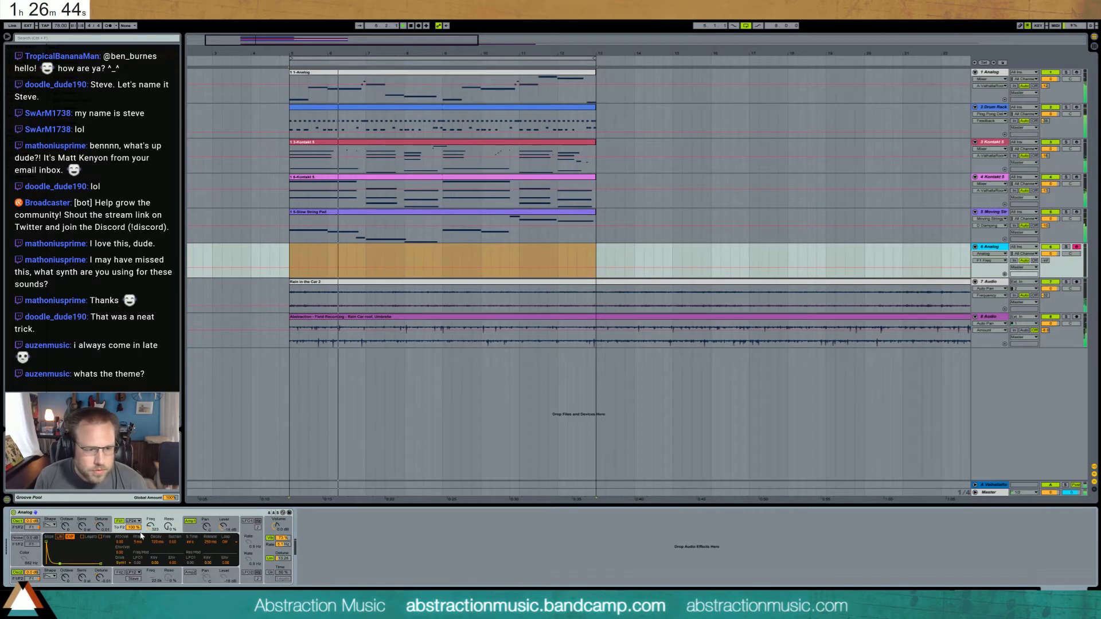
mouse_move(168, 525)
left_mouse_down()
mouse_move(168, 504)
mouse_move(151, 521)
mouse_move(168, 532)
left_mouse_up()
left_click(192, 529)
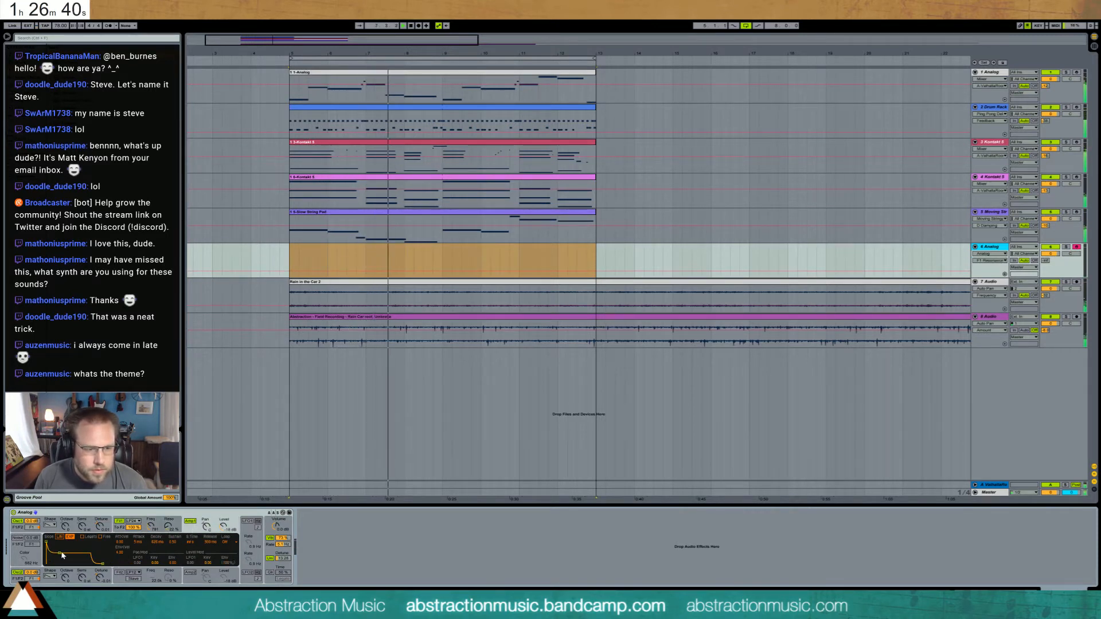
left_click_drag(60, 554, 58, 554)
- Paste a Ping Pong Delay after the Analog synth, adjust its feedback and dry/wet, and raise the track's send to the Valhalla reverb
left_click(312, 548)
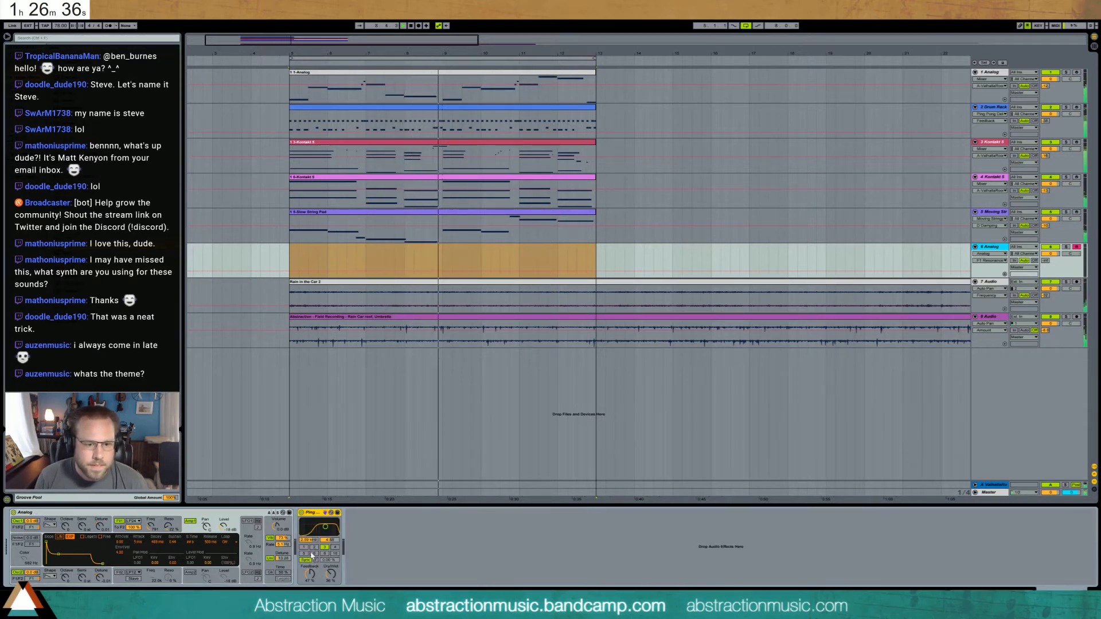
key("ctrl+v")
left_click_drag(310, 574, 331, 577)
left_click_drag(1045, 261, 1045, 248)
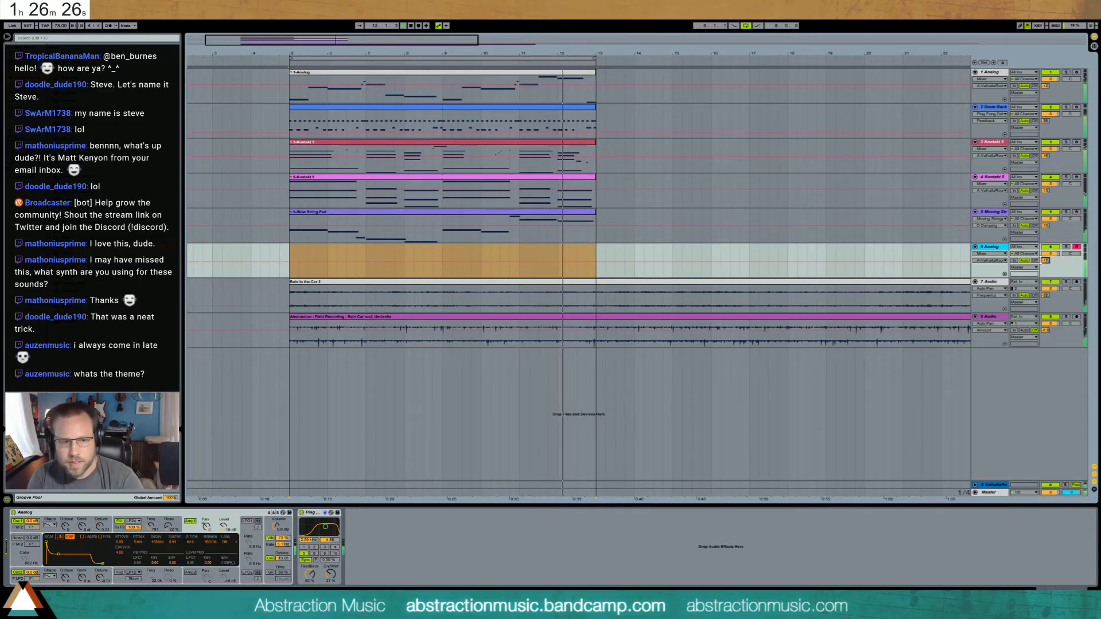
- Readjust the Analog synth's filter 1 cutoff and resonance, and reduce its unison detune
left_click(151, 526)
left_click_drag(168, 527, 168, 512)
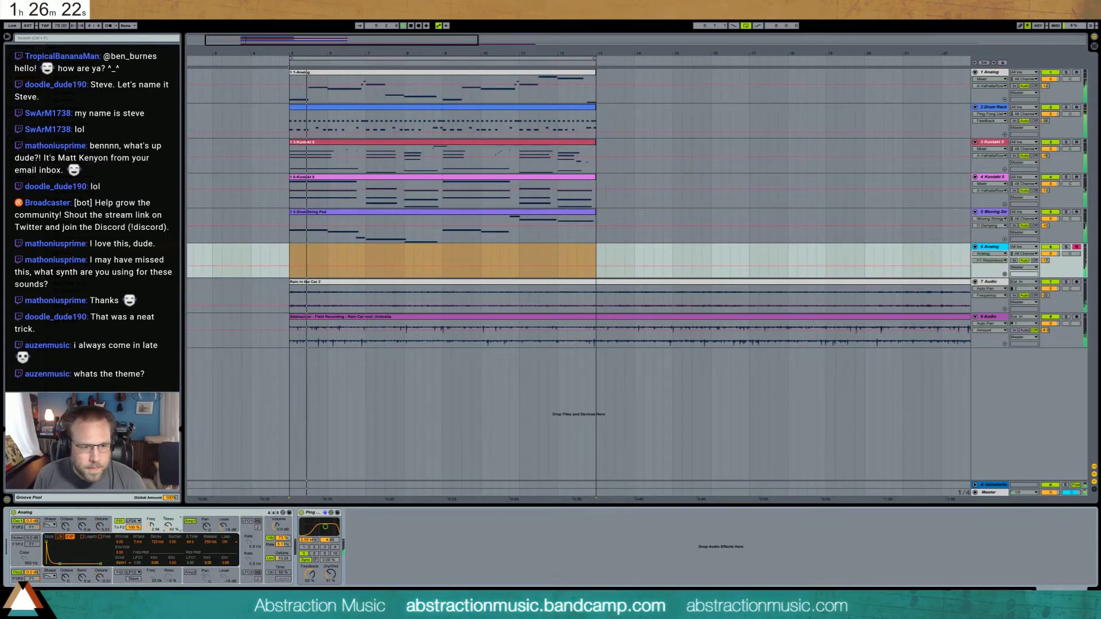
left_click_drag(283, 559, 283, 564)
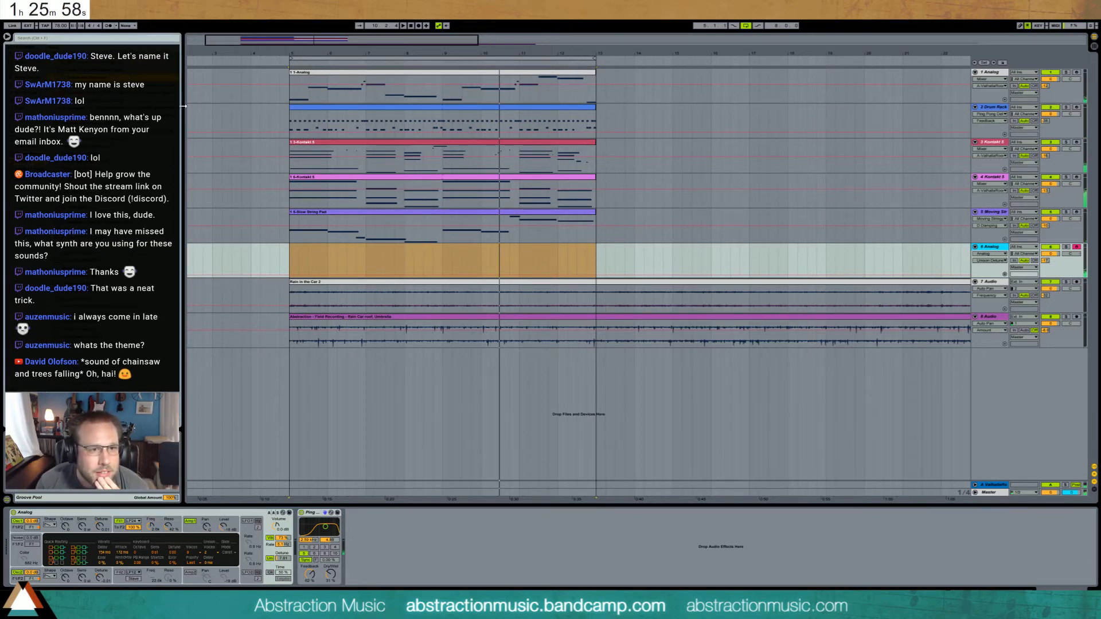
- Record-arm the two Kontakt tracks in turn to try their sounds, and check the Scarbee Mark I instrument in the Kontakt window
left_click(1076, 179)
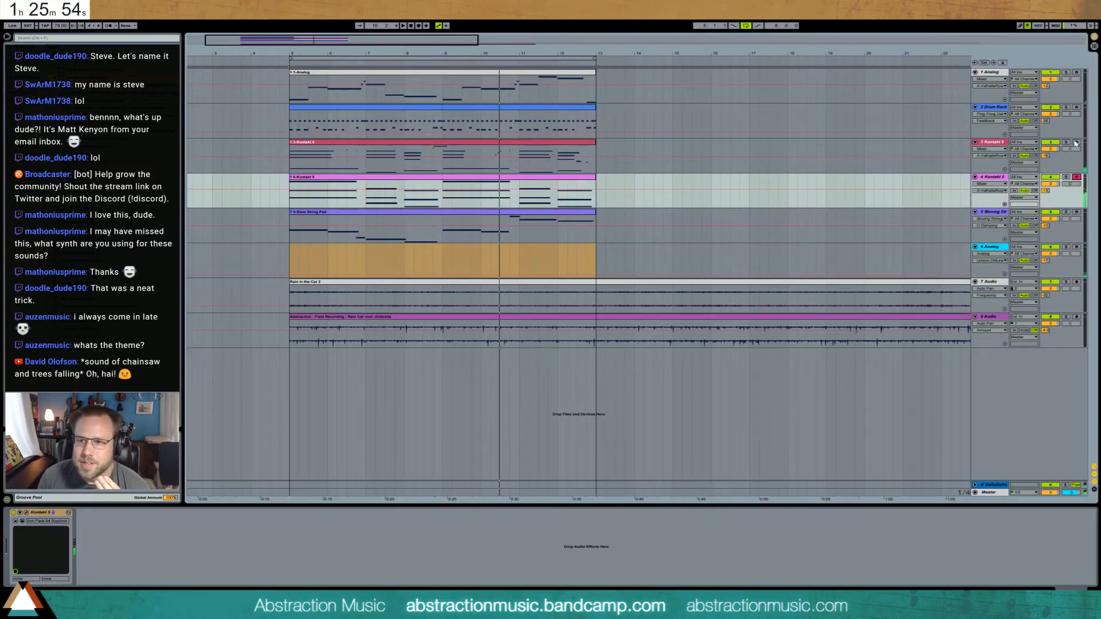
left_click(1076, 142)
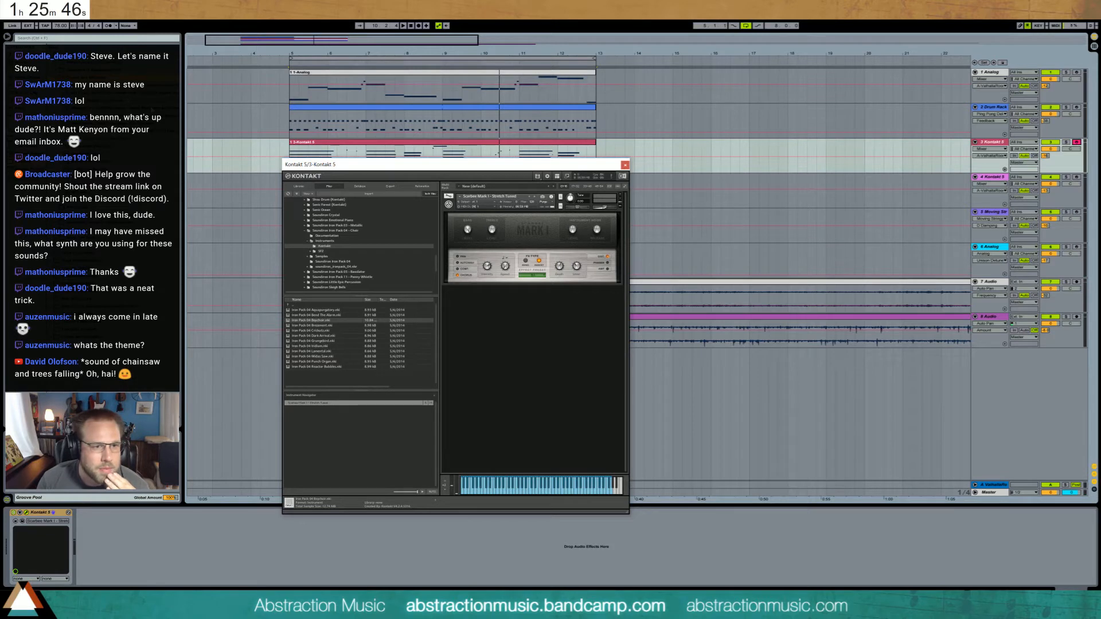
left_click(152, 108)
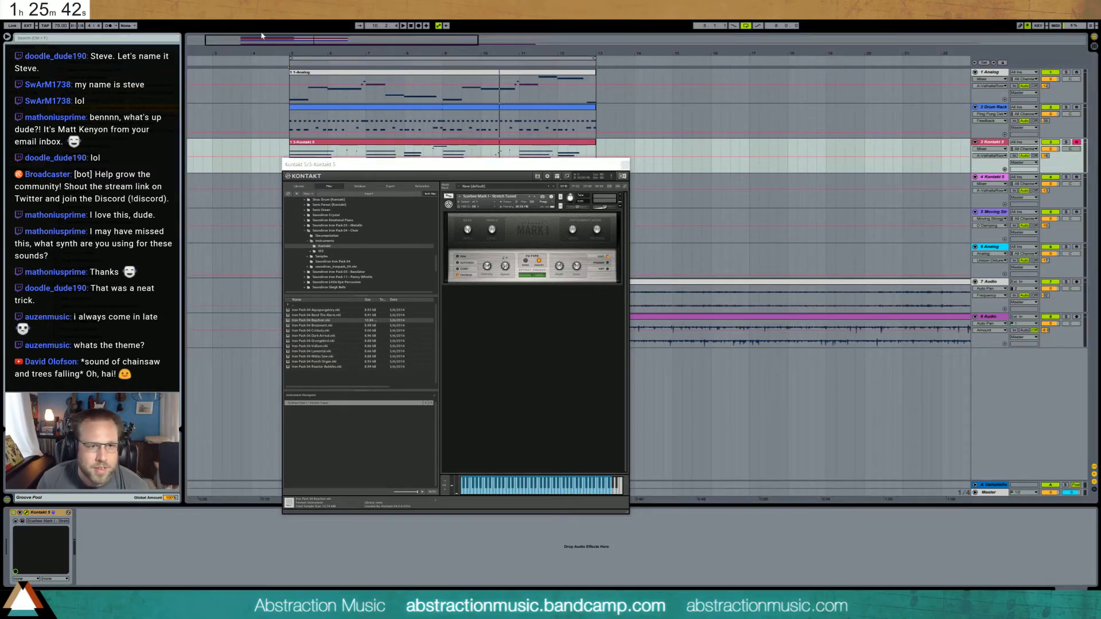
left_click_drag(768, 55, 767, 25)
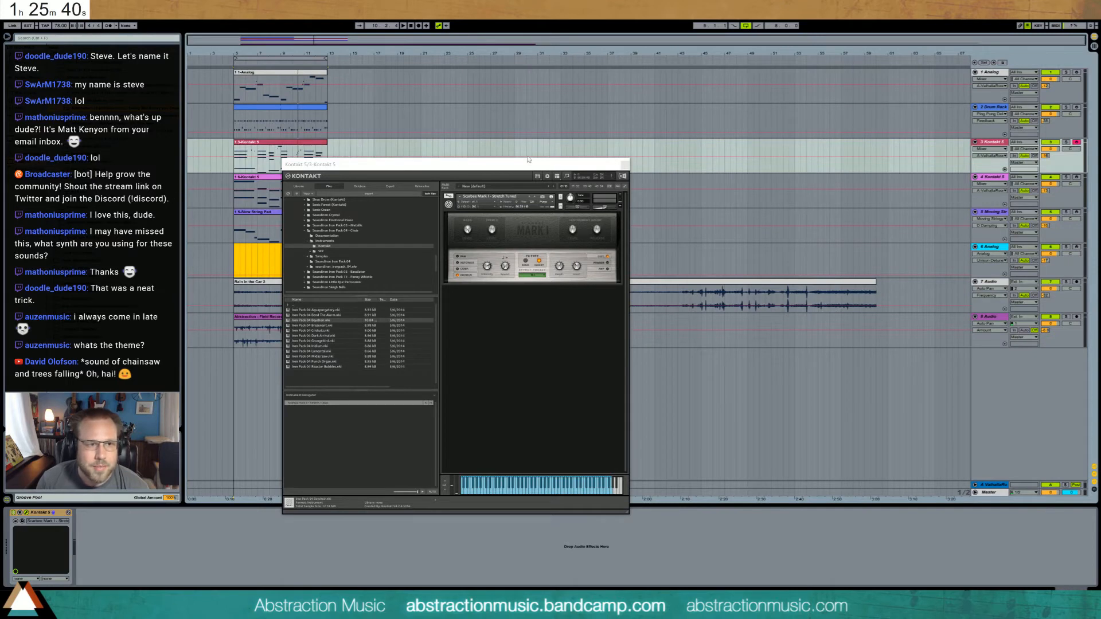
left_click(625, 166)
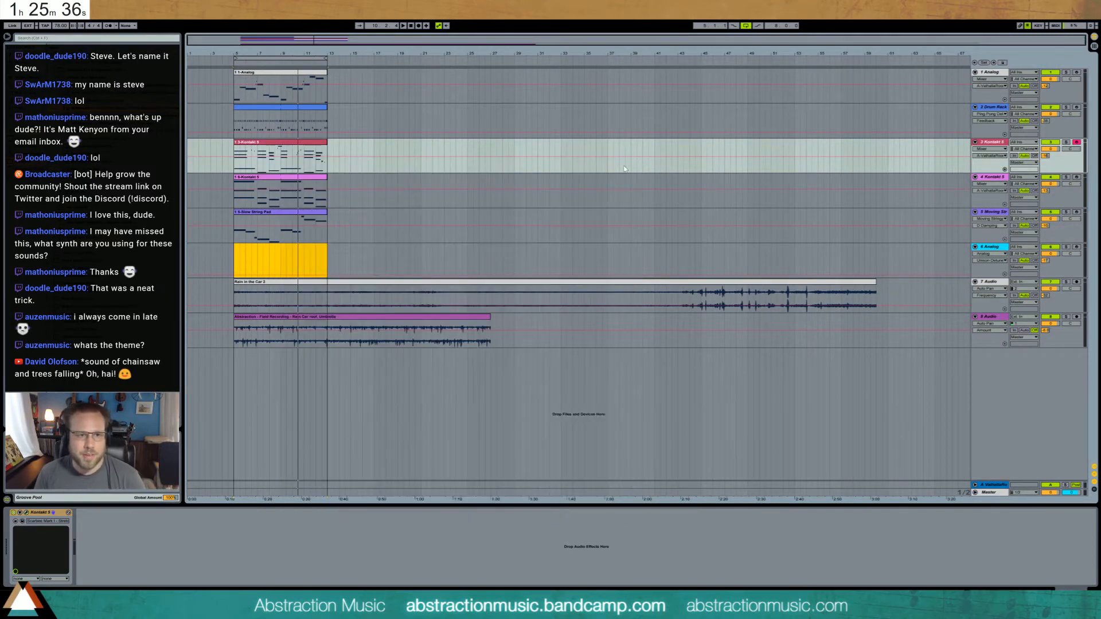
- Add the Heavy Machinery and Construction field recording to the last audio track after the existing clip and audition it
left_click_drag(752, 310, 930, 336)
left_click_drag(649, 42, 673, 12)
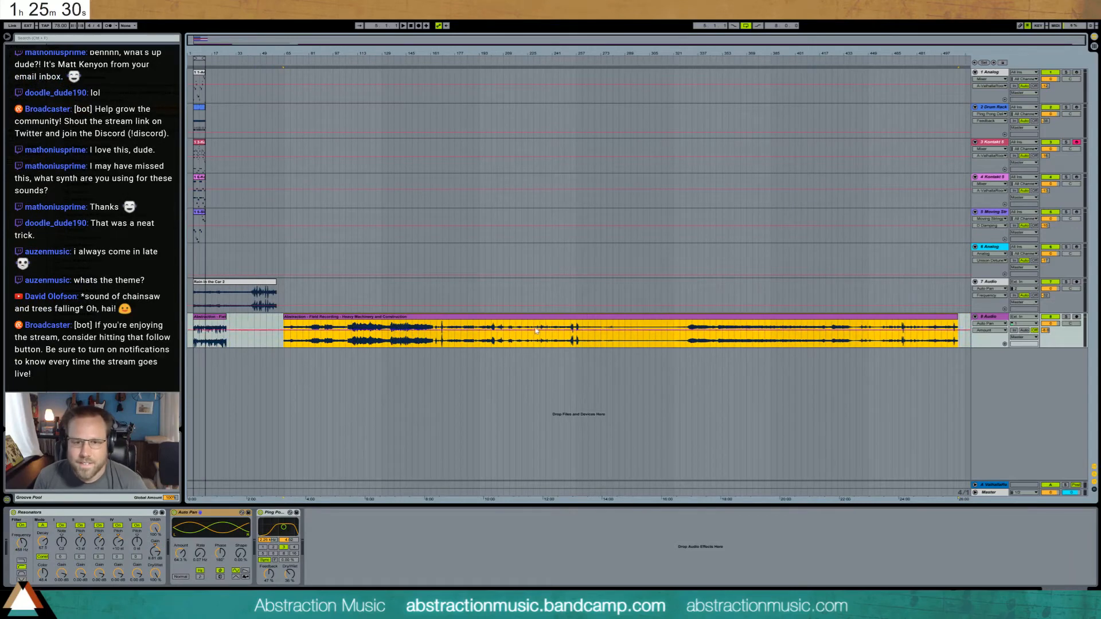
left_click(545, 329)
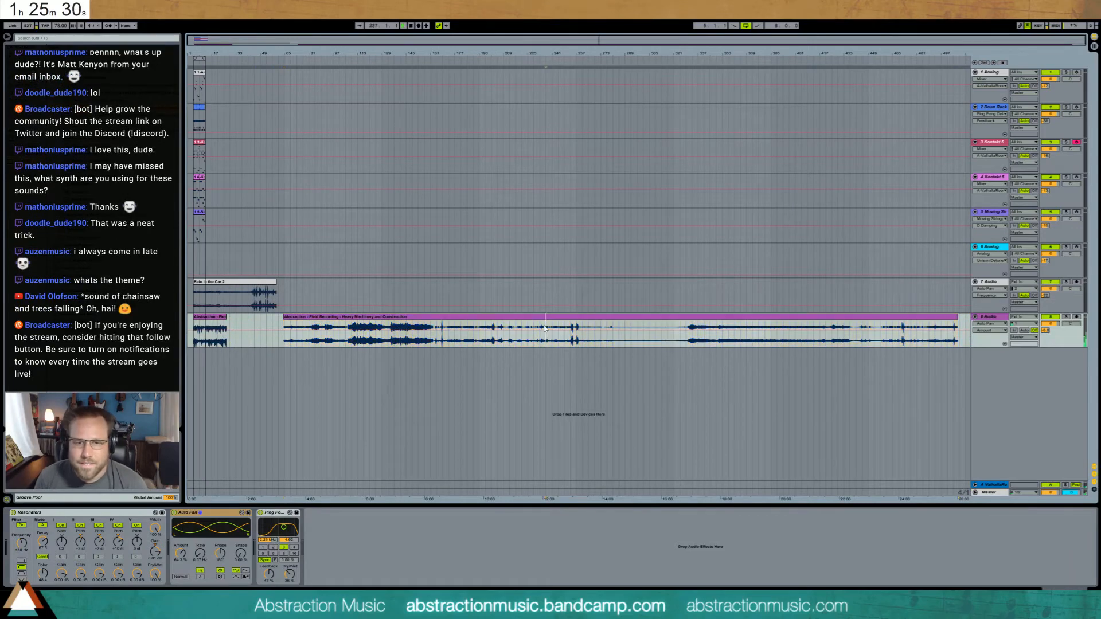
left_click(783, 320)
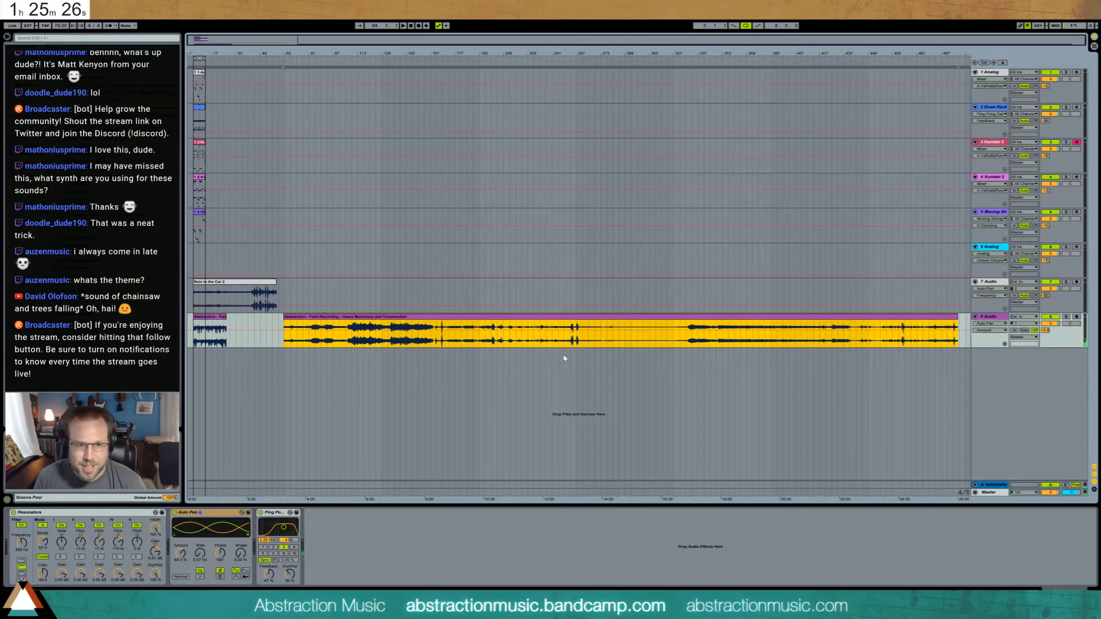
- Insert a new audio track, move the Heavy Machinery and Construction clip onto it, and play it from the middle
key("ctrl+t")
left_click_drag(605, 318, 602, 355)
left_click(546, 365)
key("space")
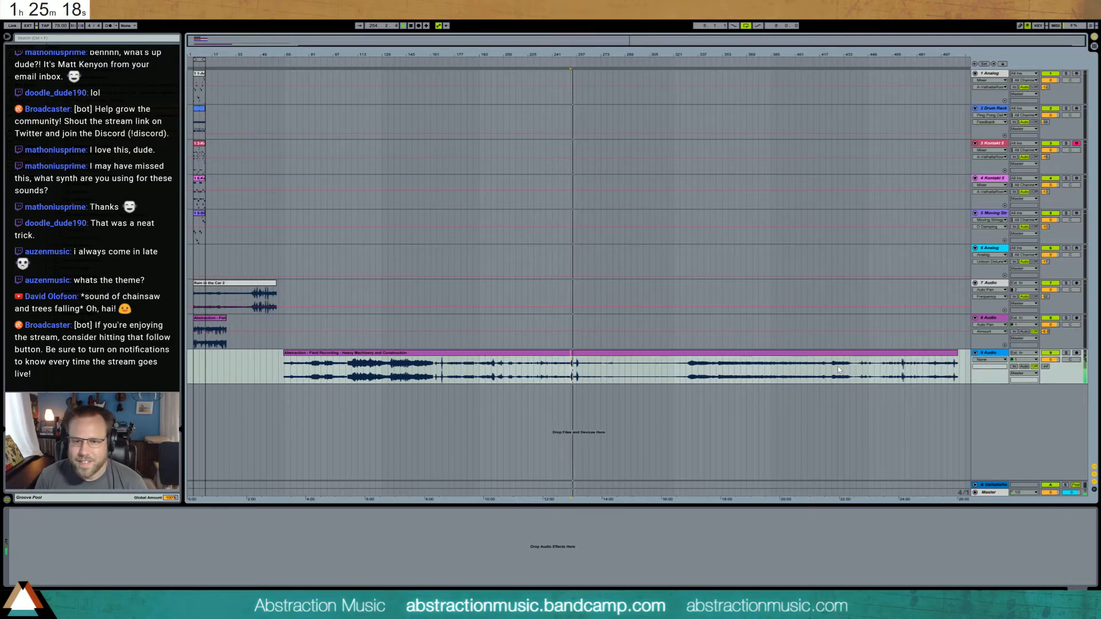
- Raise the gain of the Heavy Machinery and Construction clip and play it from just before the loud bursts
double_click(605, 355)
left_click_drag(72, 566, 108, 544)
left_click(565, 346)
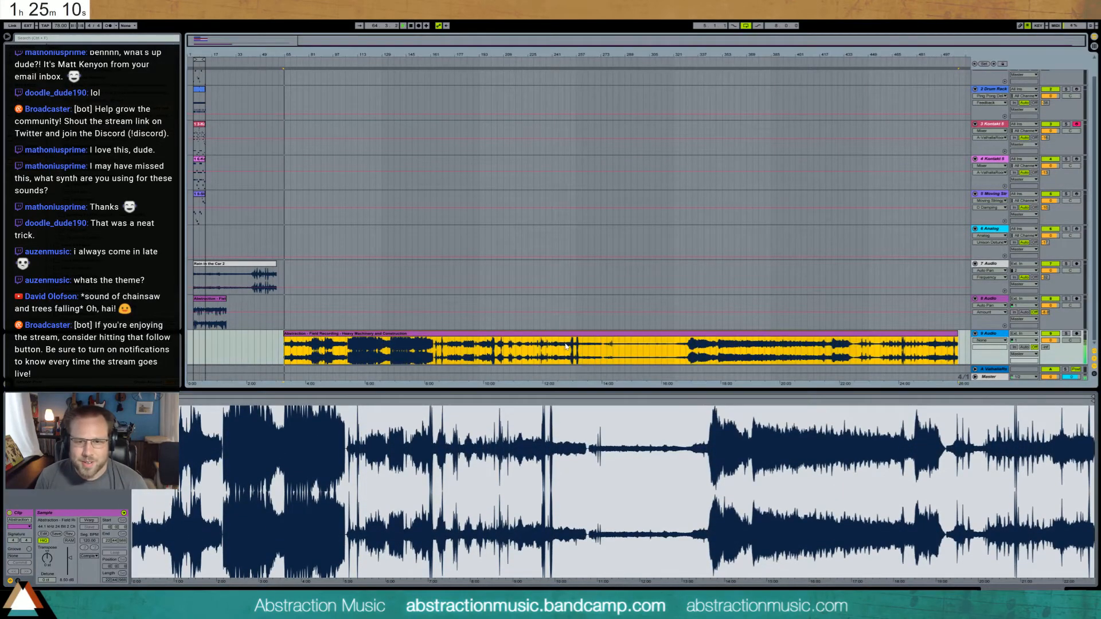
key("space")
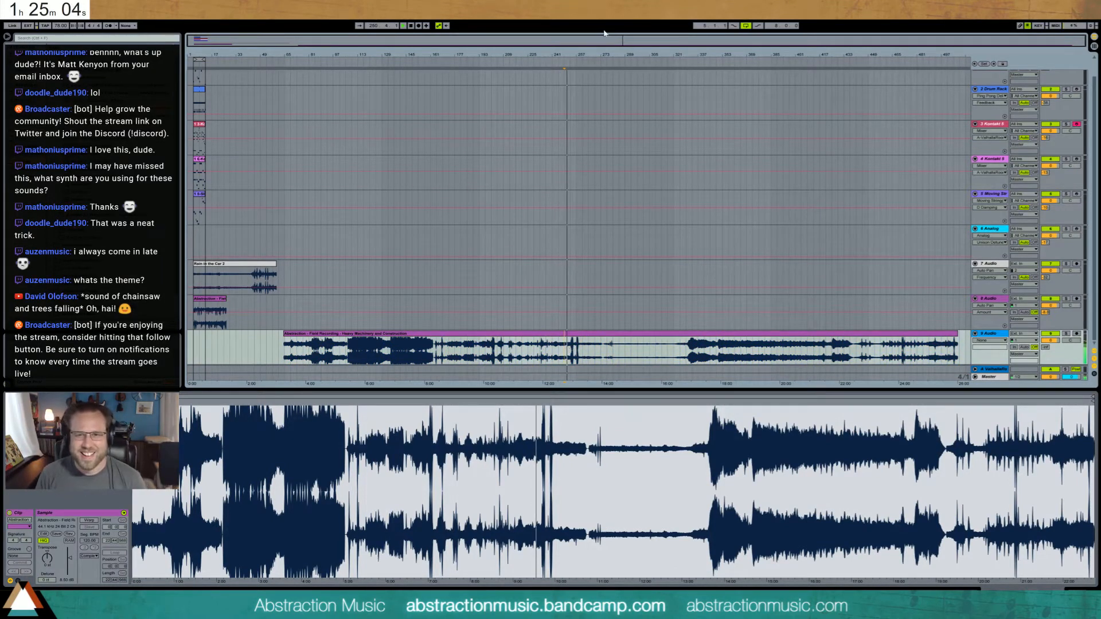
- Audition the second loud burst around bar 257, and delete the Heavy Machinery and Construction clip
left_click_drag(646, 43, 640, 118)
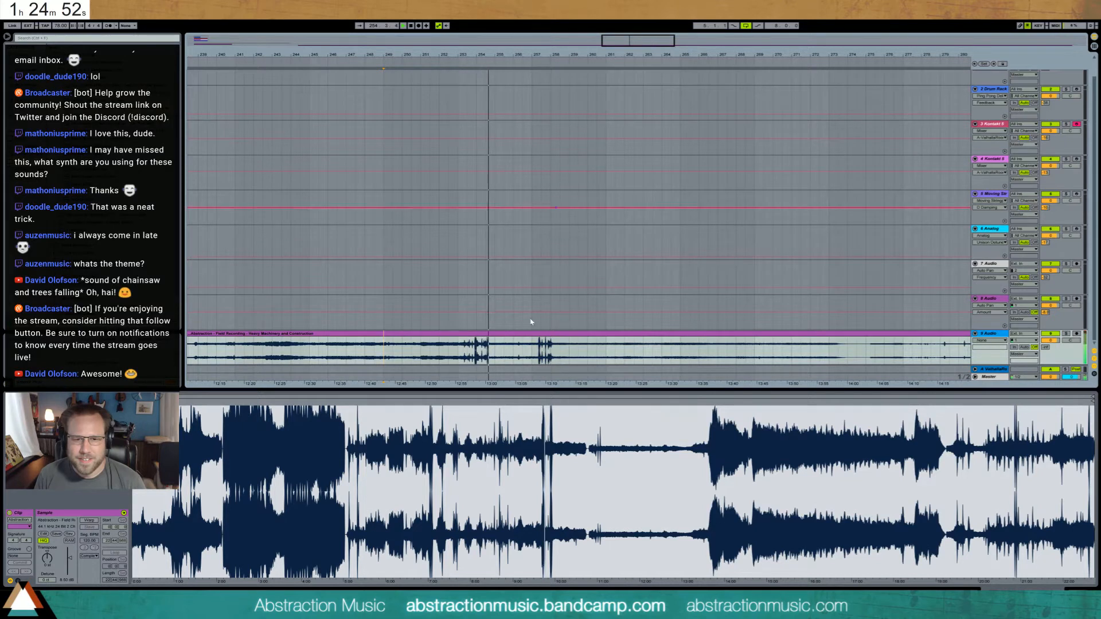
left_click(533, 348)
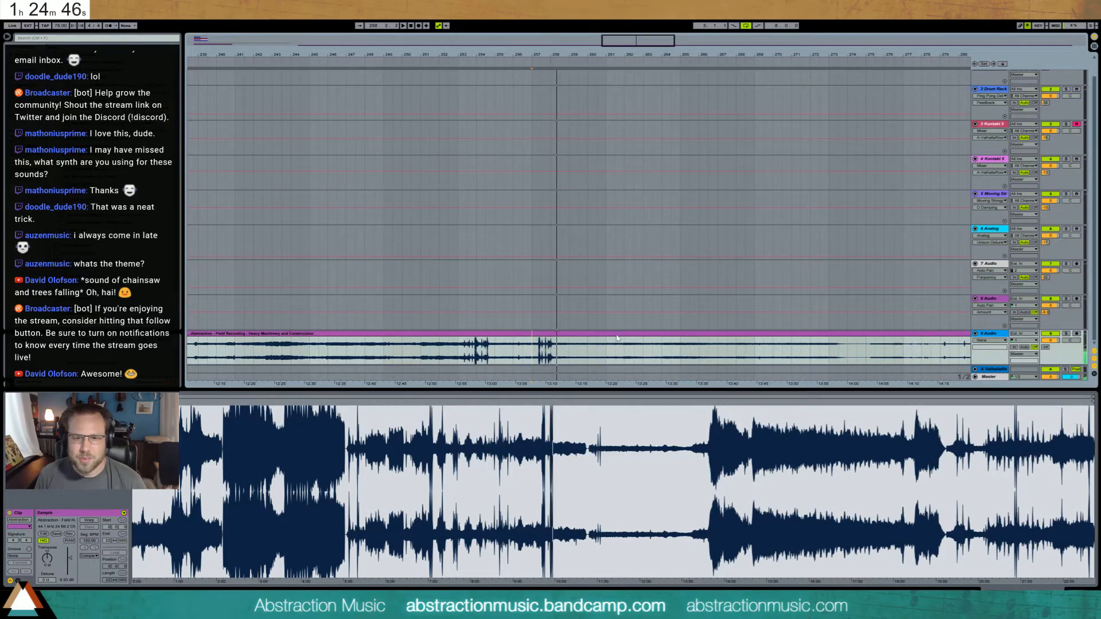
key("Delete")
left_click_drag(275, 42, 263, 23)
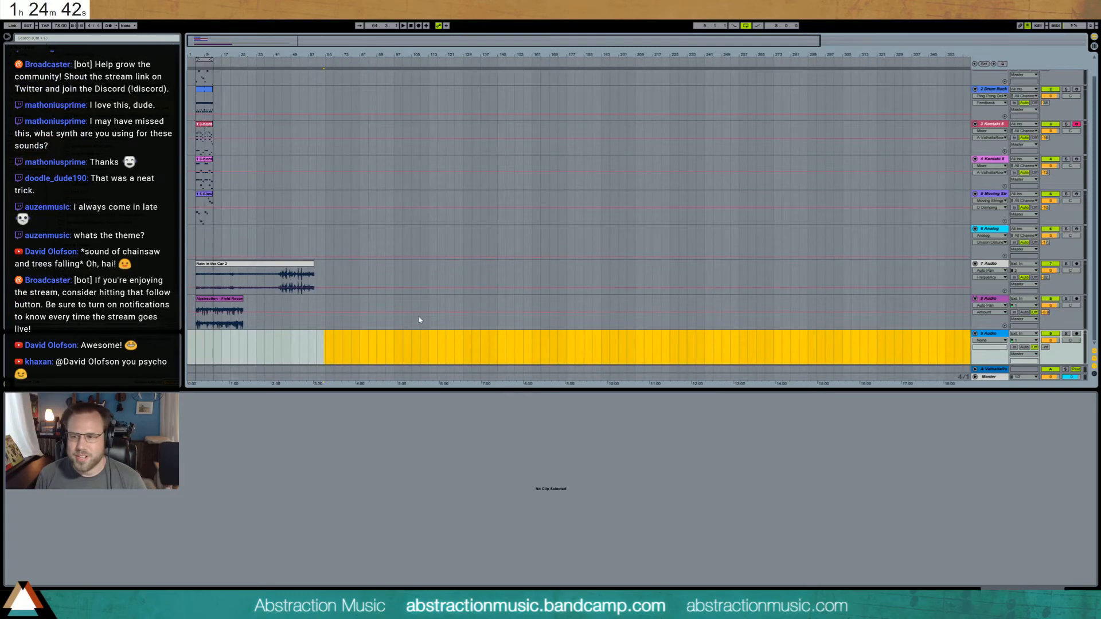
- Play the looped section from bar 5 and record-arm the new Analog track for playing along
left_click(199, 275)
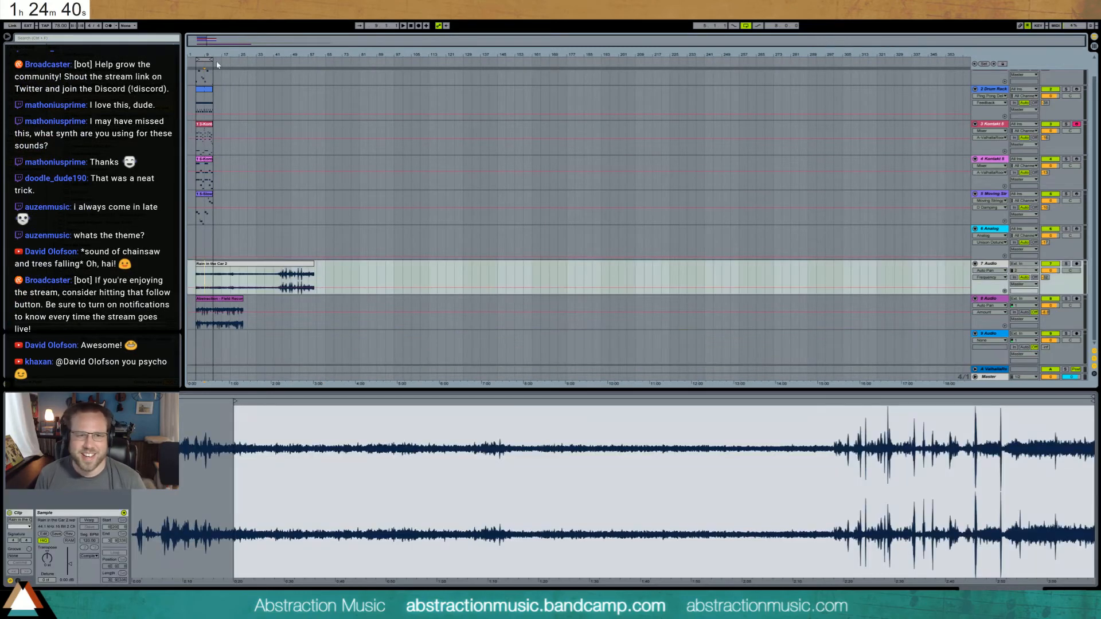
left_click_drag(215, 42, 198, 86)
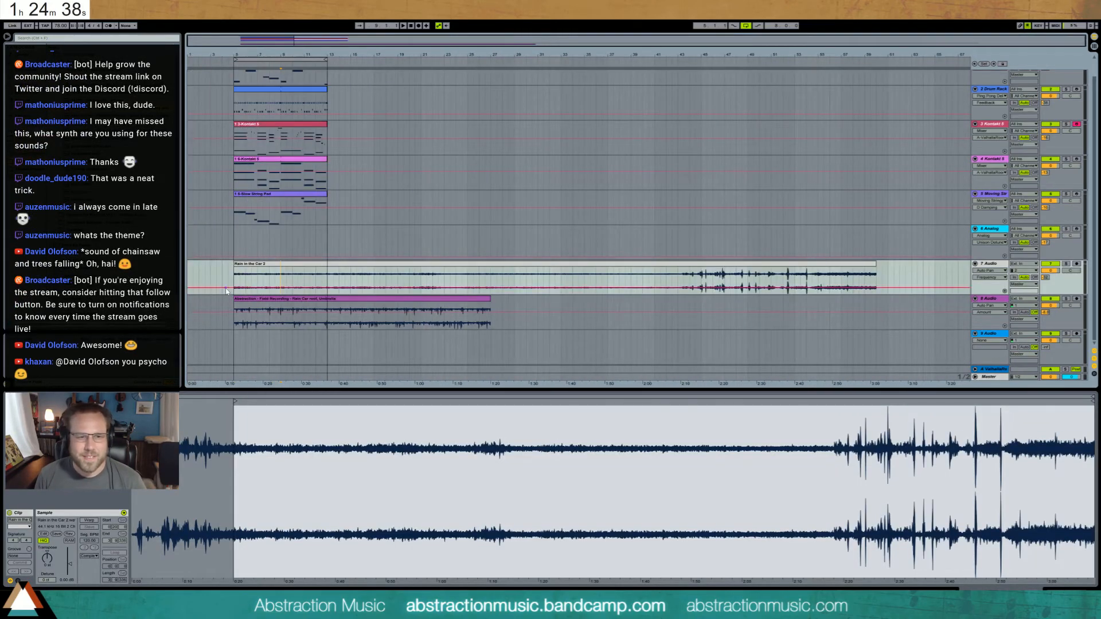
key("space")
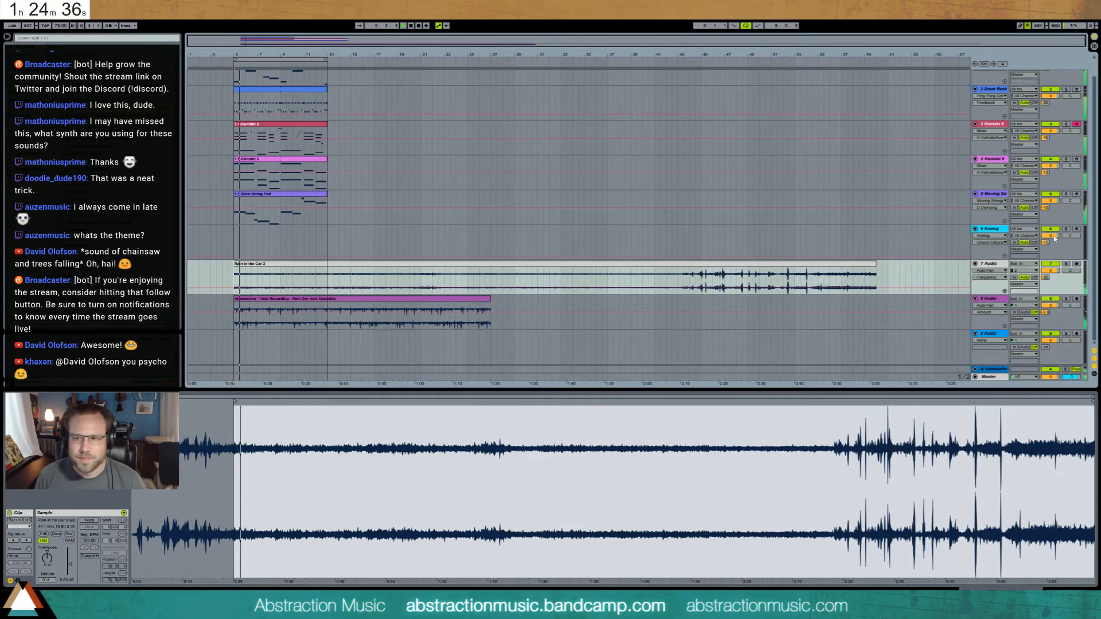
left_click(1054, 238)
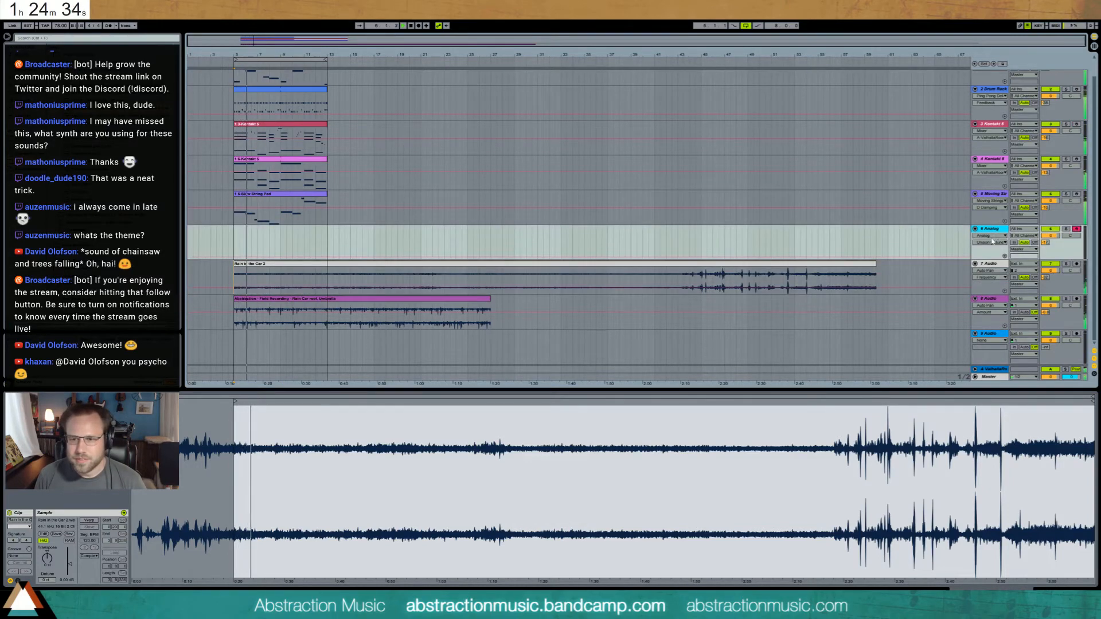
- Check the effects on the rain field recording track, stop playback, and return to the new Analog track's devices
left_click(994, 299)
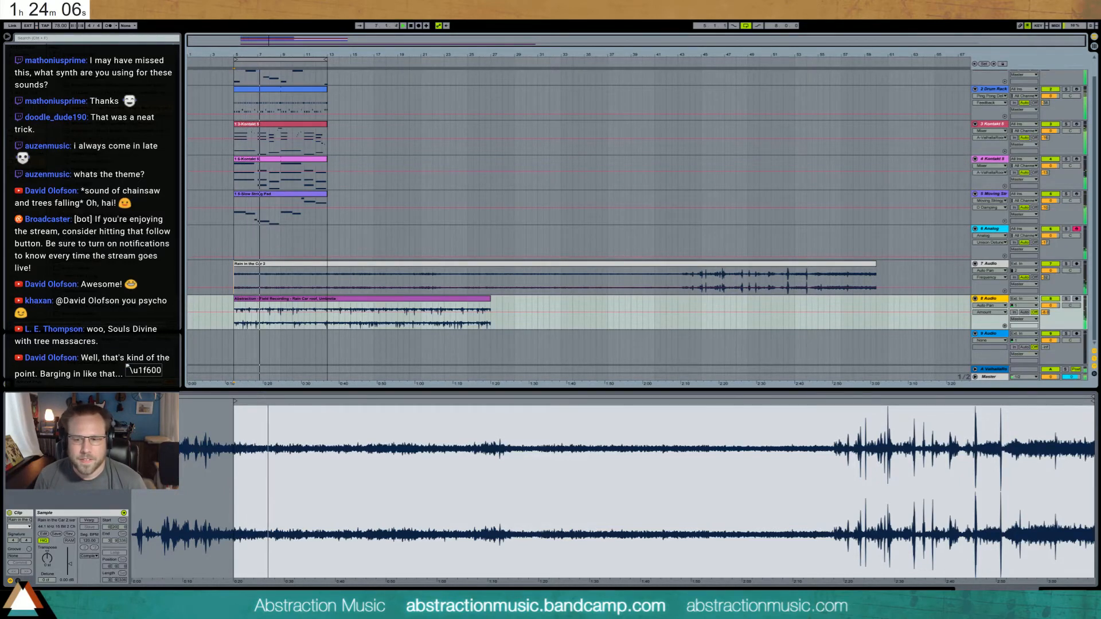
key("shift+Tab")
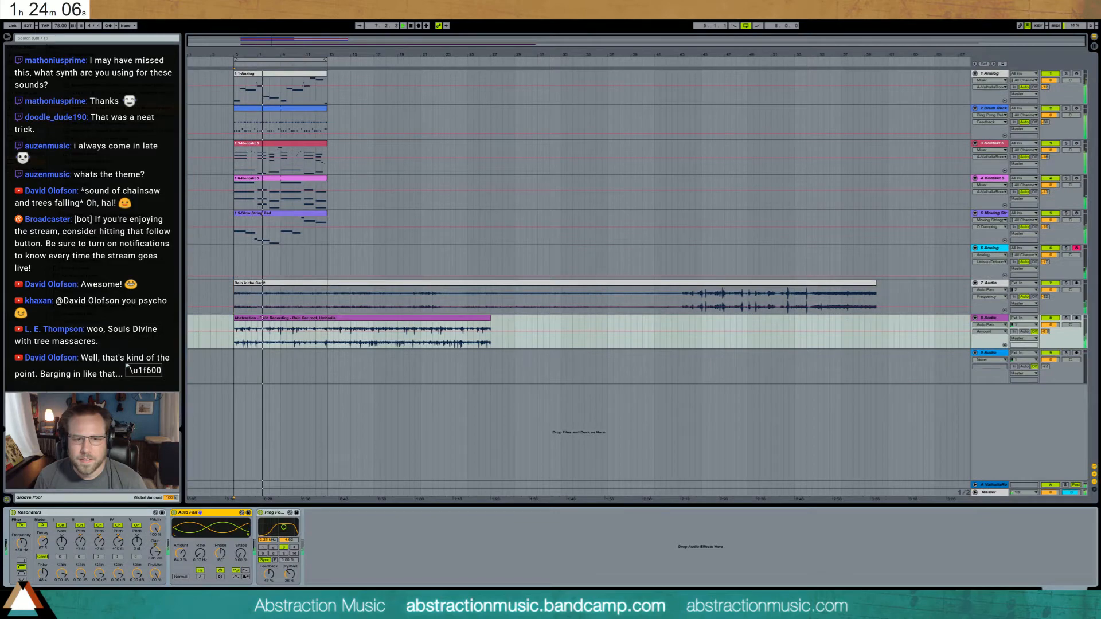
key("space")
left_click(350, 262)
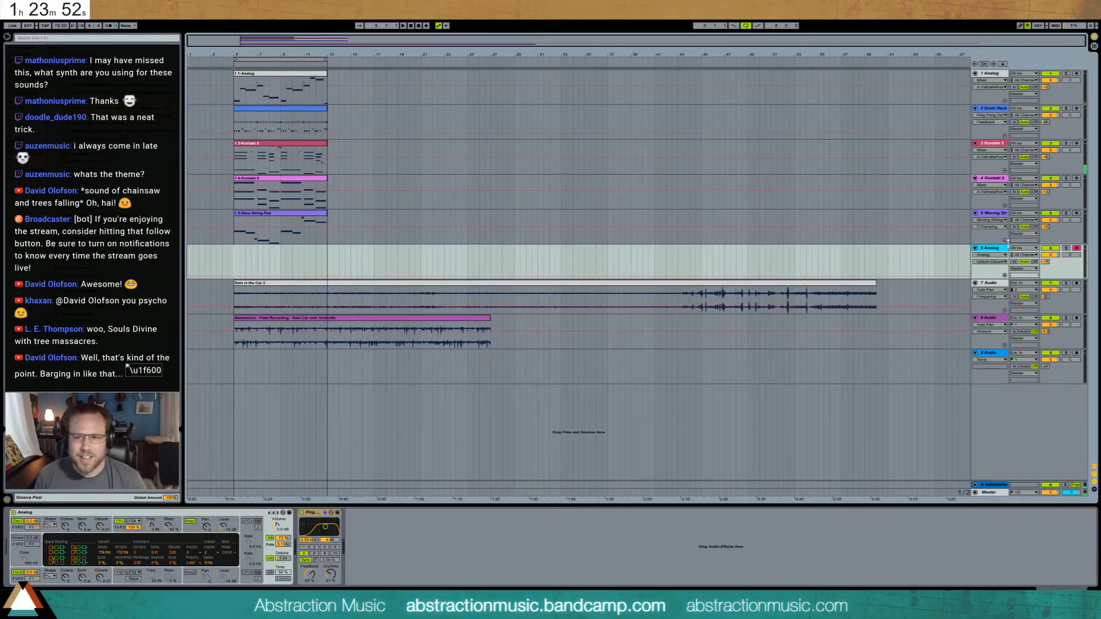
left_click(1002, 251)
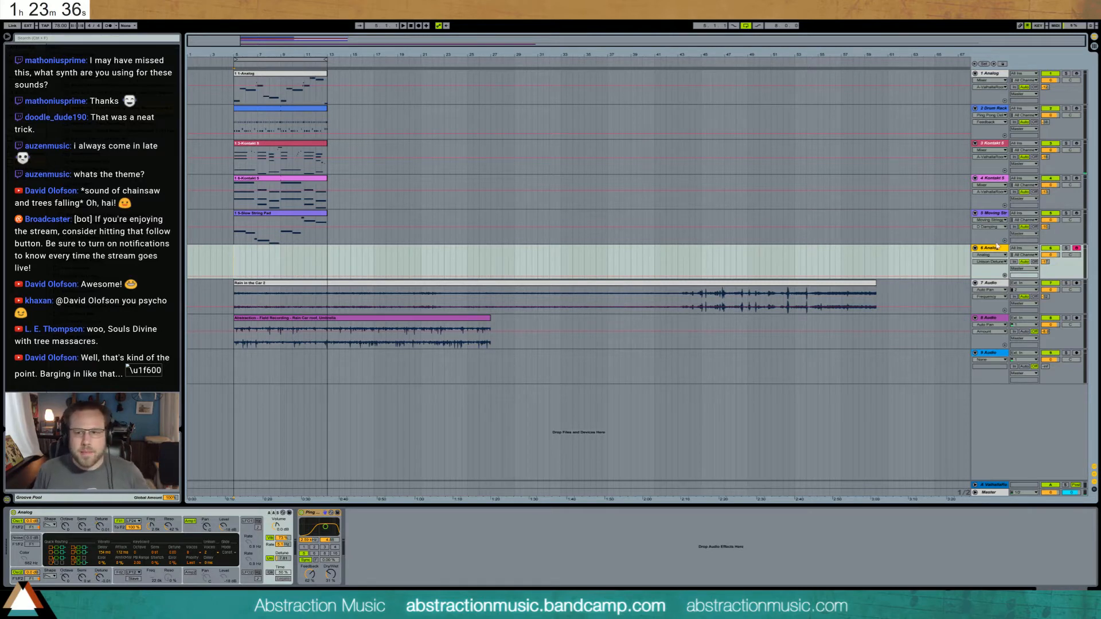
- Insert a new MIDI track below the existing Analog layer and load an Analog synth on it
key("ctrl+shift+t")
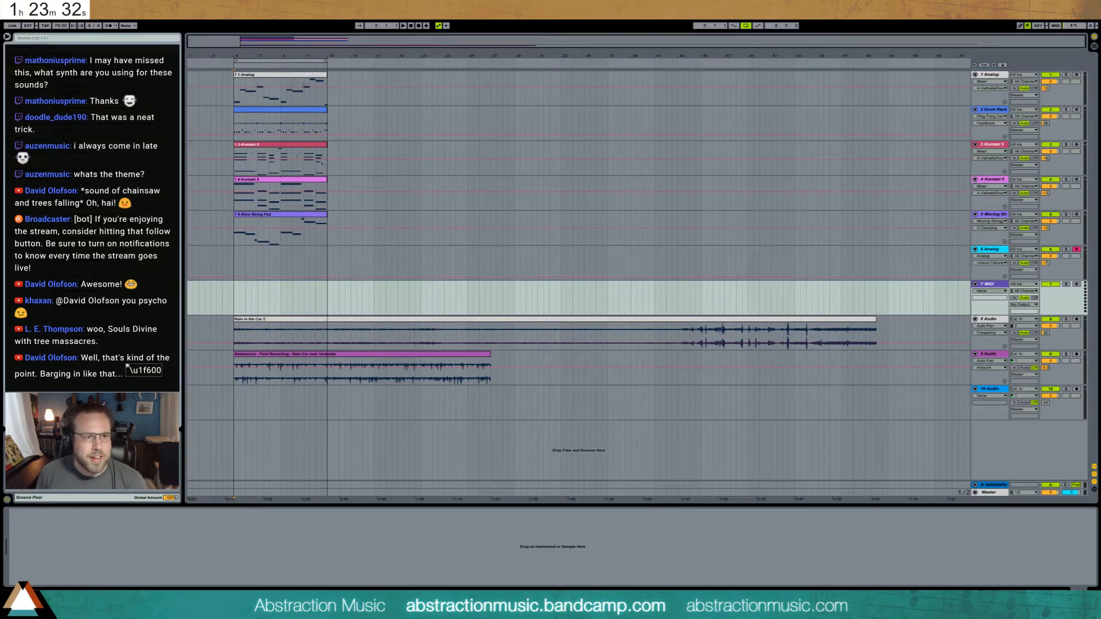
left_click_drag(86, 55, 269, 299)
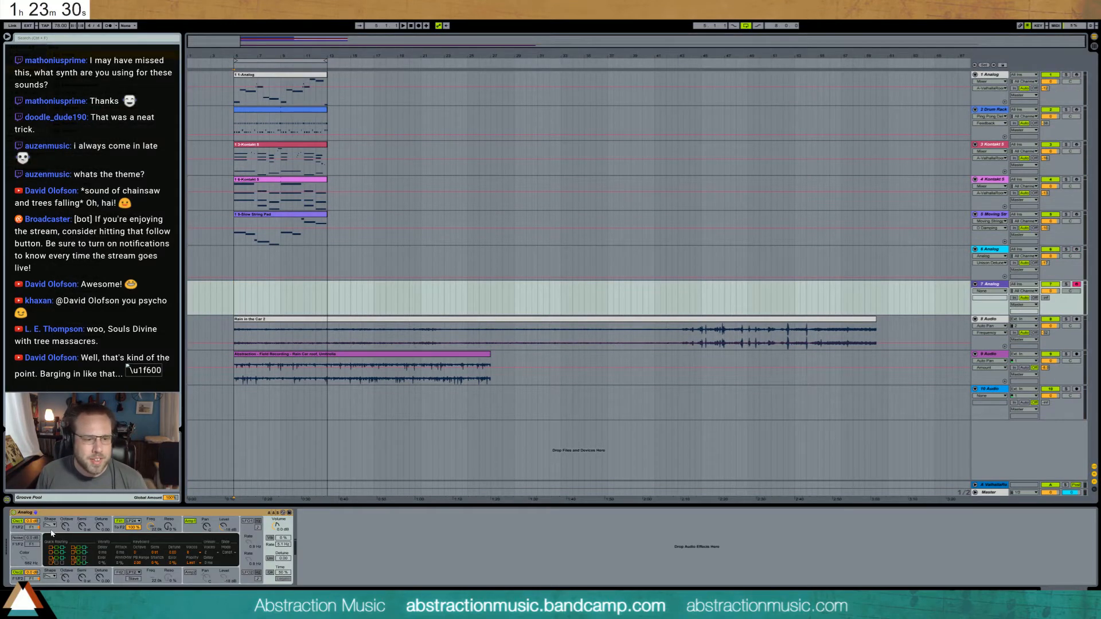
- Shape the new synth's filter and amp envelopes into a plucky decay without sustain, and lower the filter frequency
left_click(119, 532)
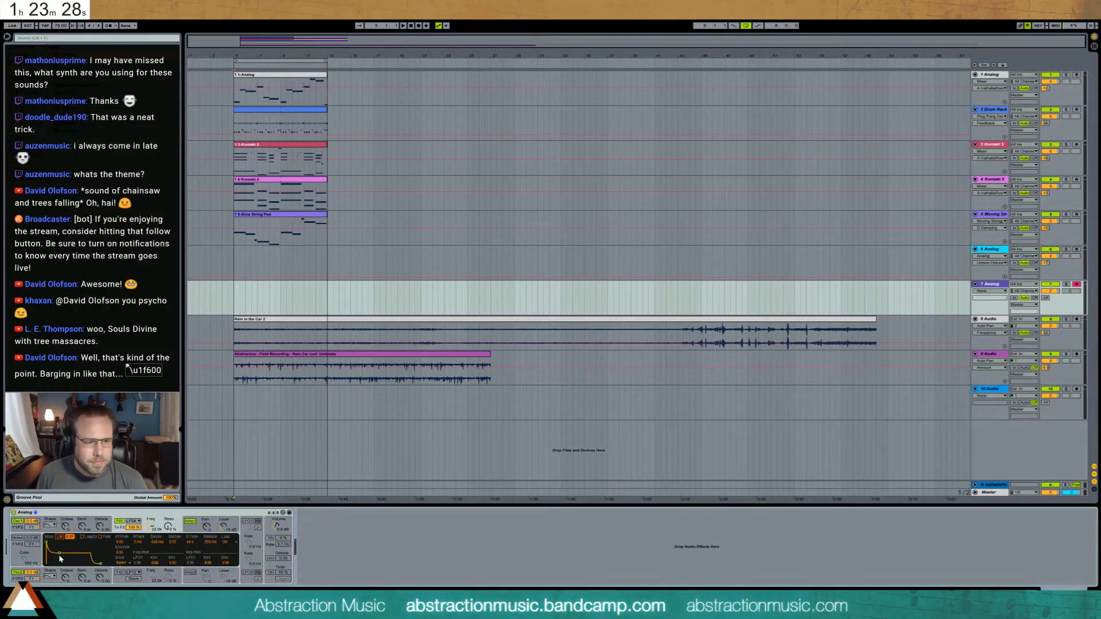
left_click_drag(61, 556, 55, 563)
left_click_drag(153, 528, 153, 543)
left_click(193, 529)
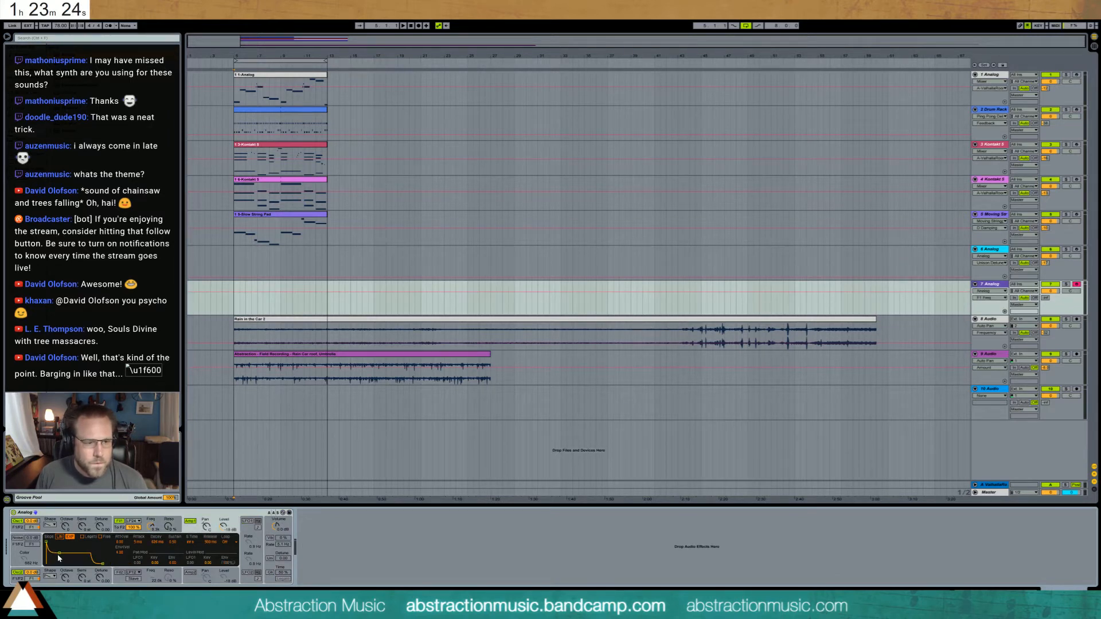
left_click_drag(60, 557, 59, 560)
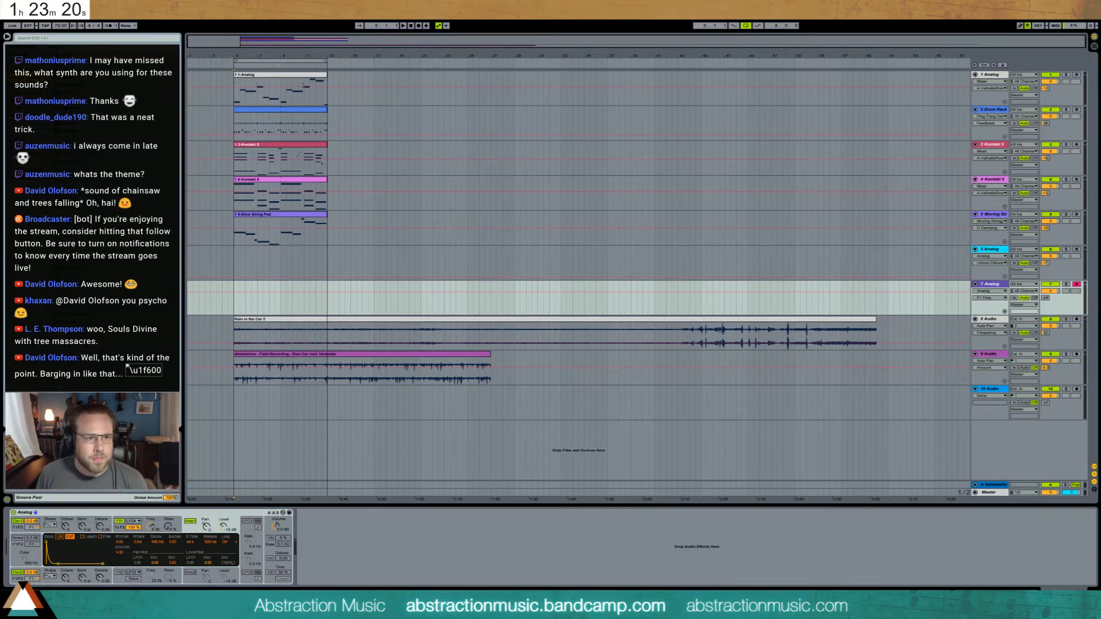
- Add a Ping Pong Delay after the new Analog synth and adjust its feedback and dry/wet amounts
left_click_drag(98, 229, 325, 525)
left_click_drag(310, 574, 330, 583)
left_click(232, 290)
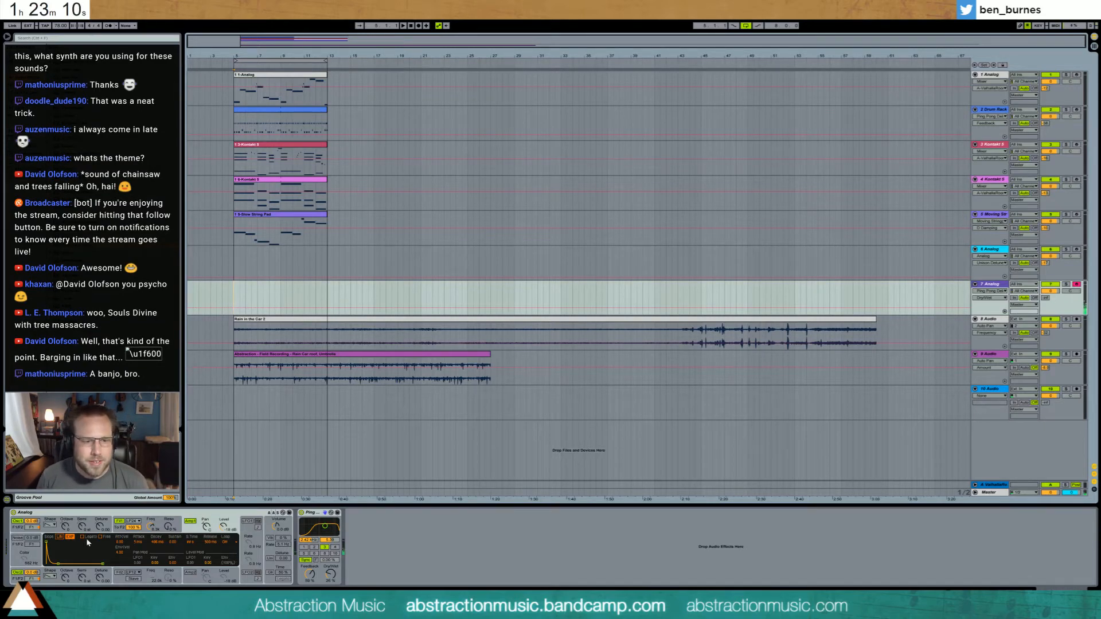
- Lower the synth's filter frequency and adjust its resonance and the delay's feedback and dry/wet mix against the playing loop
left_click(150, 526)
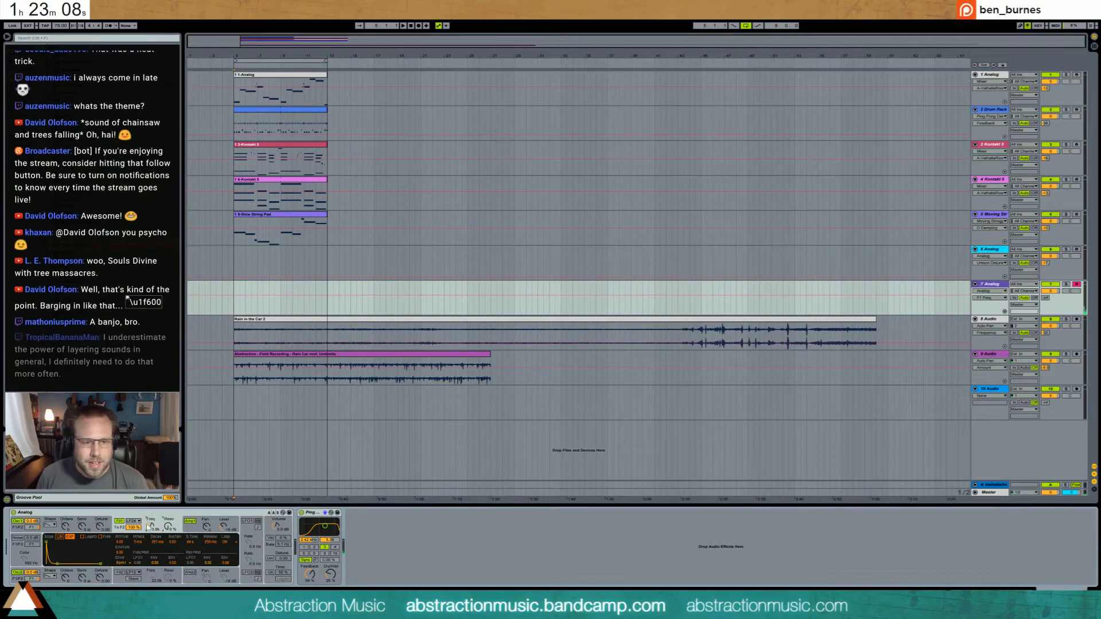
key("space")
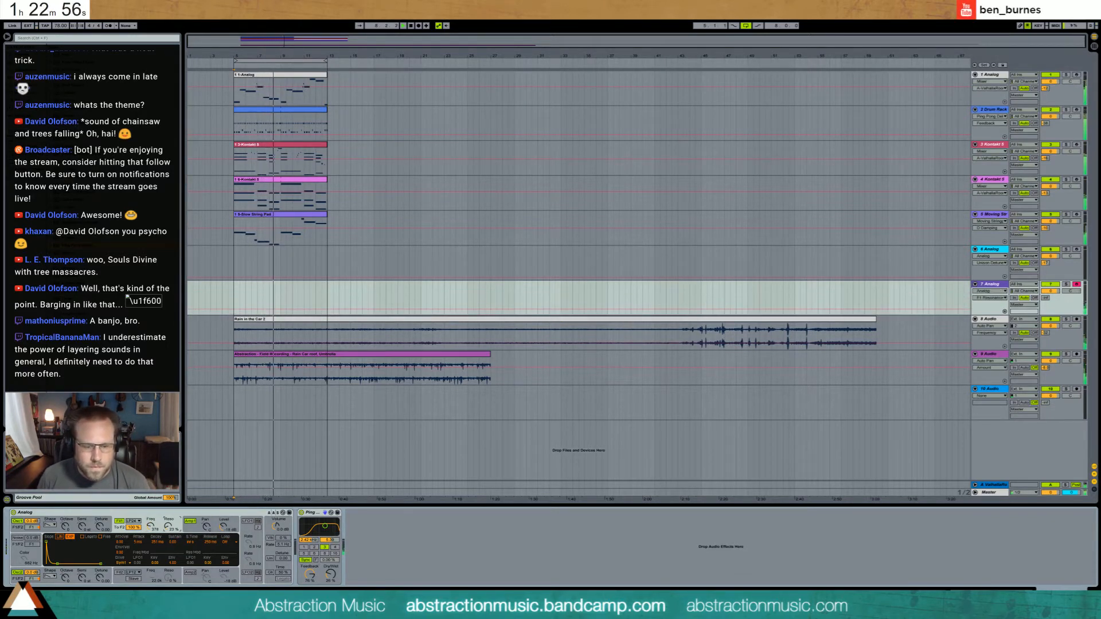
left_click(168, 526)
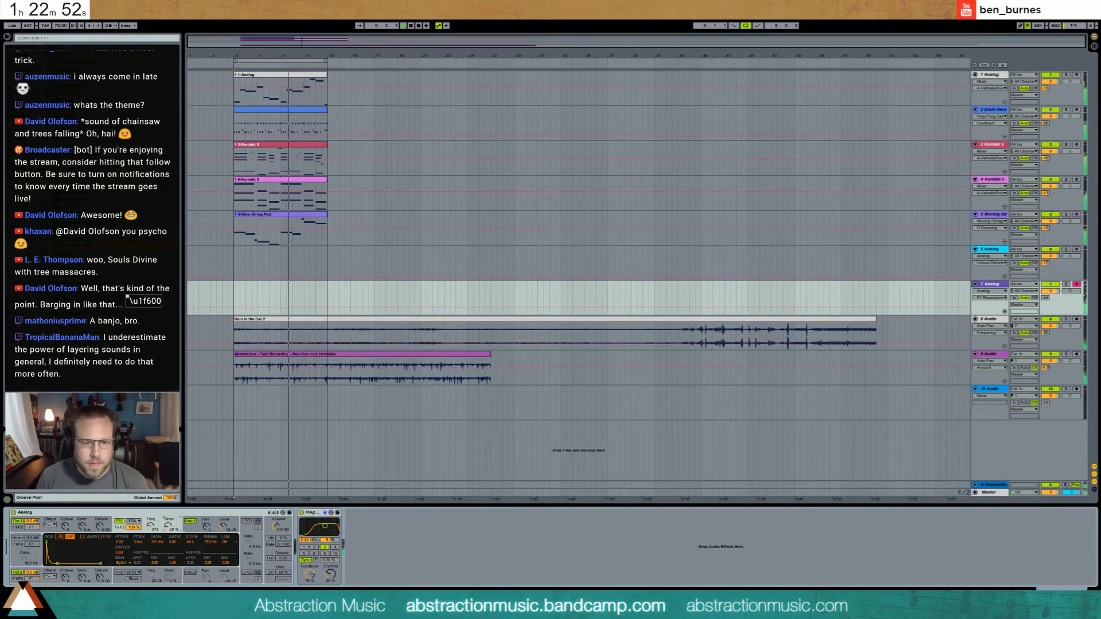
left_click_drag(310, 574, 331, 568)
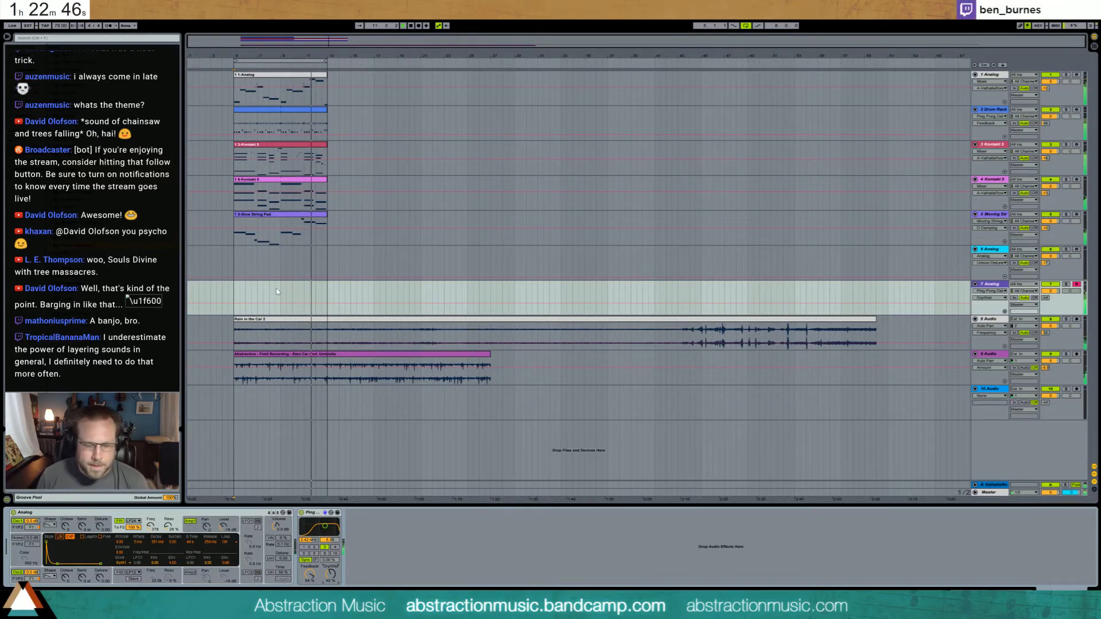
- Record a sparse plucked pattern on the new Analog track over the loop, stop playback, and readjust the delay's mix
key("F9")
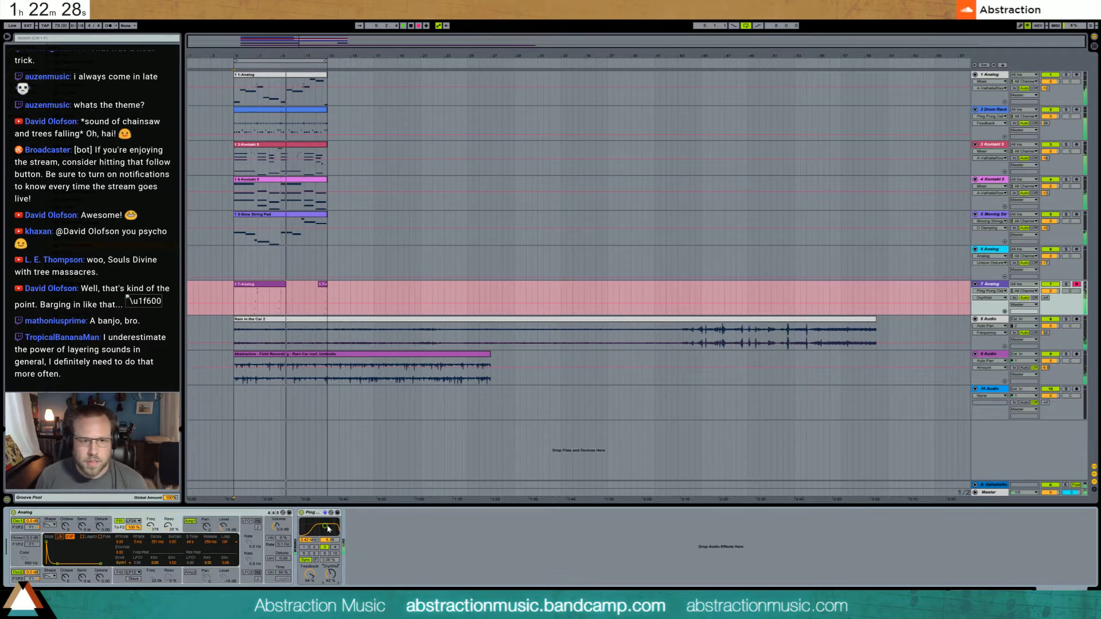
key("space")
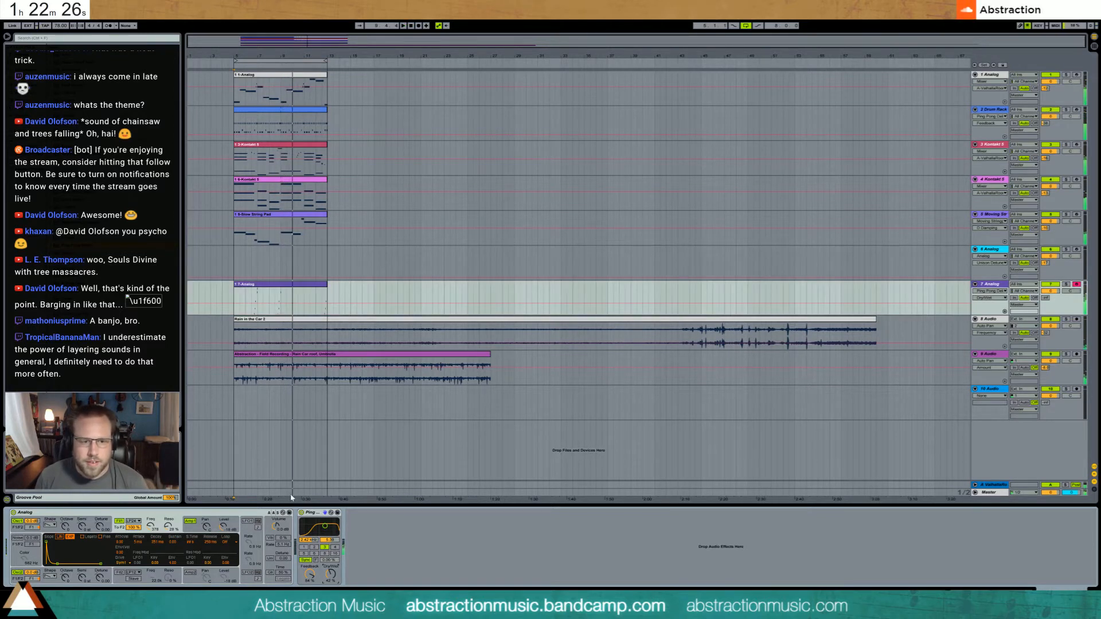
mouse_move(309, 574)
left_mouse_down()
mouse_move(309, 584)
mouse_move(330, 582)
left_mouse_up()
- Open the recorded pluck clip's notes and nudge the second rising run slightly earlier
double_click(303, 287)
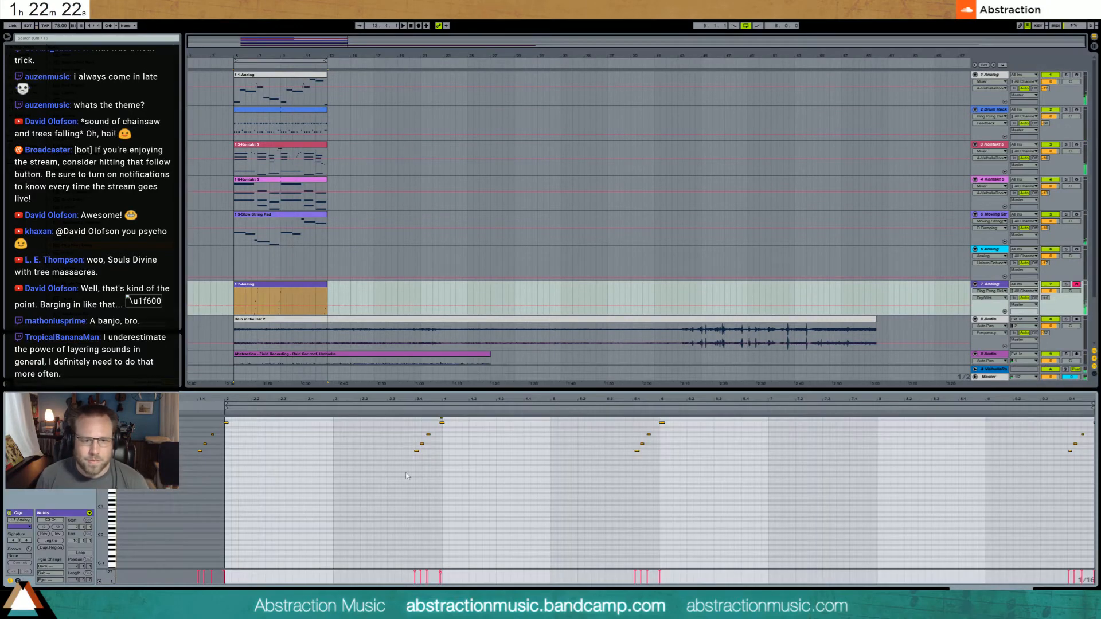
left_click(576, 484)
left_click_drag(632, 443, 640, 460)
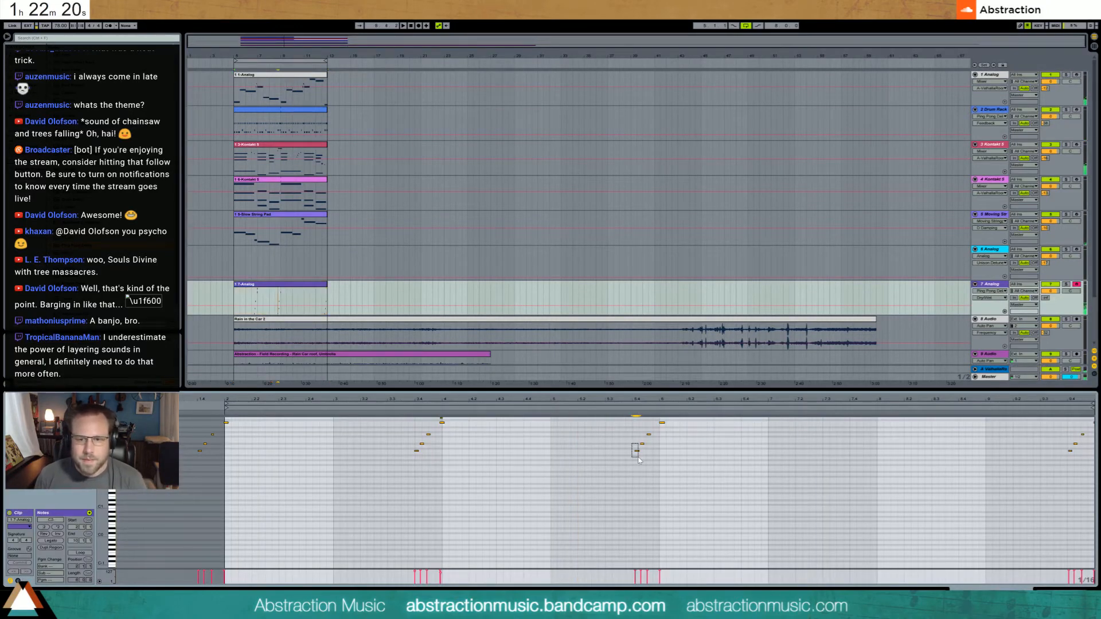
left_click(662, 422)
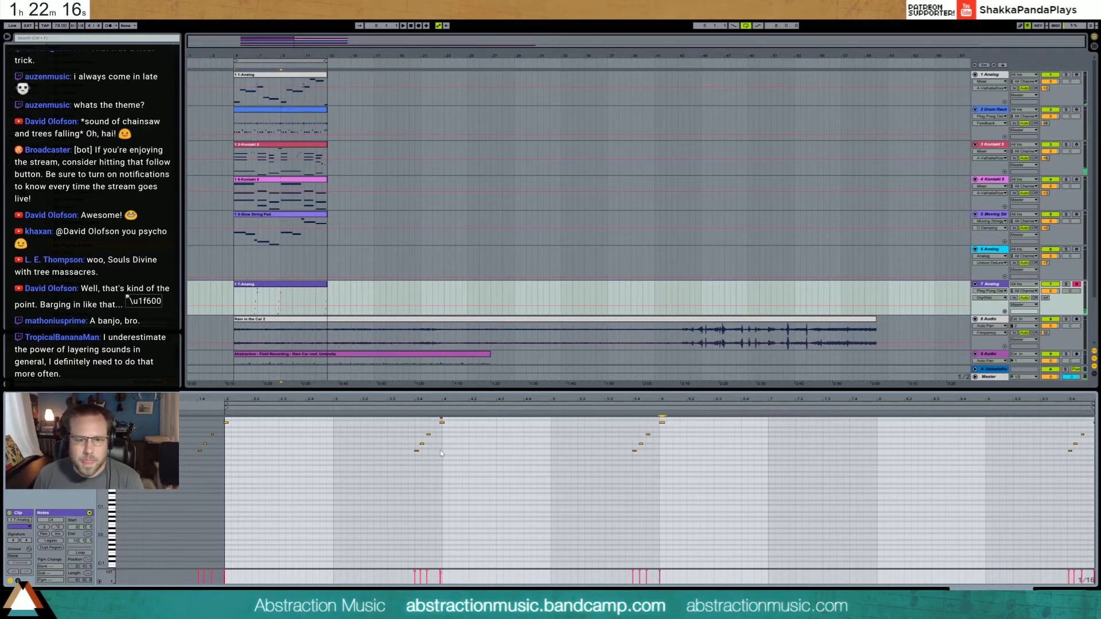
- Split the pluck clip into phrases and remove its pieces between bars 7 and 10, keeping the two-bar phrase from bar 5
left_click_drag(471, 460, 651, 462)
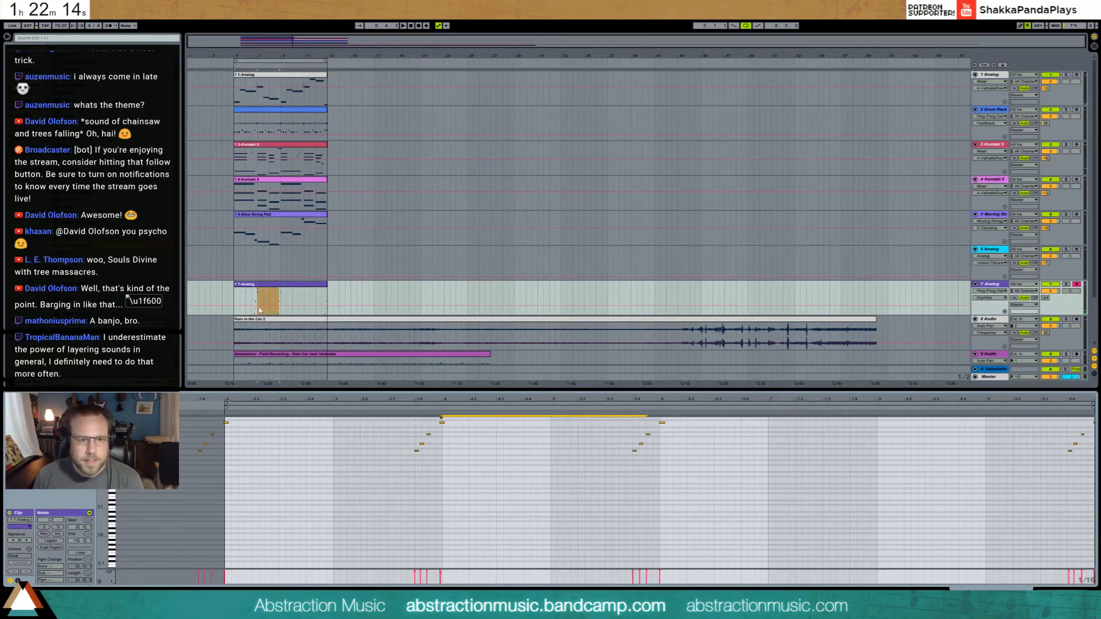
left_click_drag(301, 46, 304, 118)
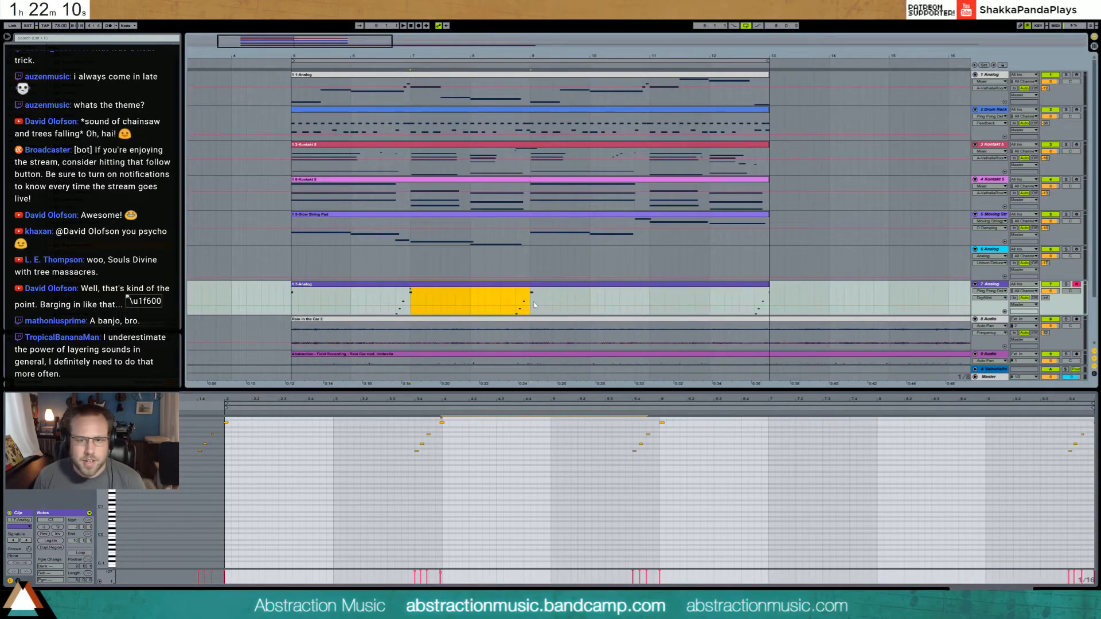
left_click_drag(538, 302, 473, 289)
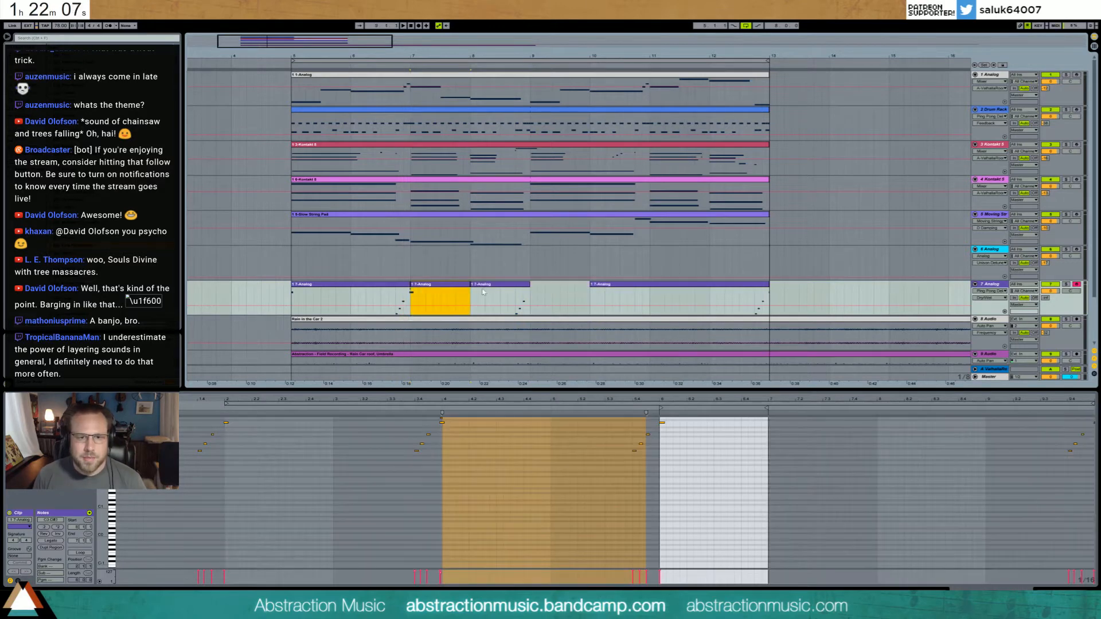
left_click(521, 289, "shift")
key("ctrl+j")
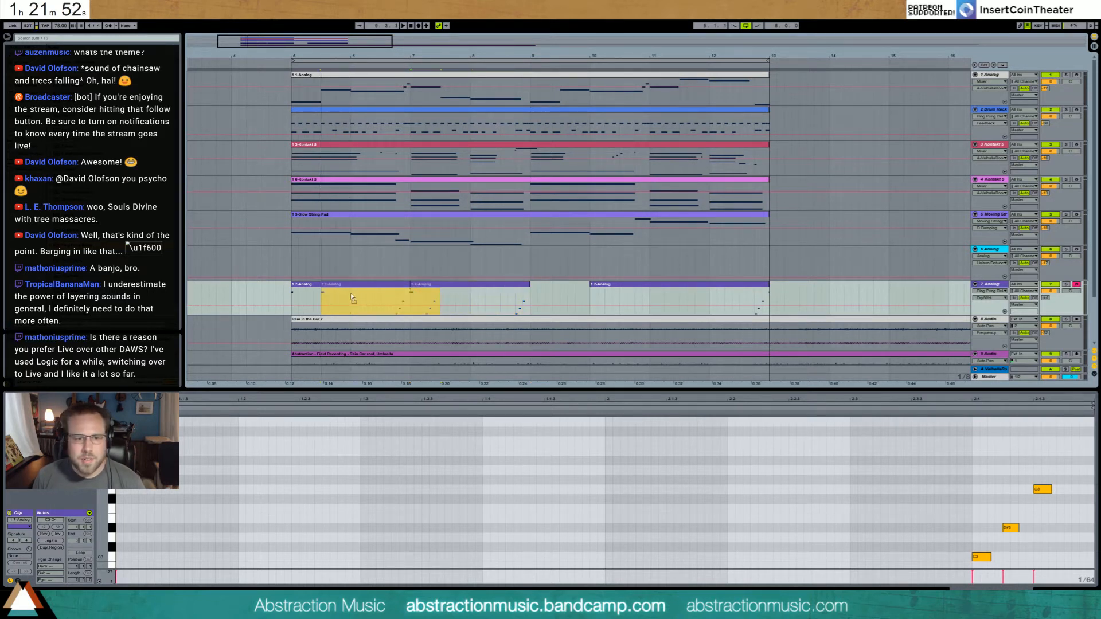
key("Delete")
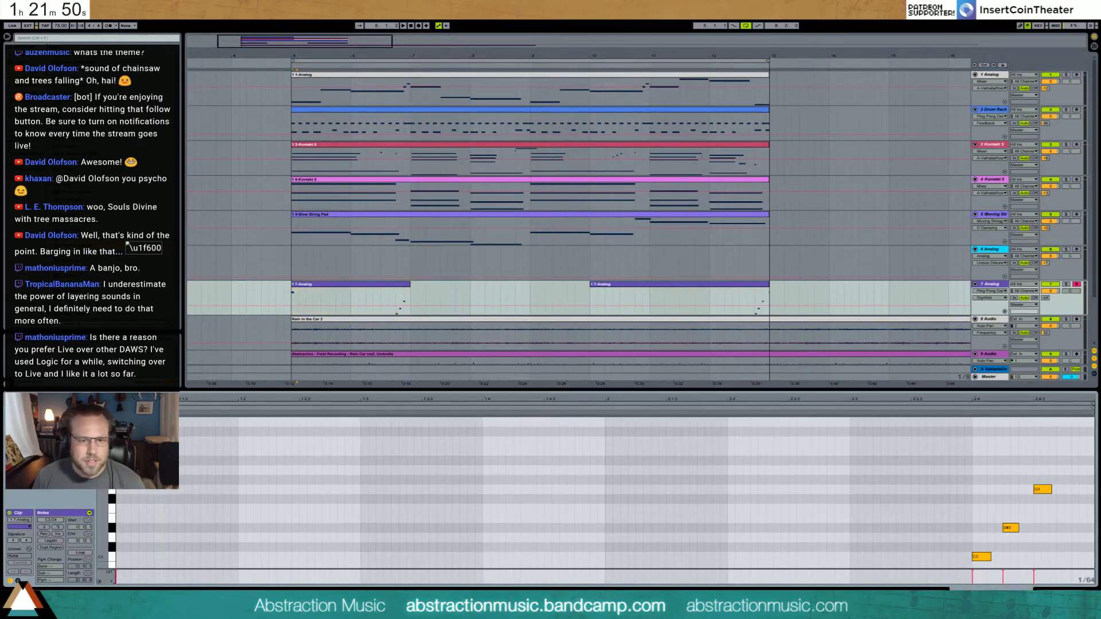
- Duplicate the two-bar pluck clip from bar 5 three times to fill the loop up to bar 13
left_click_drag(1000, 467, 1048, 555)
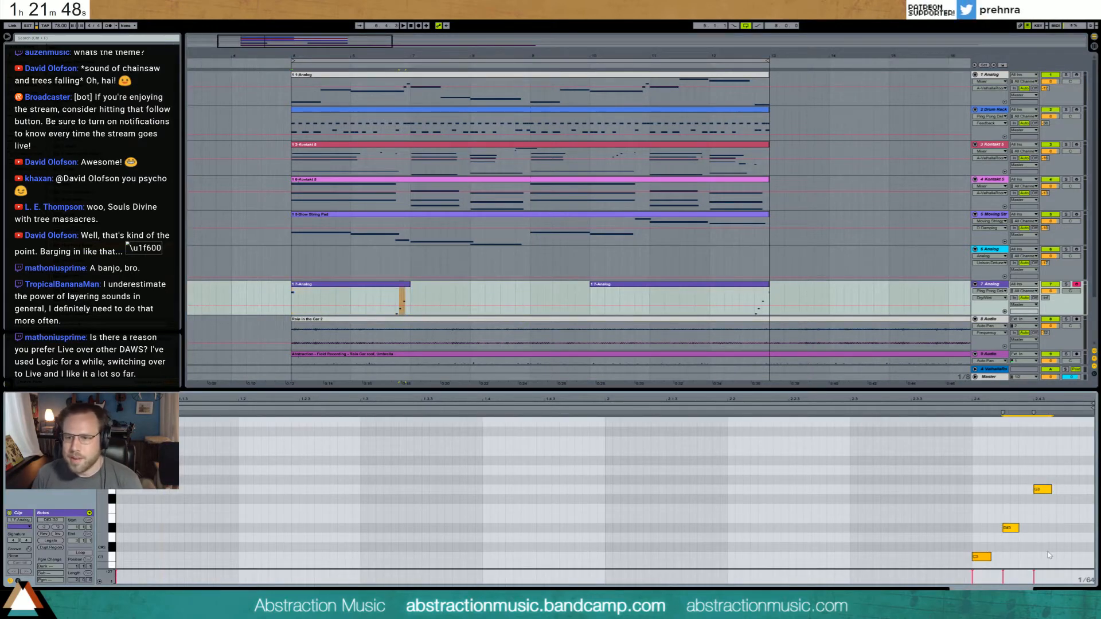
left_click(1040, 479)
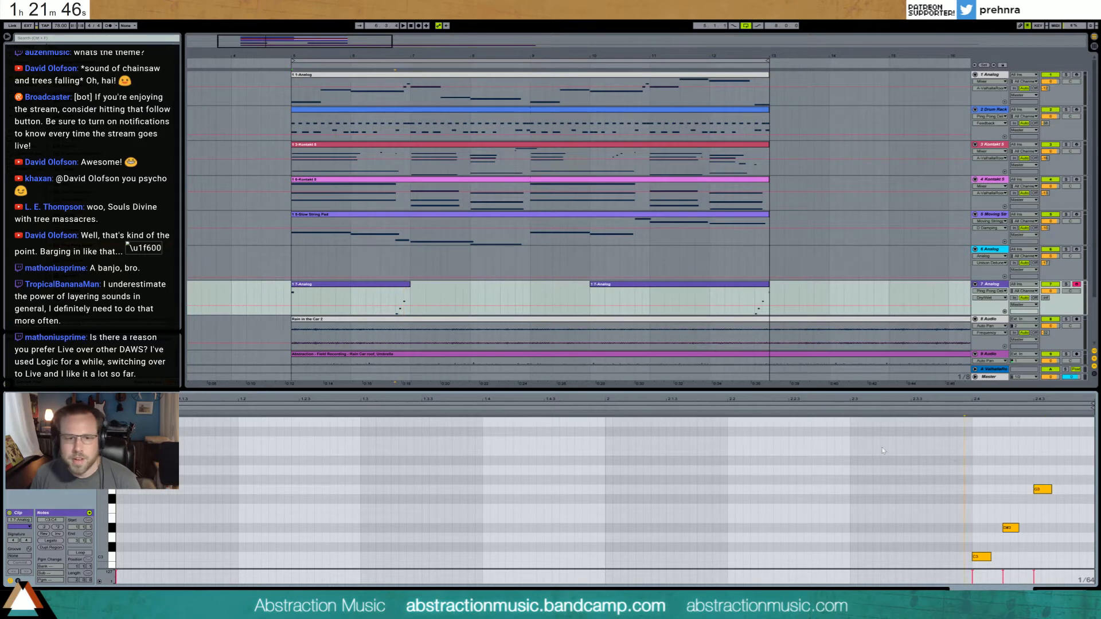
left_click(387, 291)
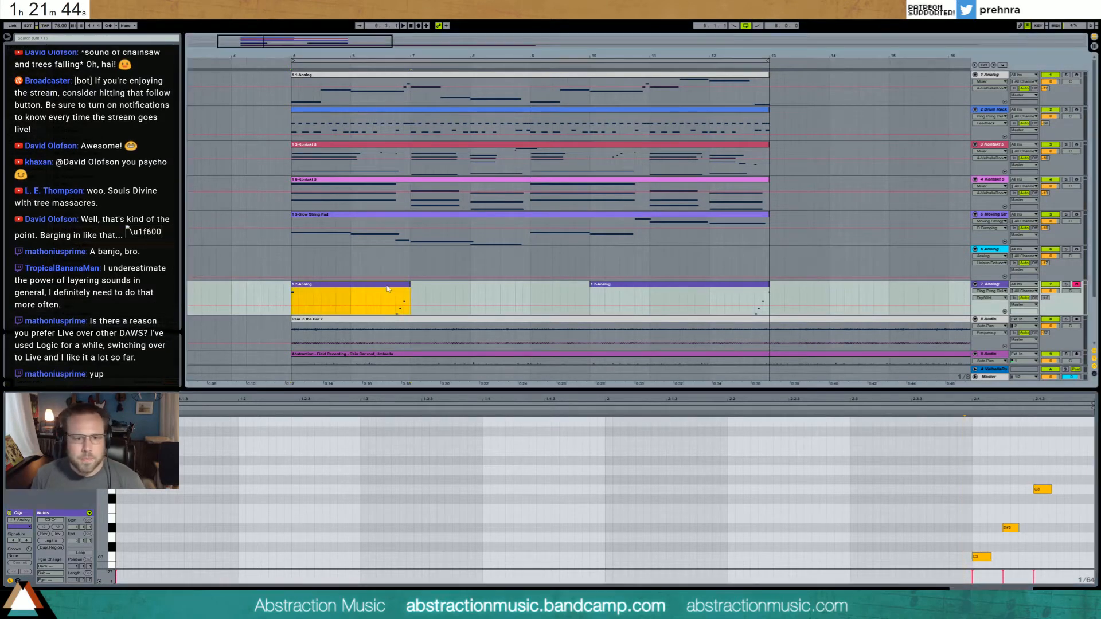
left_click_drag(309, 45, 310, 27)
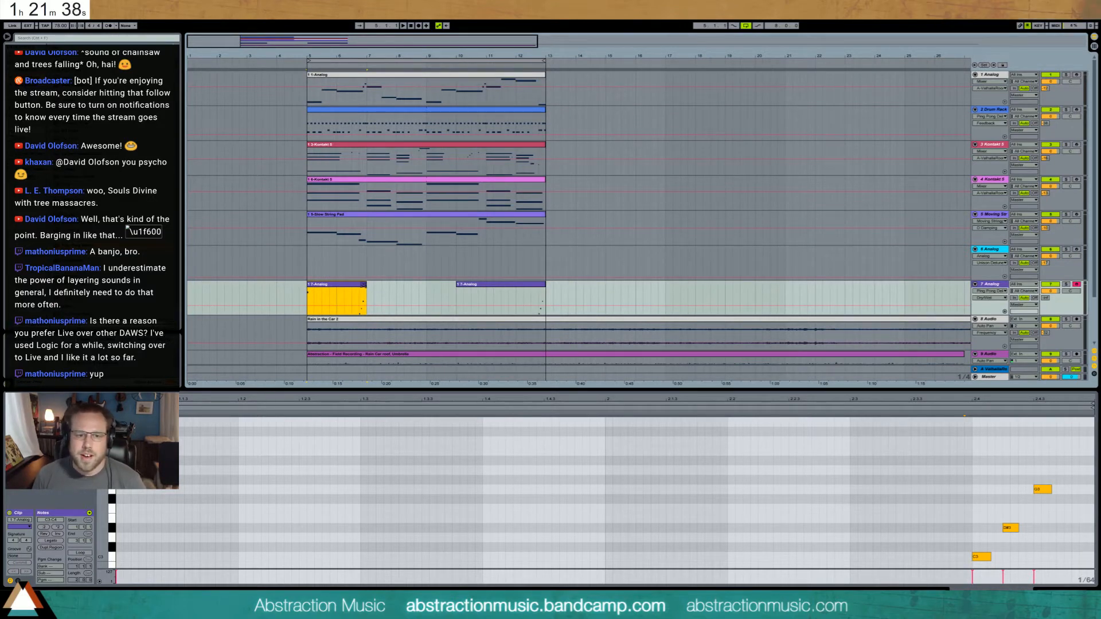
key("ctrl+d")
key("ctrl+d")
key("ctrl+d")
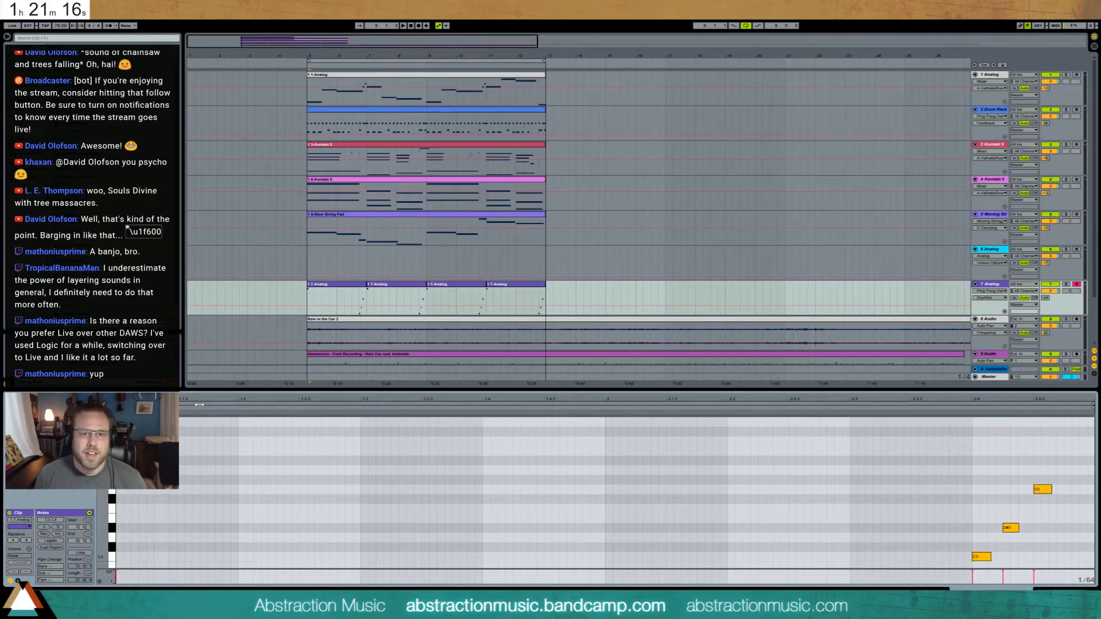
- Play the loop and raise the pluck synth's filter frequency
key("shift+Tab")
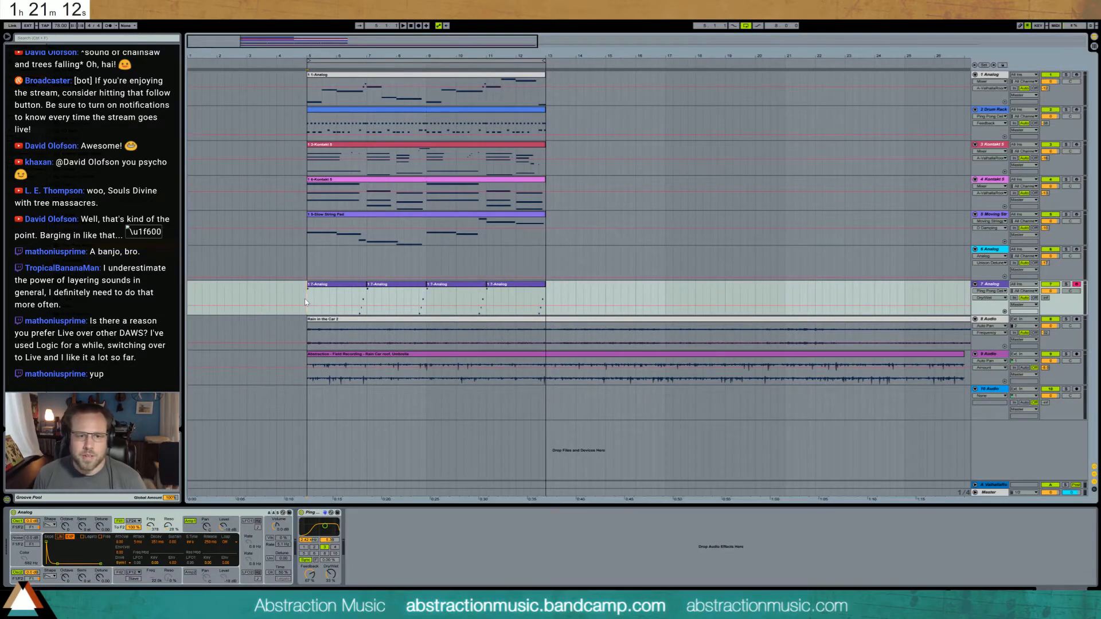
key("space")
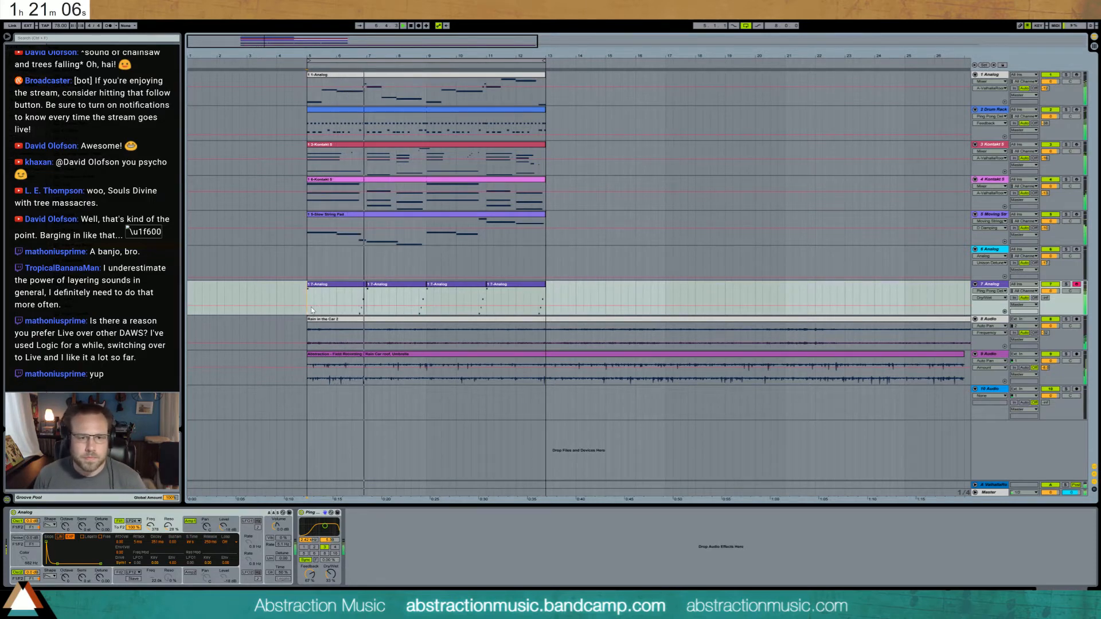
left_click_drag(150, 526, 151, 516)
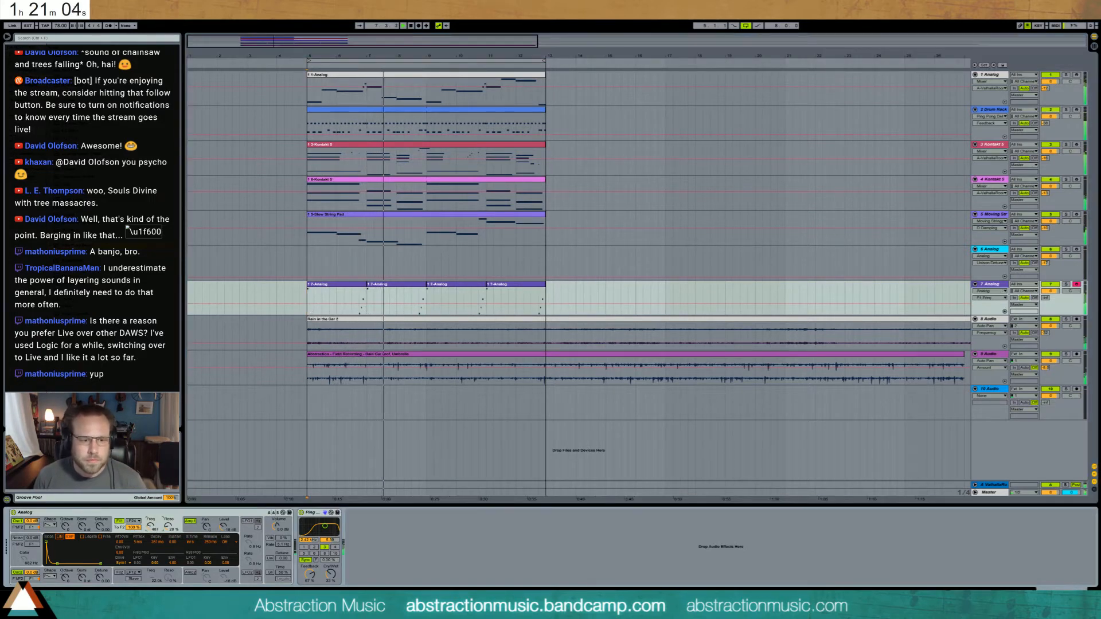
- Enable the pluck synth's LFO 1, set its modulation amount on the filter frequency, and adjust the LFO rate
left_click(247, 521)
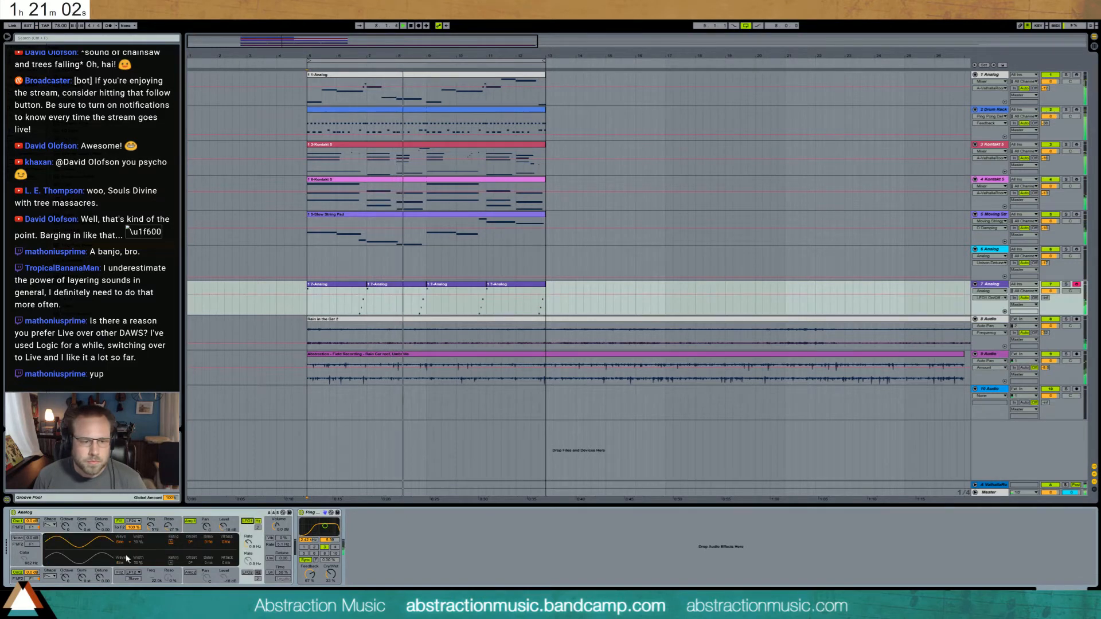
left_click(144, 521)
left_click_drag(138, 563, 138, 548)
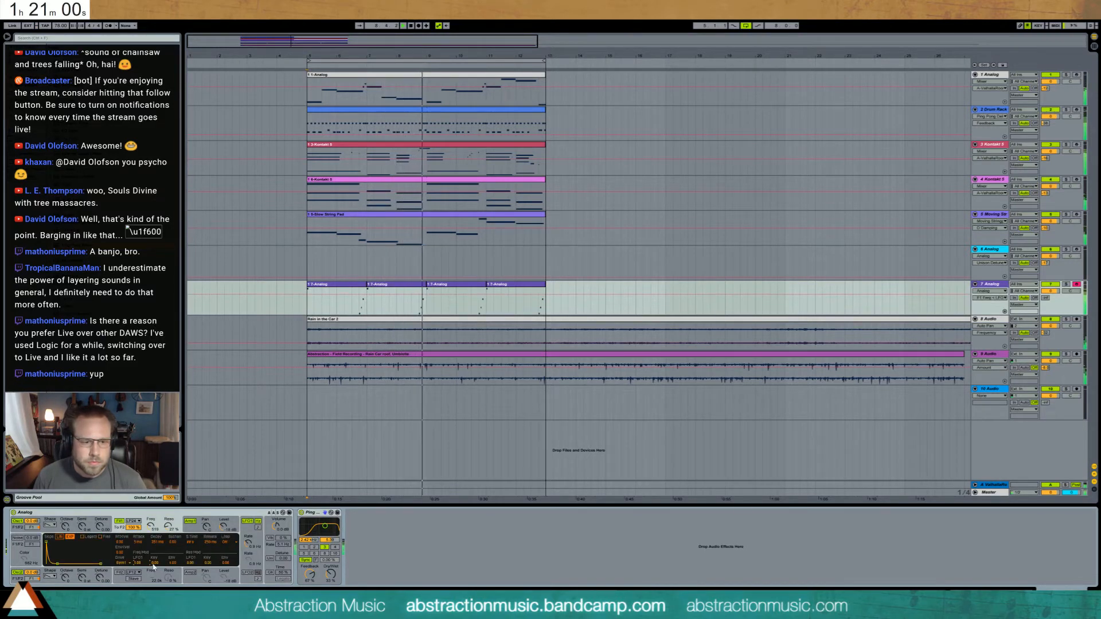
left_click(154, 563)
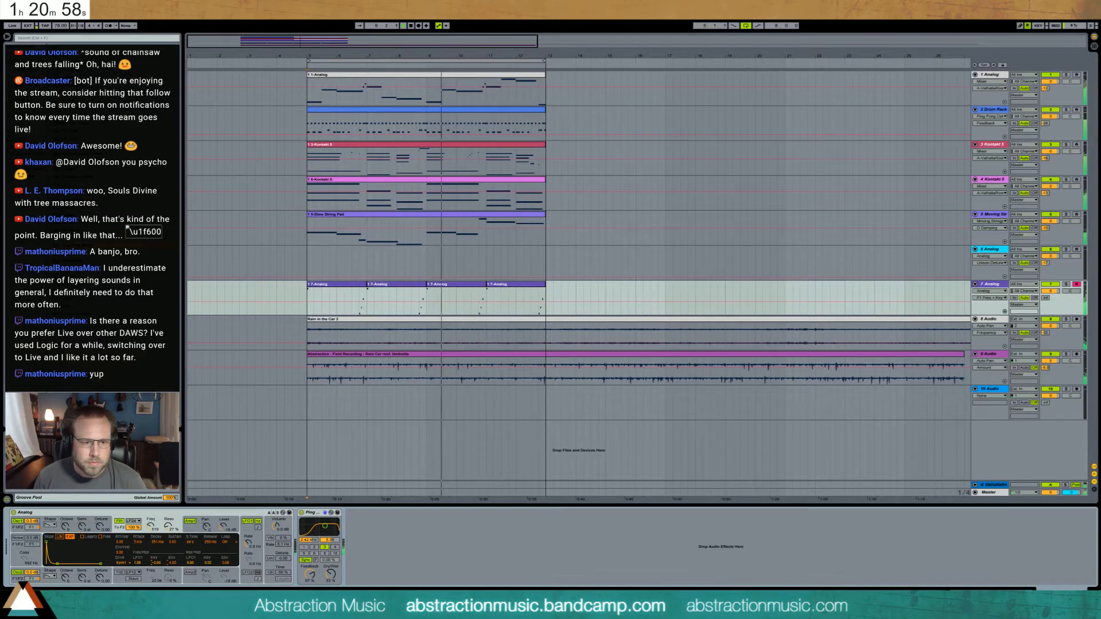
left_click_drag(138, 563, 138, 571)
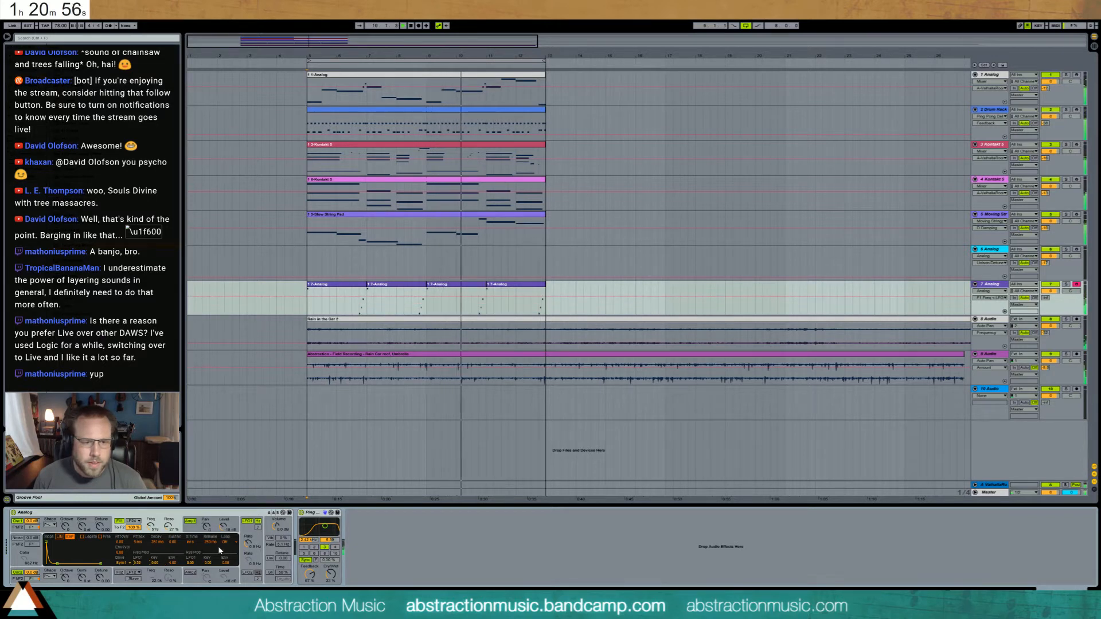
left_click(247, 542)
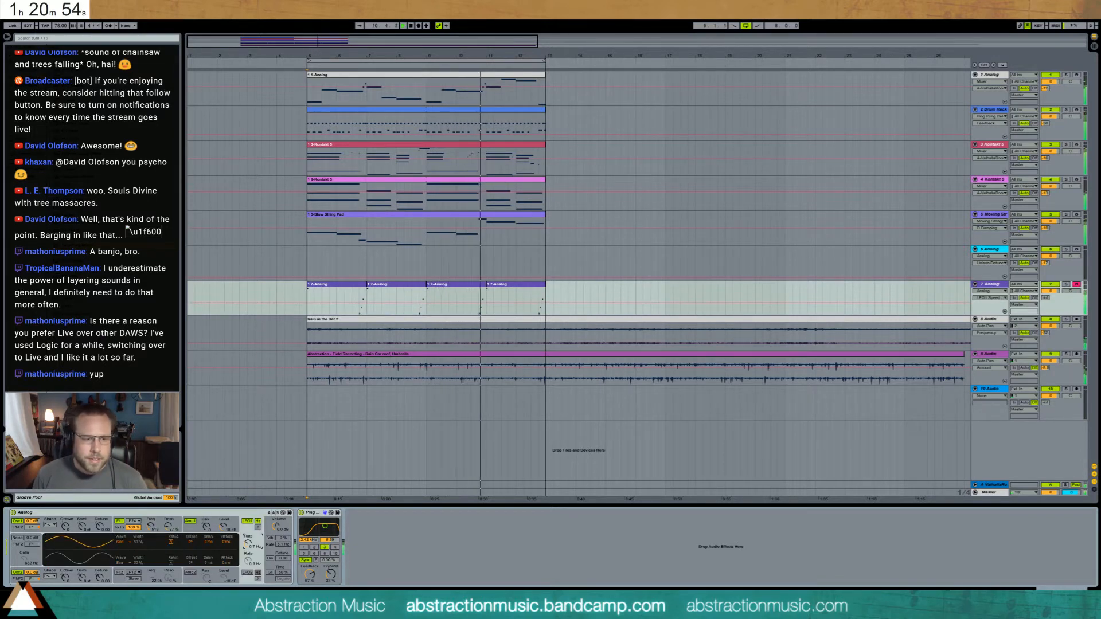
left_click(125, 533)
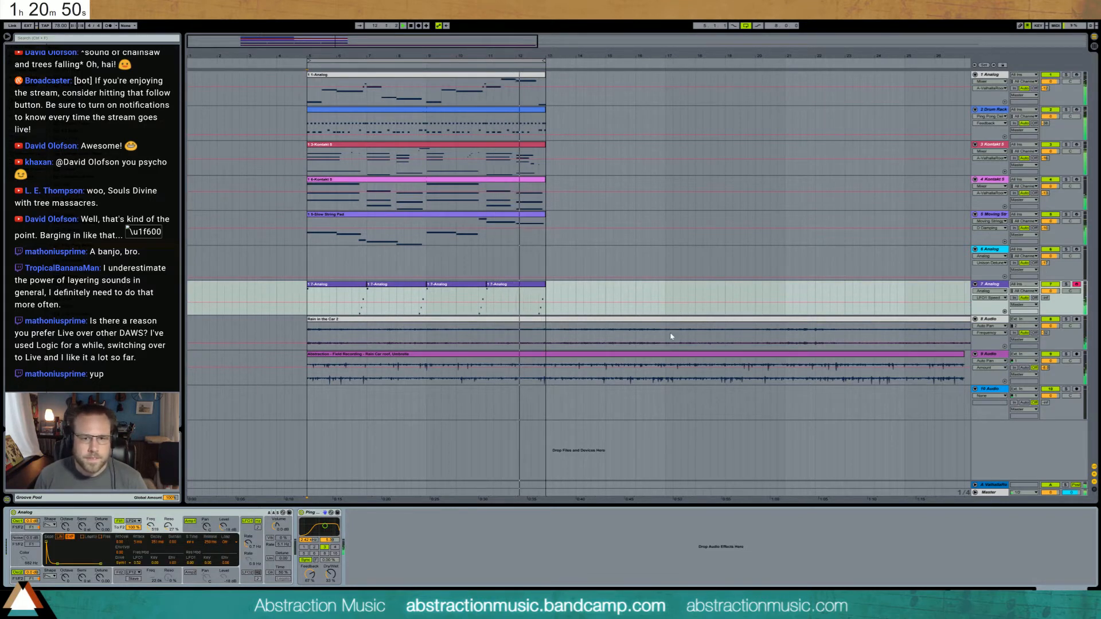
- Record-arm the empty Analog track above the pluck layer and show its devices while the loop plays
left_click(1076, 250)
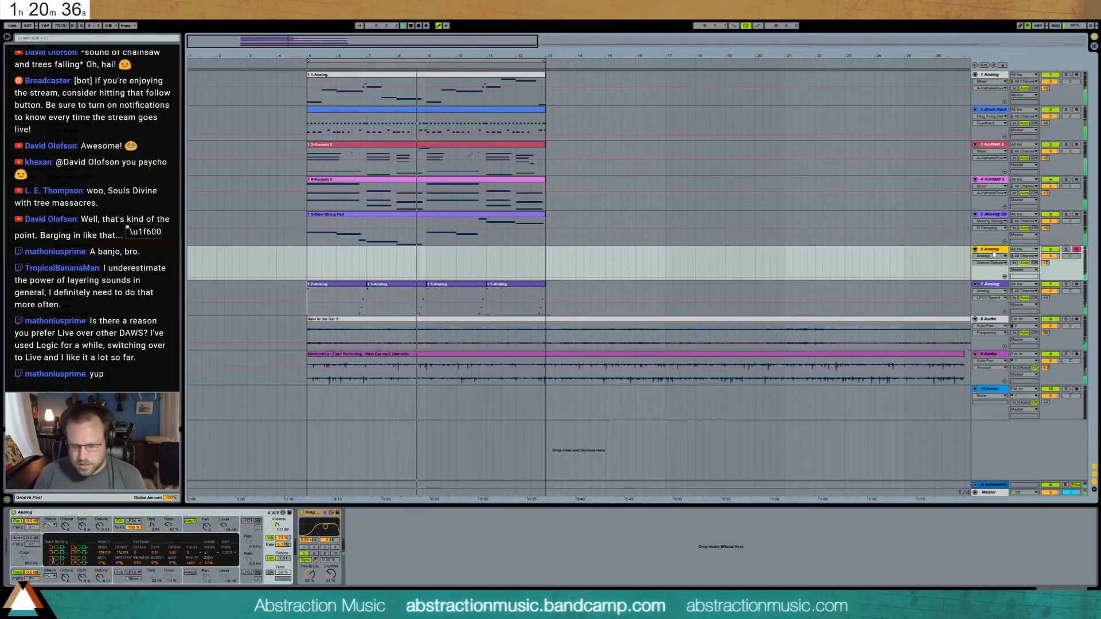
- Delete the empty Analog track and add a new MIDI track with an Operator instrument below the pluck layer
key("Delete")
key("ctrl+shift+t")
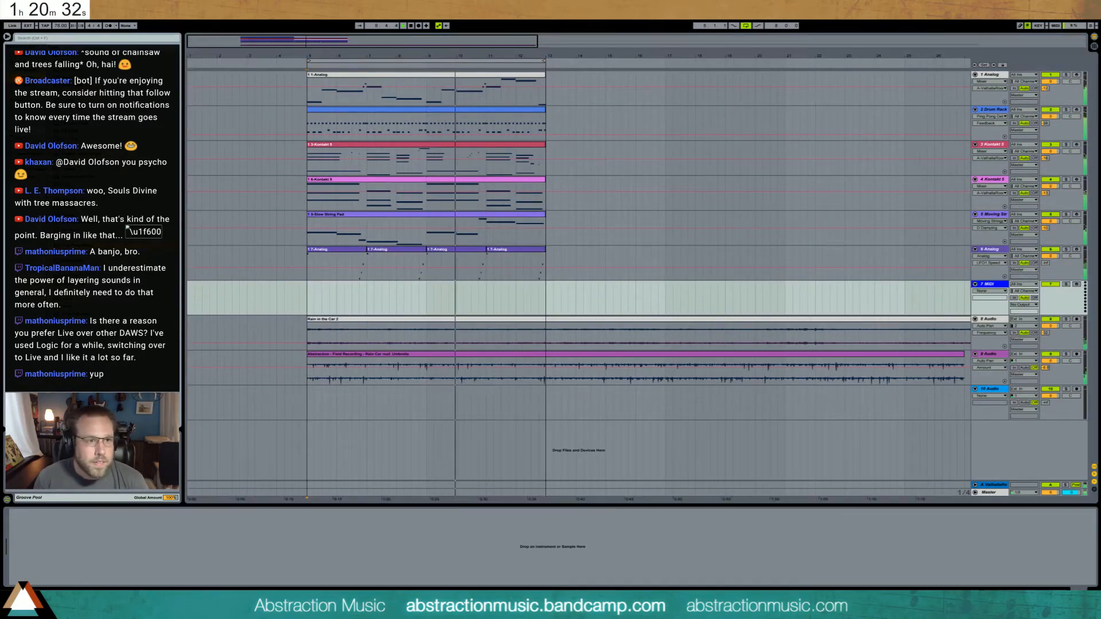
left_click_drag(405, 282, 404, 287)
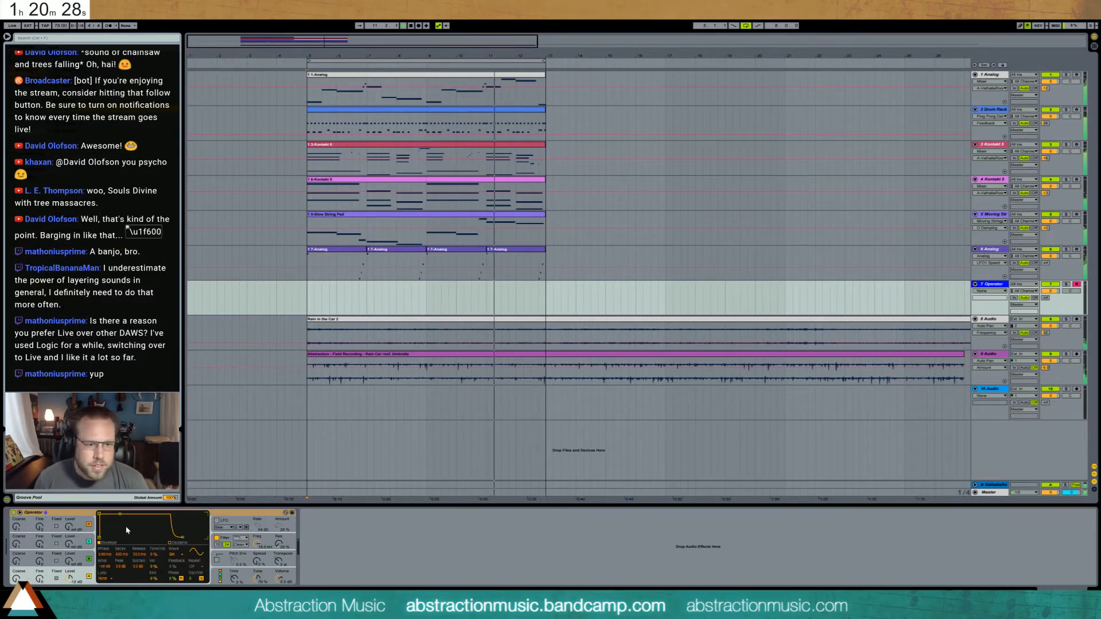
- Give Operator's oscillator A a short decaying envelope without sustain, add some spread, and bring up oscillator B's level
left_click_drag(120, 514, 120, 538)
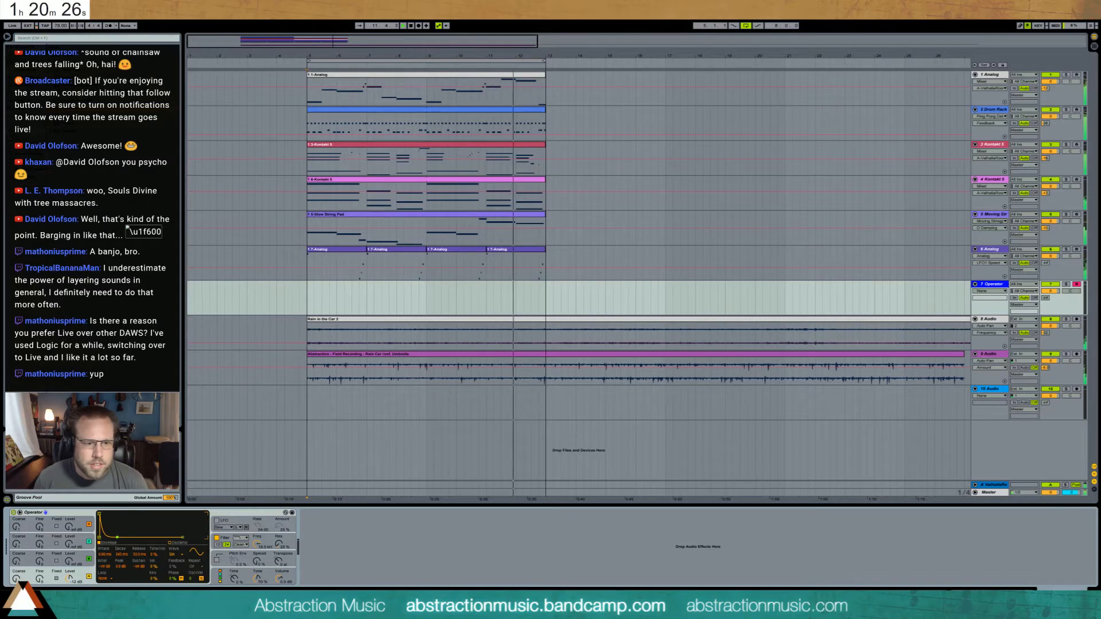
left_click_drag(260, 561, 260, 557)
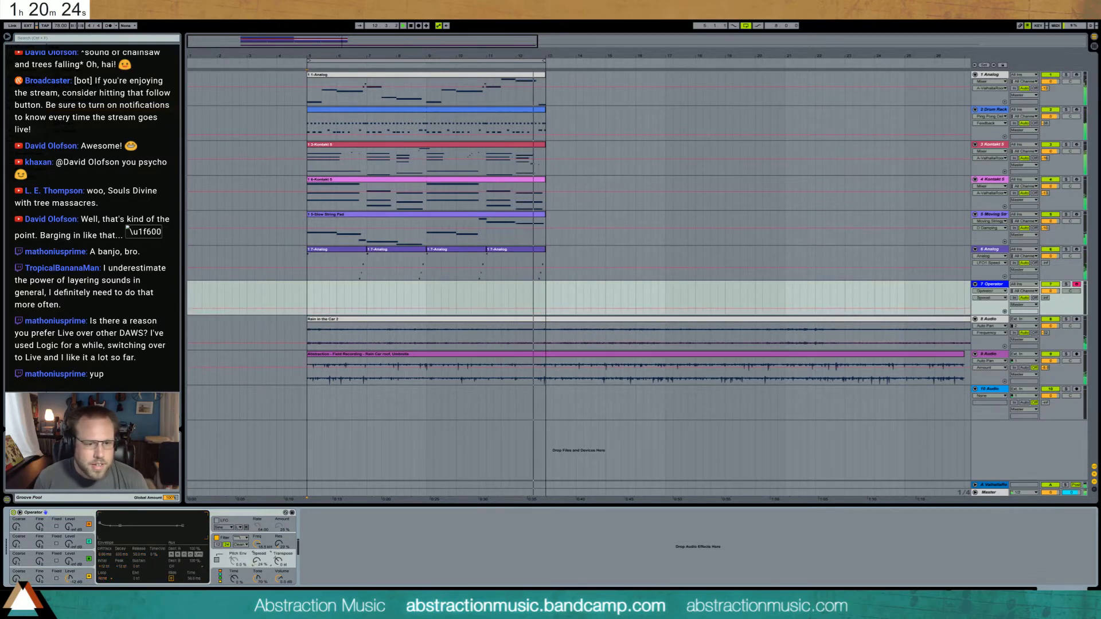
left_click(69, 562)
left_click_drag(69, 562, 69, 561)
- Set the waveform of Operator's oscillator A to a square wave with few harmonics
left_click(32, 575)
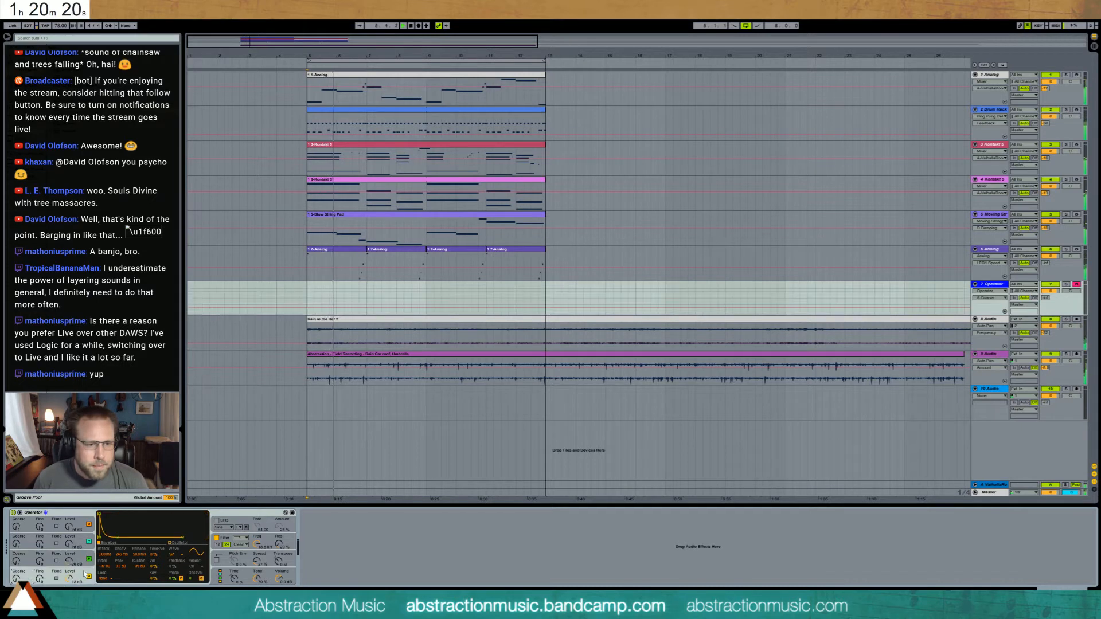
left_click(174, 555)
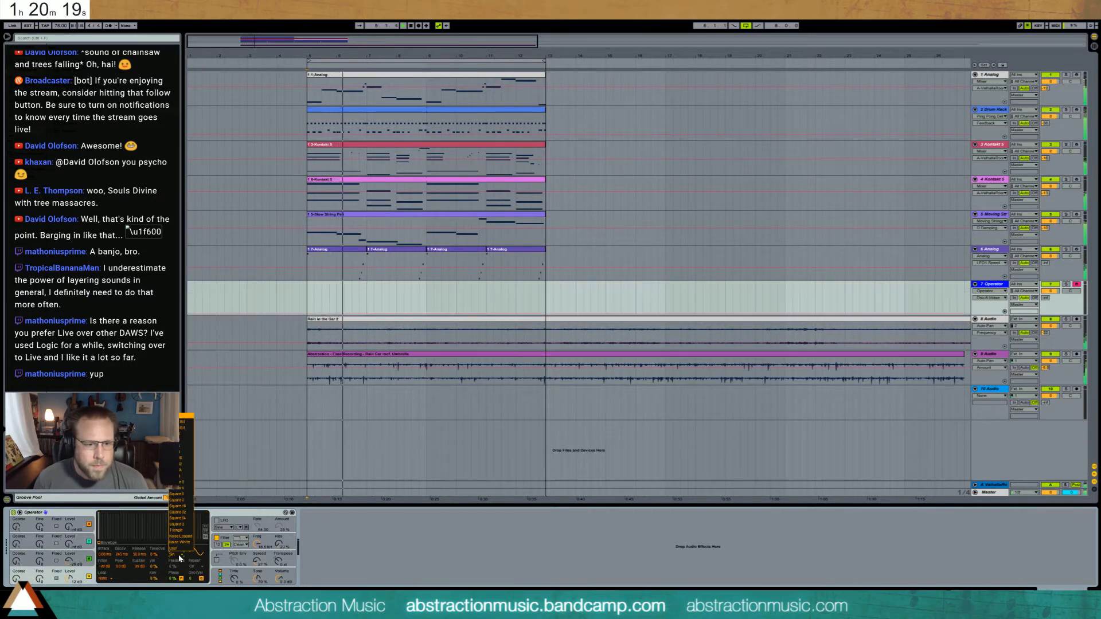
left_click(190, 496)
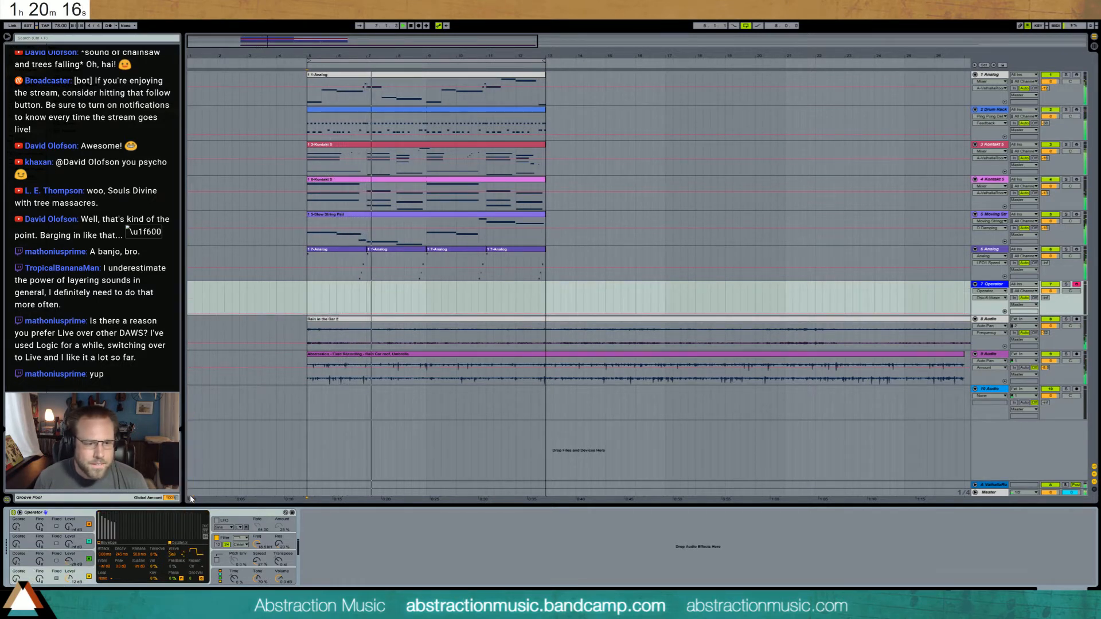
- Set Operator's oscillator B to a harmonically rich saw waveform and lower its coarse tuning to 0.5
left_click(69, 561)
left_click(174, 554)
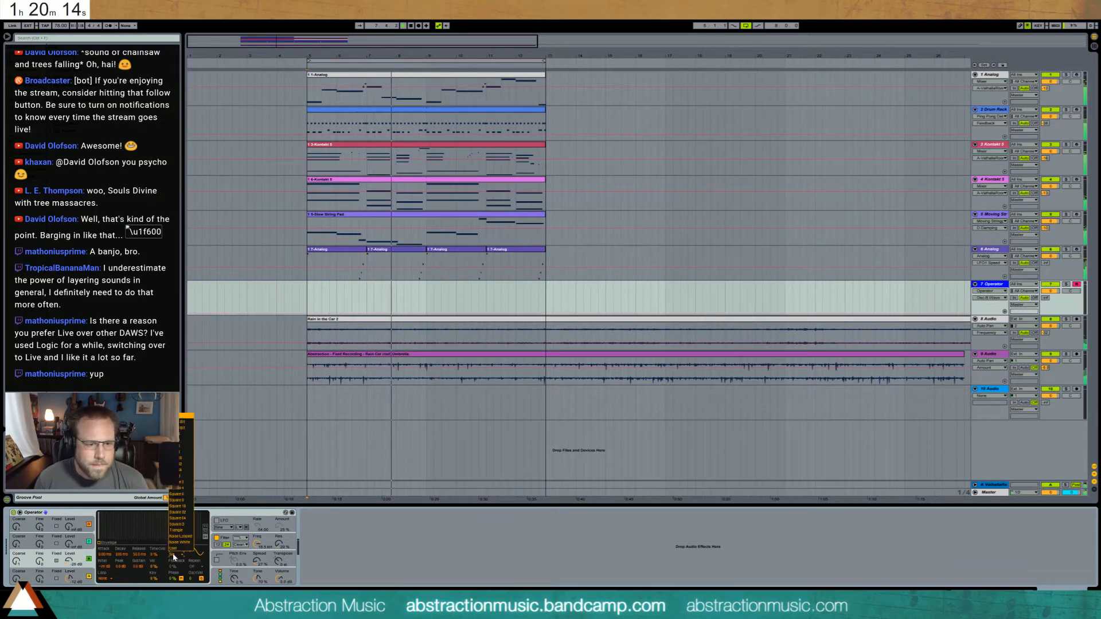
left_click(184, 467)
left_click(18, 561)
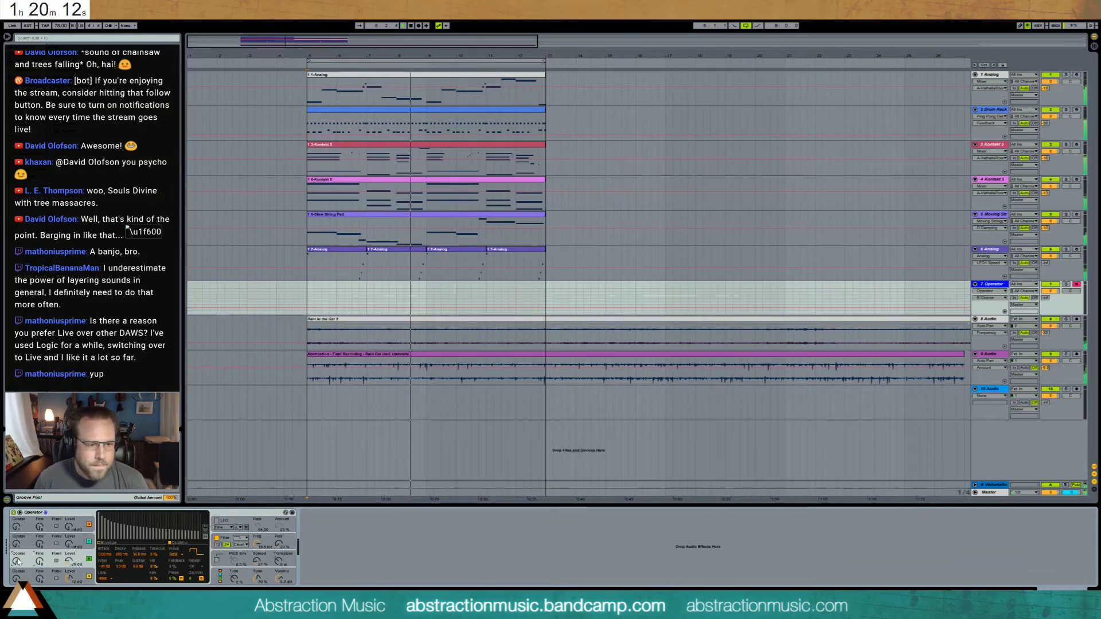
left_click_drag(17, 561, 17, 570)
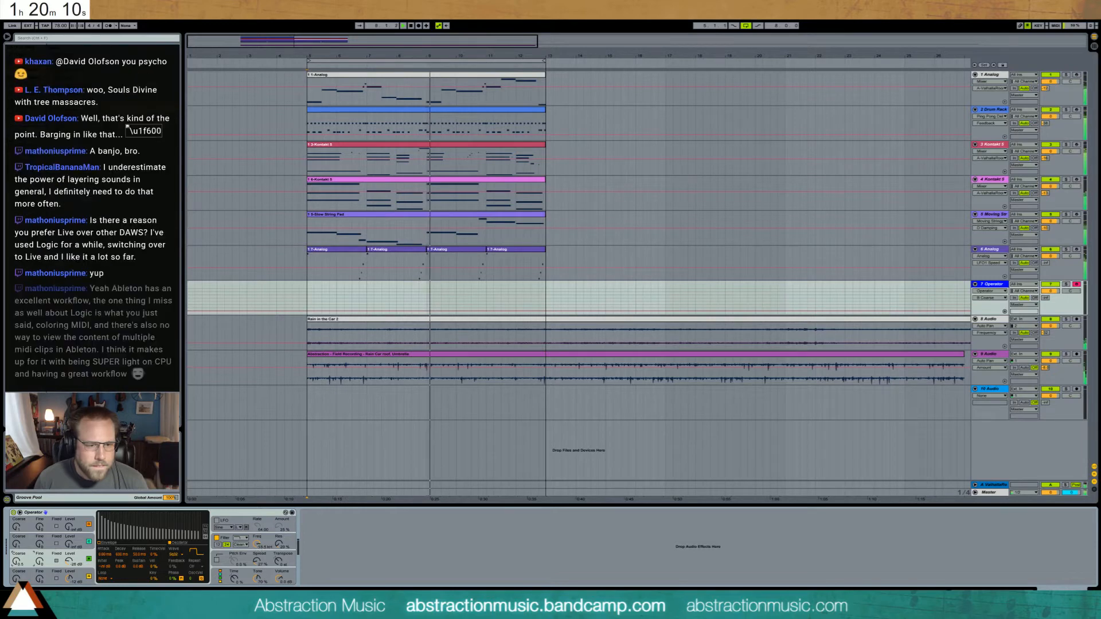
- Lower Operator's filter frequency strongly and adjust the filter resonance
left_click_drag(257, 543, 257, 597)
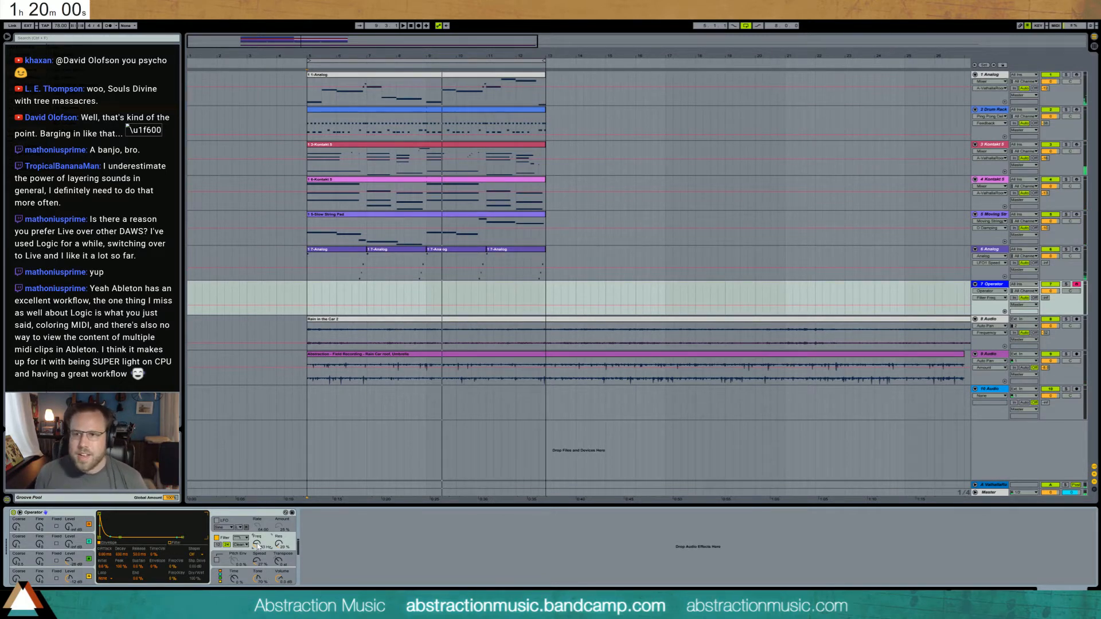
left_click(309, 285)
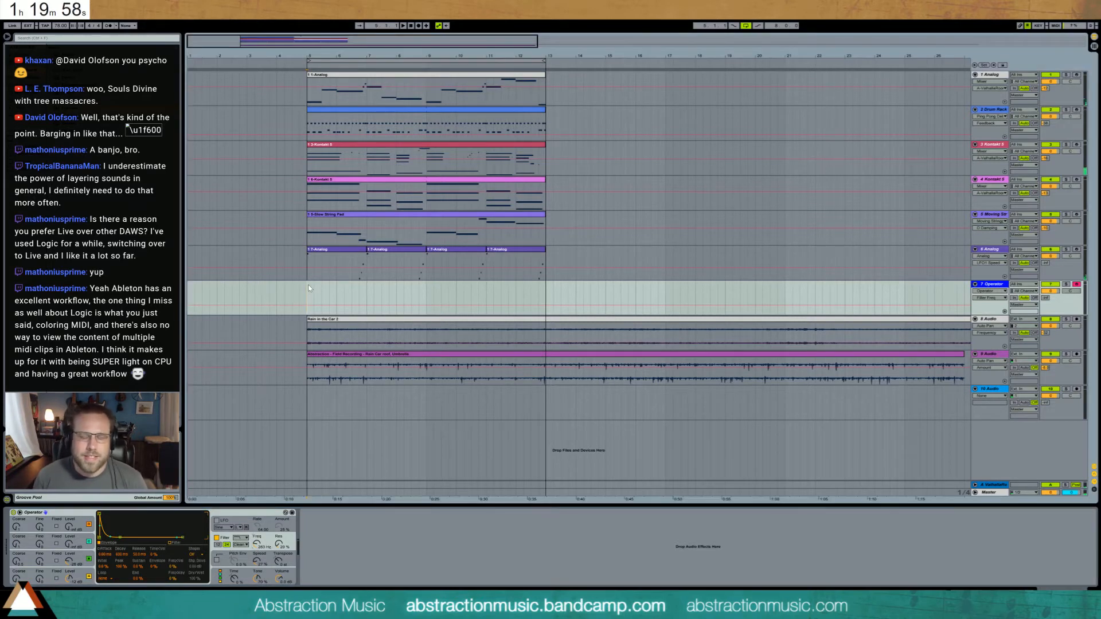
left_click(258, 545)
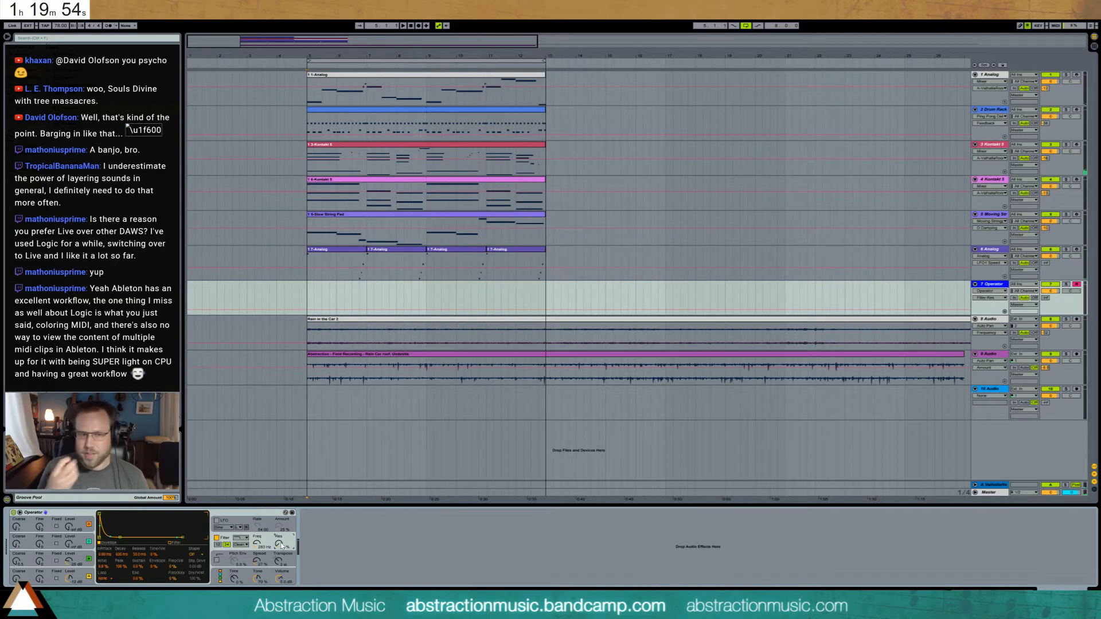
- Insert an empty two-bar MIDI clip from bar 5 to bar 7 on the Operator track and open its note editor
left_click(308, 296)
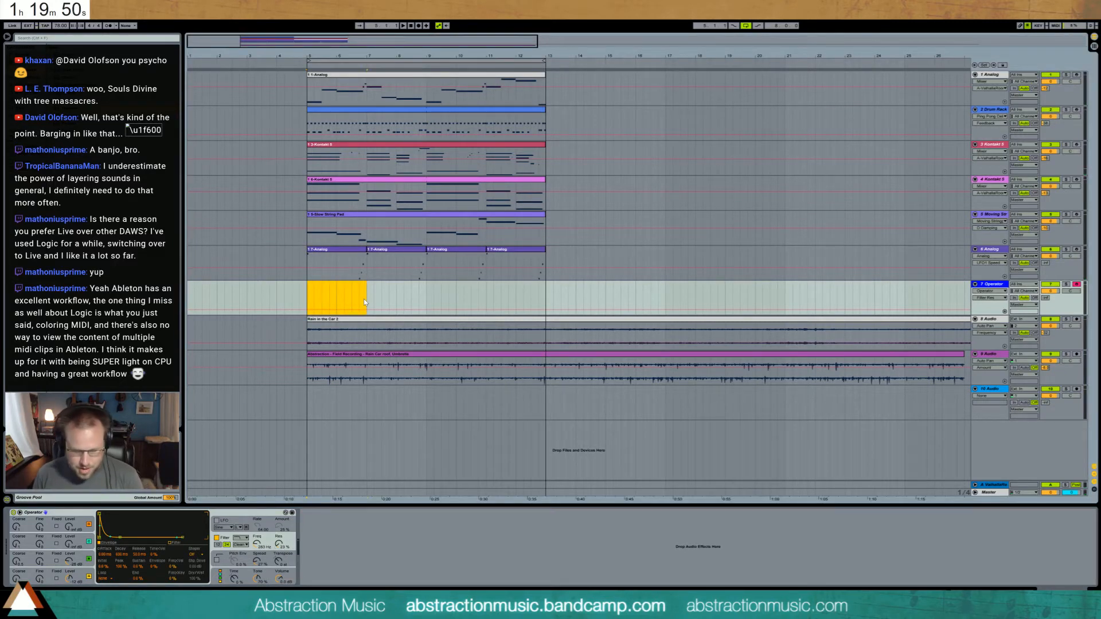
key("ctrl+shift+m")
double_click(352, 287)
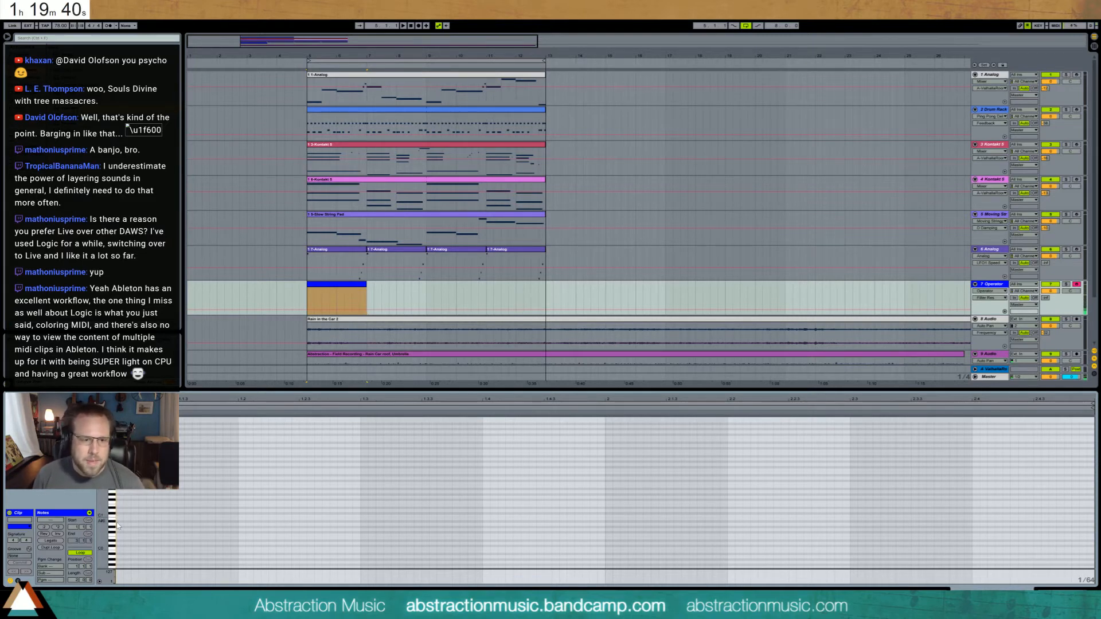
- Fill the clip's first bar with repeated sixteenth notes of varying velocity on a single pitch
double_click(119, 482)
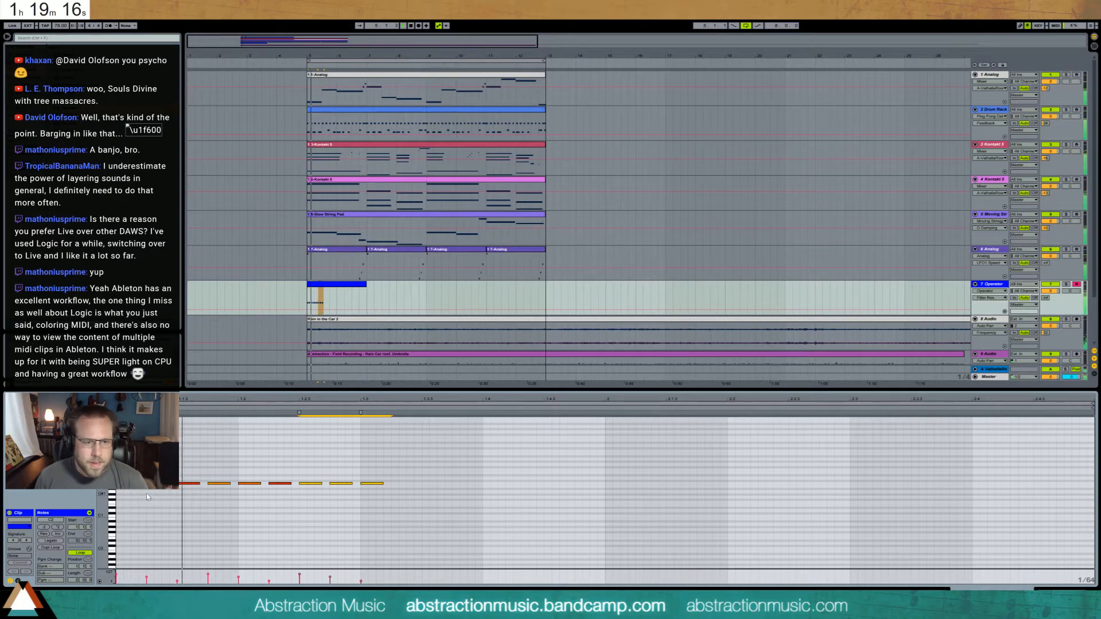
key("space")
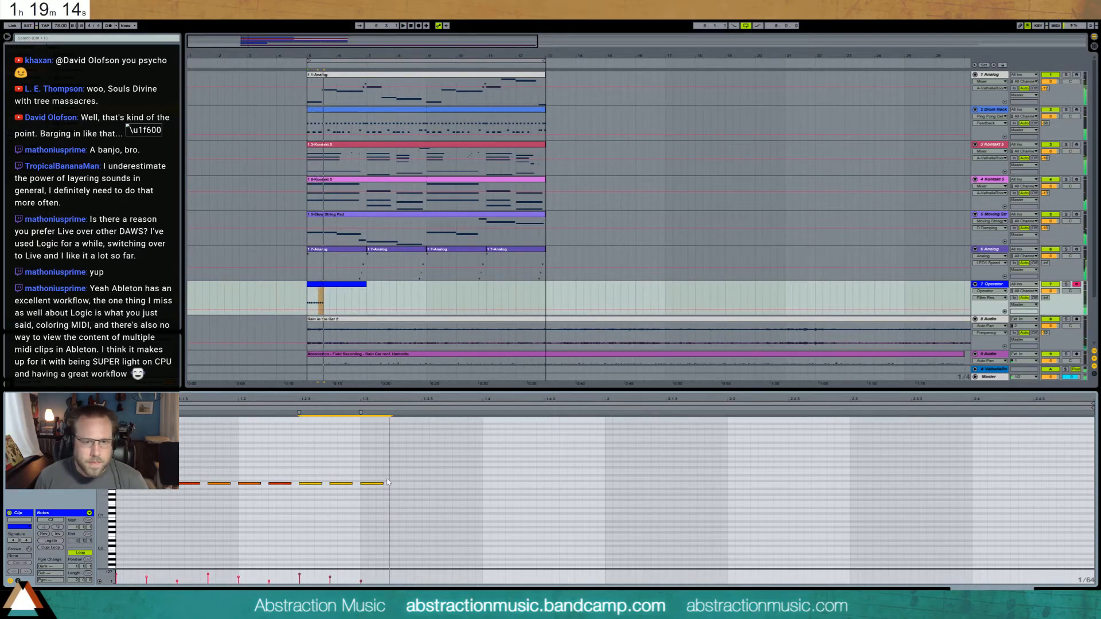
key("ctrl+d")
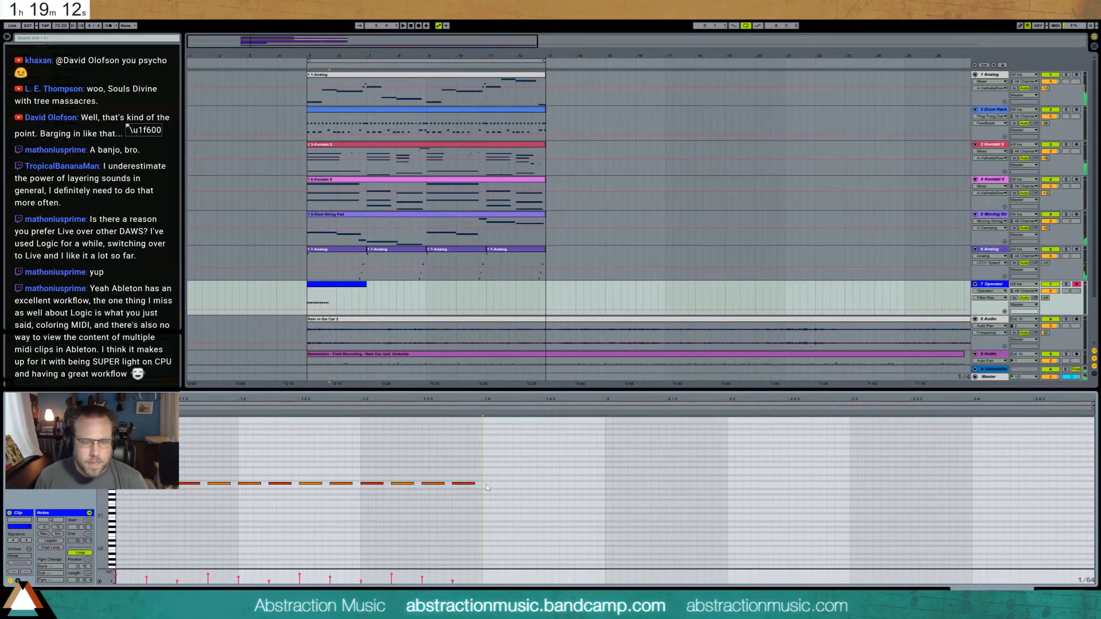
key("ctrl+d")
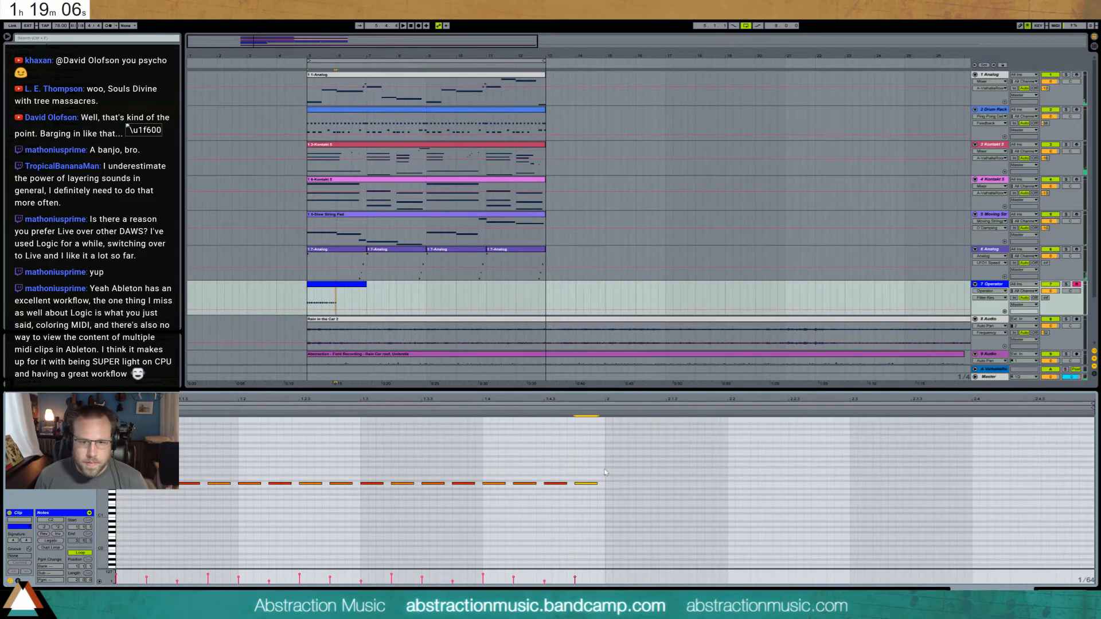
- Duplicate the first bar's notes into the second bar and extend the looped Operator clip to bar 13
left_click_drag(604, 470, 118, 502)
key("ctrl+d")
left_click_drag(366, 288, 543, 296)
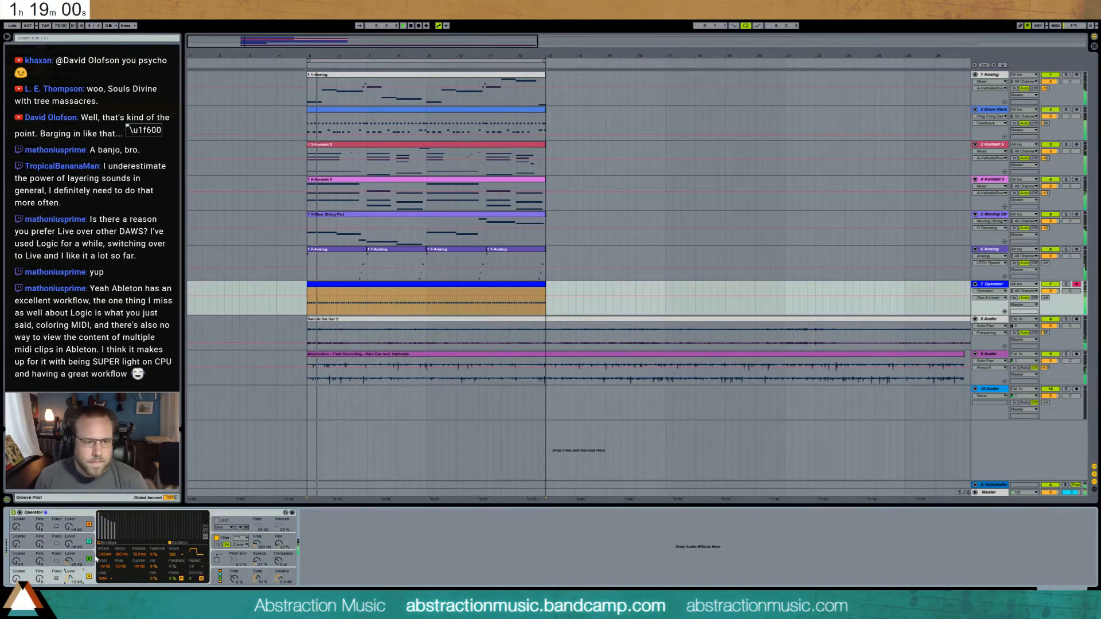
- Check the settings of Operator's oscillators A and B and its spread during playback, briefly soloing the track
left_click(83, 572)
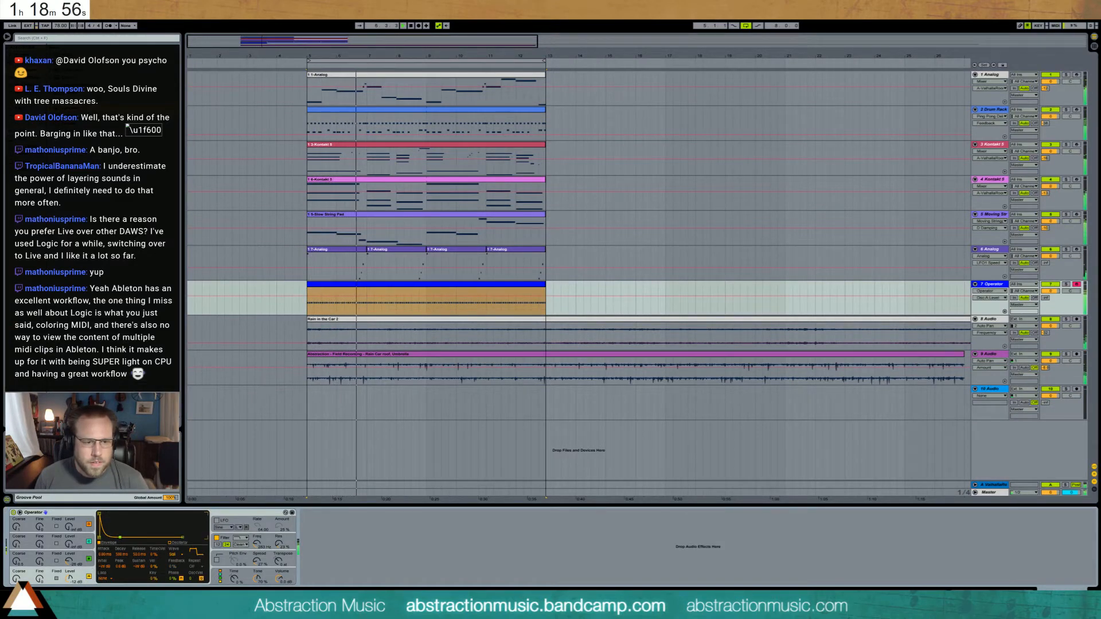
left_click(83, 556)
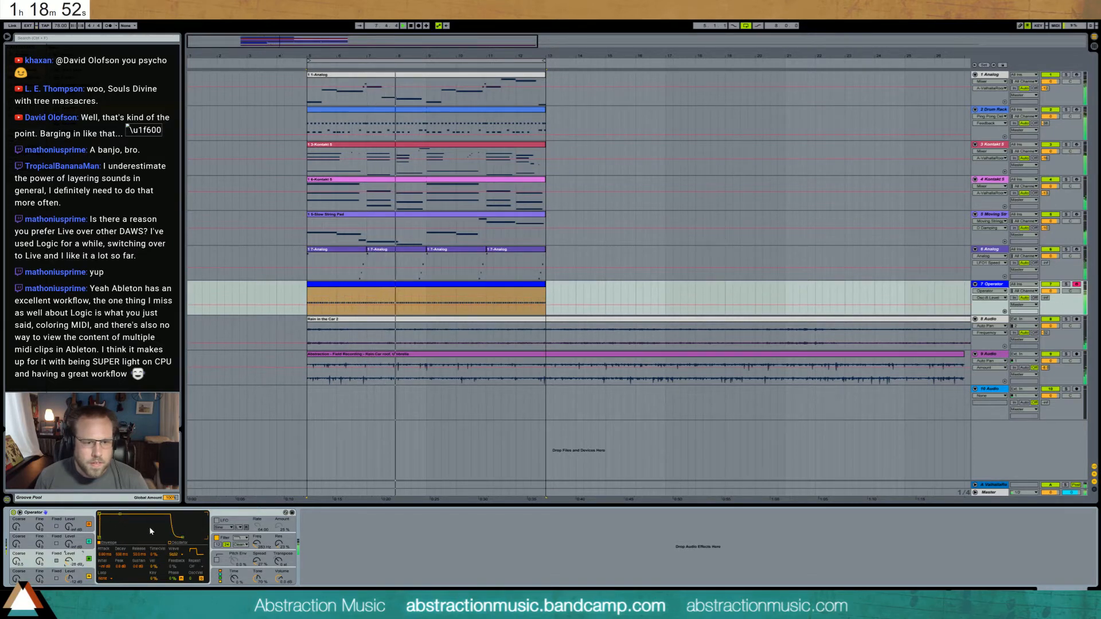
left_click(257, 562)
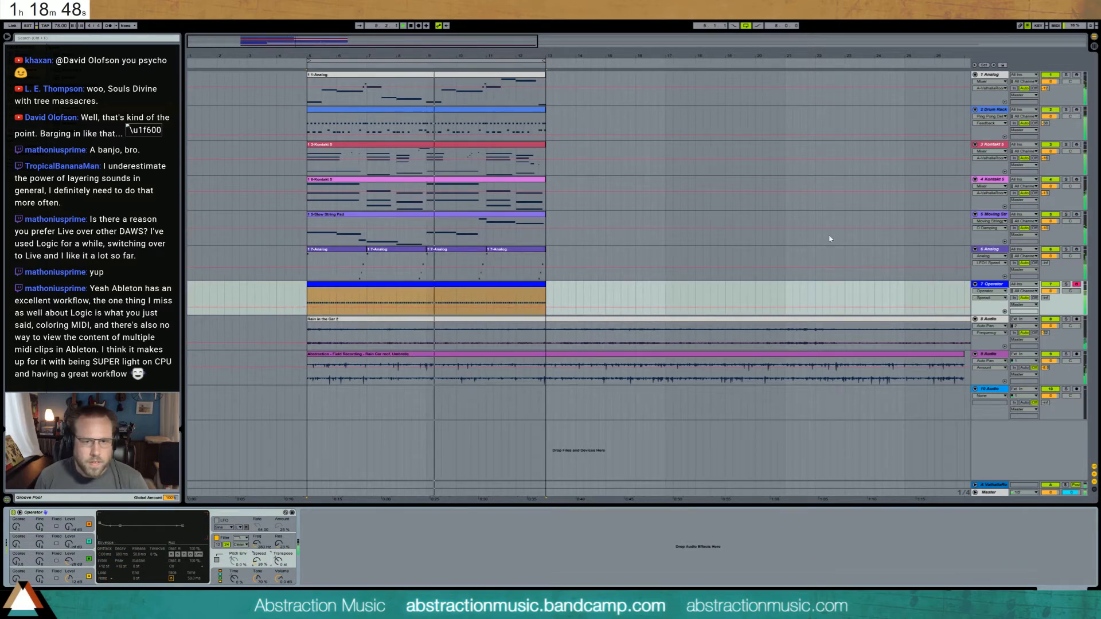
left_click(1066, 284)
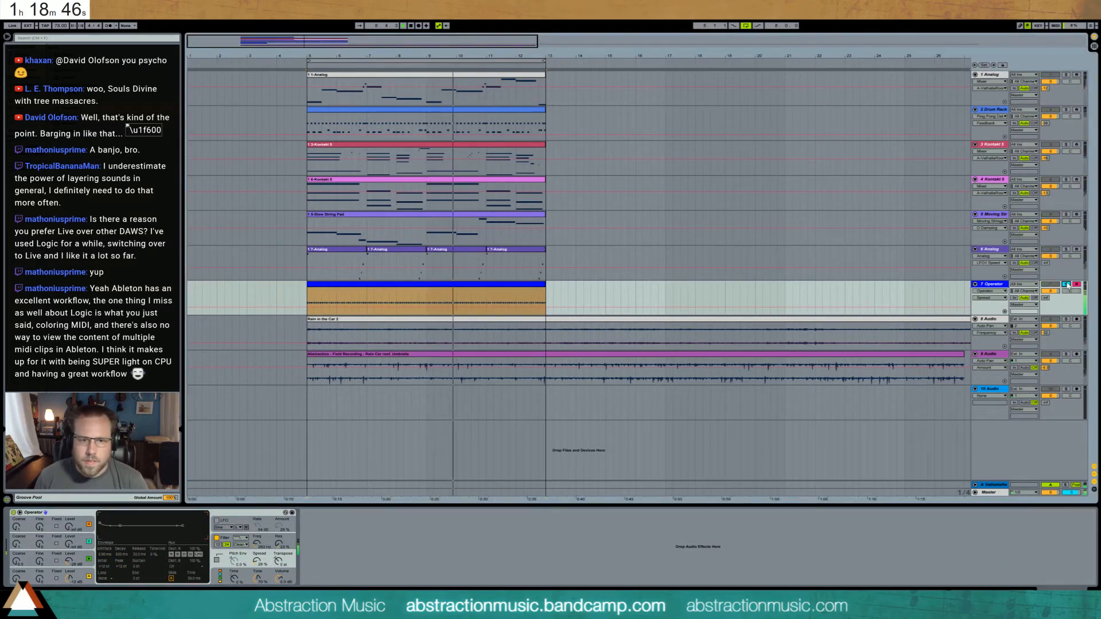
left_click(1066, 284)
- Fine-tune oscillator A's envelope decay and velocity sensitivity in Operator, and adjust the filter frequency
left_click(120, 541)
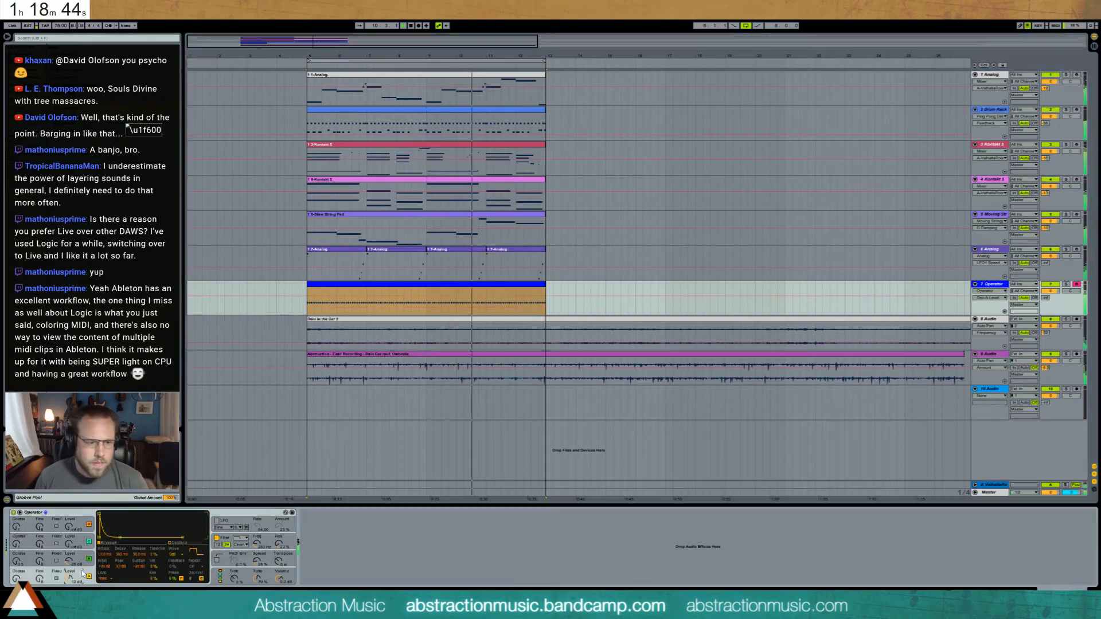
mouse_move(121, 539)
left_mouse_down()
mouse_move(114, 514)
mouse_move(120, 537)
left_mouse_up()
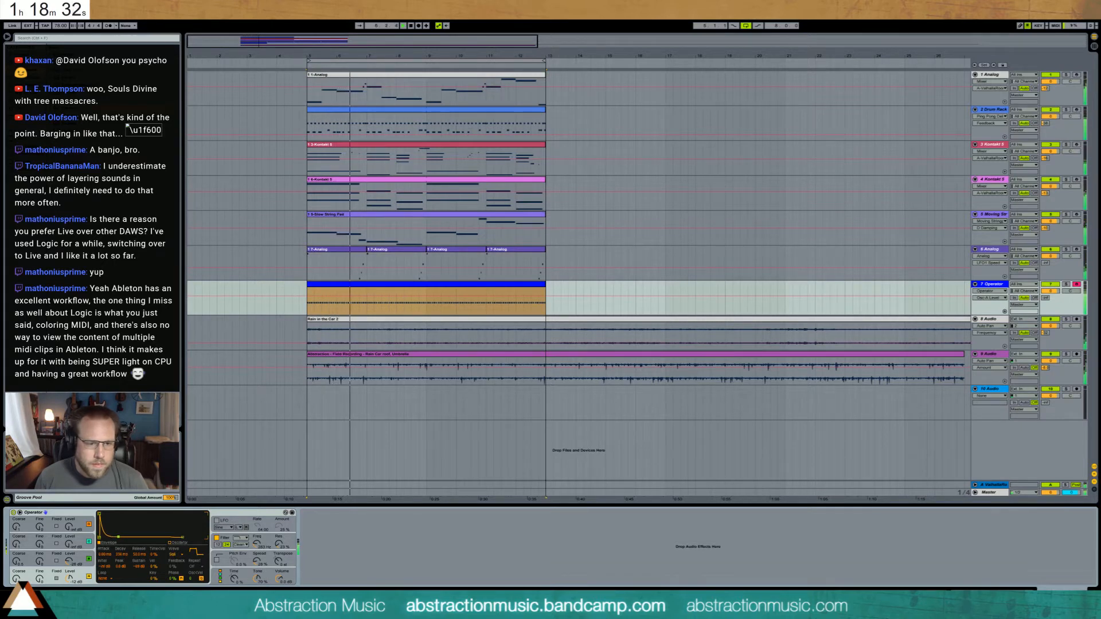
mouse_move(120, 537)
left_mouse_down()
mouse_move(153, 559)
mouse_move(154, 546)
mouse_move(119, 537)
left_mouse_up()
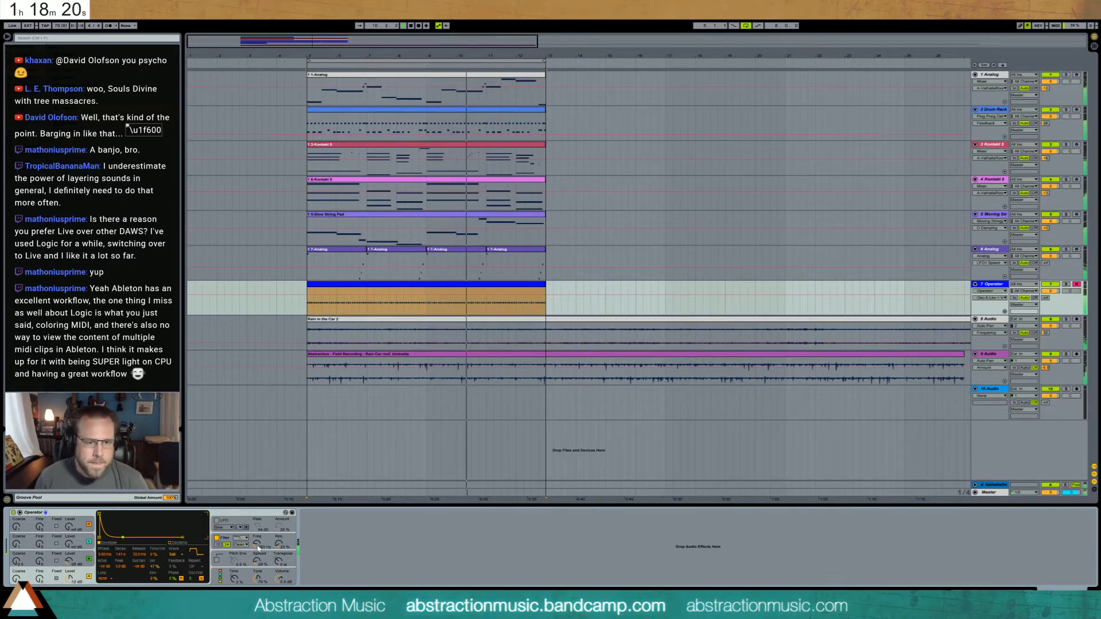
mouse_move(256, 552)
left_mouse_down()
mouse_move(256, 536)
mouse_move(256, 550)
left_mouse_up()
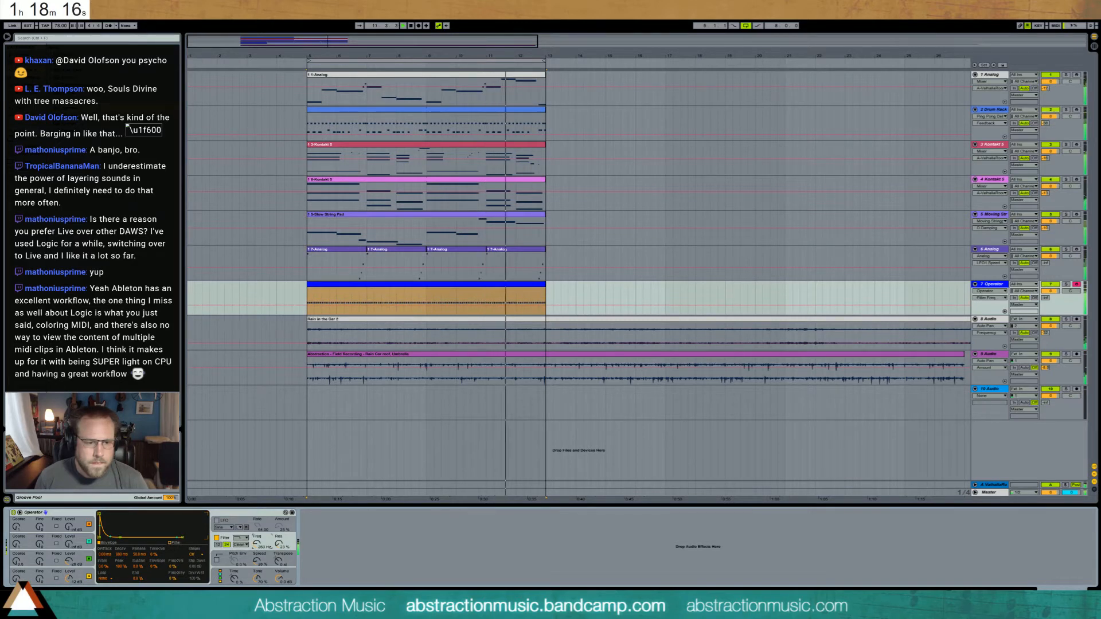
- Raise the velocity sensitivity of Operator's oscillator B and readjust the filter frequency
left_click(22, 577)
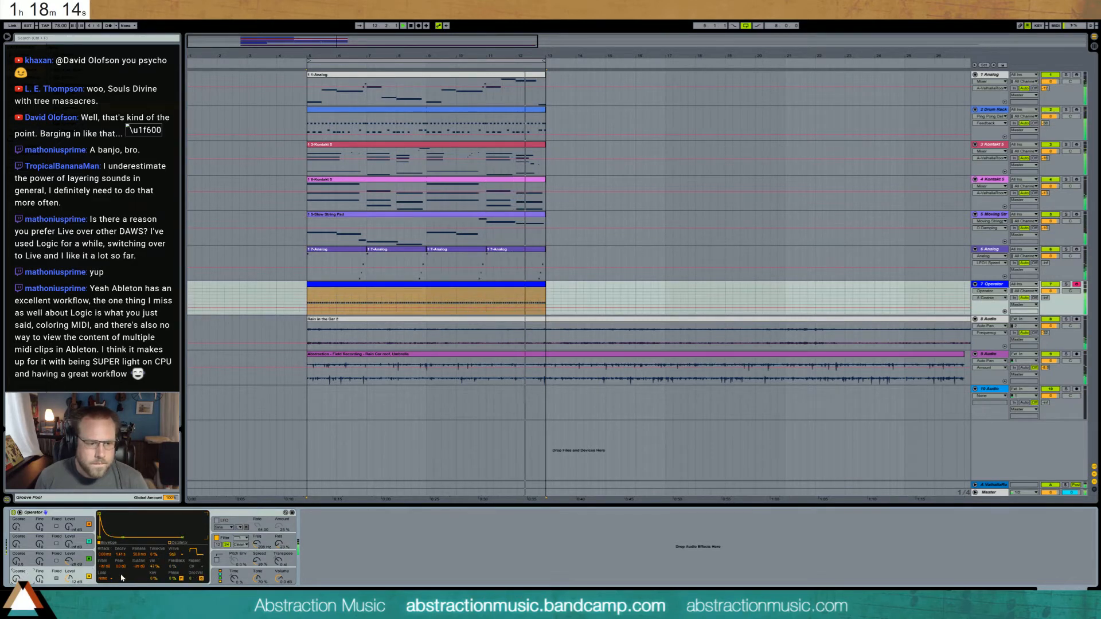
left_click(70, 562)
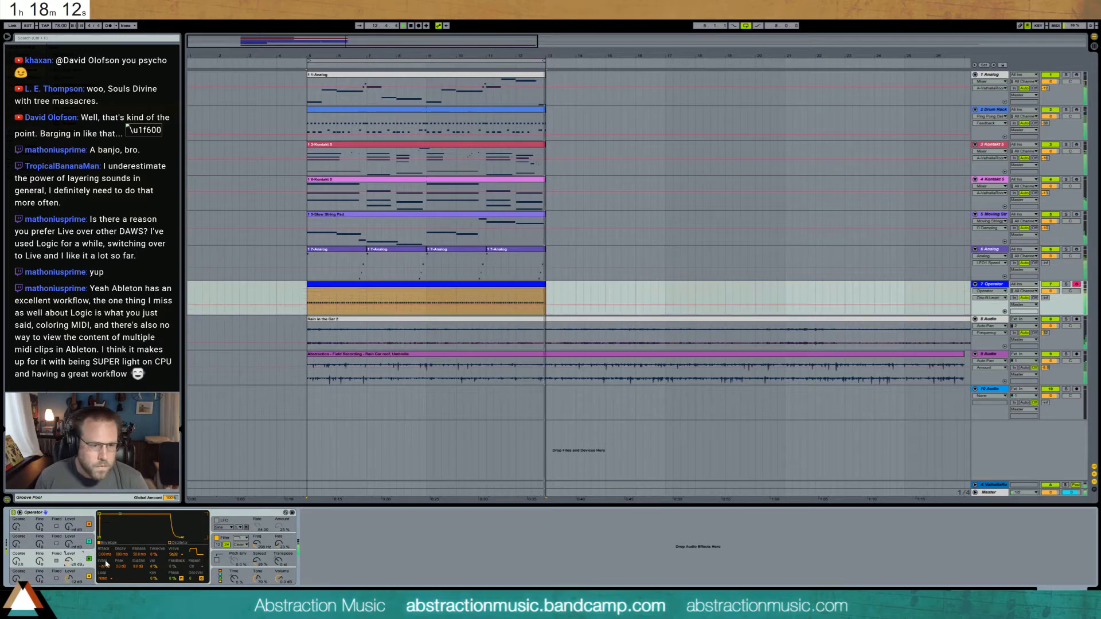
left_click_drag(154, 567, 153, 525)
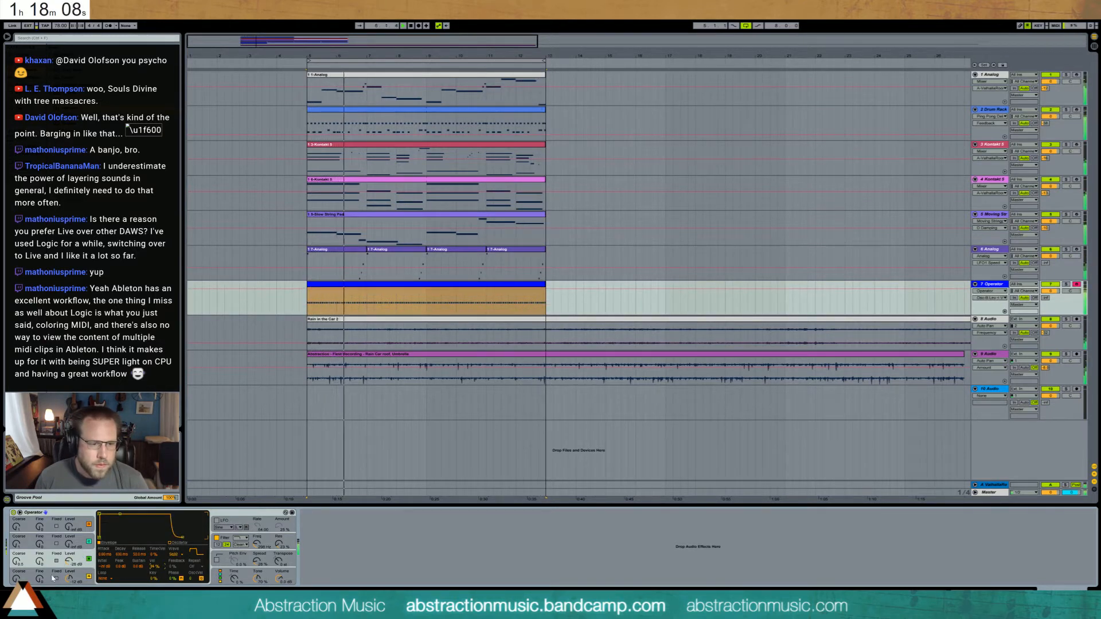
left_click(32, 577)
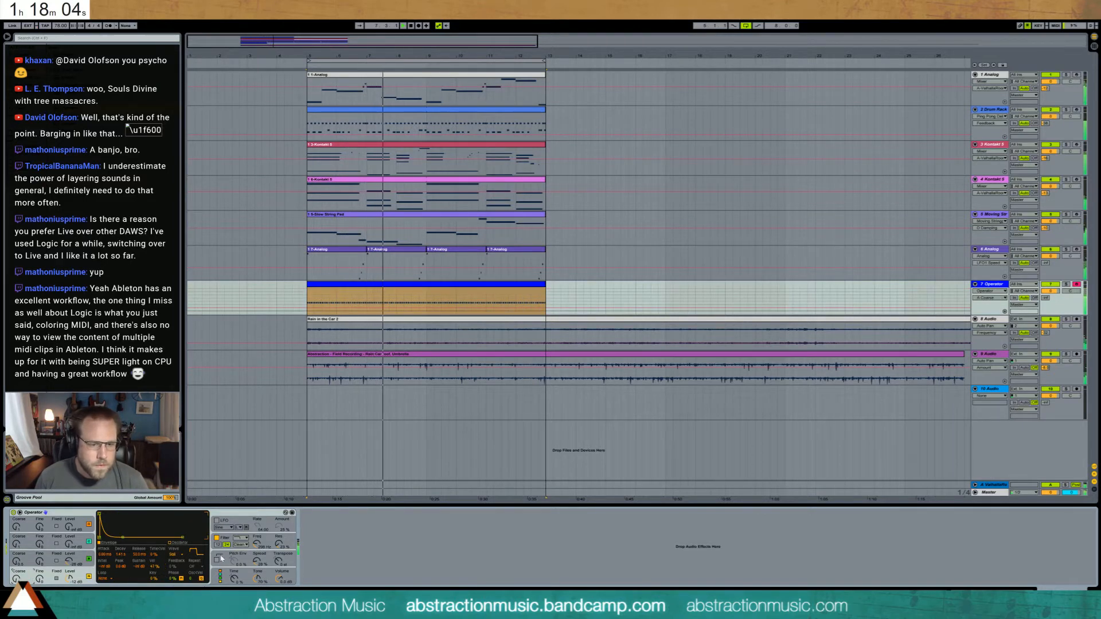
left_click_drag(257, 544, 257, 547)
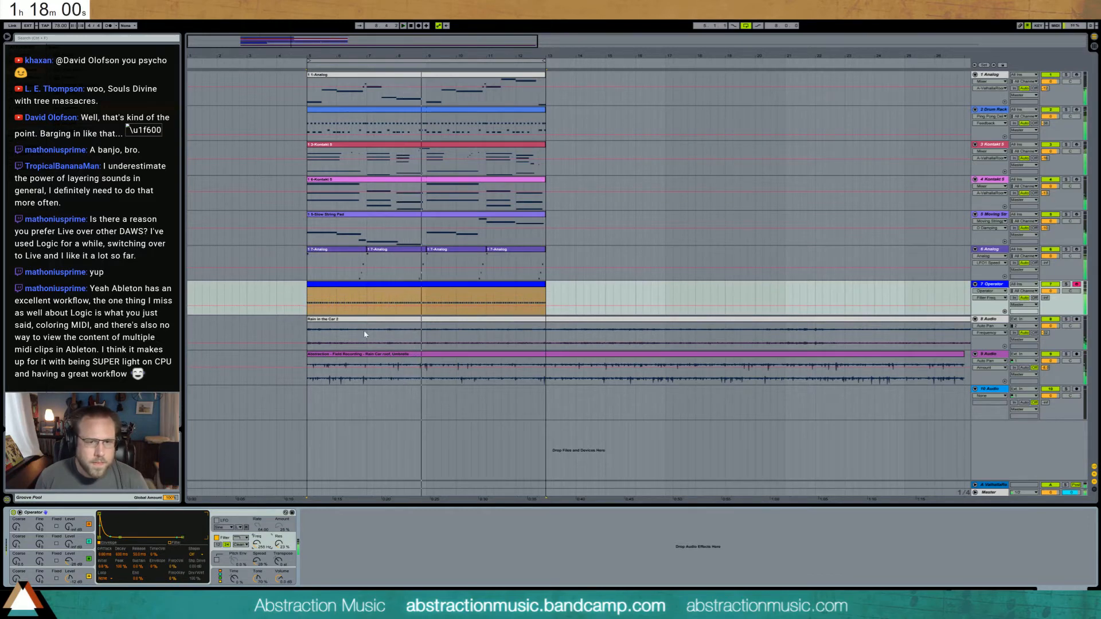
- Open the Operator clip's notes, select them all and transpose them up one octave
left_click(378, 425)
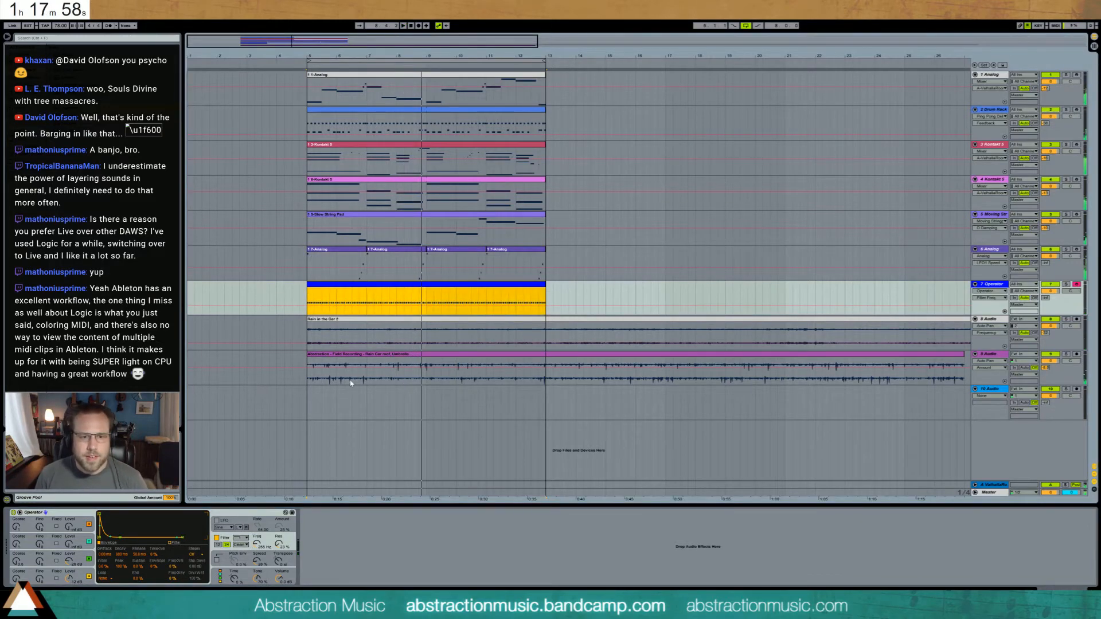
double_click(390, 285)
left_click(361, 441)
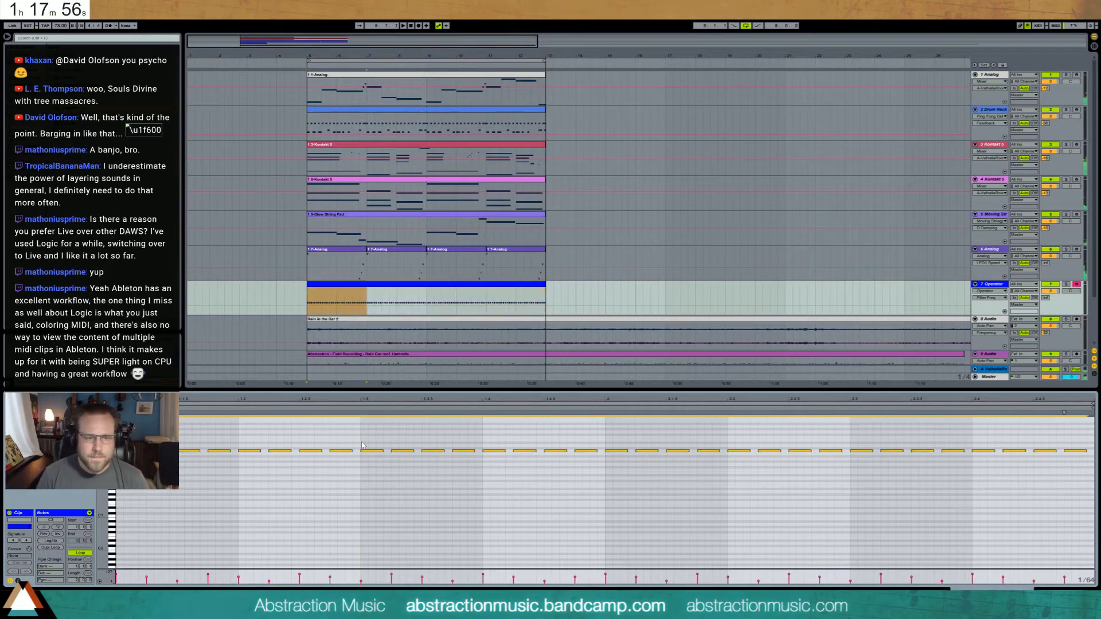
- Play the loop and shorten the envelope release of Operator's oscillator A
key("space")
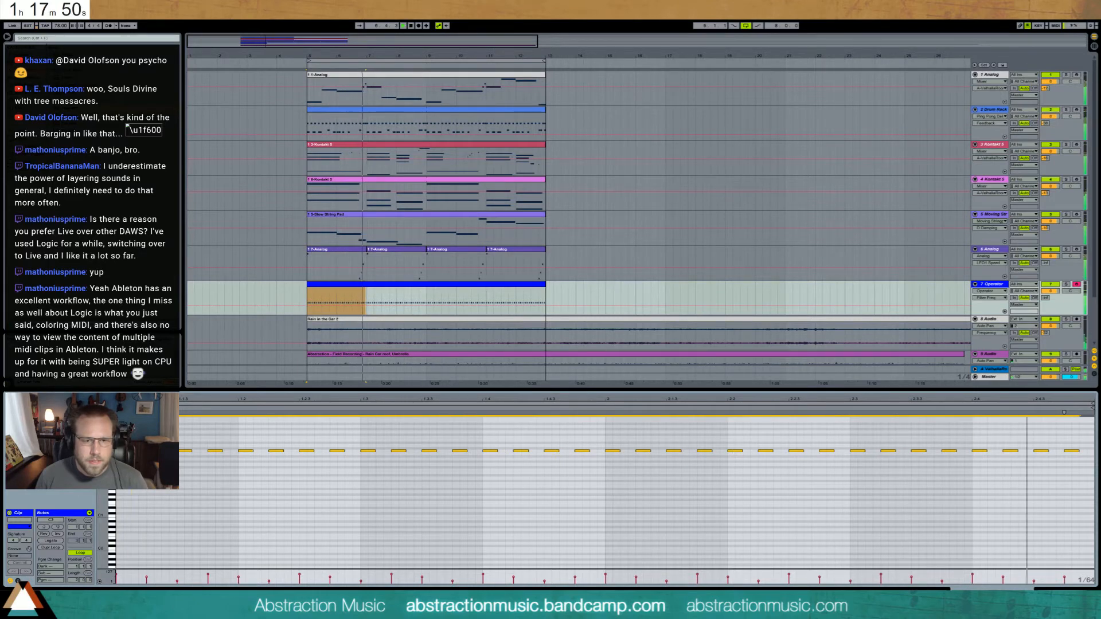
key("shift+Tab")
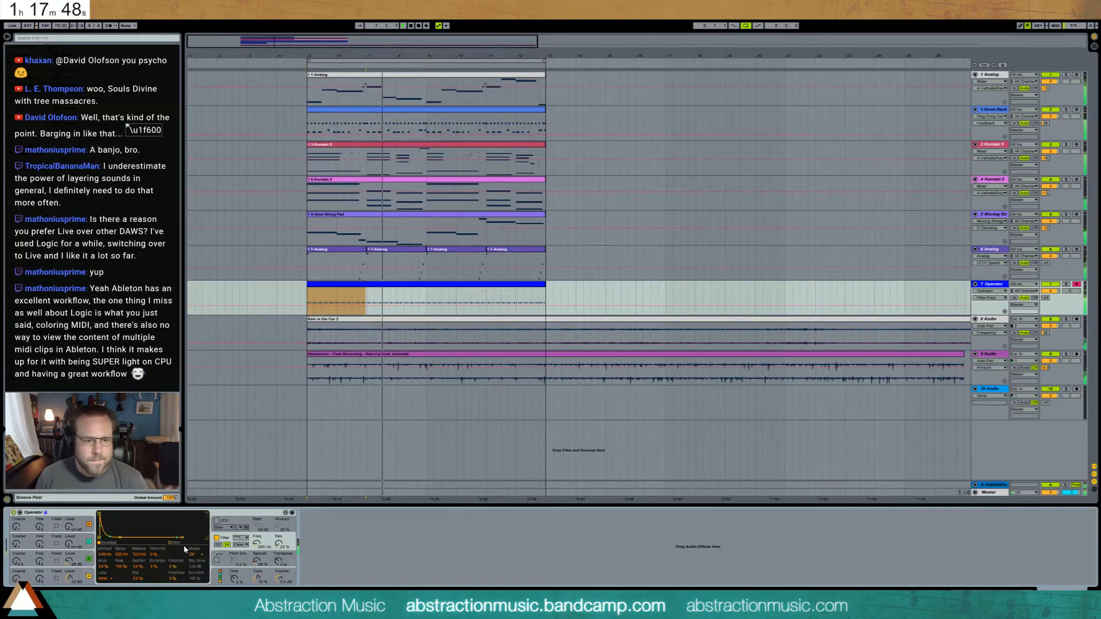
left_click(69, 579)
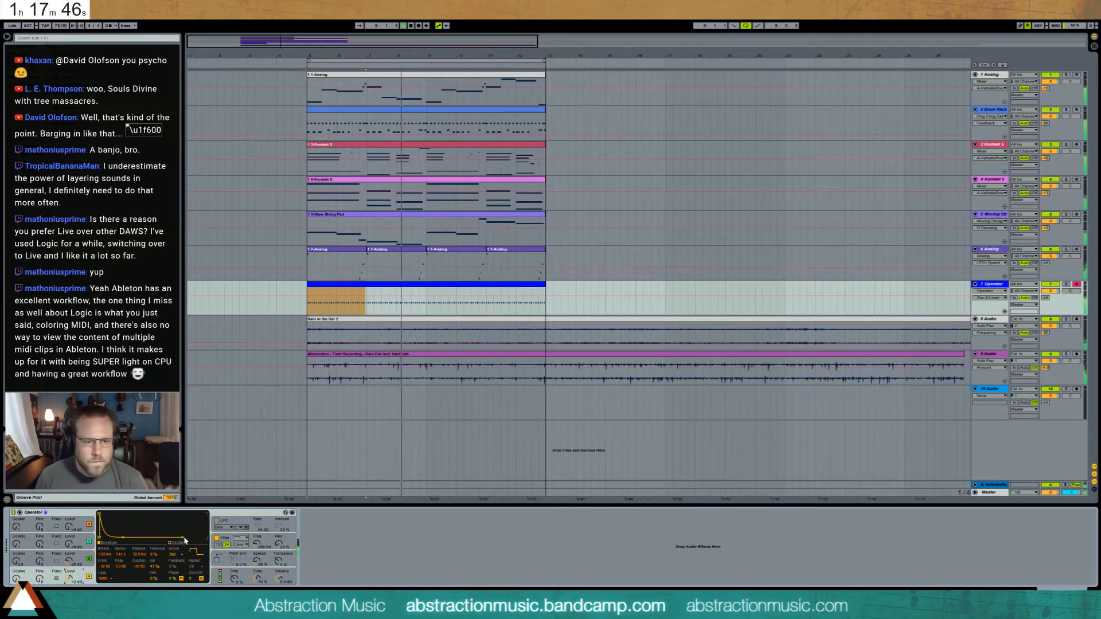
left_click_drag(139, 555, 139, 573)
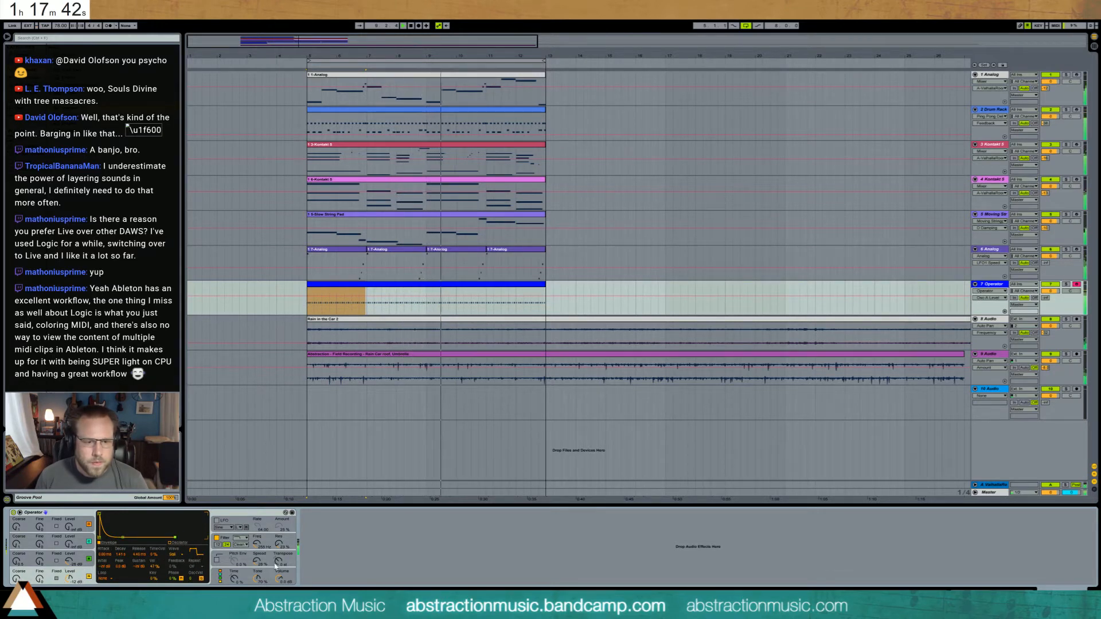
- Lower Operator's spread and try out its pitch envelope during playback
mouse_move(257, 561)
left_mouse_down()
mouse_move(257, 576)
mouse_move(257, 568)
left_mouse_up()
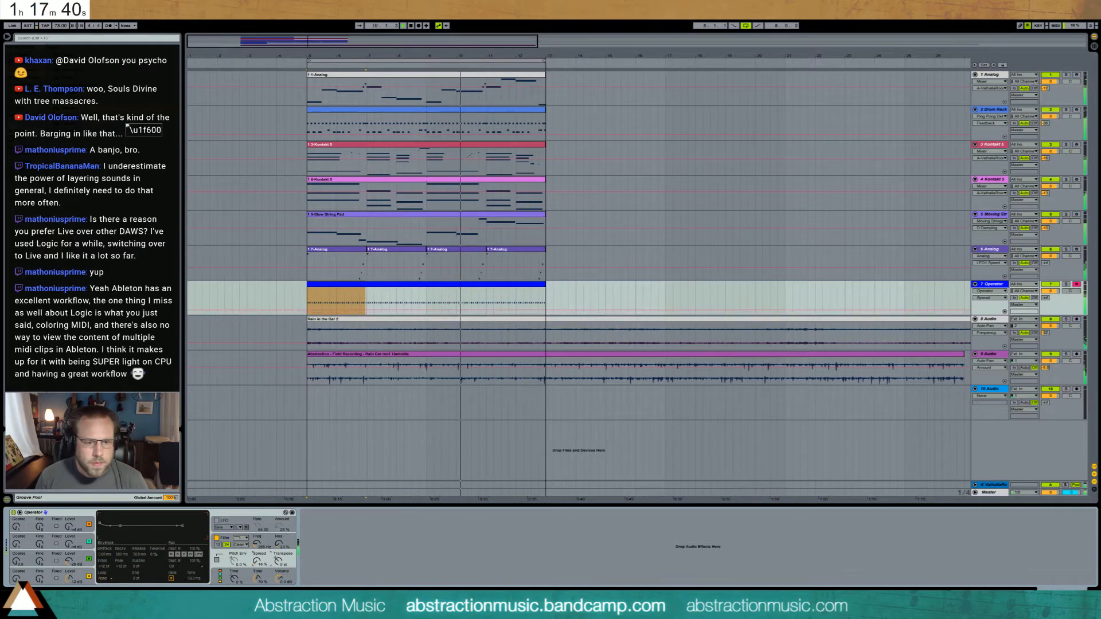
left_click(216, 559)
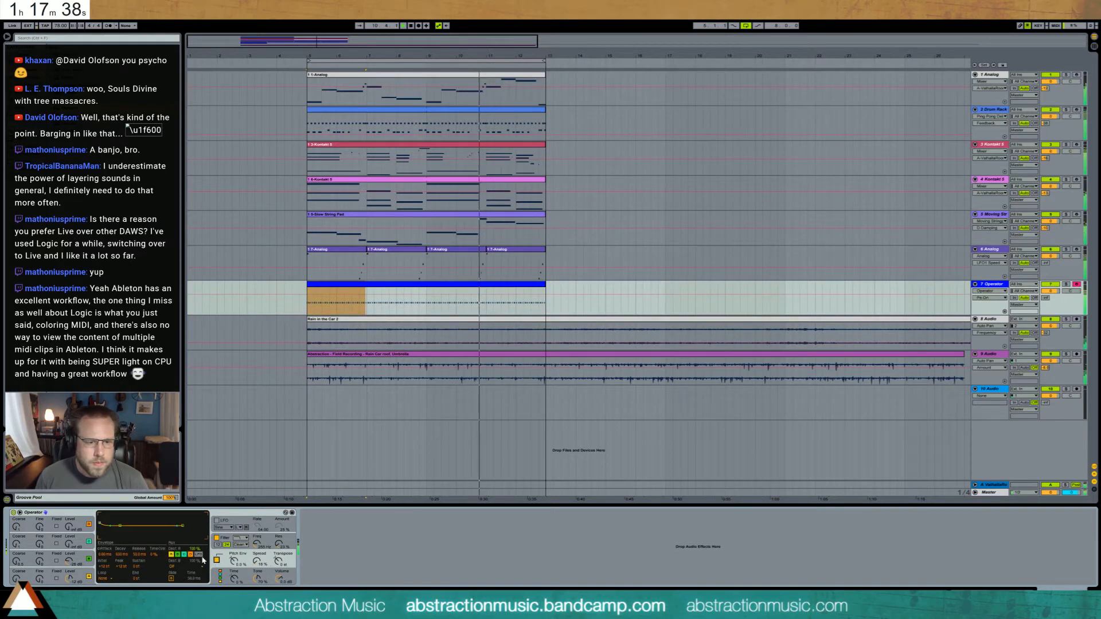
left_click_drag(100, 523, 99, 525)
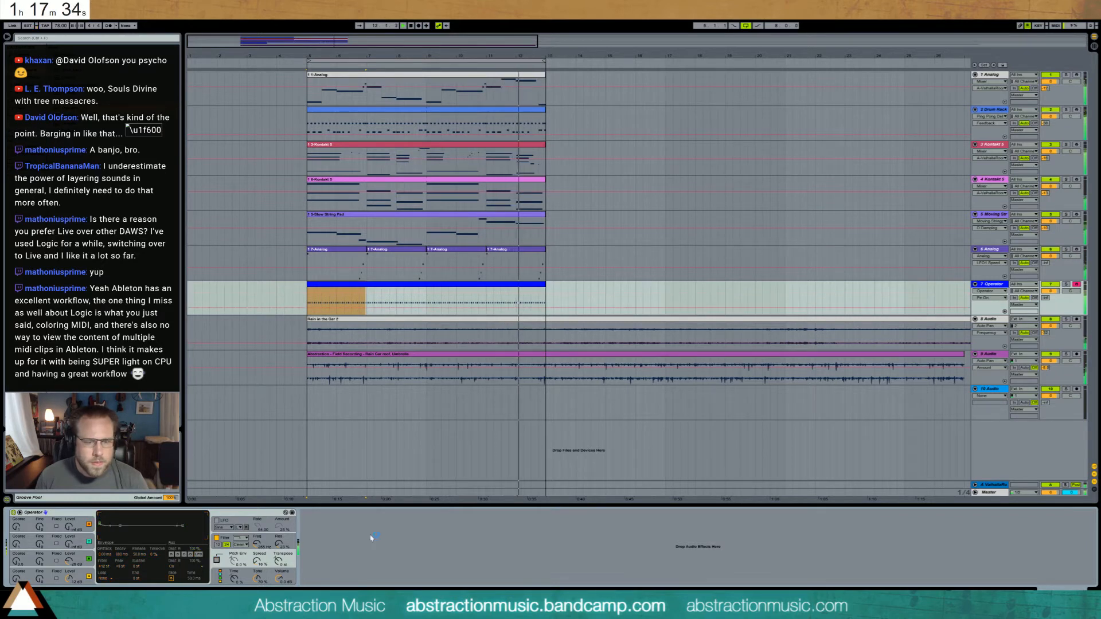
- Balance the Operator track in the mix by adjusting its Valhalla reverb send and filter frequency and lowering its track volume
left_click(526, 285)
left_click_drag(1045, 299, 1045, 277)
left_click_drag(258, 544, 257, 539)
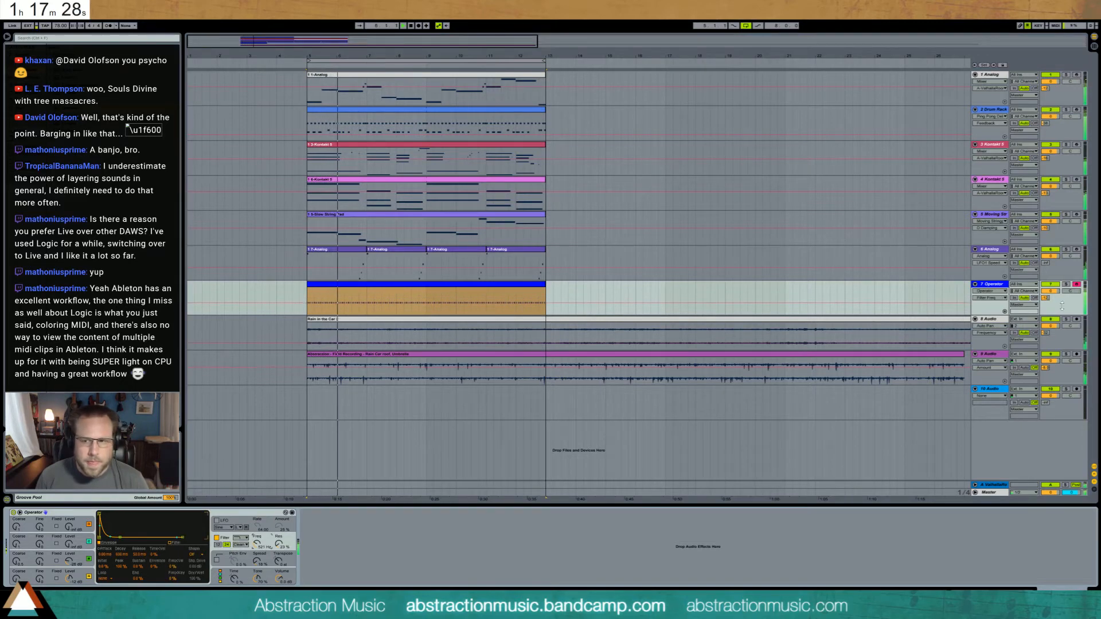
left_click_drag(1045, 297, 1045, 305)
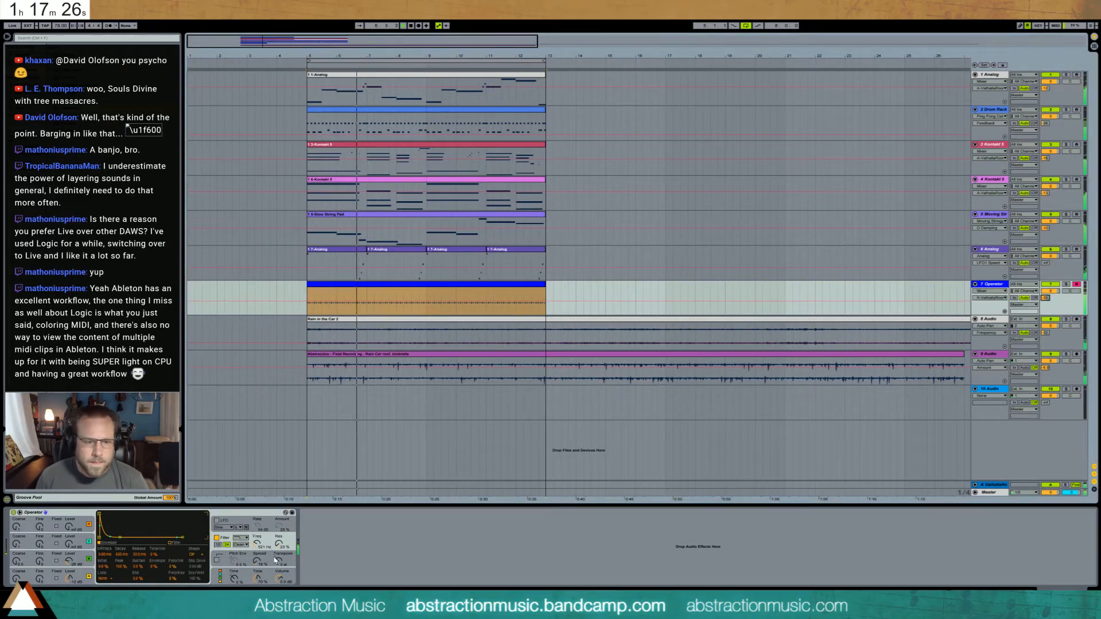
left_click_drag(257, 543, 257, 550)
left_click_drag(1051, 291, 1050, 297)
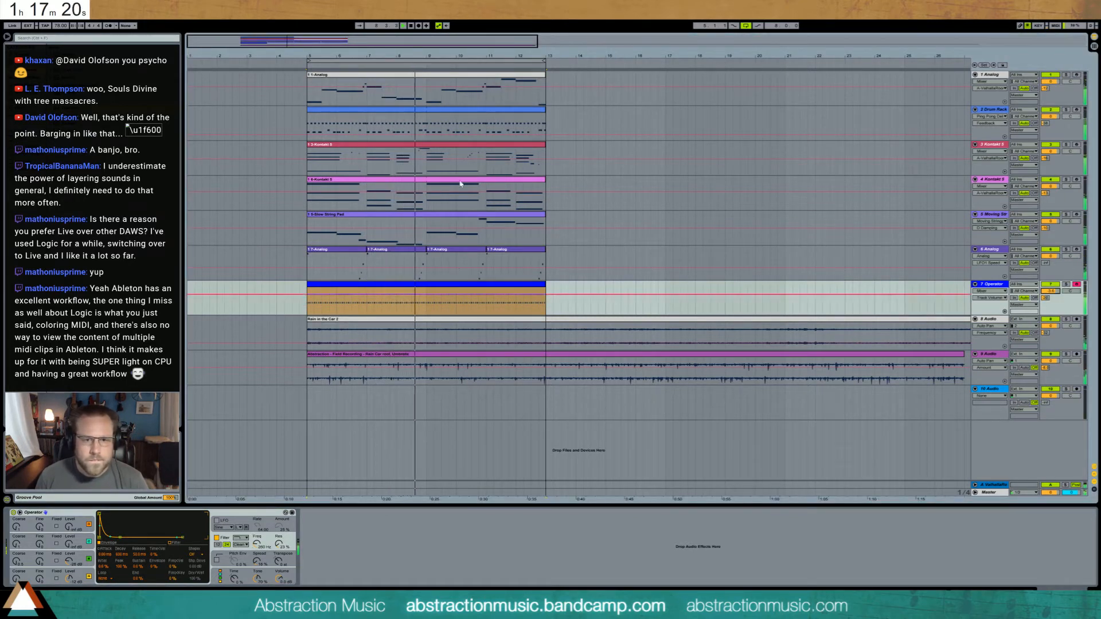
left_click(472, 115)
left_click(461, 221)
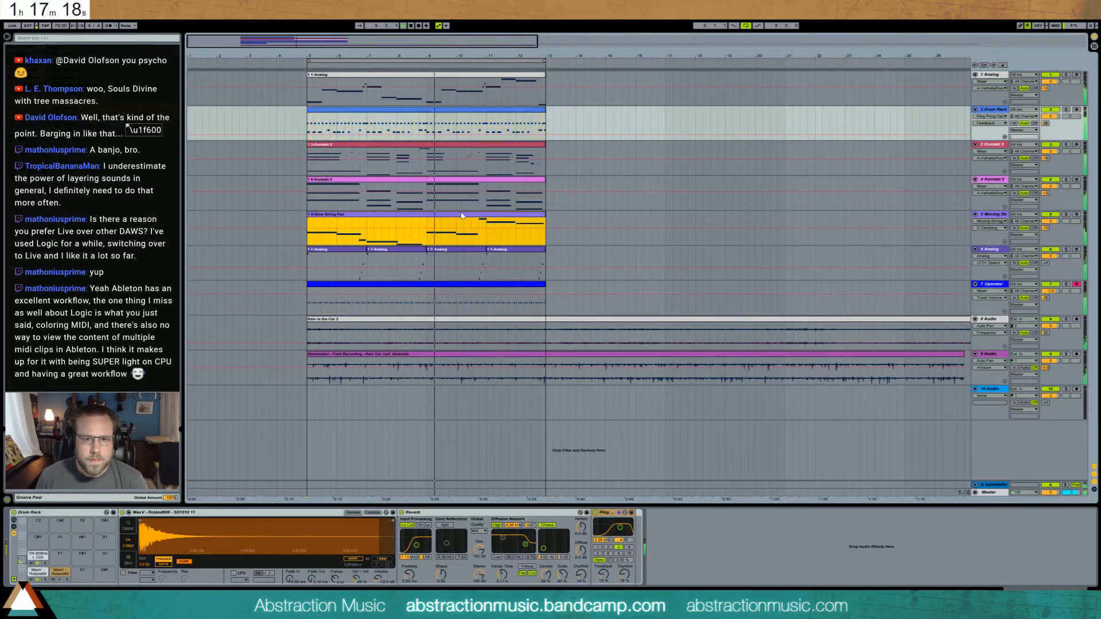
left_click(480, 113)
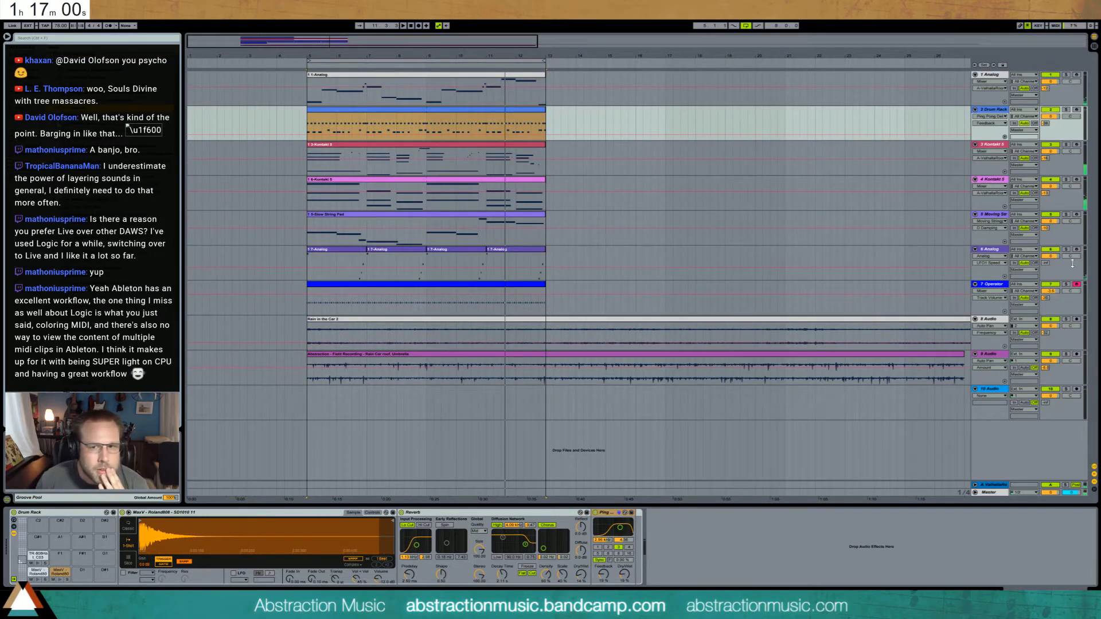
- In the track 4 Kontakt clip, select another MIDI controller envelope, raise its opening section to the maximum and play it back
left_click(989, 184)
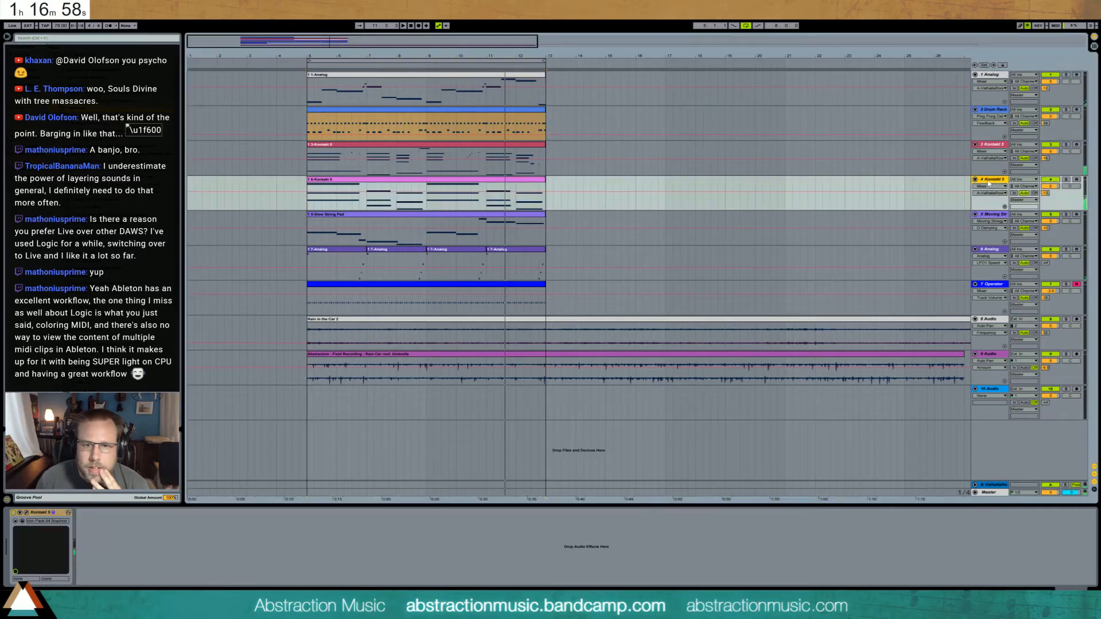
left_click(520, 181)
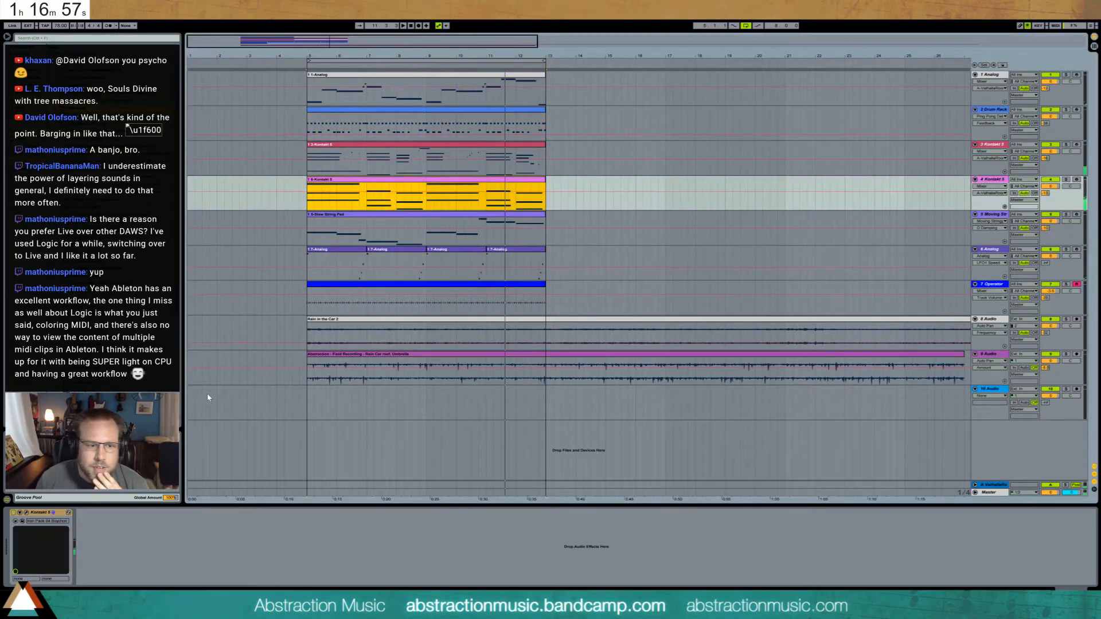
double_click(406, 181)
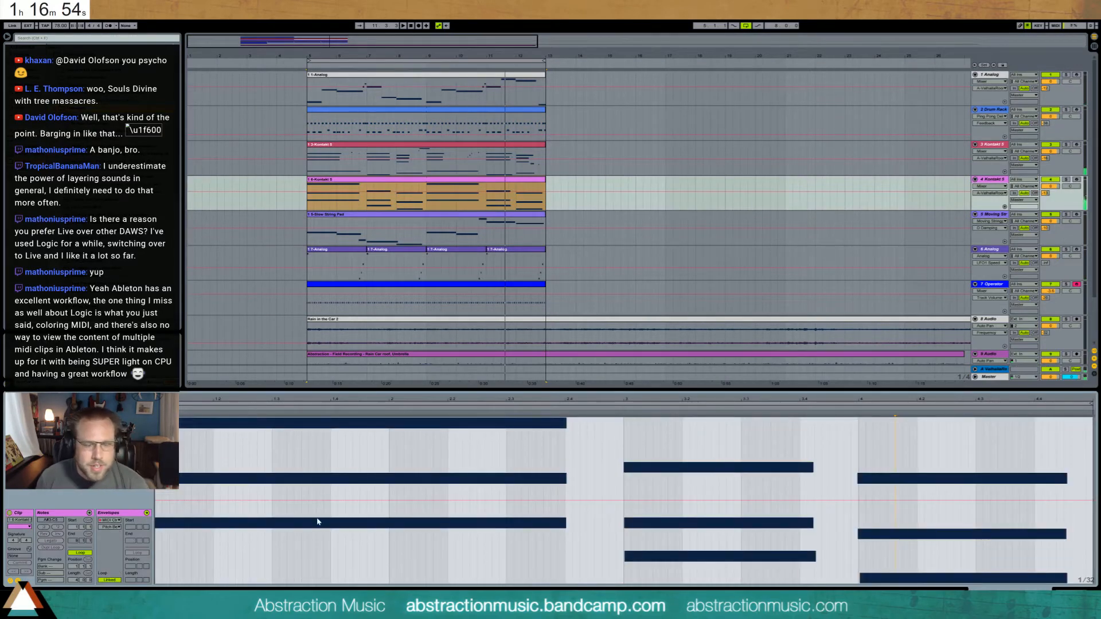
left_click(109, 526)
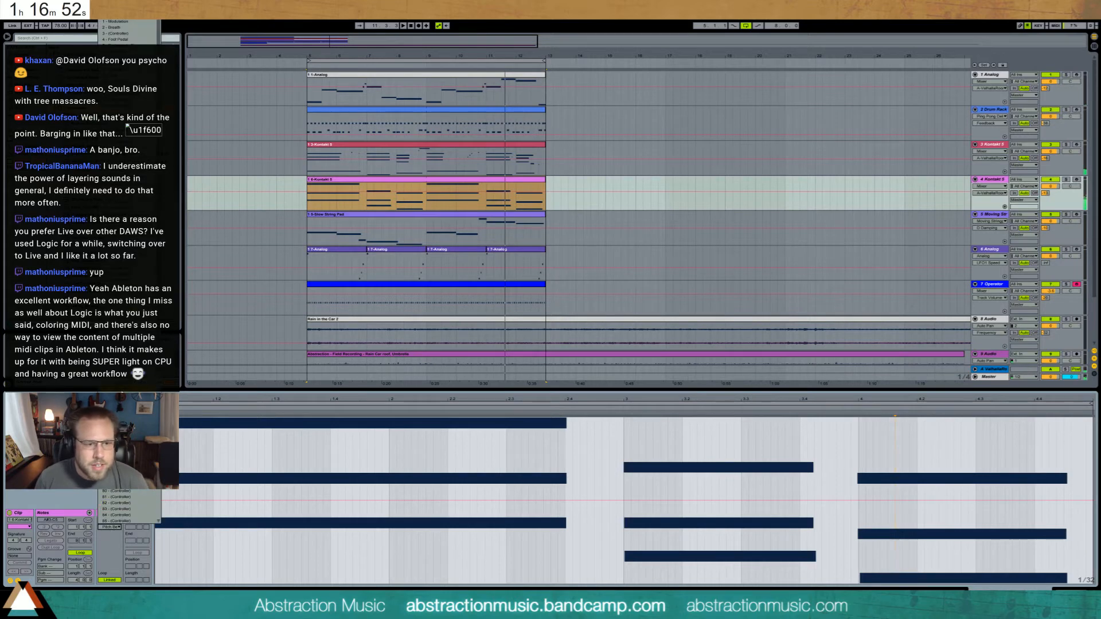
left_click(116, 390)
left_click(110, 526)
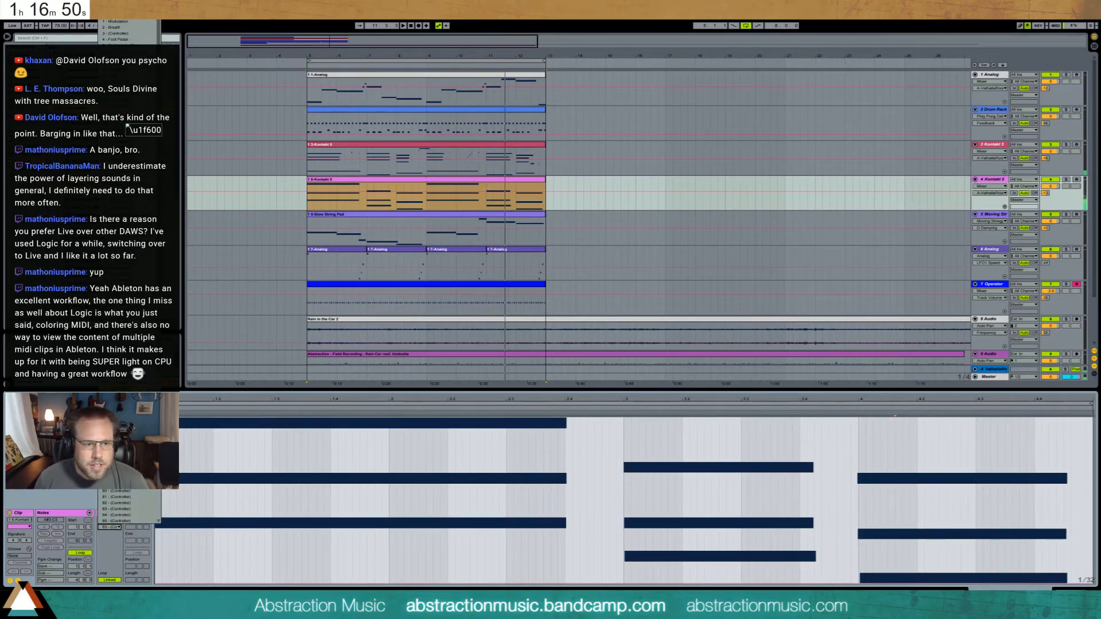
left_click(116, 396)
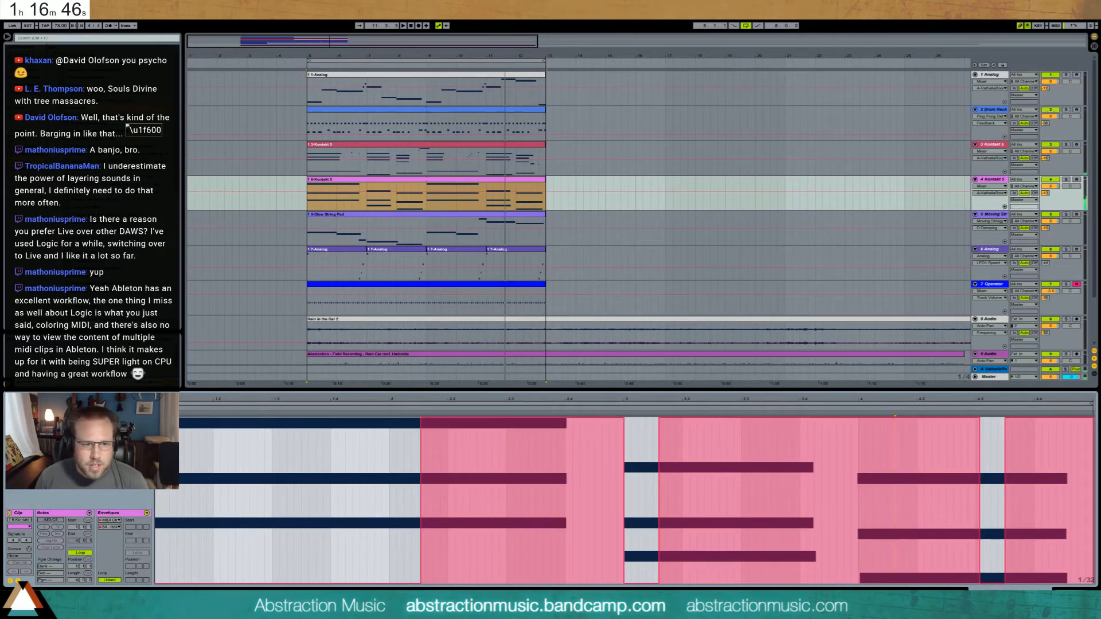
left_click_drag(163, 422, 442, 420)
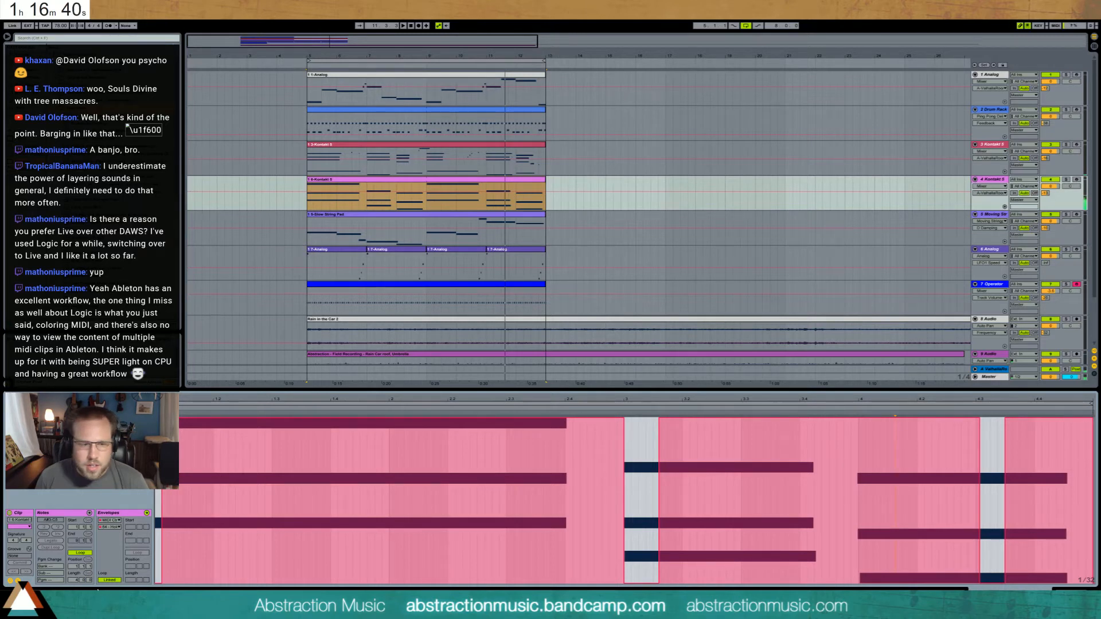
key("space")
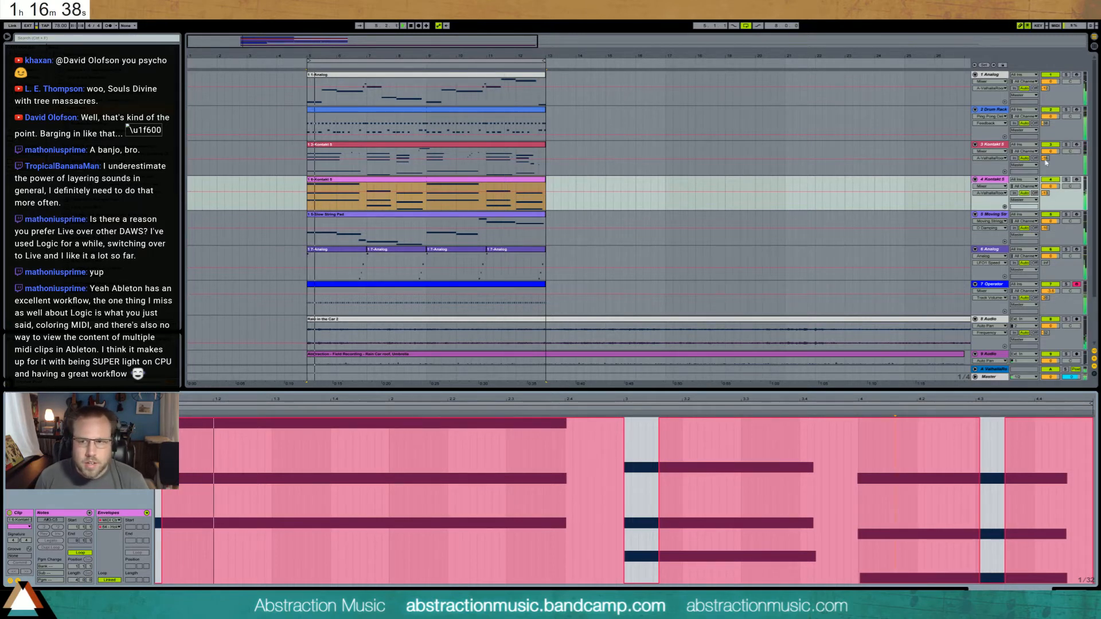
- Switch from the track 4 Kontakt clip to its device, stop playback, and record-arm Kontakt track 4 followed by track 3
double_click(991, 180)
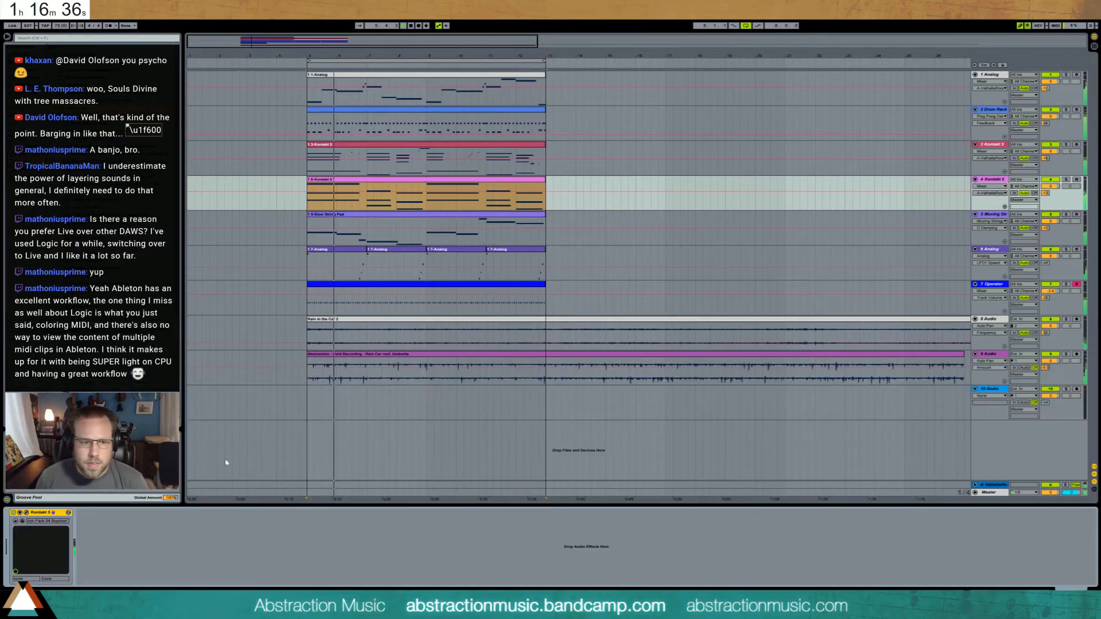
left_click(371, 285)
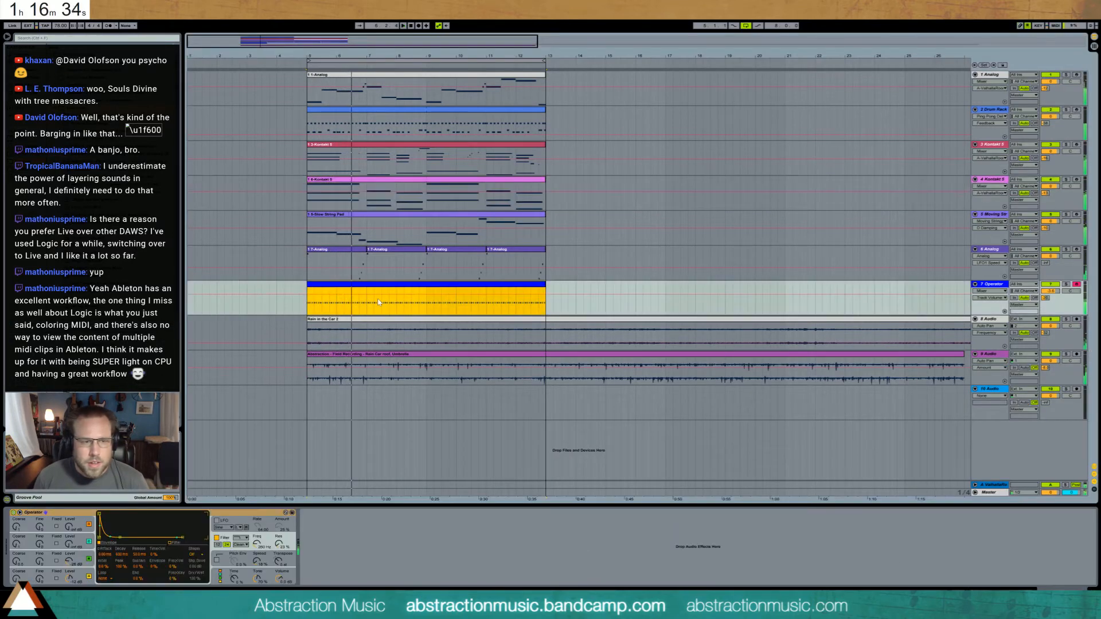
left_click(1077, 195)
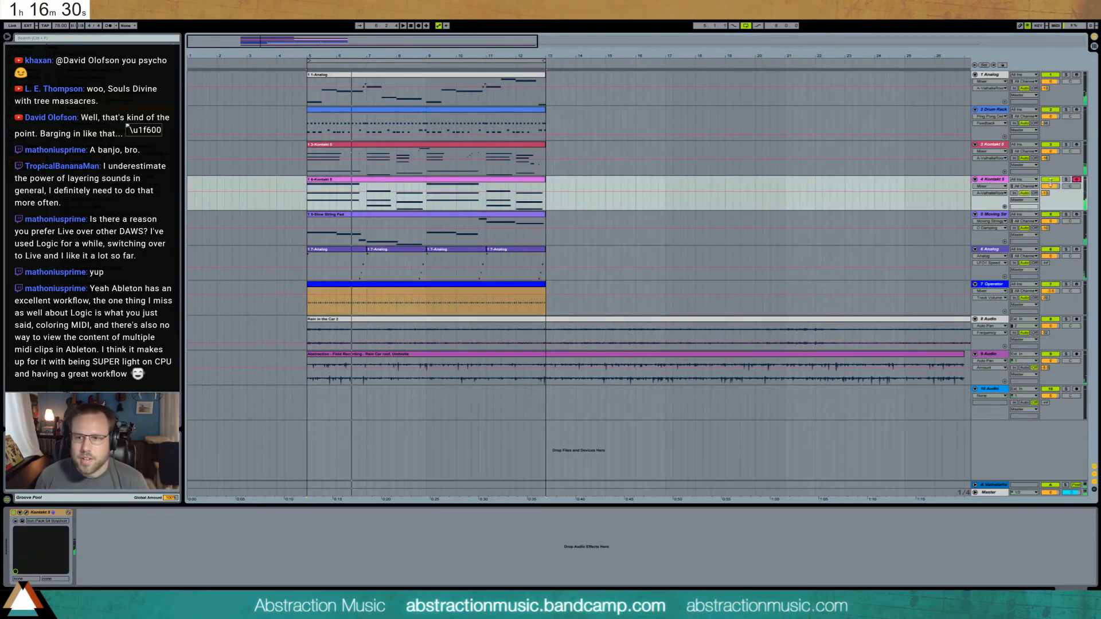
left_click(1077, 144)
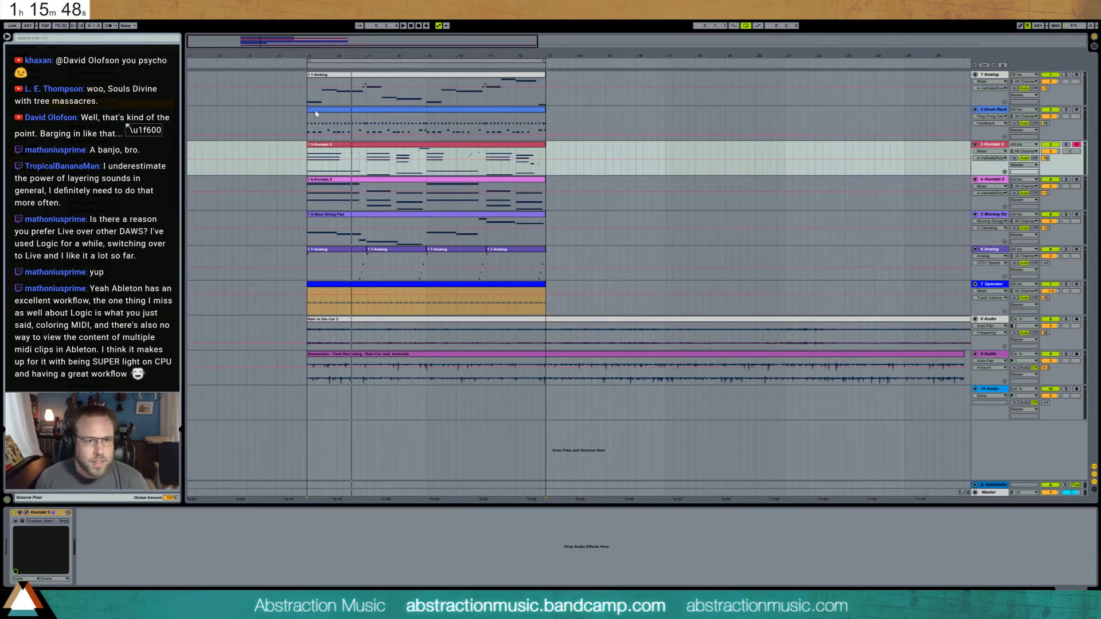
- Load the Joystick Trigger 2 and Metal Mechanism 1 samples onto empty pads of the Drum Rack
left_click(337, 120)
left_click_drag(86, 104, 38, 539)
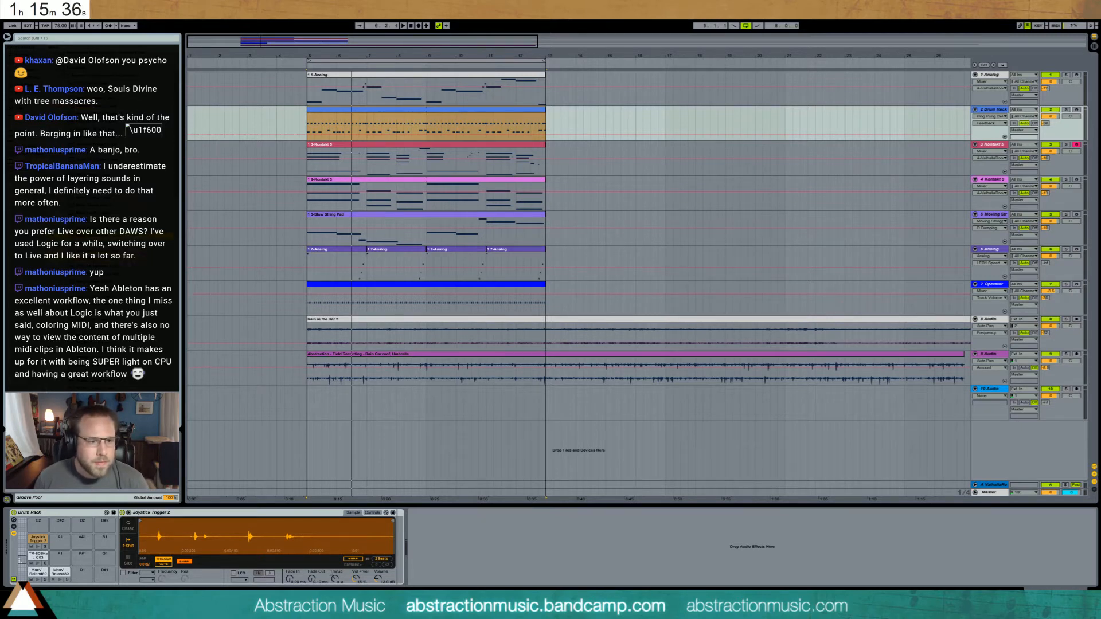
left_click_drag(115, 235, 38, 525)
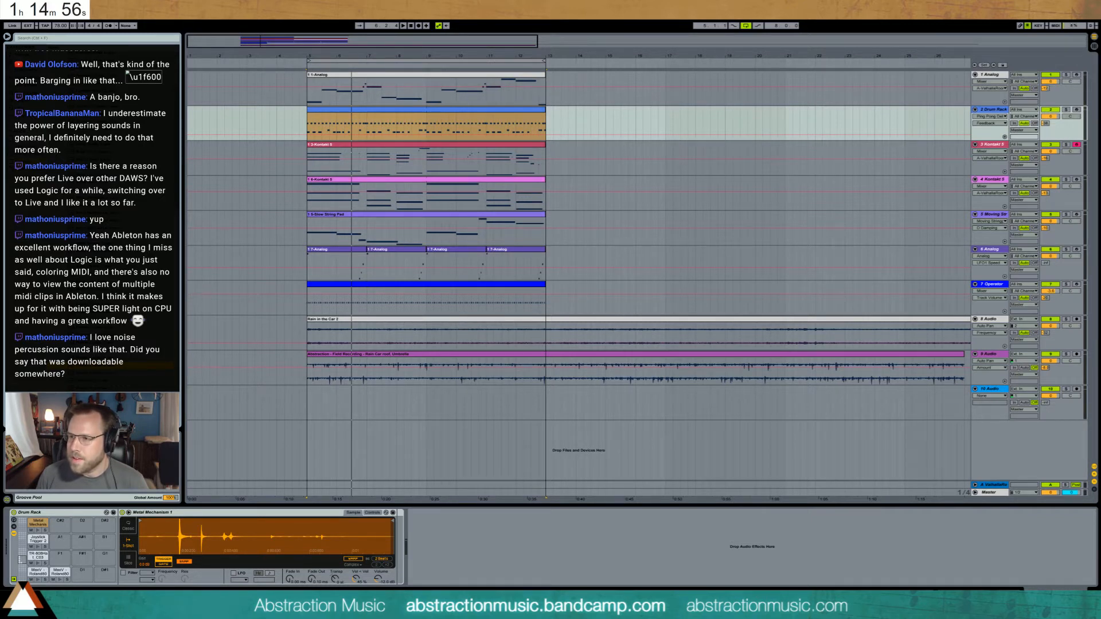
- Switch to the browser to show the Basement Audio FREE Sample Pack video on YouTube, skipping its ad, and share its link in chat
left_click_drag(1100, 109, 510, 106)
left_click_drag(591, 24, 442, 109)
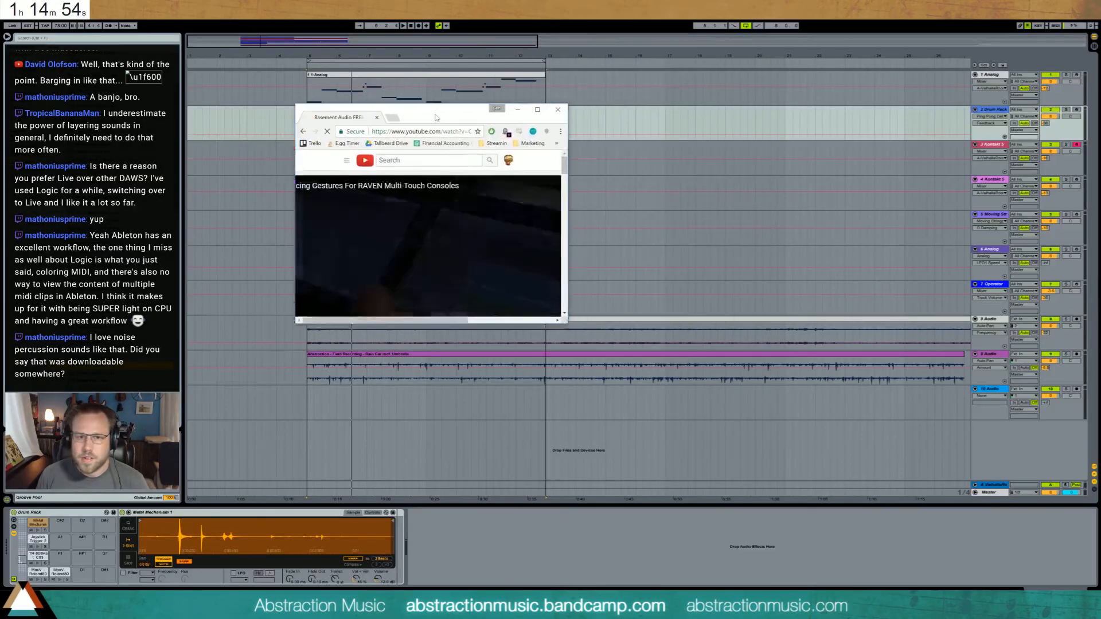
left_click_drag(555, 321, 934, 563)
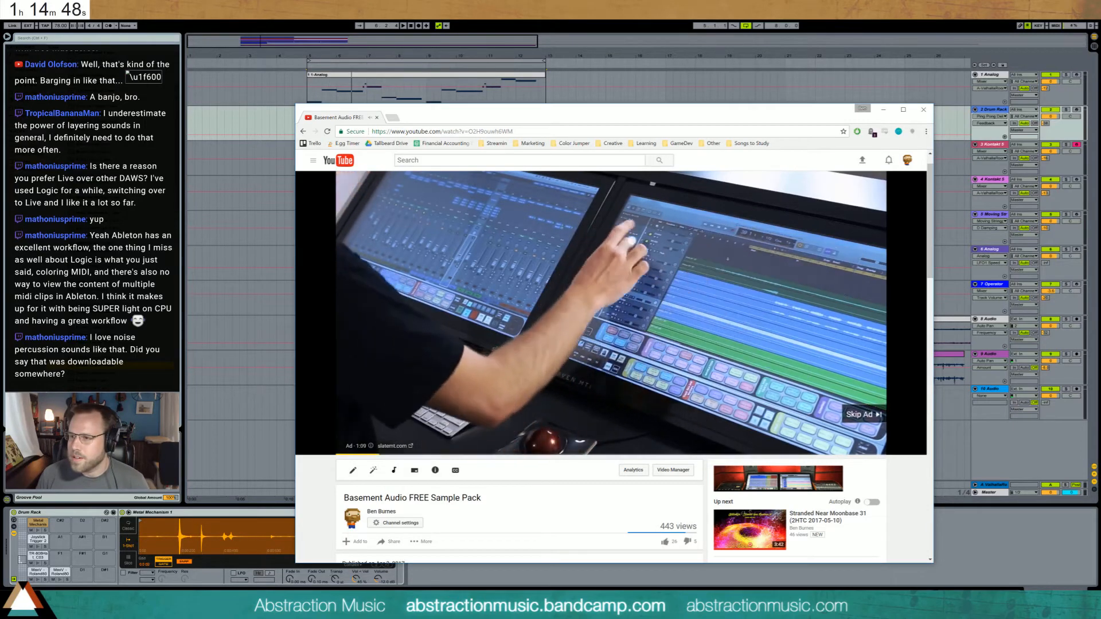
left_click(857, 414)
left_click(385, 446)
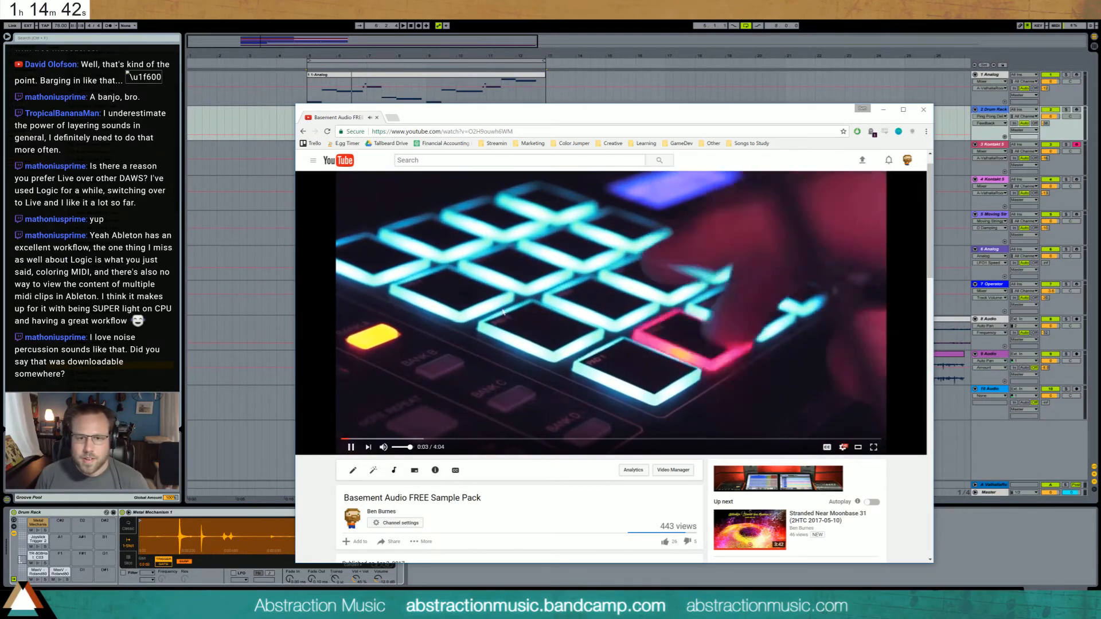
left_click(327, 131)
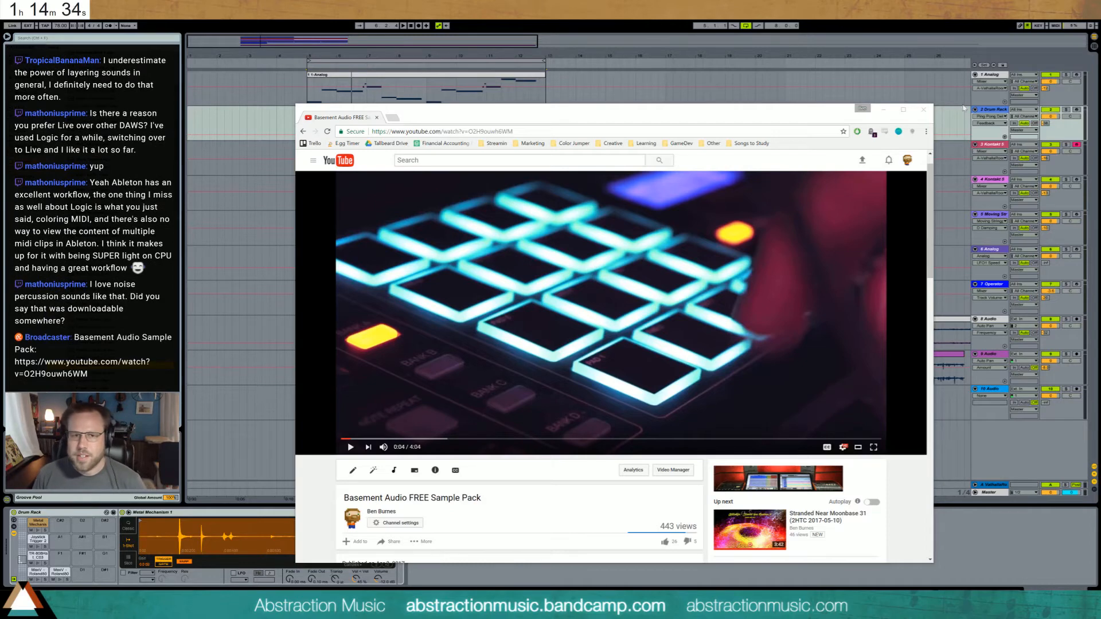
left_click(923, 109)
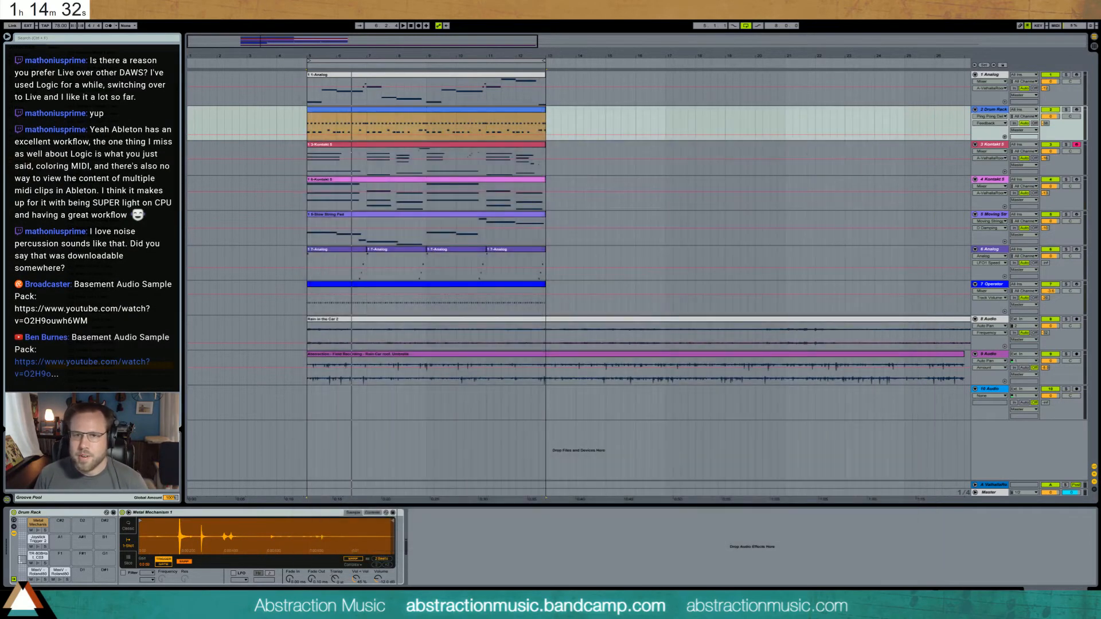
- Load the Plastic Loader 2 sample onto the pad beside Joystick Trigger 2 and play the loop with the drum track selected
left_click(308, 123)
key("space")
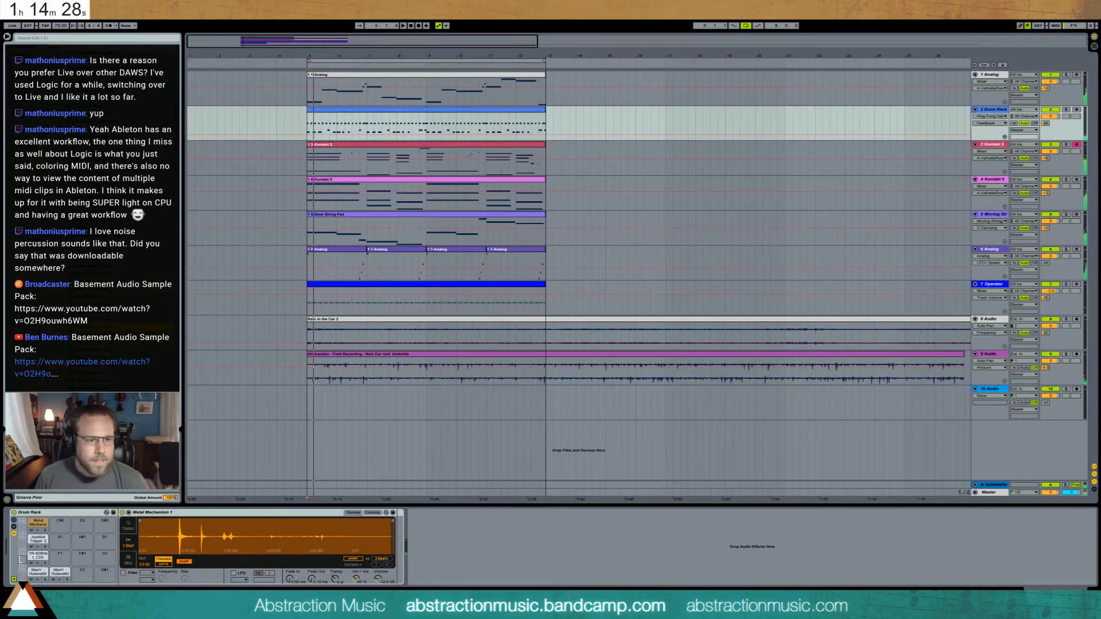
left_click_drag(56, 521, 61, 539)
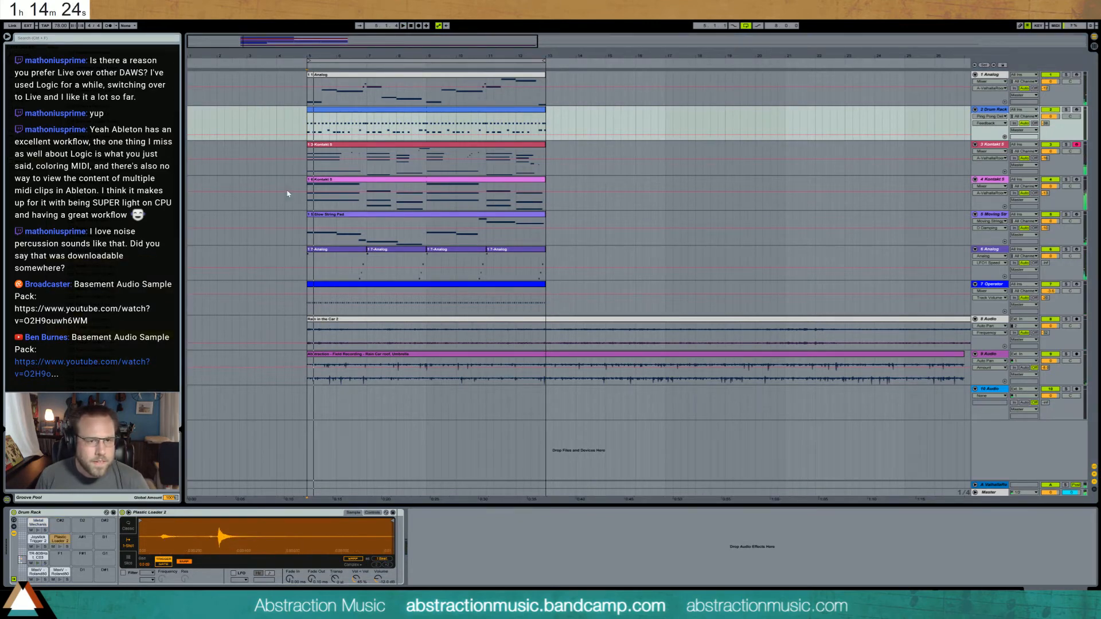
left_click(307, 144)
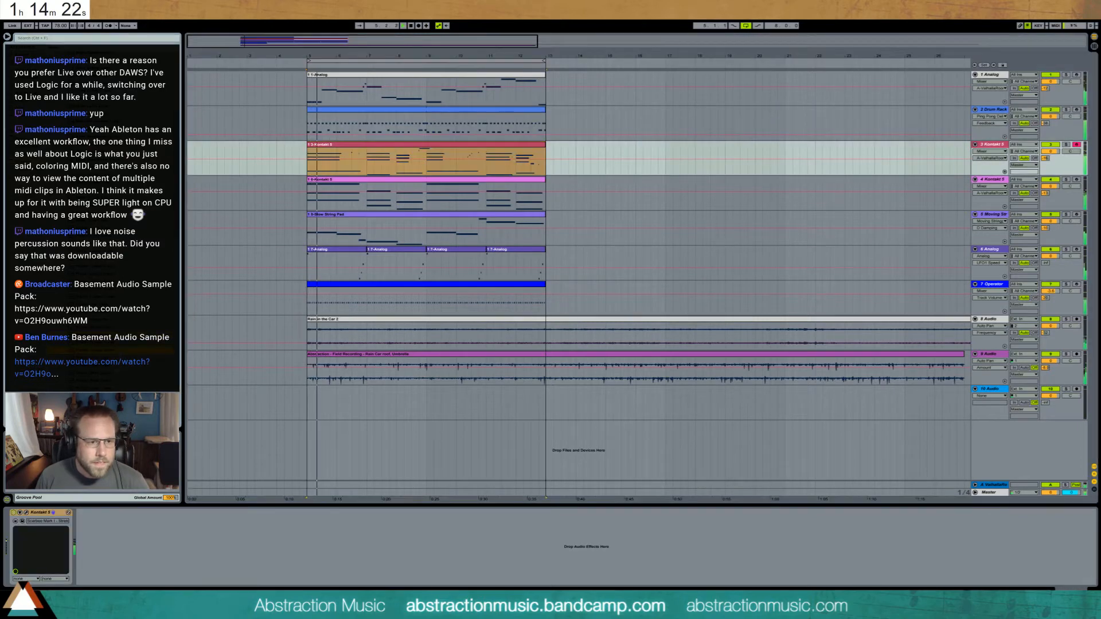
left_click(313, 118)
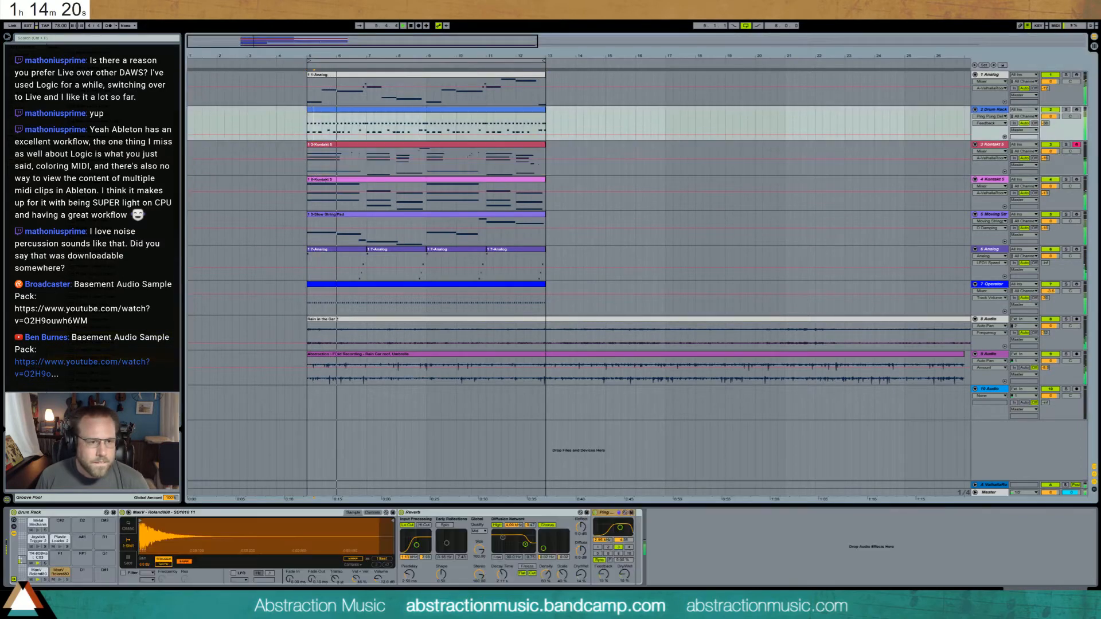
- Load the Plastic Slide 1, Snap 3 and Plastic Slide 3 samples onto empty pads of the Drum Rack
left_click_drag(117, 357, 82, 539)
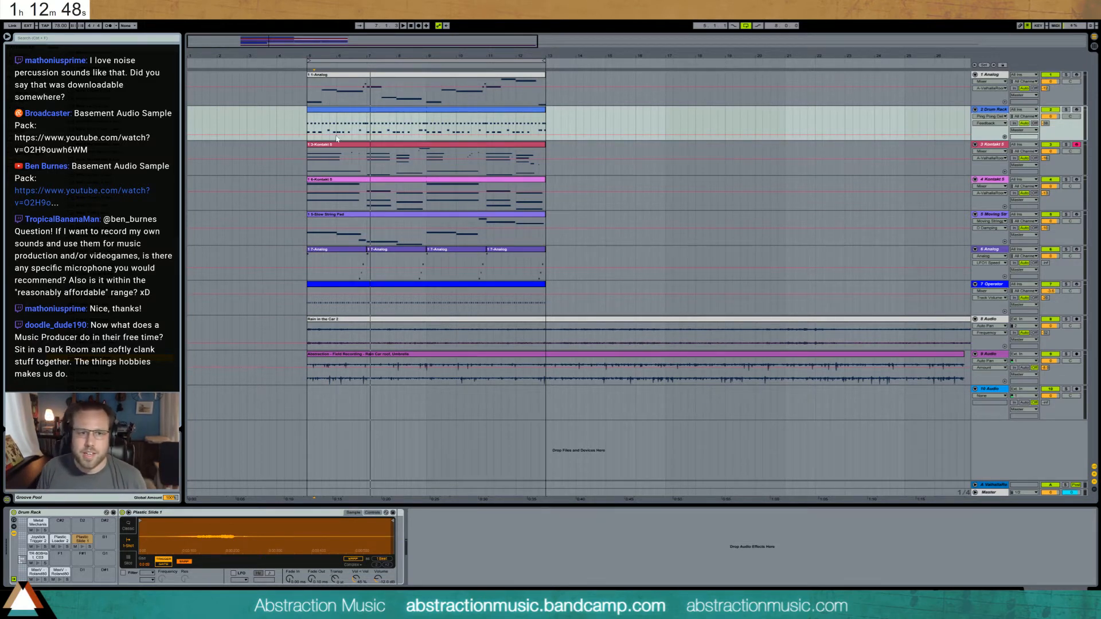
left_click(309, 122)
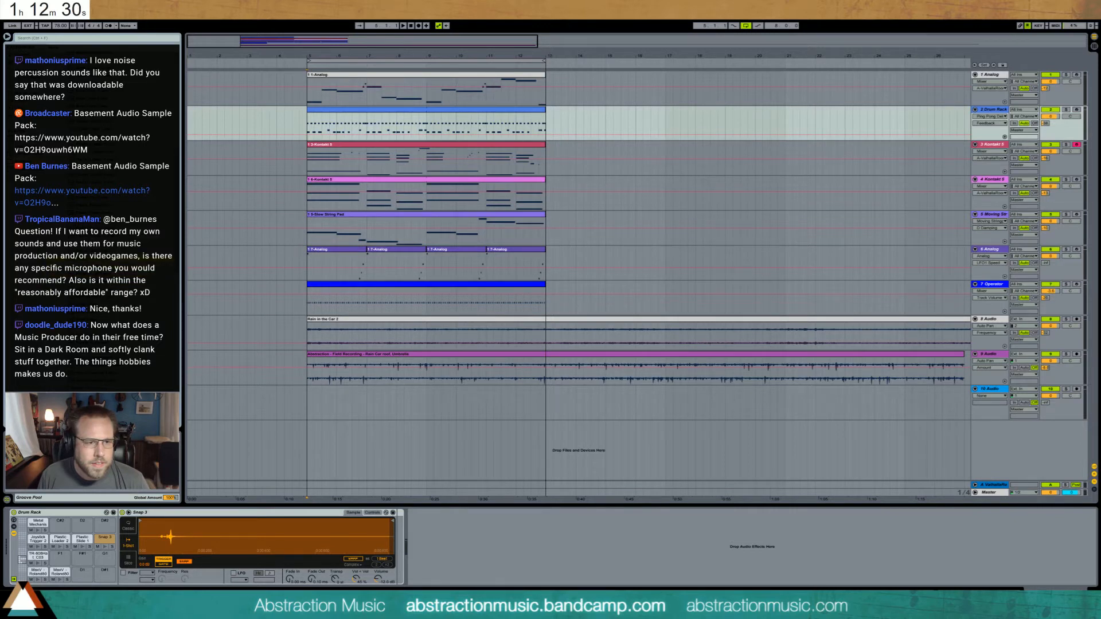
left_click_drag(75, 367, 60, 525)
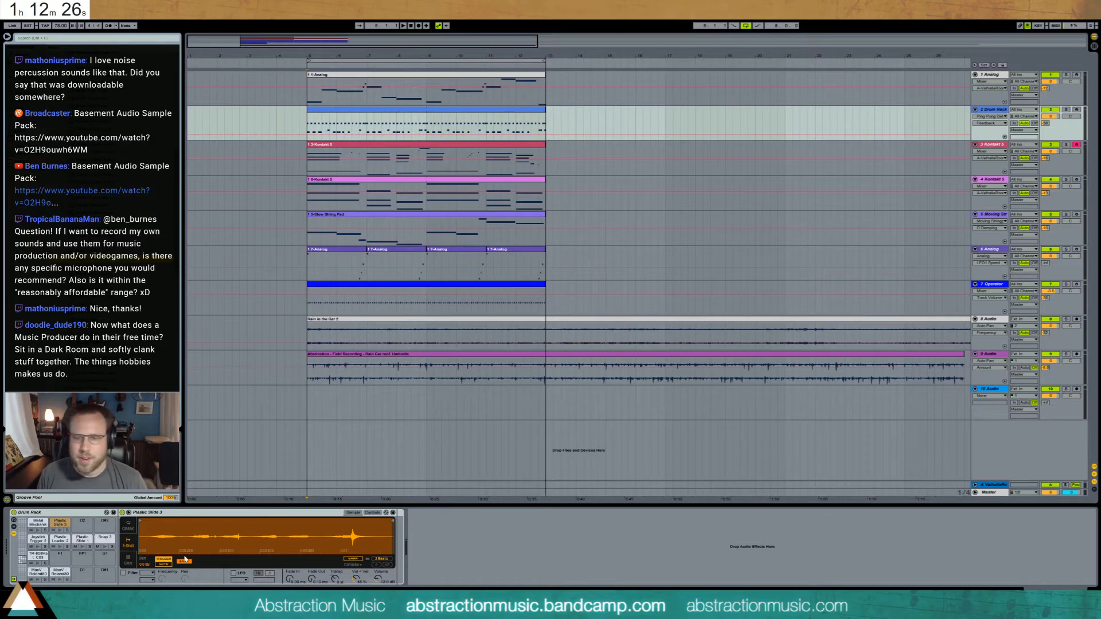
- Add a Plastic Slide 3 note to the drum clip ending at the start of bar 3, and trim both ends of its sample
double_click(330, 124)
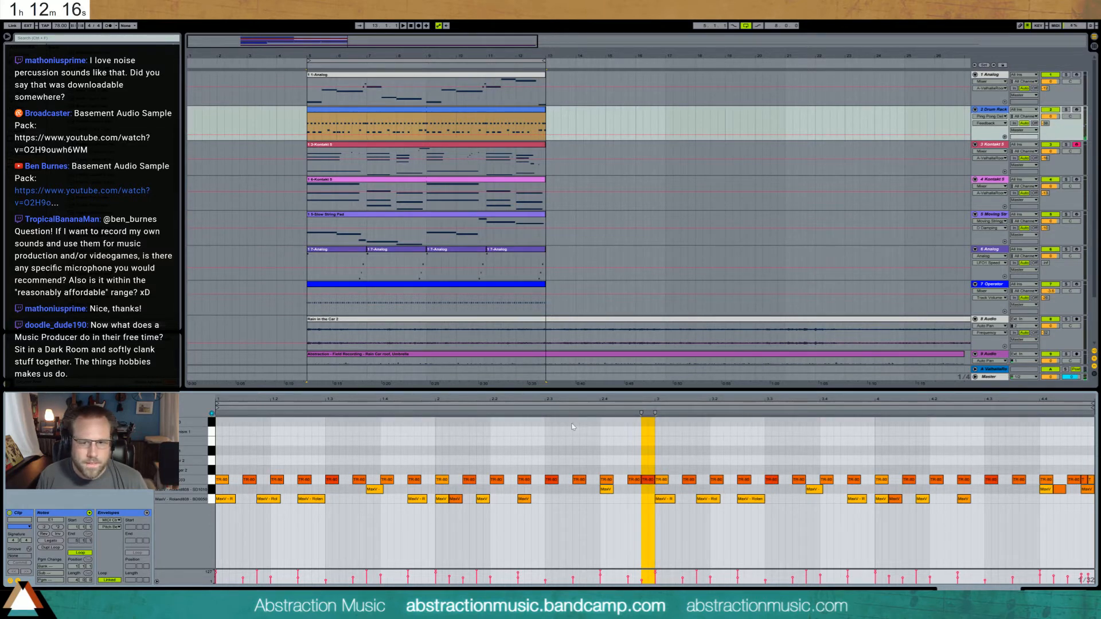
left_click_drag(571, 425, 654, 425)
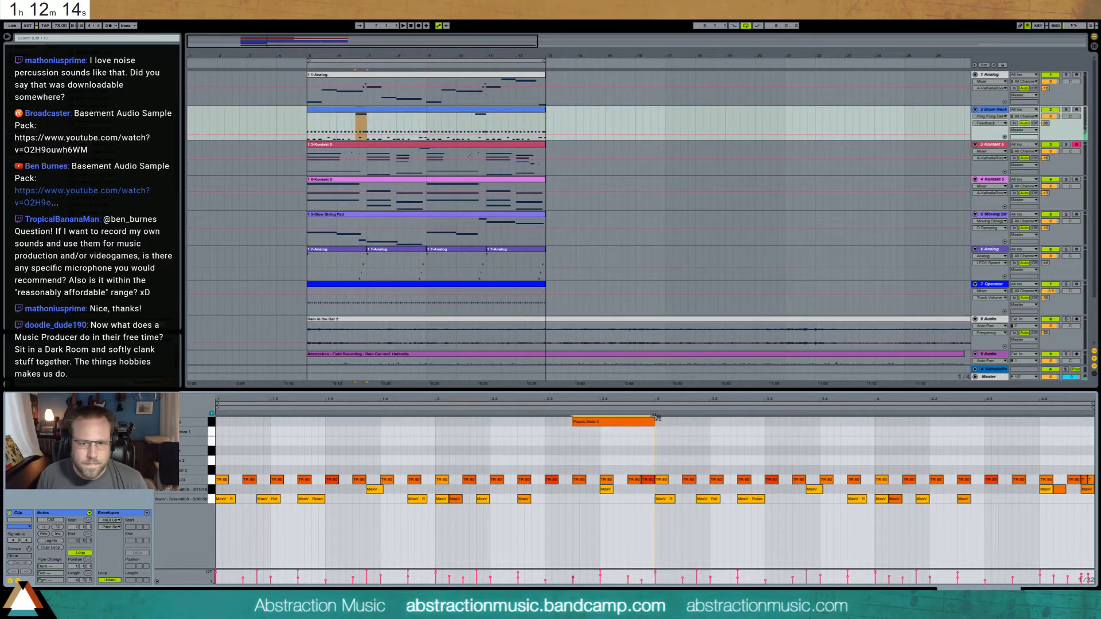
left_click(506, 410)
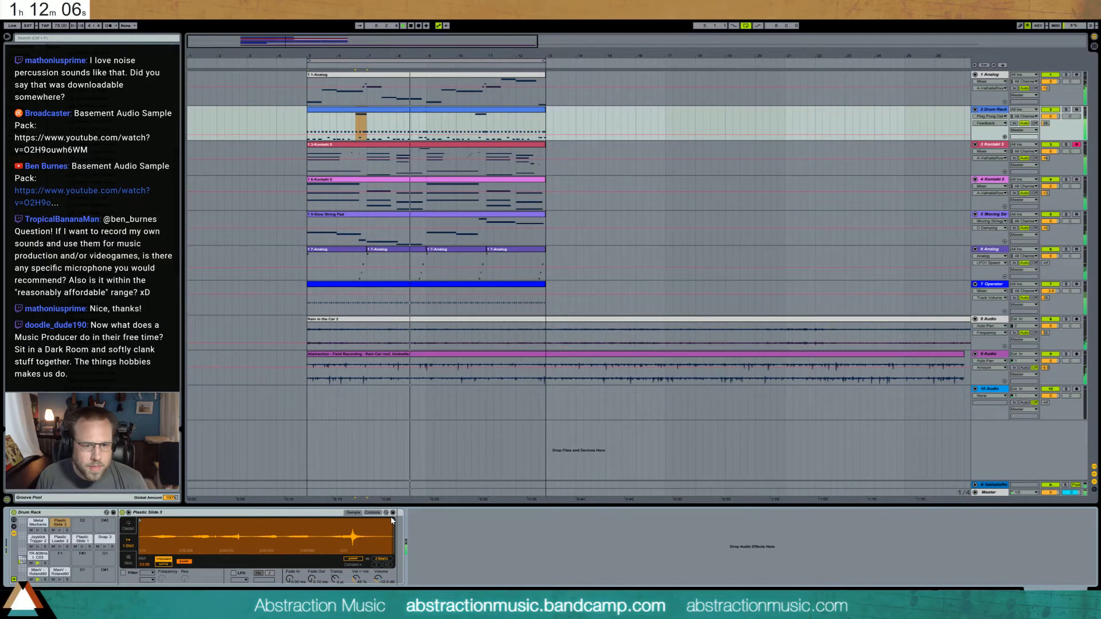
left_click_drag(392, 520, 367, 521)
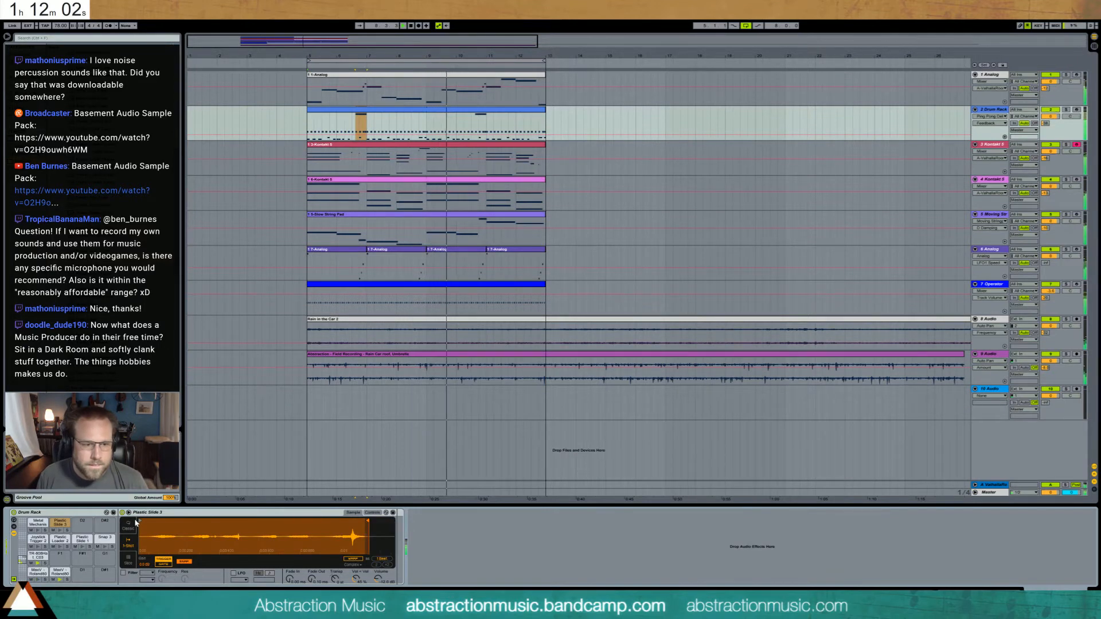
left_click_drag(138, 520, 149, 520)
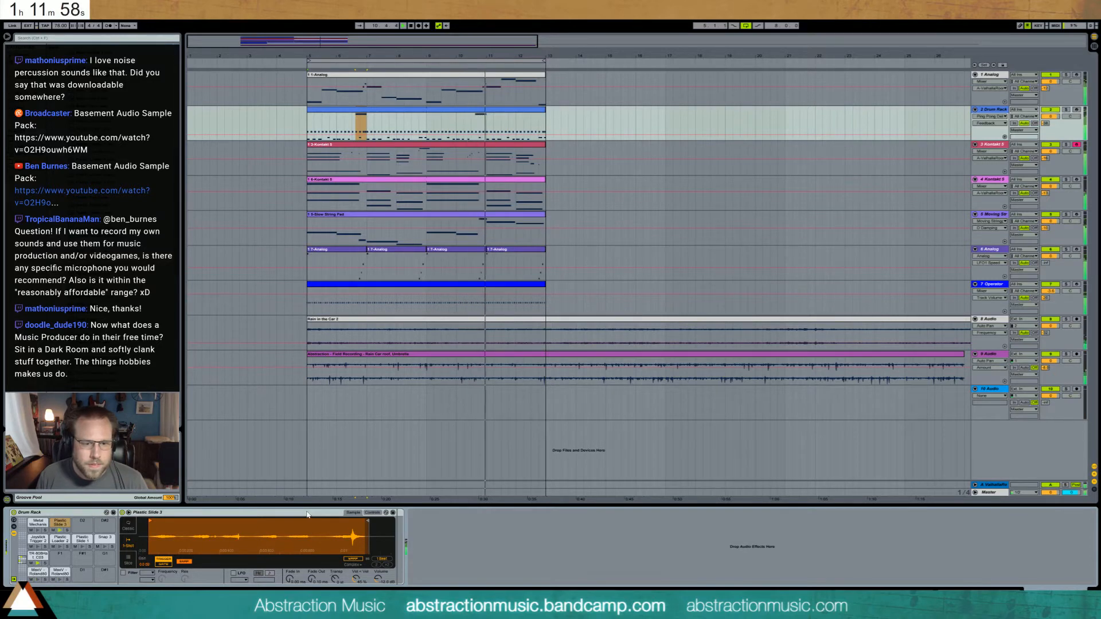
- Add a one-beat Metal Mechanism 1 note on beat 3 of bar 1 and repeat it in bars 2 to 4
double_click(503, 122)
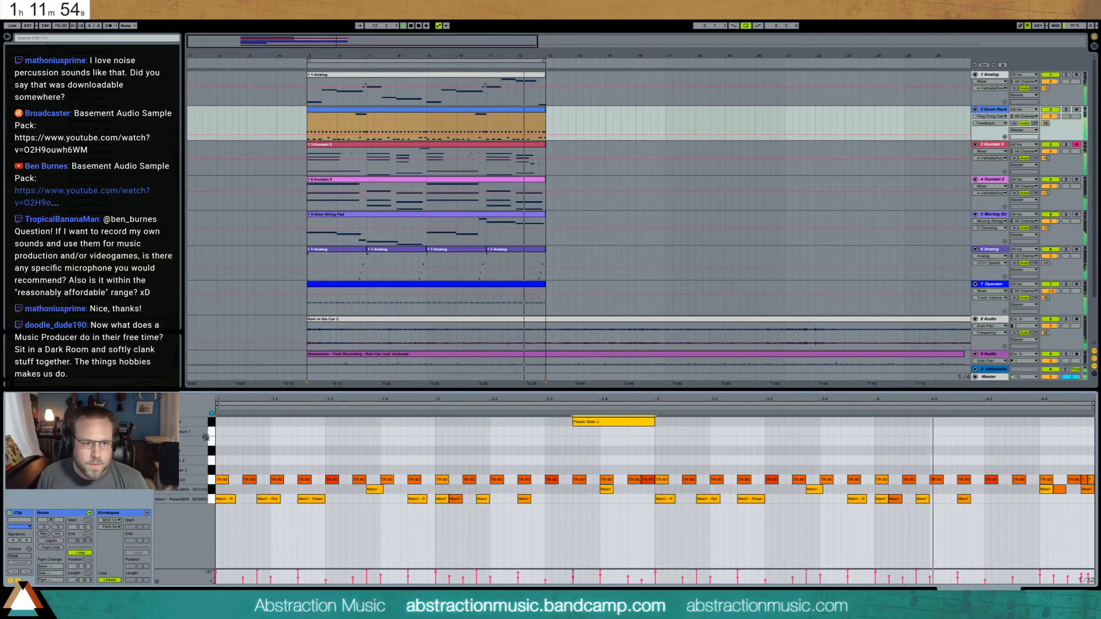
left_click(205, 438)
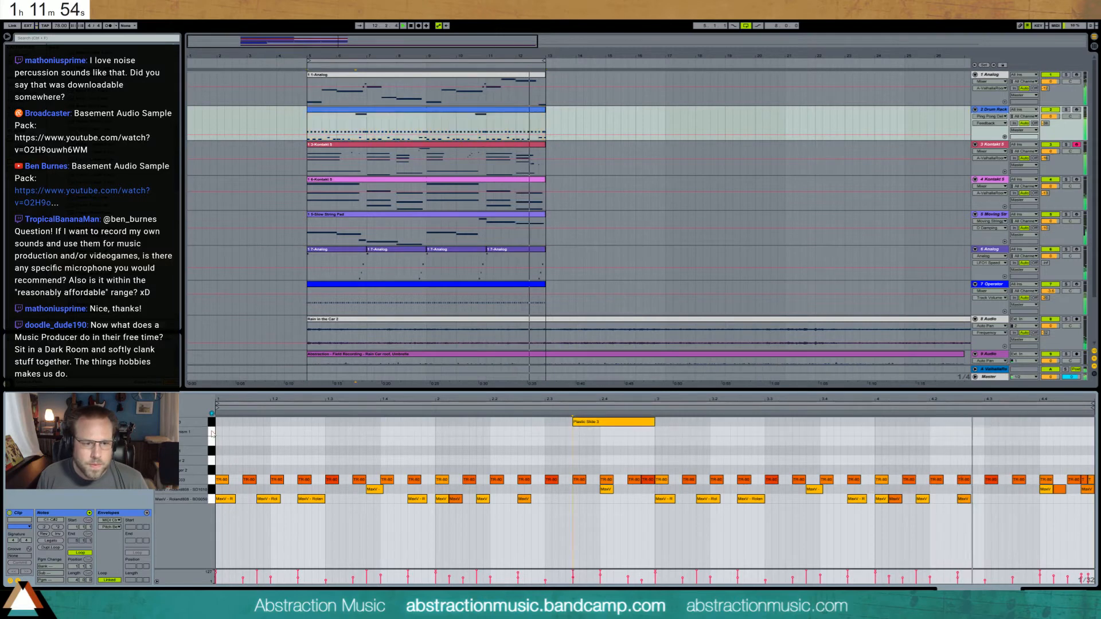
double_click(327, 431)
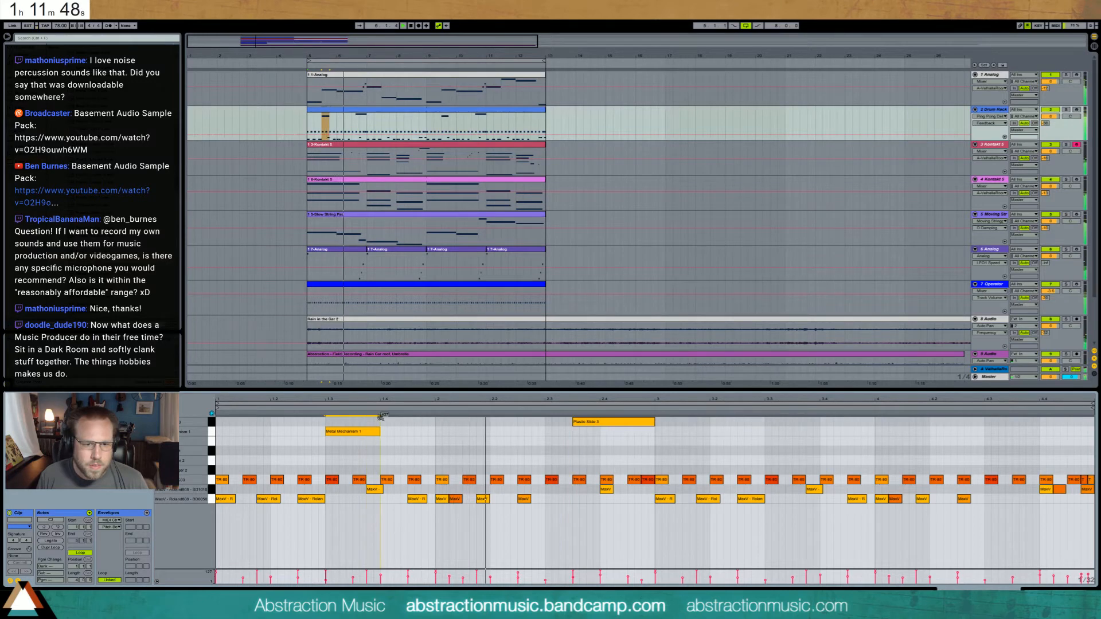
left_click_drag(547, 431, 205, 447)
key("ctrl+d")
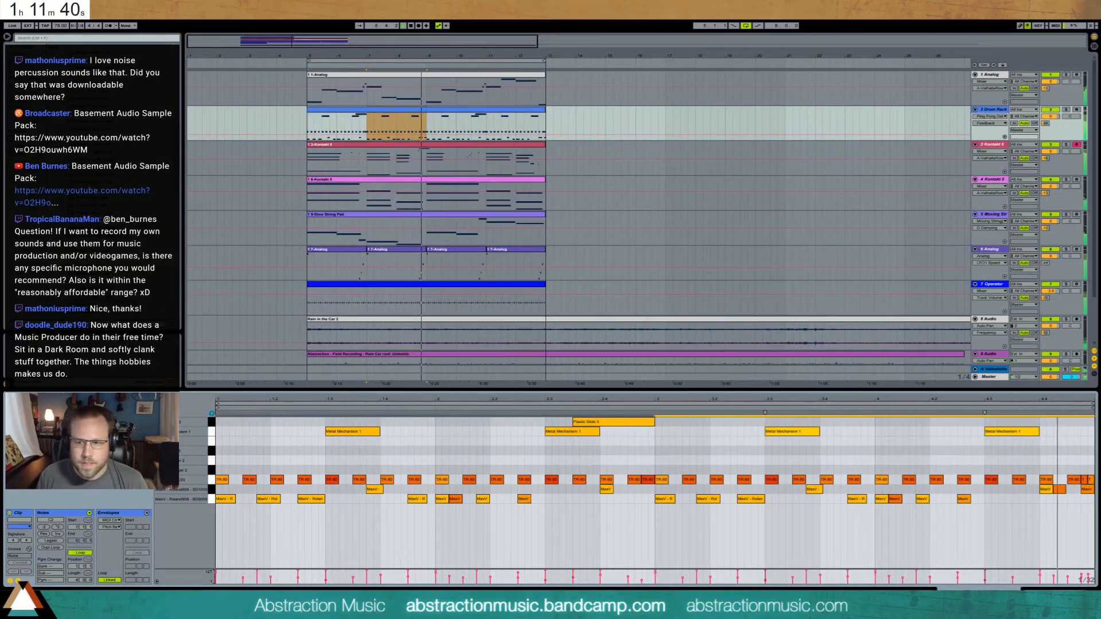
- Trim the silent start of the Metal Mechanism 1 sample, and record-arm Kontakt track 4
left_click(1055, 591)
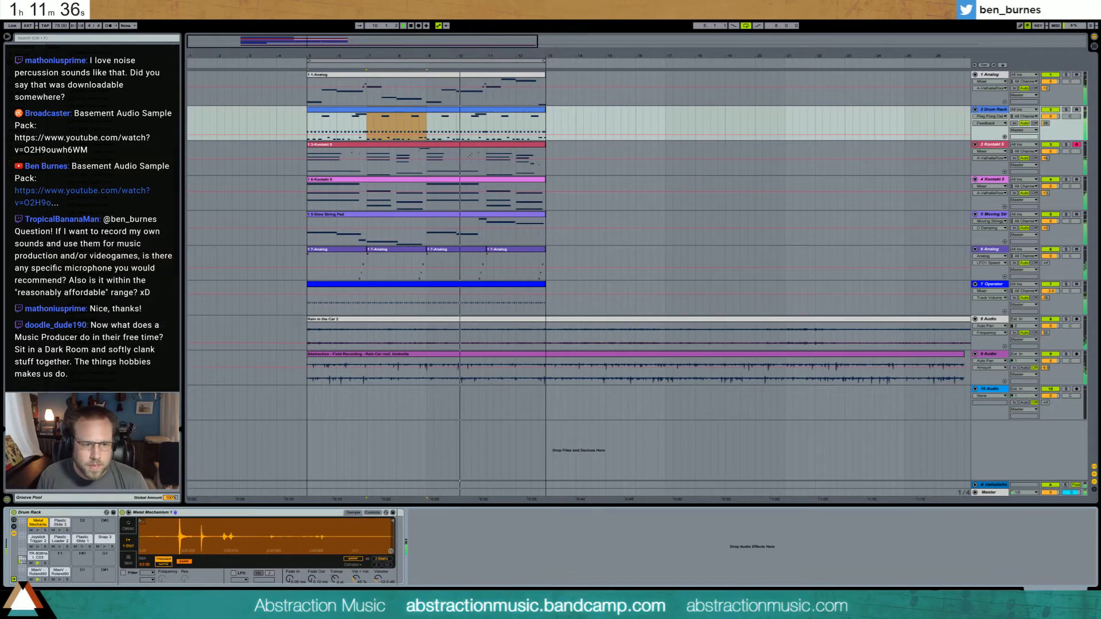
left_click_drag(142, 521, 178, 522)
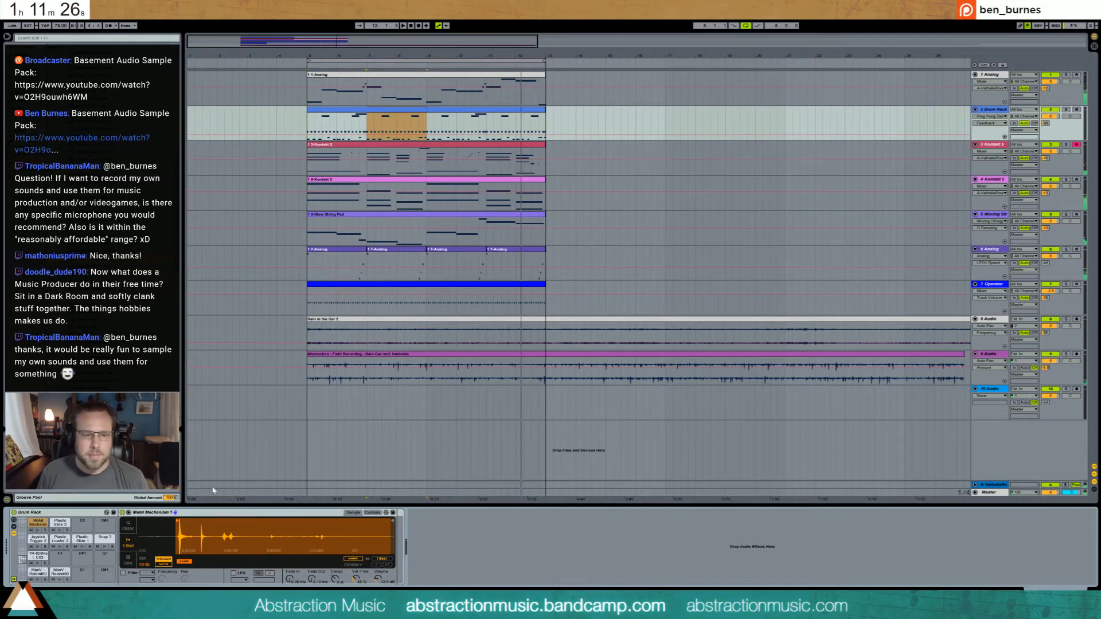
left_click(1077, 179)
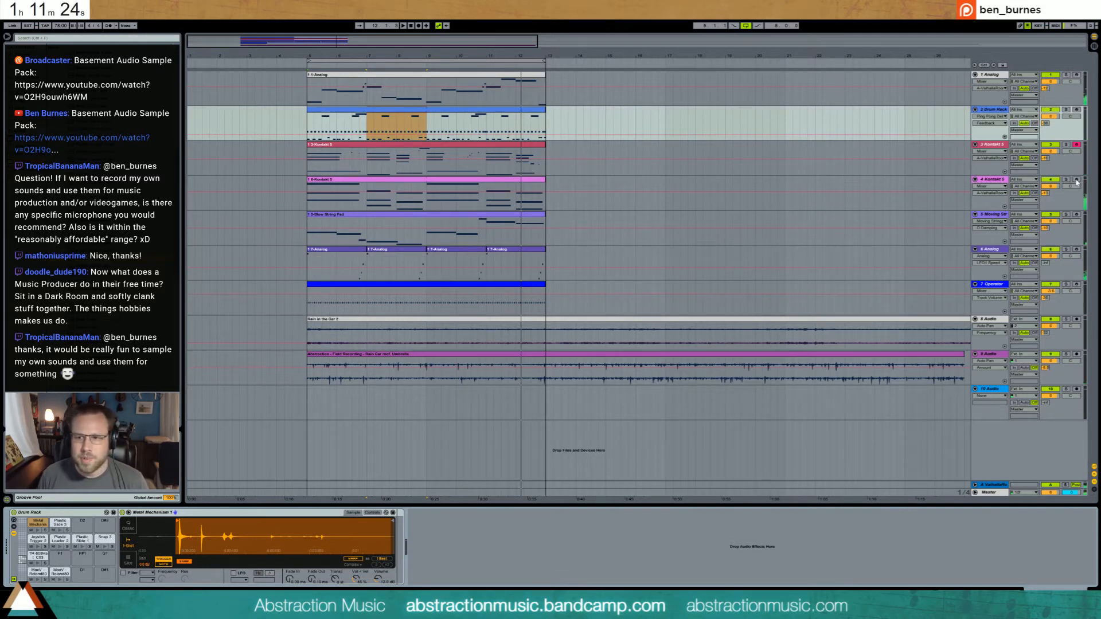
- Fine-tune the start point of the Metal Mechanism 1 sample and trim the silent start of the Snap 3 sample
left_click(995, 113)
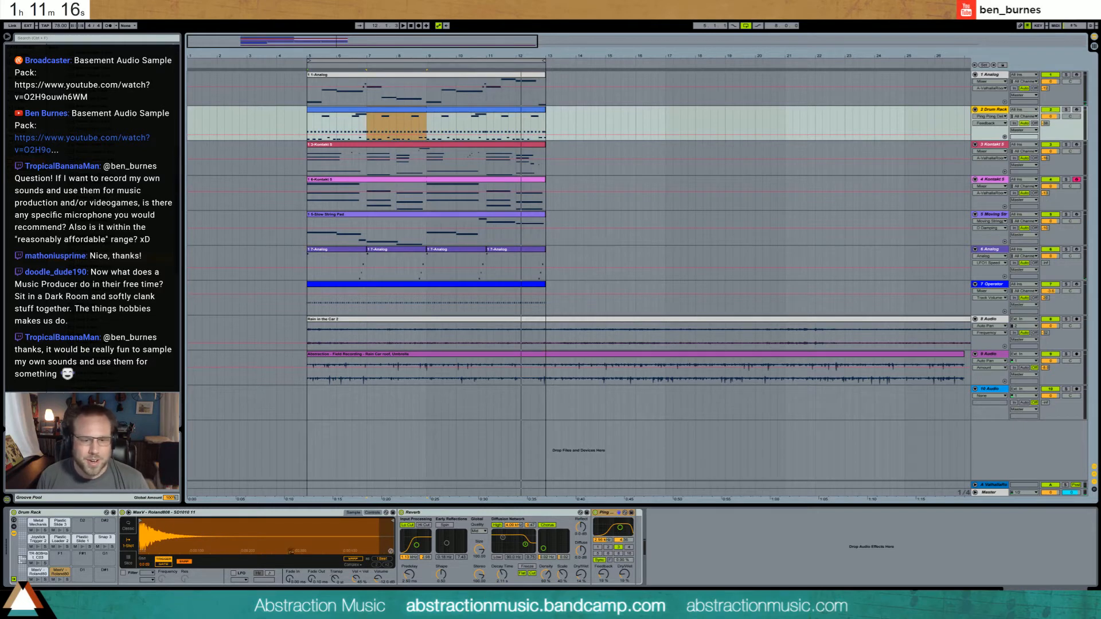
left_click(34, 524)
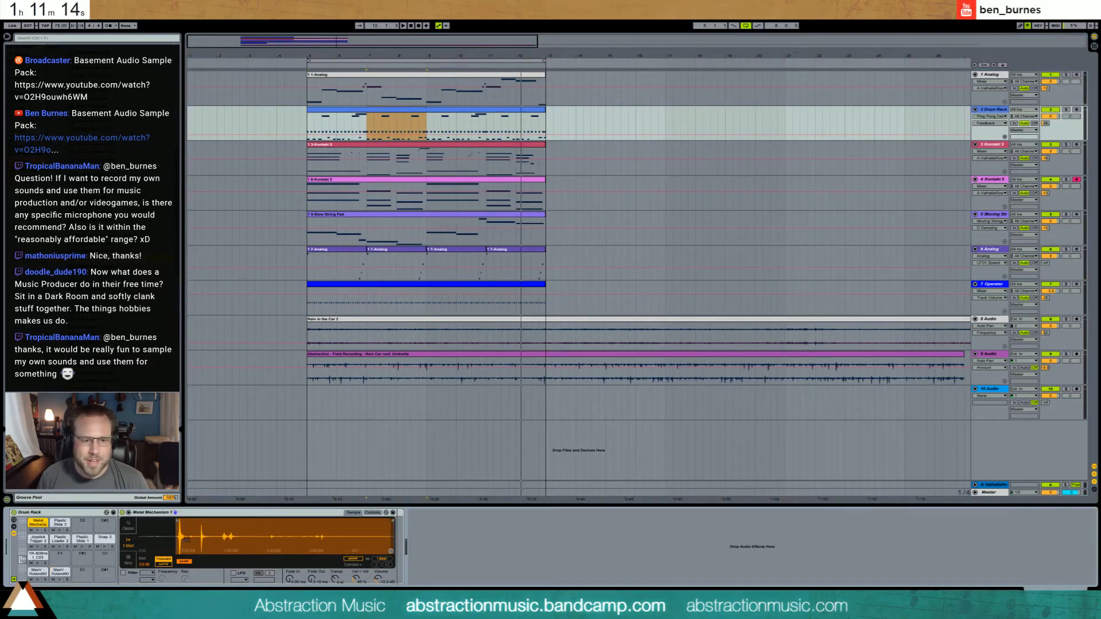
left_click_drag(178, 522, 179, 522)
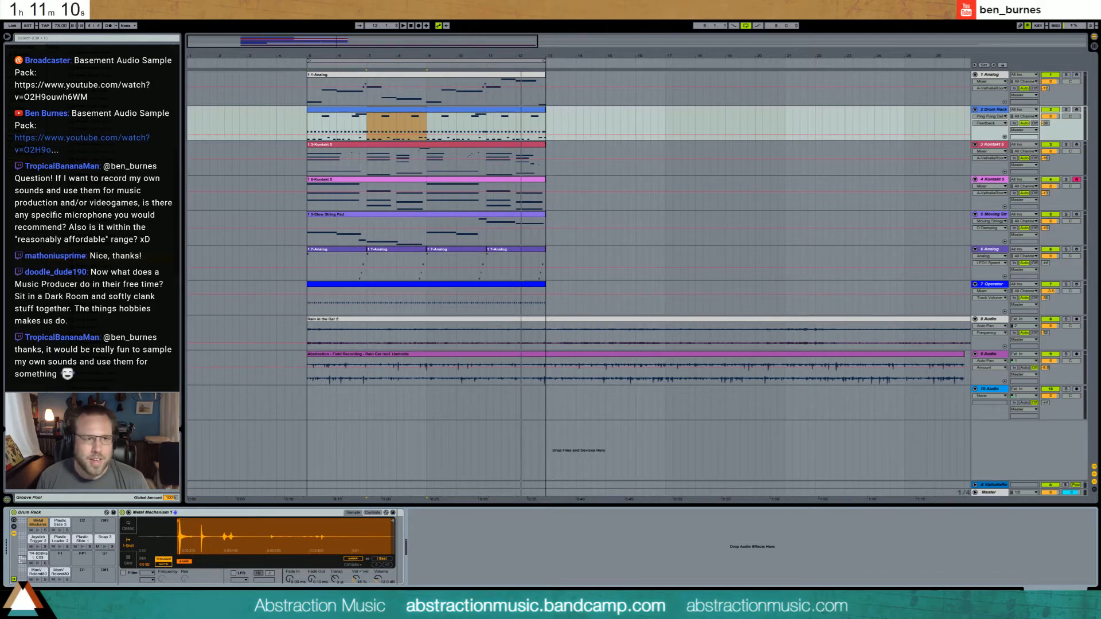
left_click(102, 539)
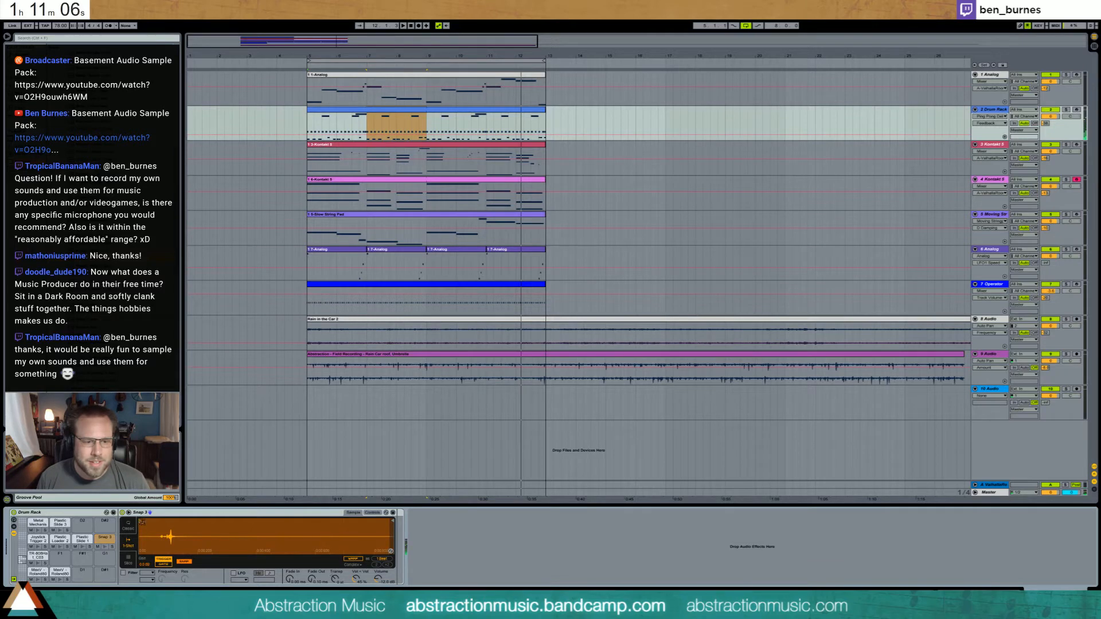
left_click_drag(139, 520, 161, 522)
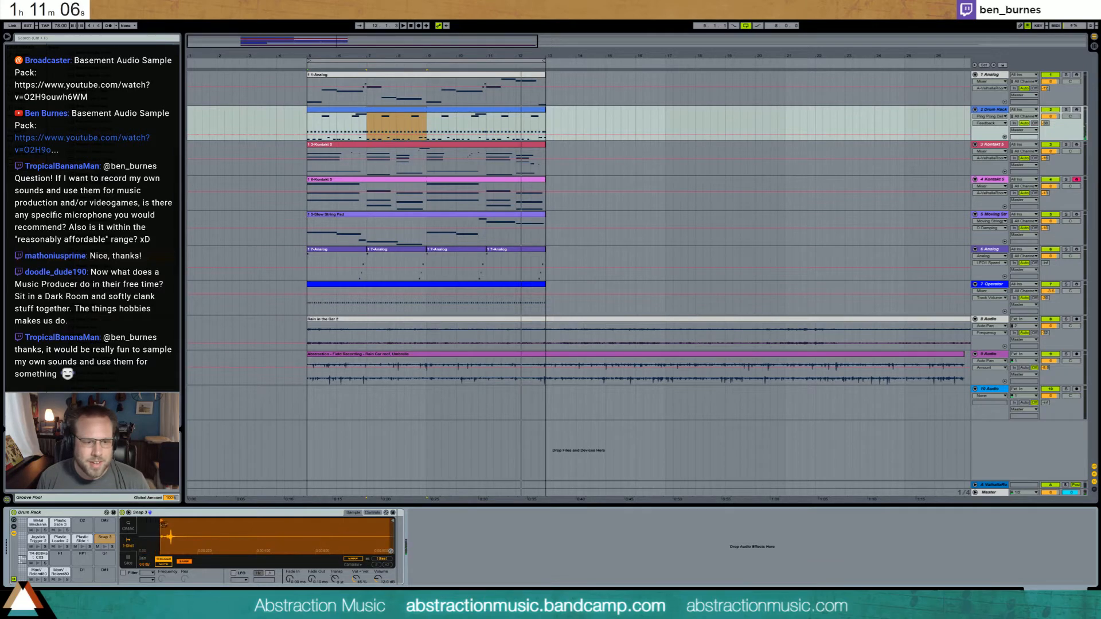
- Add Snap 3 notes on beats 2 and 4 of bar 1 in the drum clip and duplicate the pattern through bar 4
double_click(370, 115)
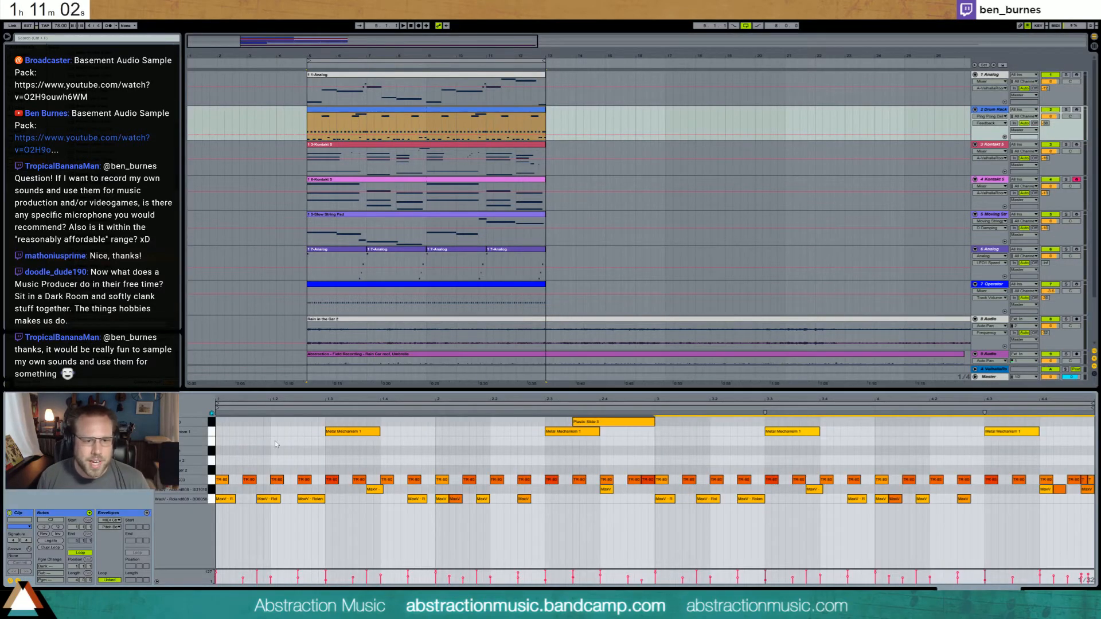
double_click(274, 441)
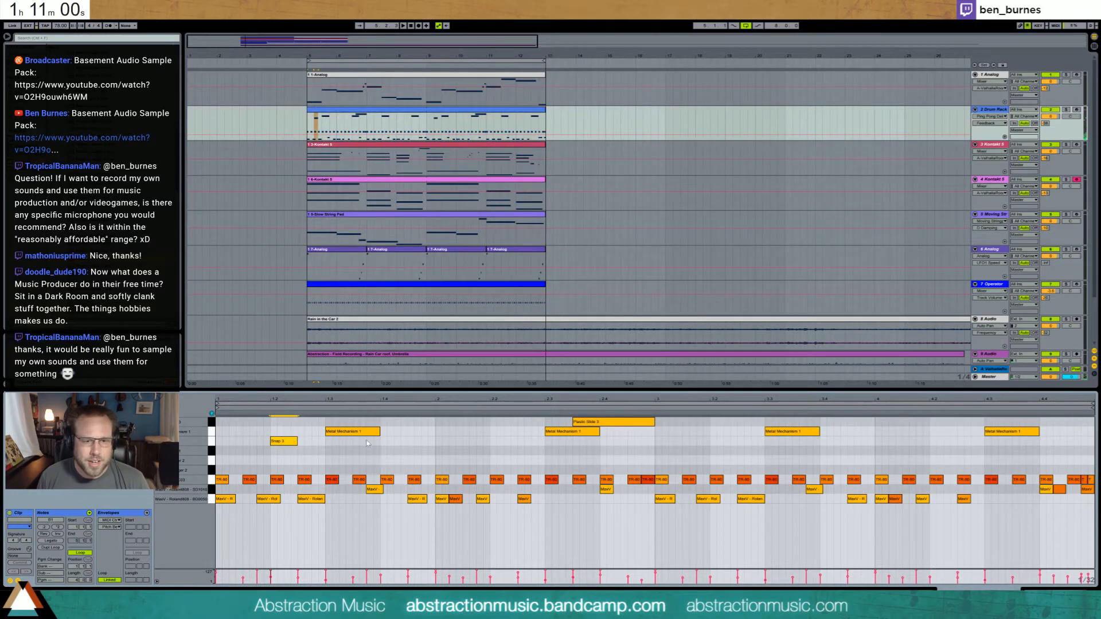
left_click_drag(383, 445, 215, 440)
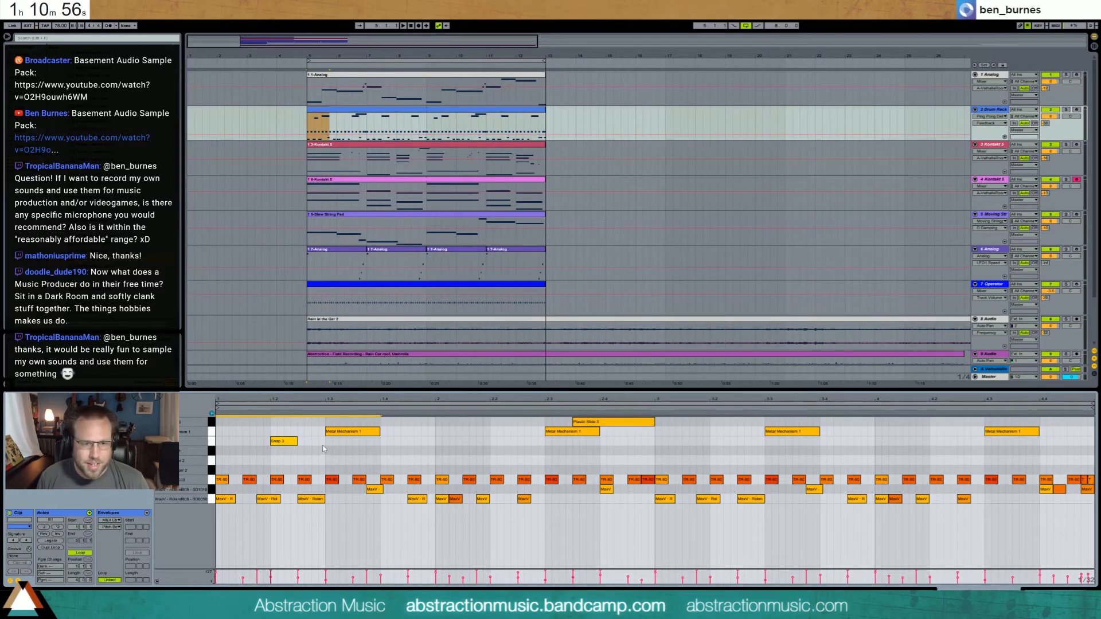
left_click_drag(326, 445, 198, 439)
key("ctrl+d")
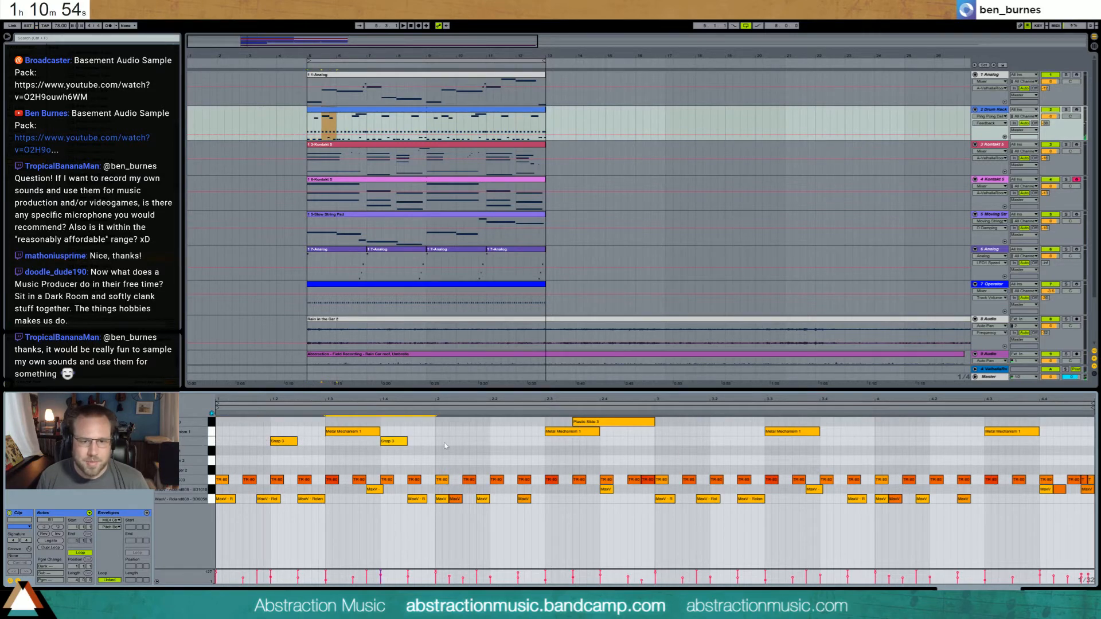
left_click_drag(436, 443, 191, 438)
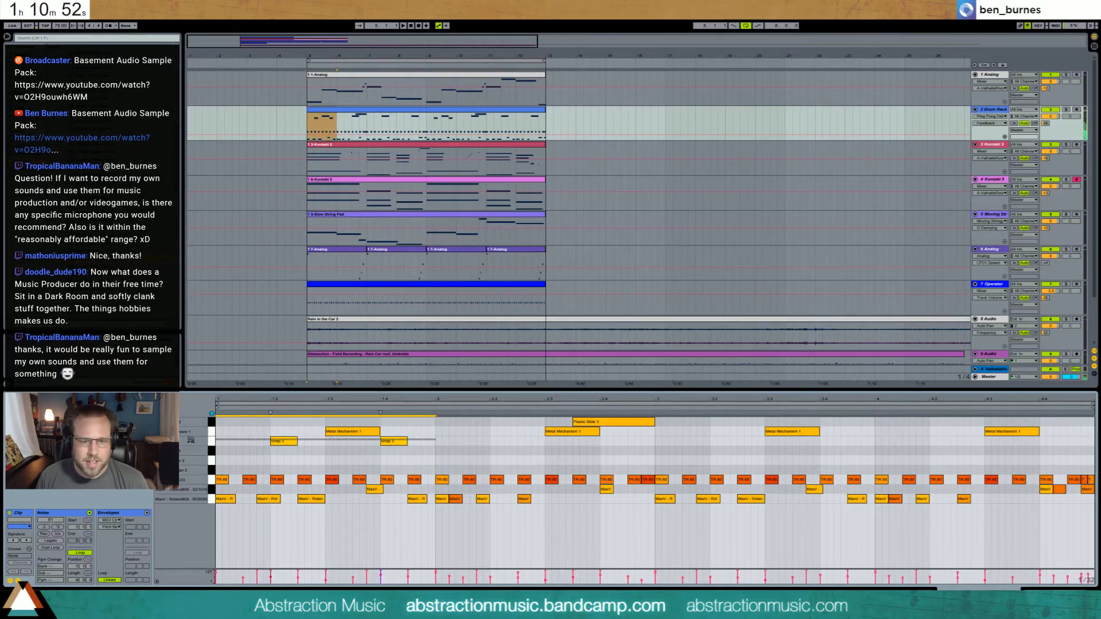
key("ctrl+d")
key("ctrl+d")
key("ctrl+d")
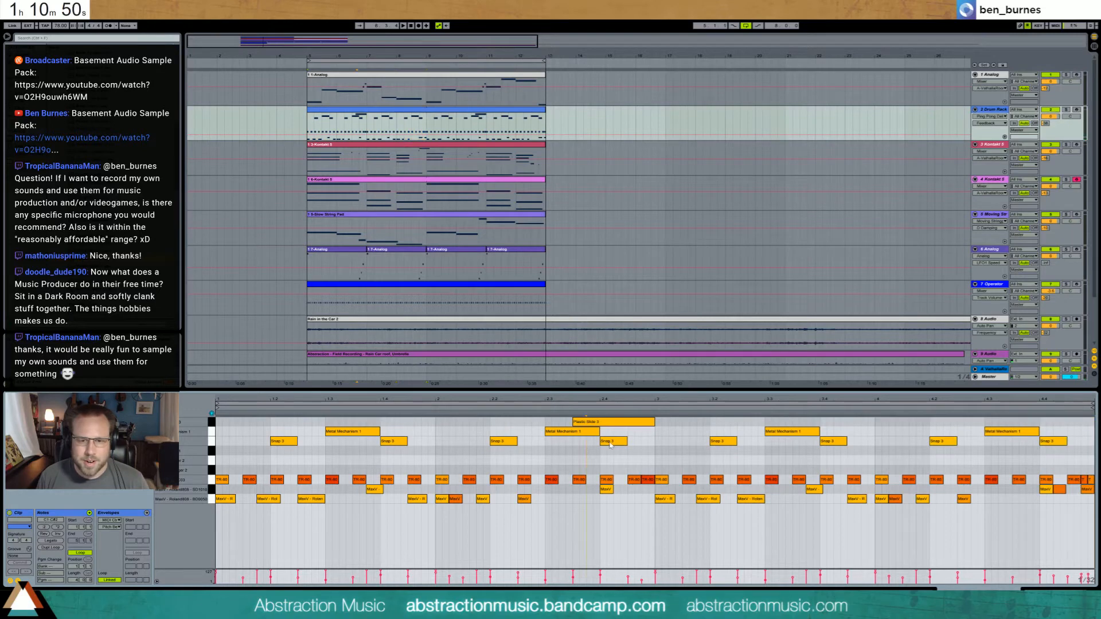
- Vary the Snap 3 pattern with offbeat hits around beats 3 and 4 of bars 2 and 4, replacing the beat-4 notes
left_click_drag(606, 443, 582, 443)
key("ctrl+d")
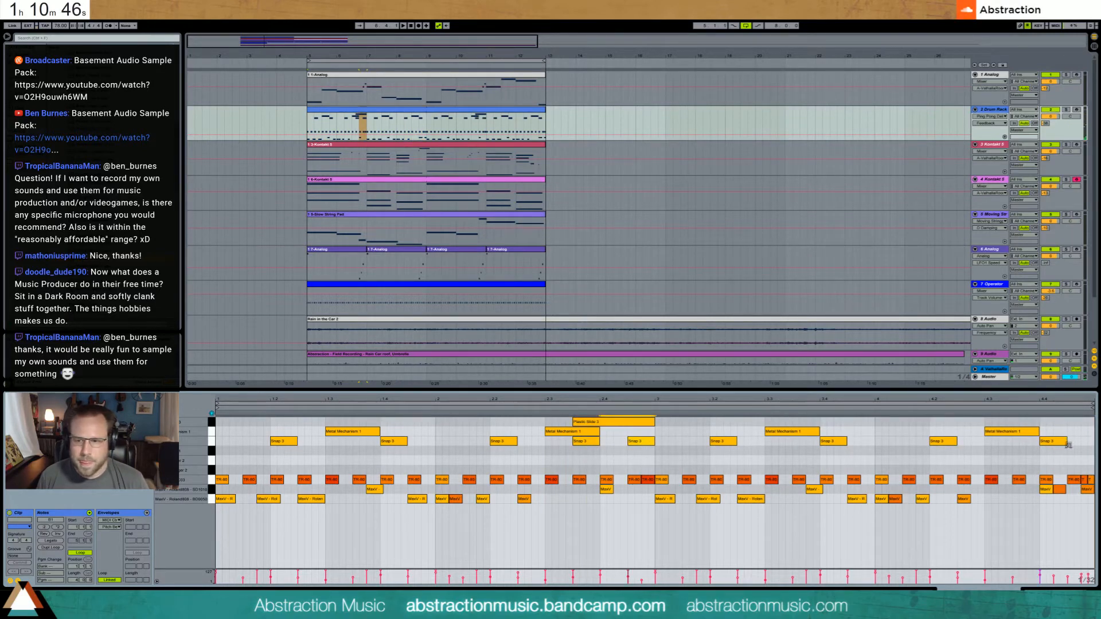
left_click_drag(1092, 442, 870, 446)
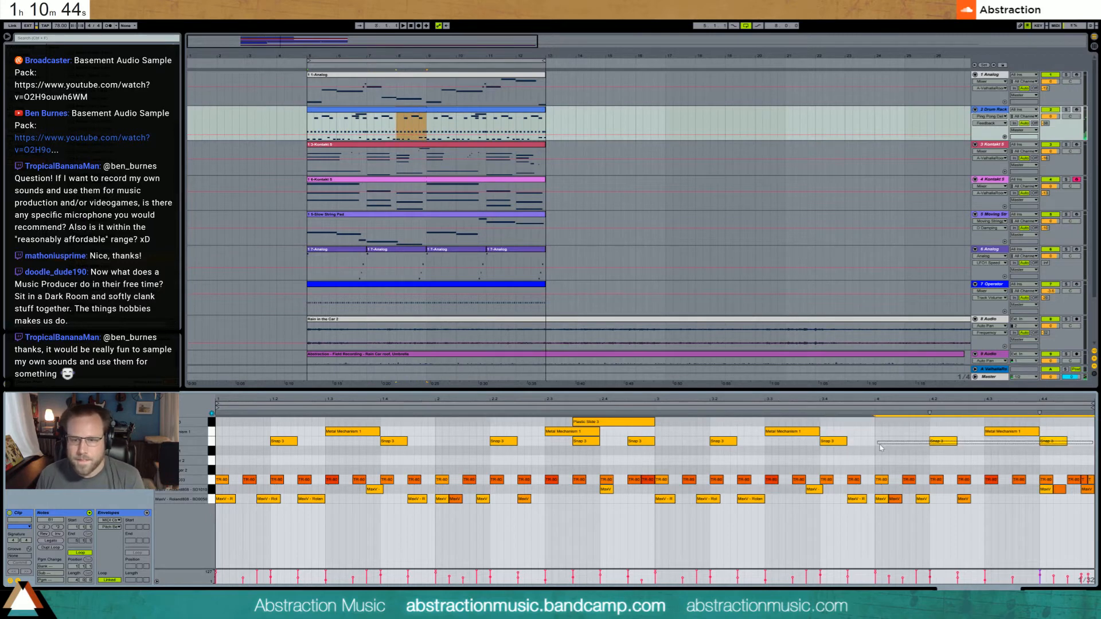
key("Delete")
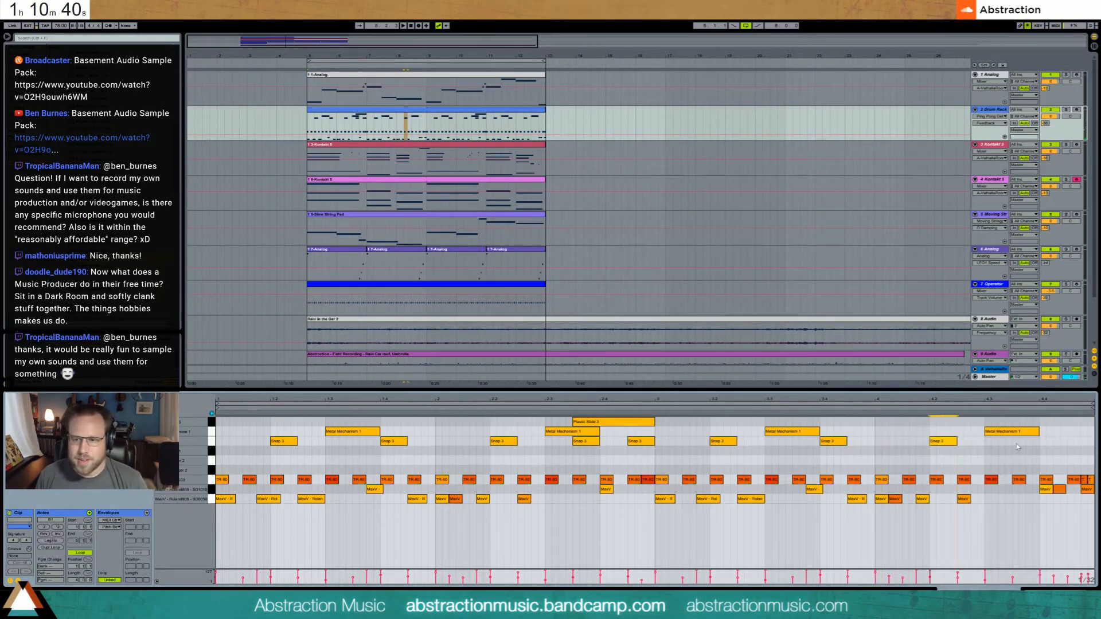
left_click_drag(1035, 441, 1039, 442)
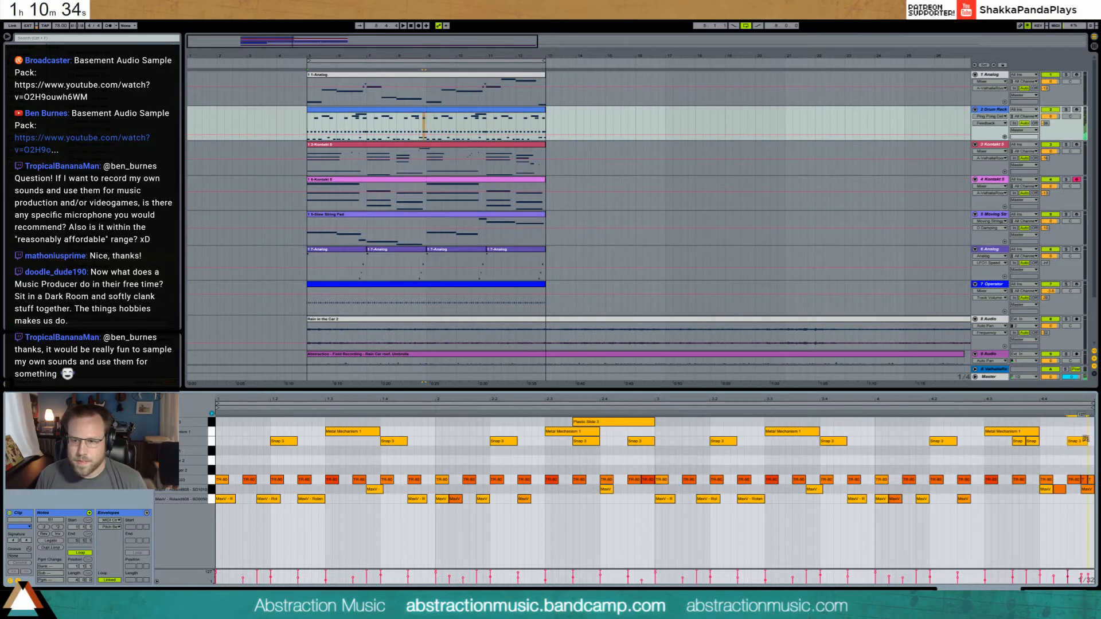
- Play the loop, fill bars 1 and 2 with short offbeat Plastic Slide 1 notes, and trim the start of that sample
key("space")
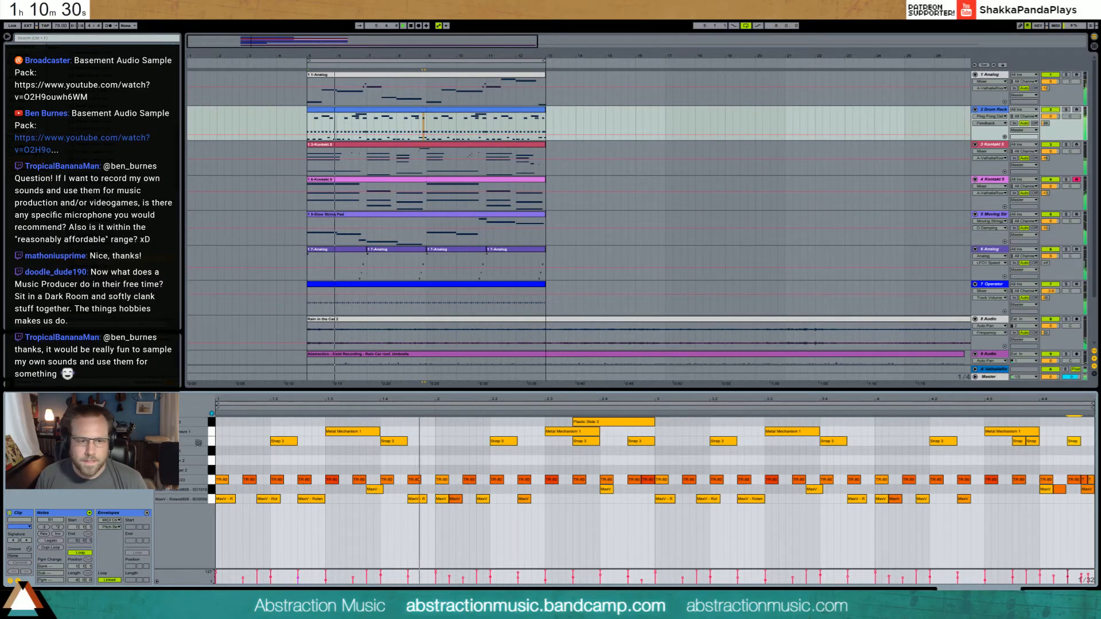
left_click(212, 452)
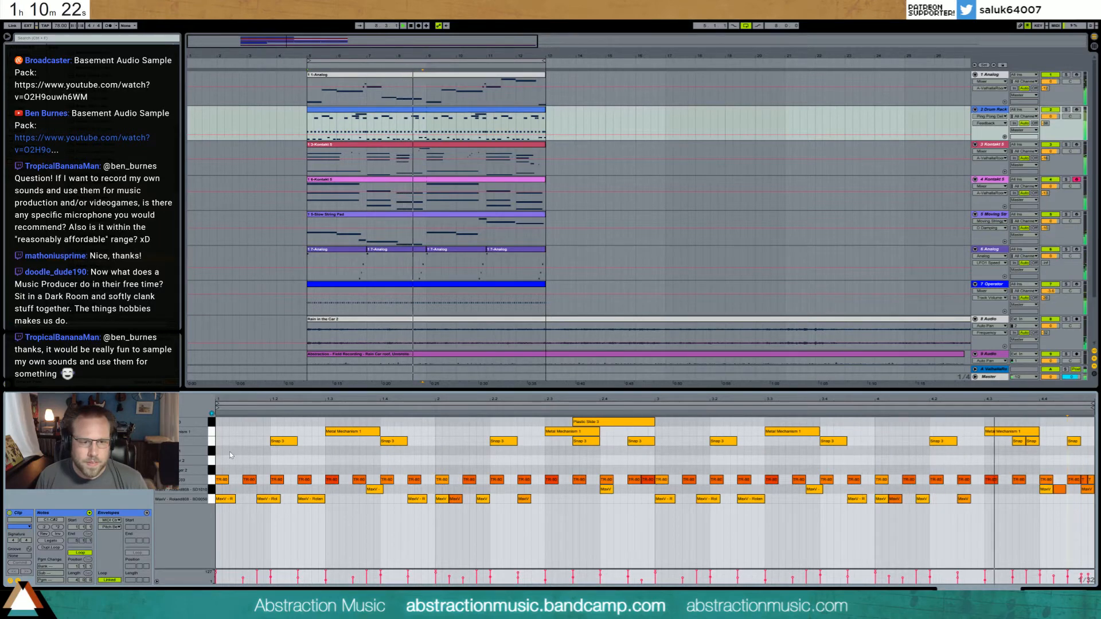
left_click_drag(236, 452, 242, 452)
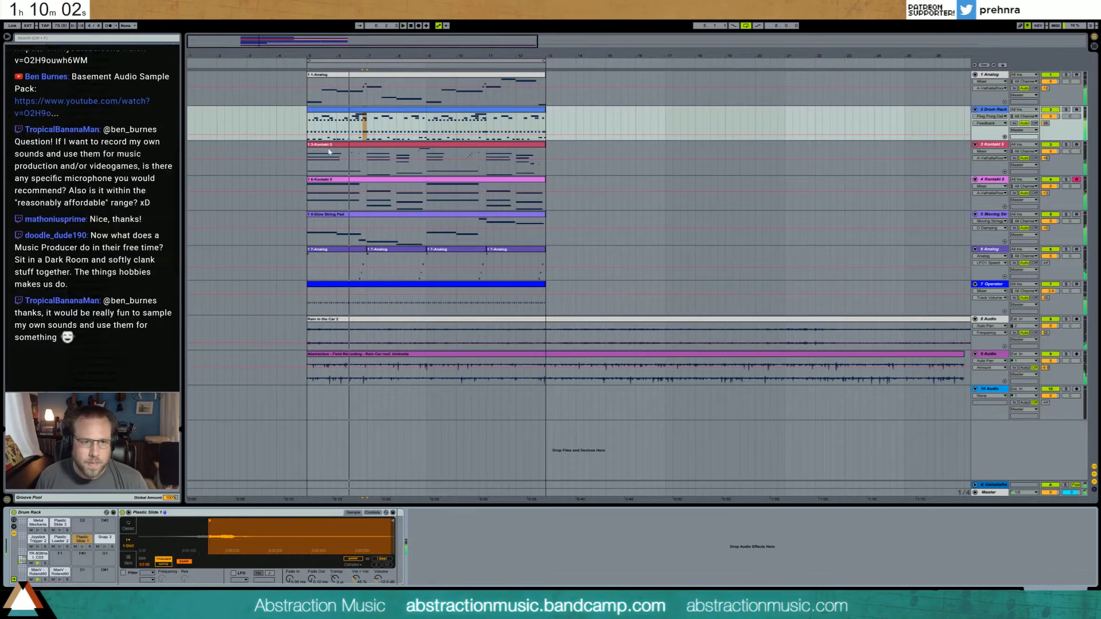
- Stop playback and shift all Plastic Slide 1 notes in the drum clip a sixteenth earlier so they start on bar 1
double_click(379, 110)
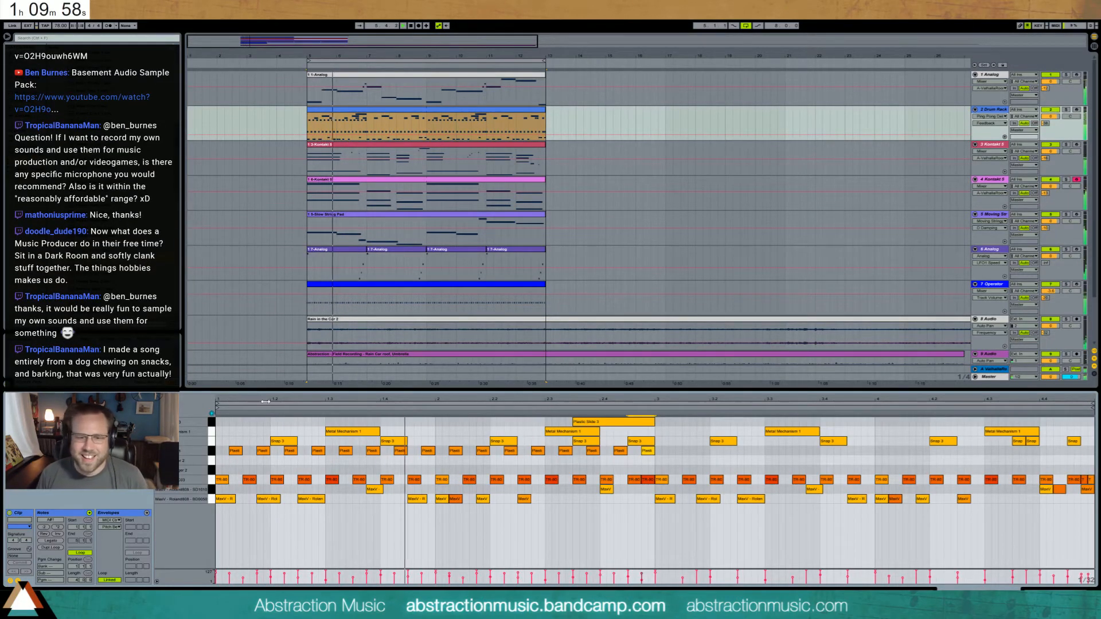
key("space")
left_click(212, 451)
left_click_drag(233, 453, 222, 454)
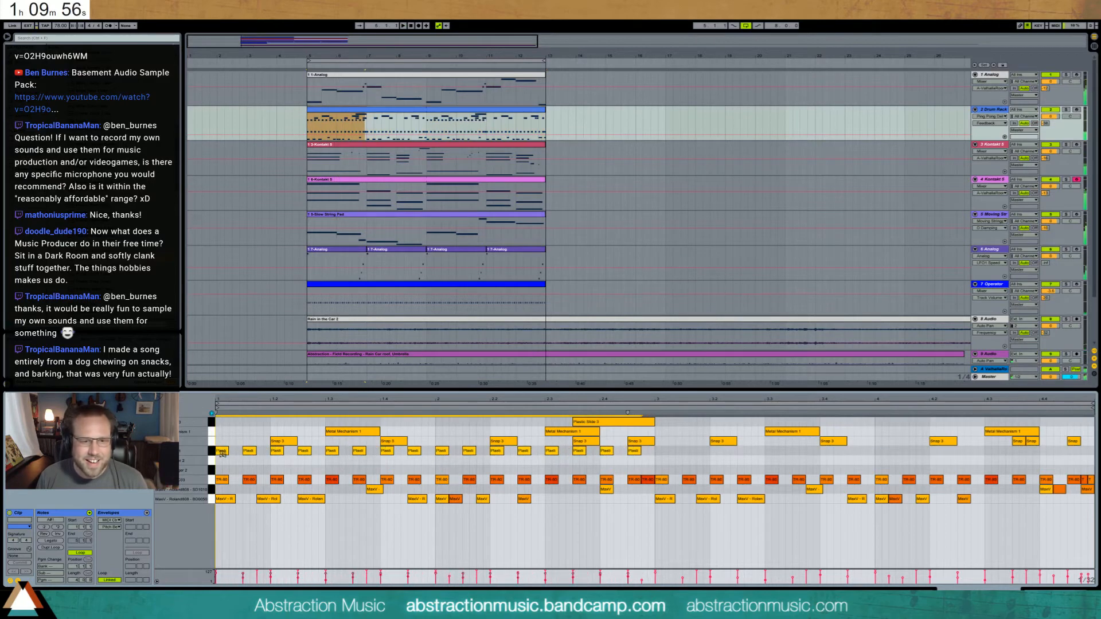
- Play the loop and move the last two Plastic Slide 1 notes of bar 2 a sixteenth later in the drum clip
key("space")
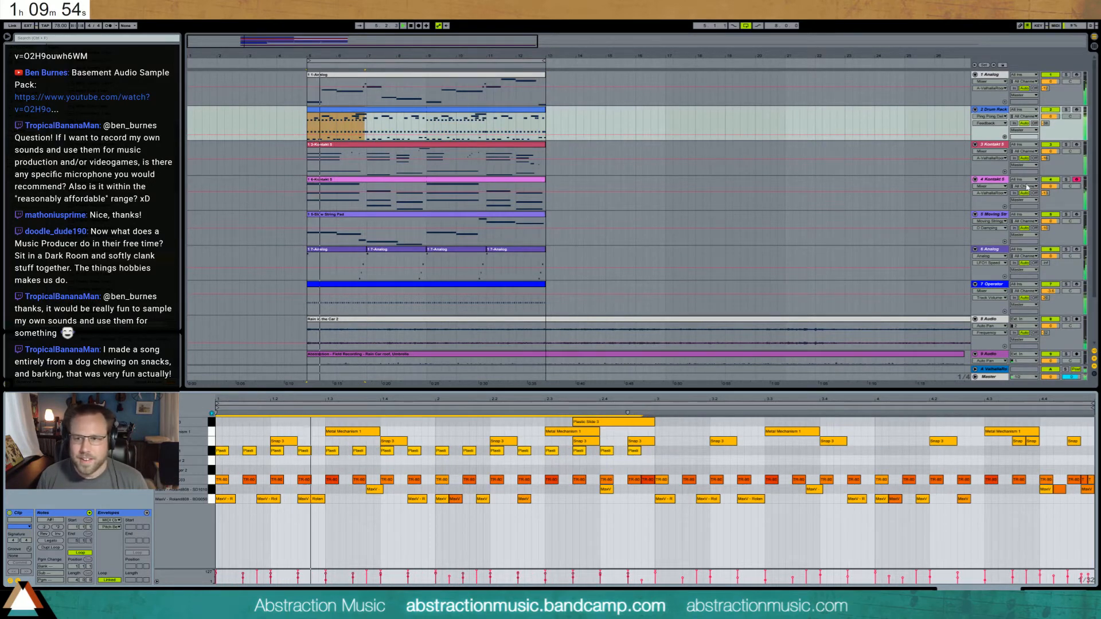
left_click(1004, 182)
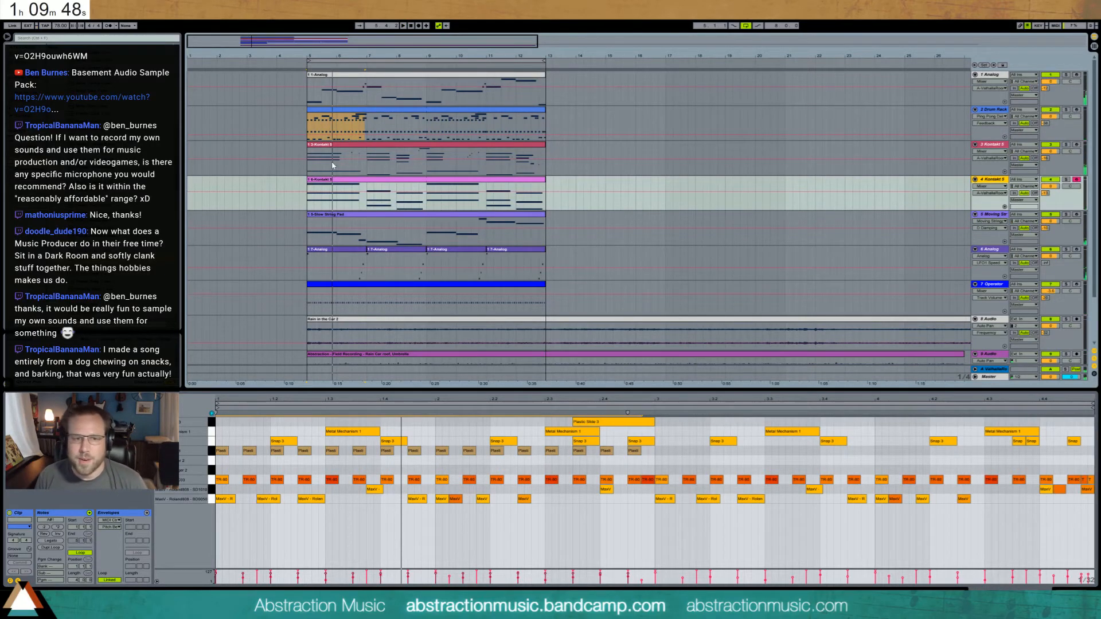
left_click(308, 127)
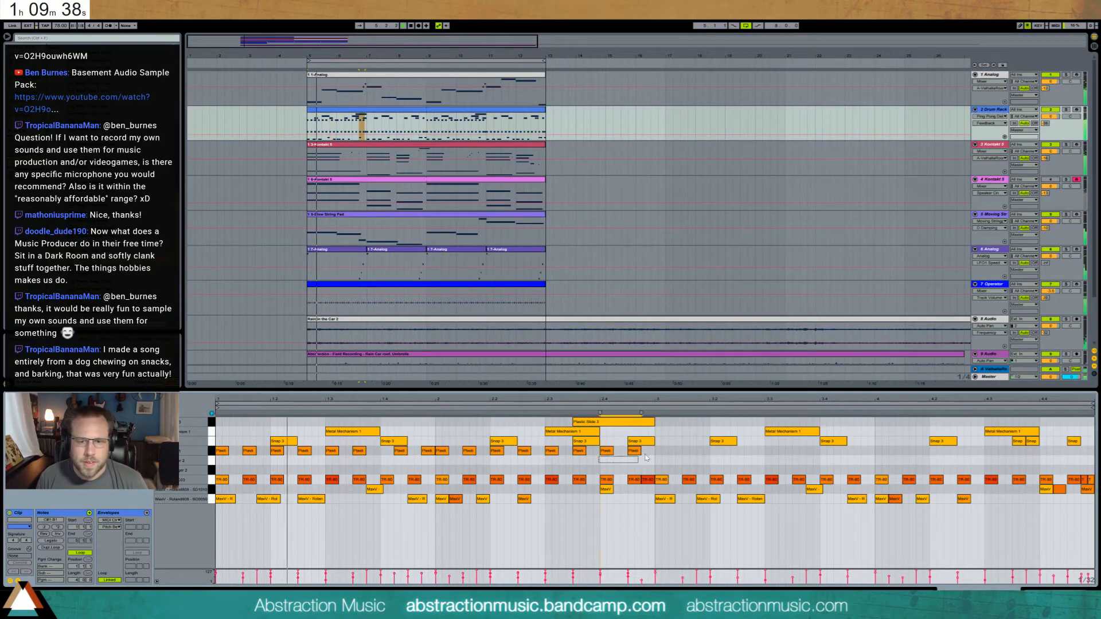
left_click_drag(595, 465, 648, 448)
key("Right")
key("Right")
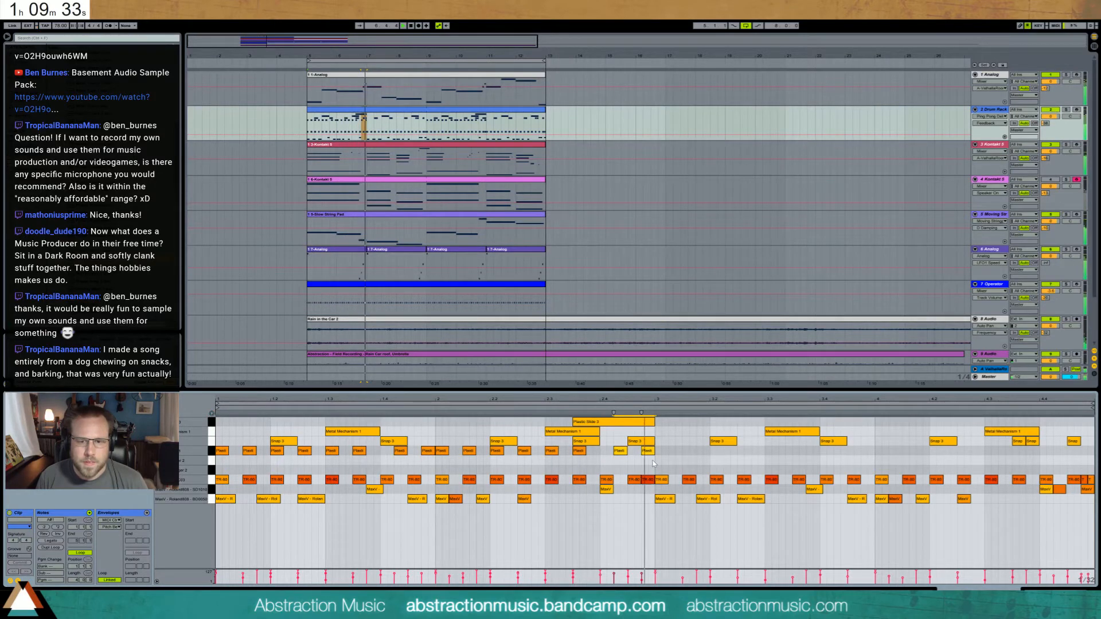
- Duplicate the Plastic Slide 1 notes of bars 1 and 2 into bars 3 and 4, and shorten all of them
left_click_drag(653, 462, 216, 447)
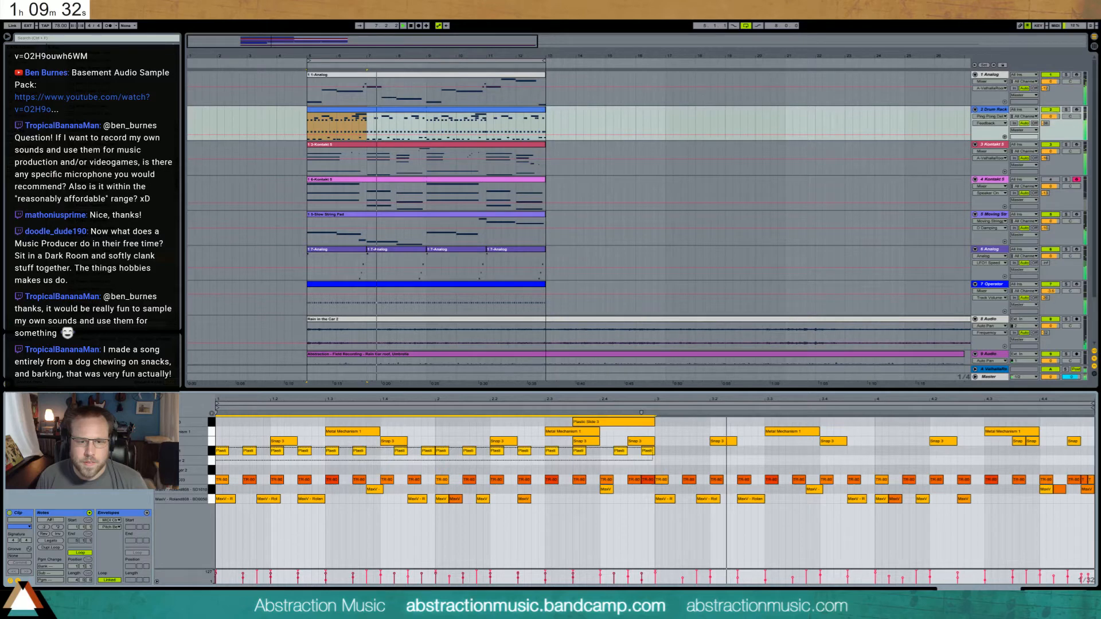
key("ctrl+d")
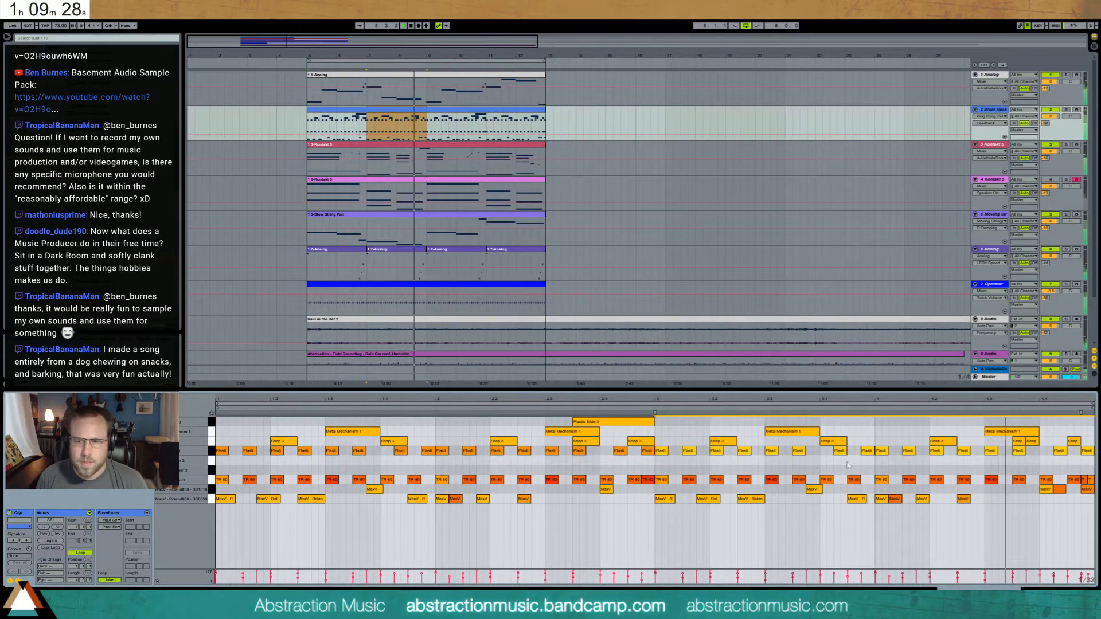
key("ctrl+a")
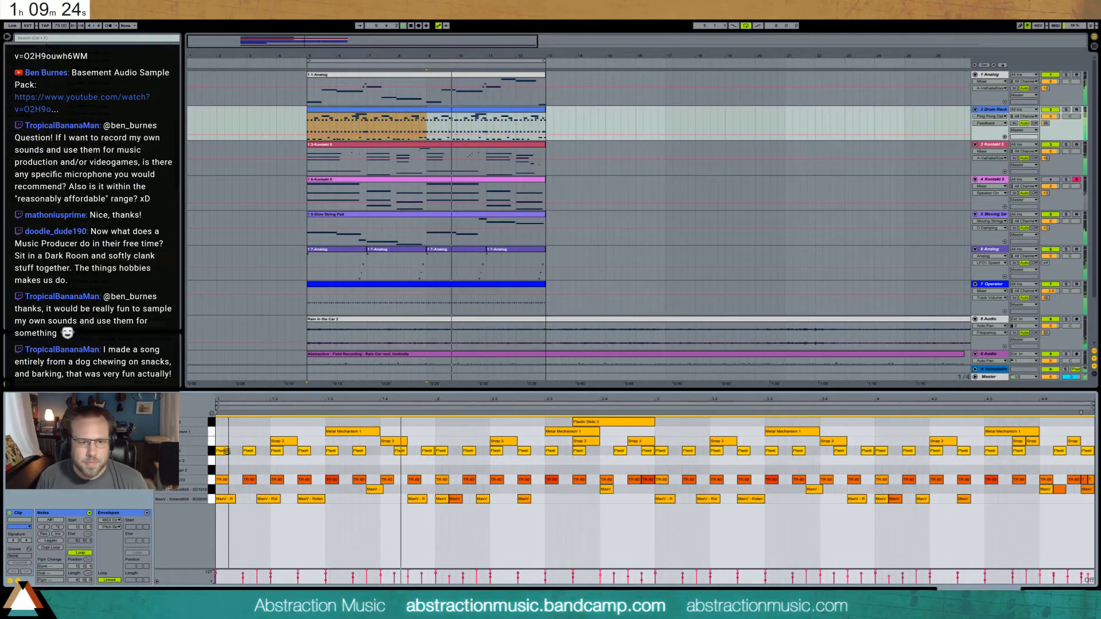
left_click_drag(227, 451, 224, 452)
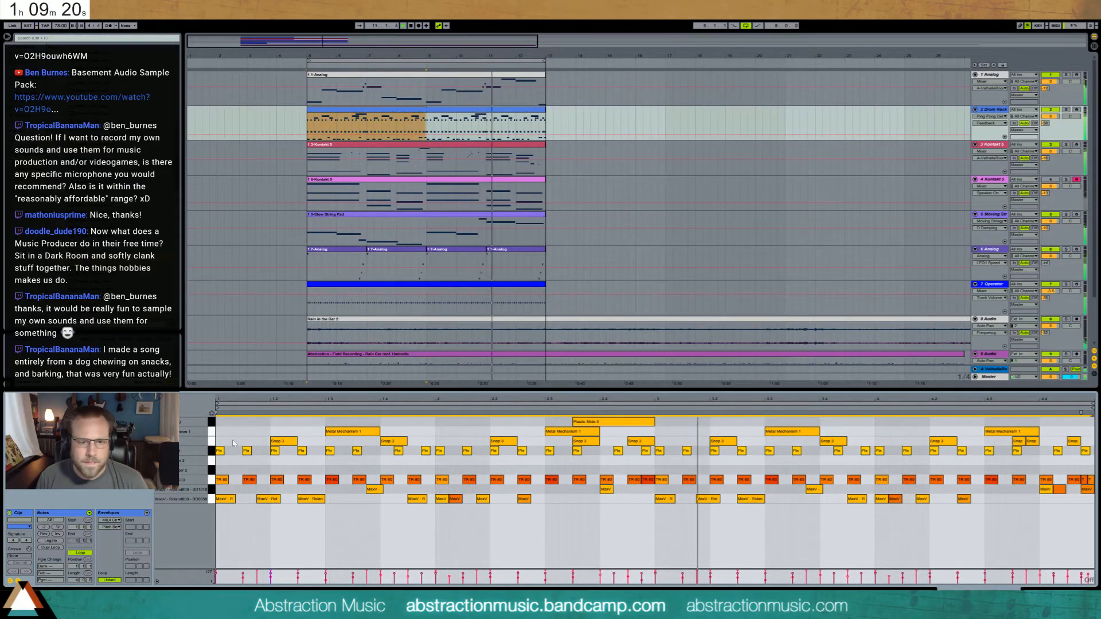
- Select the Metal Mechanism 1 notes and lower the volume of that sample in the Drum Rack
left_click(212, 432)
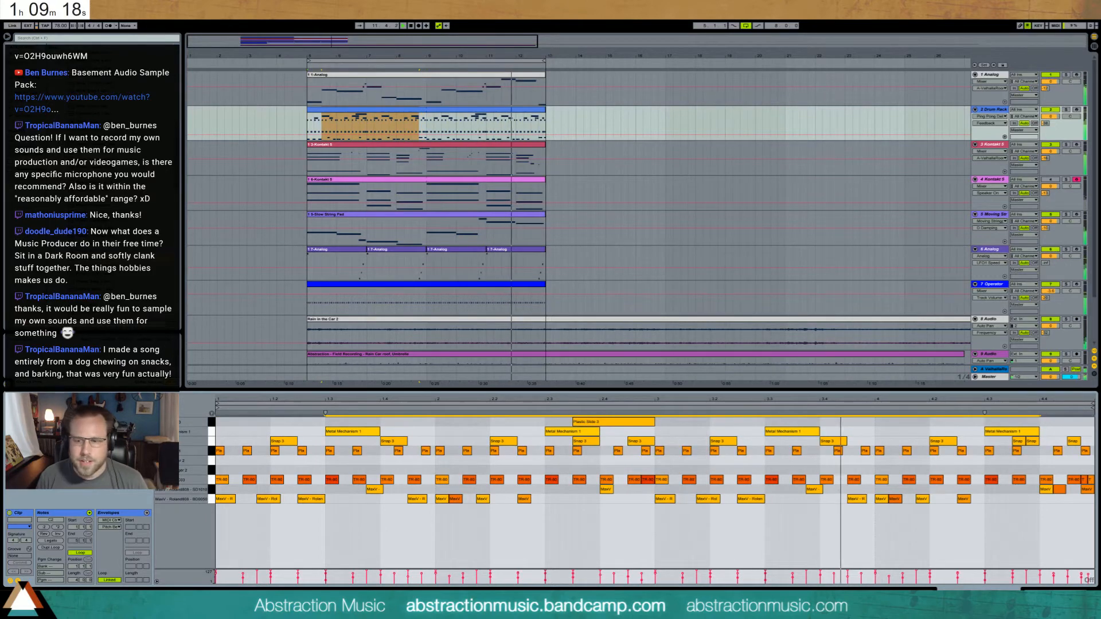
key("shift+Tab")
left_click(38, 523)
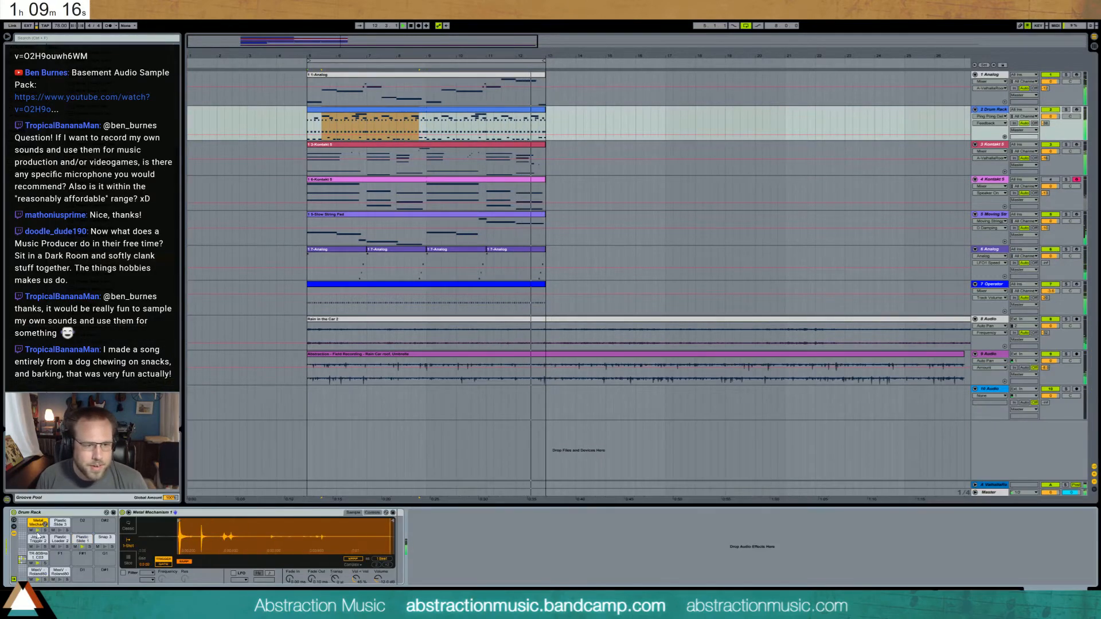
left_click_drag(378, 580, 378, 587)
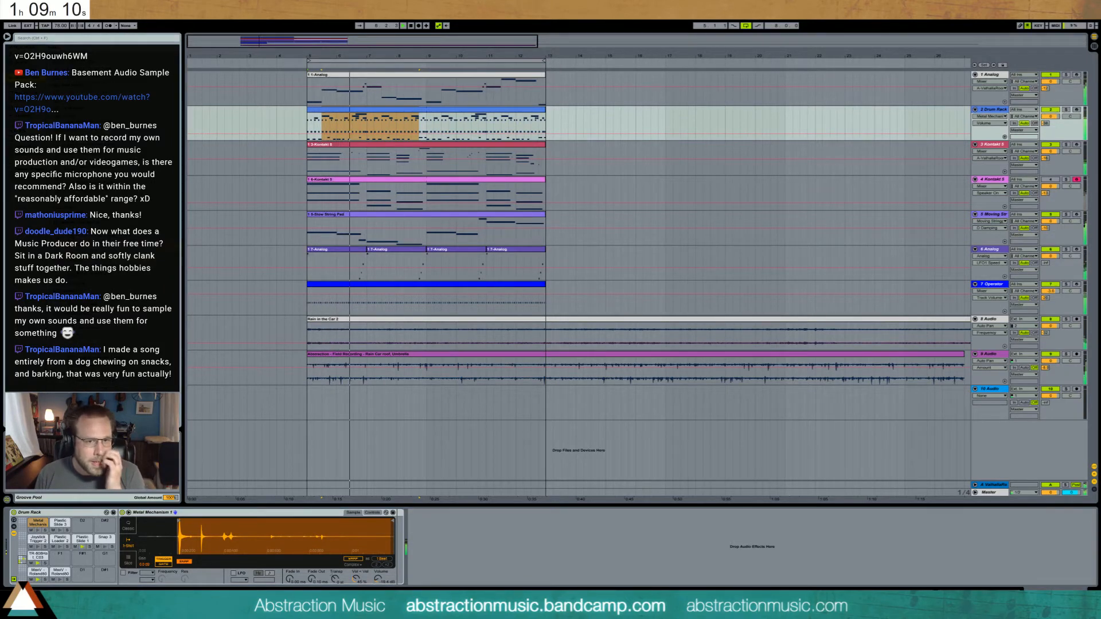
- Show the filter frequency automation on the 7 Operator track and draw a gentle rise peaking around bar 9
left_click(386, 285)
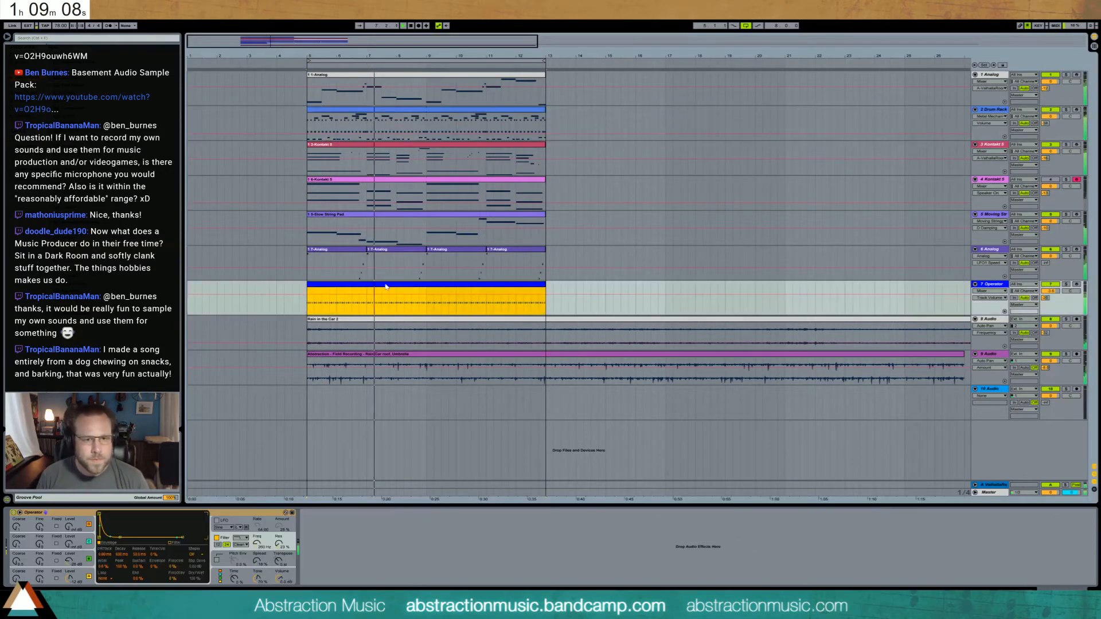
left_click(257, 544)
left_click(330, 295)
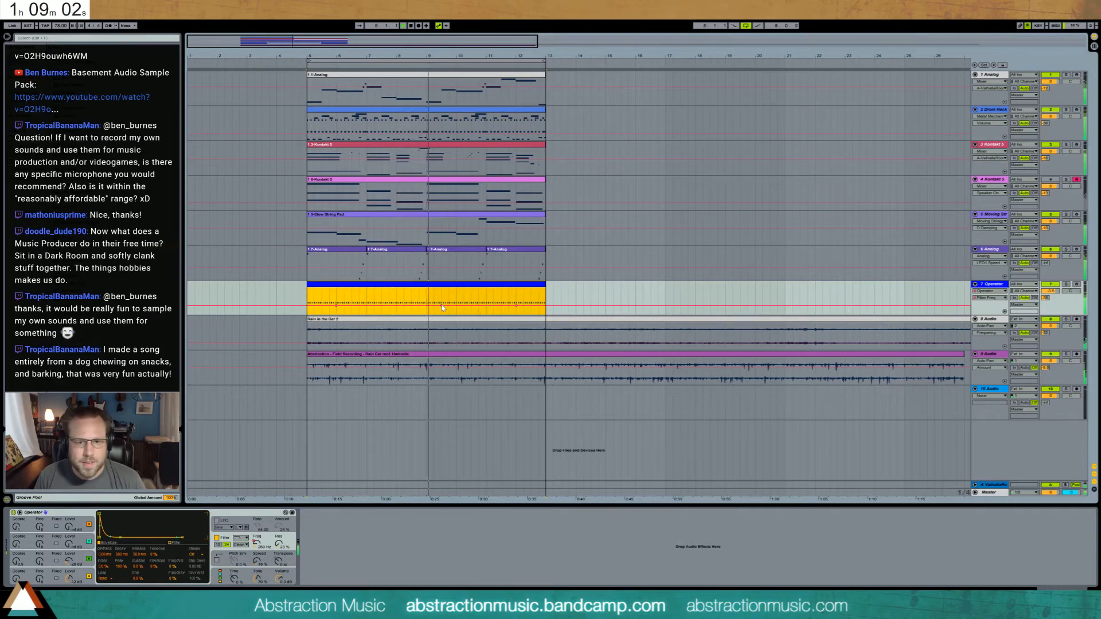
left_click_drag(430, 306, 427, 302)
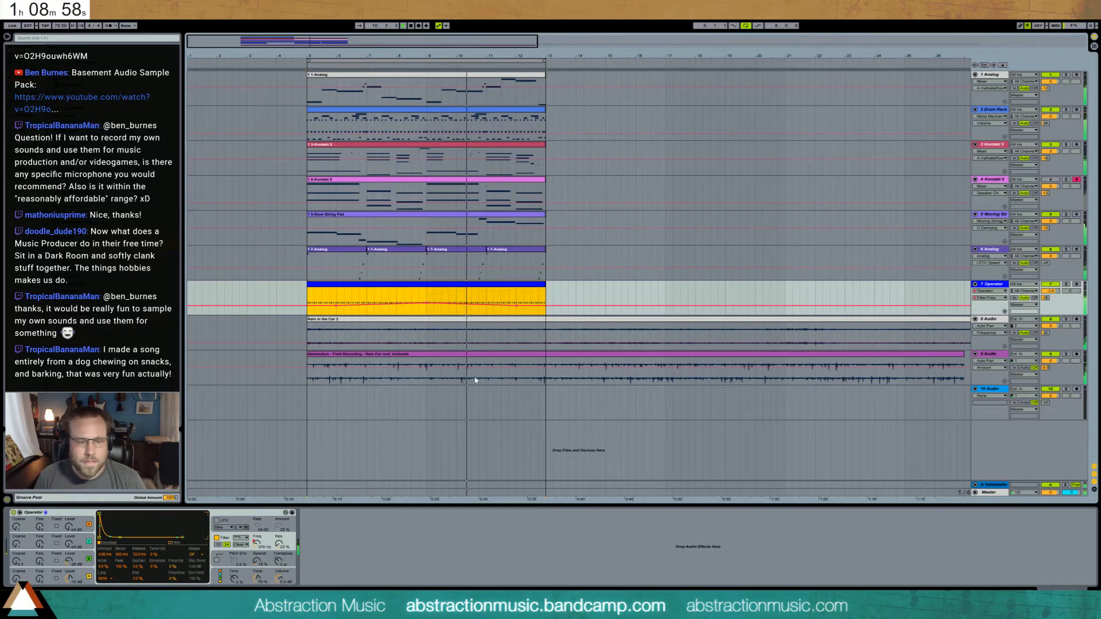
- Change which oscillators and filter the Operator's LFO modulates, and turn the LFO on
left_click(217, 522)
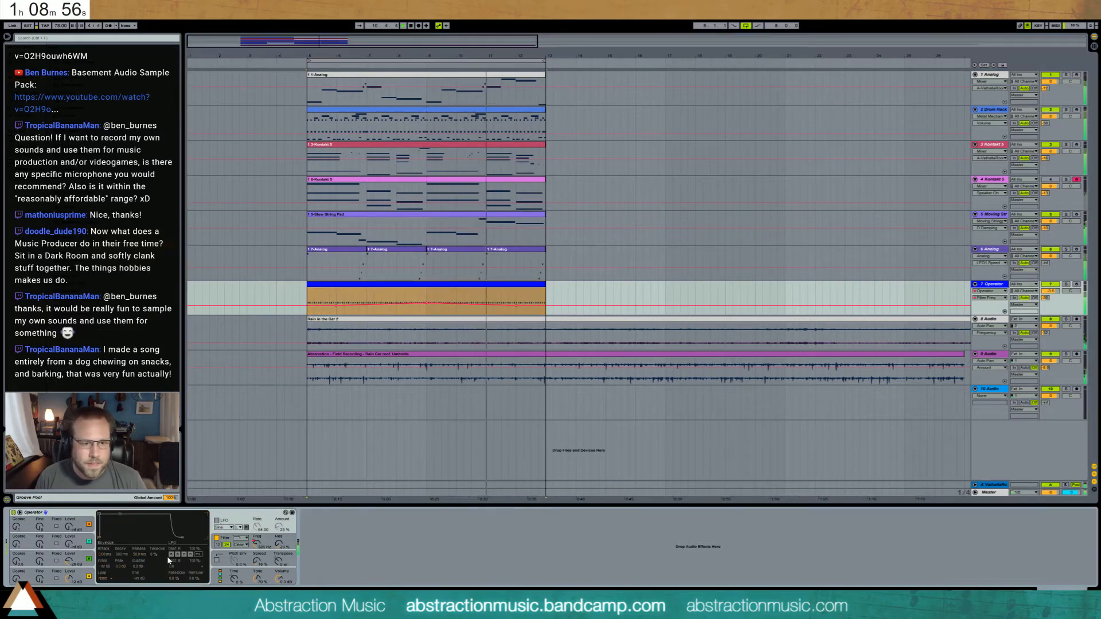
left_click(188, 560)
left_click(184, 555)
left_click(190, 555)
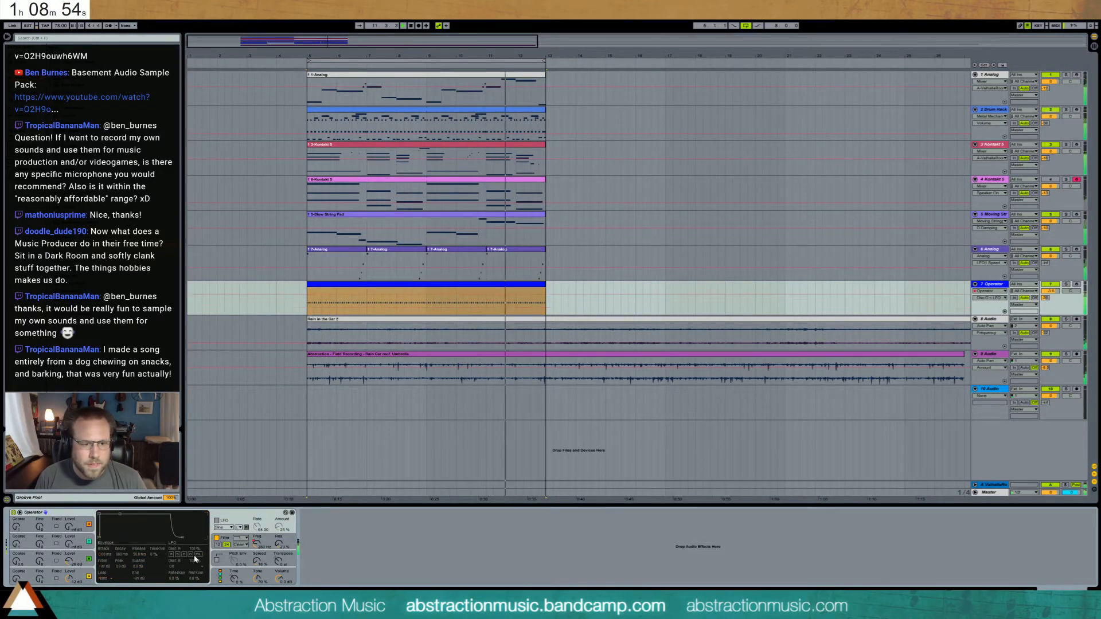
left_click(197, 555)
left_click(217, 521)
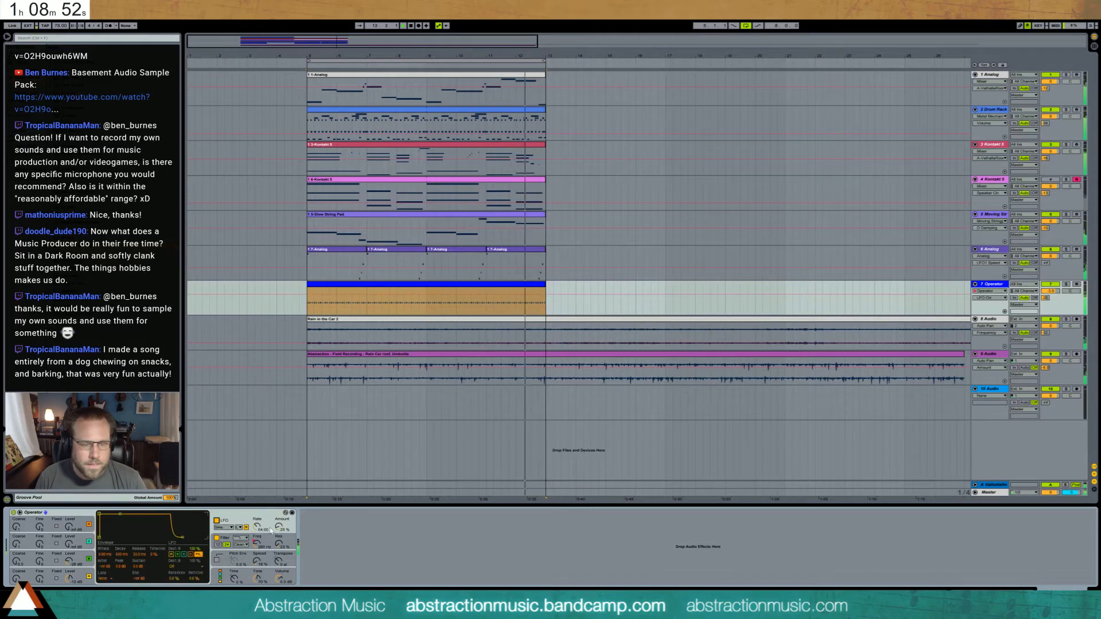
- Adjust the Operator's LFO rate and amount and toggle Osc B as an LFO destination
left_click_drag(272, 530, 257, 543)
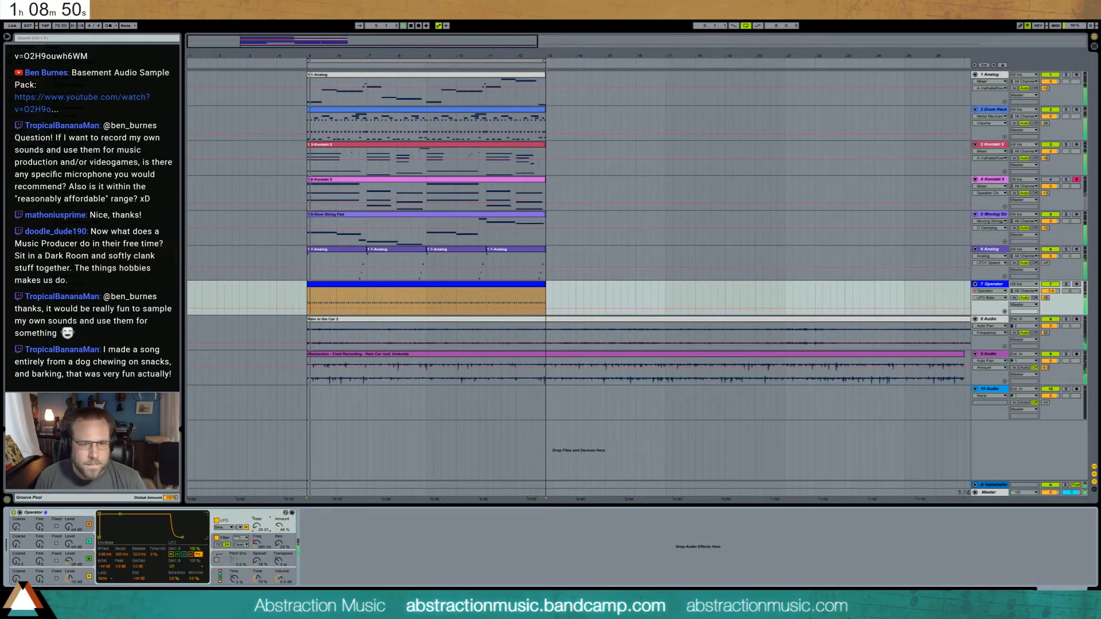
left_click(278, 528)
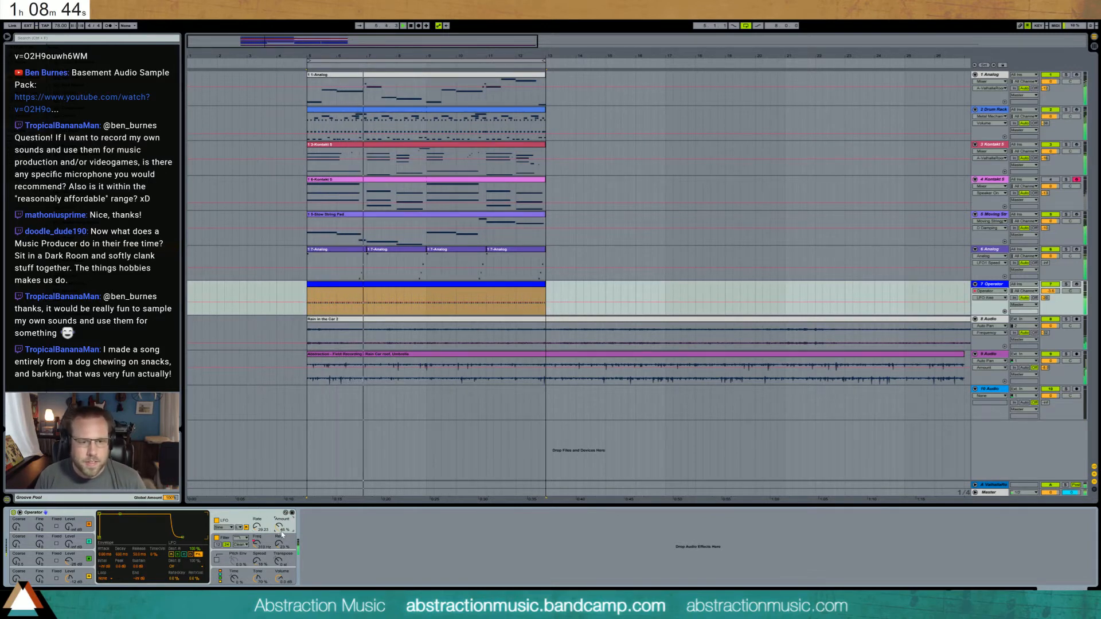
left_click_drag(279, 527, 279, 525)
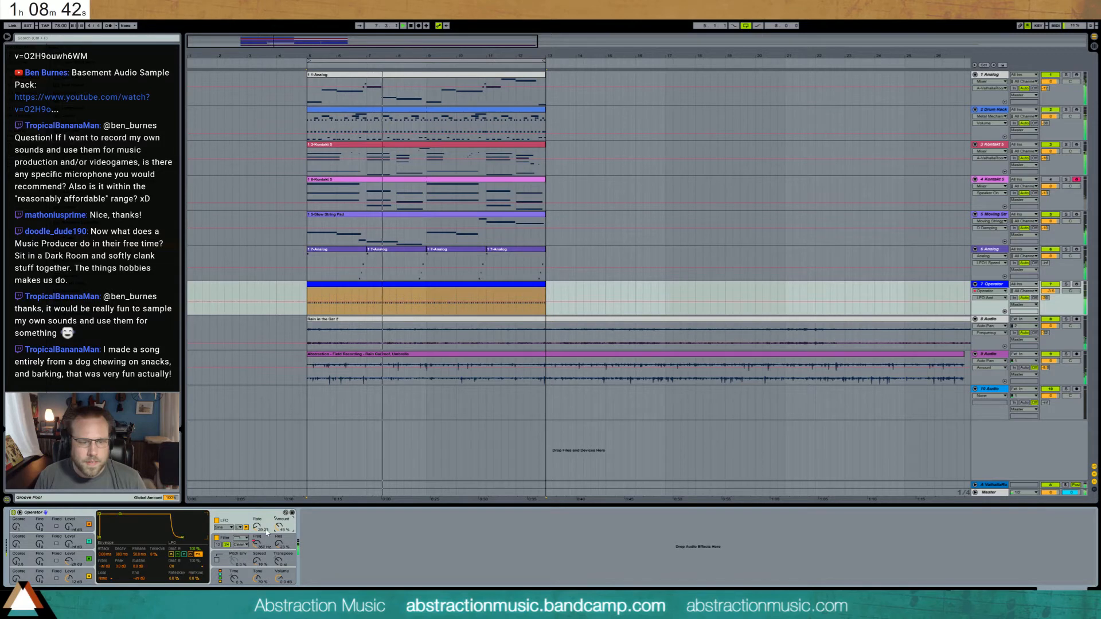
left_click(177, 555)
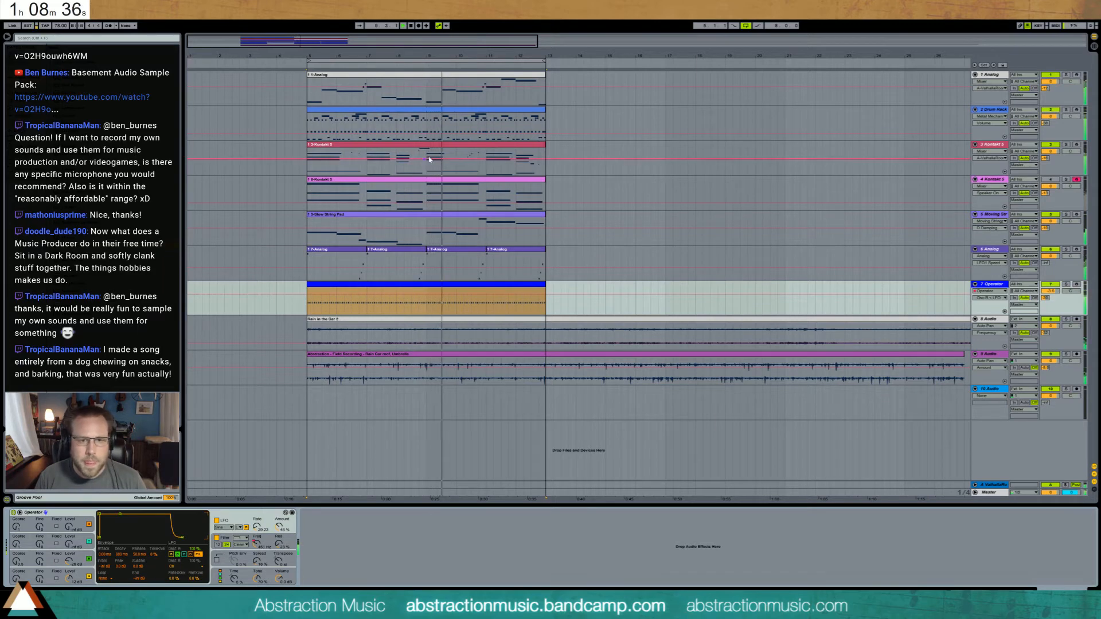
- Trim the end of the Drum Rack's Plastic Slide 1 sample, lengthen its fade-out, and view the Metal Mechanism 1 and Snap 3 samples
left_click(450, 113)
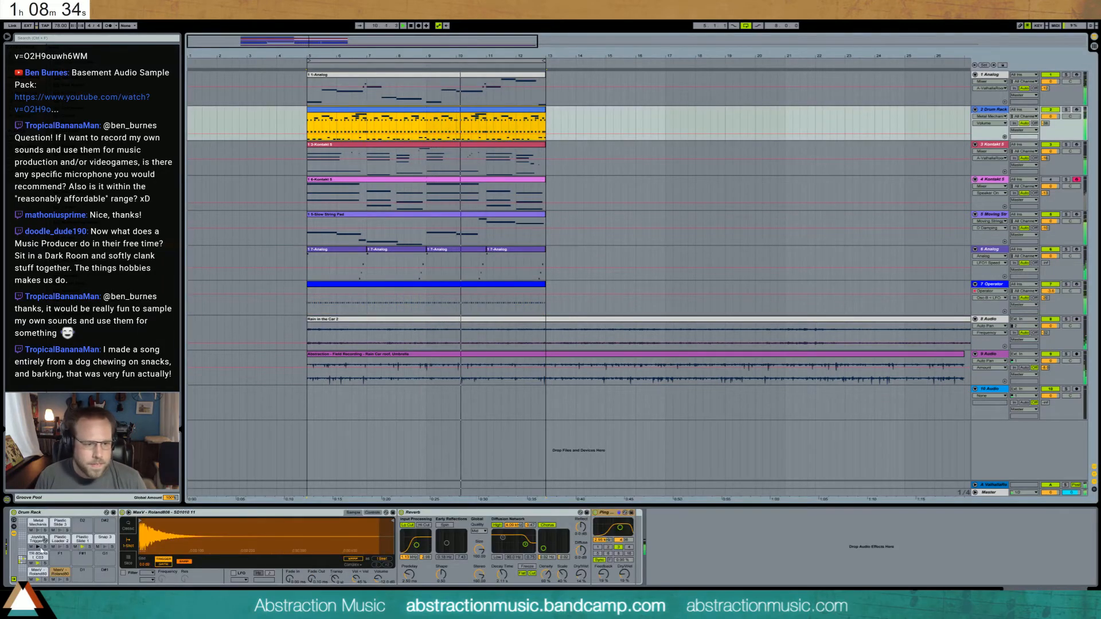
left_click(82, 539)
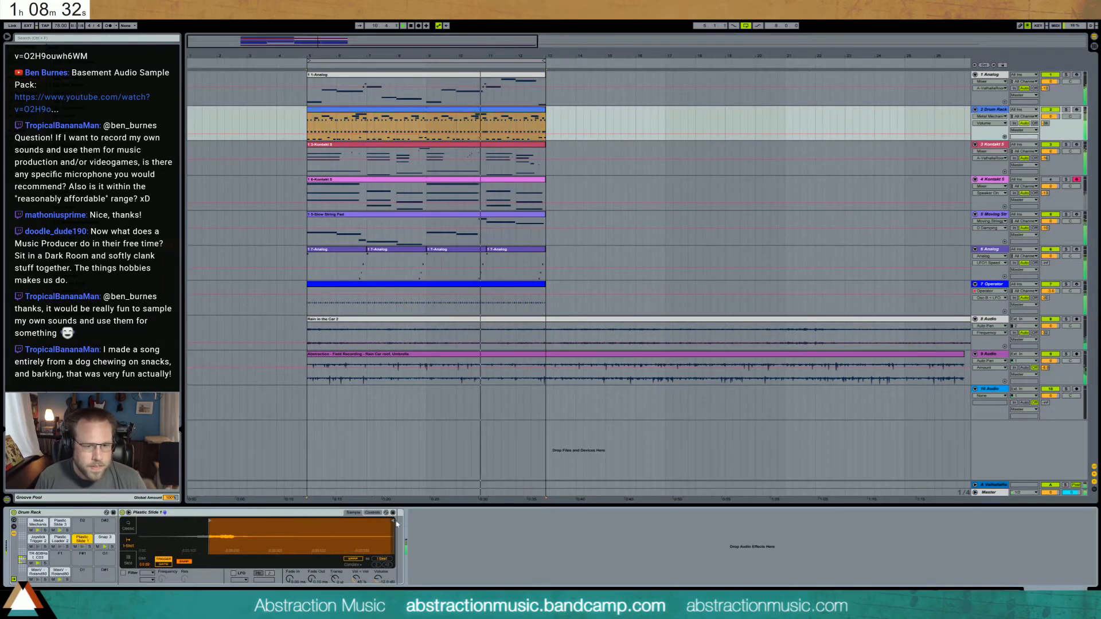
left_click_drag(396, 522, 248, 534)
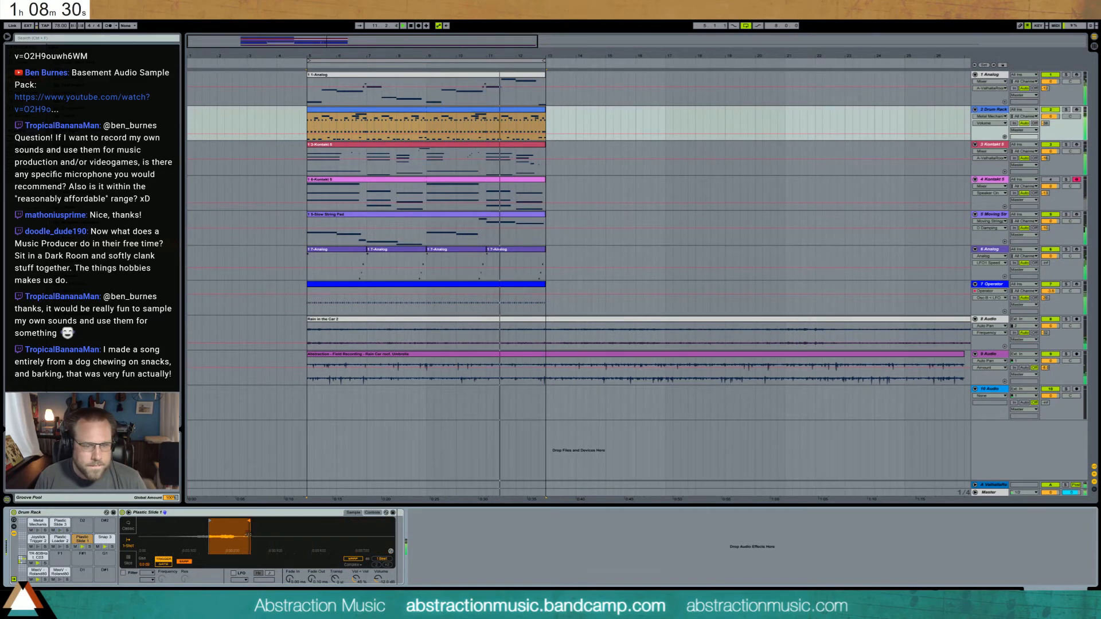
left_click_drag(310, 580, 310, 565)
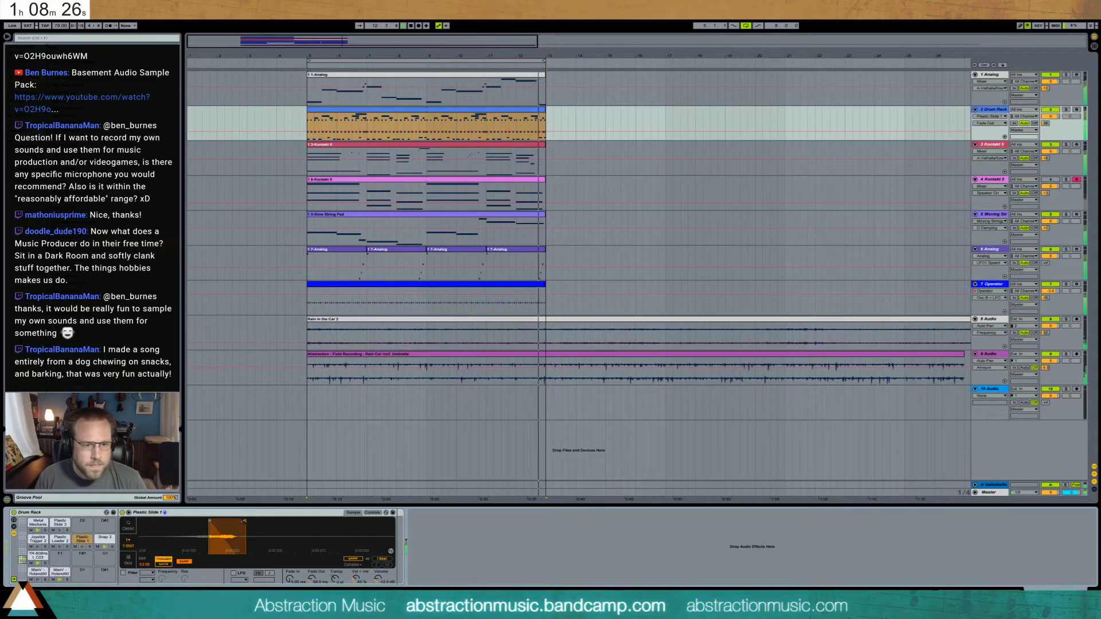
left_click_drag(246, 522, 249, 522)
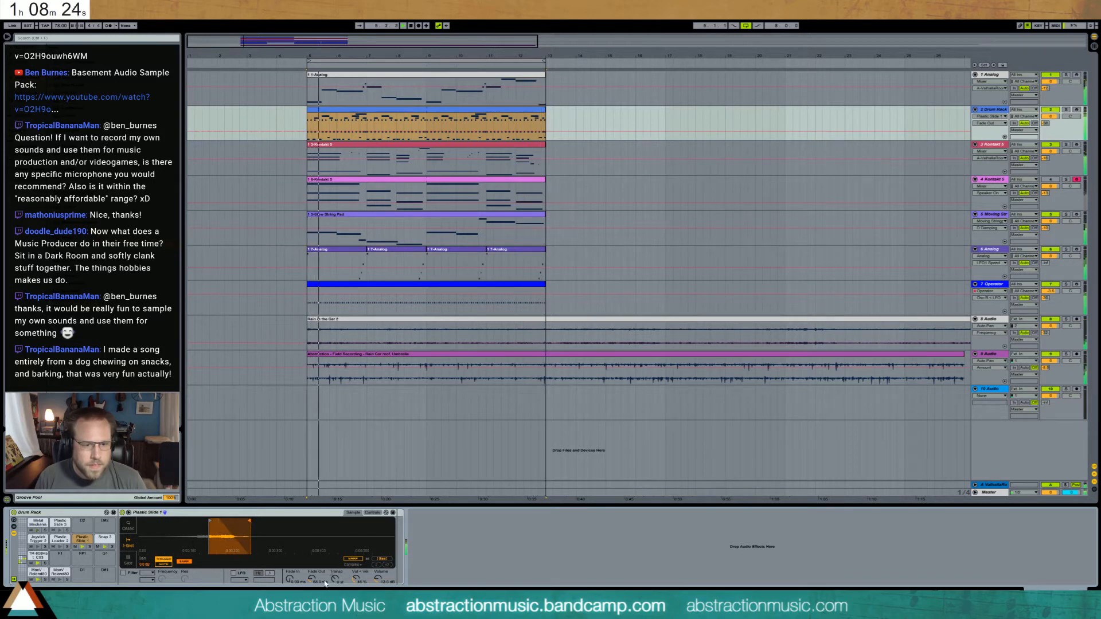
left_click(38, 524)
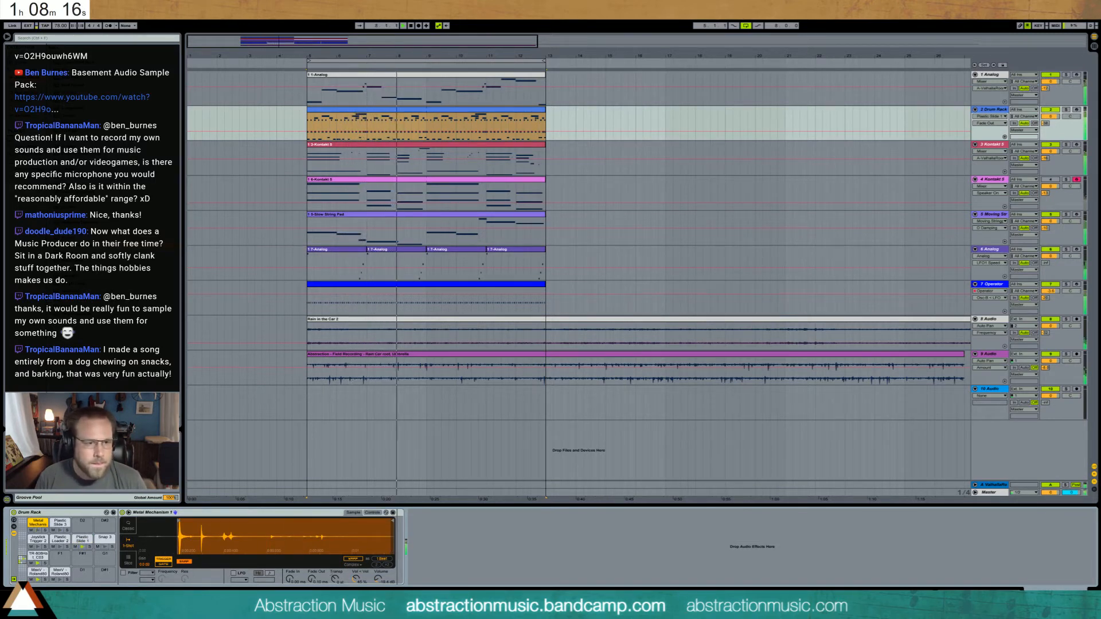
left_click(105, 538)
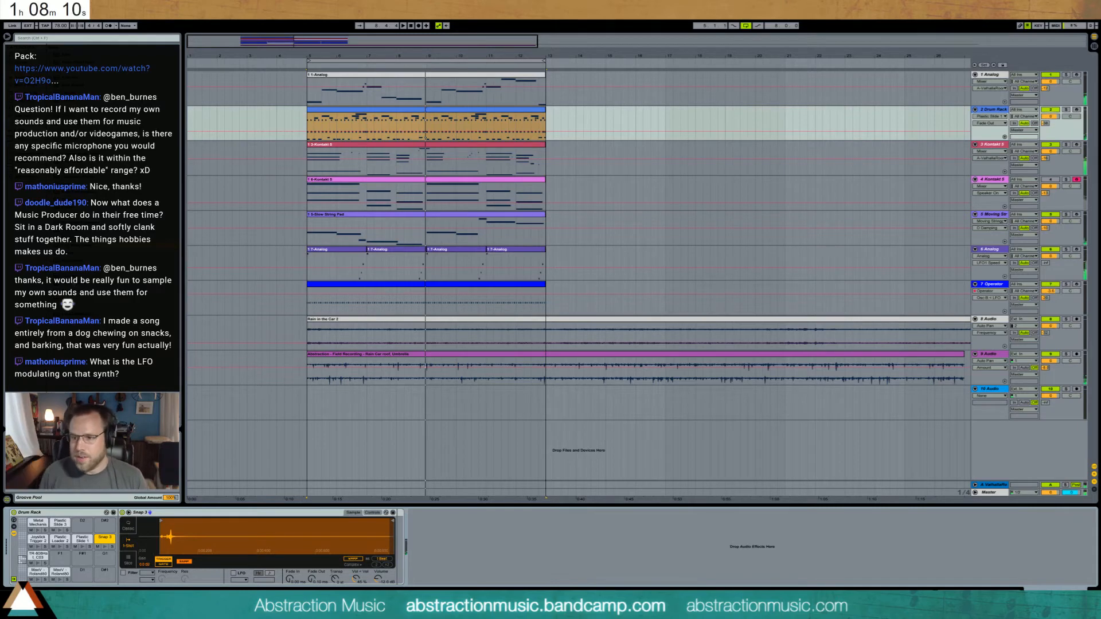
- Solo the 7 Operator track and show its LFO destination settings while it plays
left_click(445, 285)
left_click(1066, 284)
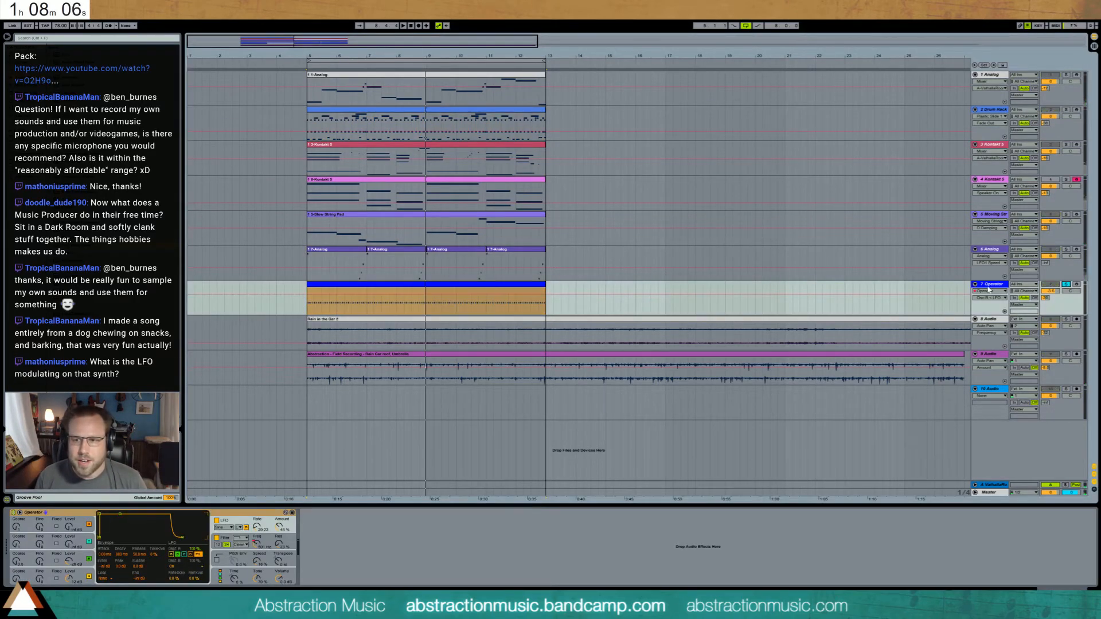
left_click(174, 559)
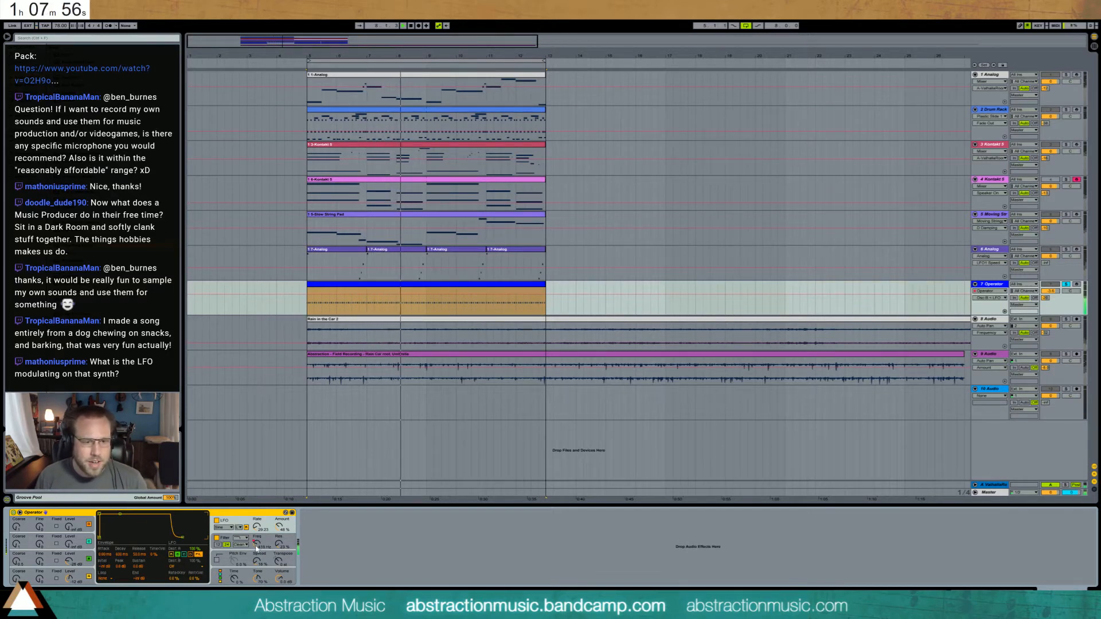
- Compare the Operator's Osc B and Osc A envelopes and shorten the decay of Osc A
left_click(81, 558)
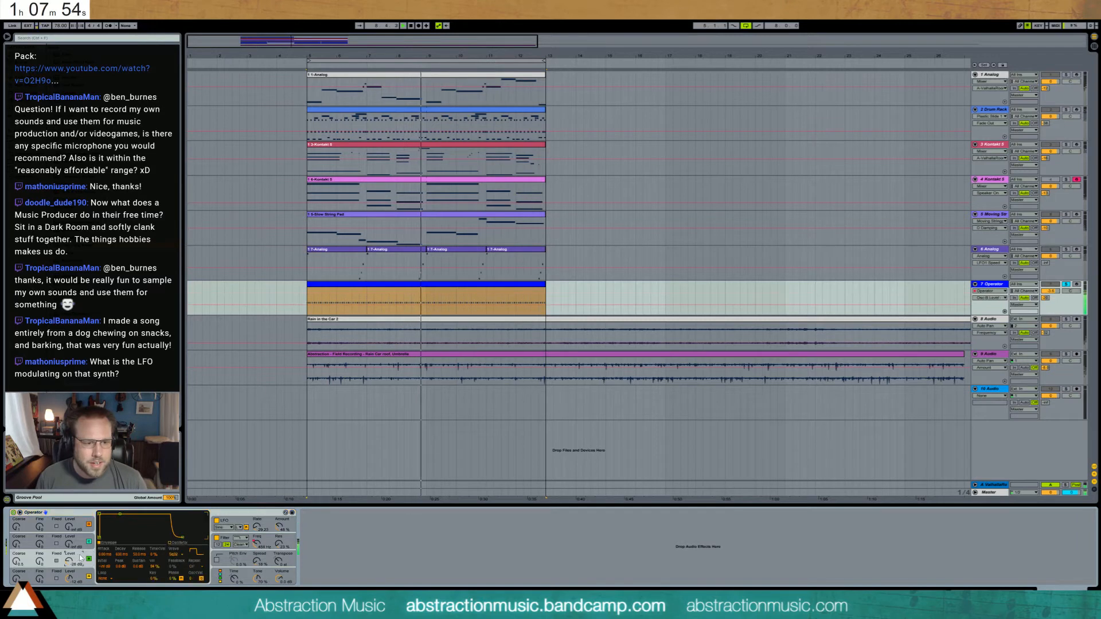
left_click(70, 578)
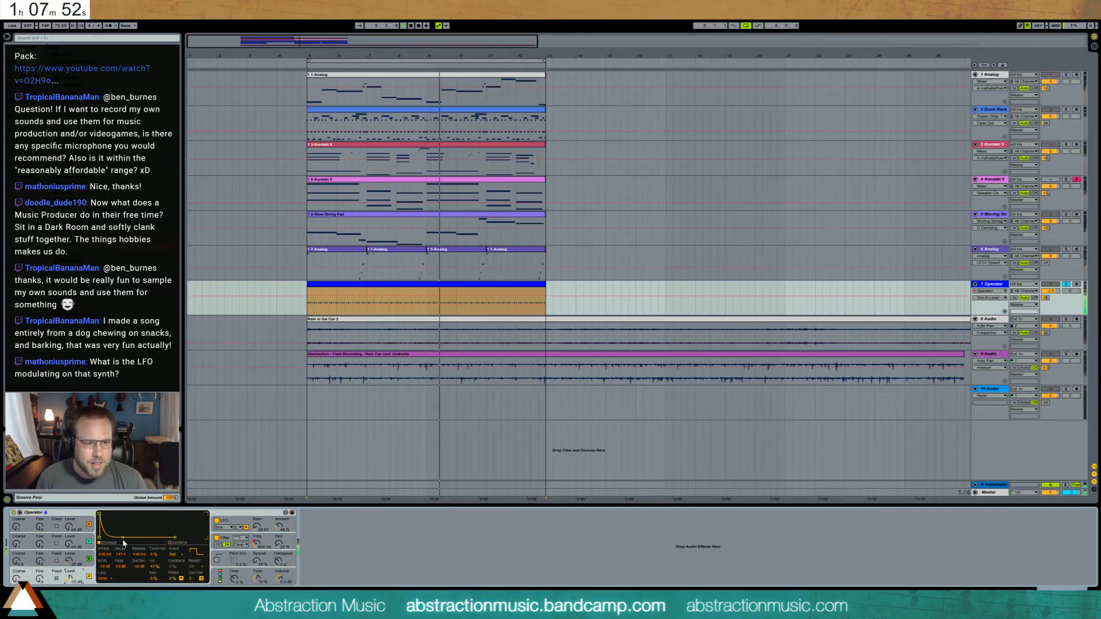
mouse_move(125, 537)
left_mouse_down()
mouse_move(129, 516)
mouse_move(118, 538)
left_mouse_up()
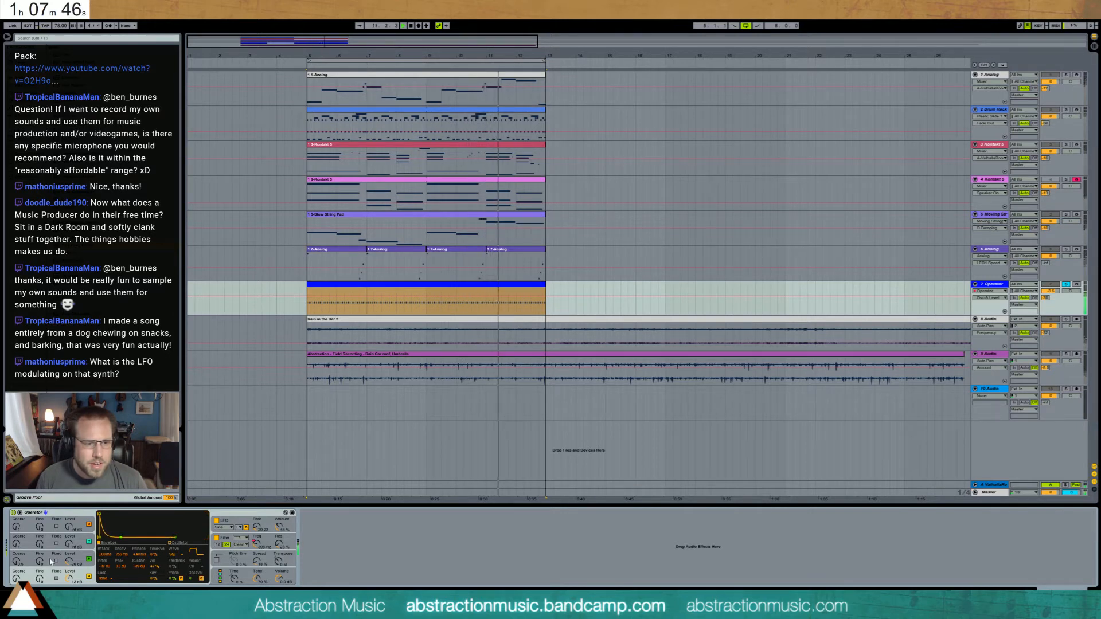
- Raise the Operator's Osc B level and increase its LFO rate
mouse_move(68, 561)
left_mouse_down()
mouse_move(69, 548)
mouse_move(69, 561)
mouse_move(16, 556)
mouse_move(68, 559)
left_mouse_up()
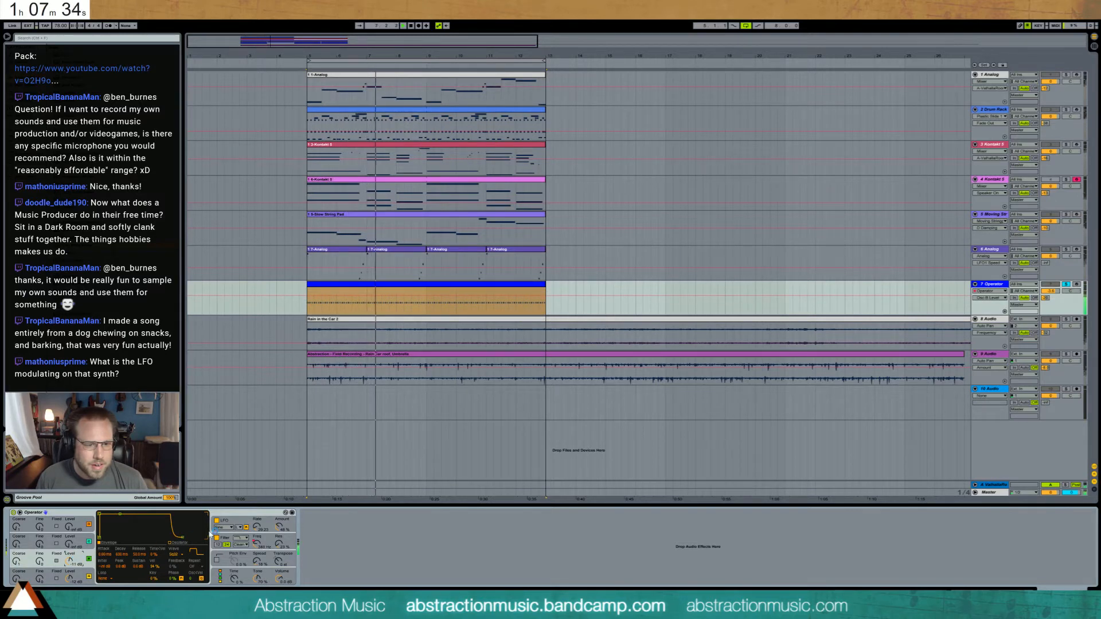
left_click_drag(256, 526, 257, 528)
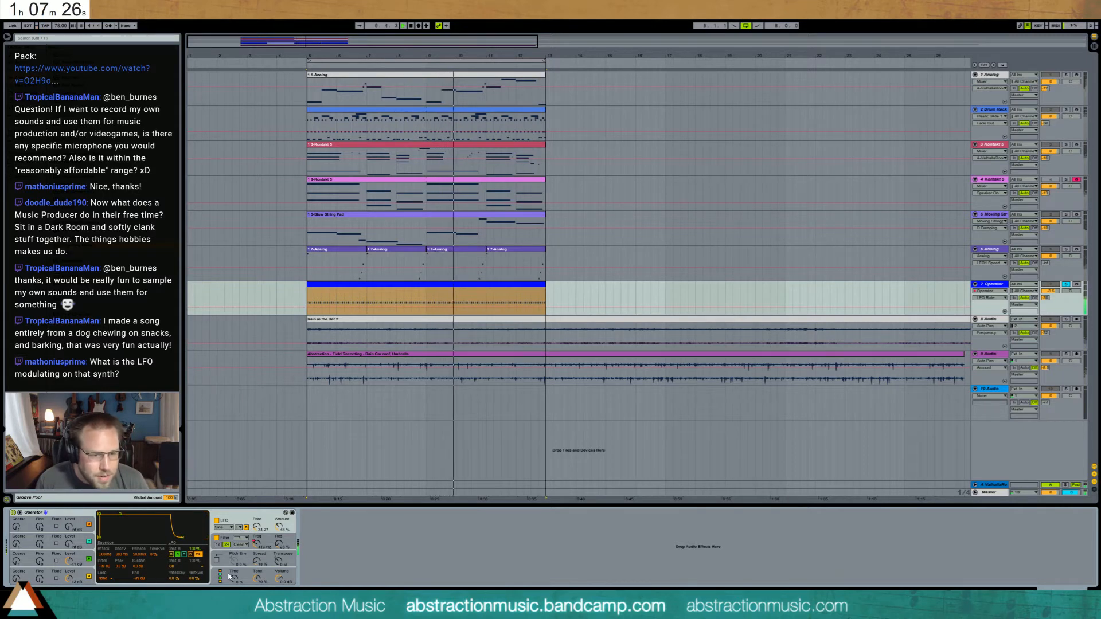
- Toggle the retrigger option and the Osc B destination of the Operator's LFO
left_click(246, 528)
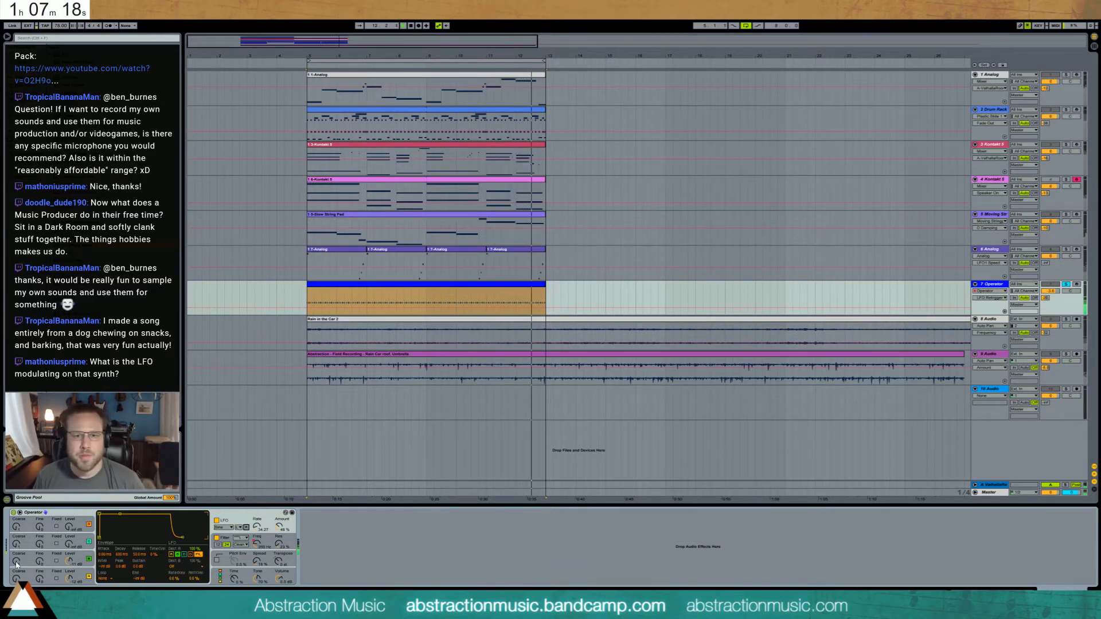
left_click(16, 564)
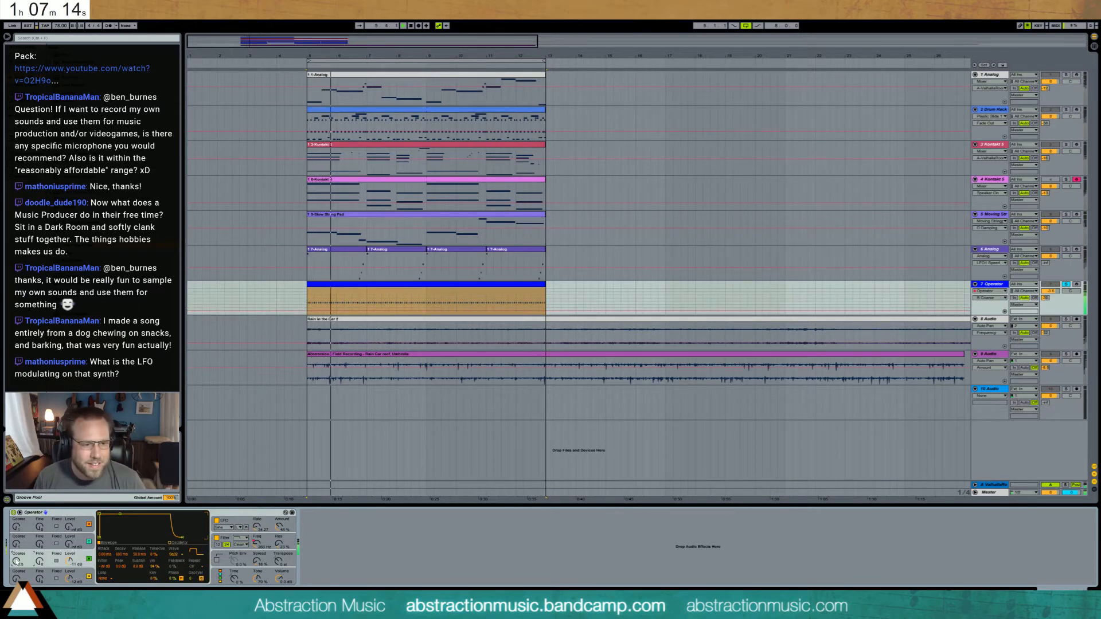
left_click(228, 525)
left_click(178, 556)
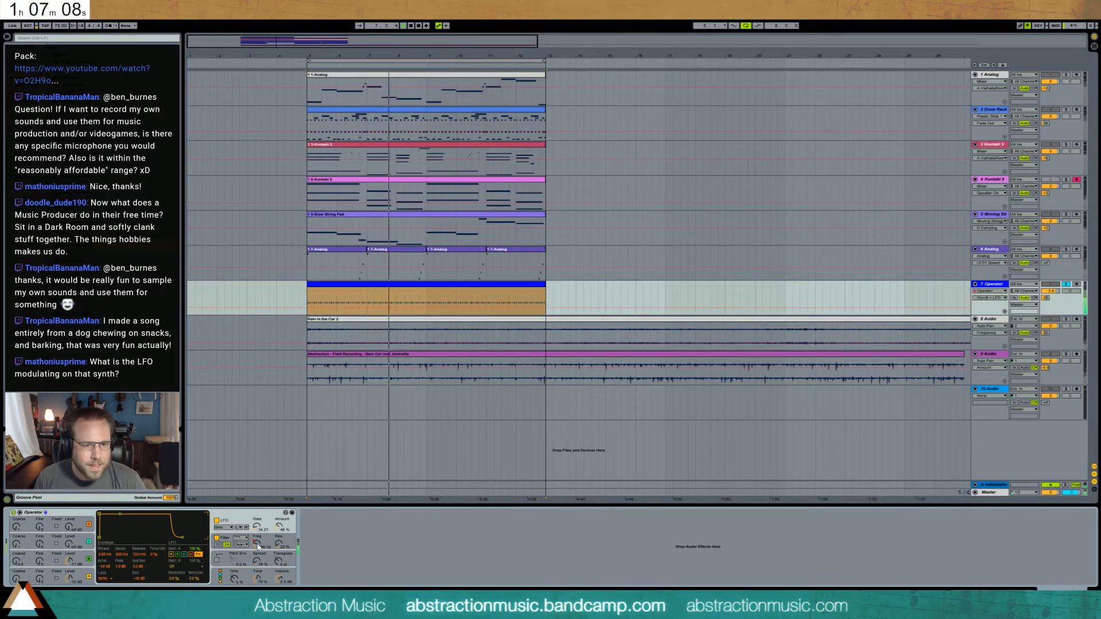
- Unsolo the 7 Operator track, lower its LFO rate slightly, and toggle the LFO's Osc A destination
left_click(1066, 285)
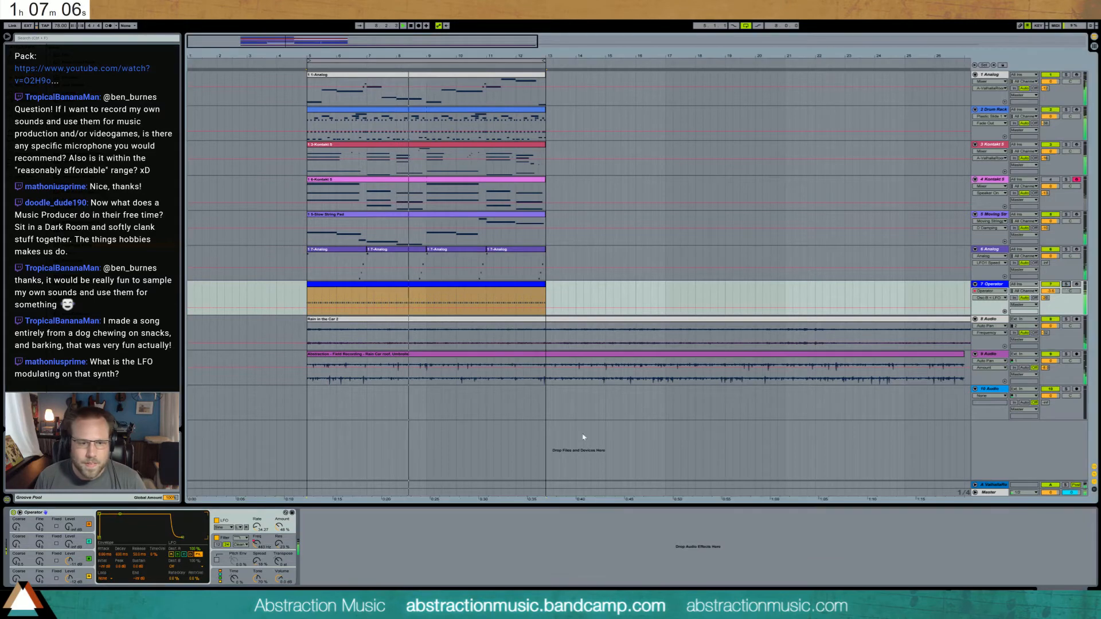
left_click_drag(257, 526, 257, 531)
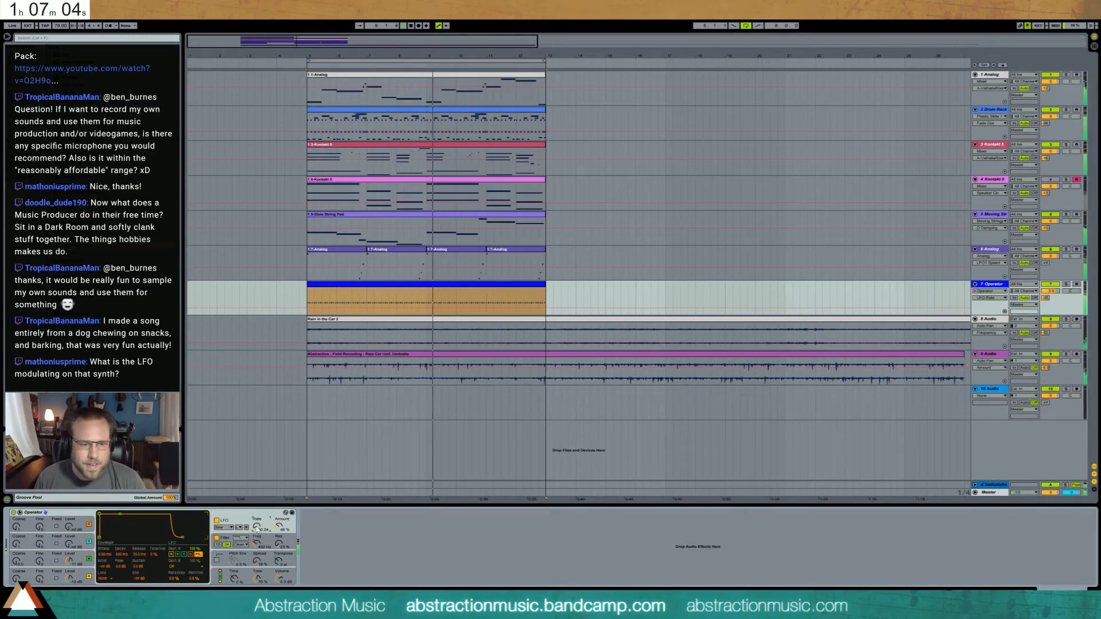
left_click(171, 555)
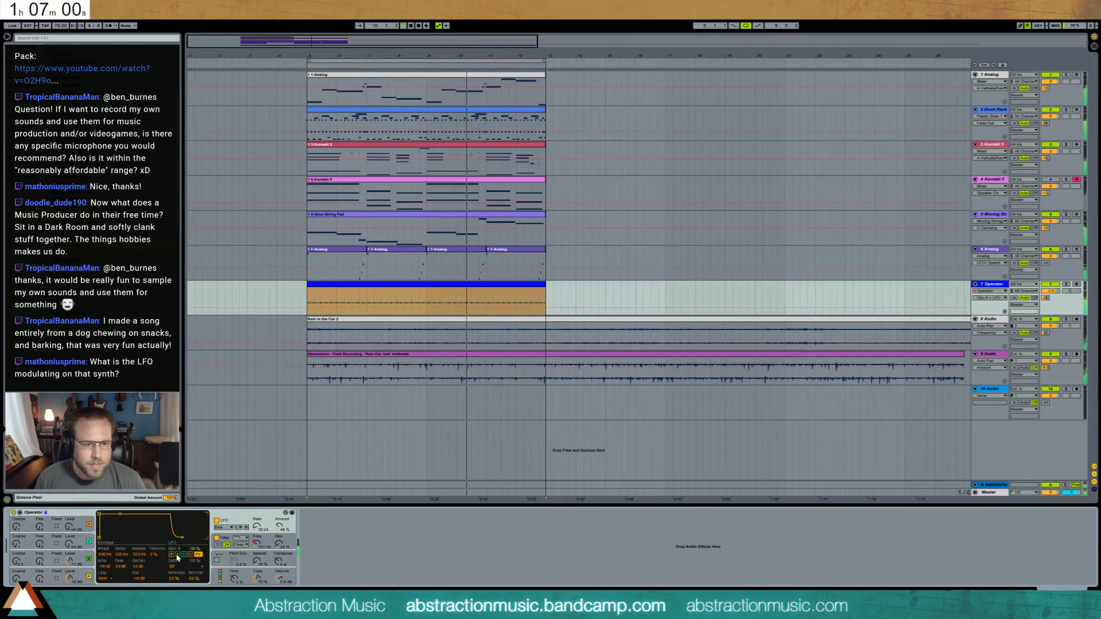
- Raise the Operator's Osc C level and enable Osc C as an LFO destination
left_click(16, 543)
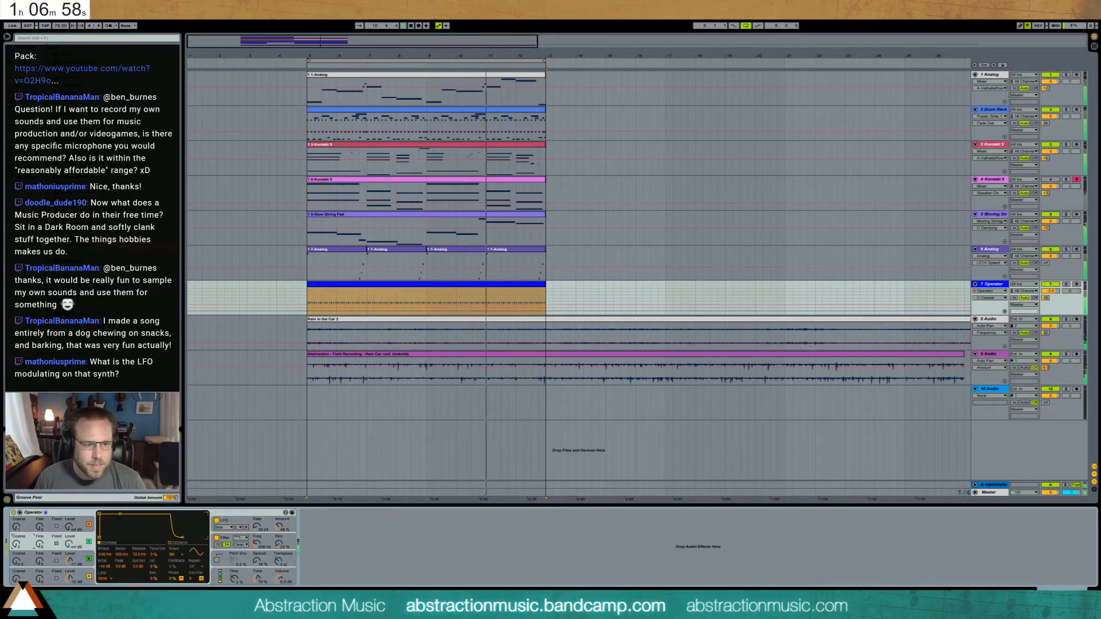
left_click_drag(69, 543, 70, 535)
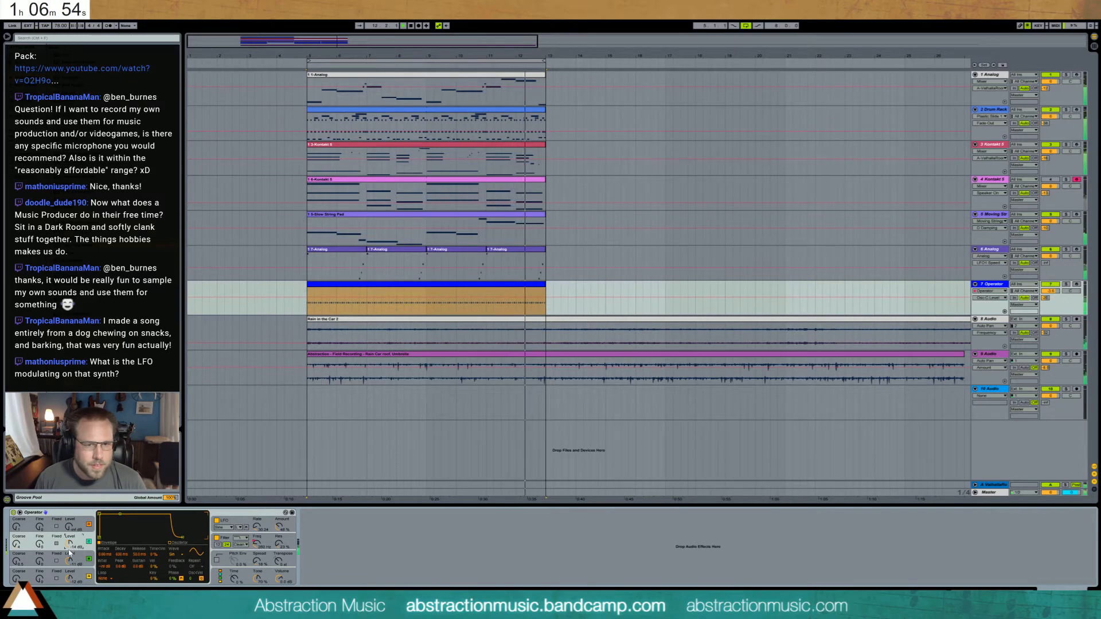
left_click(236, 523)
left_click(185, 555)
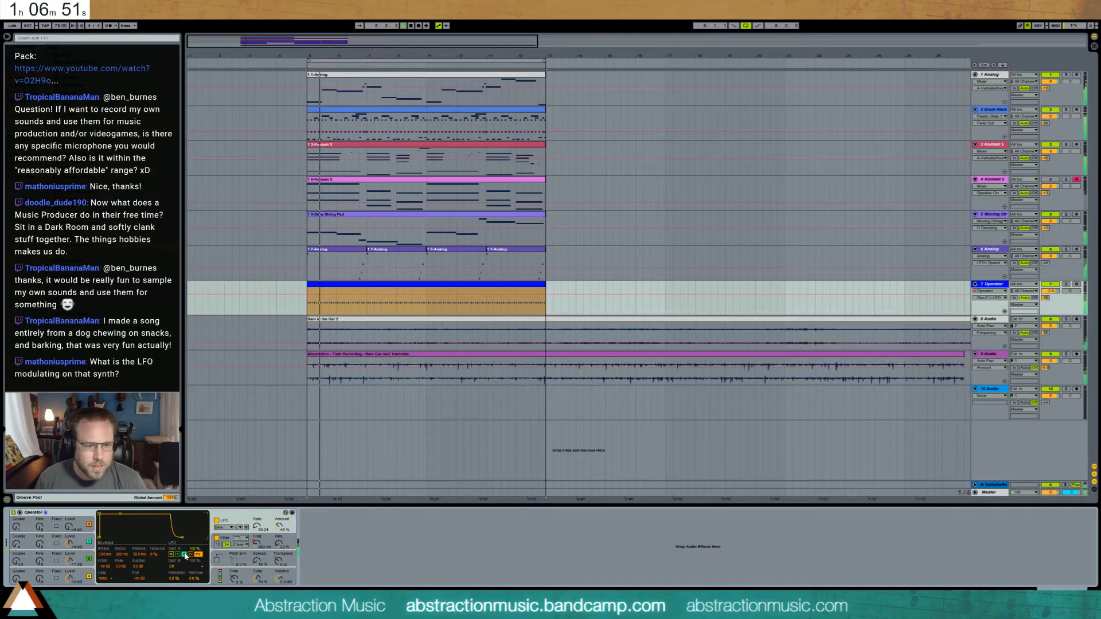
- Show the Operator's filter frequency automation and remove the extra breakpoints at the start and end of the clip
left_click(255, 540)
left_click_drag(312, 315, 538, 303)
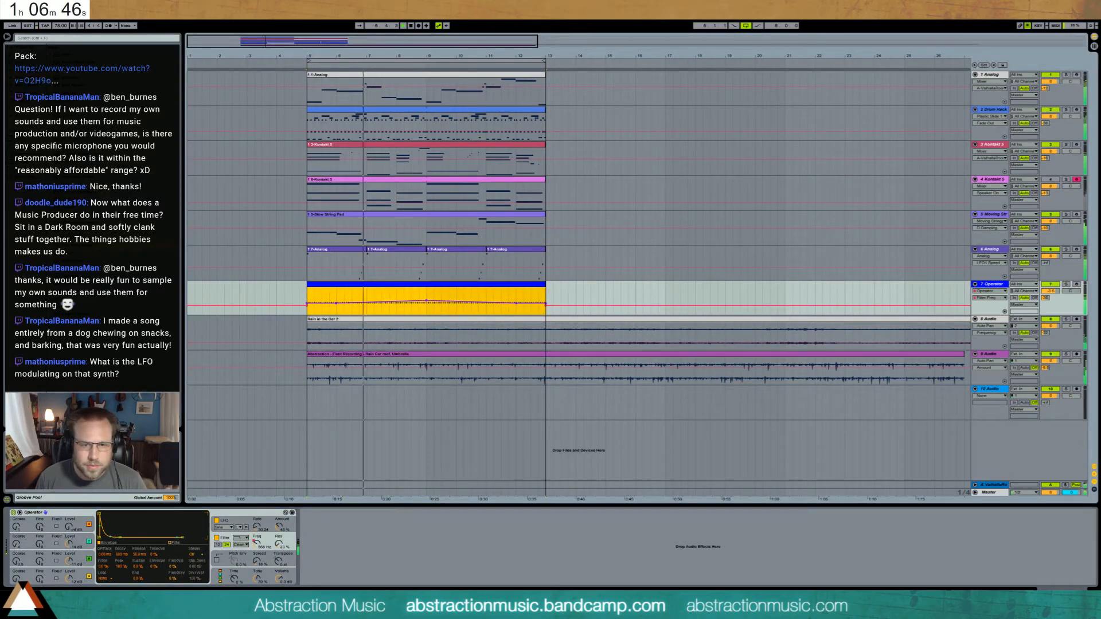
left_click(544, 307)
left_click(545, 306)
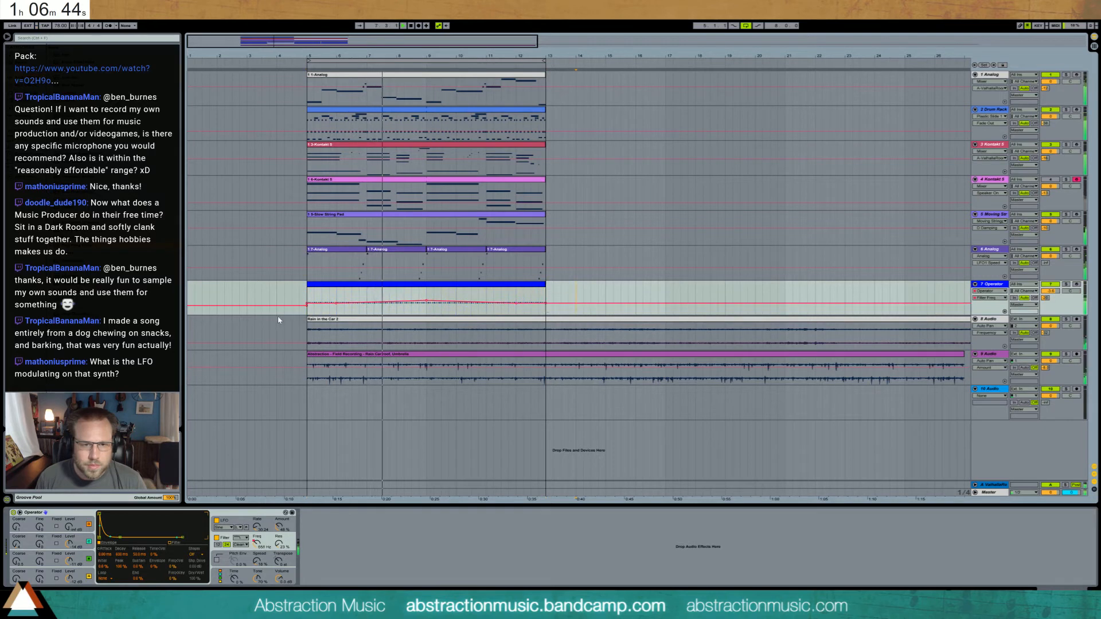
left_click(308, 307)
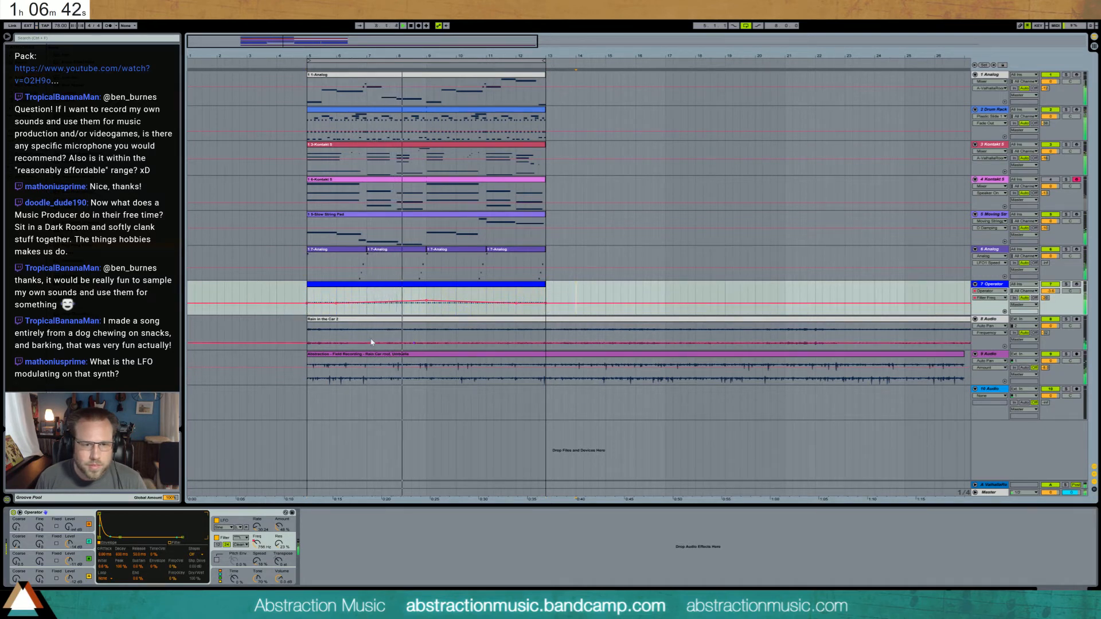
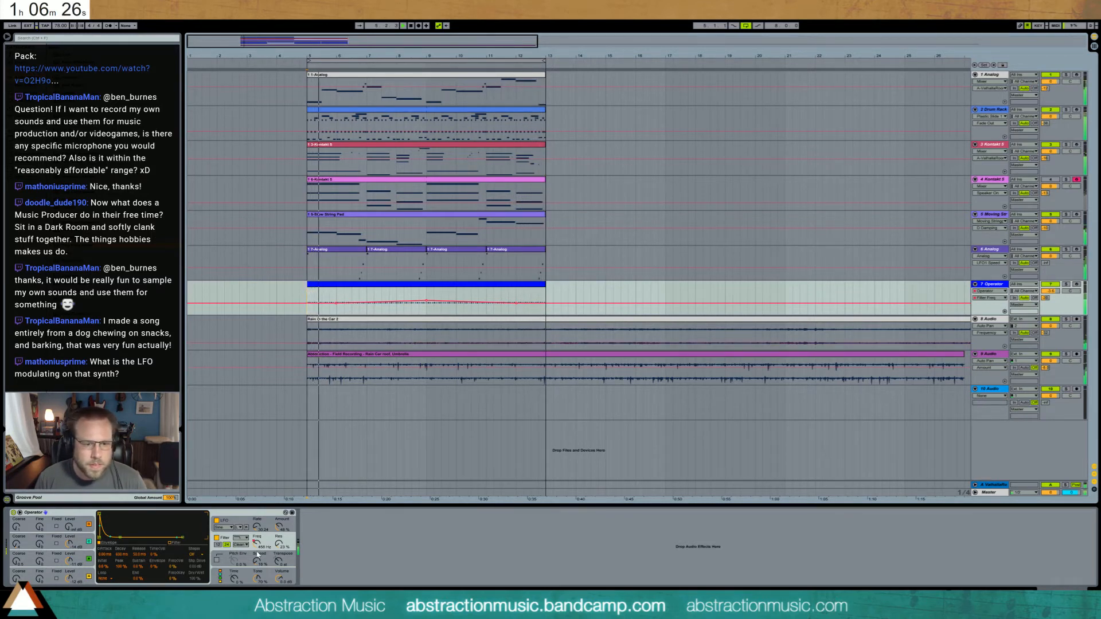
- Compare the levels and envelopes of the Operator's oscillators A, B and C while the loop plays
left_click(69, 576)
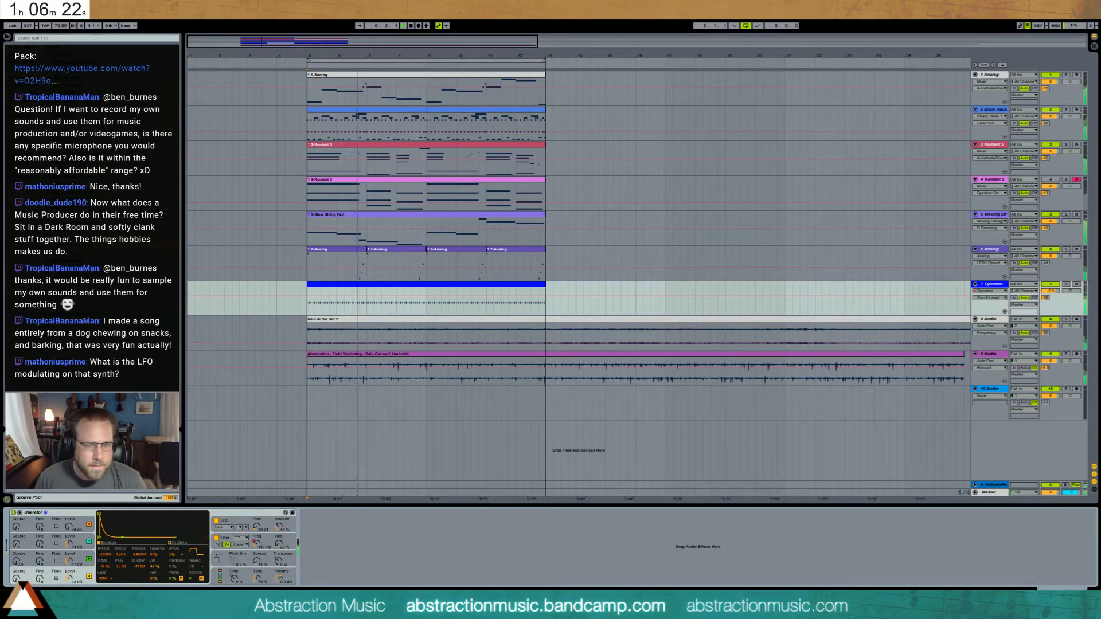
left_click(75, 553)
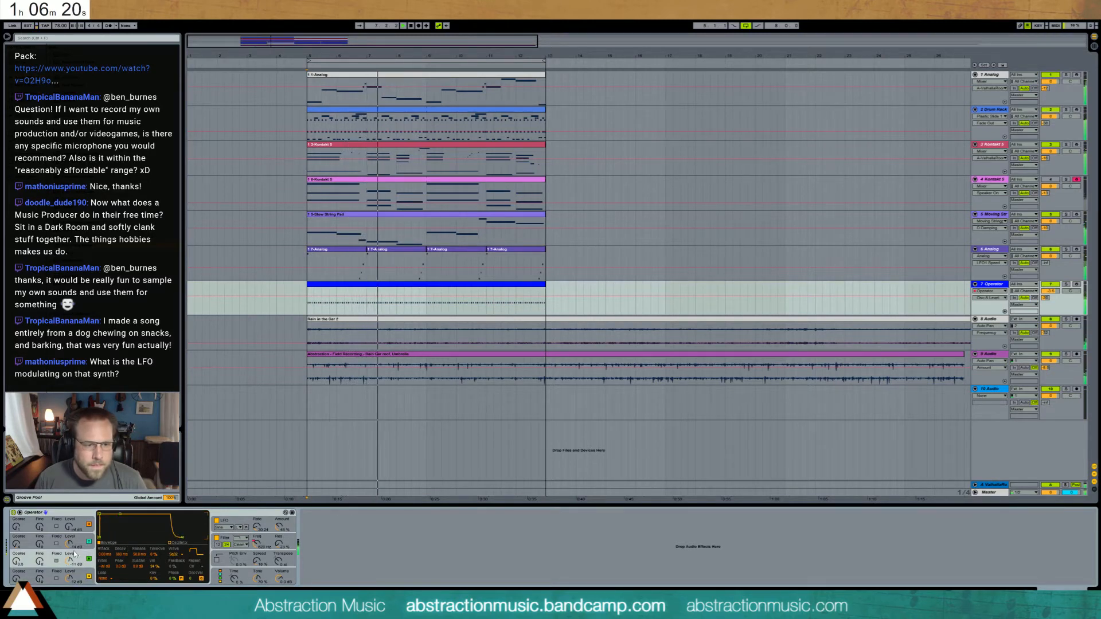
left_click(81, 541)
left_click(77, 557)
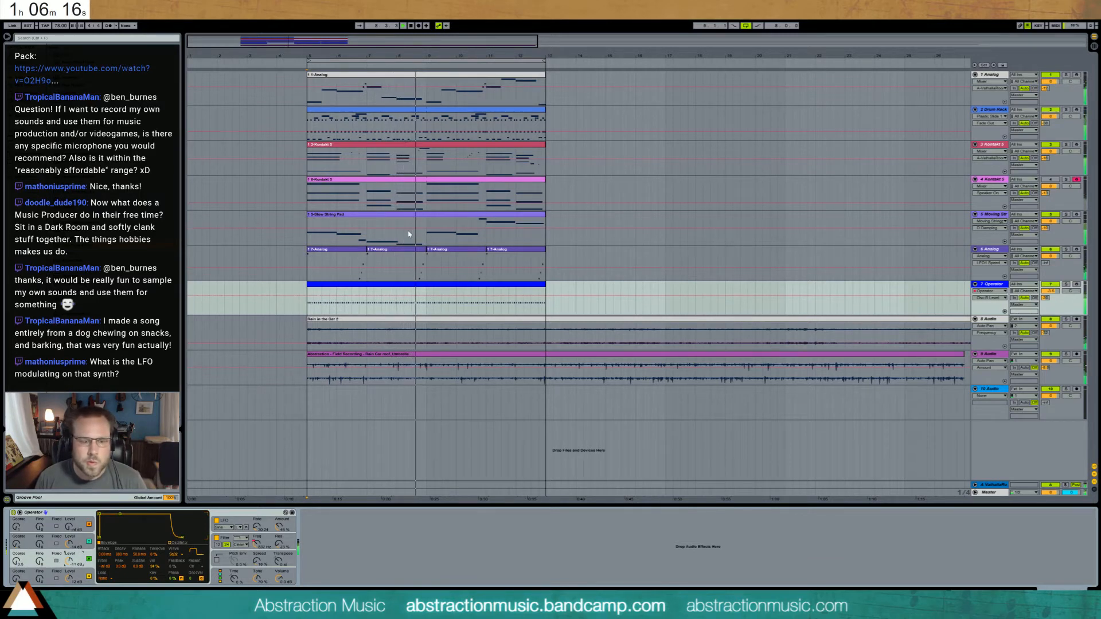
left_click(444, 292)
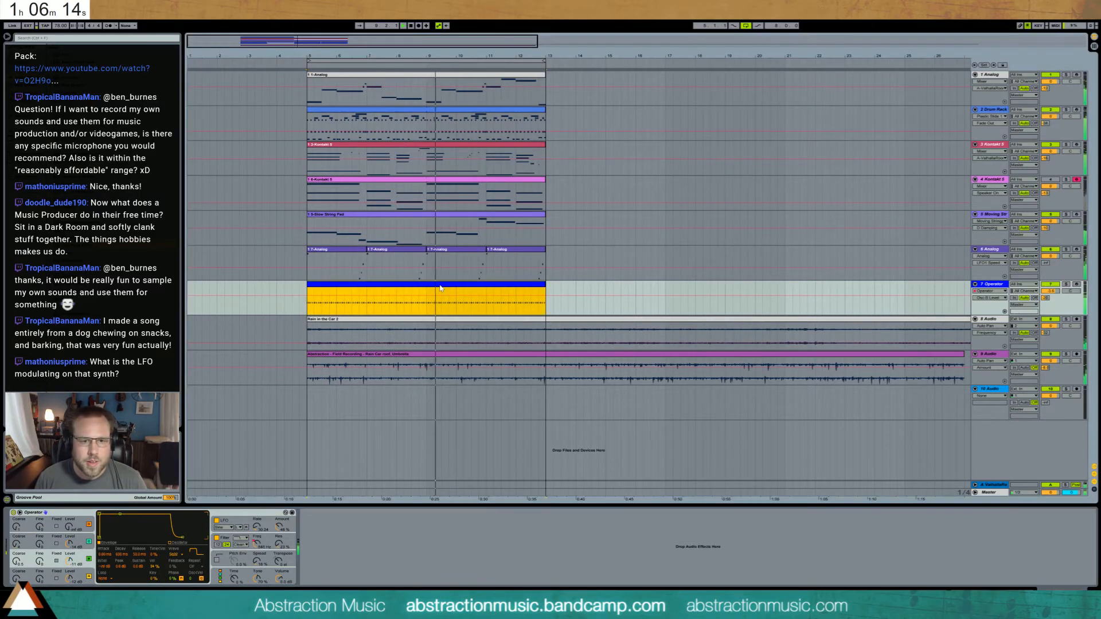
left_click(77, 539)
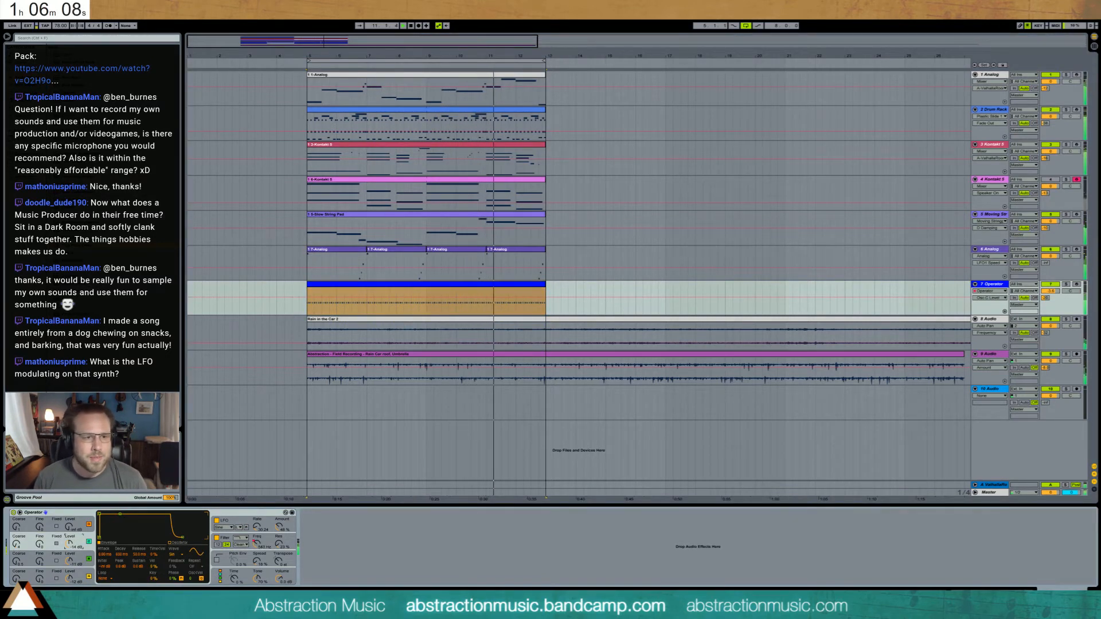
- Try a Medium Curve Saturator with raised drive and lowered output on the 7 Operator track, and delete it
left_click_drag(86, 277, 330, 545)
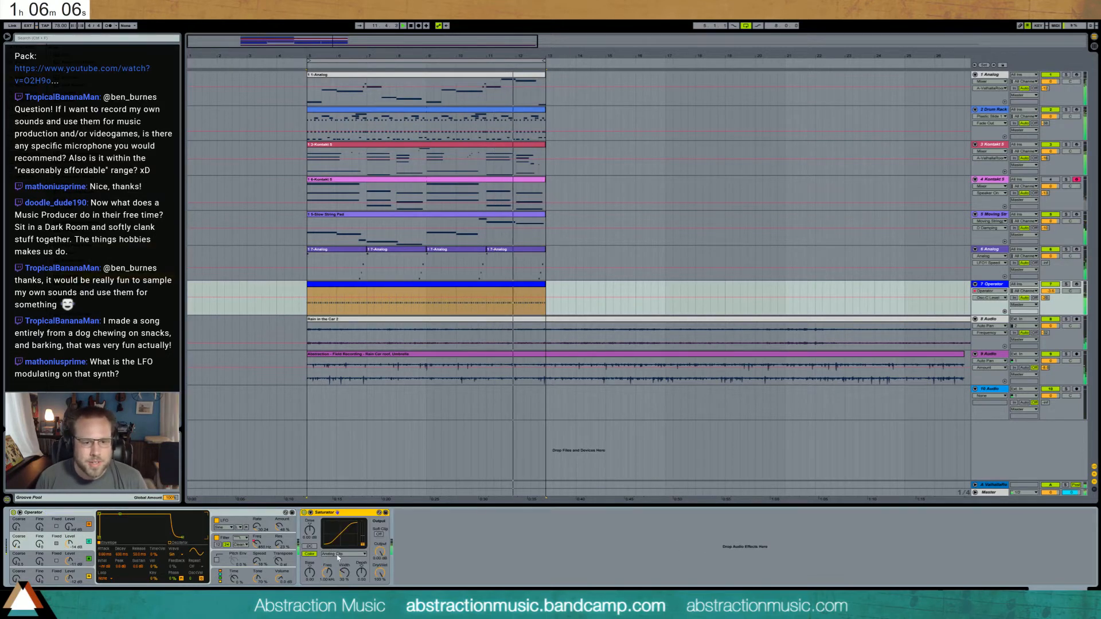
left_click(343, 554)
left_click(334, 571)
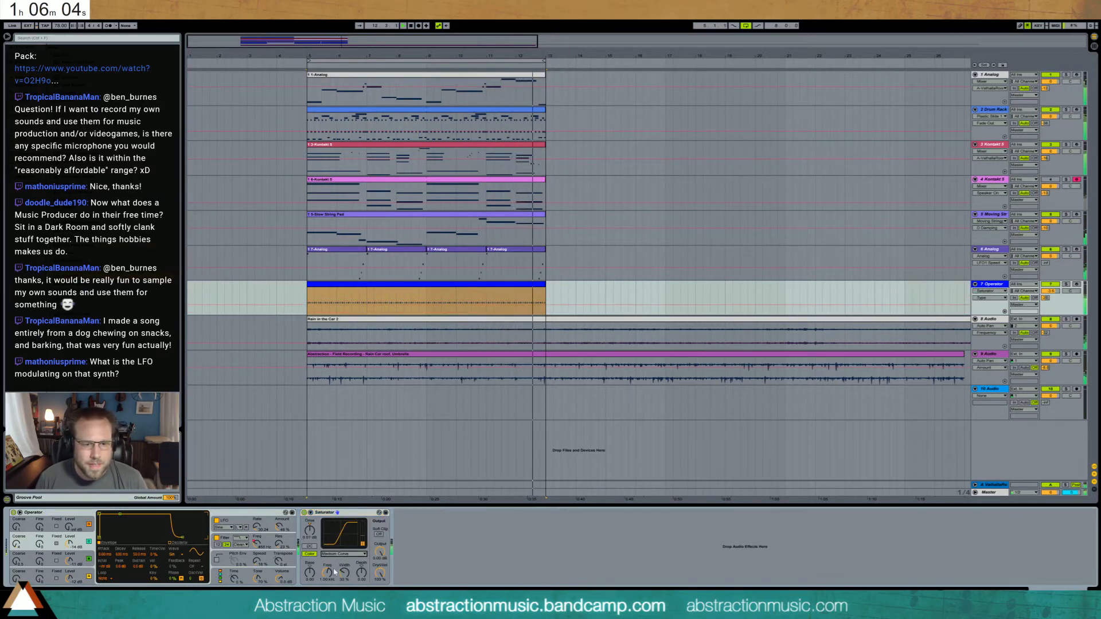
left_click_drag(308, 533, 308, 523)
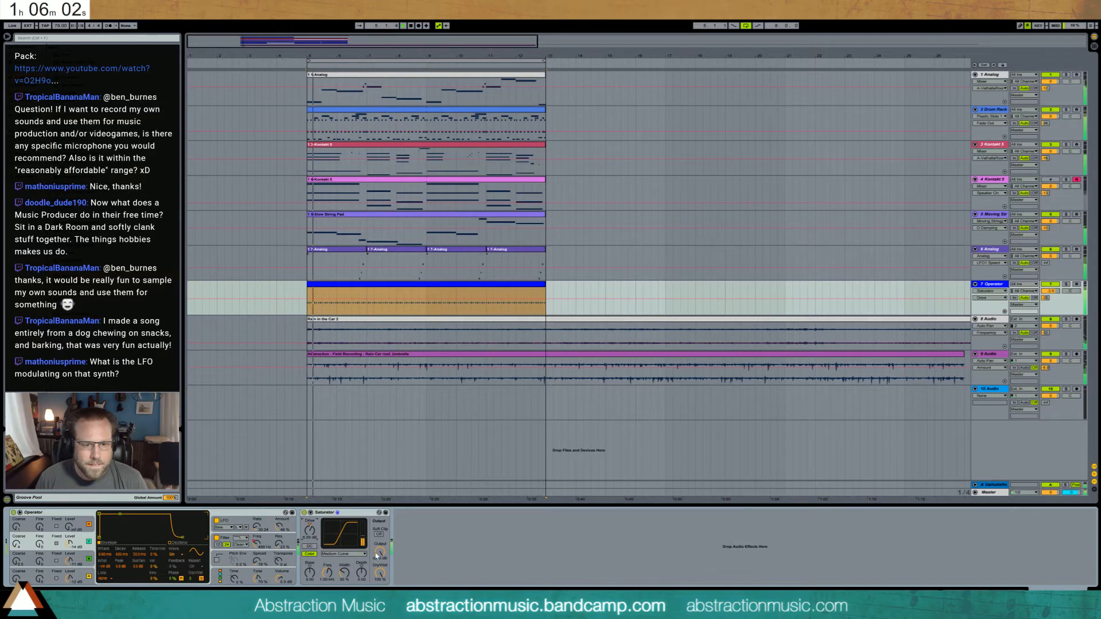
left_click_drag(379, 552, 379, 567)
left_click_drag(310, 532, 311, 523)
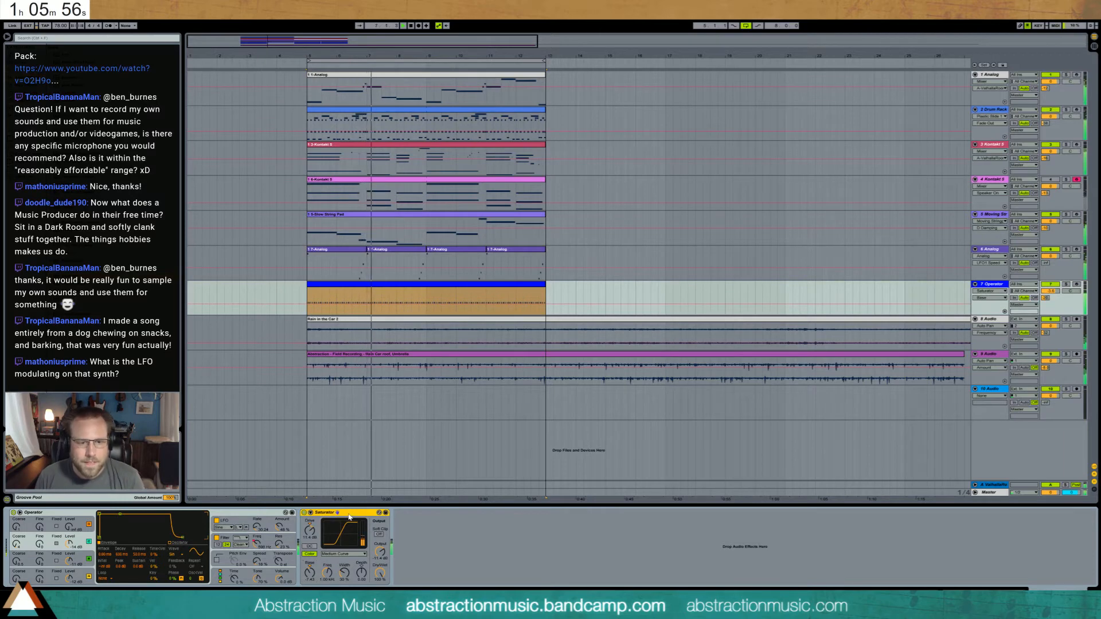
key("Delete")
- Add an Overdrive to the end of the Drum Rack track, raise its filter frequency, and lower its dry/wet amount
left_click(452, 110)
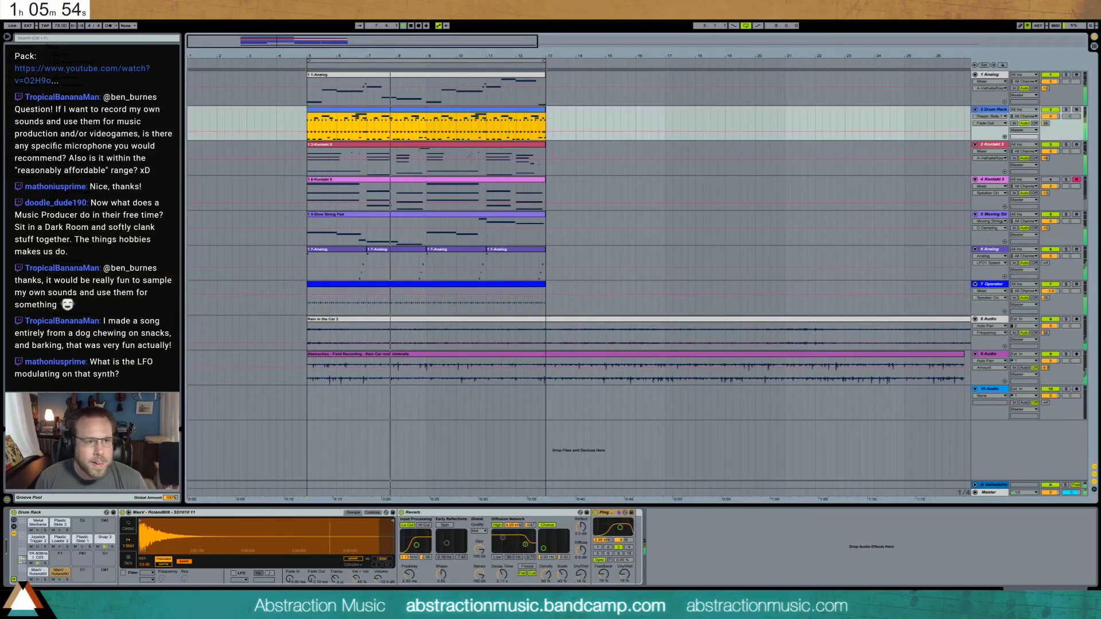
left_click(720, 545)
key("ctrl+v")
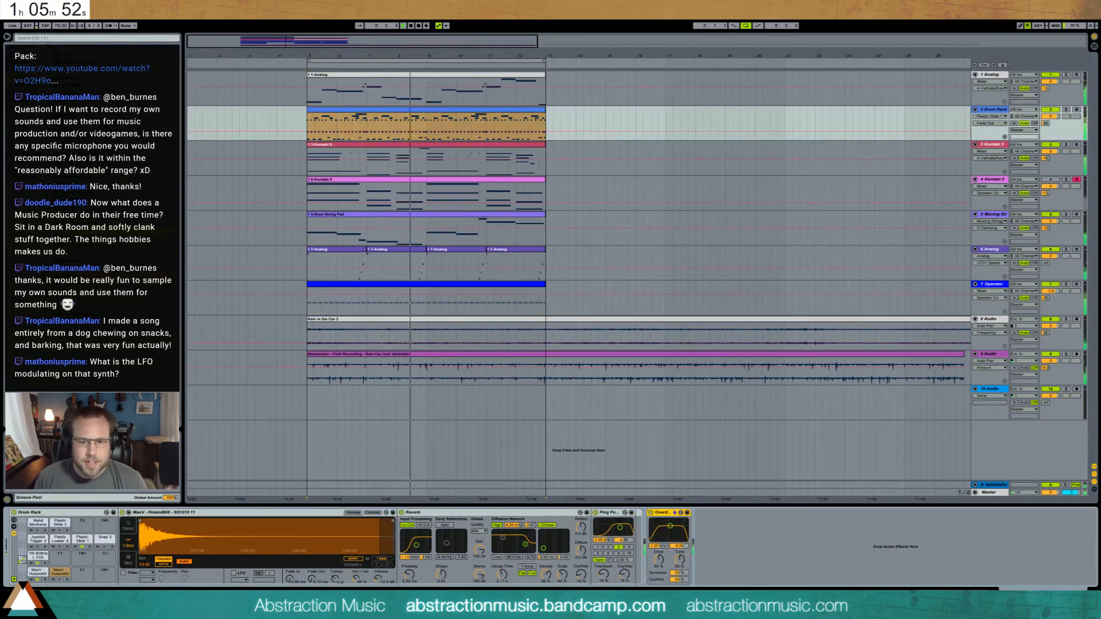
left_click_drag(675, 531, 676, 534)
left_click_drag(679, 580, 679, 598)
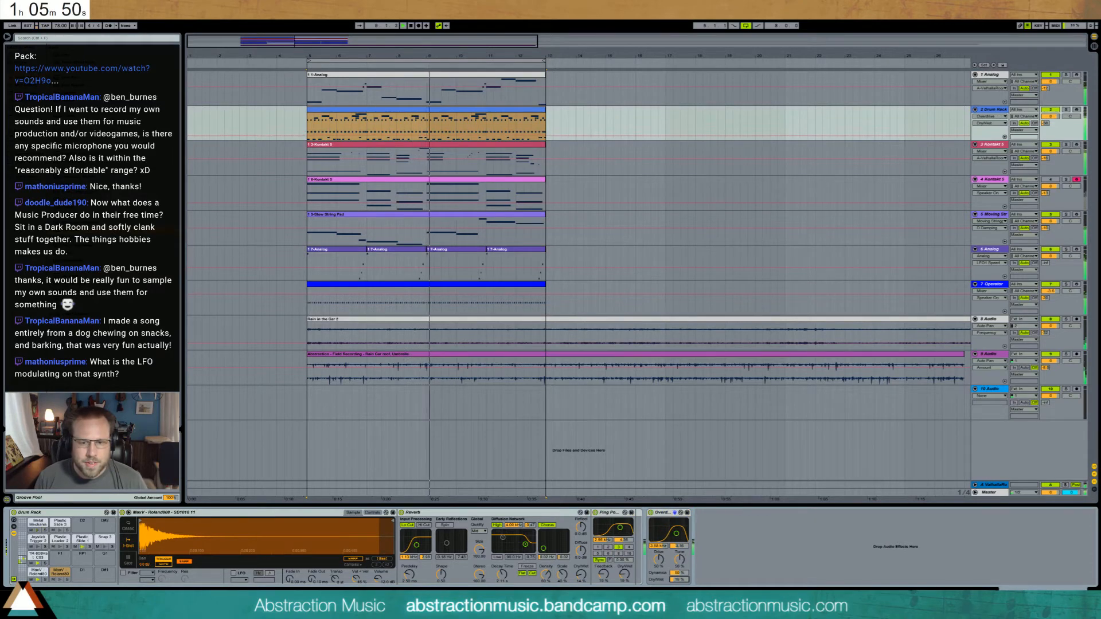
left_click_drag(658, 560, 679, 580)
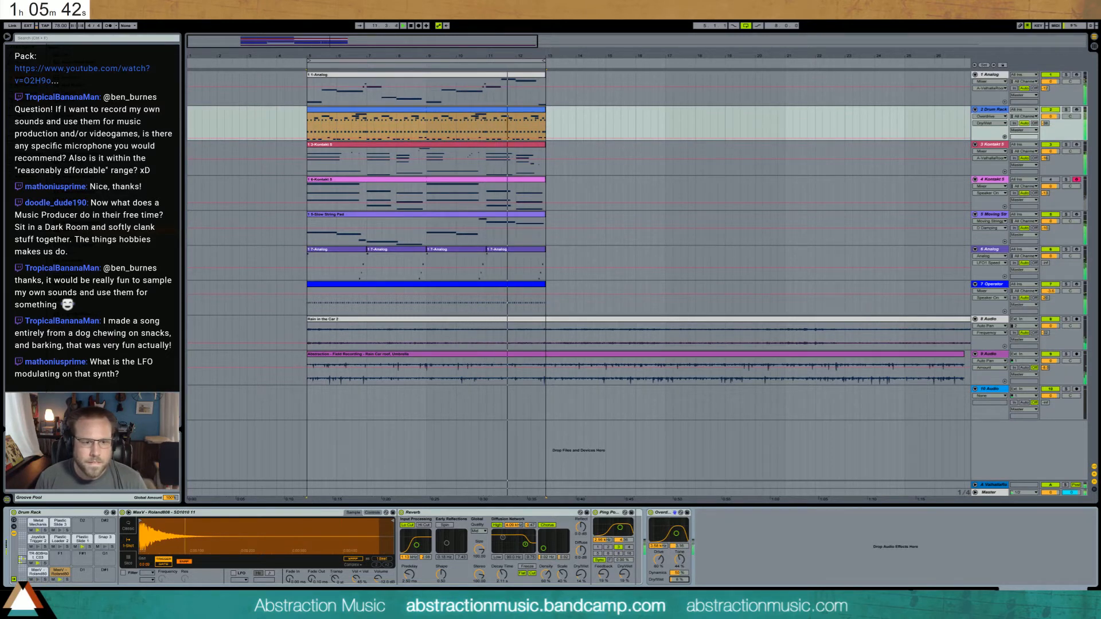
- Show the Drum Rack's chain list and adjust the panning of the Metal Mechanism 1 and Plastic Loader 2 chains
left_click(13, 526)
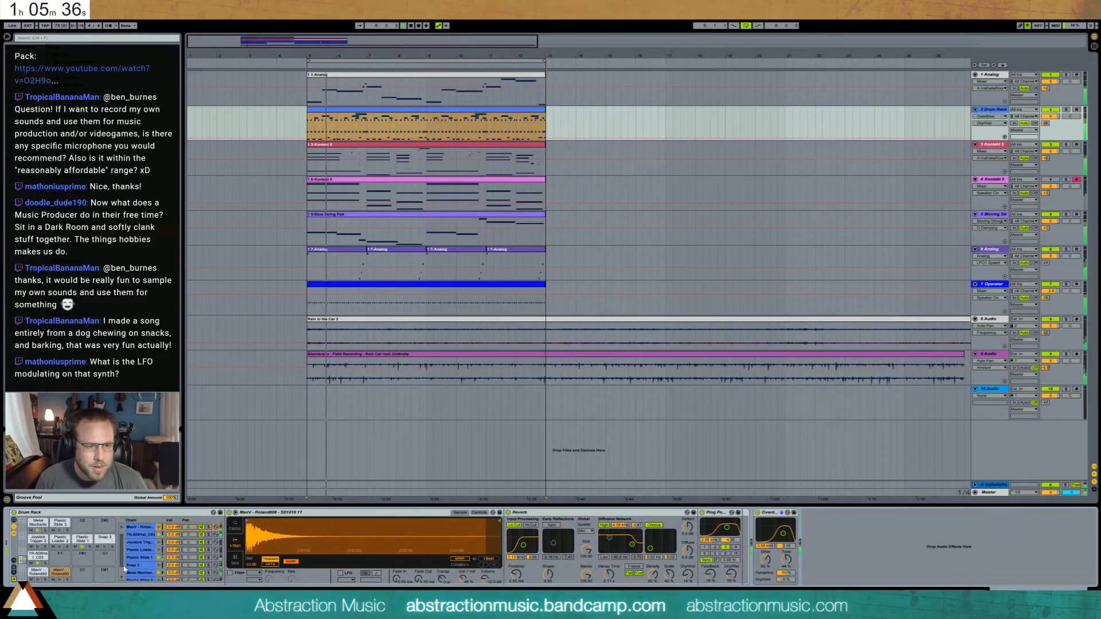
left_click(58, 525)
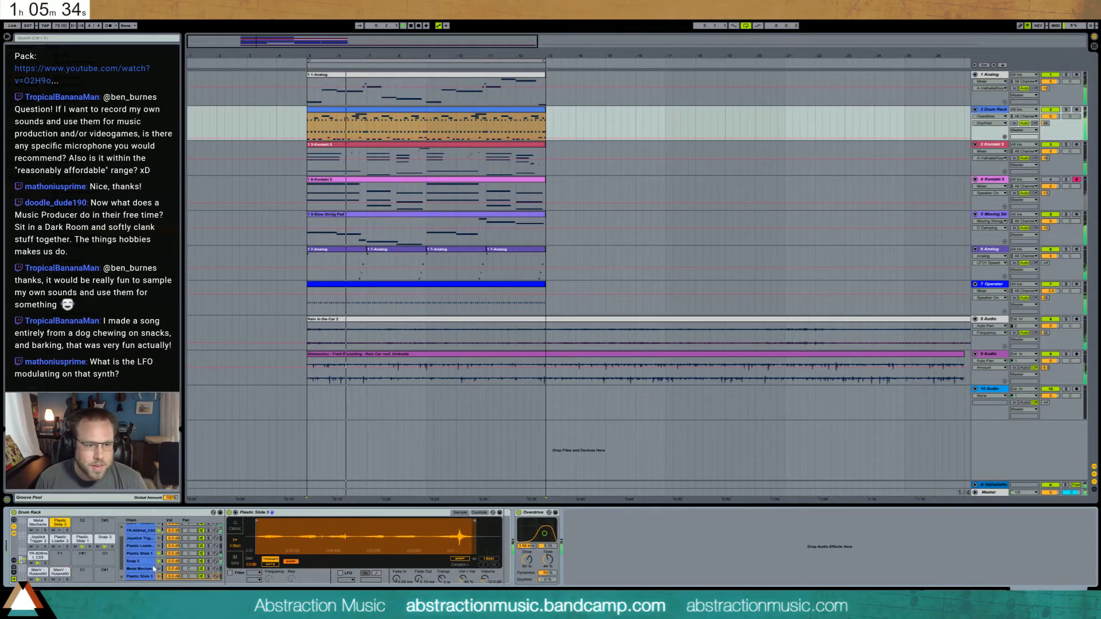
mouse_move(189, 576)
left_mouse_down()
mouse_move(189, 597)
mouse_move(189, 541)
mouse_move(188, 572)
left_mouse_up()
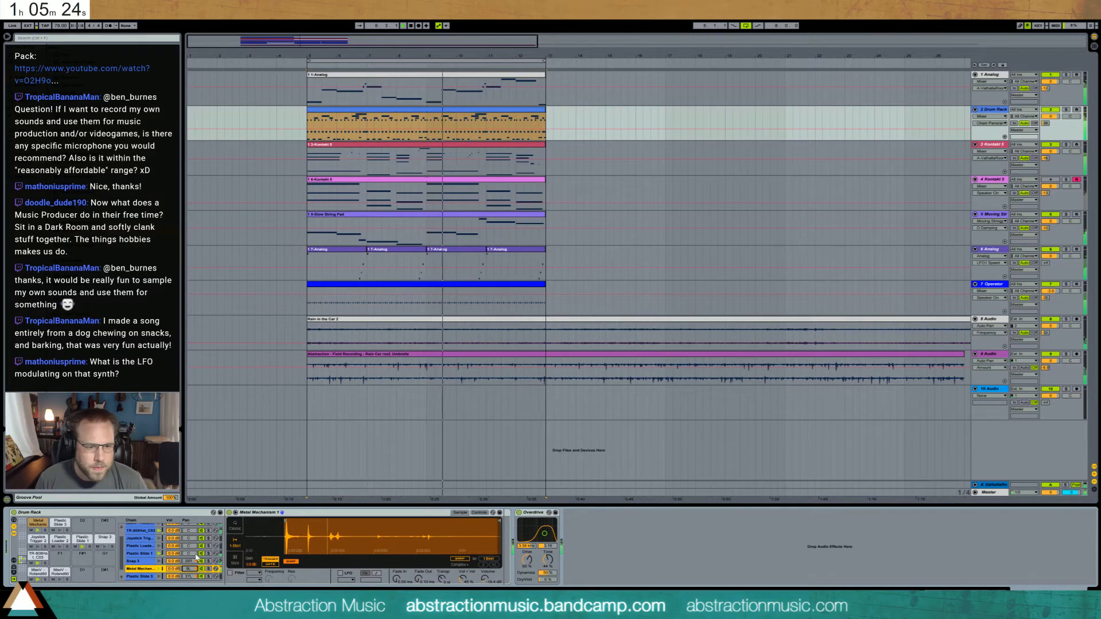
left_click_drag(194, 548, 194, 546)
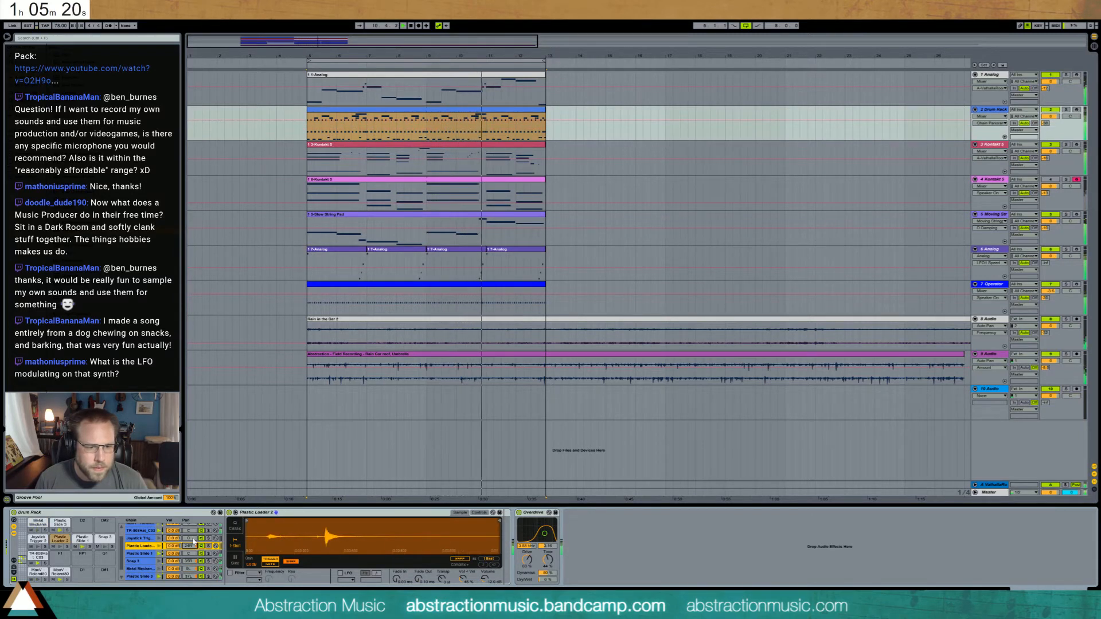
left_click(141, 531)
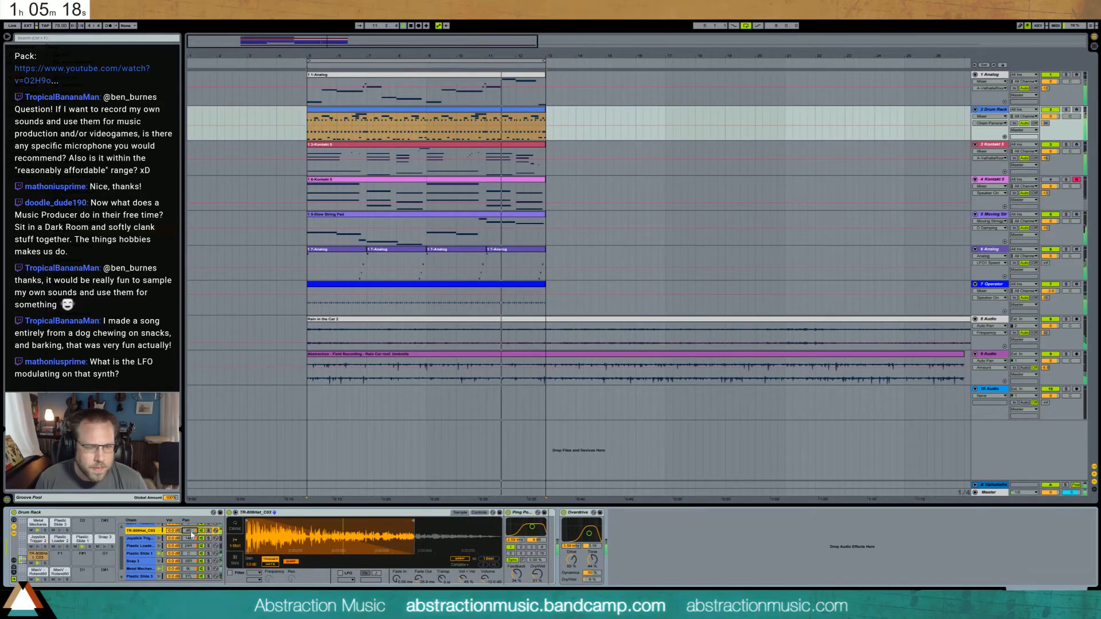
- Add a Plastic Loader note to the Drum Rack clip and extend it up to bar 3
double_click(484, 109)
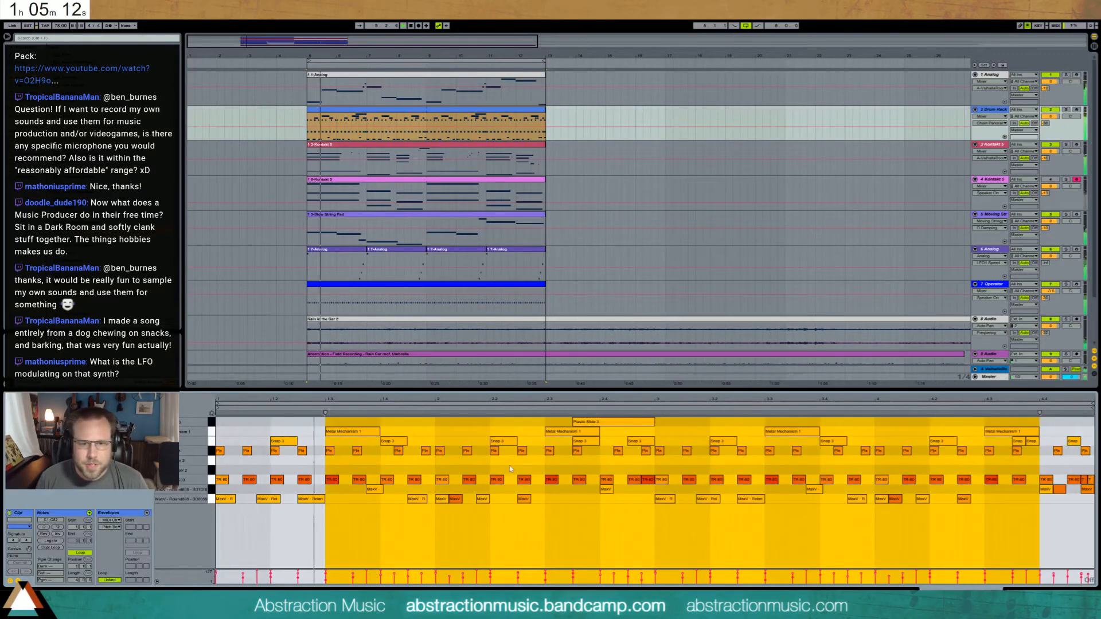
left_click(235, 465)
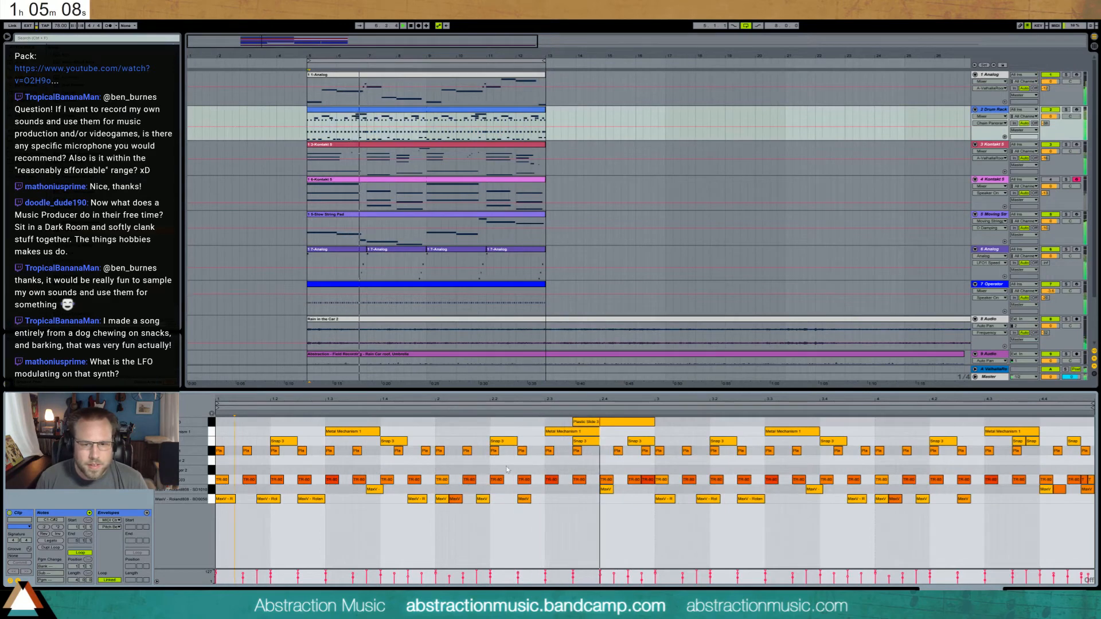
double_click(630, 460)
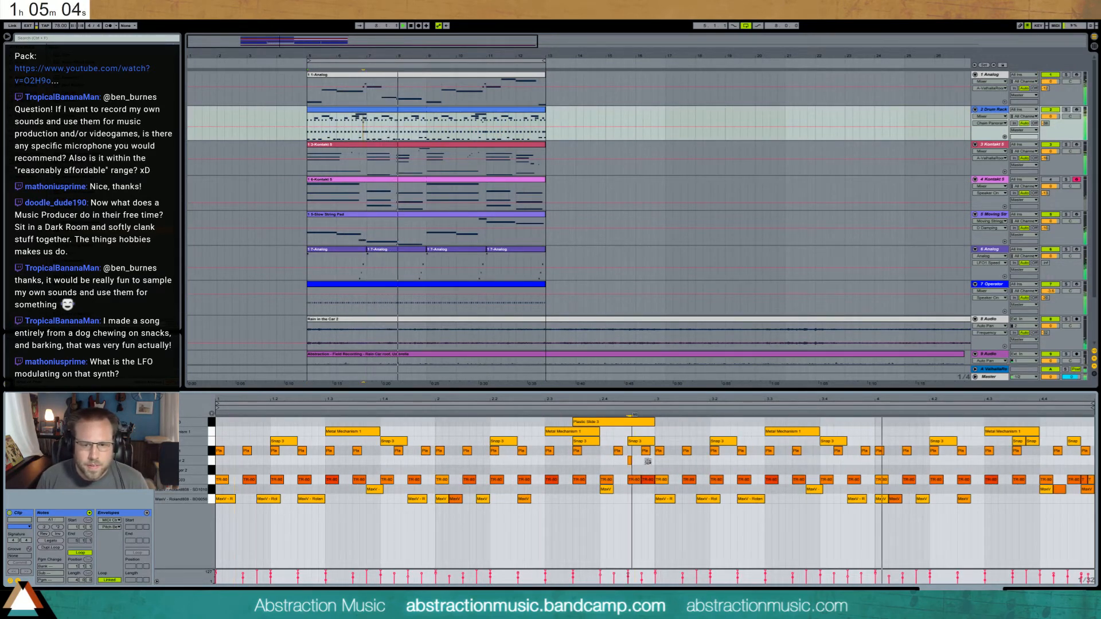
left_click_drag(648, 461, 655, 461)
left_click(612, 409)
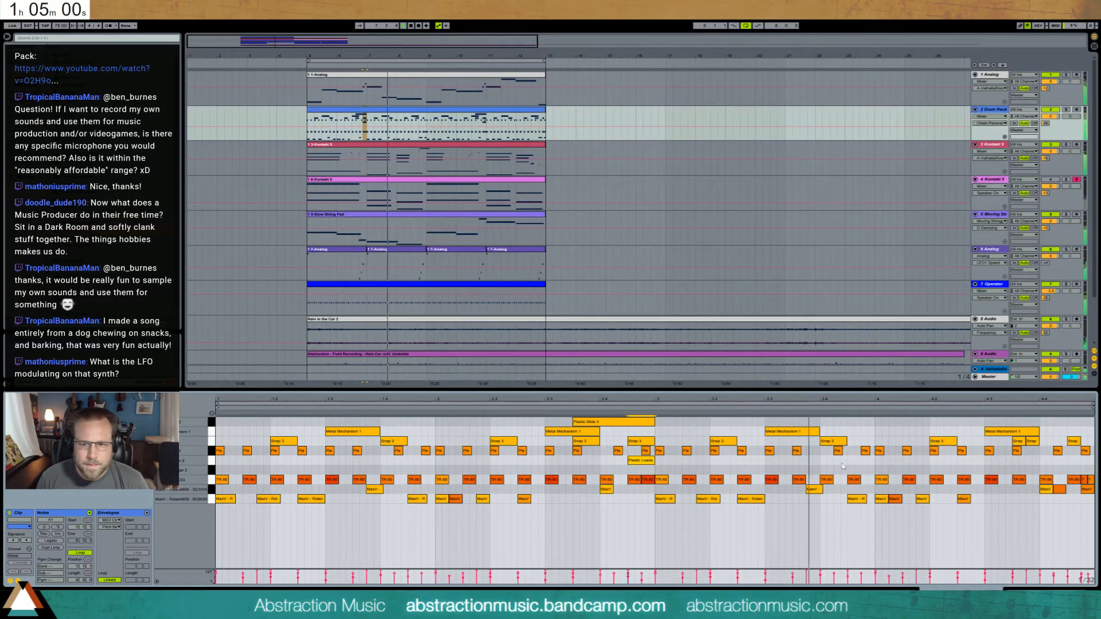
- Add Plastic Loader notes near the end of bar 4 in the Drum Rack clip and lengthen the first one
left_click(1071, 462)
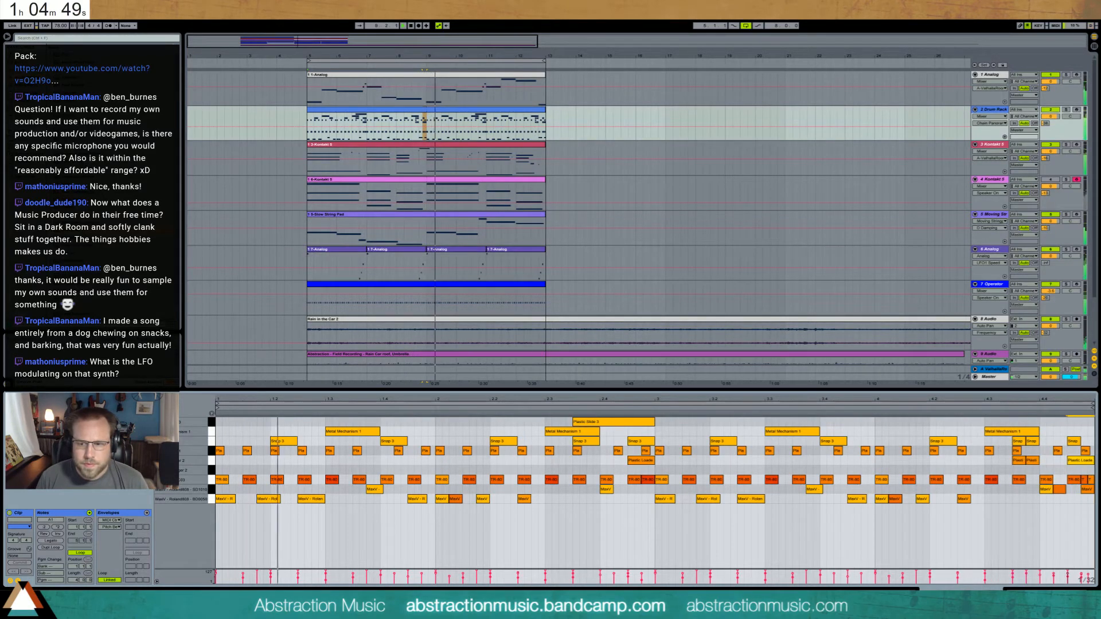
double_click(1030, 461)
double_click(1020, 462)
double_click(1031, 462)
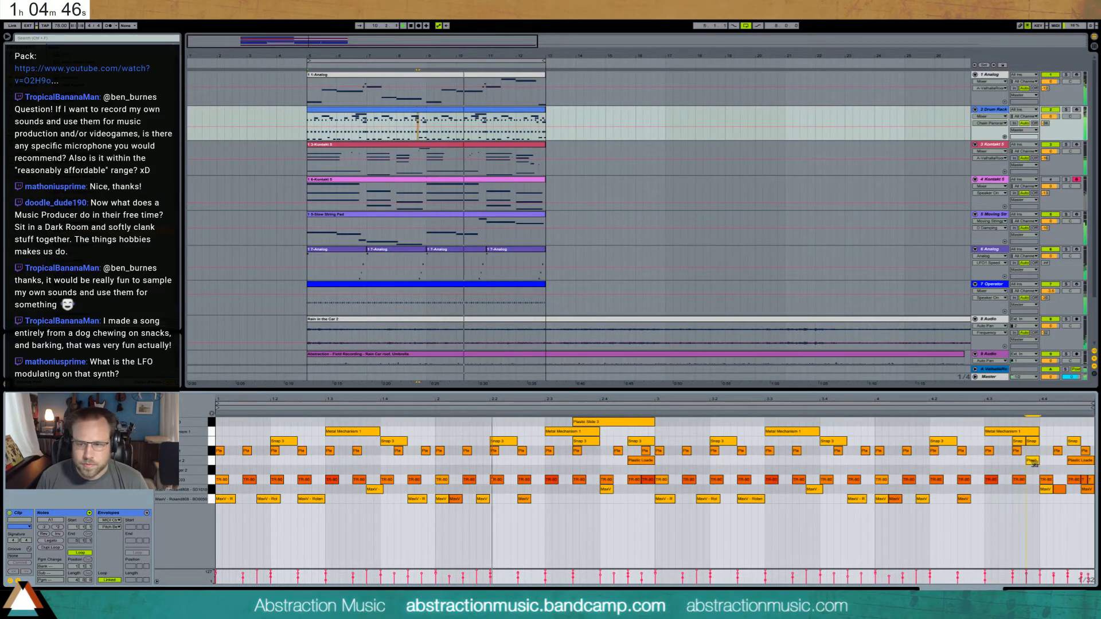
left_click_drag(1039, 461, 1052, 461)
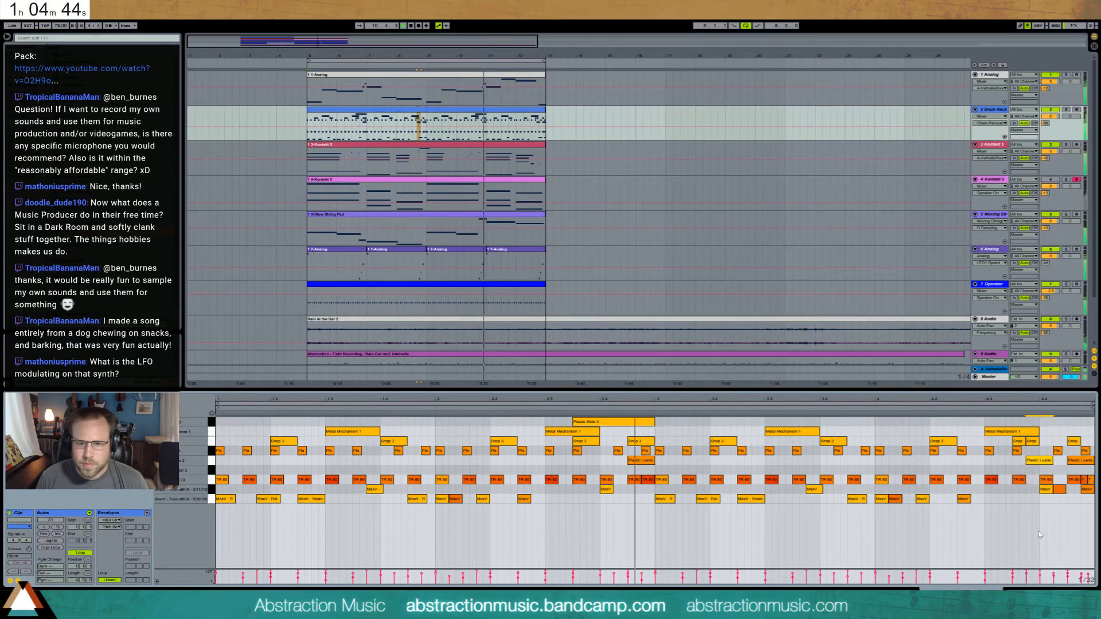
- Check the Drum Rack's pads and add two consecutive Joystick Trigger notes just before bar 2 in its clip
key("shift+Tab")
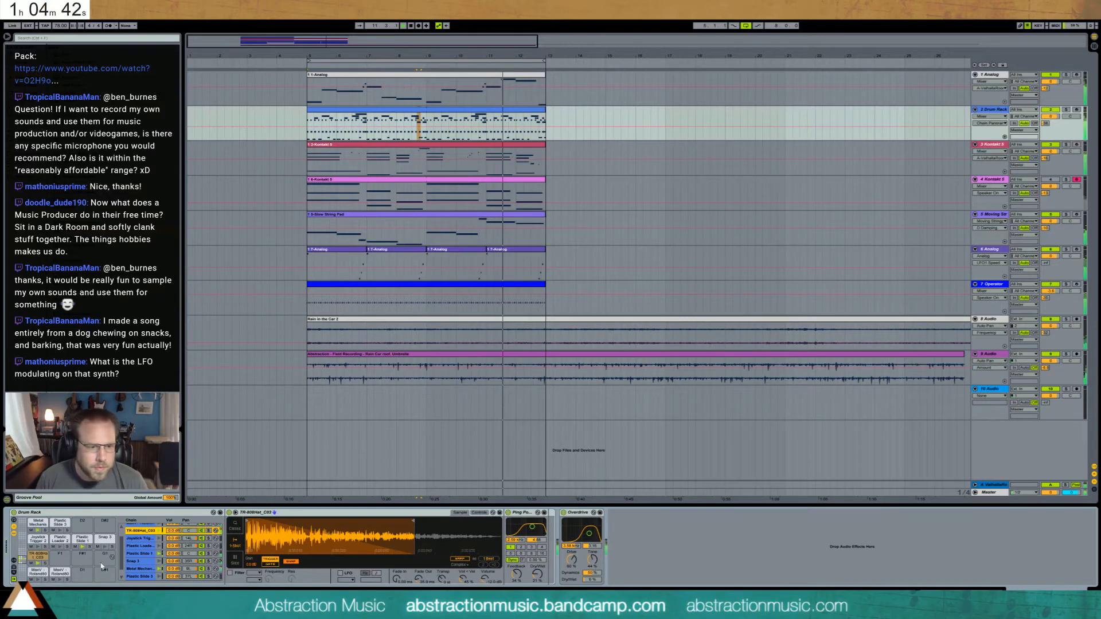
left_click(492, 116)
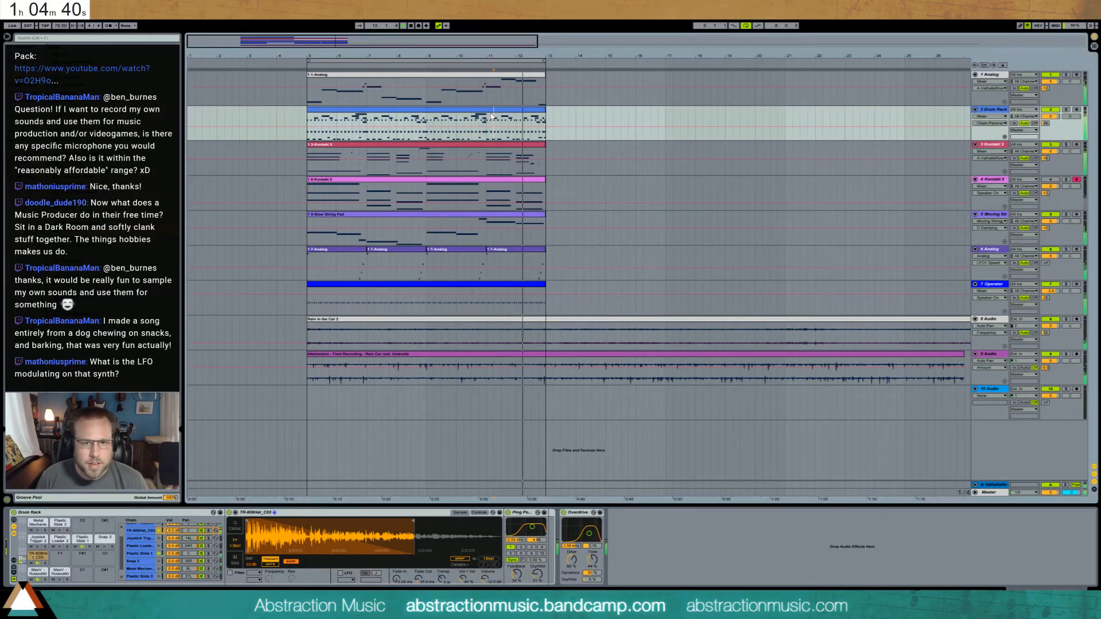
double_click(483, 131)
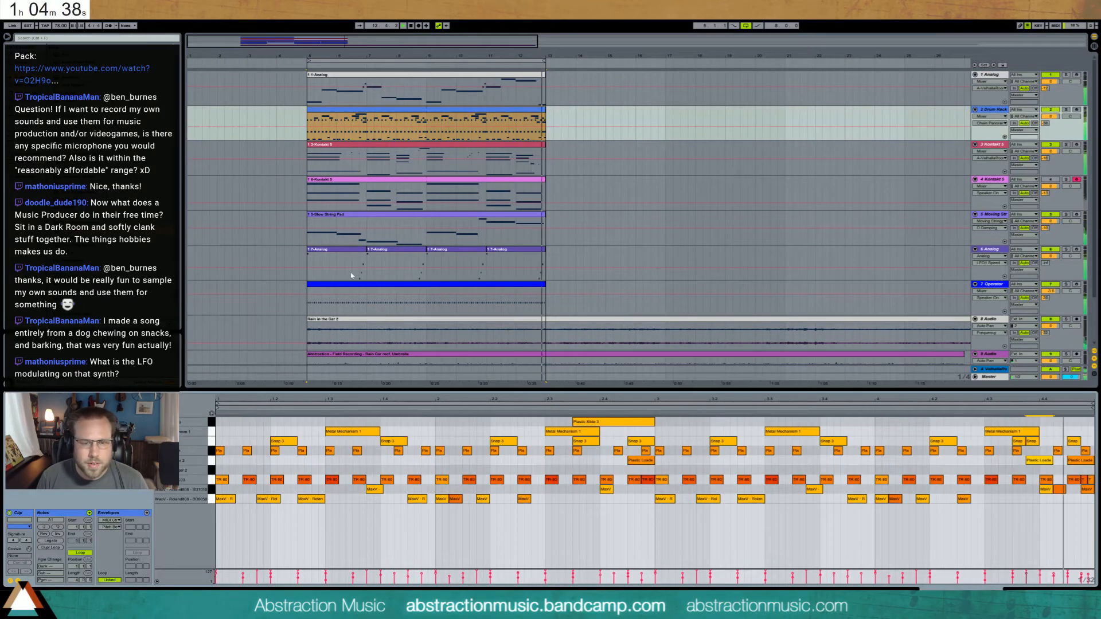
left_click(188, 483)
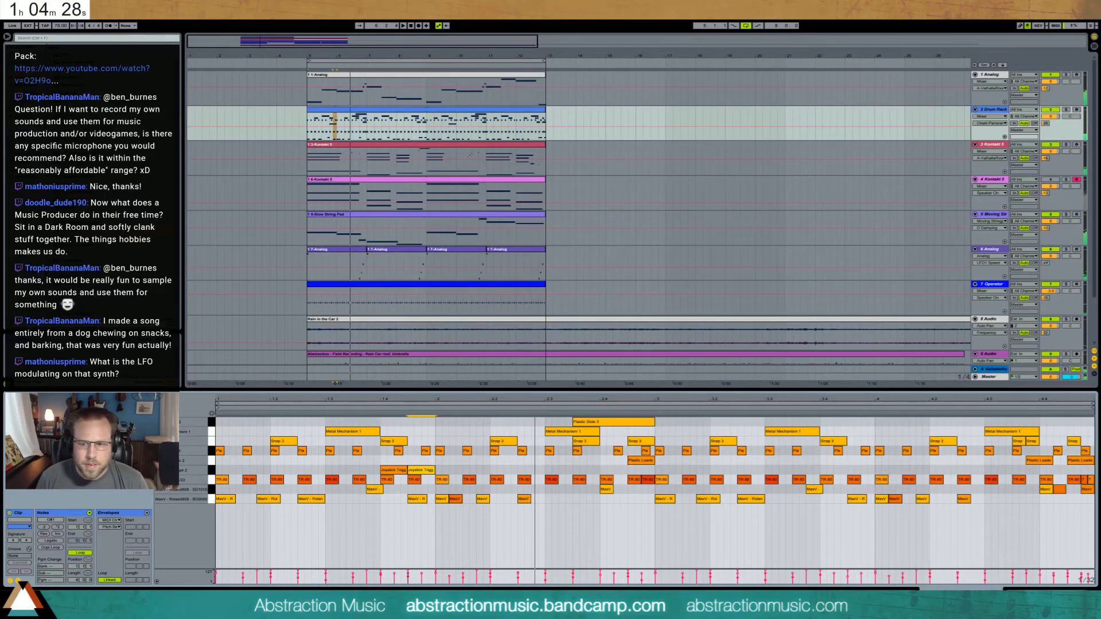
- Shorten the Joystick Trigger 2 sample region to its opening hits and raise the sample's volume
key("shift+Tab")
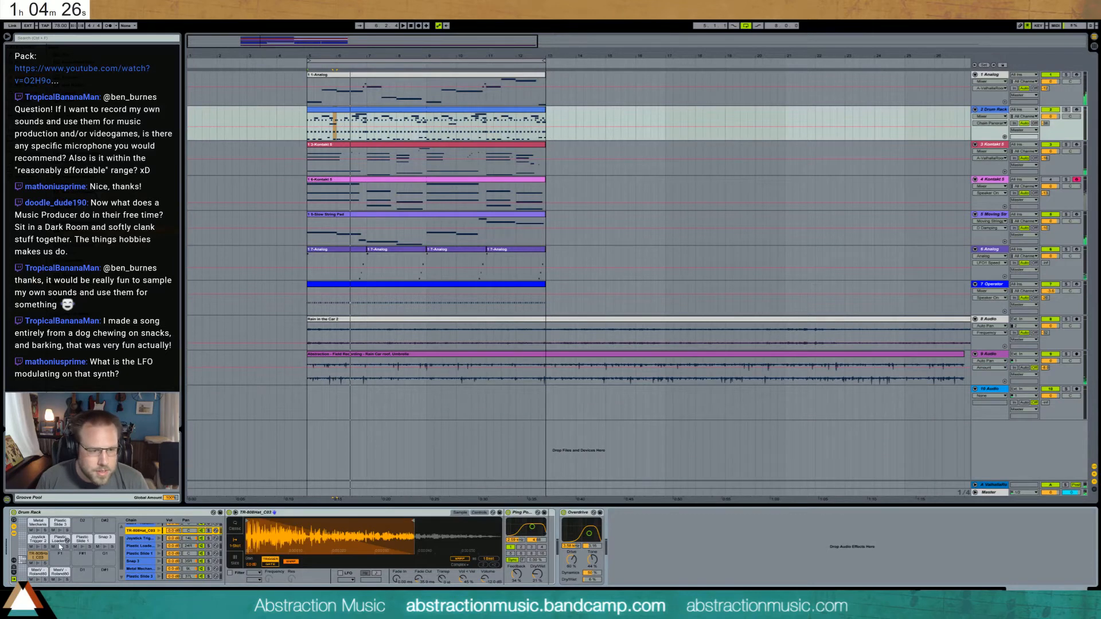
left_click(43, 540)
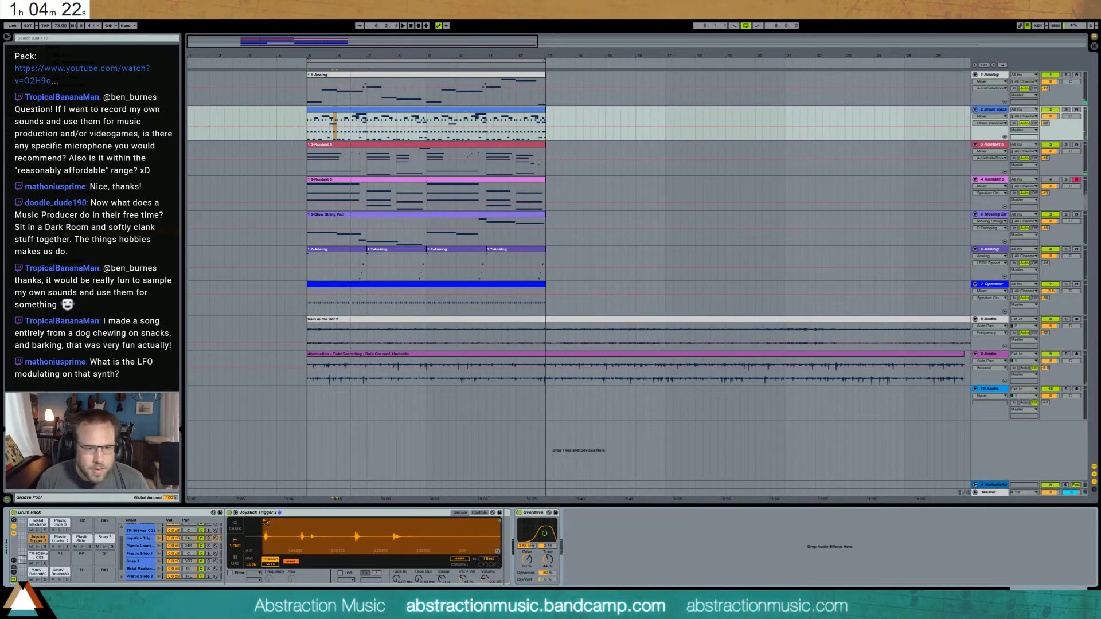
left_click_drag(497, 520, 333, 523)
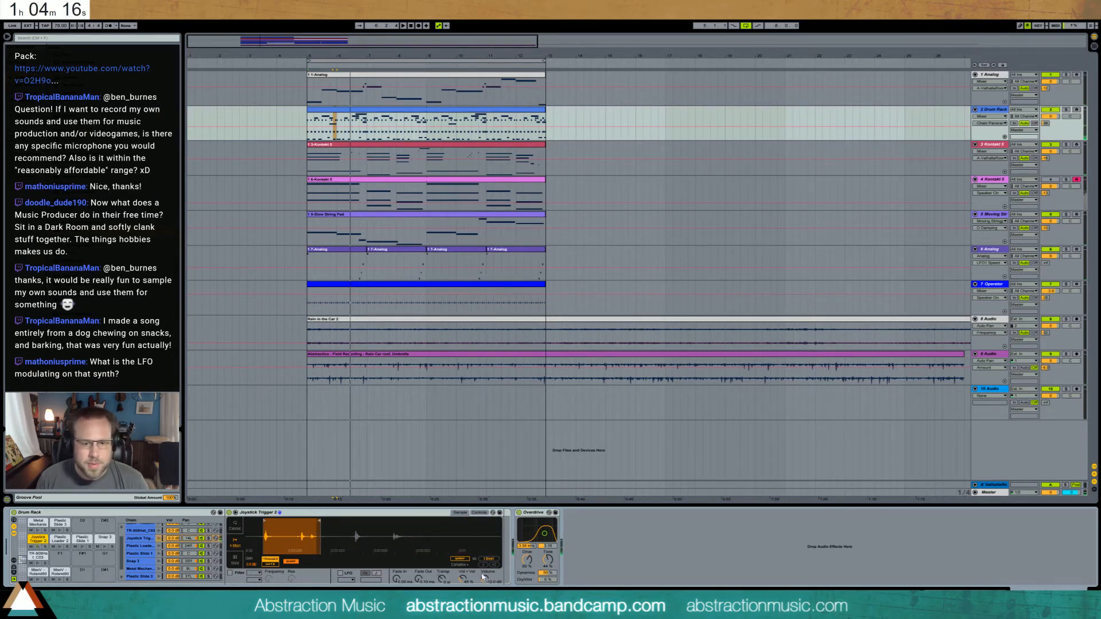
left_click_drag(484, 577, 483, 568)
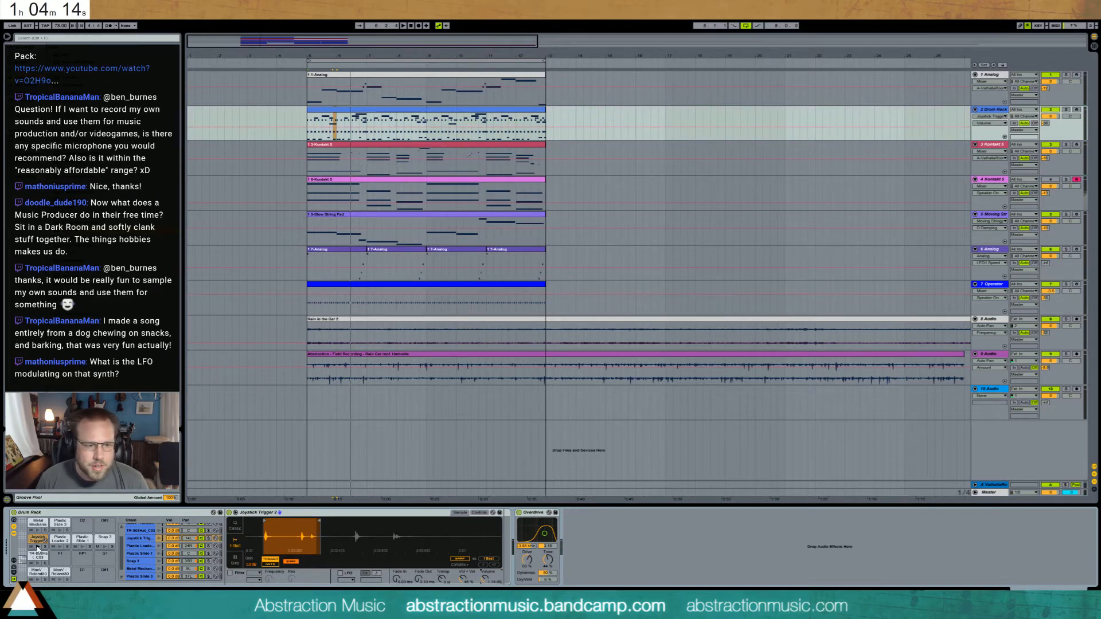
- Add two Joystick Trigger notes at the end of bar 2 and duplicate the first two bars' Joystick Trigger notes into bars 3 and 4
left_click(324, 118)
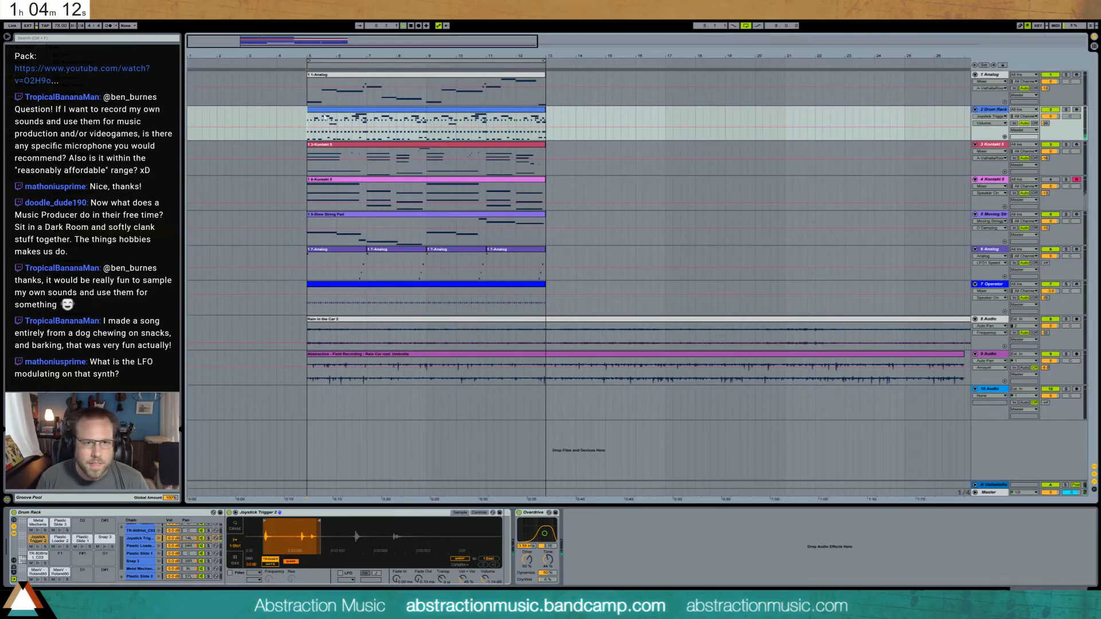
double_click(336, 115)
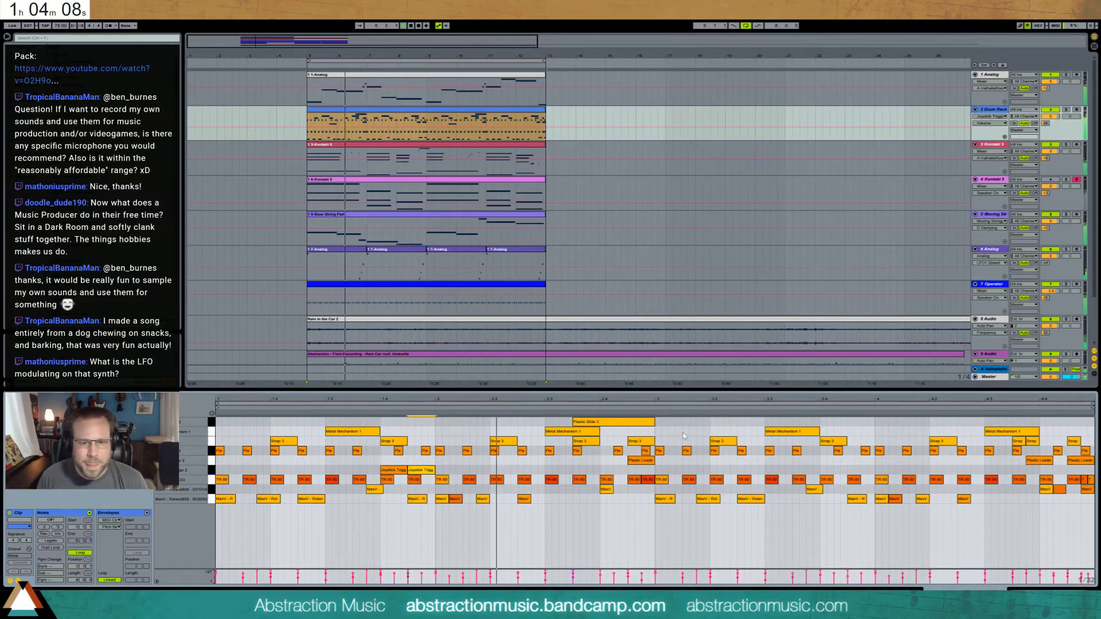
left_click(610, 470)
left_click_drag(625, 472, 629, 473)
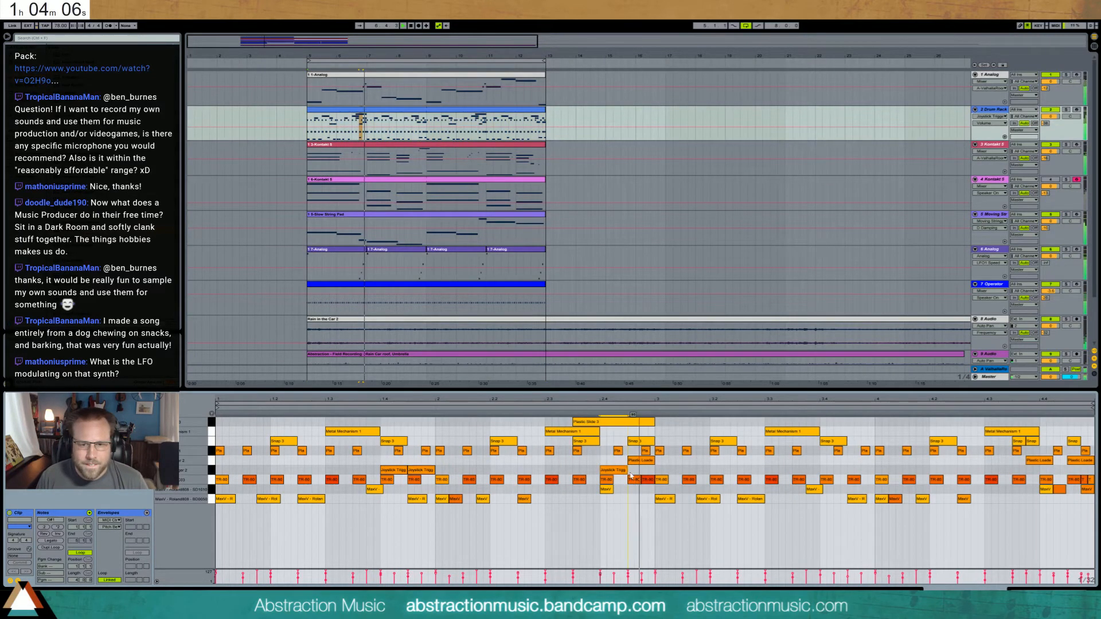
key("ctrl+d")
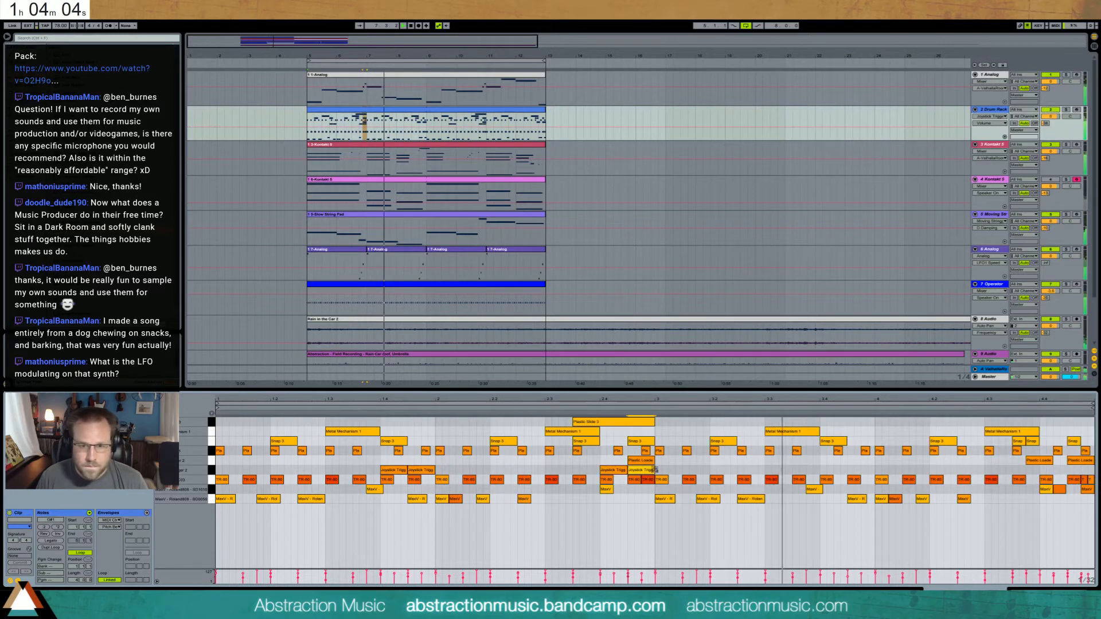
left_click_drag(443, 475, 234, 465)
key("ctrl+d")
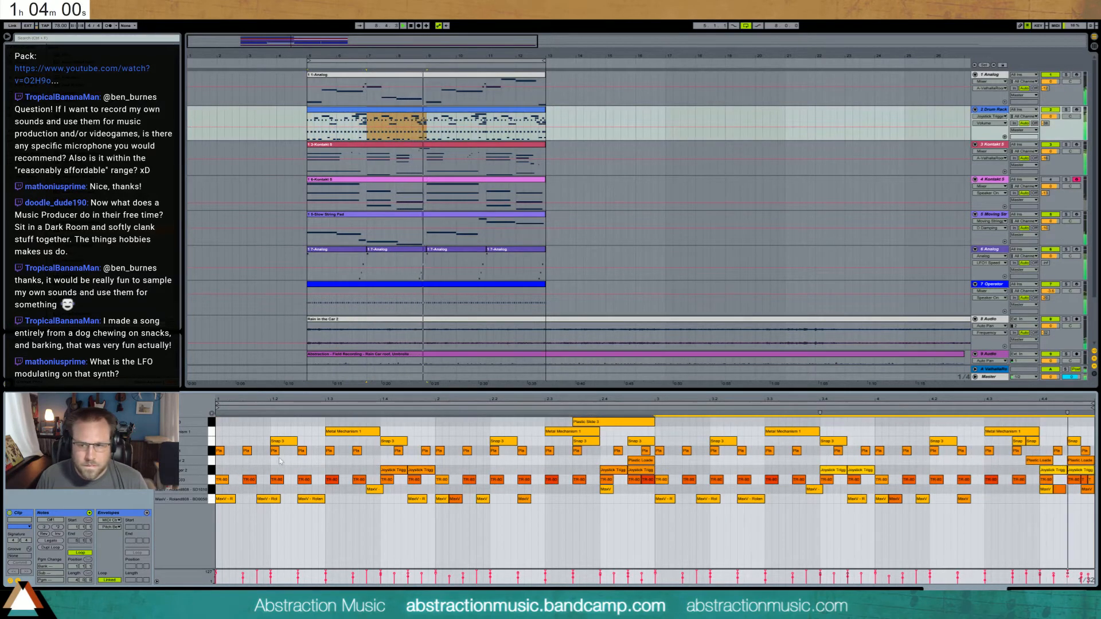
- Deactivate the Drum Rack clip's mechanical percussion notes, from Plastic Slide down to Joystick Trigger, and reactivate them to compare the loop
key("shift+Tab")
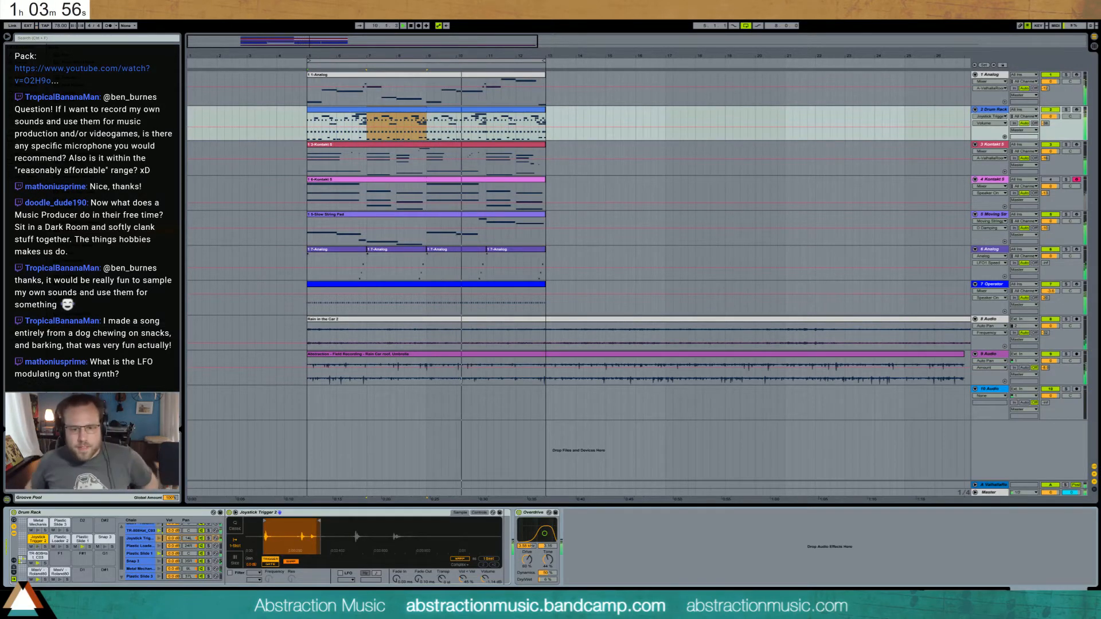
double_click(481, 108)
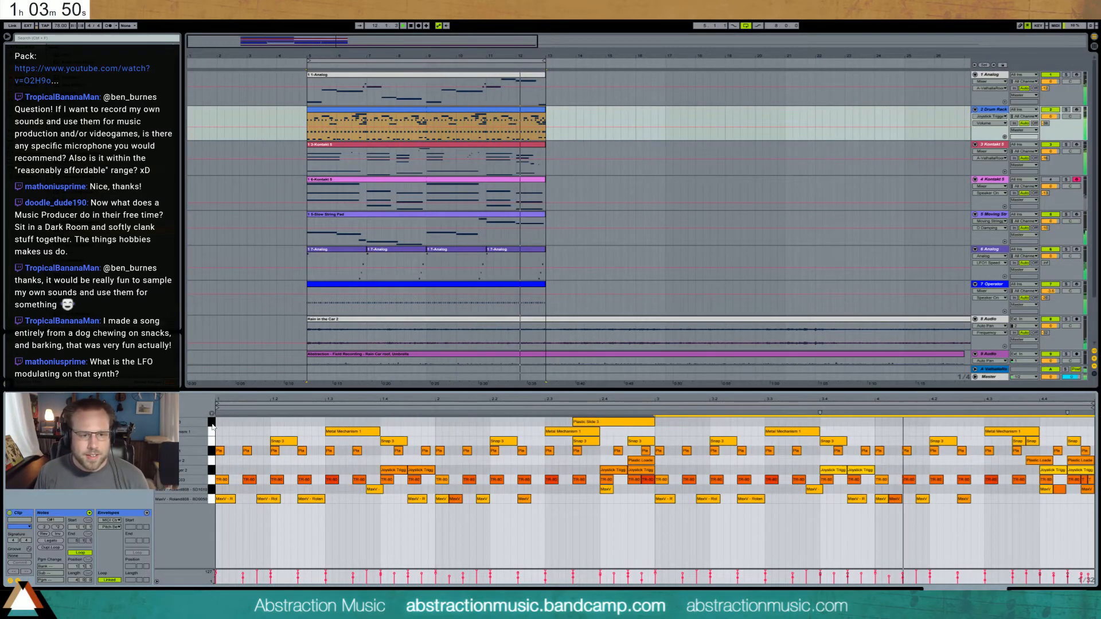
left_click_drag(212, 422, 214, 470)
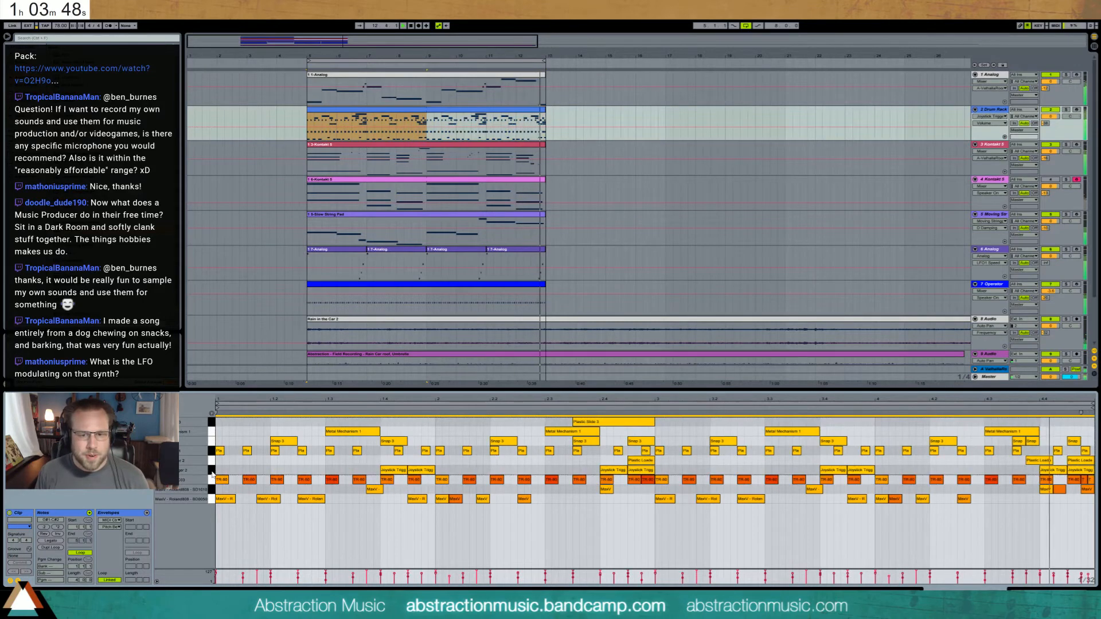
key("0")
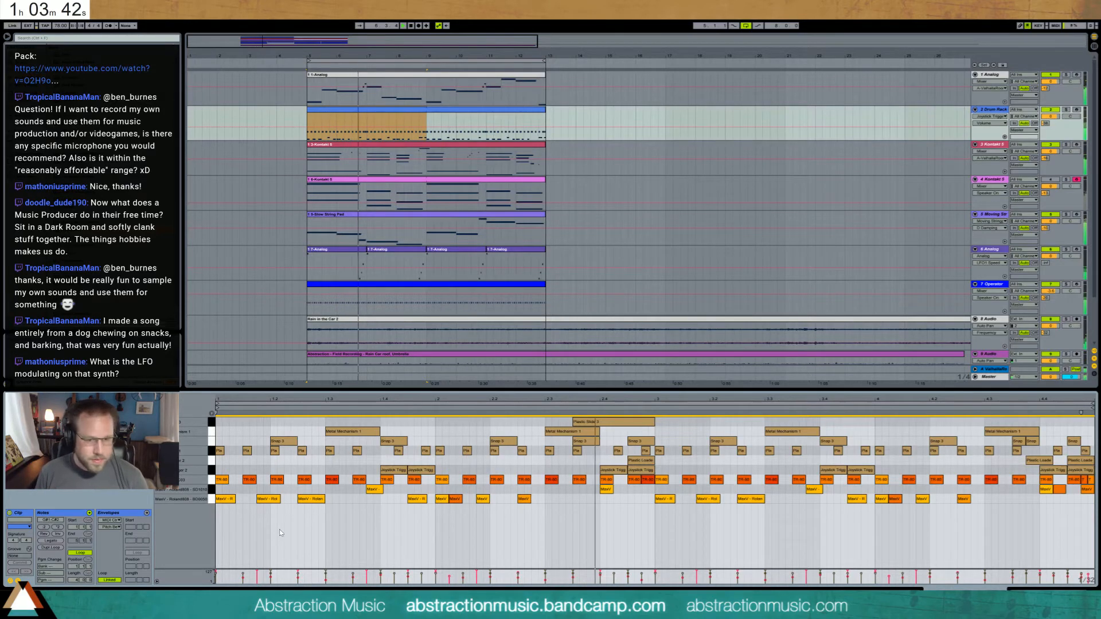
key("0")
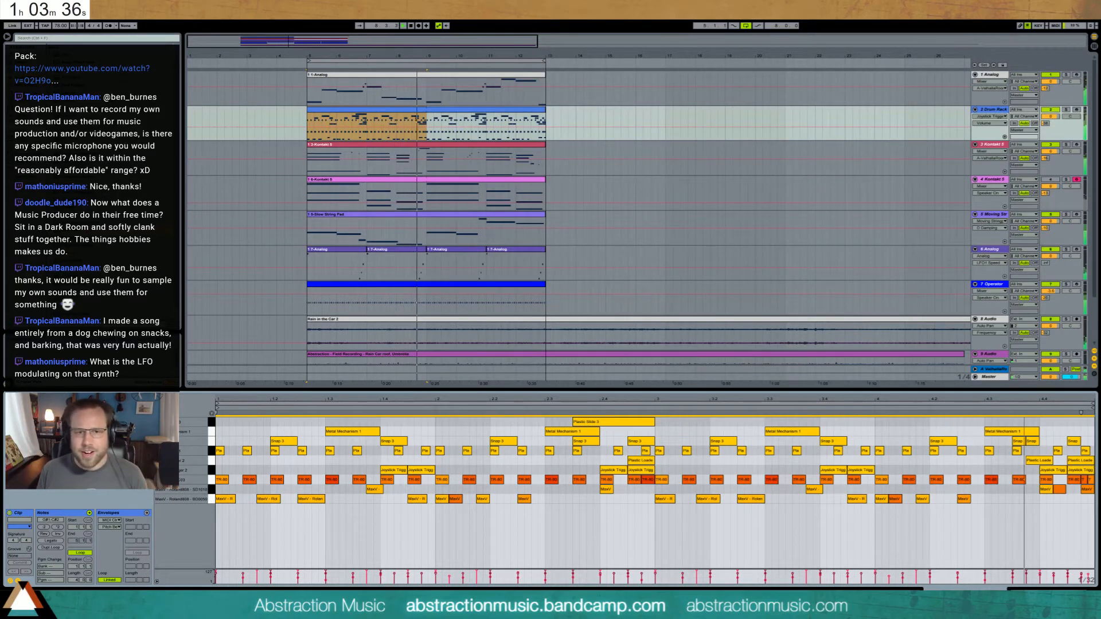
key("shift+Tab")
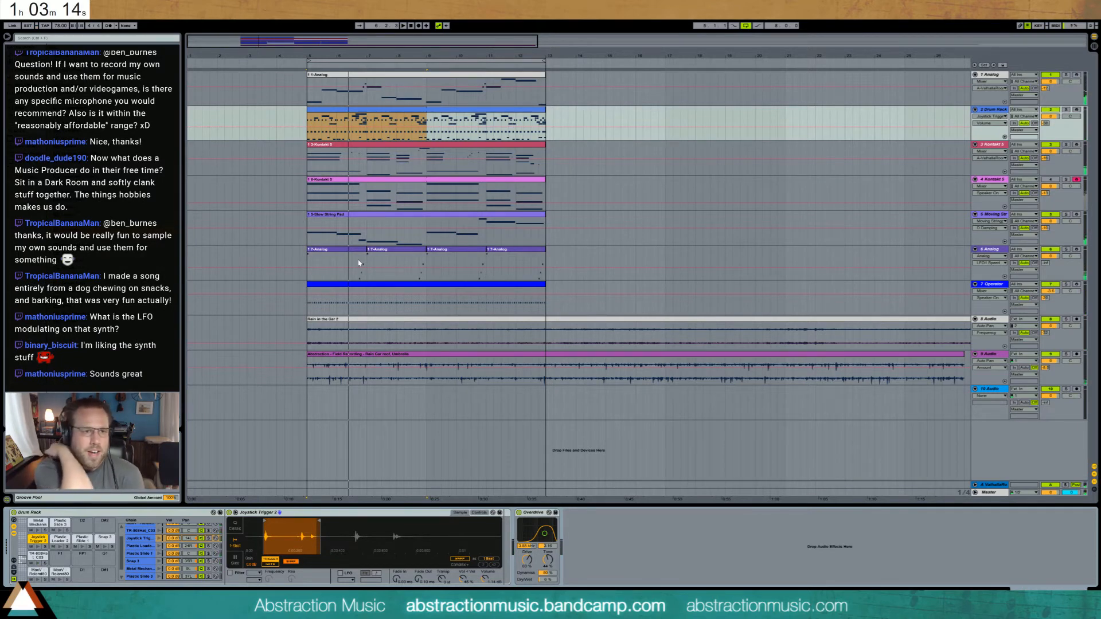
- Play the late part of the Rain in the Car clip and trim its end back to about bar 43
left_click(309, 104)
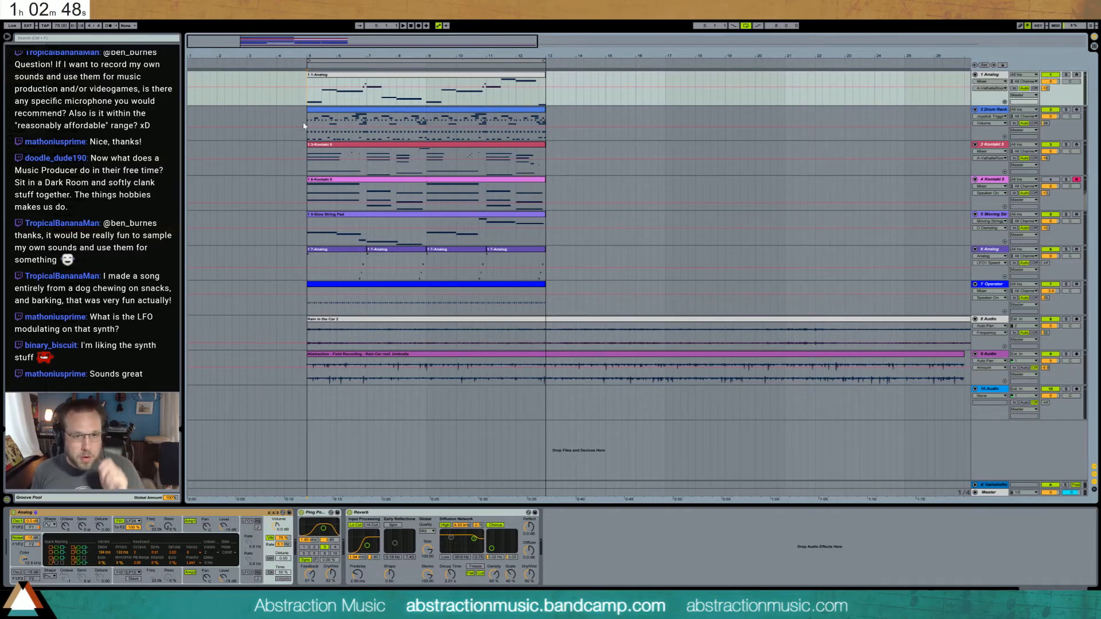
left_click_drag(318, 39, 349, 16)
left_click(781, 337)
key("space")
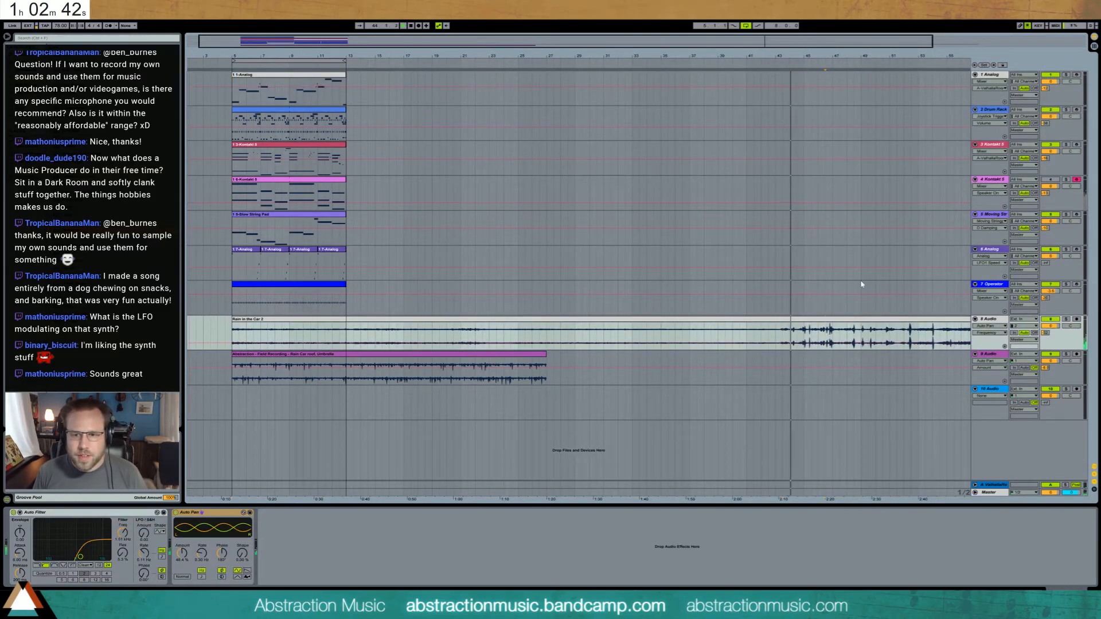
key("minus")
left_click_drag(875, 320, 676, 324)
key("space")
left_click(694, 333)
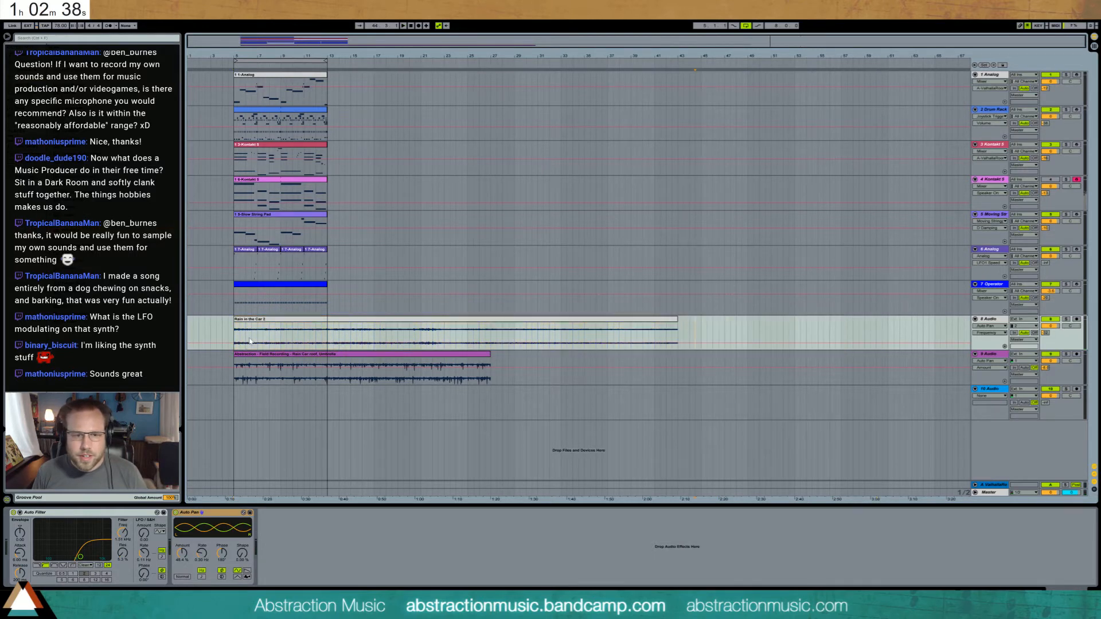
- Insert an audio track below 7 Operator and place the vocal recording on it at bar 5
left_click(257, 337)
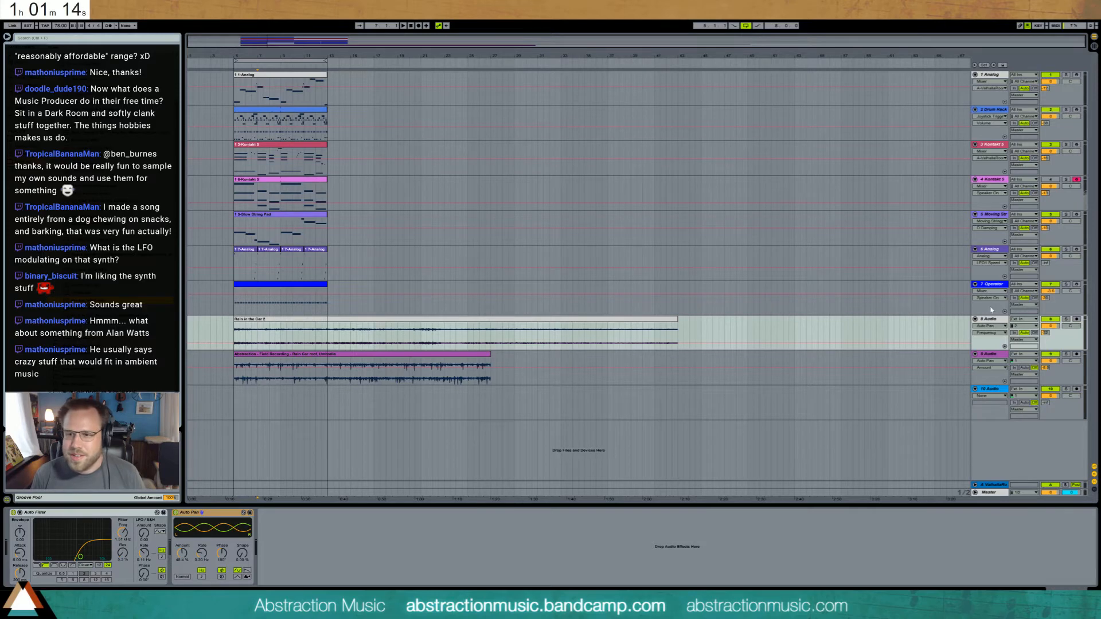
left_click(996, 285)
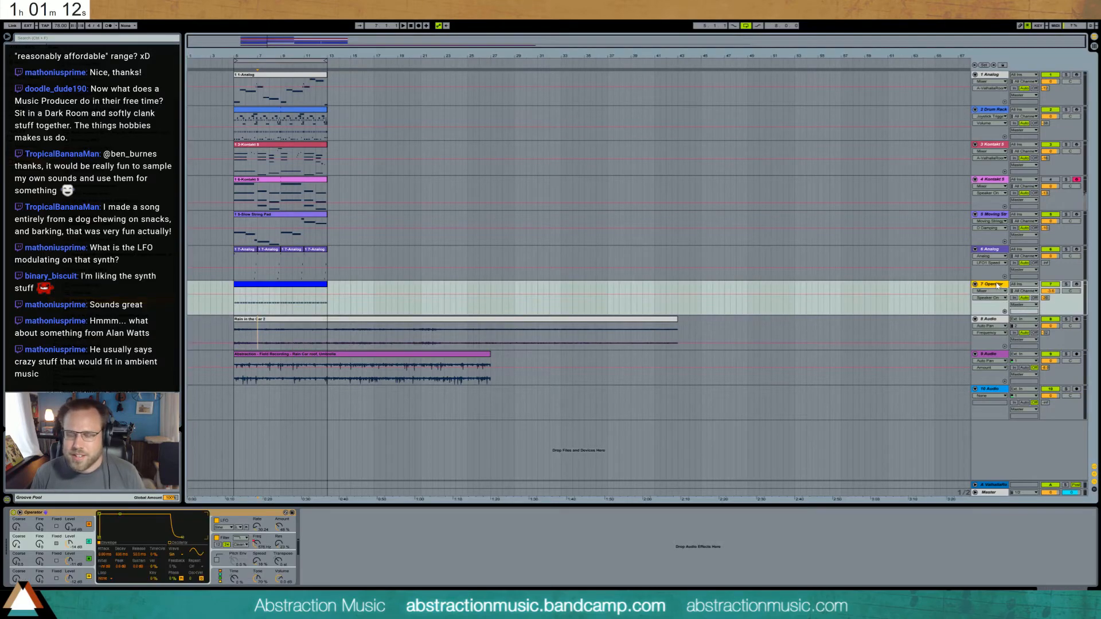
key("ctrl+t")
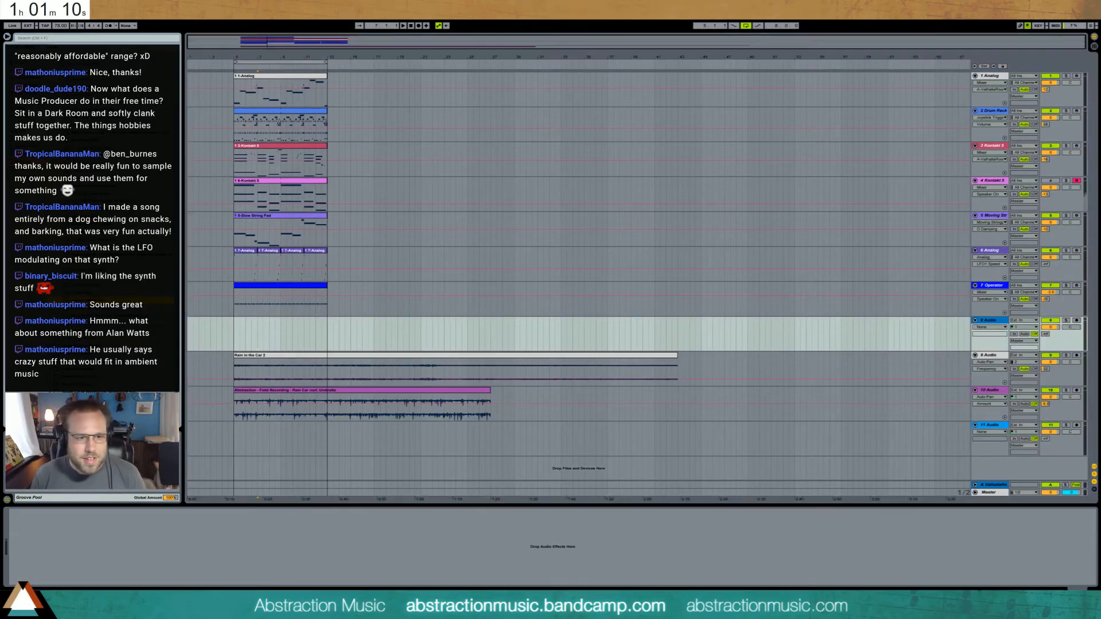
left_click_drag(285, 340, 231, 340)
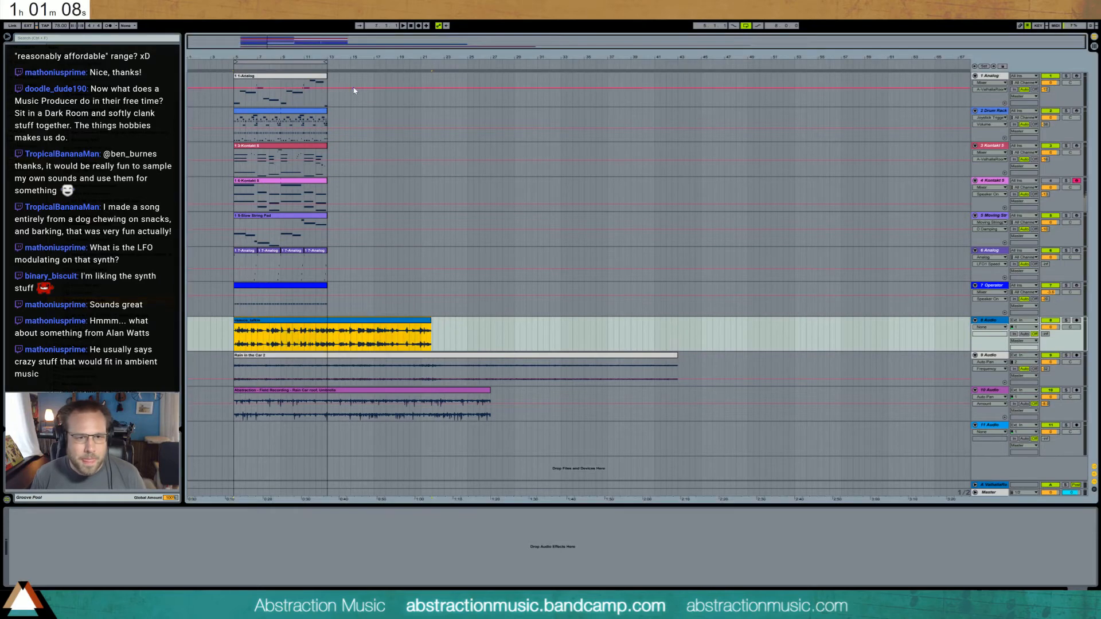
- Duplicate the clips of tracks 1 through 7 twice and extend the arrangement loop to 24 bars
left_click(326, 78)
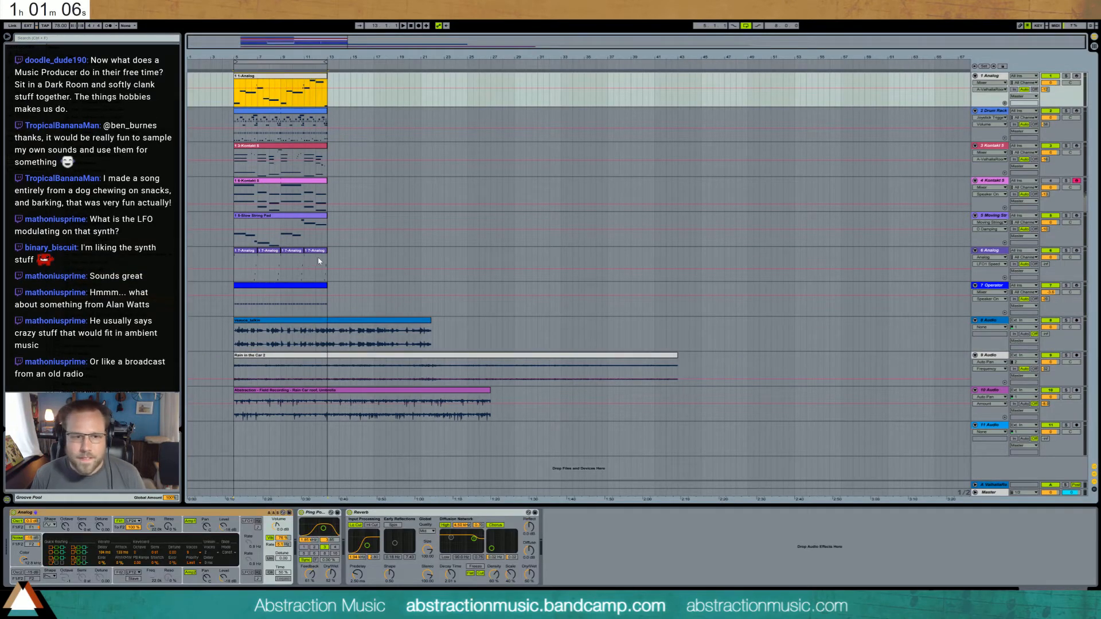
left_click(320, 252, "shift")
left_click(319, 296, "shift")
key("ctrl+d")
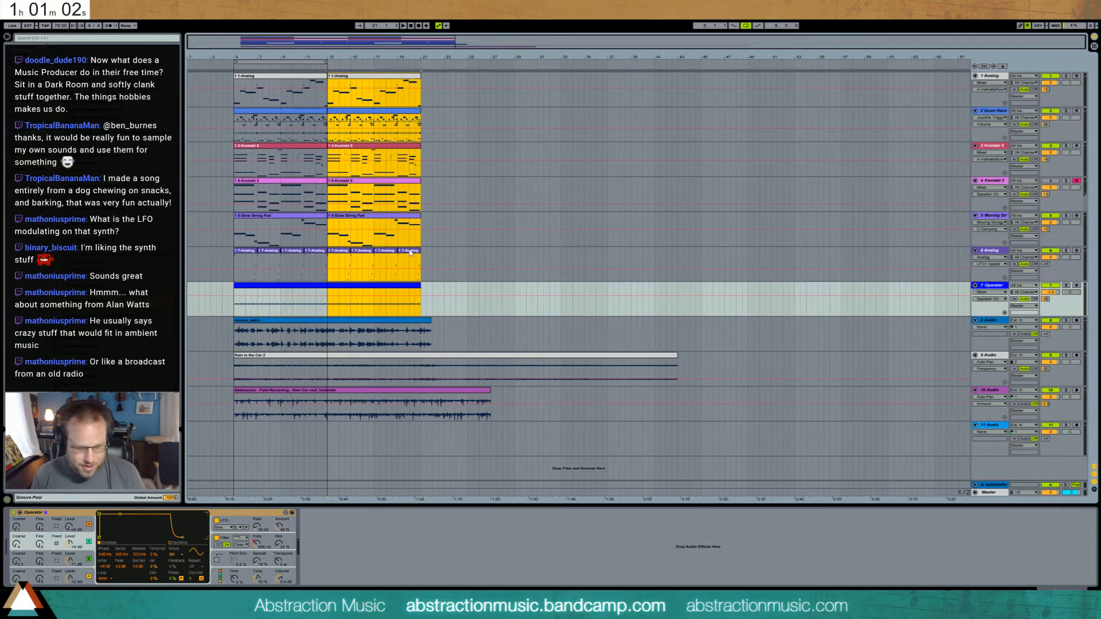
key("ctrl+d")
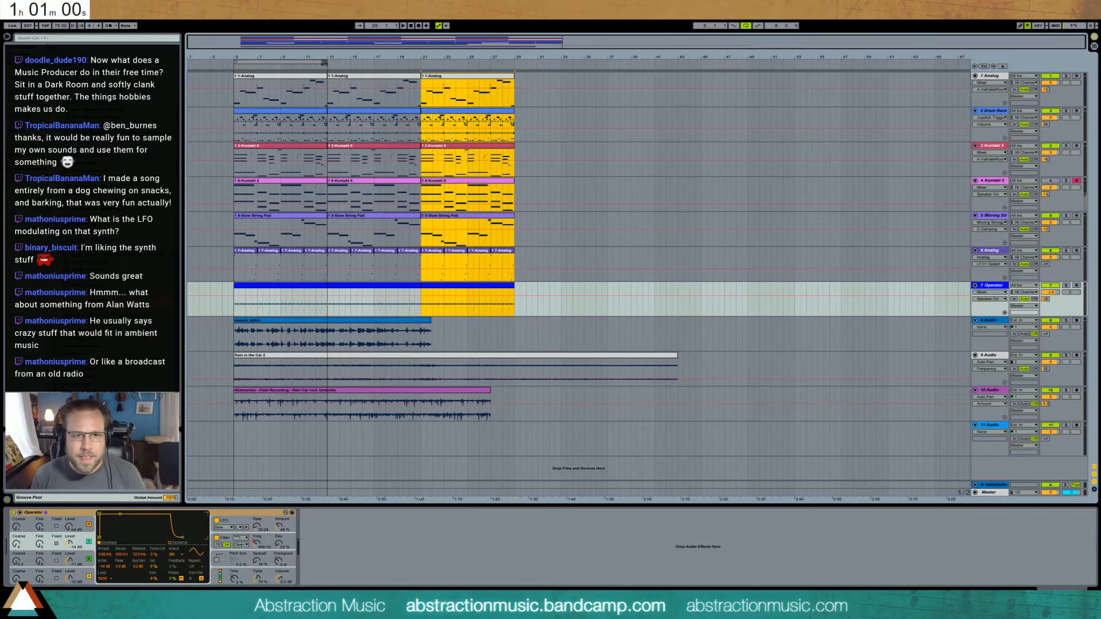
left_click_drag(323, 63, 515, 63)
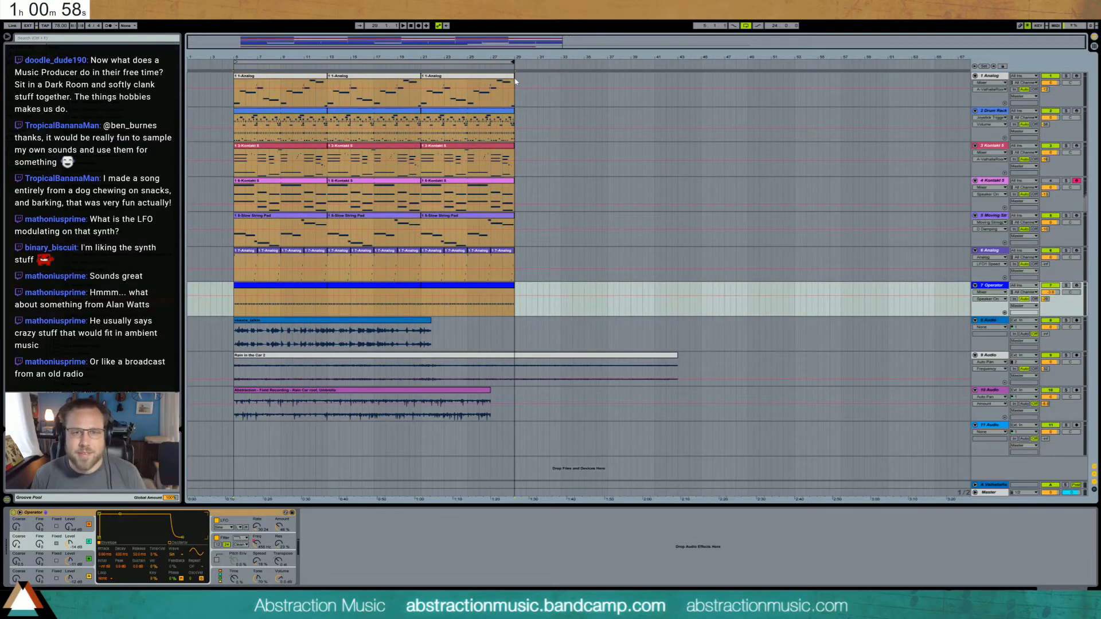
- Move the vocal recording about half a bar later and extend the field recording clip to the end of the loop
left_click_drag(287, 321, 292, 323)
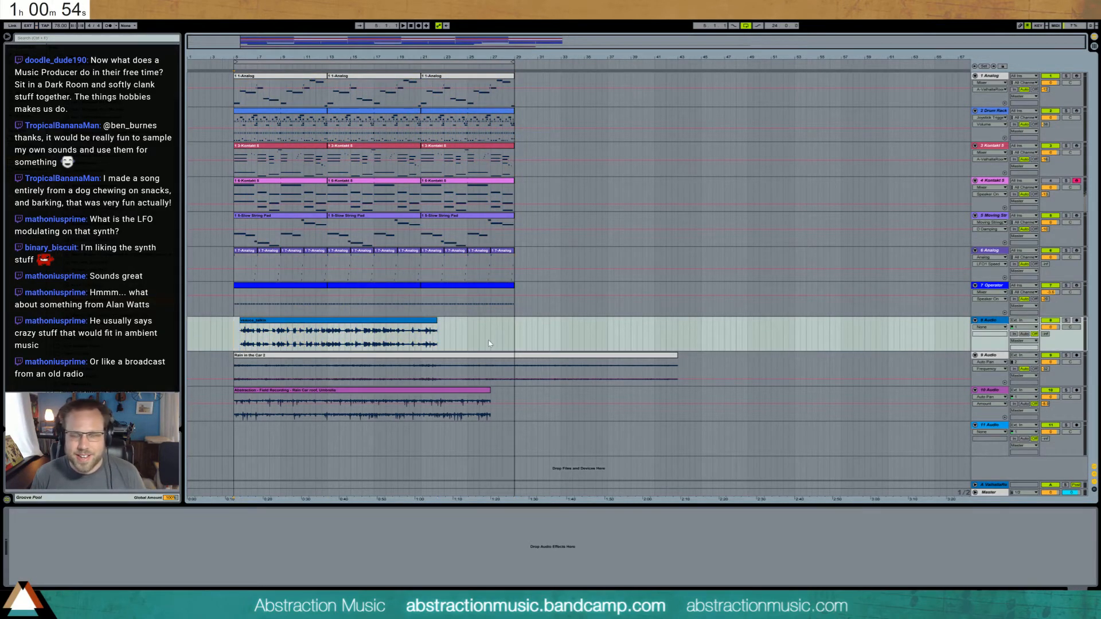
left_click_drag(491, 394, 514, 396)
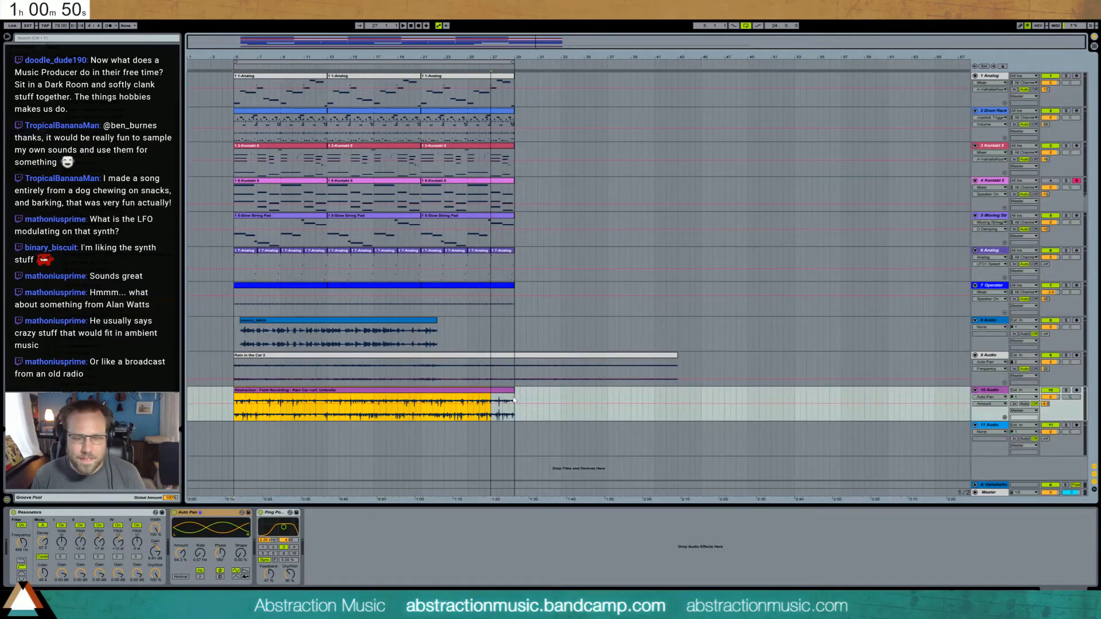
- Add a high-pass Auto Filter and a Compressor with a lowered threshold to the vocal recording's track, 8 Audio
left_click(293, 321)
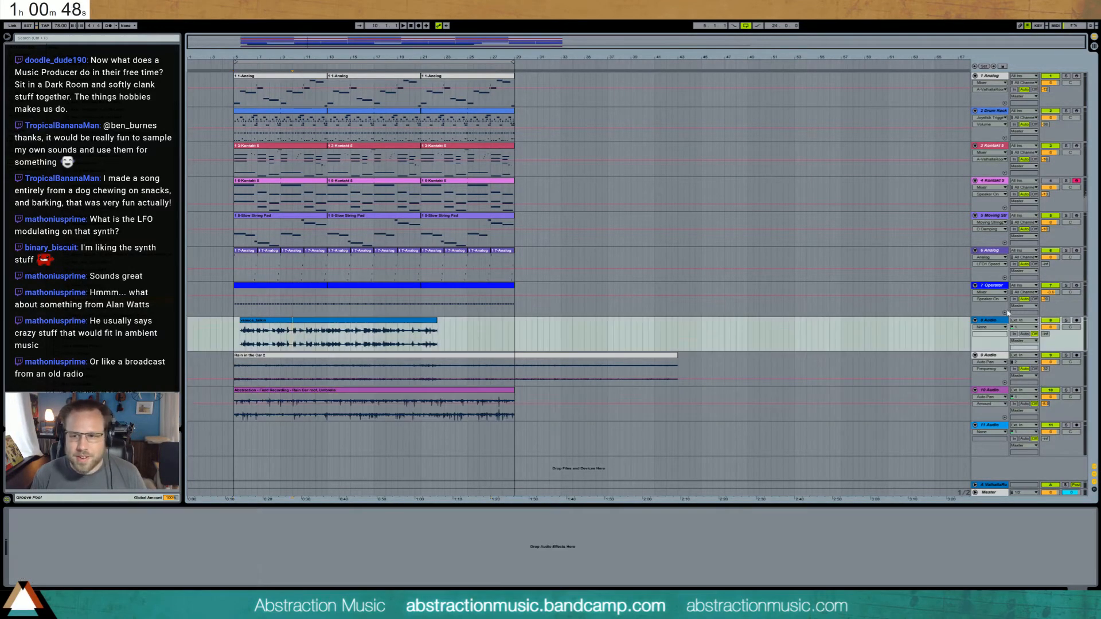
left_click(998, 320)
left_click(234, 326)
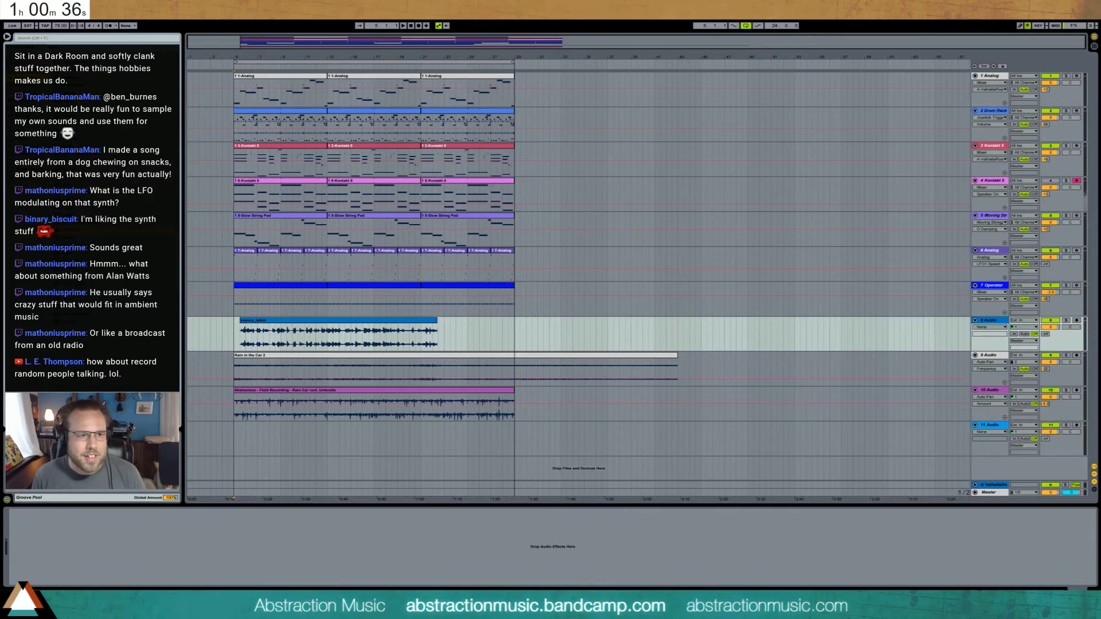
left_click_drag(64, 537, 63, 538)
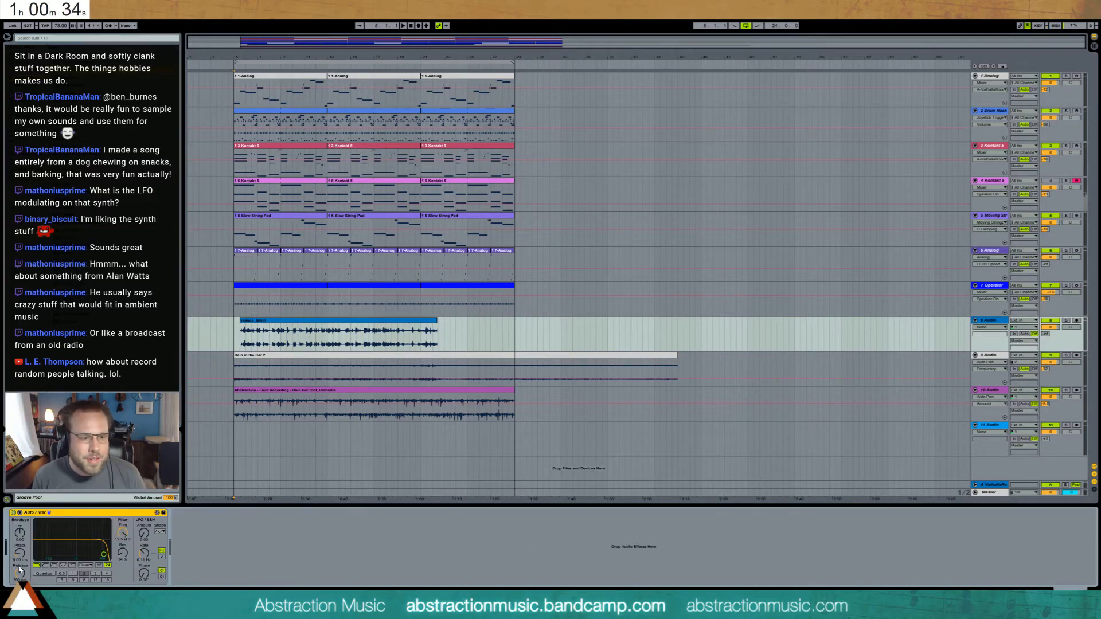
left_click(45, 565)
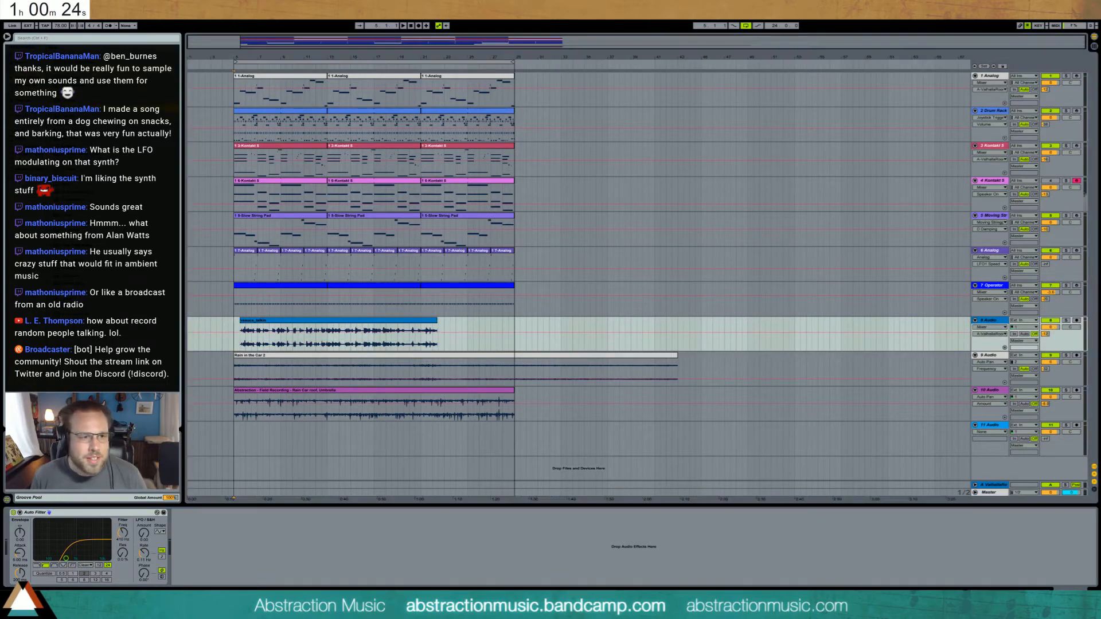
left_click_drag(209, 531, 210, 556)
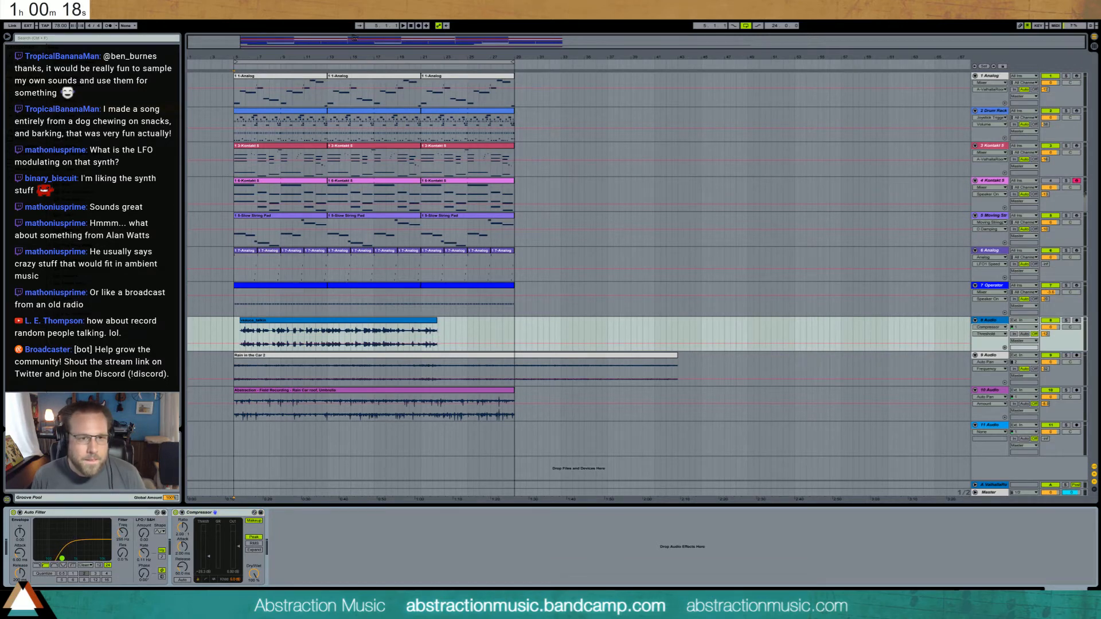
- Move the vocal recording to start at bar 9 and deactivate the clips before bar 13 on tracks 3, 4, 6 and 7
left_click(300, 76)
left_click_drag(276, 329, 322, 329)
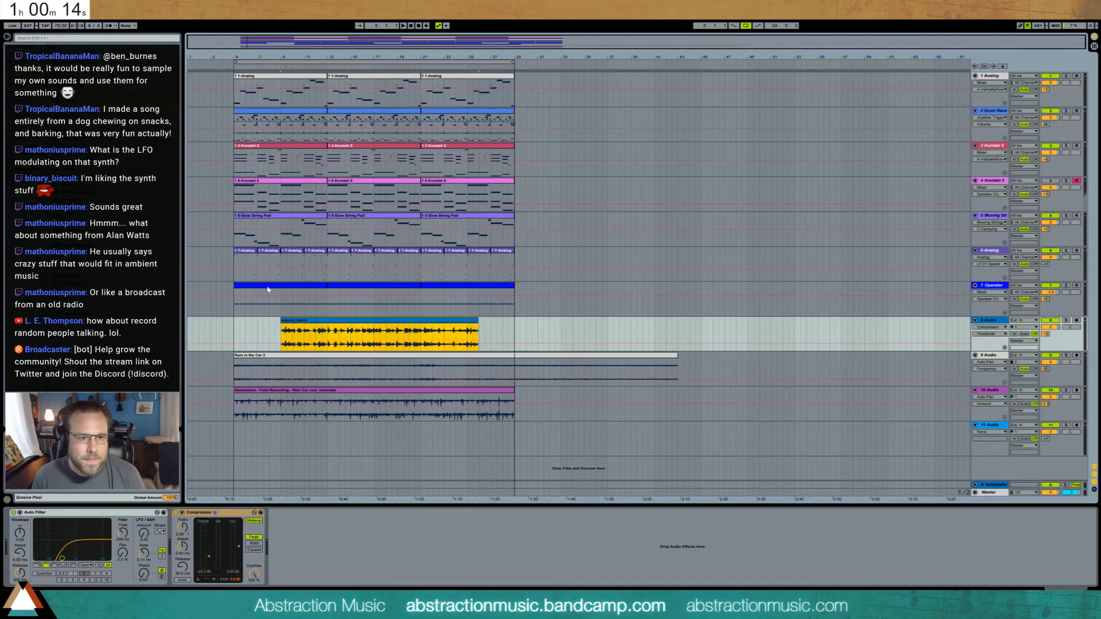
left_click(290, 287)
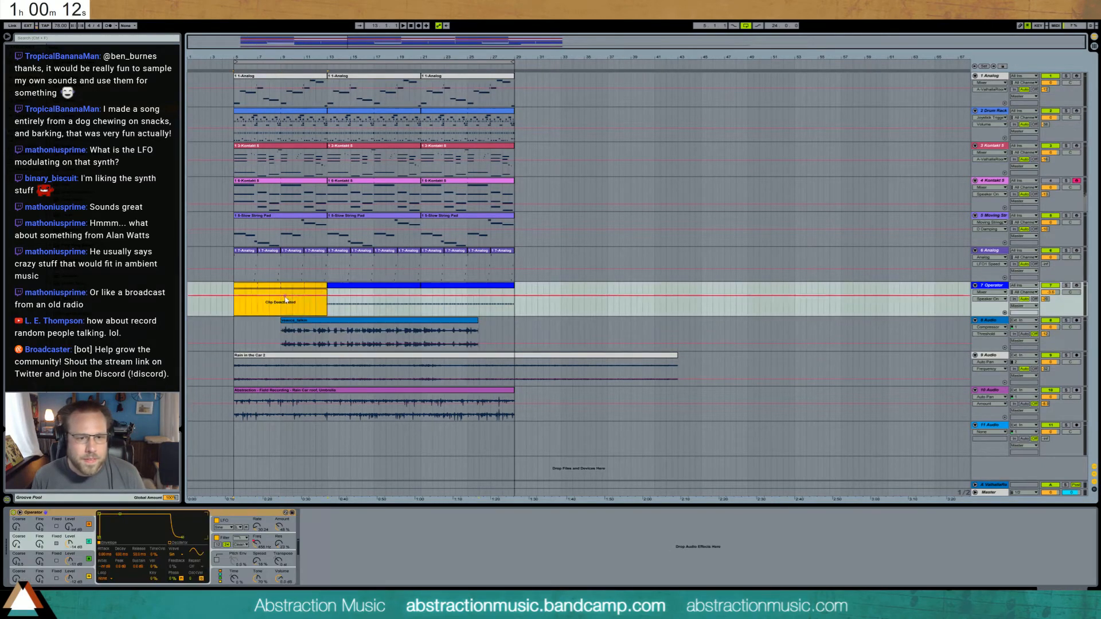
left_click_drag(235, 269, 334, 271)
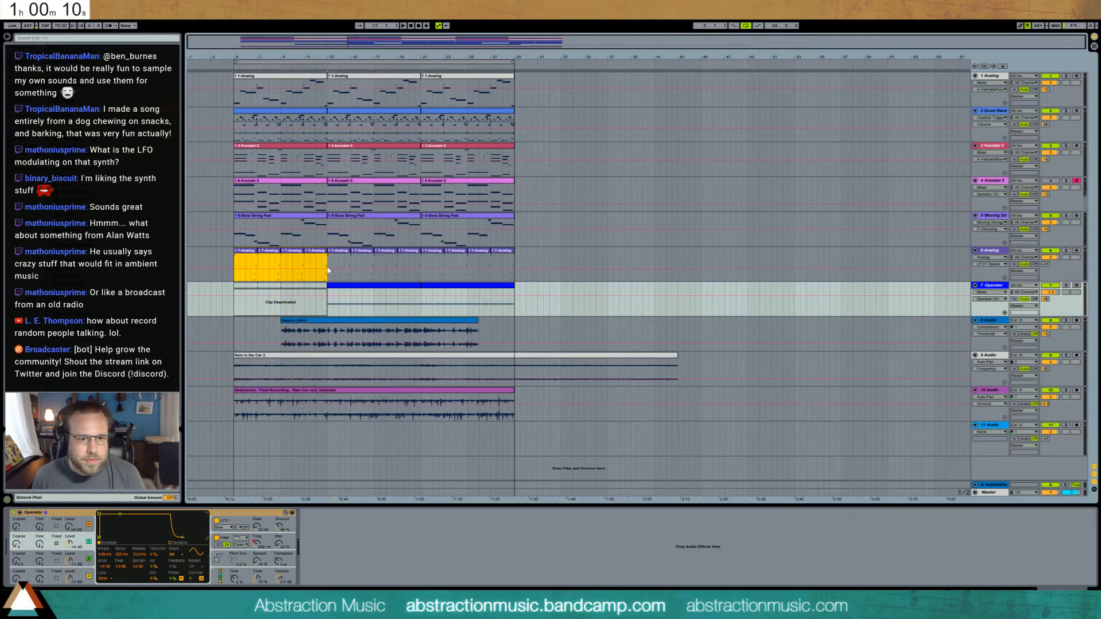
key("0")
left_click(250, 184)
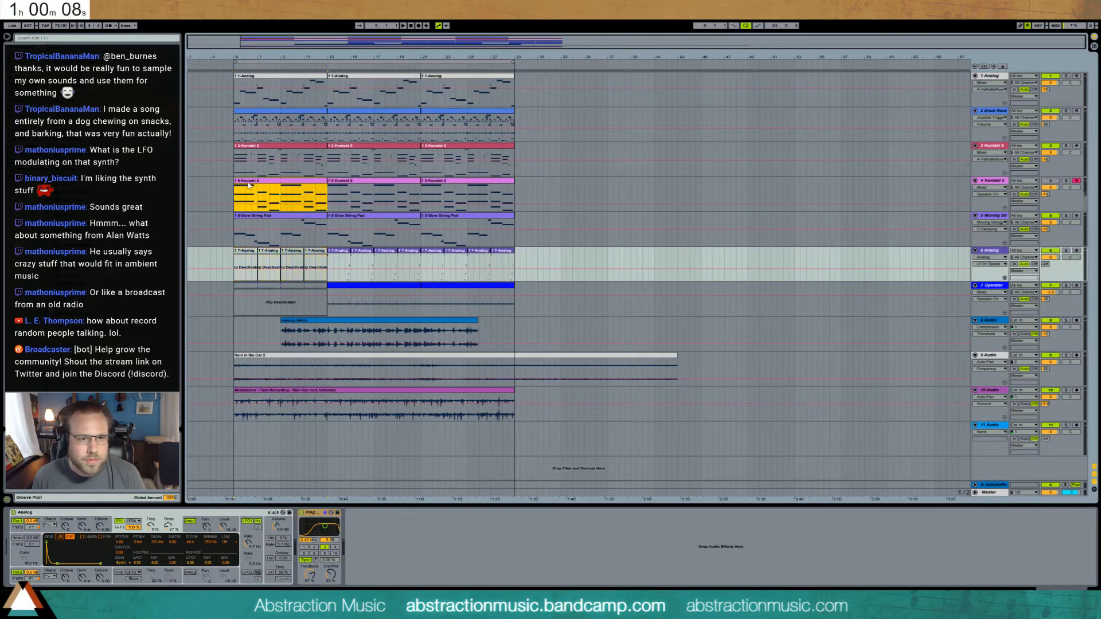
key("0")
left_click(250, 147)
key("0")
- Deactivate the upper percussion rows' notes in the first Drum Rack clip and move the field recording clip to start at bar 13
double_click(271, 120)
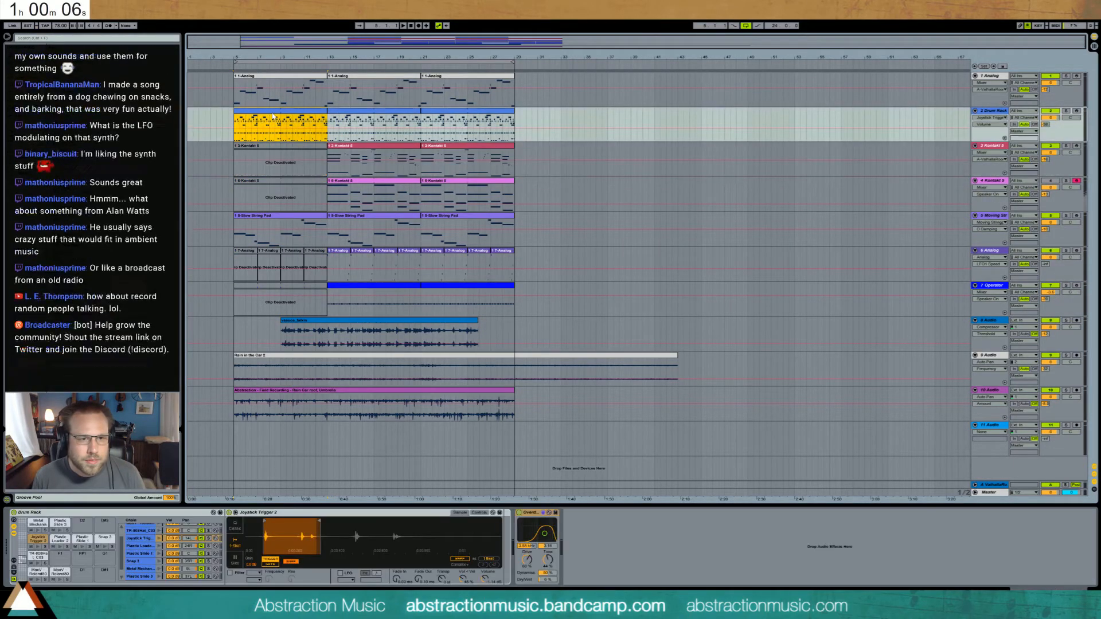
left_click(212, 477)
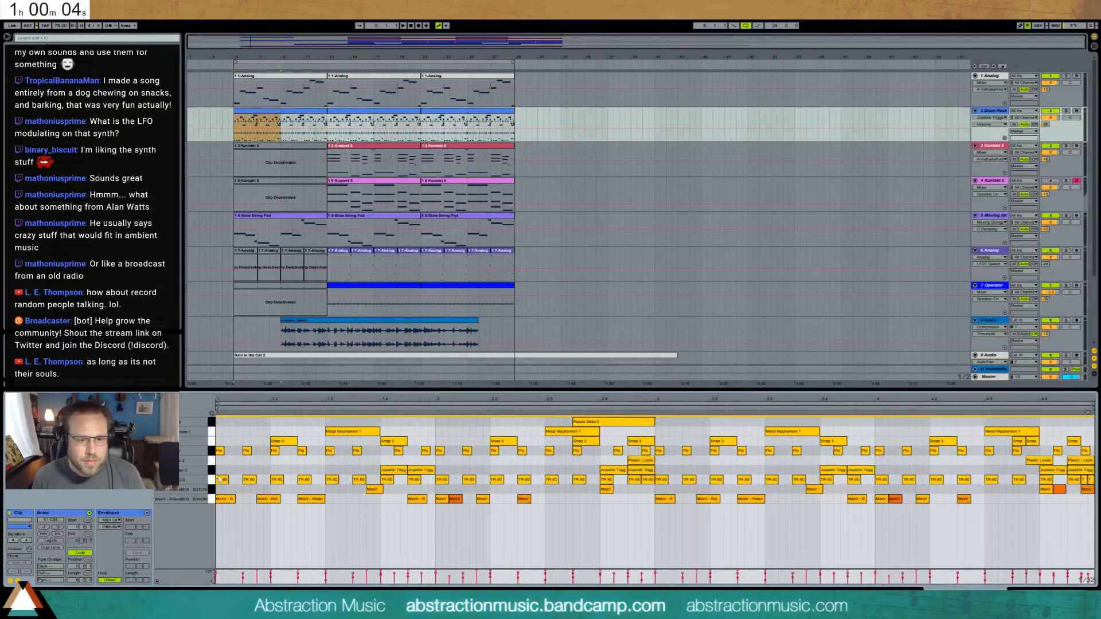
left_click_drag(211, 474, 210, 423)
key("0")
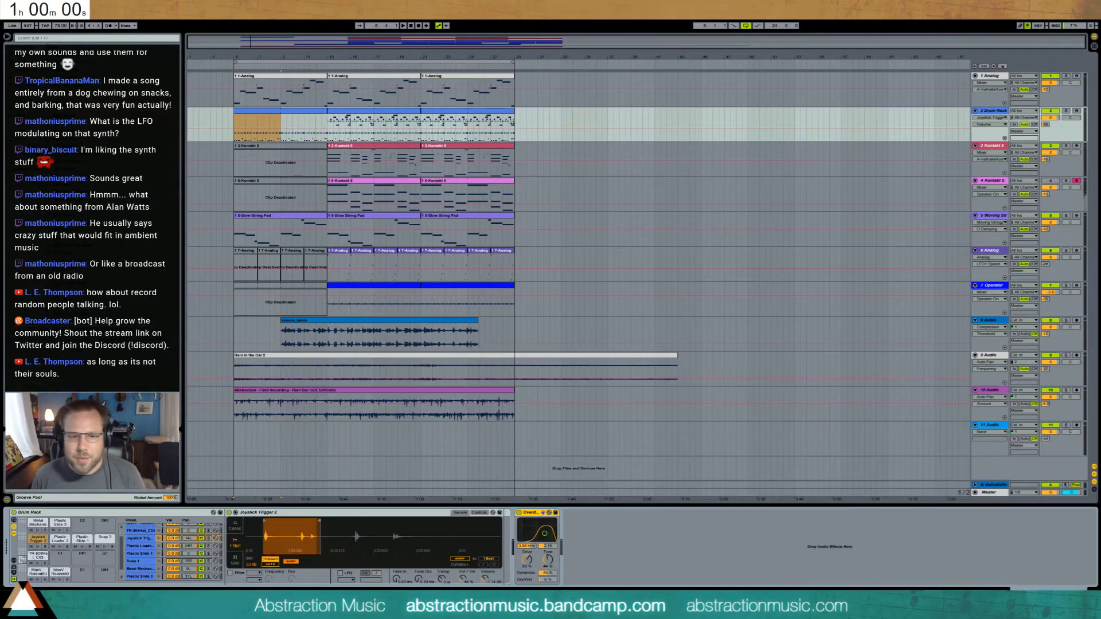
left_click(247, 326)
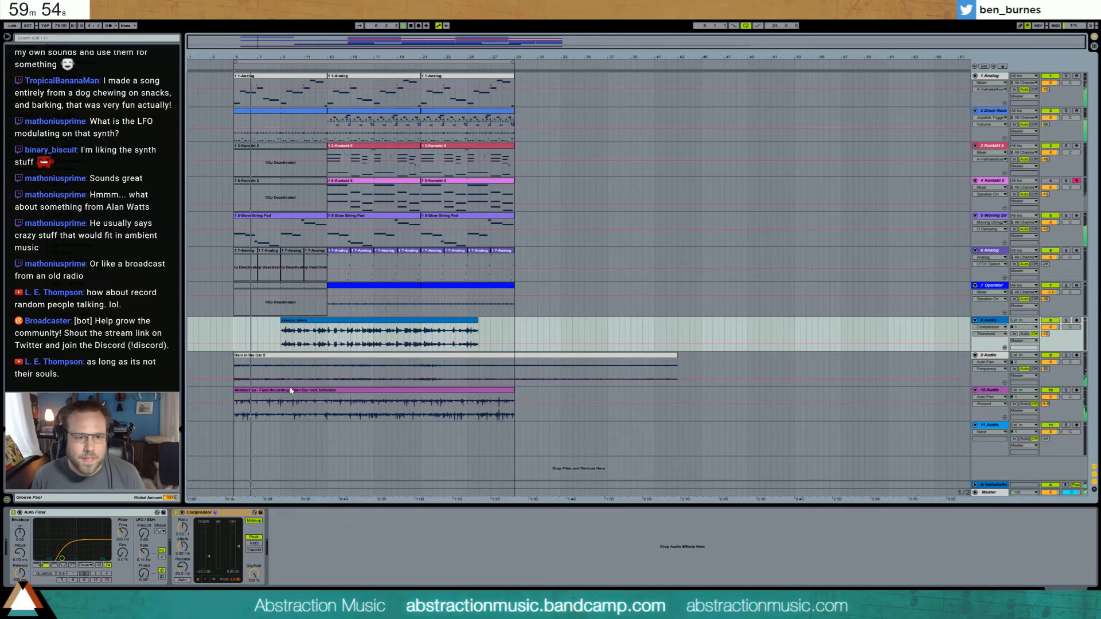
left_click_drag(291, 404, 383, 401)
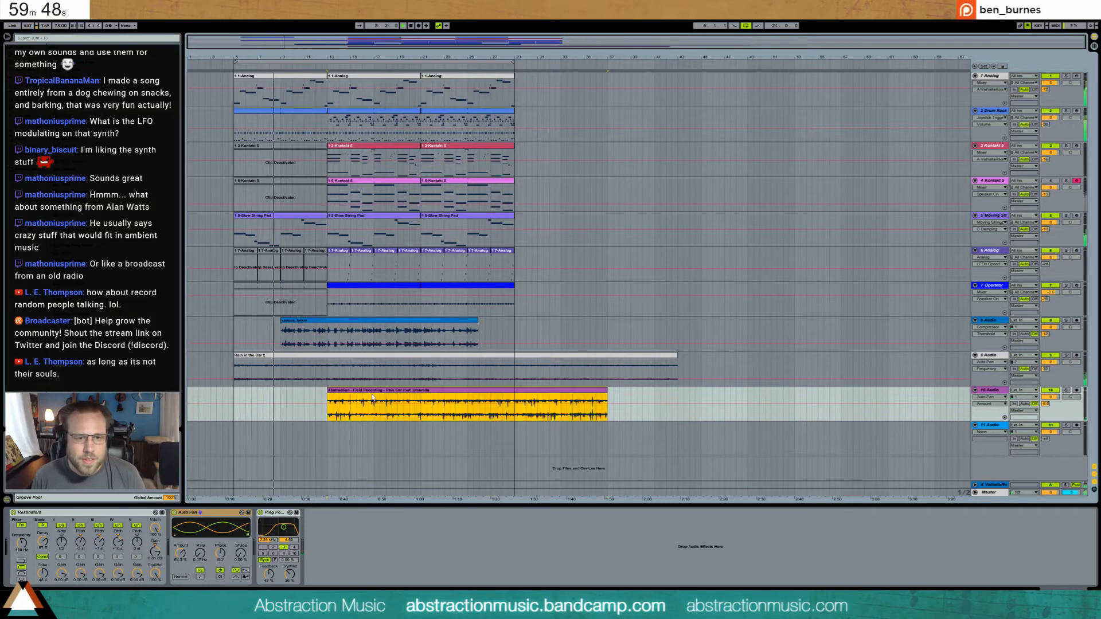
- Split the vocal recording after its first phrase, placing the first piece at about bar 10 and the rest at bar 14
double_click(313, 324)
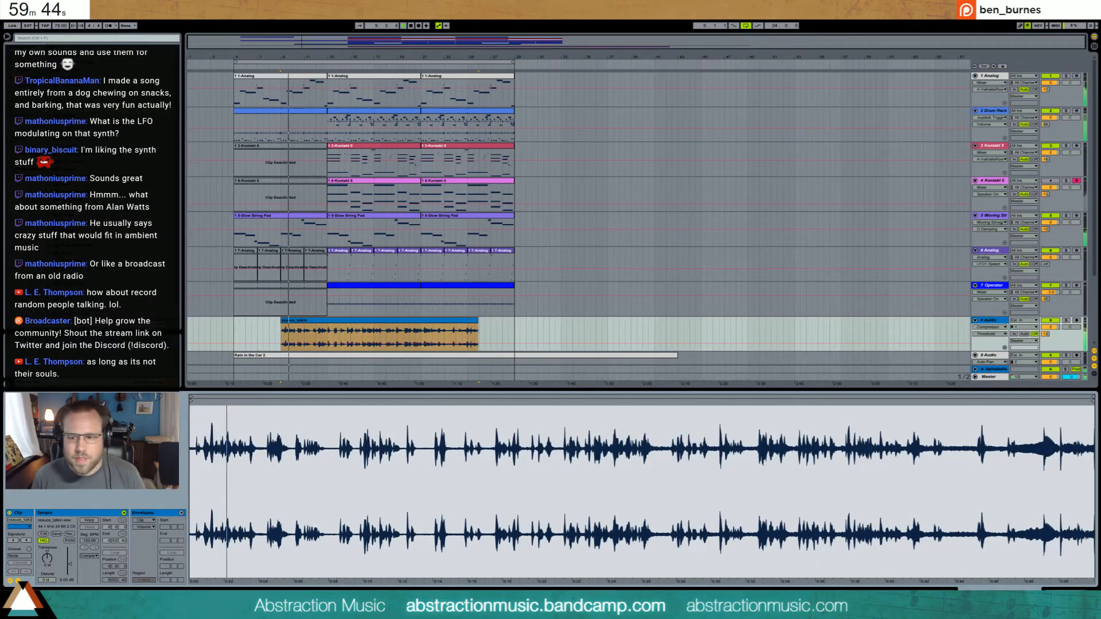
key("shift+Tab")
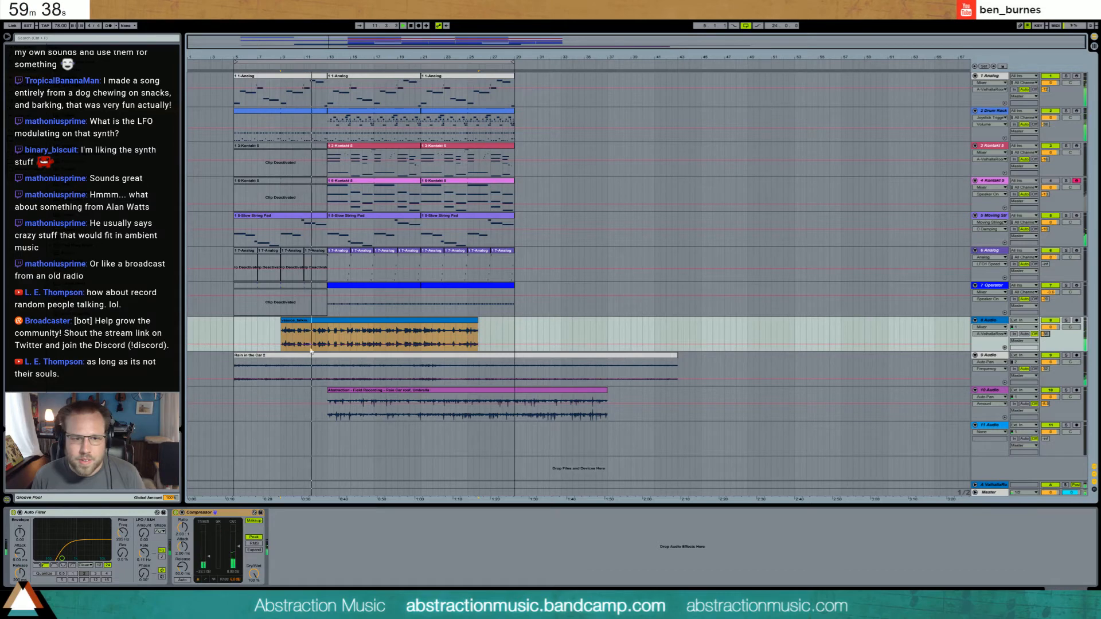
left_click_drag(492, 338, 320, 322)
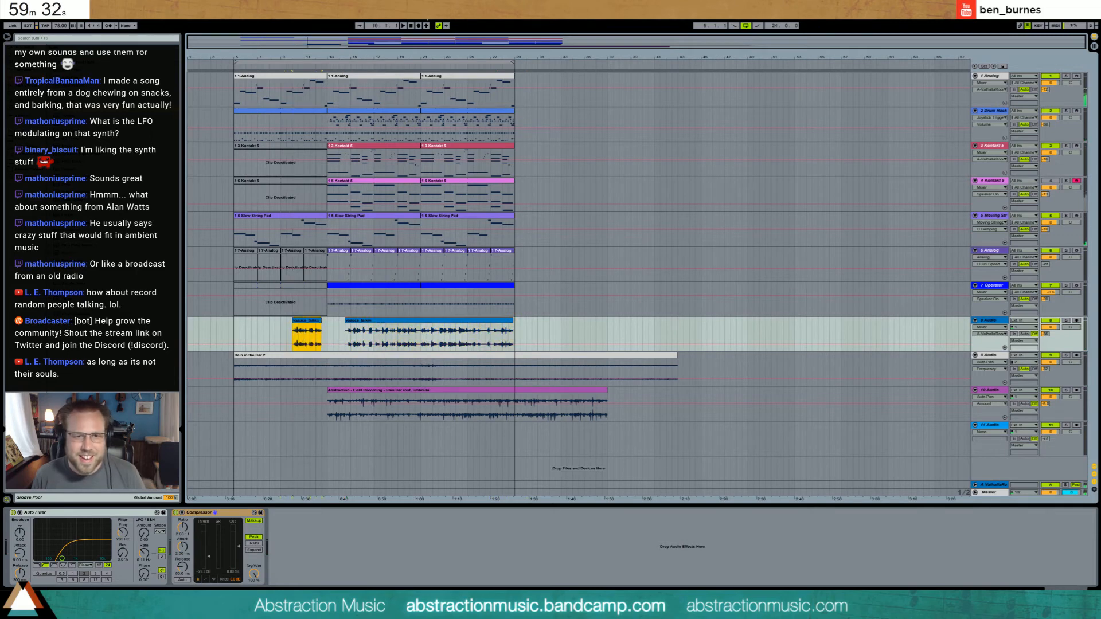
left_click_drag(384, 40, 347, 324)
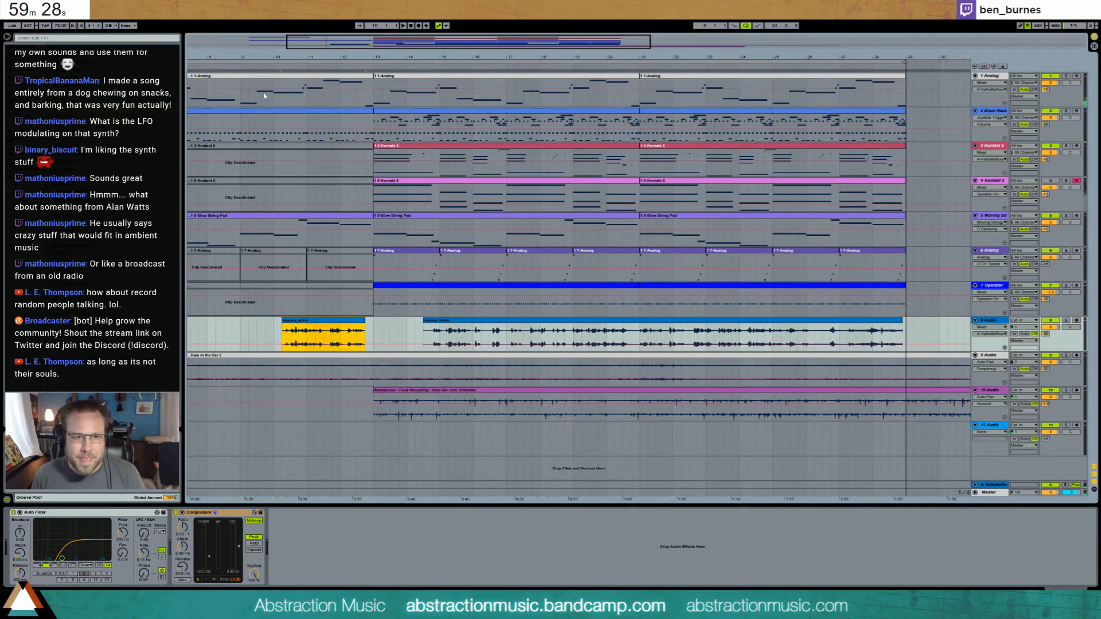
left_click(227, 67)
left_click(249, 331)
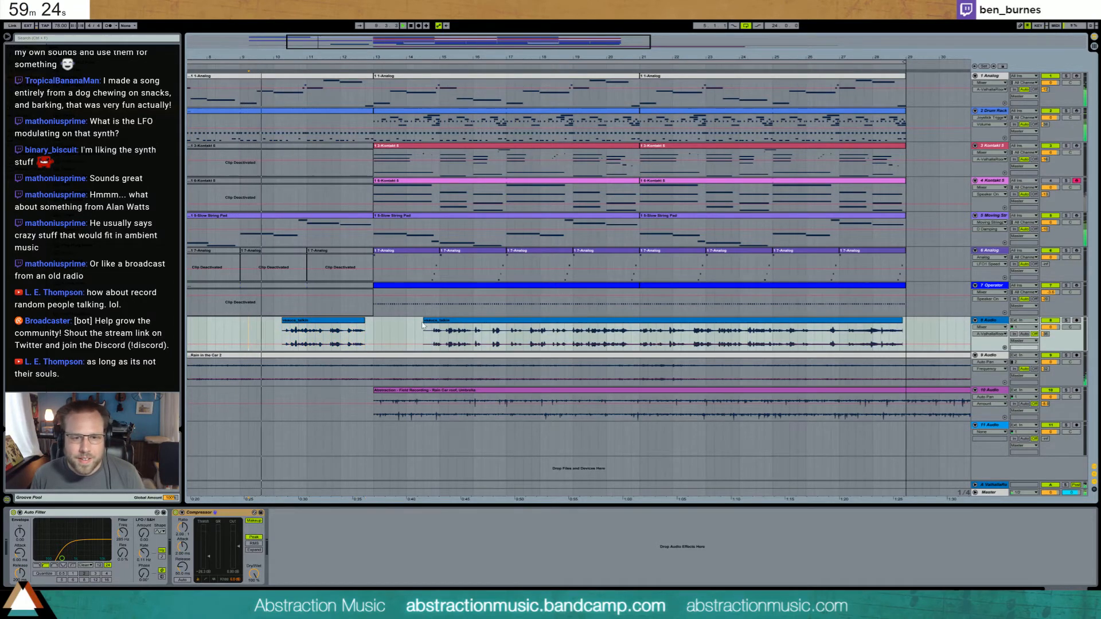
mouse_move(431, 324)
left_mouse_down()
mouse_move(394, 321)
mouse_move(423, 324)
left_mouse_up()
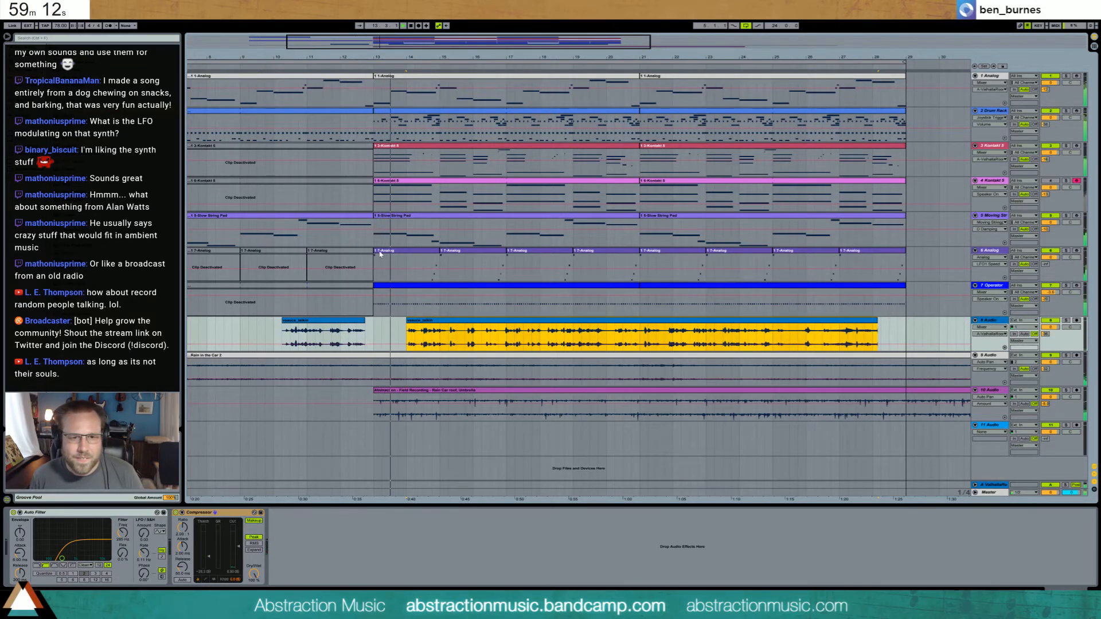
- Trim the start of the first active 6 Analog clip to bar 14, then split the later vocal piece and move its remainder to bar 17
left_click_drag(375, 251, 408, 254)
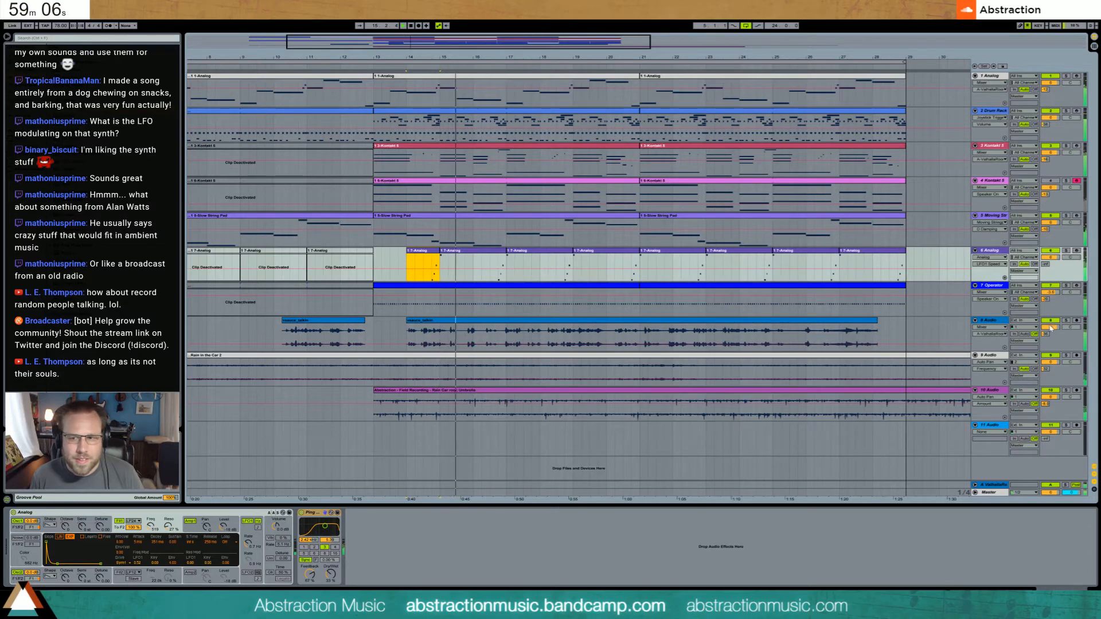
left_click(486, 318)
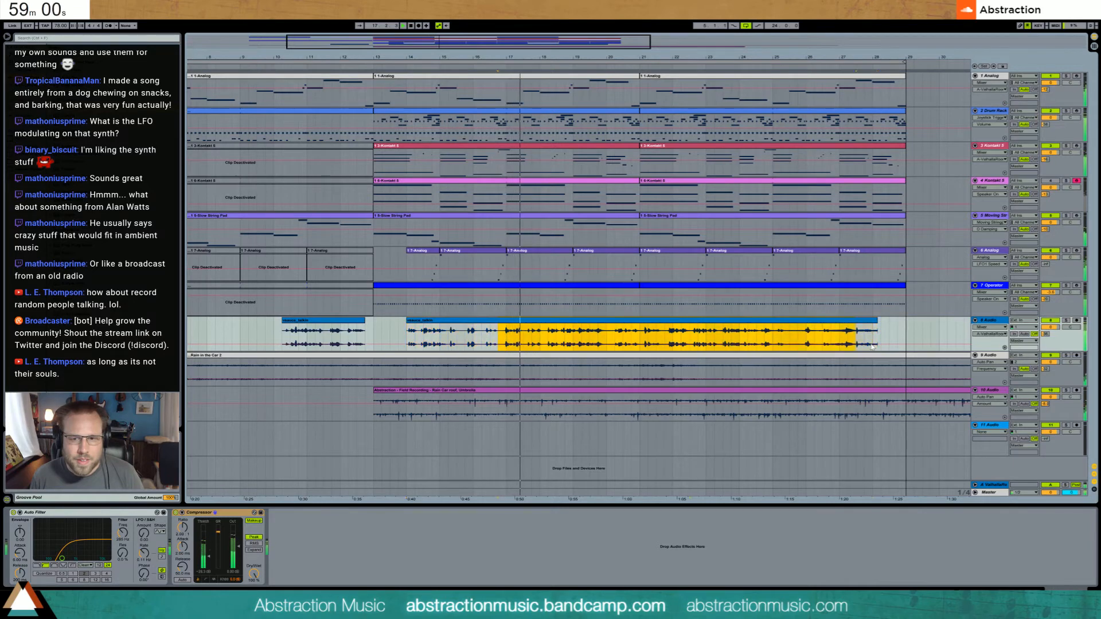
left_click_drag(872, 346, 888, 346)
left_click_drag(808, 321, 817, 322)
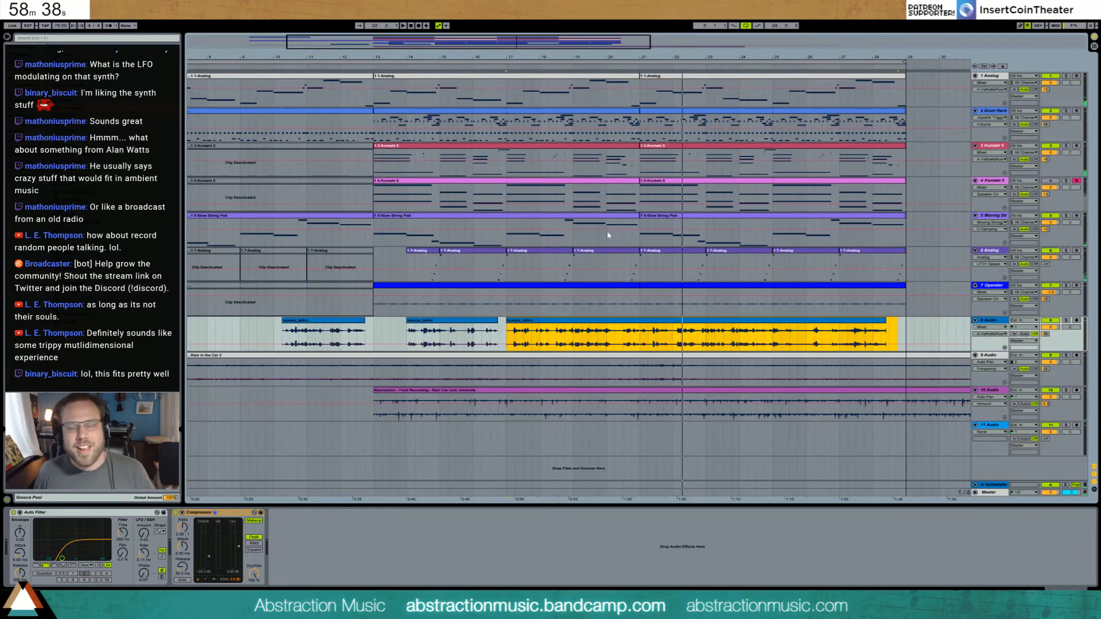
- Play the arrangement from bar 5 and toggle all the vocal clips off and back on
left_click_drag(572, 49, 571, 26)
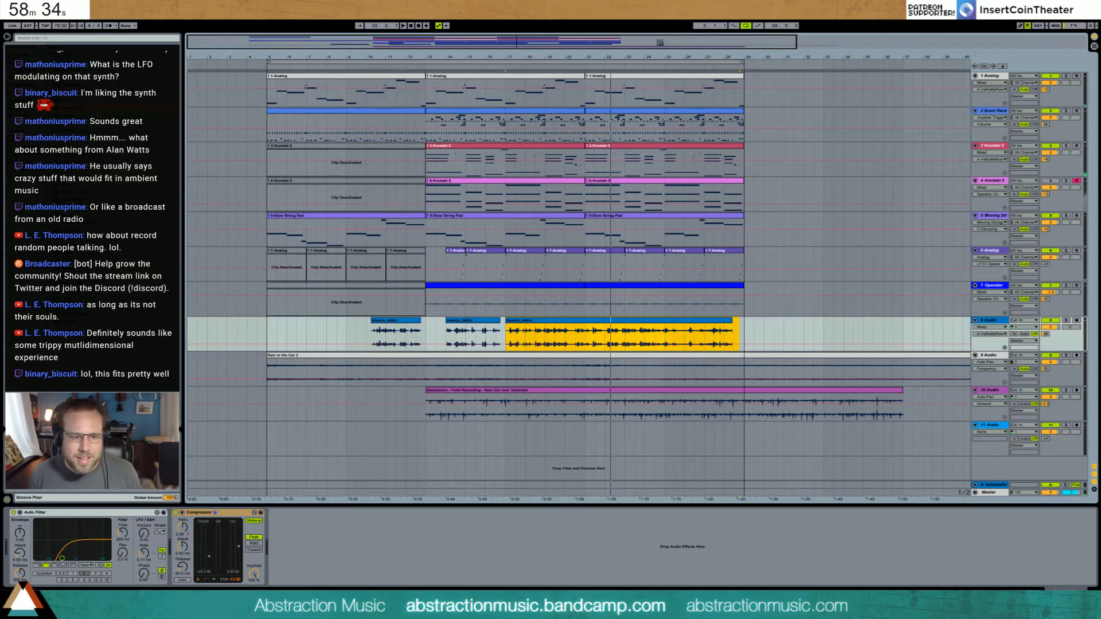
left_click(265, 101)
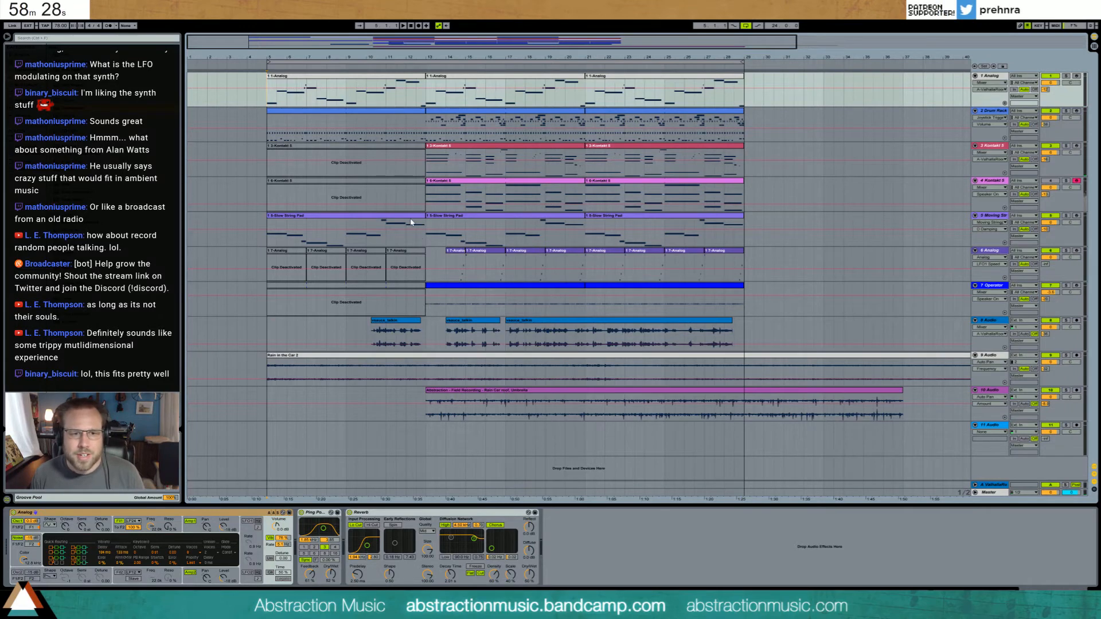
key("space")
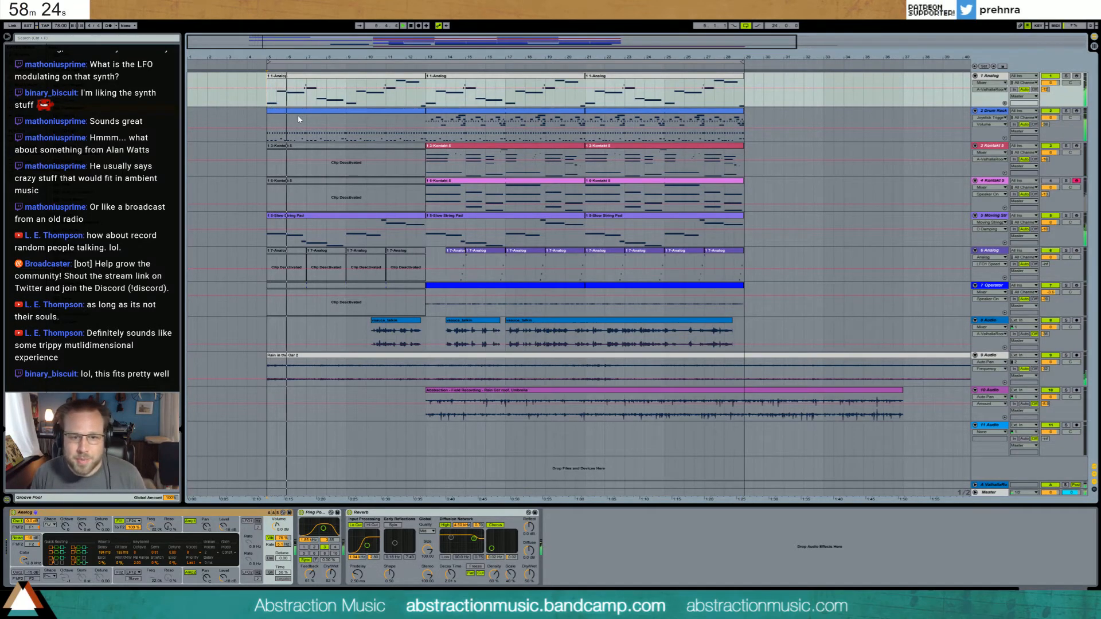
left_click_drag(346, 334, 804, 336)
key("0")
key("0")
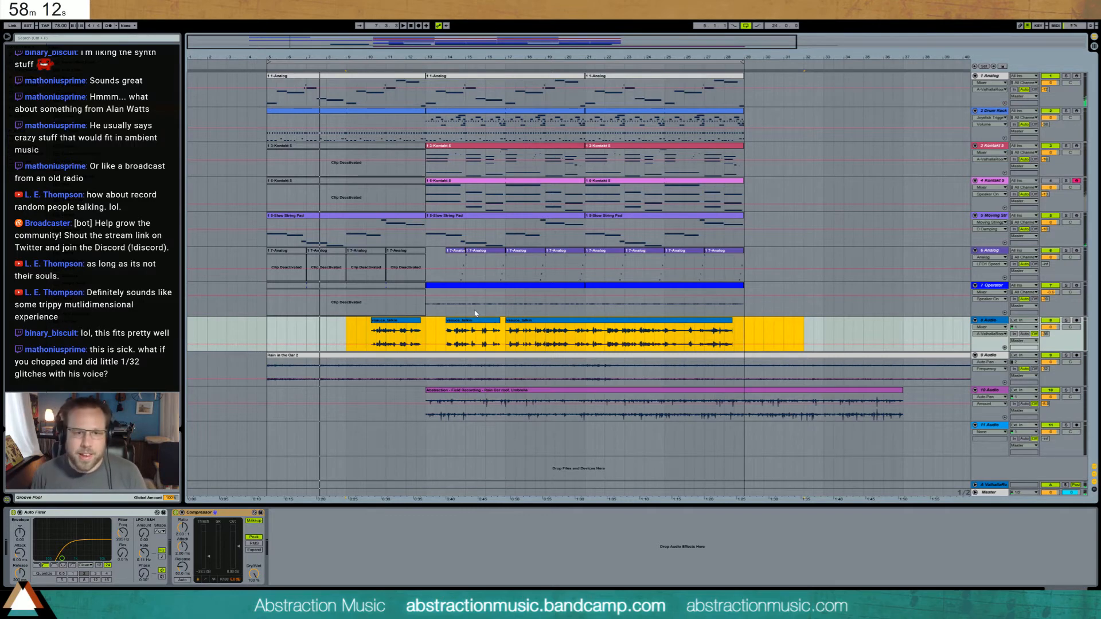
- Deactivate the first Slow String Pad clip and replay the arrangement from bar 5
left_click(265, 66)
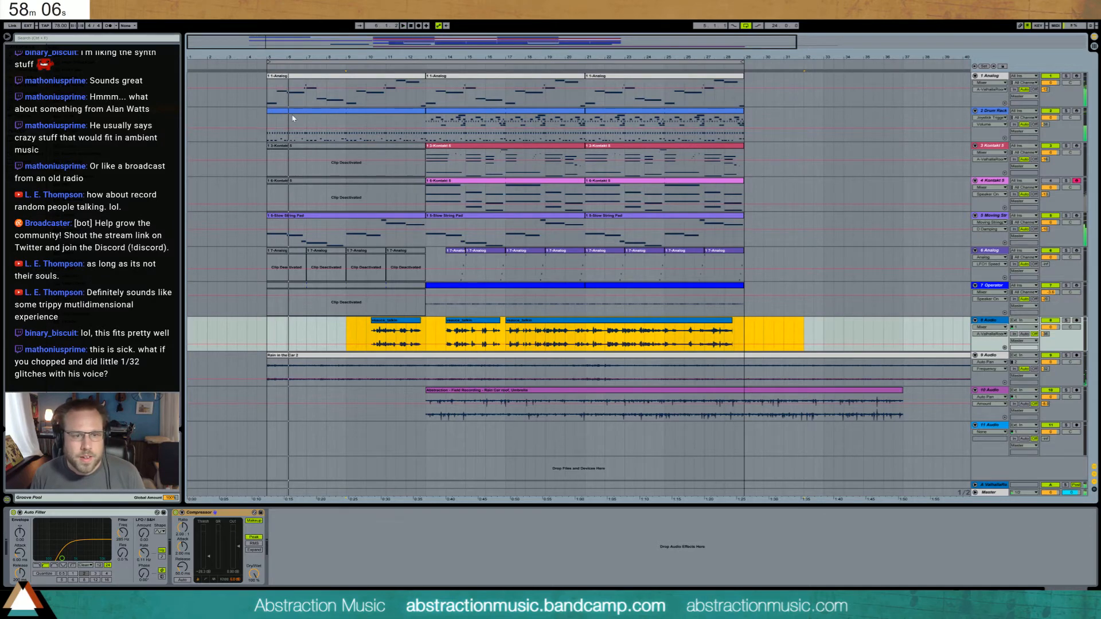
left_click(292, 214)
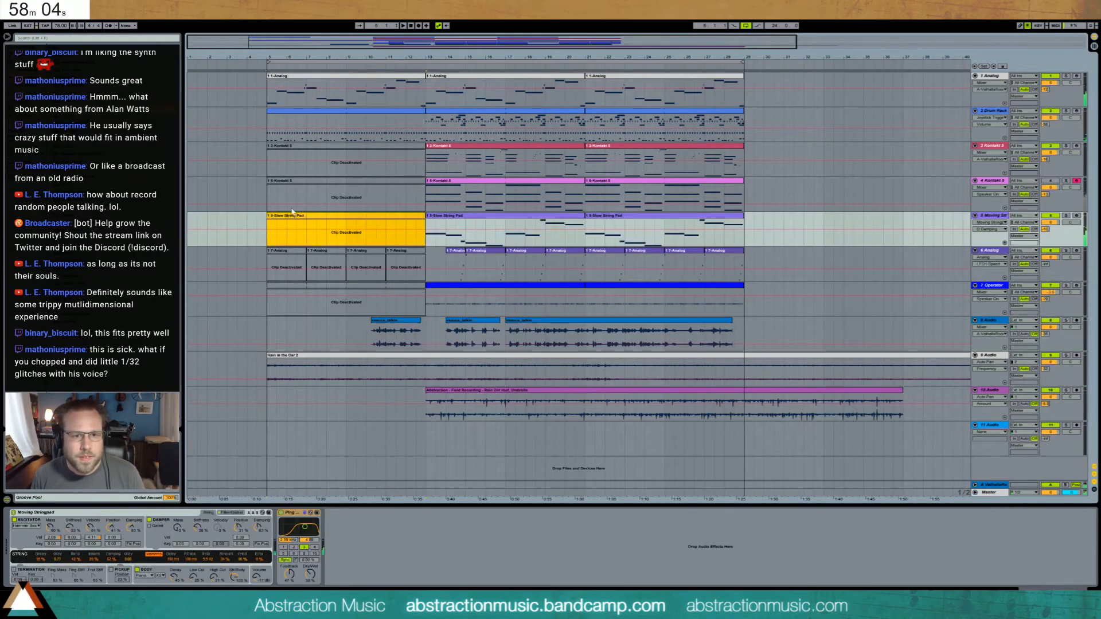
left_click(266, 100)
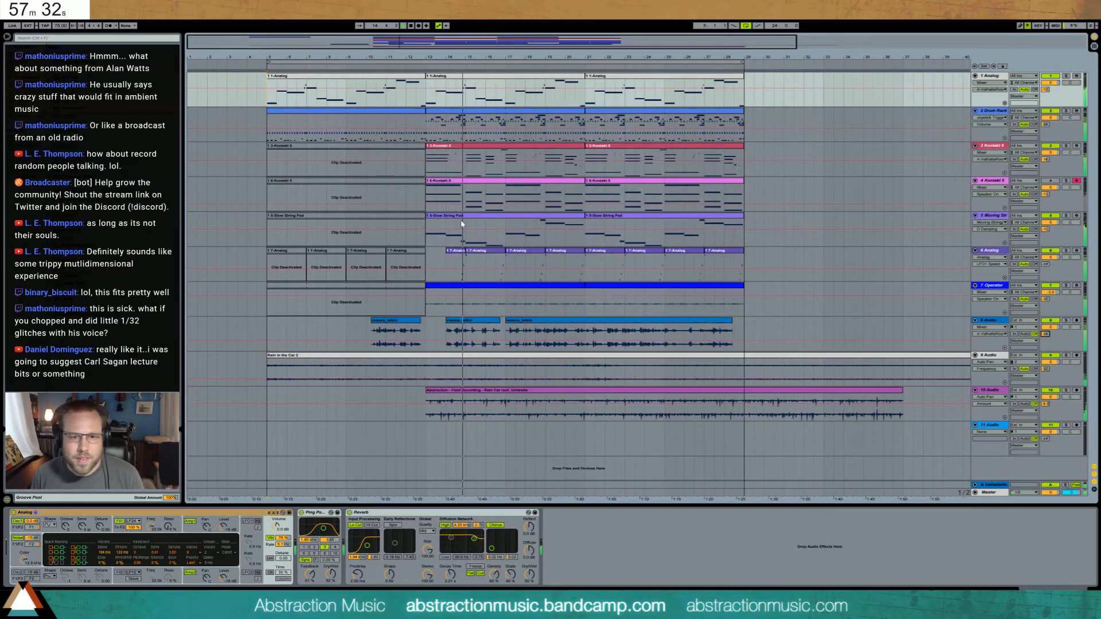
- Move the second vocal piece half a bar earlier, split it, and shift its second part to just after bar 15
left_click_drag(500, 58, 612, 116)
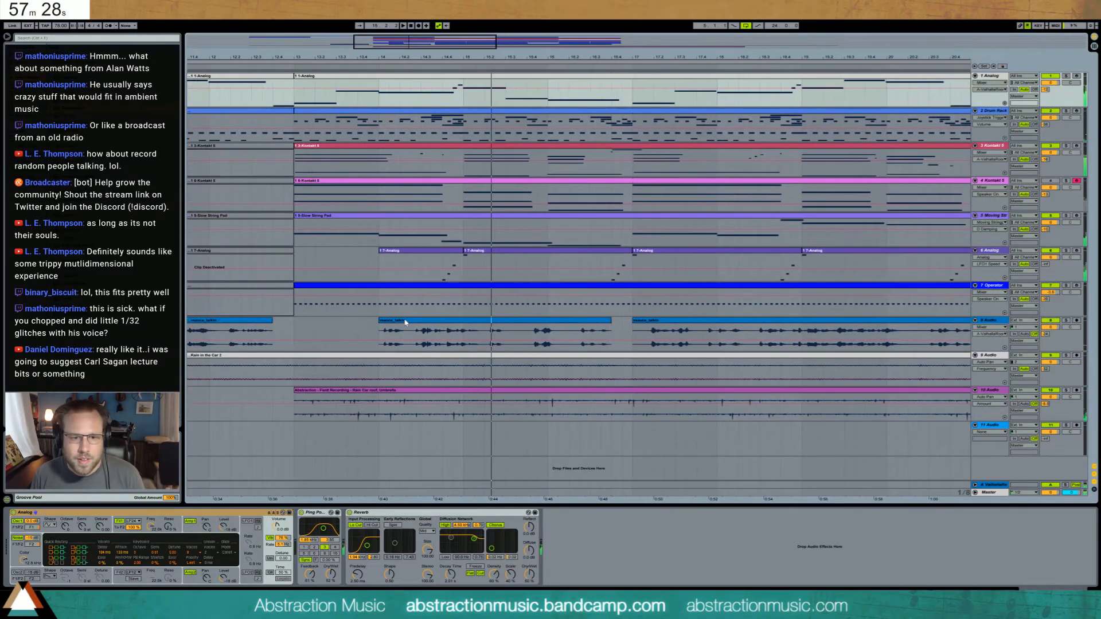
left_click_drag(405, 322, 353, 317)
left_click(590, 337)
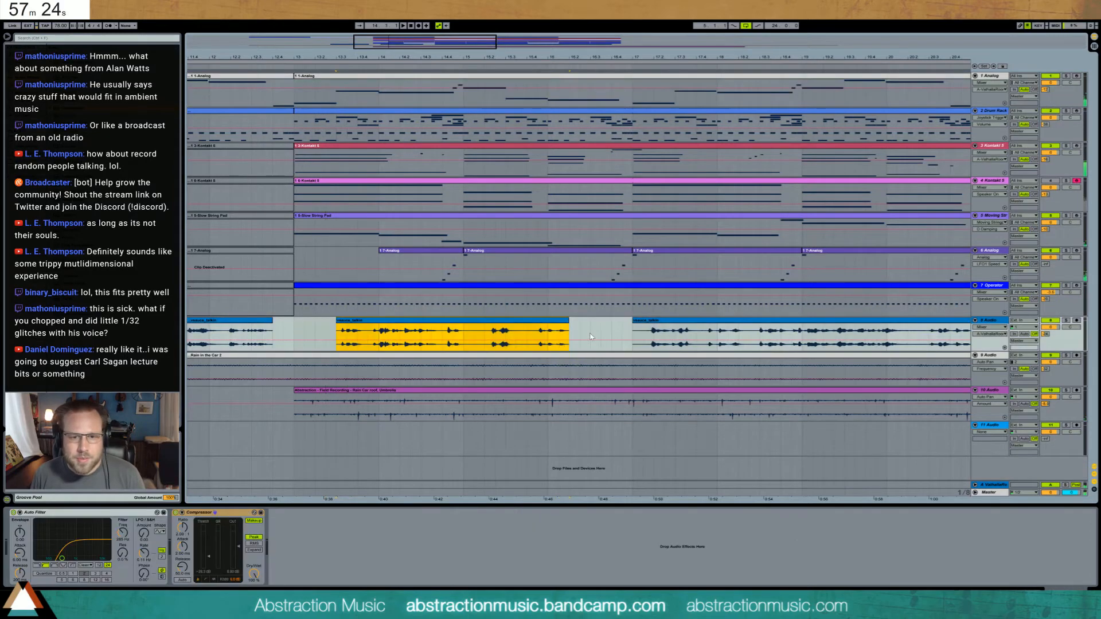
left_click_drag(456, 325, 490, 325)
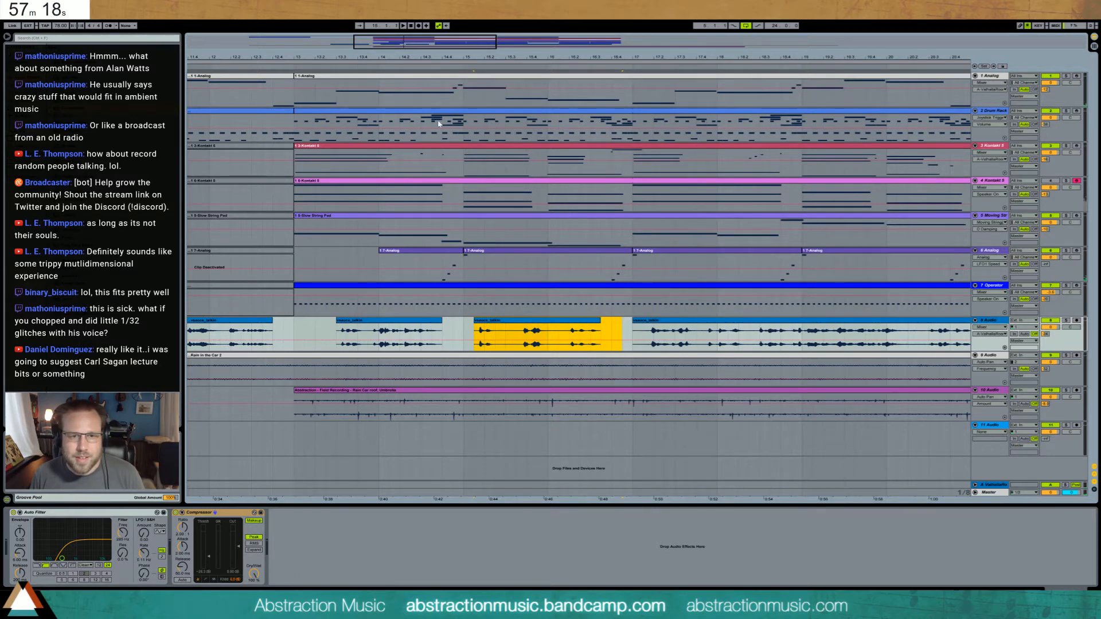
- Deactivate the second and third clips on the 4 Kontakt 5 track
scroll(438, 123, "down", 5)
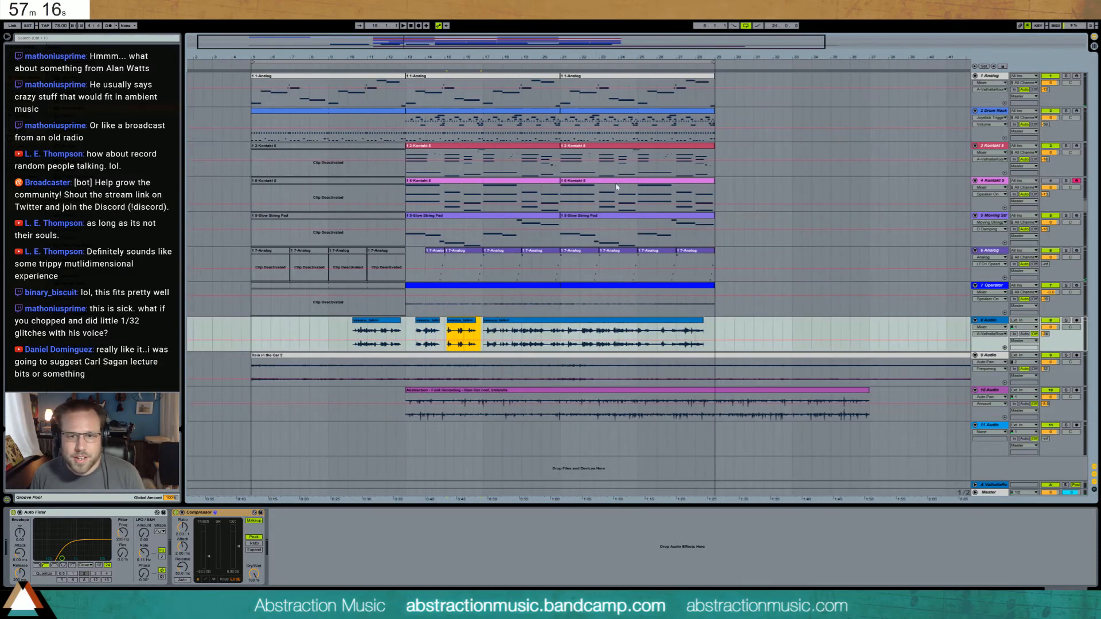
left_click(544, 181)
key("0")
key("0")
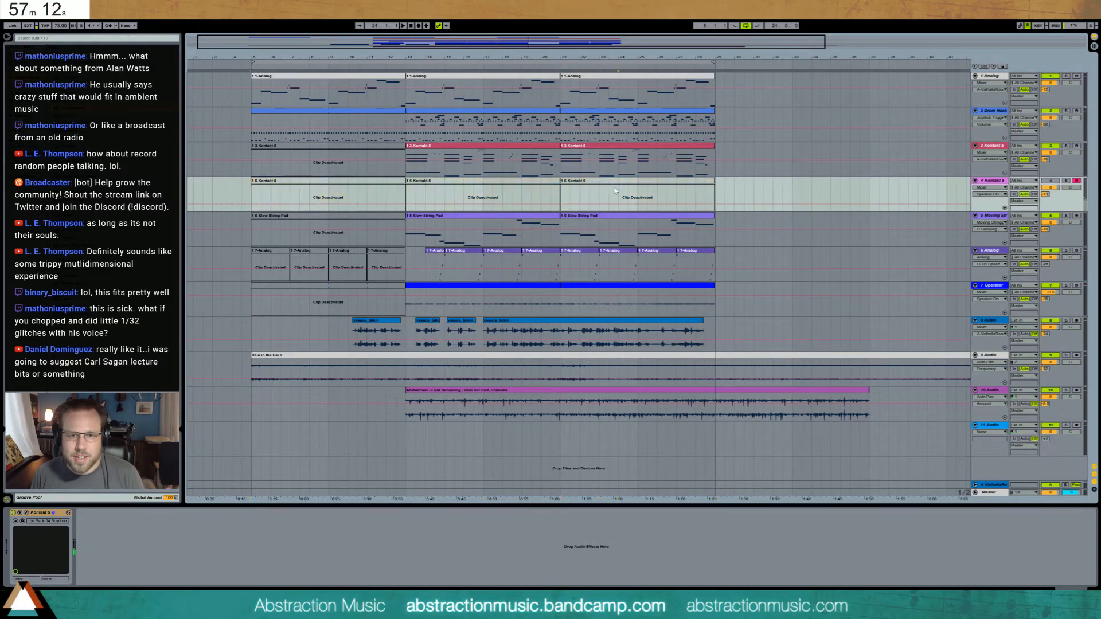
- Move the last deactivated clip on the 4 Kontakt 5 track to bar 29 and delete the track's other two clips
left_click_drag(601, 185, 750, 186)
left_click_drag(257, 195, 239, 195)
key("Delete")
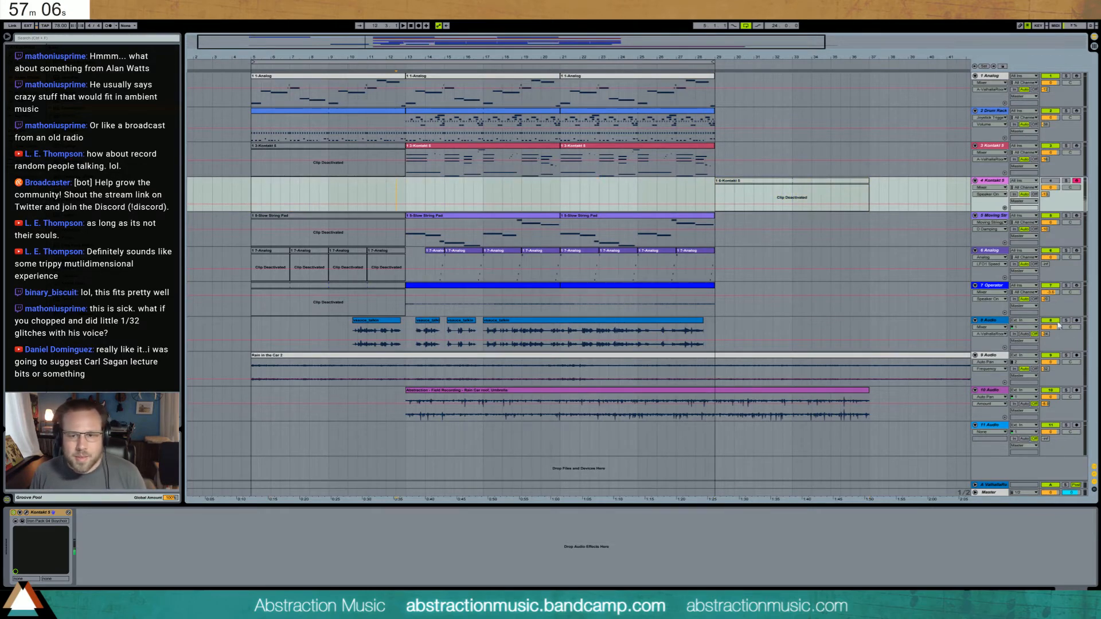
- Insert an audio track below the vocal track and record a short take on it from about bar 11 to just past bar 13
left_click(992, 321)
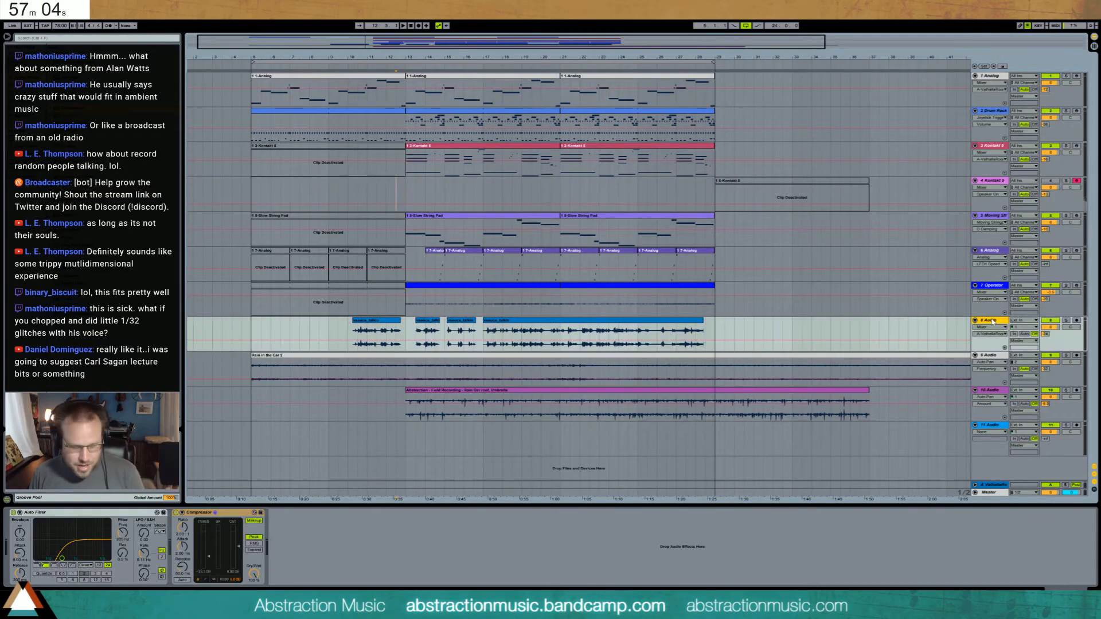
key("ctrl+t")
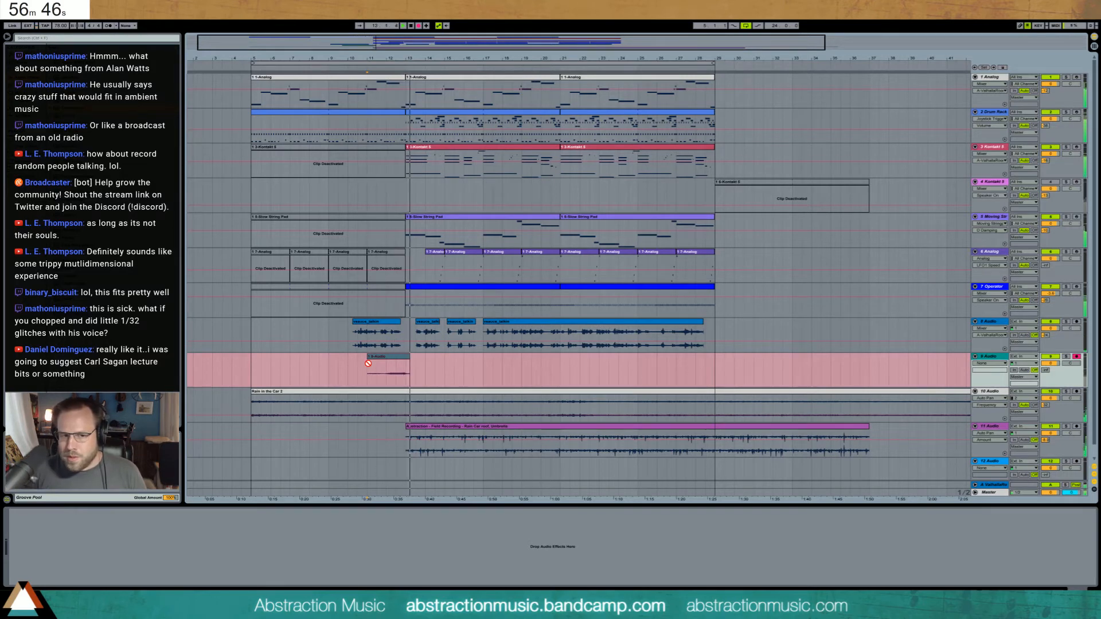
key("F9")
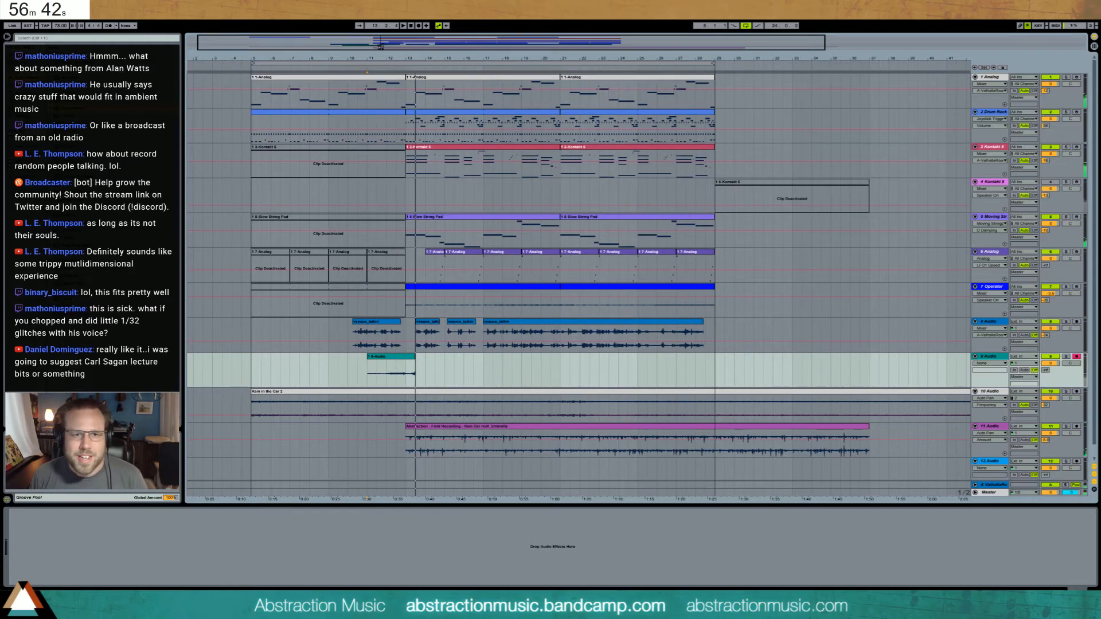
- Adjust the new audio track's ValhallaRoom send and trim the start of its recorded clip to bar 11, beat 4
left_click_drag(381, 46, 384, 358)
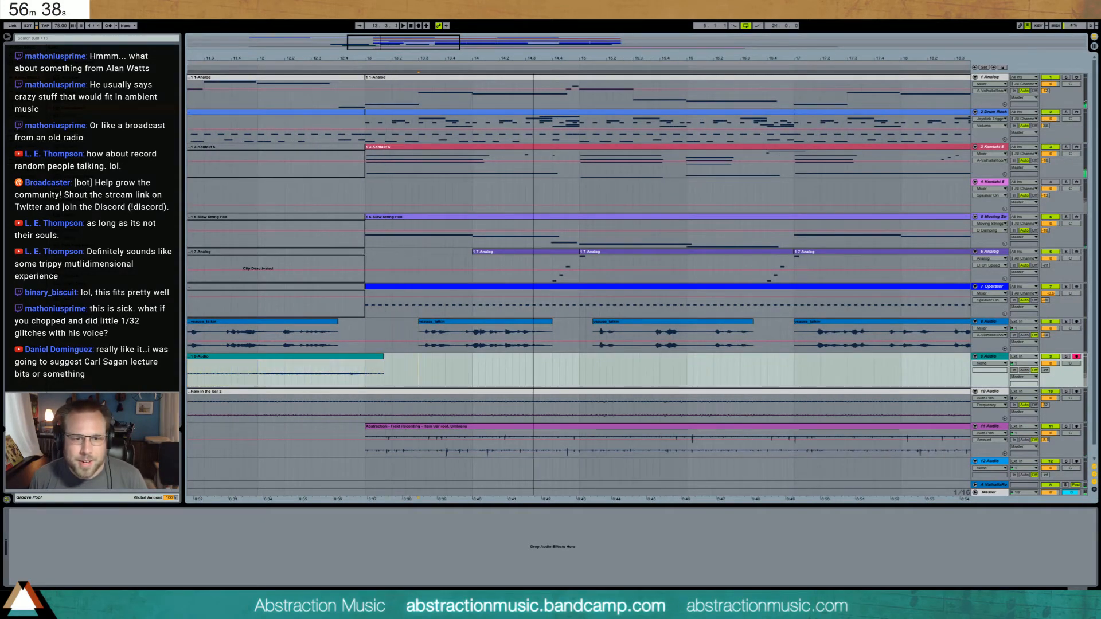
left_click_drag(411, 39, 404, 2)
left_click(1047, 370)
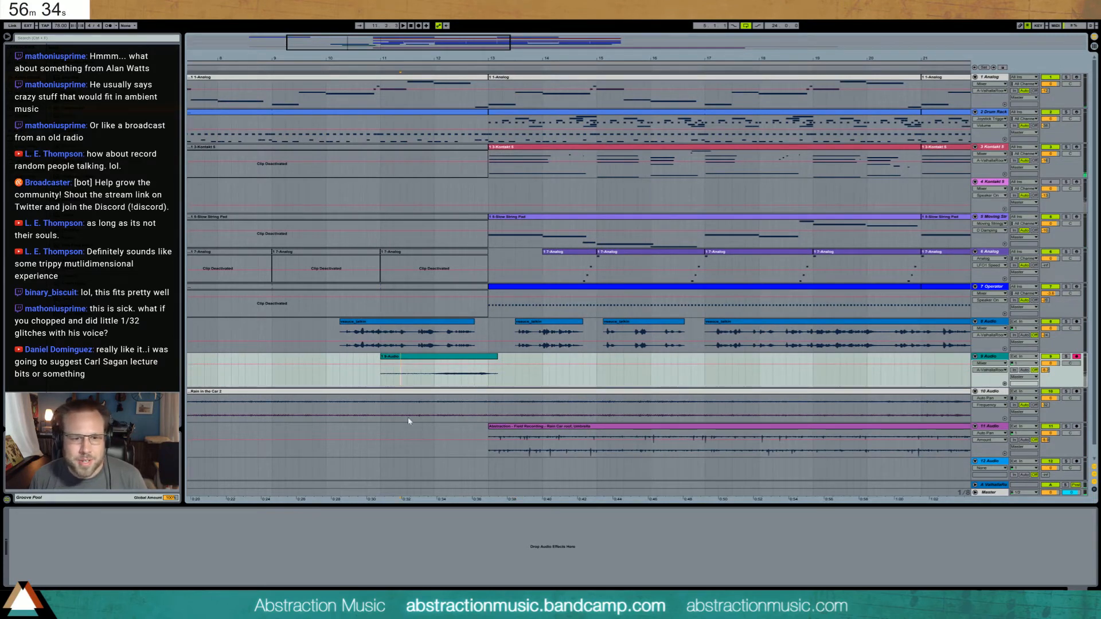
left_click_drag(381, 356, 422, 358)
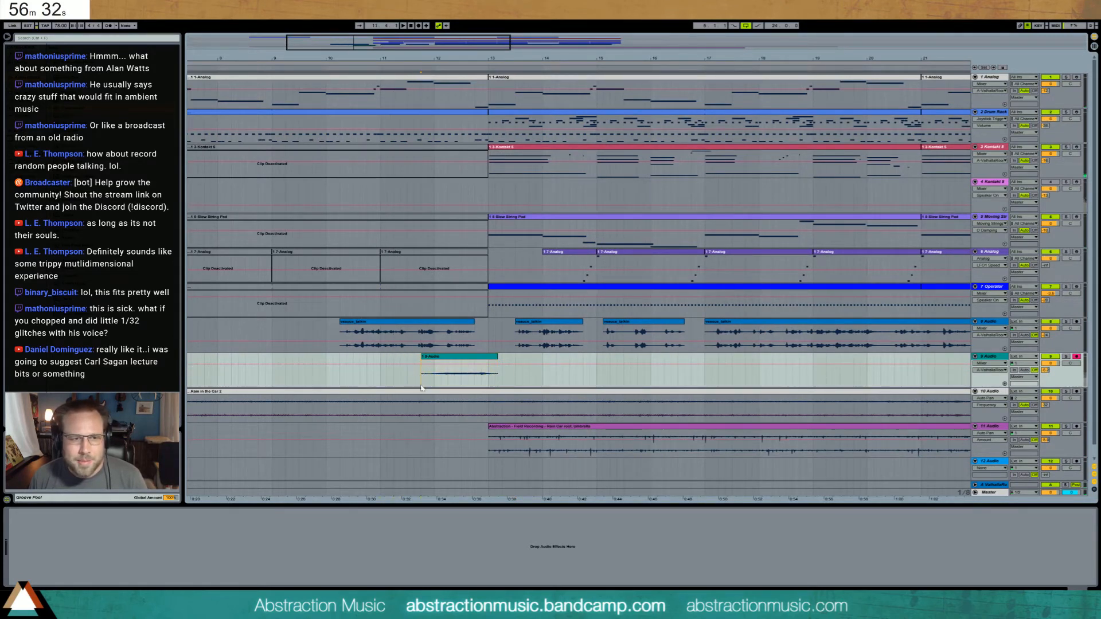
- Play back the trimmed recording while lowering the 9 Audio track's volume and adjusting its ValhallaRoom send
key("space")
left_click_drag(1051, 363, 1050, 368)
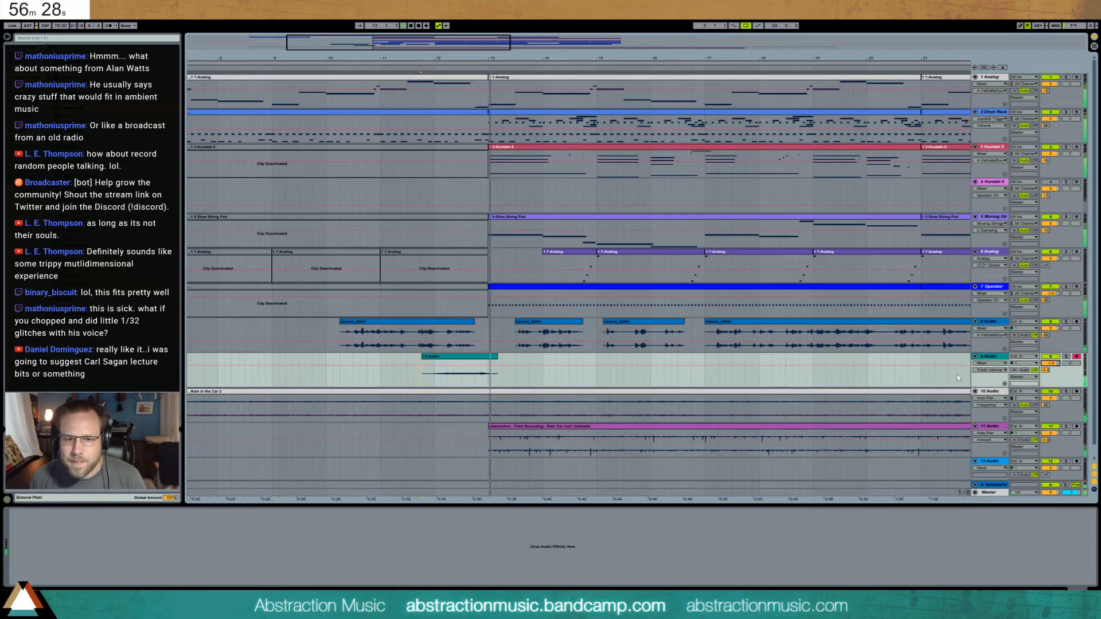
left_click(1046, 370)
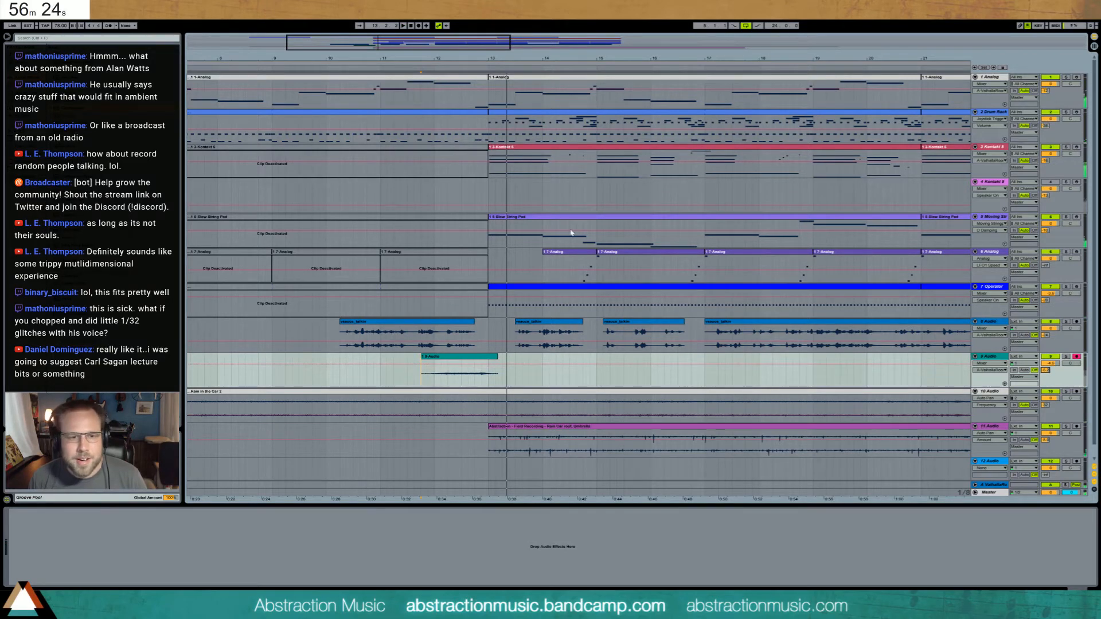
left_click(410, 71)
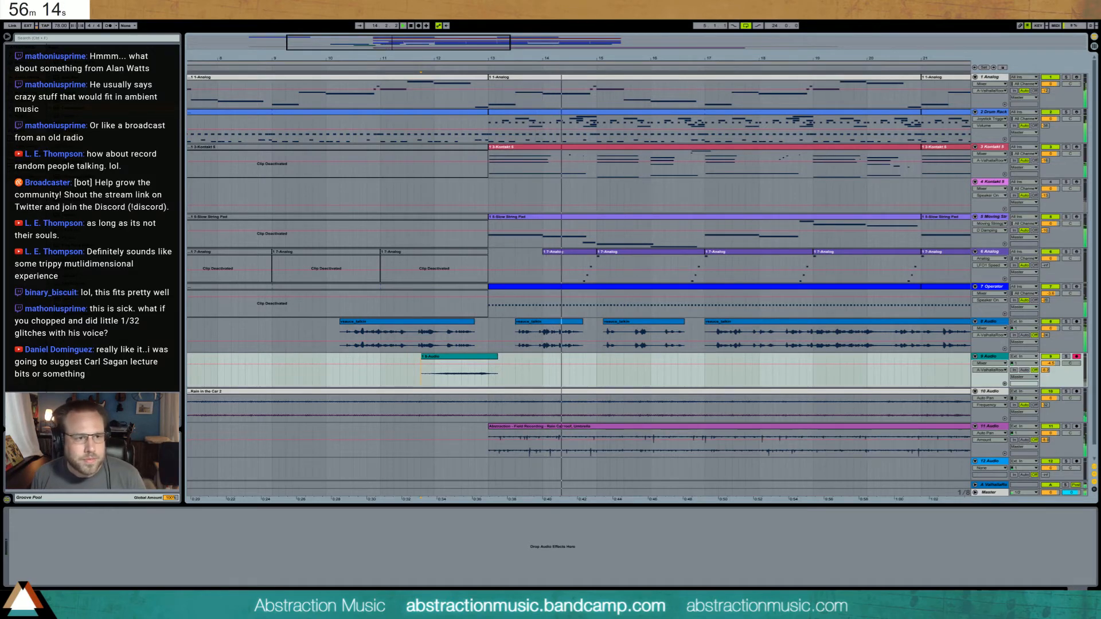
- Insert an audio track below 9 Audio and place a decaying hit sample from a library search on it at bar 13
left_click(52, 38)
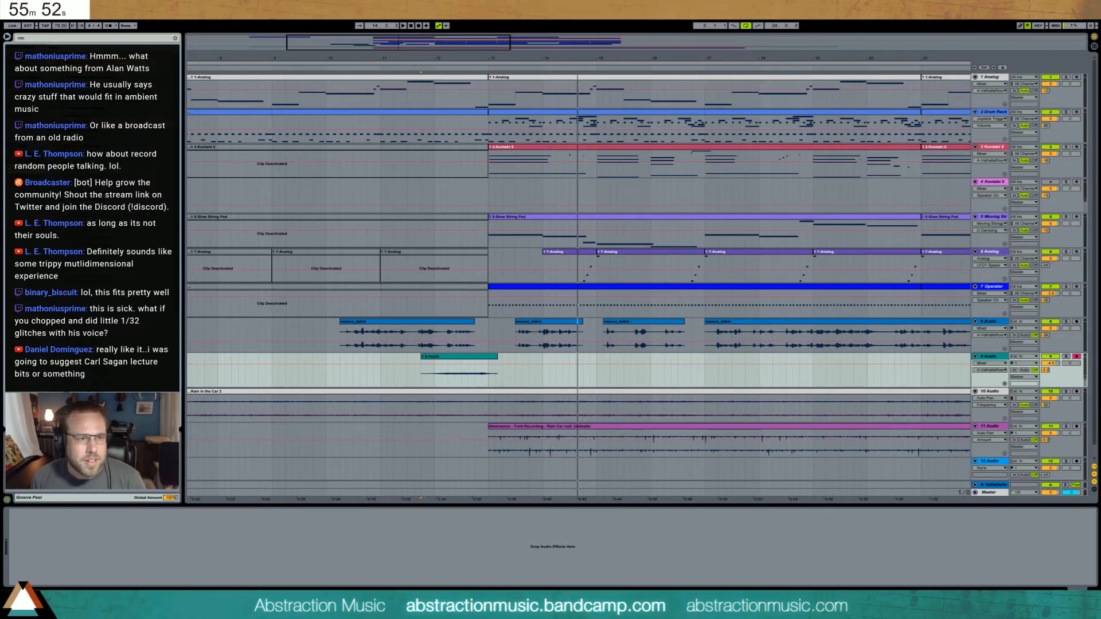
left_click(990, 356)
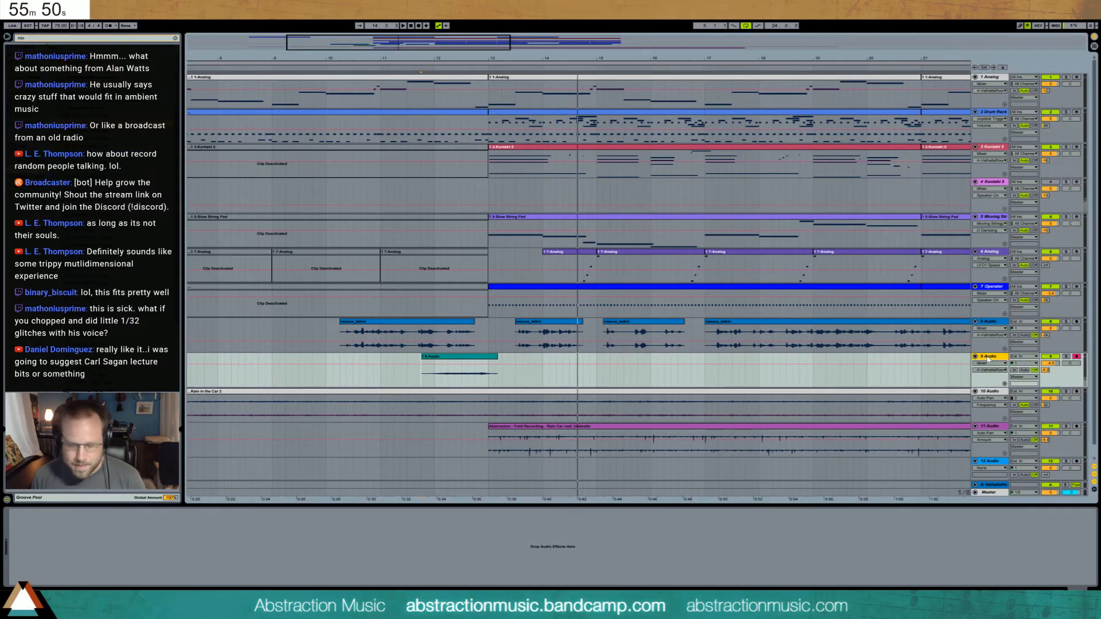
key("Down")
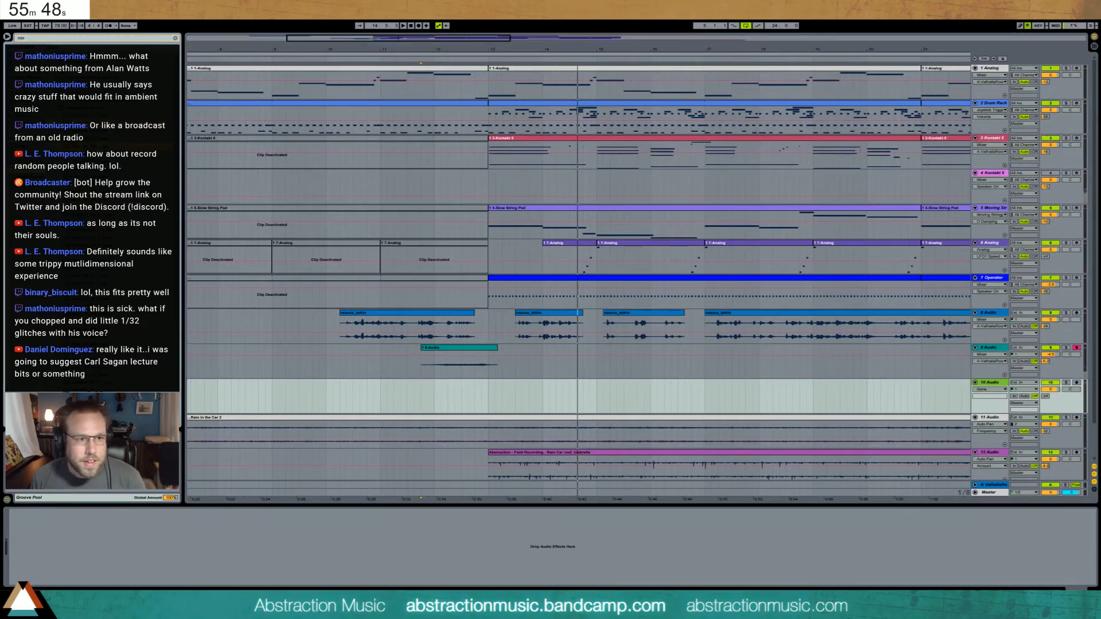
left_click_drag(577, 397, 489, 397)
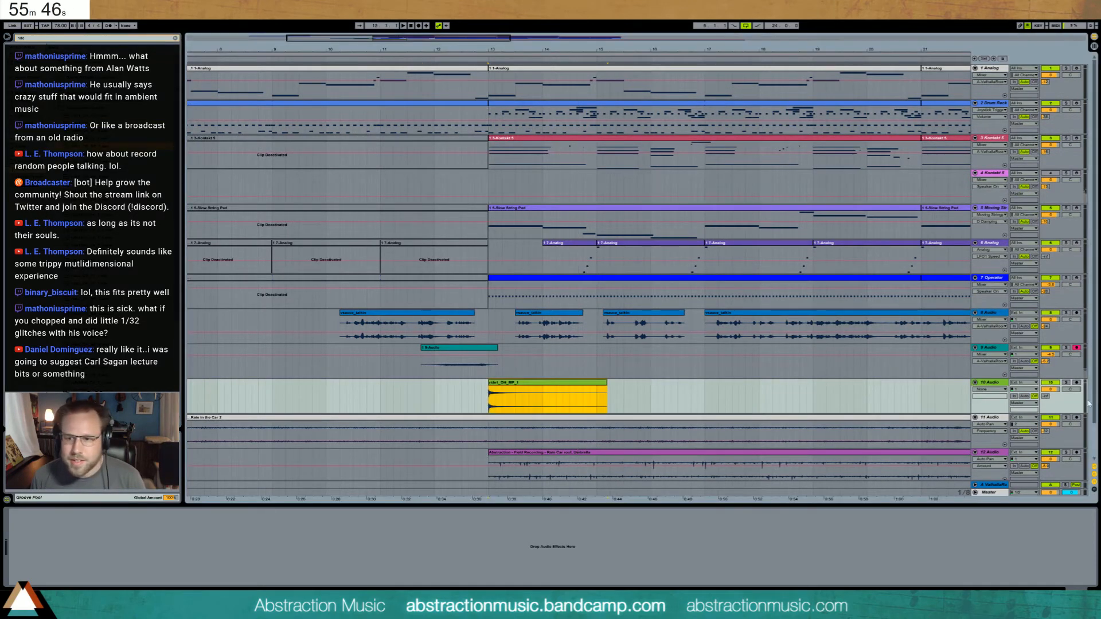
- Raise the reverb send on track 10 Audio, add a Ping Pong Delay, change its beat division and adjust Dry/Wet
left_click_drag(1046, 397, 1046, 356)
key("BackSpace")
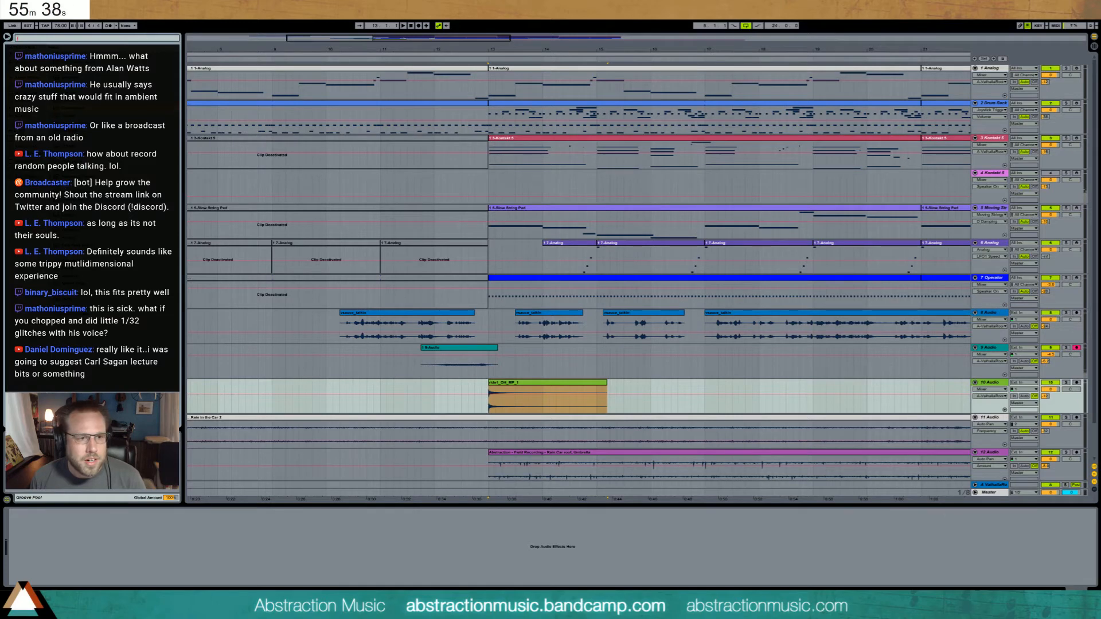
left_click(103, 244)
left_click_drag(73, 535, 73, 535)
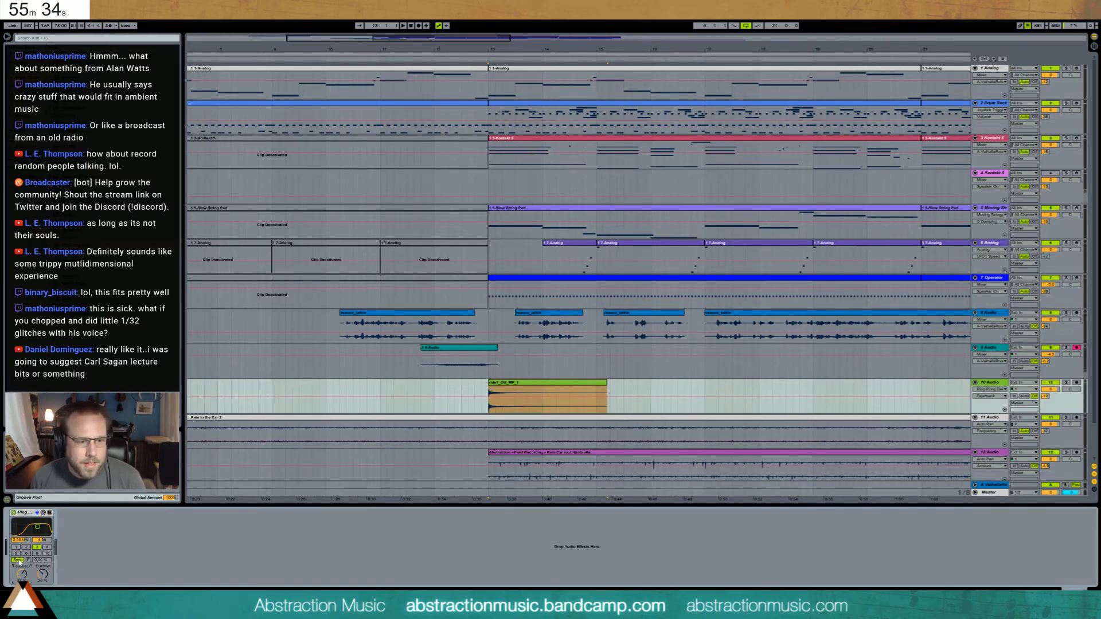
left_click(16, 554)
left_click_drag(43, 574, 43, 578)
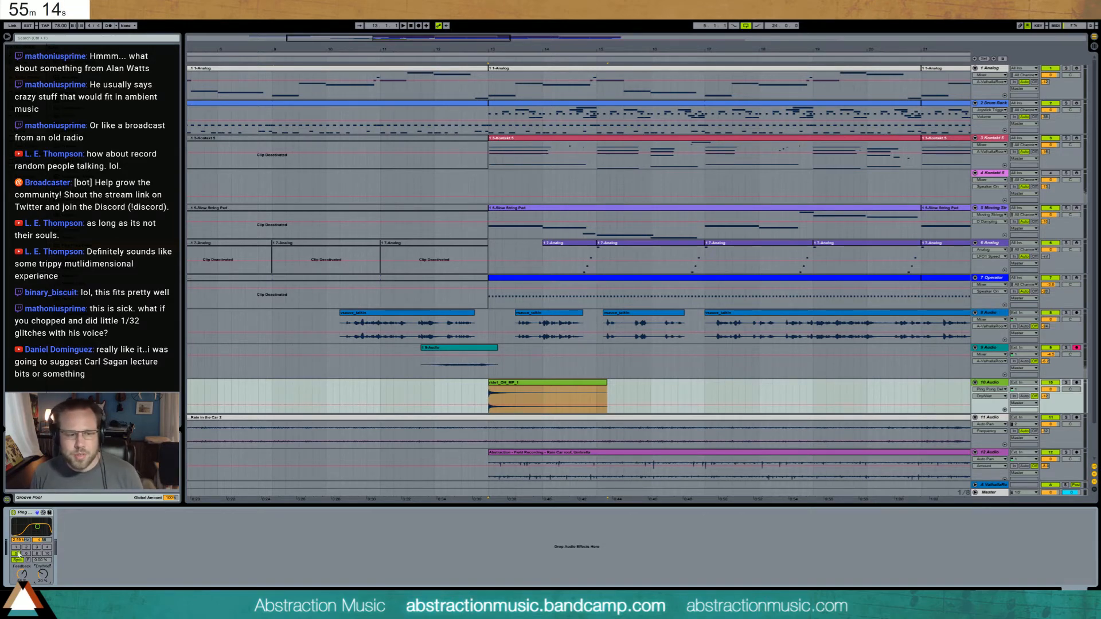
- Play from just before bar 13 and balance track 10's volume against the Ping Pong Delay's Dry/Wet and Feedback
left_click(463, 396)
key("space")
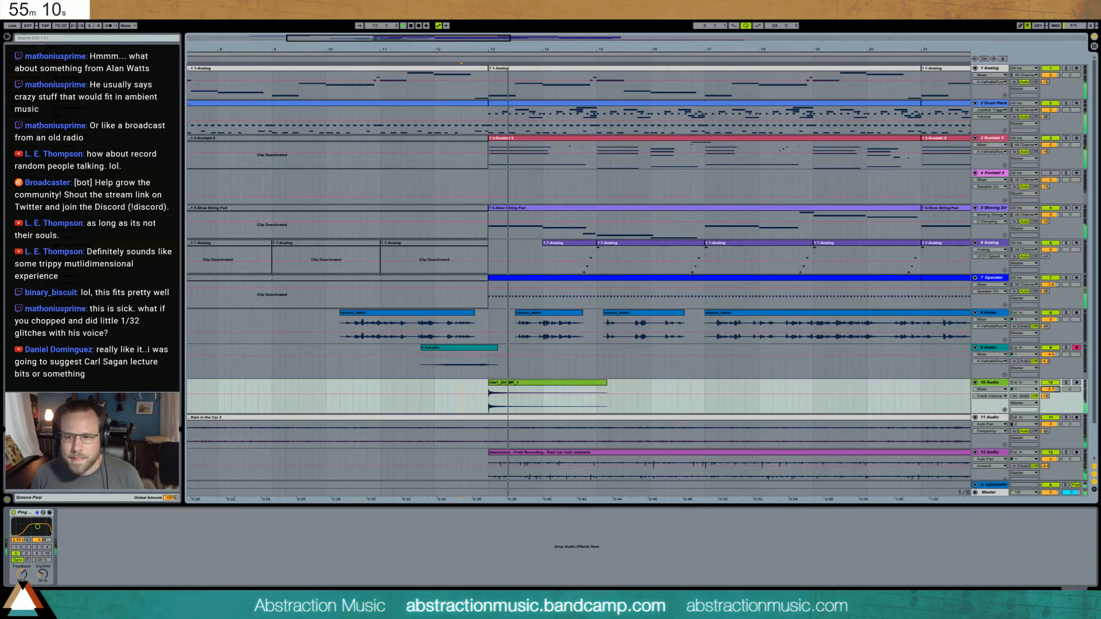
left_click_drag(1050, 390, 1050, 396)
left_click_drag(43, 574, 42, 567)
left_click(23, 576)
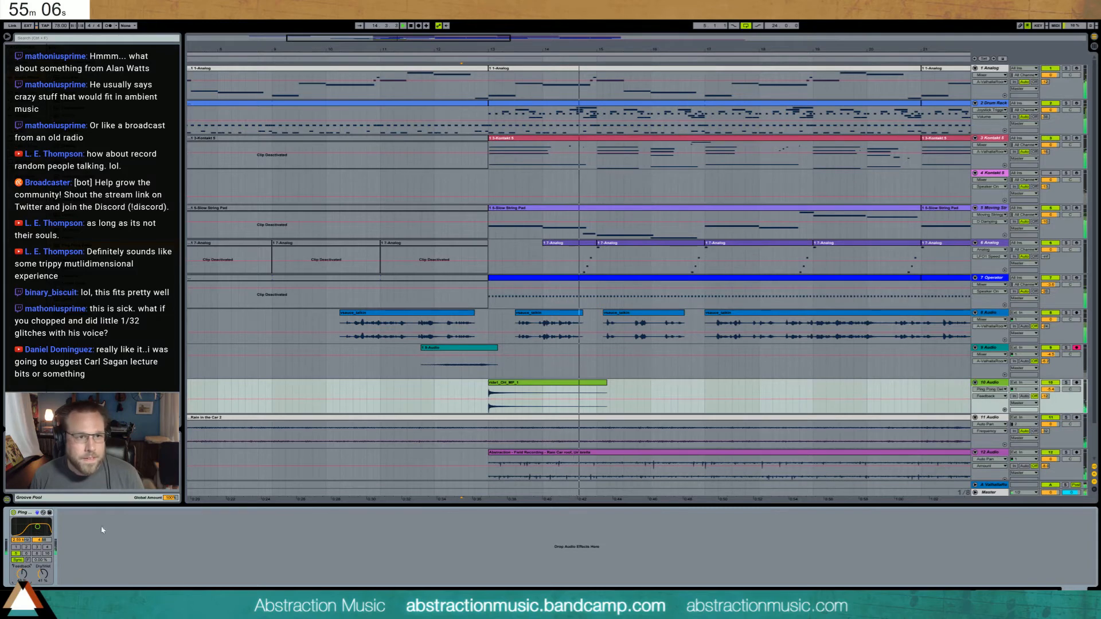
left_click_drag(1050, 389, 1050, 387)
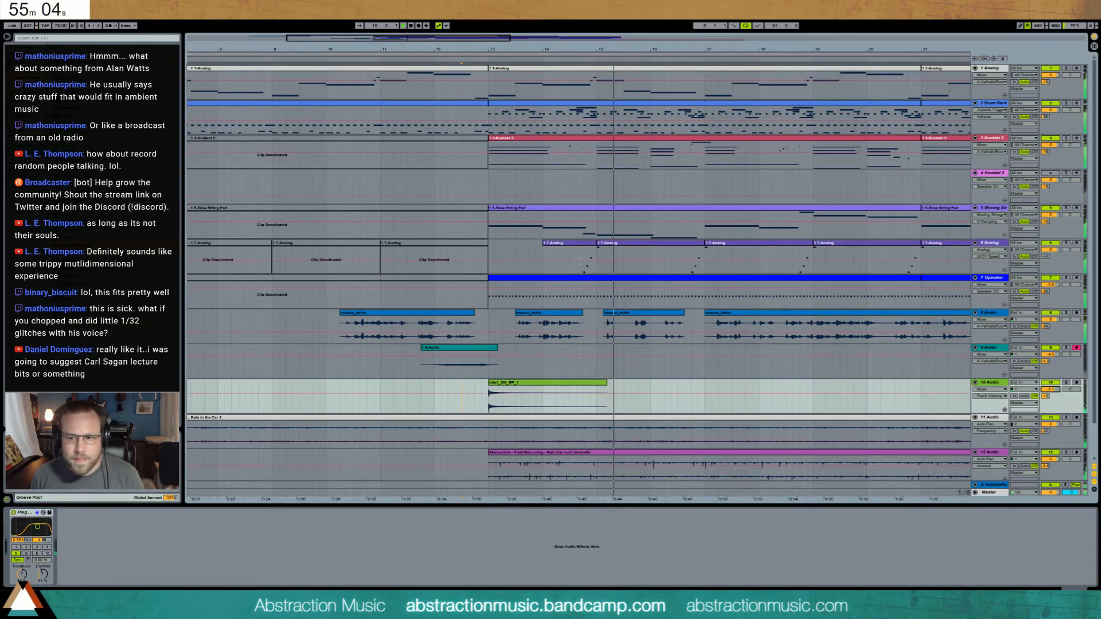
- Copy the track 10 Audio clip from bar 13 to bar 17 and readjust the track's volume during playback
left_click_drag(465, 39, 536, 40)
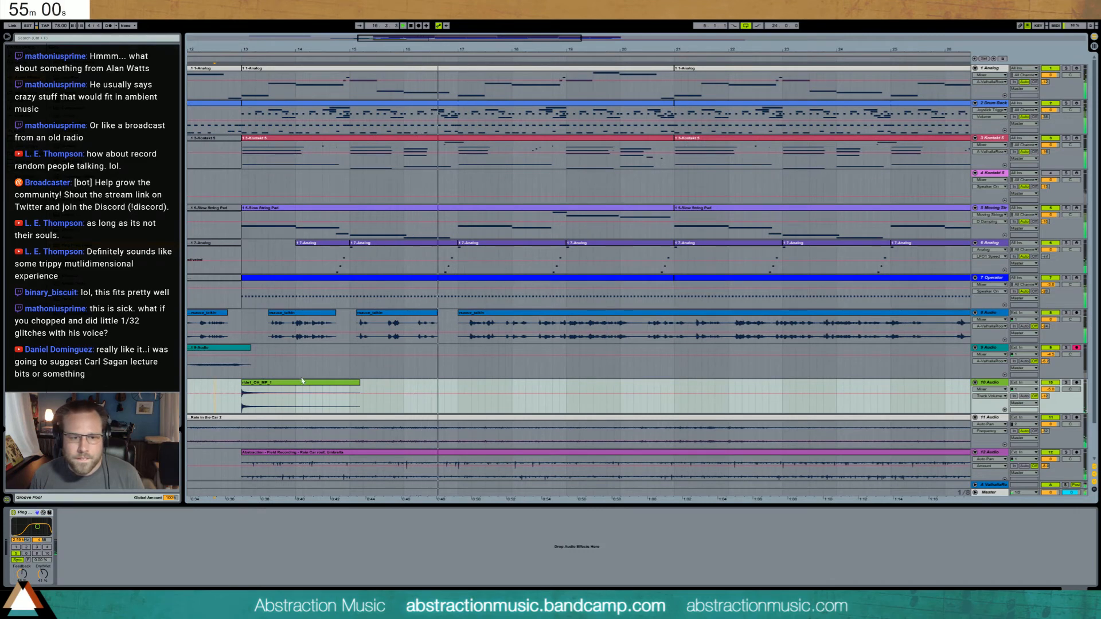
left_click(343, 382)
key("space")
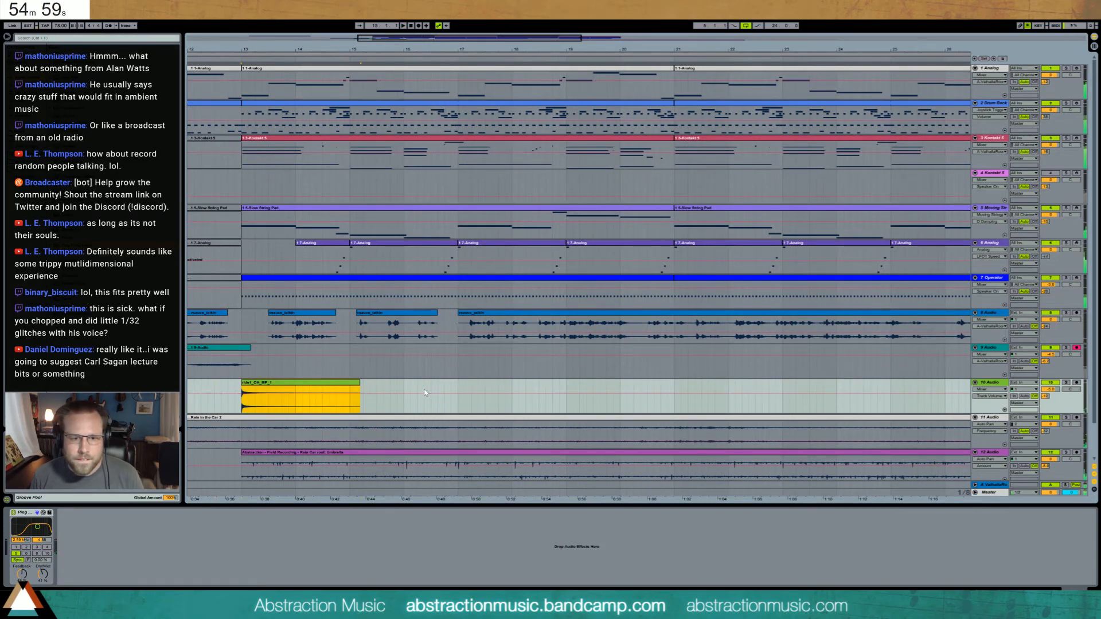
left_click(455, 385)
key("ctrl+v")
key("space")
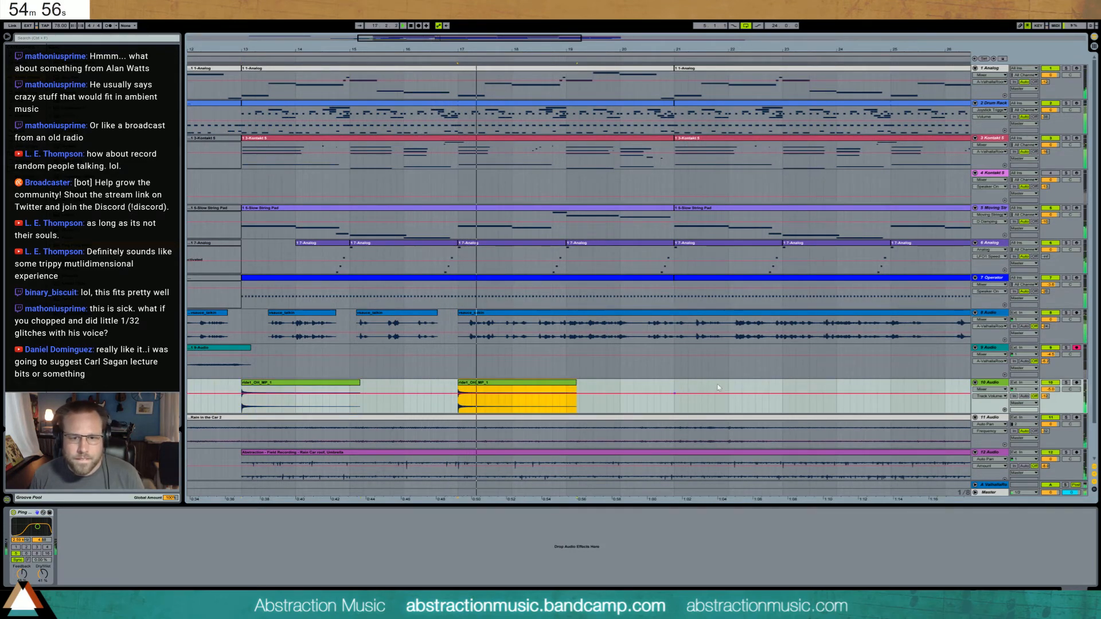
left_click_drag(719, 387, 564, 388)
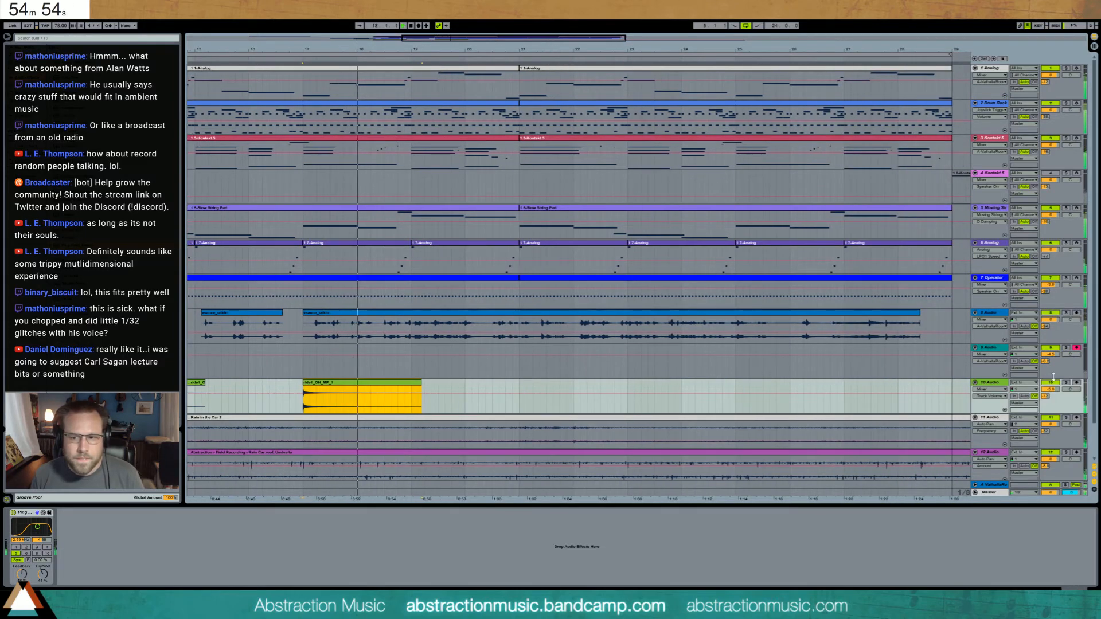
left_click_drag(1050, 390, 1051, 393)
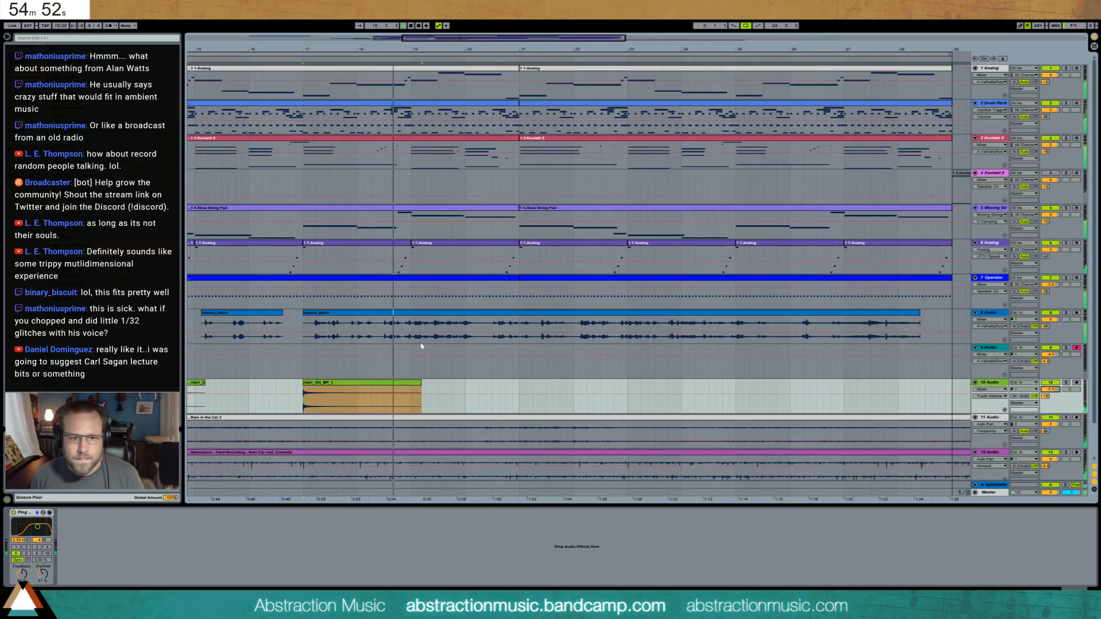
- Split the voice clip on track 8 Audio around bar 20, close up the pieces from bar 17, and play the result
left_click(492, 328)
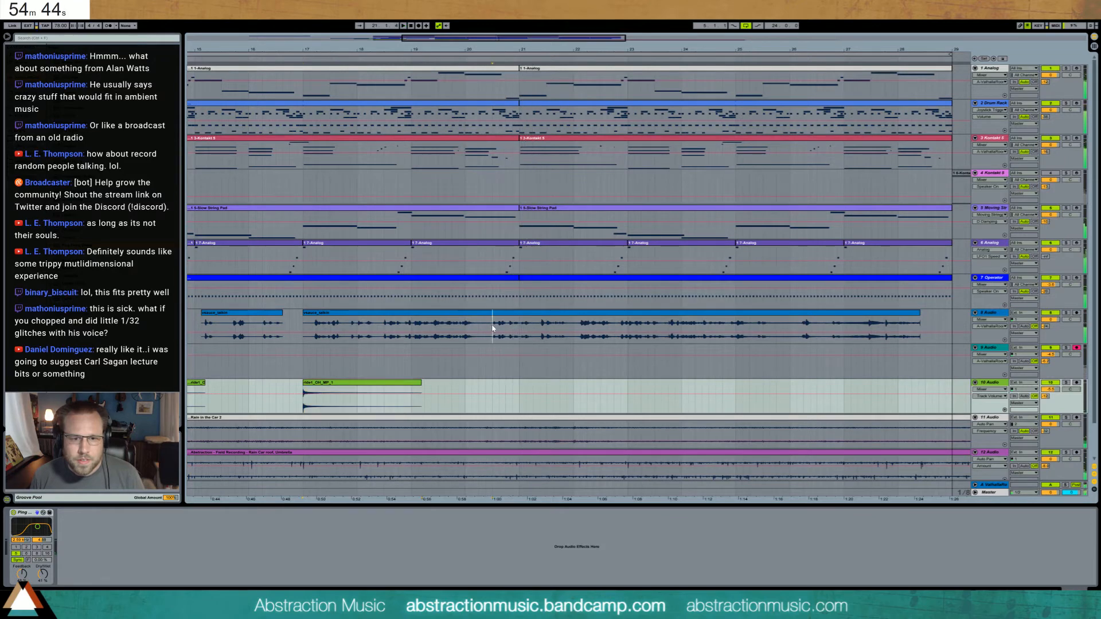
mouse_move(492, 328)
left_mouse_down()
mouse_move(532, 327)
mouse_move(503, 315)
left_mouse_up()
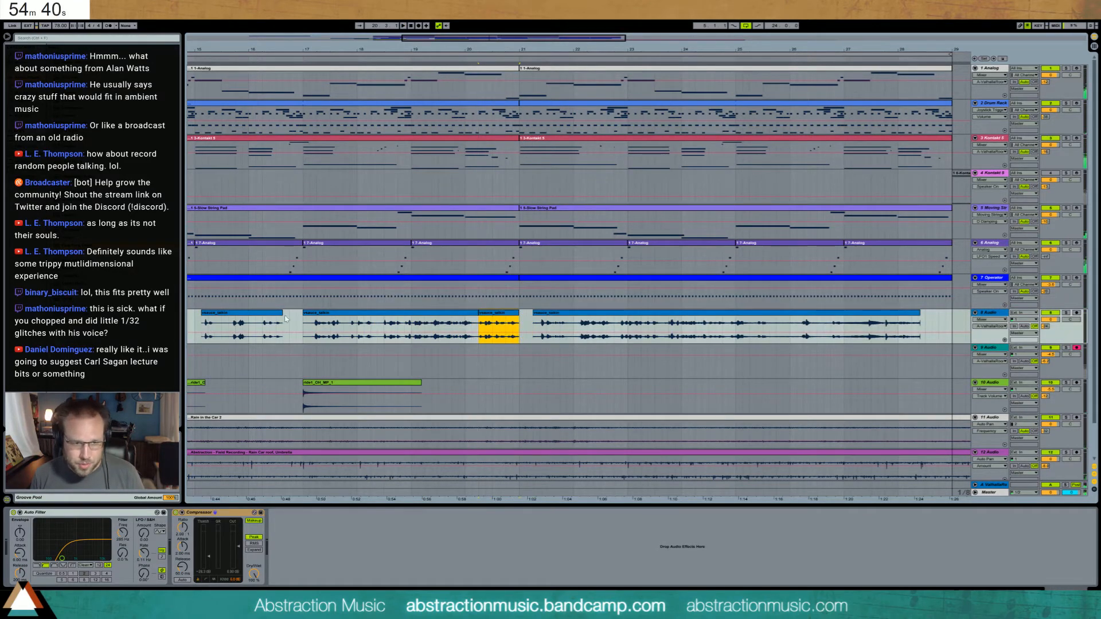
left_click(319, 315)
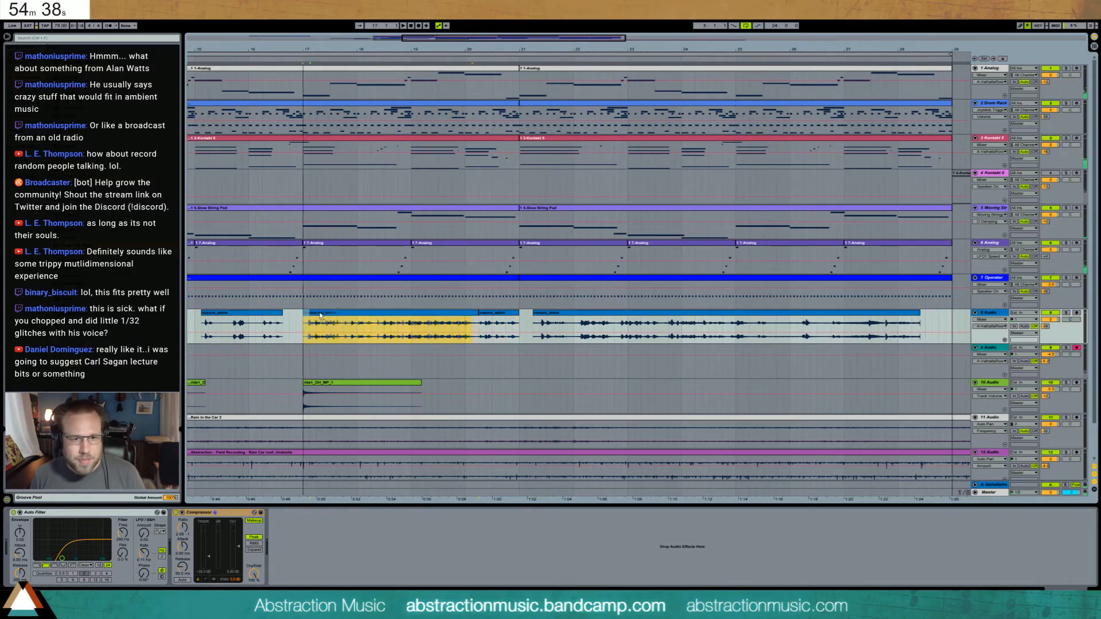
left_click_drag(503, 314, 495, 315)
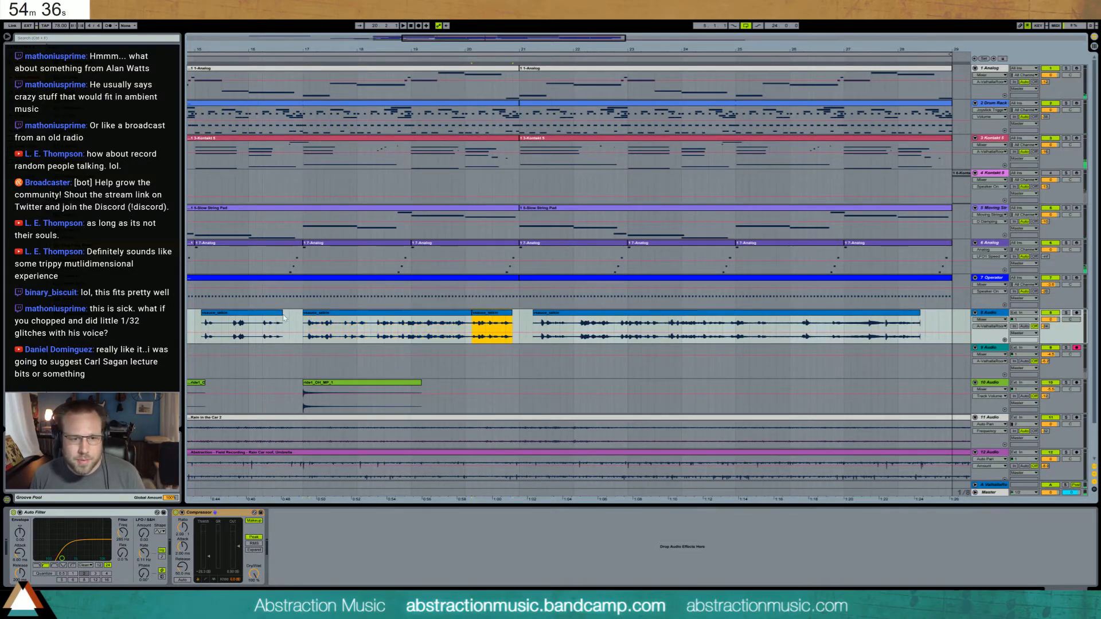
left_click(308, 328)
key("space")
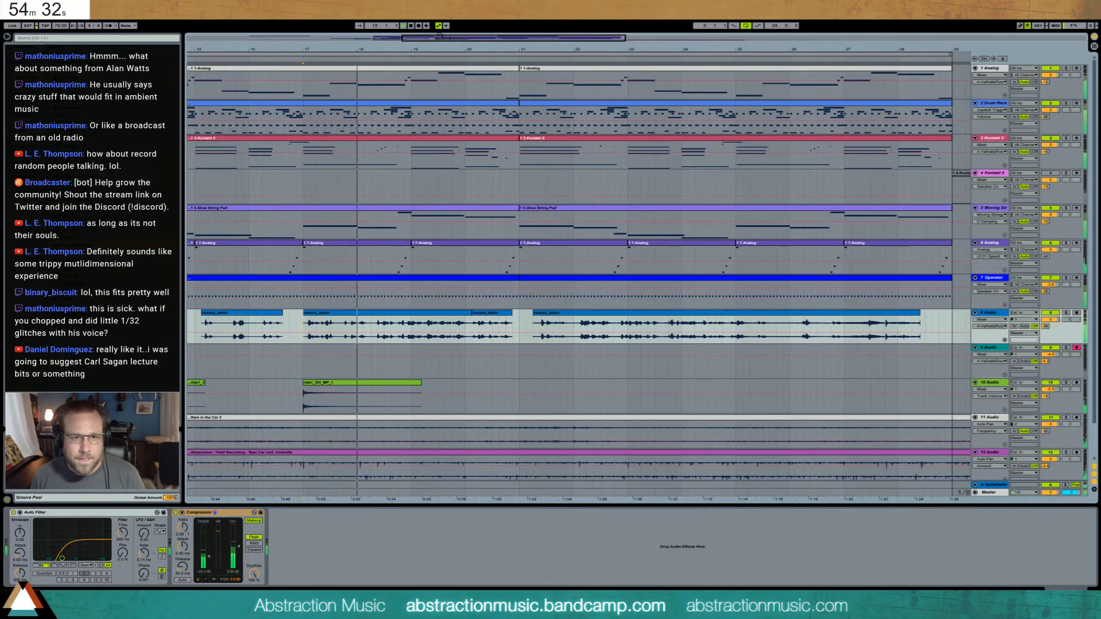
- Cut the pauses from the voice recording between bars 17 and 19, pull the following pieces earlier, and play from bar 17
left_click_drag(334, 50, 333, 75)
mouse_move(367, 324)
left_mouse_down()
mouse_move(354, 326)
mouse_move(375, 317)
left_mouse_up()
left_click(445, 328)
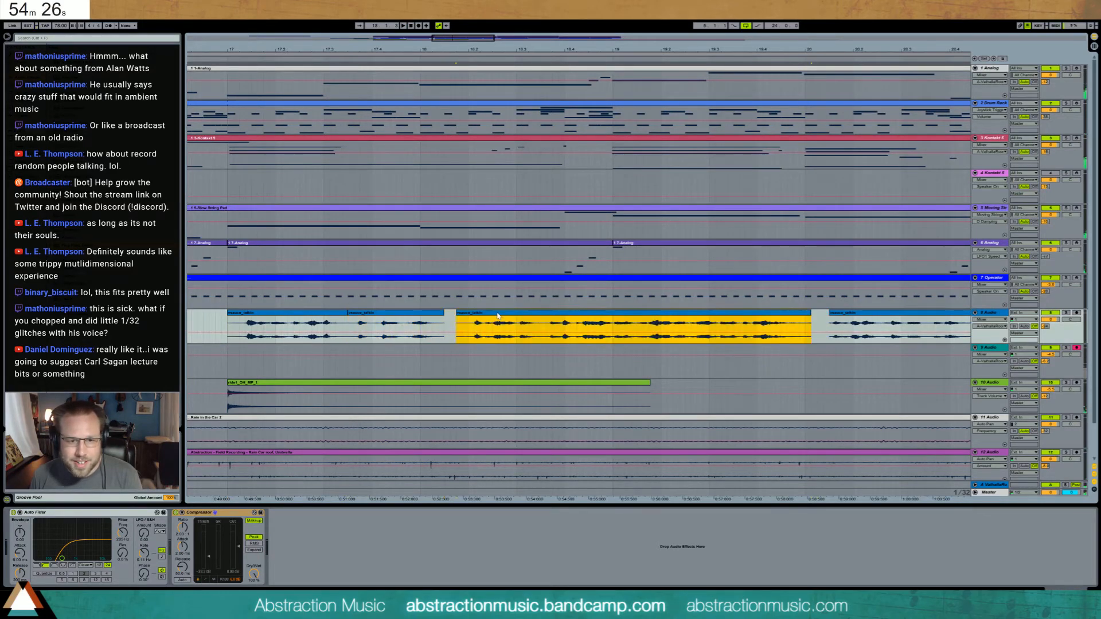
left_click_drag(498, 316, 485, 317)
left_click_drag(849, 316, 813, 317)
left_click(230, 323)
key("space")
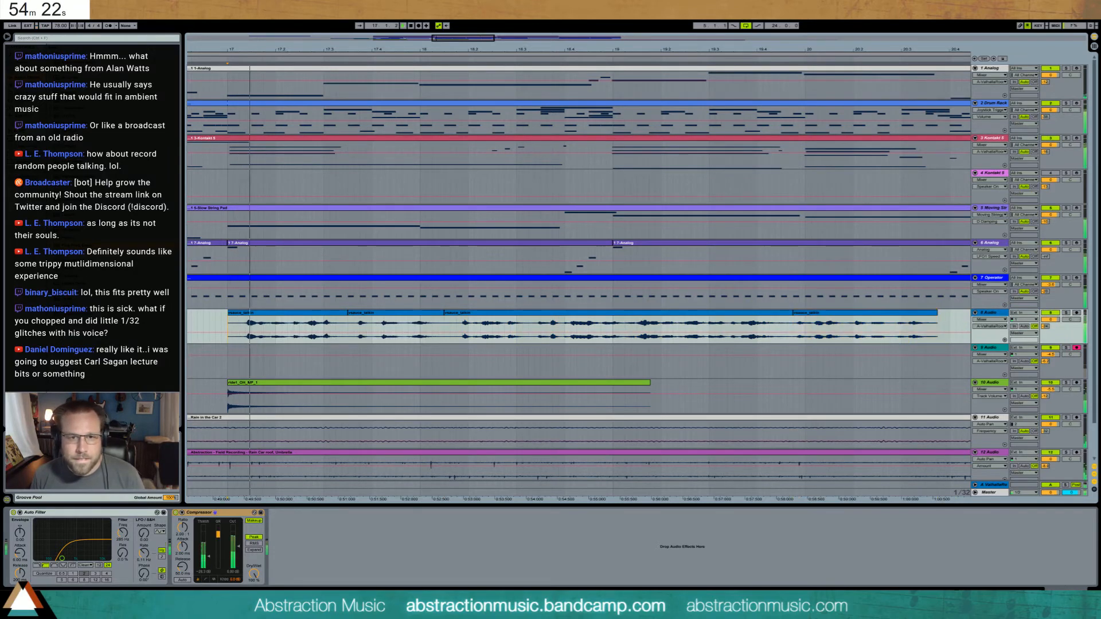
- Listen to the edited voice phrase and move its last piece to start on bar 20
left_click_drag(827, 49, 827, 30)
left_click_drag(484, 40, 496, 40)
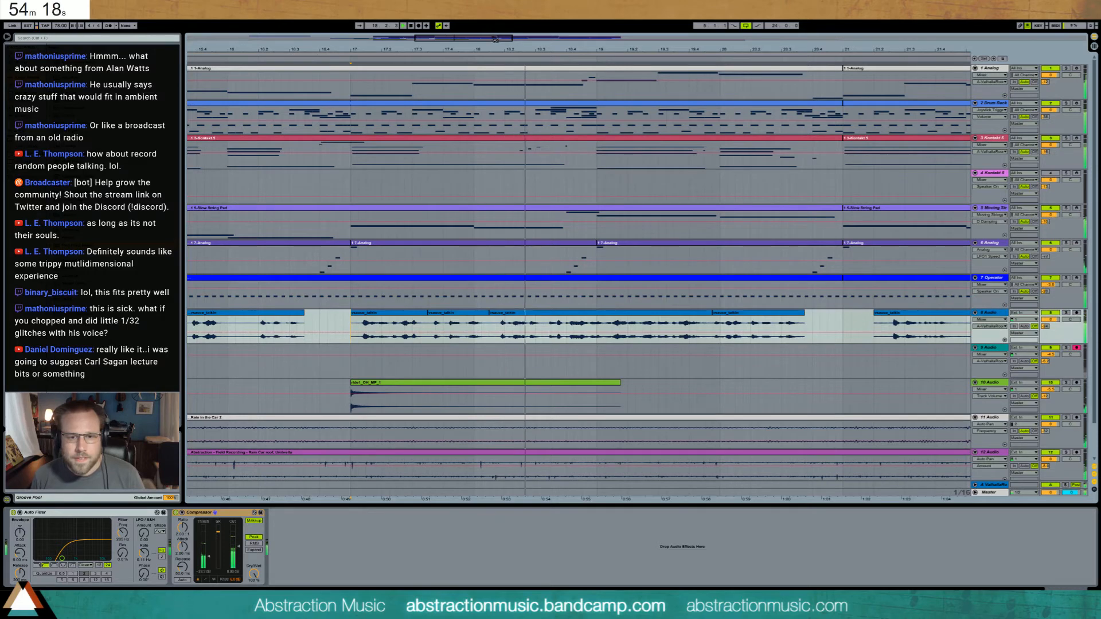
left_click_drag(492, 40, 519, 40)
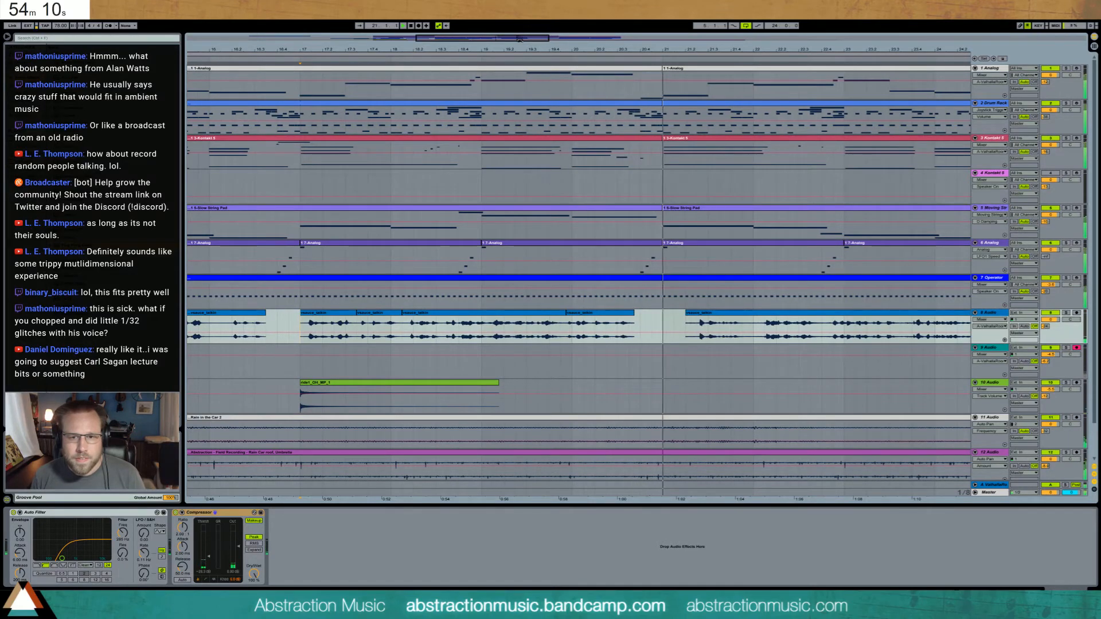
left_click_drag(590, 314, 595, 314)
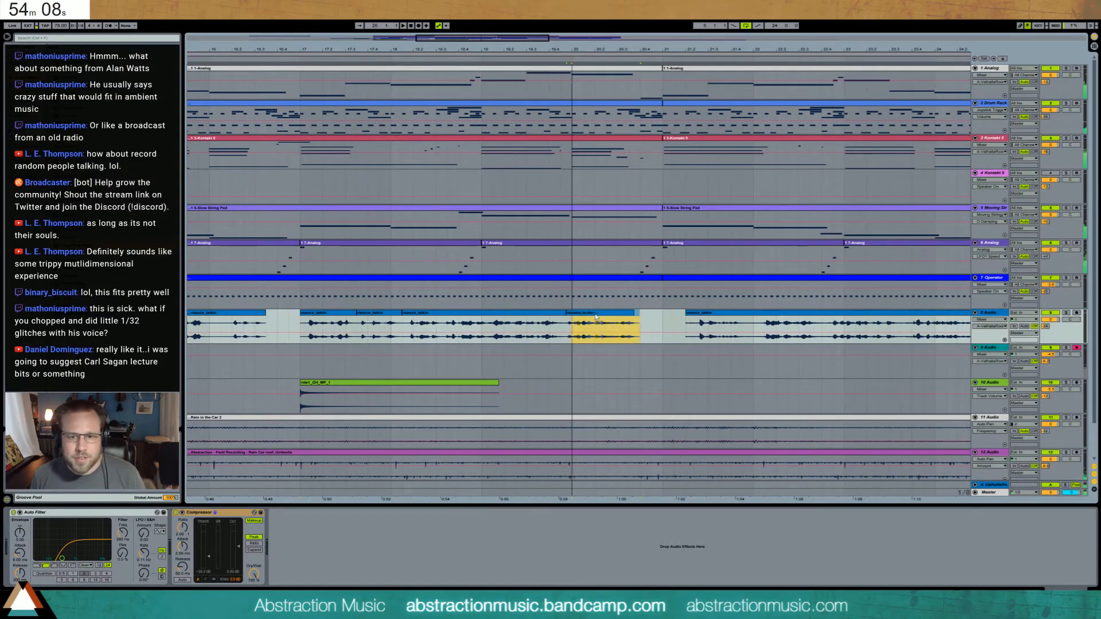
- Audition the long middle voice piece and delete the short section just after beat 19.2
left_click(409, 312)
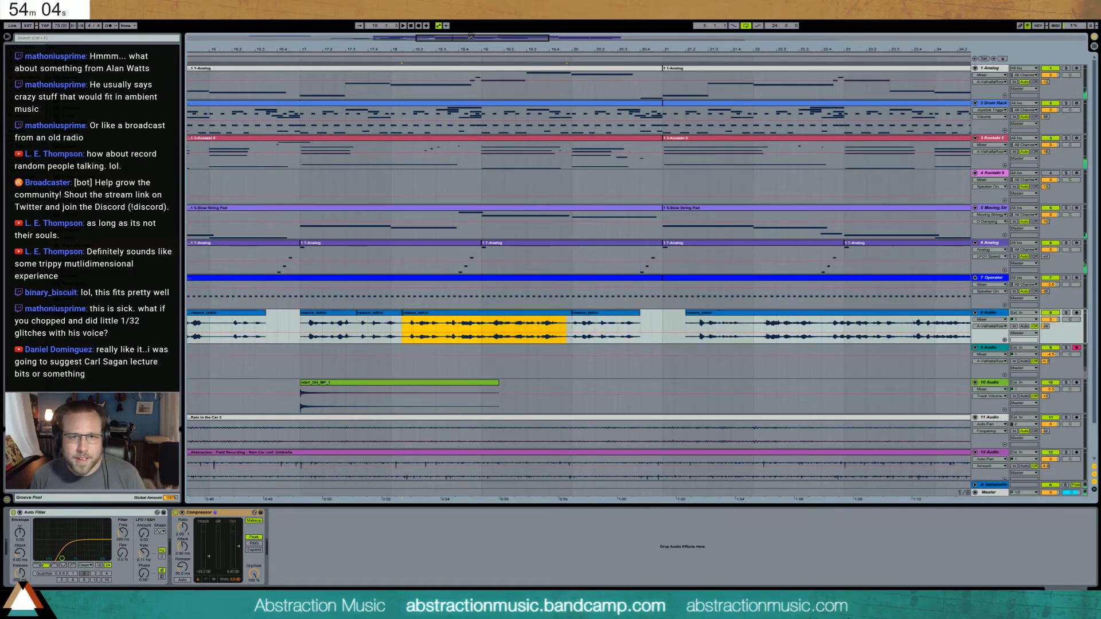
left_click_drag(471, 36, 470, 70)
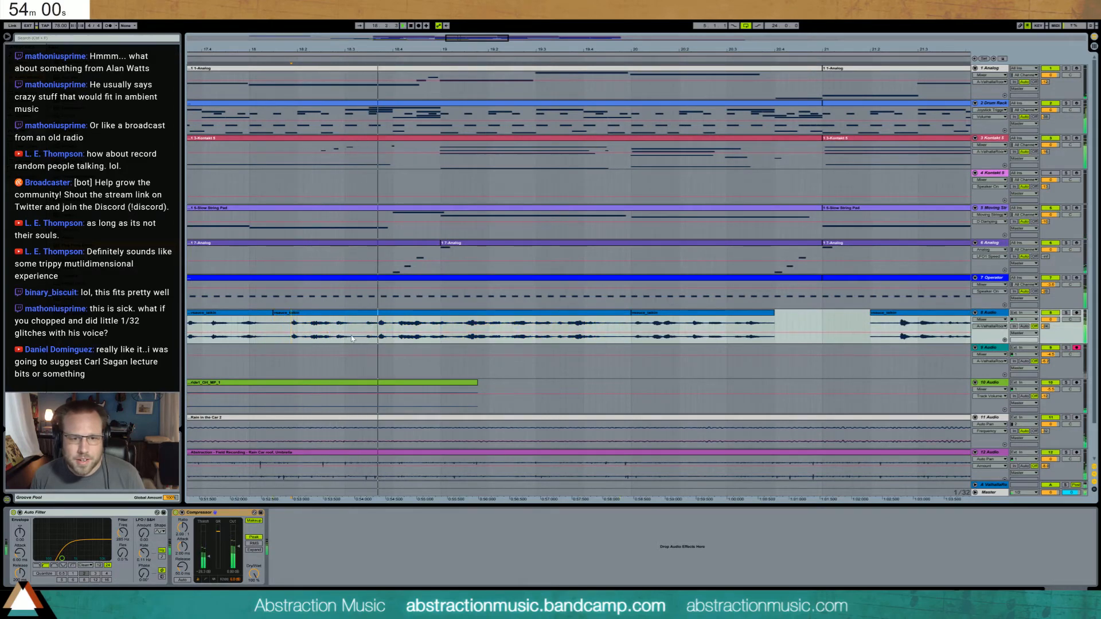
left_click(506, 325)
key("space")
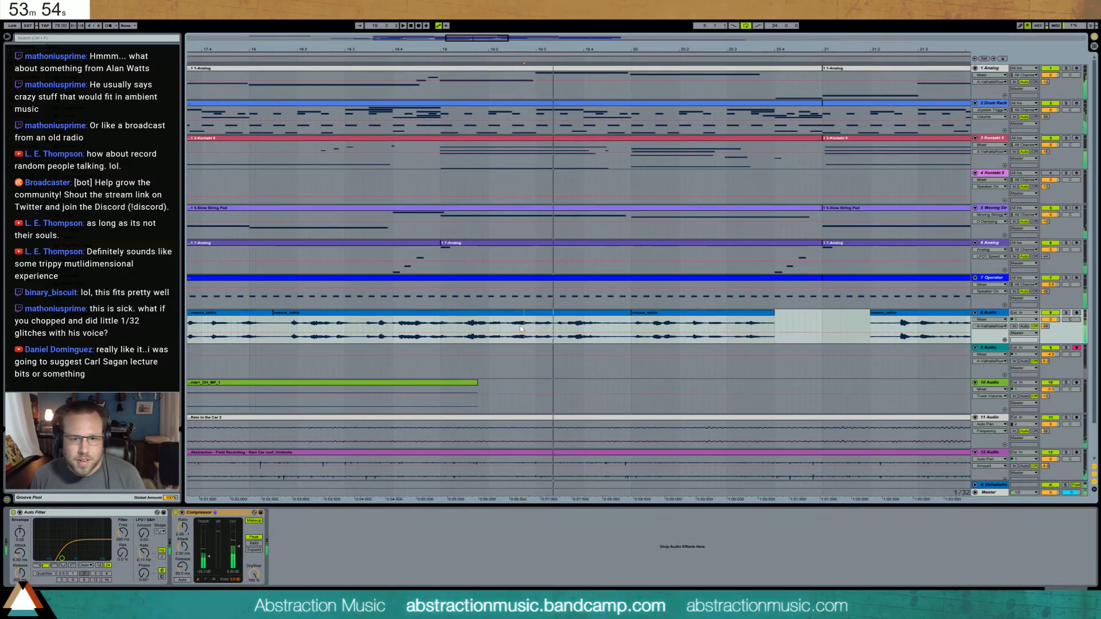
key("space")
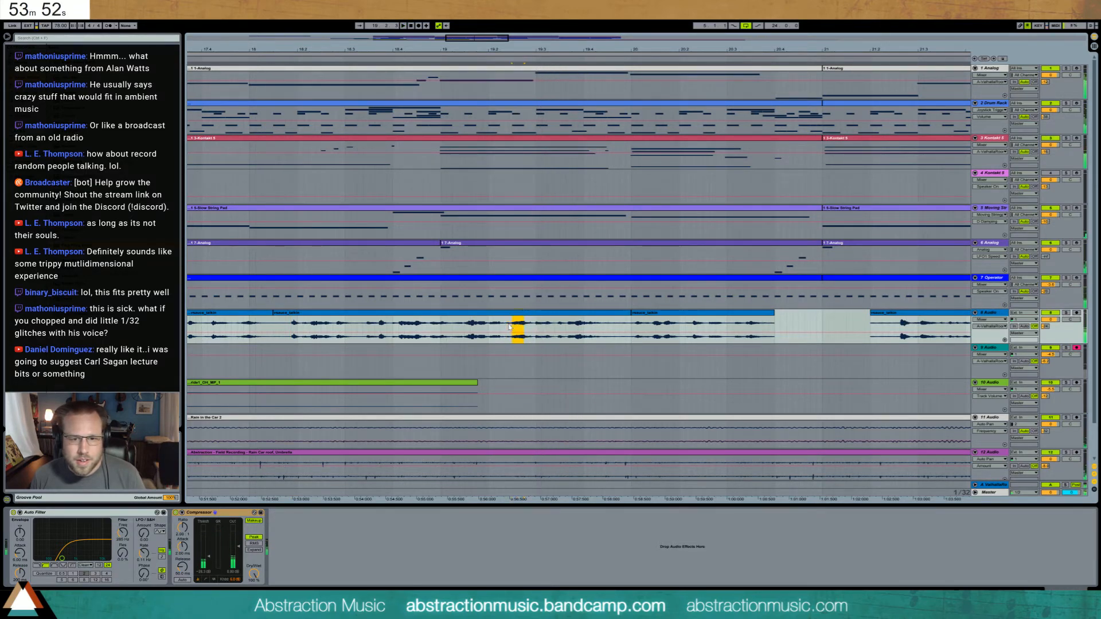
key("Delete")
- Slide the voice pieces following the cut after beat 19.2 earlier to tighten the phrase
left_click(527, 315)
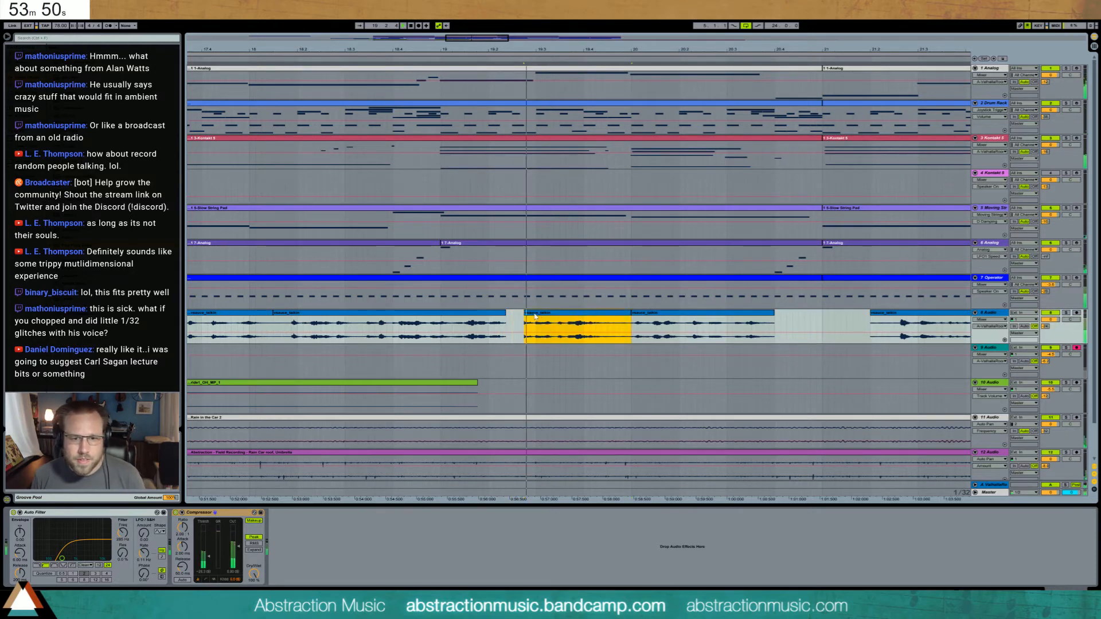
key("space")
left_click_drag(528, 315, 516, 315)
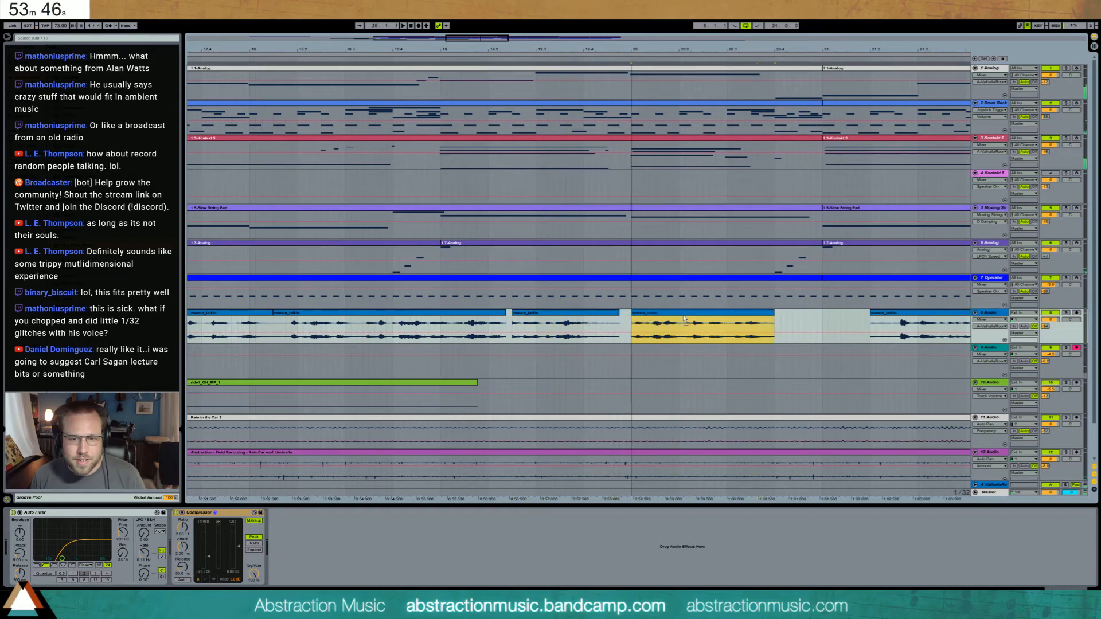
left_click(661, 321)
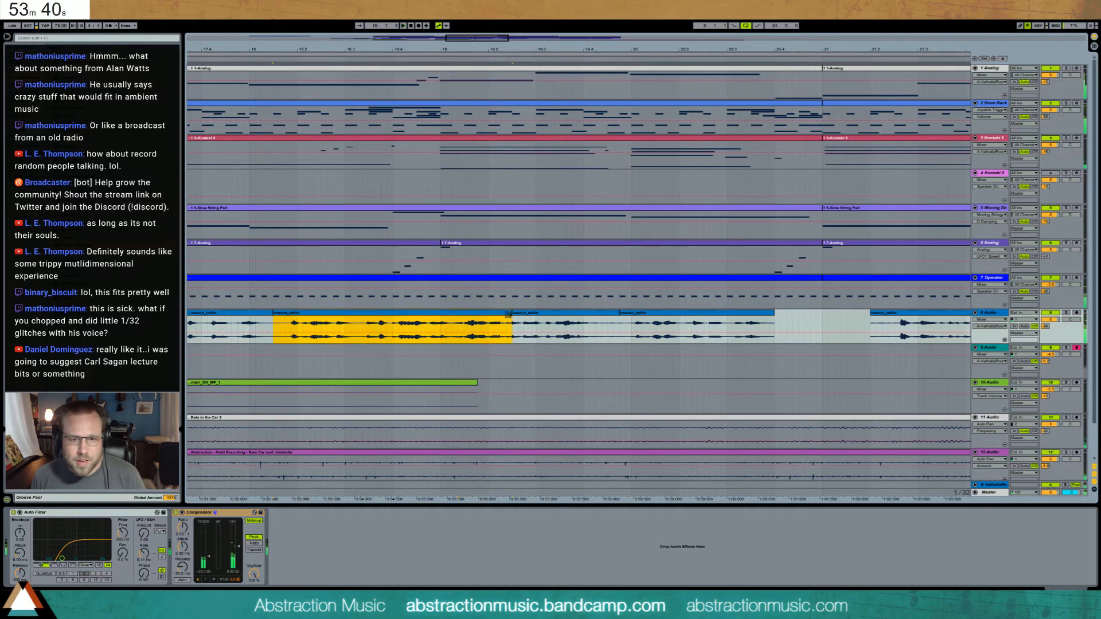
left_click_drag(522, 318, 516, 318)
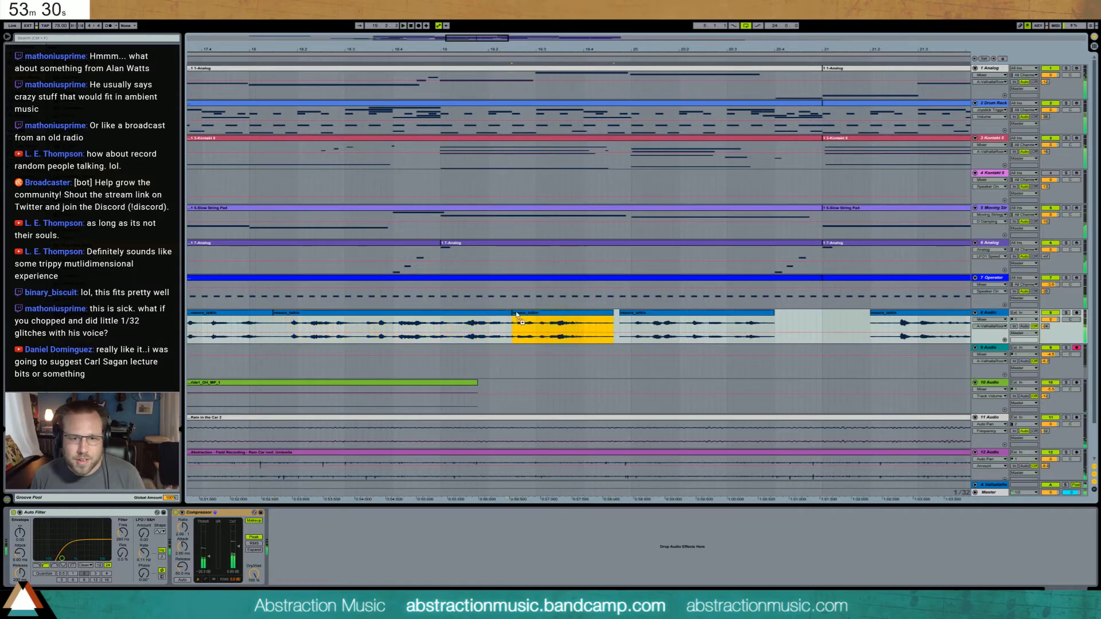
left_click(512, 314)
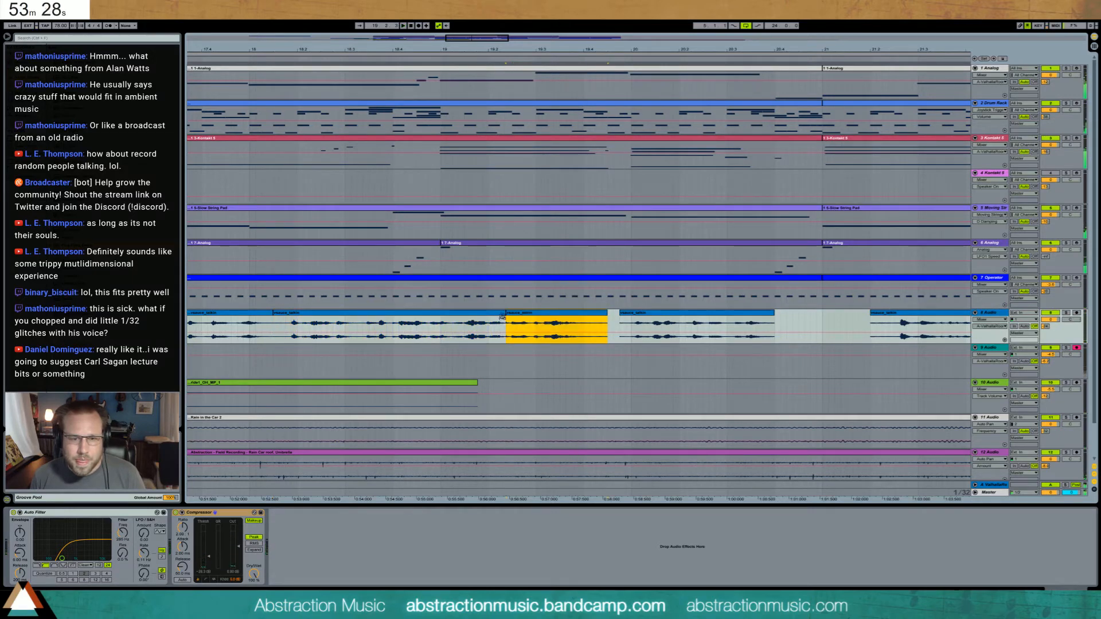
- Refine the voice cut near beat 19.2 by nudging the second piece against the preceding one, and play the transition
left_click_drag(477, 41, 459, 78)
left_click_drag(450, 313, 453, 319)
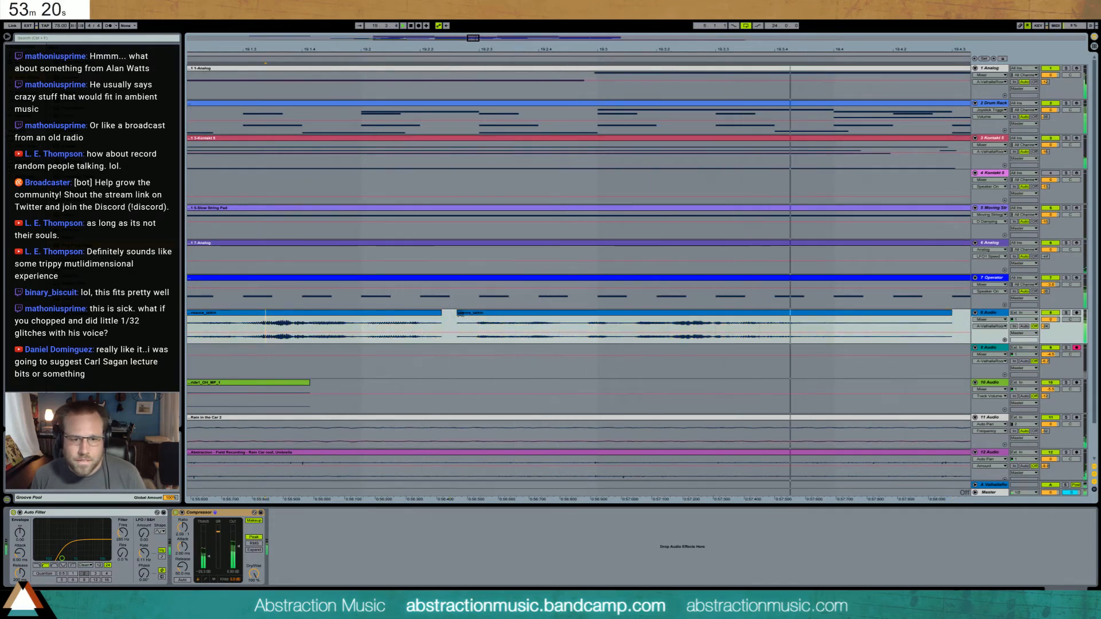
key("space")
left_click_drag(459, 314, 440, 315)
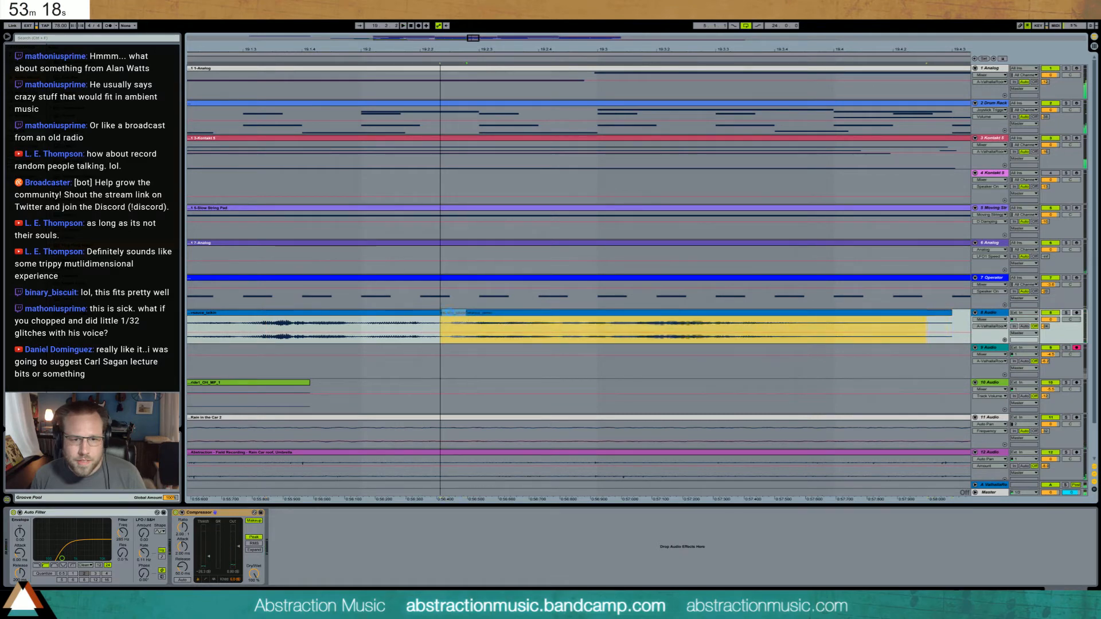
left_click(244, 319)
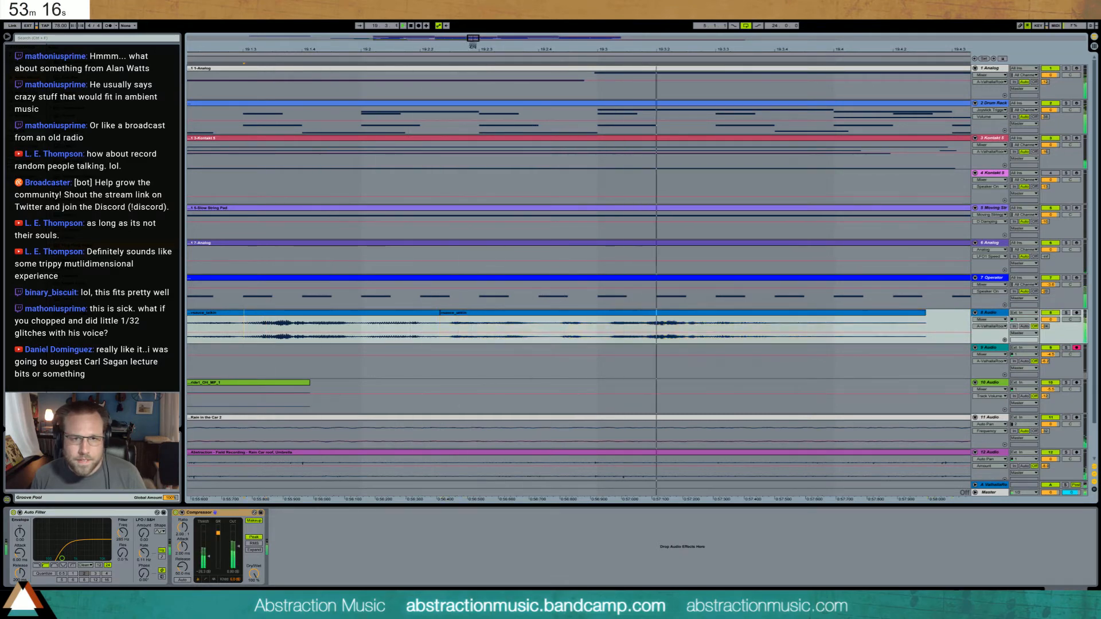
- Slide the short voice piece before bar 20 slightly earlier, and move the long remaining voice clip from bar 21 to beyond bar 30
left_click_drag(610, 49, 452, 9)
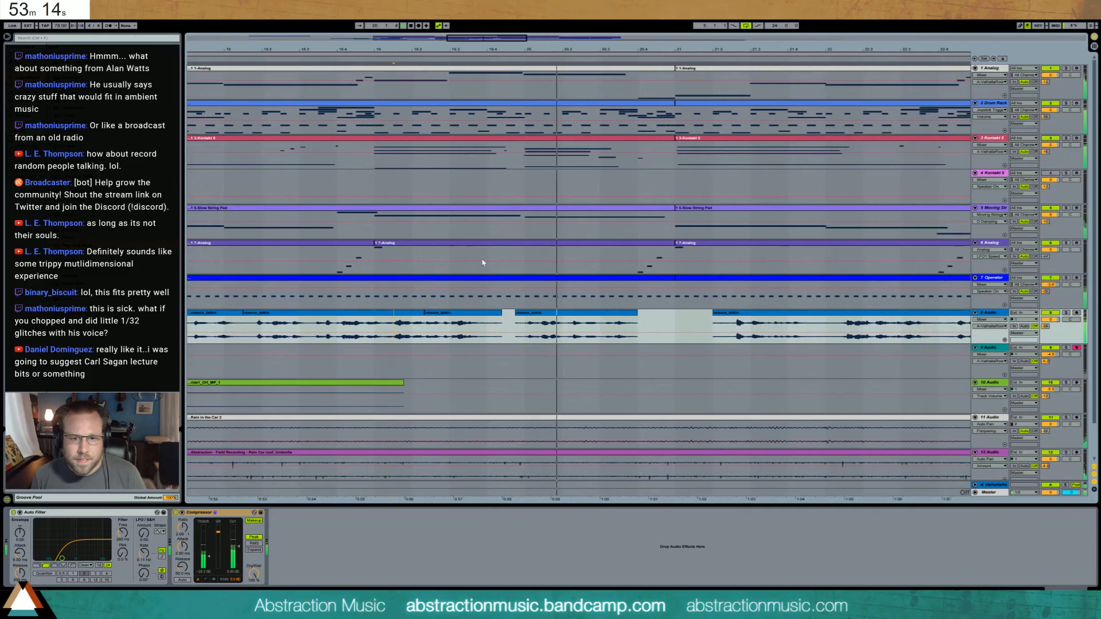
mouse_move(502, 314)
left_mouse_down()
mouse_move(484, 316)
mouse_move(518, 315)
left_mouse_up()
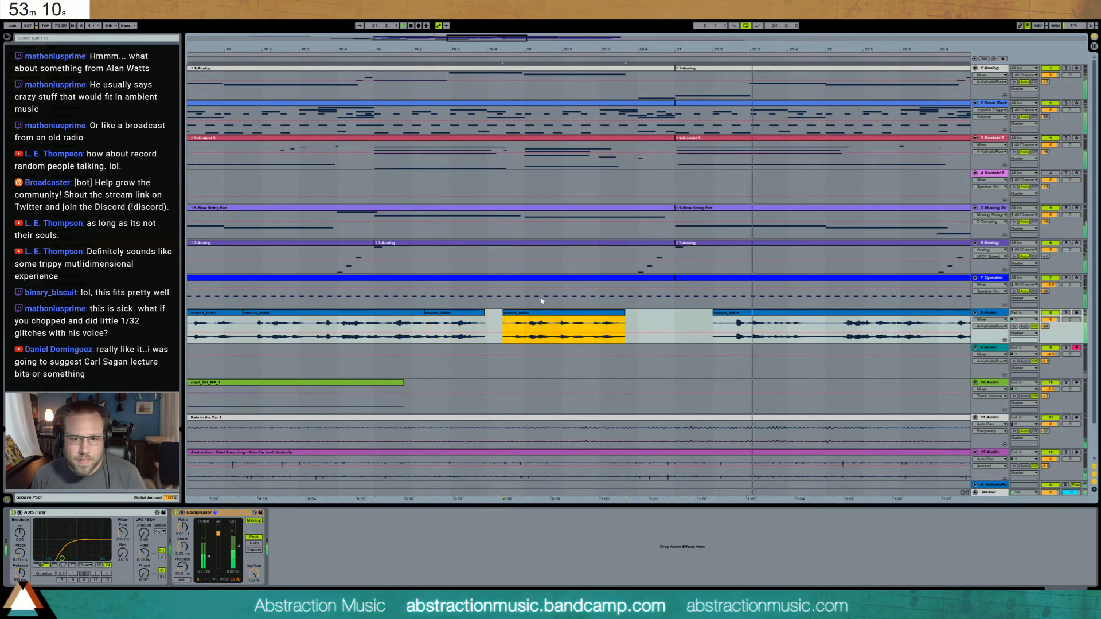
mouse_move(477, 40)
left_mouse_down()
mouse_move(477, 10)
mouse_move(477, 35)
mouse_move(477, 25)
left_mouse_up()
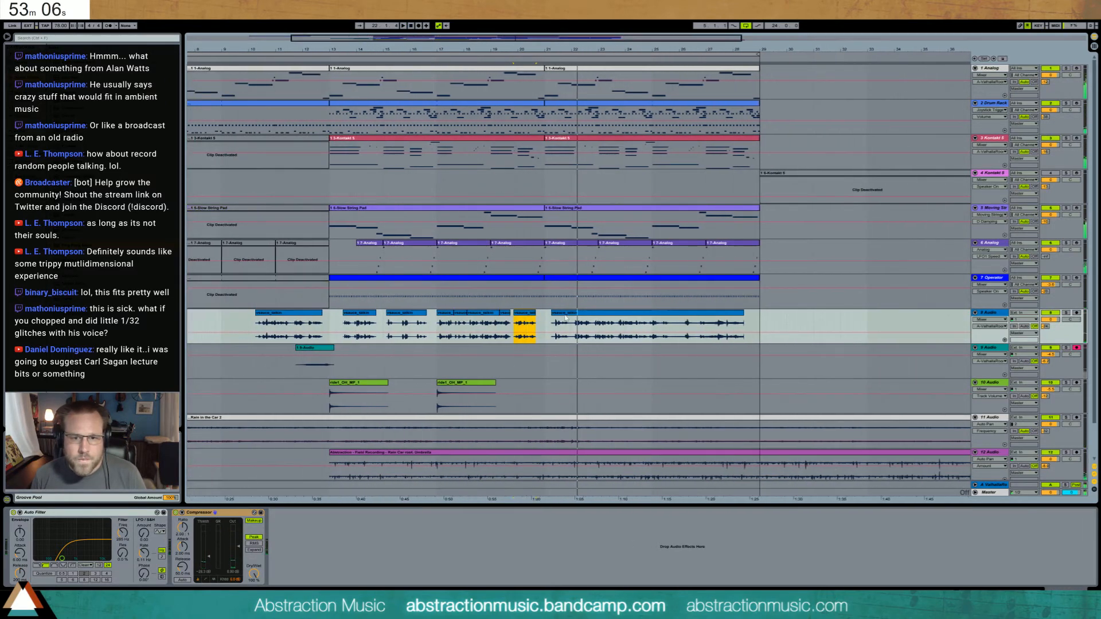
left_click_drag(674, 313, 928, 322)
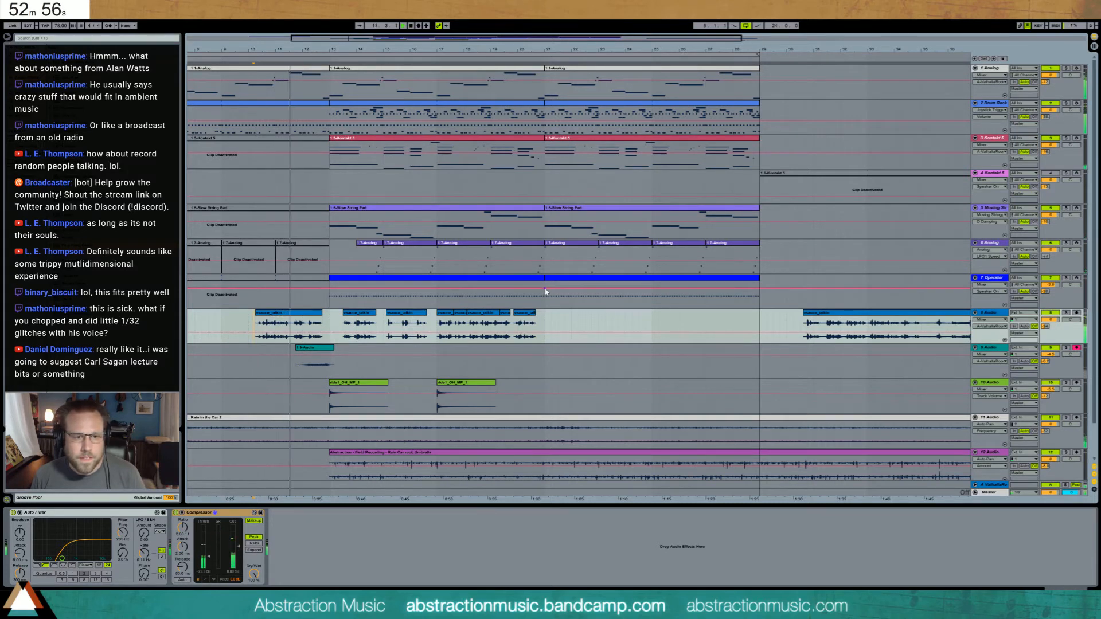
- Copy the short clip on the 9 Audio track from beat 11.4 to beat 27.4
left_click(331, 351)
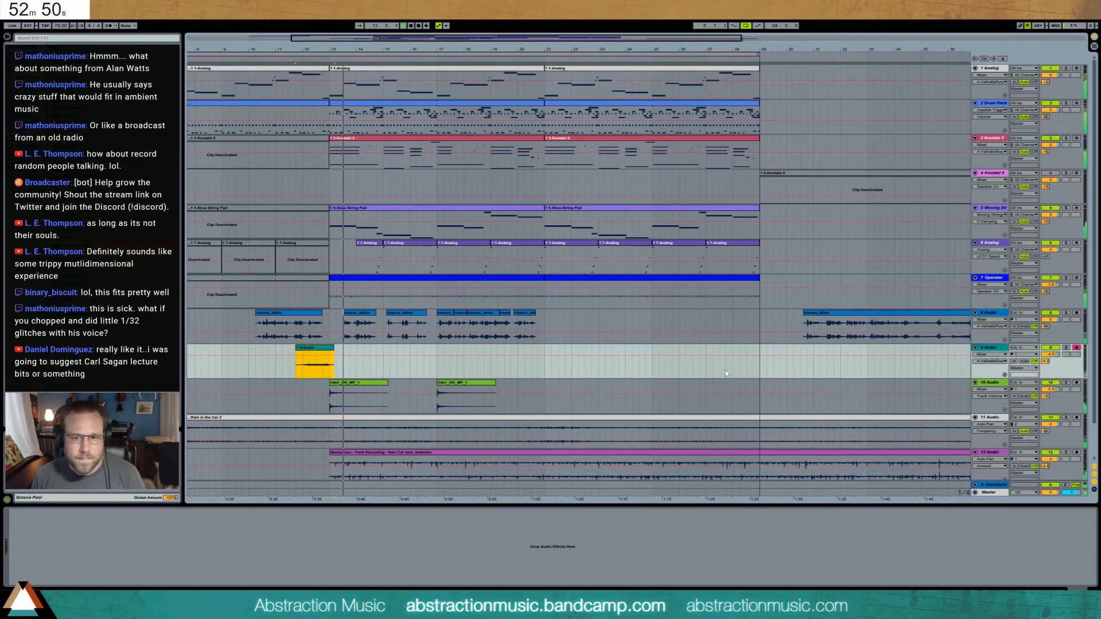
key("ctrl+v")
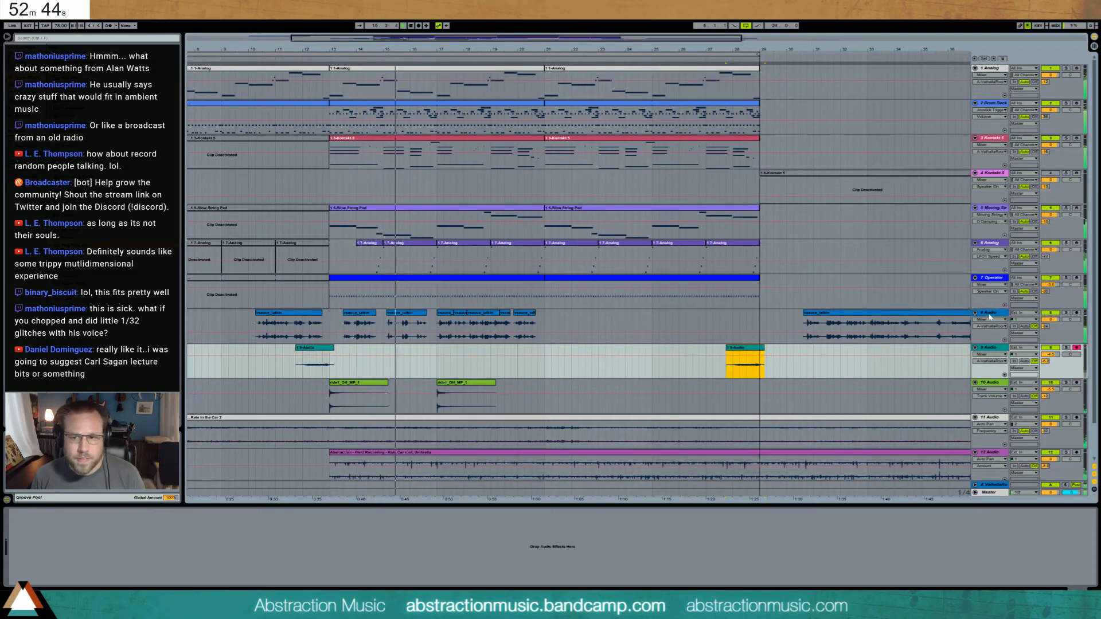
- Move the voice phrase from bar 17 to bar 21, and shift its last two pieces to just after bar 27
left_click(729, 310)
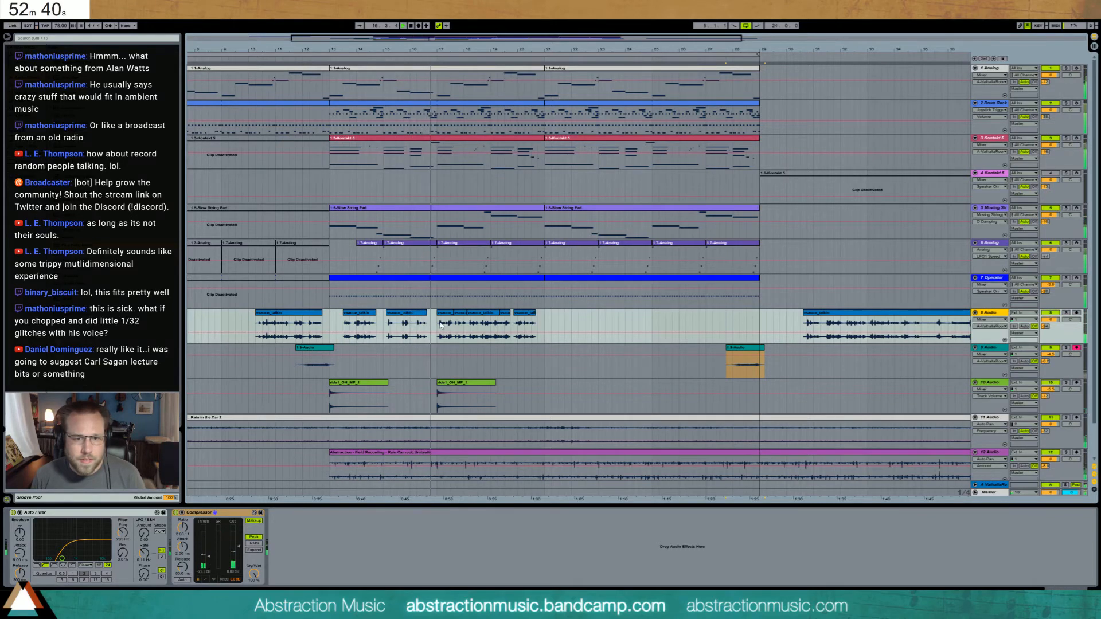
left_click(470, 324)
left_click_drag(529, 319, 636, 323)
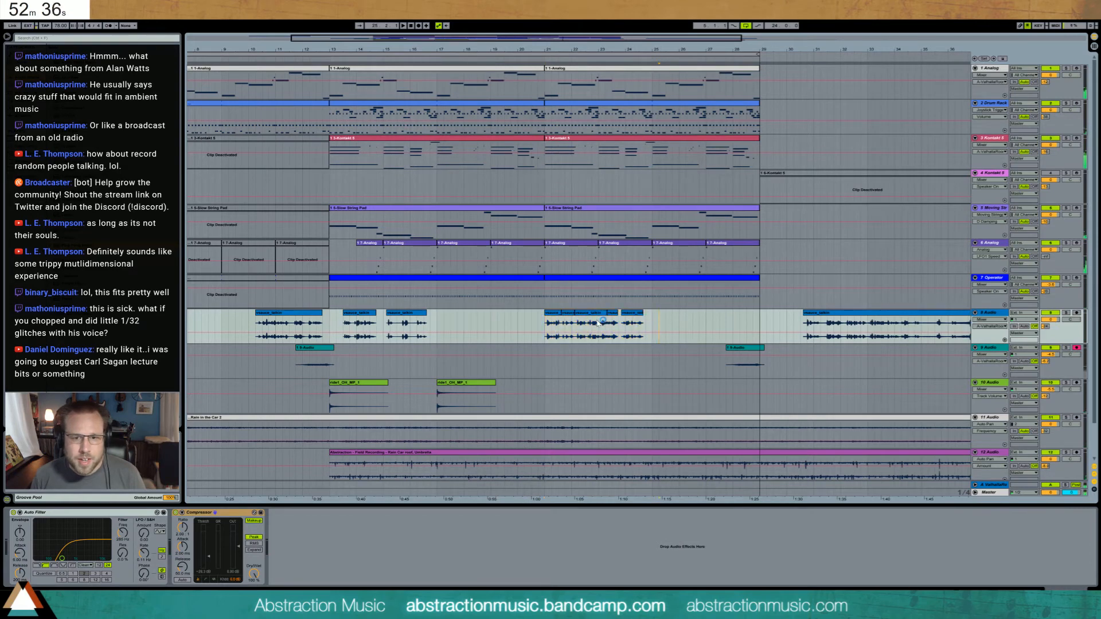
left_click_drag(651, 50, 651, 131)
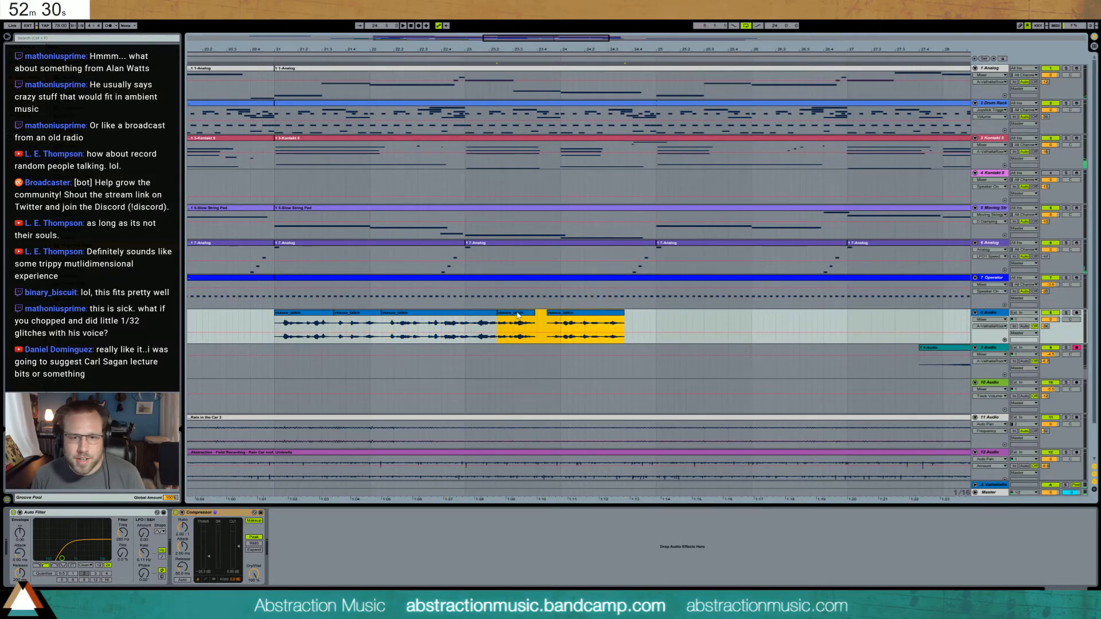
left_click_drag(517, 315, 883, 321)
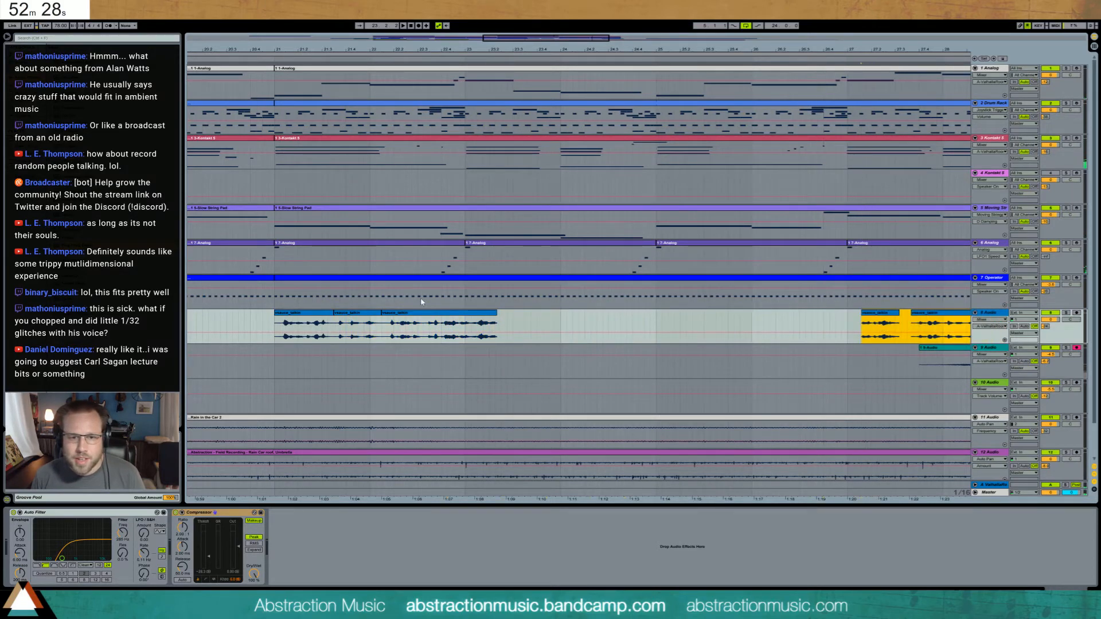
- Restore the cut voice pieces at bar 21 to one continuous clip running to about the middle of bar 24
key("ctrl+z")
key("ctrl+z")
key("ctrl+z")
key("ctrl+z")
key("ctrl+z")
key("ctrl+z")
key("ctrl+z")
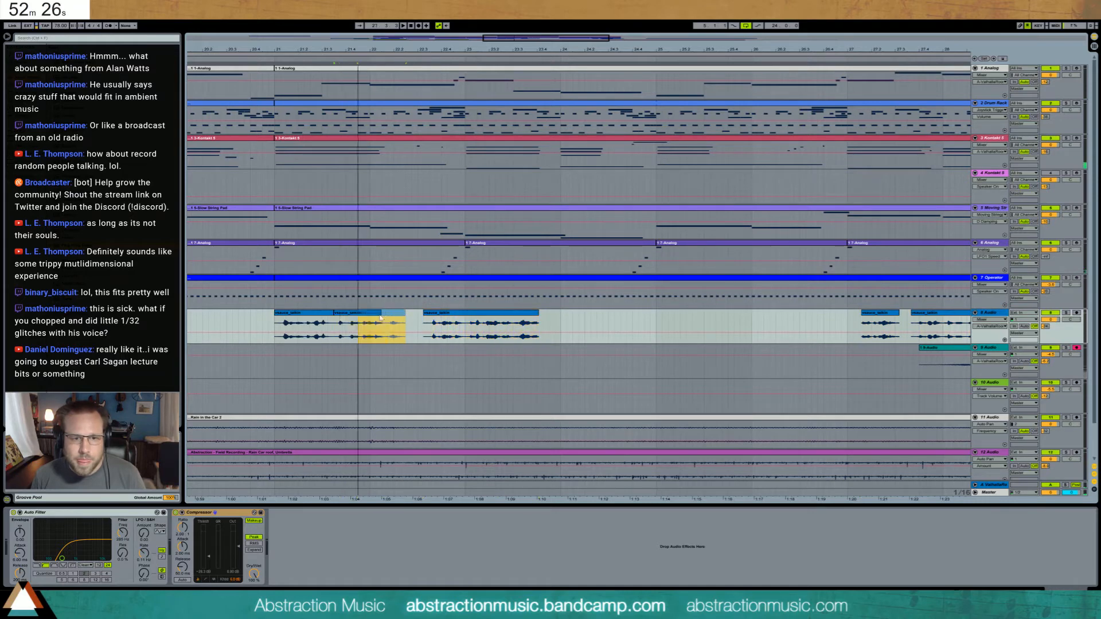
left_click_drag(675, 329, 597, 318)
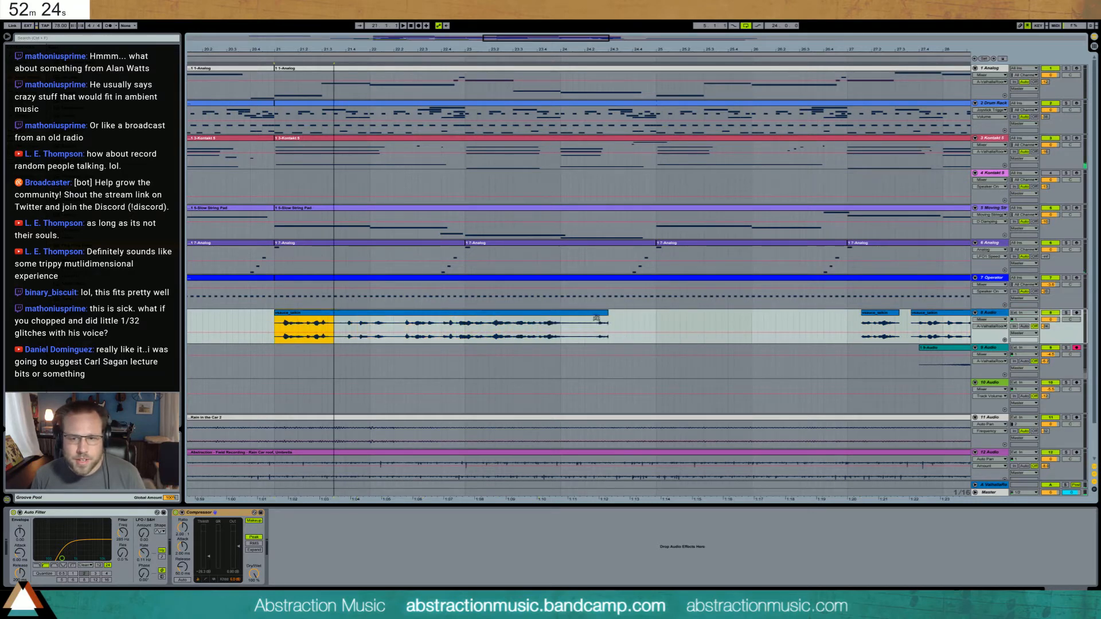
- Start the restored voice clip at beat 21.2 and move its second half to begin at bar 23
left_click_drag(377, 332, 400, 332)
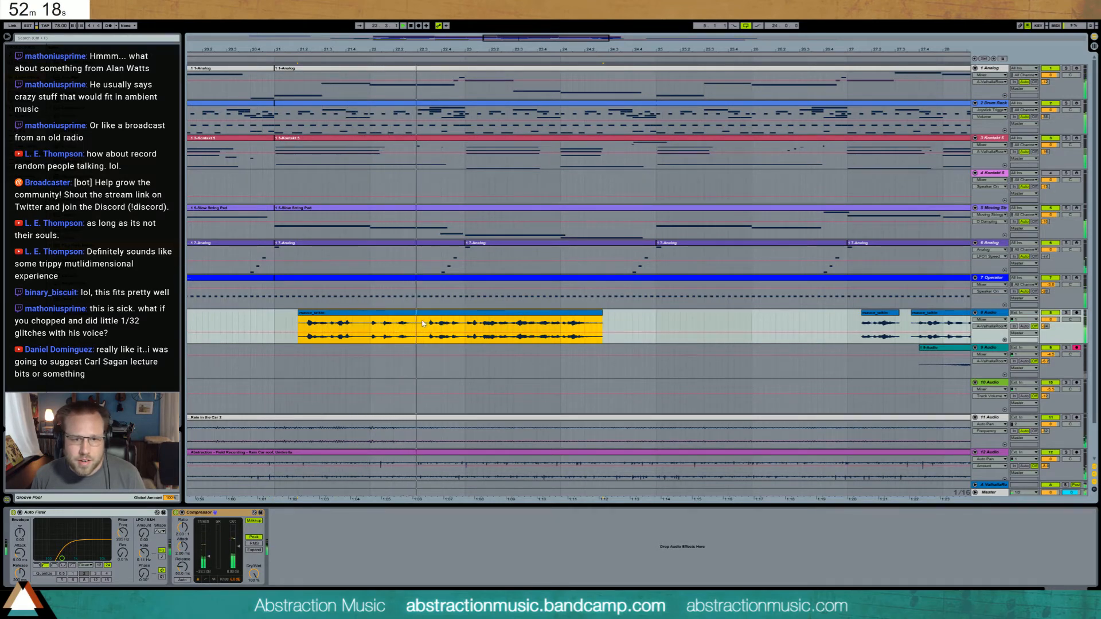
left_click_drag(572, 319, 613, 323)
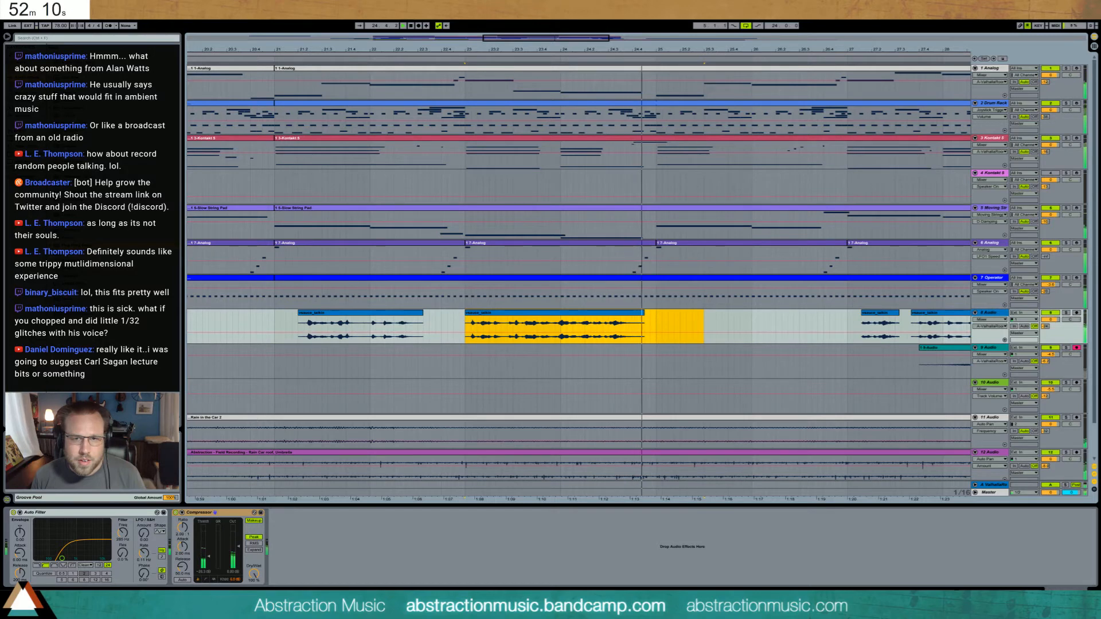
- Delete the first of the two voice pieces after bar 27 and slide the remaining one earlier, to about beat 27.2
left_click_drag(793, 49, 637, 46)
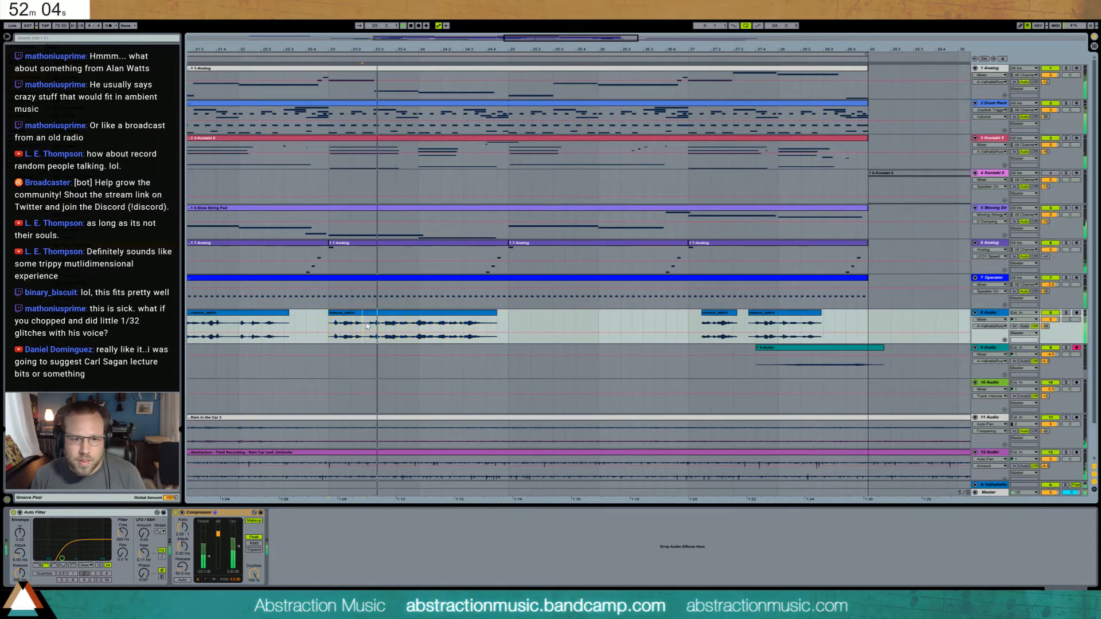
left_click(723, 325)
key("Delete")
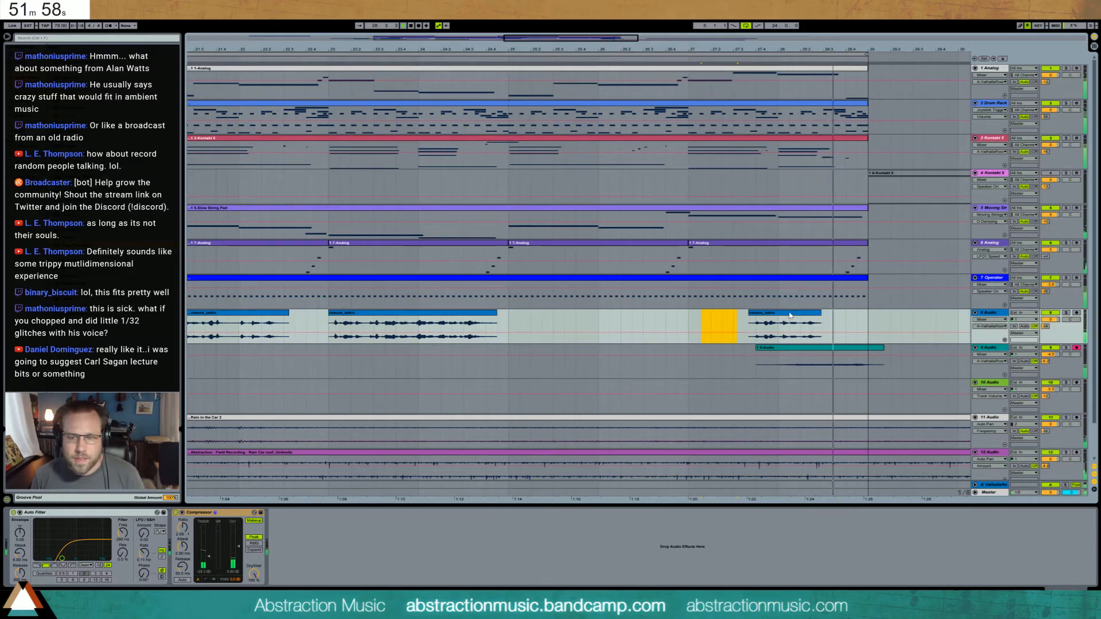
mouse_move(789, 315)
left_mouse_down()
mouse_move(774, 314)
mouse_move(788, 316)
left_mouse_up()
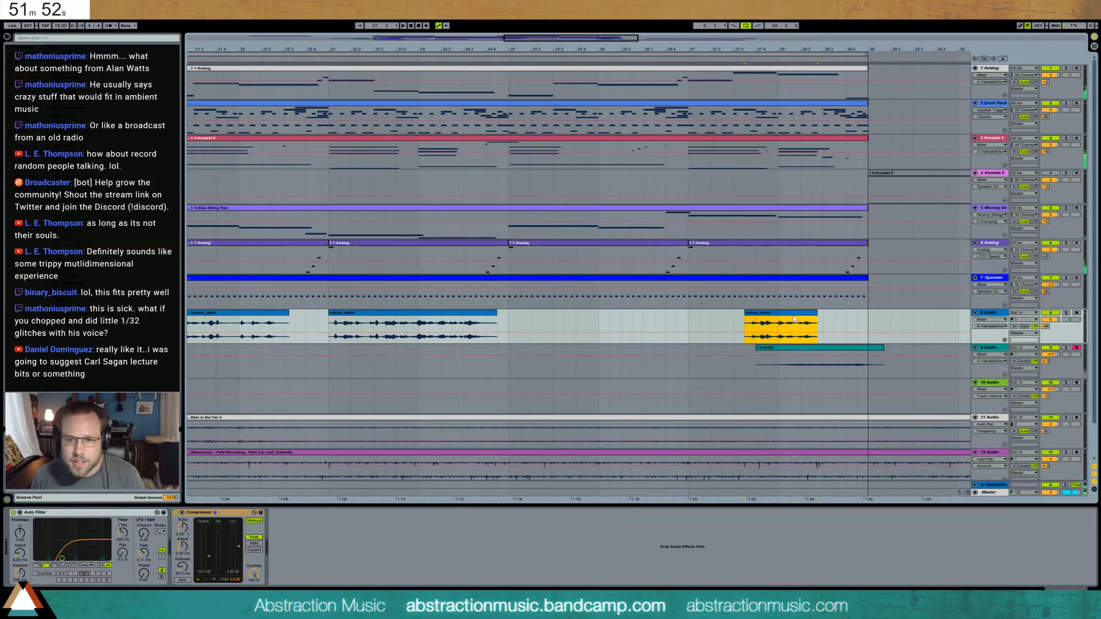
left_click_drag(801, 316, 779, 317)
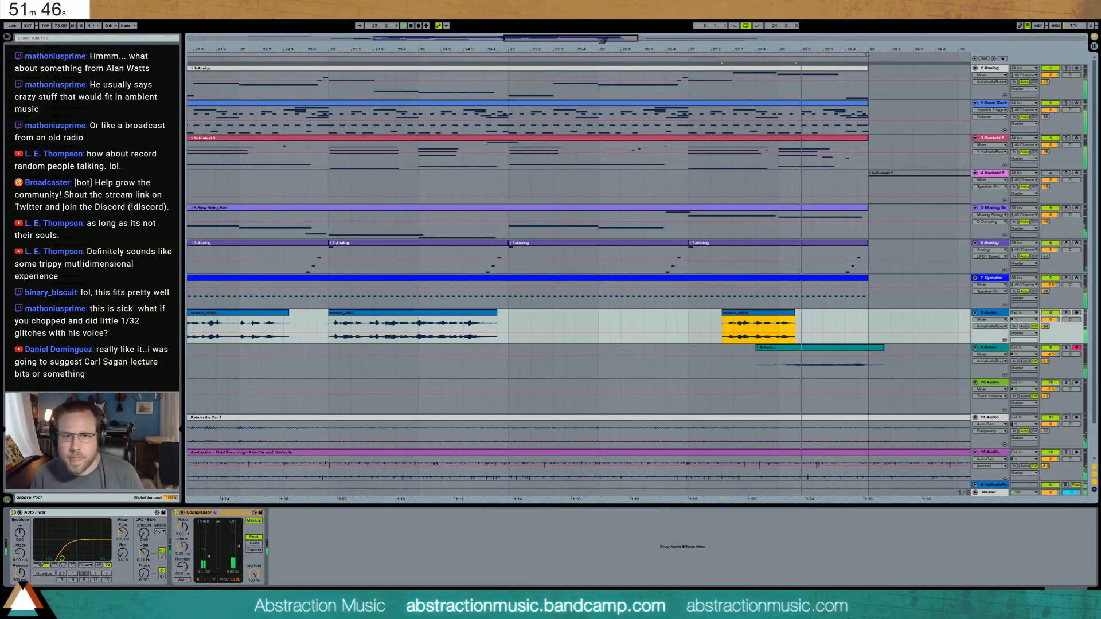
- Duplicate the two one-shot clips on the 10 Audio track from bars 13–21 into bars 21–29
left_click_drag(603, 41, 581, 44)
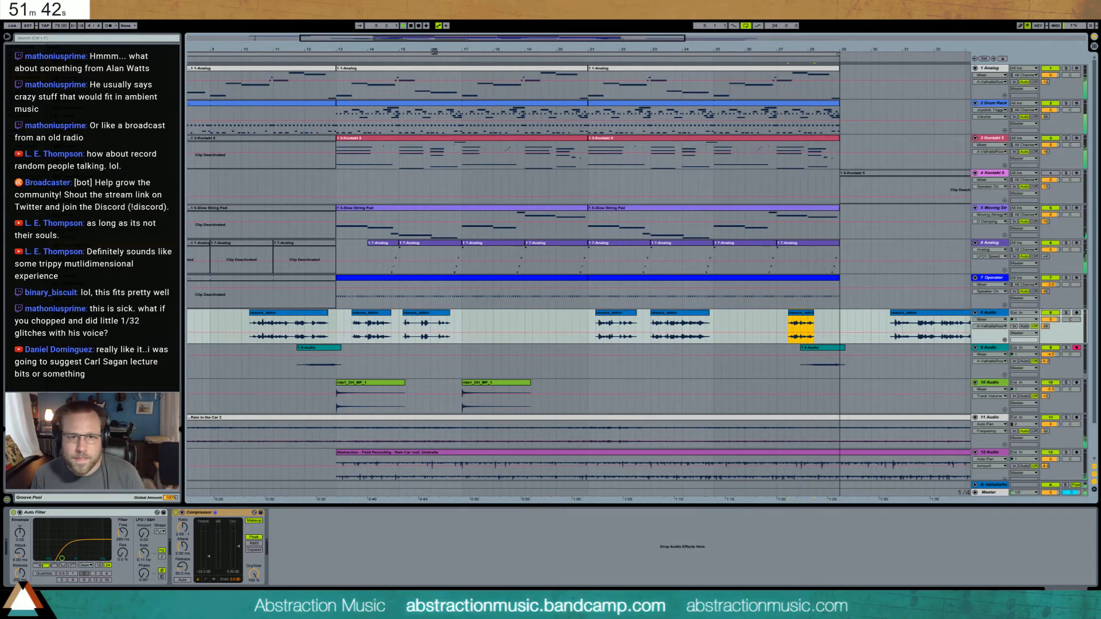
left_click_drag(460, 41, 459, 38)
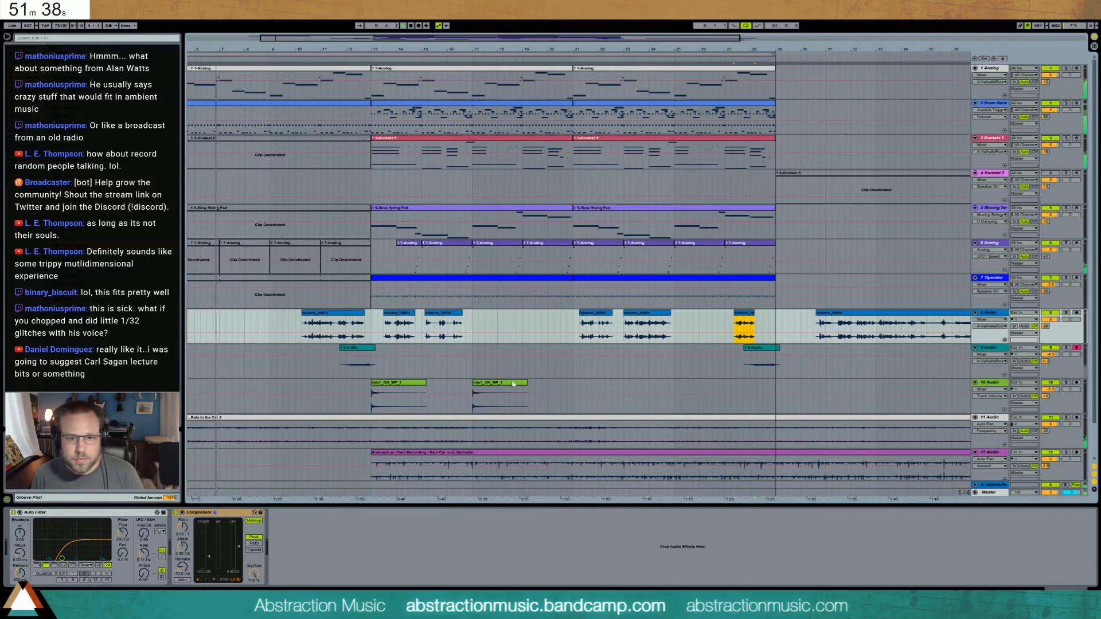
left_click_drag(574, 394, 370, 395)
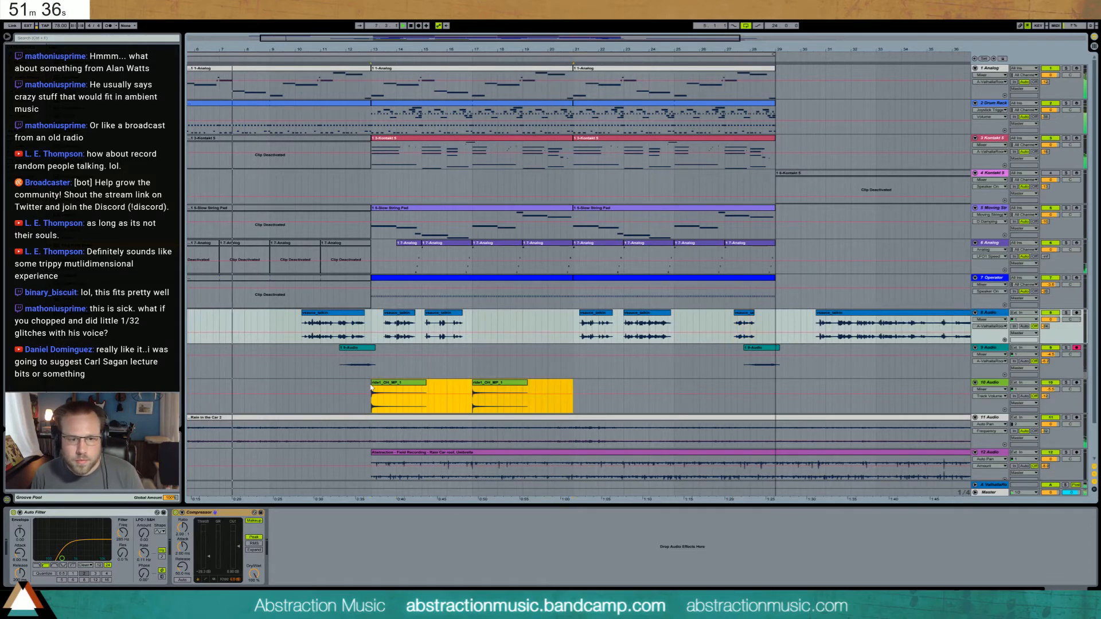
key("ctrl+d")
- Adjust the 10 Audio track's volume and send level, and slightly lower the 3 Kontakt 5 track's volume
left_click_drag(1051, 389, 1051, 384)
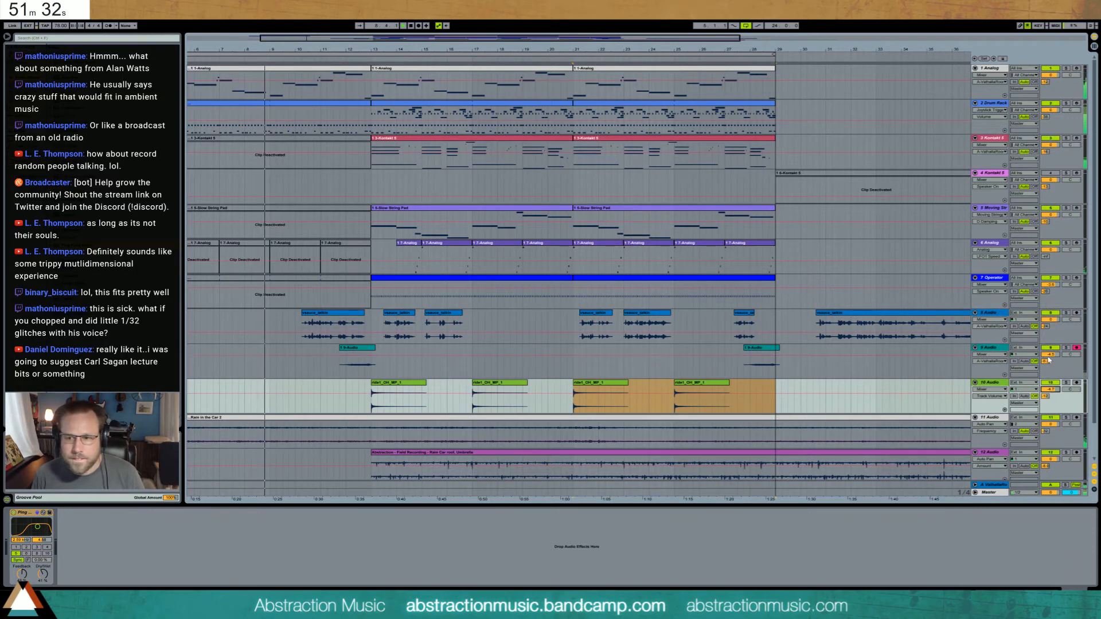
left_click_drag(1045, 396, 1045, 360)
left_click(990, 313)
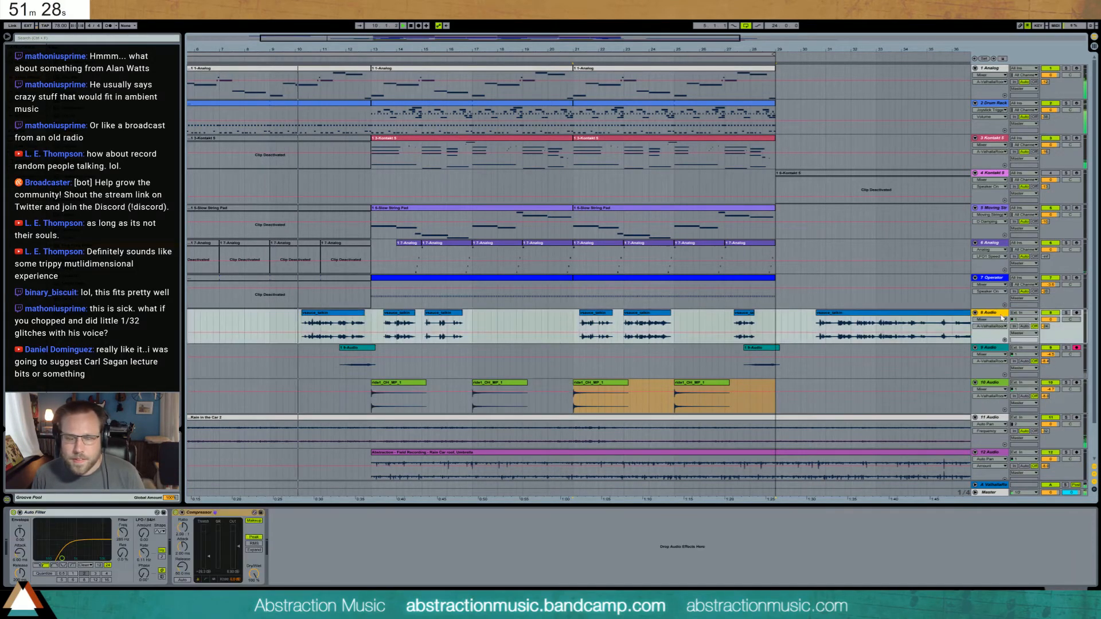
left_click(997, 139)
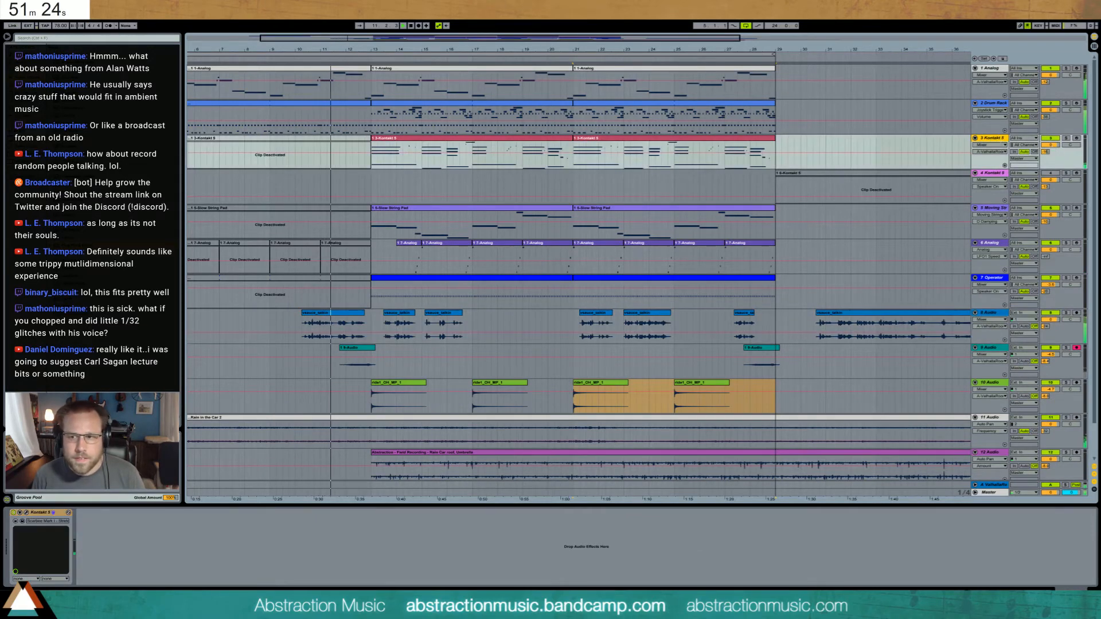
left_click_drag(1050, 145, 1050, 152)
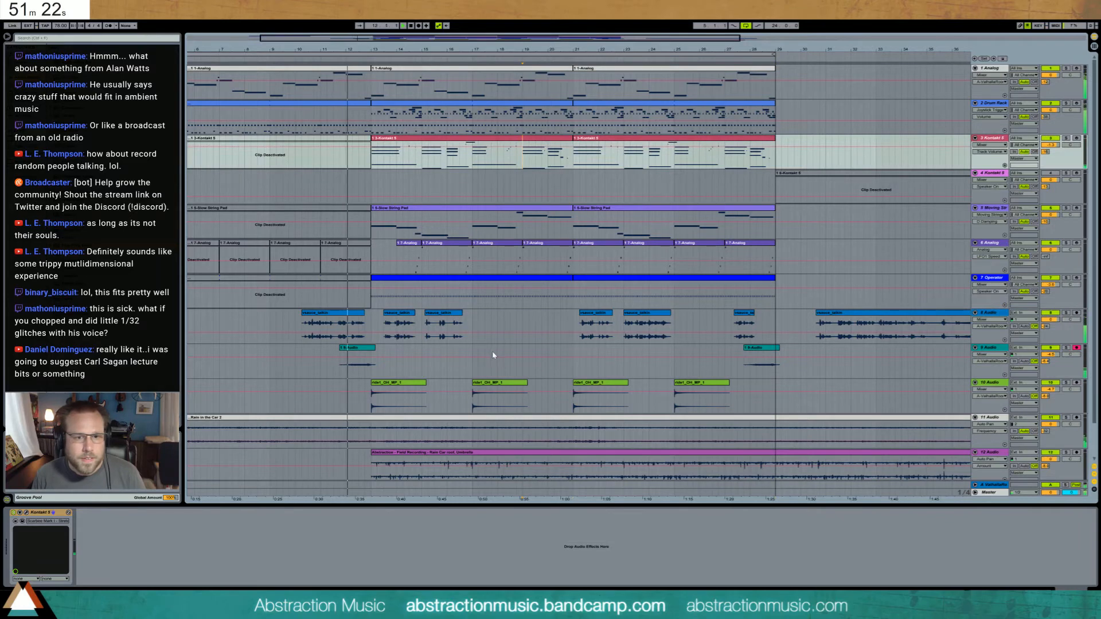
- Add an EQ Eight to the voice track and shape a single midrange dip during playback, with bands 1, 2 and 4 switched off
left_click(516, 327)
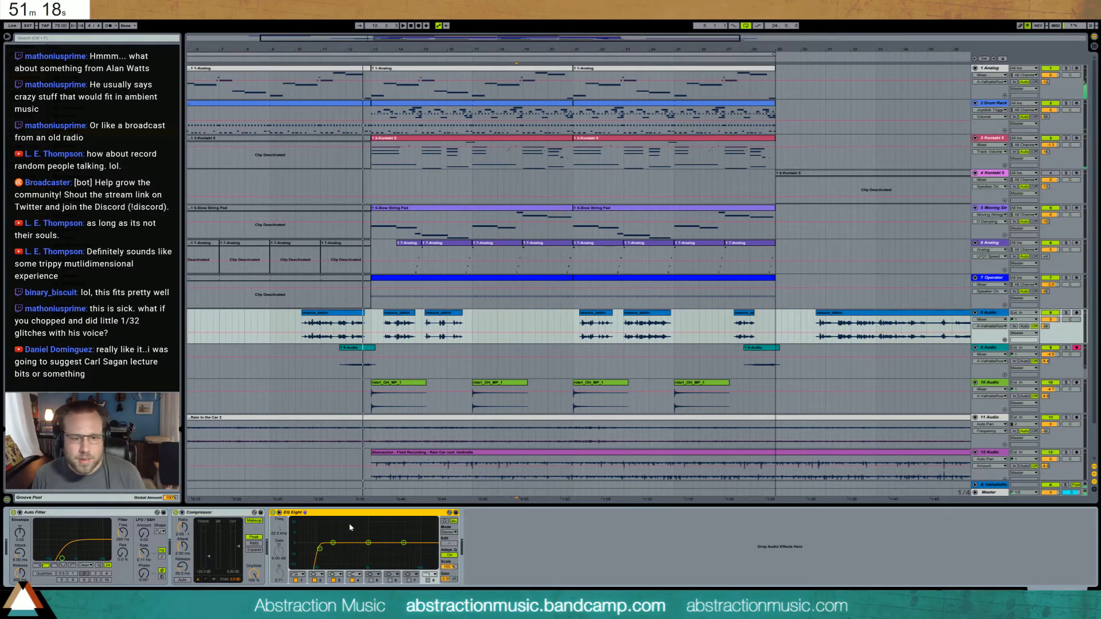
left_click(321, 339)
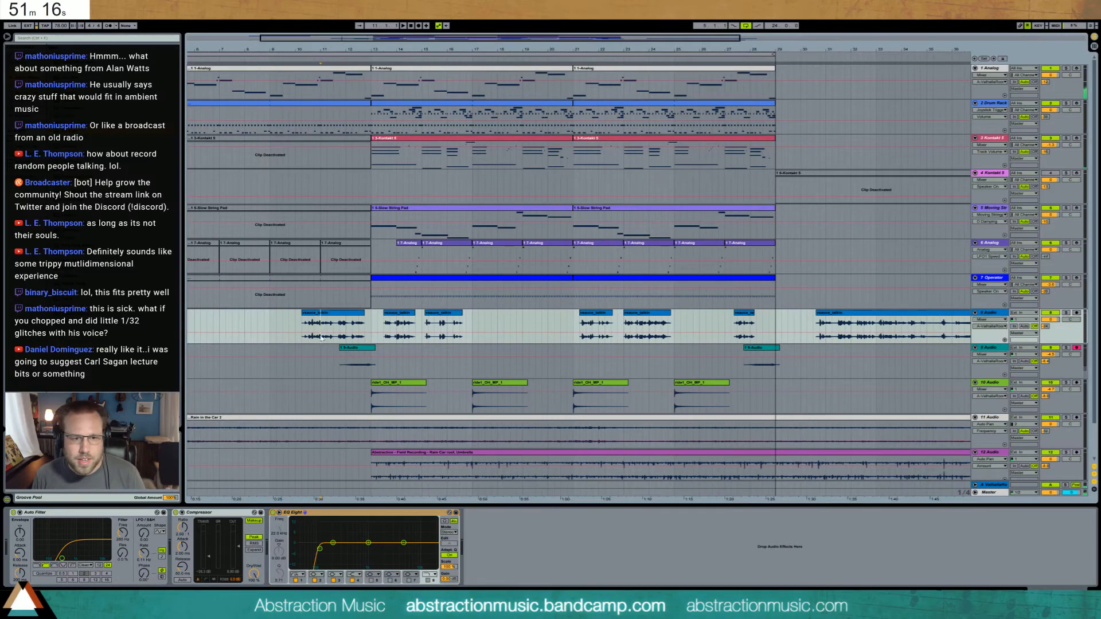
key("space")
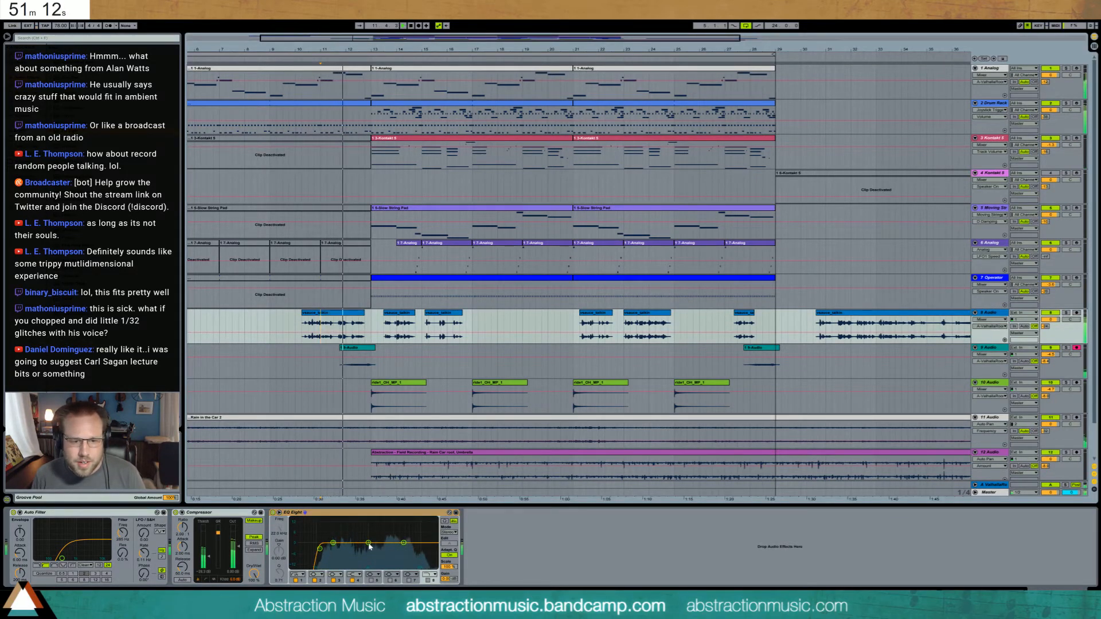
left_click_drag(369, 543, 370, 555)
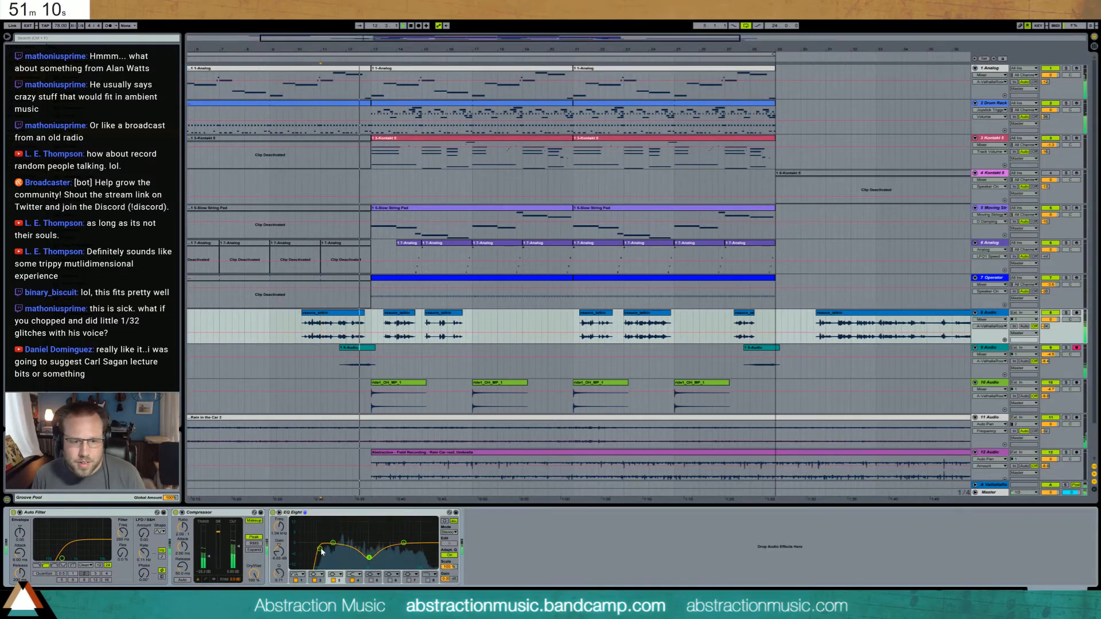
left_click(296, 581)
left_click(315, 580)
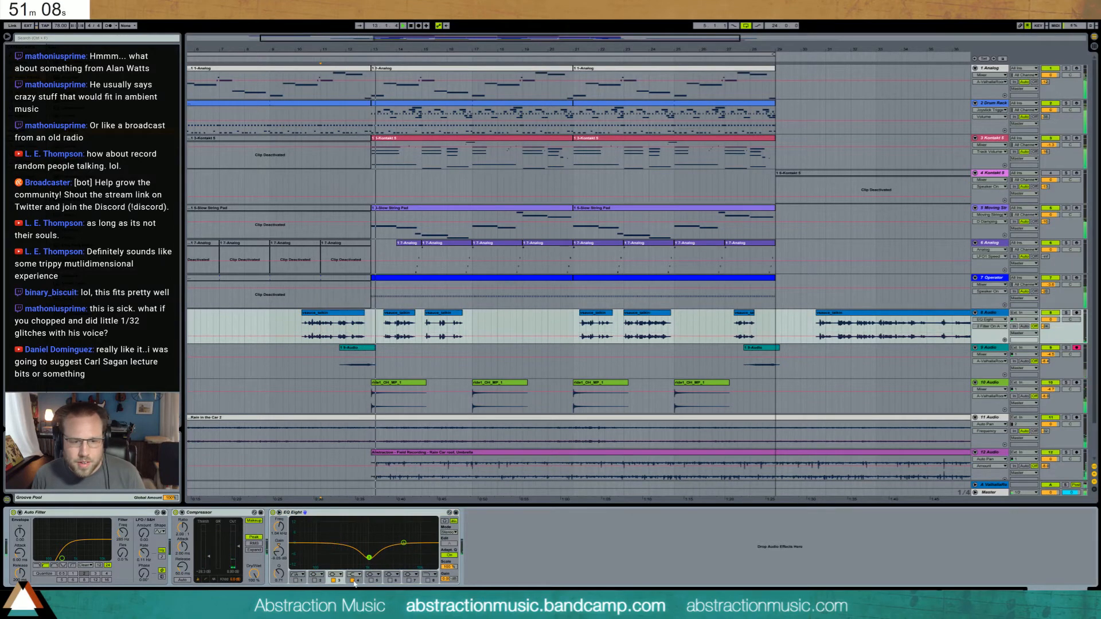
left_click(352, 581)
left_click_drag(369, 558, 367, 553)
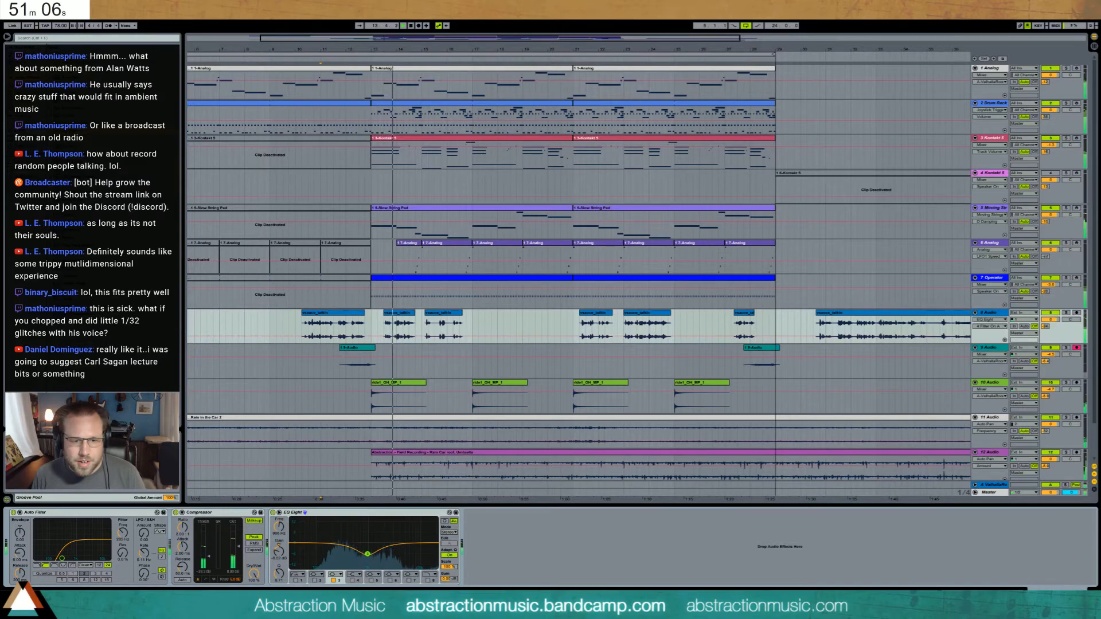
- Move the EQ Eight from the voice track to the 3 Kontakt 5 track and fine-tune its midrange dip
key("Delete")
left_click(486, 148)
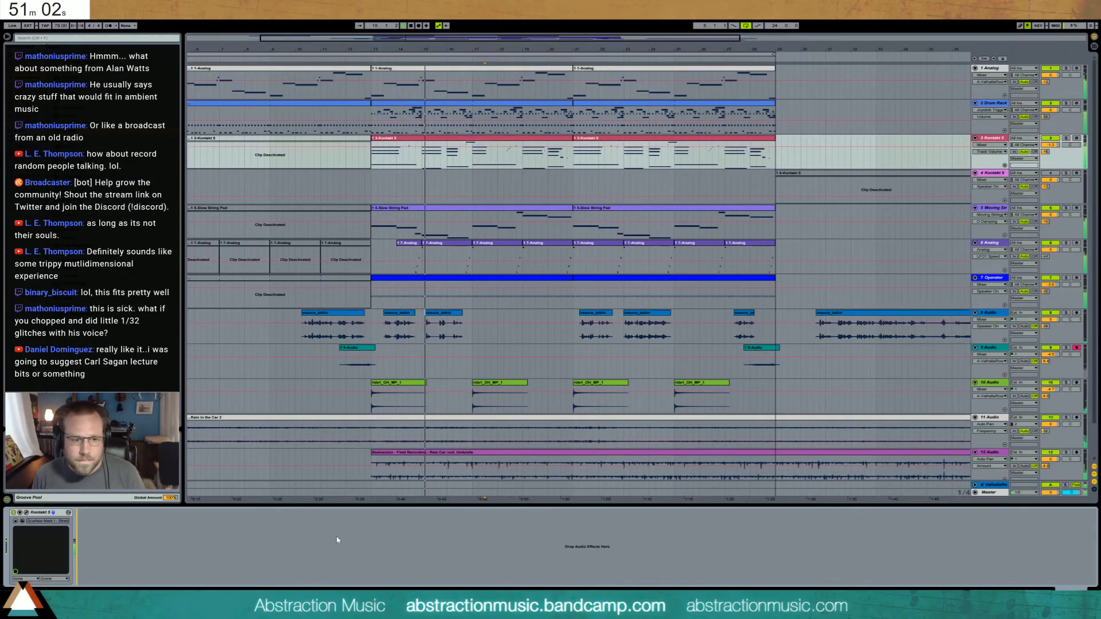
left_click_drag(174, 555, 175, 556)
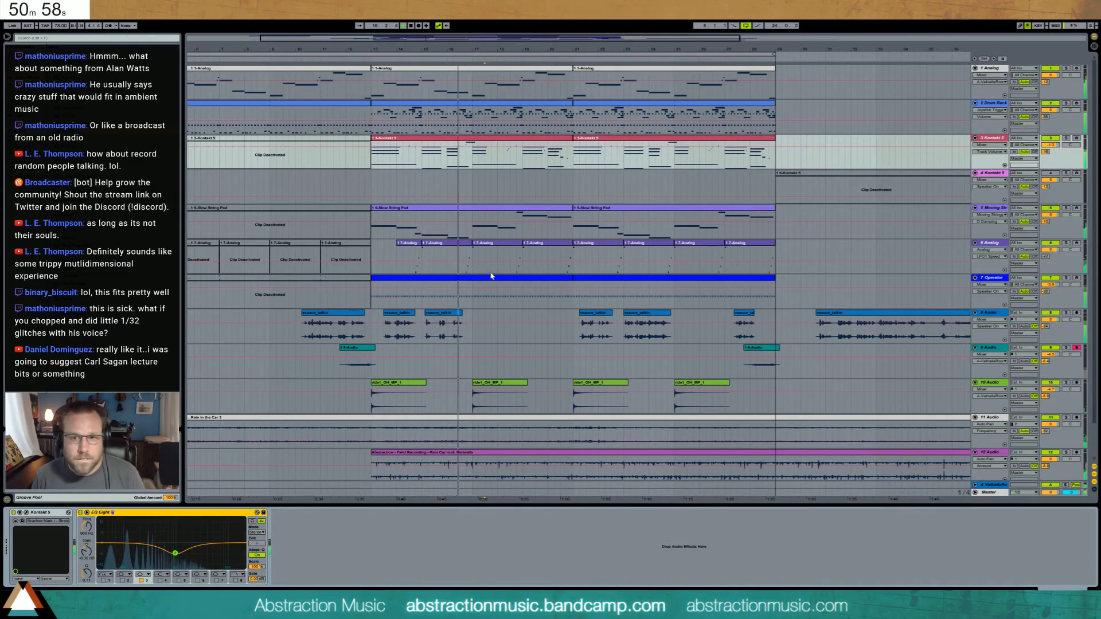
- Paste the copied EQ Eight at the end of the Moving Stringpad track's device chain
left_click(514, 208)
left_click(378, 508)
key("ctrl+v")
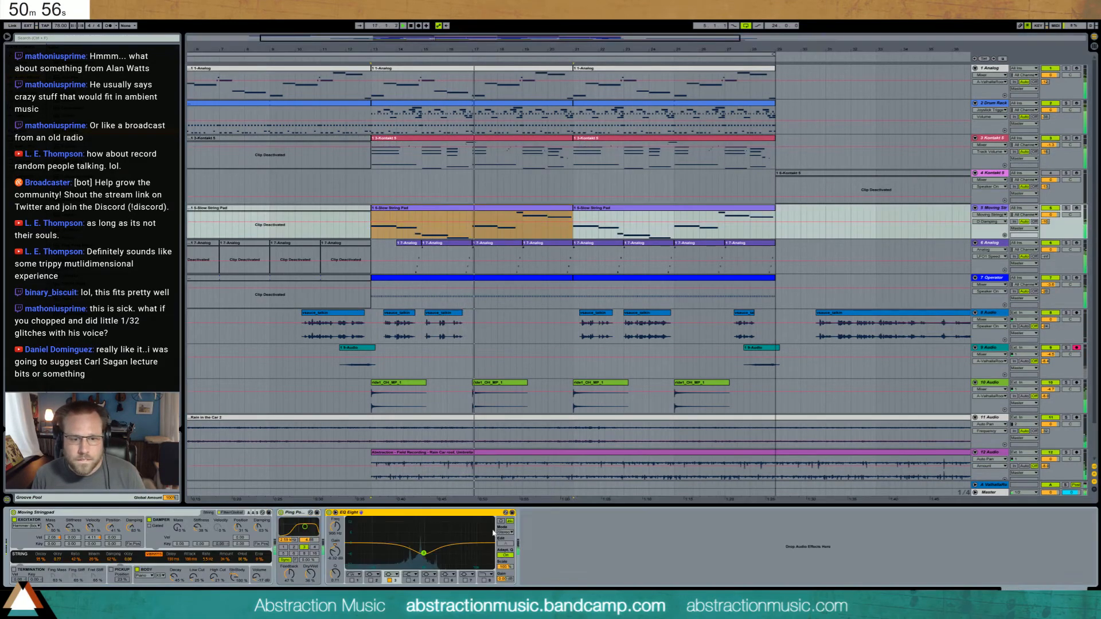
- Try the copied EQ Eight on the 1 Analog track during playback and remove it
left_click(485, 72)
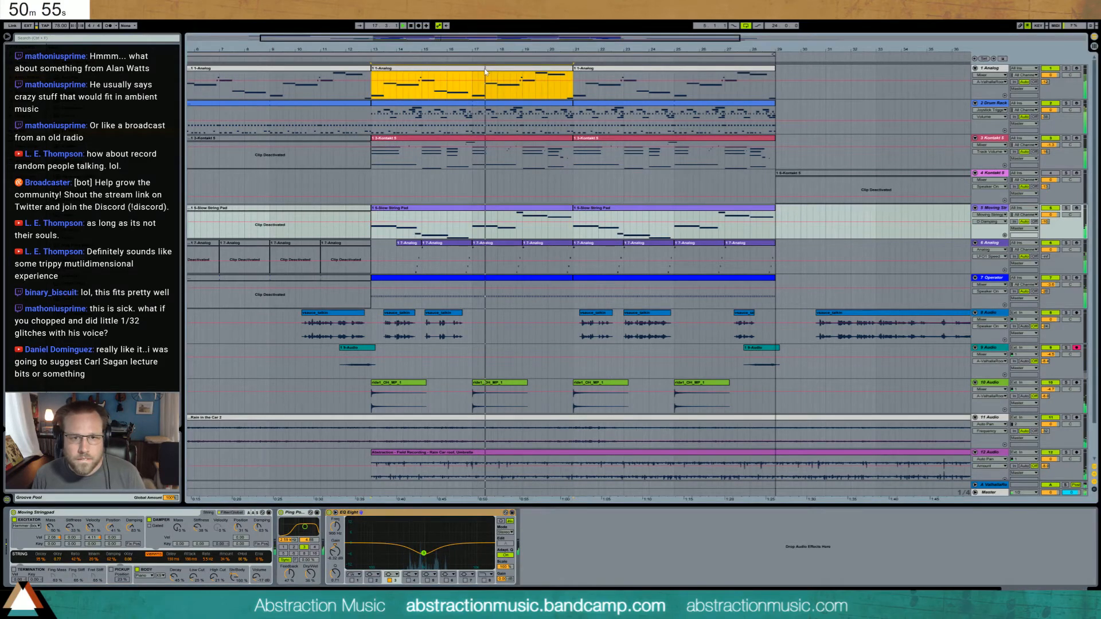
left_click(613, 553)
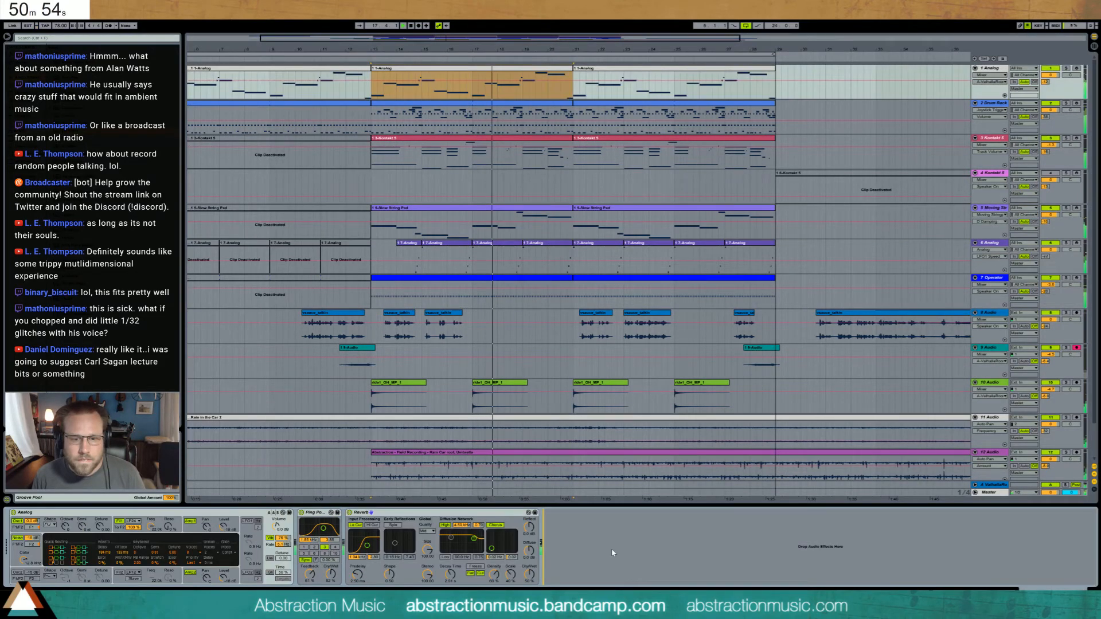
key("ctrl+v")
key("Delete")
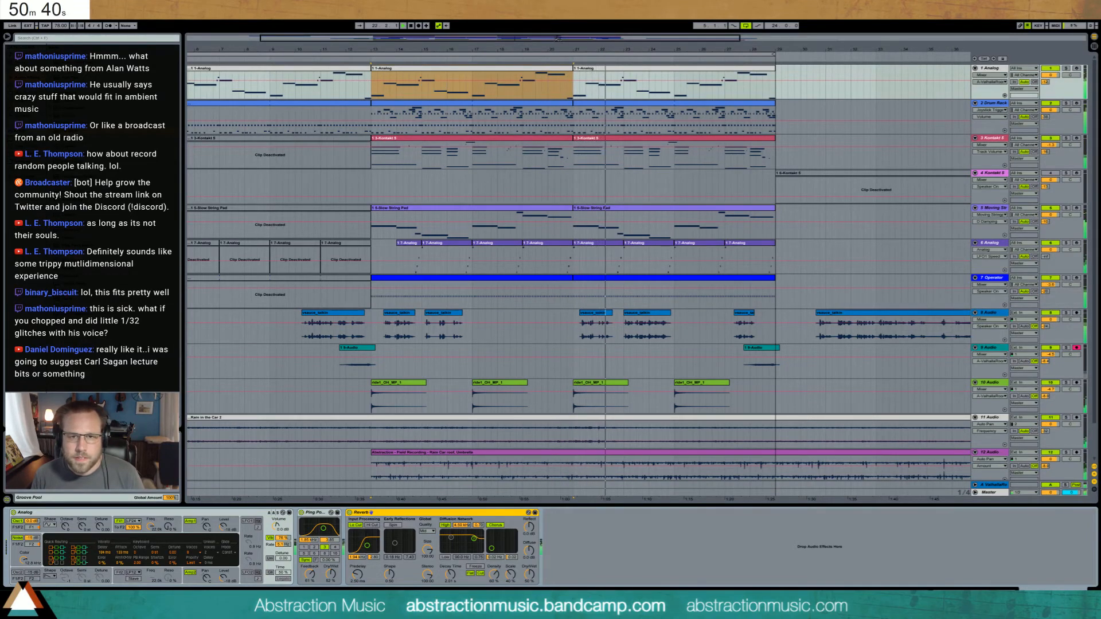
- Add a short curved fade-out to the end of the voice clip that finishes just before bar 25
left_click_drag(557, 39, 562, 40)
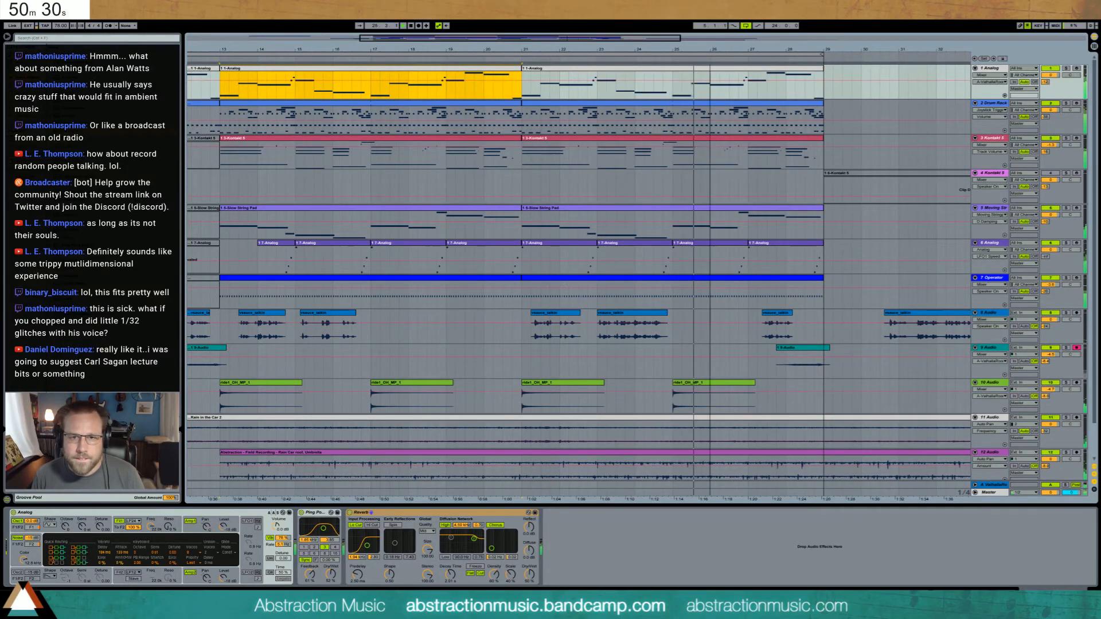
left_click_drag(710, 49, 710, 95)
left_click(558, 320)
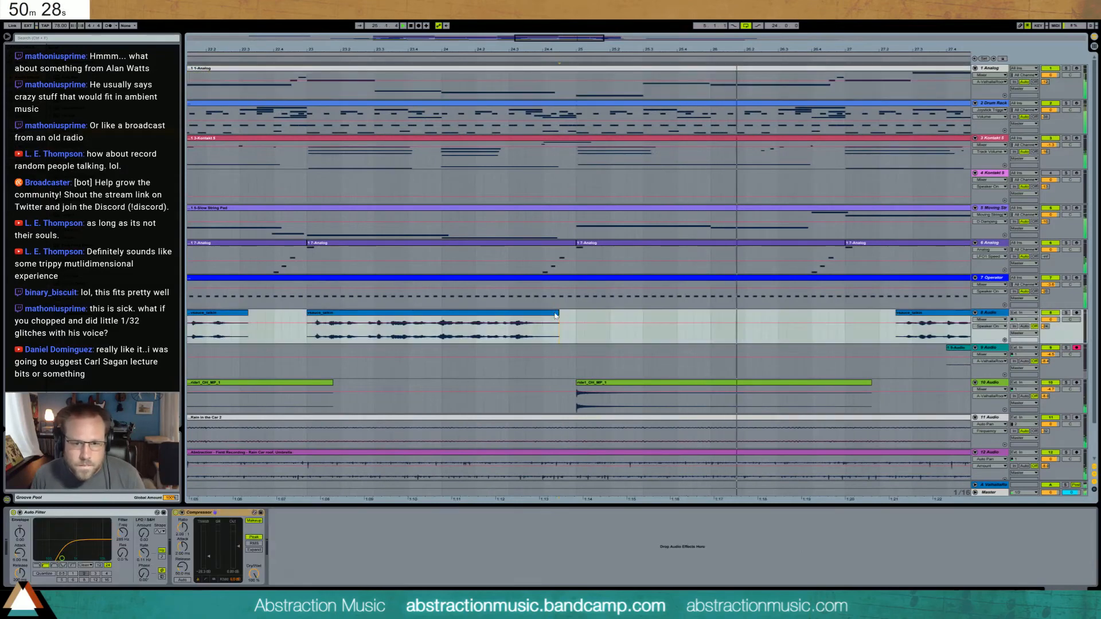
left_click(555, 314)
key("ctrl+alt+f")
left_click_drag(558, 319, 542, 319)
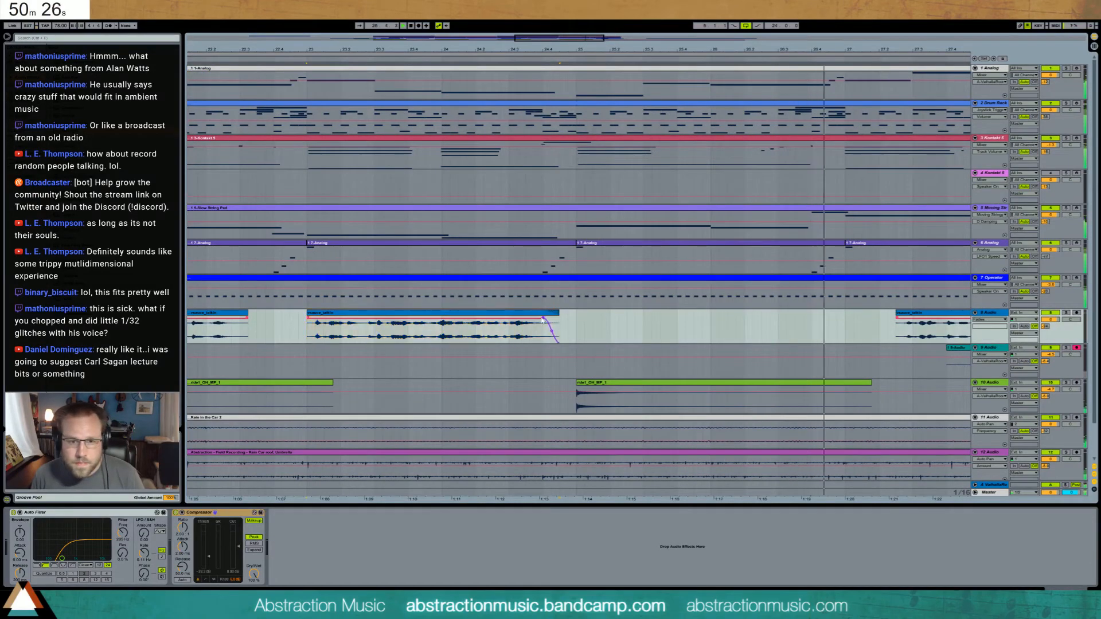
- Move the short voice clip near bar 27 about one bar earlier and stop playback
left_click_drag(917, 315, 778, 323)
key("space")
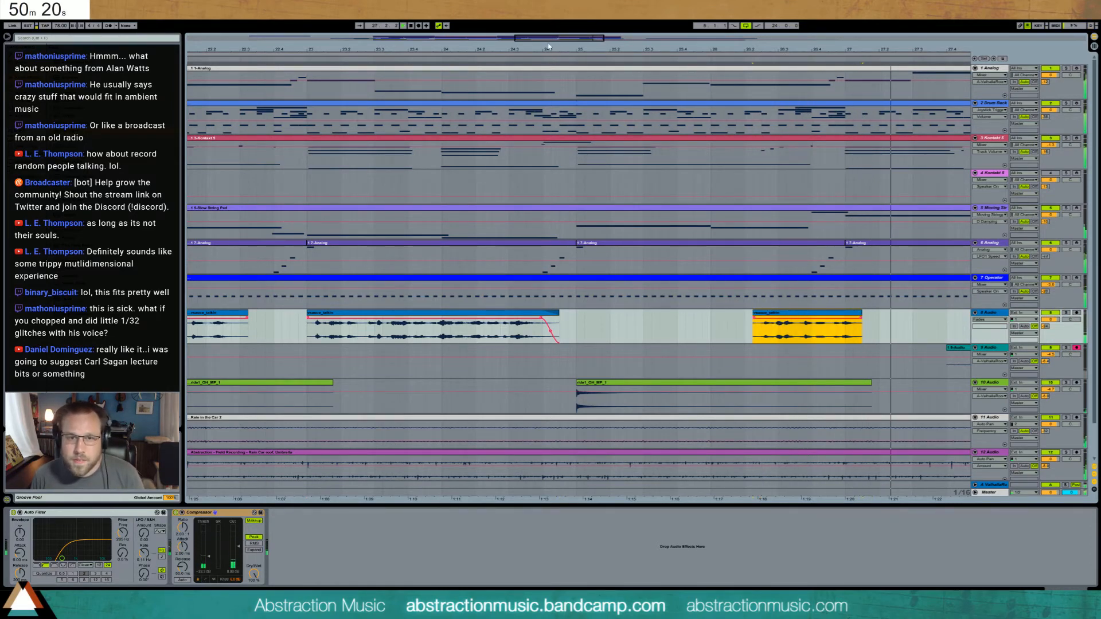
left_click_drag(476, 47, 475, 29)
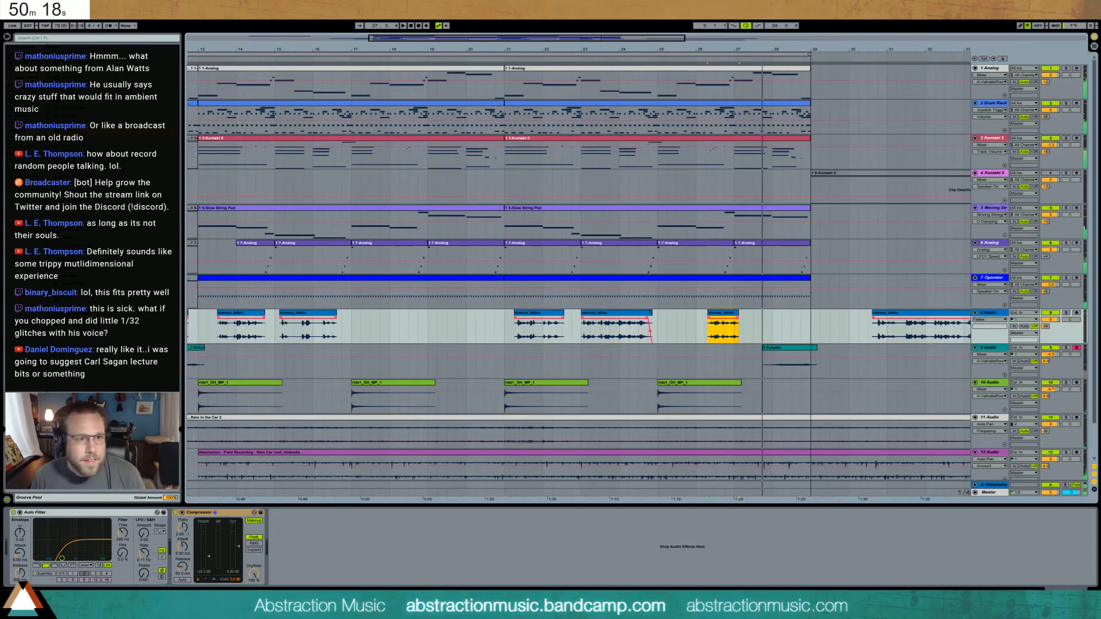
- Add a Ping Pong Delay to the voice track, create a new return track, and move the delay onto it
left_click_drag(80, 245, 302, 586)
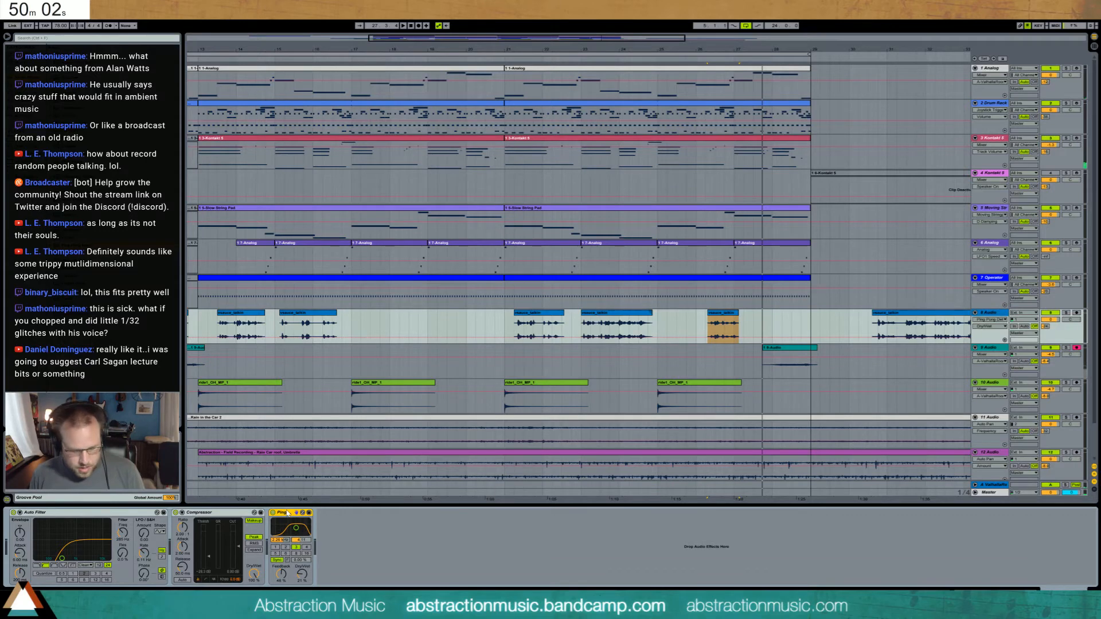
key("ctrl+alt+t")
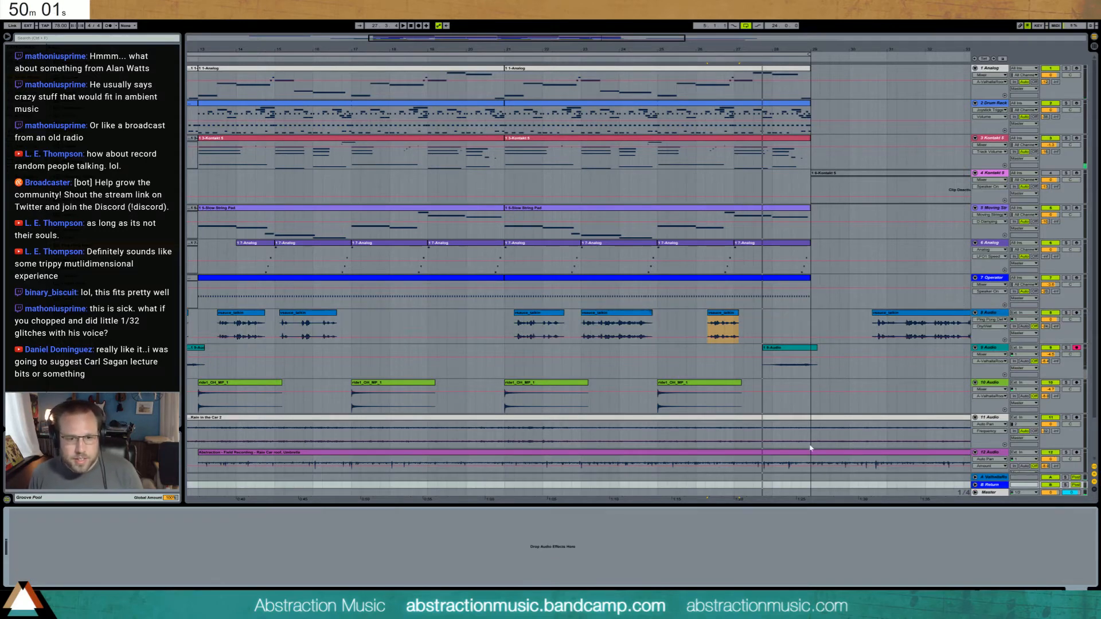
left_click(794, 329)
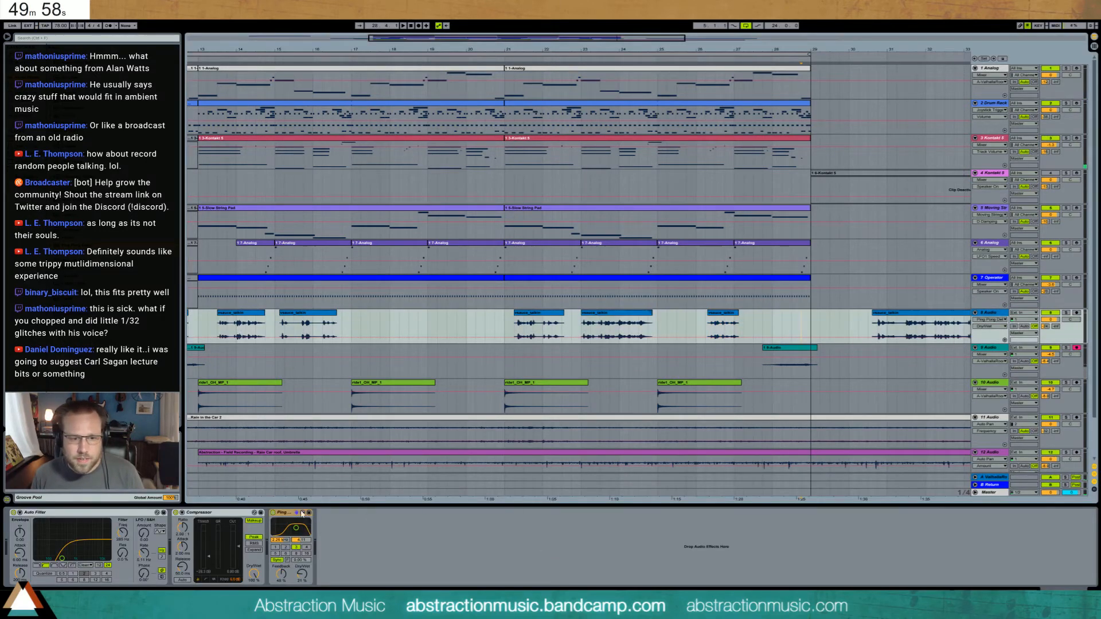
key("Delete")
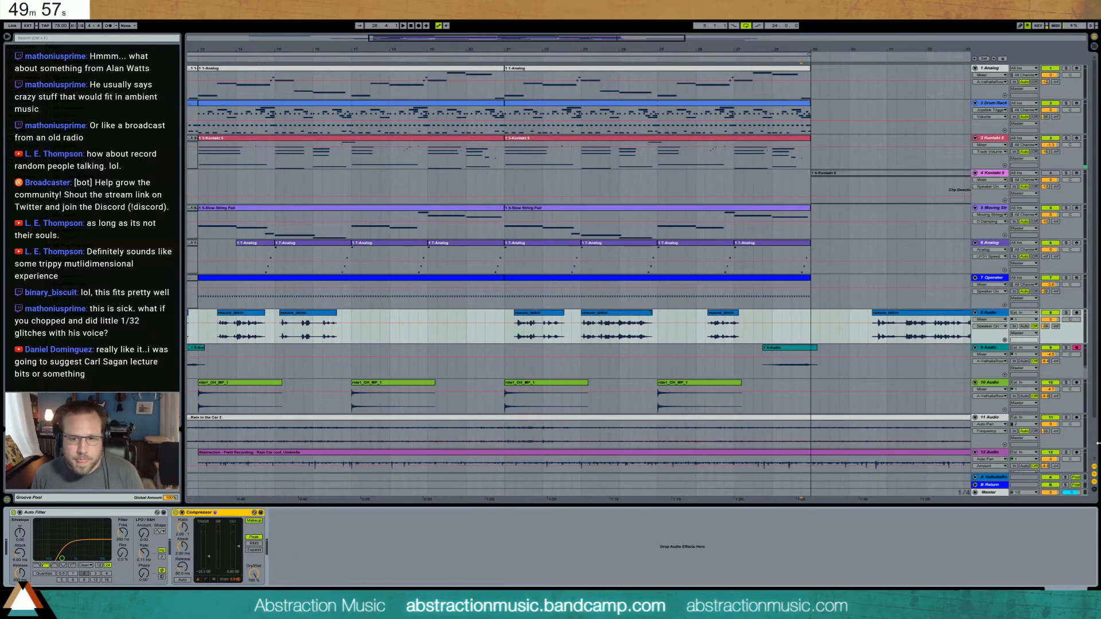
left_click(992, 485)
key("ctrl+v")
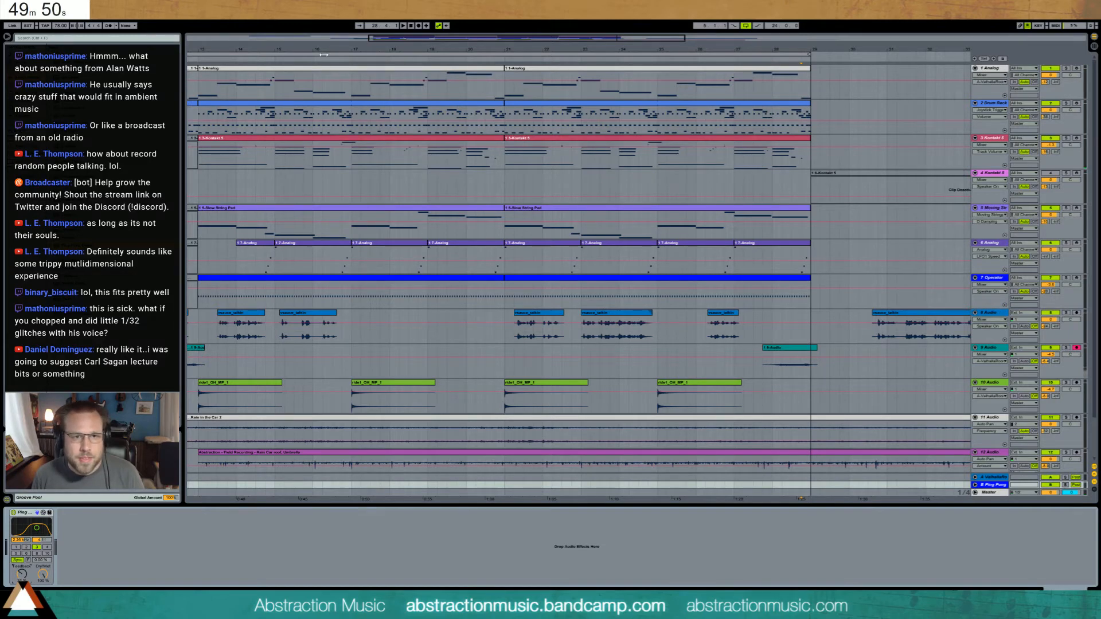
left_click_drag(402, 39, 339, 40)
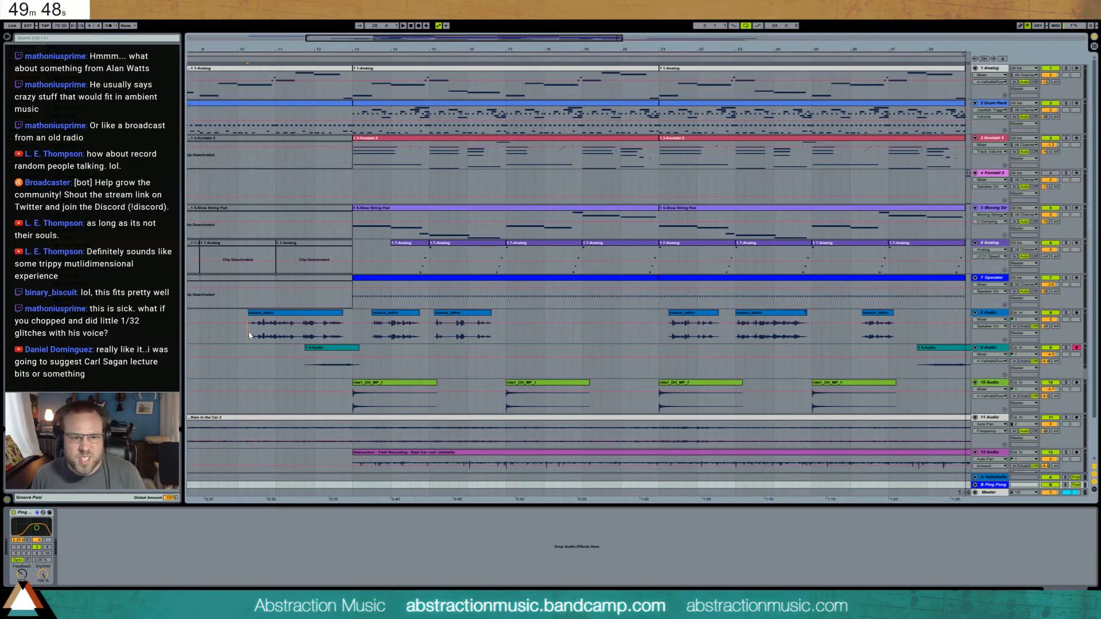
left_click(1004, 331)
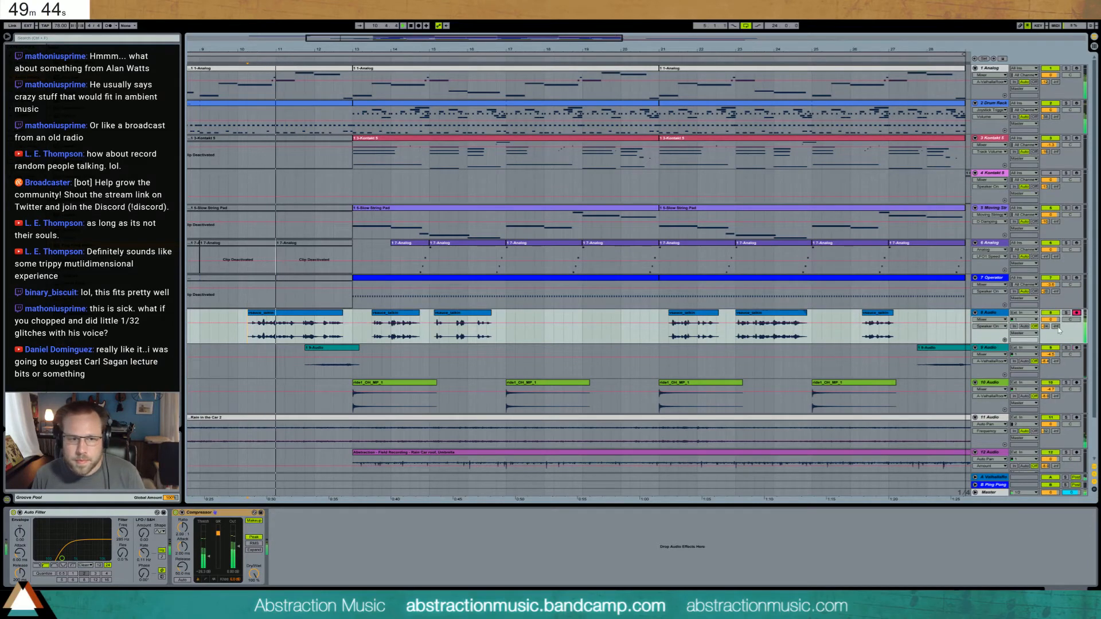
key("F9")
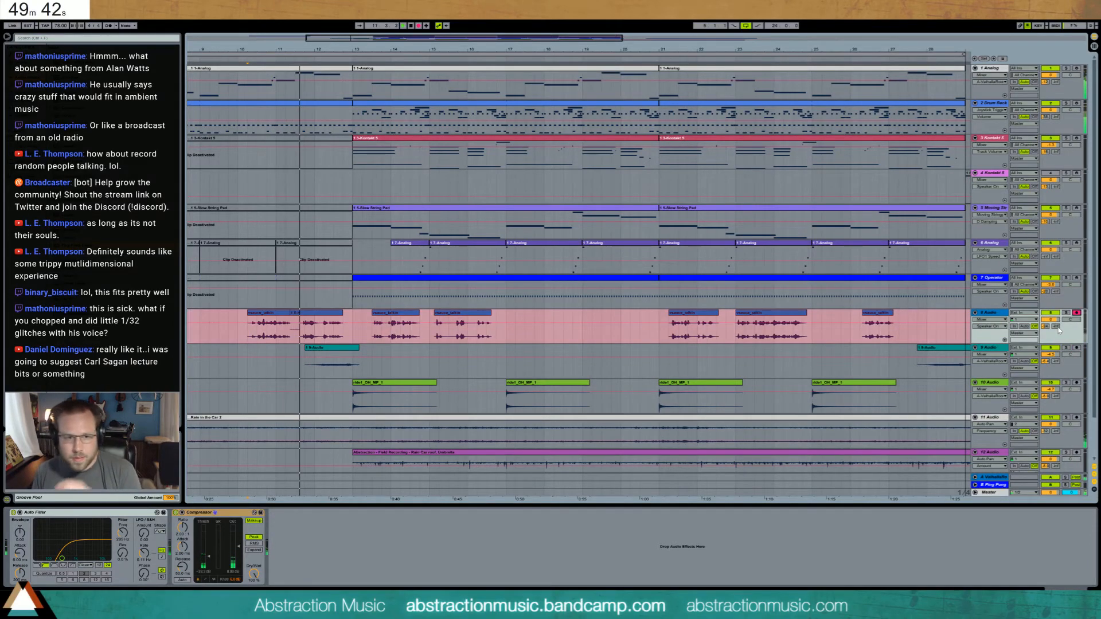
key("F9")
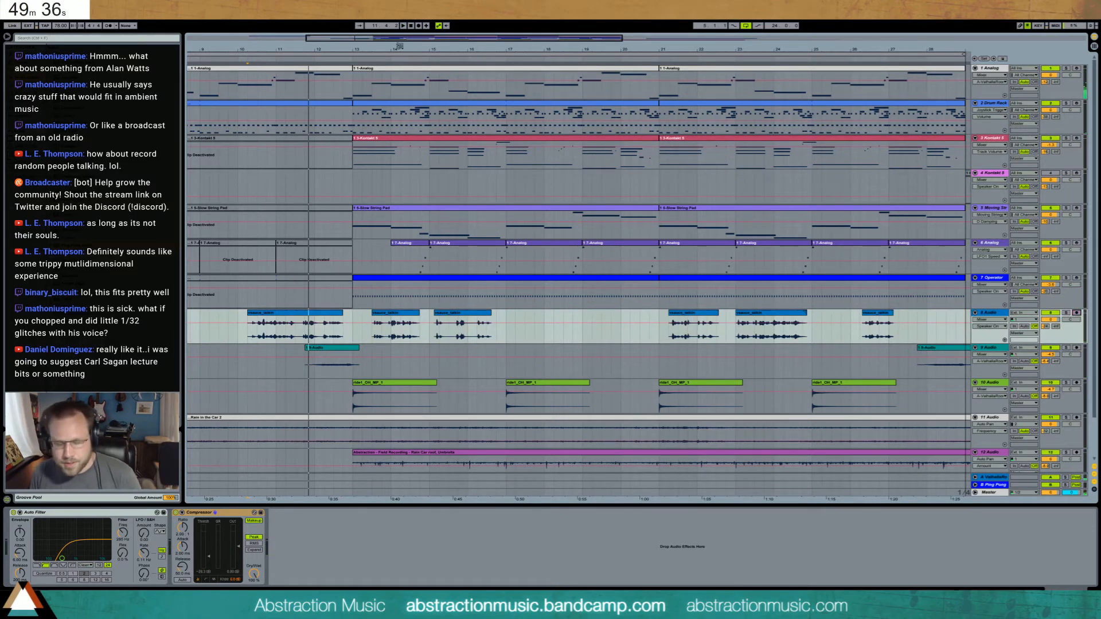
- Record automation of the voice track's Ping Pong send during playback, briefly raising it at phrase ends near bars 13, 16, 25 and 27
key("F9")
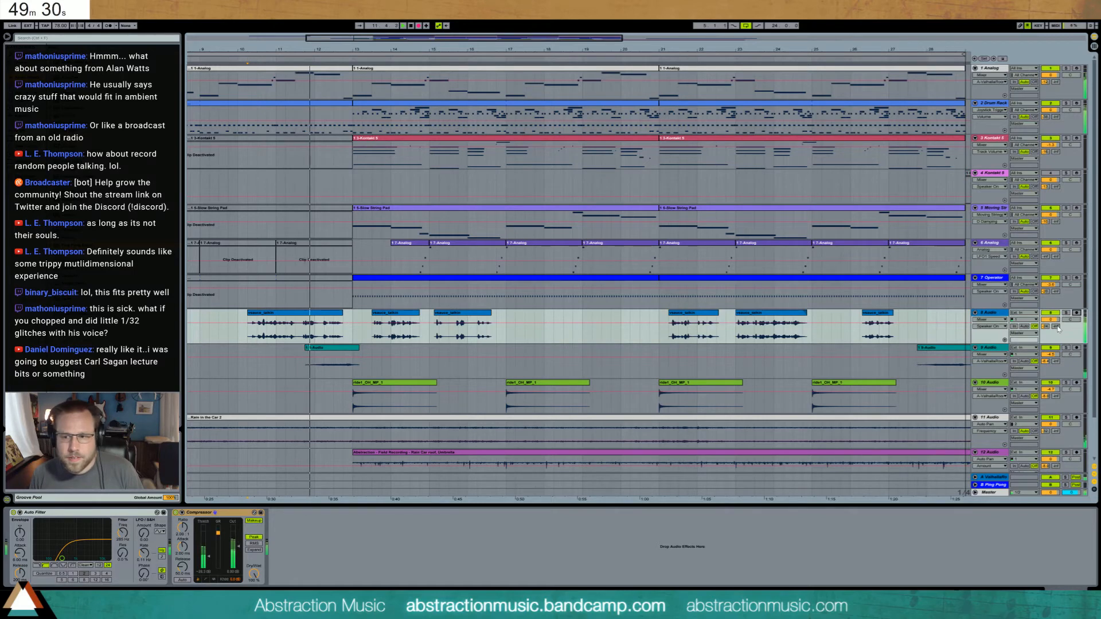
mouse_move(1057, 327)
left_mouse_down()
mouse_move(1057, 315)
mouse_move(1057, 326)
left_mouse_up()
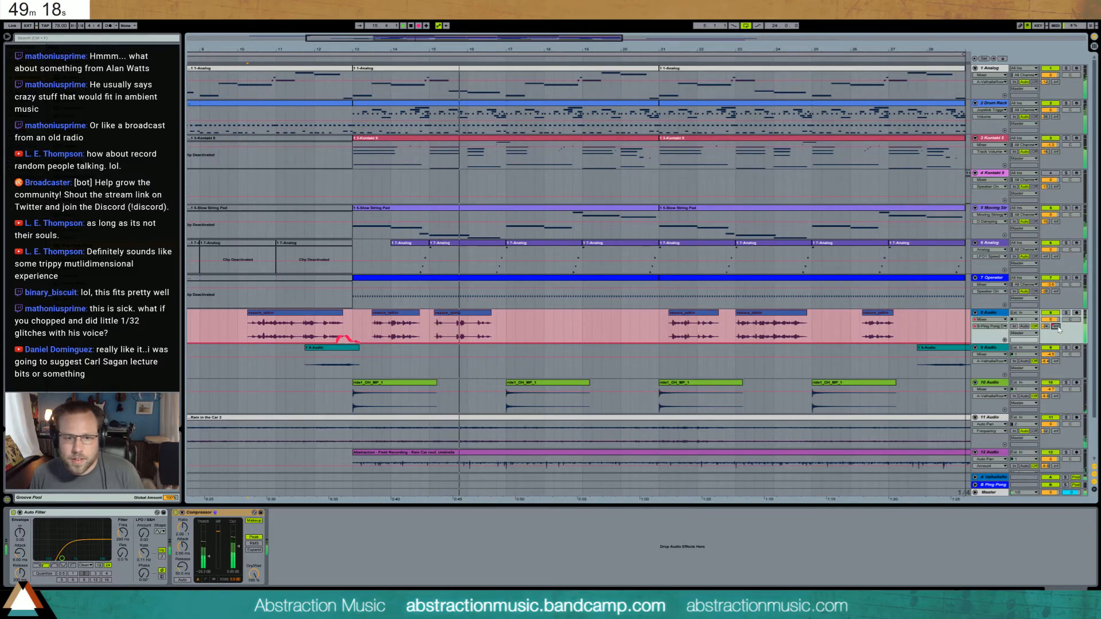
mouse_move(1058, 327)
left_mouse_down()
mouse_move(1058, 293)
mouse_move(1058, 329)
left_mouse_up()
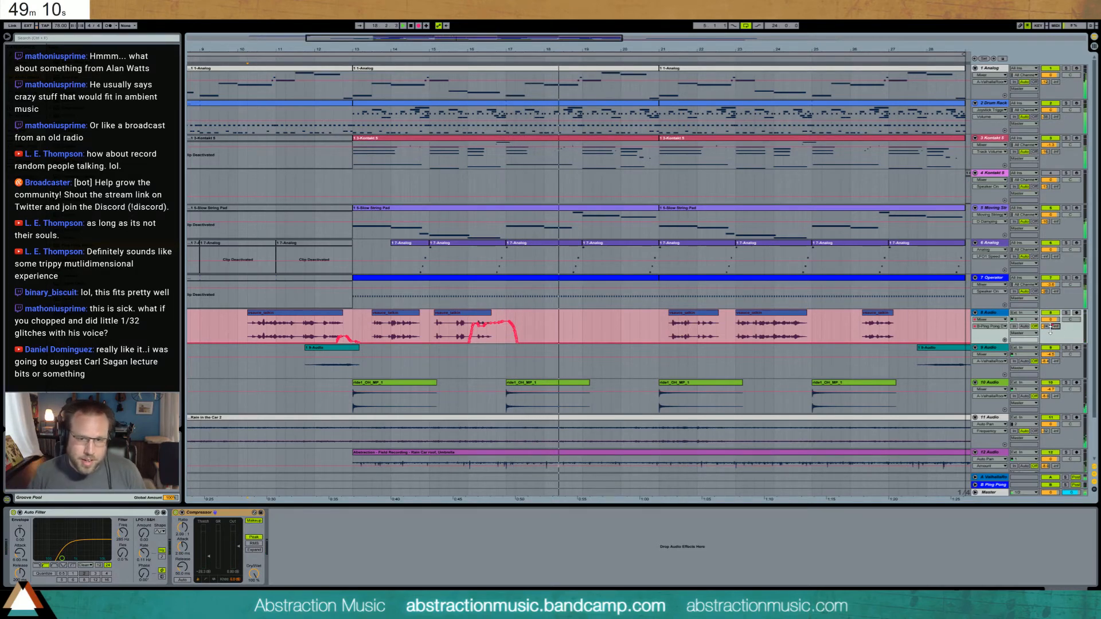
left_click_drag(611, 49, 298, 50)
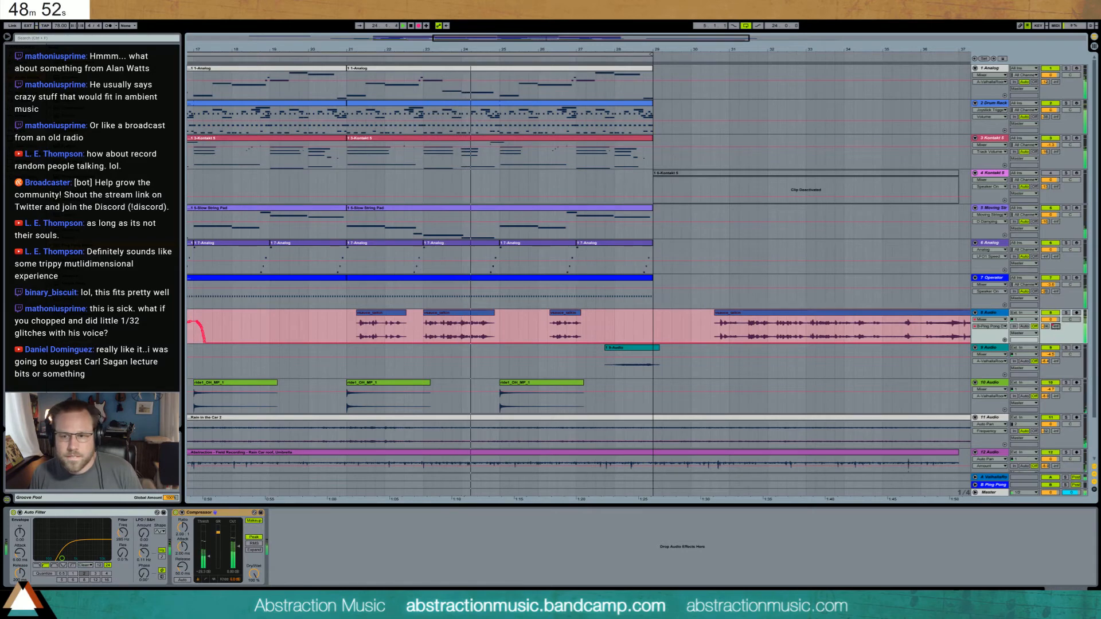
mouse_move(1056, 326)
left_mouse_down()
mouse_move(1055, 303)
mouse_move(1056, 340)
left_mouse_up()
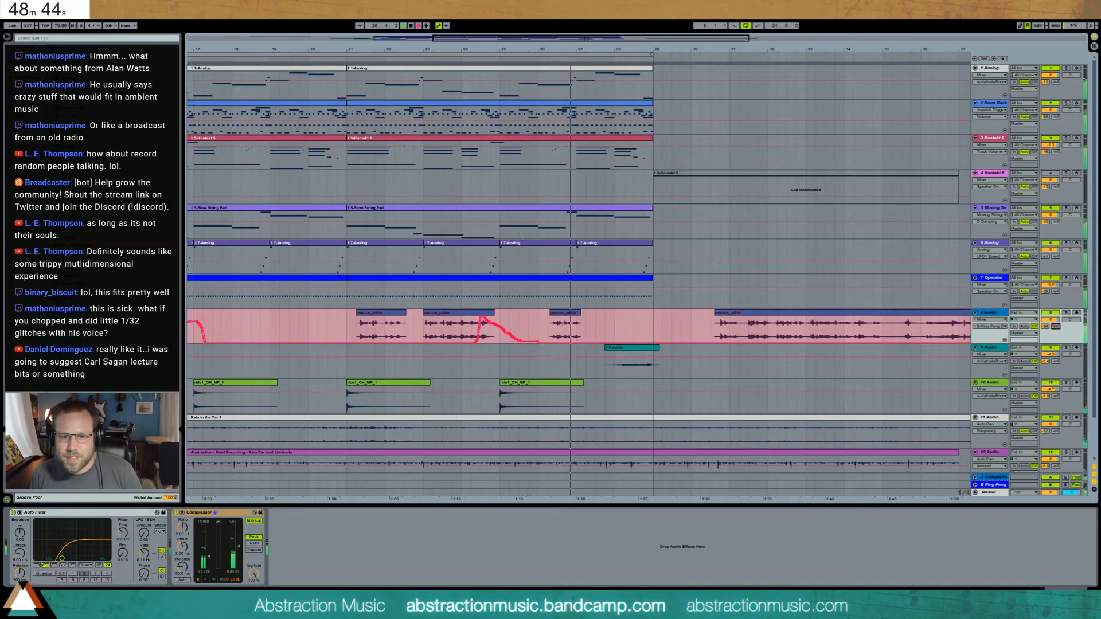
mouse_move(1055, 341)
left_mouse_down()
mouse_move(1055, 306)
mouse_move(1056, 341)
left_mouse_up()
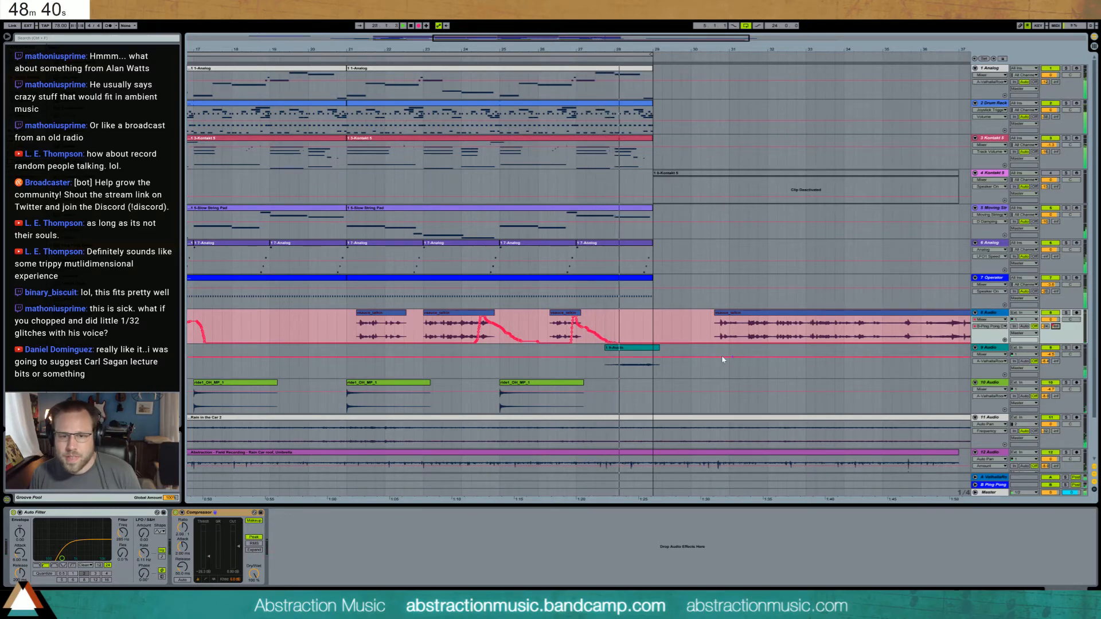
key("space")
- Remove the small stray bump in the voice track's Ping Pong send automation between bars 25 and 26
left_click_drag(566, 331, 608, 333)
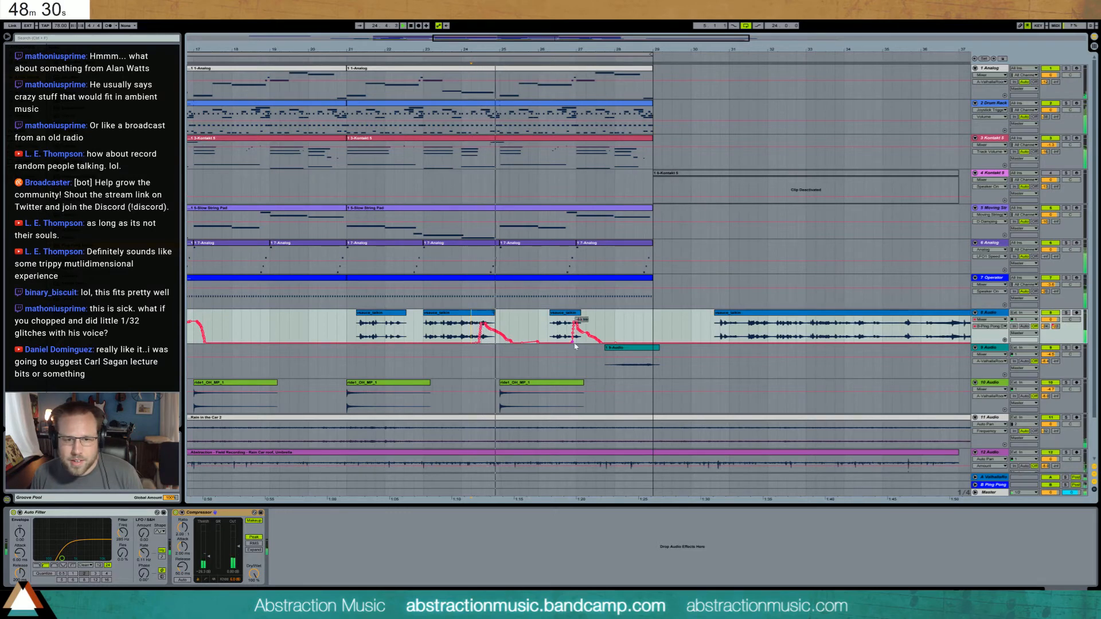
left_click_drag(519, 337, 538, 337)
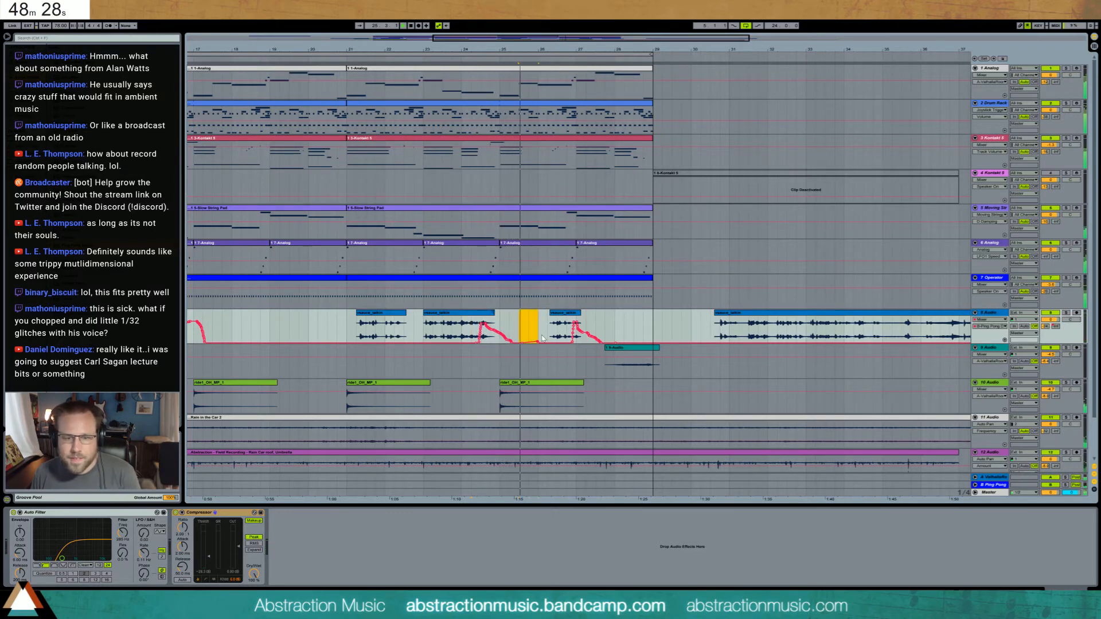
left_click(538, 345)
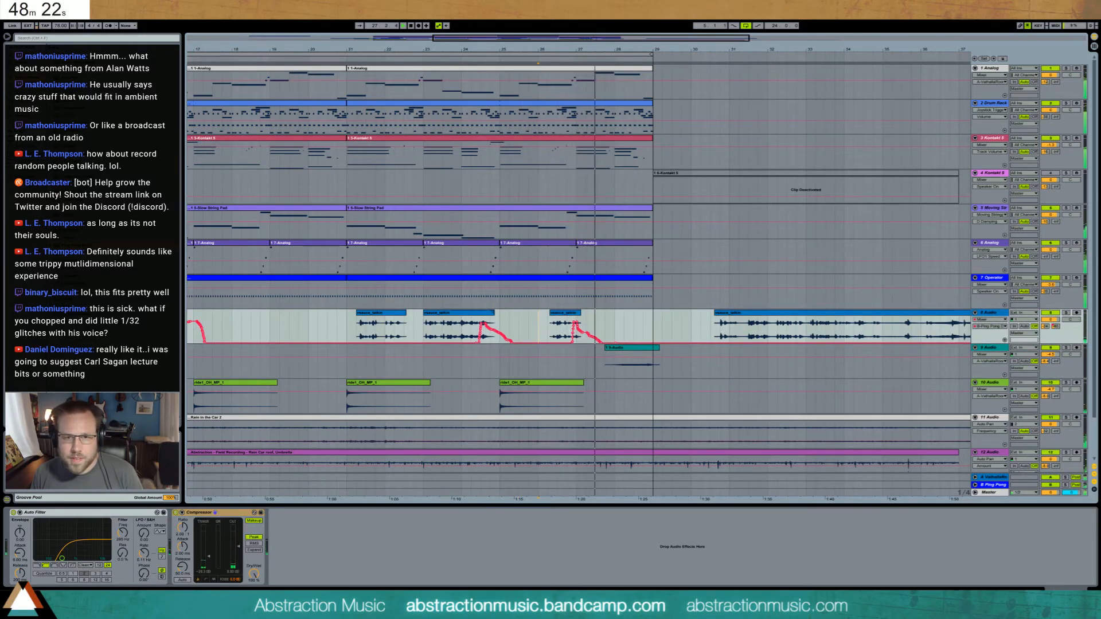
- Adjust the voice track's Ping Pong send automation around bars 16–17 and play that passage back
left_click_drag(540, 38, 305, 58)
left_click_drag(468, 330, 516, 330)
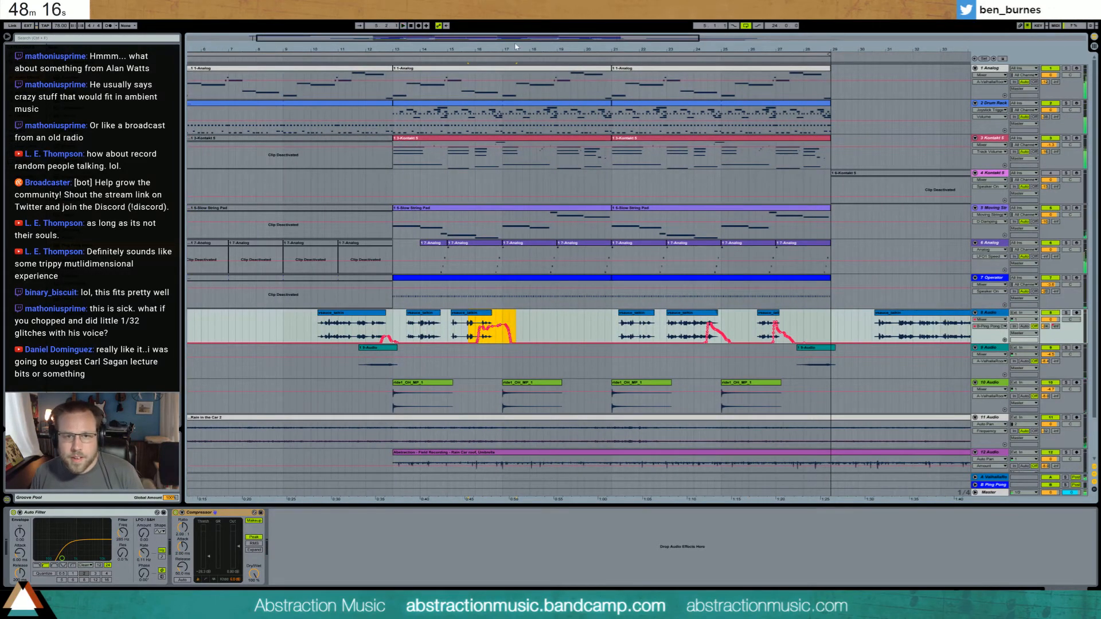
key("space")
left_click_drag(516, 46, 511, 47)
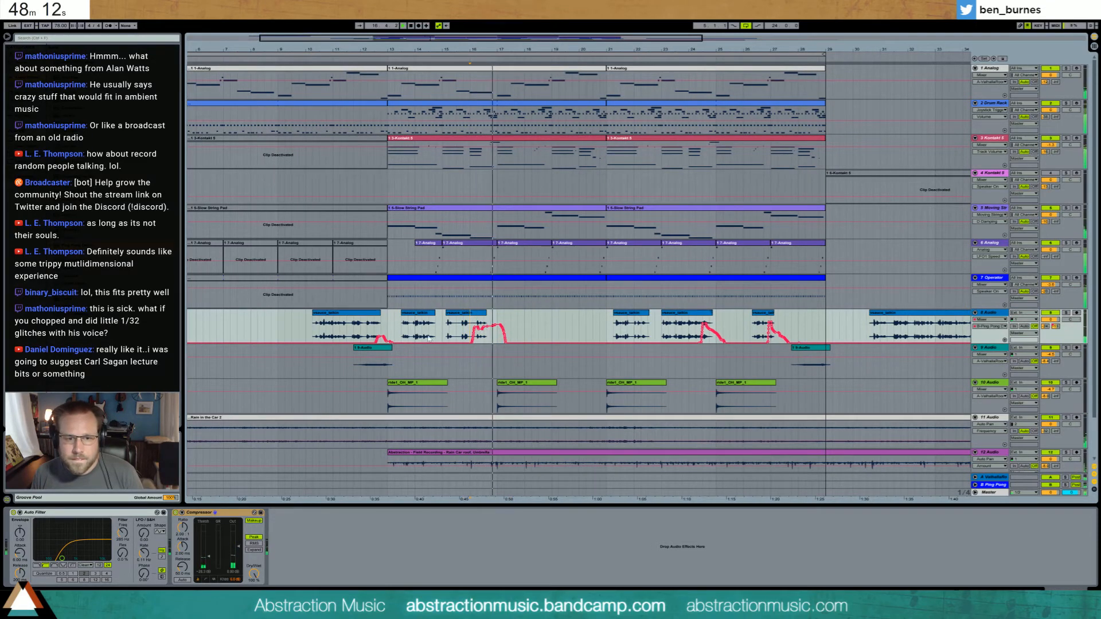
- Raise the first Ping Pong send automation bump on the voice track, just before bar 13, and play it back
mouse_move(374, 336)
left_mouse_down()
mouse_move(392, 337)
mouse_move(377, 340)
left_mouse_up()
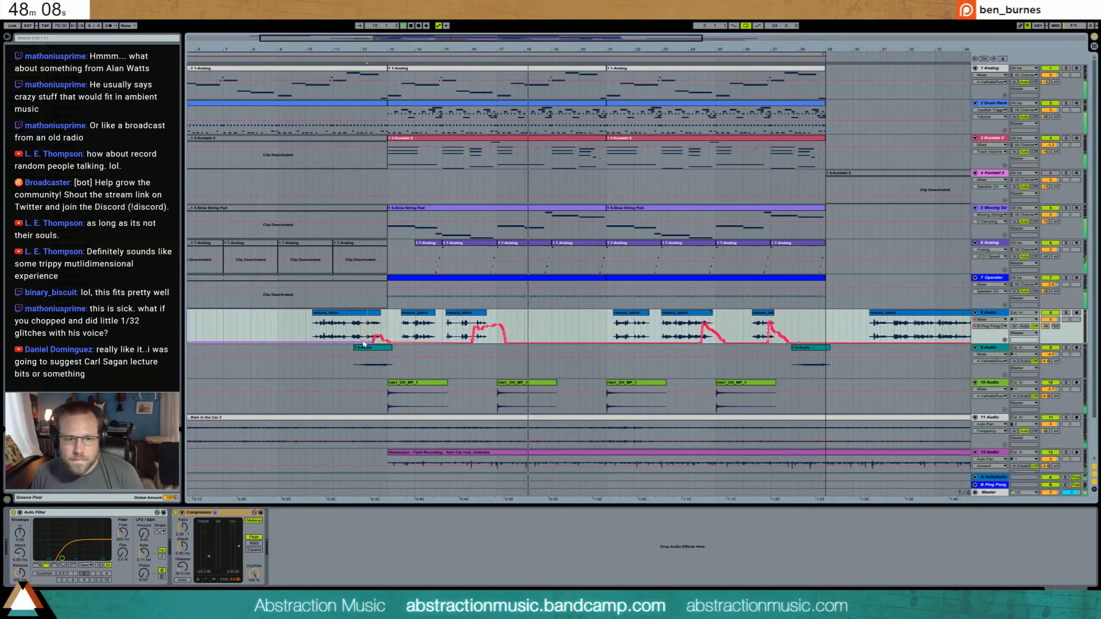
left_click(374, 331)
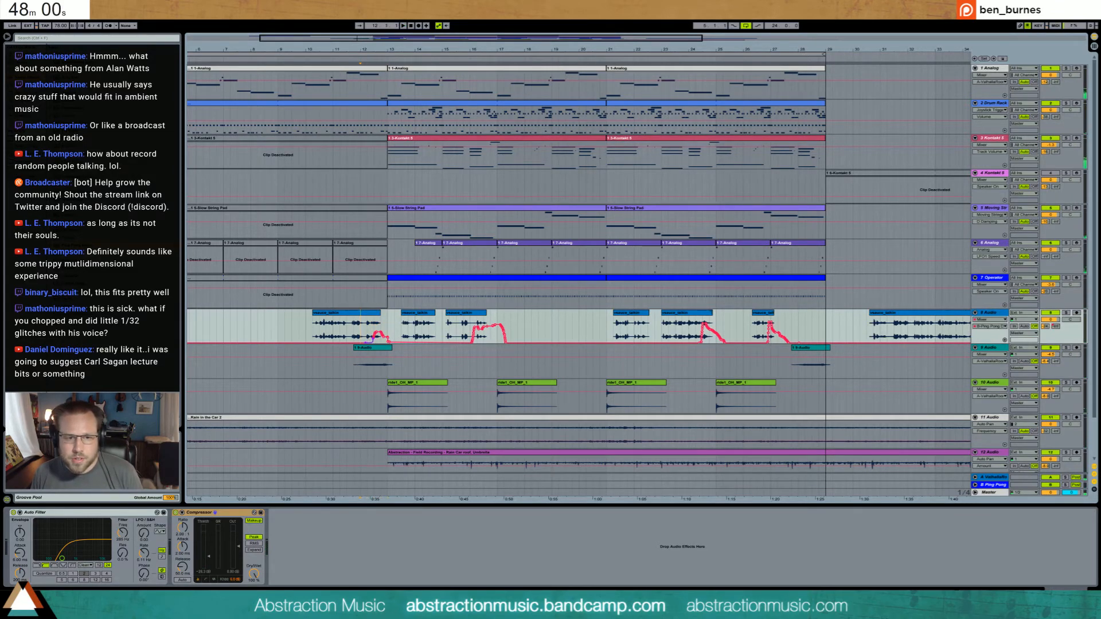
key("space")
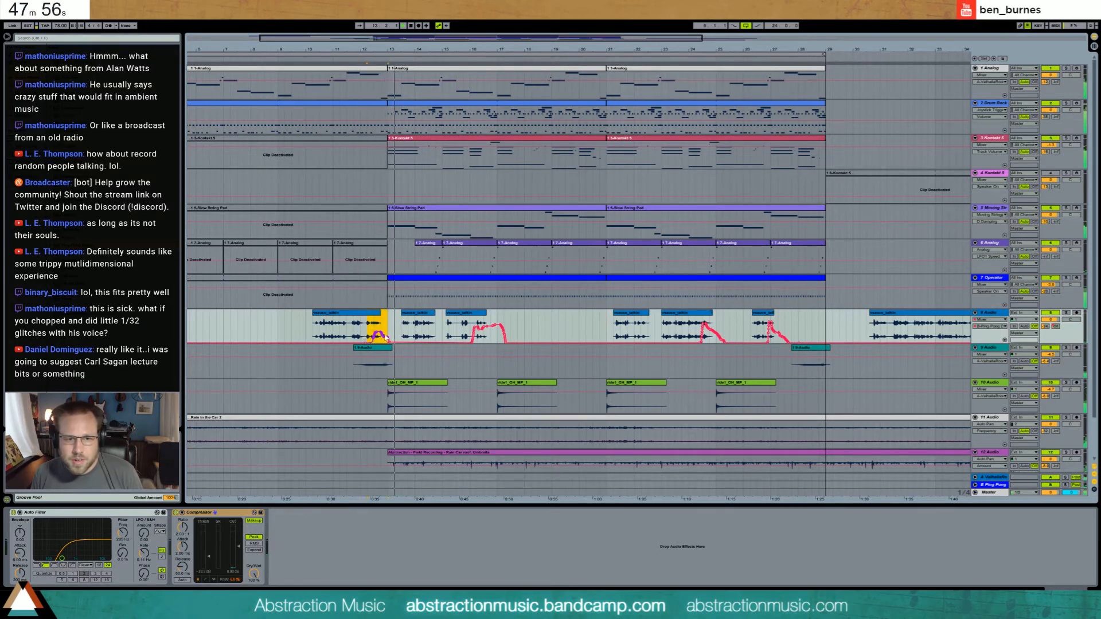
left_click_drag(377, 330, 377, 323)
left_click(361, 333)
key("space")
key("space")
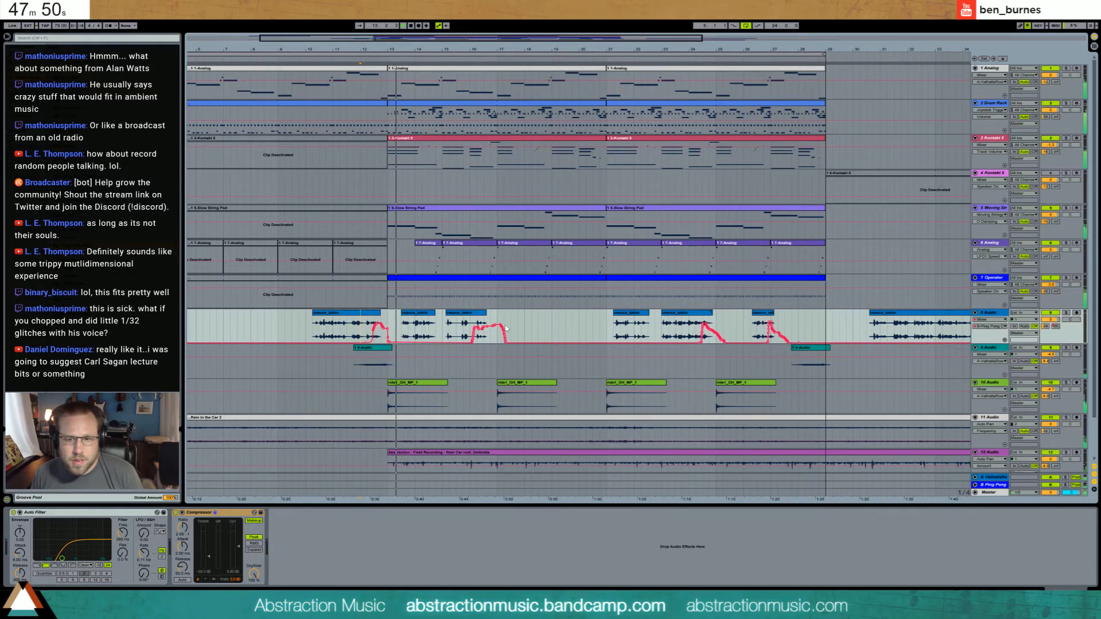
- Unfold the Ping Pong return track and enable its send B back into itself
left_click(977, 486)
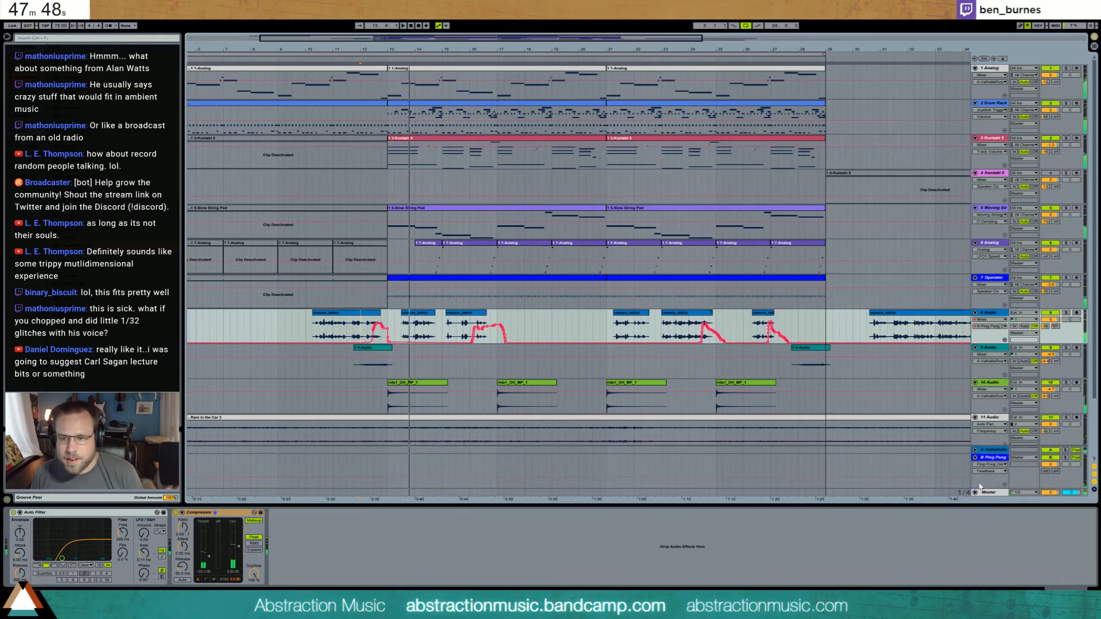
right_click(1055, 472)
left_click(1046, 482)
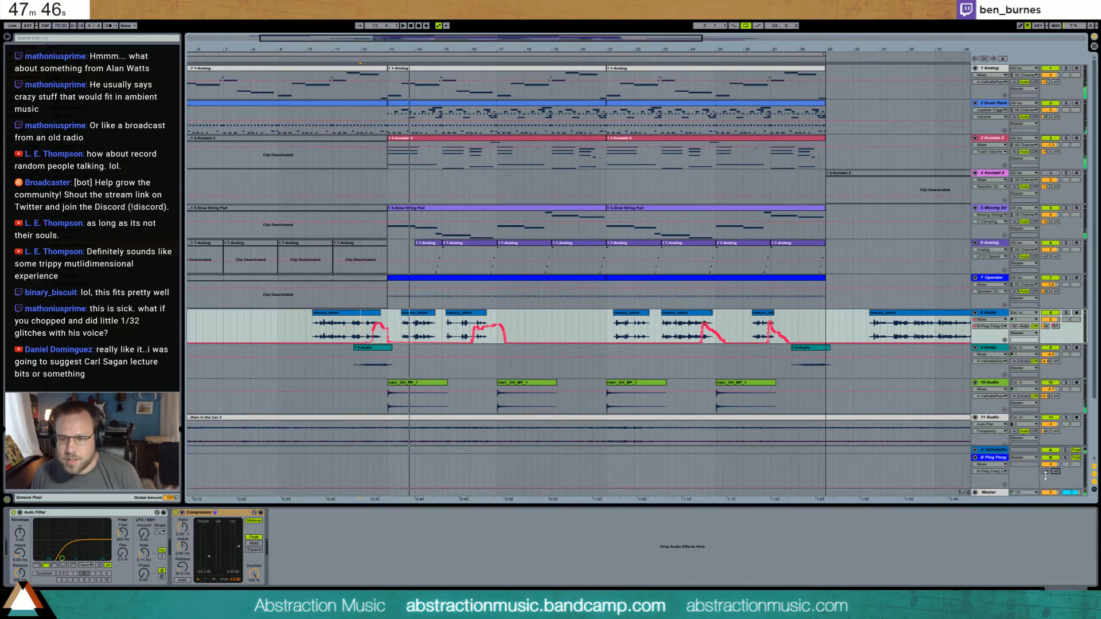
- Enable the Ping Pong return track's sends so its delay also feeds the ValhallaRoom reverb
left_click_drag(1045, 473, 1045, 459)
right_click(1045, 472)
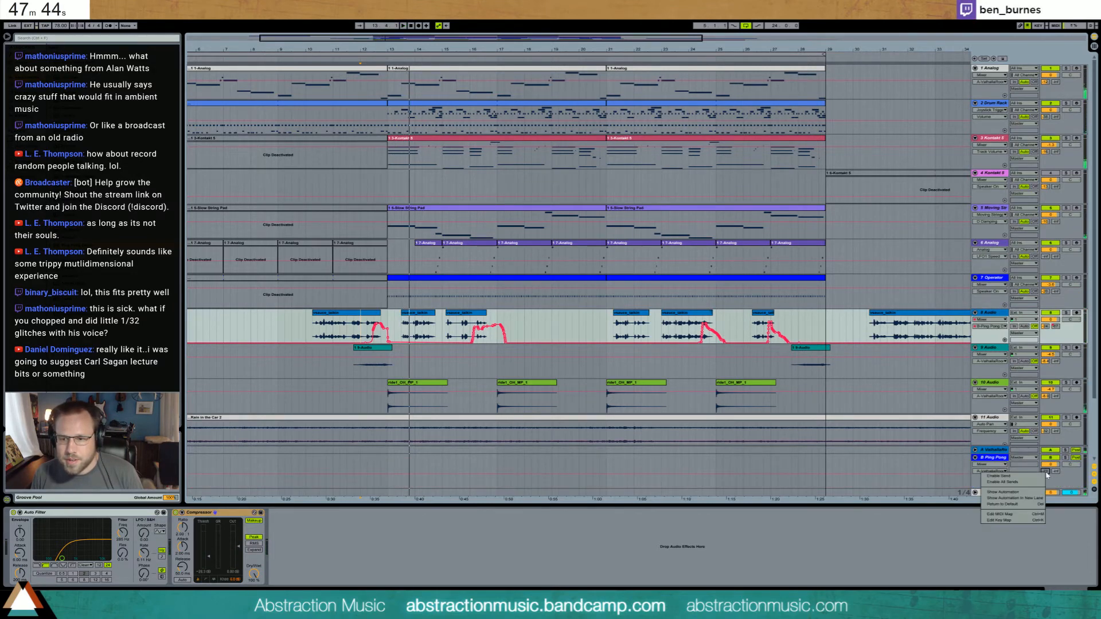
left_click(1039, 481)
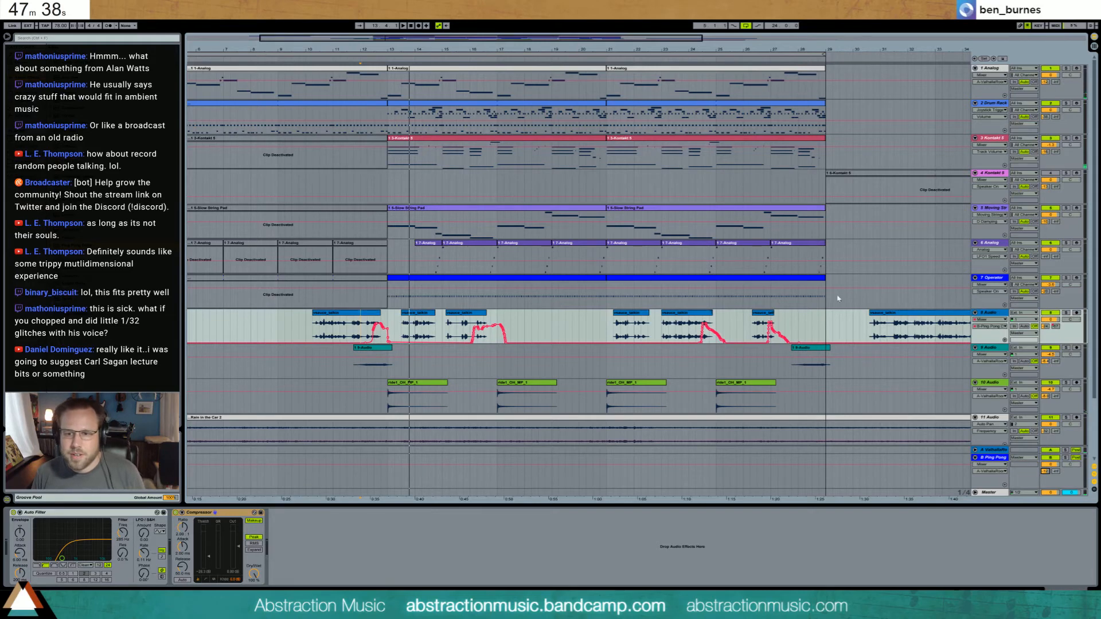
- Move the remaining long voice clip further along its track to about bar 42
left_click_drag(519, 38, 519, 23)
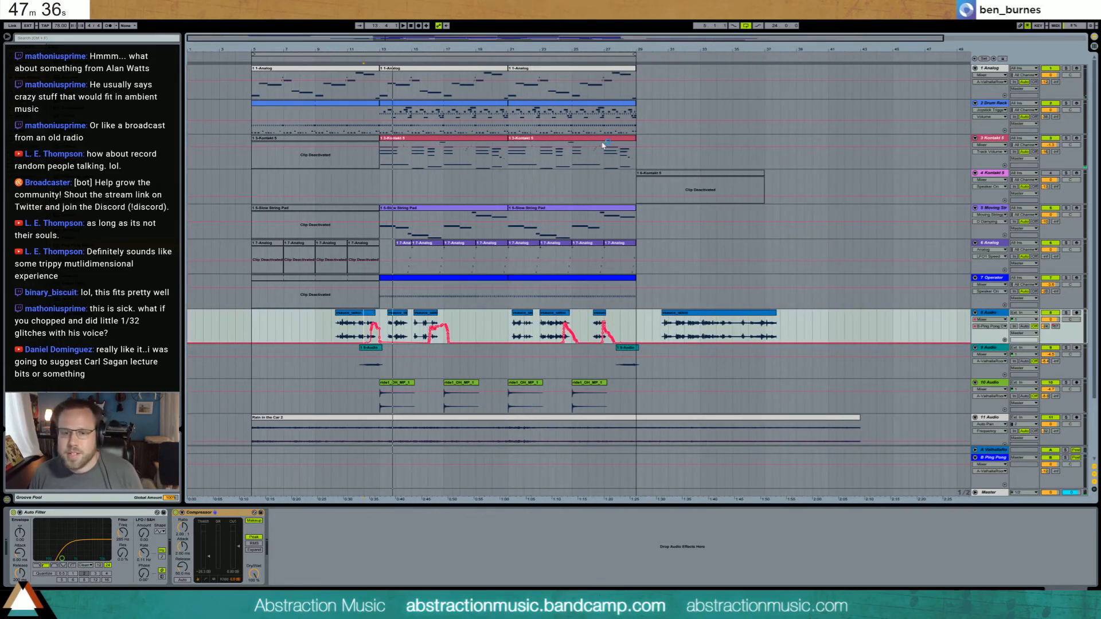
left_click_drag(697, 312, 887, 314)
- Add a rising ramp to the Operator track's filter frequency automation from about bar 28 to bar 29 and play it back
left_click(994, 280)
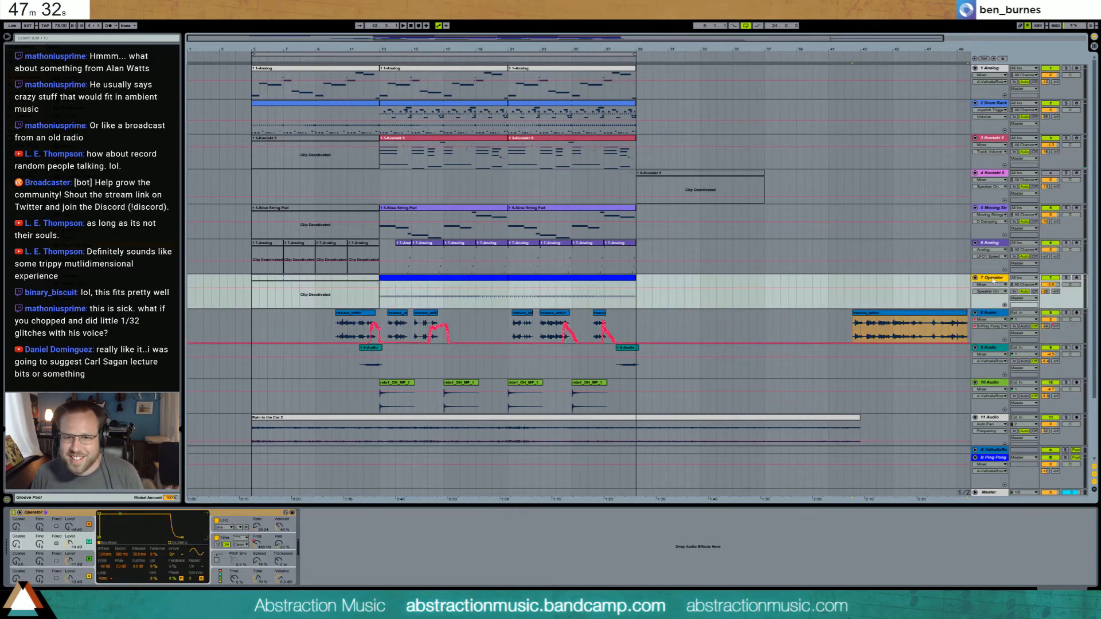
left_click(257, 545)
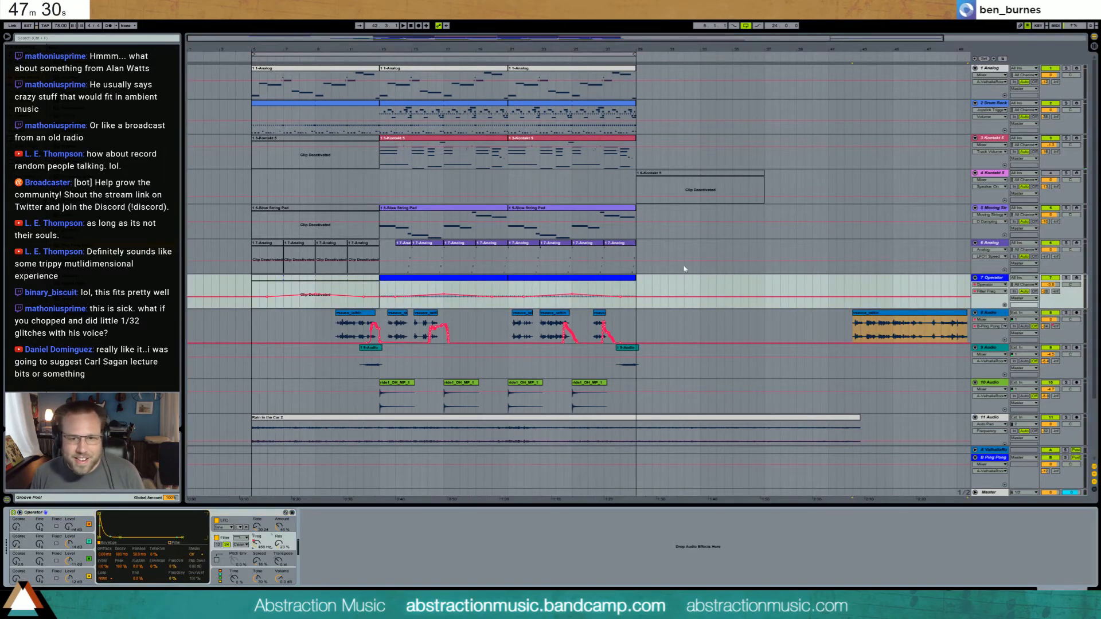
left_click(620, 294)
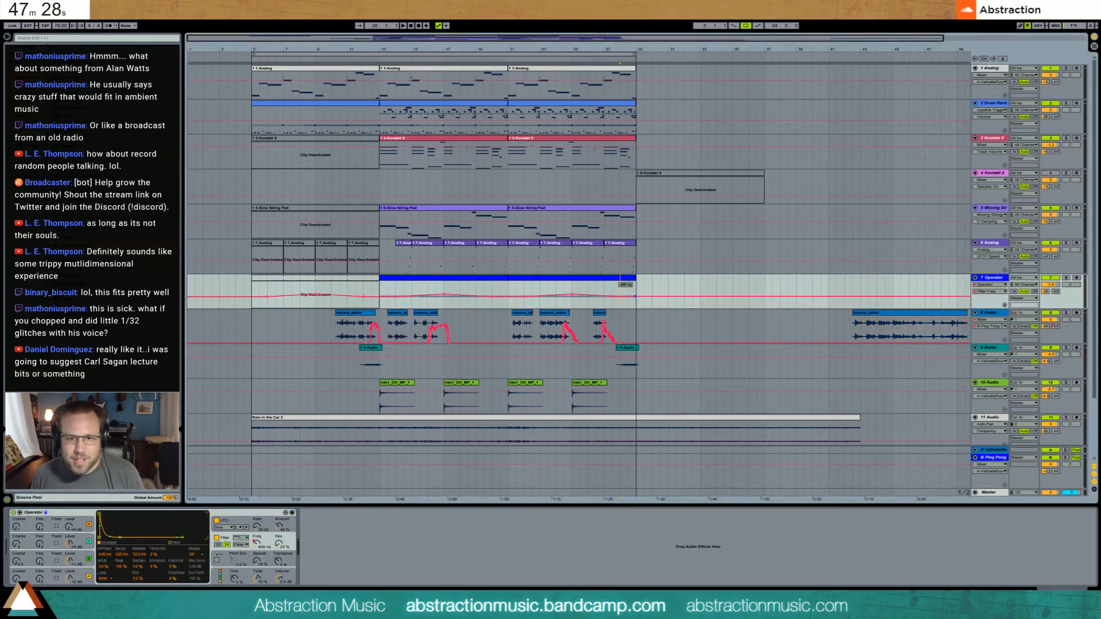
left_click_drag(636, 297, 635, 289)
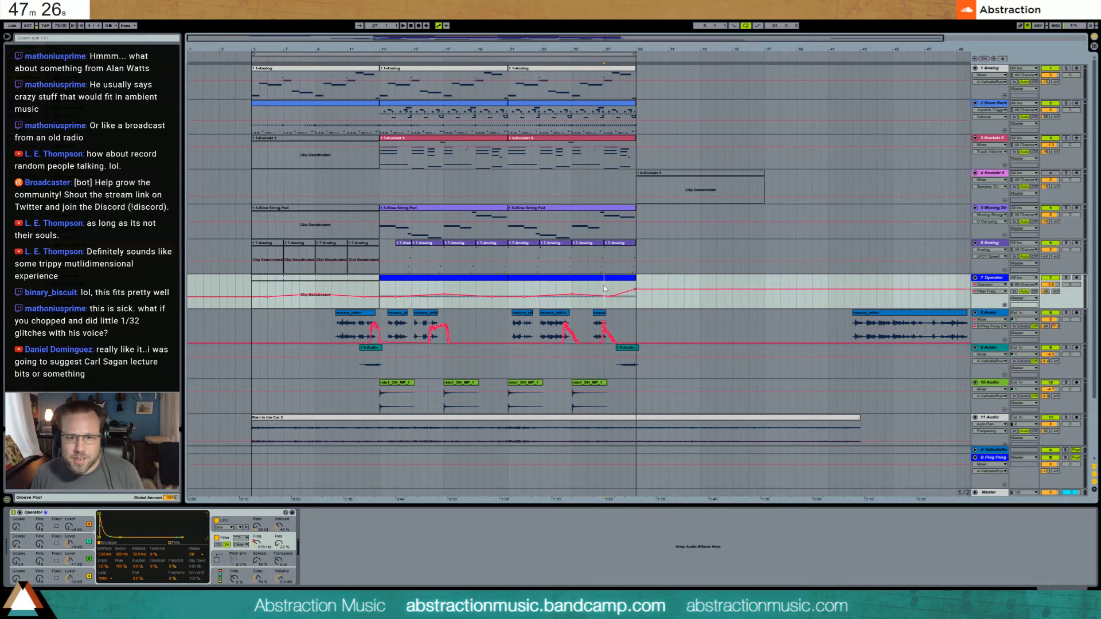
key("space")
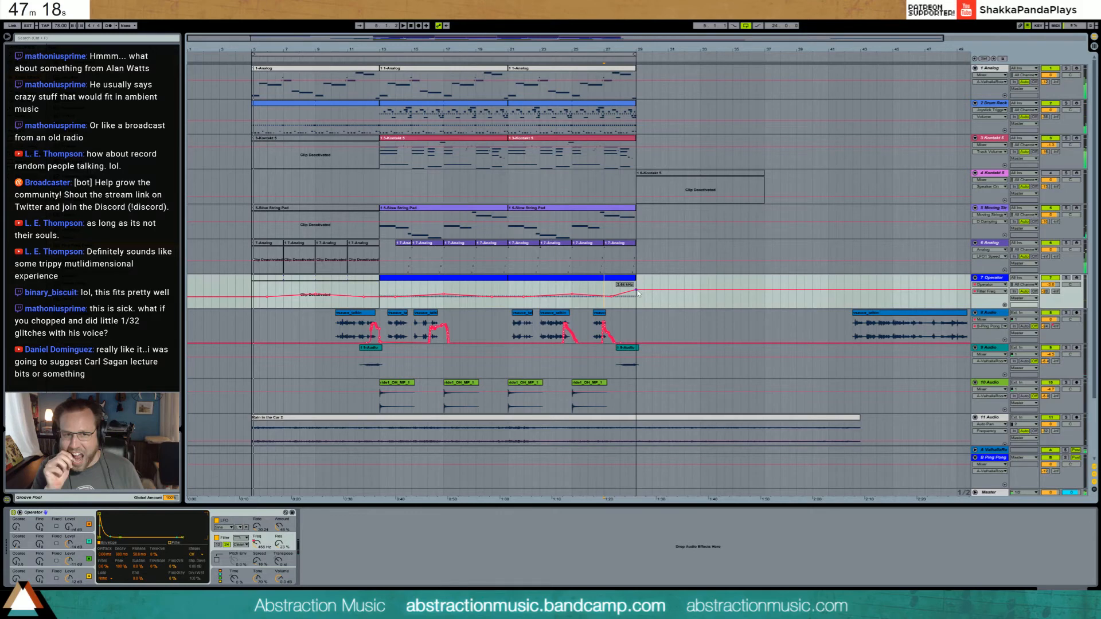
- Reactivate the Kontakt 5 clip at bar 29 and copy the opening drum clip to the same bar
left_click(654, 174)
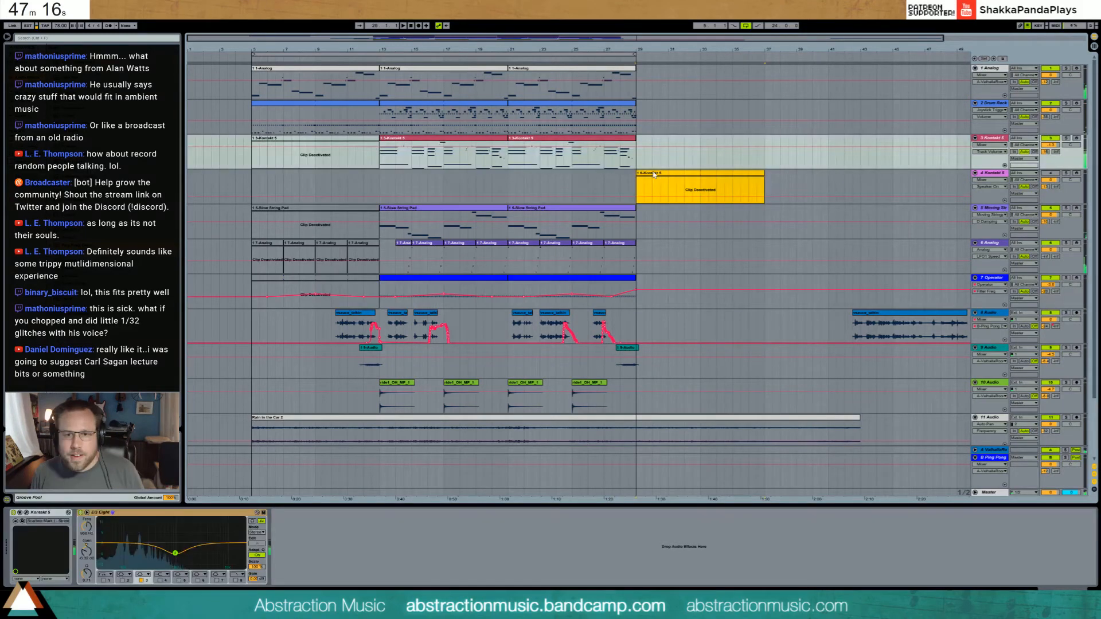
key("0")
left_click(357, 107)
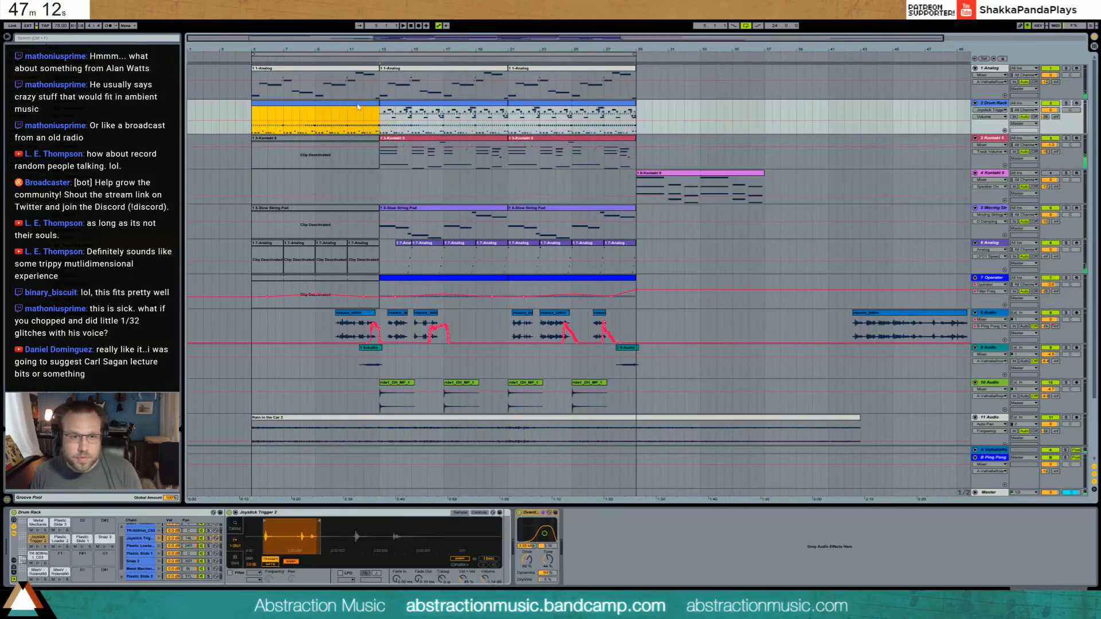
left_click(637, 115)
key("ctrl+v")
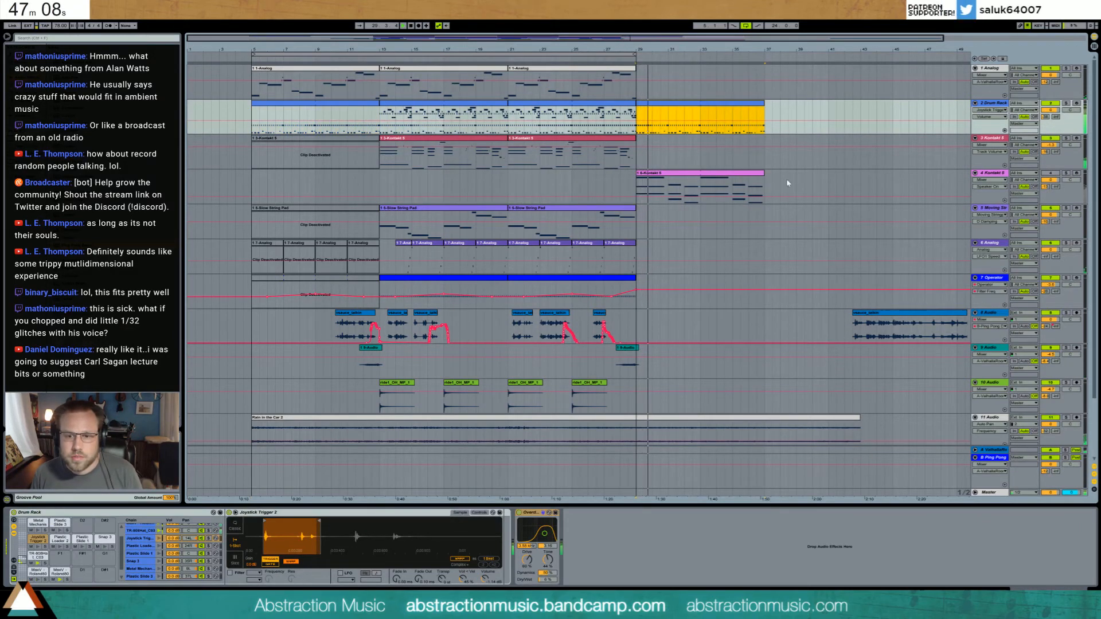
left_click(1050, 173)
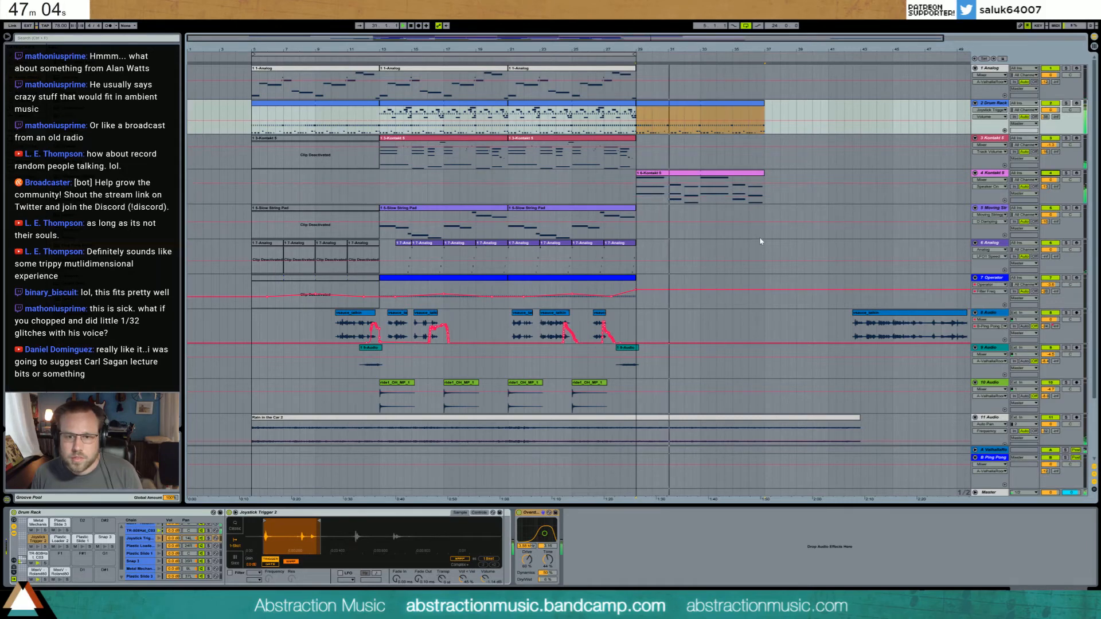
- Open the Kontakt 5 clip at bar 29 for note editing with its envelope hidden
double_click(685, 173)
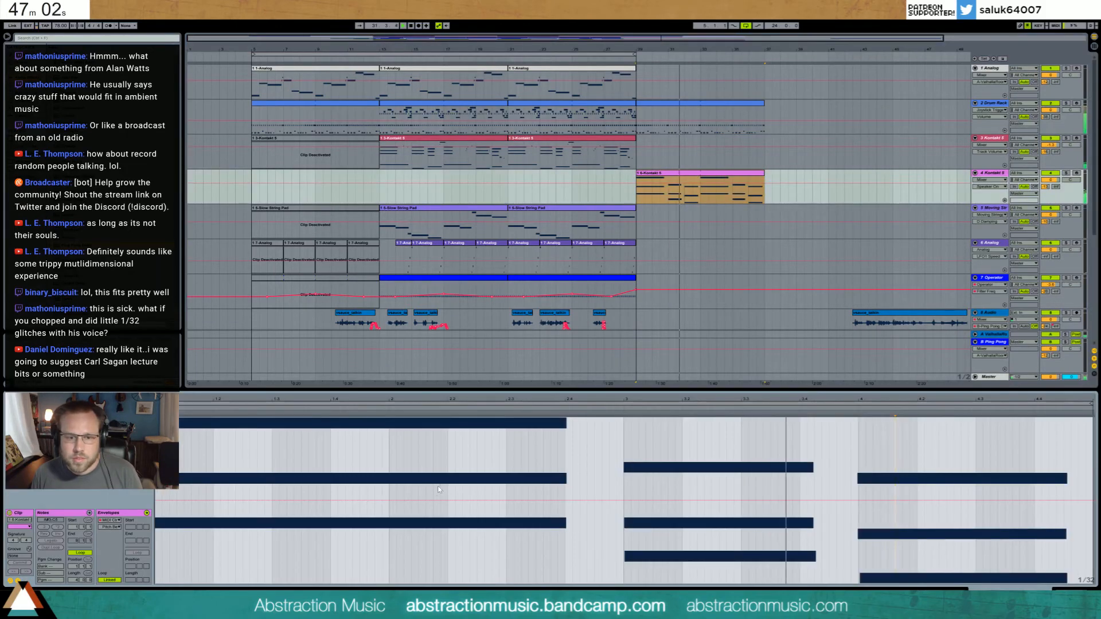
left_click(18, 580)
left_click(315, 508)
- Try the Kontakt clip's notes an octave higher and lower each of the three chords back by an octave
key("ctrl+a")
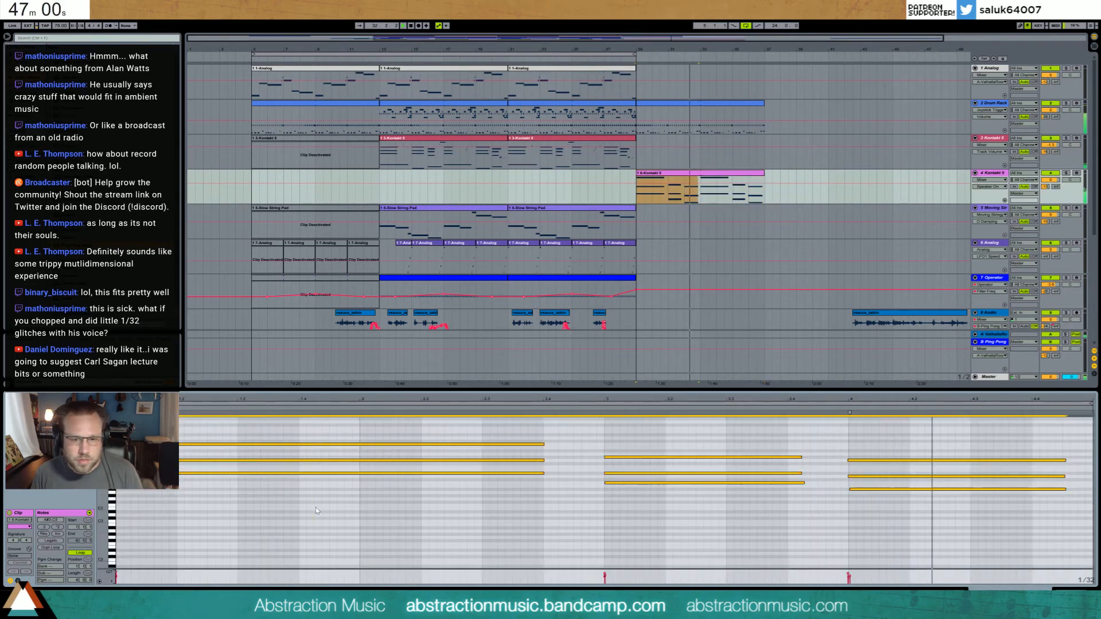
key("shift+Up")
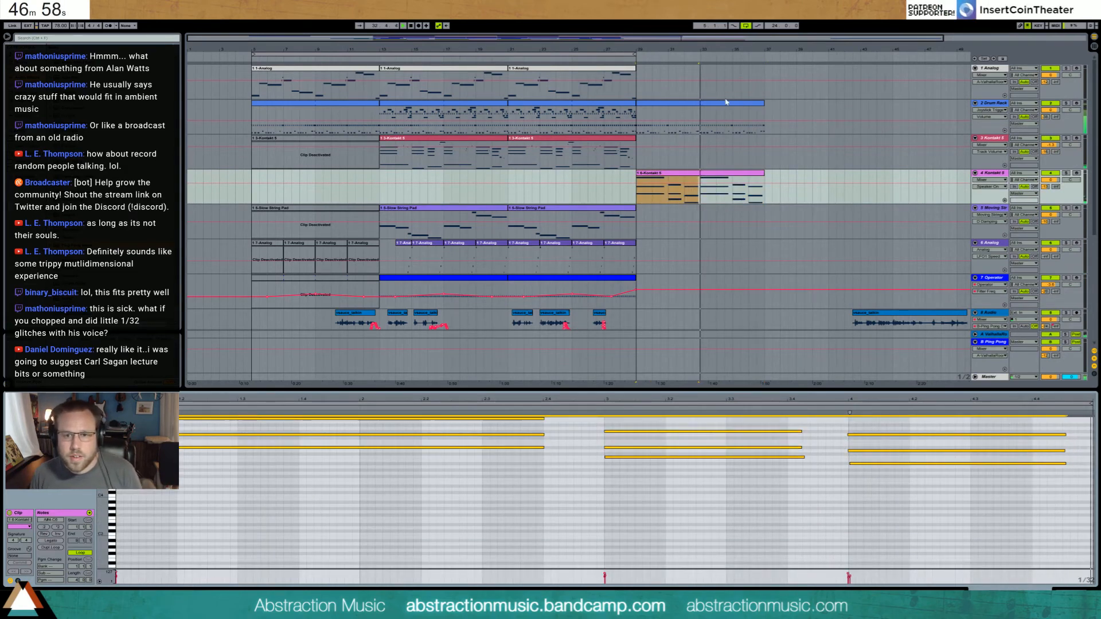
key("space")
left_click_drag(453, 472, 458, 389)
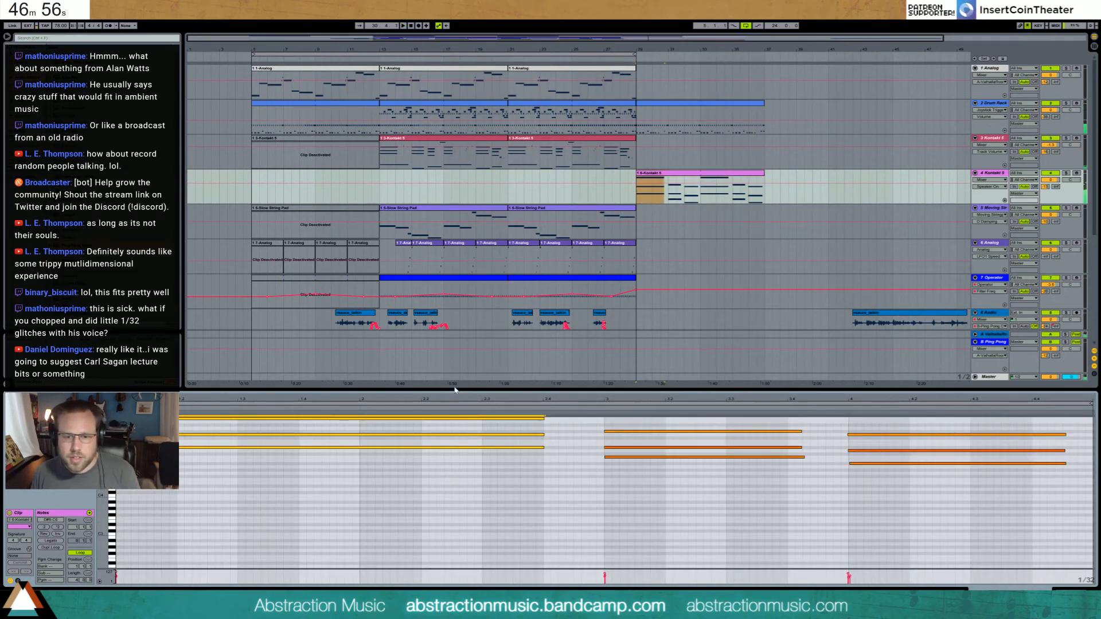
key("shift+Down")
left_click_drag(590, 428, 642, 488)
key("shift+Down")
left_click_drag(815, 430, 880, 480)
key("shift+Down")
- Raise the velocity of all notes in the Kontakt clip
key("ctrl+a")
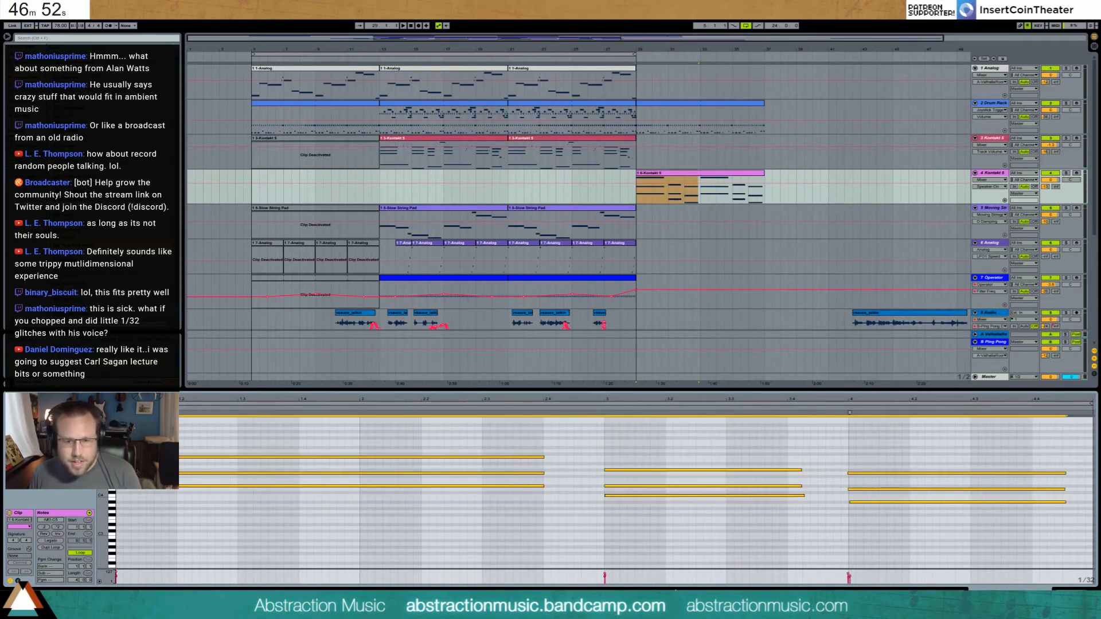
left_click_drag(606, 577, 606, 573)
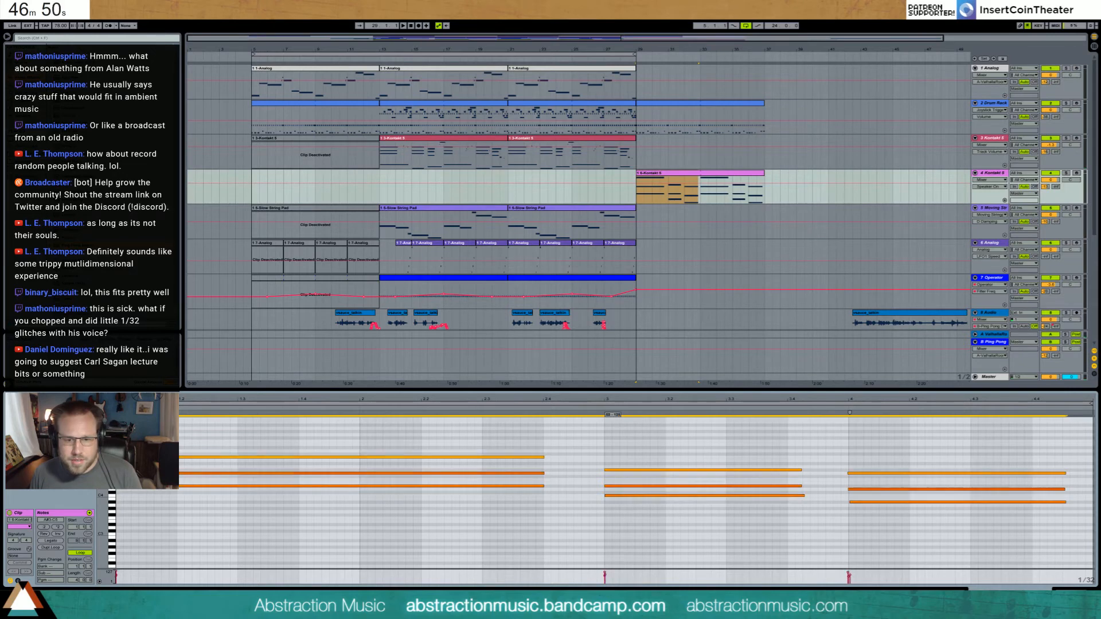
left_click(659, 550)
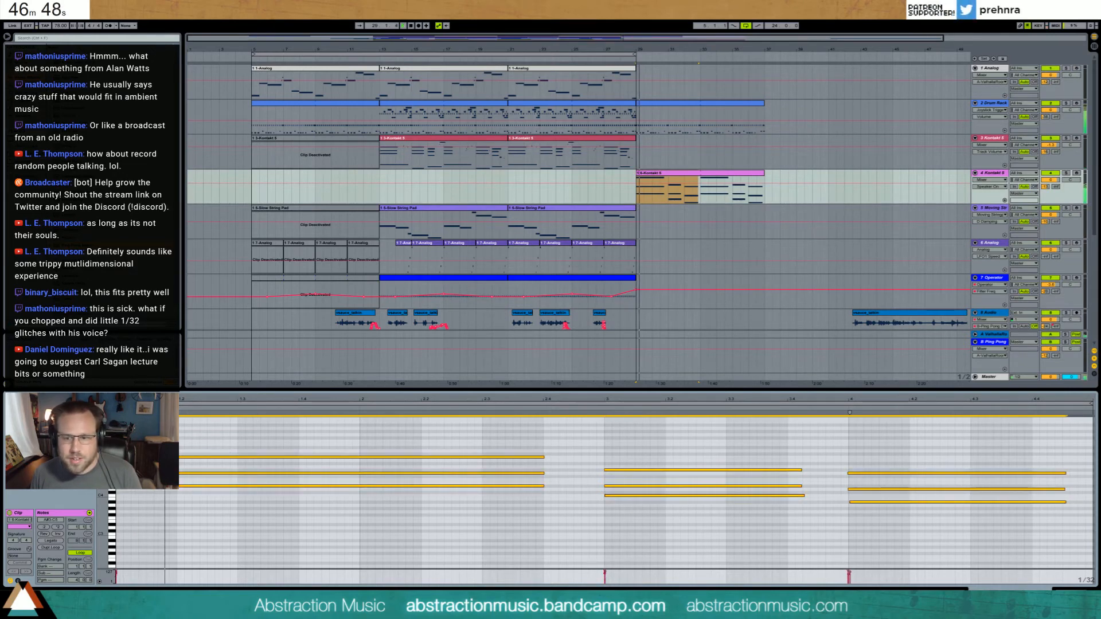
- Raise the lowest note of the second and third chords in the Kontakt clip by one octave
left_click(626, 496)
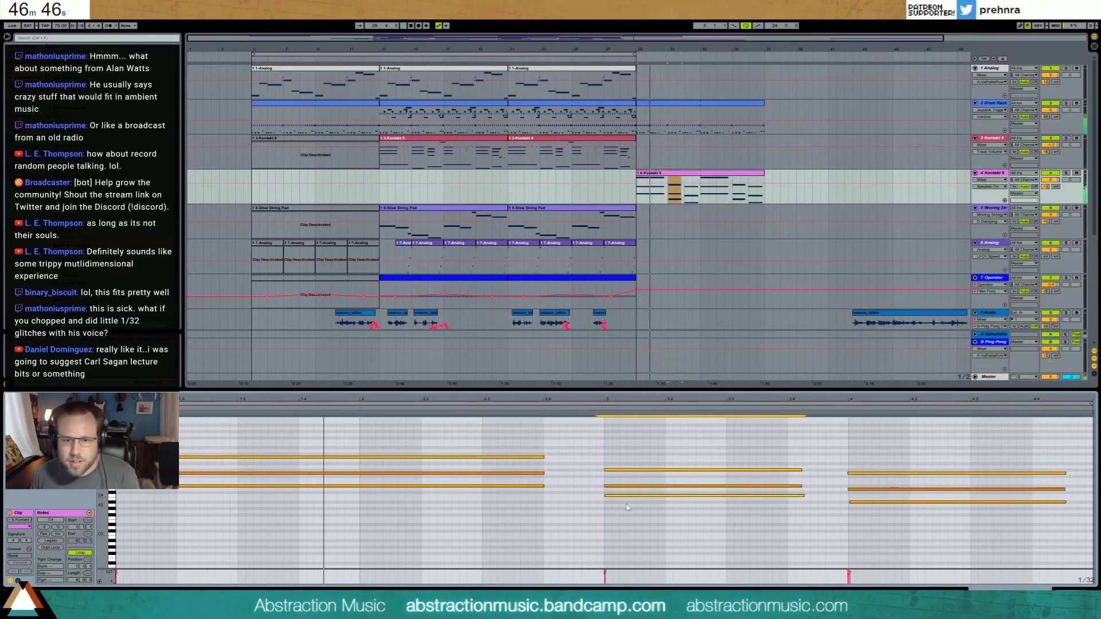
key("shift+Up")
left_click(883, 502)
key("shift+Up")
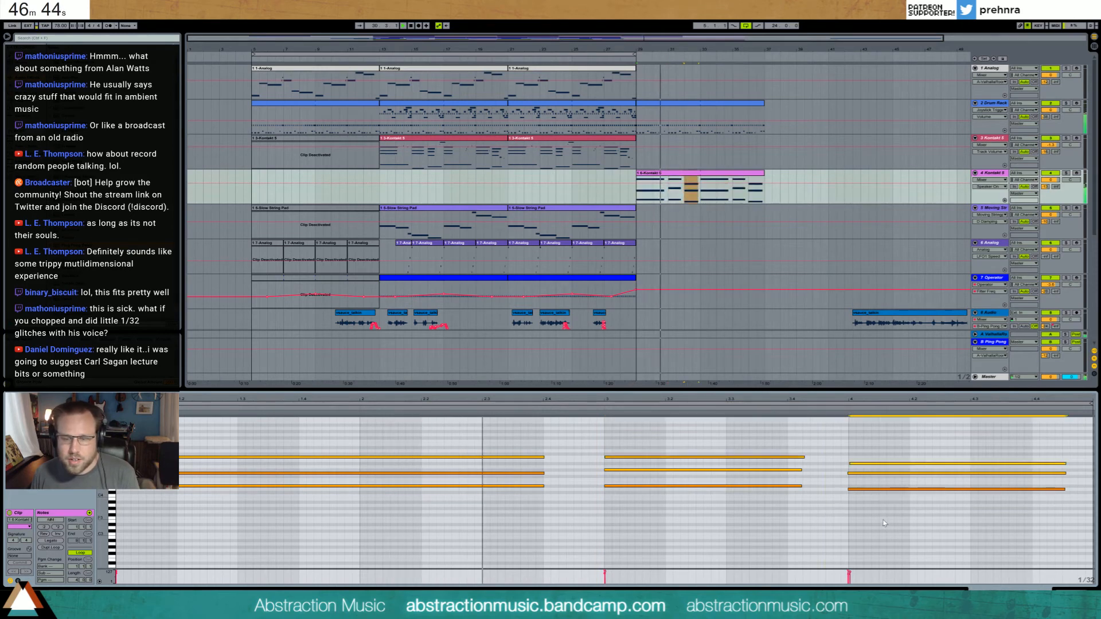
- Close the note editor and loop the arrangement over the eight-bar Kontakt clip starting at bar 29
key("shift+Tab")
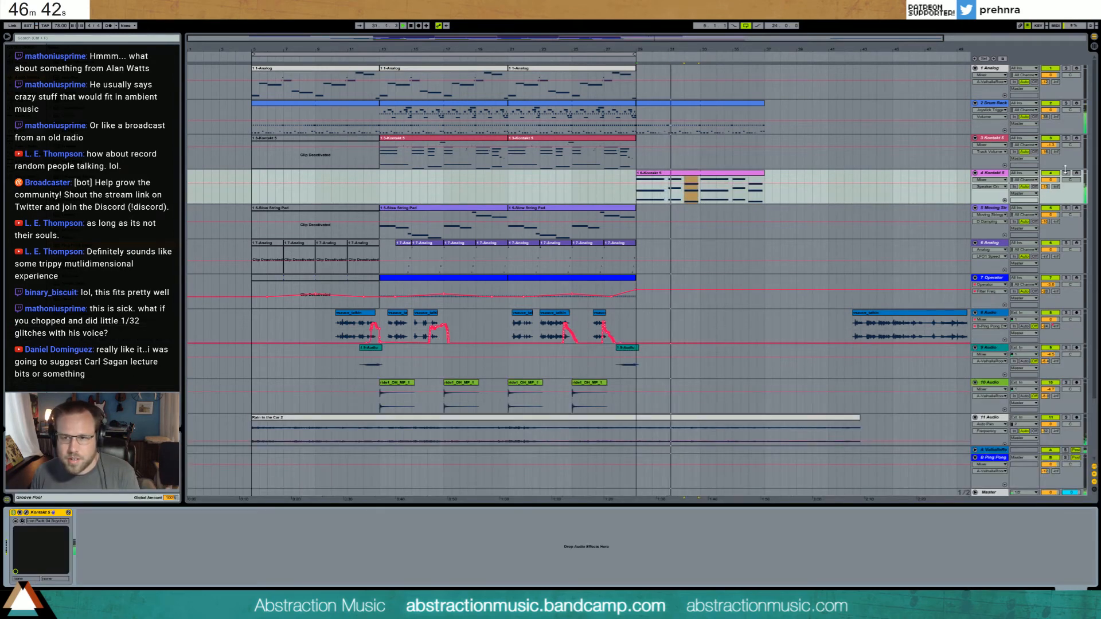
left_click(723, 174)
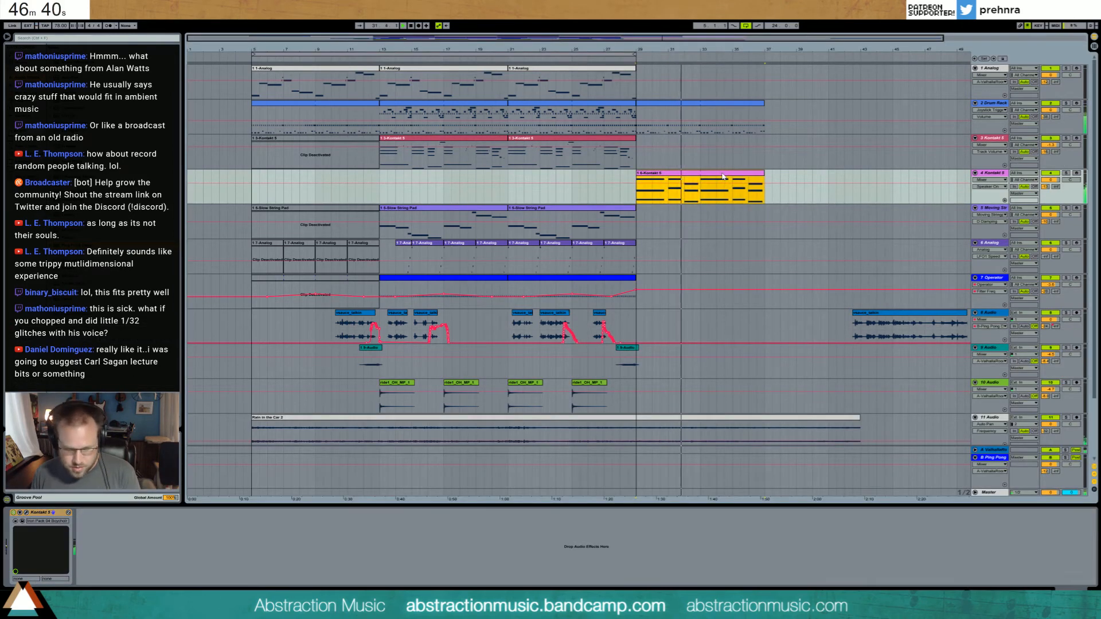
key("ctrl+l")
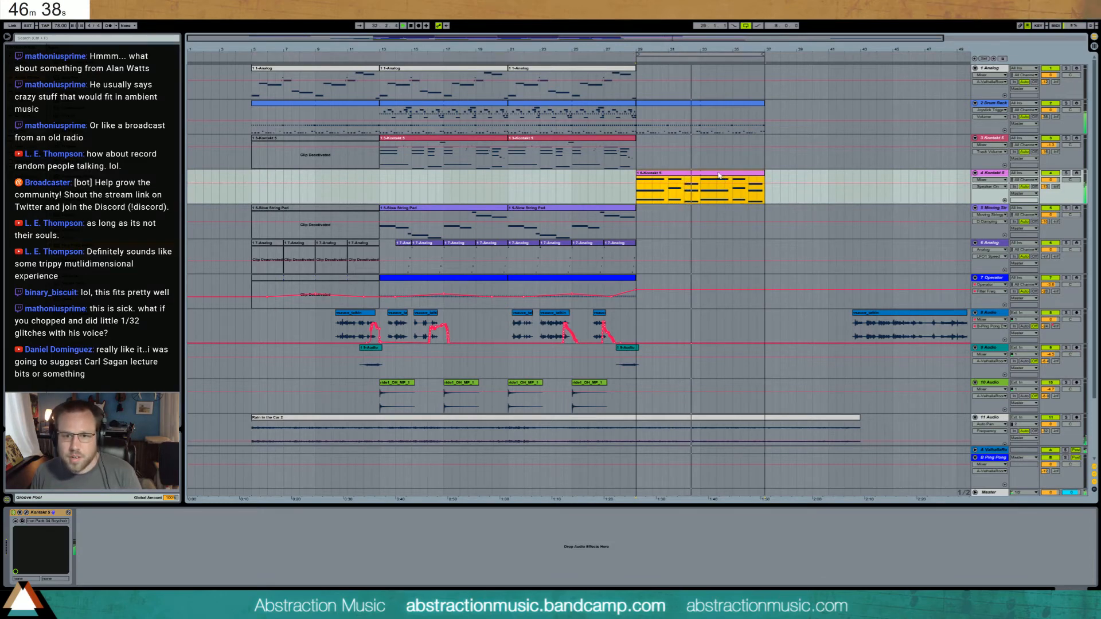
- Show the Kontakt clip's hold pedal envelope and flatten it to zero across the whole clip
double_click(719, 176)
left_click(18, 580)
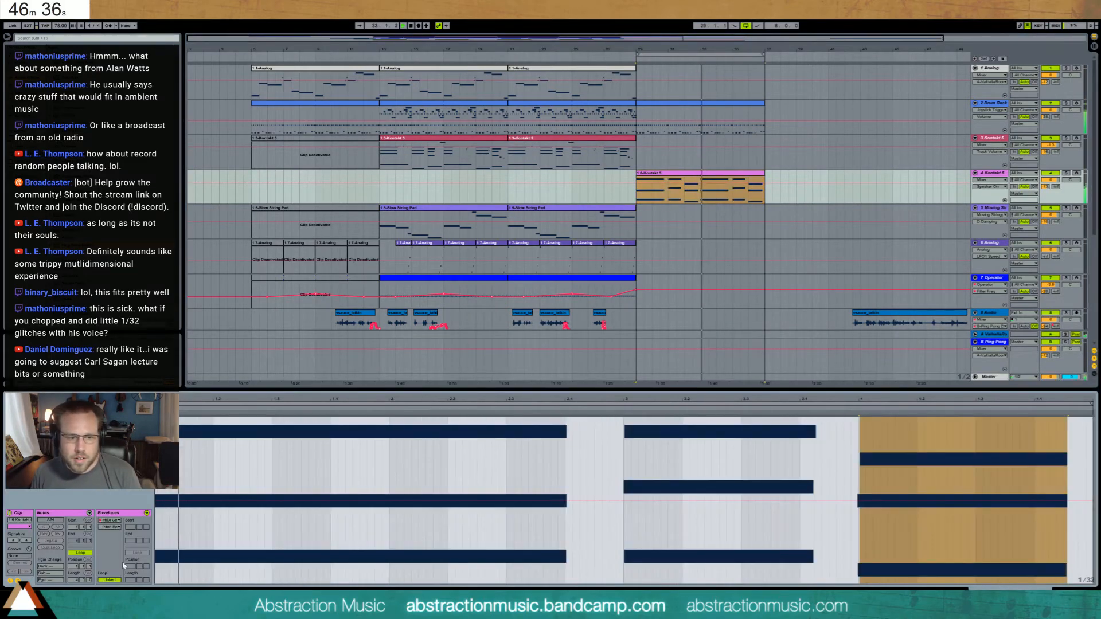
left_click(109, 527)
left_click(120, 471)
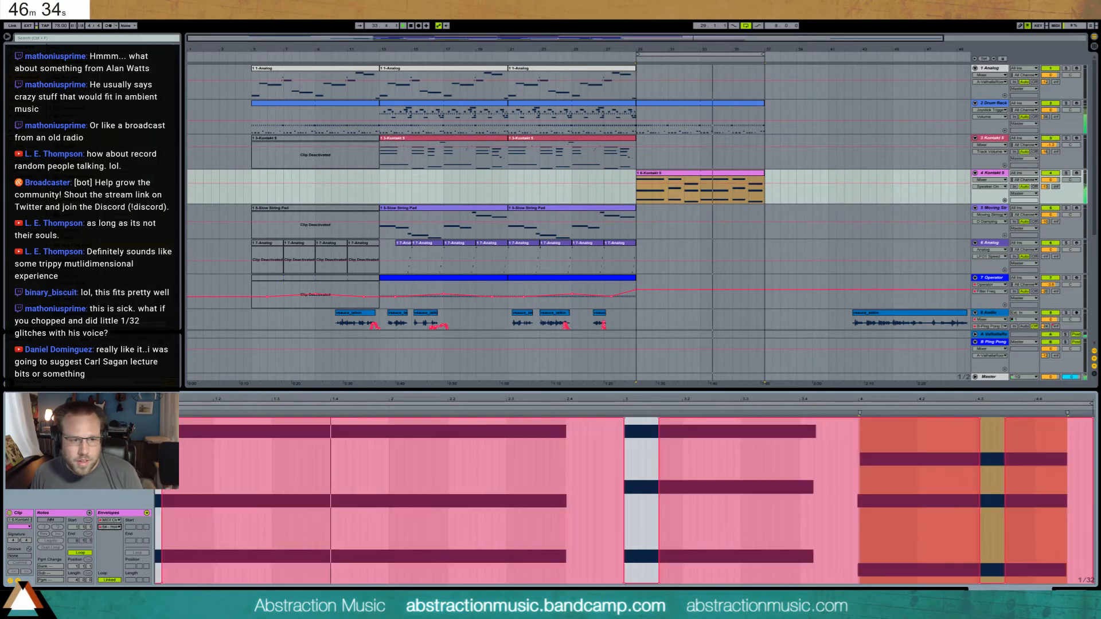
left_click_drag(873, 535, 917, 536)
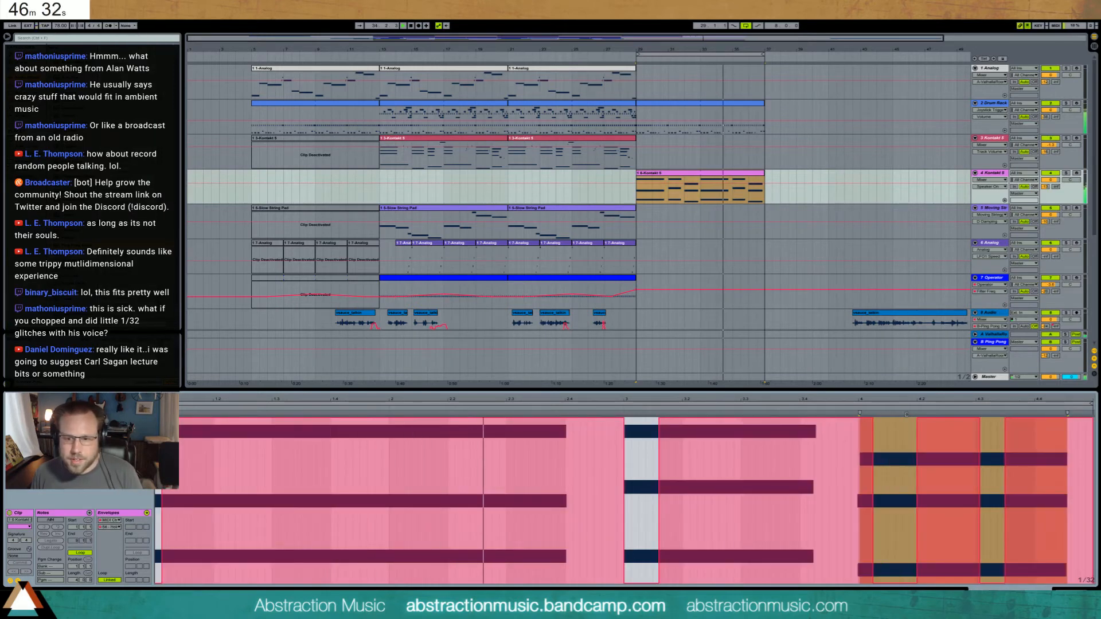
left_click_drag(912, 574, 1090, 573)
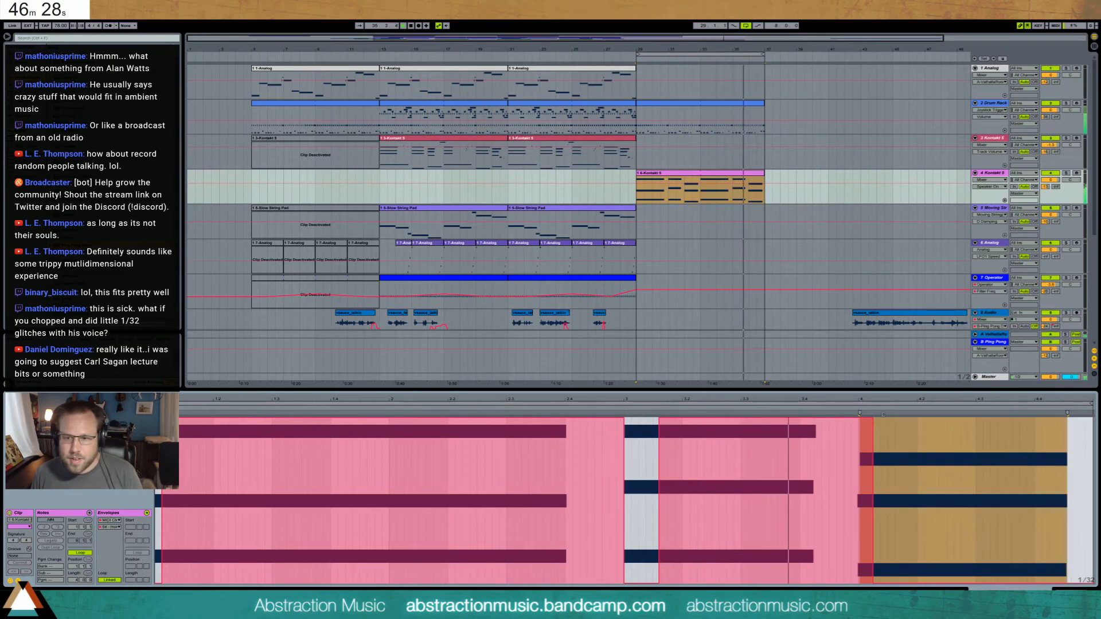
left_click_drag(871, 578, 162, 578)
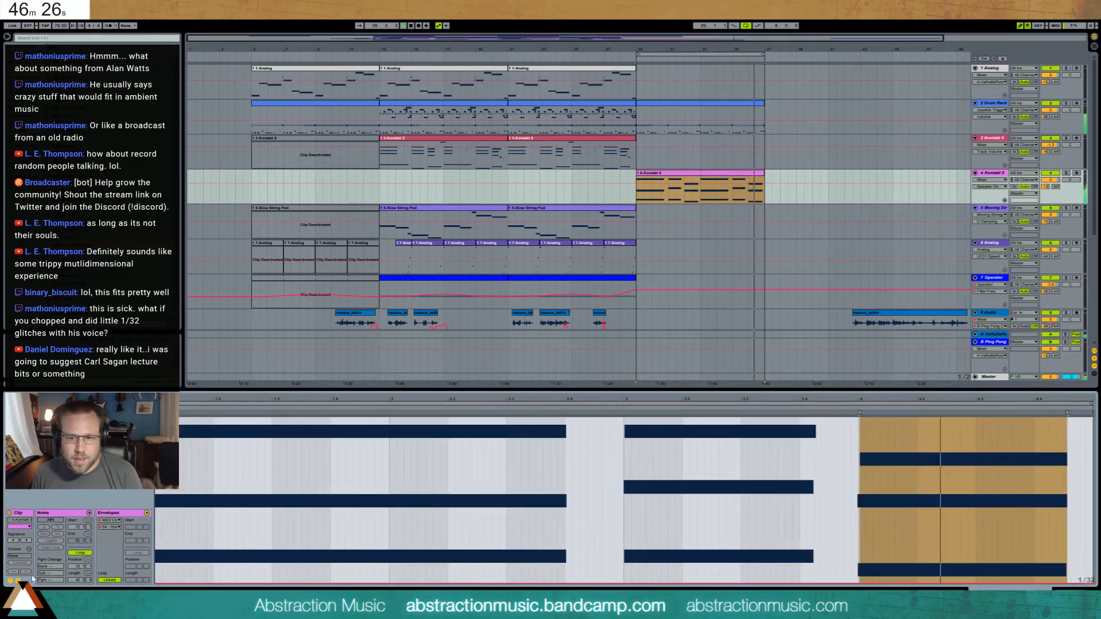
- Return to the Kontakt clip's notes and lengthen the first chord to end just before the second chord
left_click(19, 581)
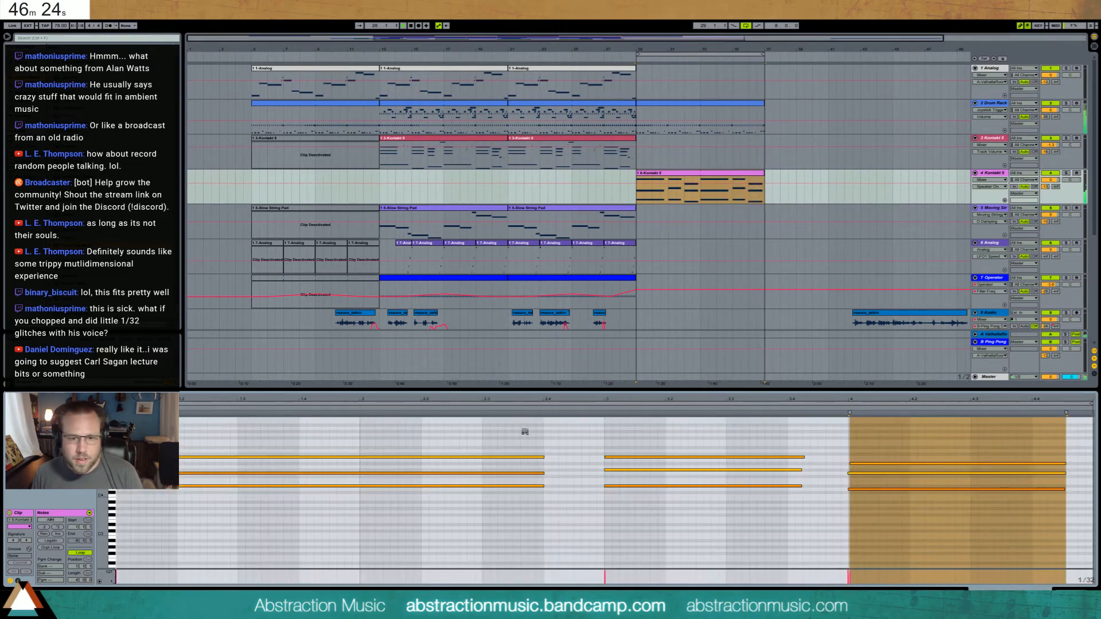
key("b")
left_click_drag(553, 446, 518, 530)
left_click_drag(545, 473, 582, 473)
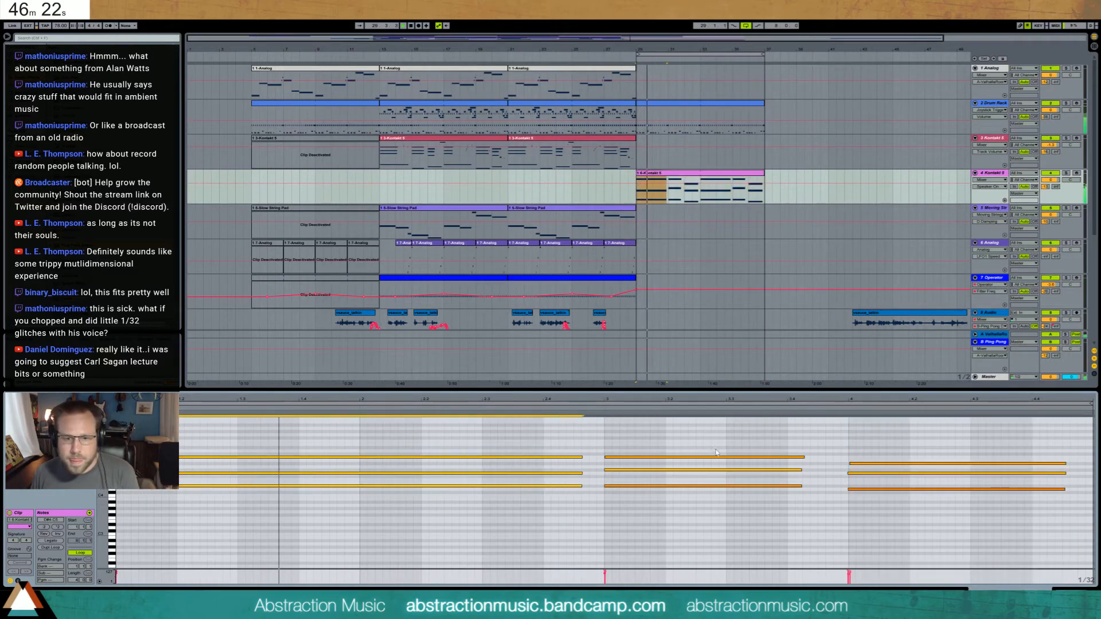
key("shift+Right")
- Lengthen the Kontakt clip's second and third chords to nearly close the gaps after them, and close the note editor
left_click_drag(718, 447, 688, 524)
key("shift+Right")
key("shift+Right")
key("shift+Right")
key("shift+Right")
left_click_drag(999, 447, 969, 543)
key("shift+Right")
key("shift+Right")
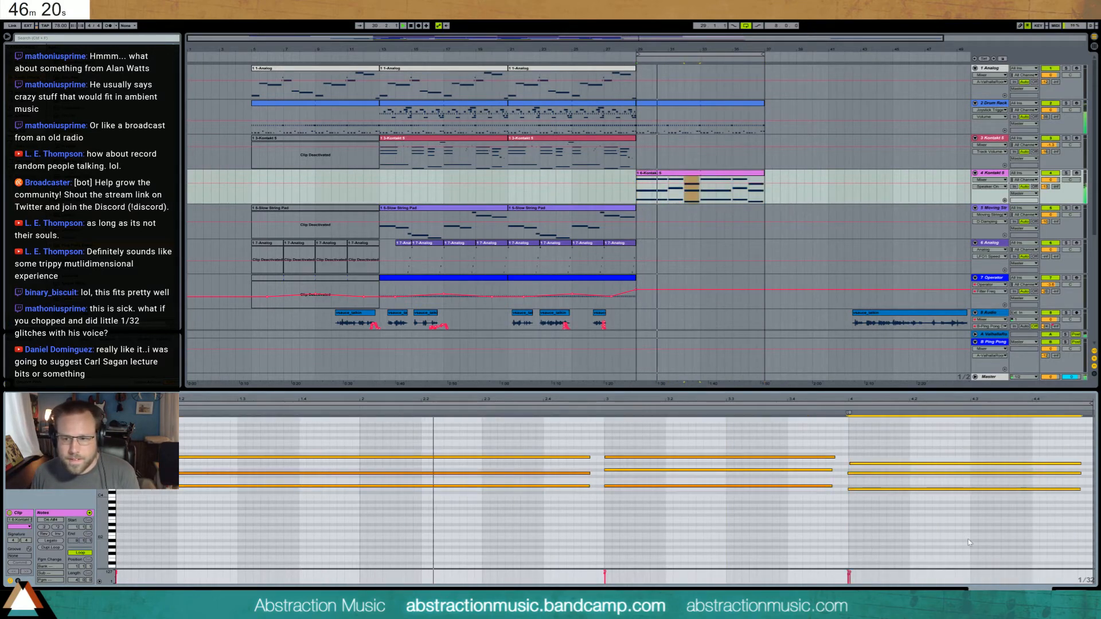
left_click_drag(745, 446, 711, 519)
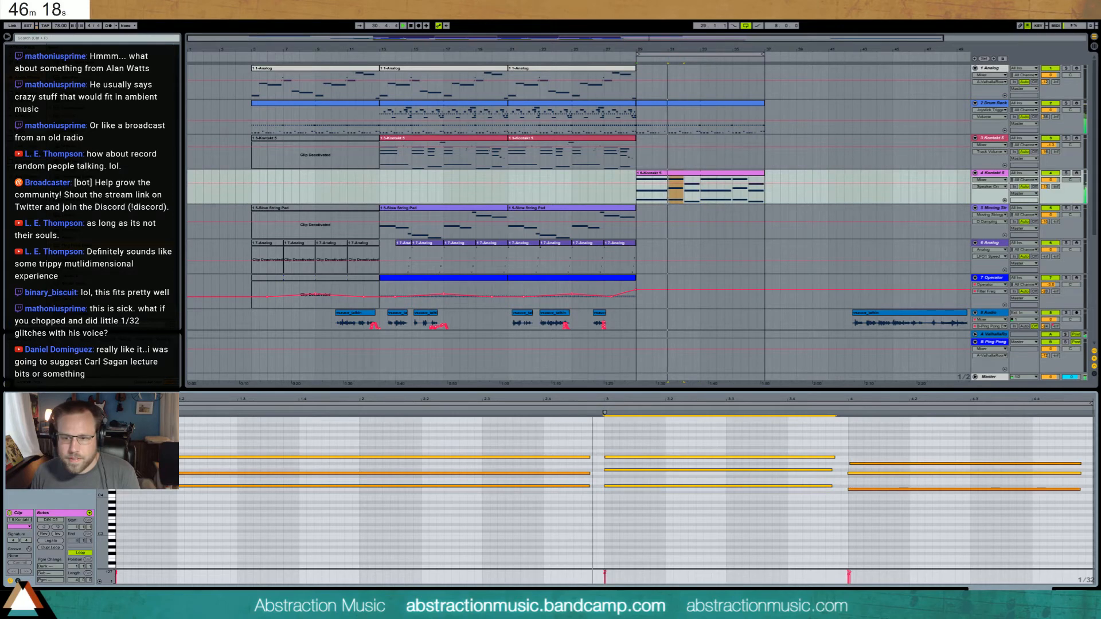
key("shift+Tab")
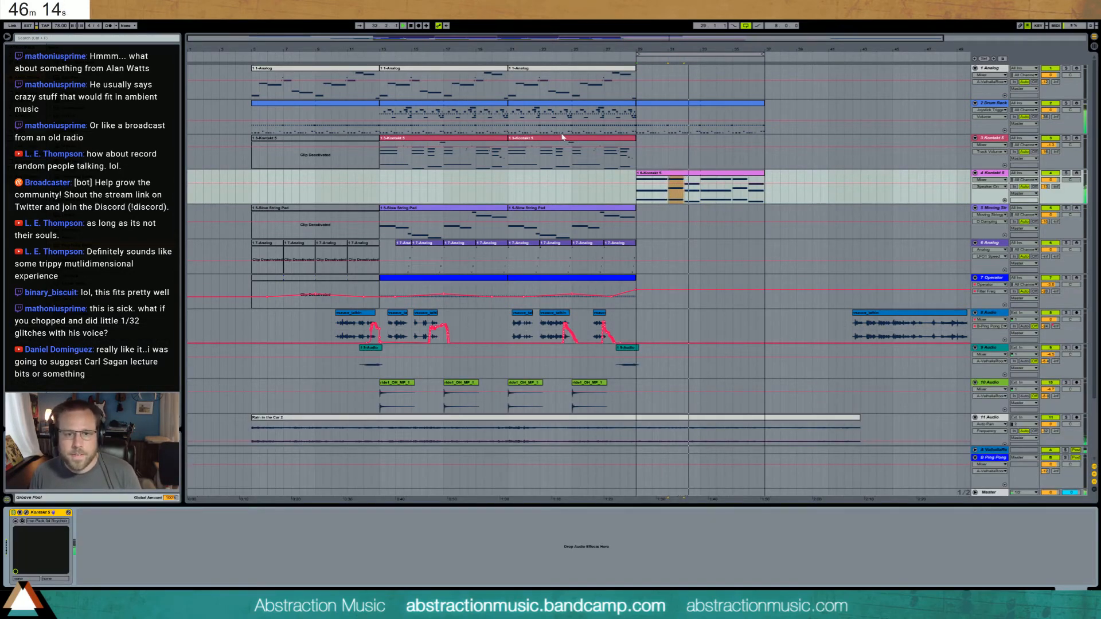
- Duplicate the last two-bar clip on the 6 Analog track four times to fill bars 29 to 37
left_click(589, 69)
left_click(627, 243)
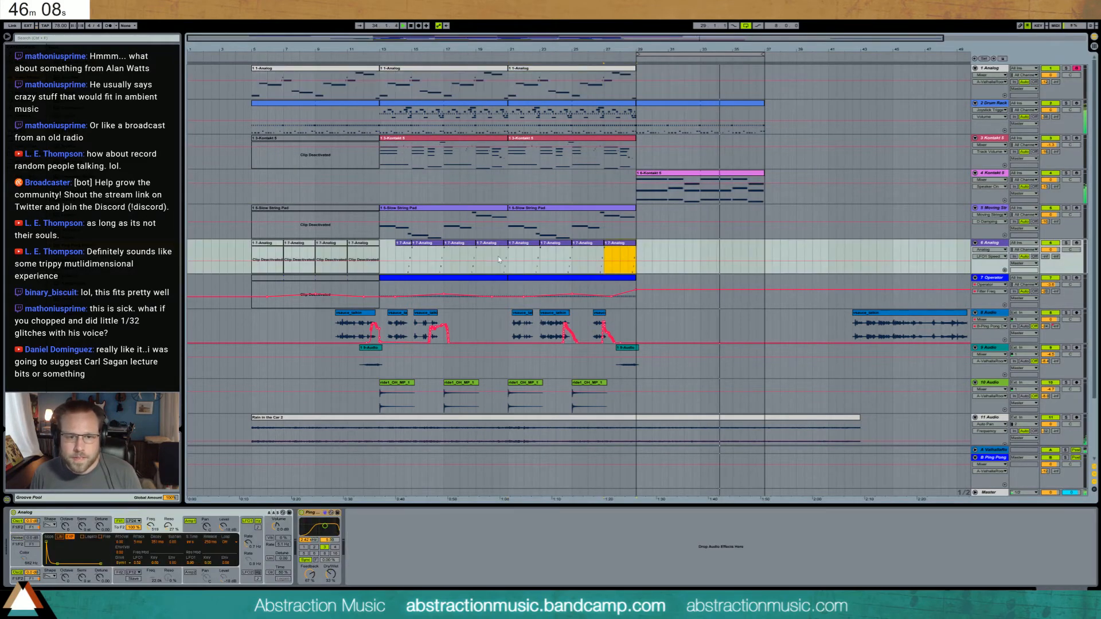
key("ctrl+d")
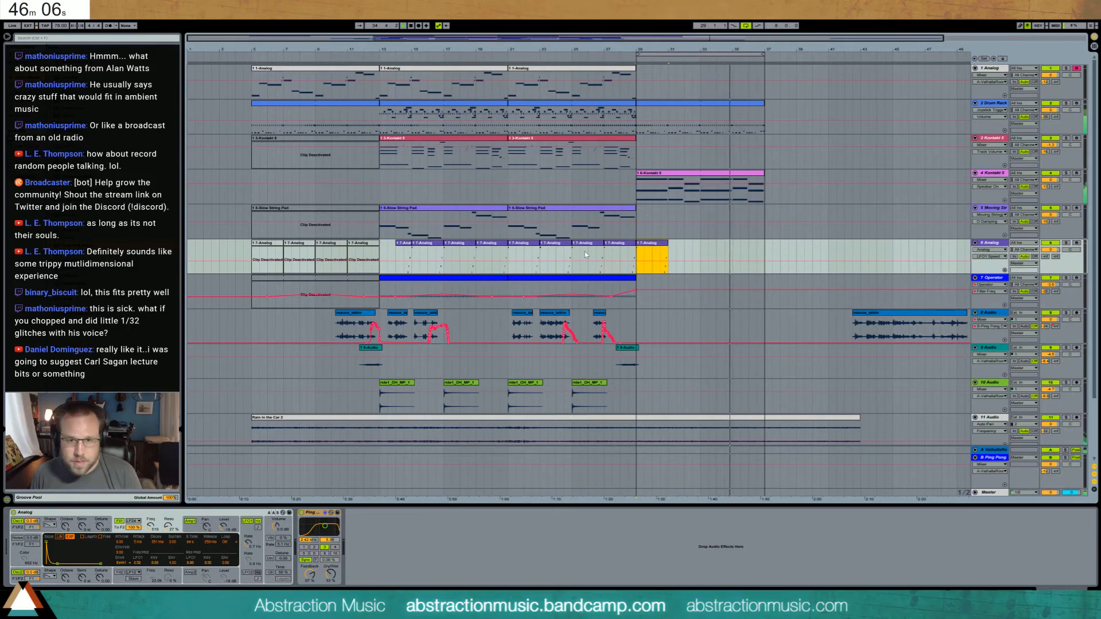
key("ctrl+d")
key("ctrl+d")
key("ctrl+d")
key("ctrl+d")
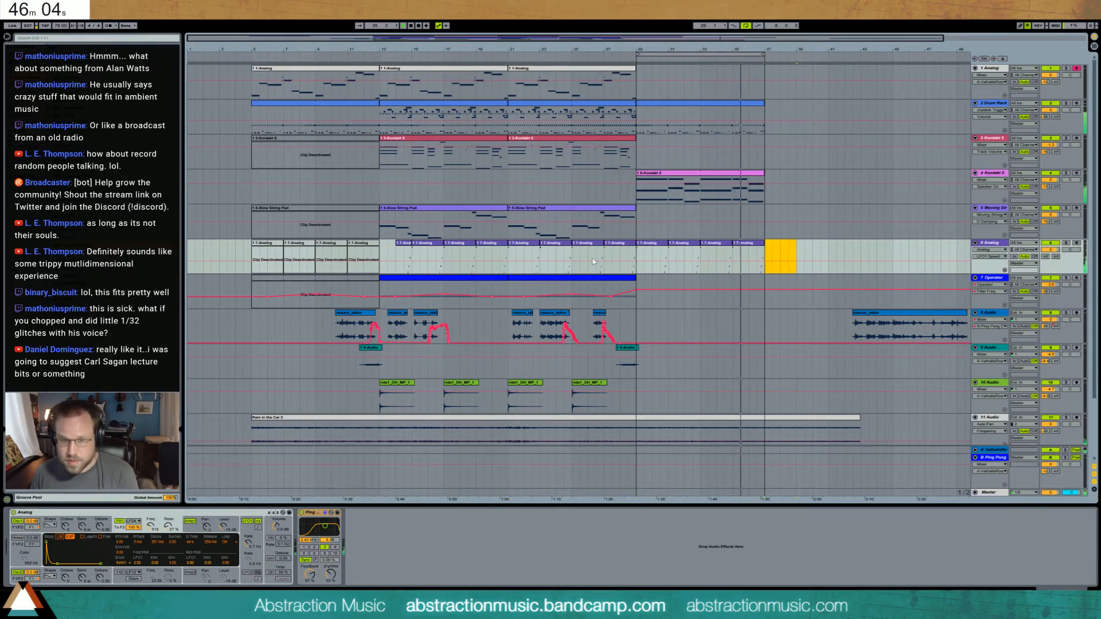
key("ctrl+z")
- Record an eight-bar melody on the 1 Analog track over the looped section from bar 29
left_click(722, 88)
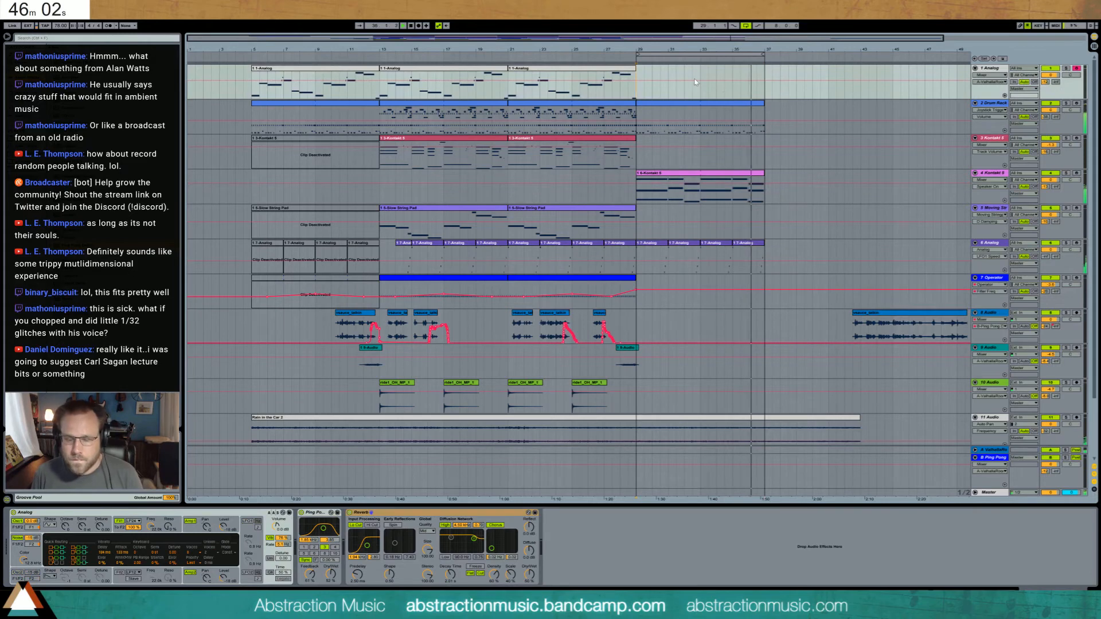
key("F9")
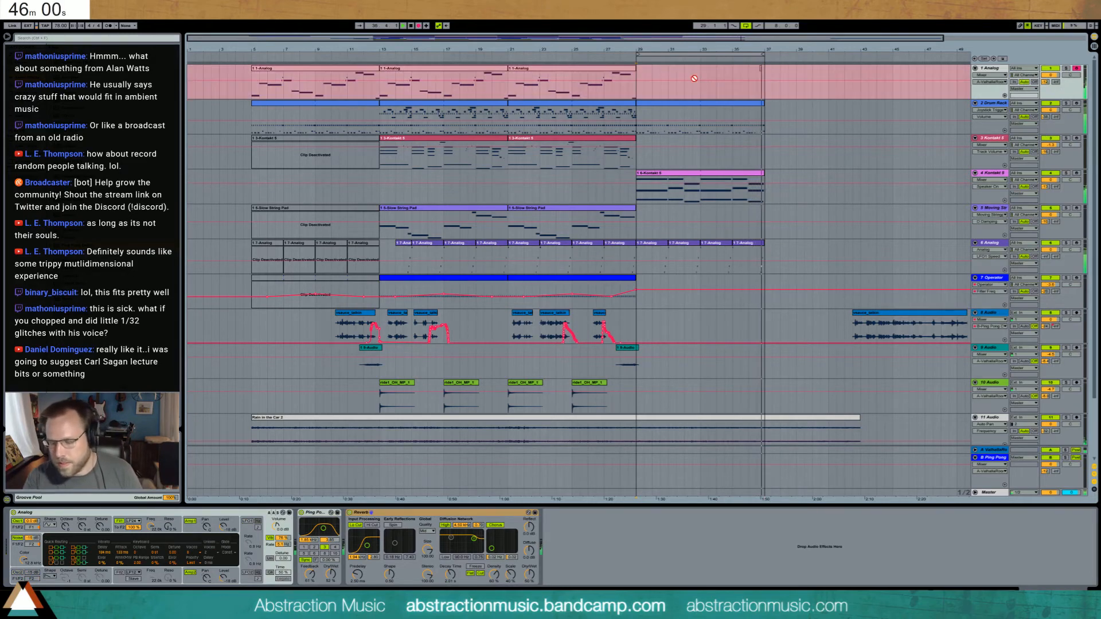
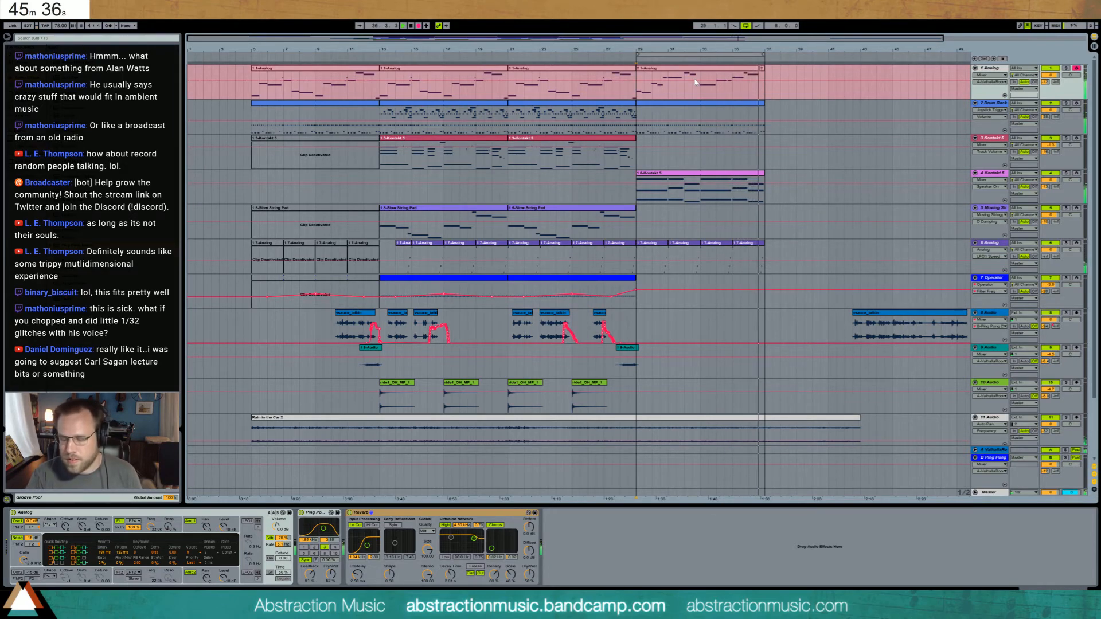
key("F9")
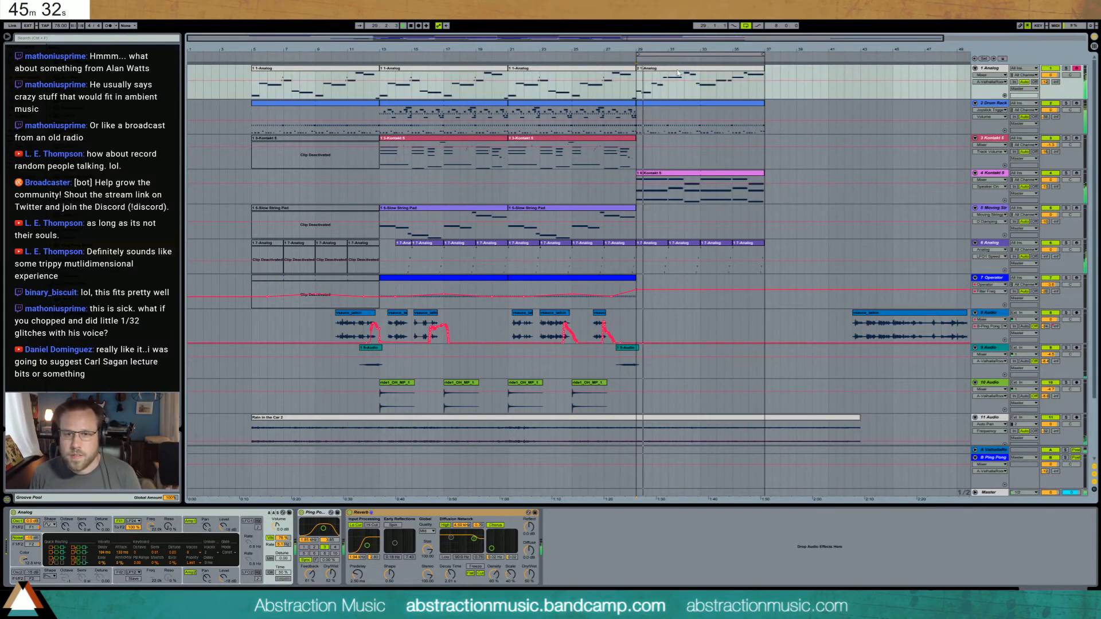
- Open the newly recorded Analog clip, set a 1/4T grid and quantize all its notes
double_click(678, 73)
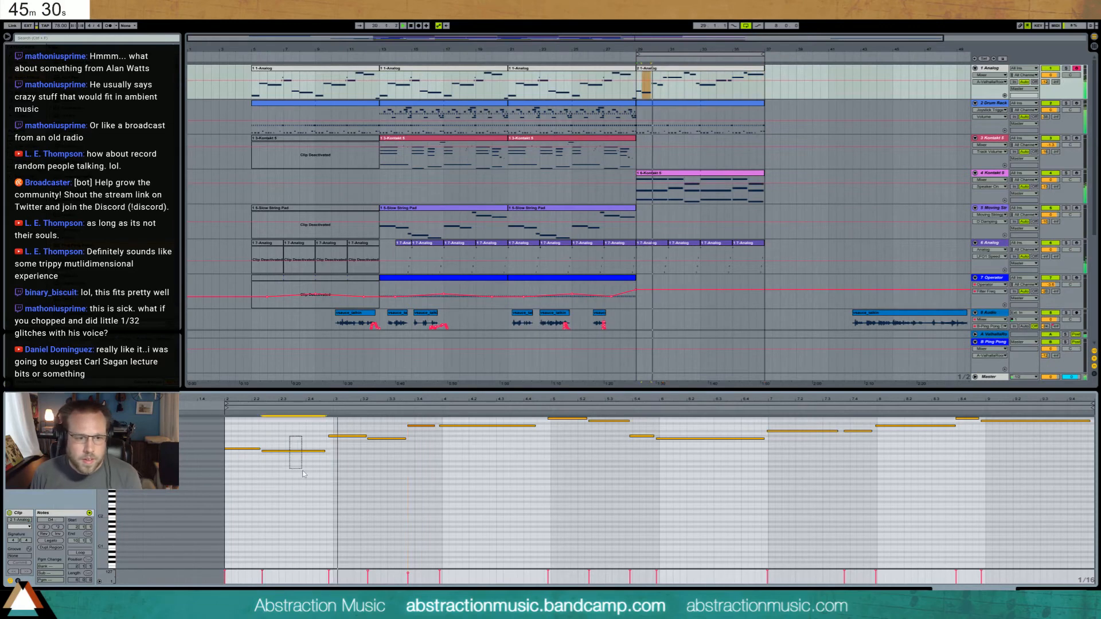
left_click_drag(351, 423, 463, 413)
key("Right")
key("ctrl+3")
key("ctrl+2")
key("ctrl+2")
key("ctrl+u")
key("ctrl+a")
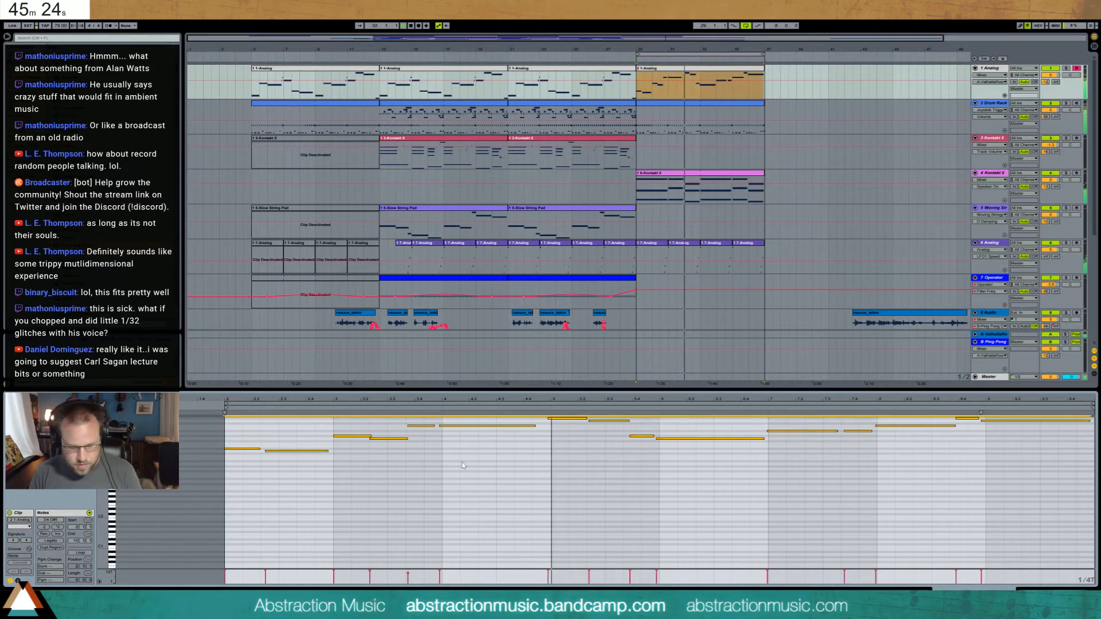
- Quantize individual notes in the second half of the recorded Analog clip and close the note editor
left_click(579, 418)
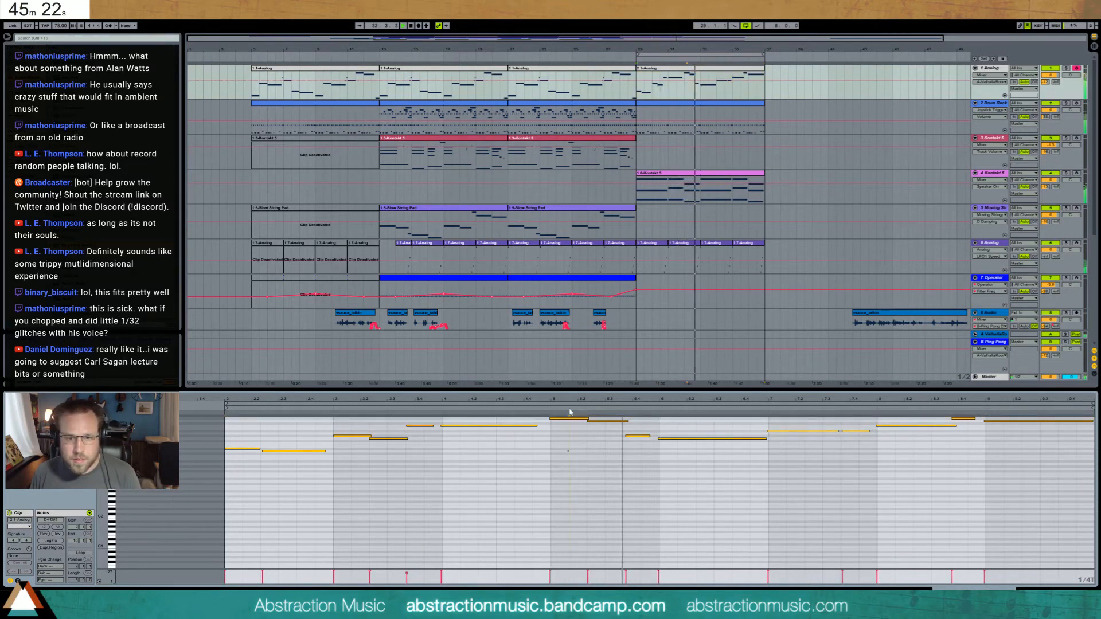
left_click(657, 482)
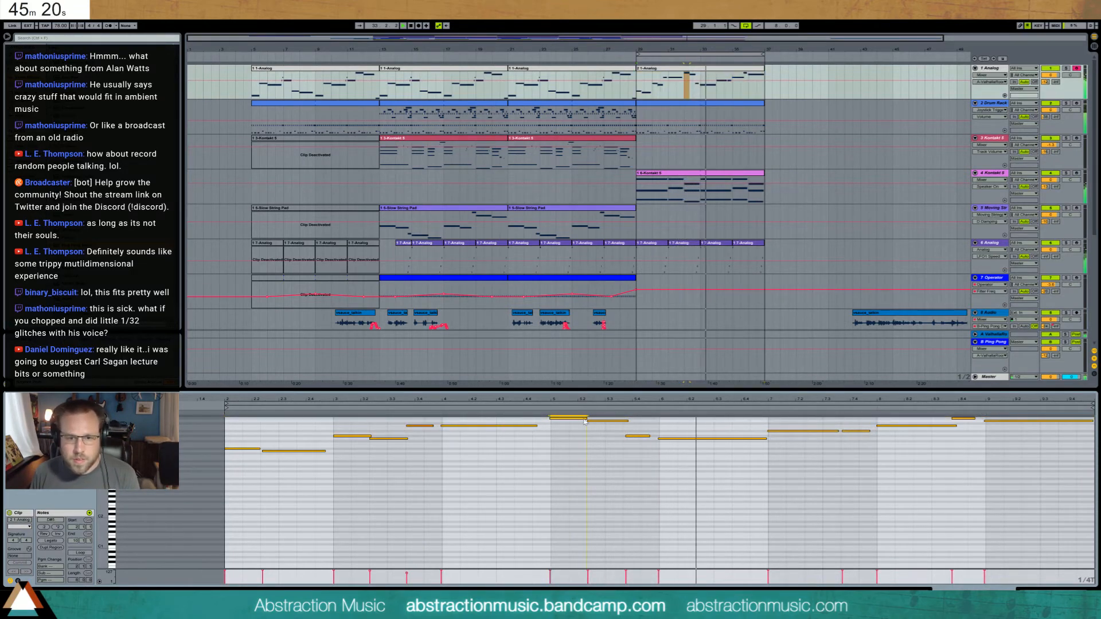
left_click(636, 437)
key("ctrl+u")
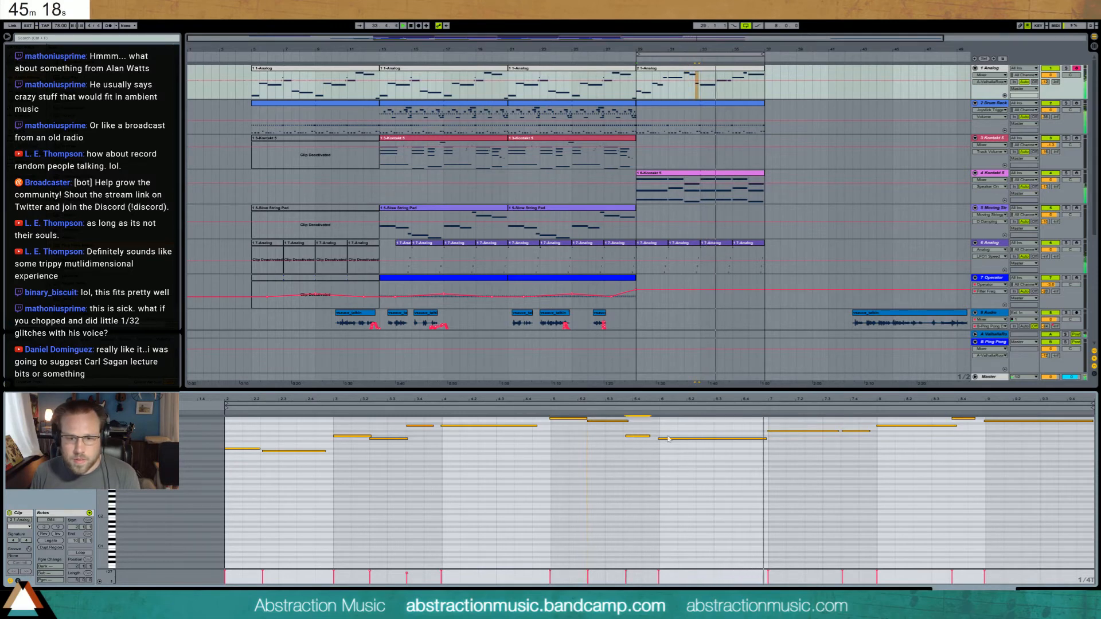
left_click(723, 439)
key("ctrl+u")
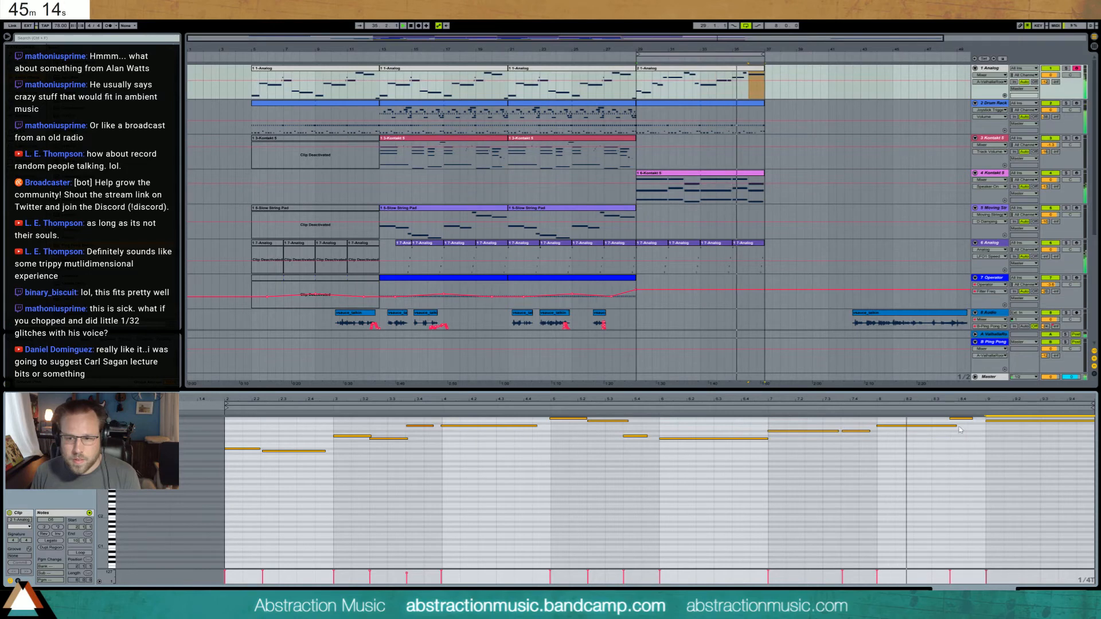
left_click(949, 426)
key("shift+Tab")
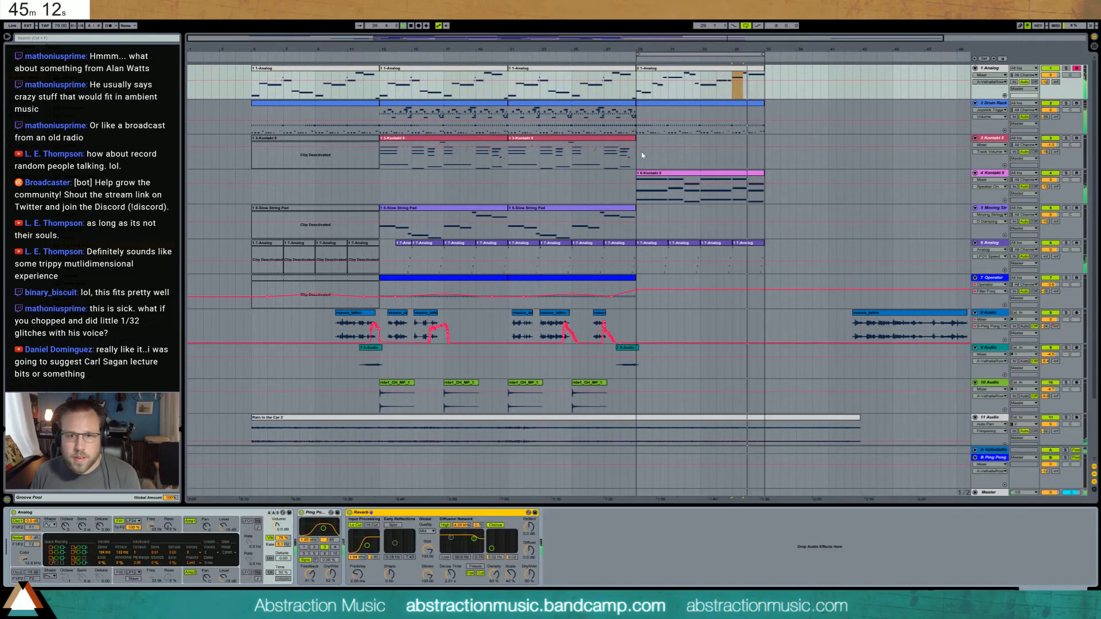
- Play from the leftover voice clip and shorten the Rain in the Car clip to end at bar 37
key("space")
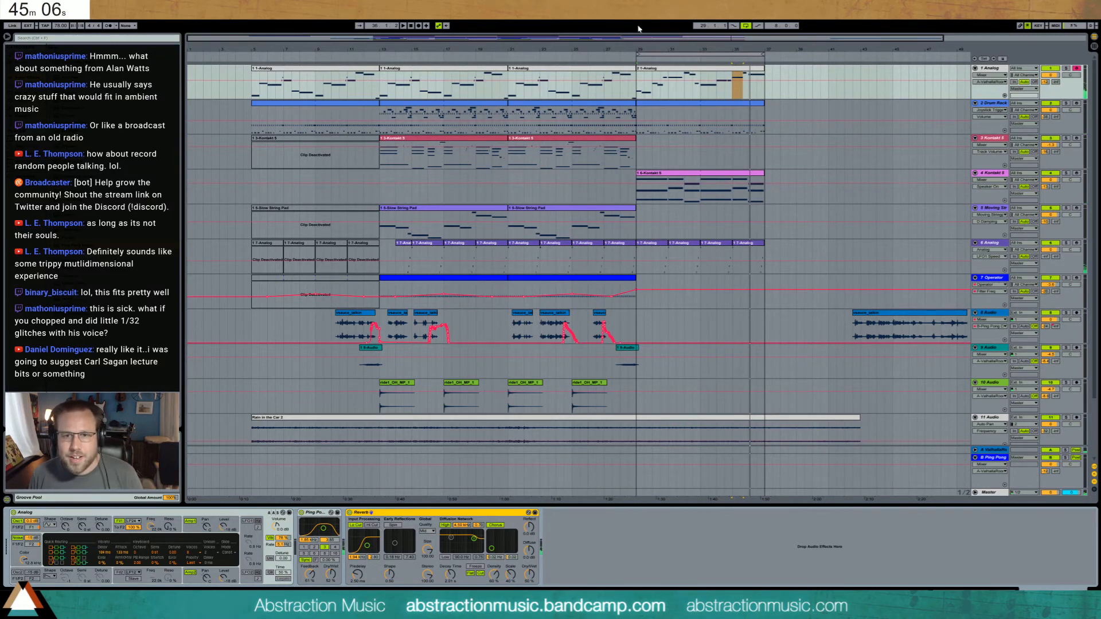
scroll(706, 169, "right", 5)
left_click(708, 325)
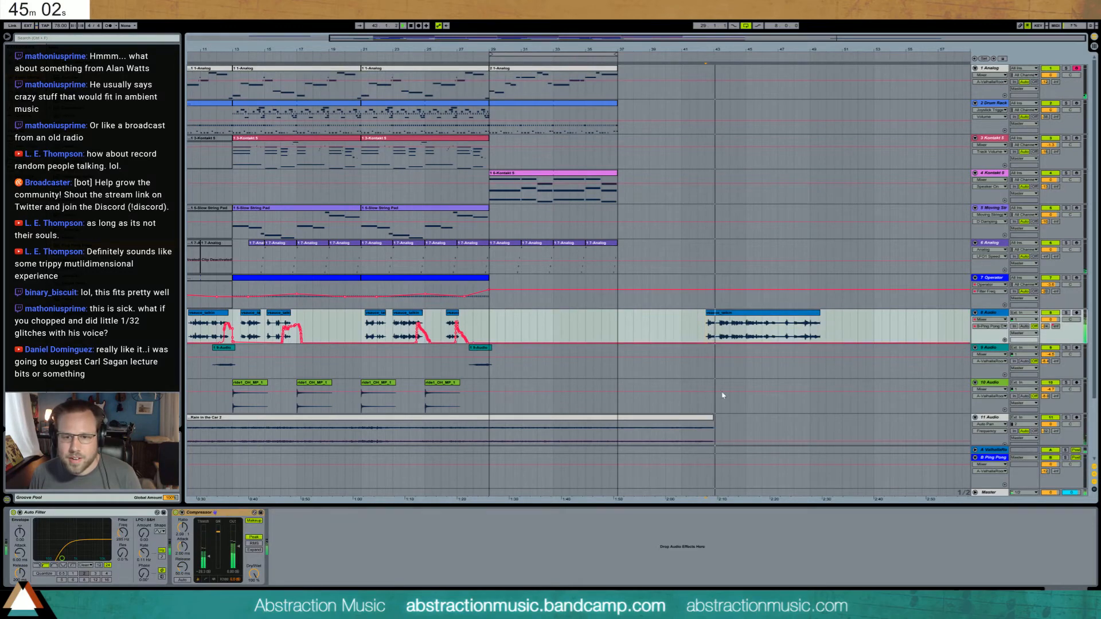
left_click_drag(713, 419, 618, 424)
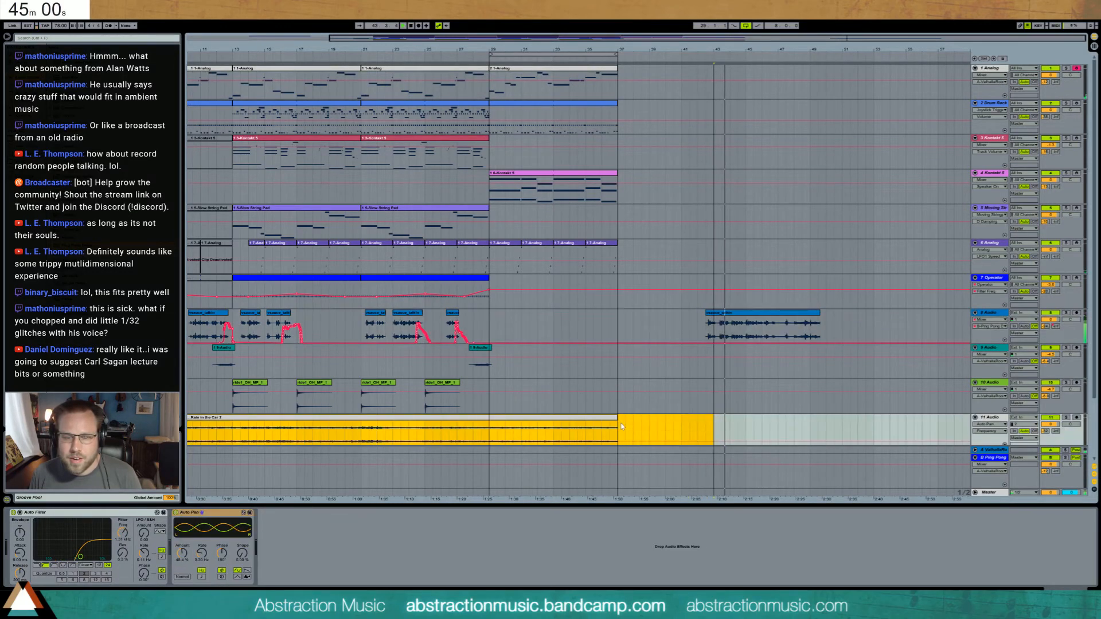
left_click(698, 434)
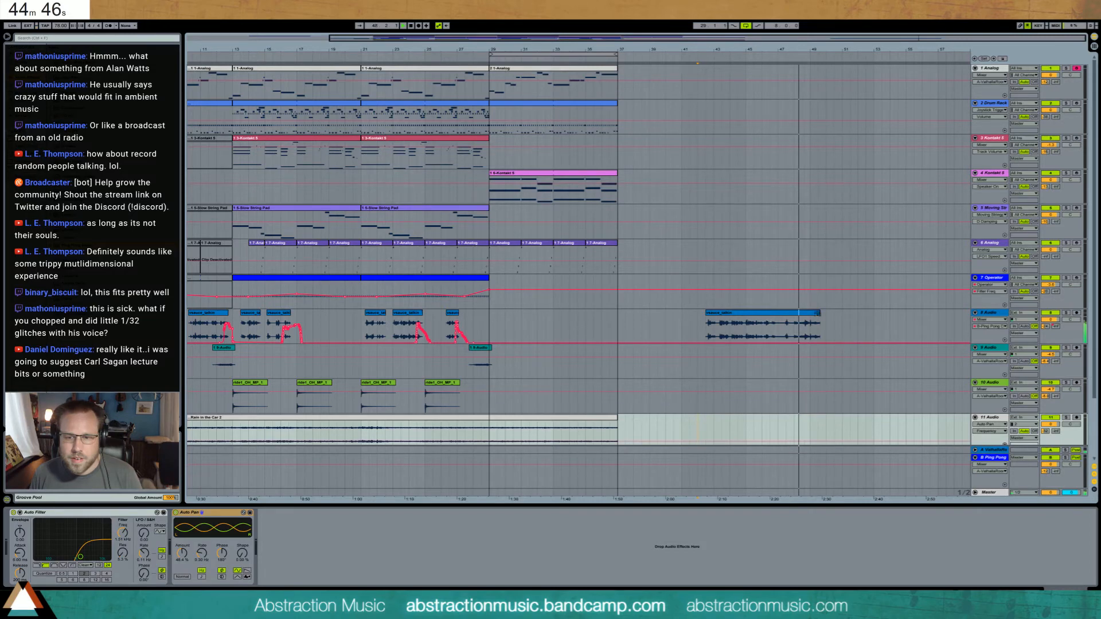
- Trim and audition the leftover voice clip beyond the new section, compare it with the last placed voice clip, and delete it
left_click_drag(817, 313, 777, 313)
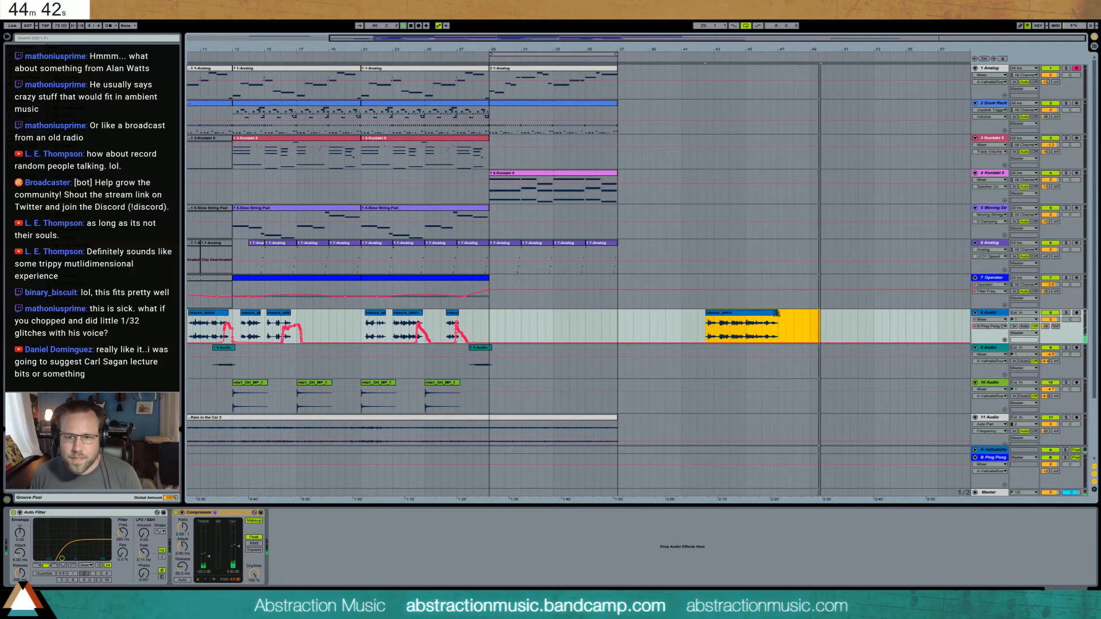
key("space")
key("space")
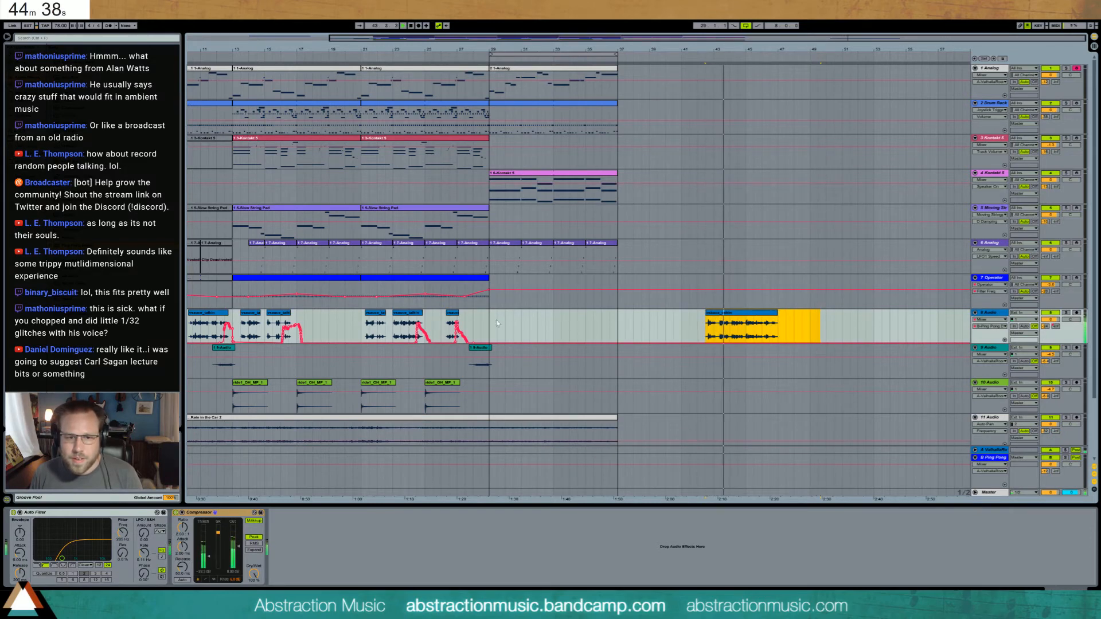
left_click(446, 326)
key("space")
key("space")
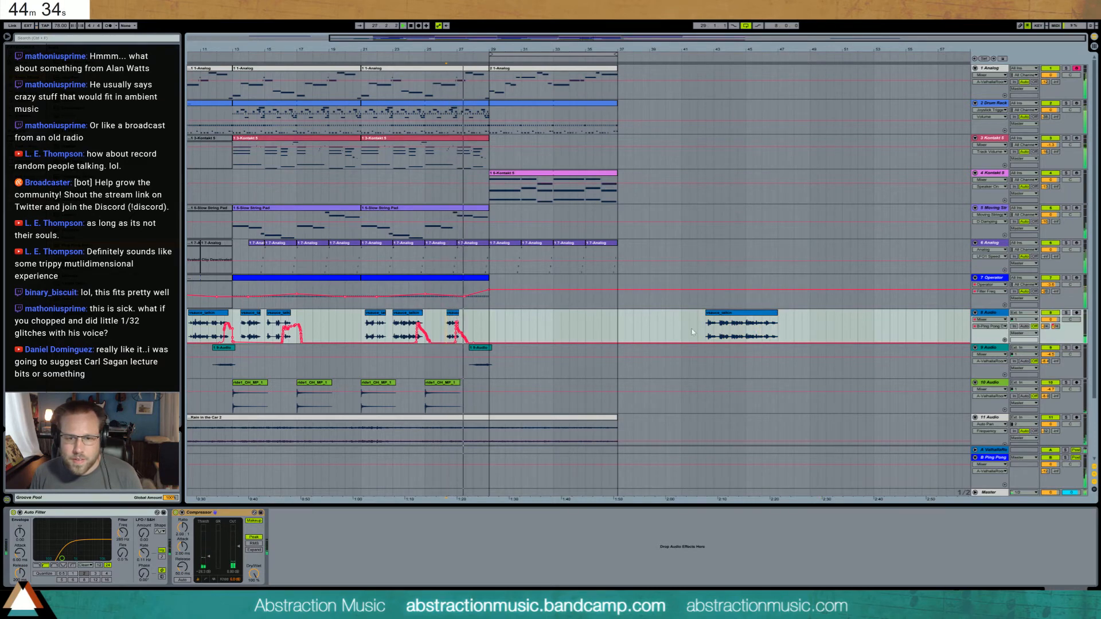
key("Delete")
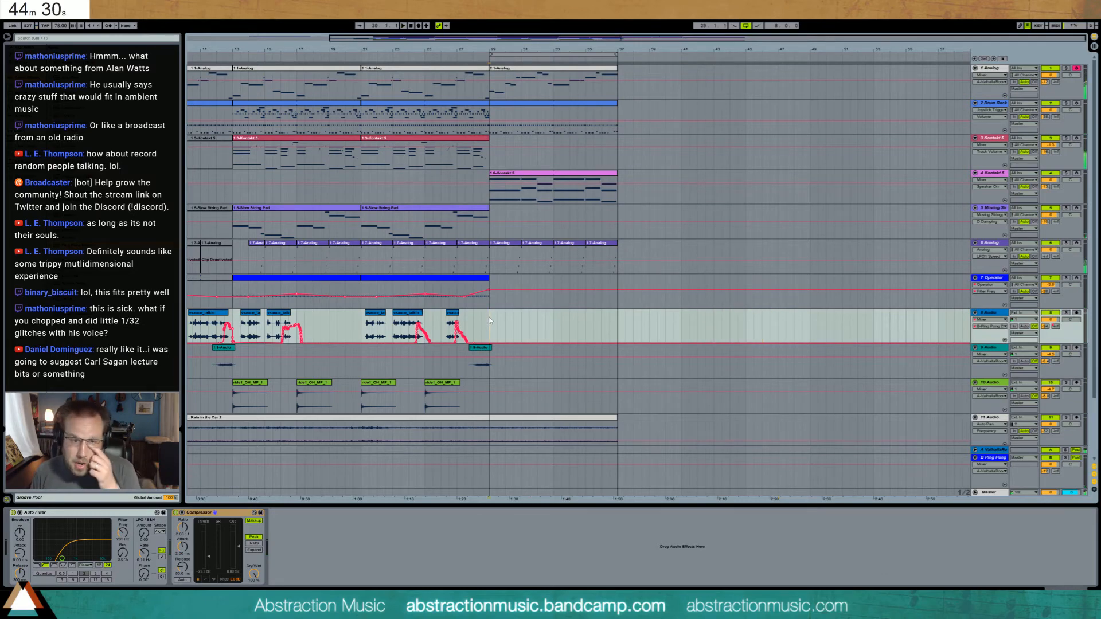
- Play the arrangement from its opening and duplicate the last clip on the 10 Audio track to bar 29
left_click_drag(541, 38, 541, 23)
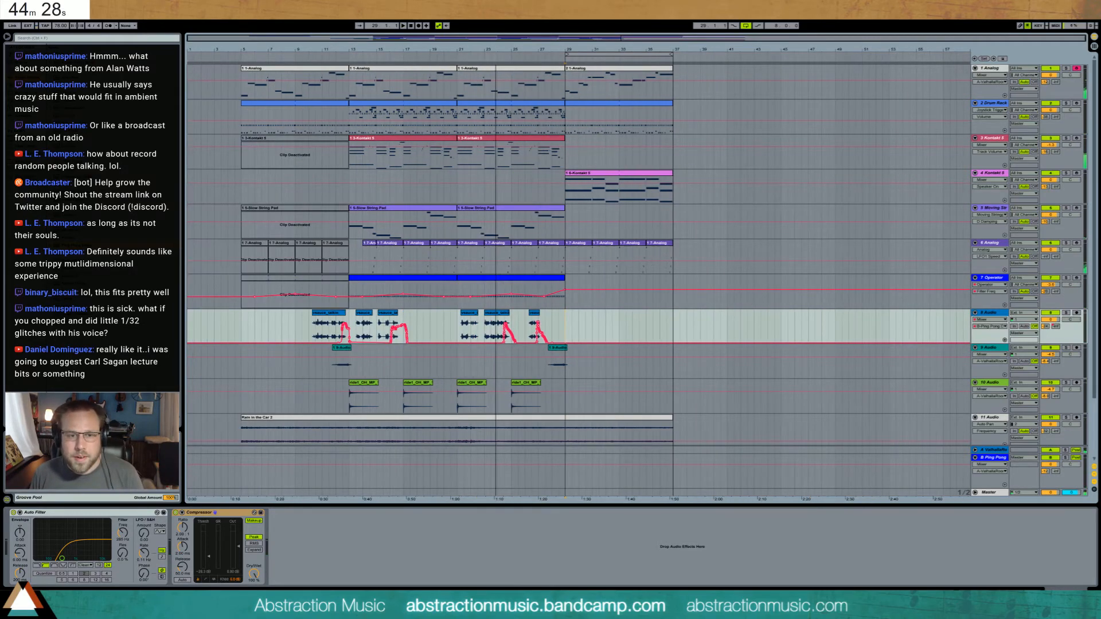
left_click(238, 58)
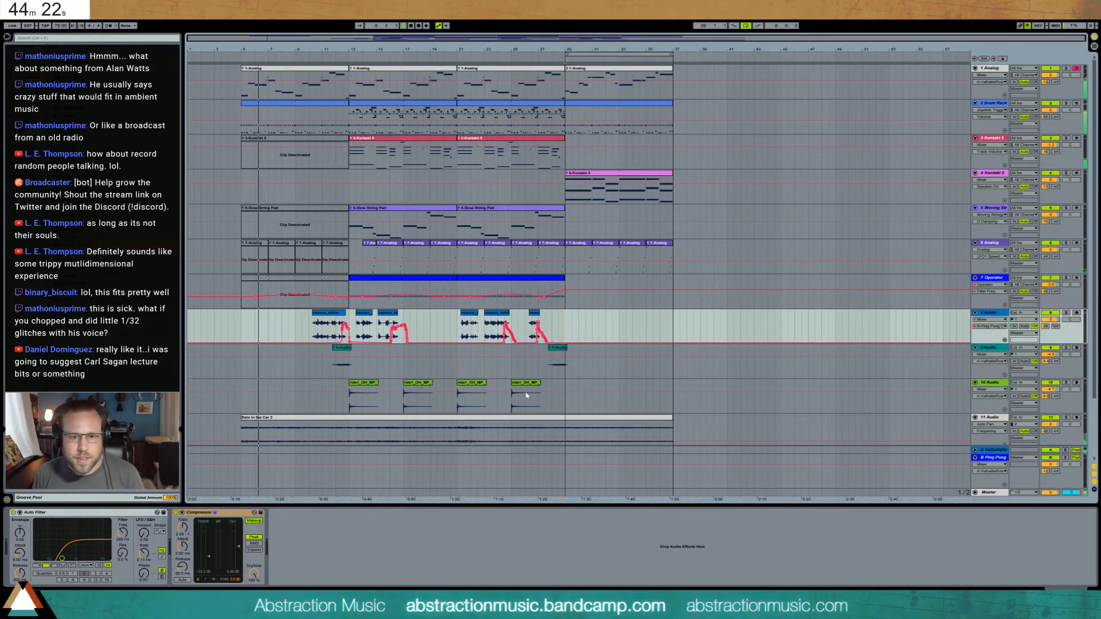
left_click_drag(565, 386, 512, 396)
key("ctrl+d")
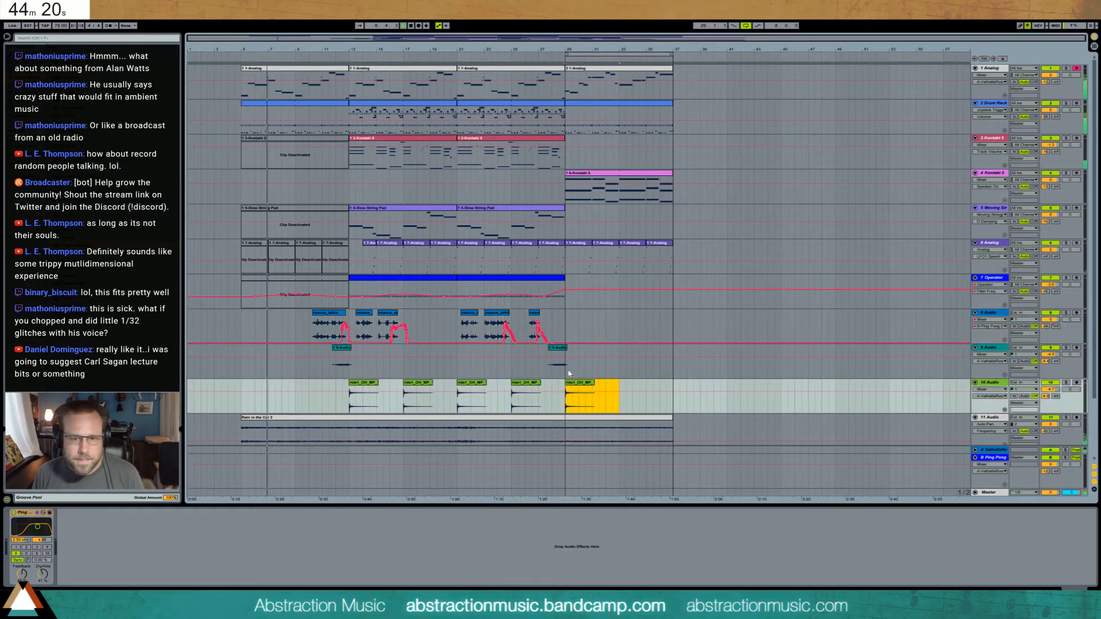
left_click(618, 383)
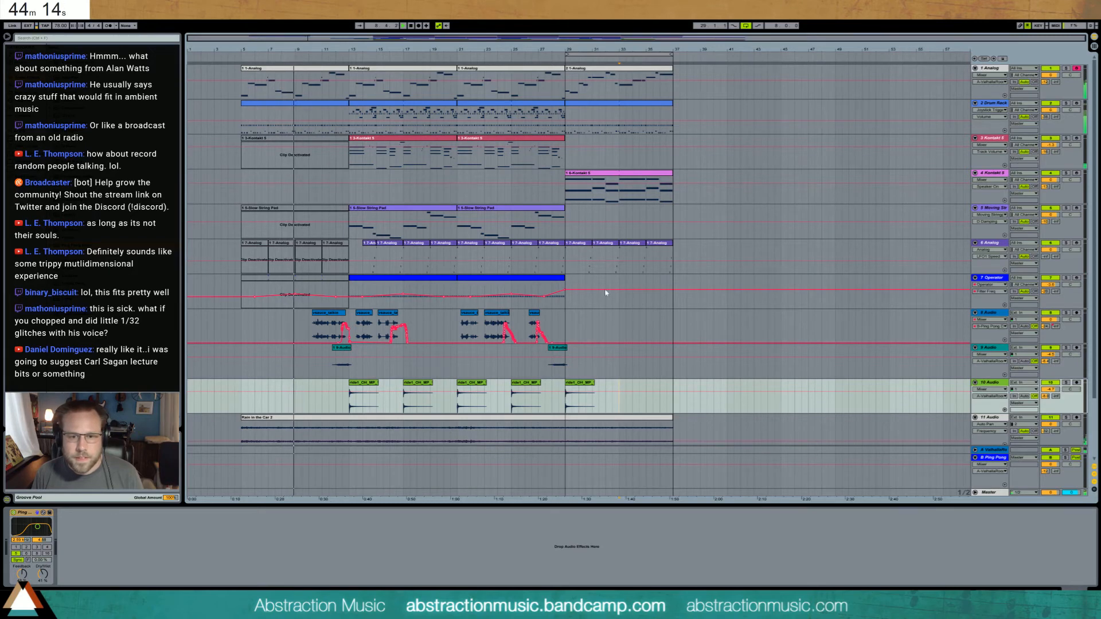
- Delete the empty 13 Audio track at the end of the track list
scroll(717, 350, "down", 5)
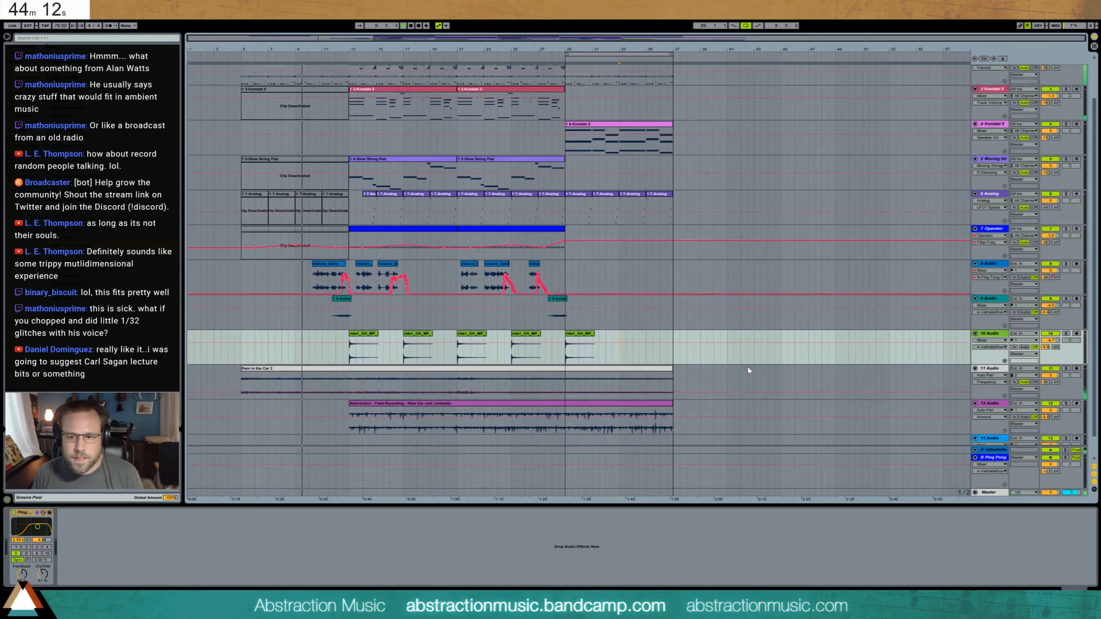
left_click(977, 418)
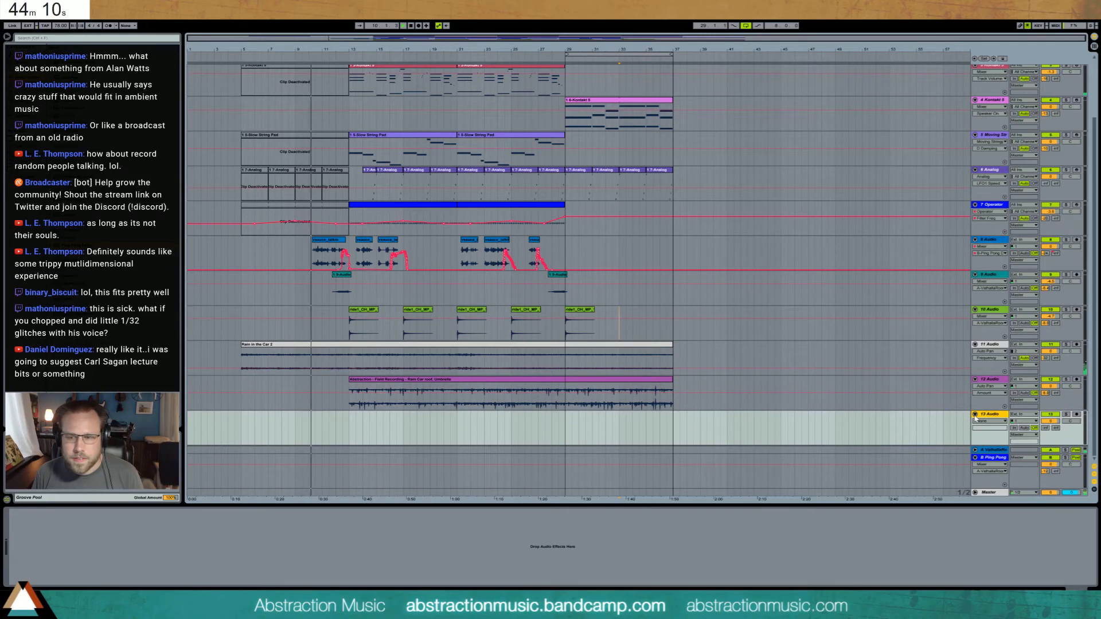
key("Delete")
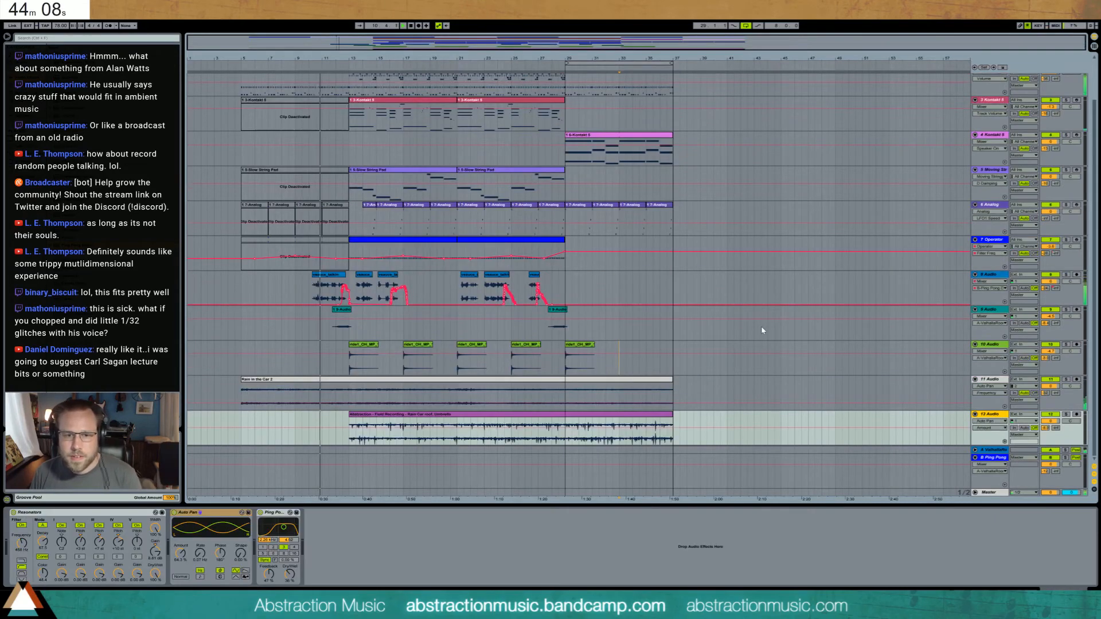
- Insert a new MIDI track below the 6 Analog track and load the Analog instrument onto it
scroll(759, 319, "up", 3)
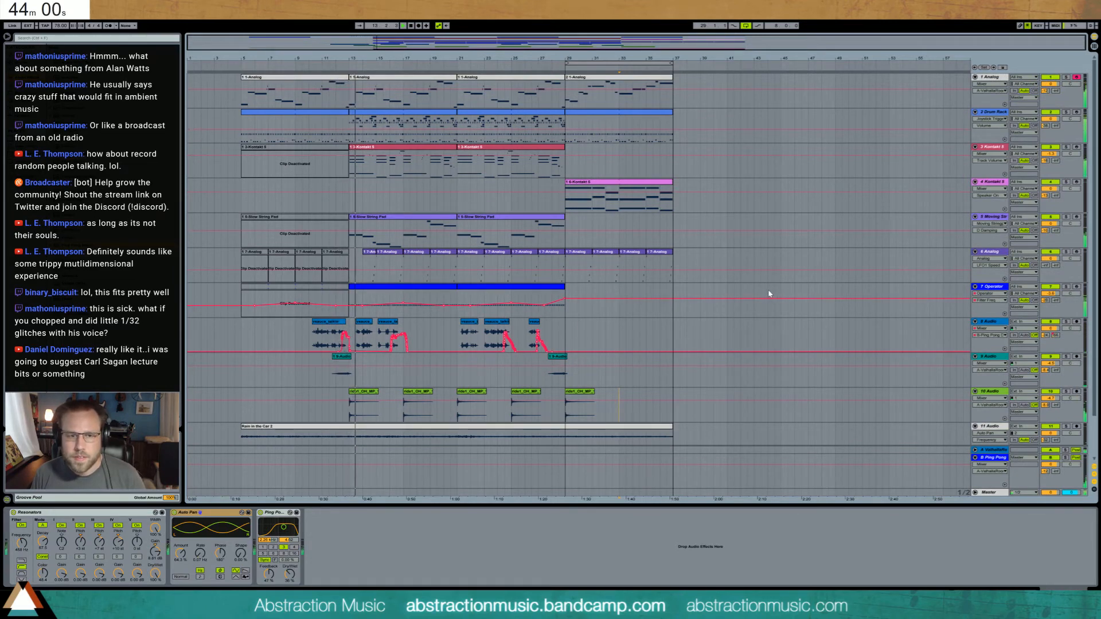
scroll(626, 268, "down", 3)
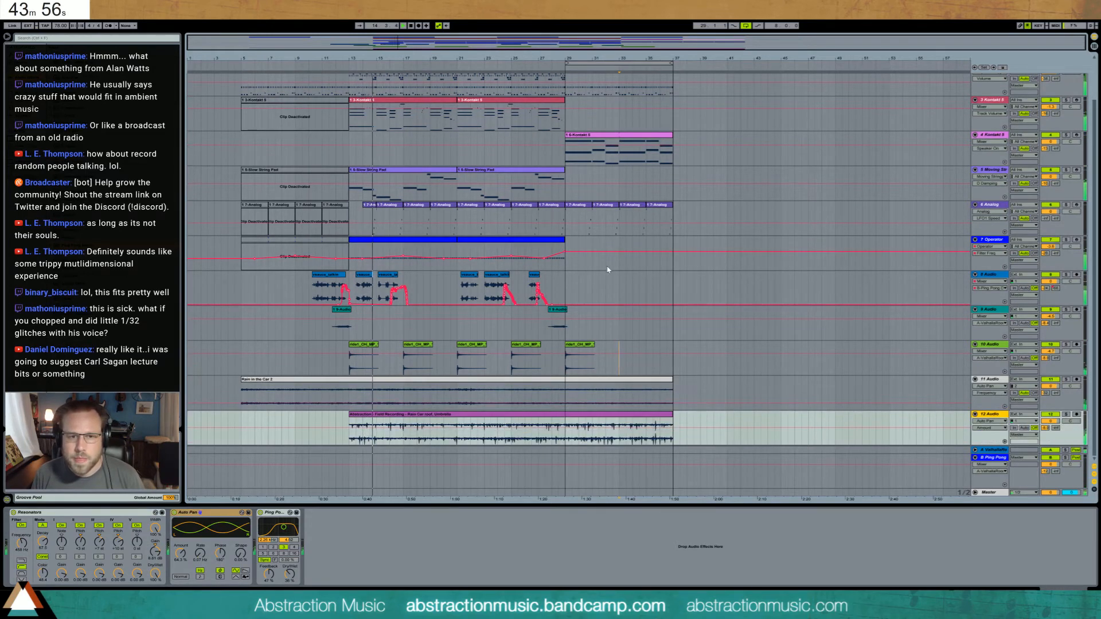
left_click(991, 170)
left_click(988, 205)
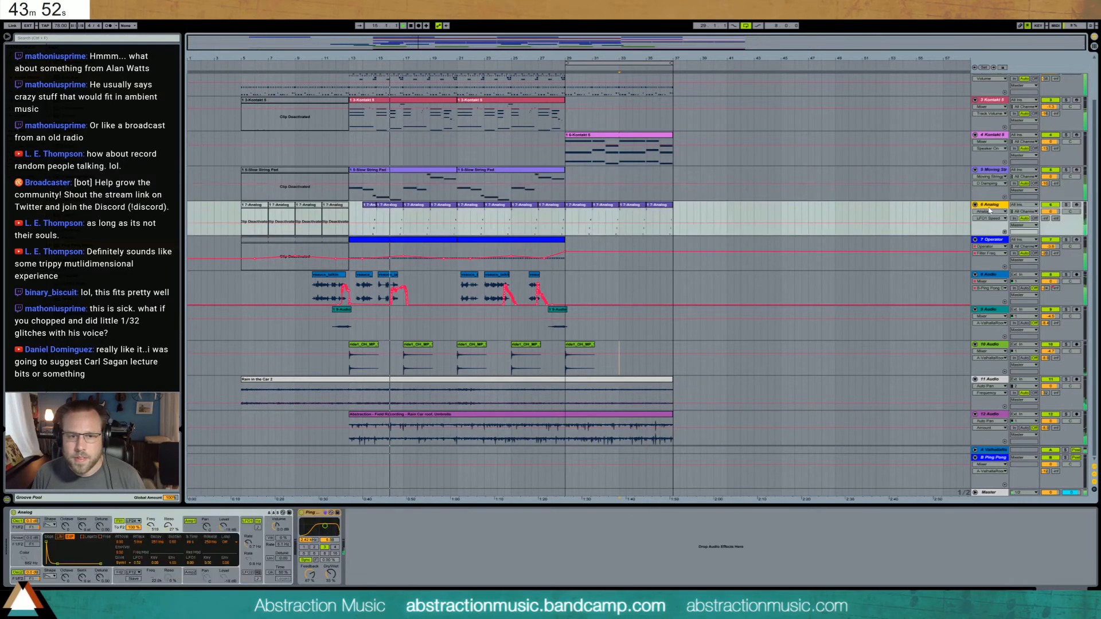
key("ctrl+shift+t")
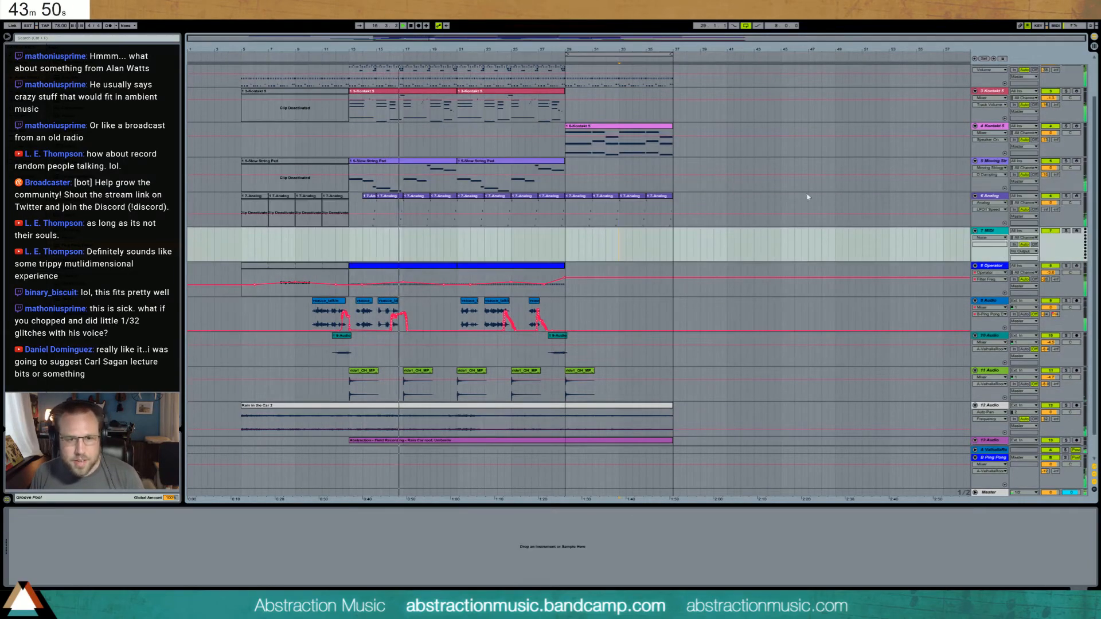
left_click_drag(106, 57, 531, 244)
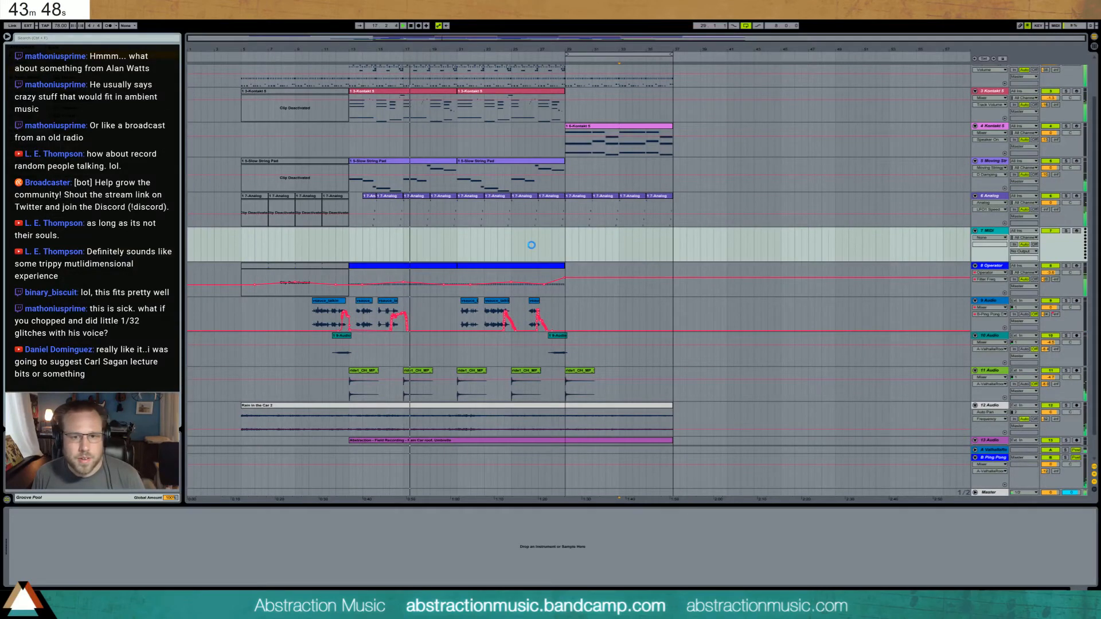
- Open the 6 Analog clip at bar 29 and add short descending A#3, A3 and G3 notes from beat 1.2
double_click(576, 209)
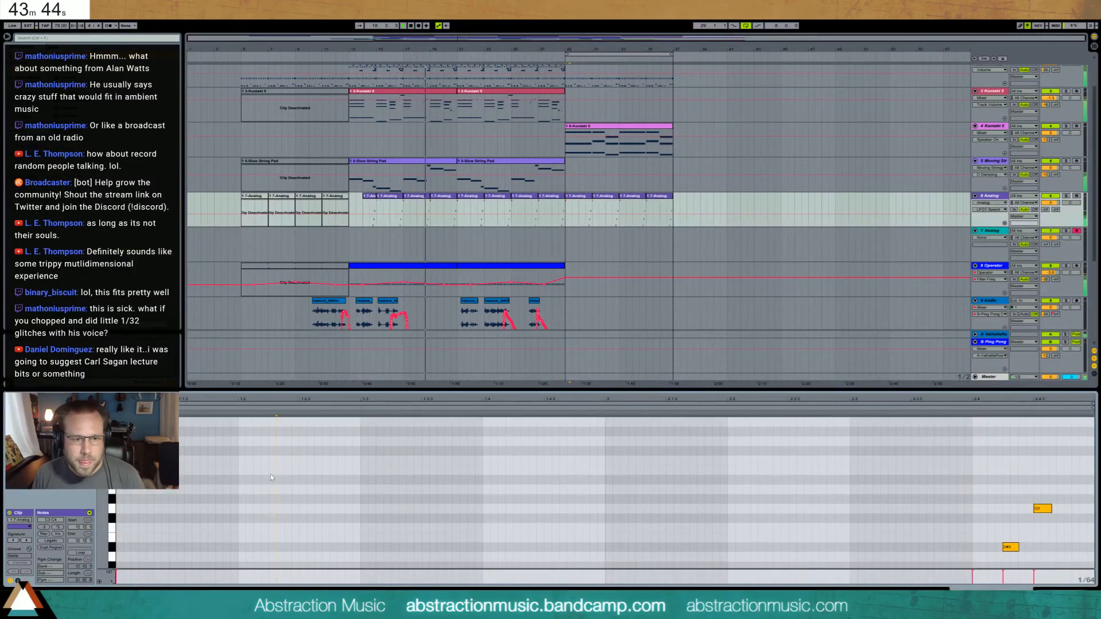
scroll(274, 470, "down", 2)
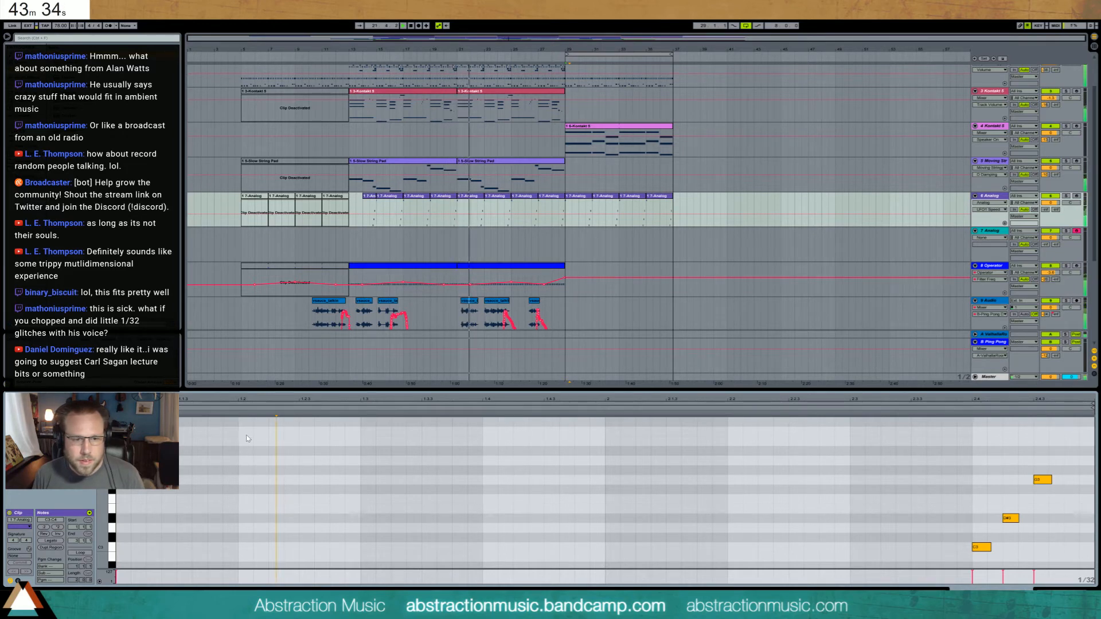
double_click(246, 450)
double_click(275, 460)
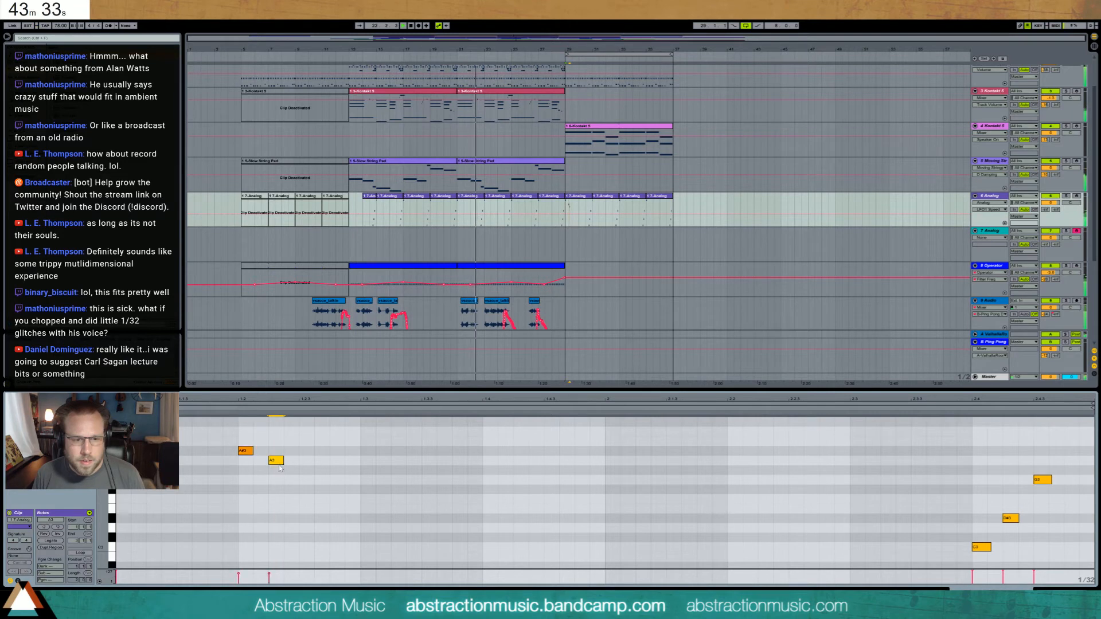
double_click(306, 482)
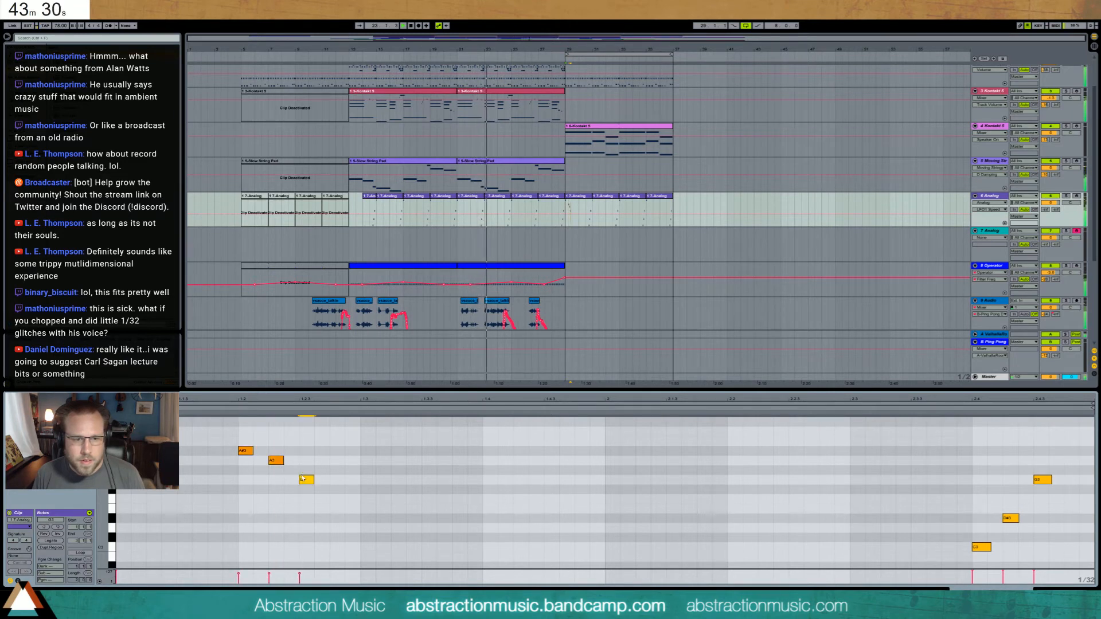
- Move the three added notes to start at beat 1.4 and lower the middle one to G#3
left_click_drag(329, 492, 349, 463)
left_click_drag(277, 451, 492, 454)
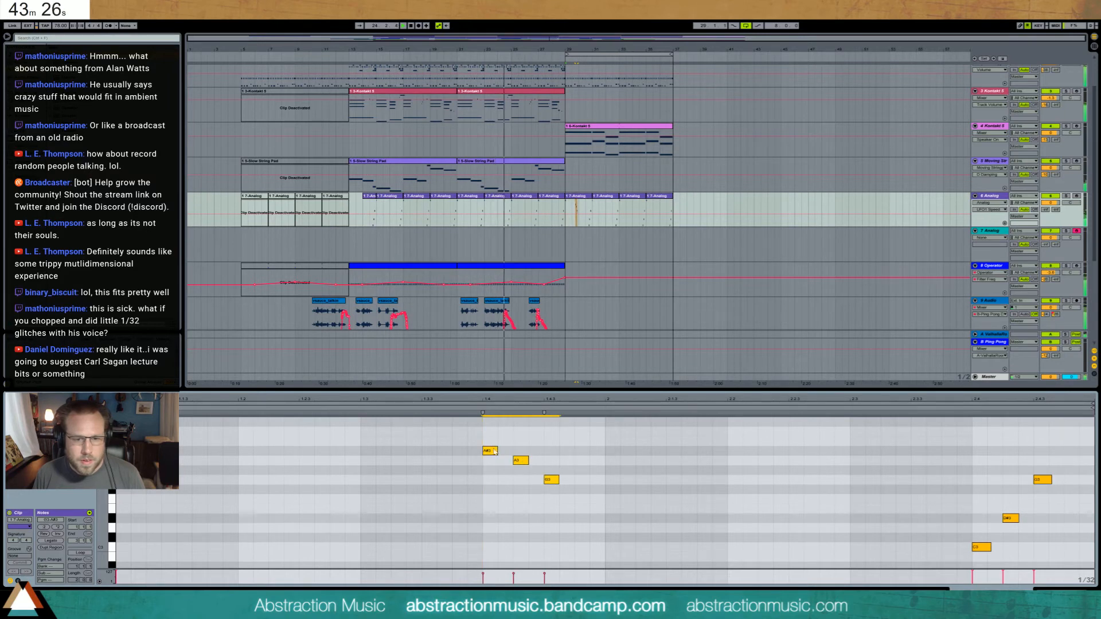
left_click(492, 455)
left_click_drag(515, 445, 573, 494)
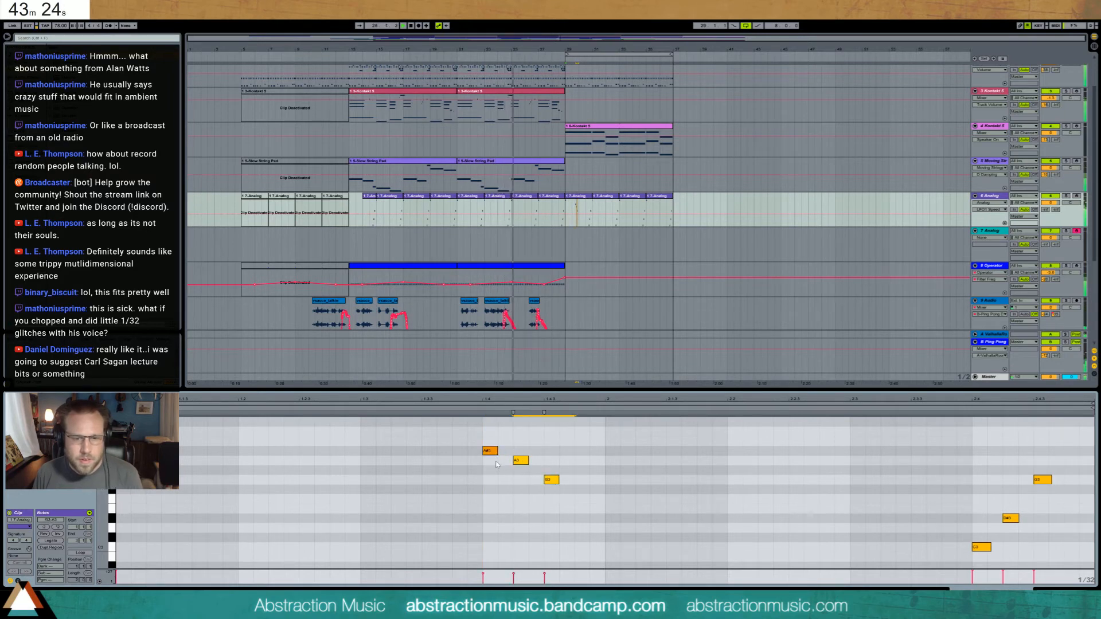
left_click_drag(522, 460, 523, 470)
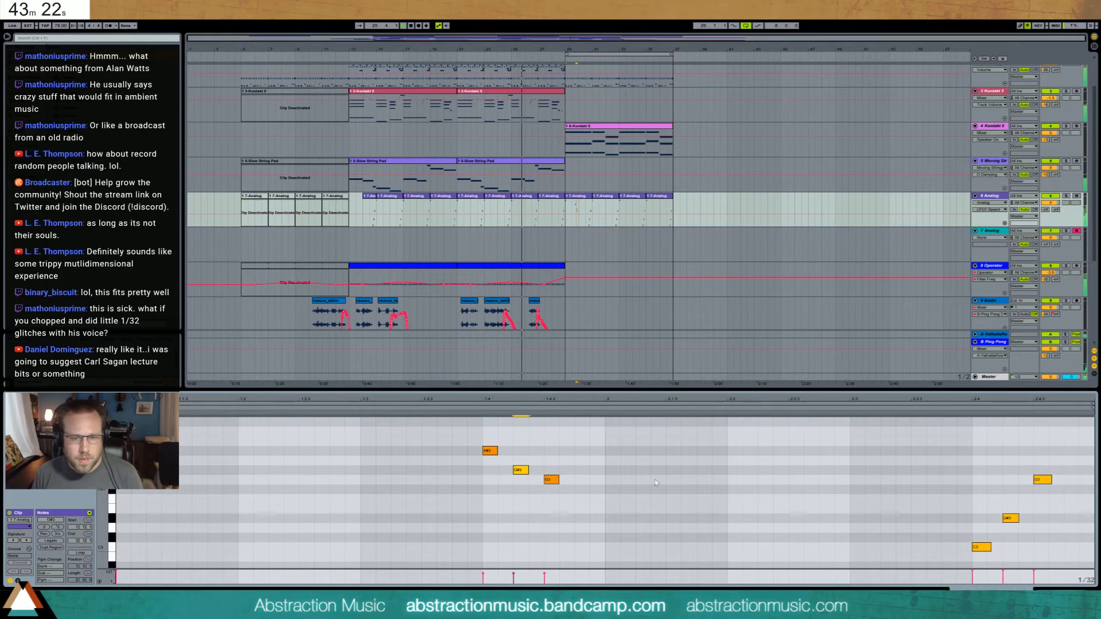
left_click(666, 459)
- Extend the edited 6 Analog clip over the following clips to bar 37 and turn on its looping
left_click_drag(591, 196, 673, 214)
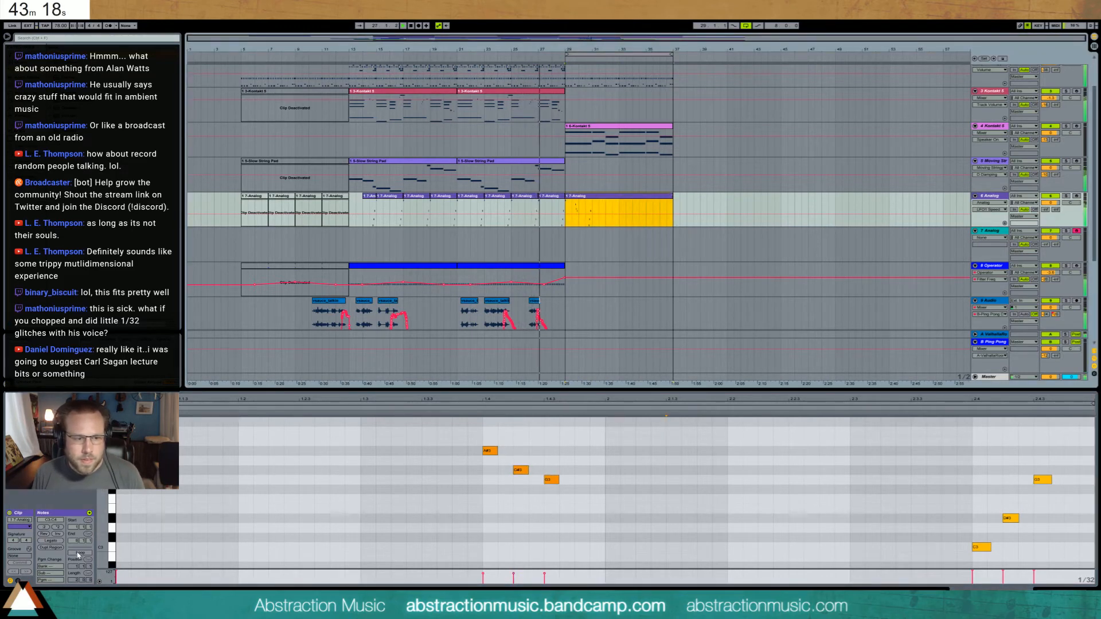
left_click(79, 552)
- On the 7 Analog synth, lower the filter 1 frequency, enable vibrato and raise the vibrato amount
double_click(991, 196)
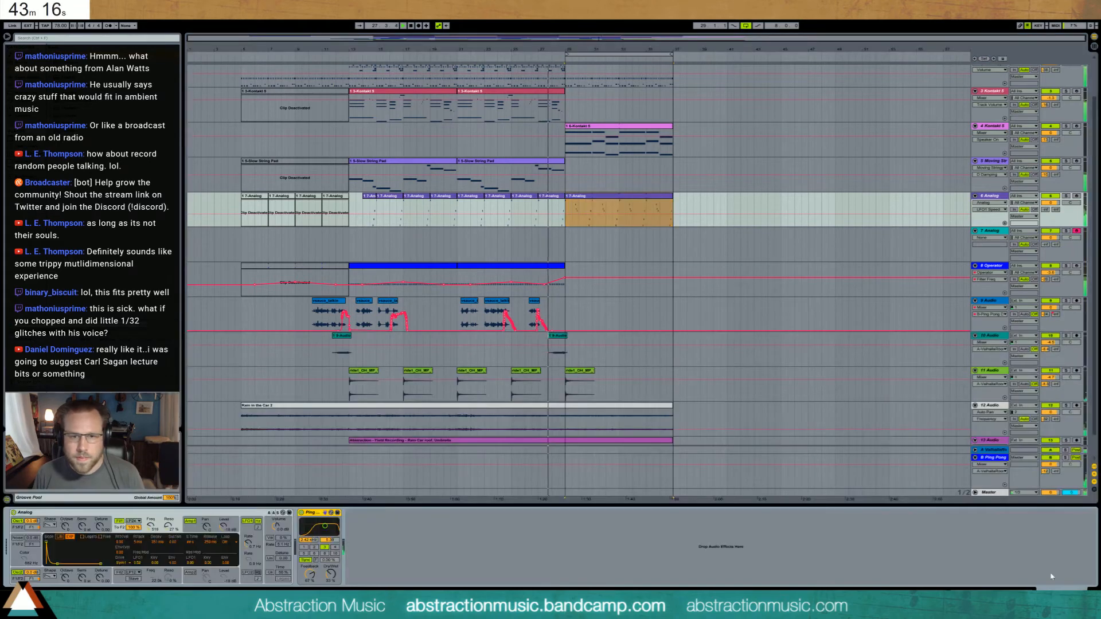
left_click(992, 232)
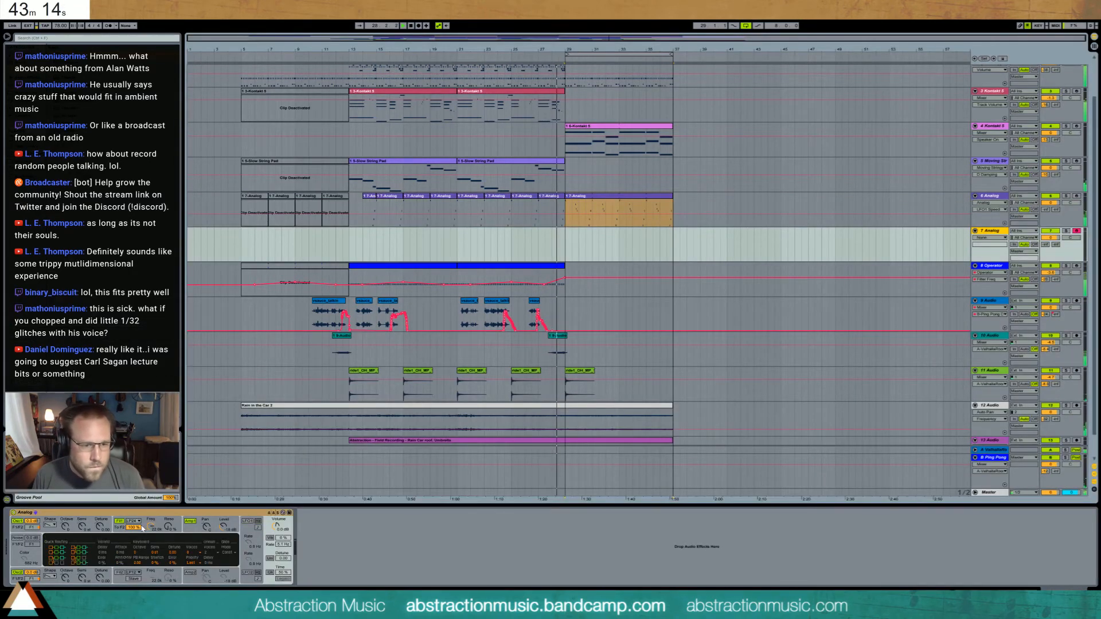
left_click_drag(150, 527, 150, 567)
left_click(270, 538)
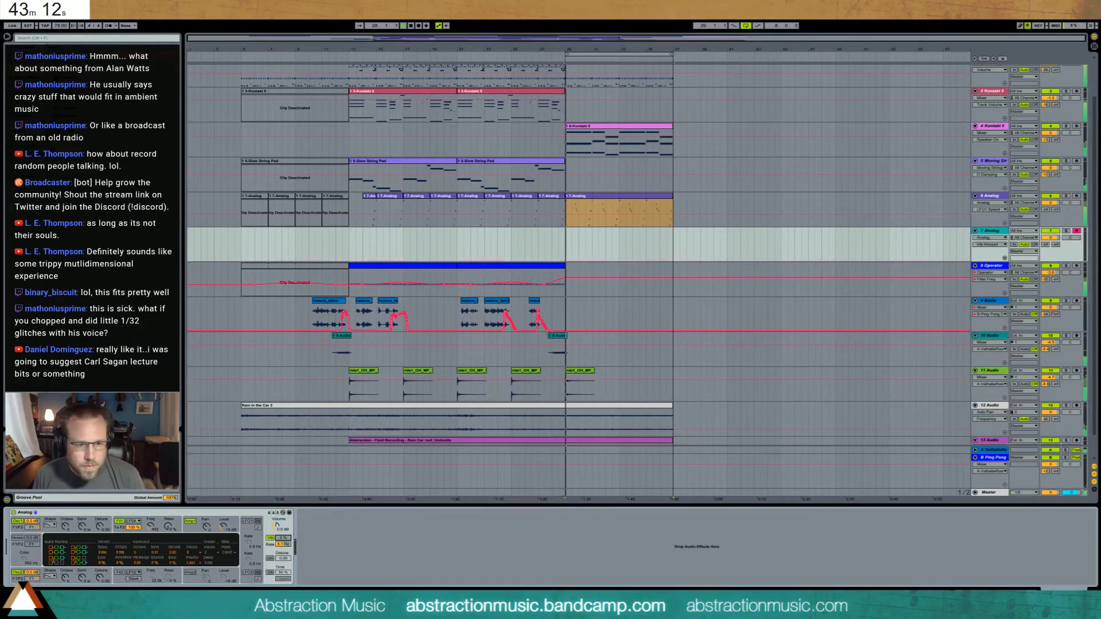
left_click_drag(283, 538, 283, 519)
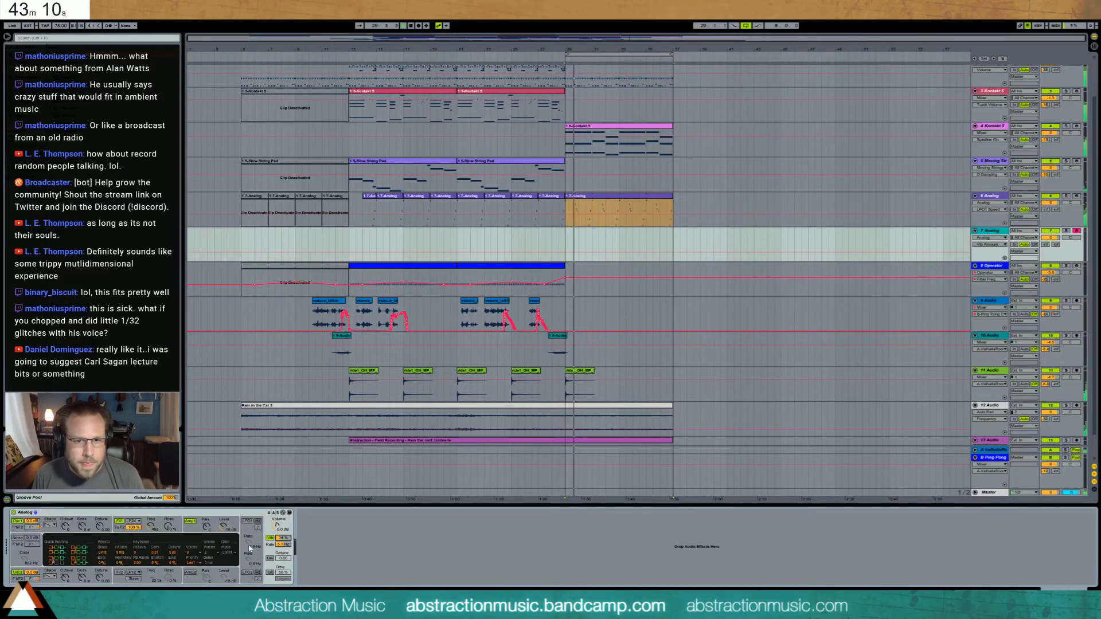
- Add a short C3 note at the start of bar 2 in the looped 6 Analog clip
double_click(594, 195)
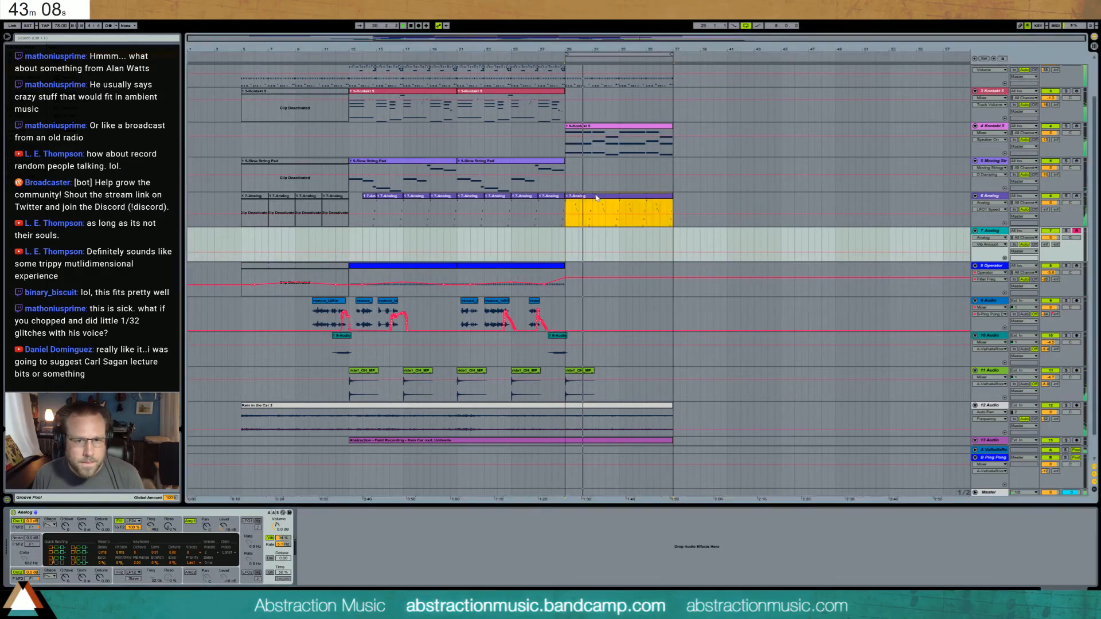
double_click(611, 528)
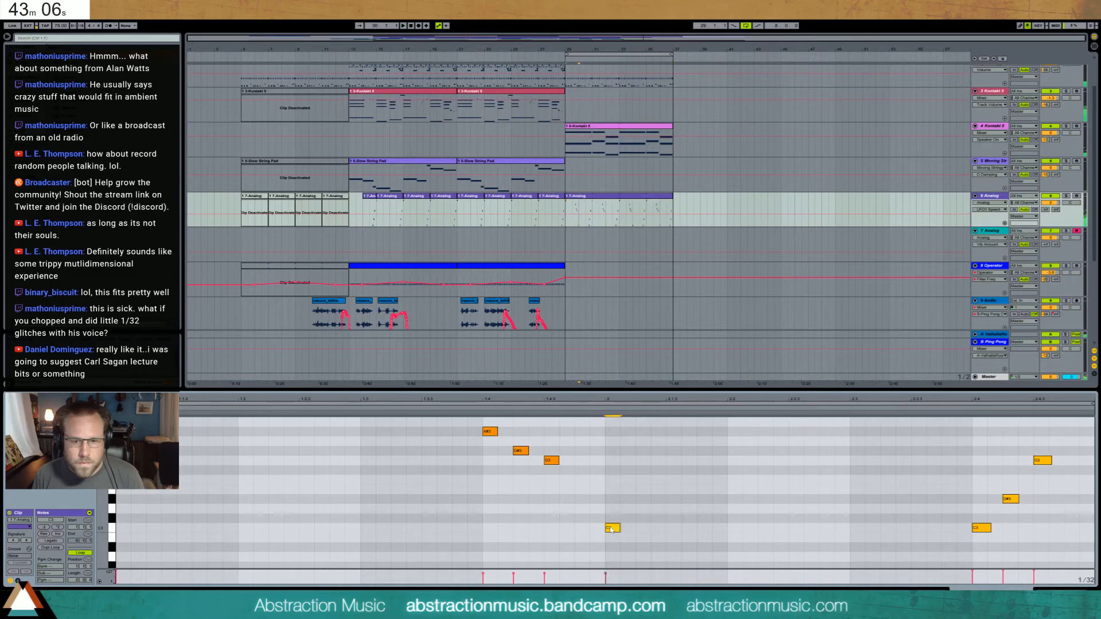
- Enable vibrato on the 6 Analog synth, adjust its amount, and detune its oscillators slightly
key("shift+Tab")
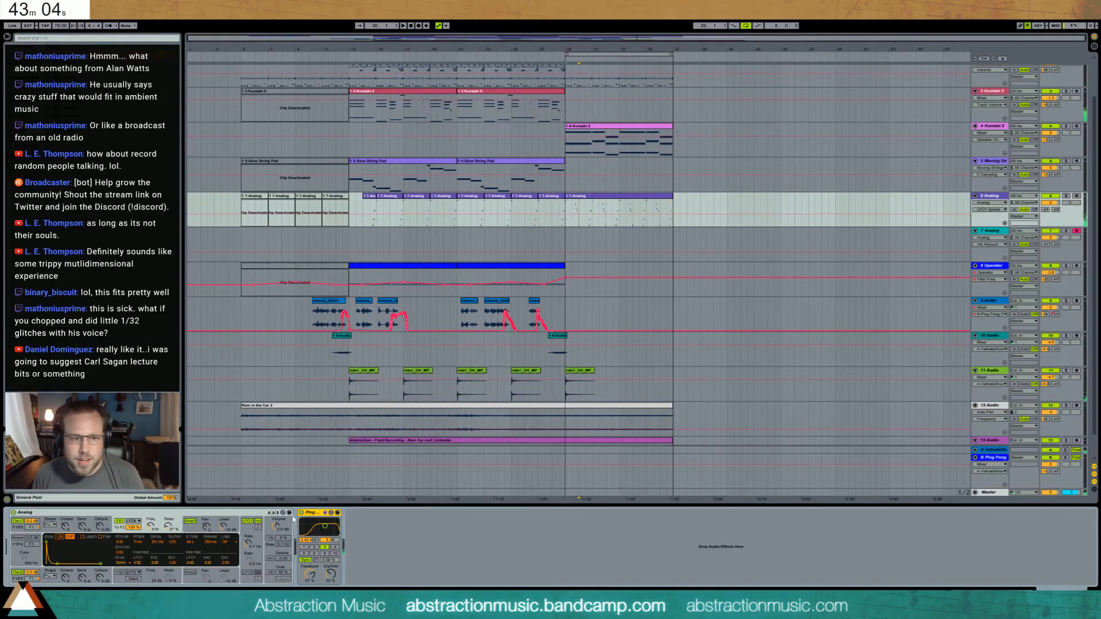
left_click(270, 538)
mouse_move(285, 537)
left_mouse_down()
mouse_move(285, 514)
mouse_move(284, 534)
left_mouse_up()
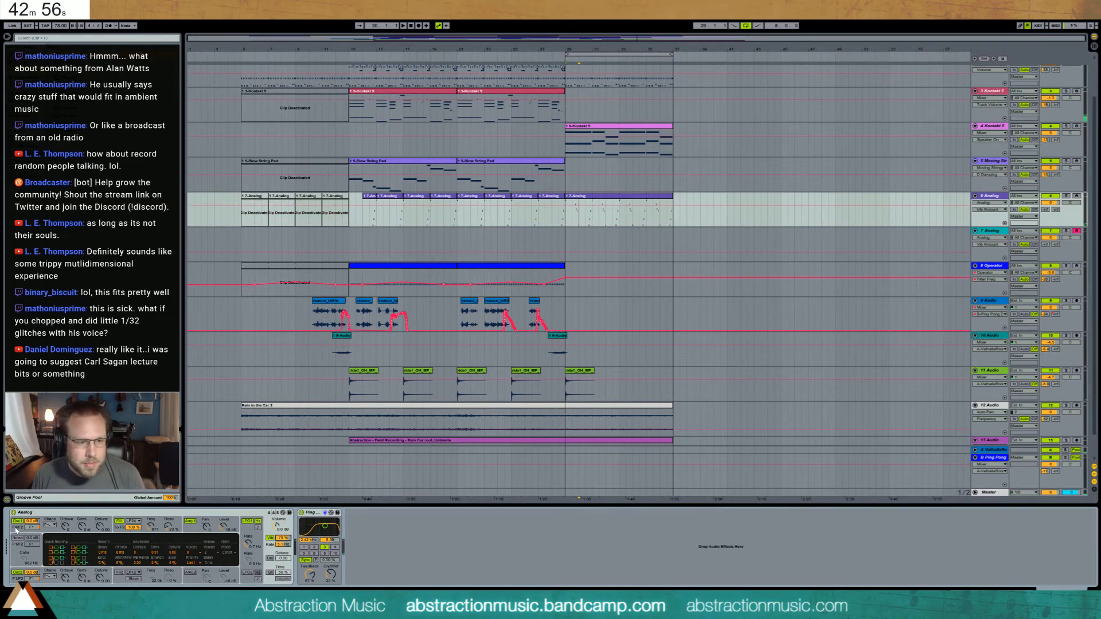
left_click(99, 529)
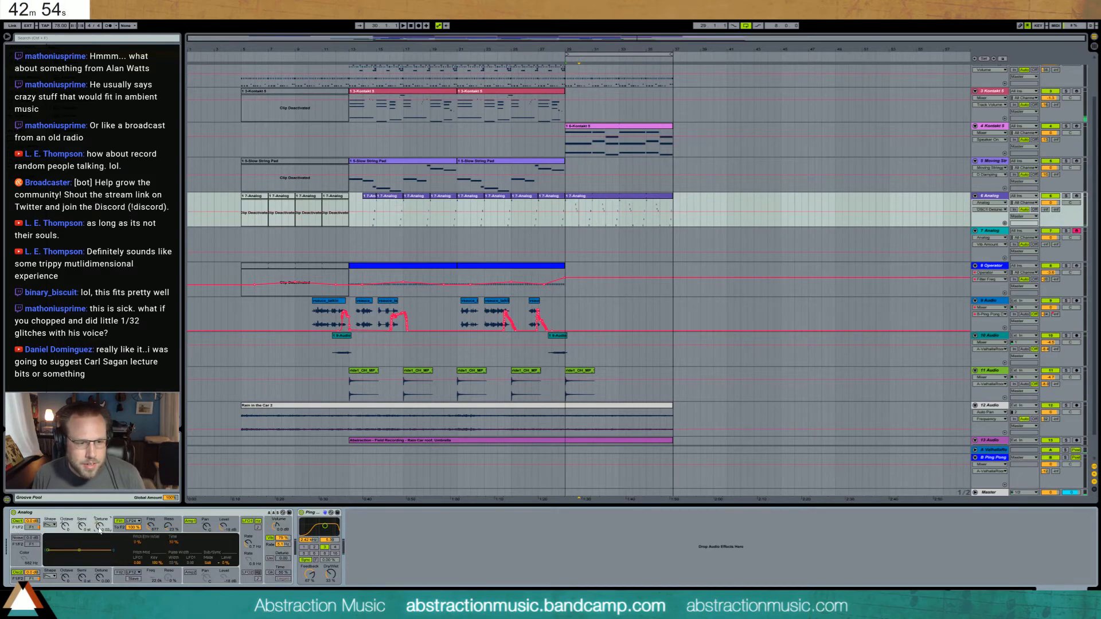
left_click_drag(101, 577, 101, 580)
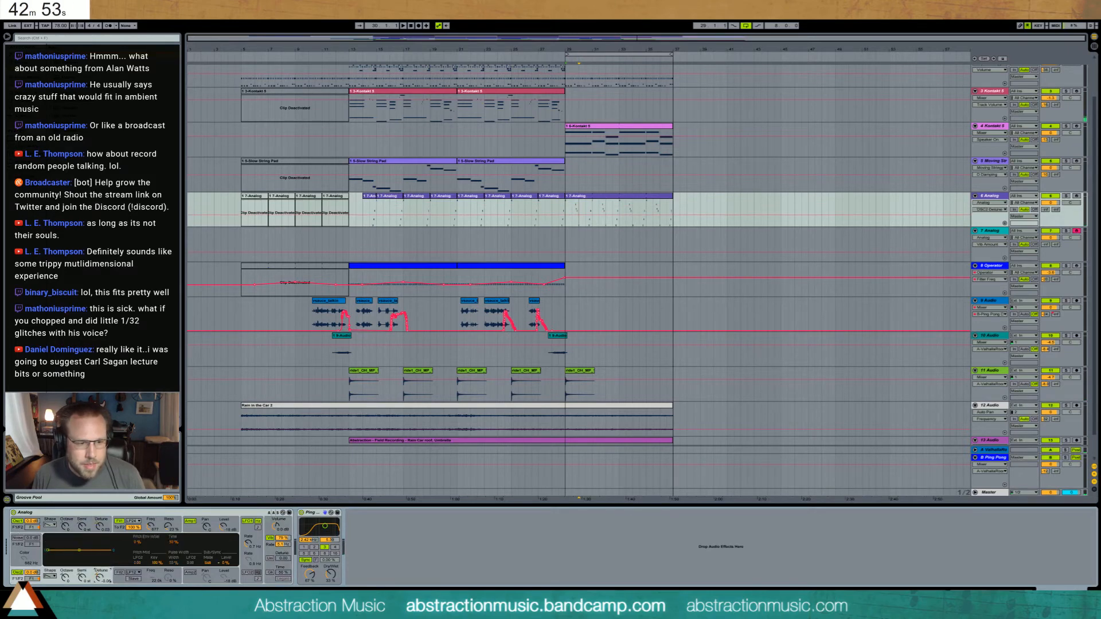
- Increase the delay and attack of the 6 Analog vibrato and raise the synth's filter 1 frequency
left_click(282, 537)
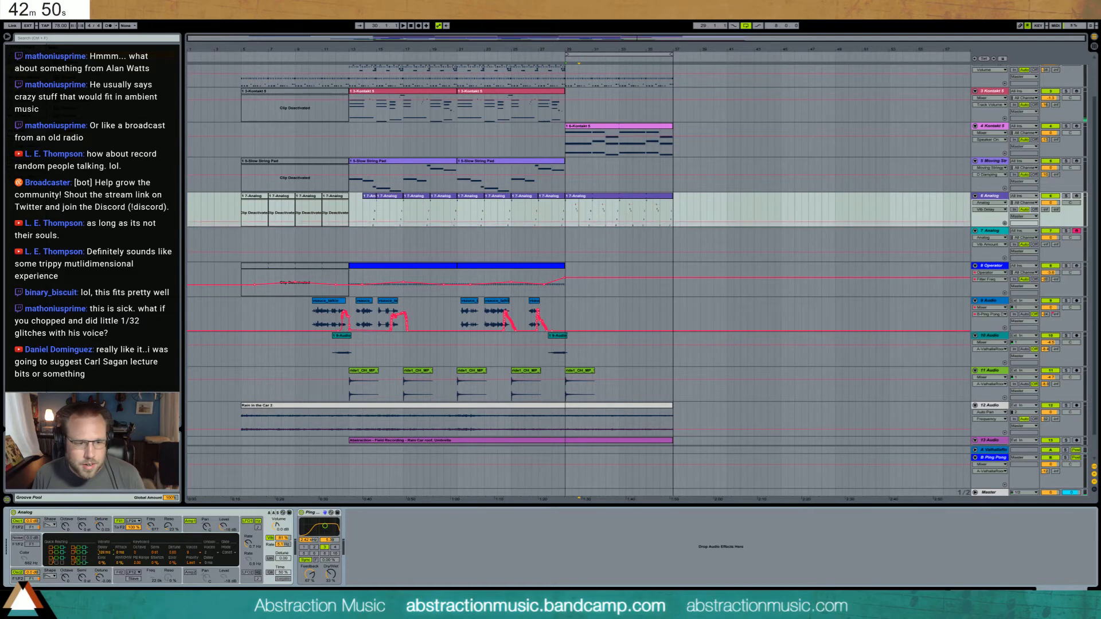
left_click_drag(113, 554, 113, 544)
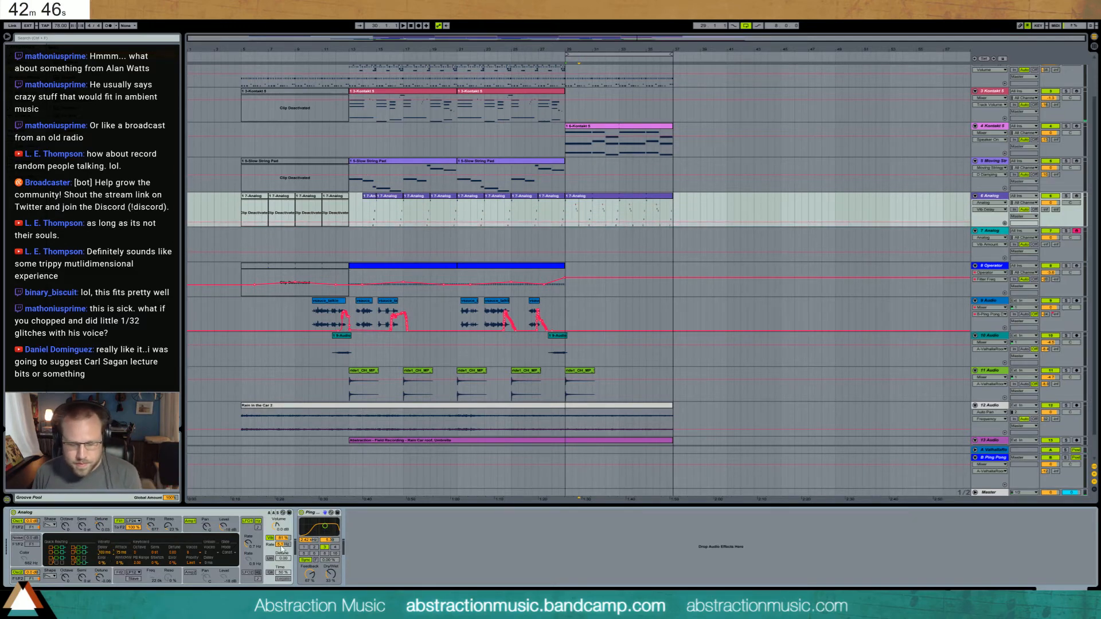
left_click(194, 528)
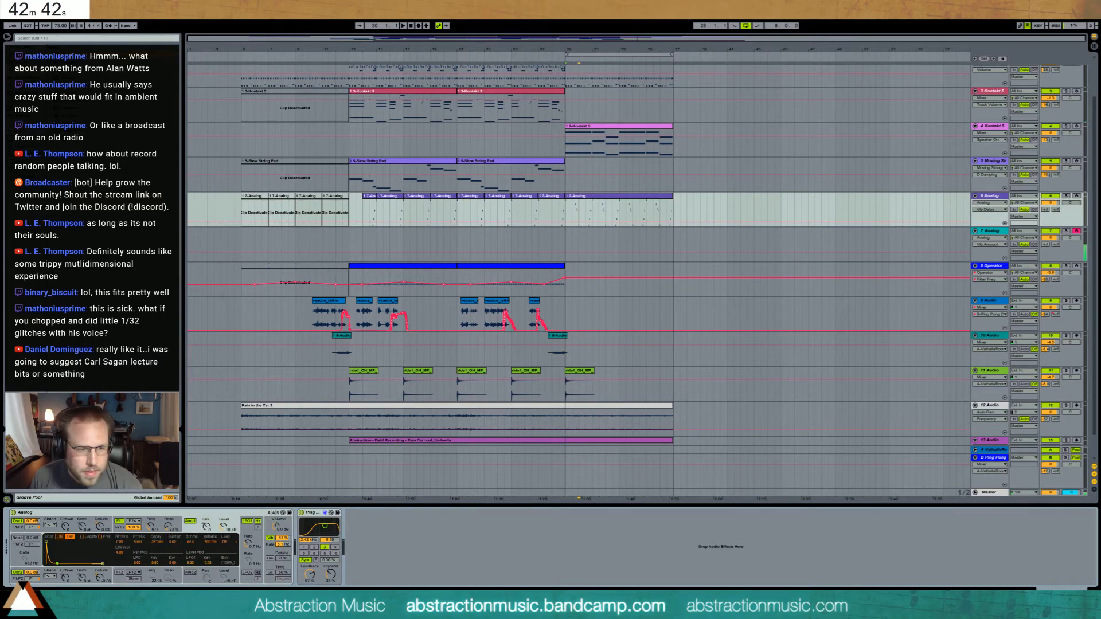
left_click_drag(151, 527, 151, 516)
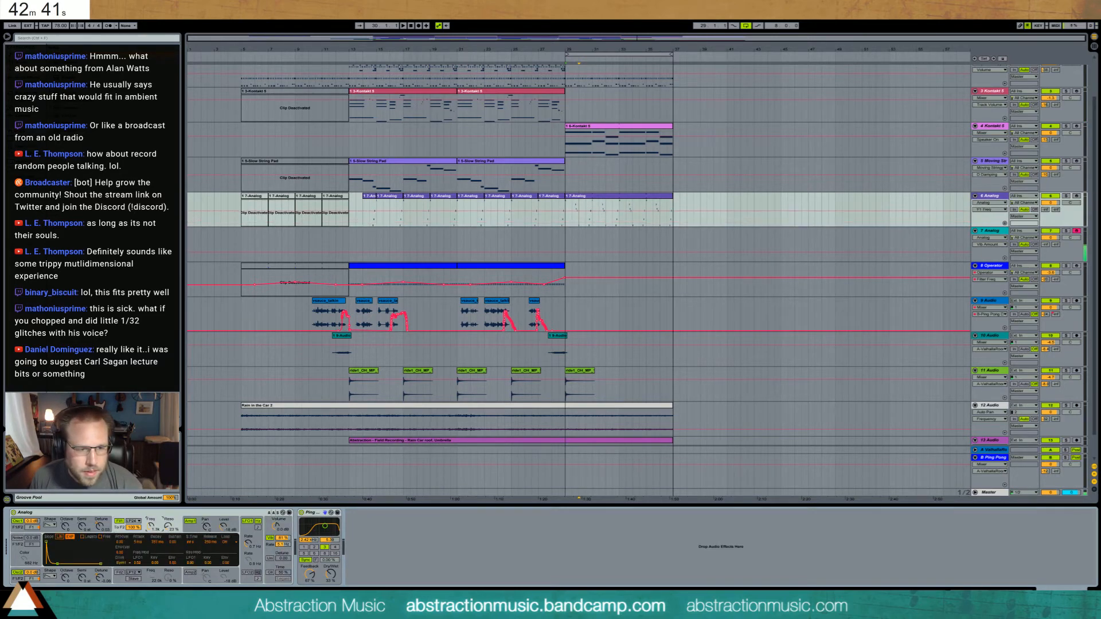
left_click(267, 548)
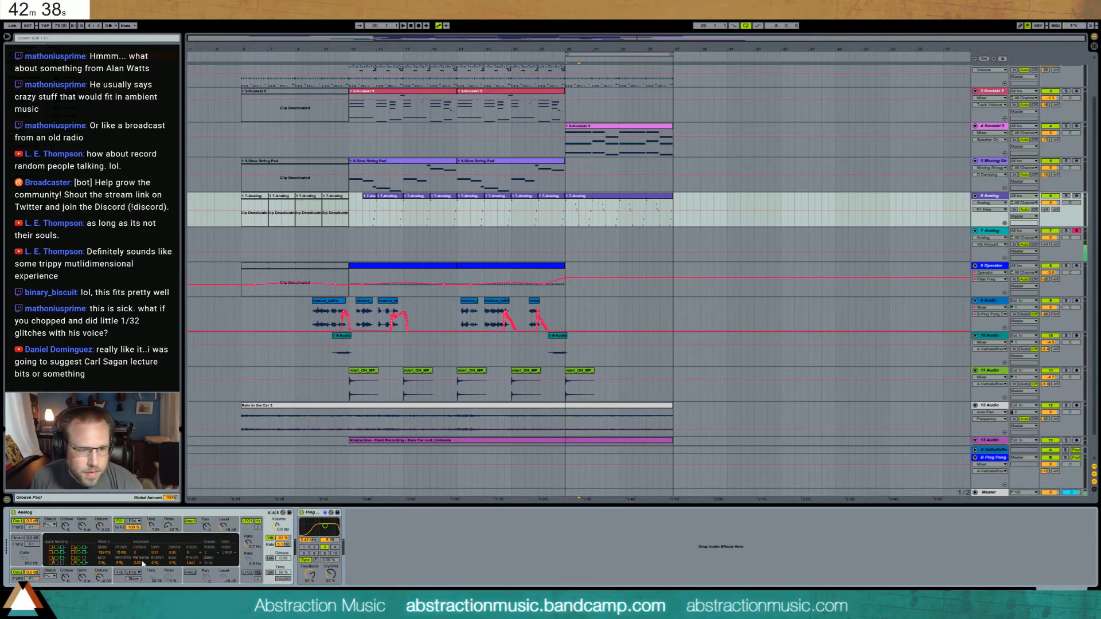
left_click_drag(122, 552, 122, 546)
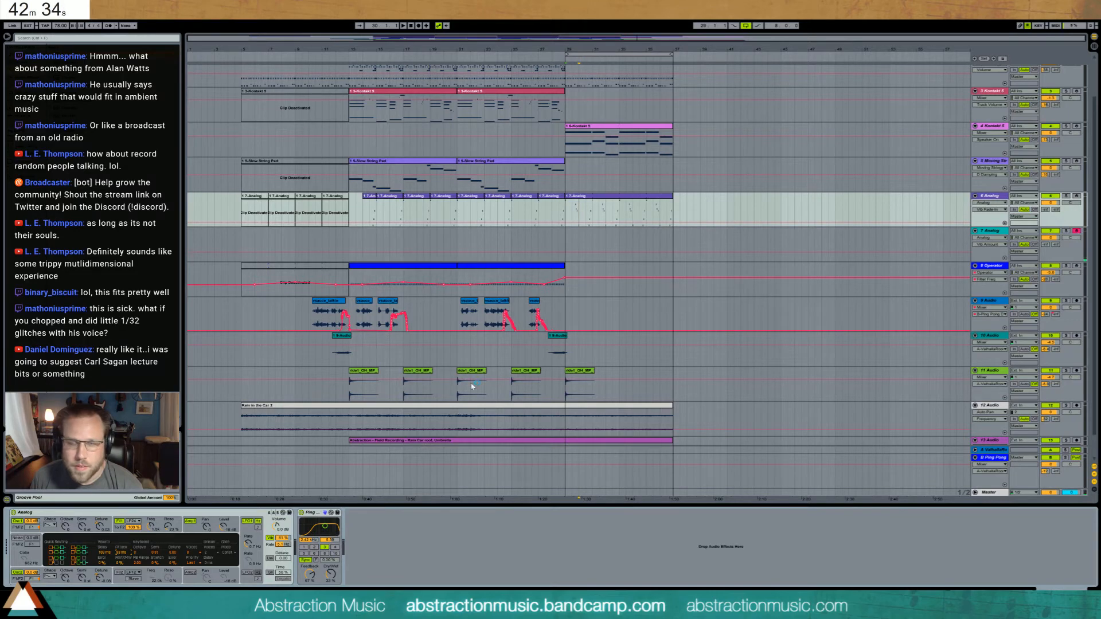
- Adjust the vibrato amount and speed on the 7 Analog synth and turn off vibrato on 6 Analog
left_click(632, 250)
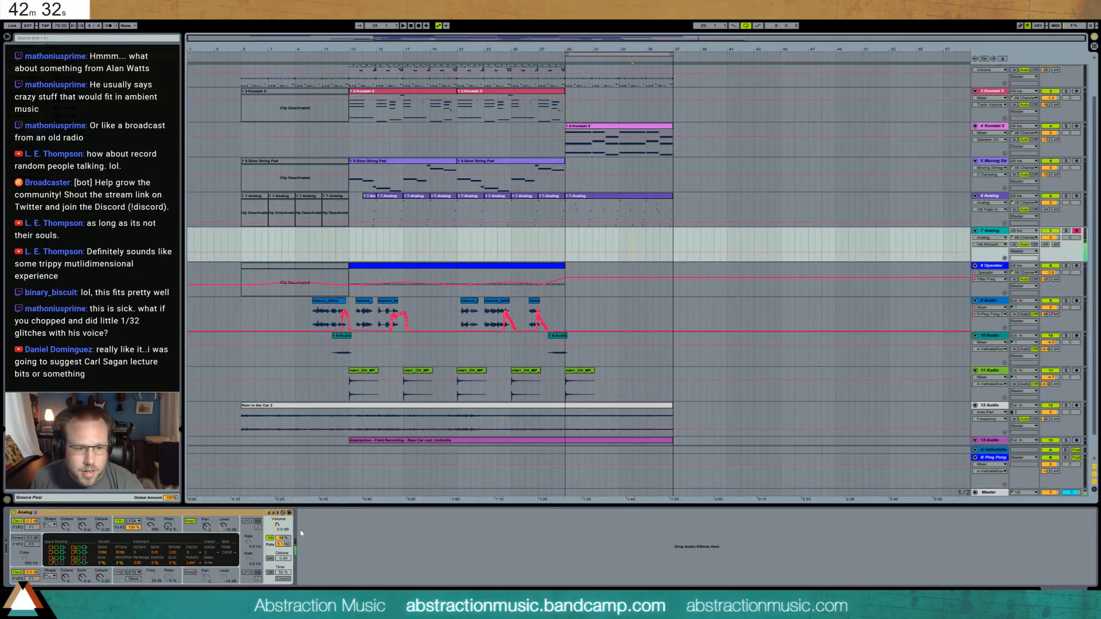
left_click_drag(282, 538, 282, 520)
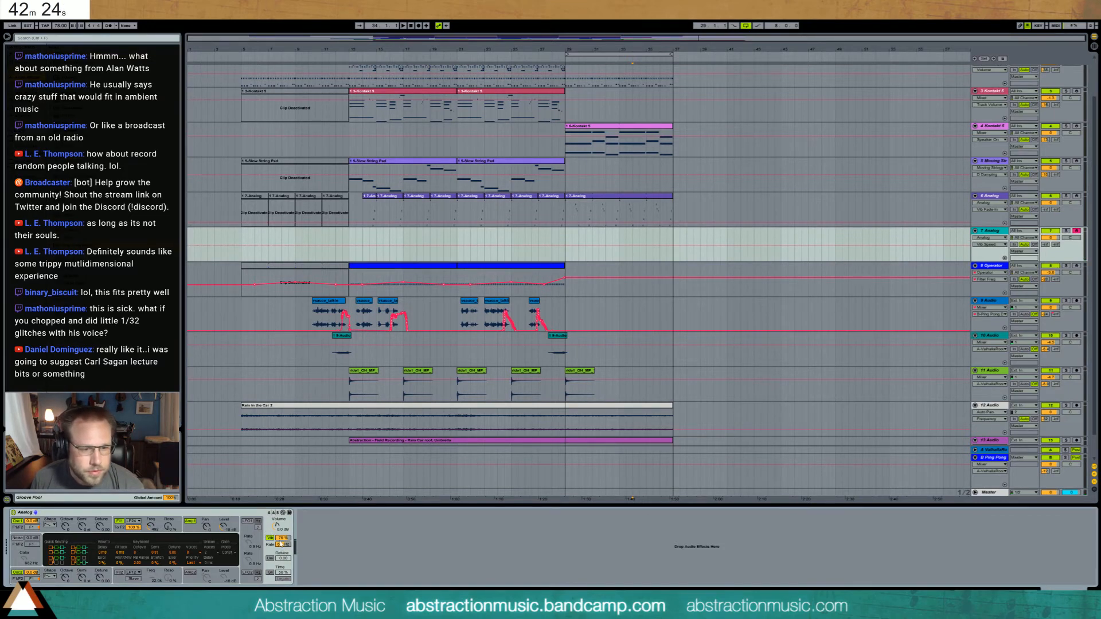
left_click(561, 219)
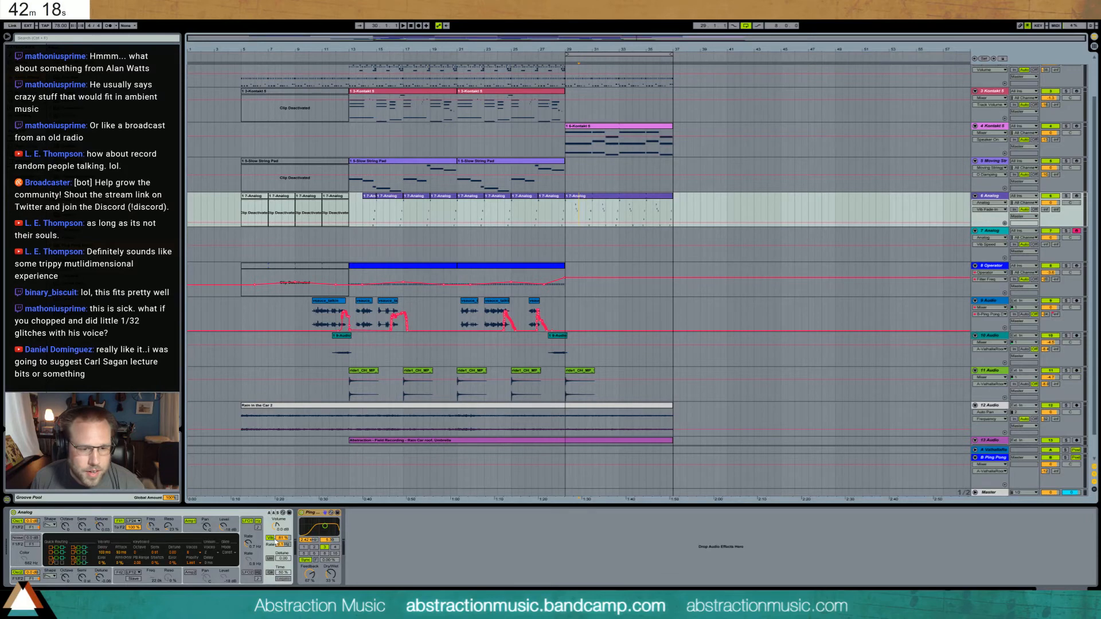
left_click(269, 538)
- Raise the filter 1 frequency on 7 Analog and adjust the filter 1 frequency and resonance on 6 Analog
left_click(579, 254)
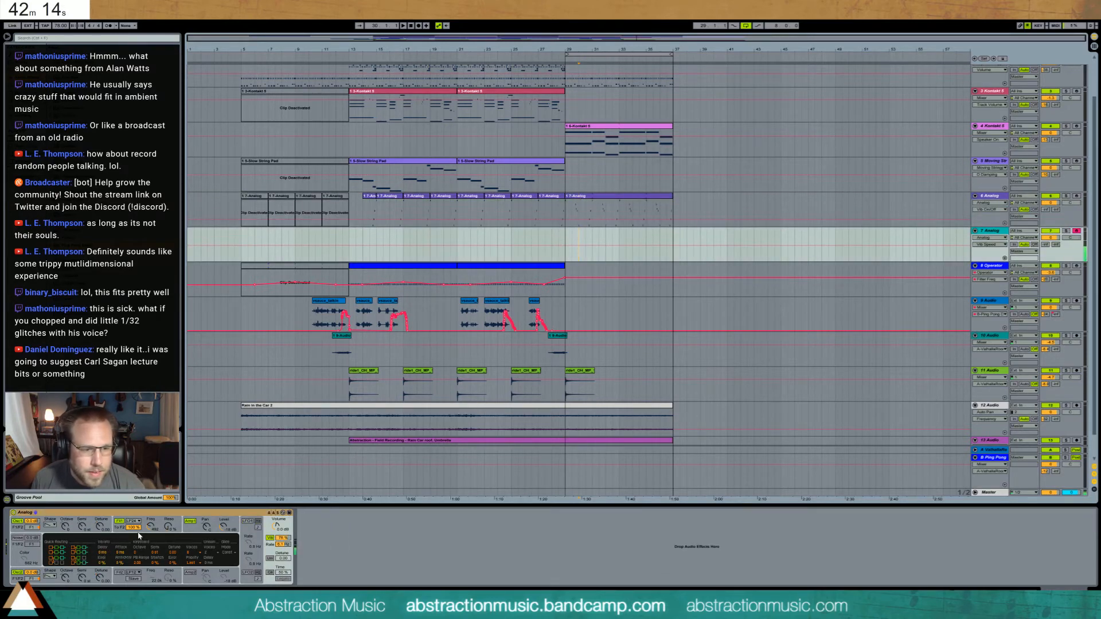
left_click_drag(150, 527, 150, 513)
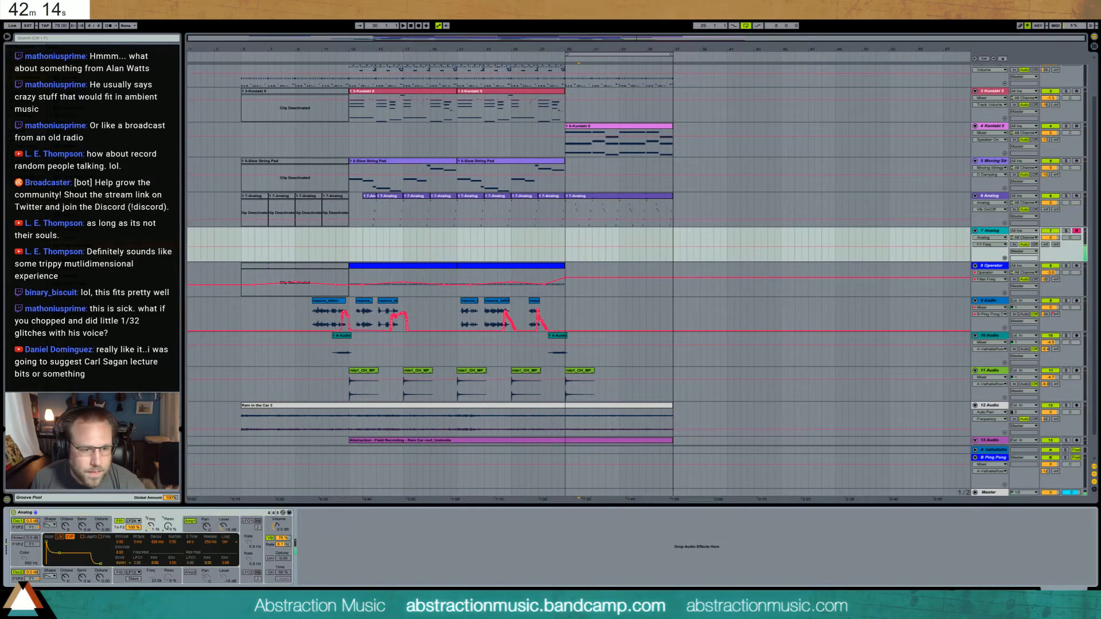
left_click(577, 210)
mouse_move(150, 527)
left_mouse_down()
mouse_move(150, 552)
mouse_move(150, 517)
mouse_move(150, 528)
left_mouse_up()
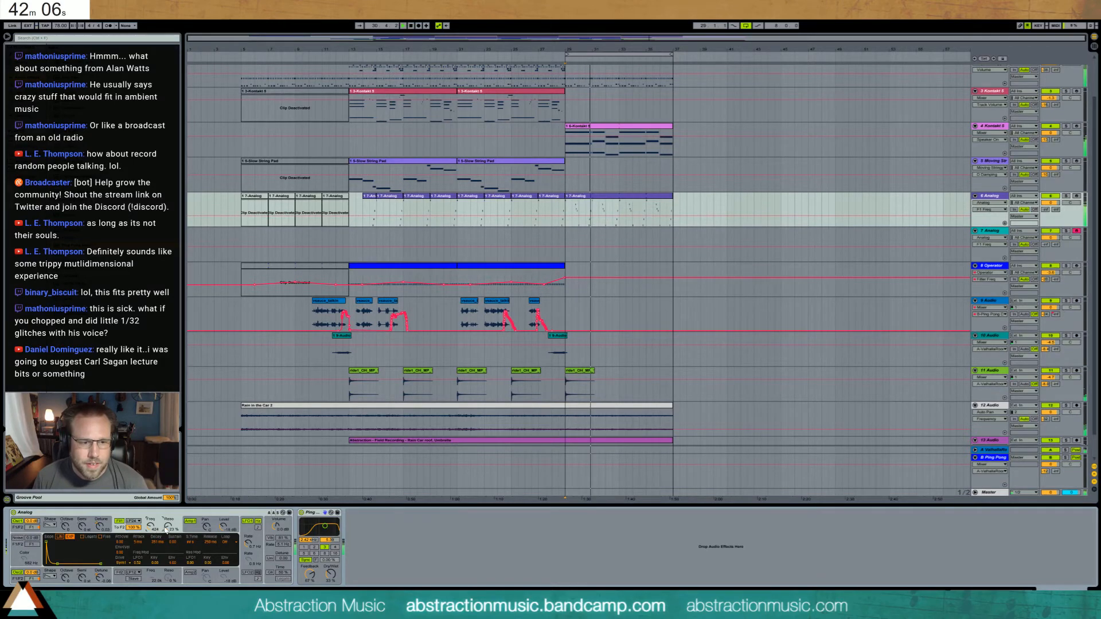
left_click(167, 528)
- Split the looped 6 Analog clip at bar 33 and make bars 29 to 33 one four-bar clip
double_click(622, 196)
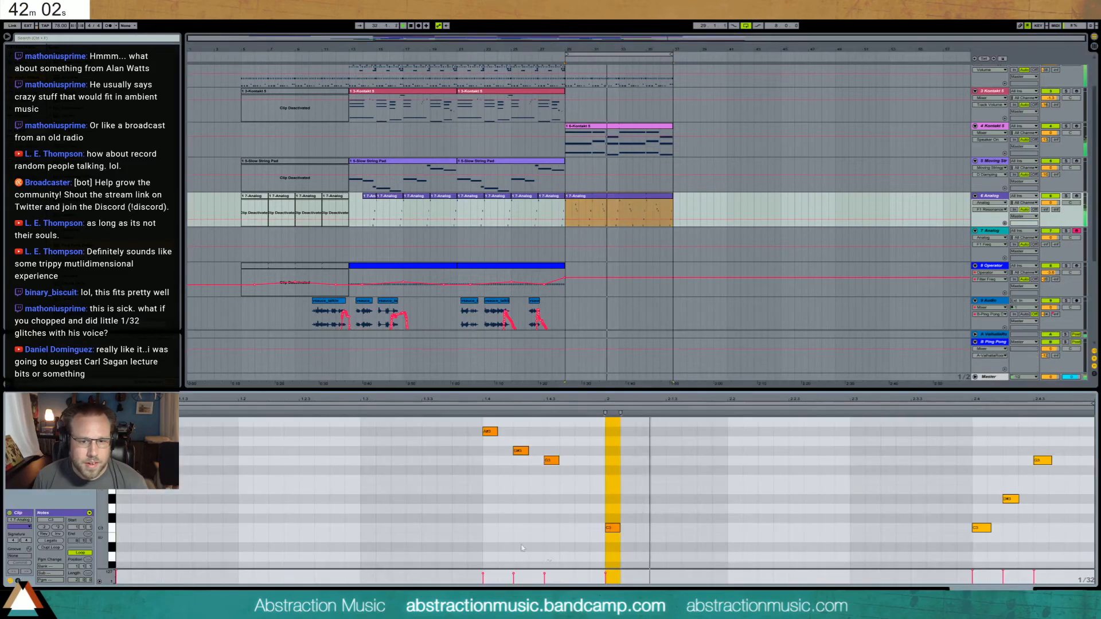
left_click(634, 206)
left_click_drag(620, 210, 577, 209)
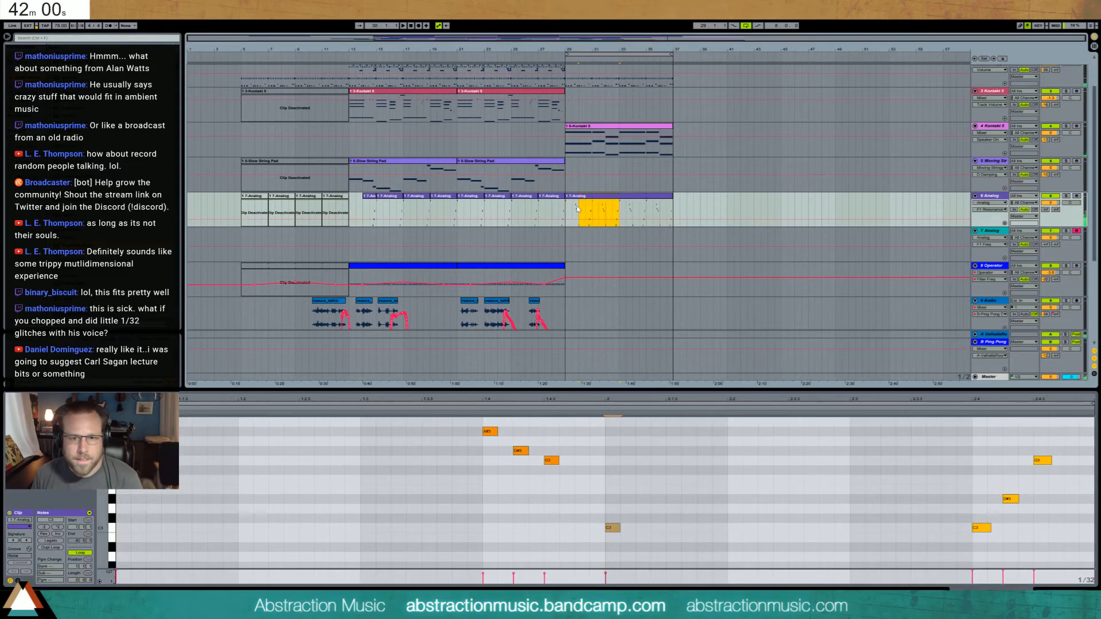
key("ctrl+e")
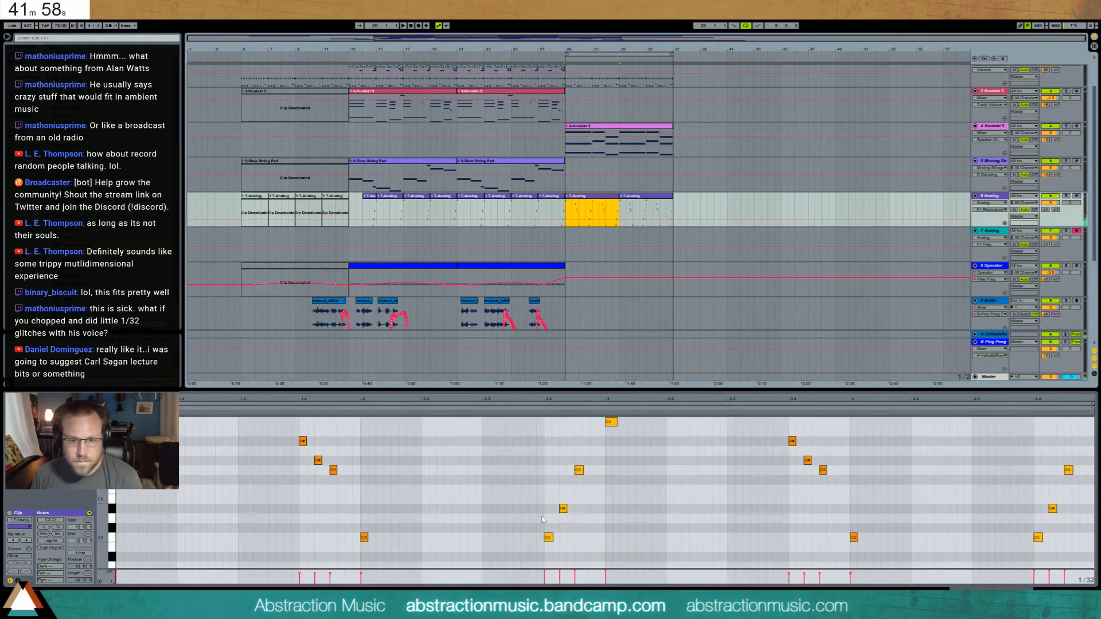
- Raise the C3 note at the start of bar 4 in the four-bar 6 Analog clip to D3
left_click_drag(854, 538, 853, 518)
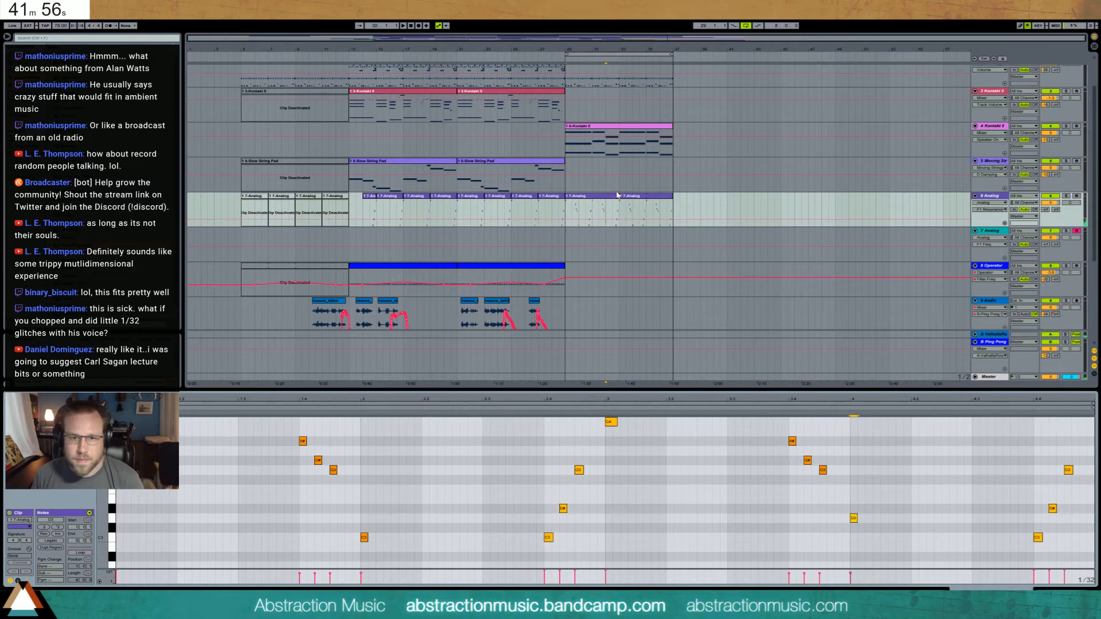
left_click(633, 202)
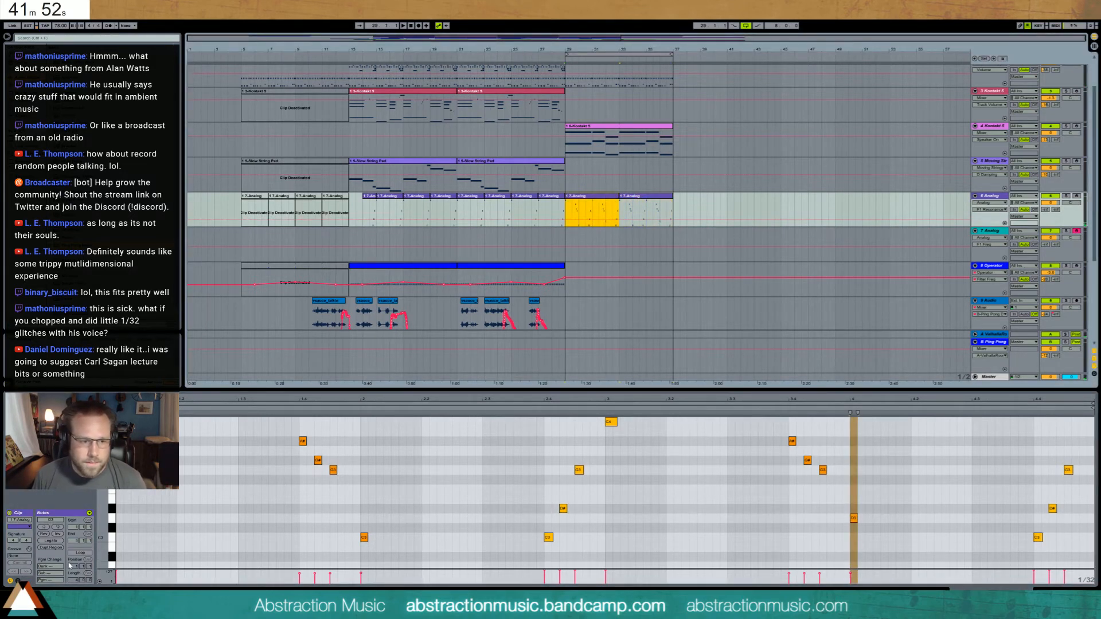
- Loop the 6 Analog clip that starts at bar 29, extend it to bar 37 and play the section
left_click(80, 553)
left_click_drag(620, 198, 678, 206)
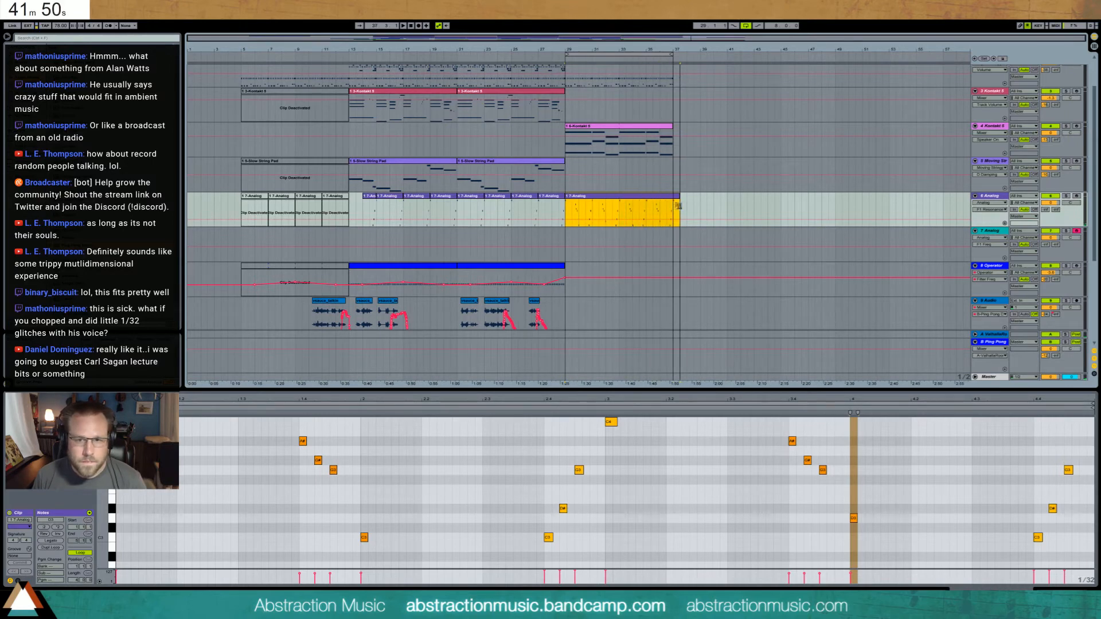
key("space")
- Turn on unison on the 7 Analog synth and adjust its filter 1 frequency and resonance
double_click(992, 196)
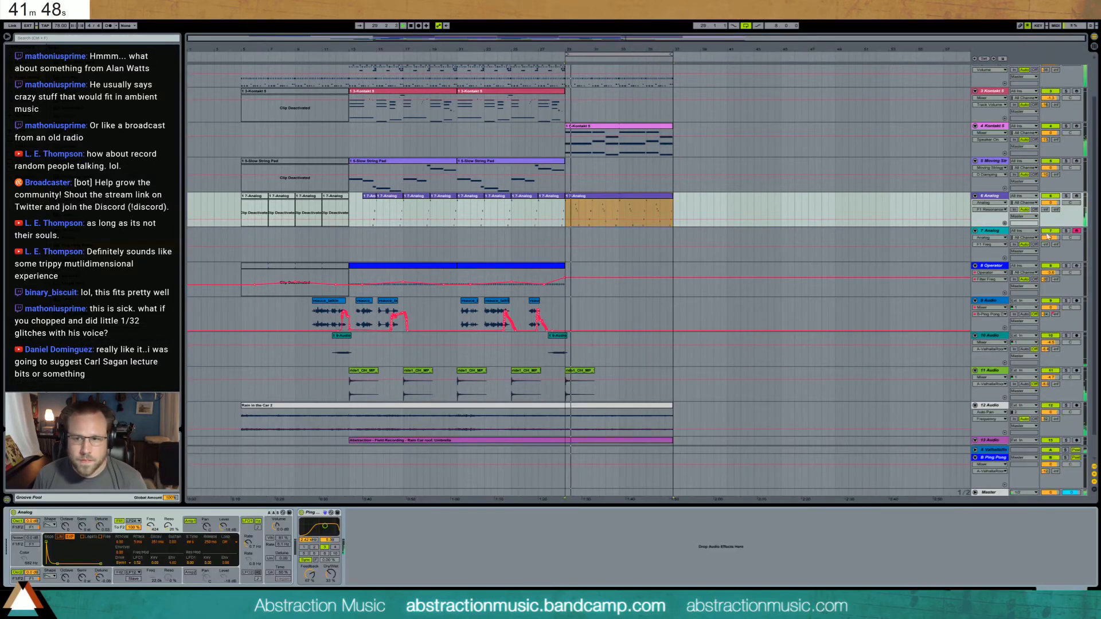
left_click(1005, 234)
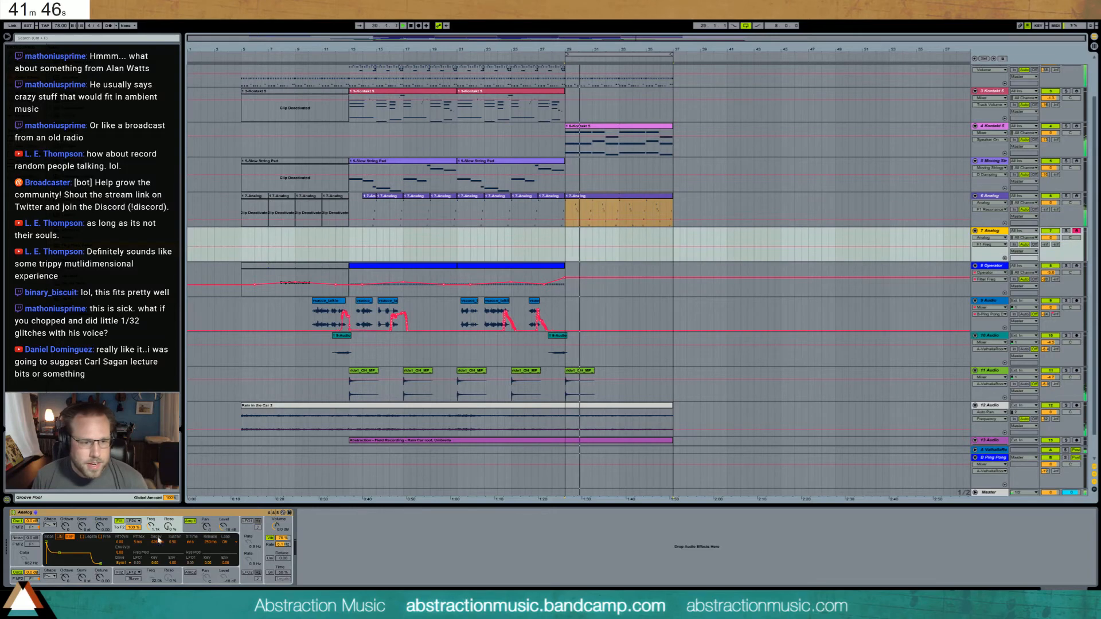
left_click(270, 559)
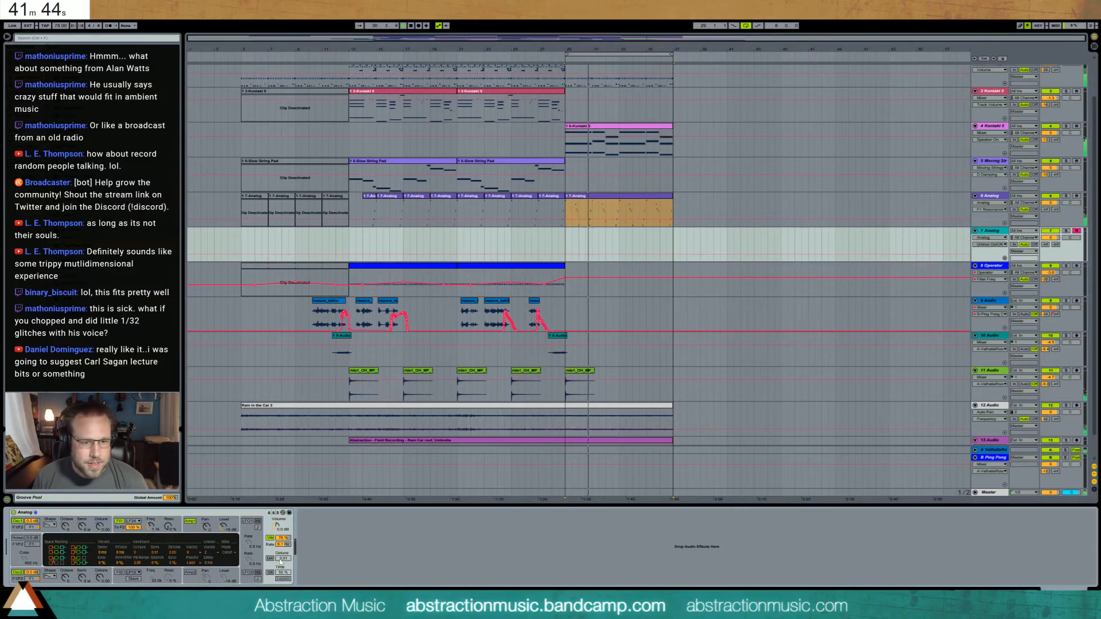
left_click(151, 527)
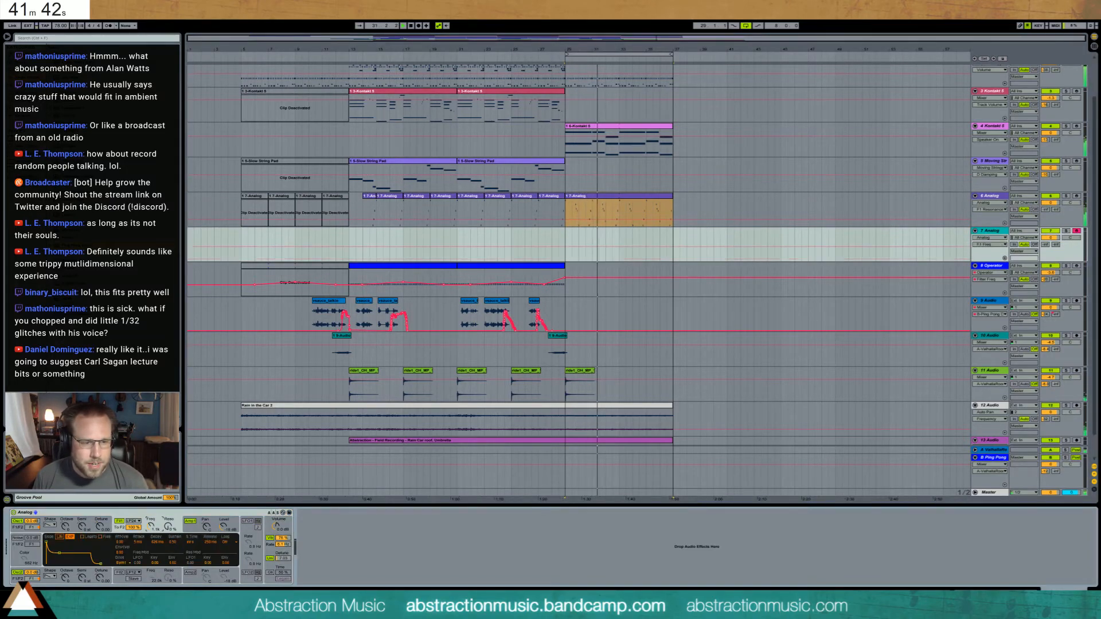
left_click_drag(165, 529, 165, 513)
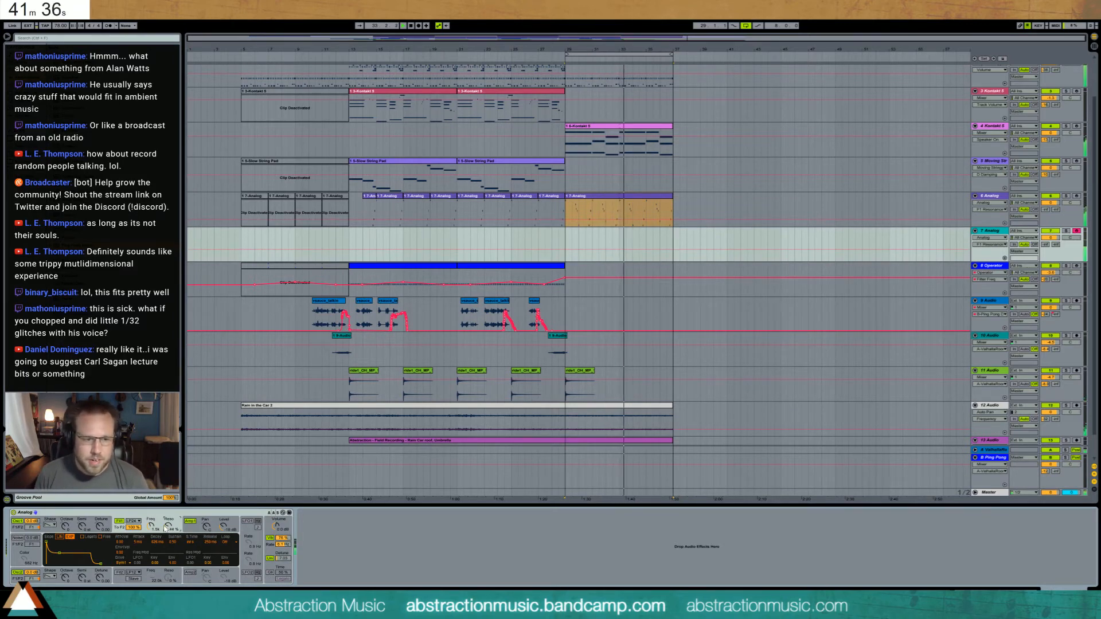
mouse_move(151, 527)
left_mouse_down()
mouse_move(151, 540)
mouse_move(168, 524)
left_mouse_up()
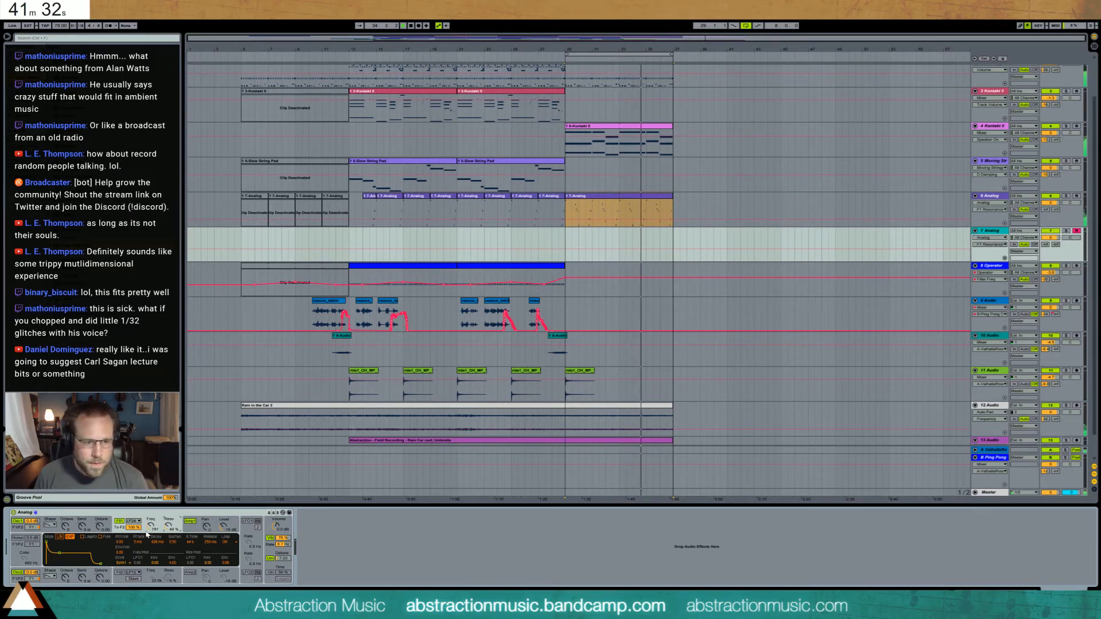
- Detune oscillators 1 and 2 on 7 Analog in opposite directions and adjust the vibrato delay and fade-in
left_click_drag(99, 529, 99, 526)
left_click_drag(99, 578, 99, 581)
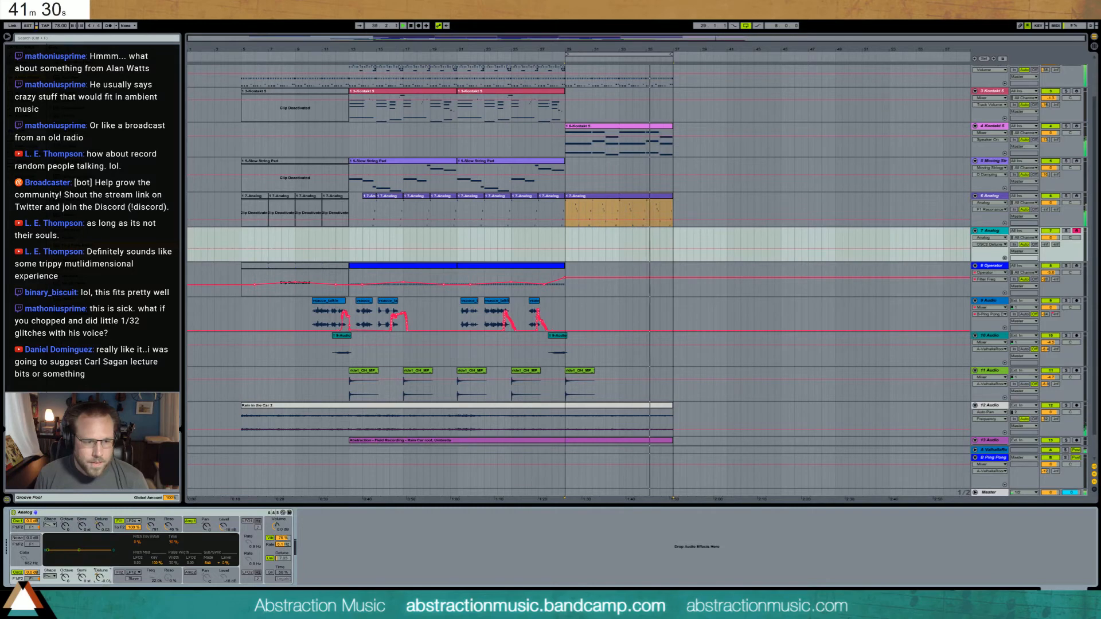
left_click(272, 565)
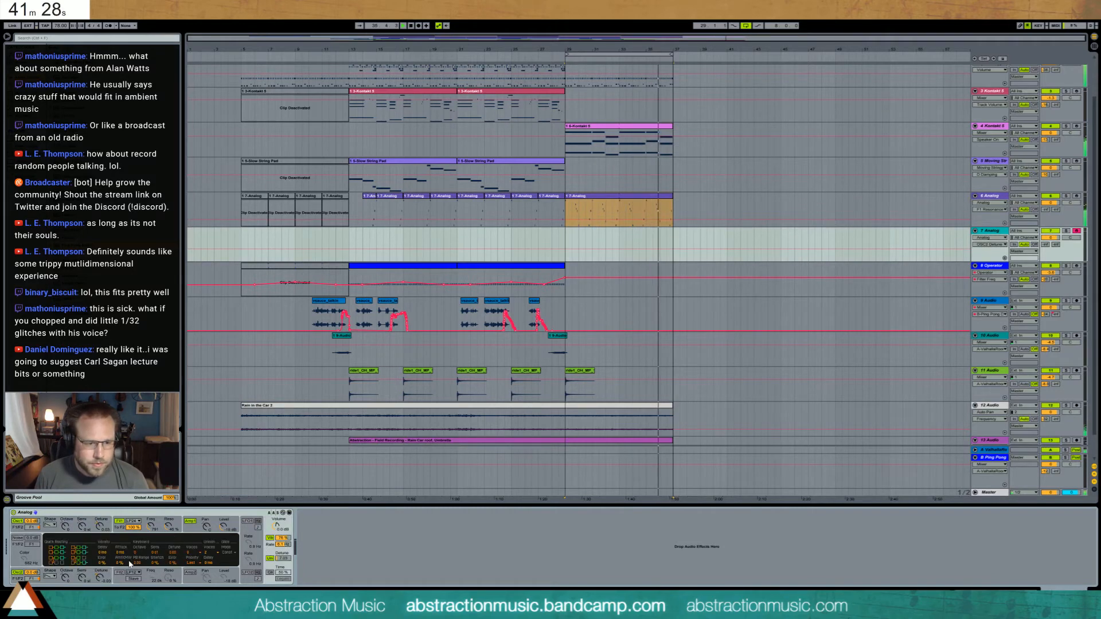
mouse_move(106, 552)
left_mouse_down()
mouse_move(106, 541)
mouse_move(123, 543)
left_mouse_up()
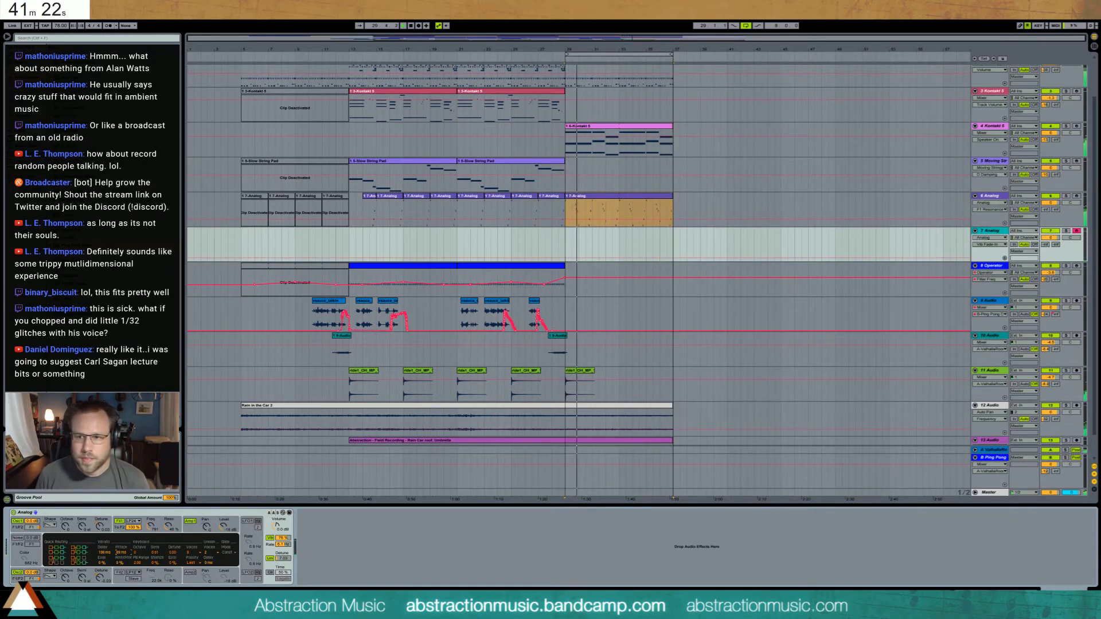
- Raise the 7 Analog track's sends to the ValhallaRoom reverb and the Ping Pong delay
mouse_move(1046, 244)
left_mouse_down()
mouse_move(1045, 224)
mouse_move(1056, 231)
left_mouse_up()
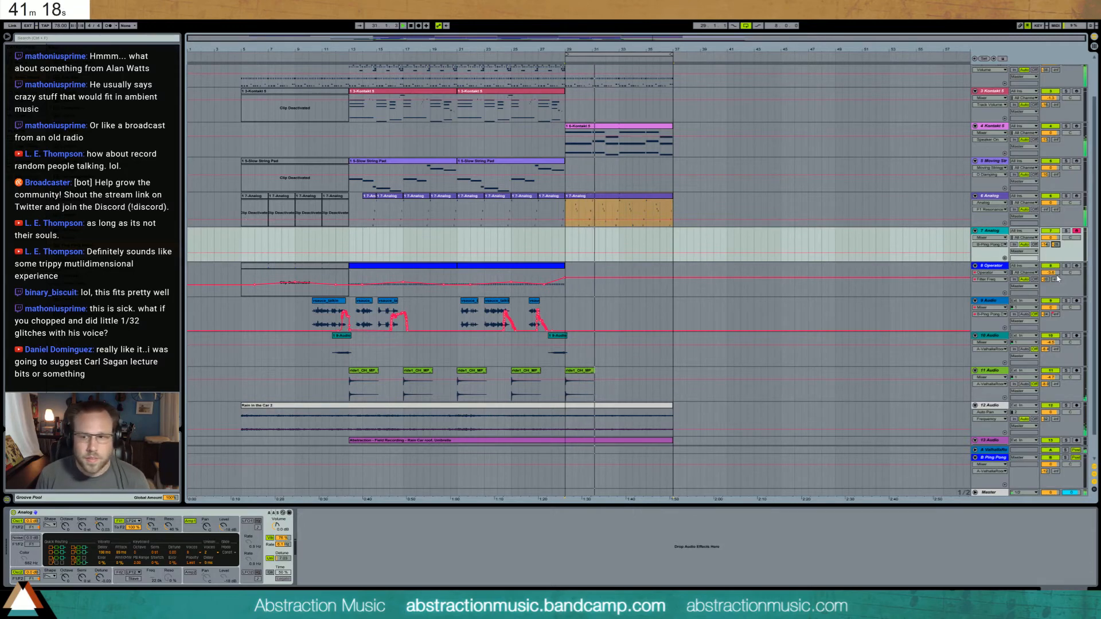
left_click_drag(1046, 244, 1046, 238)
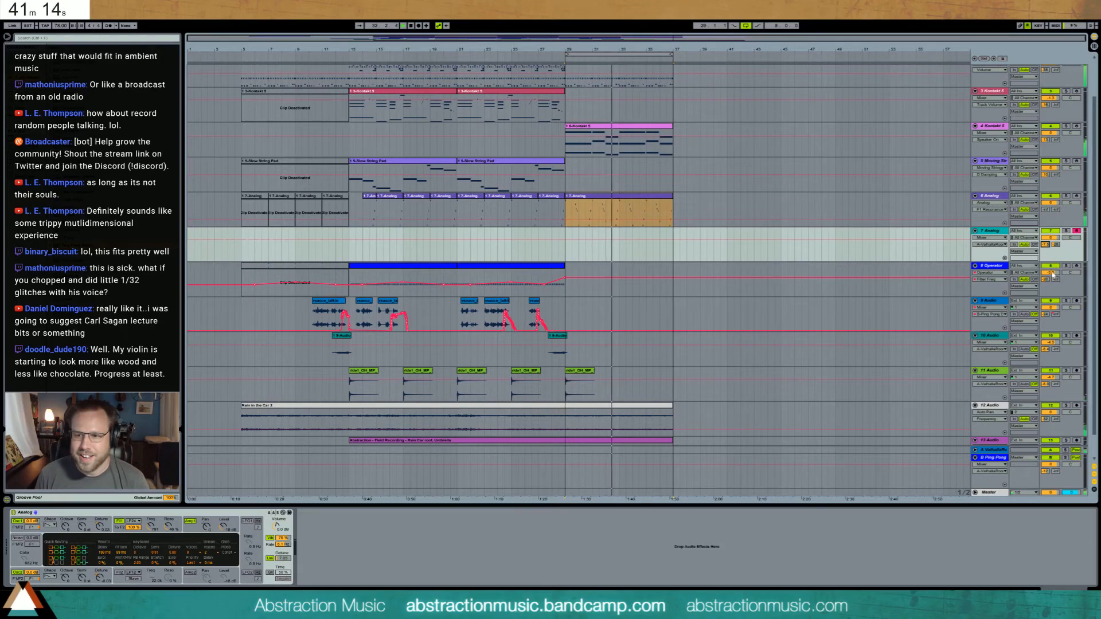
left_click_drag(1053, 248, 1053, 247)
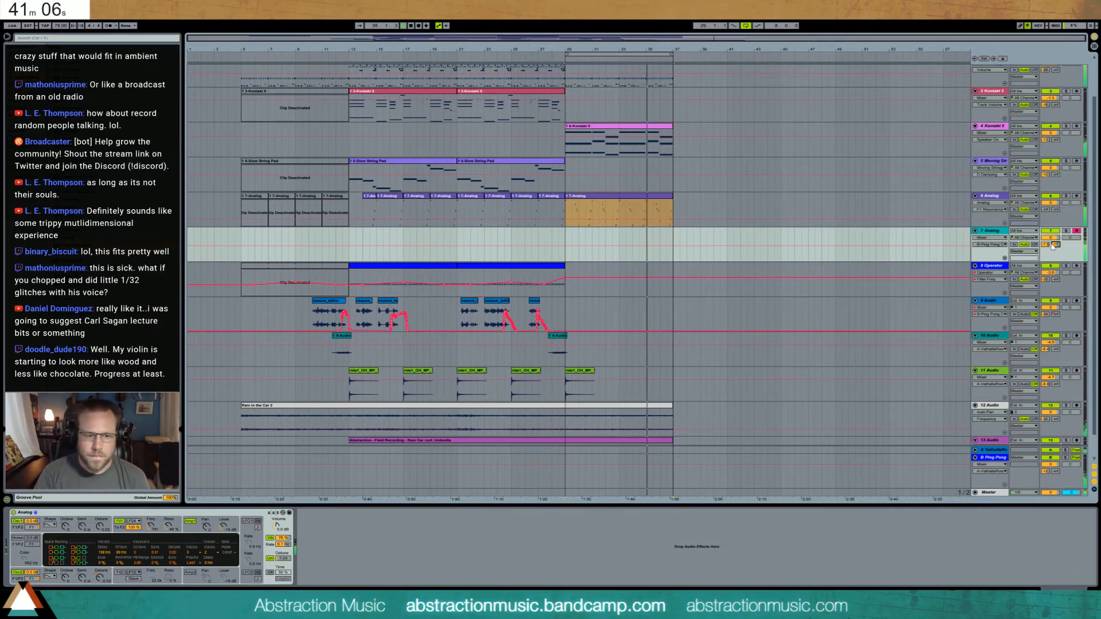
- Add a Phaser after the 7 Analog synth and record a slow melody on the track from bar 29 to 37
left_click(564, 238)
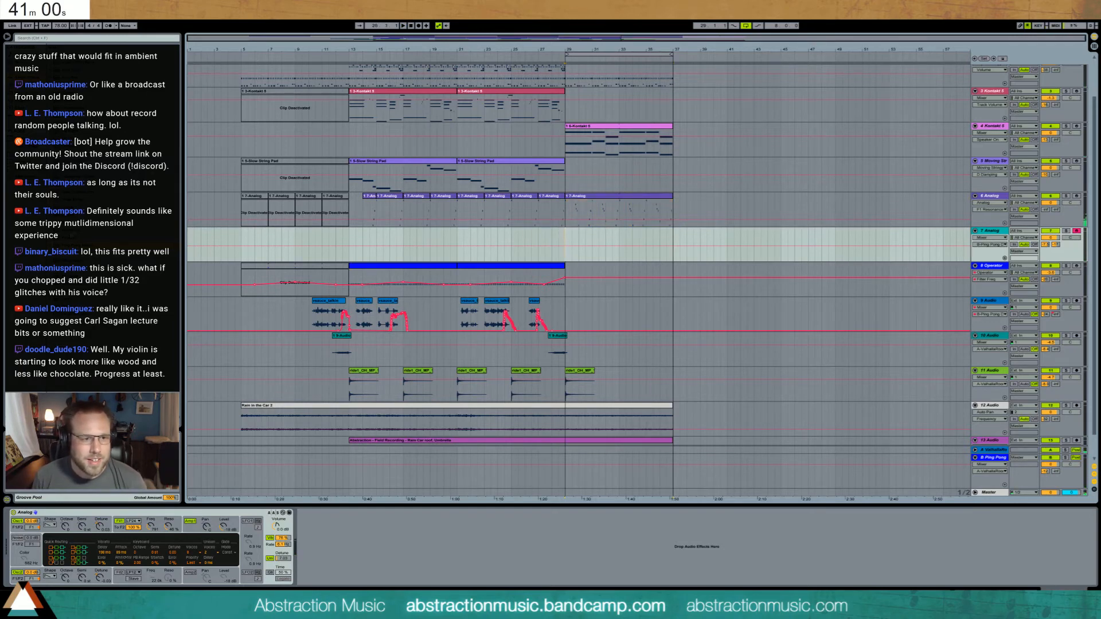
left_click(320, 511)
left_click_drag(298, 557, 304, 555)
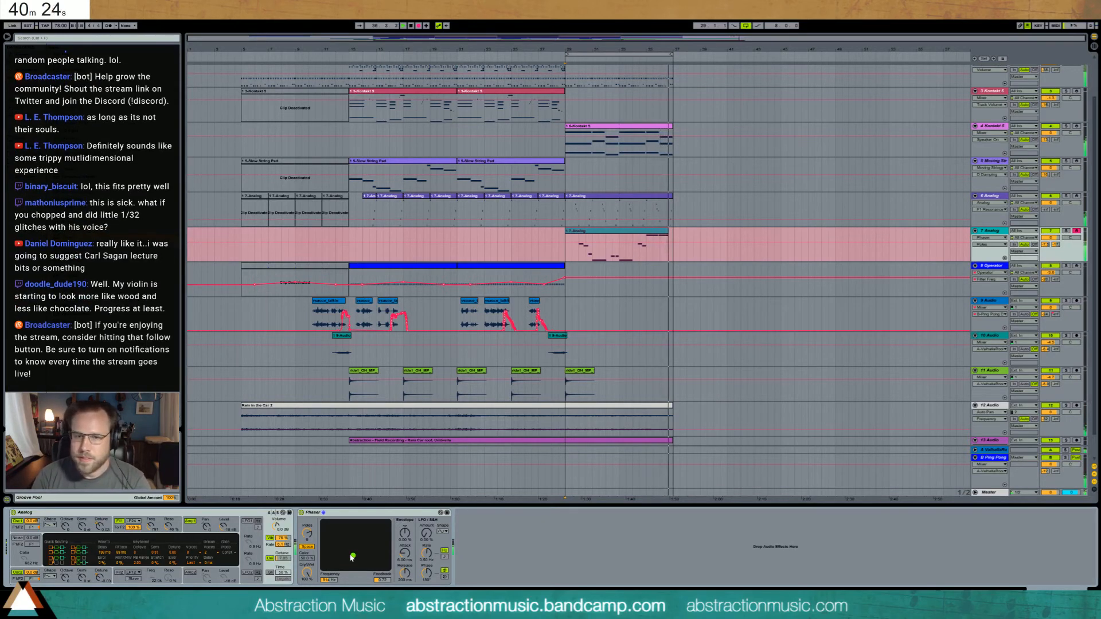
key("space")
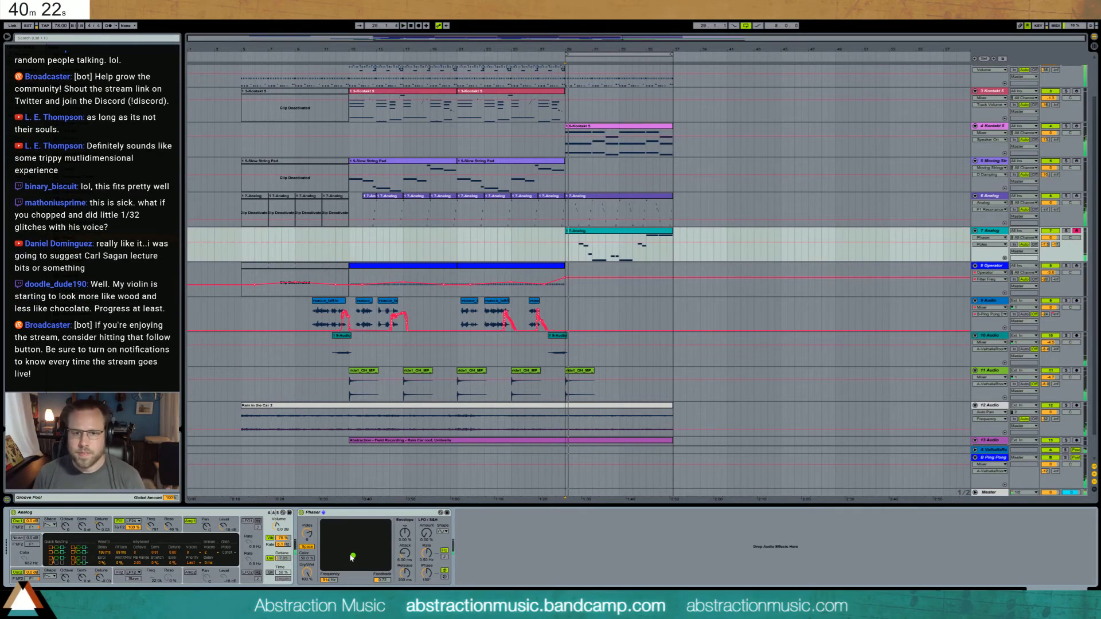
- Play back the recorded 7 Analog clip and raise the track's send to the ValhallaRoom reverb
key("space")
left_click(659, 231)
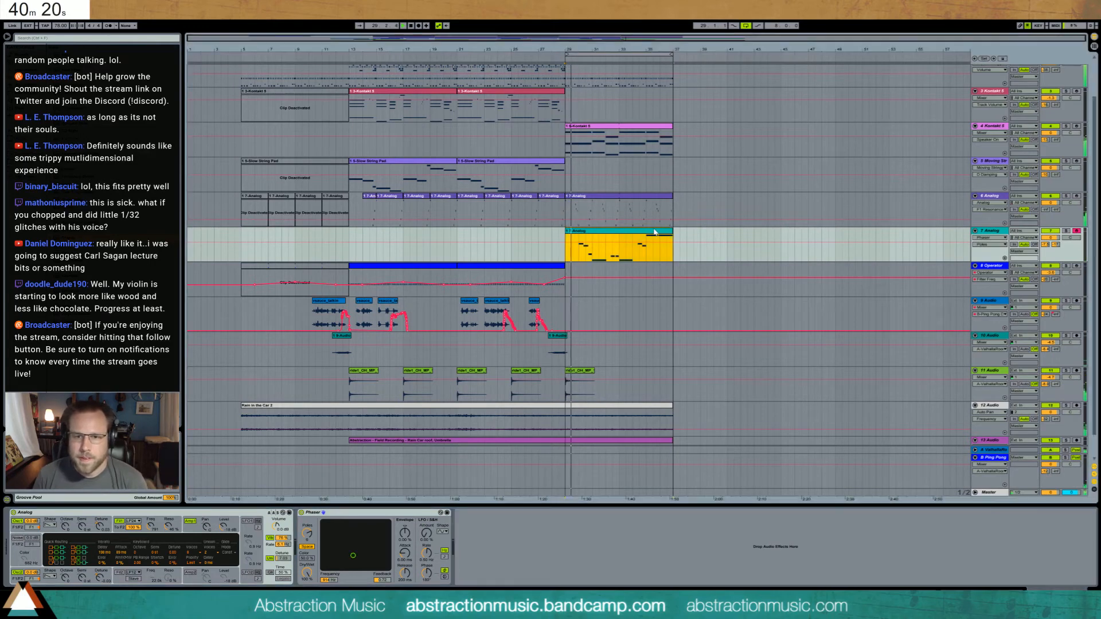
left_click_drag(1045, 244, 1045, 240)
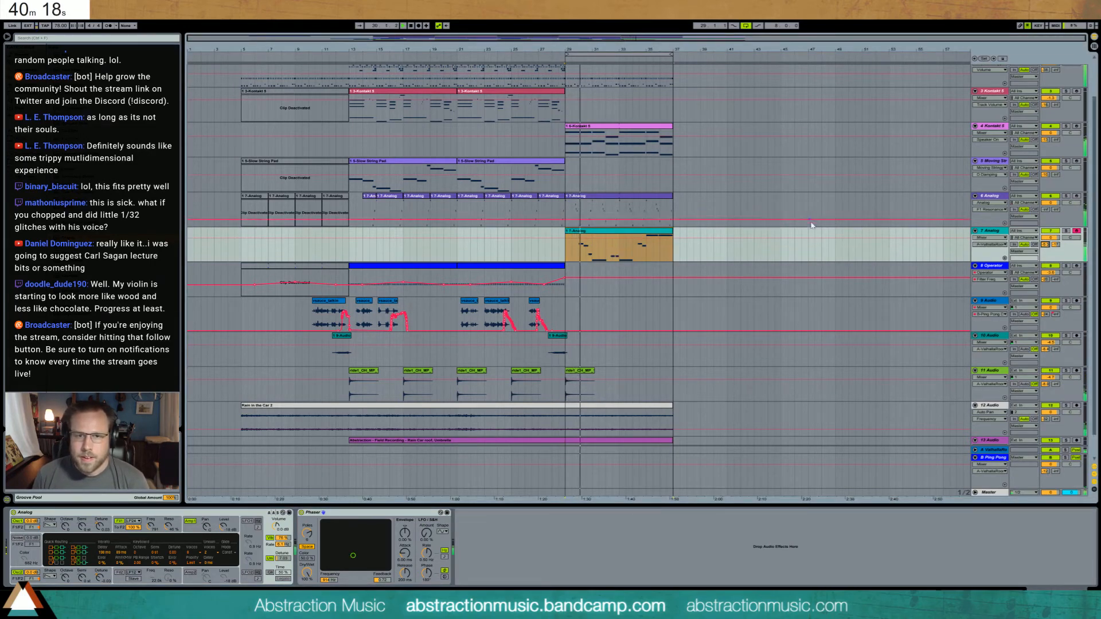
- In the Drum Rack clip at bar 29, move the Roland808 kick after beat 1.2 earlier and add another kick on beat 1.3
scroll(800, 218, "up", 2)
key("space")
double_click(634, 104)
left_click(317, 501)
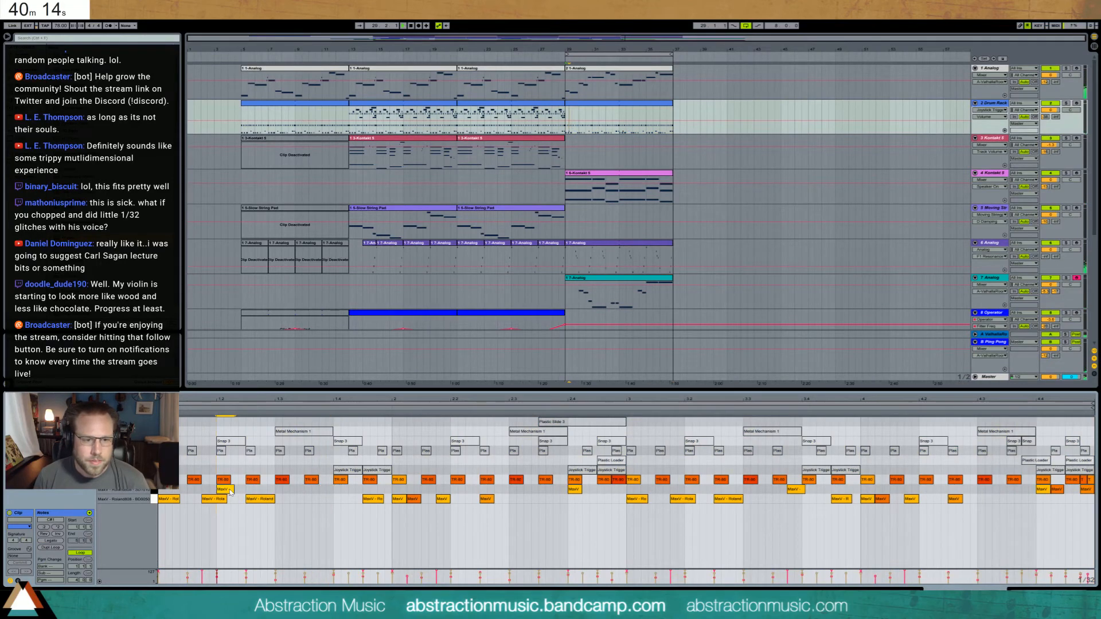
key("space")
left_click(251, 499)
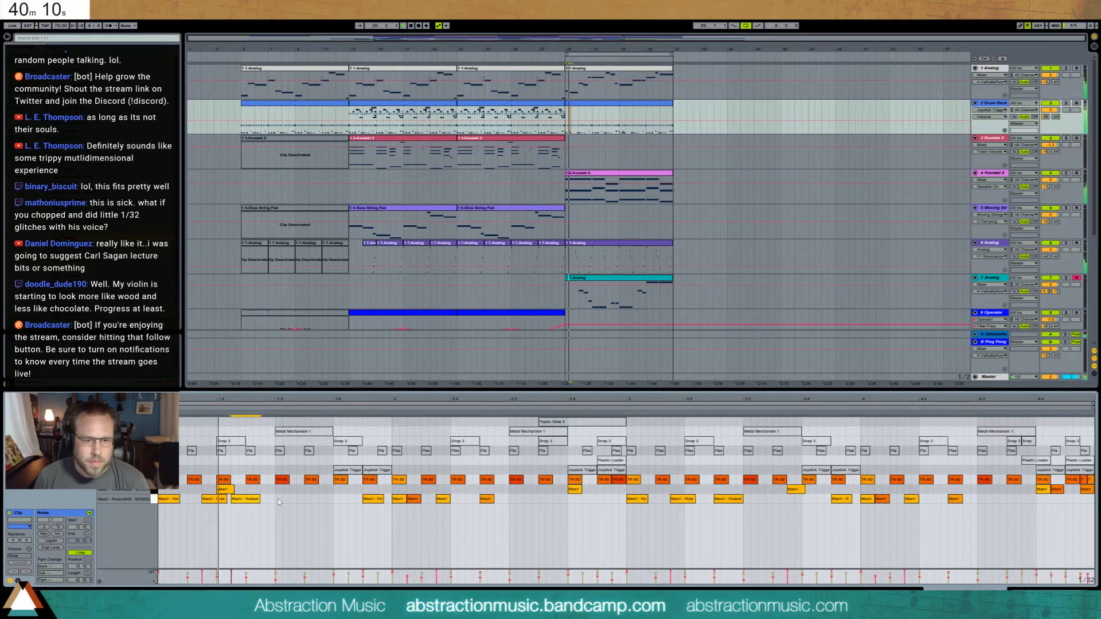
double_click(277, 498)
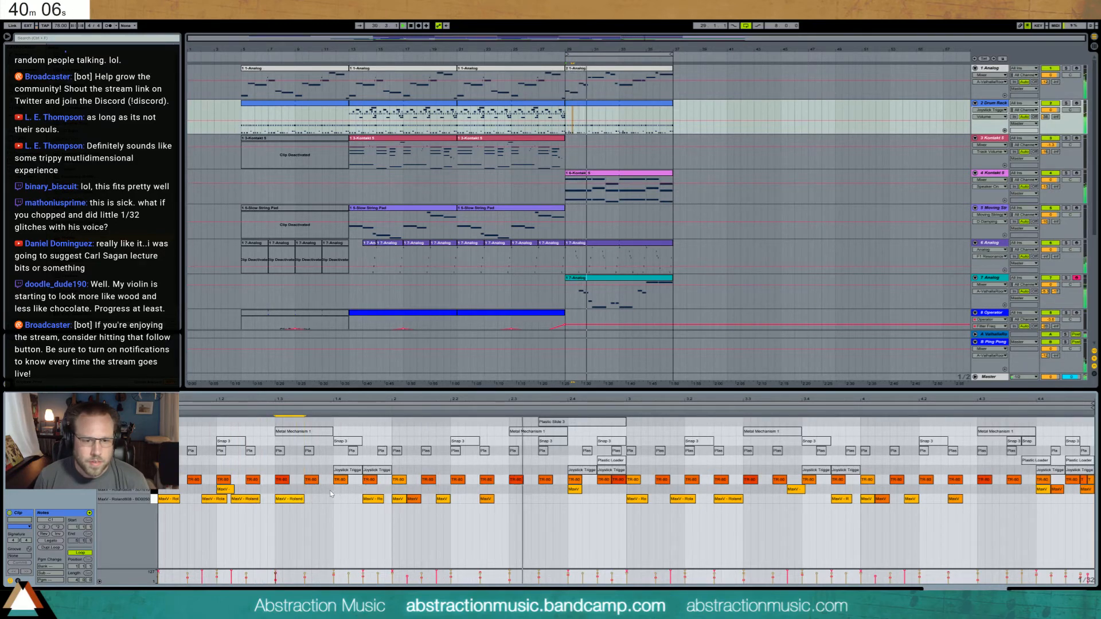
- Add upper-row MainV notes just before beat 1.4 and on 3.2, shift the Roland808 kick after 3.2 earlier and add one on 3.3
double_click(330, 489)
left_click_drag(335, 488, 342, 488)
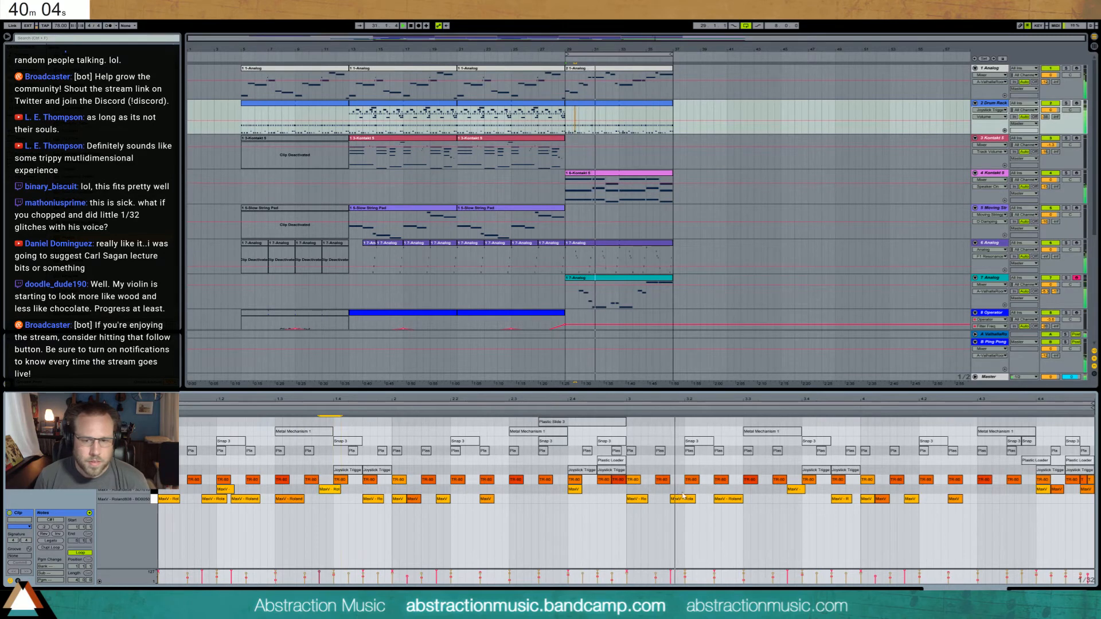
double_click(688, 489)
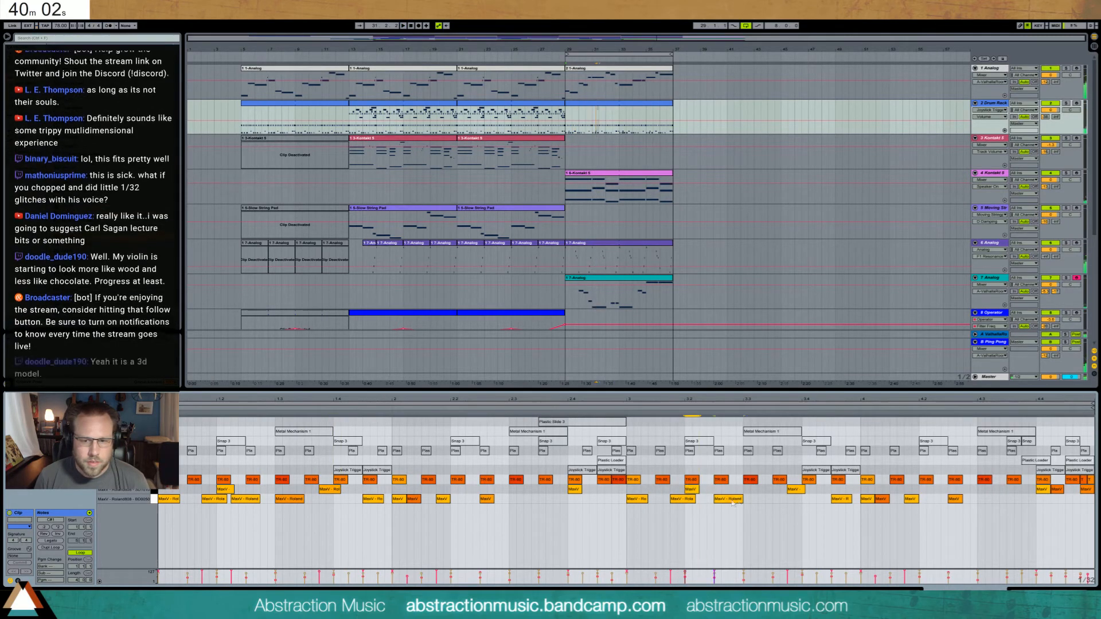
left_click_drag(725, 499, 711, 499)
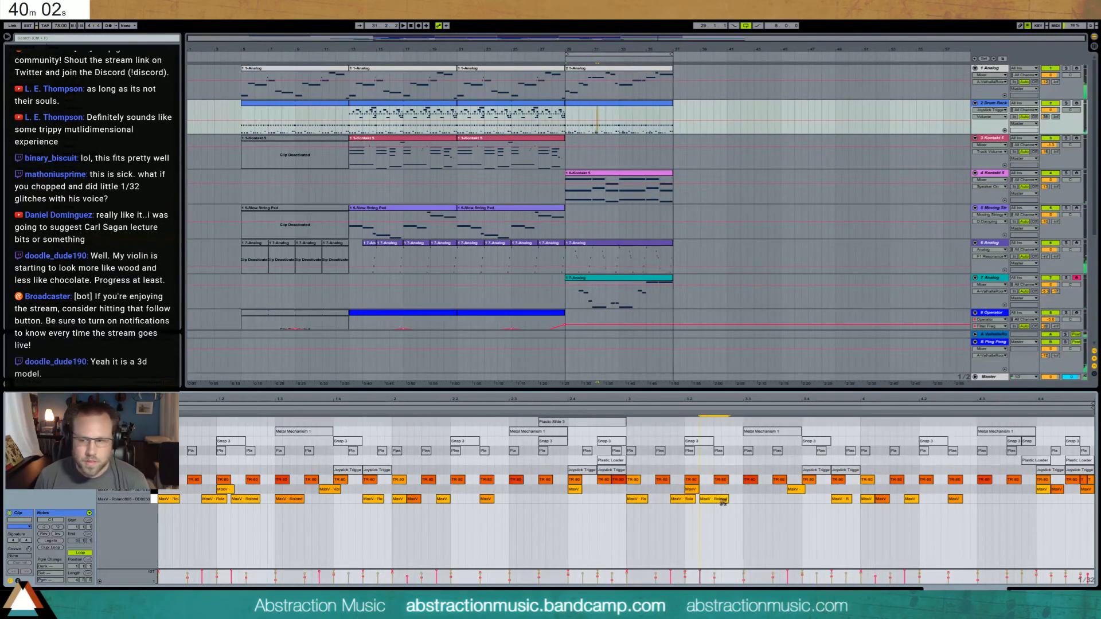
double_click(751, 499)
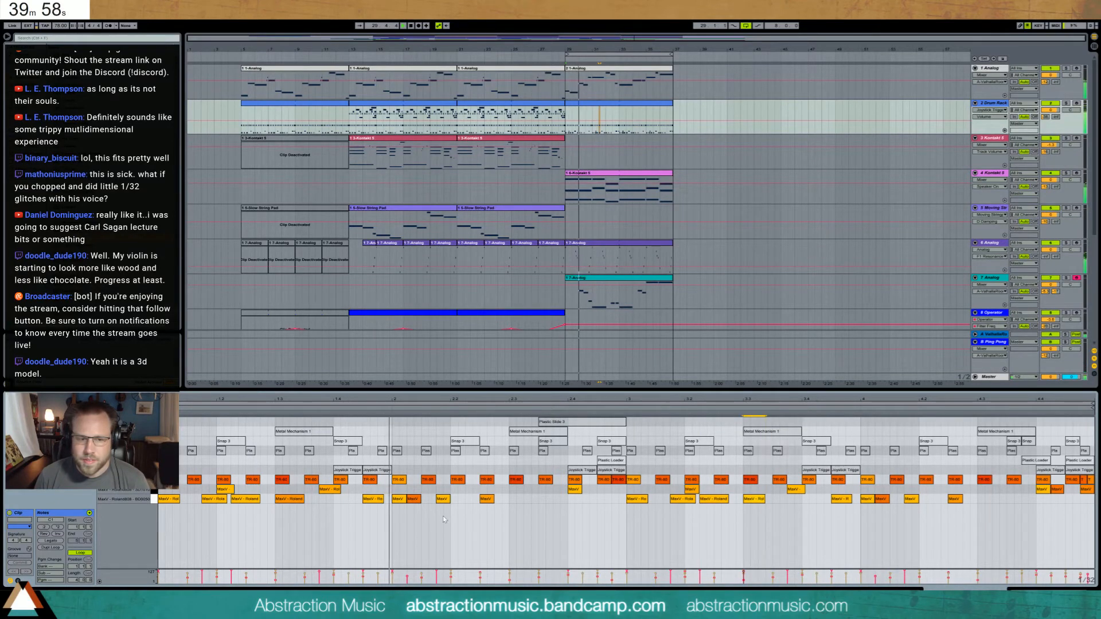
- Move the upper-row MainV note onto beat 1.4, and shift the one near 2.4 and the Roland808 kick on 3.3 earlier
left_click_drag(330, 490, 346, 490)
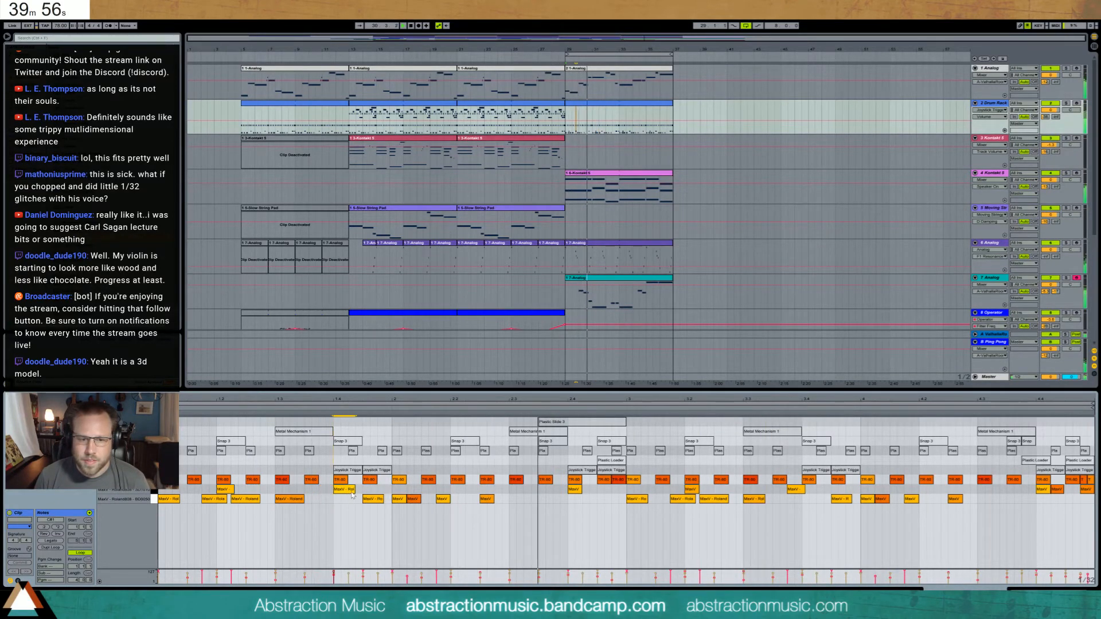
left_click_drag(574, 490, 566, 491)
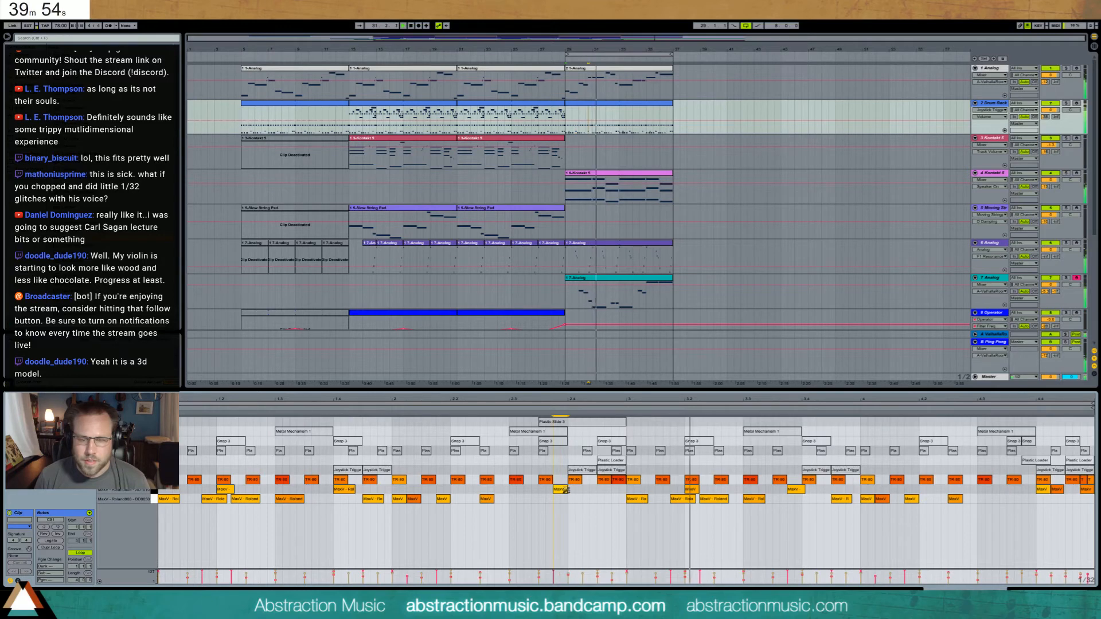
left_click(756, 499)
left_click_drag(758, 499, 743, 499)
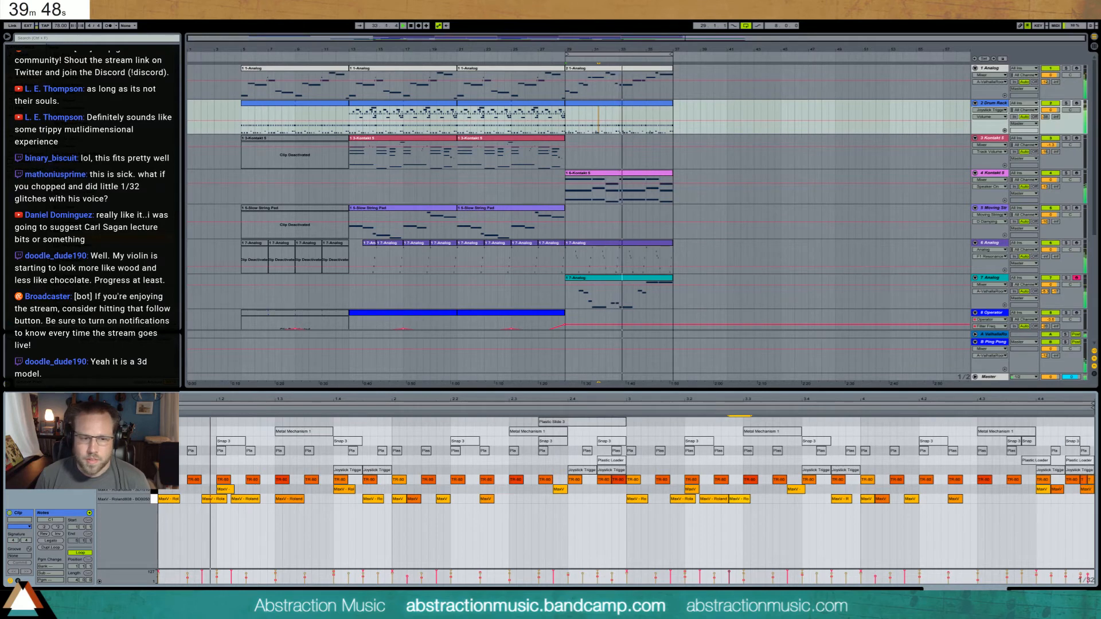
- Reactivate all notes in the Pla row below Snap 3 and nudge the pairs in beat 4 of bars 1 and 2 two grid steps earlier
left_click(153, 451)
key("0")
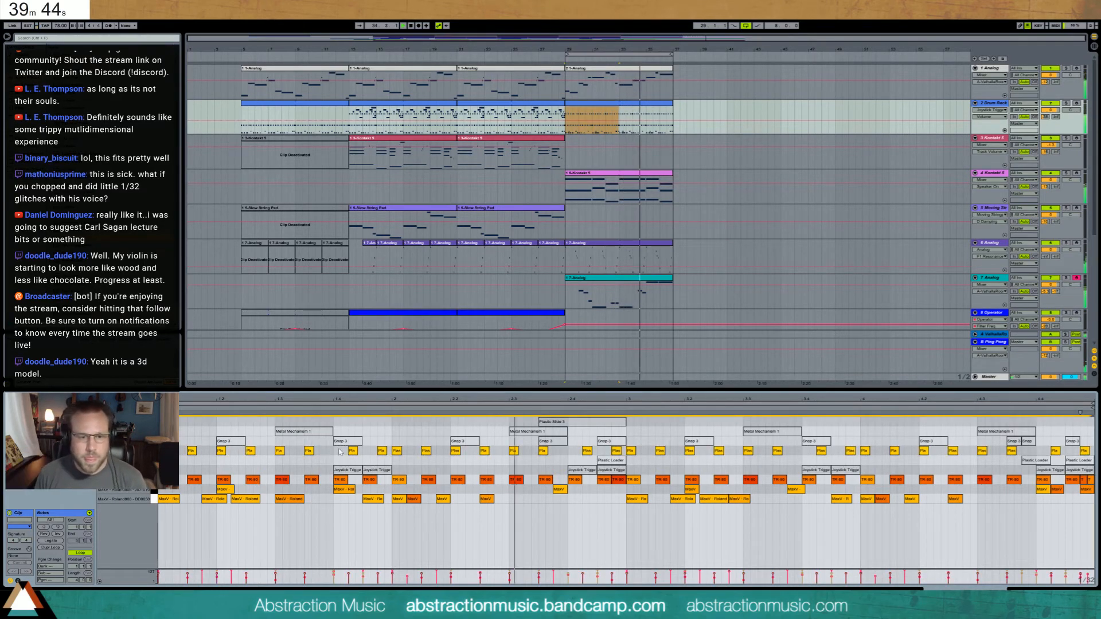
left_click_drag(389, 457, 351, 451)
key("Left")
key("Left")
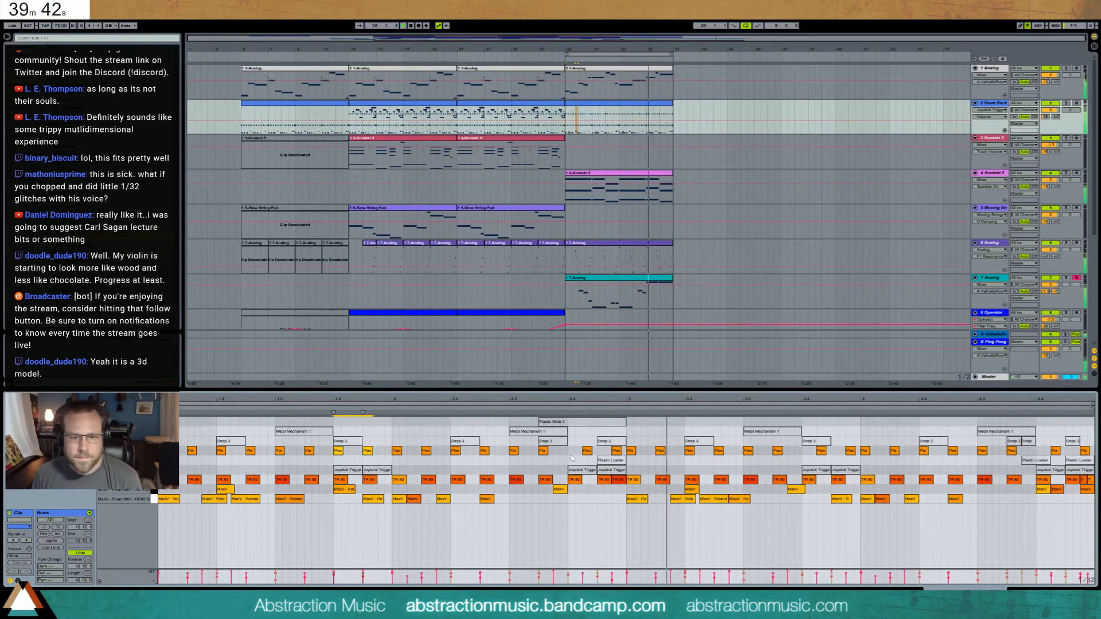
left_click_drag(577, 456, 617, 451)
key("Left")
key("Left")
- Nudge the pairs of Pla-row notes in beat 4 of bars 3 and 4 two grid steps earlier
left_click_drag(807, 456, 857, 452)
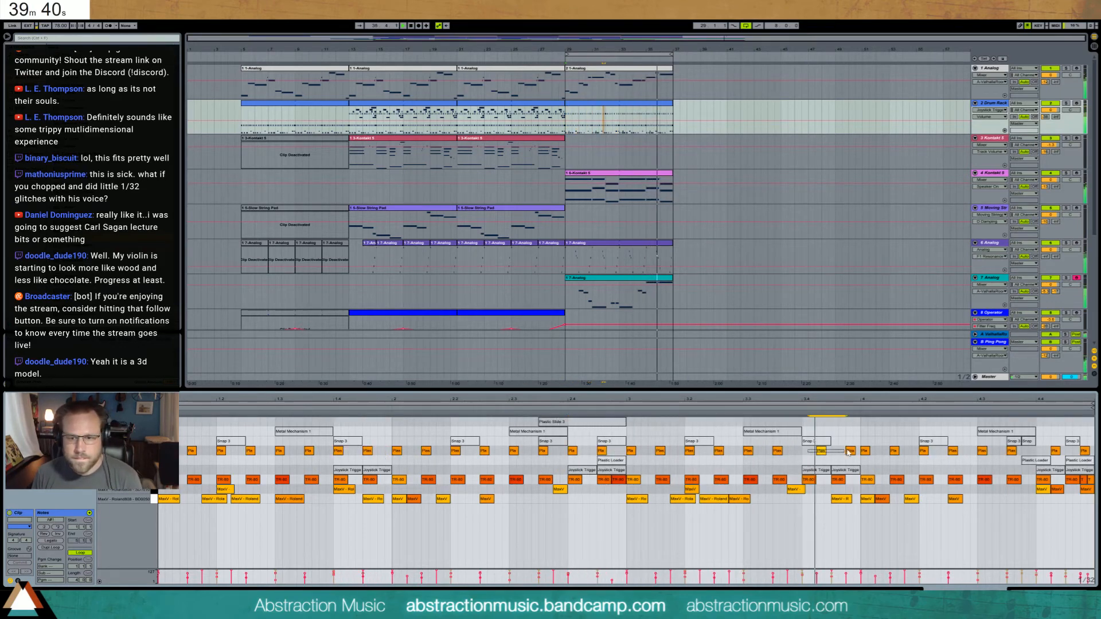
key("Left")
key("Left")
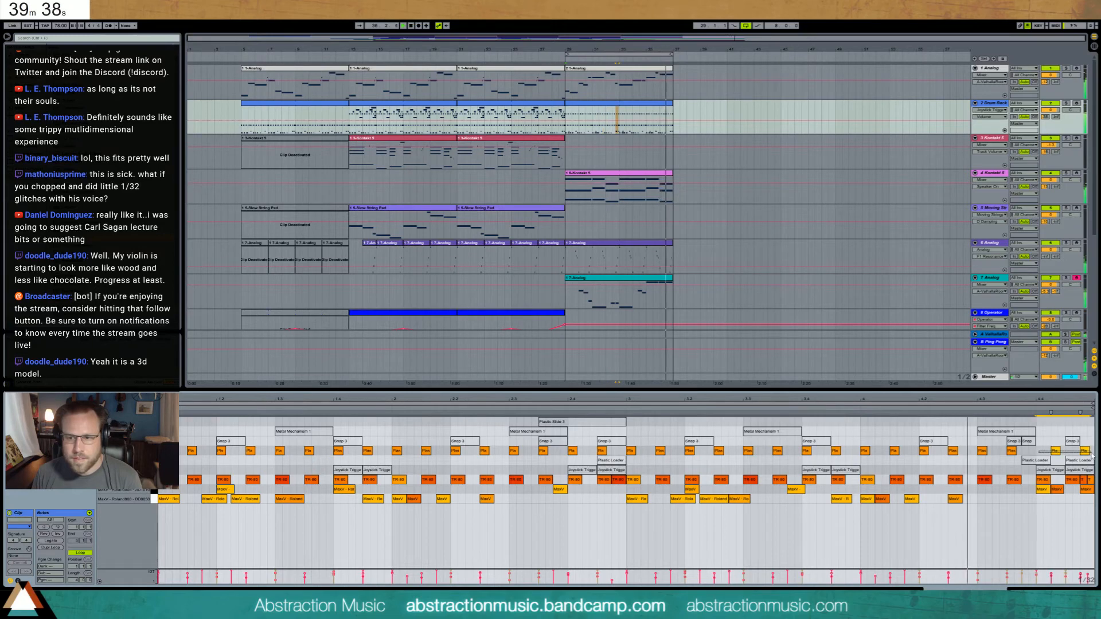
left_click_drag(1040, 456, 1090, 450)
key("Left")
key("Left")
- Quantize the final note of the track 7 Analog clip to bar 8 and shift the start of its pitch bend to match
left_click(654, 279)
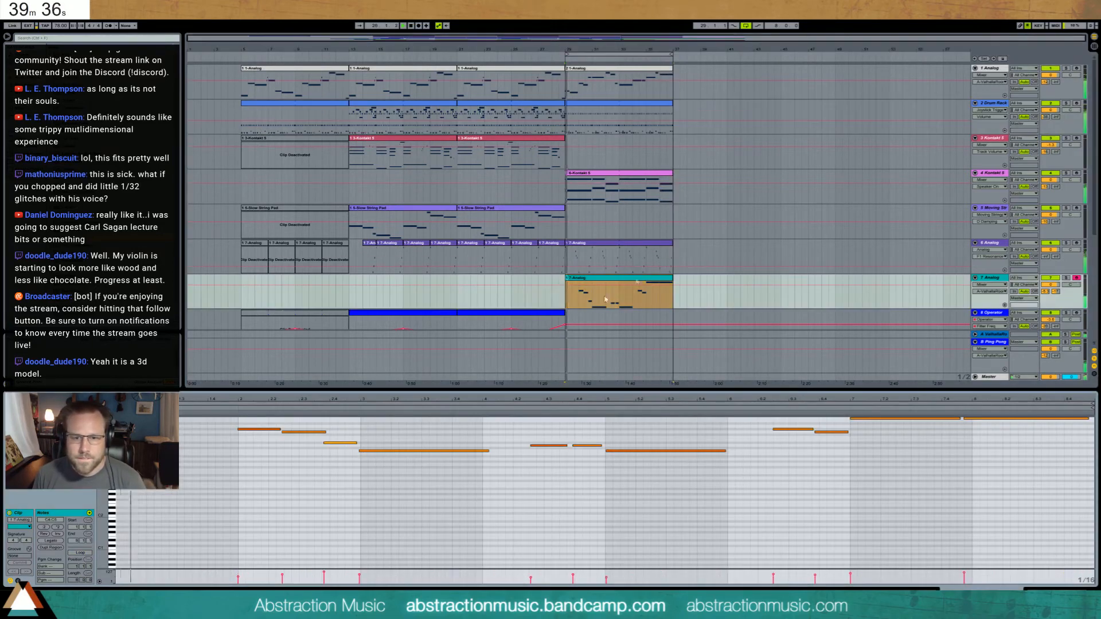
key("ctrl+u")
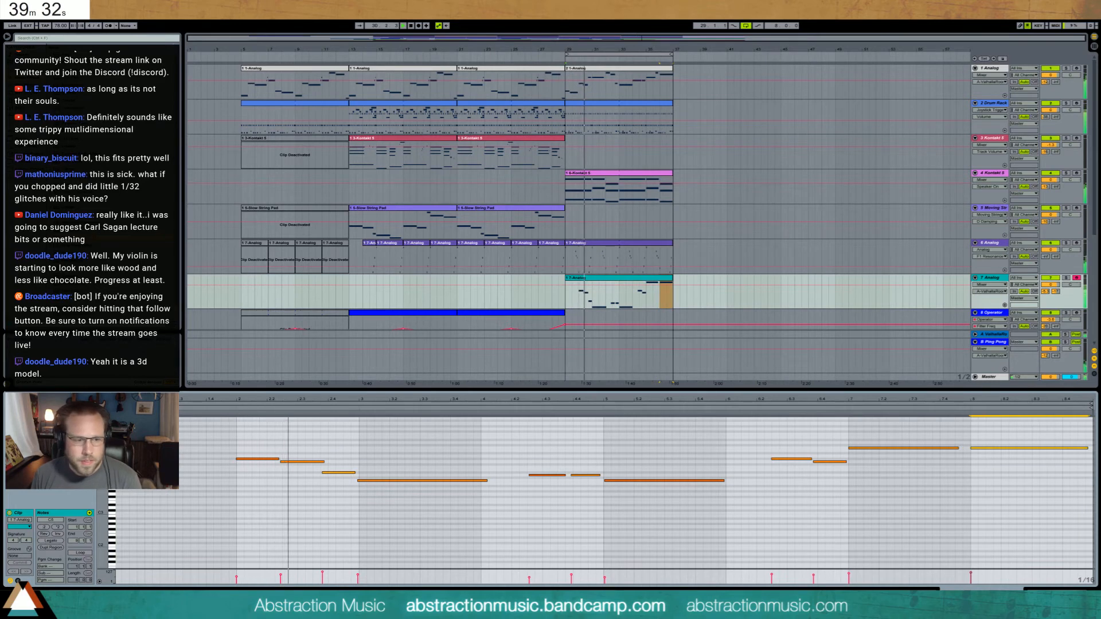
left_click(17, 581)
left_click_drag(953, 492, 976, 501)
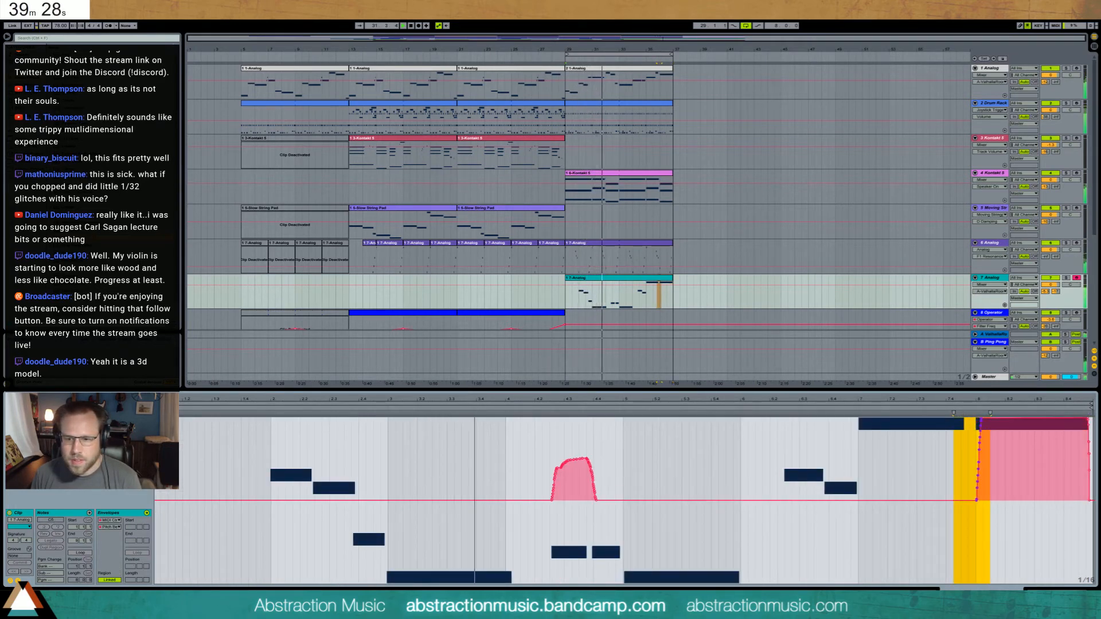
left_click(978, 506)
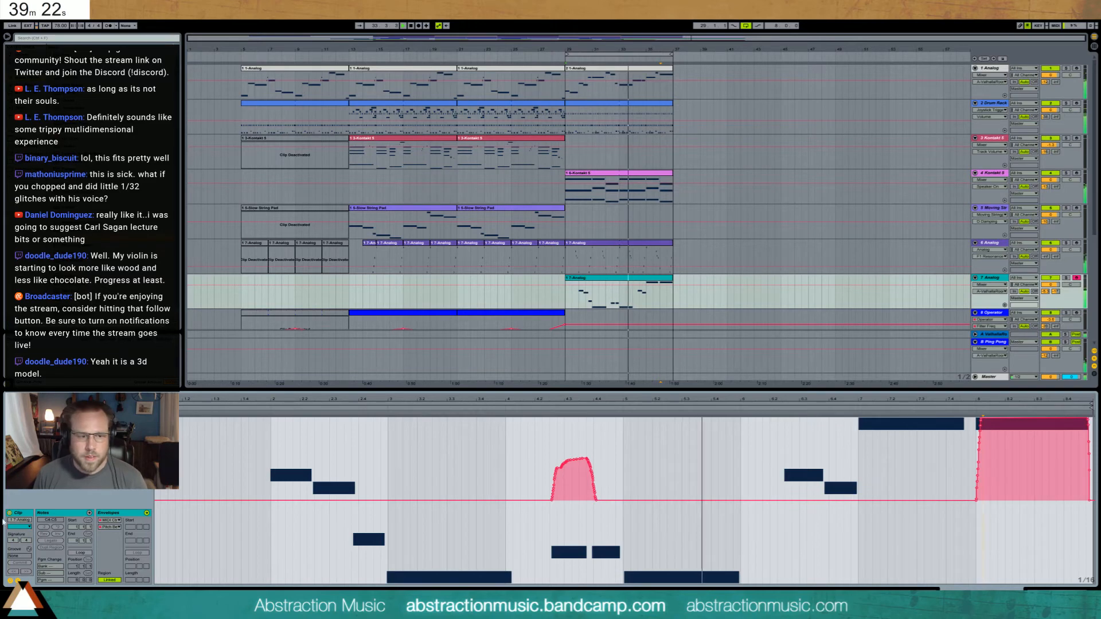
left_click(17, 581)
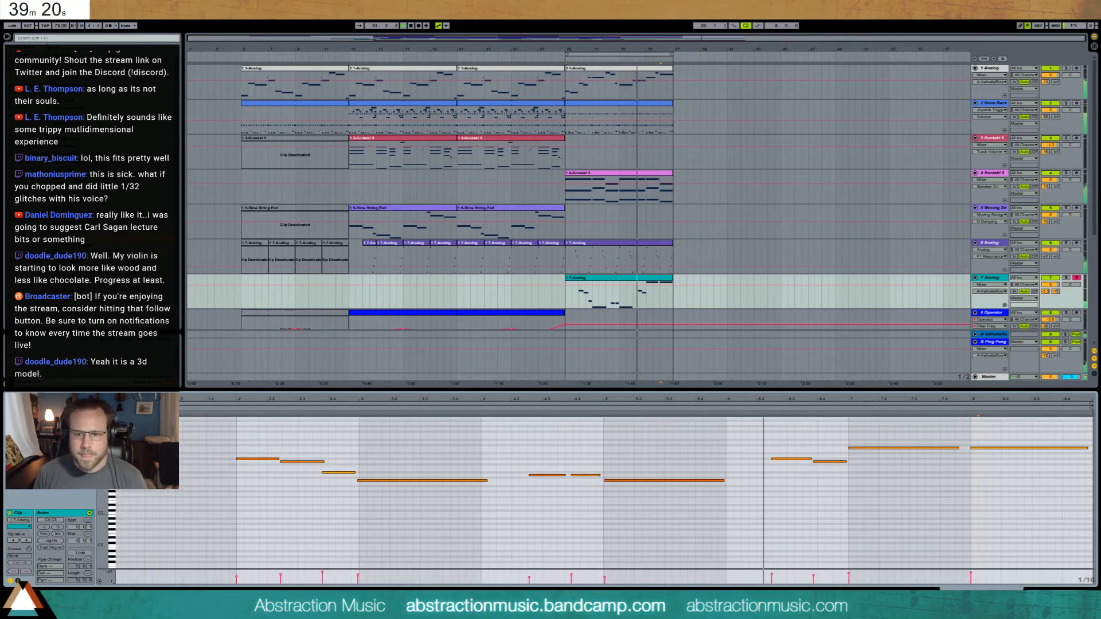
- Adjust track 7 Analog's volume and the octave of its synth's second oscillator
left_click(1056, 593)
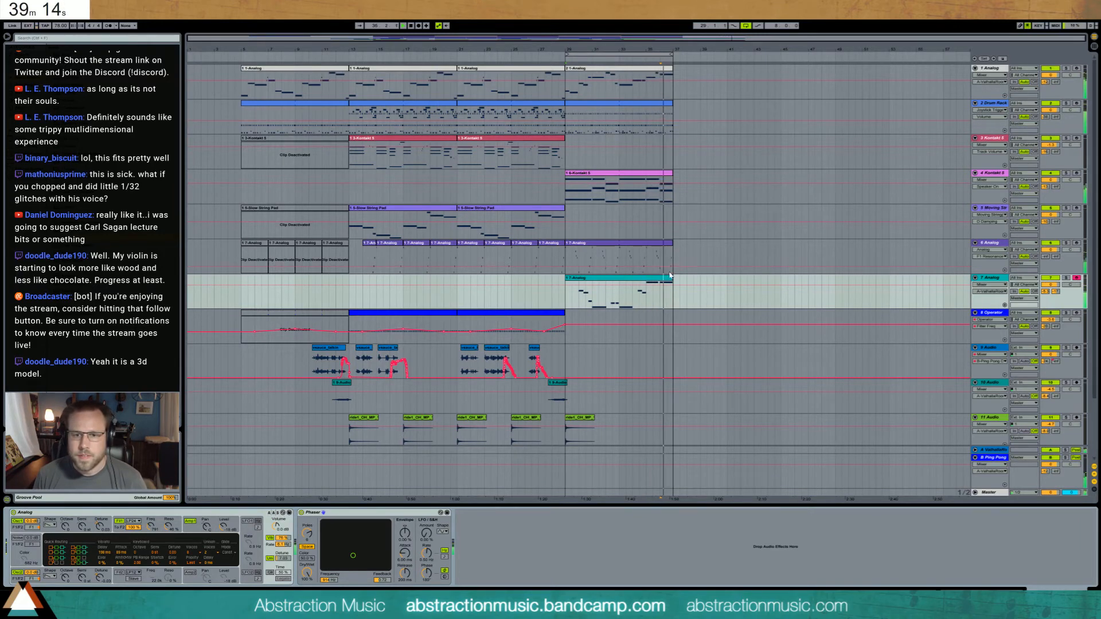
left_click(998, 278)
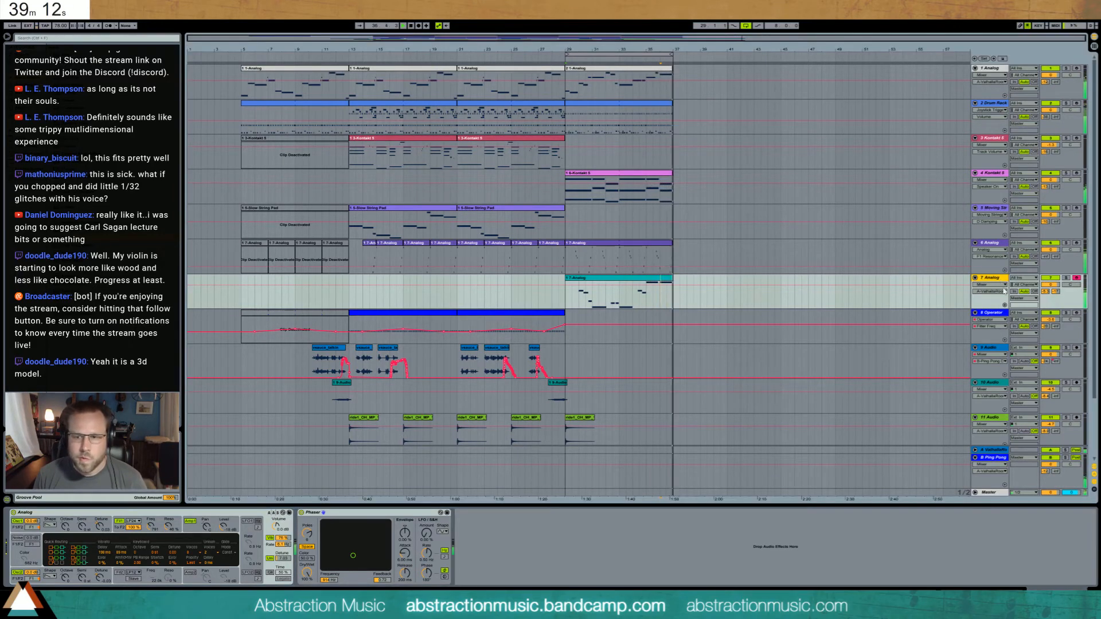
left_click_drag(1054, 288, 1051, 287)
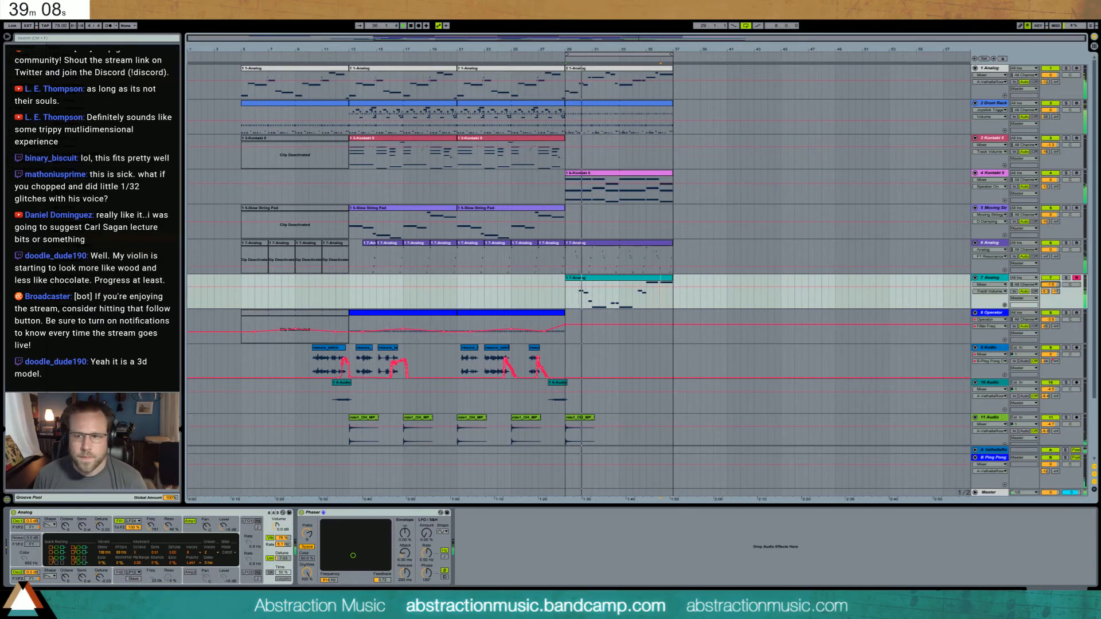
left_click_drag(66, 576, 66, 581)
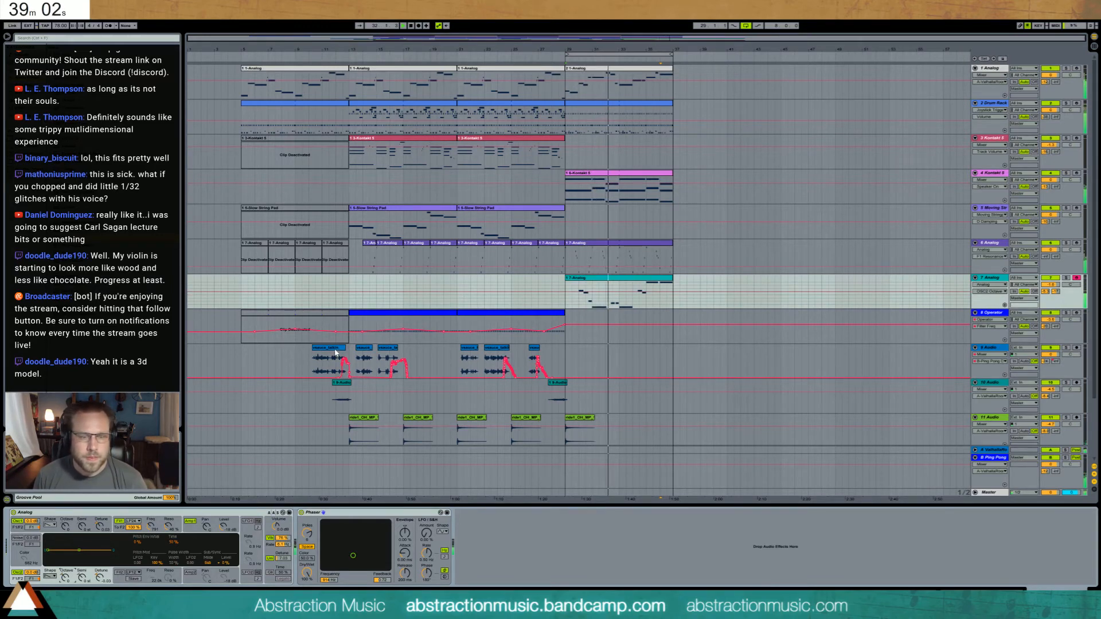
- Start the second note of bar 4 earlier in the track 7 Analog clip and move the pitch bend's fall over it earlier
double_click(570, 285)
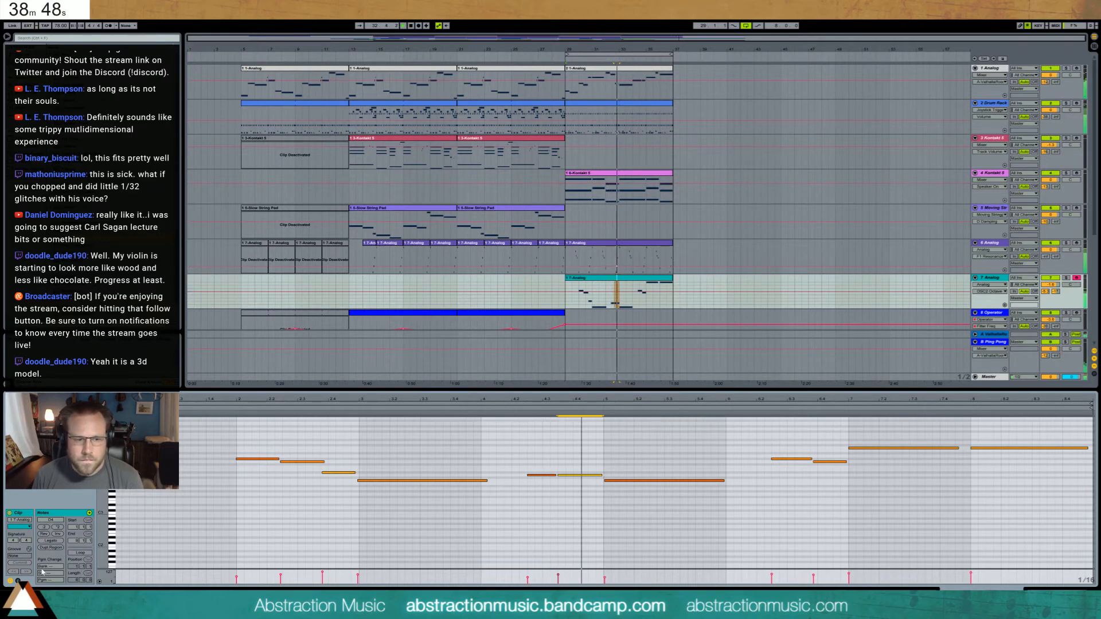
left_click(18, 581)
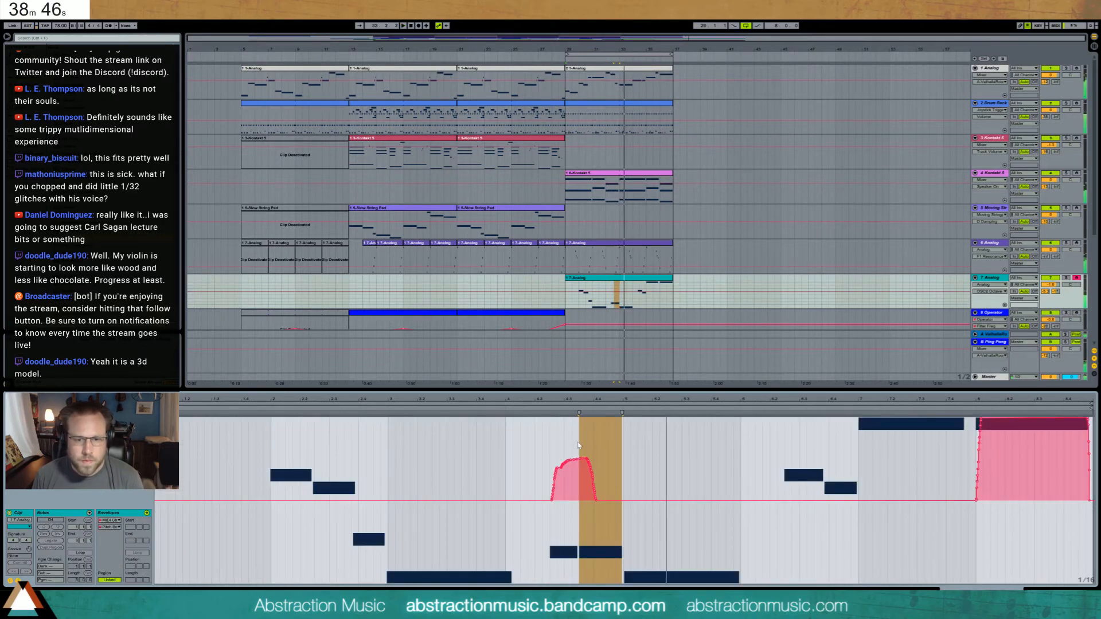
left_click_drag(578, 445, 599, 497)
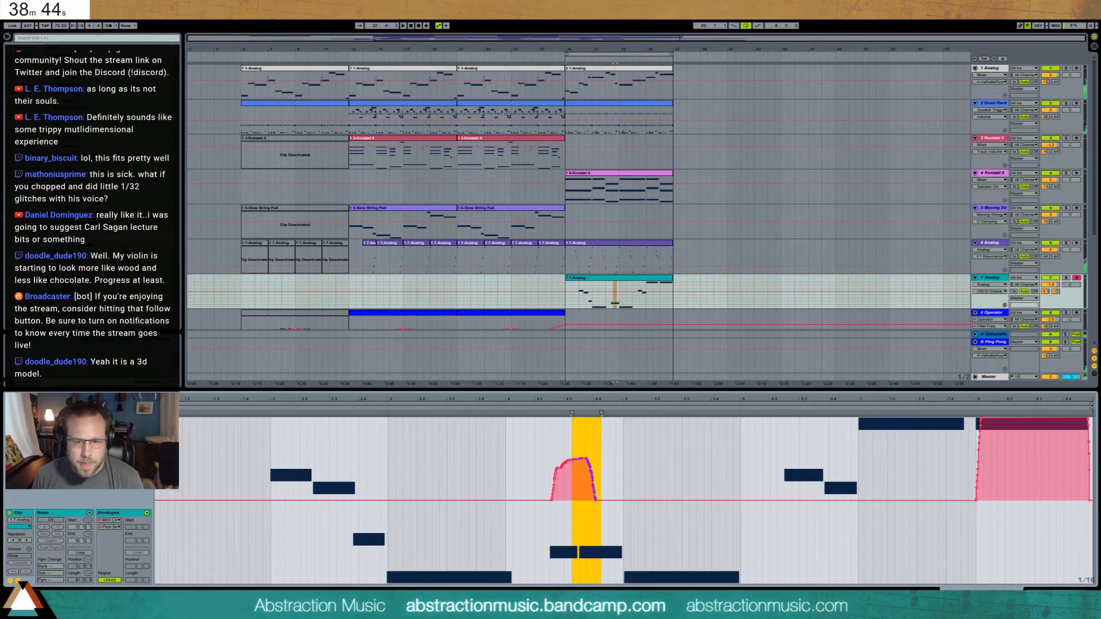
left_click_drag(563, 471, 588, 455)
left_click(565, 458)
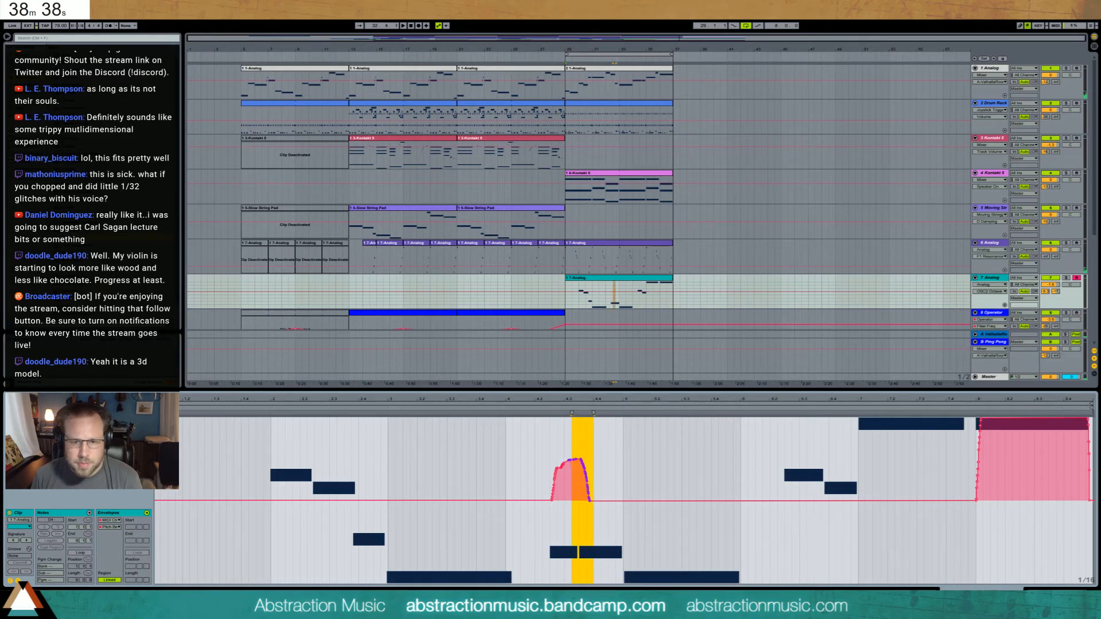
left_click_drag(577, 460, 576, 458)
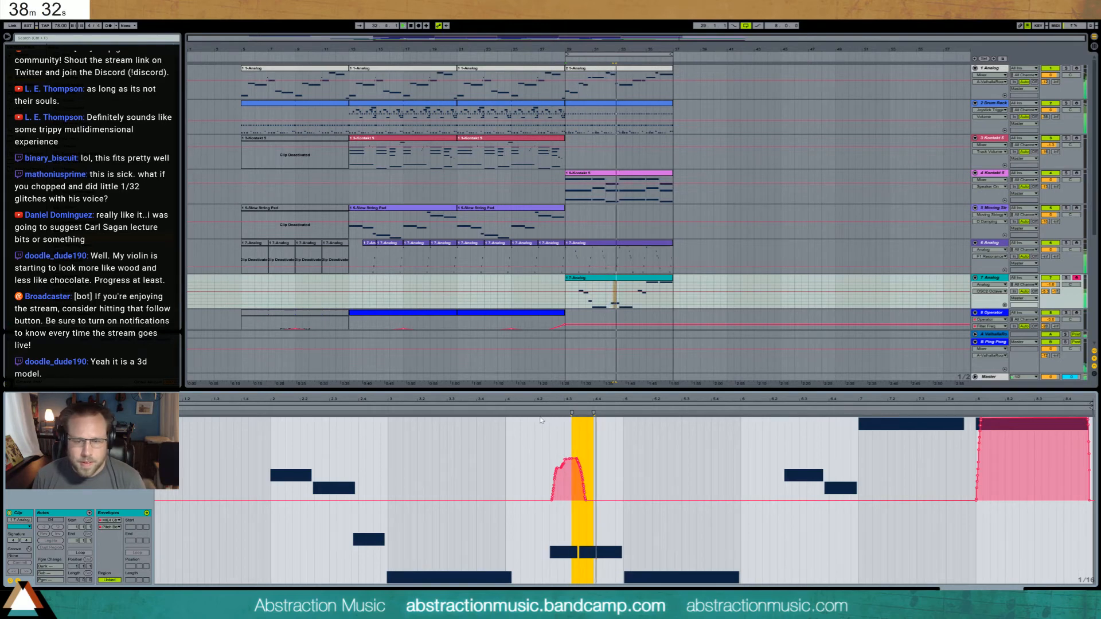
left_click(18, 581)
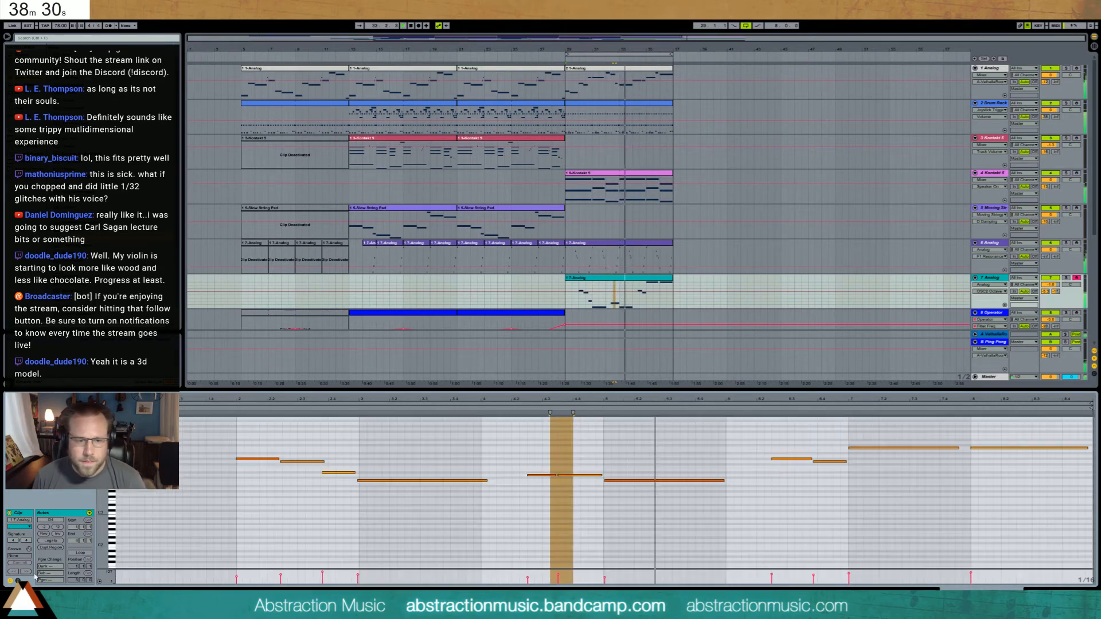
- Shorten the second notes of bars 4 and 6 and lengthen the first note of bar 6 and the bar 7 note
left_click(584, 474)
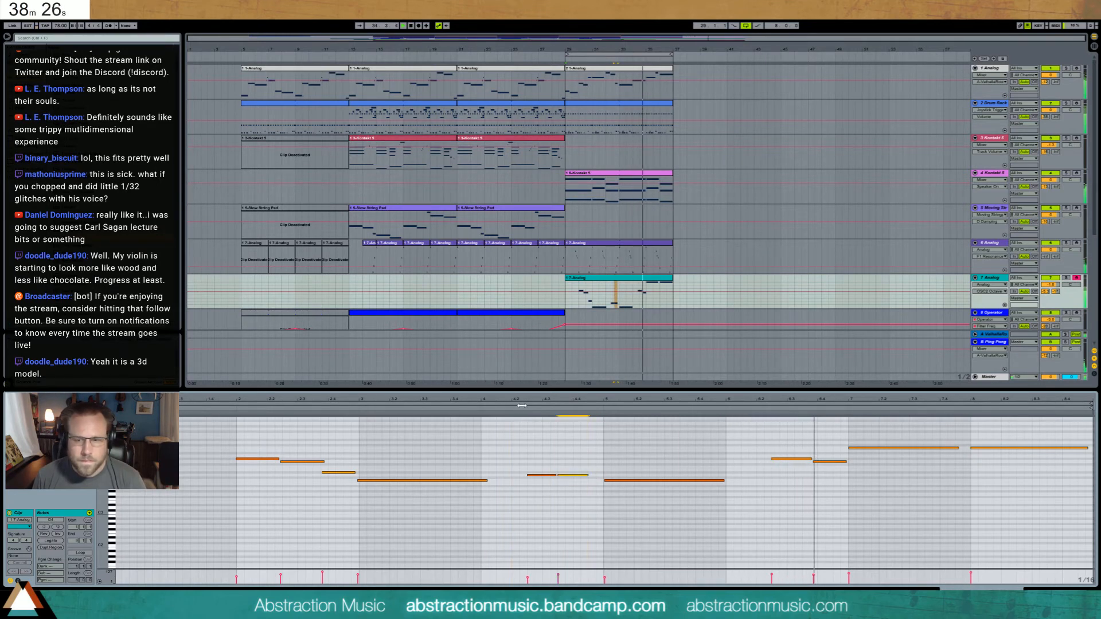
left_click_drag(824, 462, 843, 461)
left_click(794, 449)
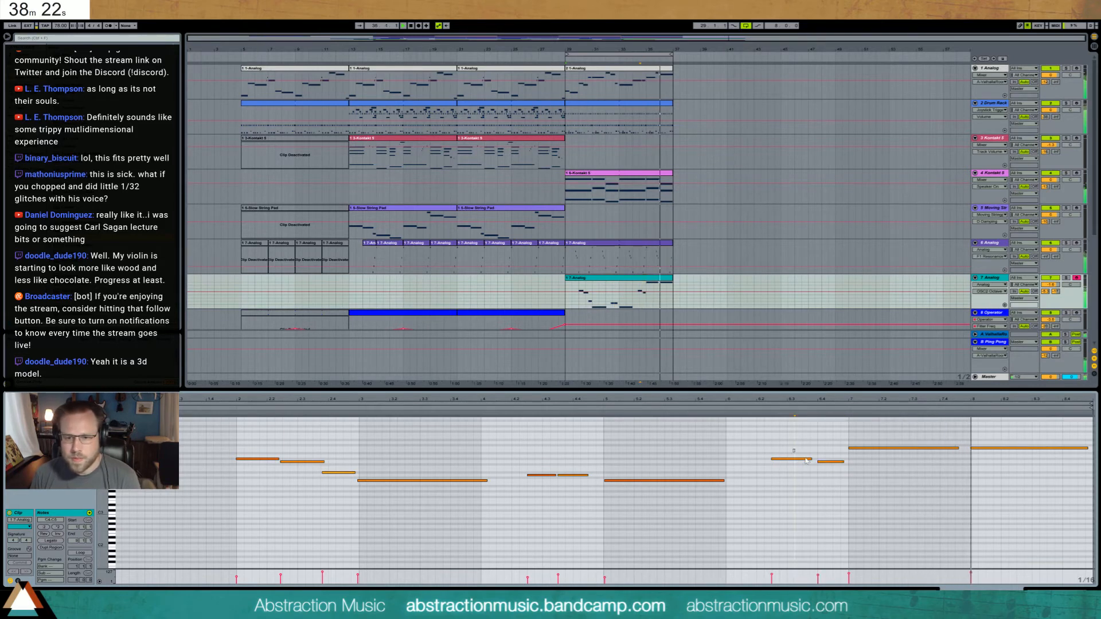
left_click(811, 460)
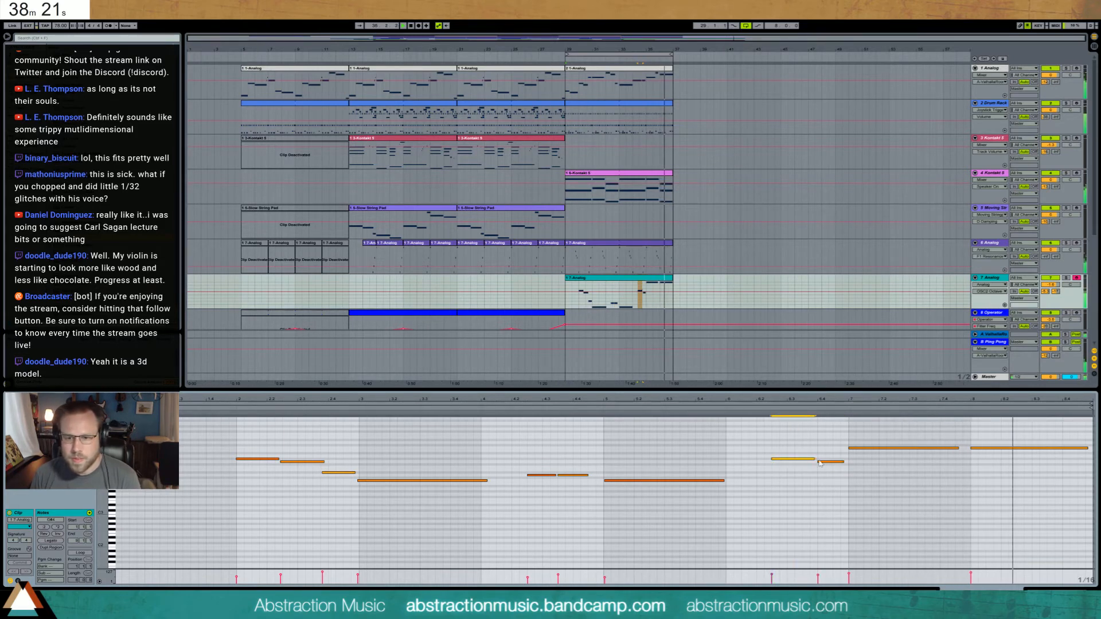
left_click(959, 449)
left_click_drag(963, 449, 966, 449)
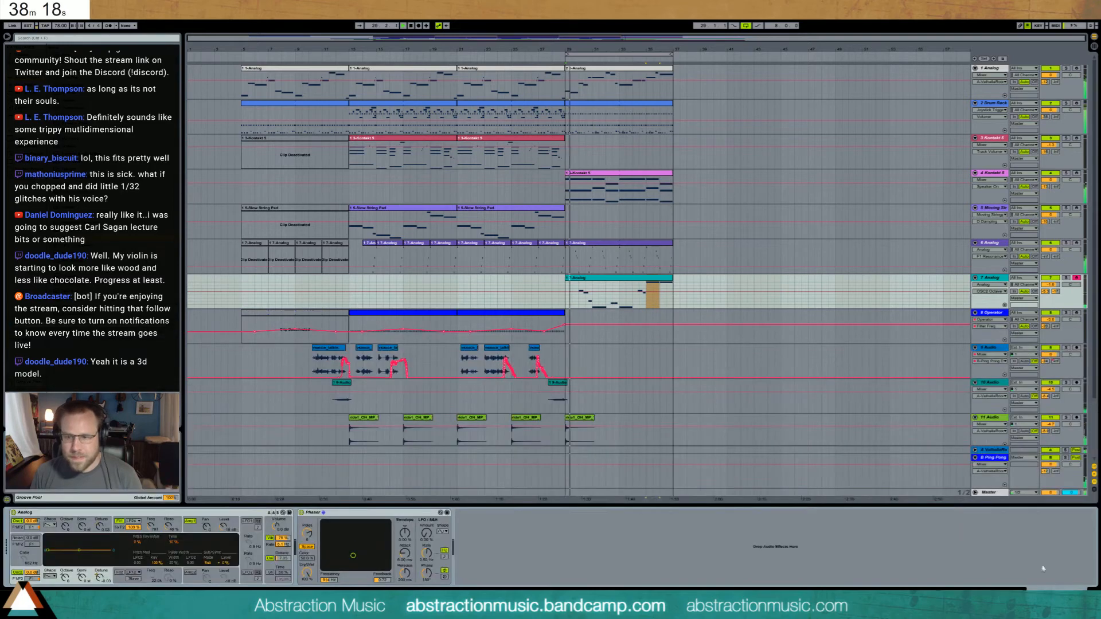
key("shift+Tab")
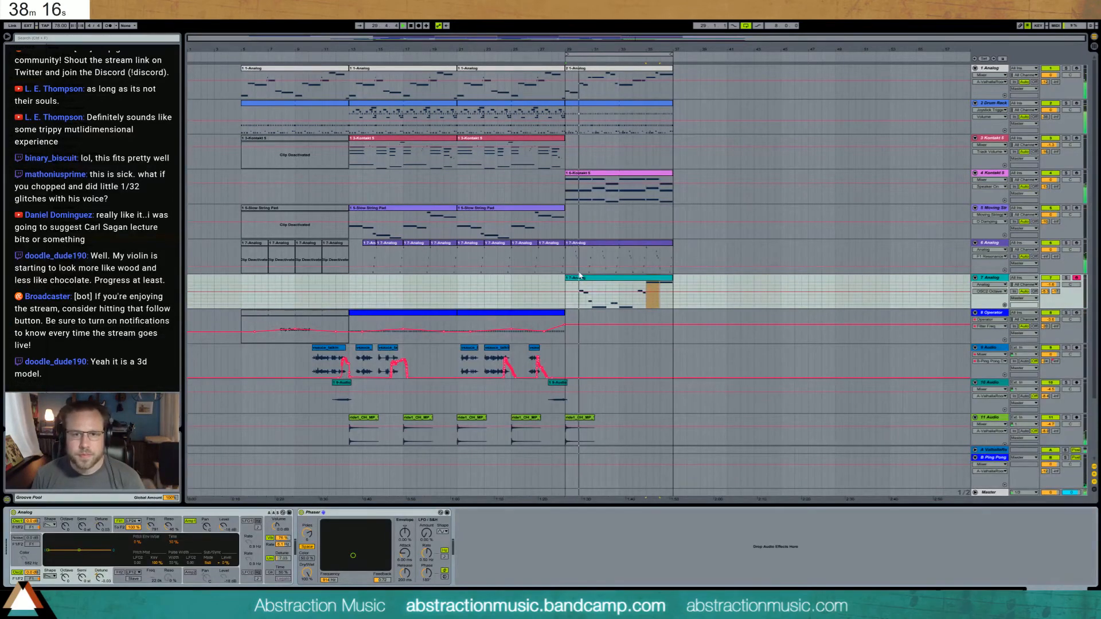
- Nudge the second and third notes of bar 2 and the long bar 3 note slightly later in the track 7 Analog clip
left_click(612, 40)
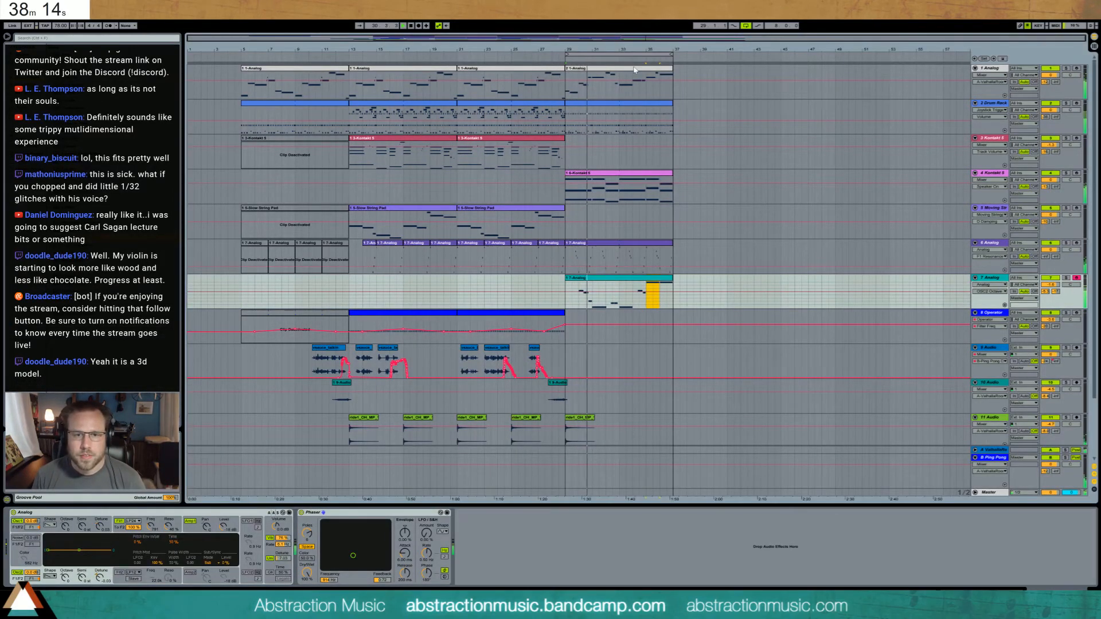
double_click(598, 277)
key("Right")
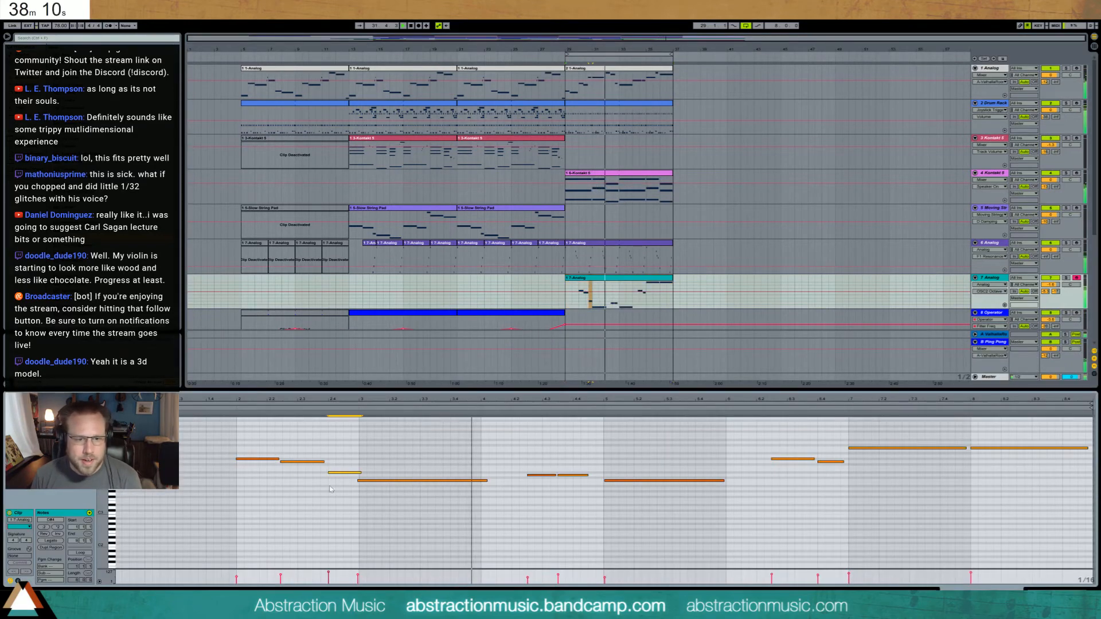
left_click(313, 487)
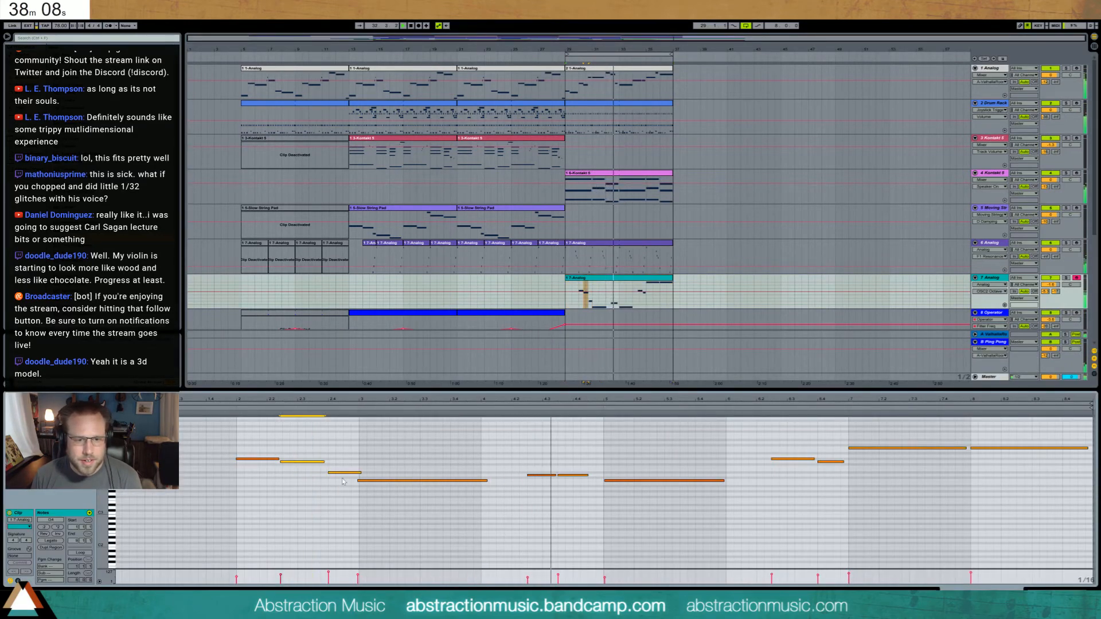
left_click(424, 480)
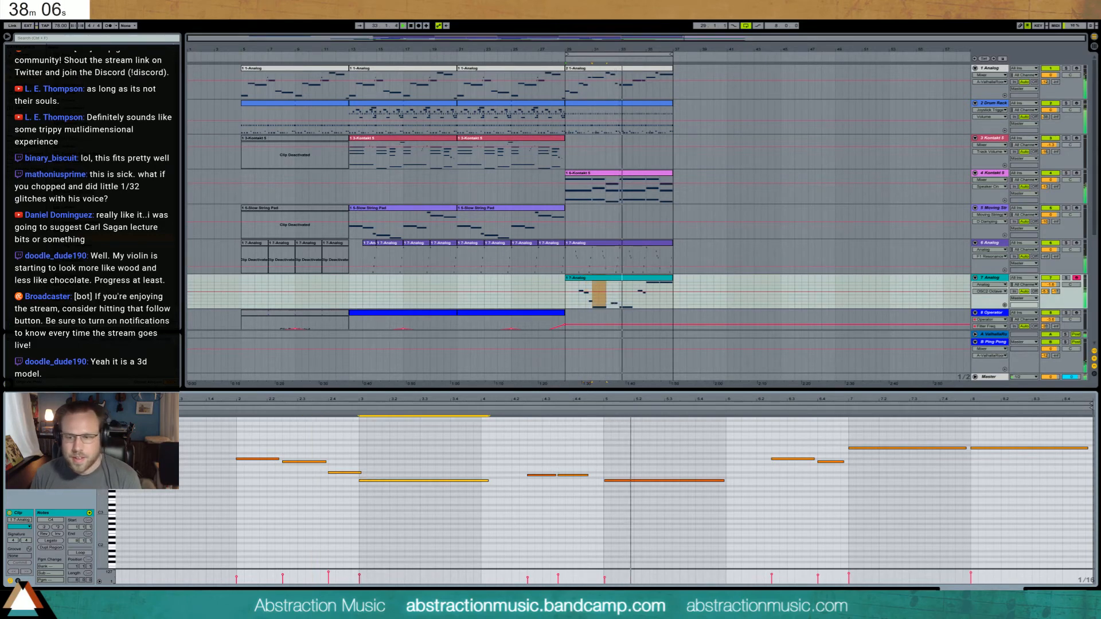
key("shift+Tab")
- Insert a new MIDI track below track 1 Analog and load Kontakt 5 on it
left_click(1000, 70)
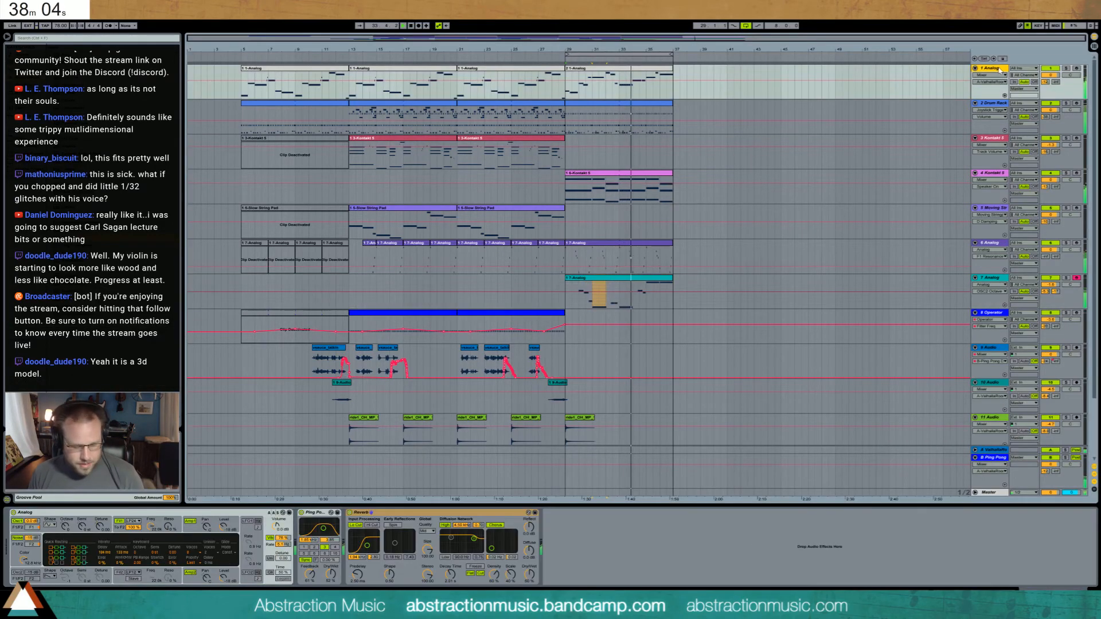
key("ctrl+shift+t")
left_click(565, 117)
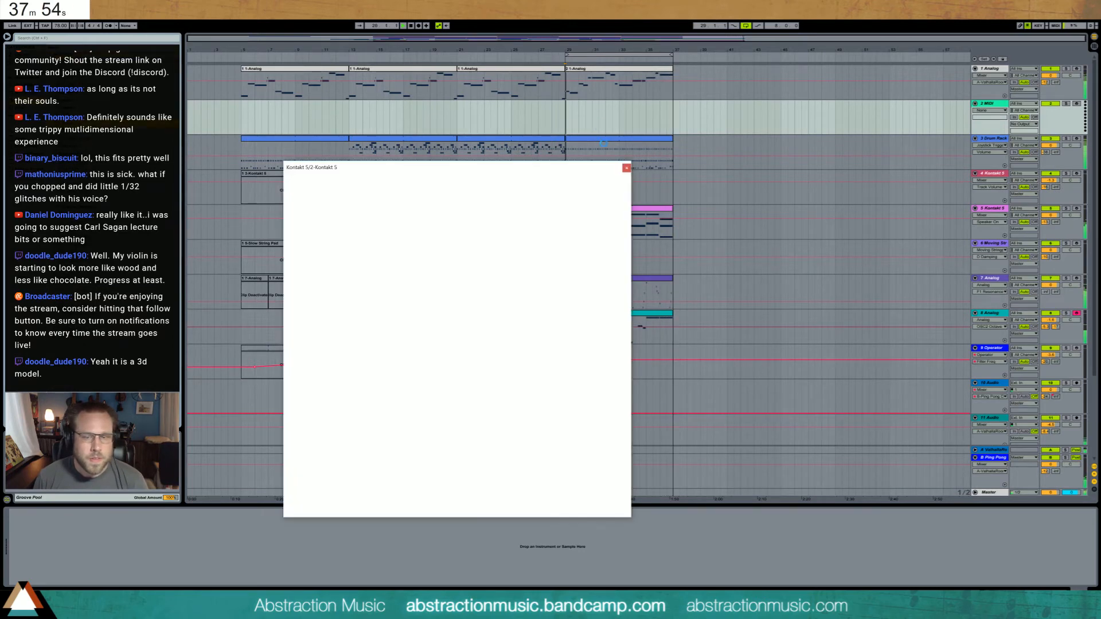
left_click_drag(437, 174, 607, 228)
- Load The Giant piano in Kontakt and turn on the switch in its Tone section
left_click(469, 244)
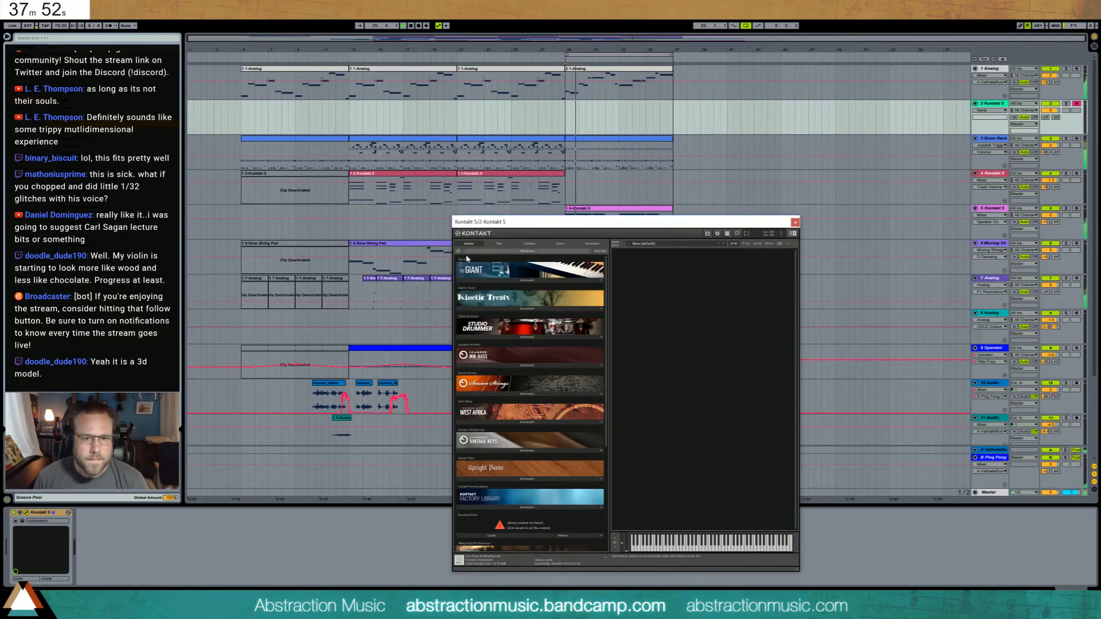
double_click(490, 292)
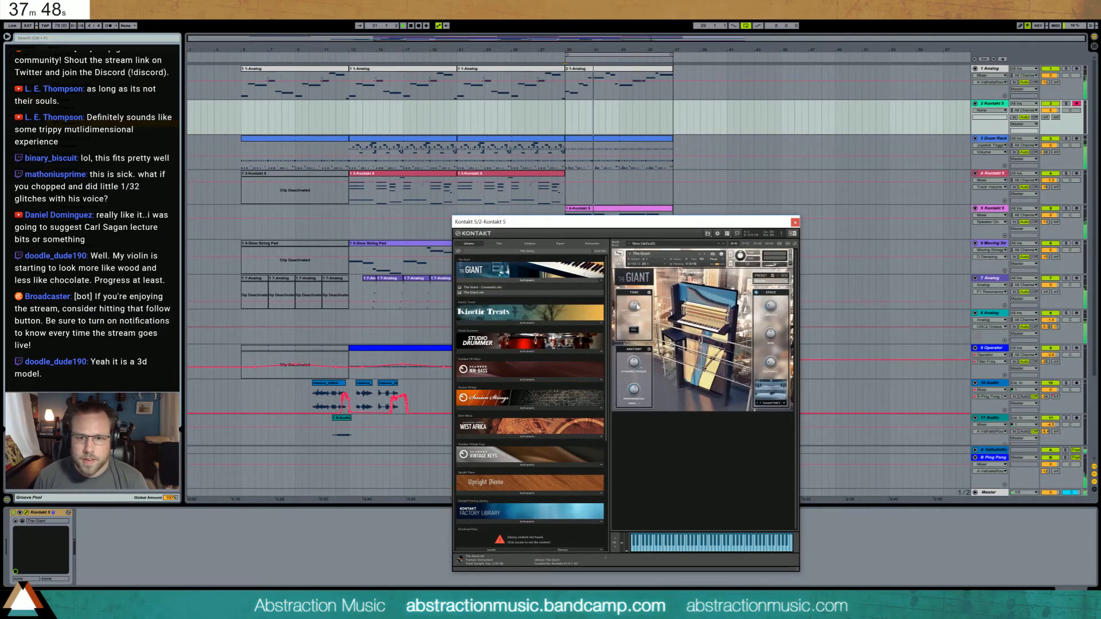
left_click(633, 330)
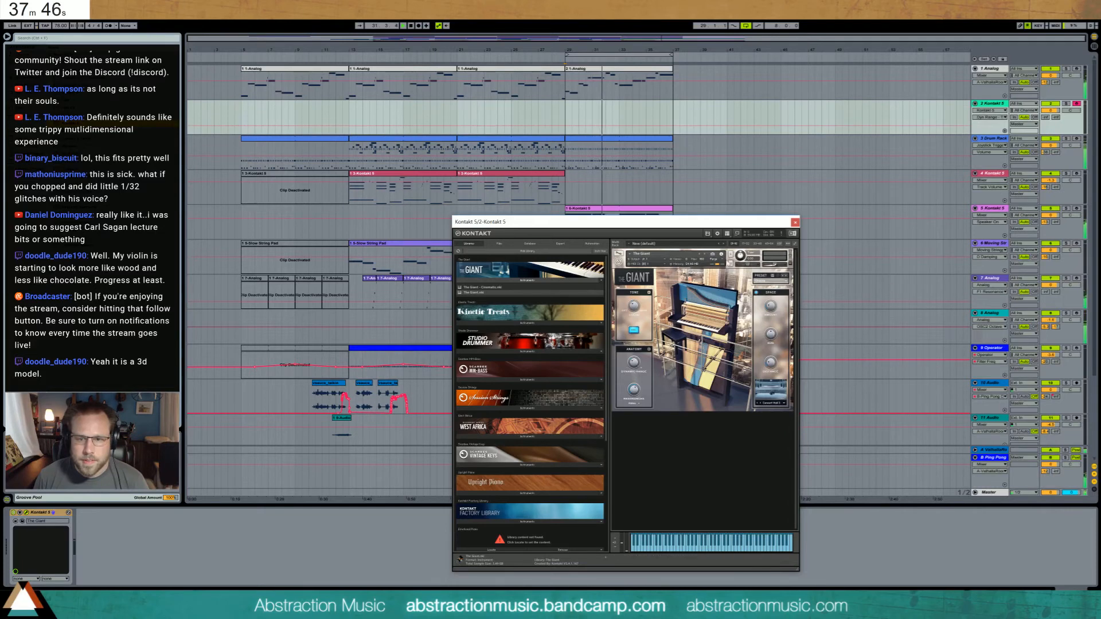
left_click(795, 223)
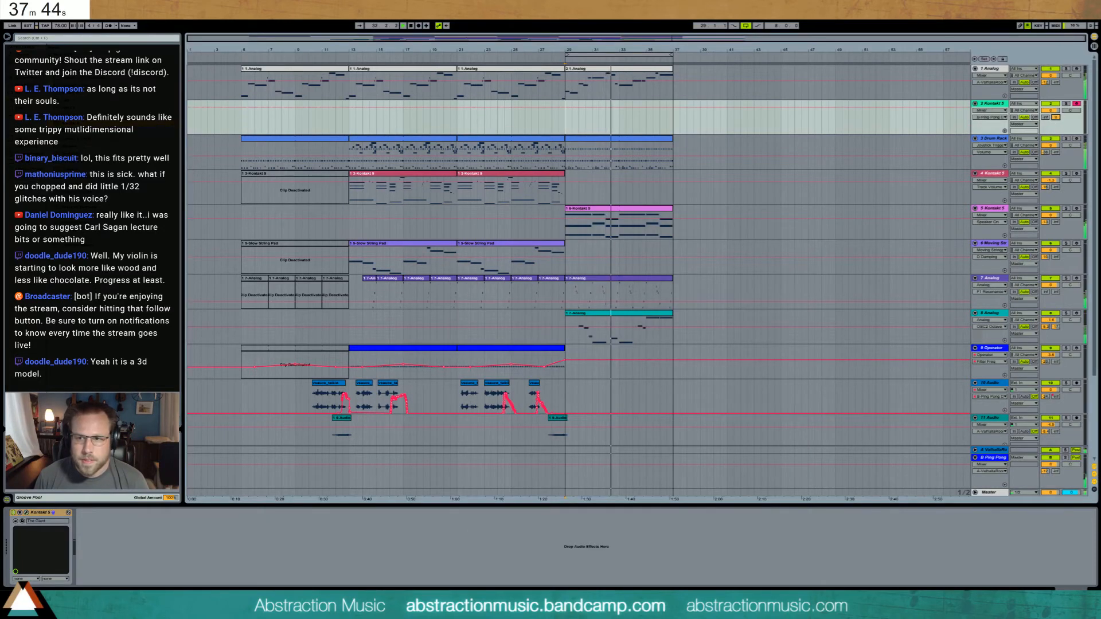
- Add a Compressor to the new Kontakt 5 track, record a piano part over the loop from bar 29 and play it back
left_click_drag(1046, 125, 1046, 102)
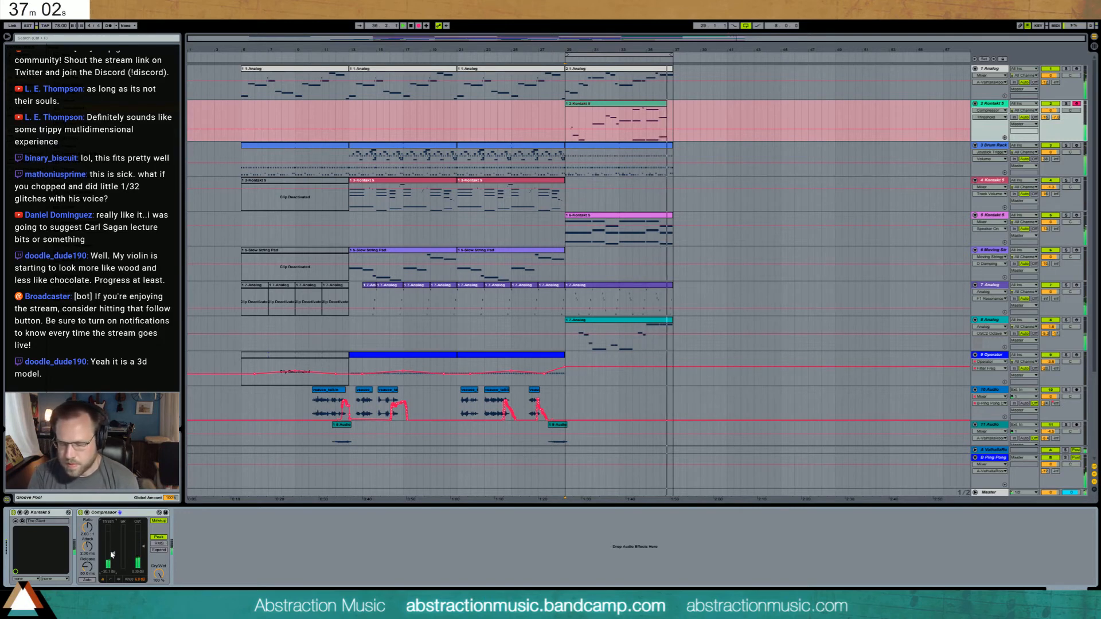
key("space")
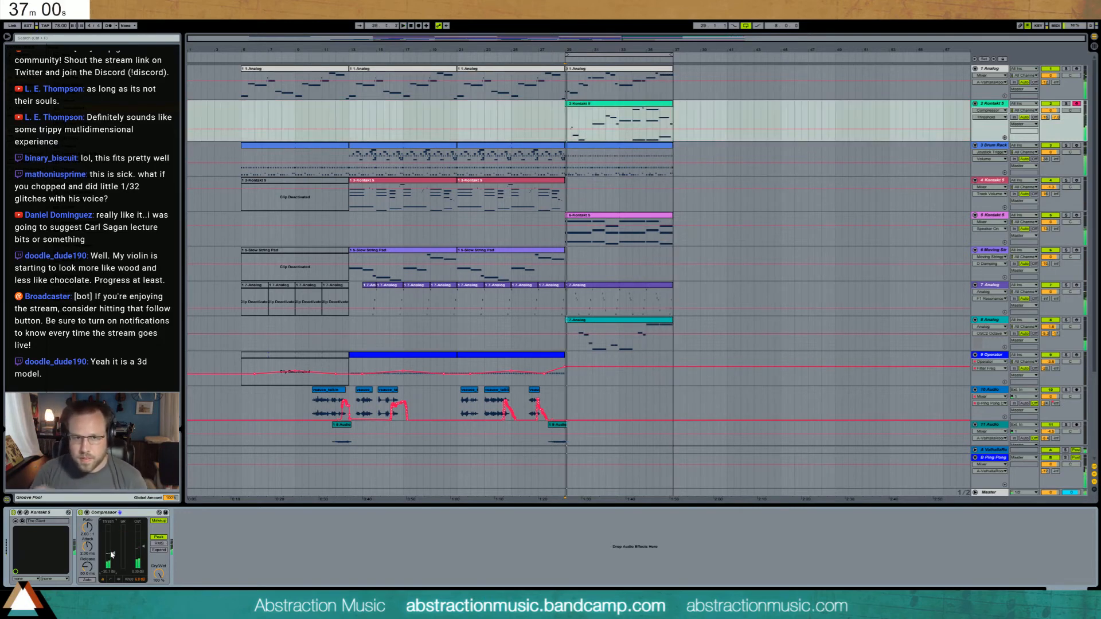
key("space")
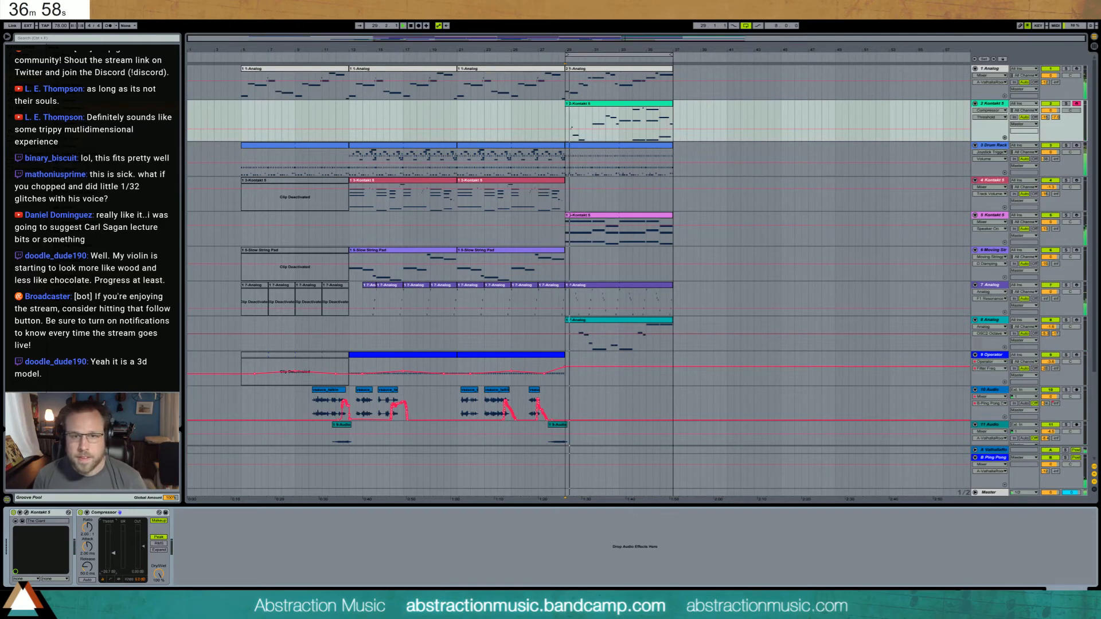
- Open the track 2 Kontakt 5 piano clip, shift its opening notes slightly earlier and audition the change
double_click(607, 129)
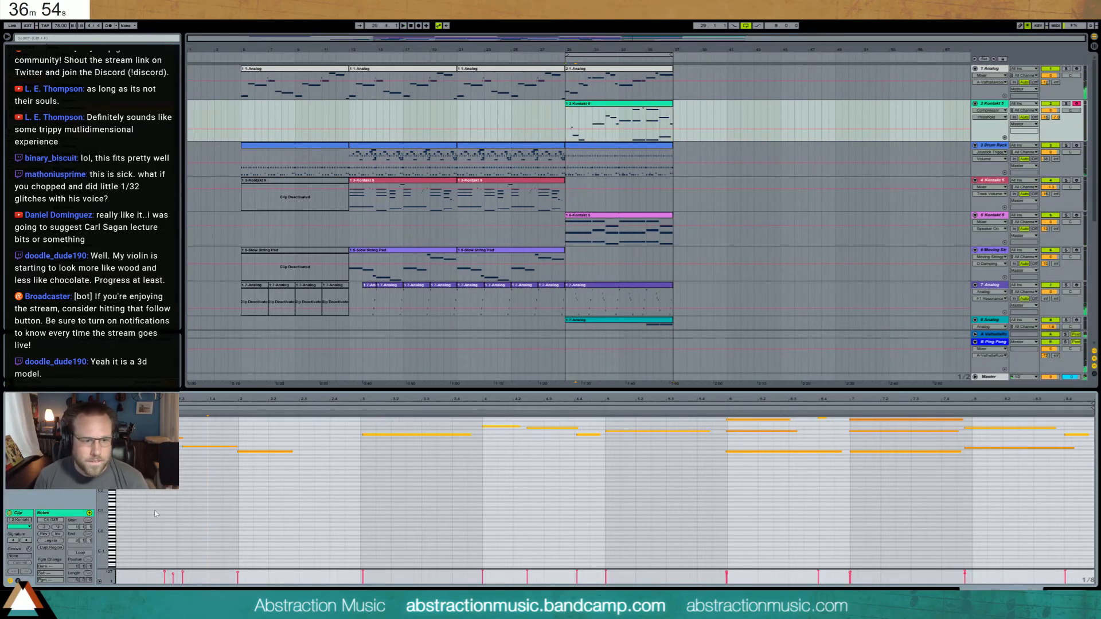
scroll(263, 532, "up", 2)
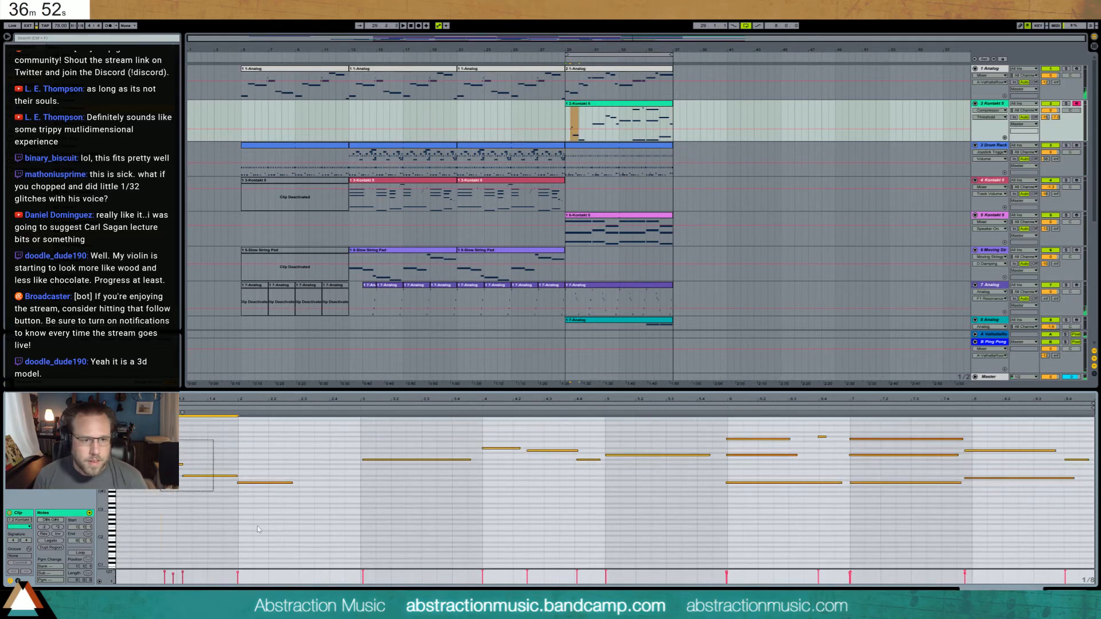
key("Left")
key("Left")
key("Left")
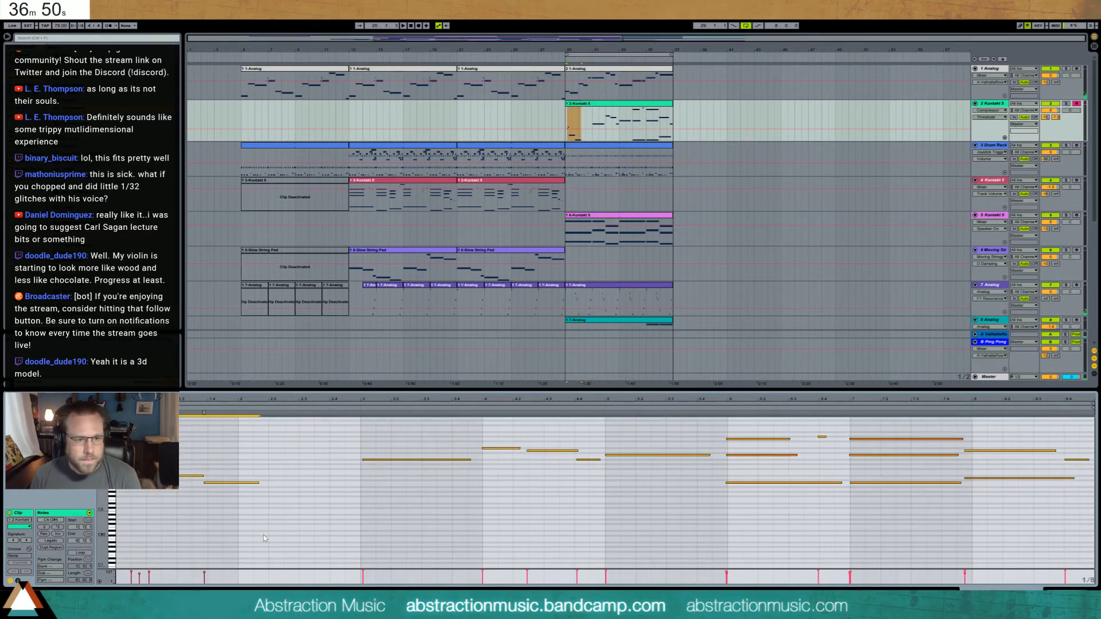
key("space")
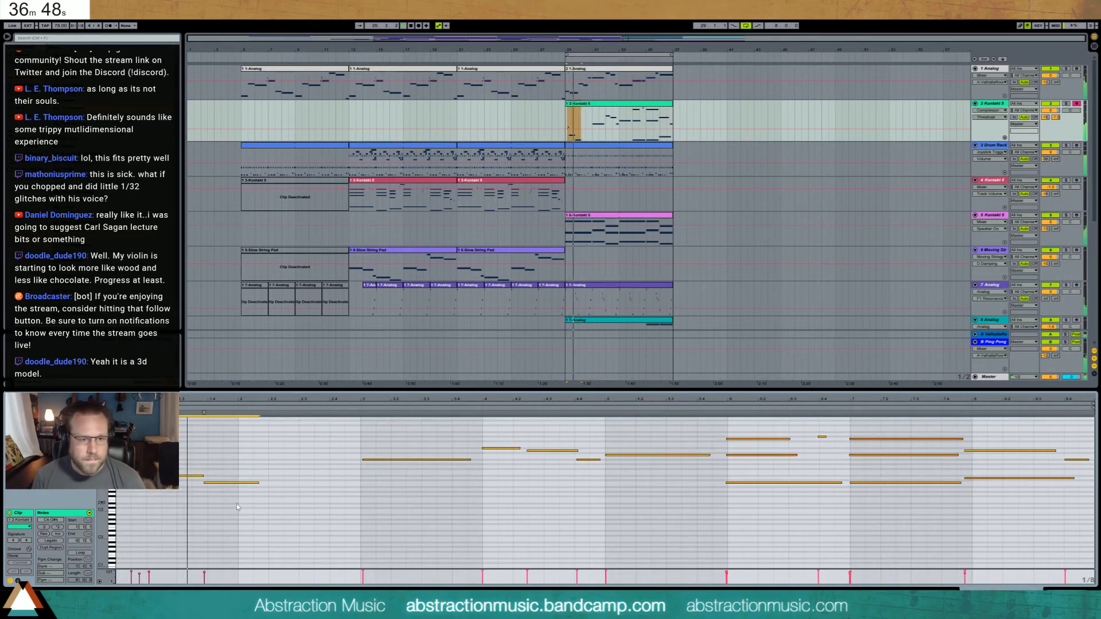
key("space")
- Raise and shorten the piano note just before bar 2 of the clip, and add a longer, lower note starting at bar 2
left_click(234, 483)
key("Up")
key("Up")
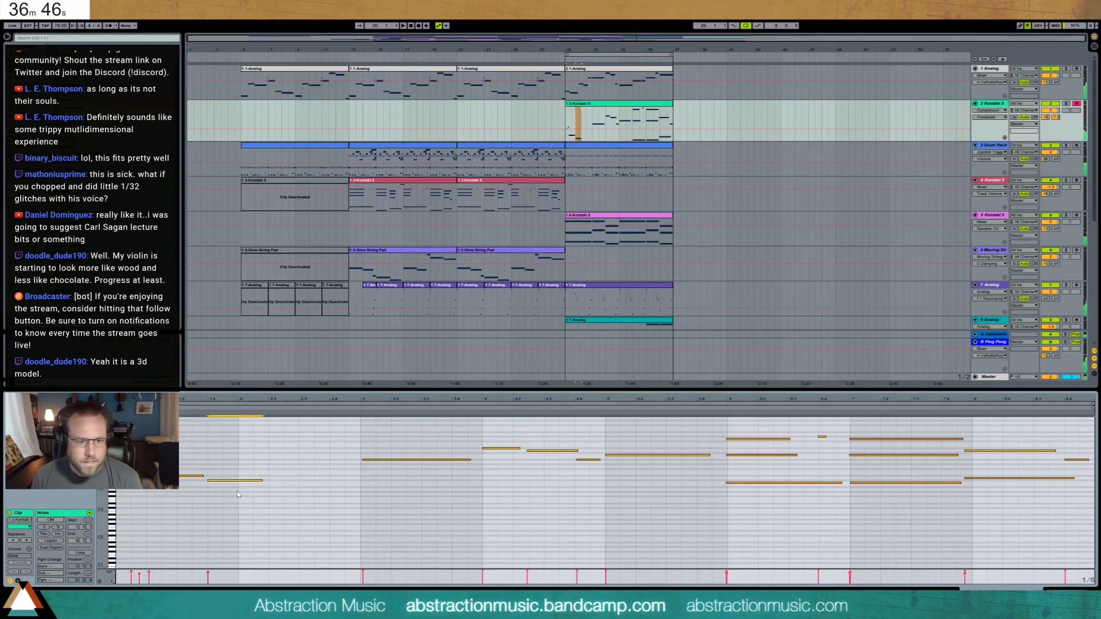
key("Right")
key("Left")
double_click(242, 483)
left_click_drag(242, 484, 303, 487)
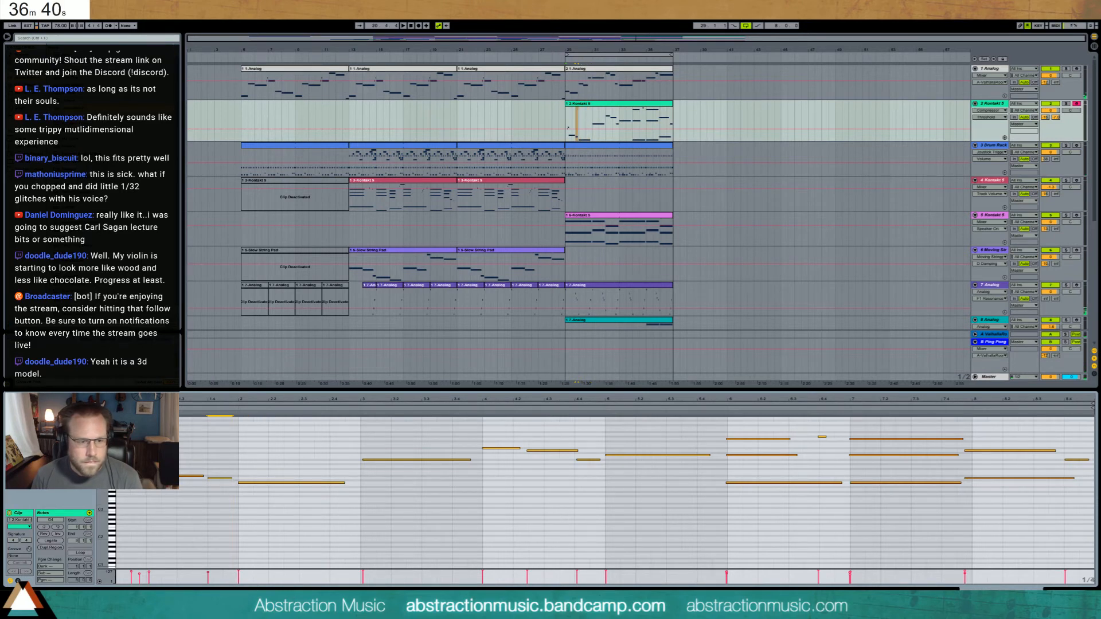
key("space")
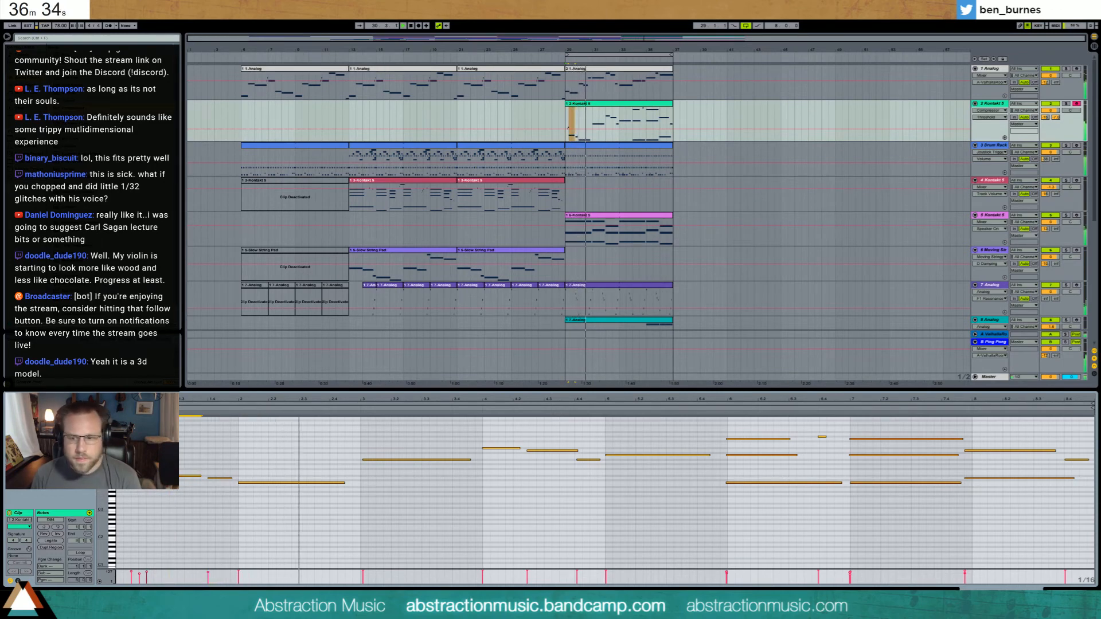
- Adjust the filter frequency and resonance of the Analog synth on track 8 during playback
left_click(1067, 590)
left_click(616, 103)
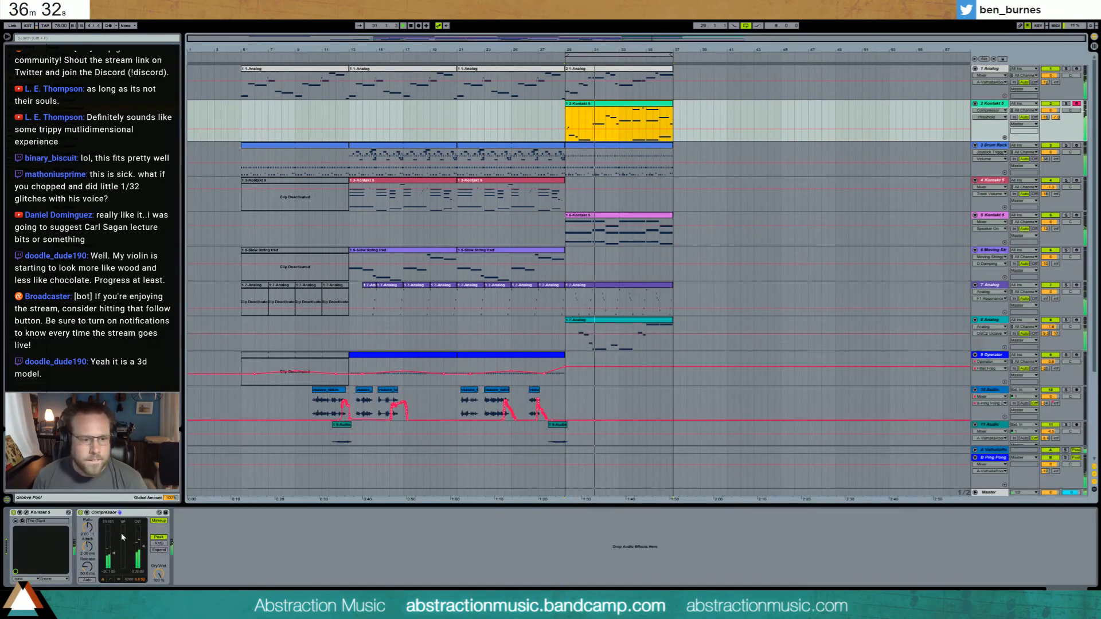
left_click(606, 321)
mouse_move(151, 526)
left_mouse_down()
mouse_move(167, 533)
mouse_move(151, 522)
left_mouse_up()
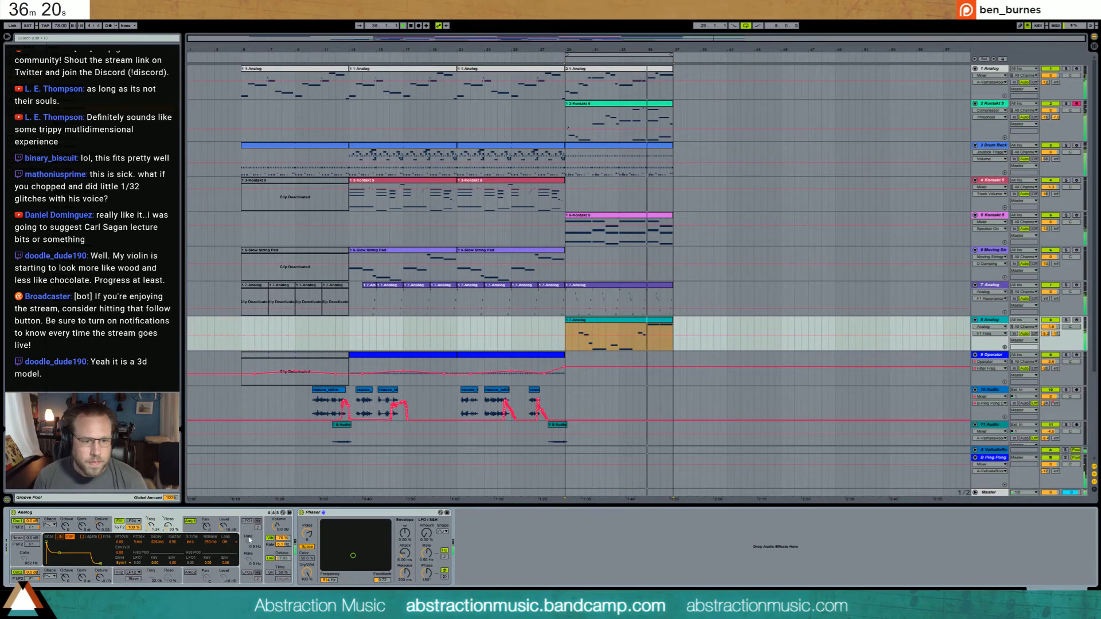
left_click(167, 527)
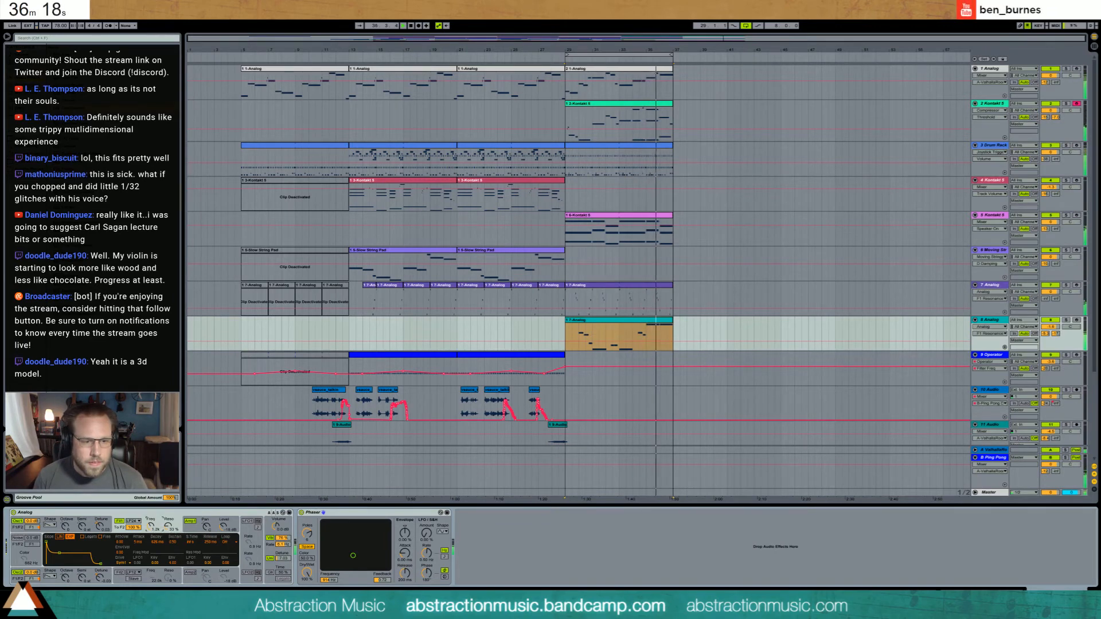
left_click_drag(151, 527, 167, 530)
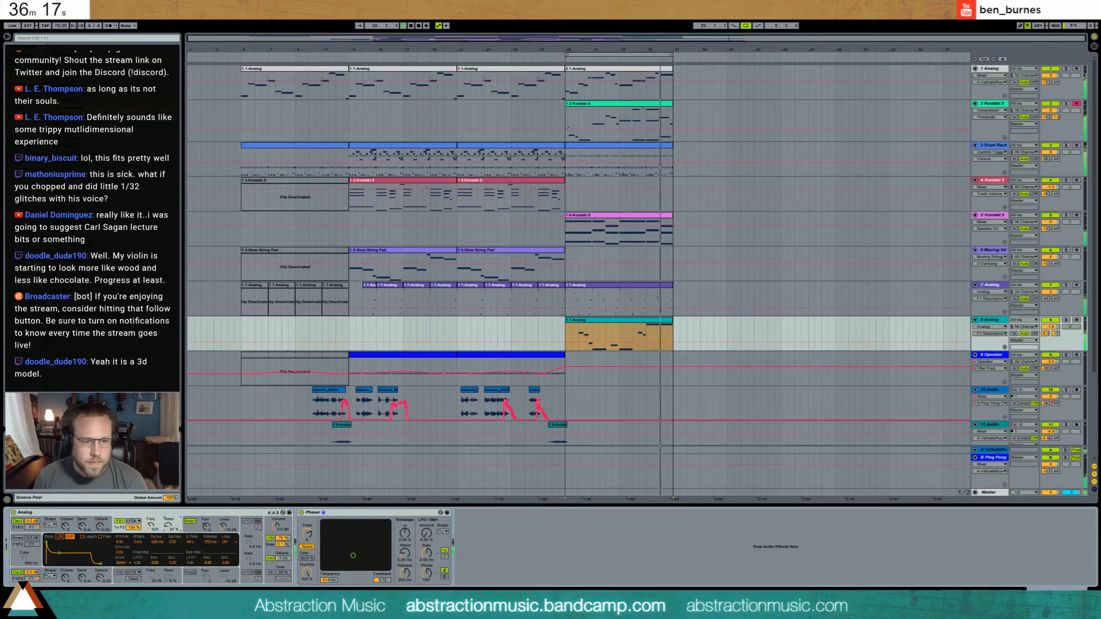
- Review the notes of the track 8 Analog clip and play the arrangement from bar 13
left_click(658, 321)
double_click(658, 323)
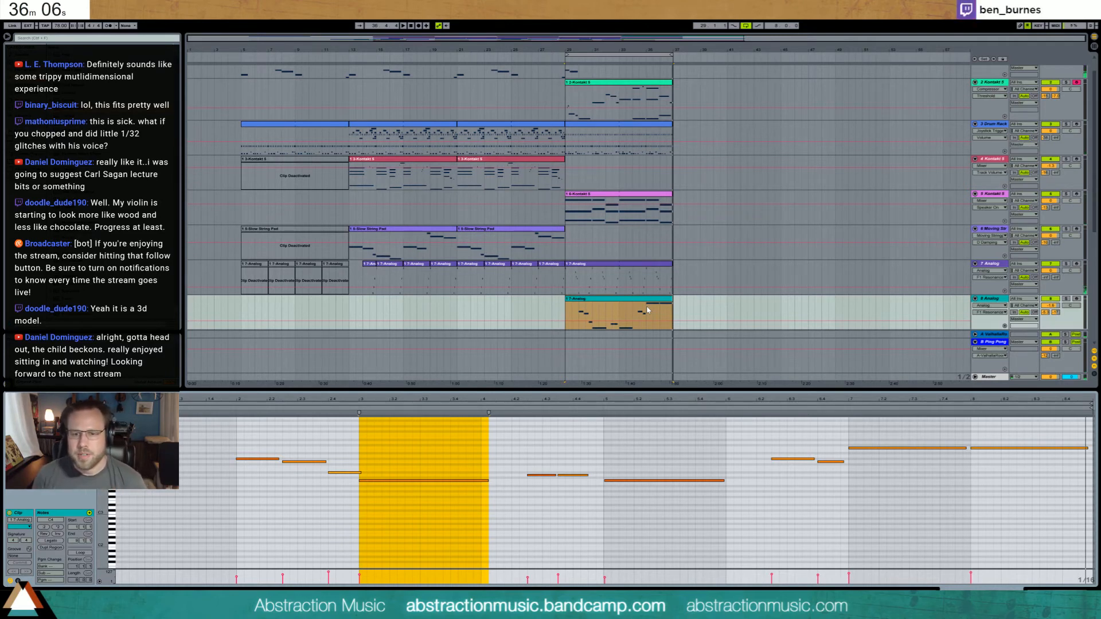
key("shift+Tab")
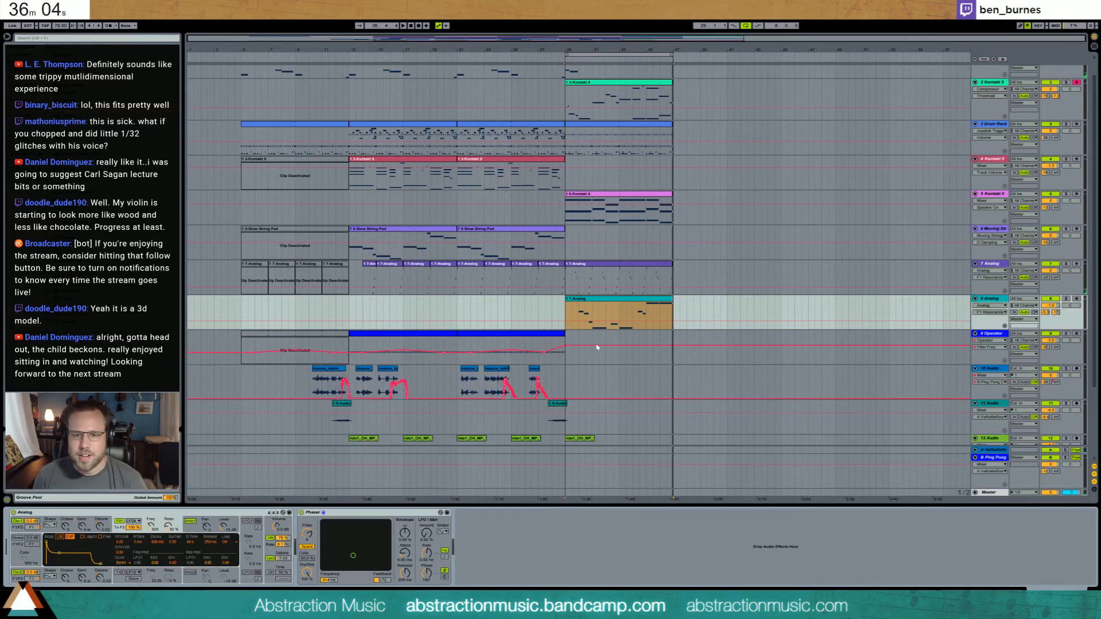
left_click(567, 313)
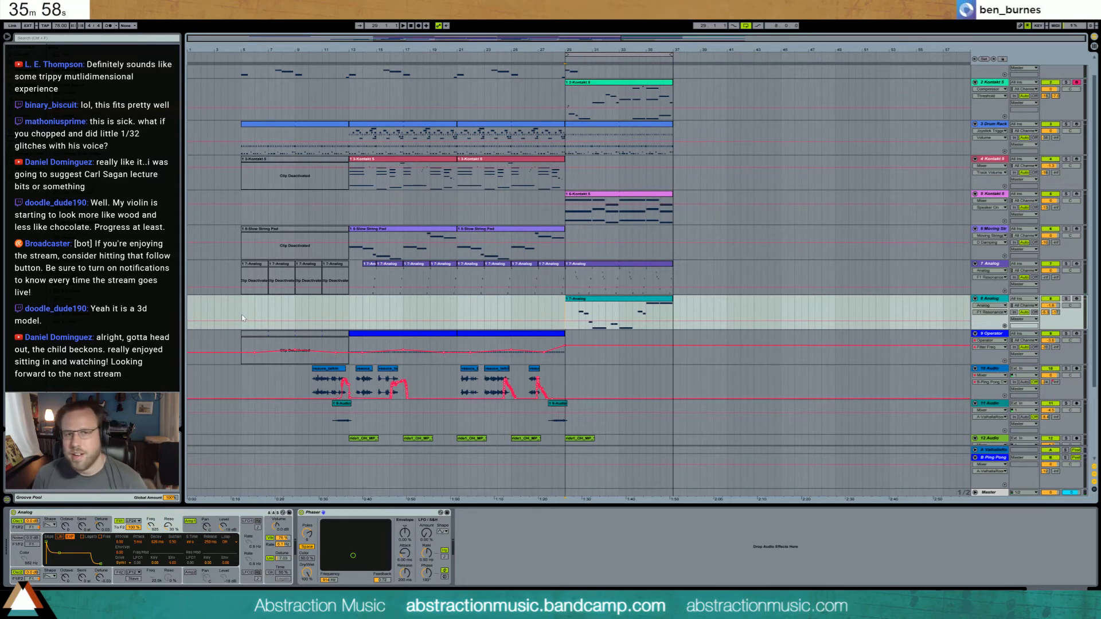
left_click(350, 302)
key("space")
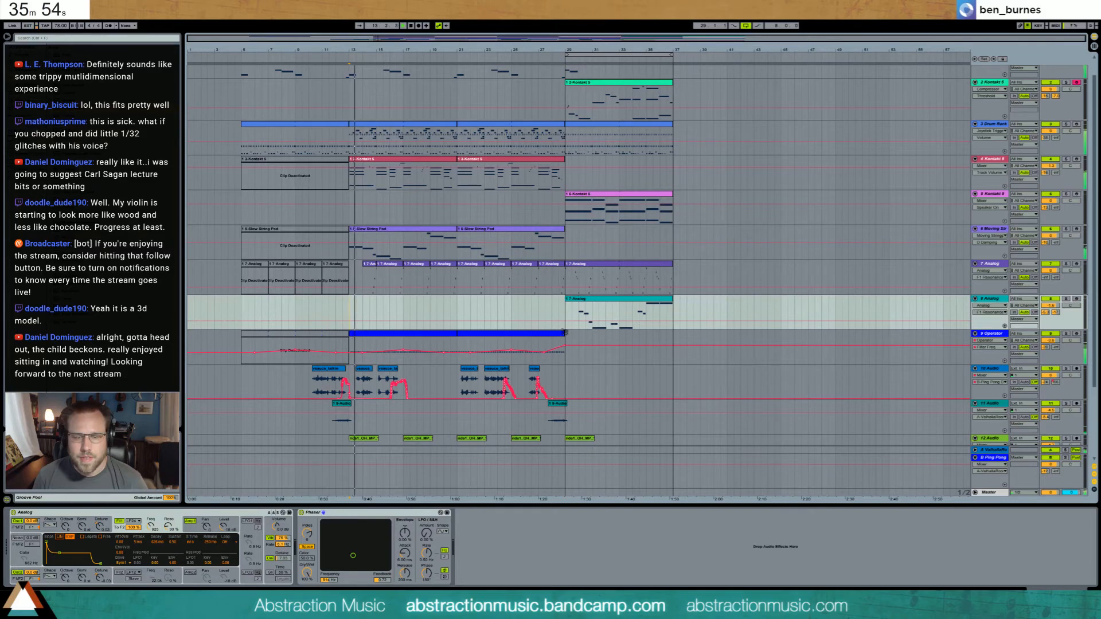
- Extend the track 9 Operator clip to bar 37 and make its filter frequency automation fall gradually after bar 29
left_click_drag(564, 333, 673, 335)
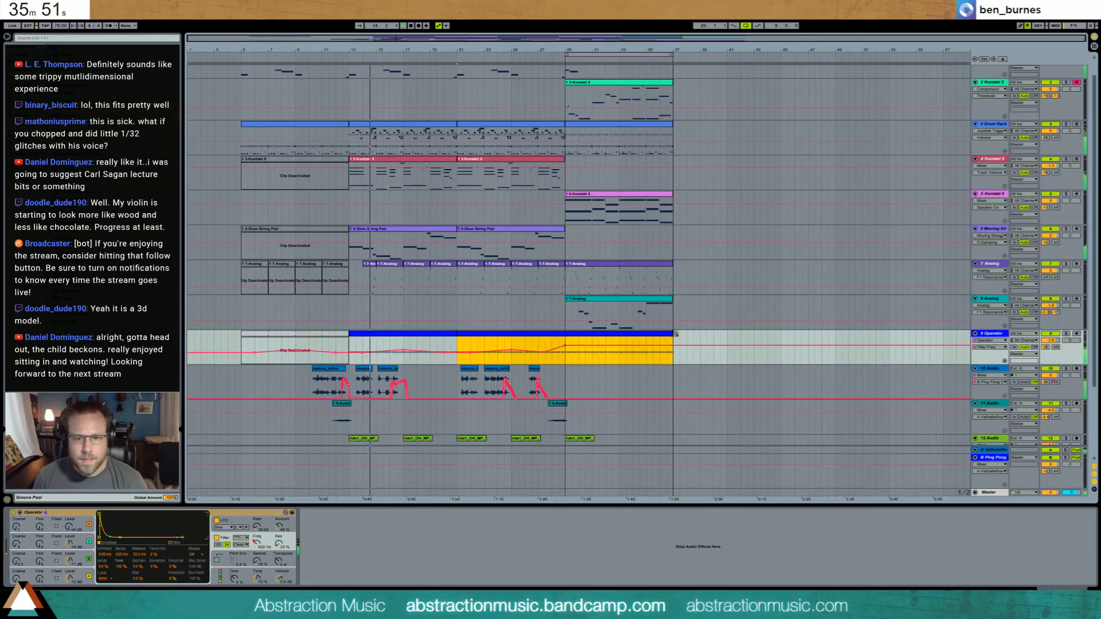
left_click(627, 355)
mouse_move(600, 348)
left_mouse_down()
mouse_move(616, 354)
mouse_move(586, 353)
left_mouse_up()
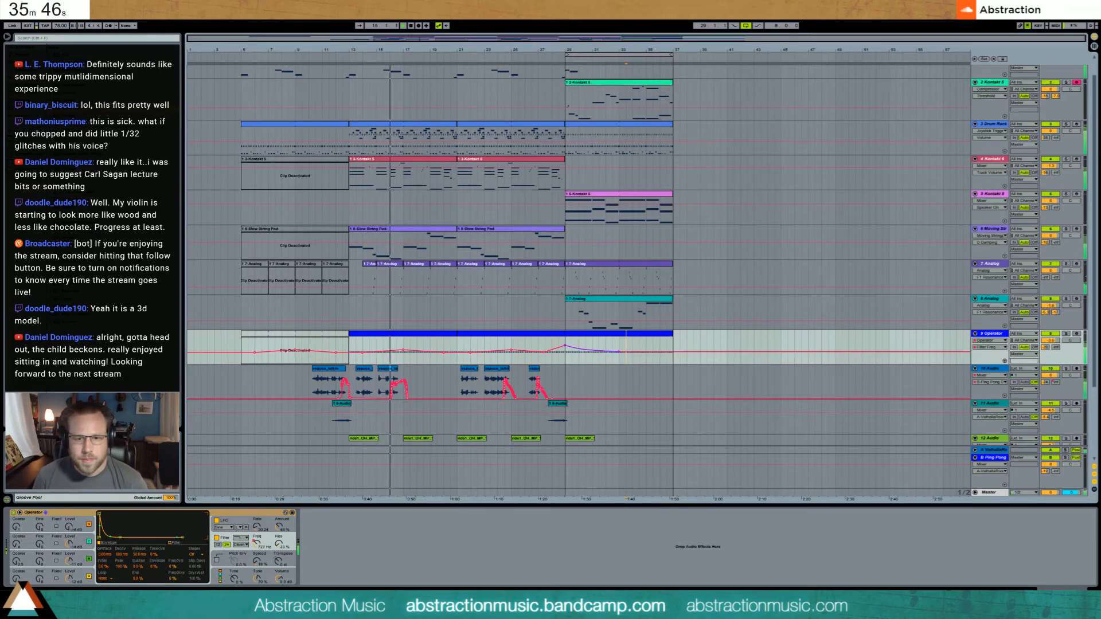
- Delete the deactivated clips before bar 13 on the Operator, track 7 Analog, track 4 Kontakt 5 and Moving Stringpad tracks
left_click(337, 335)
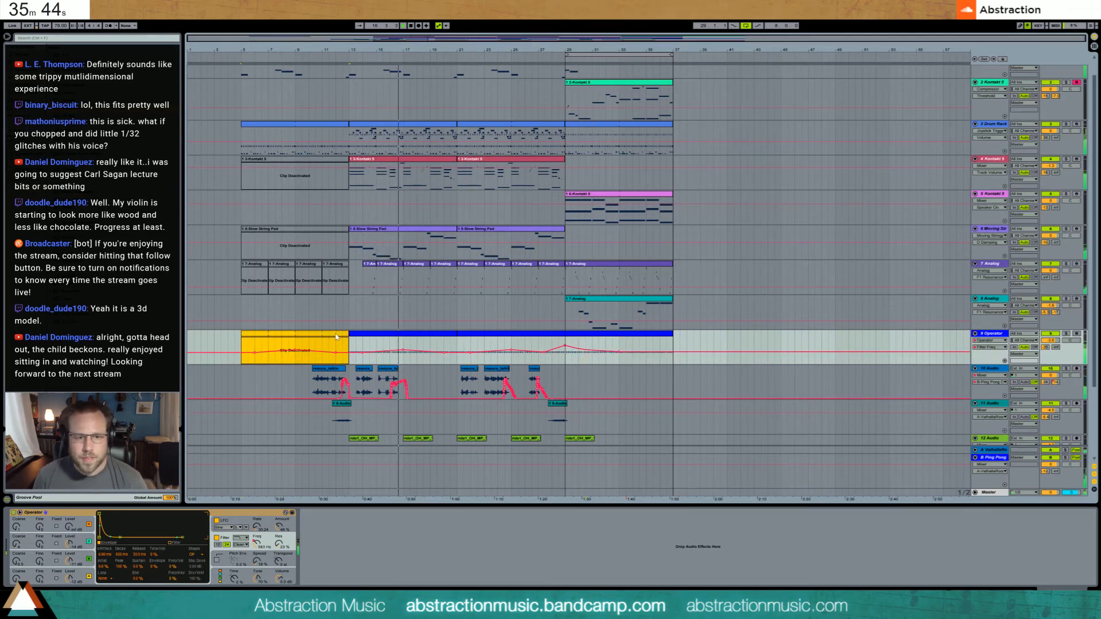
key("Delete")
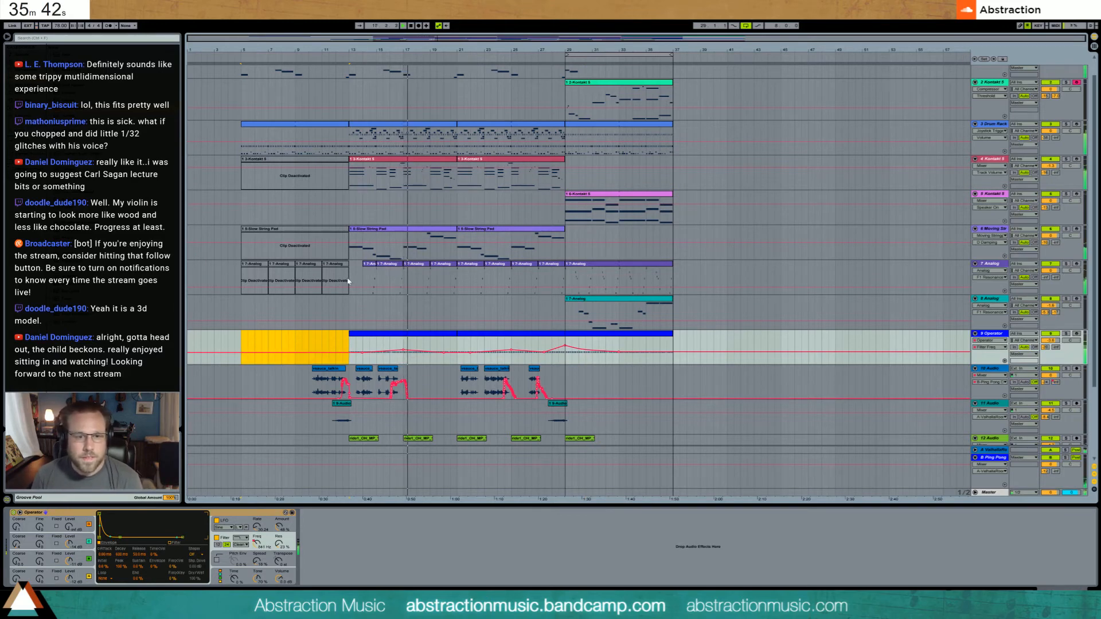
left_click_drag(347, 280, 236, 280)
key("Delete")
left_click(303, 236)
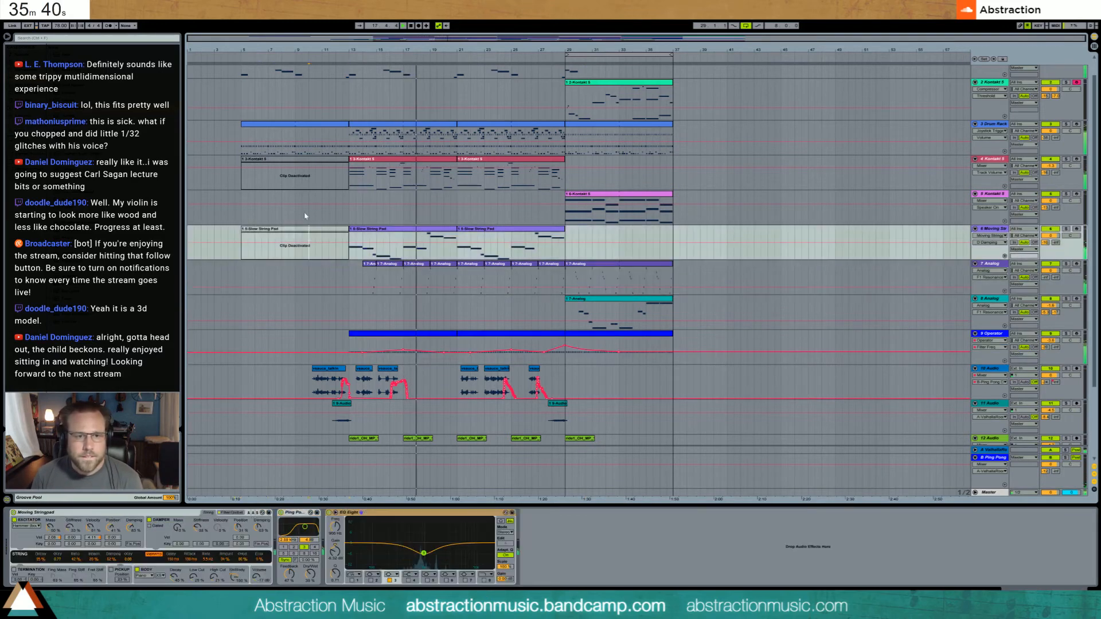
left_click(309, 159)
key("Delete")
left_click(300, 228)
key("Delete")
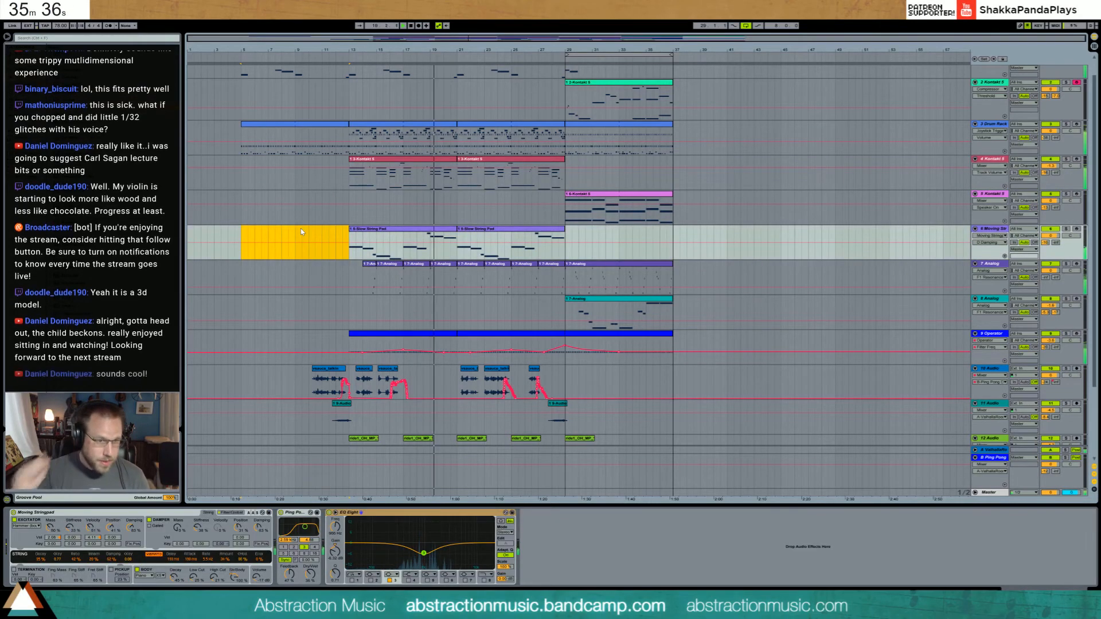
- Arm the track 6 Moving Stringpad for recording and trim the track 14 rain field recording to end at bar 29
left_click(566, 239)
left_click(1076, 229)
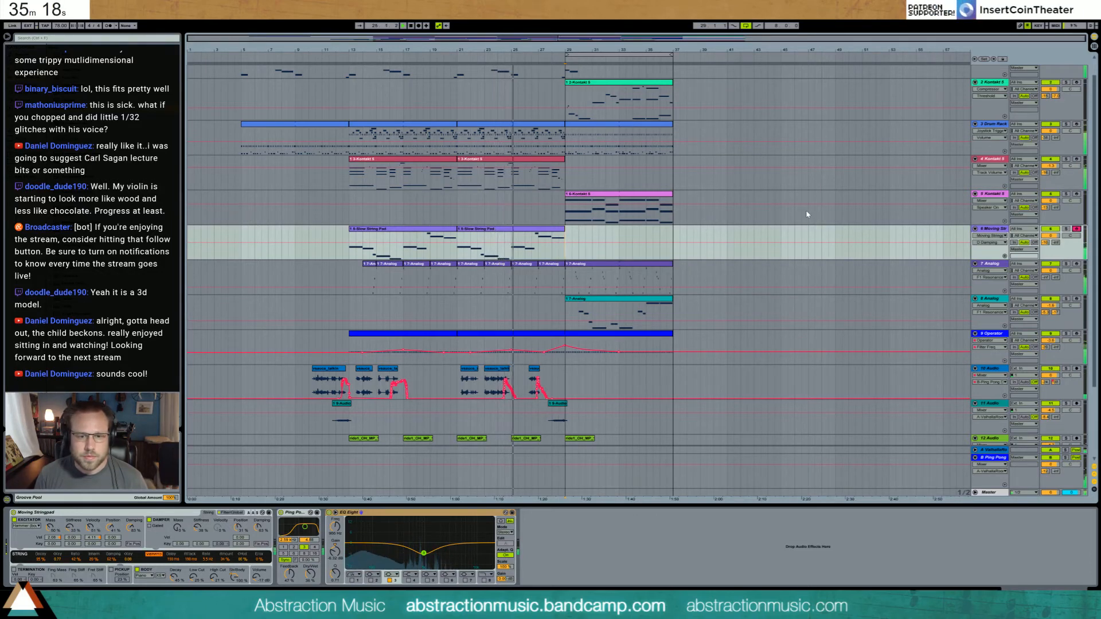
scroll(800, 221, "down", 5)
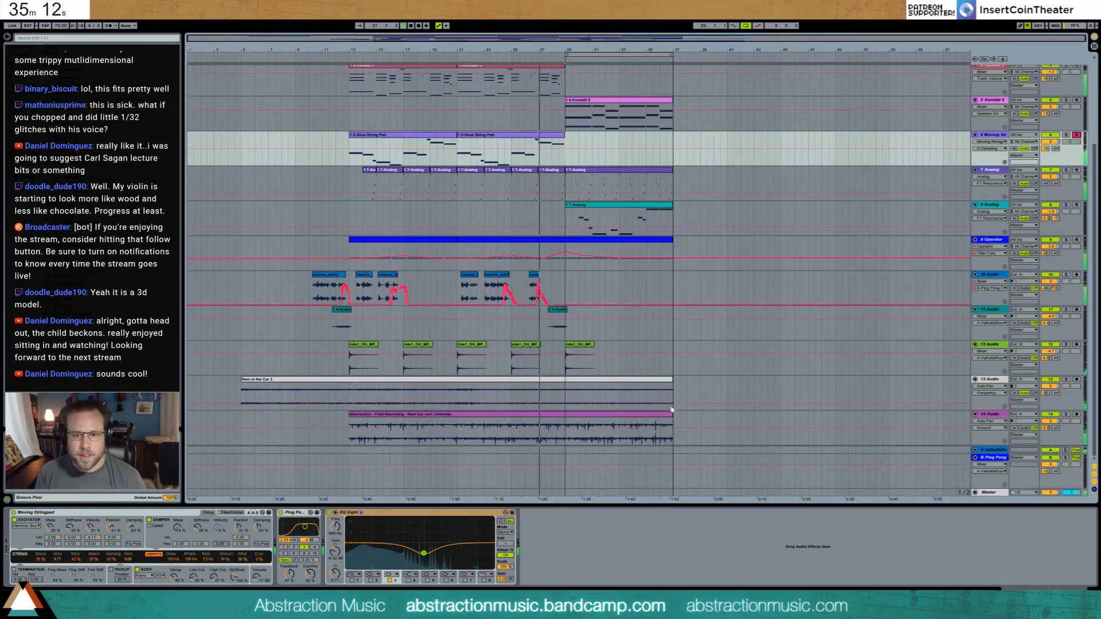
left_click_drag(673, 412, 565, 412)
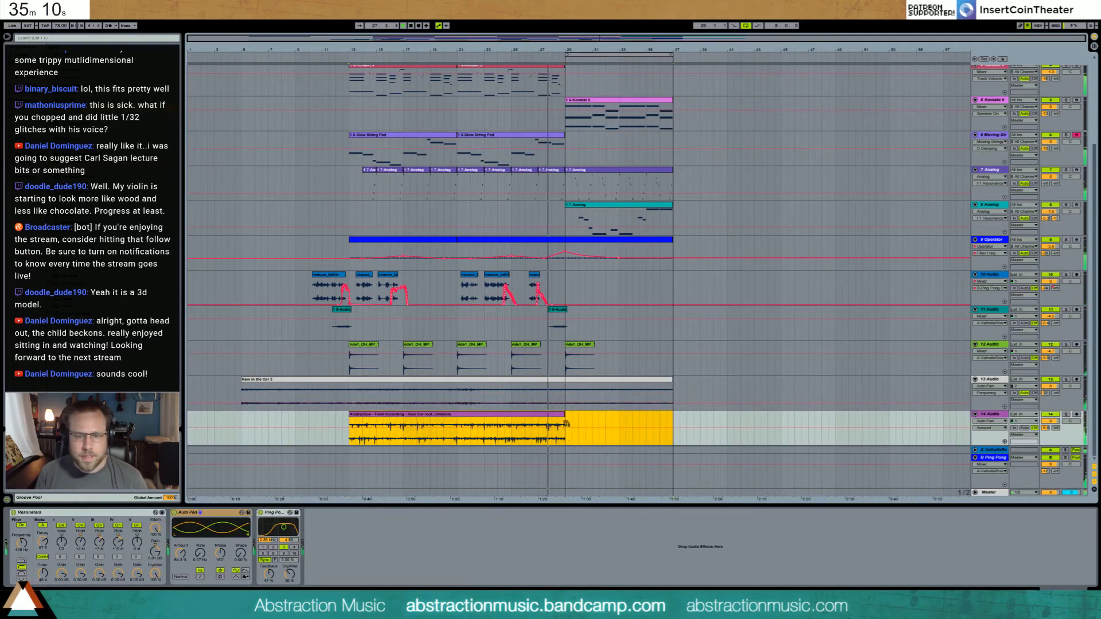
scroll(776, 416, "up", 3)
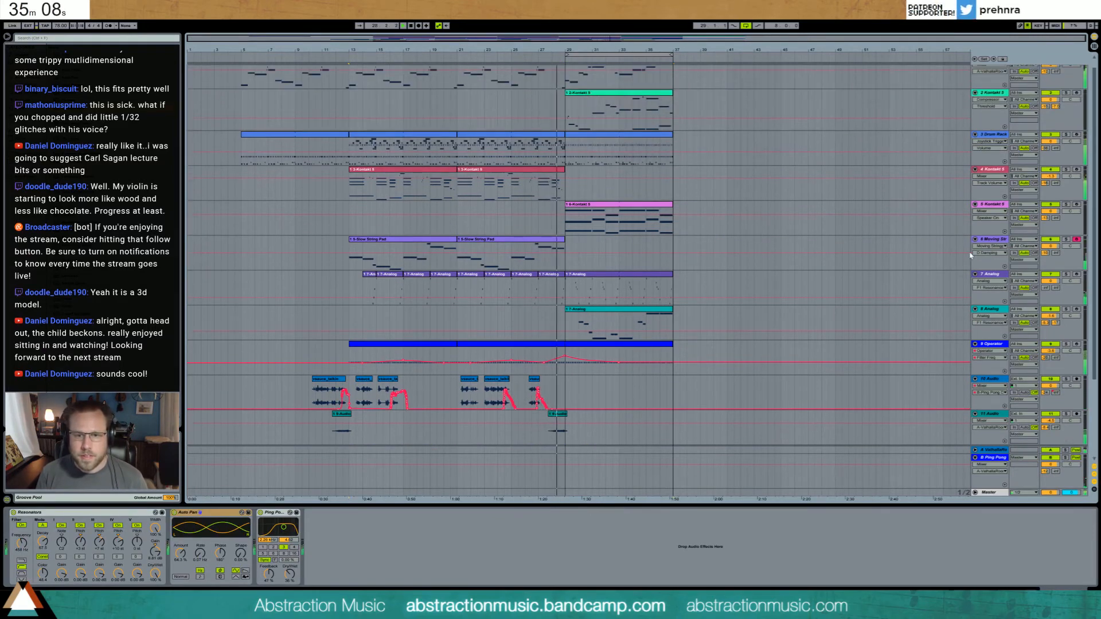
- Record a string pad part on track 6 from bar 29 to bar 37
left_click(957, 255)
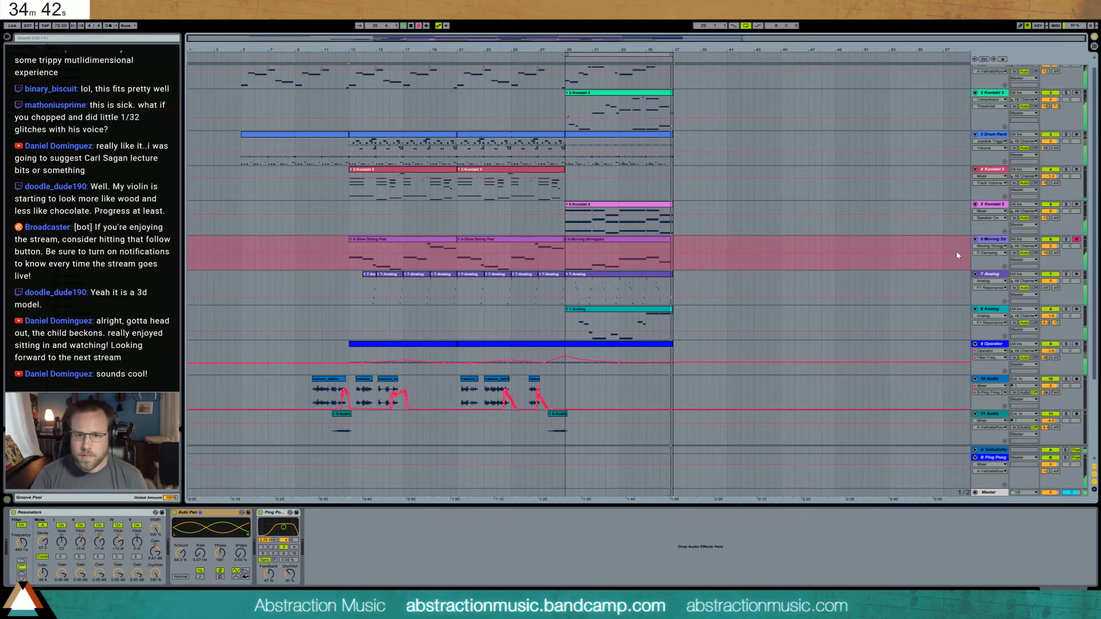
key("space")
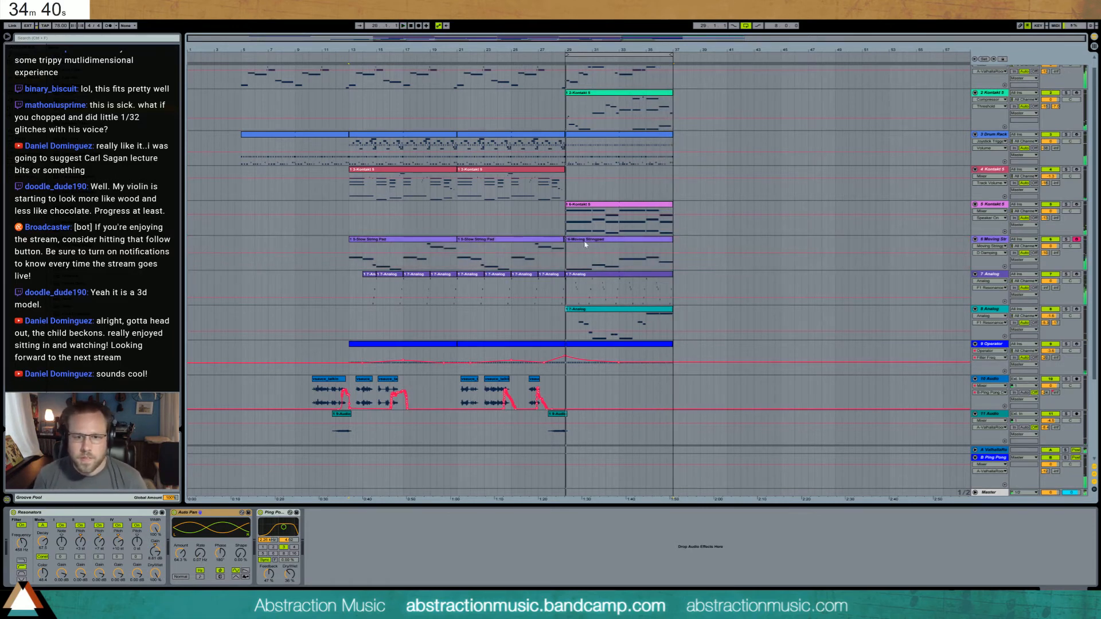
- Open the newly recorded Moving Stringpad clip, raise all of its notes in pitch and play the section
left_click(565, 239)
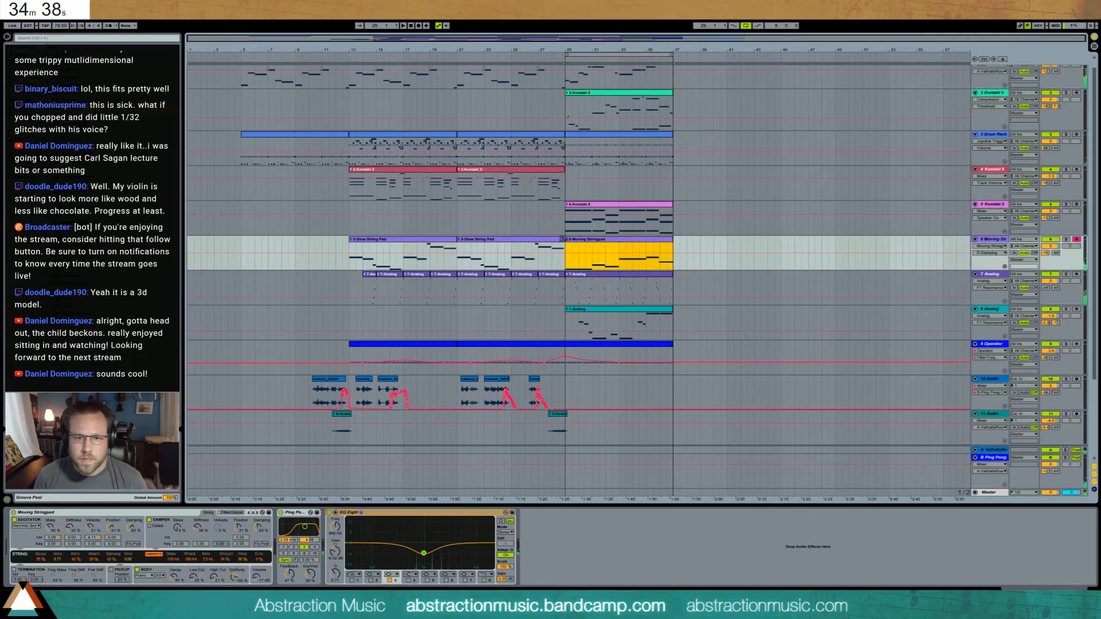
double_click(582, 242)
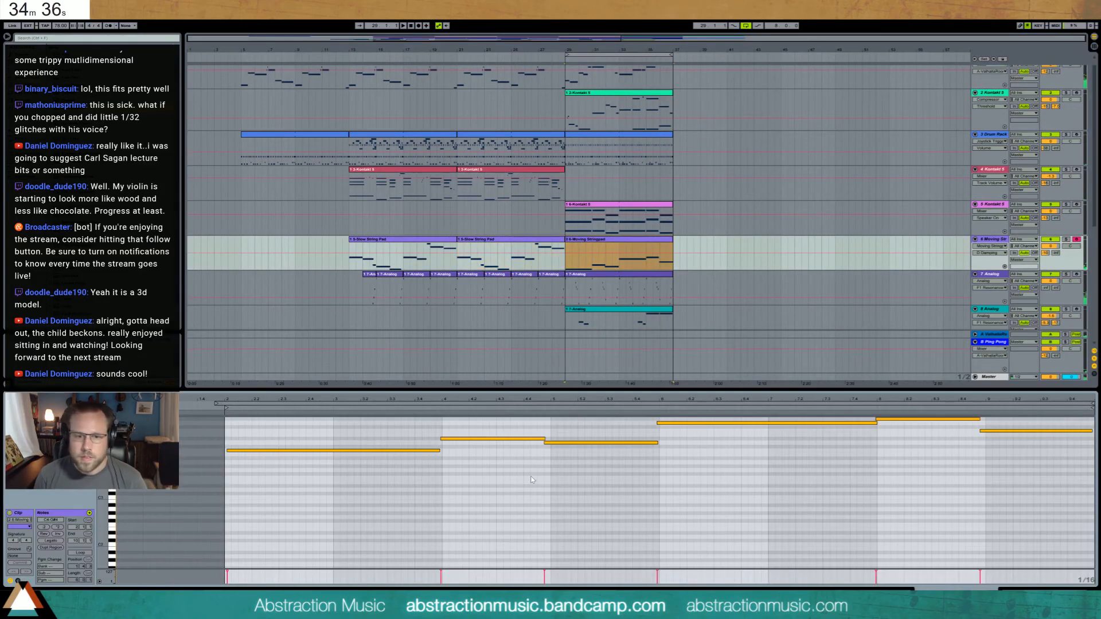
key("space")
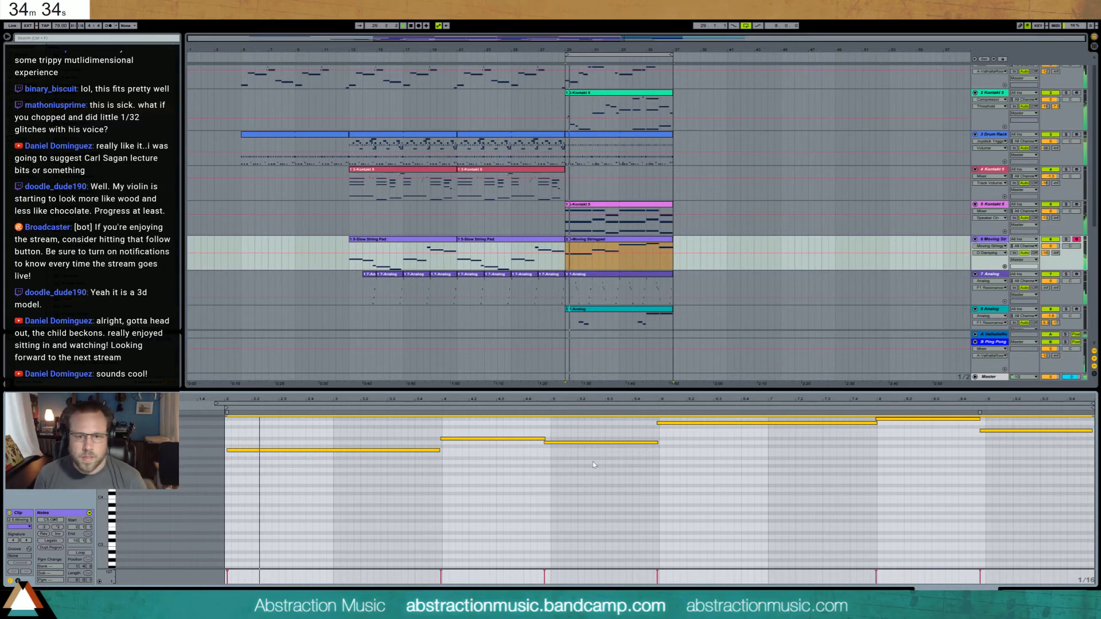
key("shift+Tab")
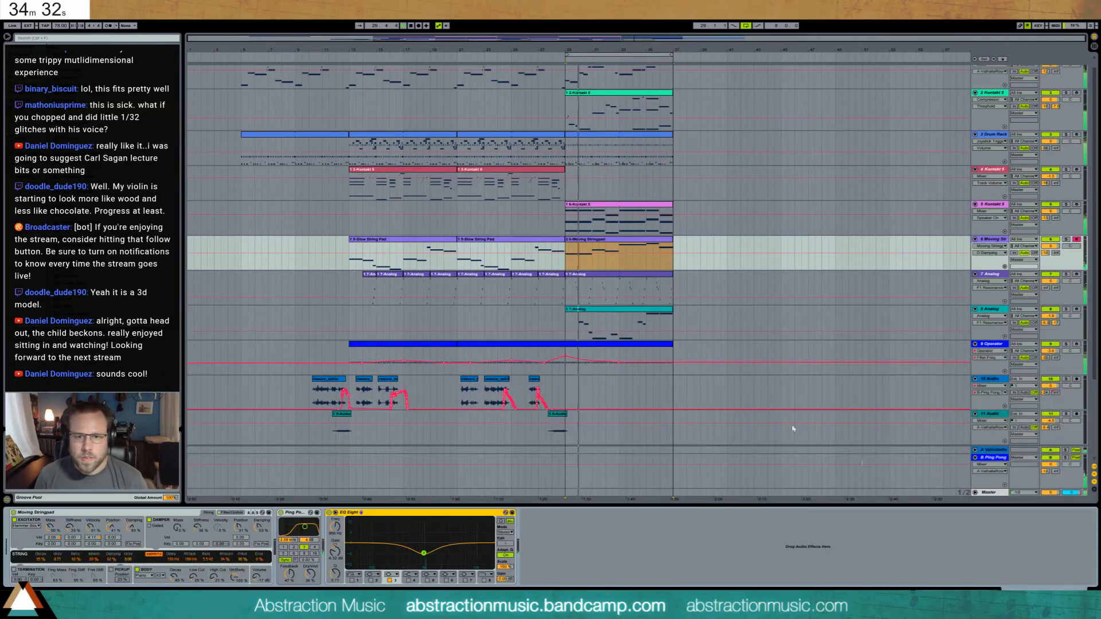
- Show the reverb send automation of the track 9 Operator and raise it to a peak at bar 29
left_click(585, 344)
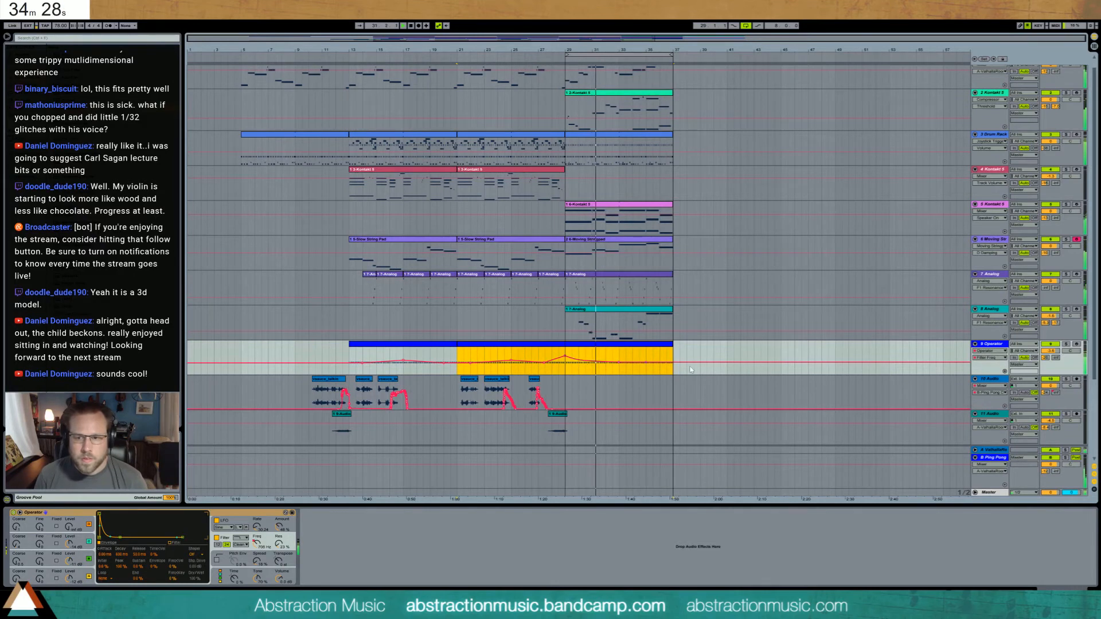
left_click(1047, 362)
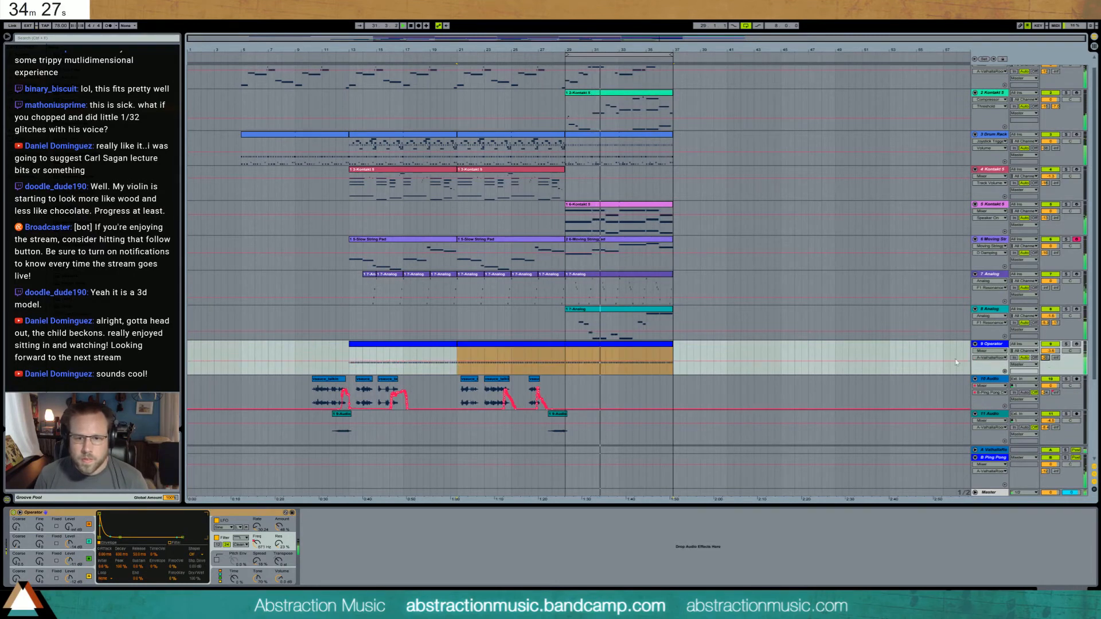
left_click(566, 361)
left_click_drag(565, 360, 564, 358)
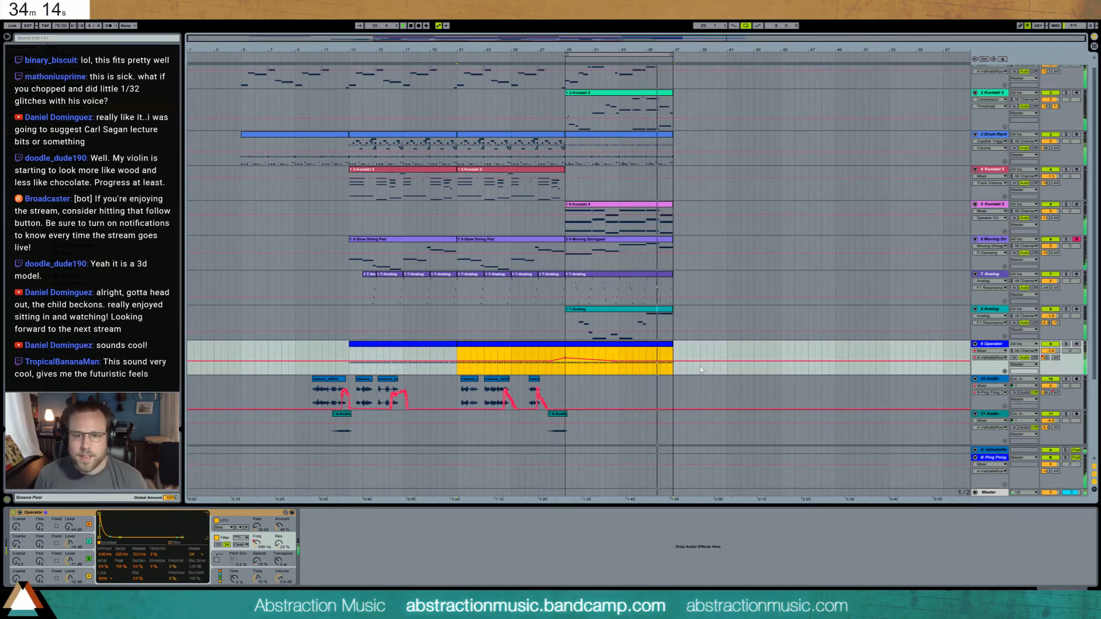
- Compare the track 8 Analog sound with its Phaser on and off, shift the Phaser's frequency and feedback, and adjust the synth's amplitude envelope
left_click(990, 312)
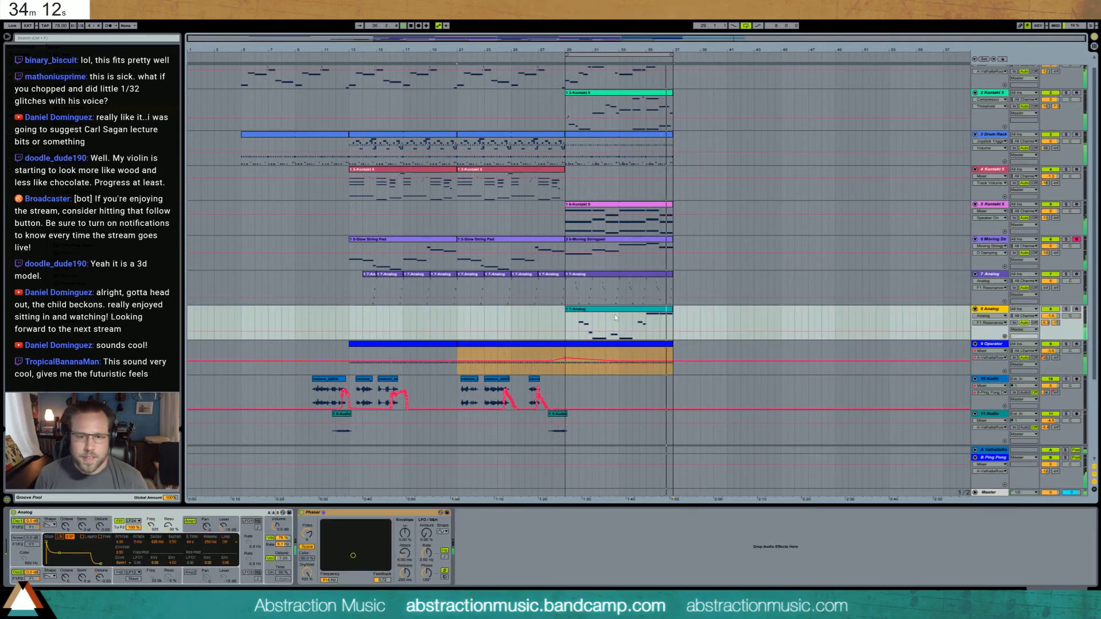
left_click(301, 512)
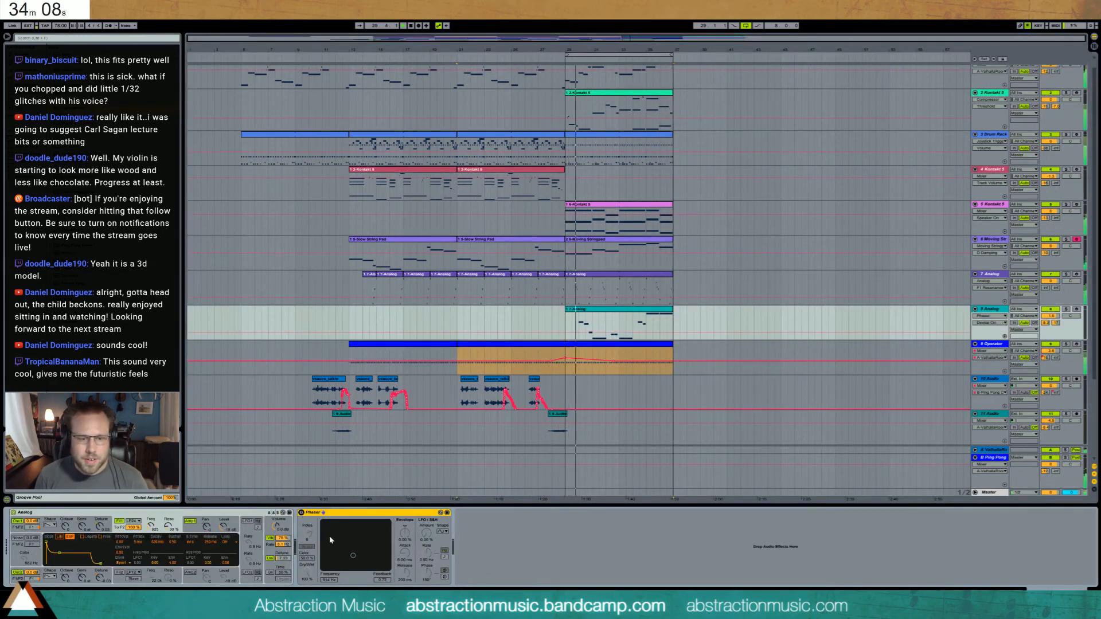
left_click(301, 512)
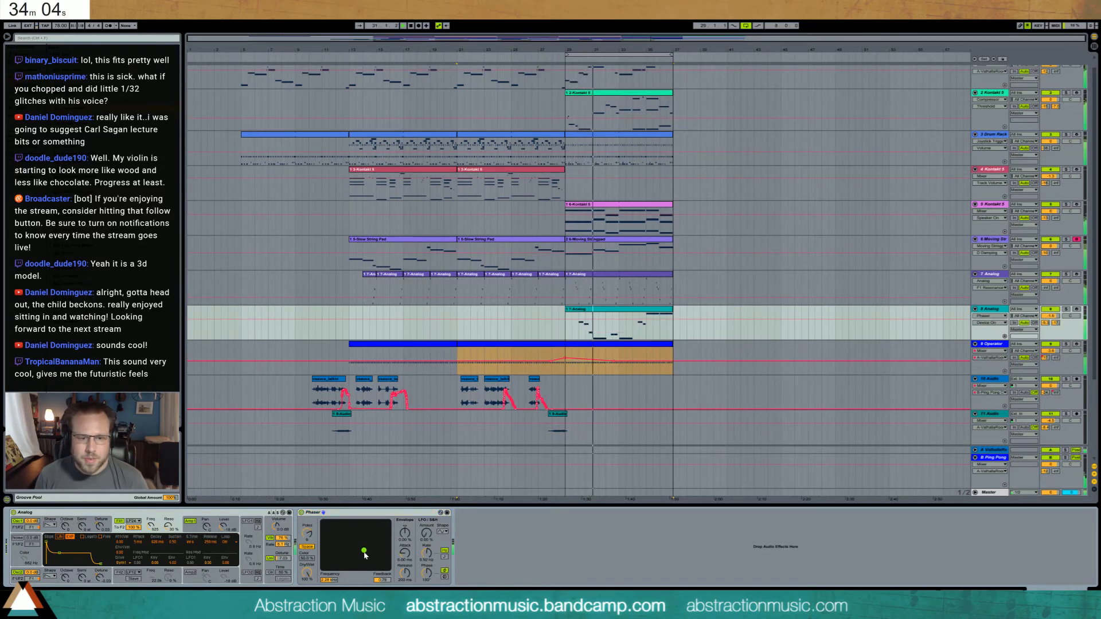
left_click(196, 527)
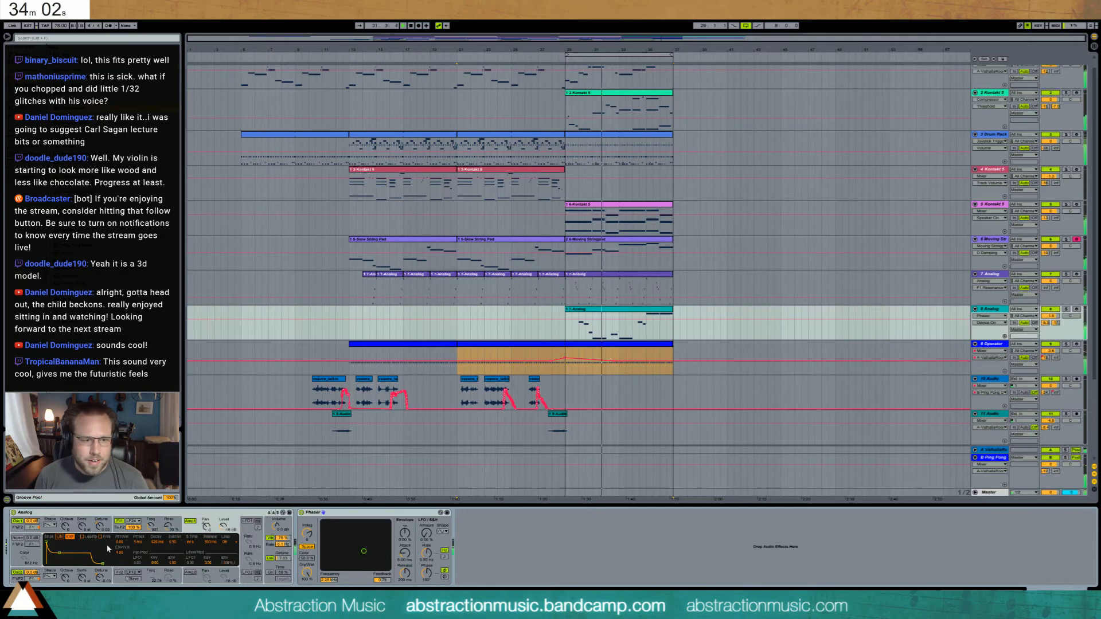
left_click_drag(60, 553, 62, 552)
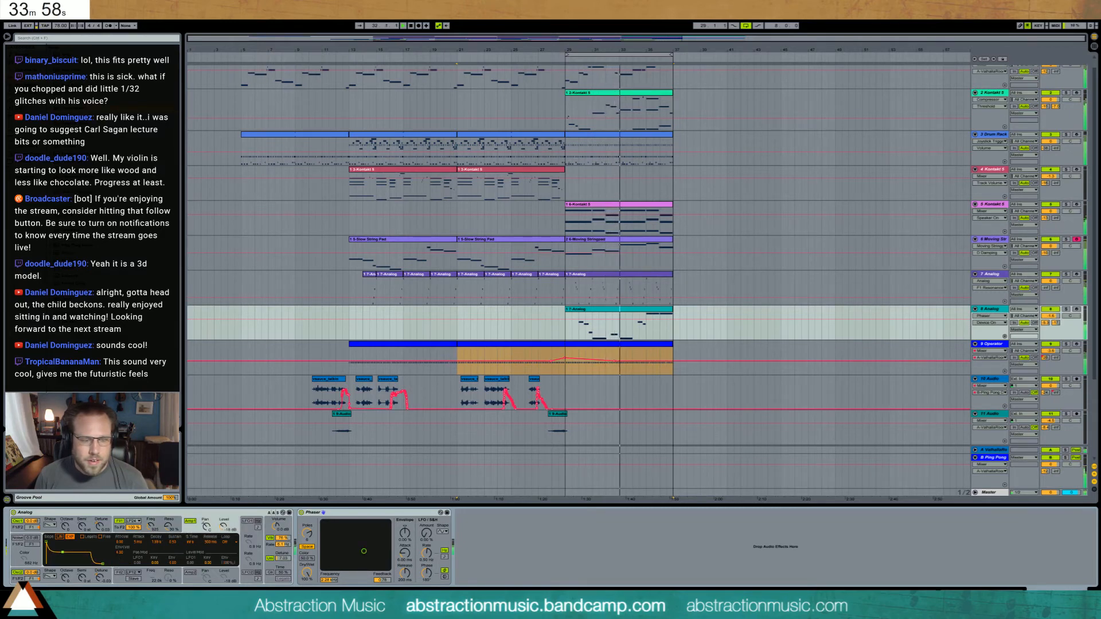
- Insert an Auto Pan between the Analog synth and the Phaser on track 8 and adjust its rate
left_click_drag(74, 76, 308, 513)
left_click_drag(325, 556, 325, 575)
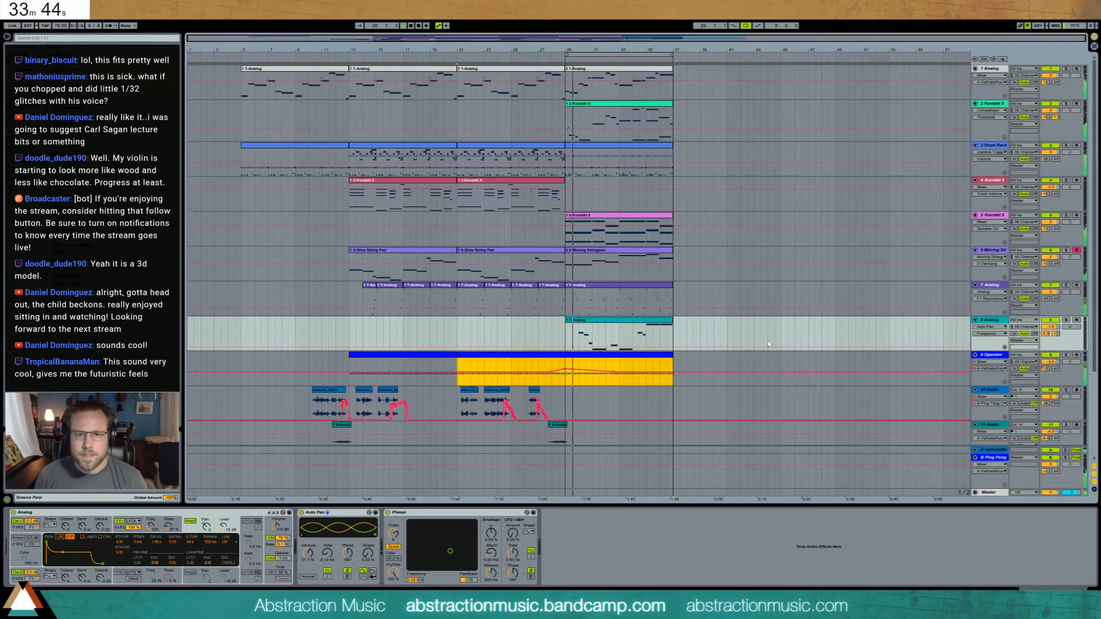
scroll(781, 368, "up", 1)
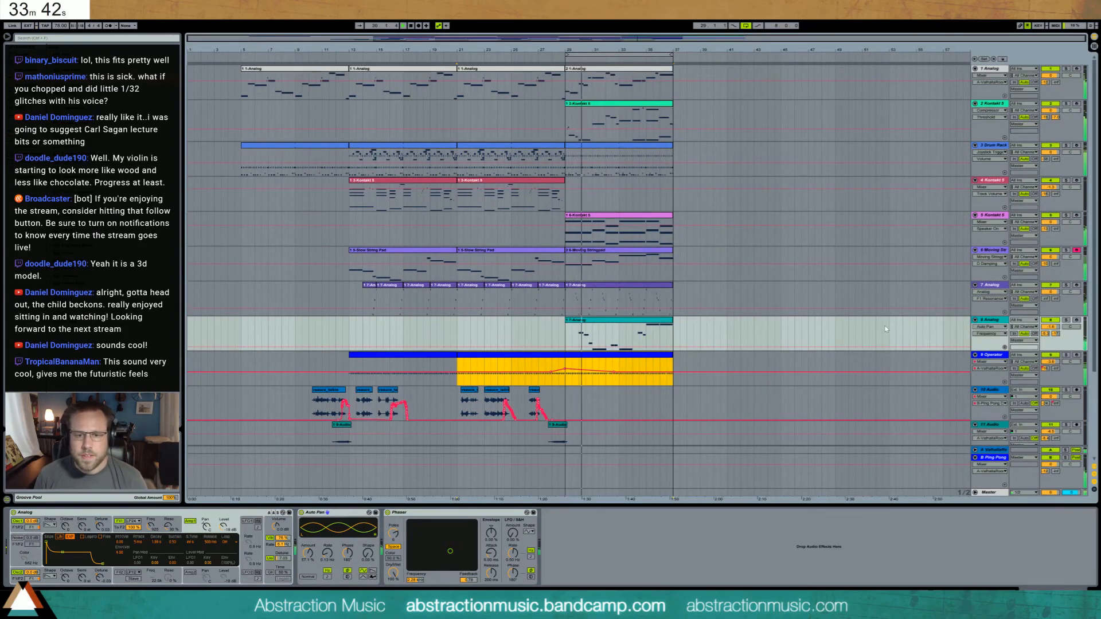
- Show the track volume automation of the track 9 Operator and open its clip starting at bar 29
left_click(1051, 363)
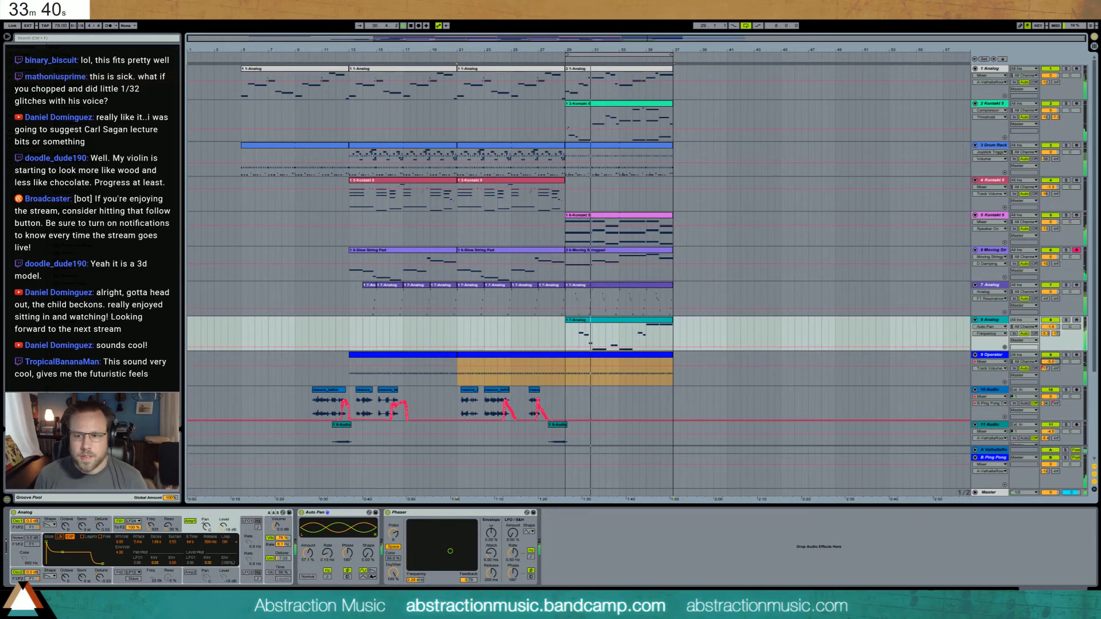
left_click(645, 359)
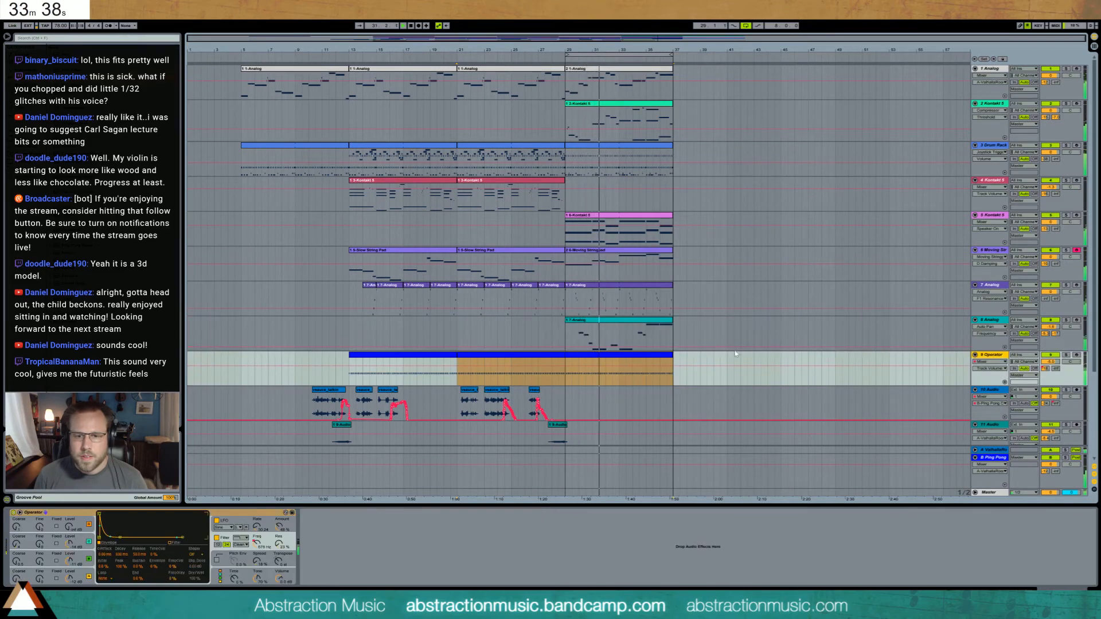
double_click(645, 359)
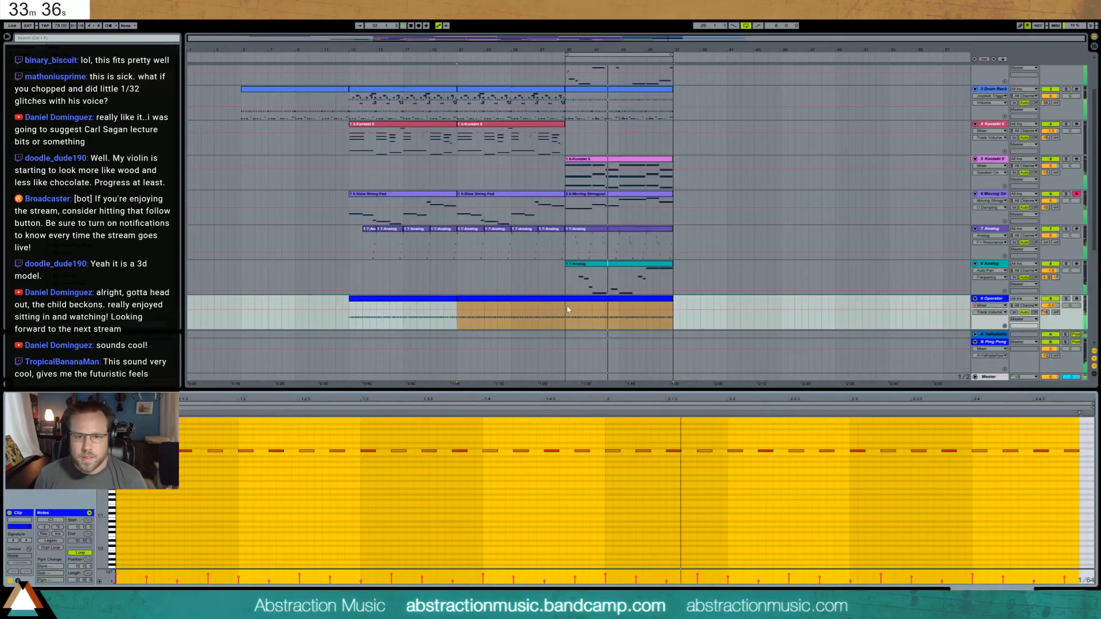
left_click_drag(647, 315, 673, 316)
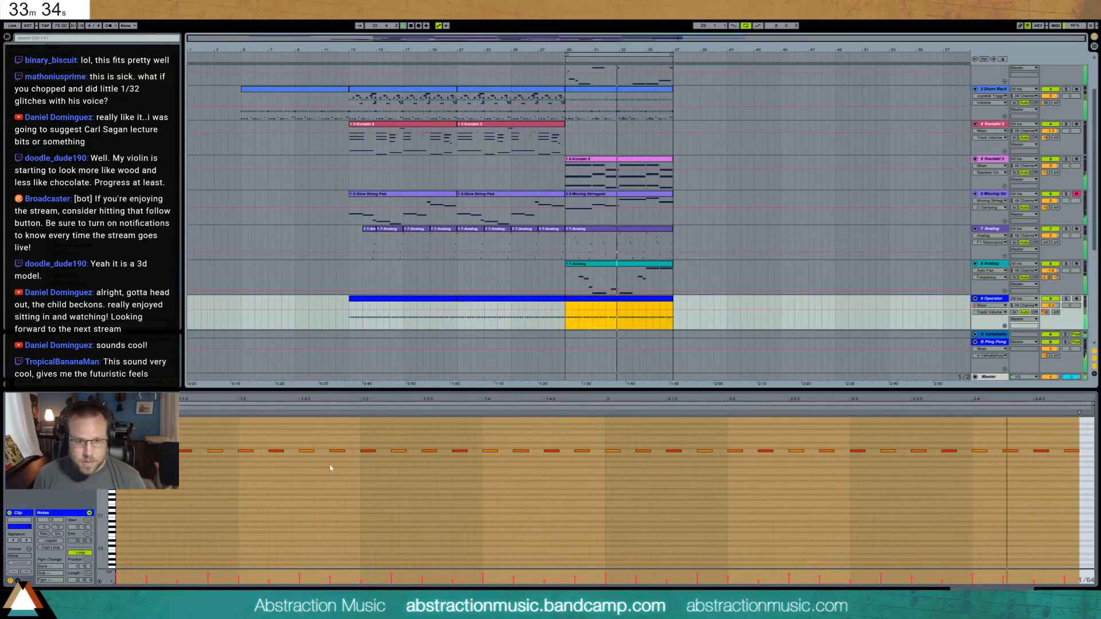
- Duplicate all notes in the bar 29 Operator clip and transpose the copies up ten semitones
left_click_drag(101, 453, 102, 530)
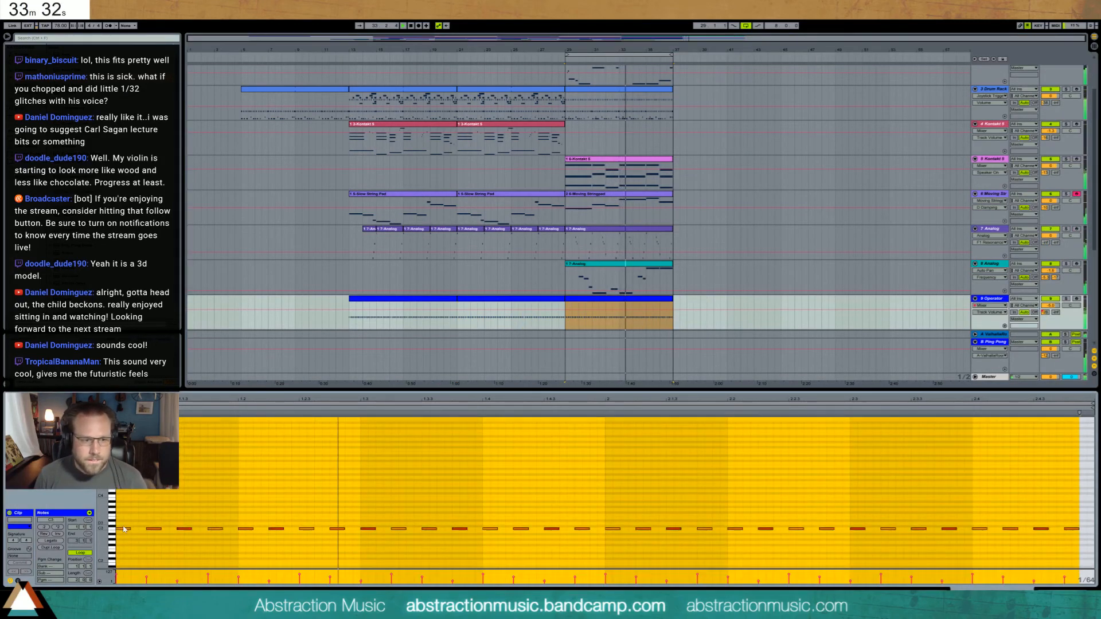
left_click(166, 541)
key("ctrl+a")
key("ctrl+c")
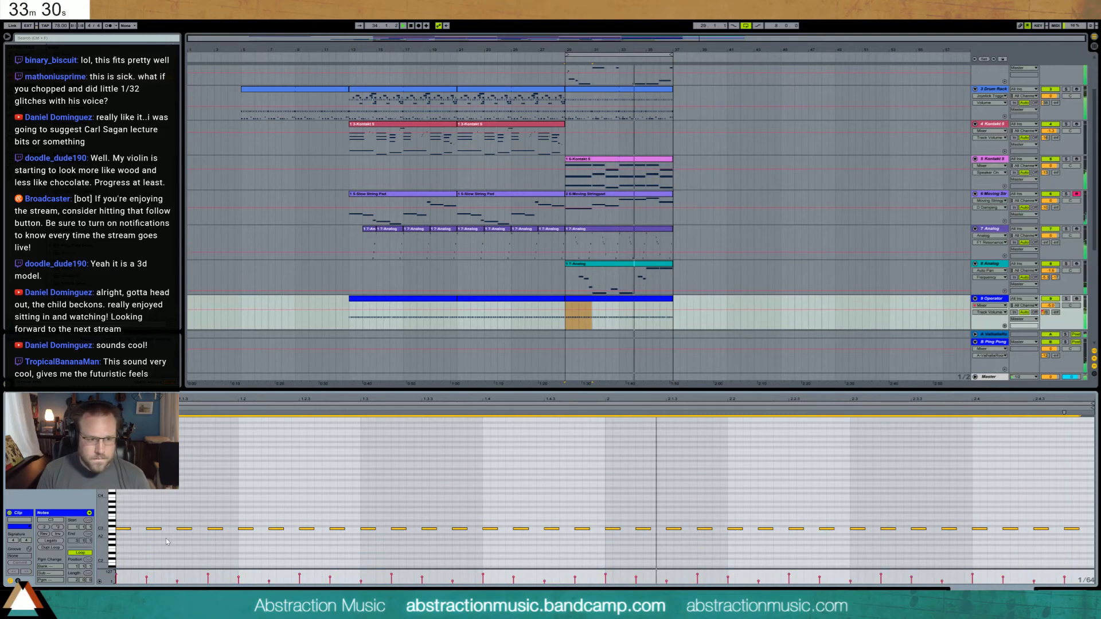
key("ctrl+v")
key("shift+Up")
key("Down")
key("Down")
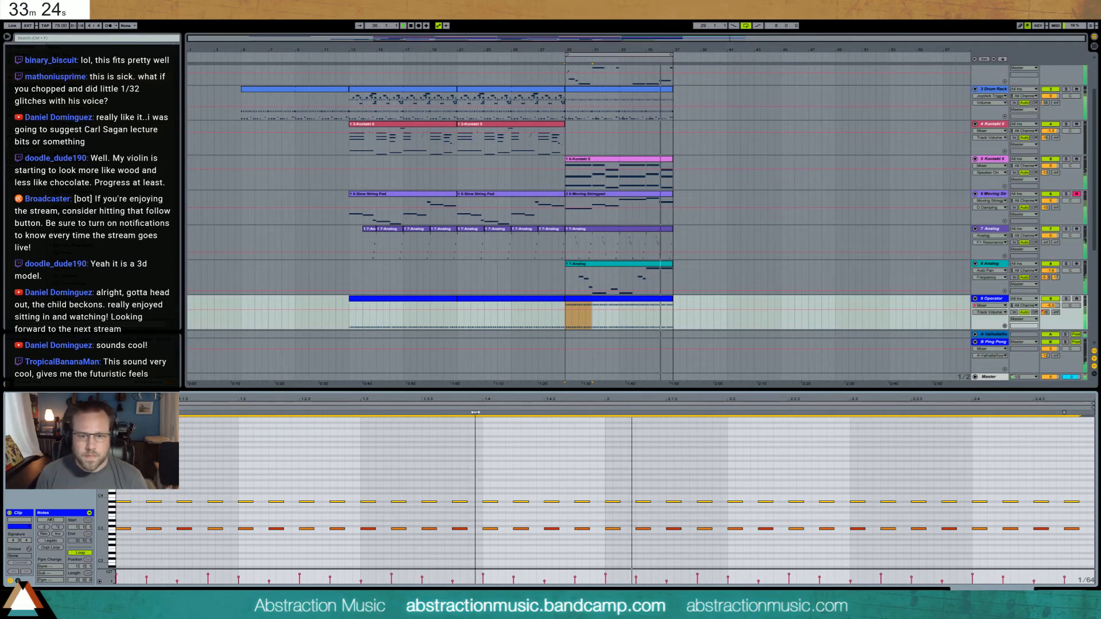
- Return to the track 9 Operator's devices and insert a new MIDI track directly below it
left_click(630, 302)
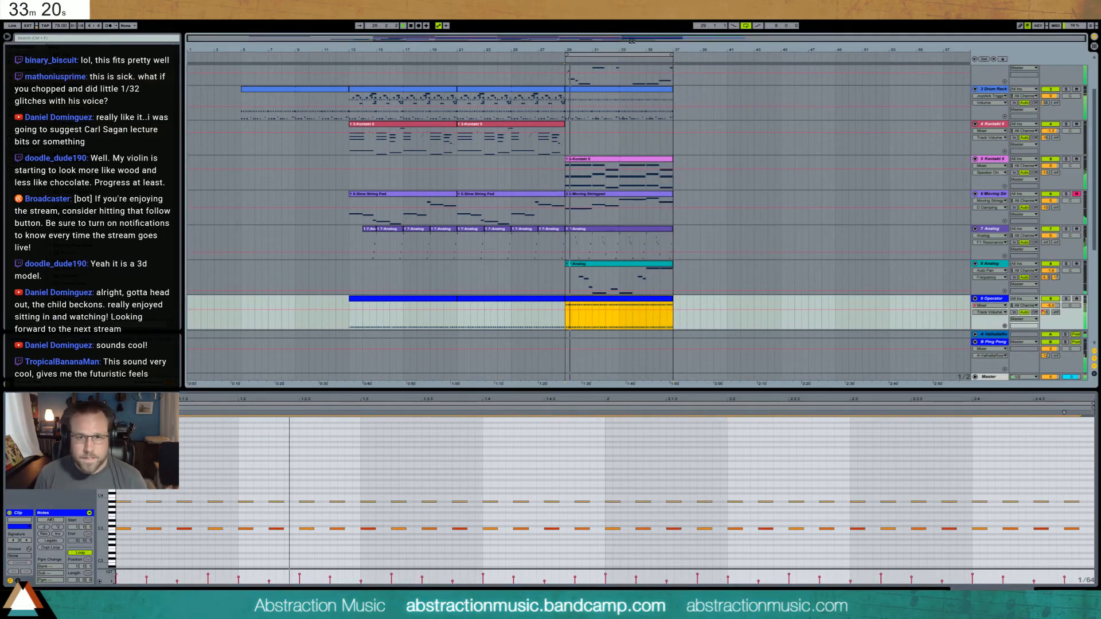
left_click_drag(578, 49, 472, 116)
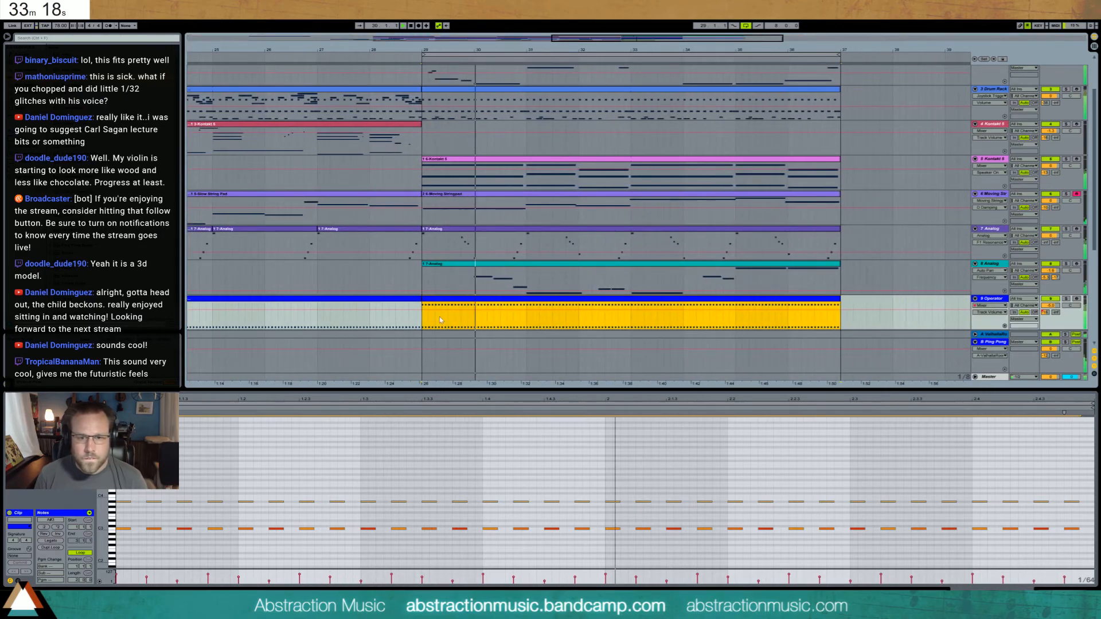
left_click_drag(425, 321, 529, 320)
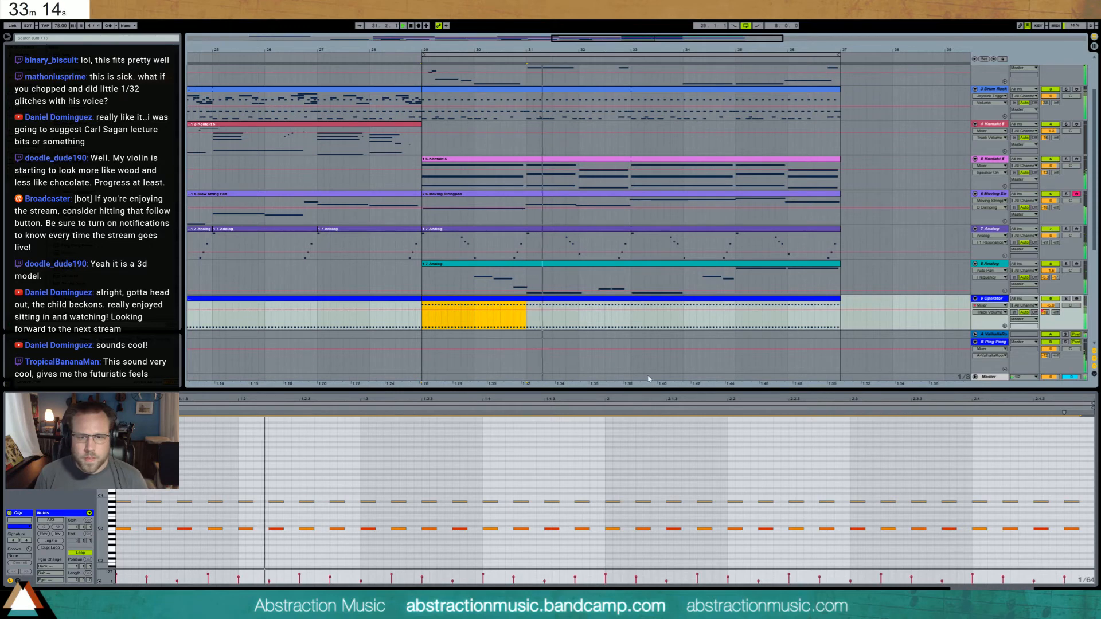
key("shift+Tab")
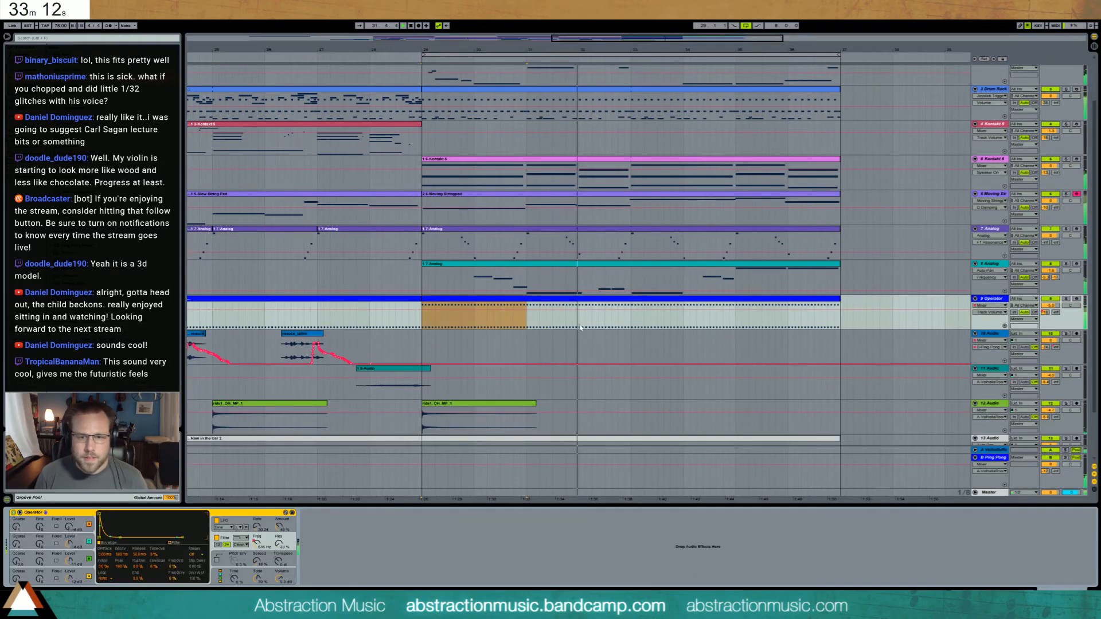
left_click(600, 299)
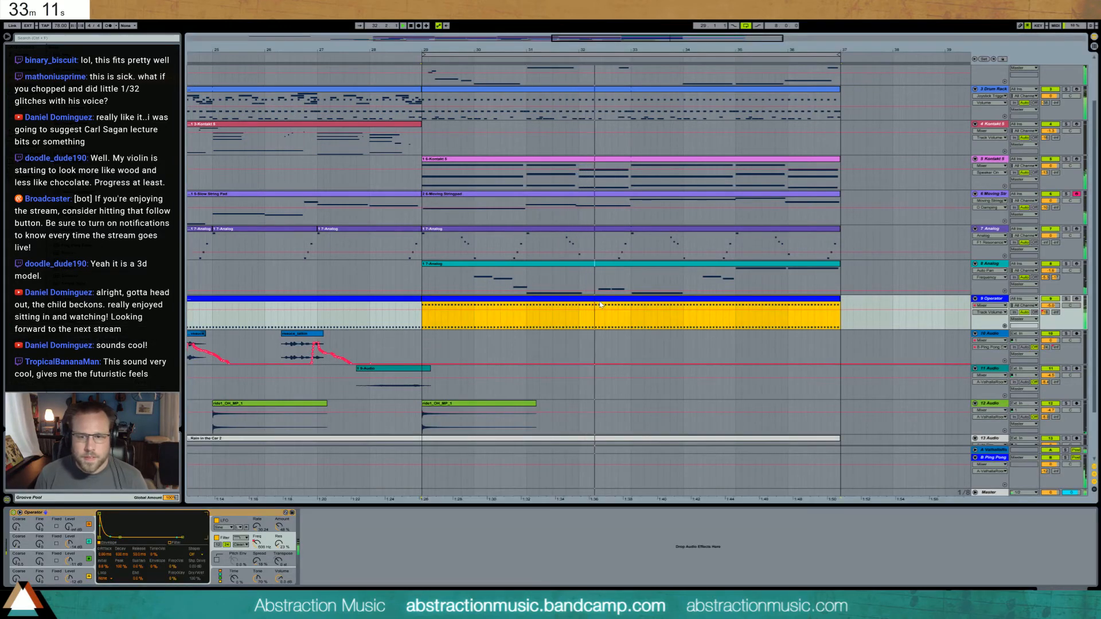
left_click(989, 300)
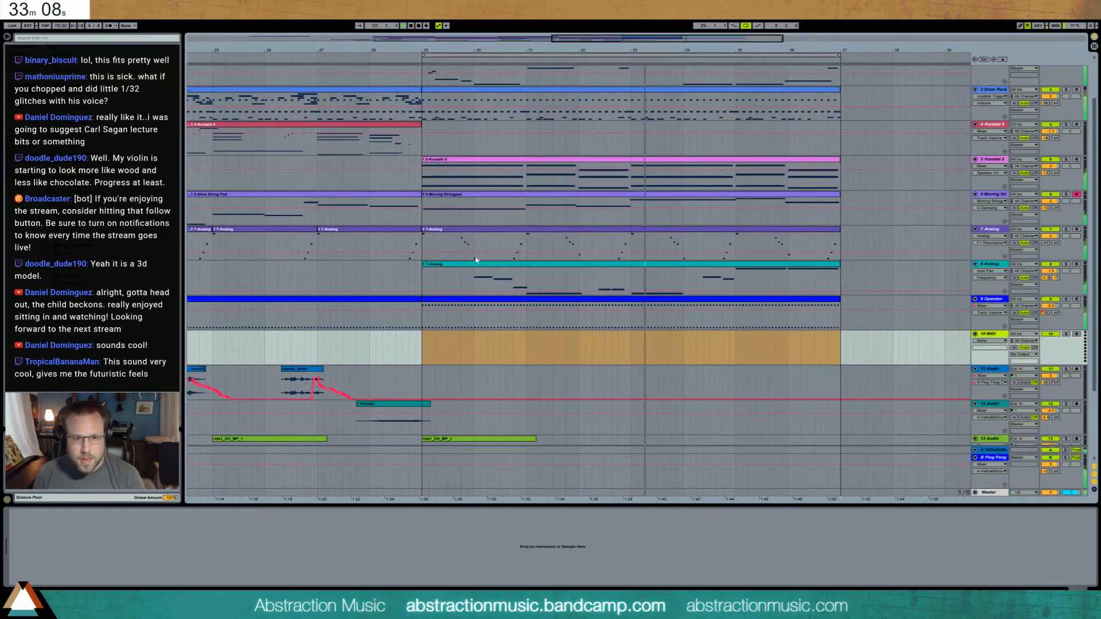
key("ctrl+shift+t")
- Copy the track 9 Operator clip at bar 29 to the new track 10 and delete the copy's lower row of notes
left_click(442, 300)
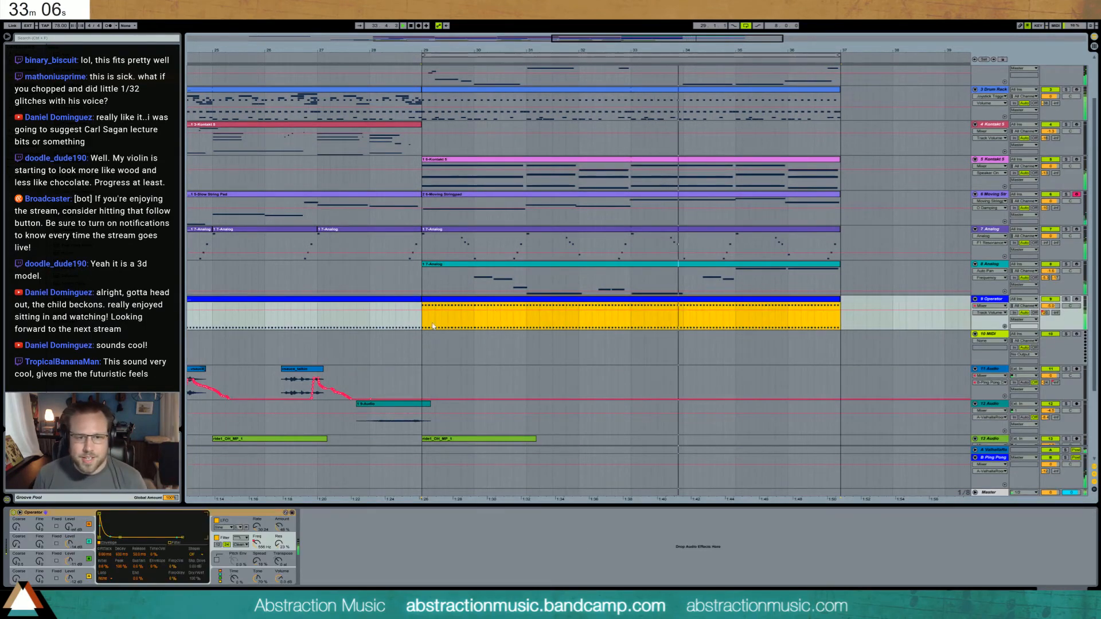
key("space")
left_click_drag(444, 300, 446, 335)
double_click(426, 336)
left_click_drag(117, 520, 1087, 563)
key("Delete")
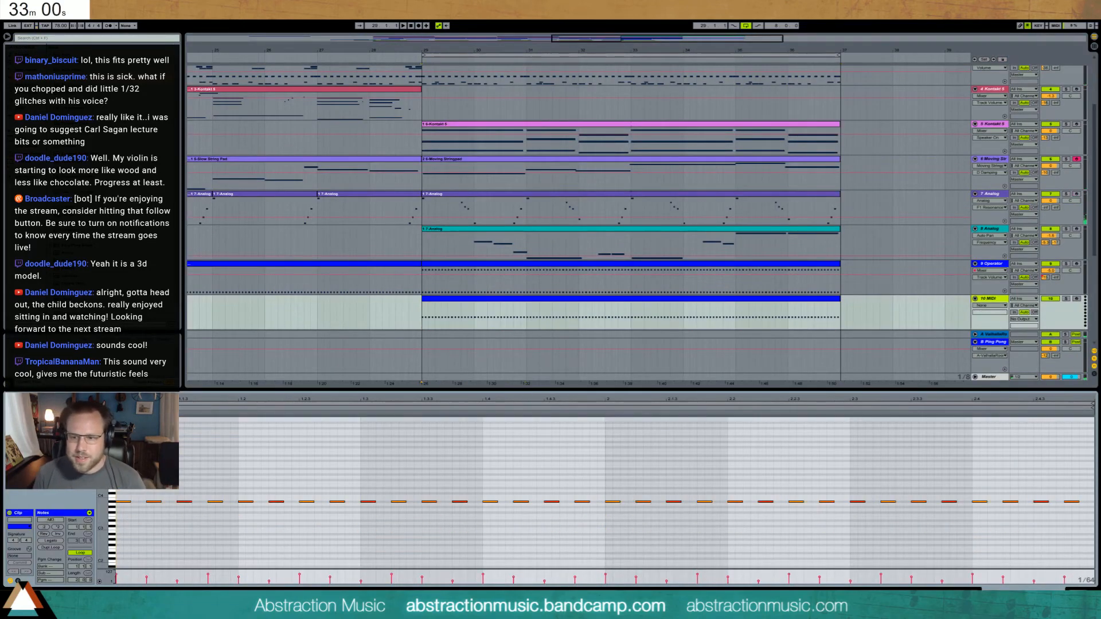
- Load an Analog synth on track 10, turn on its unison and show the first amplifier's envelope
left_click(1078, 589)
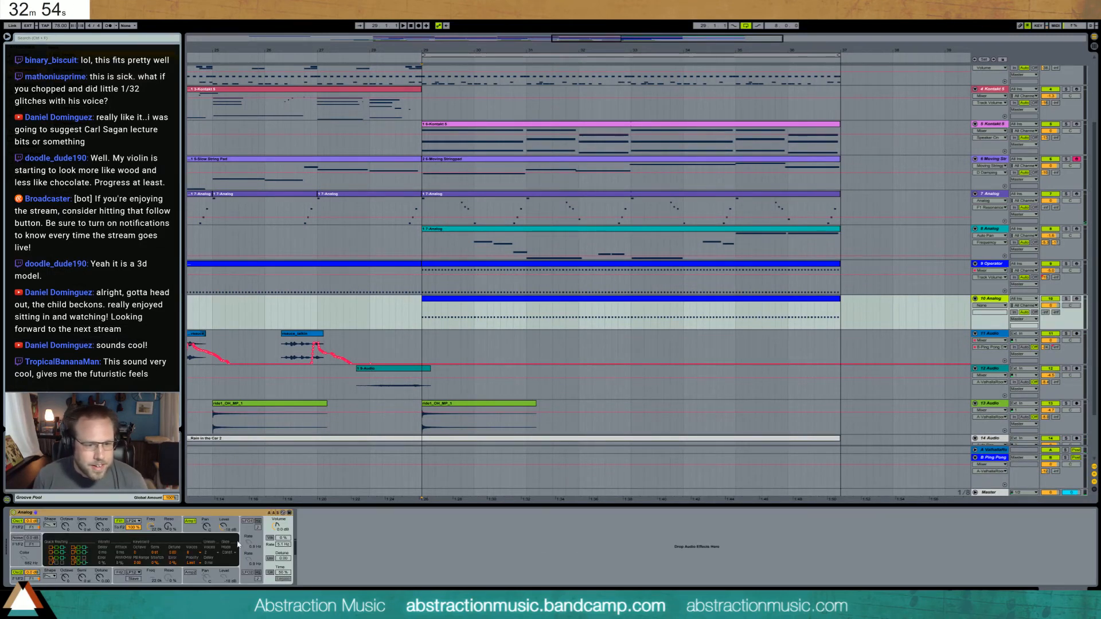
left_click(270, 559)
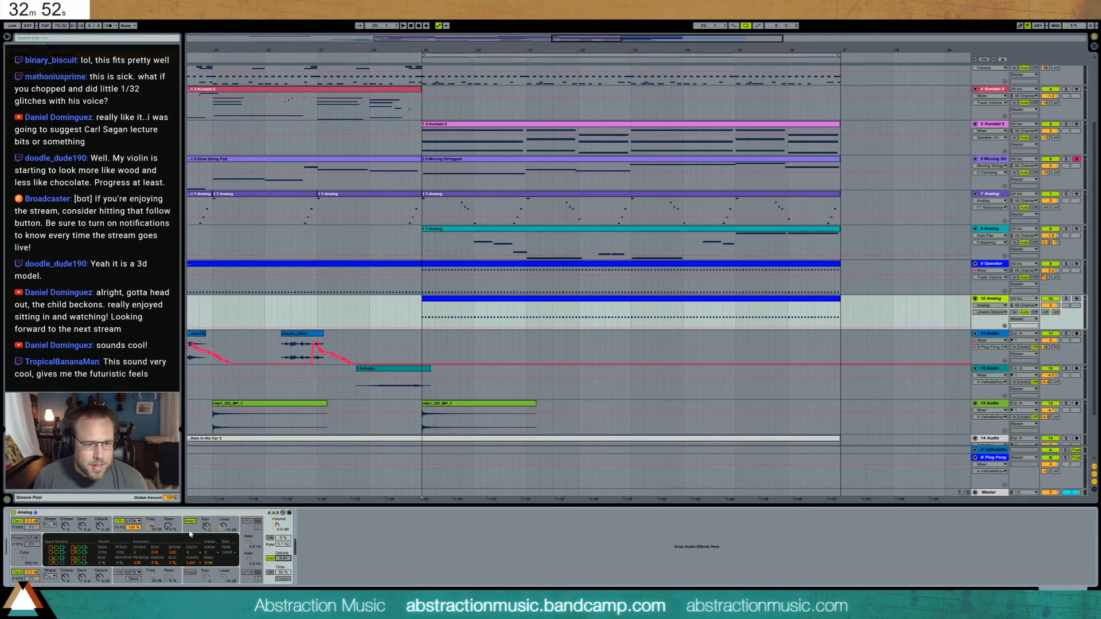
left_click(119, 535)
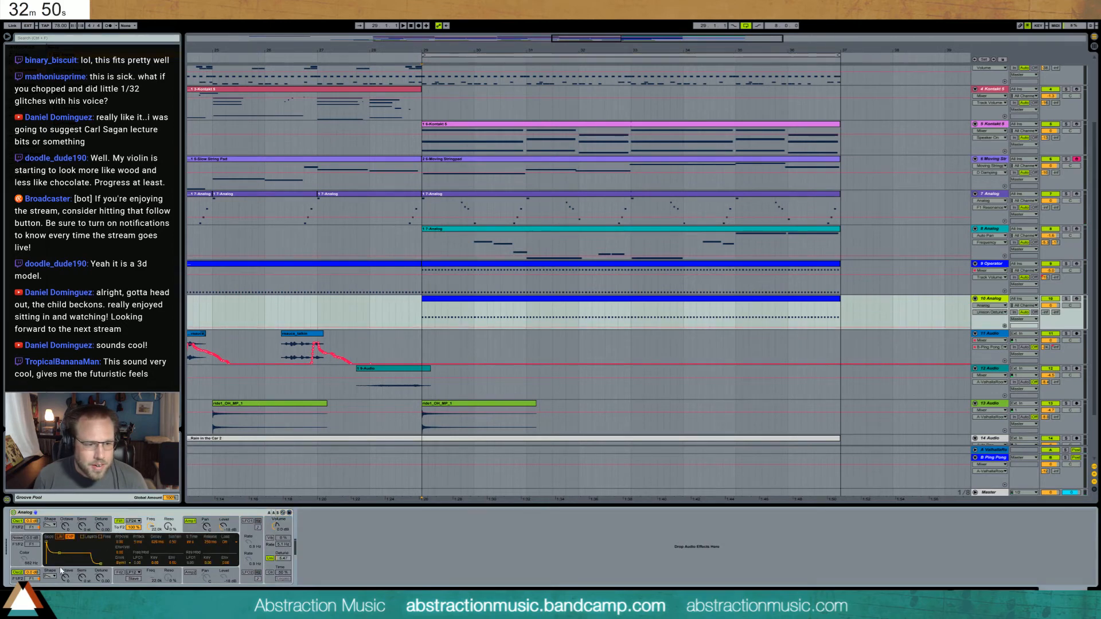
left_click(189, 530)
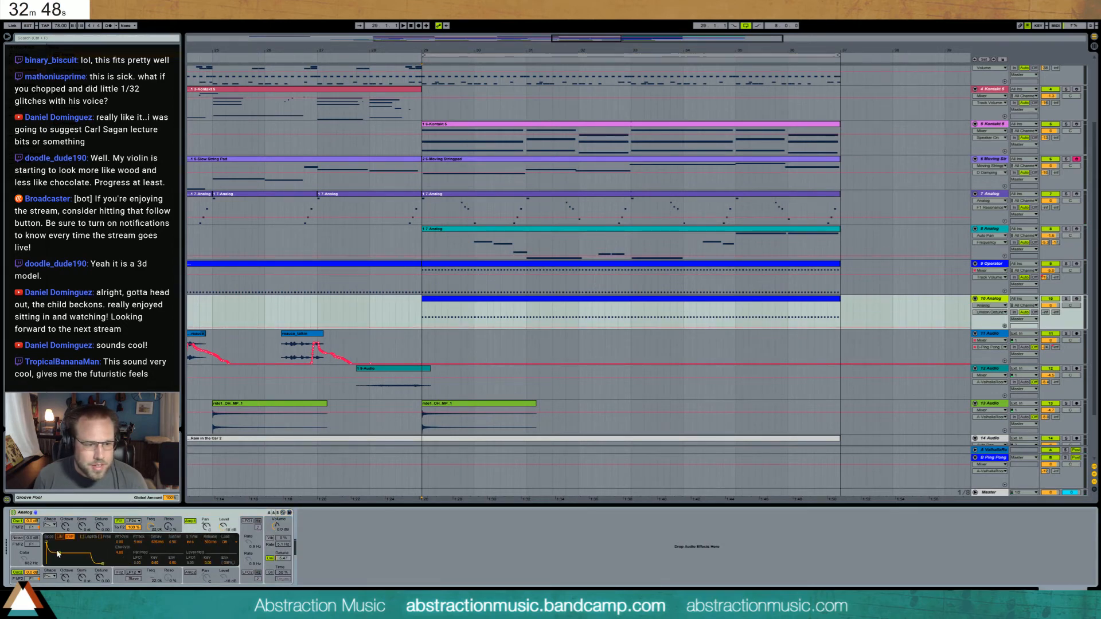
- Adjust the filter cutoff and the oscillator detune of the Analog synth on track 10 during playback
left_click_drag(154, 532, 153, 475)
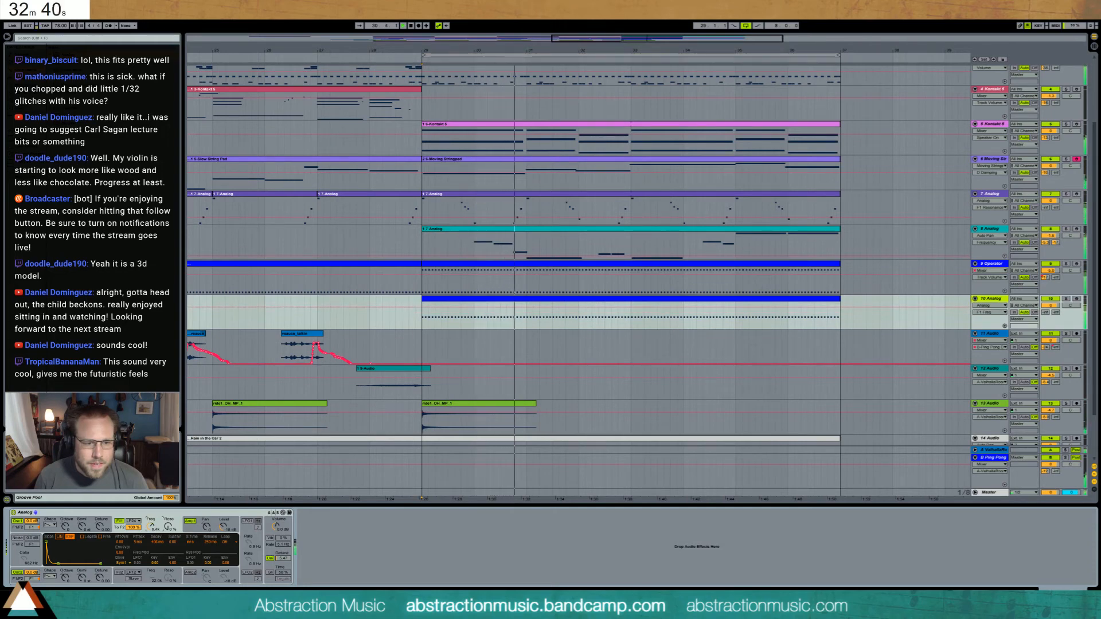
left_click_drag(153, 531, 100, 524)
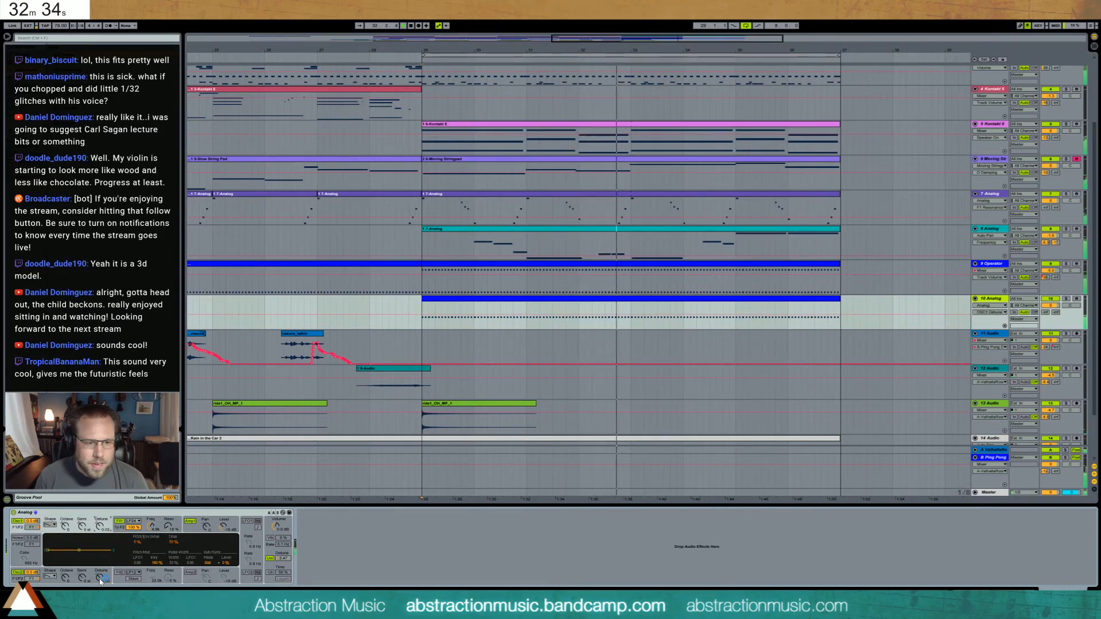
left_click_drag(100, 578, 100, 581)
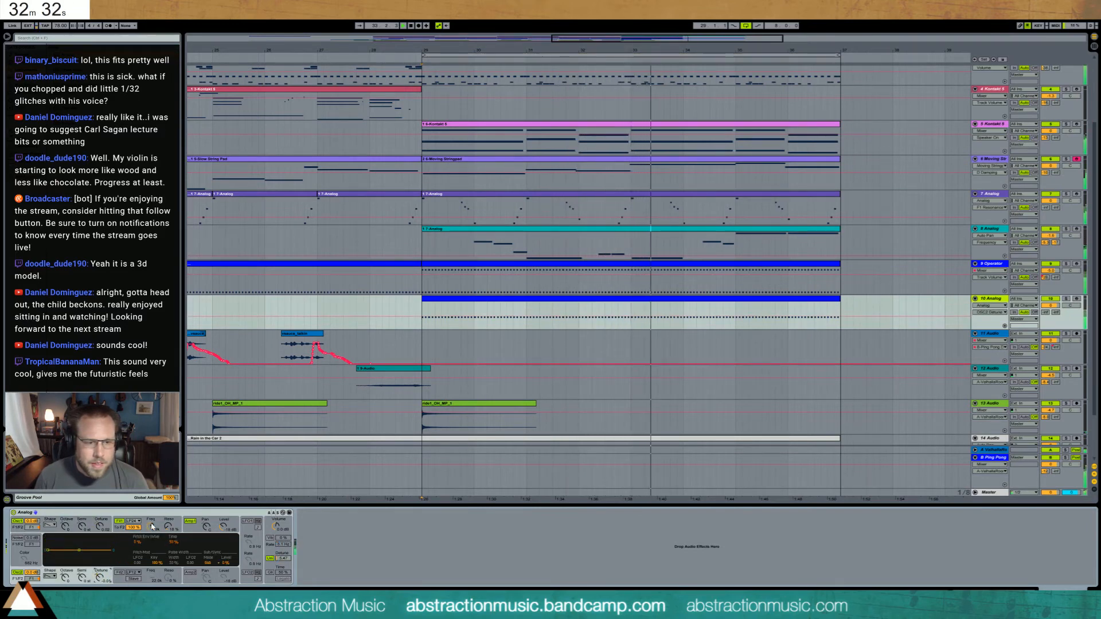
left_click_drag(152, 527, 152, 536)
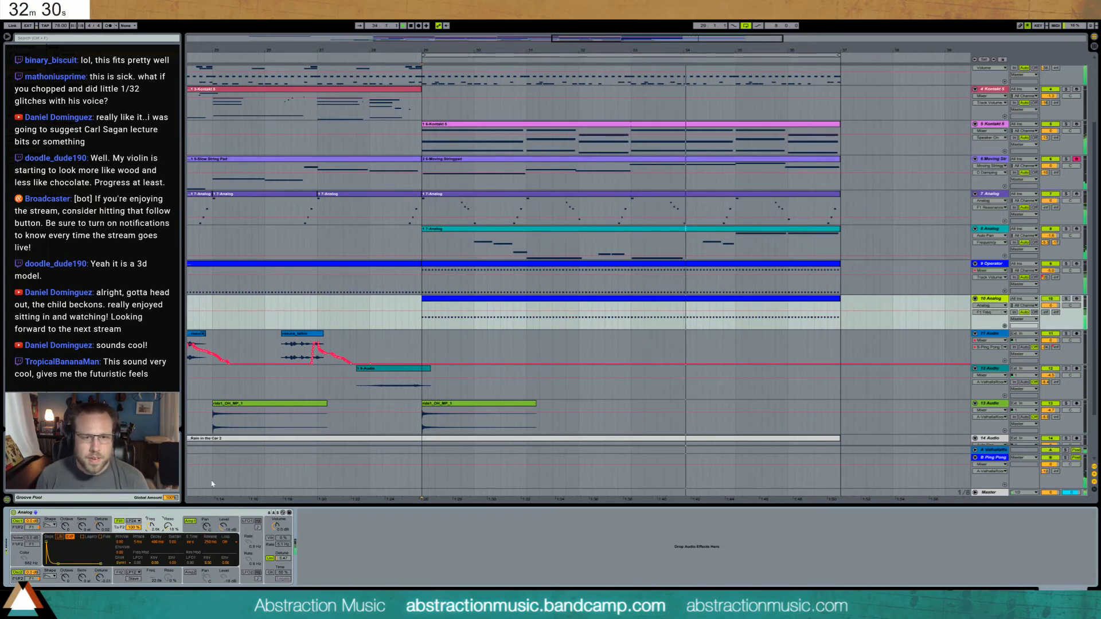
- Extend the last clips on the track 10 Analog, track 9 Operator and track 7 Analog to bar 41
left_click_drag(570, 50, 570, 22)
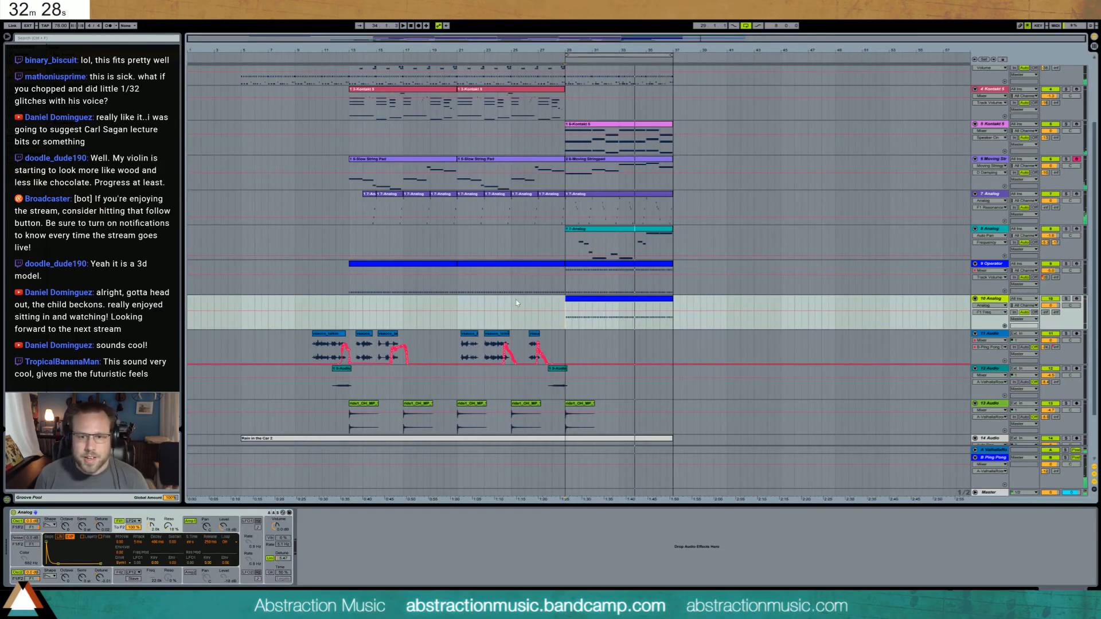
left_click(633, 299)
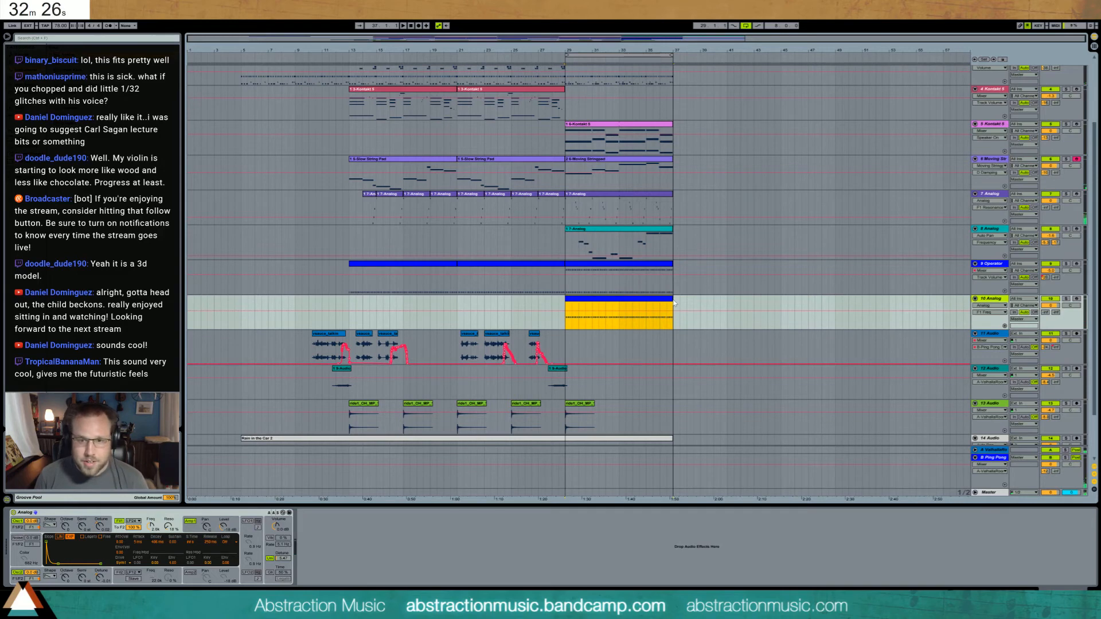
left_click_drag(676, 299, 729, 302)
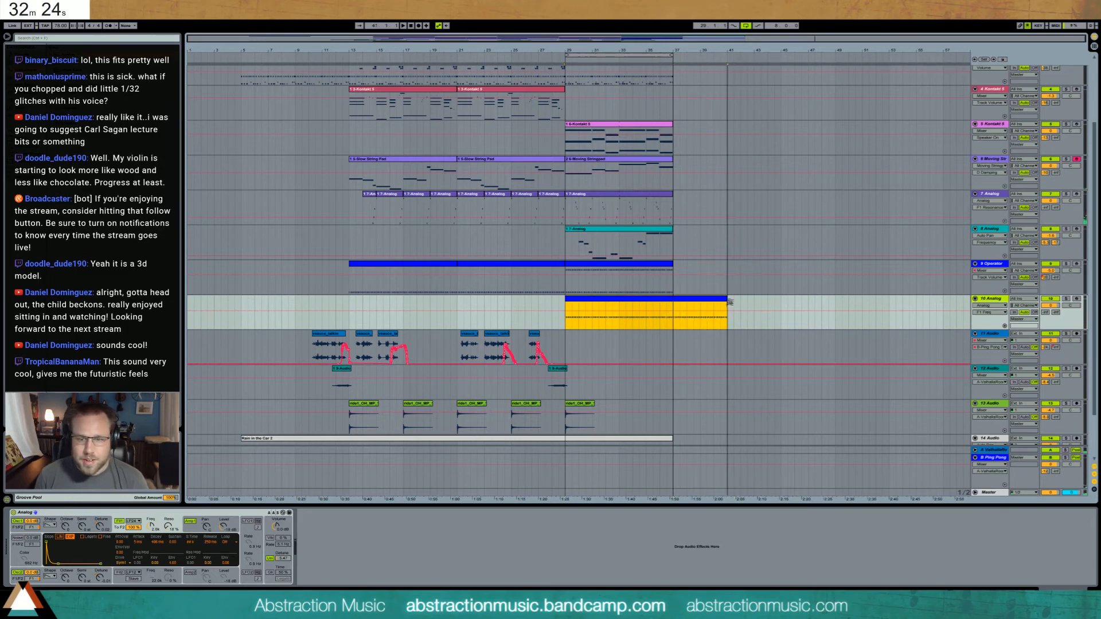
left_click_drag(675, 268, 727, 271)
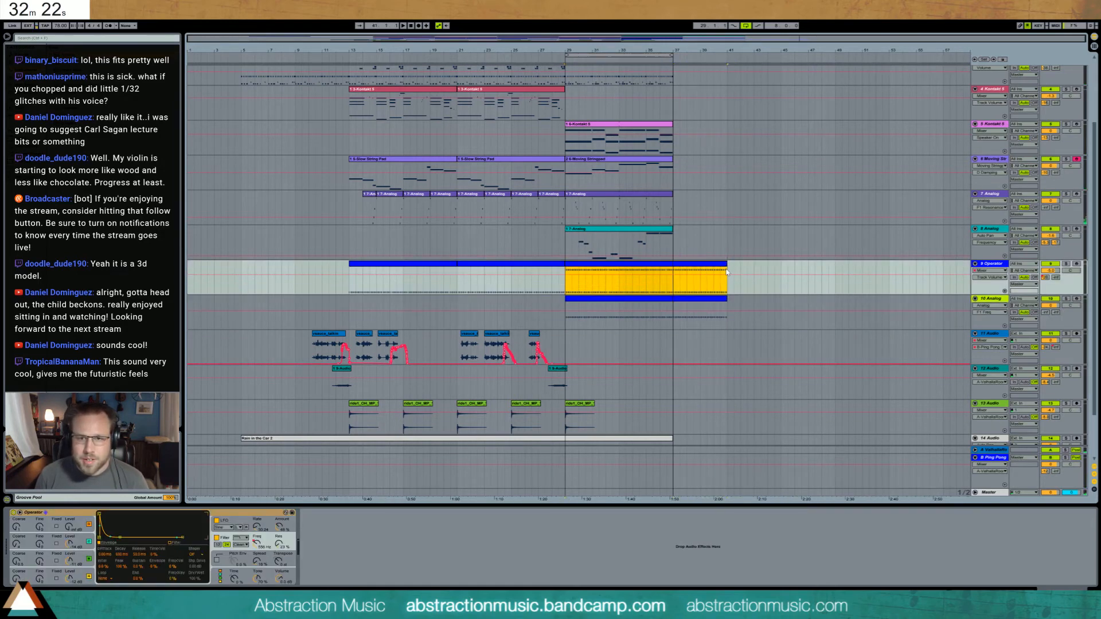
left_click_drag(796, 40, 706, 145)
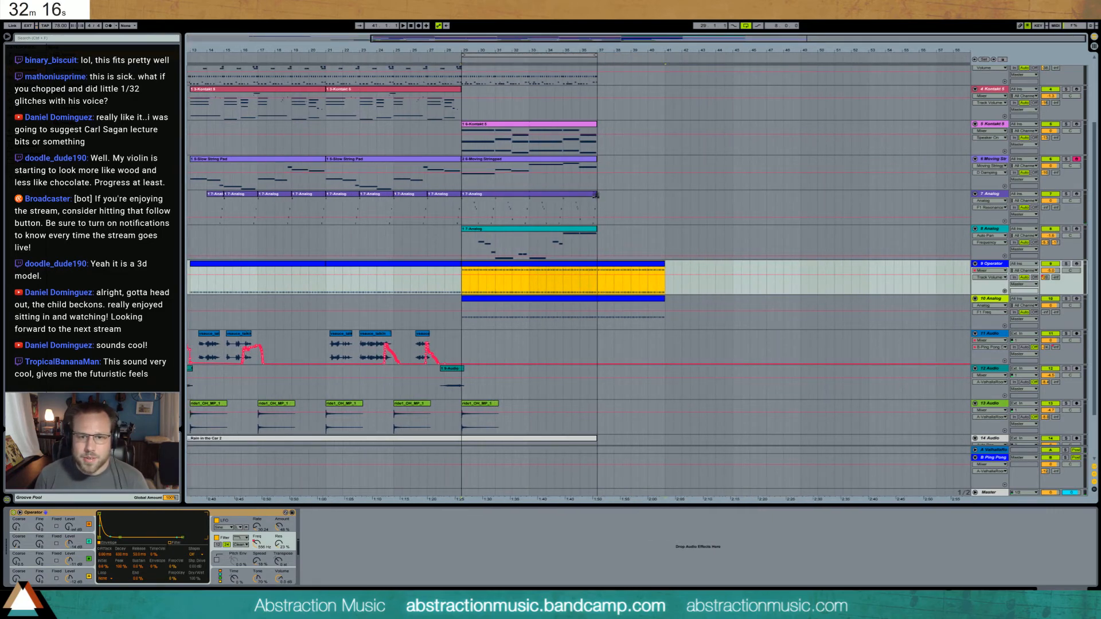
left_click_drag(597, 195, 666, 201)
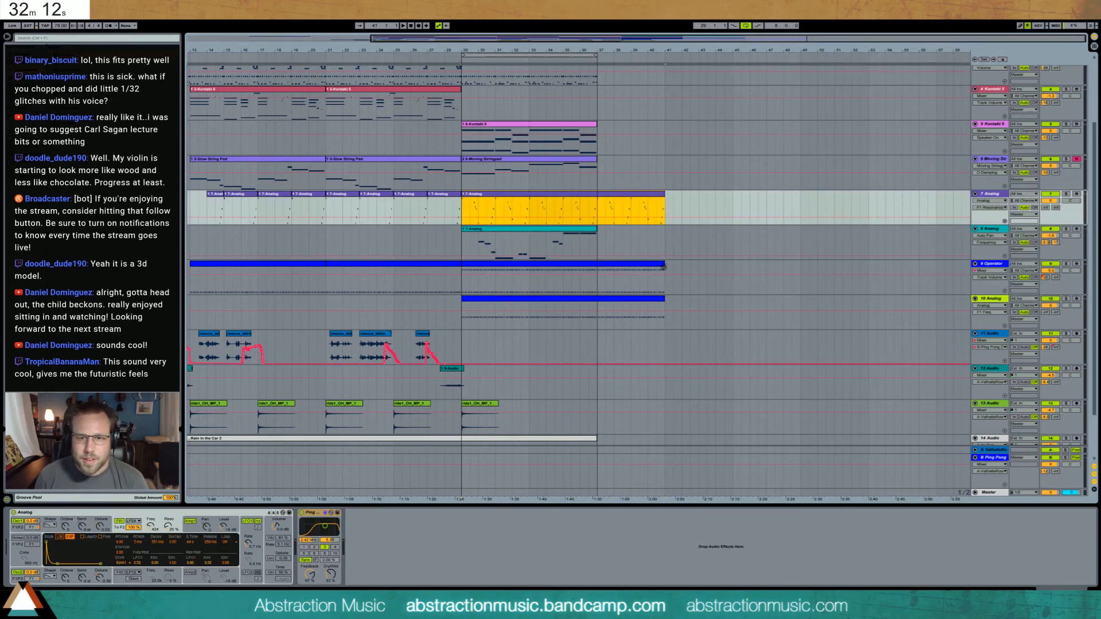
- Extend the Rain in the Car 2 clip to bar 41 and place a copy of the last ride cymbal clip at bar 41
scroll(631, 344, "down", 2)
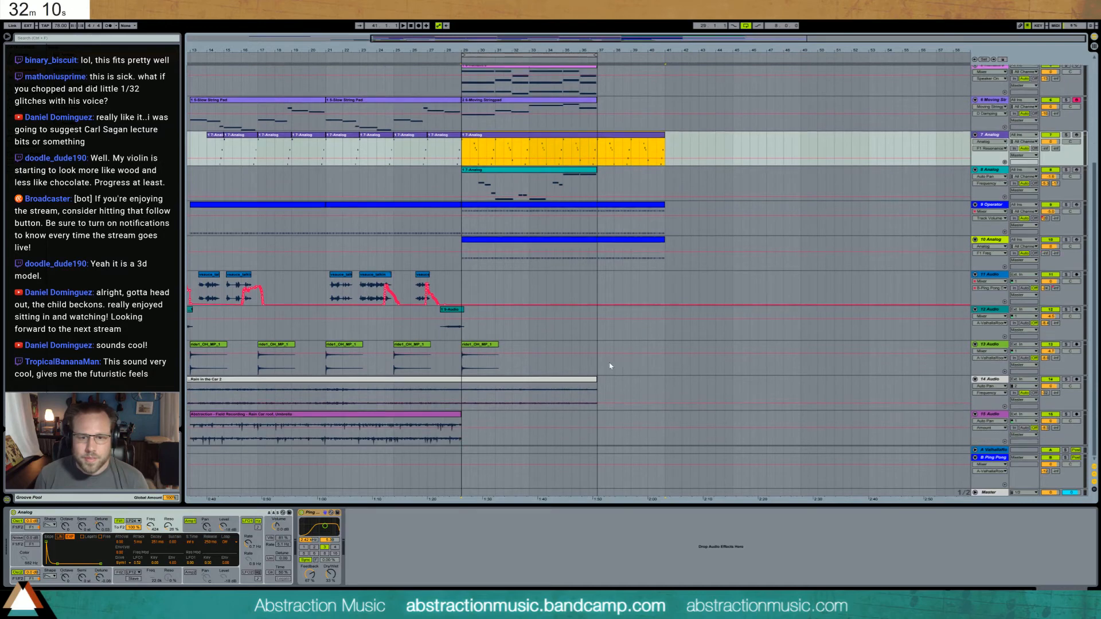
left_click_drag(596, 378, 690, 388)
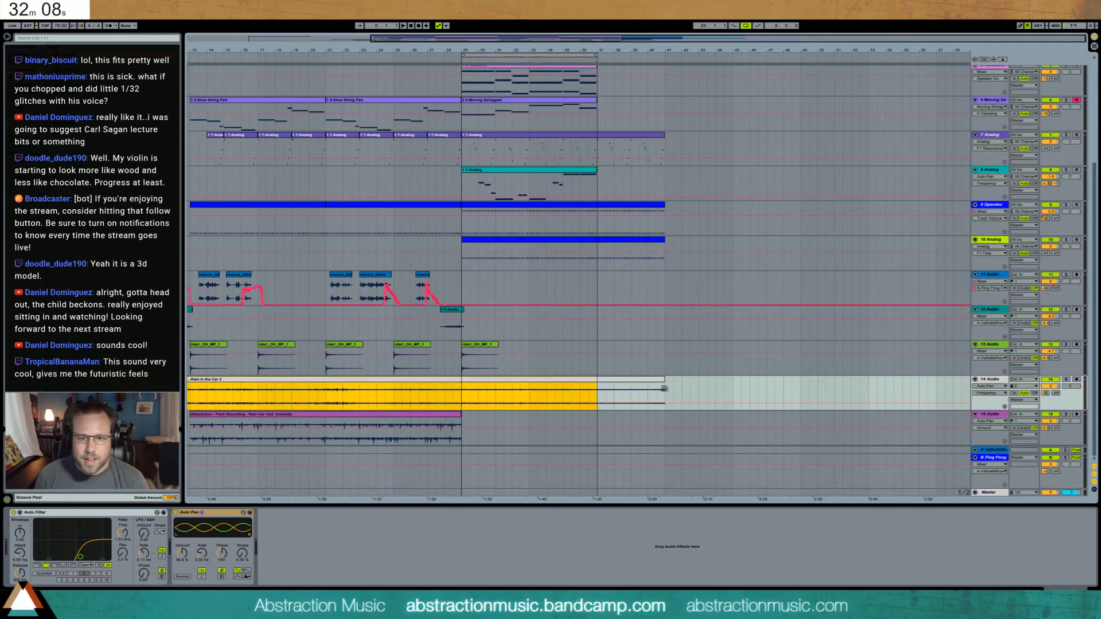
left_click(471, 345)
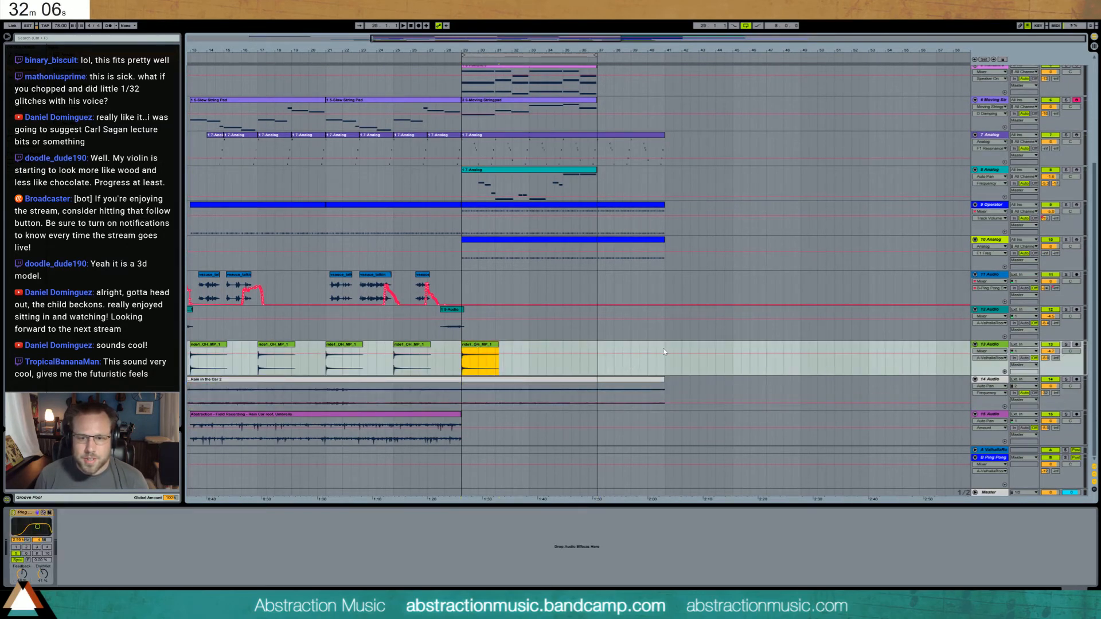
left_click_drag(463, 256, 602, 271)
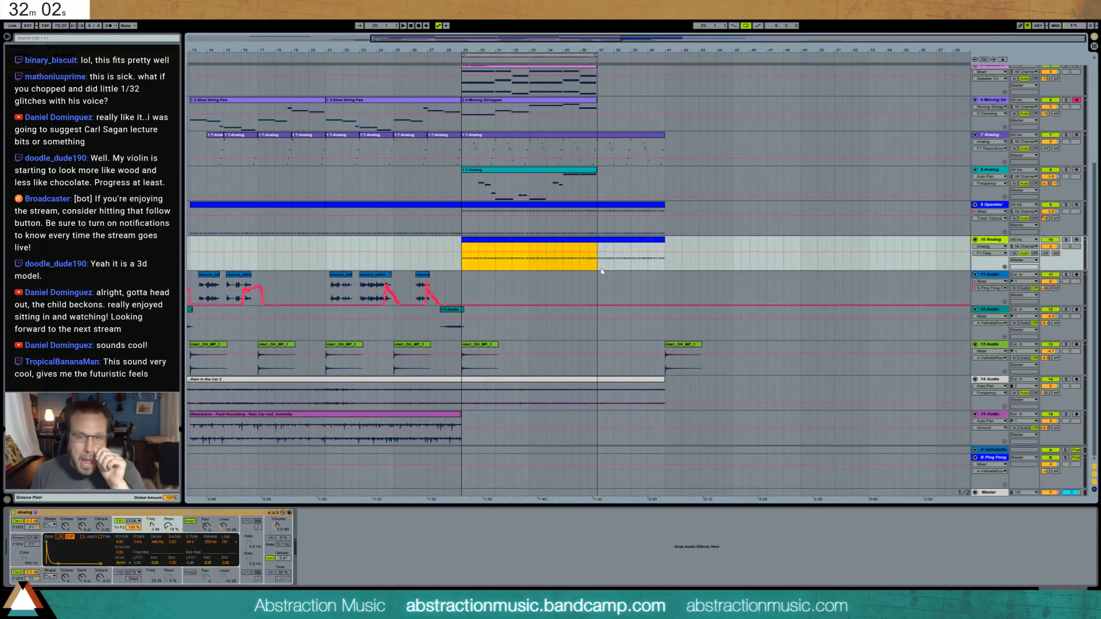
- Extend the pink Kontakt clip on track 5 to bar 41 and consolidate bars 37 to 41 into a separate clip
scroll(624, 281, "up", 5)
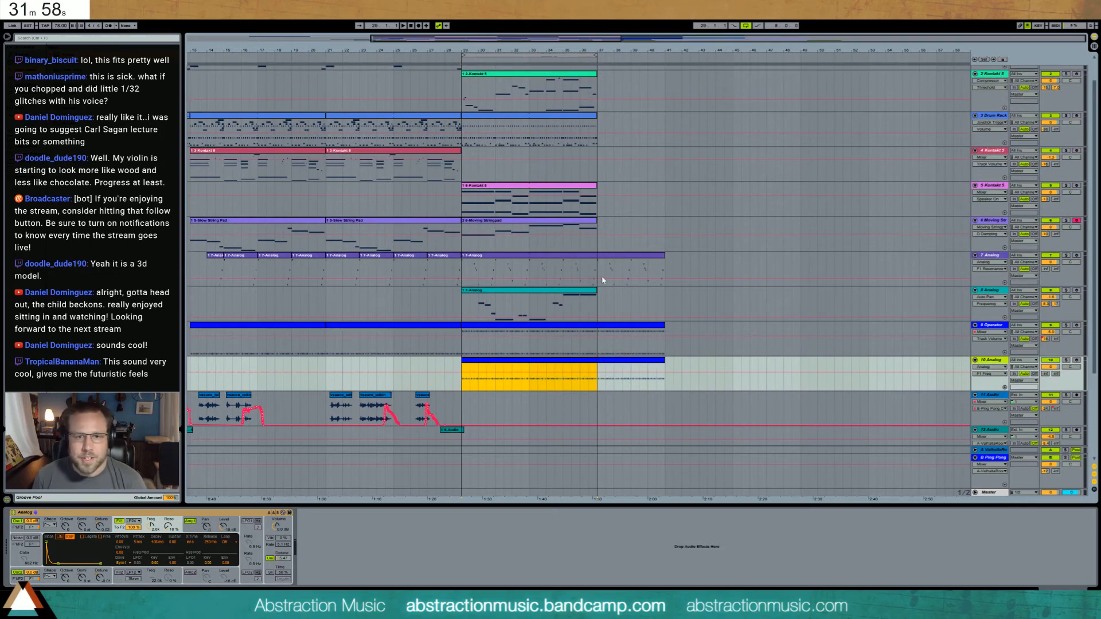
scroll(603, 279, "up", 2)
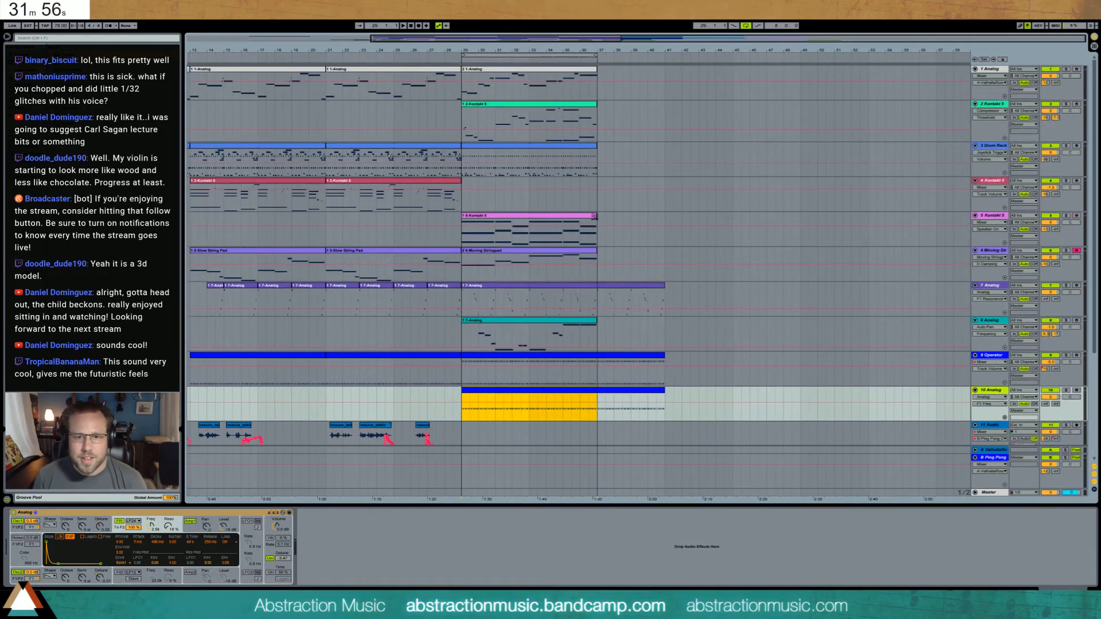
left_click_drag(595, 216, 647, 220)
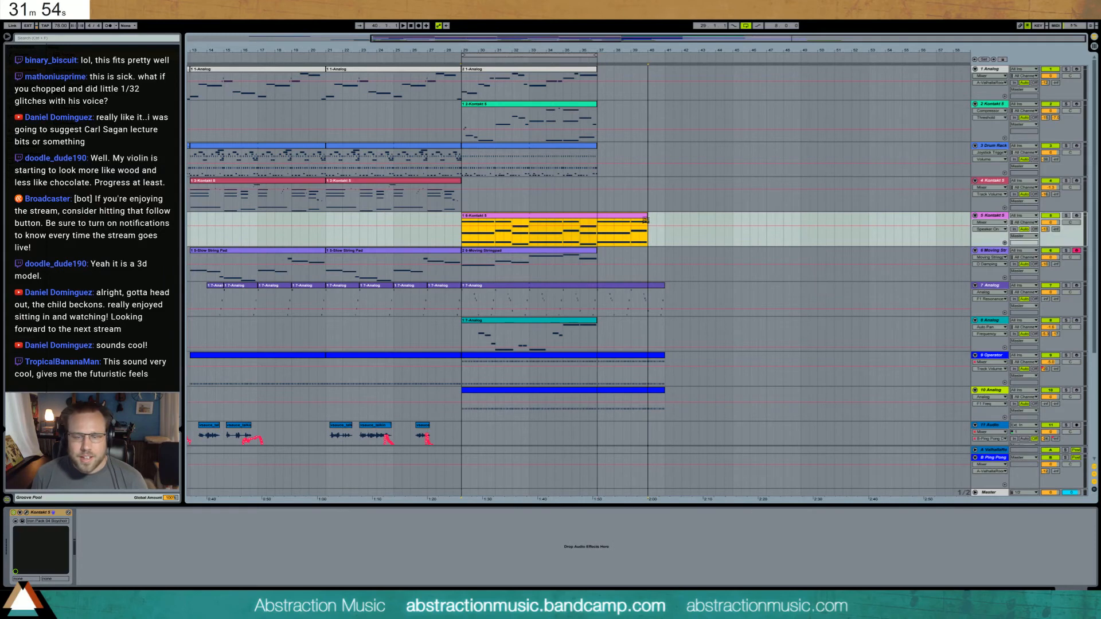
double_click(640, 237)
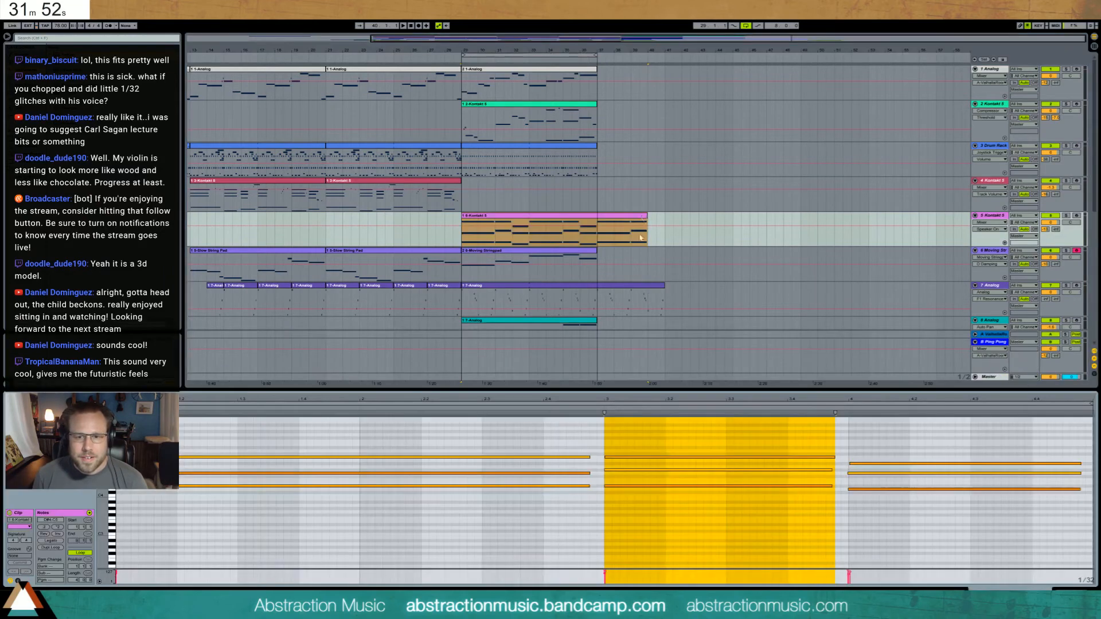
left_click_drag(647, 216, 663, 216)
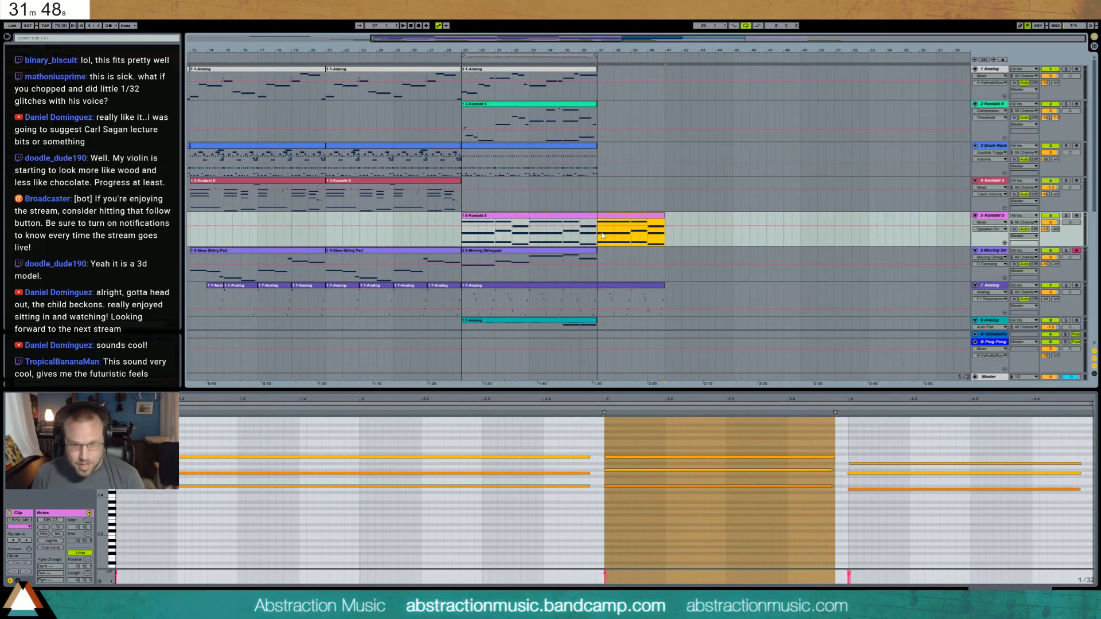
key("ctrl+j")
- Delete the final chord in the new four-bar Kontakt clip and lengthen the chord before it
left_click_drag(876, 541, 867, 405)
key("Delete")
left_click_drag(812, 562, 762, 397)
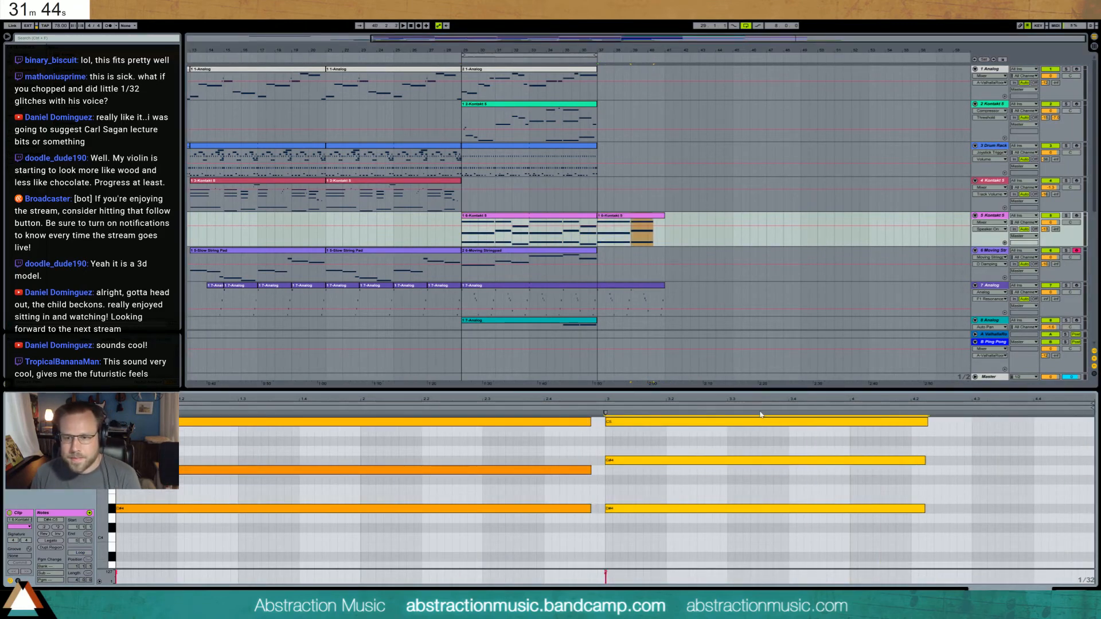
key("shift+Tab")
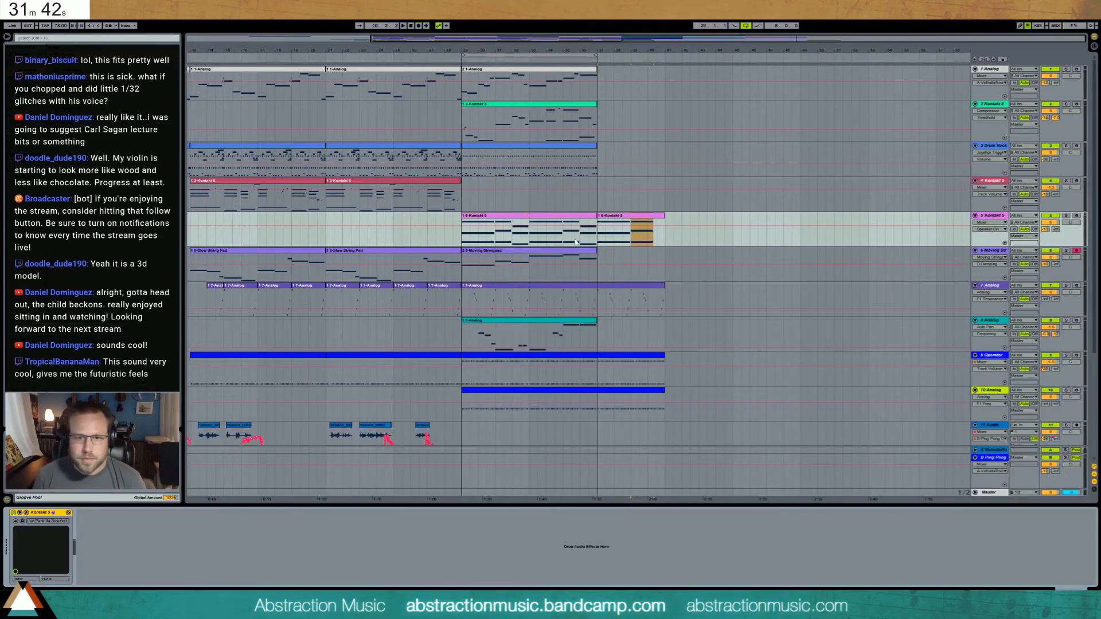
- Extend the Drum Rack part to bar 41 as a separate clip from bar 37 and open its notes for editing
left_click_drag(594, 147, 663, 146)
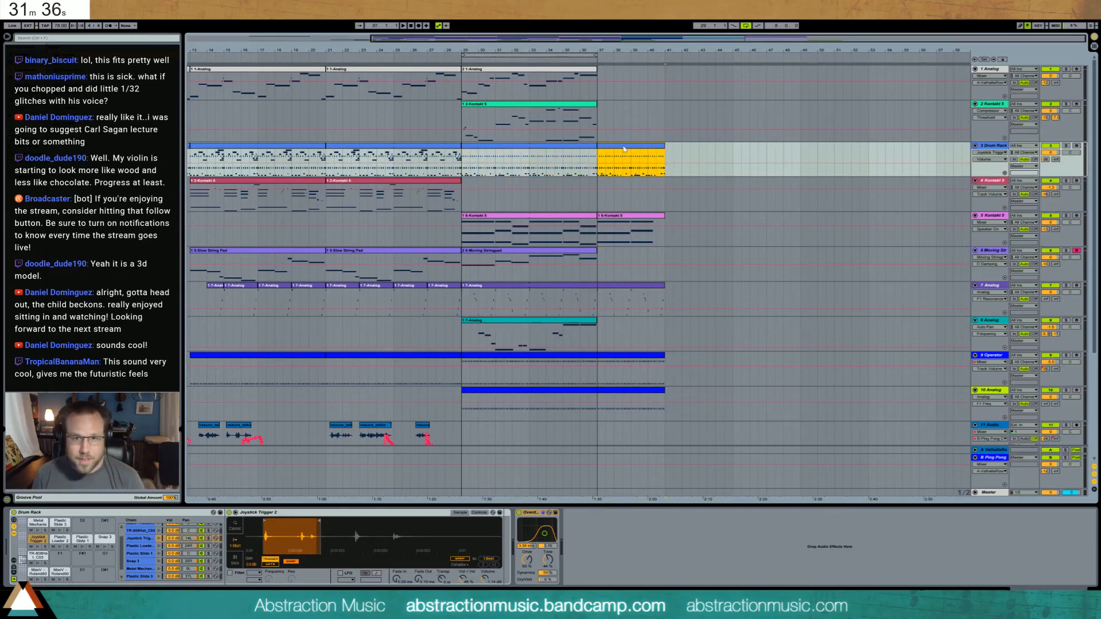
key("shift+Tab")
left_click(383, 563)
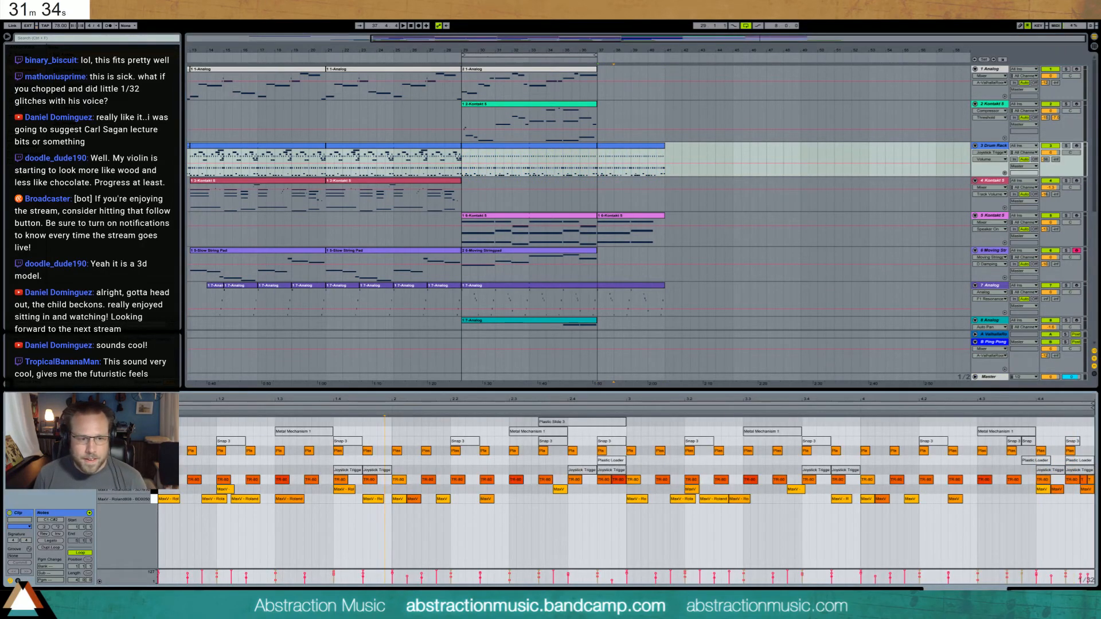
- In the new drum clip, deactivate the second half's TR-80 hits and late MaxV hits, and reactivate Plastic Slide 3 and the final Joystick Trigger notes
left_click_drag(638, 472, 1088, 481)
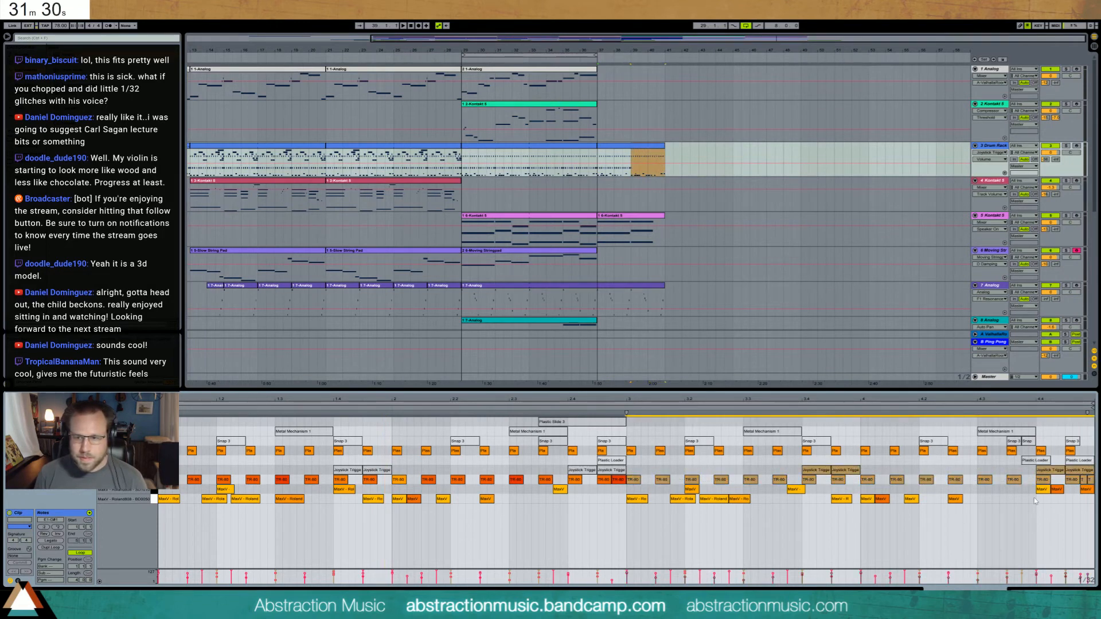
left_click(1052, 470)
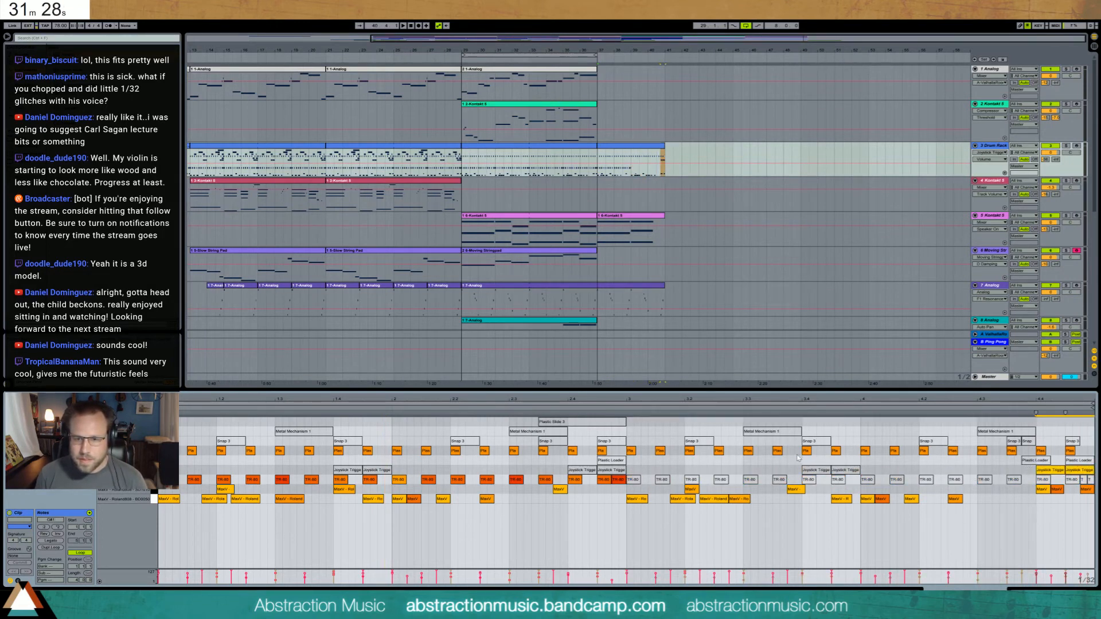
left_click(607, 427)
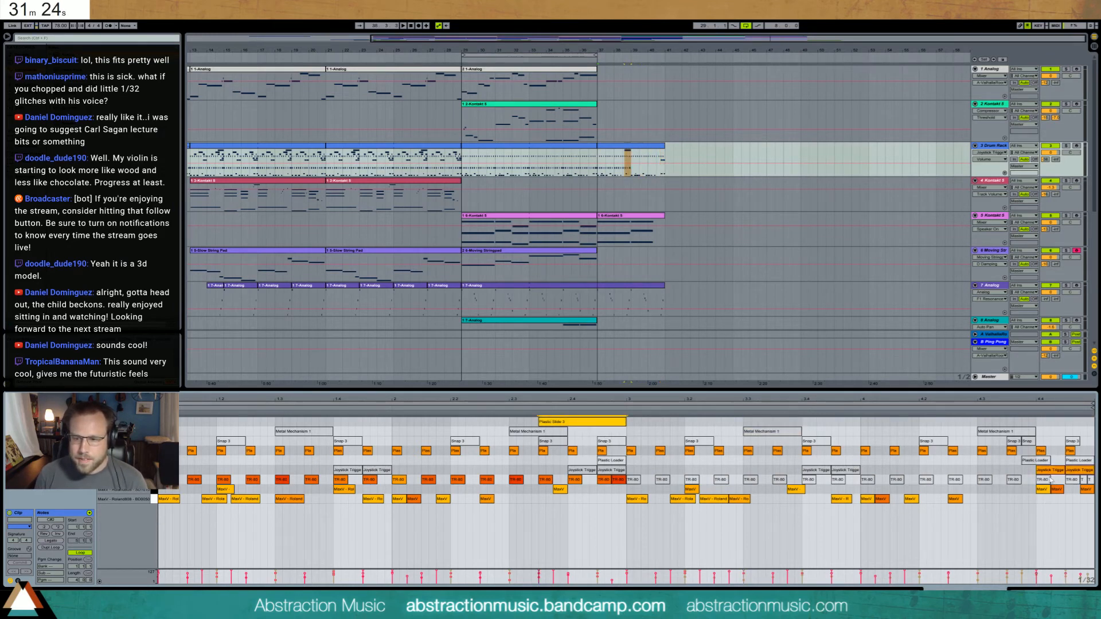
left_click_drag(1042, 505, 1060, 496)
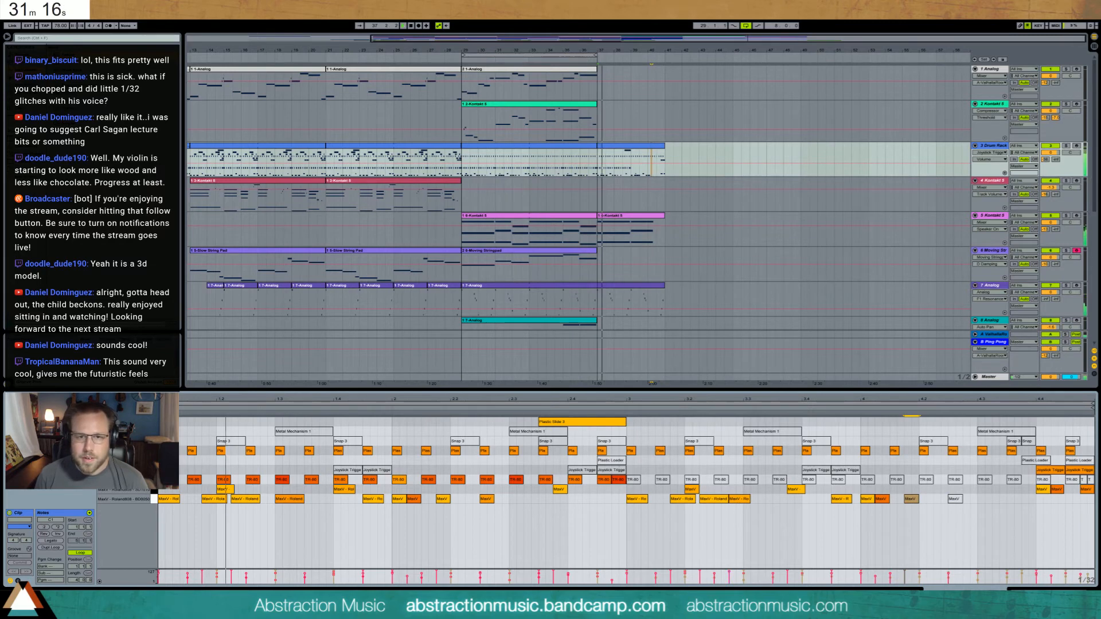
- Set the arrangement loop to run from bar 13 to bar 41
left_click_drag(485, 51, 484, 37)
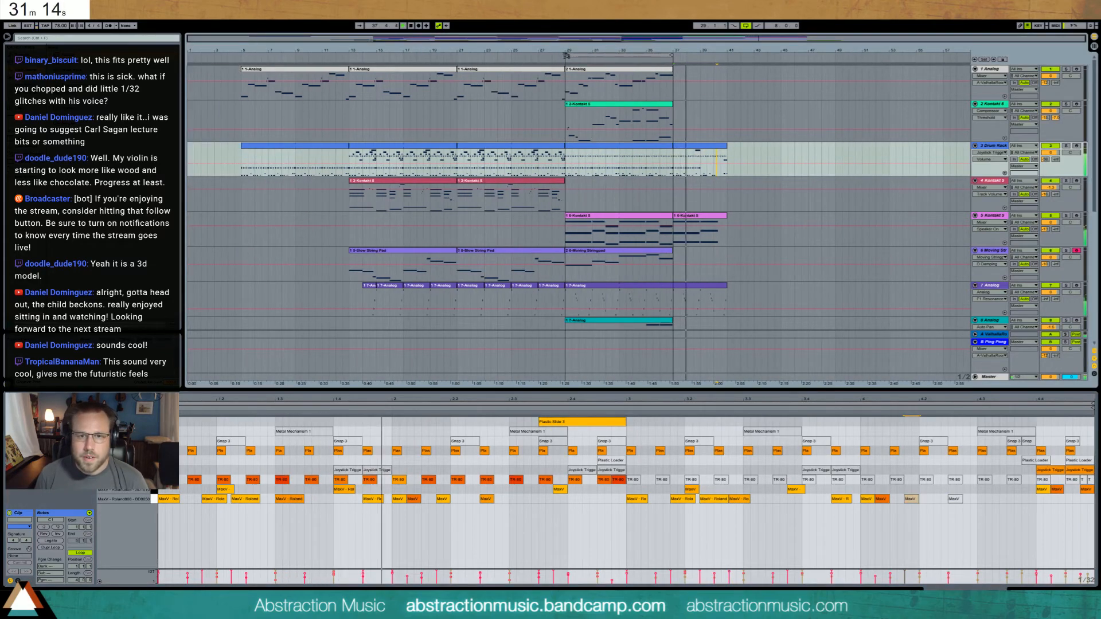
left_click_drag(566, 55, 350, 57)
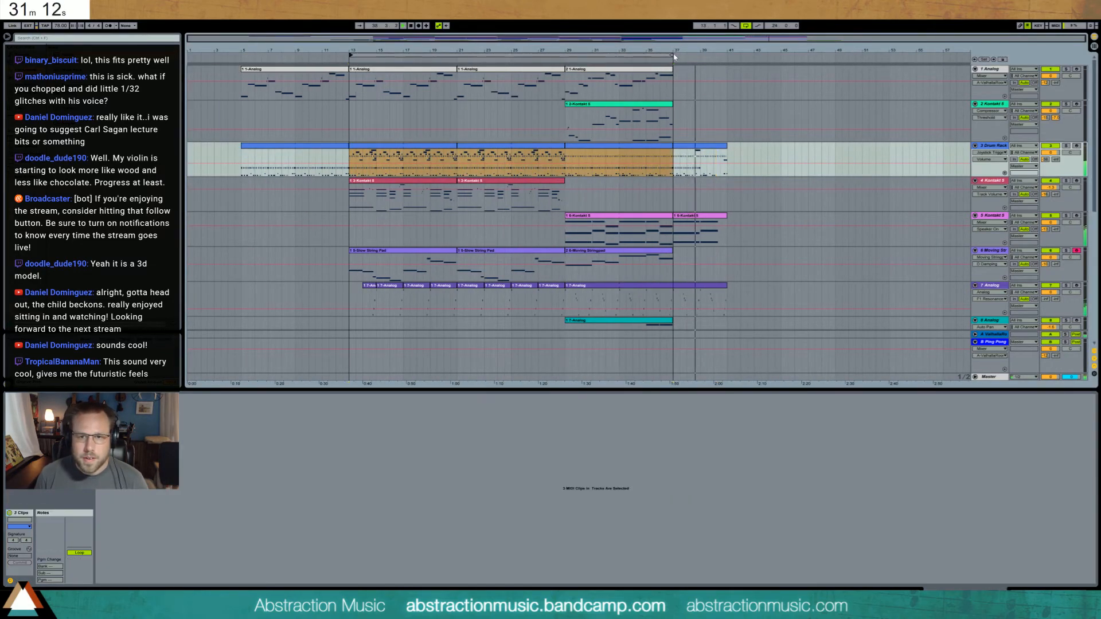
left_click_drag(682, 57, 730, 70)
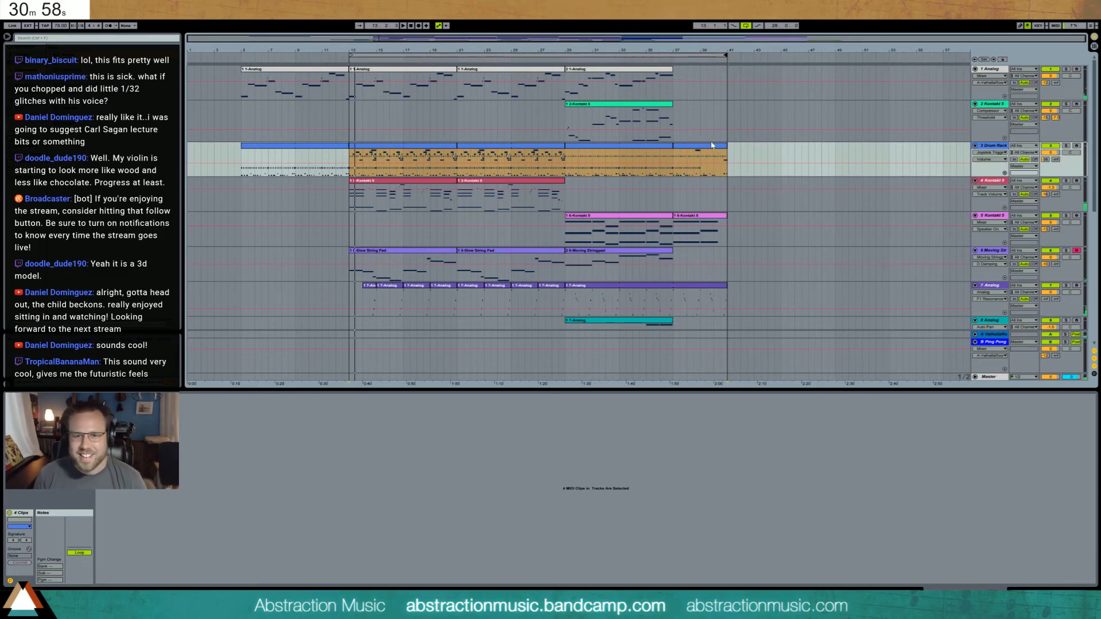
- Extend the last Analog clip on track 1 to bar 41
scroll(728, 270, "down", 5)
scroll(734, 282, "up", 3)
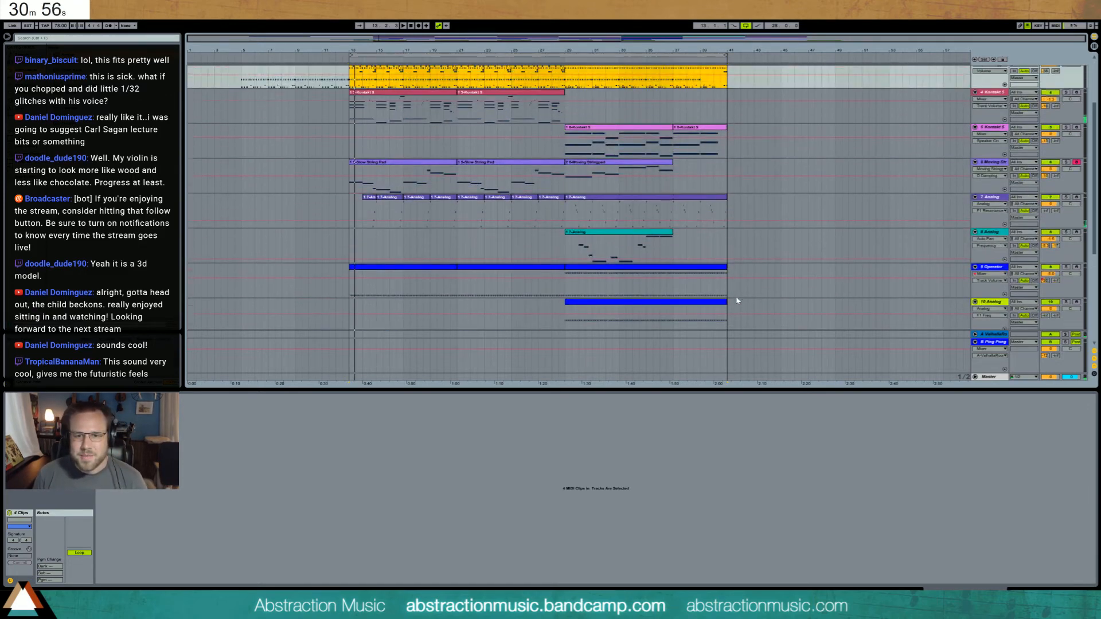
scroll(691, 281, "up", 3)
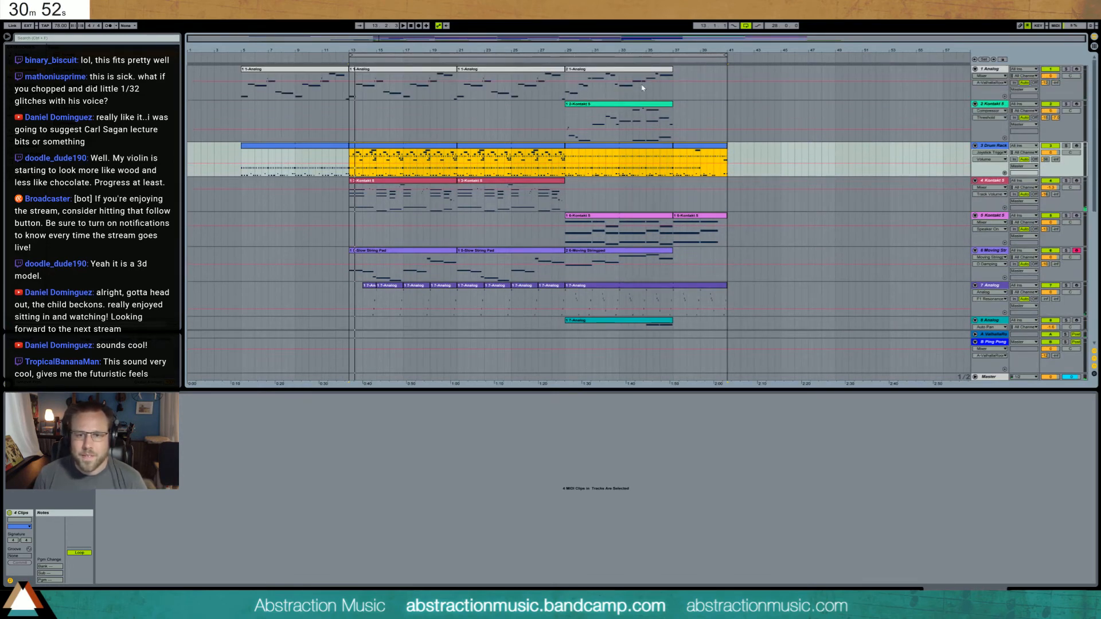
left_click_drag(670, 70, 727, 73)
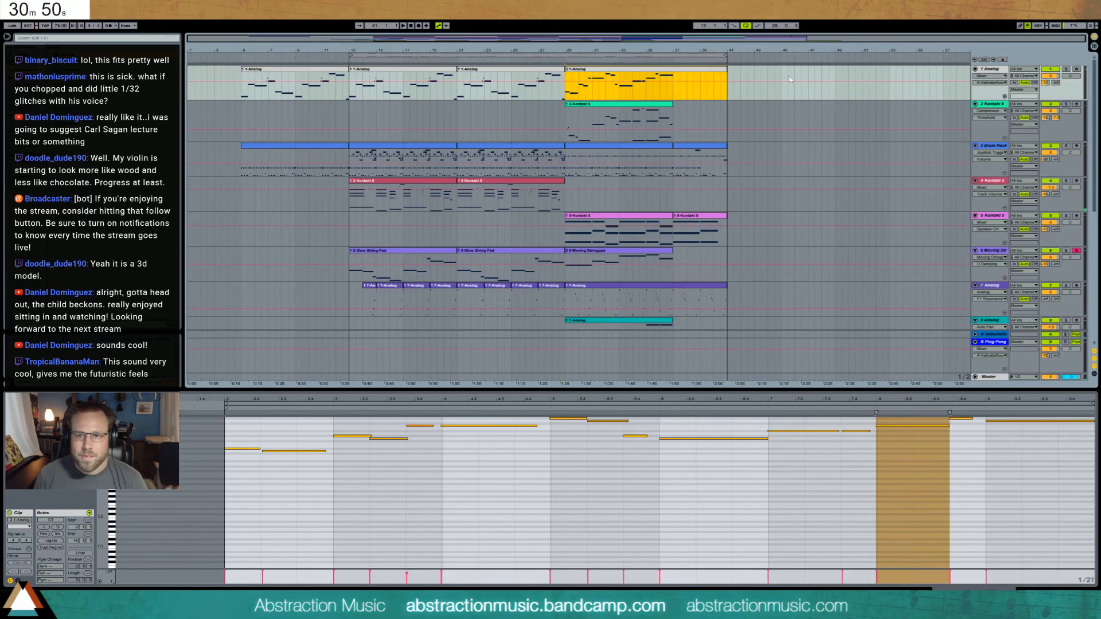
- Arm the track 1 Analog for recording and play back the arrangement over its extended last clip
left_click(1077, 69)
key("space")
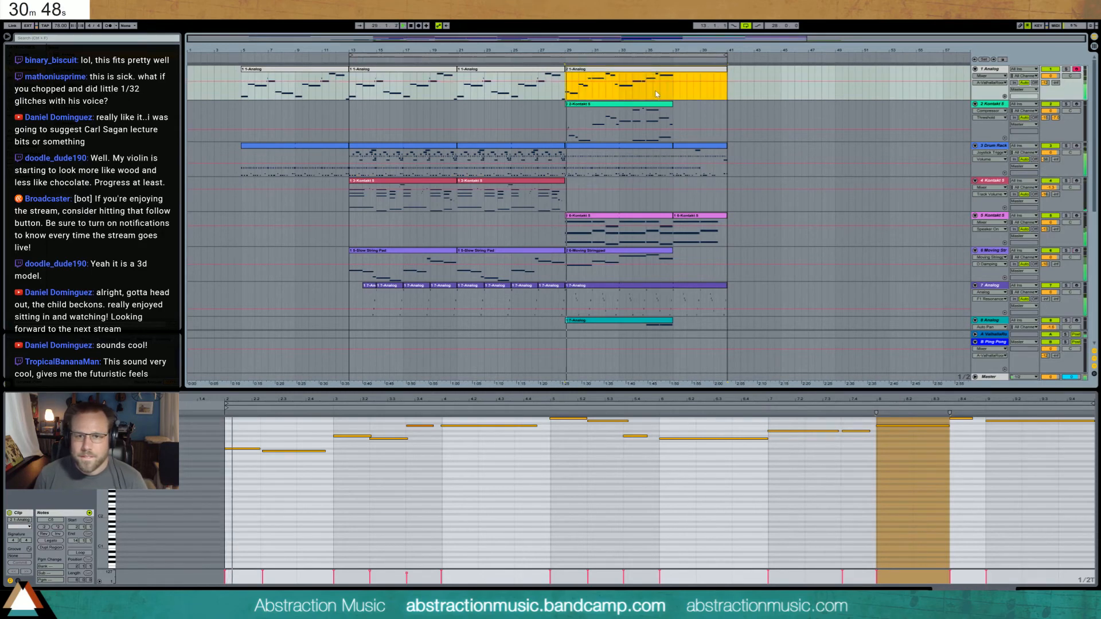
left_click(659, 93)
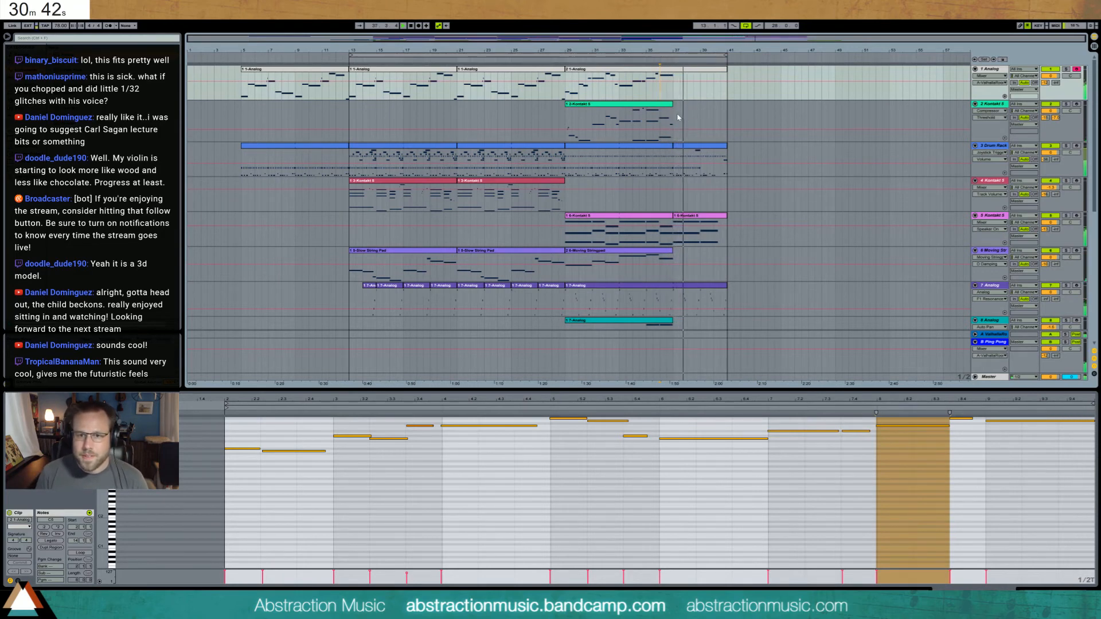
- In track 1's last Analog clip, add a long held note from bar 37 to about bar 40
left_click(892, 109)
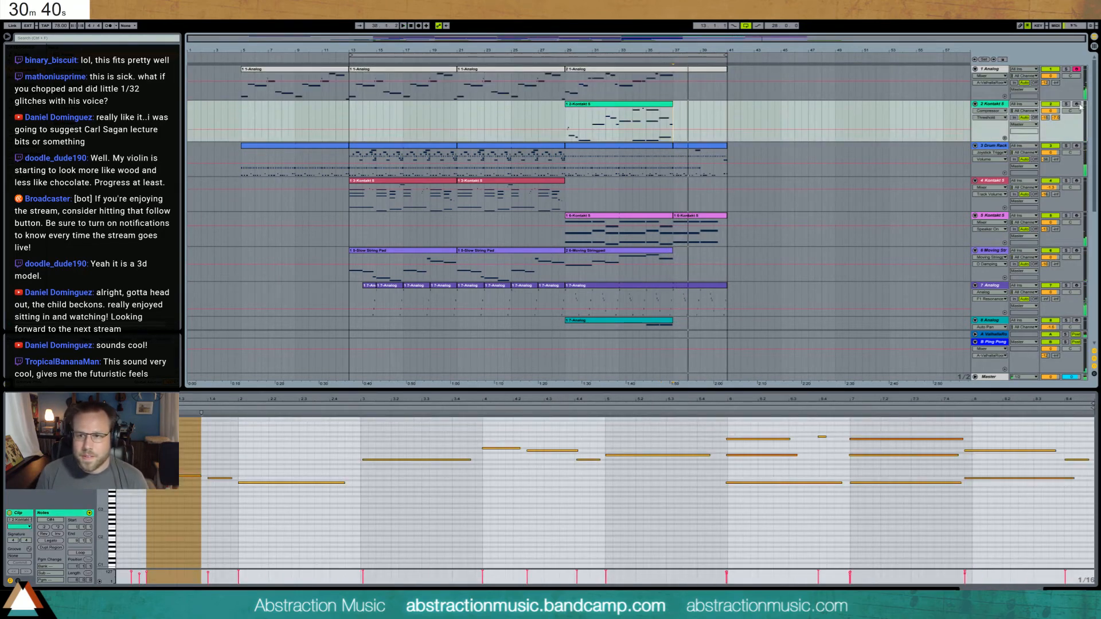
left_click(682, 90)
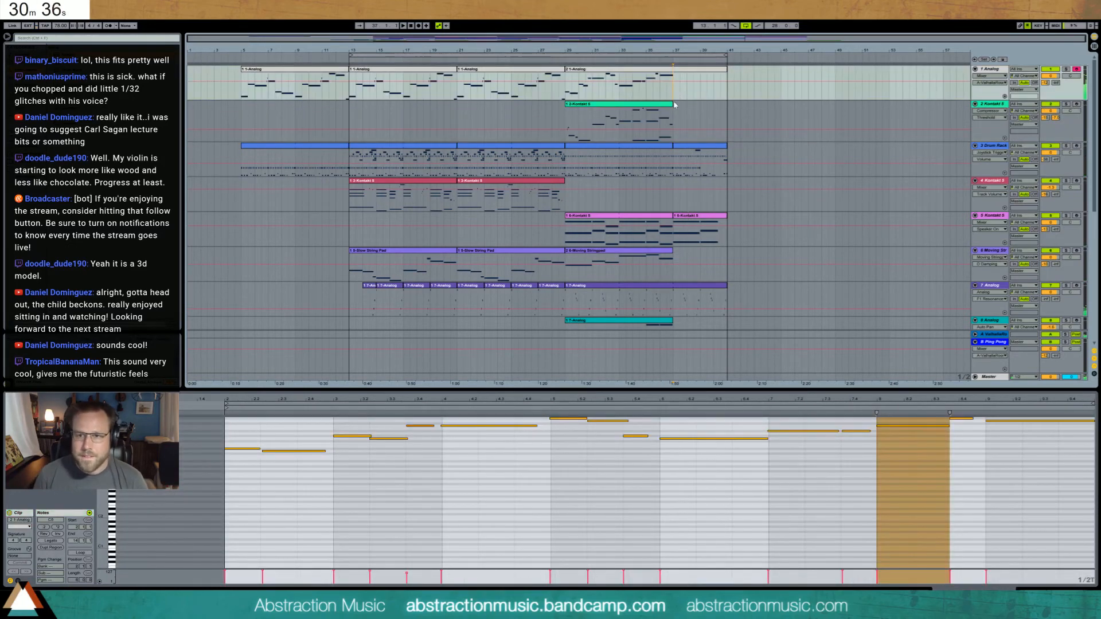
double_click(682, 70)
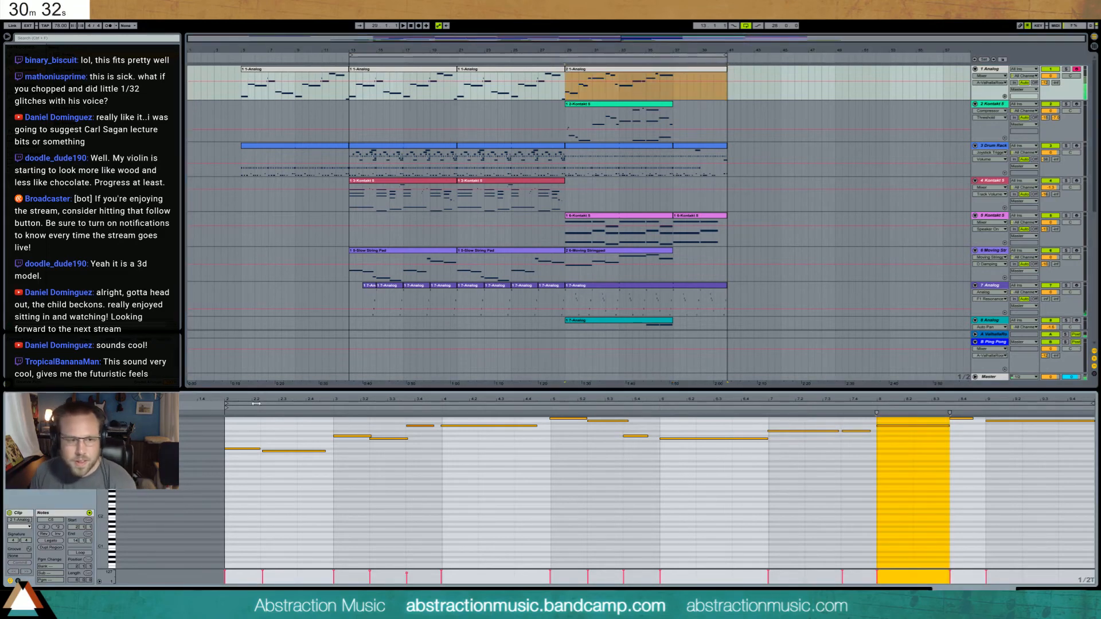
scroll(949, 449, "up", 2)
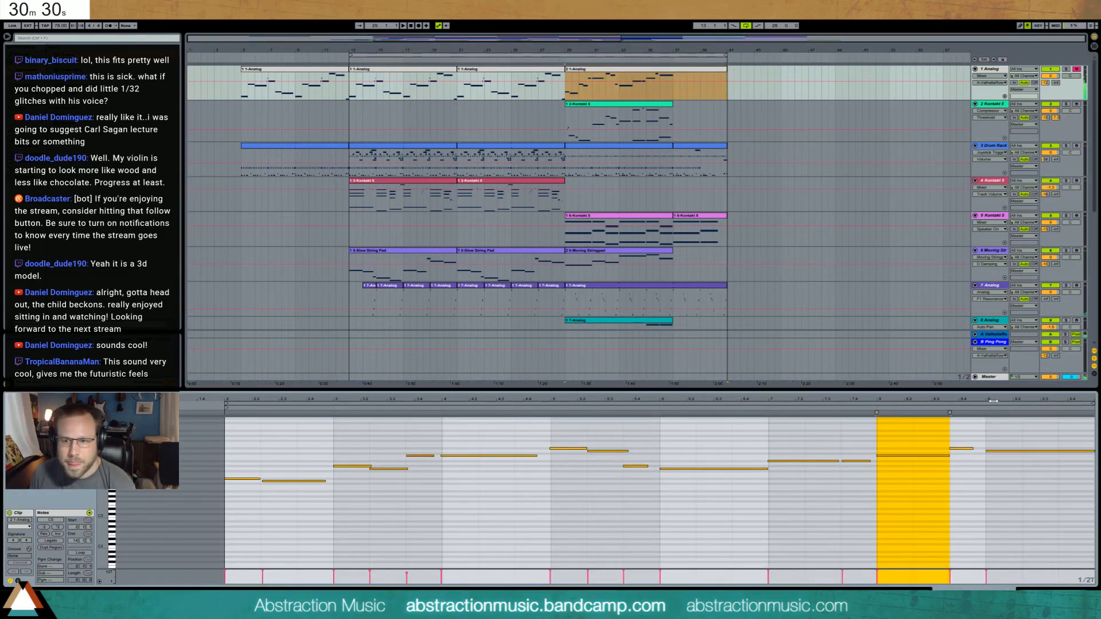
left_click_drag(993, 401, 724, 384)
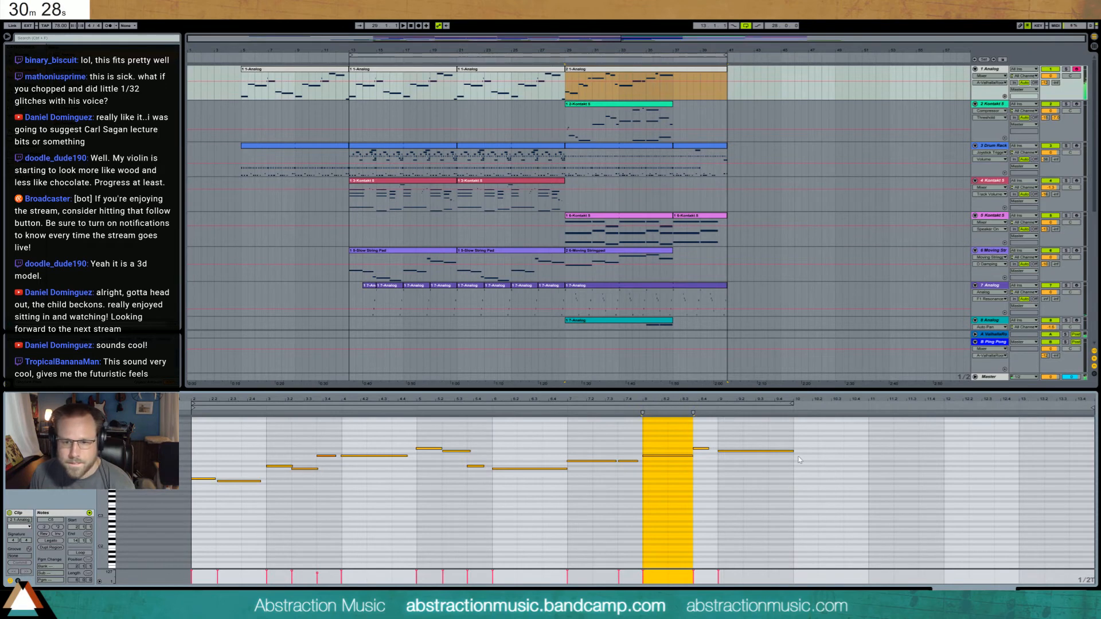
mouse_move(798, 457)
left_mouse_down()
mouse_move(1049, 455)
mouse_move(1027, 455)
left_mouse_up()
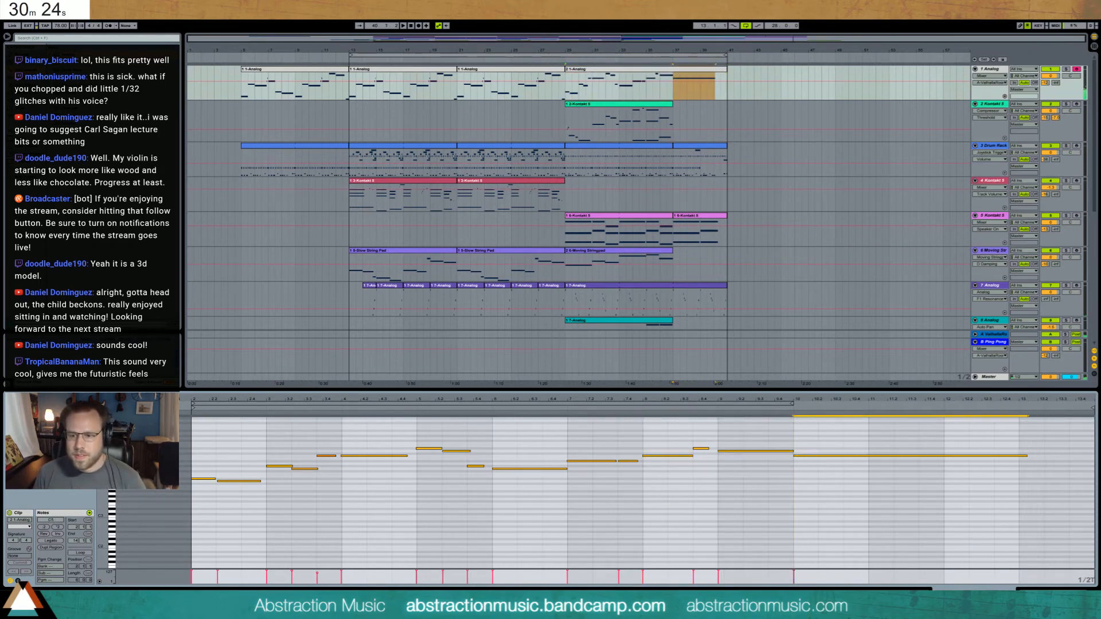
- Extend the Kontakt 5 clip on track 2 to bar 39 and show its notes
key("shift+Tab")
left_click(676, 116)
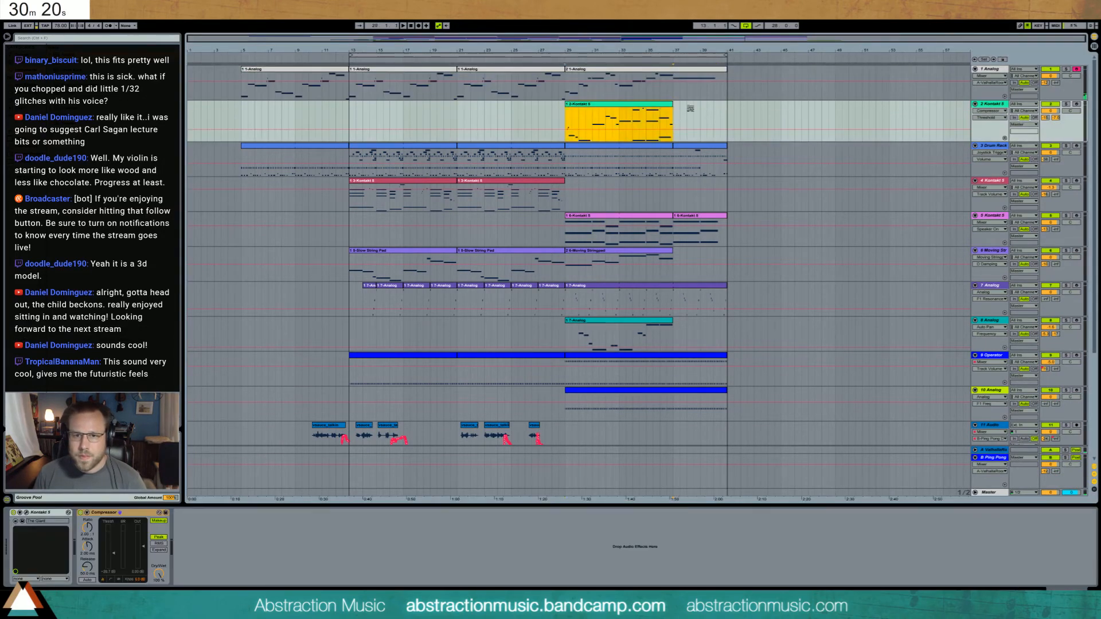
left_click_drag(690, 108, 700, 108)
key("shift+Tab")
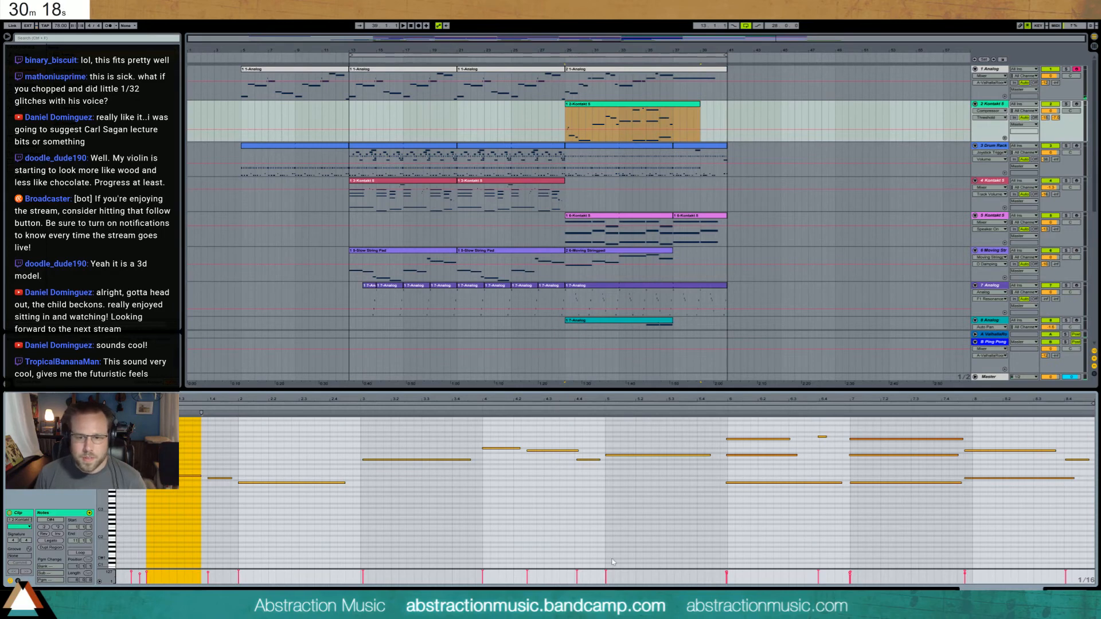
- Duplicate the last low note of the track 2 clip, start the copy at bar 37 and lower it two semitones
left_click(869, 552)
left_click(994, 478)
key("ctrl+d")
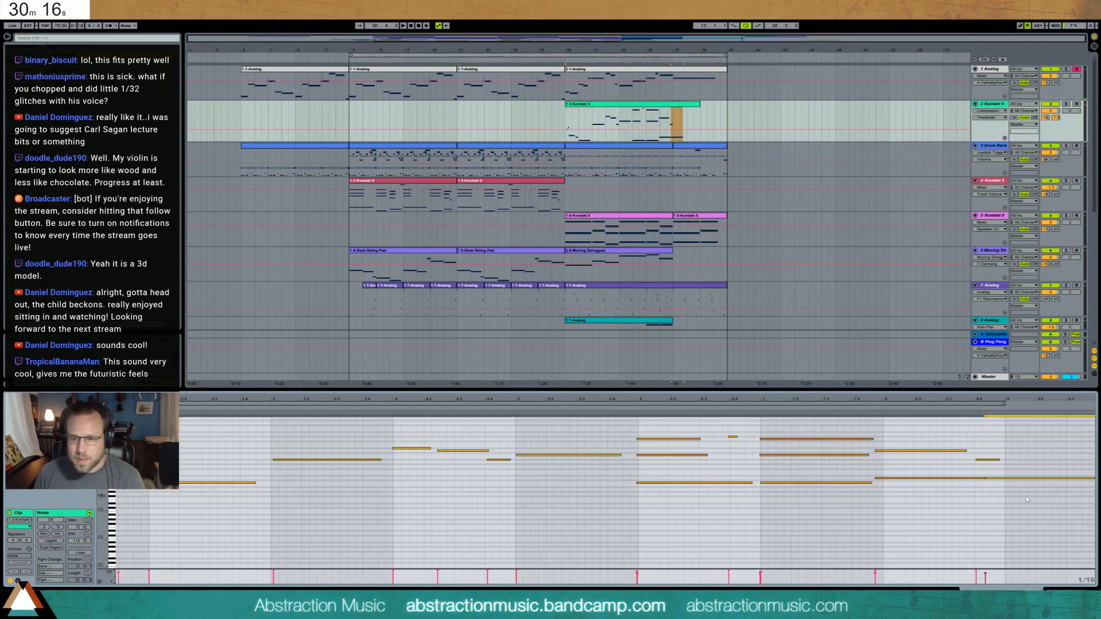
key("Down")
key("Down")
key("Down")
key("Up")
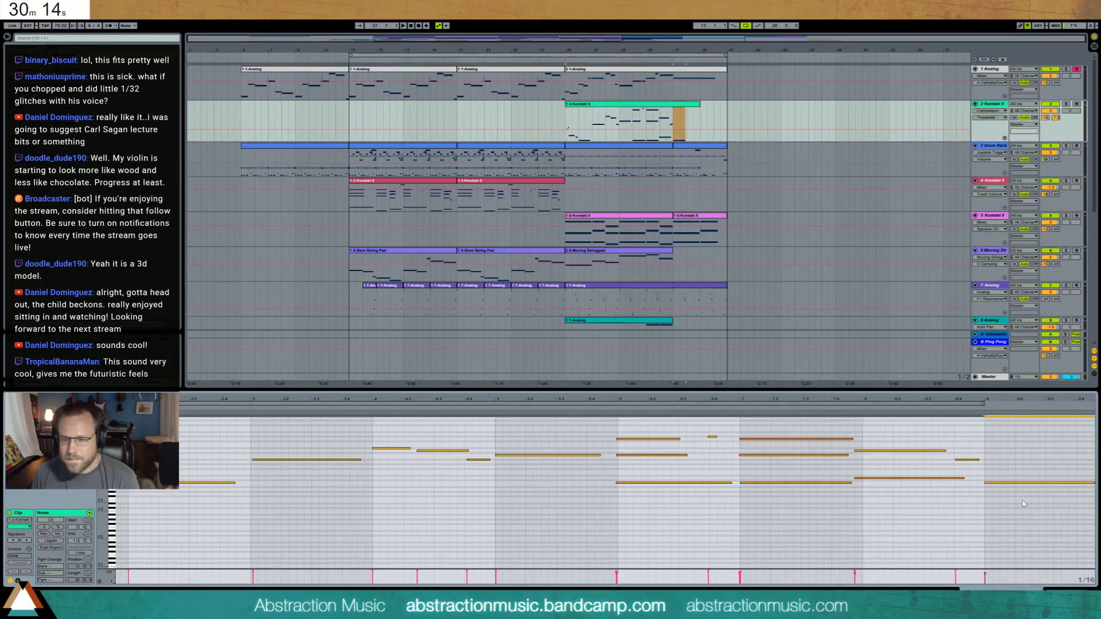
- Play back the section and adjust the first filter's frequency and resonance on track 10's Analog synth
key("space")
key("shift+Tab")
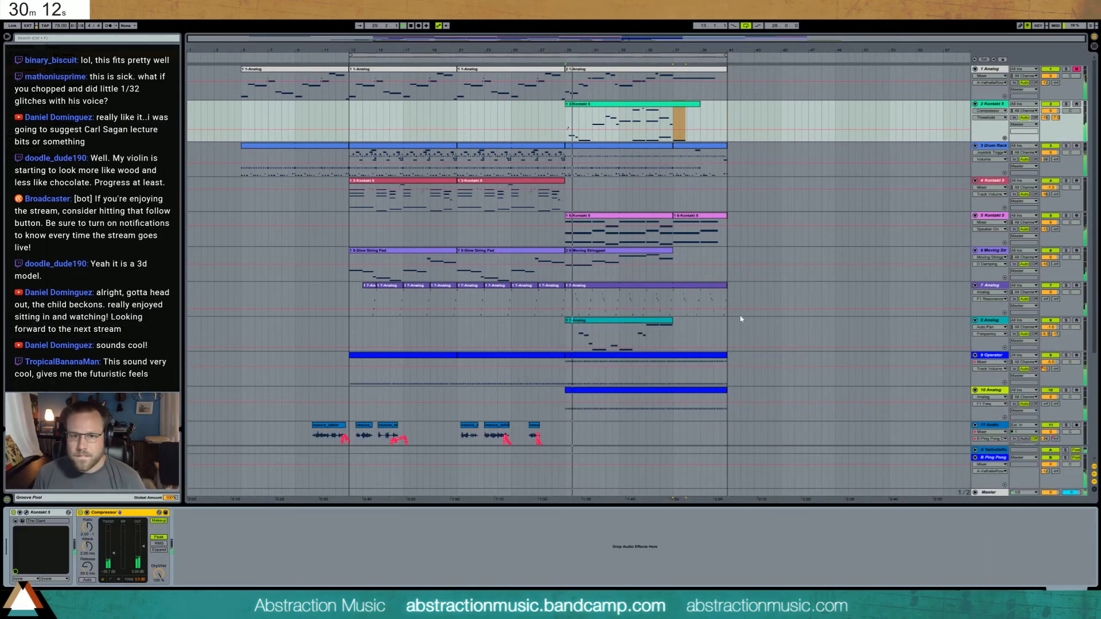
scroll(741, 319, "down", 3)
left_click(611, 319)
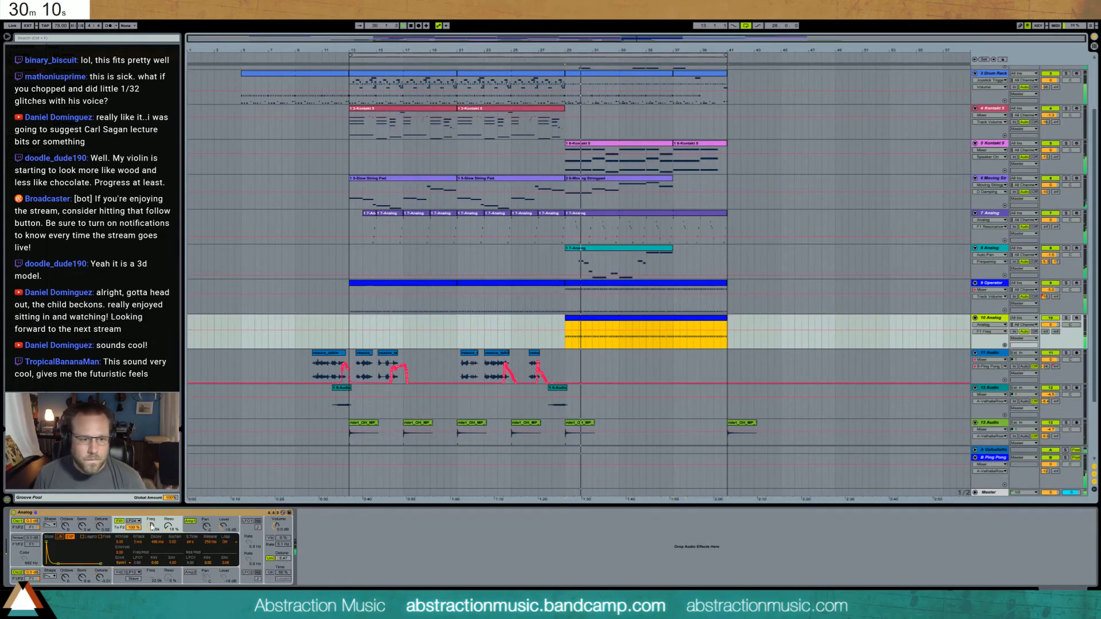
left_click_drag(152, 526, 151, 575)
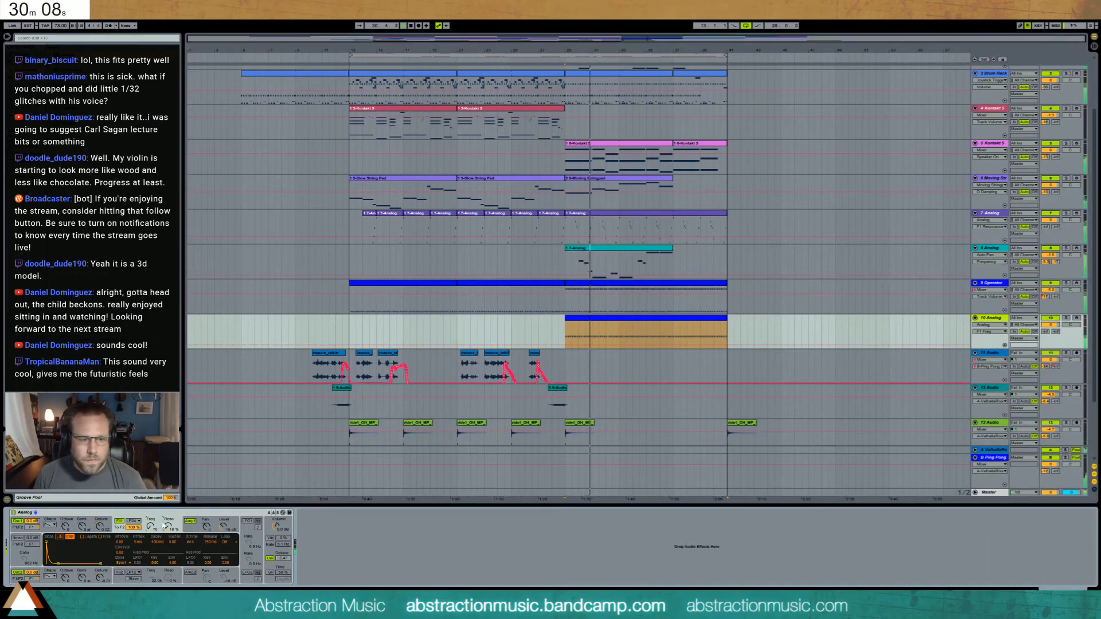
left_click_drag(168, 526, 150, 535)
- Shape track 10's filter frequency automation as a curved rise from bar 29 to bar 37, then a curved fall to minimum near bar 40
left_click(561, 338)
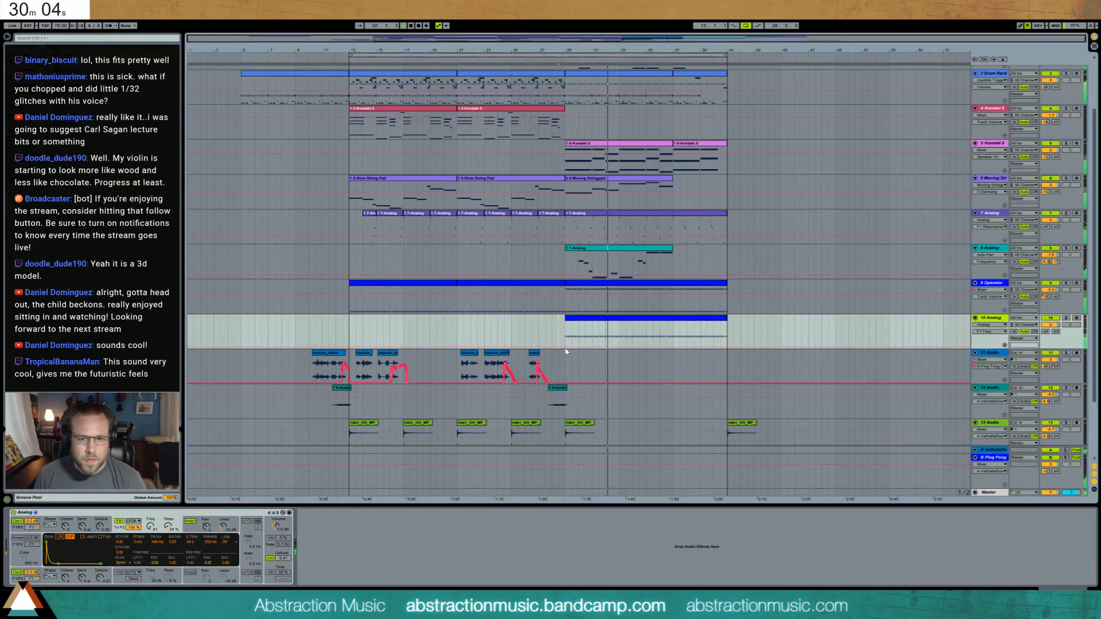
left_click(565, 348)
left_click_drag(630, 347, 667, 341)
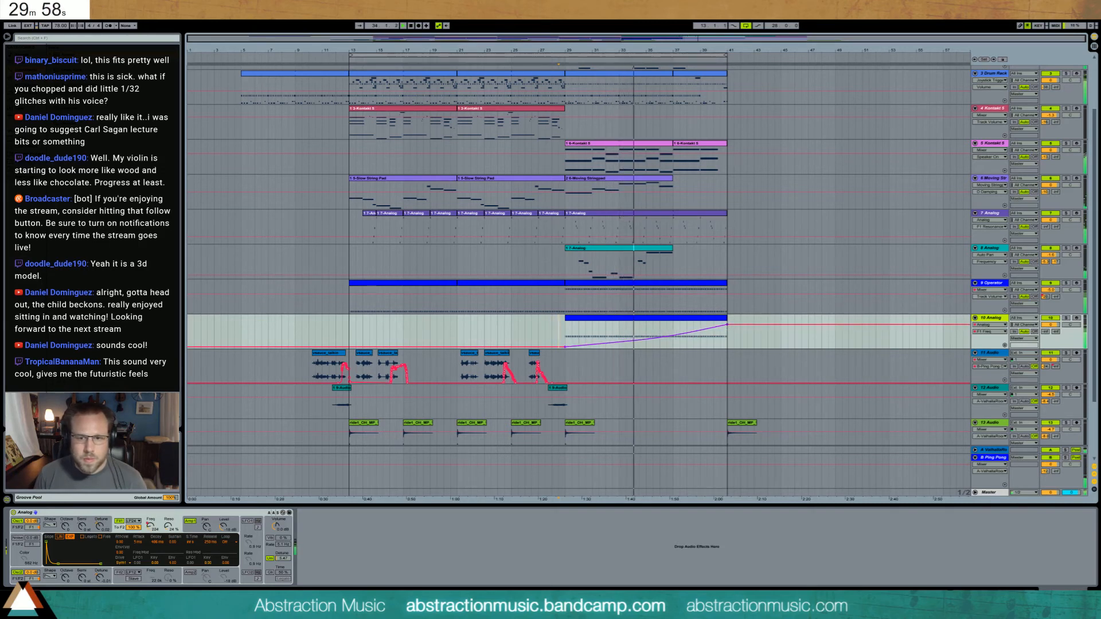
scroll(688, 335, "up", 2)
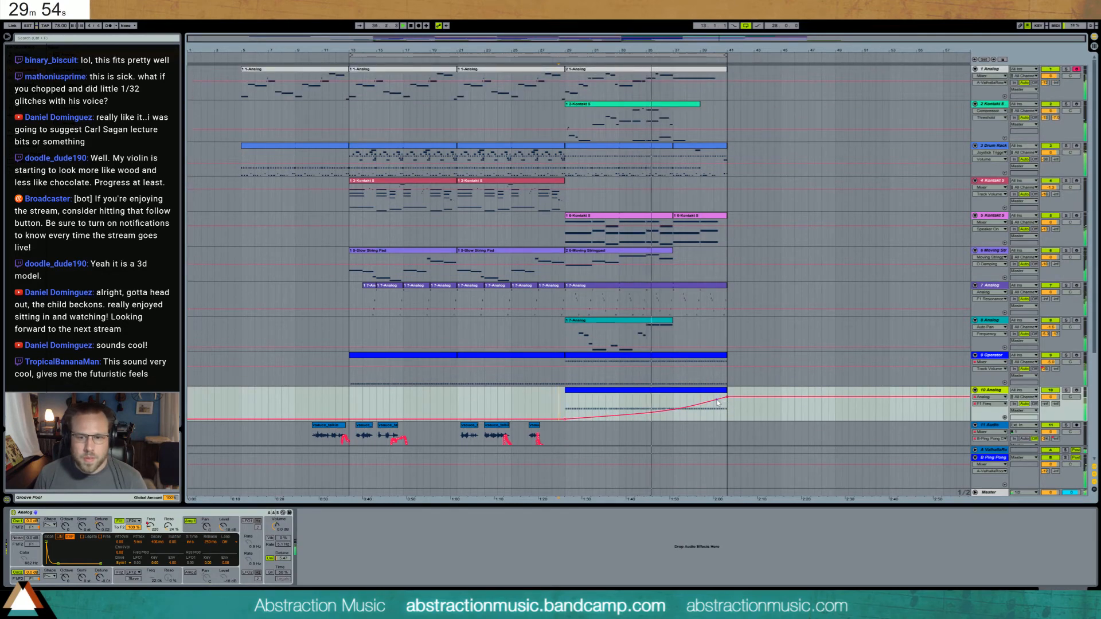
mouse_move(717, 400)
left_mouse_down()
mouse_move(727, 421)
mouse_move(697, 398)
mouse_move(674, 397)
mouse_move(716, 421)
left_mouse_up()
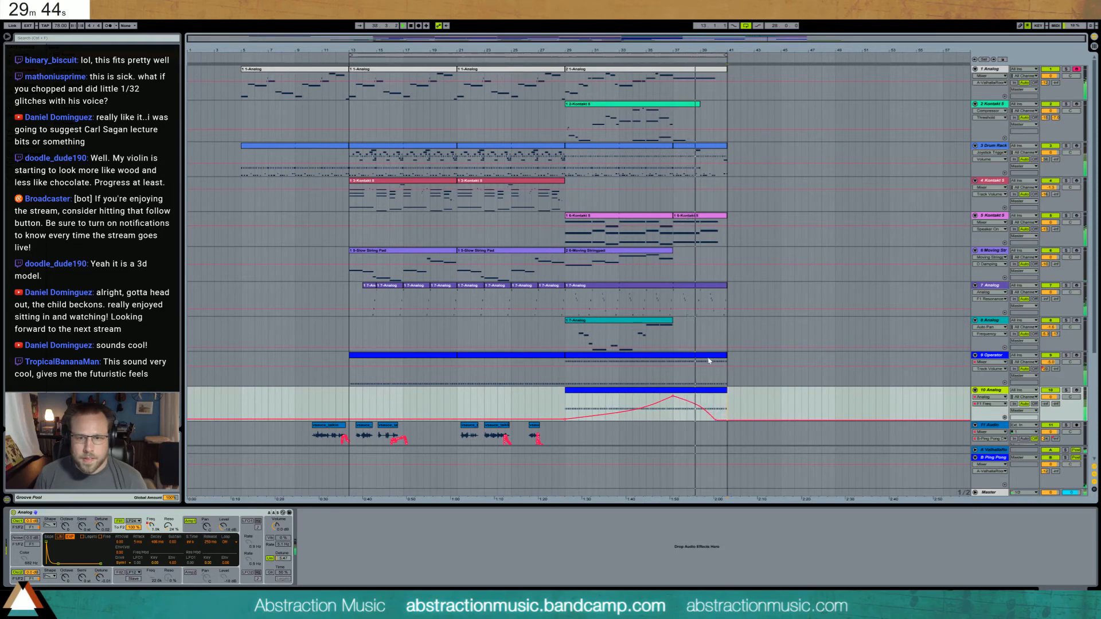
- Curve track 9's Operator filter frequency automation down to minimum at bar 41, then stop playback
left_click(709, 361)
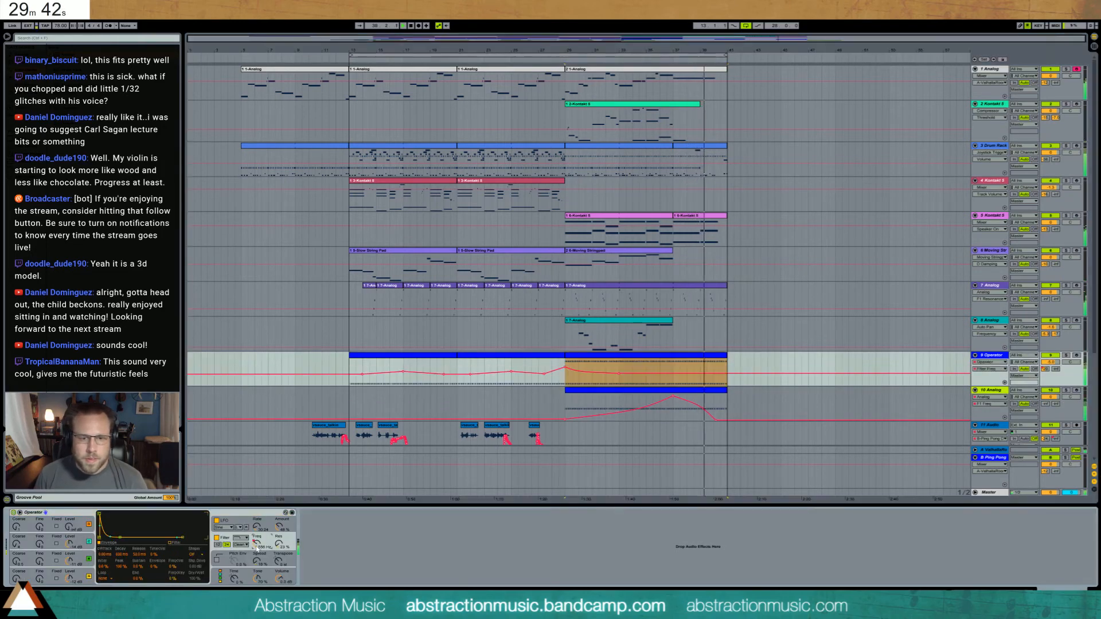
left_click(698, 374)
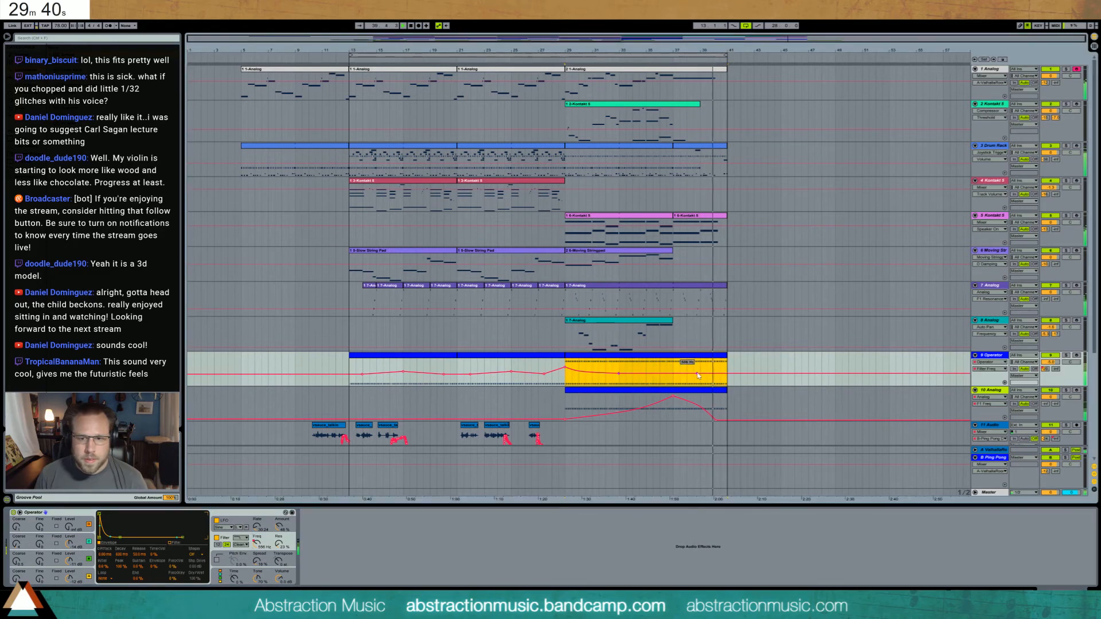
mouse_move(727, 374)
left_mouse_down()
mouse_move(726, 383)
mouse_move(715, 376)
left_mouse_up()
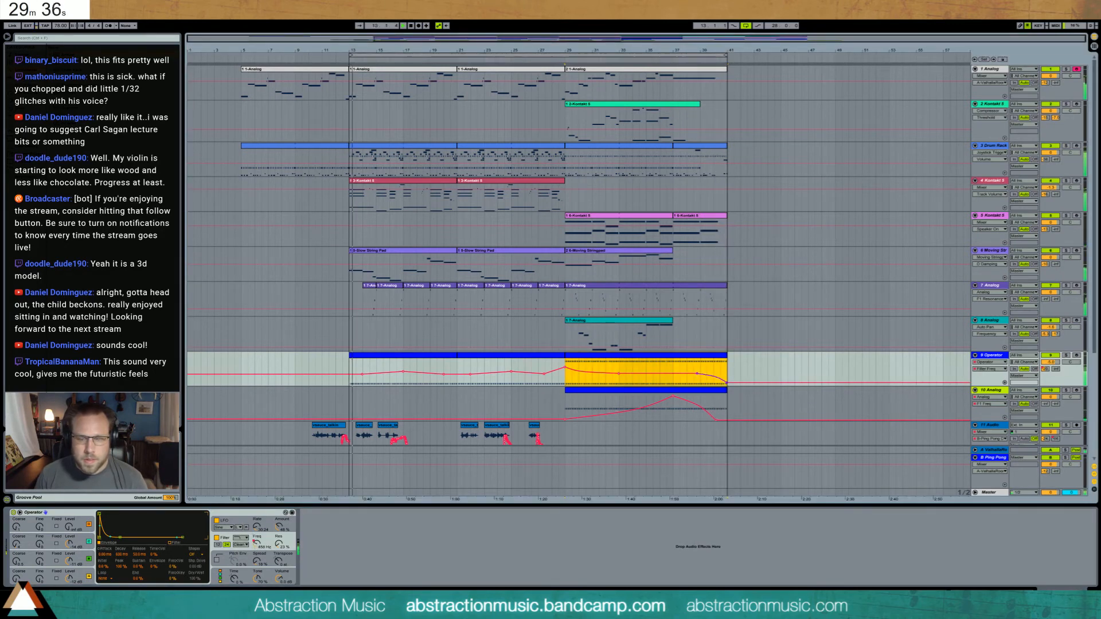
left_click(707, 365)
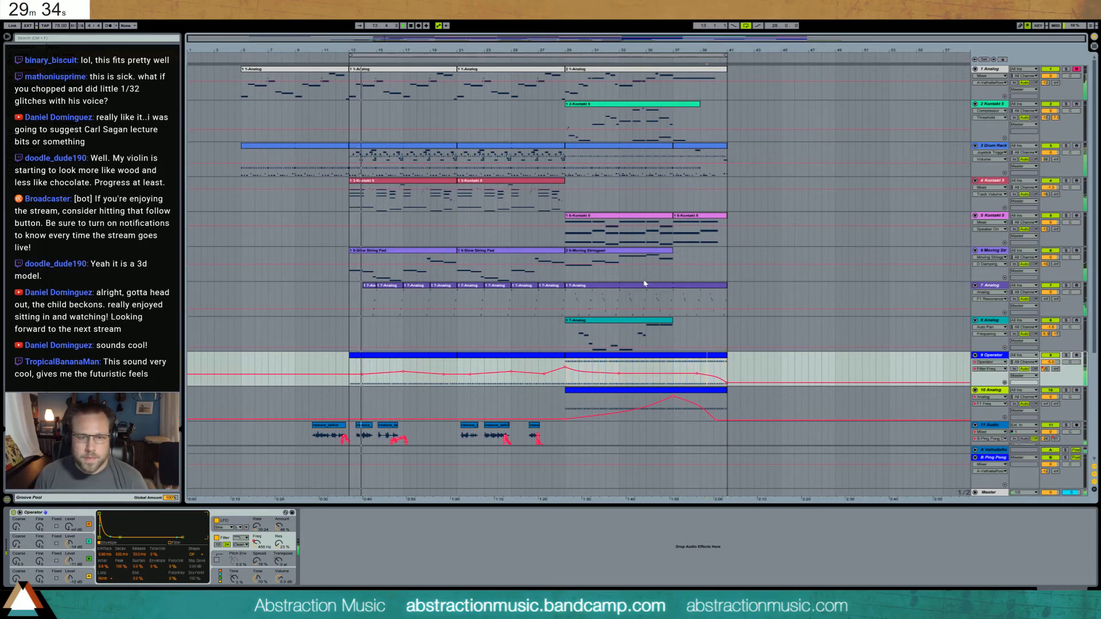
key("space")
- Copy bars 13 to 29 of tracks 1 to 9 to bar 41 and extend the arrangement loop to bar 57
left_click_drag(351, 89, 565, 378)
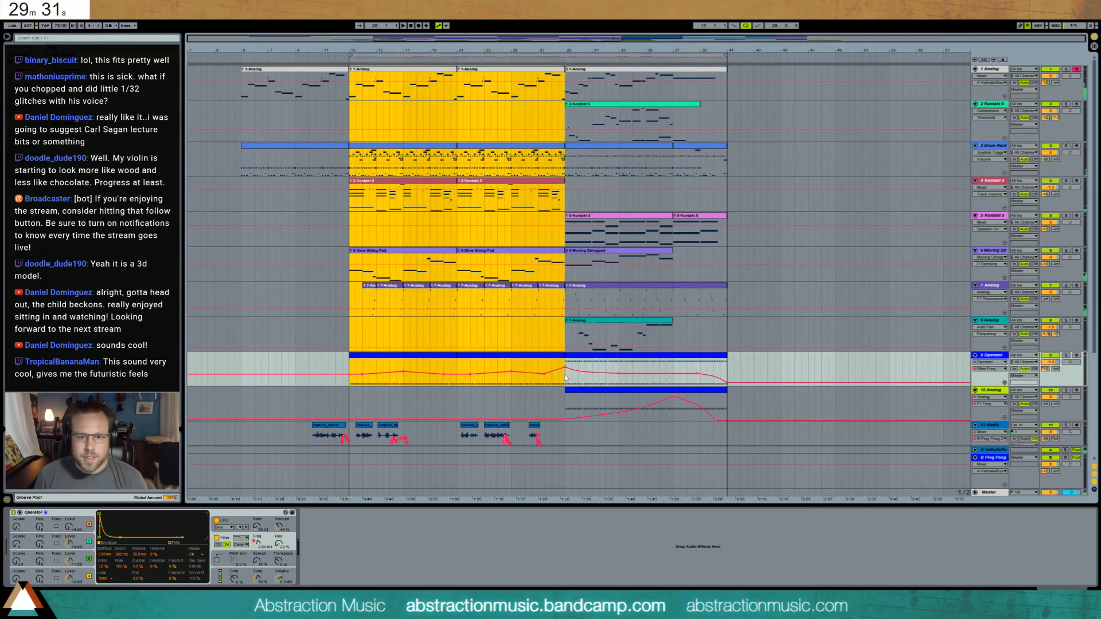
left_click(728, 91)
key("ctrl+v")
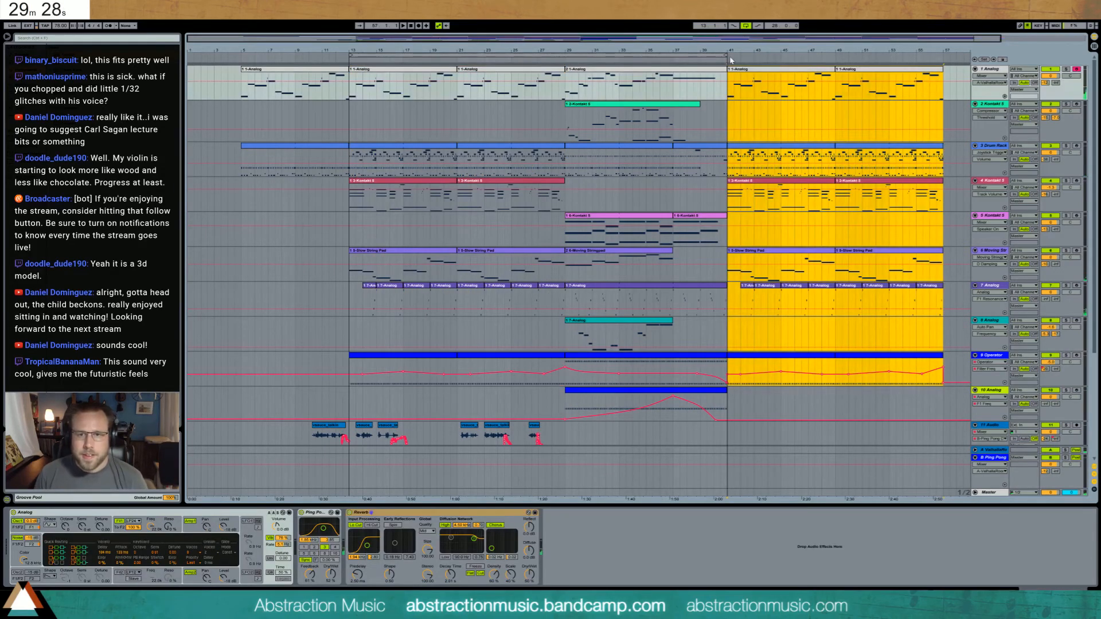
left_click_drag(727, 56, 942, 56)
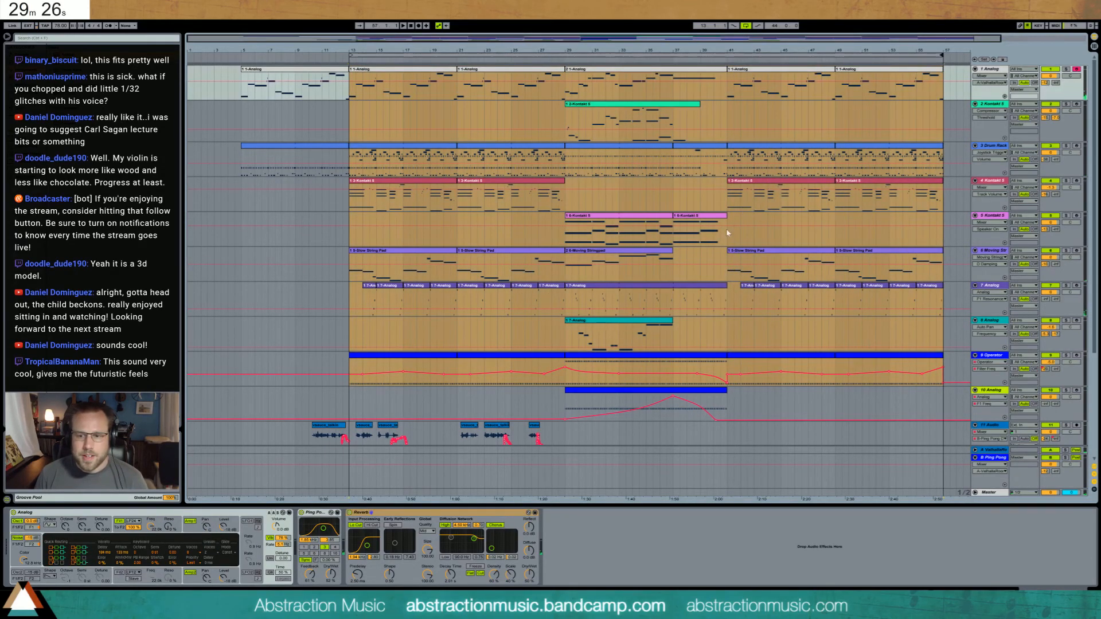
- Copy track 13's audio hits into the new section, placing them at bars 45, 49, 53 and 57
scroll(724, 252, "down", 5)
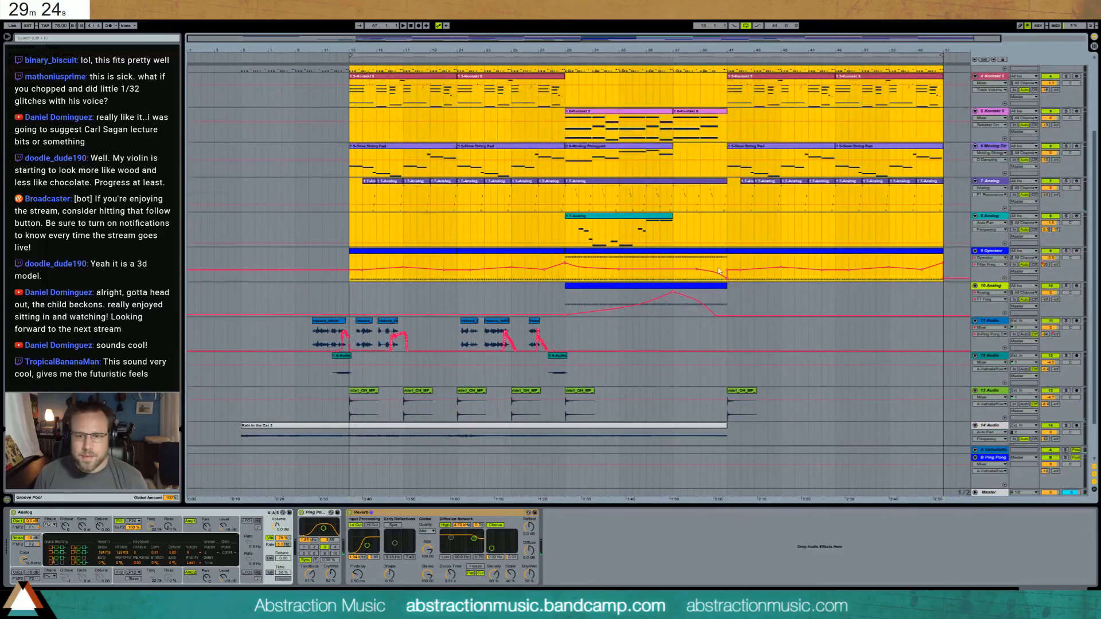
left_click(747, 301)
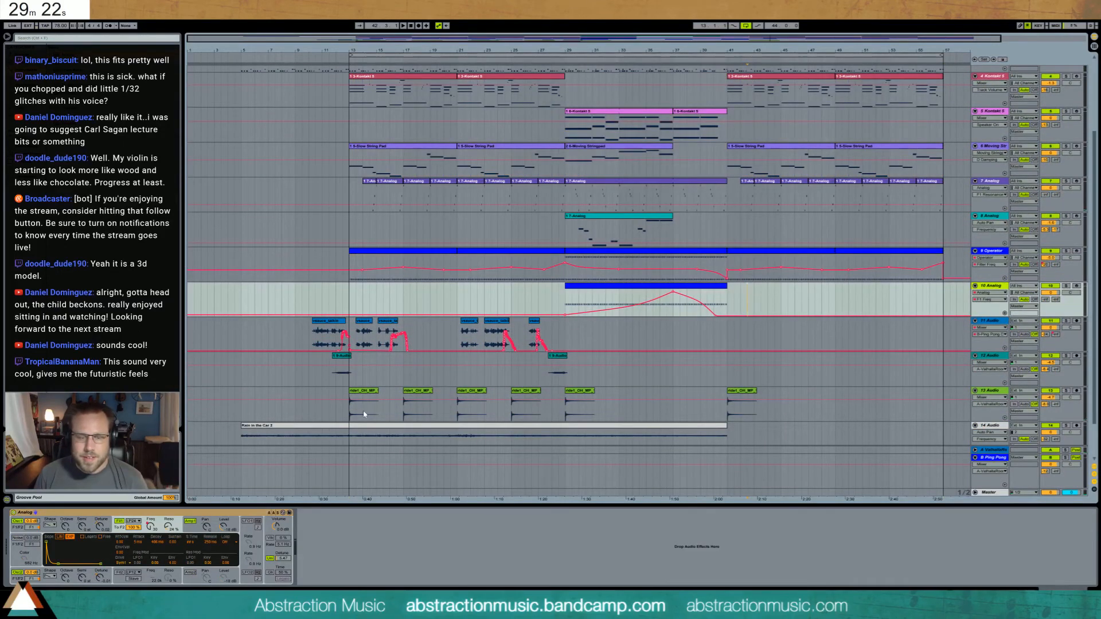
left_click_drag(403, 411, 566, 418)
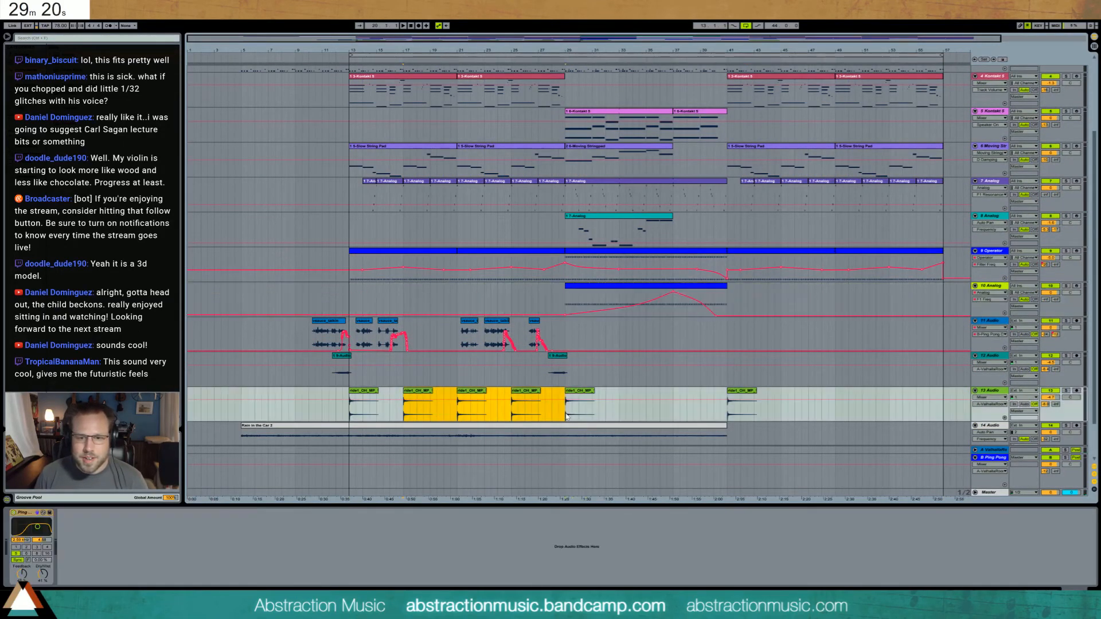
key("ctrl+v")
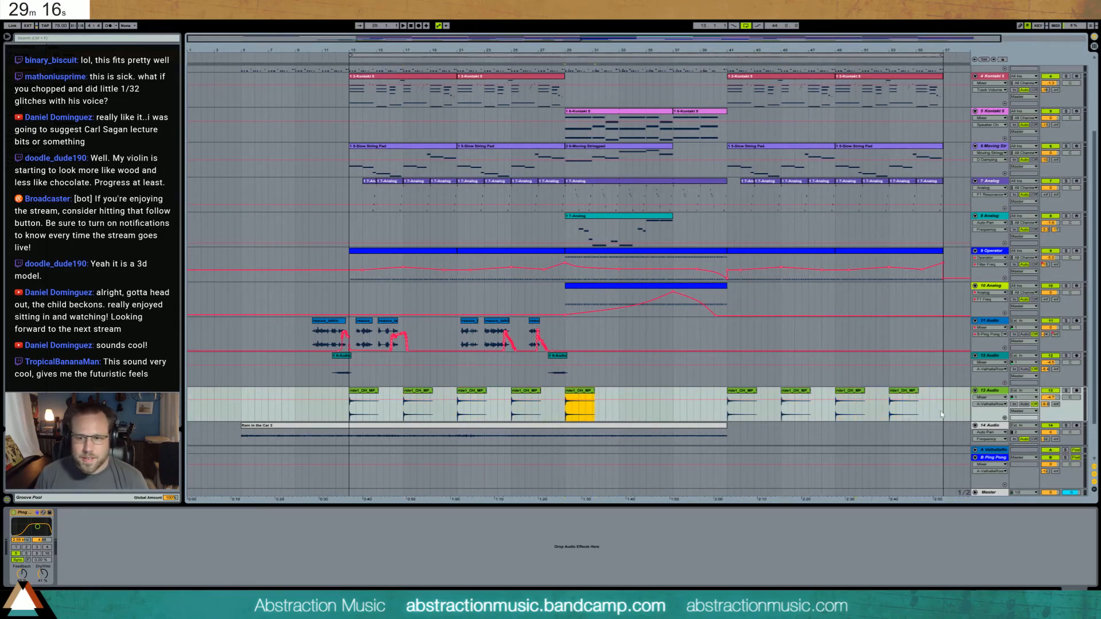
- Duplicate the Rain in the Car 2 clip on track 14 from bar 41 and crossfade it with the original
left_click(725, 427)
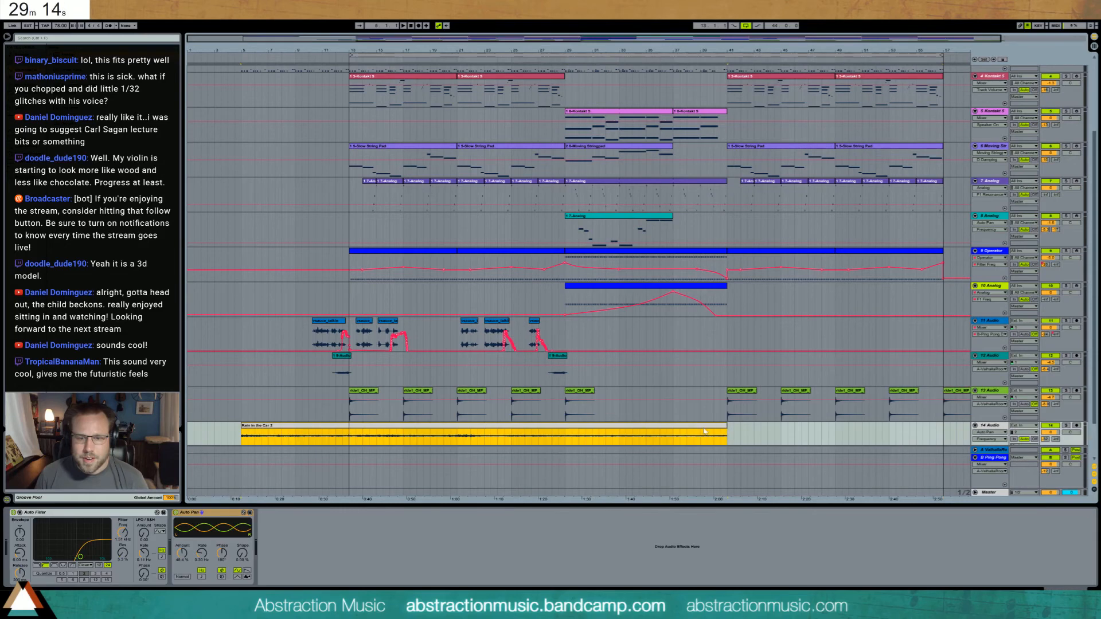
key("ctrl+d")
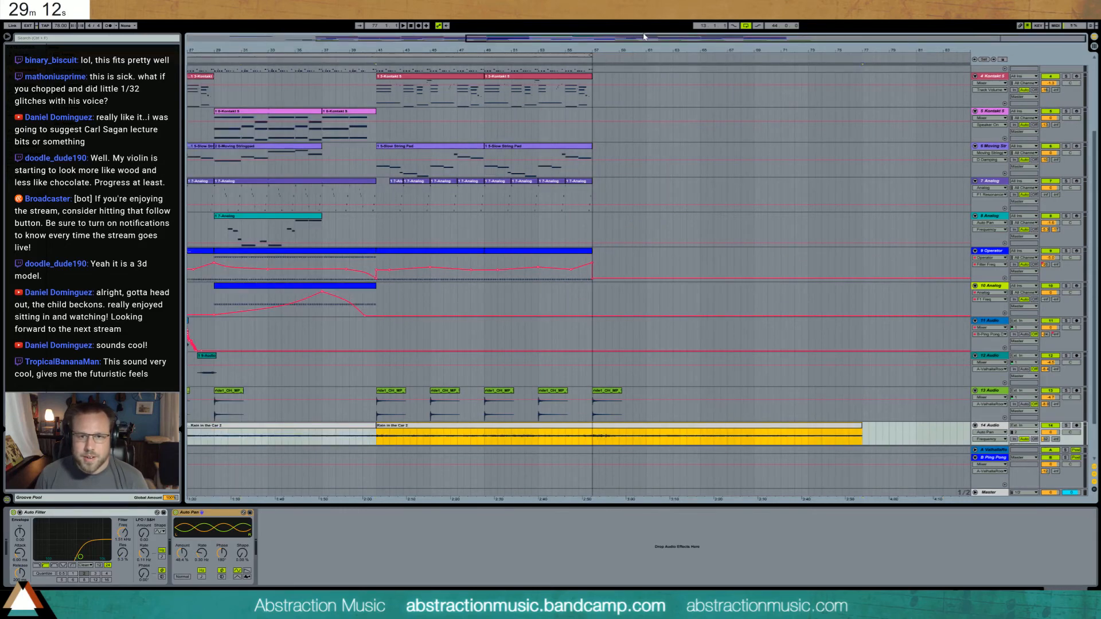
left_click_drag(598, 38, 429, 41)
scroll(412, 281, "down", 2)
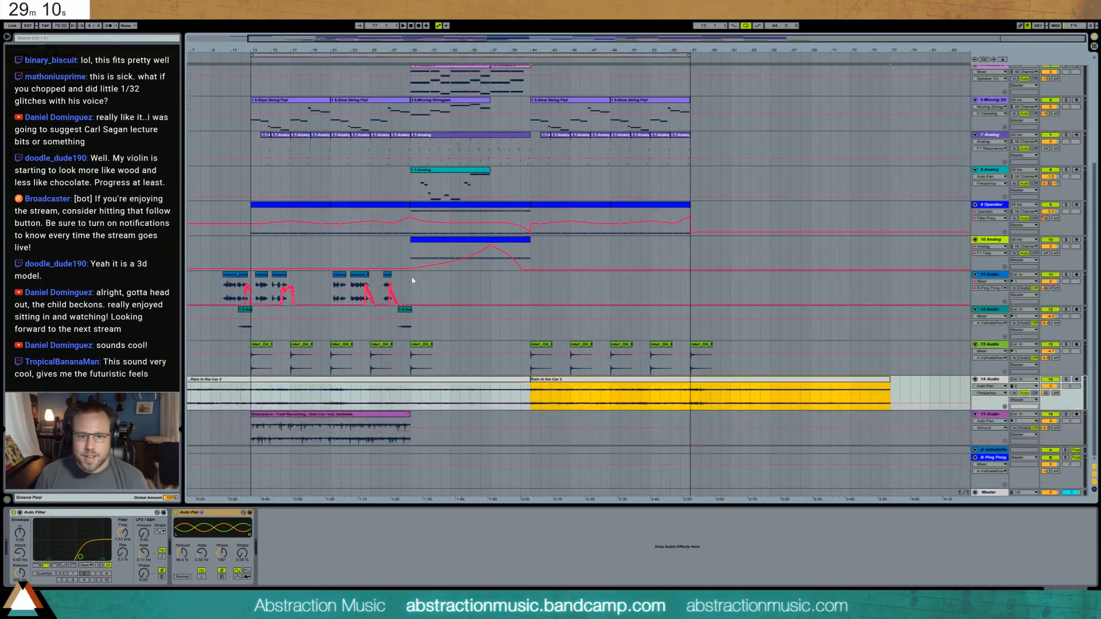
key("ctrl+alt+f")
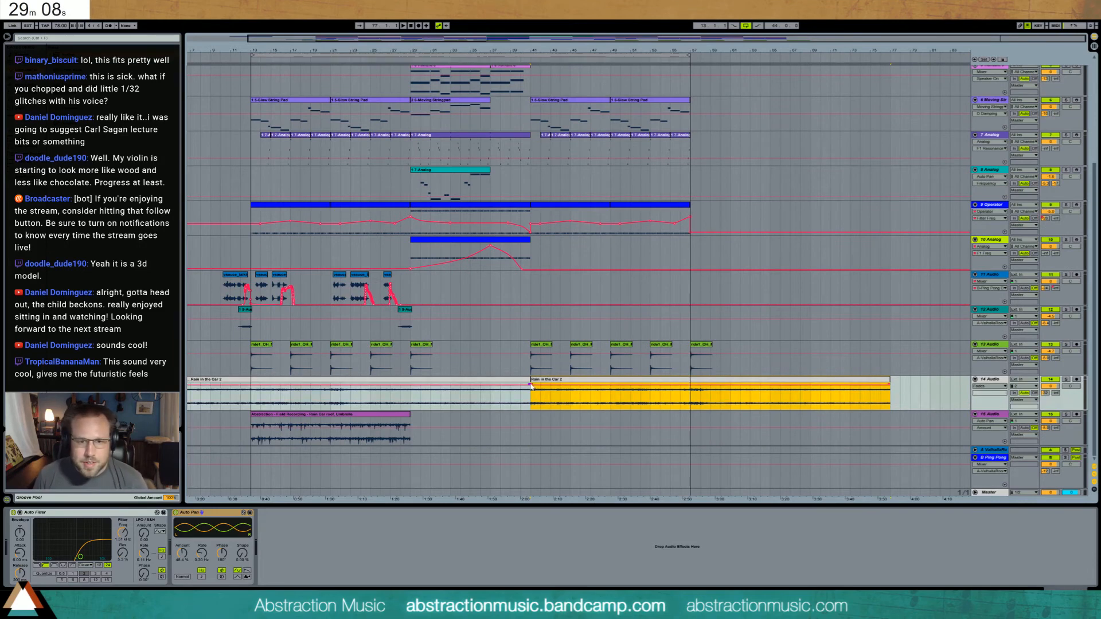
- Copy track 15's rain field recording to bar 41, extend it to bar 65, and add a fade-in and a long fade-out
left_click(405, 420)
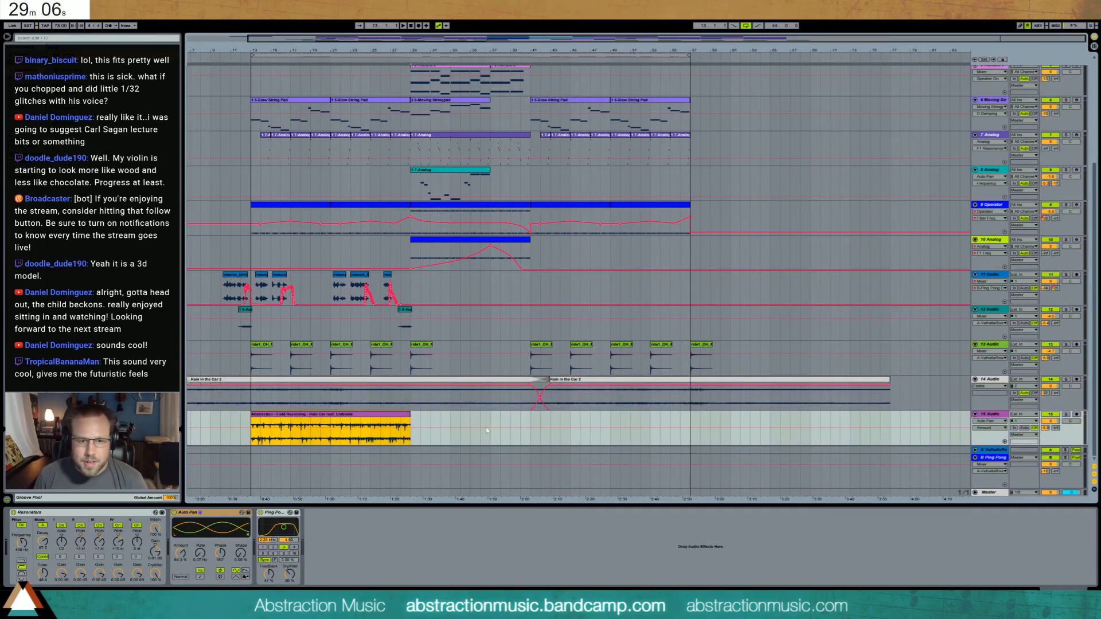
left_click(532, 423)
key("ctrl+v")
left_click_drag(689, 415, 549, 421)
key("ctrl+alt+f")
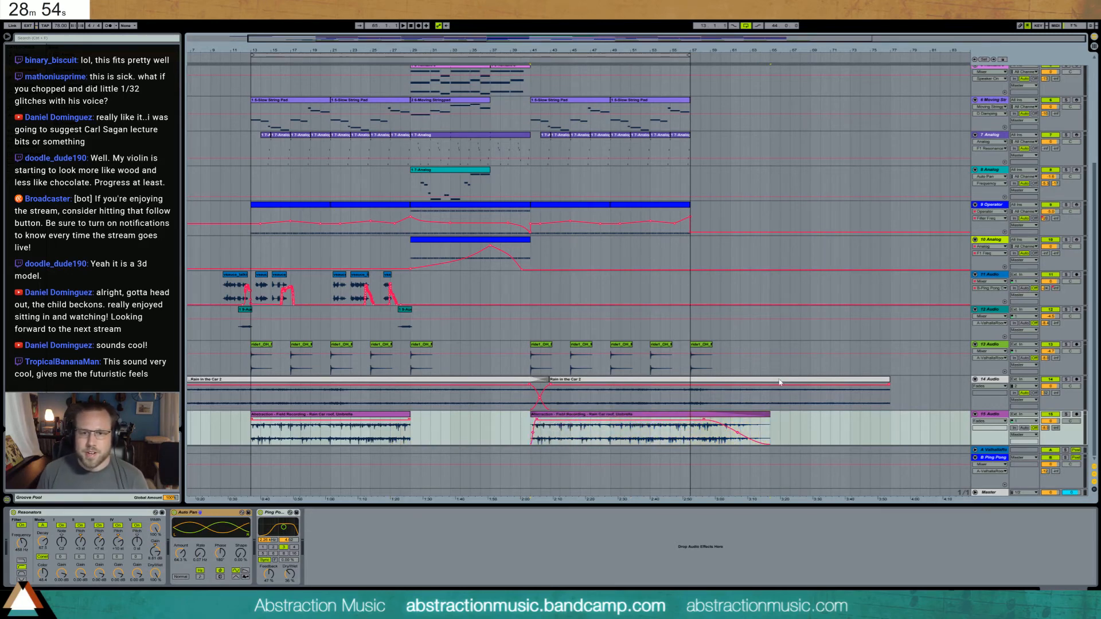
- Duplicate track 9's Operator clip from bar 57, end the copy at bar 61, and slope its filter frequency automation down to the minimum there
left_click(630, 211)
key("ctrl+d")
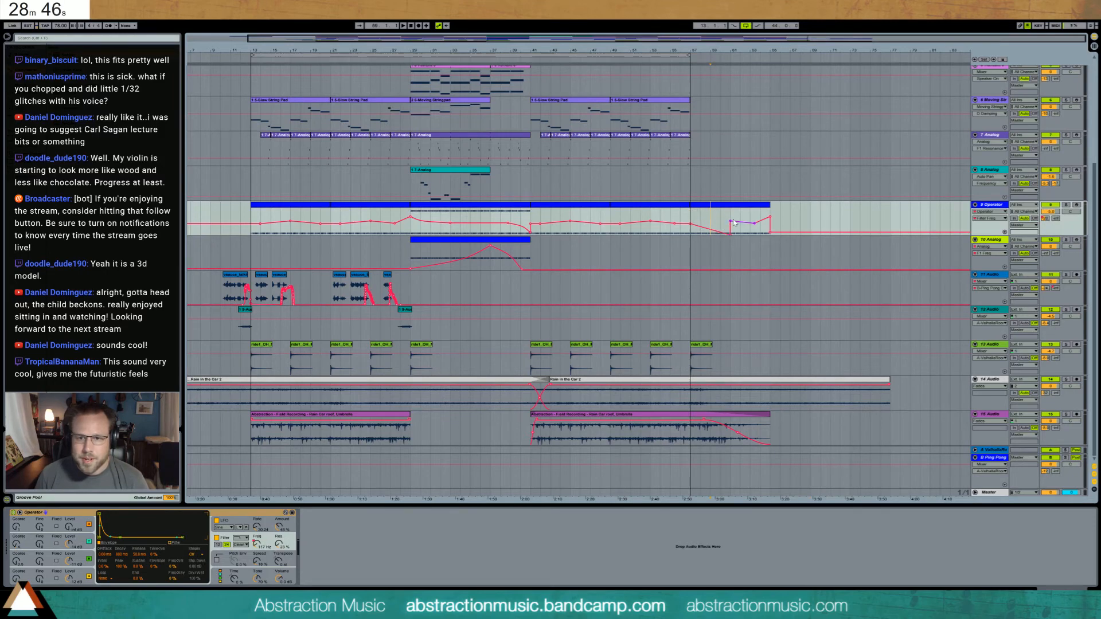
left_click_drag(769, 205, 824, 231)
key("Delete")
left_click(802, 225)
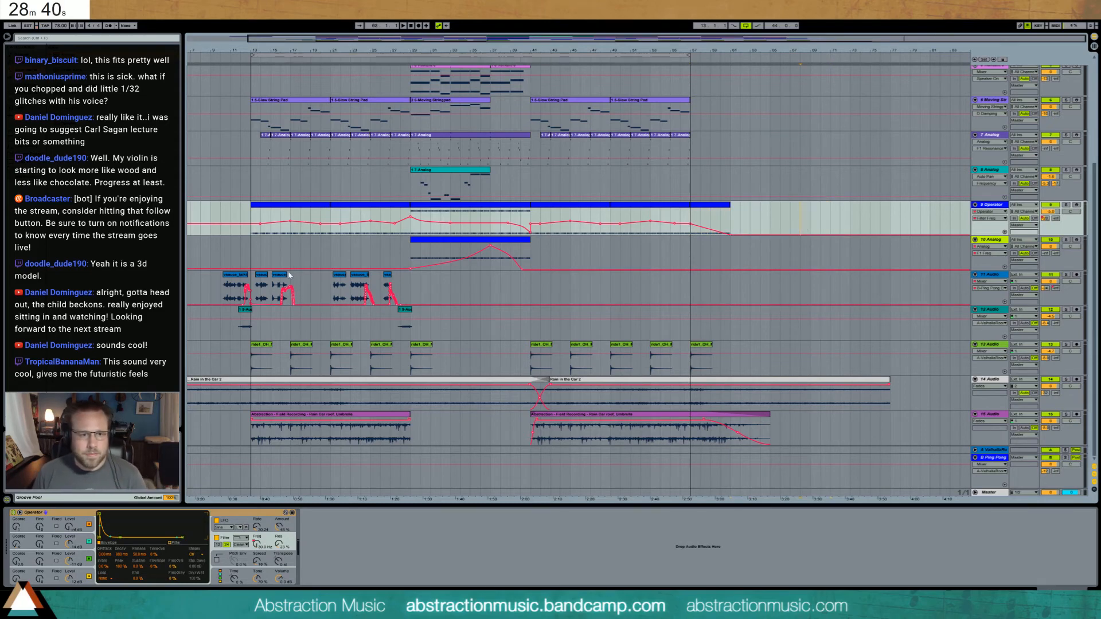
- Copy track 11's two voice clips and their automation from bars 13 to 17 into bars 53 to 57
left_click(237, 275)
key("space")
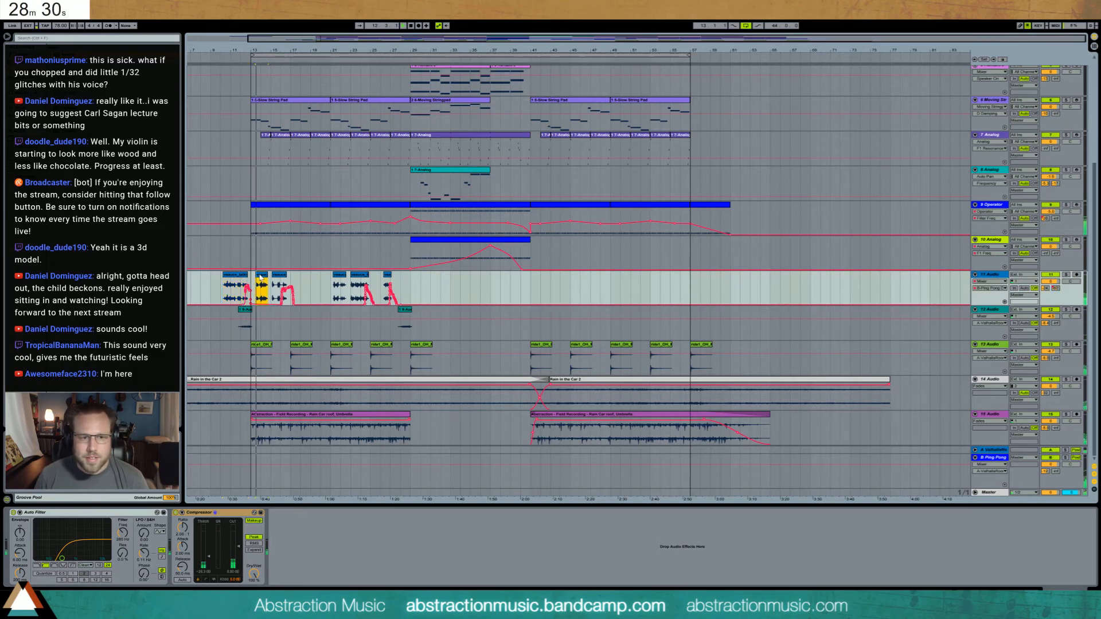
left_click(279, 280)
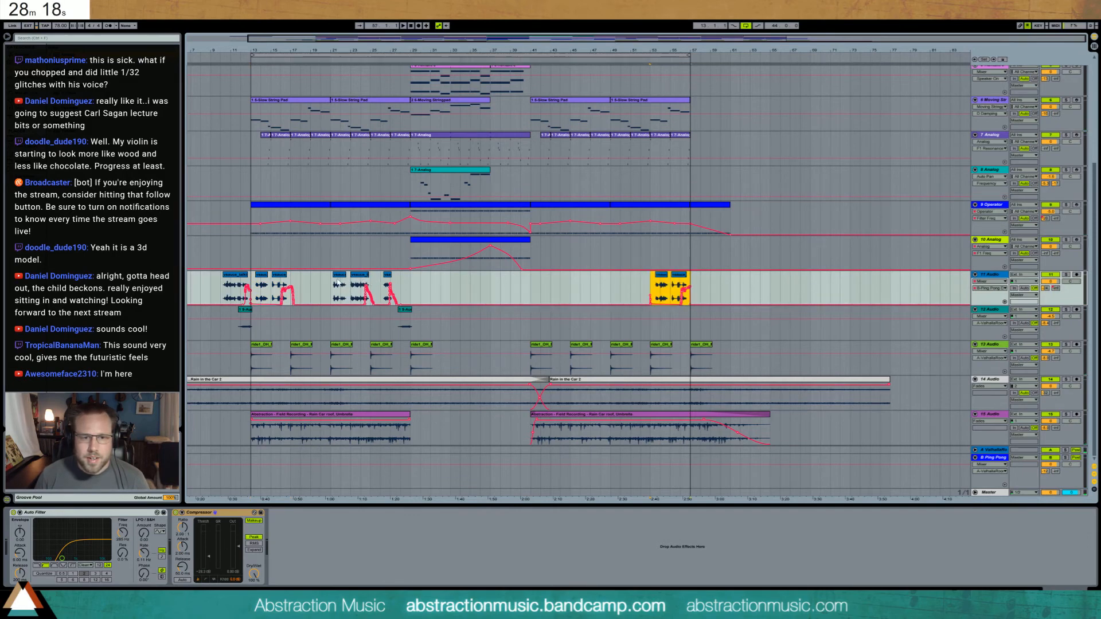
key("space")
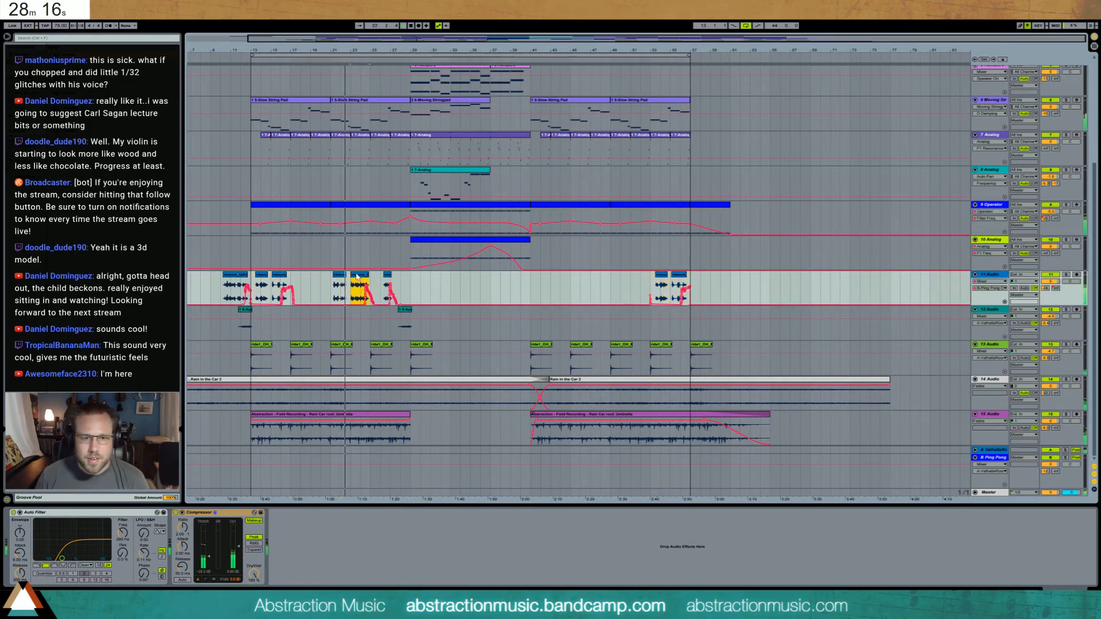
- Delete track 11's leftover automation breakpoints just before the copied voice clips, around bars 52 to 53
left_click(388, 275)
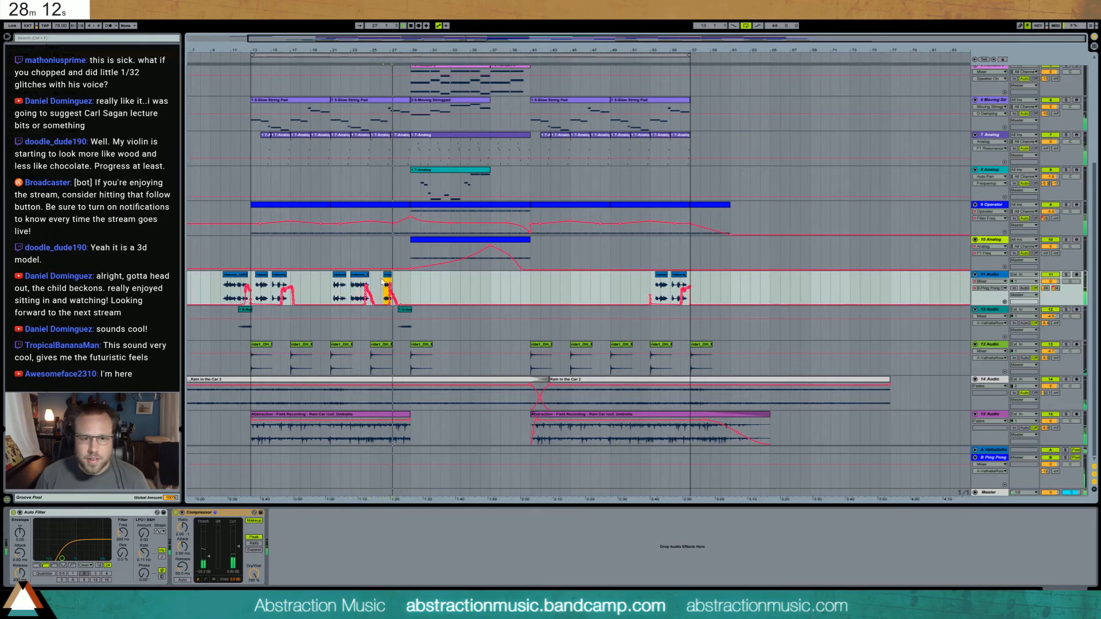
left_click(530, 289)
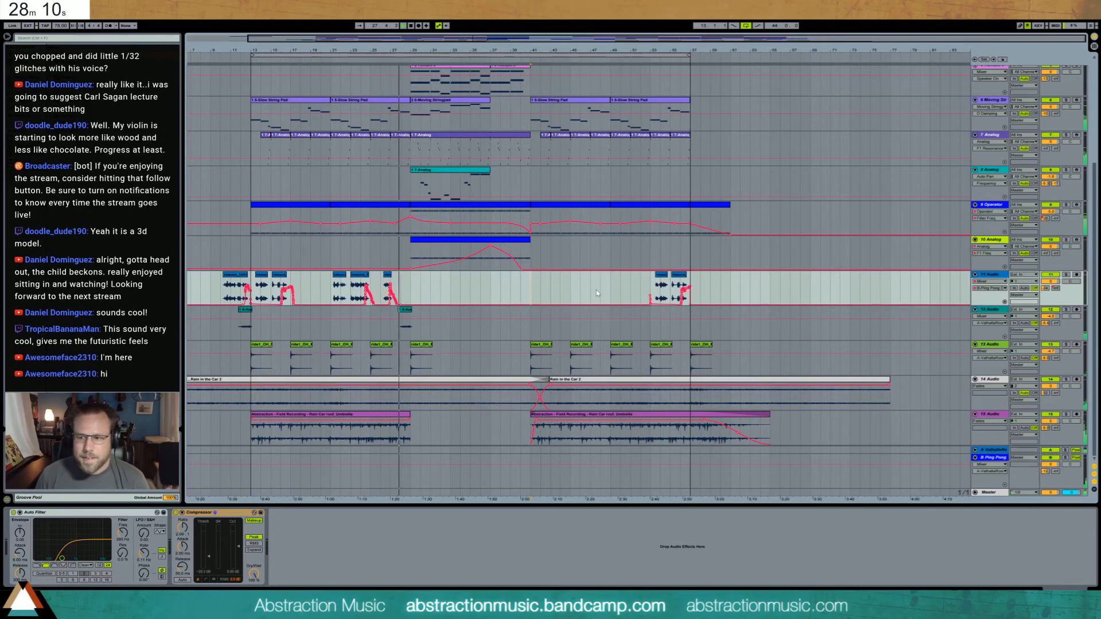
left_click_drag(641, 294, 654, 295)
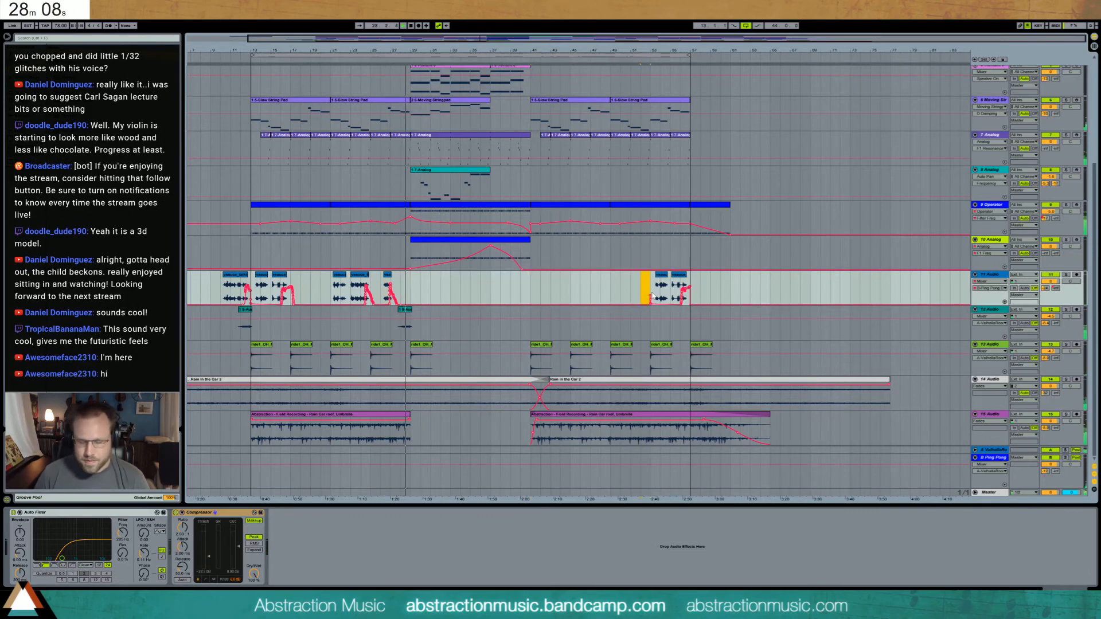
key("Delete")
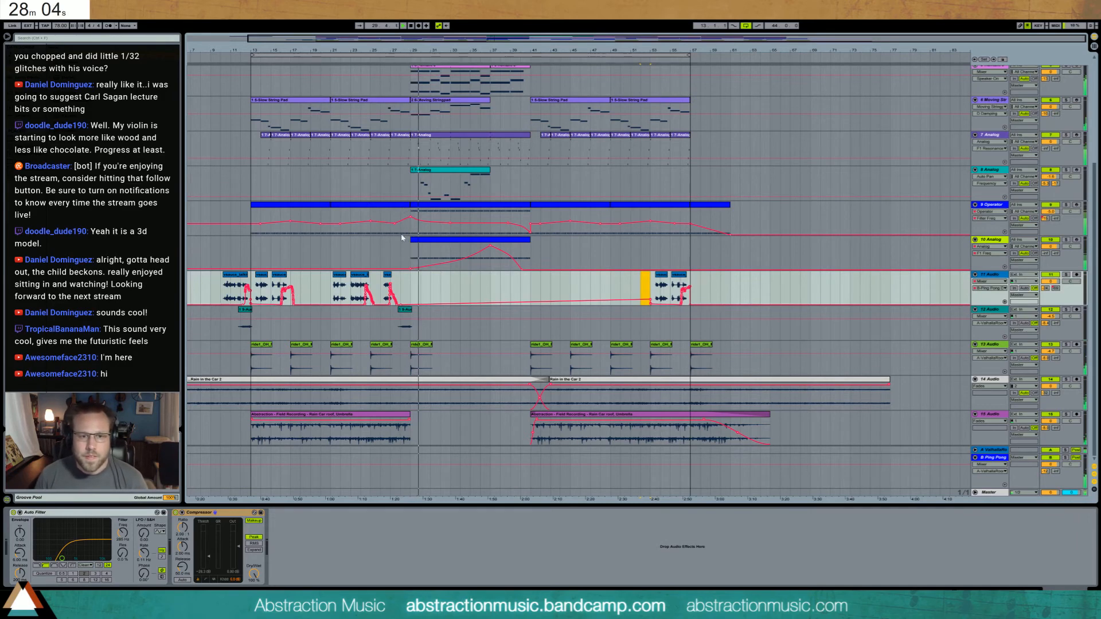
- Lower Operator's filter frequency automation after bar 29 and adjust the filter envelope amount
left_click(395, 218)
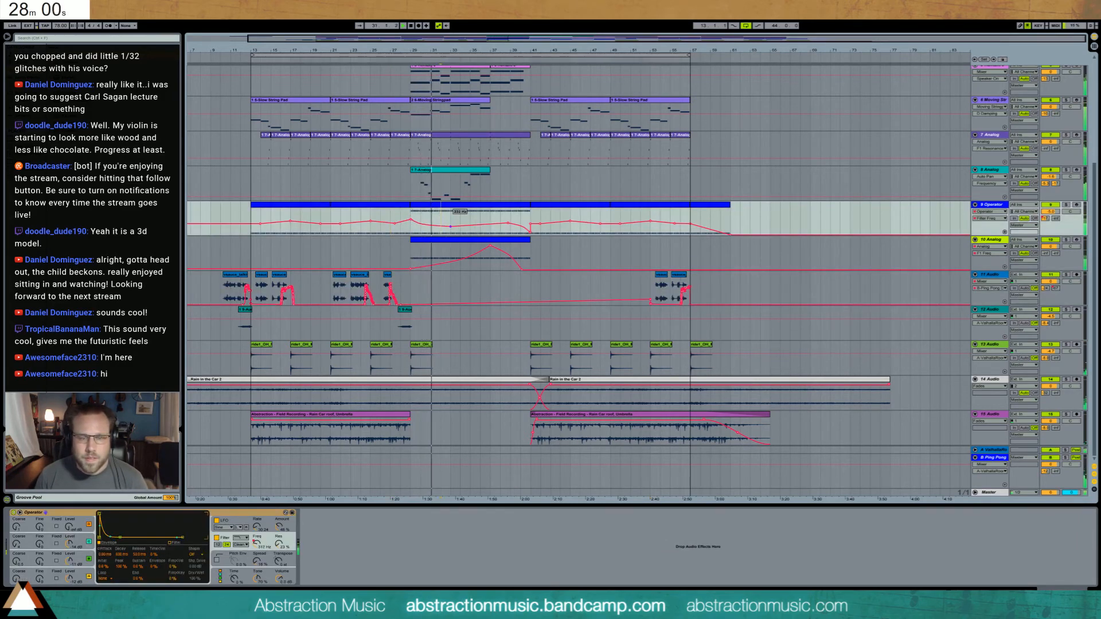
left_click(451, 225)
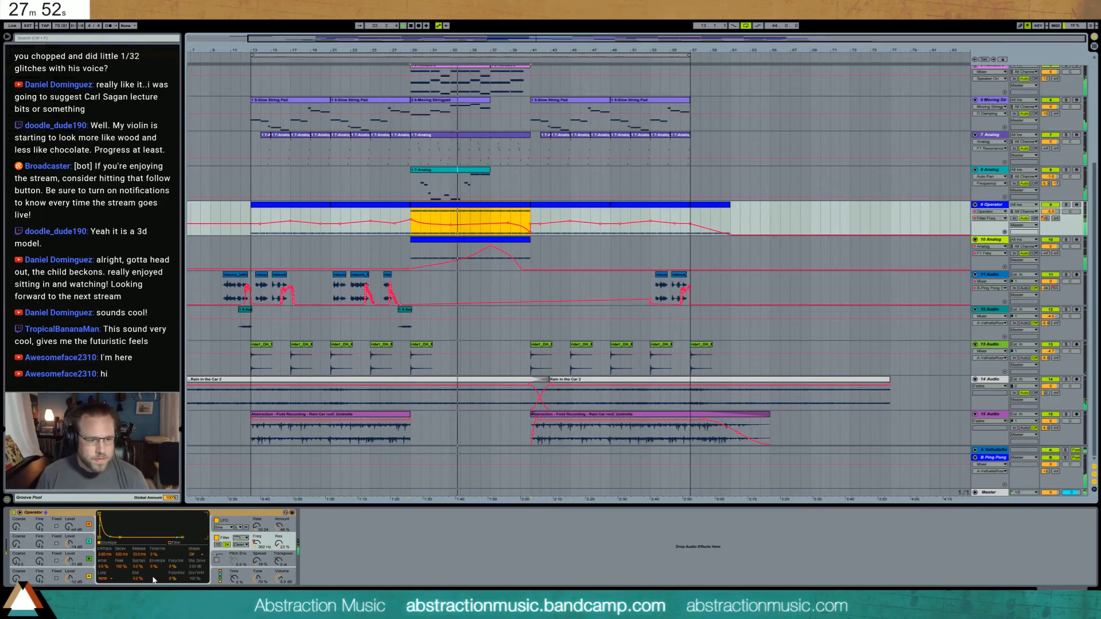
left_click_drag(104, 566, 154, 558)
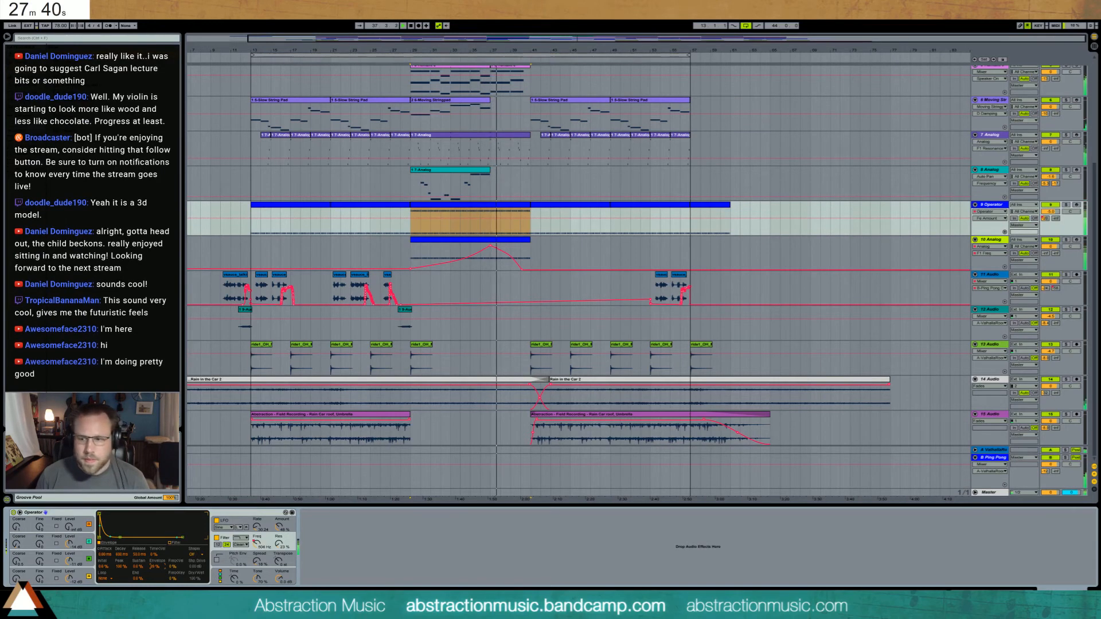
- Copy the Drum Rack clip that ends at bar 13 on track 3 to bars 57 to 65
left_click(487, 183)
scroll(567, 235, "up", 2)
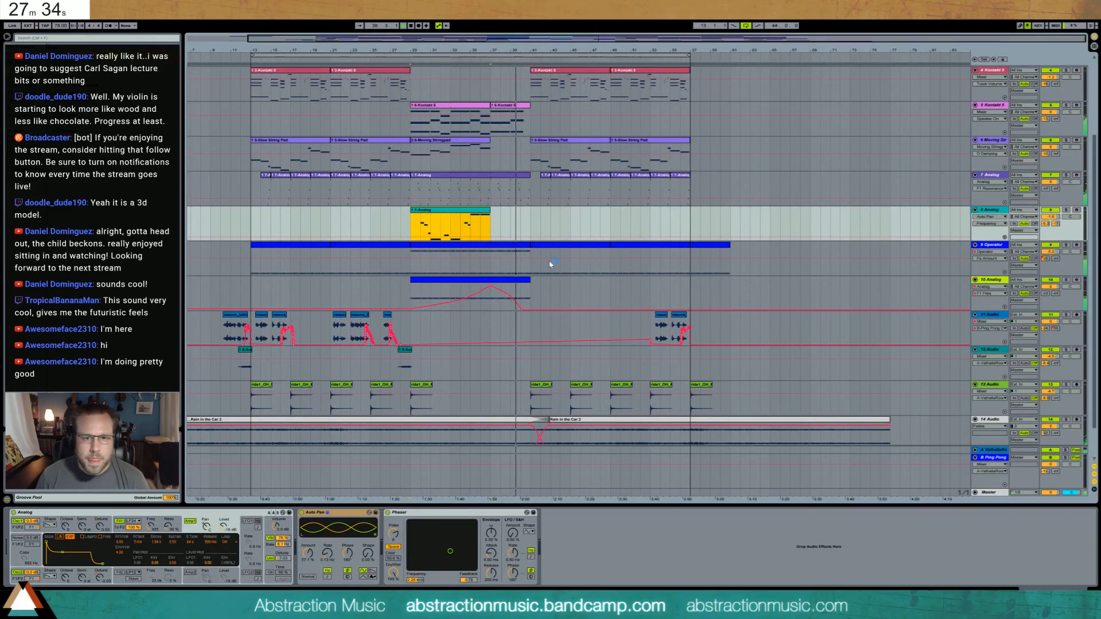
scroll(593, 275, "up", 3)
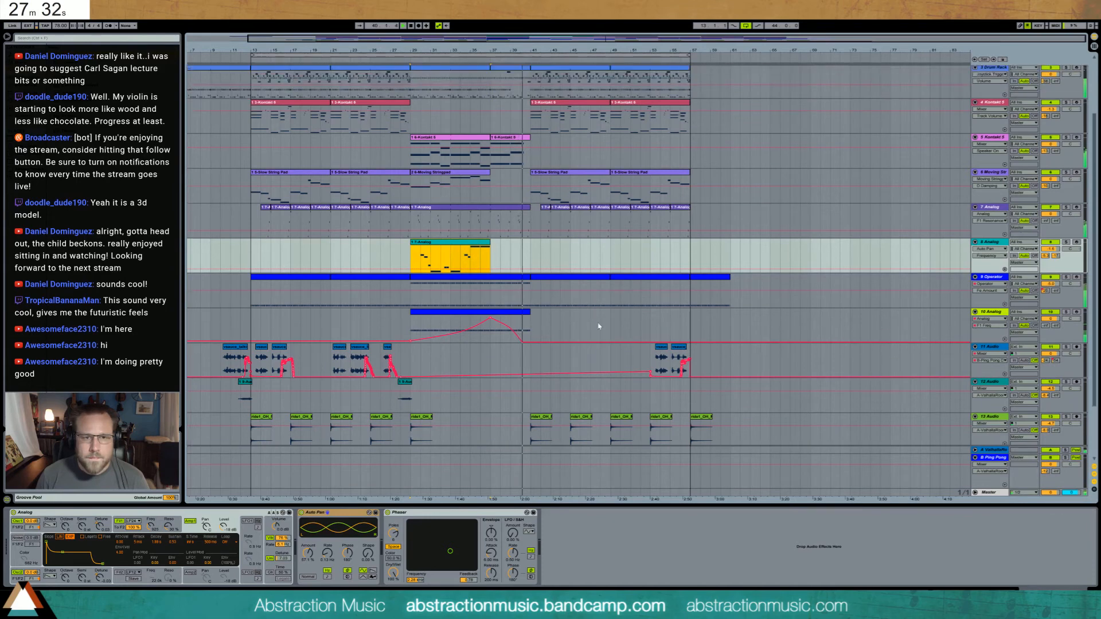
left_click(226, 104)
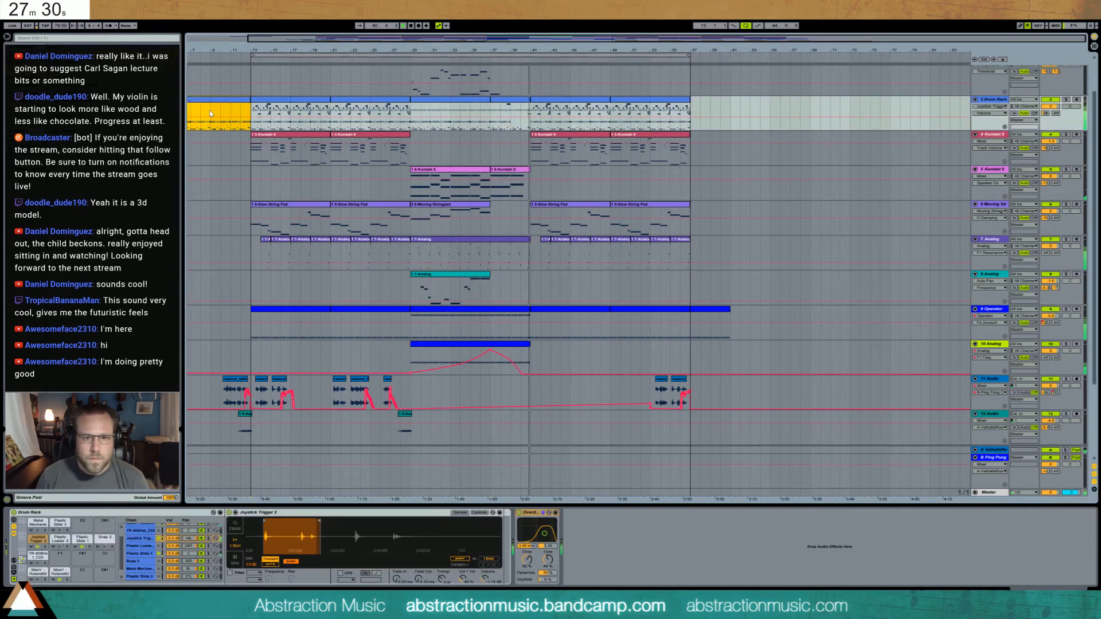
left_click_drag(691, 124, 770, 101)
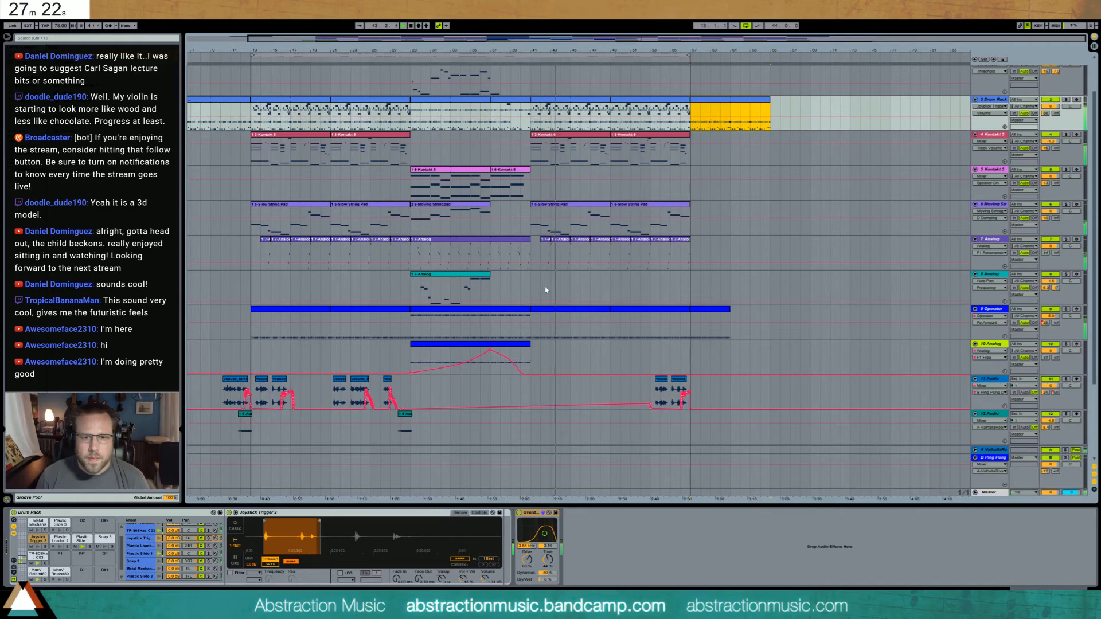
- Show Operator's filter frequency automation on track 9 and lower the curve slightly between bars 41 and 57
left_click(559, 318)
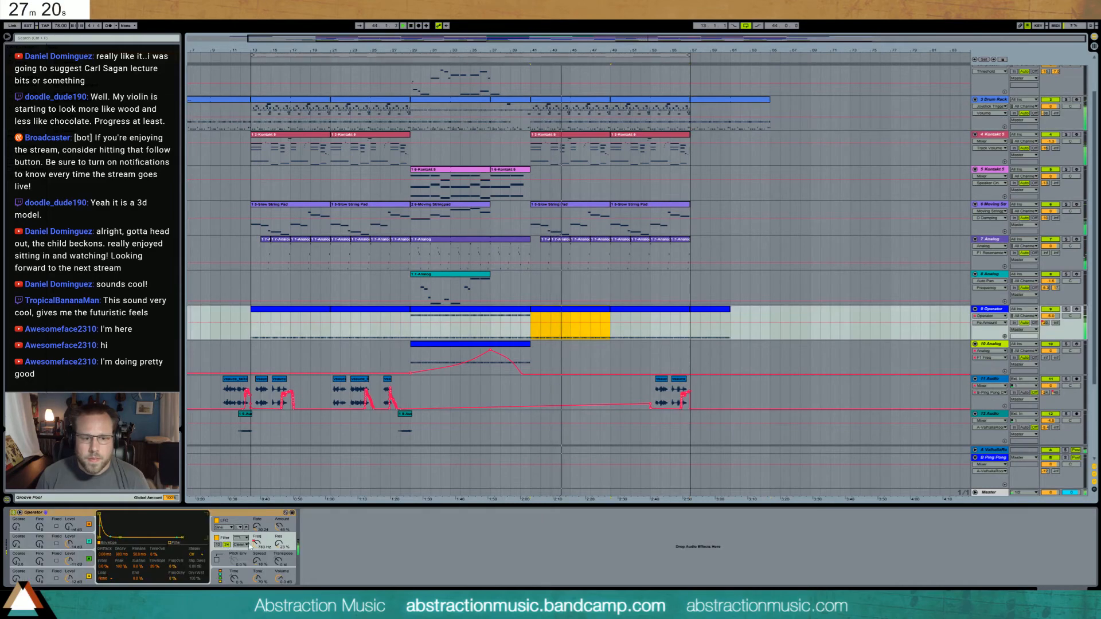
left_click(257, 544)
left_click(554, 351)
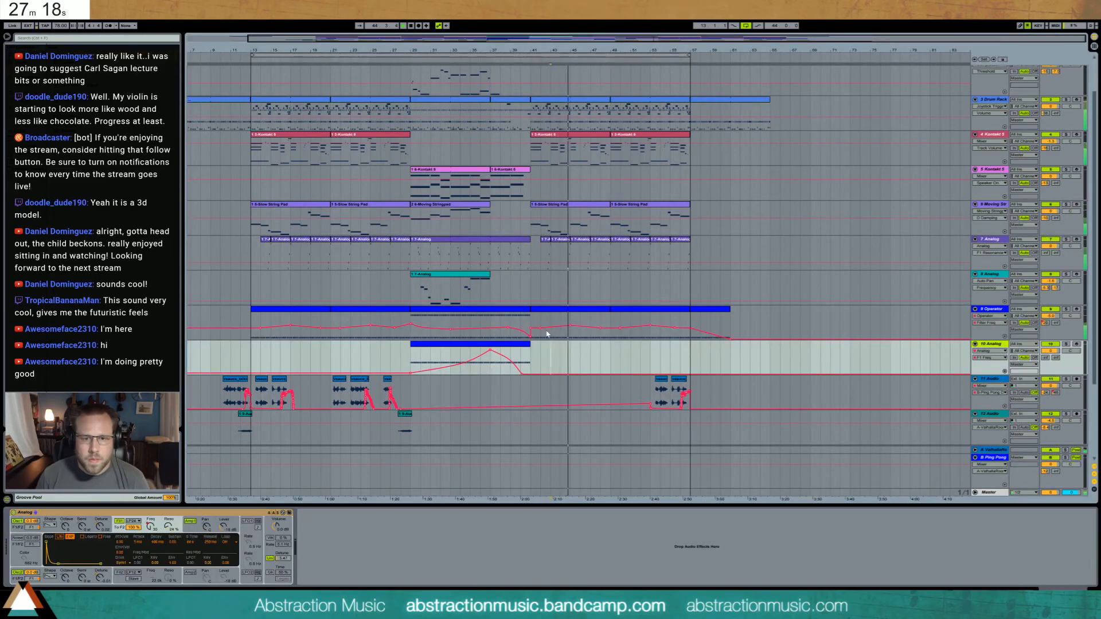
mouse_move(541, 328)
left_mouse_down()
mouse_move(730, 335)
mouse_move(690, 330)
left_mouse_up()
left_click(831, 332)
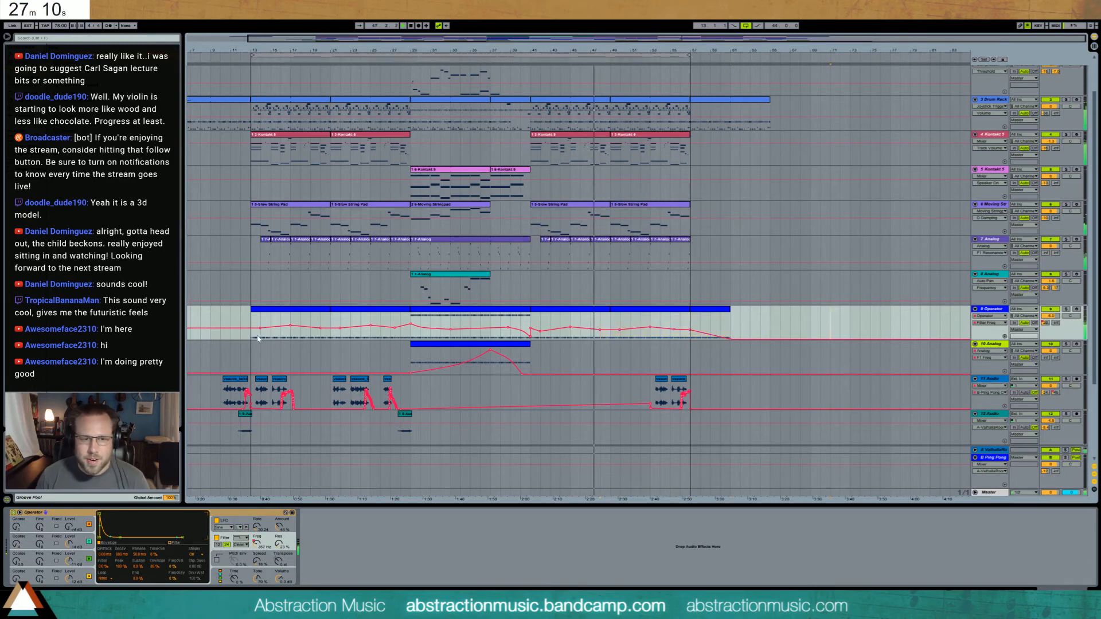
- Lower Operator's filter frequency automation slightly over bars 13 to 29, including the peak at bar 29
left_click_drag(255, 335, 410, 327)
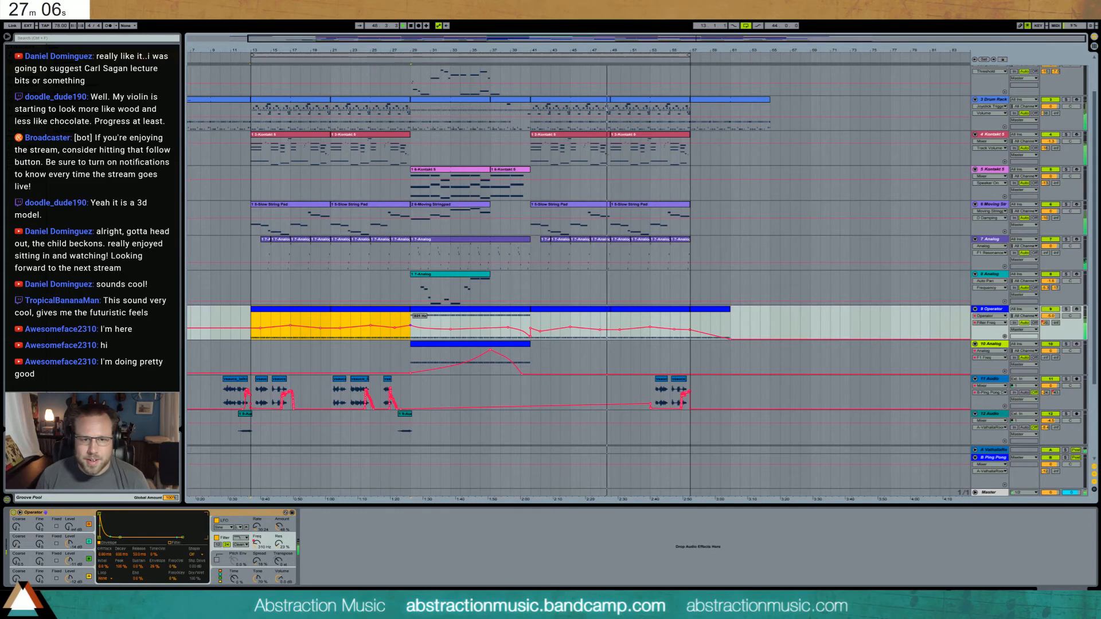
left_click_drag(331, 328, 330, 330)
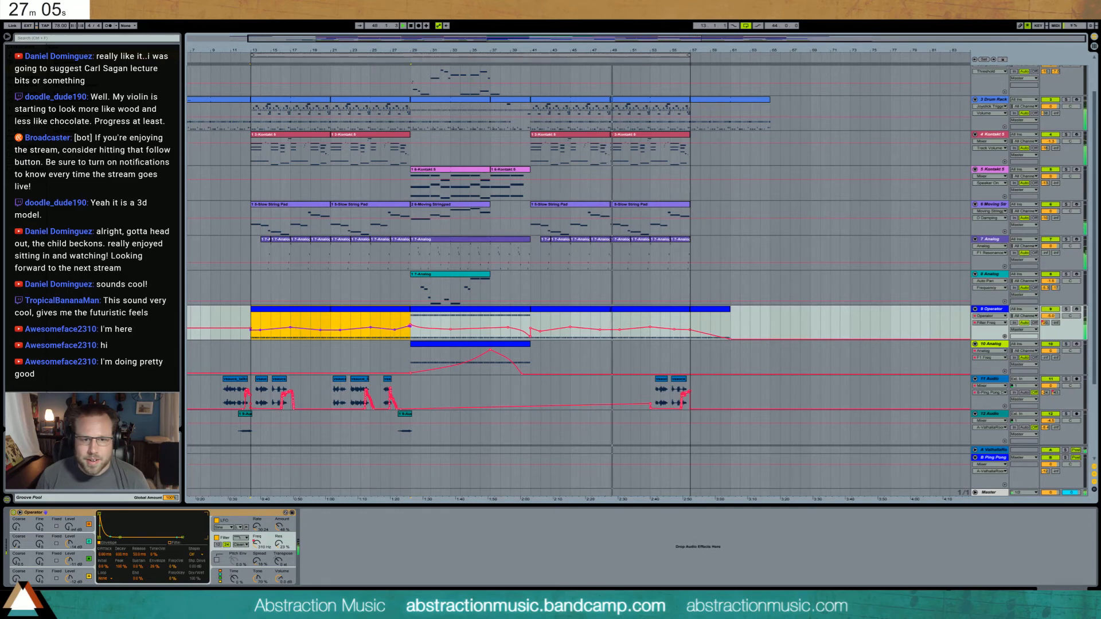
left_click(410, 327)
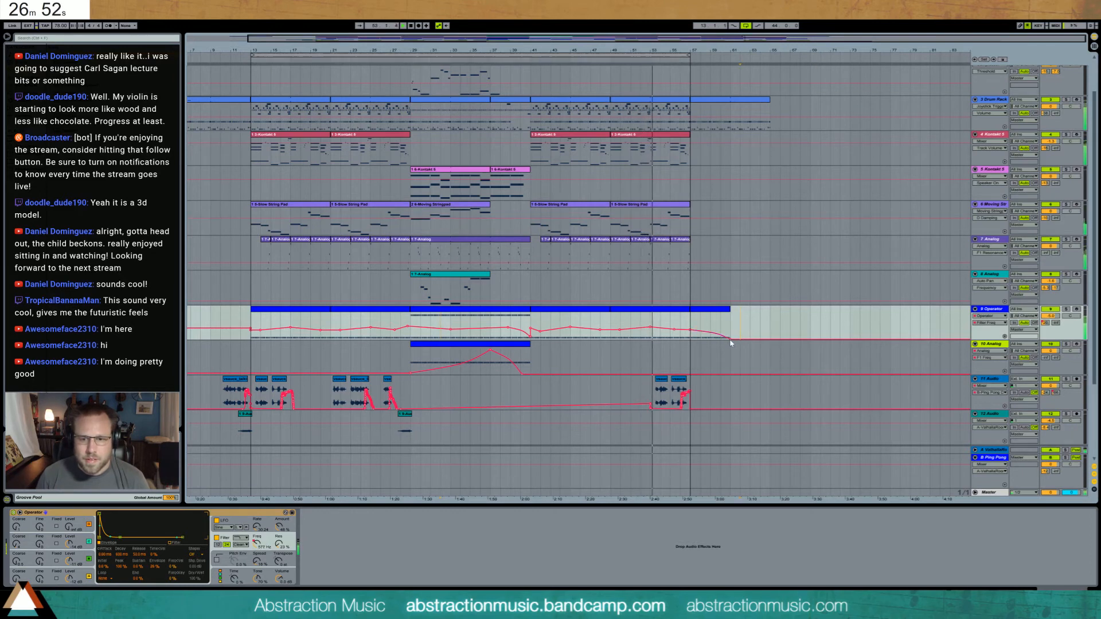
- Move the end of Operator's filter fade-out back to bar 57 and remove the part of its clip beyond that bar
left_click_drag(730, 339, 697, 313)
left_click(689, 329)
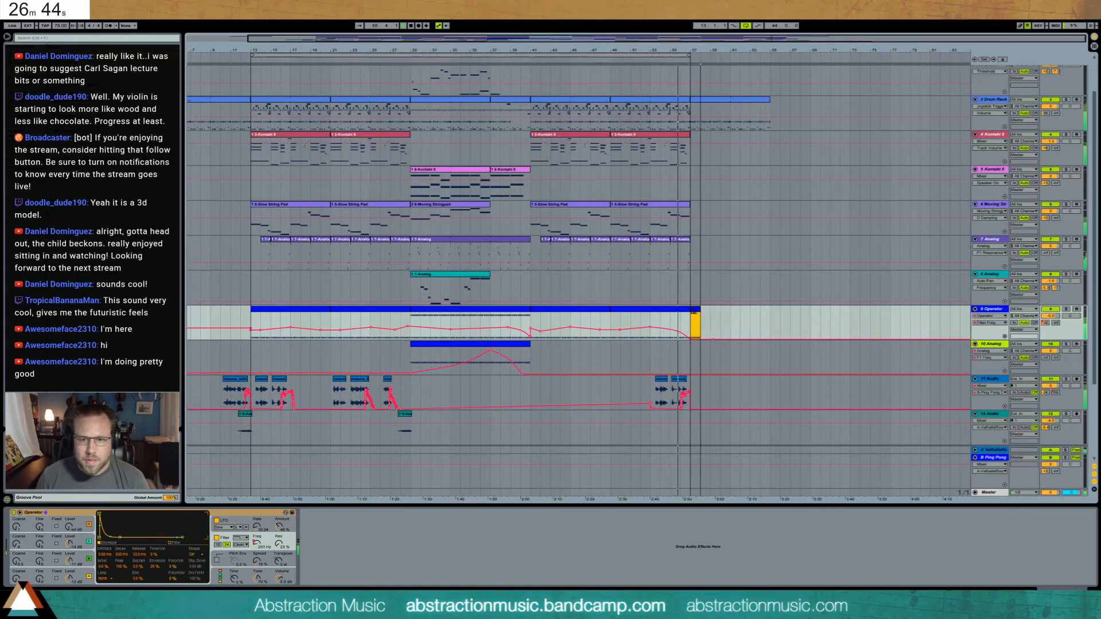
left_click(730, 334)
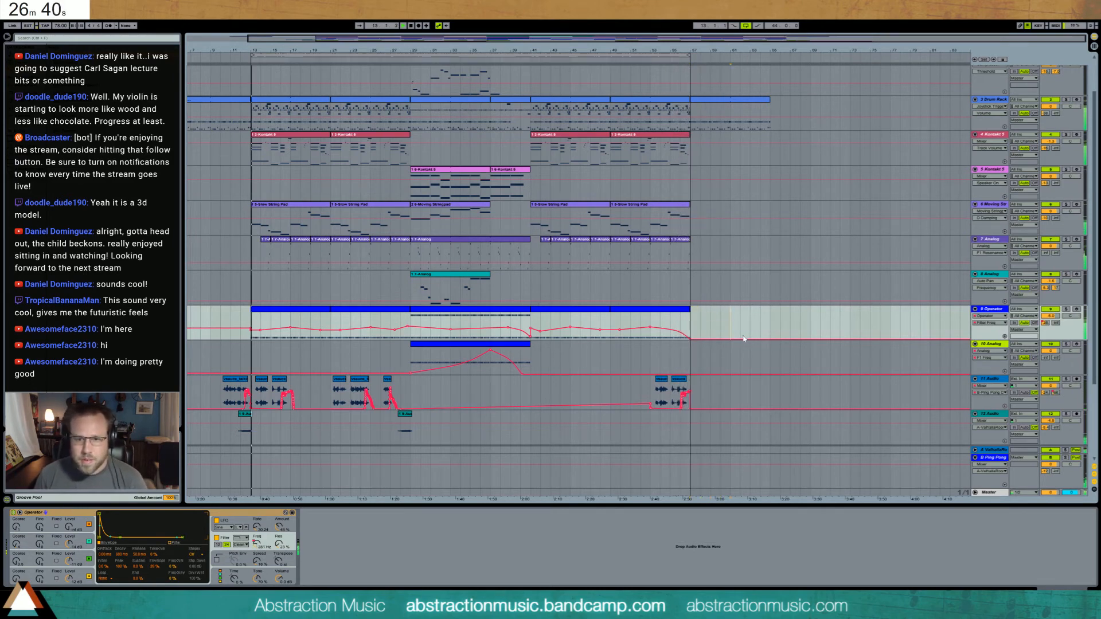
left_click(745, 339)
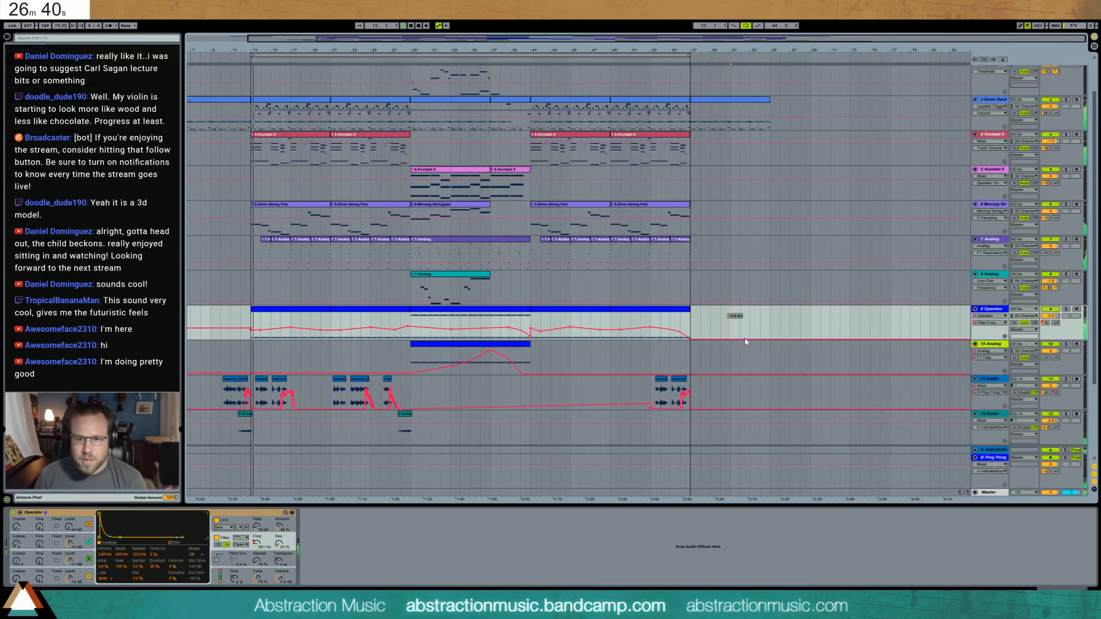
- Turn off the arrangement loop and copy track 1's Analog clip that ends at bar 13 to bars 57 to 65
left_click(745, 26)
left_click(681, 59)
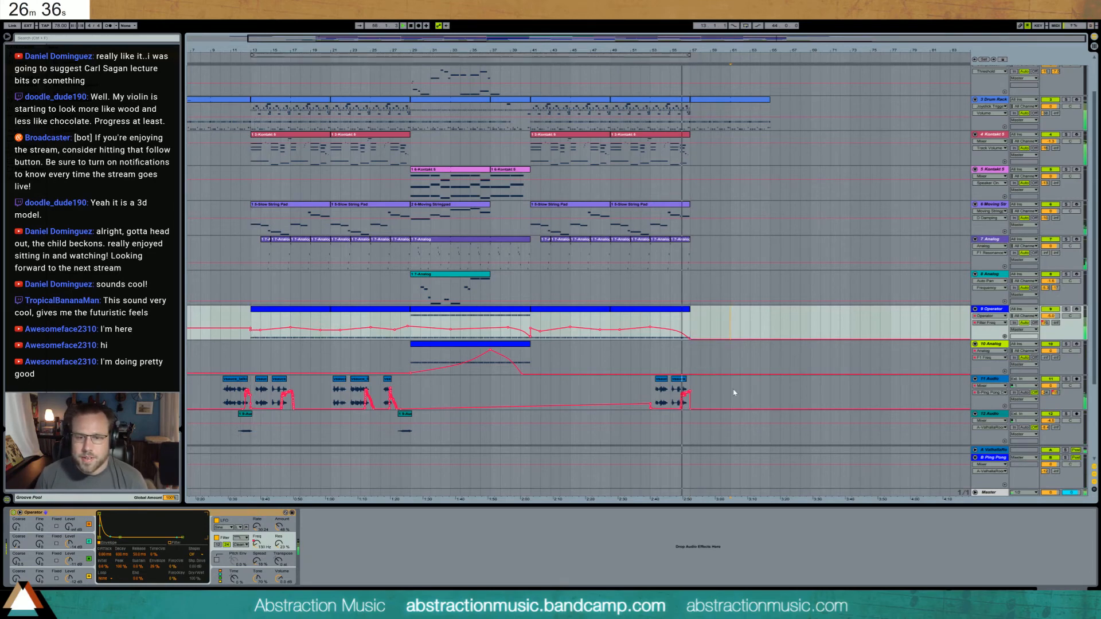
scroll(746, 389, "up", 2)
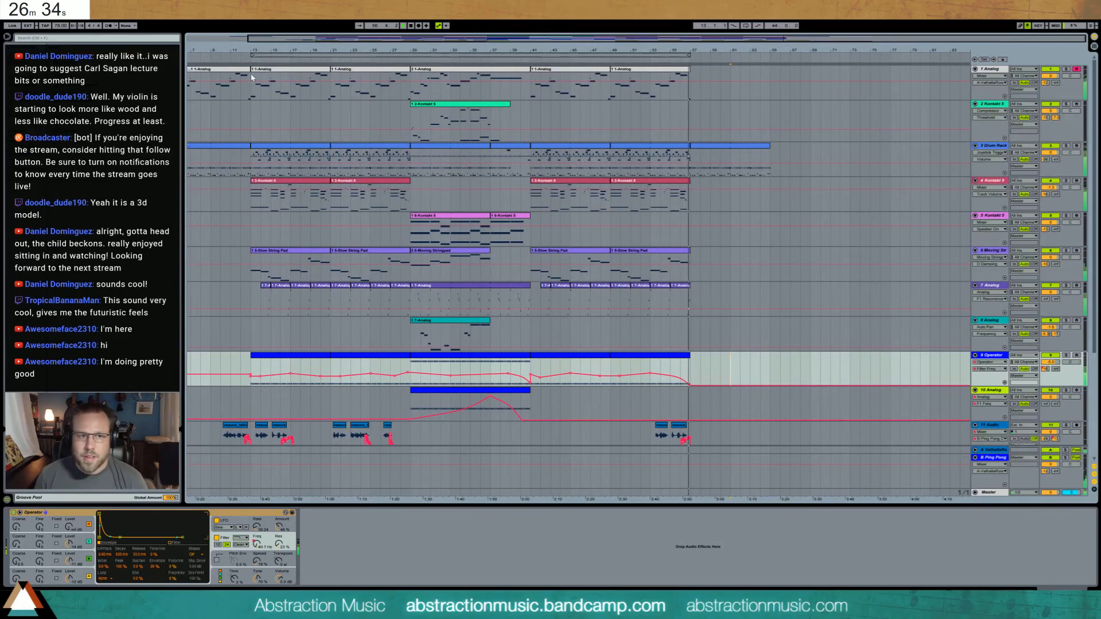
left_click(224, 69)
key("ctrl+c")
left_click(692, 88)
key("ctrl+v")
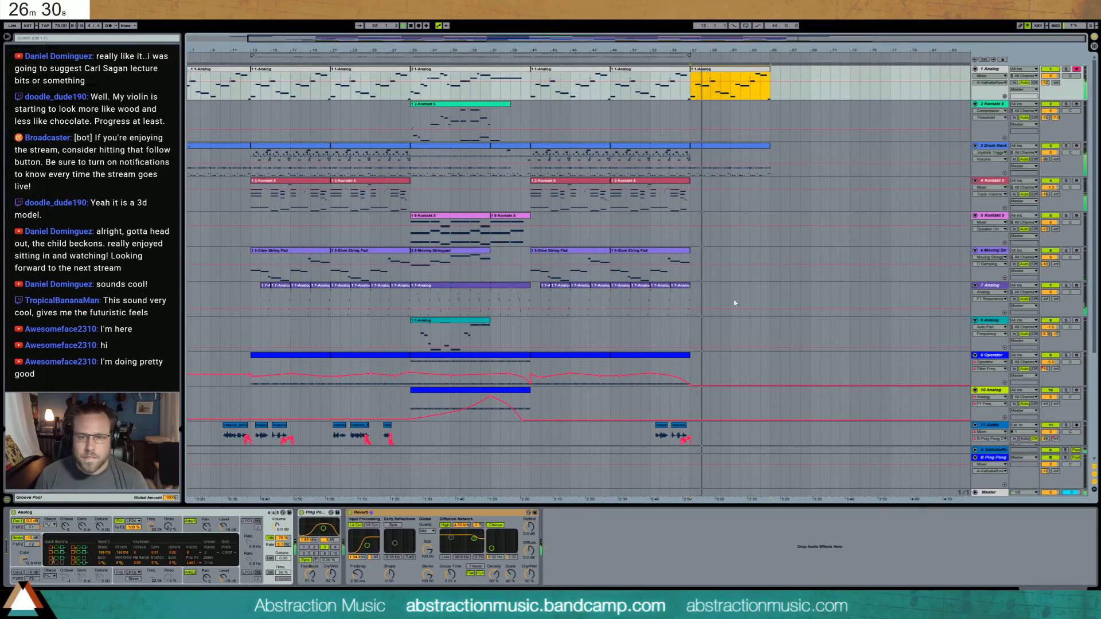
- Shorten track 15's rain field recording to about bar 60 and start its fade-out at about bar 57
scroll(757, 349, "down", 6)
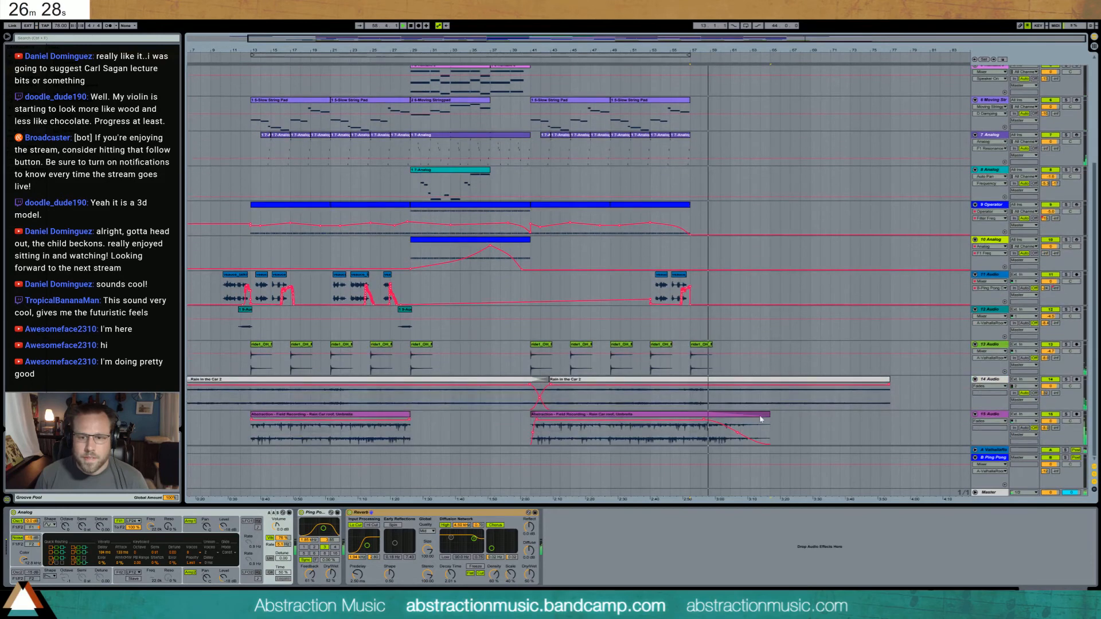
left_click(678, 423)
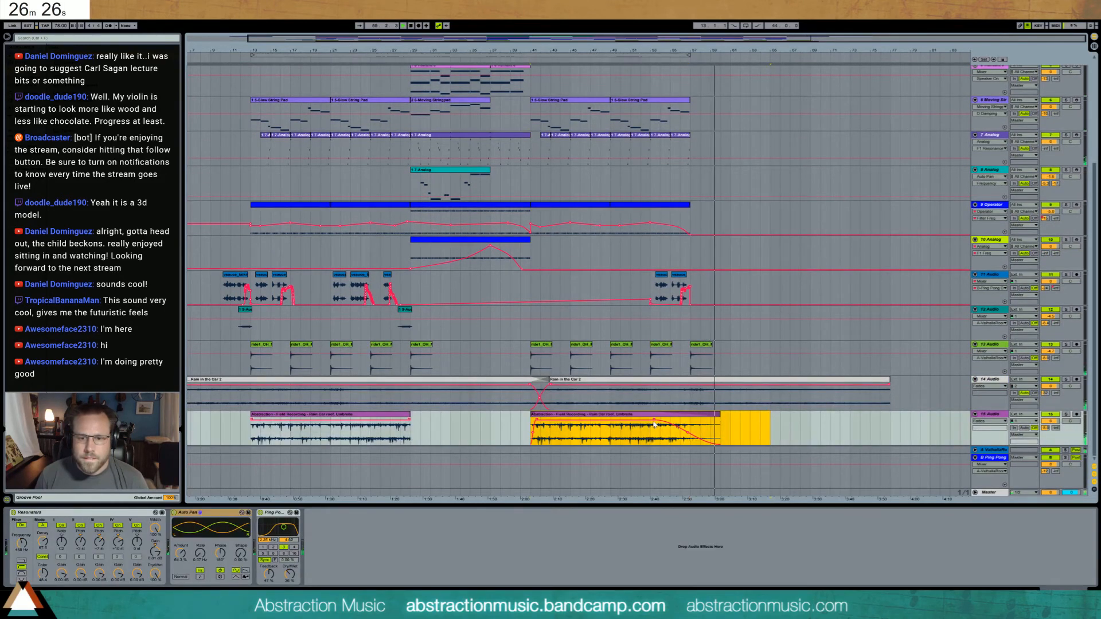
left_click_drag(653, 419, 686, 424)
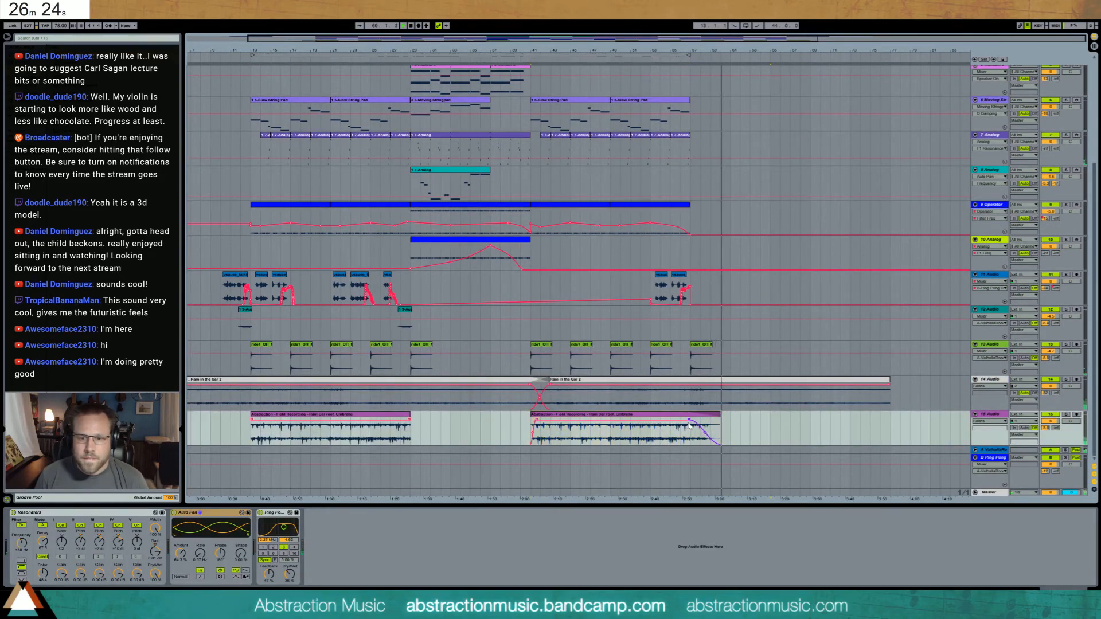
- Trim track 1's copied Analog clip after bar 57 so that it ends at bar 61
scroll(768, 338, "up", 6)
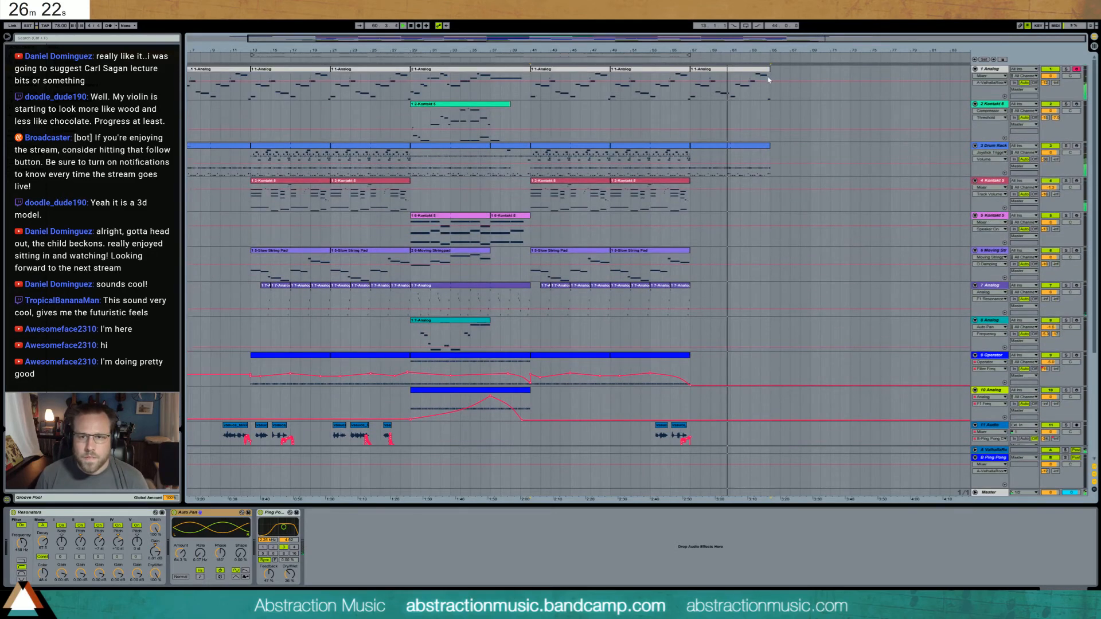
left_click(722, 92)
left_click_drag(740, 68, 729, 68)
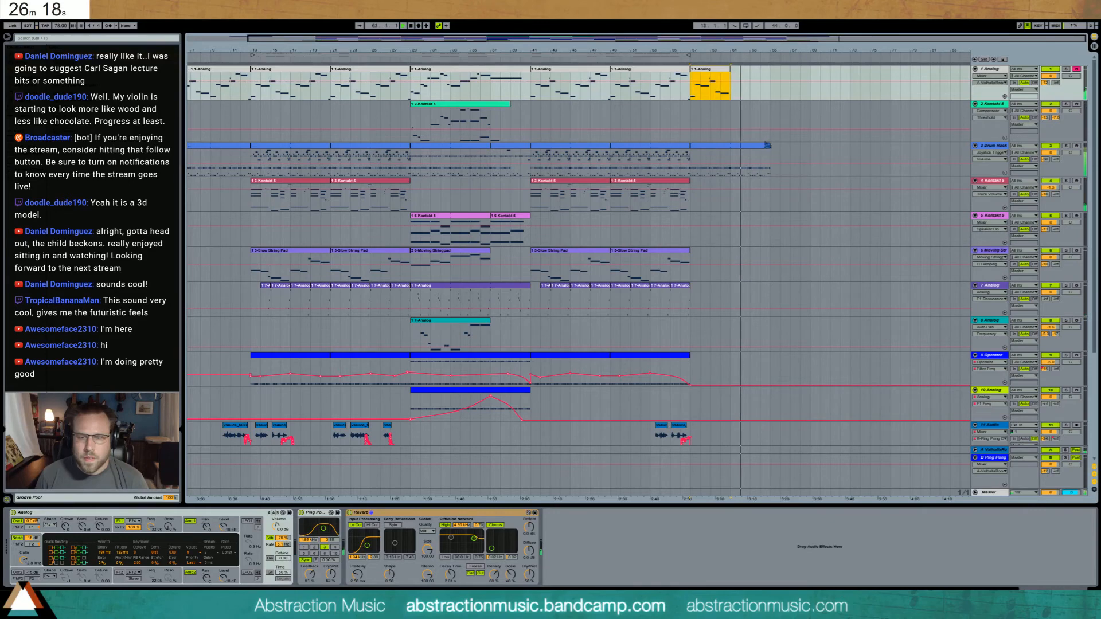
- Add a Utility to the Drum Rack track and automate its gain to fade out along a curve from bar 61 to bar 65
left_click(758, 172)
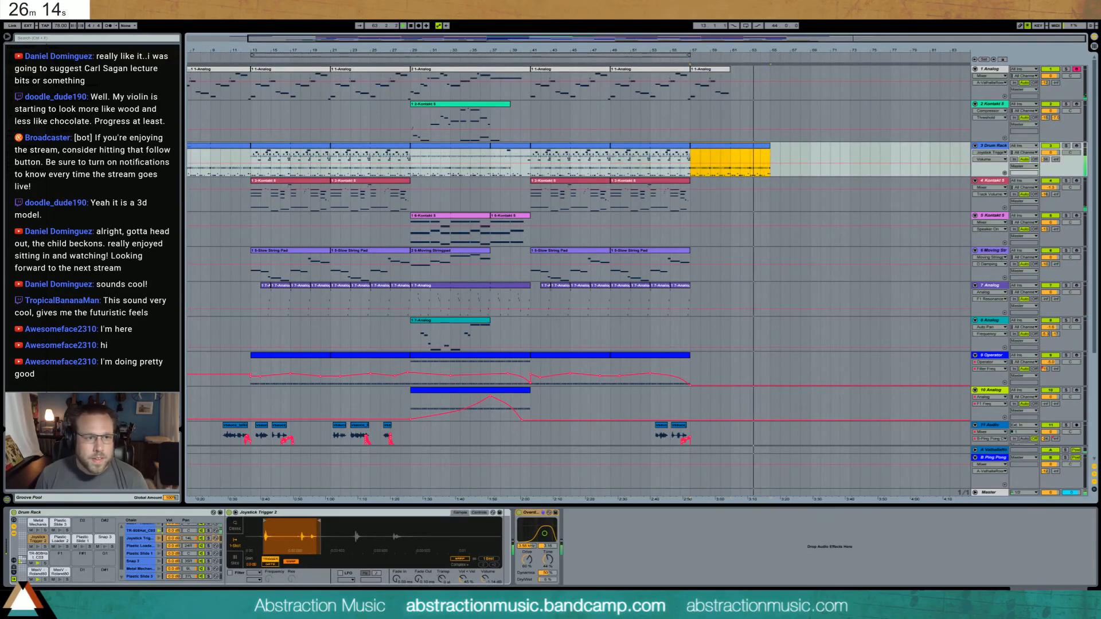
key("ctrl+f")
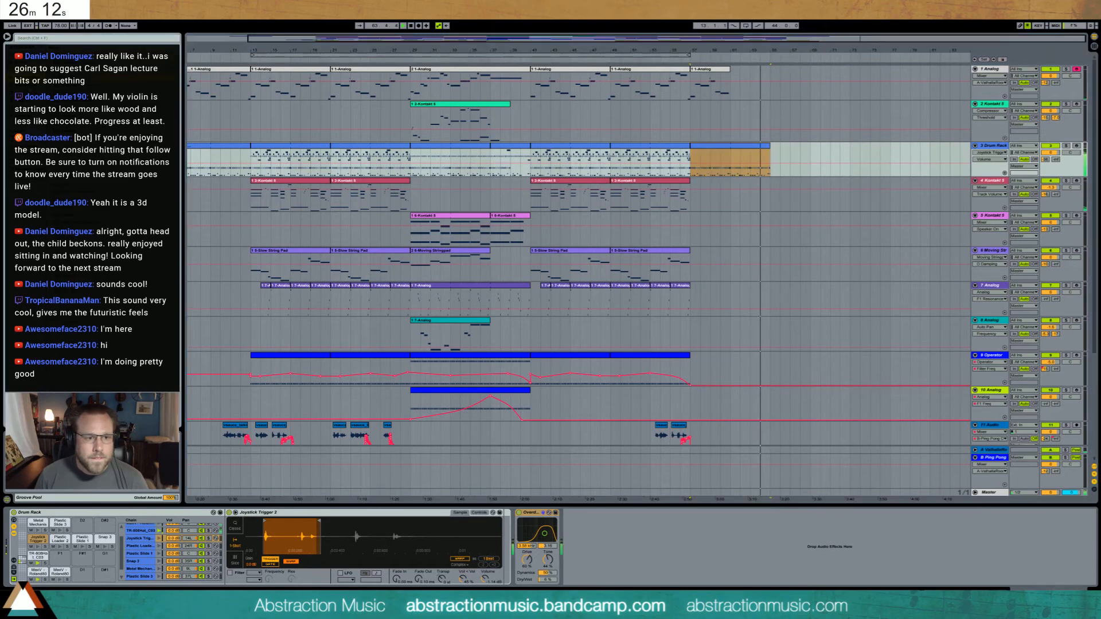
left_click_drag(118, 344, 600, 542)
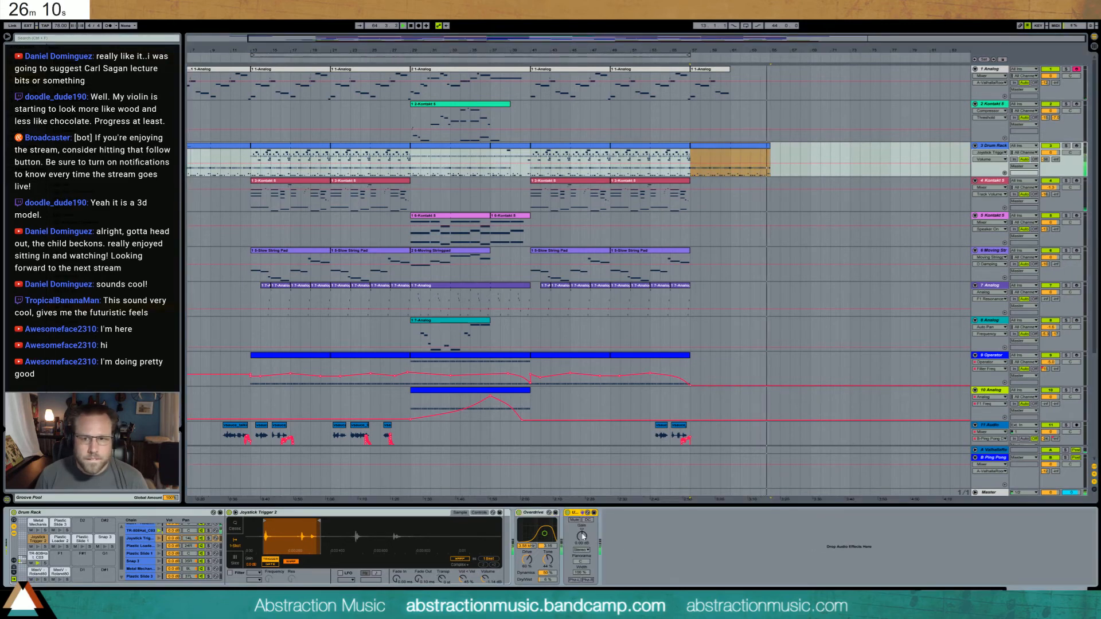
left_click(583, 537)
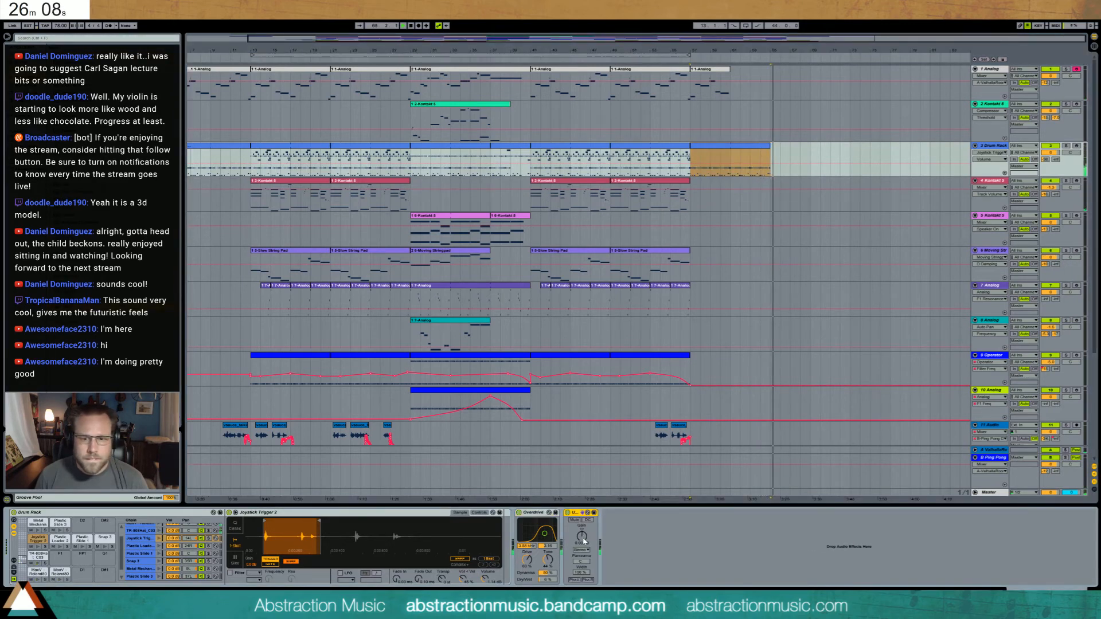
left_click(731, 163)
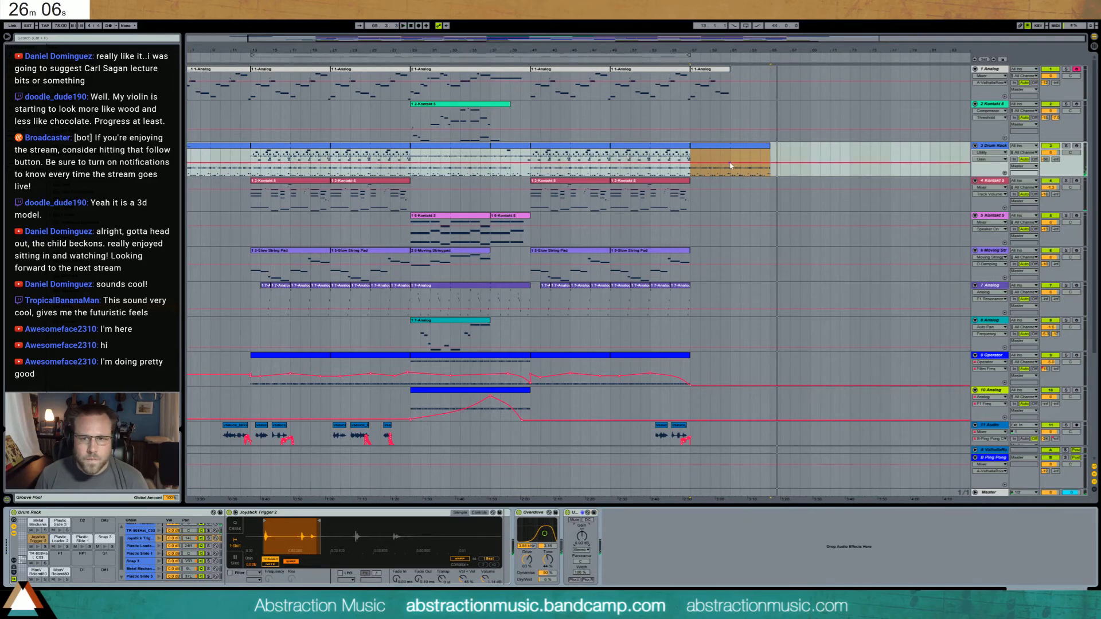
left_click(731, 164)
left_click_drag(770, 163, 770, 176)
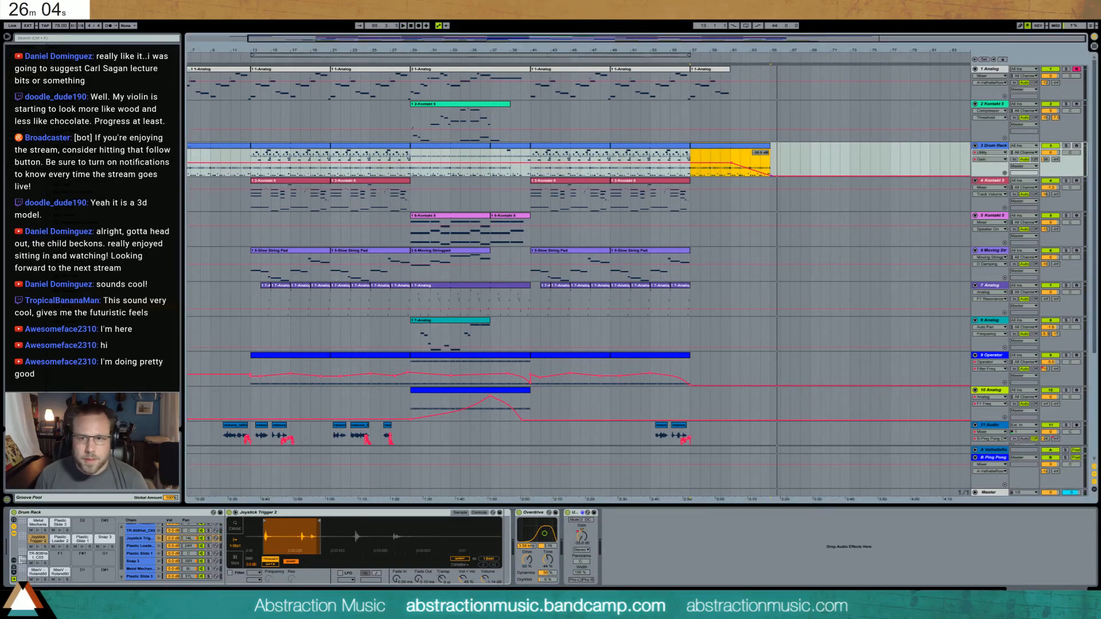
left_click(750, 164)
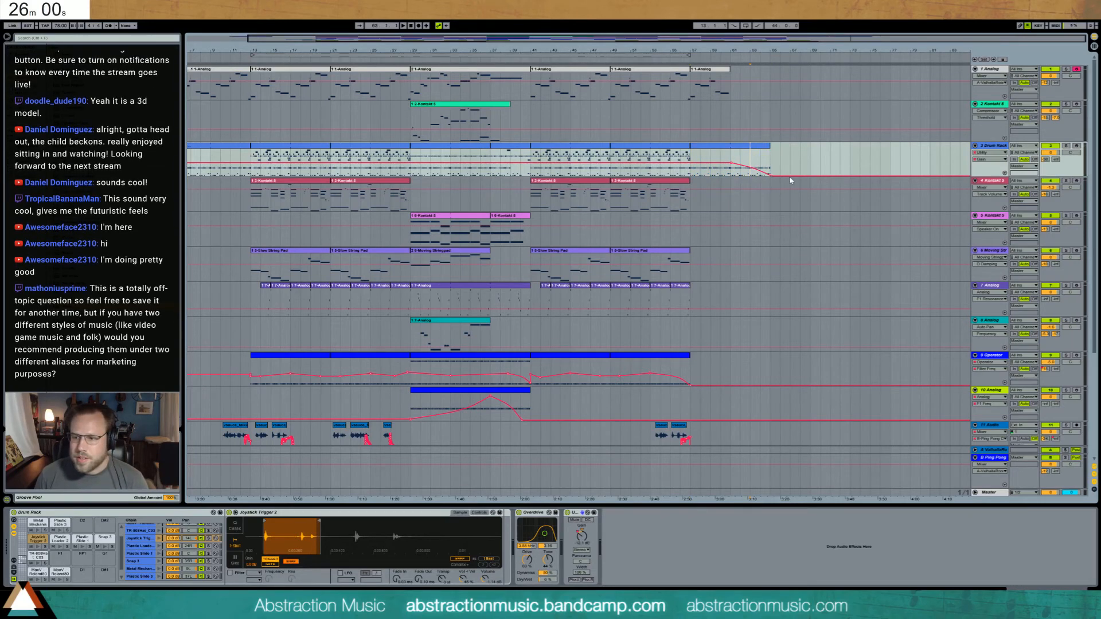
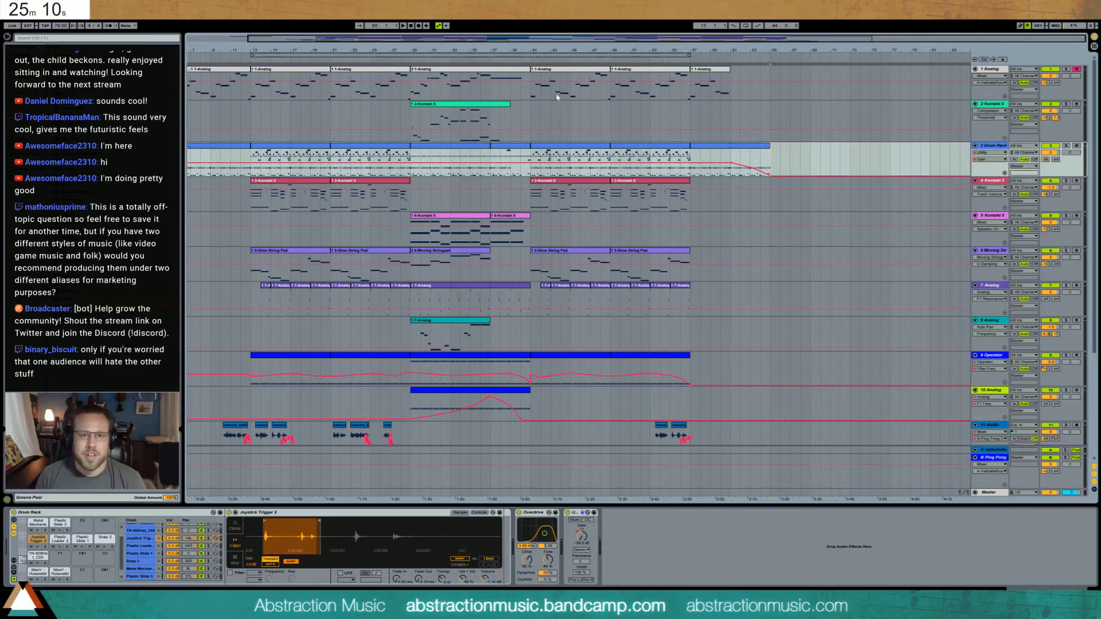
- Raise the lowest point of Operator's filter frequency automation dip at about bar 41
left_click(266, 365)
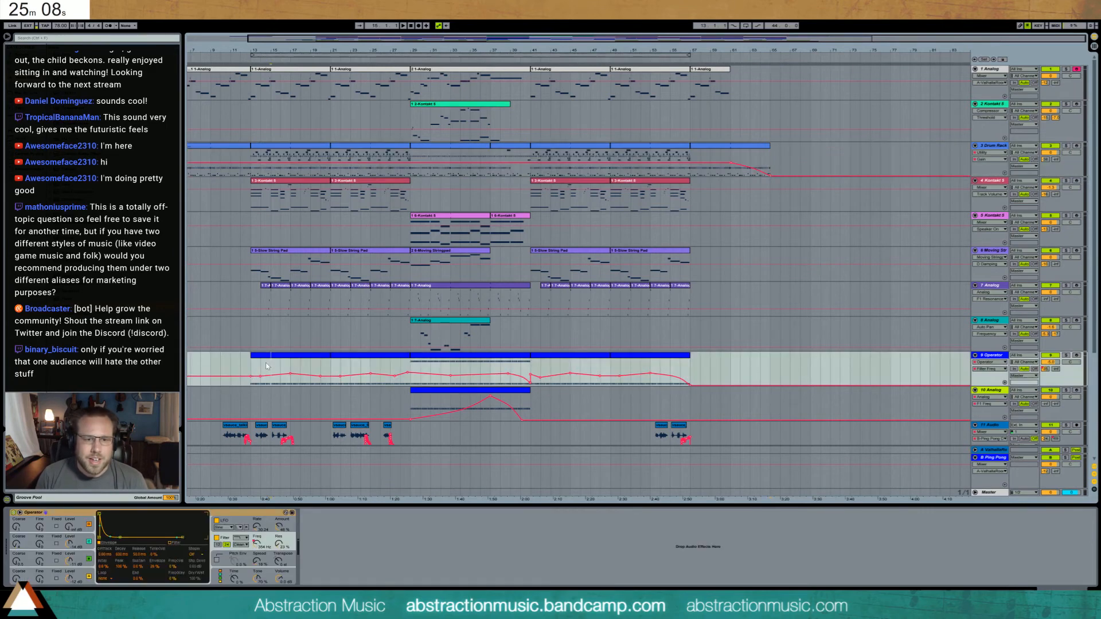
left_click_drag(530, 384, 532, 377)
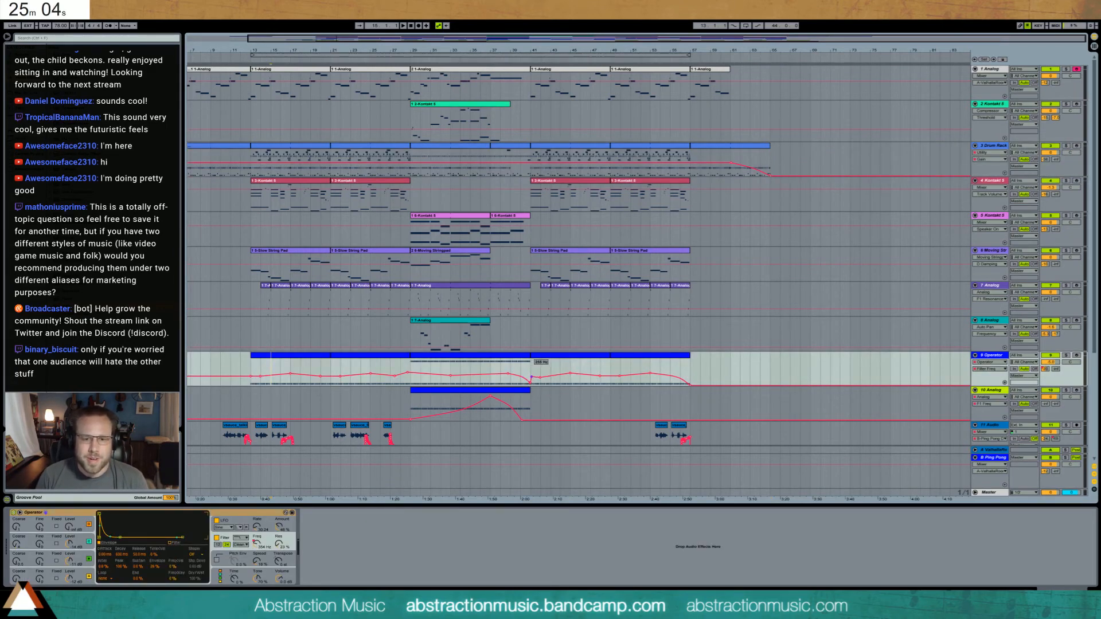
left_click(534, 370)
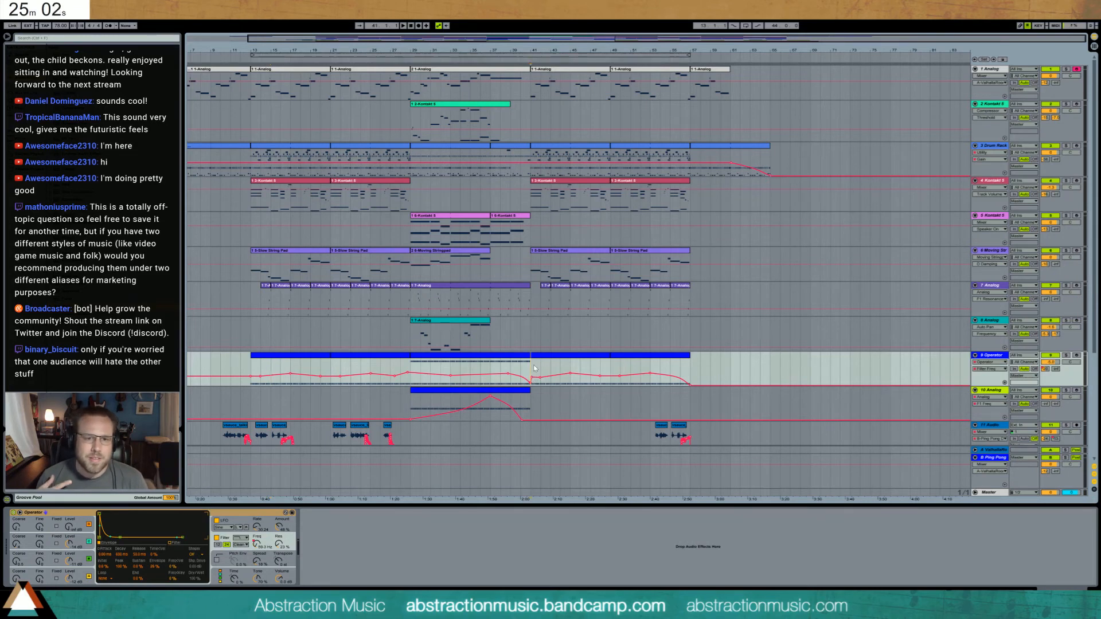
- Play the arrangement from bar 5 to check the mix
left_click_drag(487, 42, 434, 39)
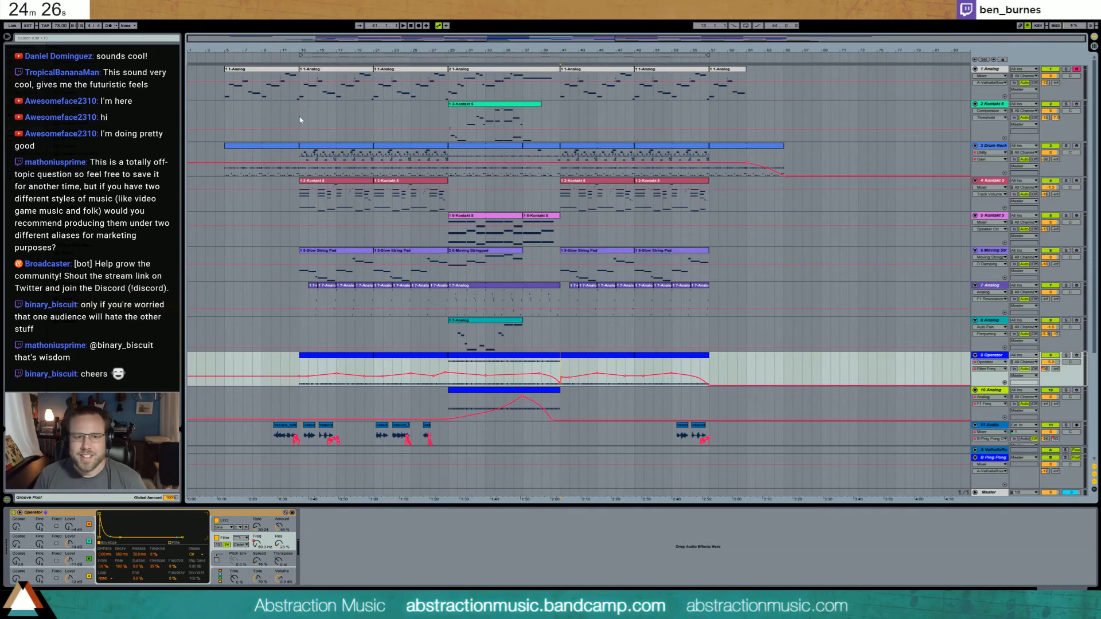
left_click(223, 98)
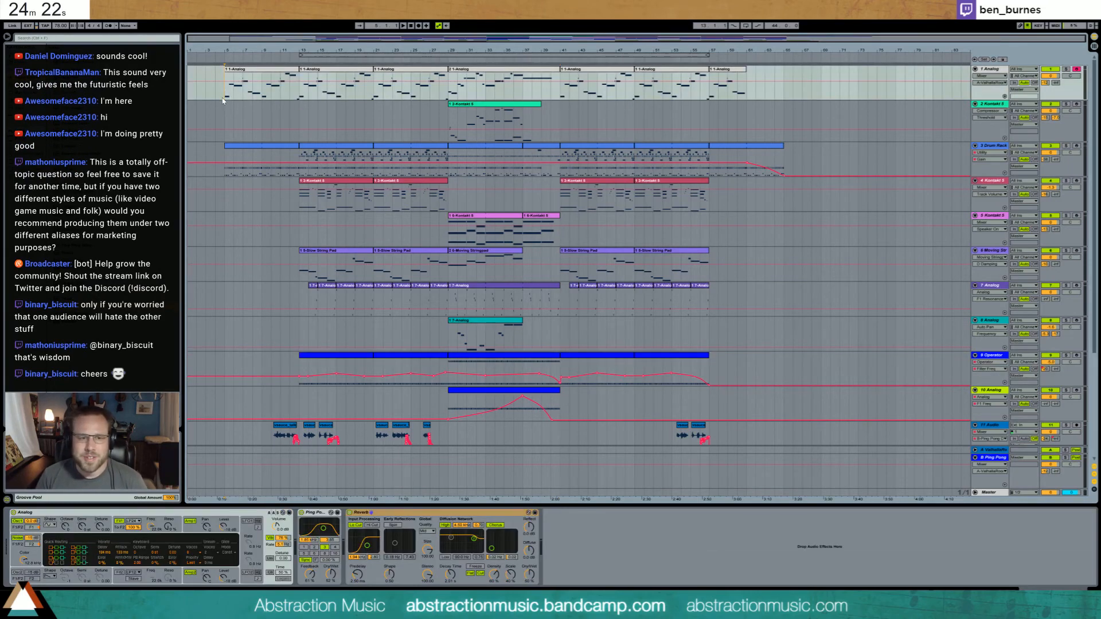
key("space")
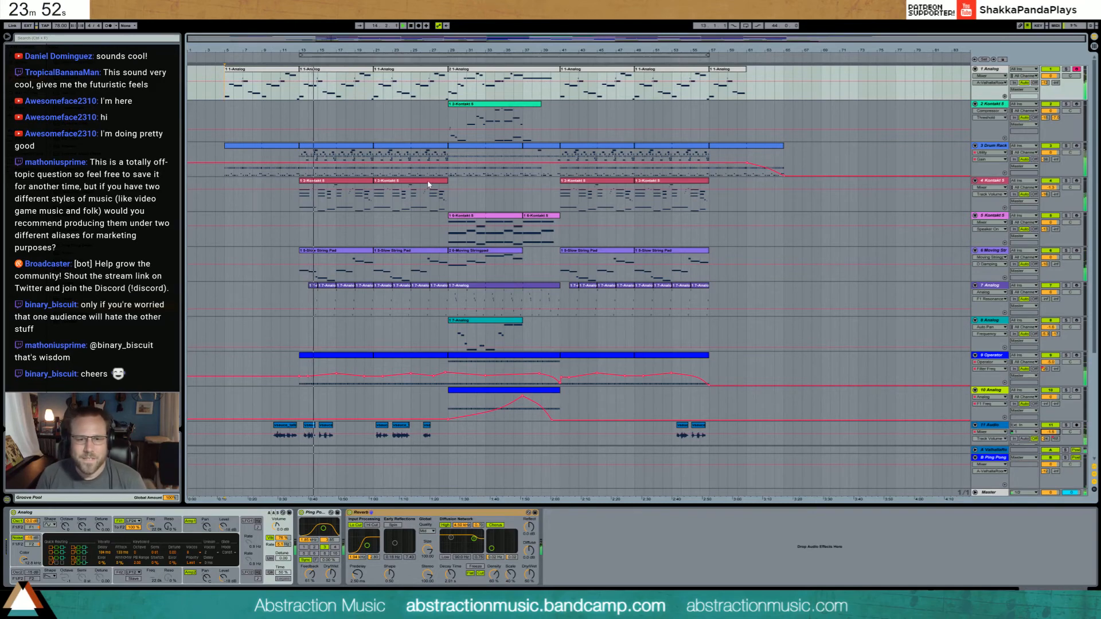
- Lower Operator's filter frequency automation over bars 13 to 29 and slightly at about bar 33, and adjust its LFO amount
left_click(363, 363)
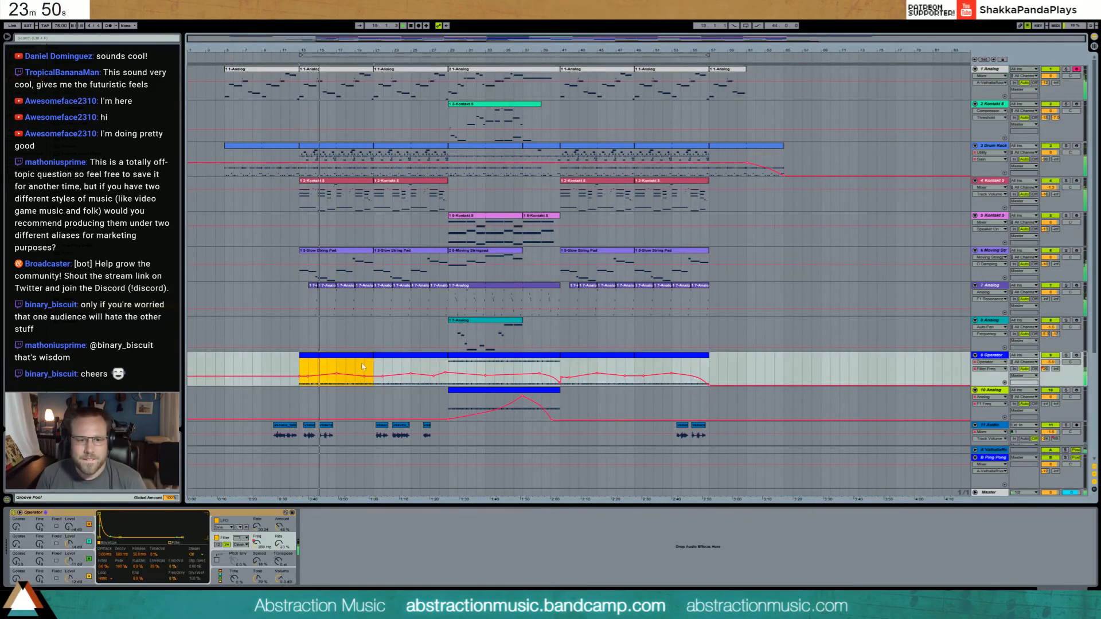
left_click_drag(336, 376, 445, 375)
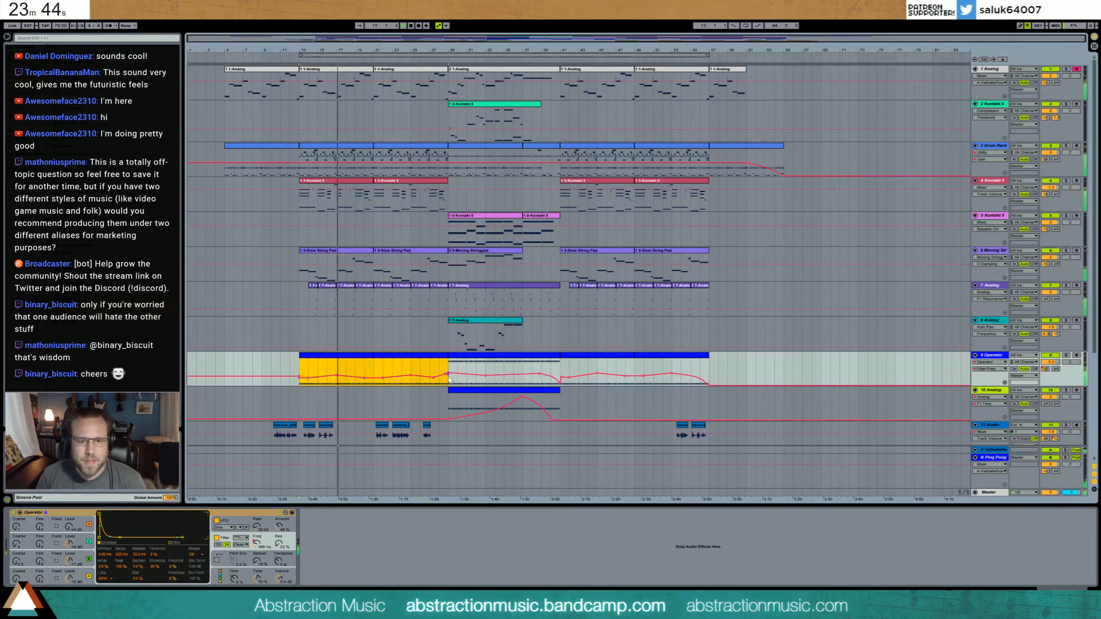
left_click(483, 377)
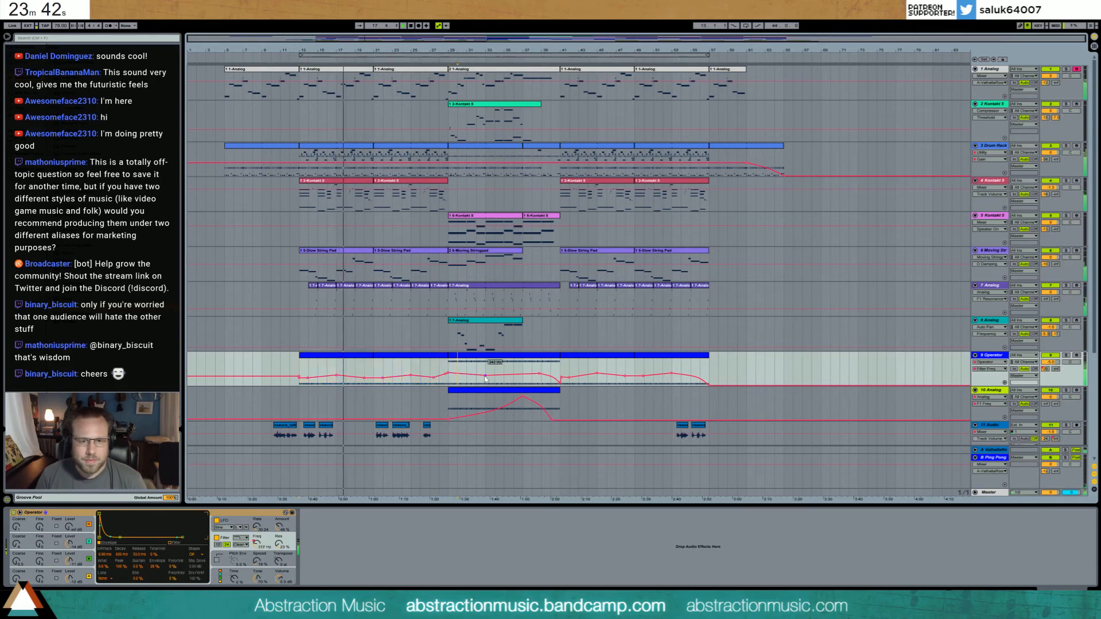
left_click_drag(485, 376, 485, 377)
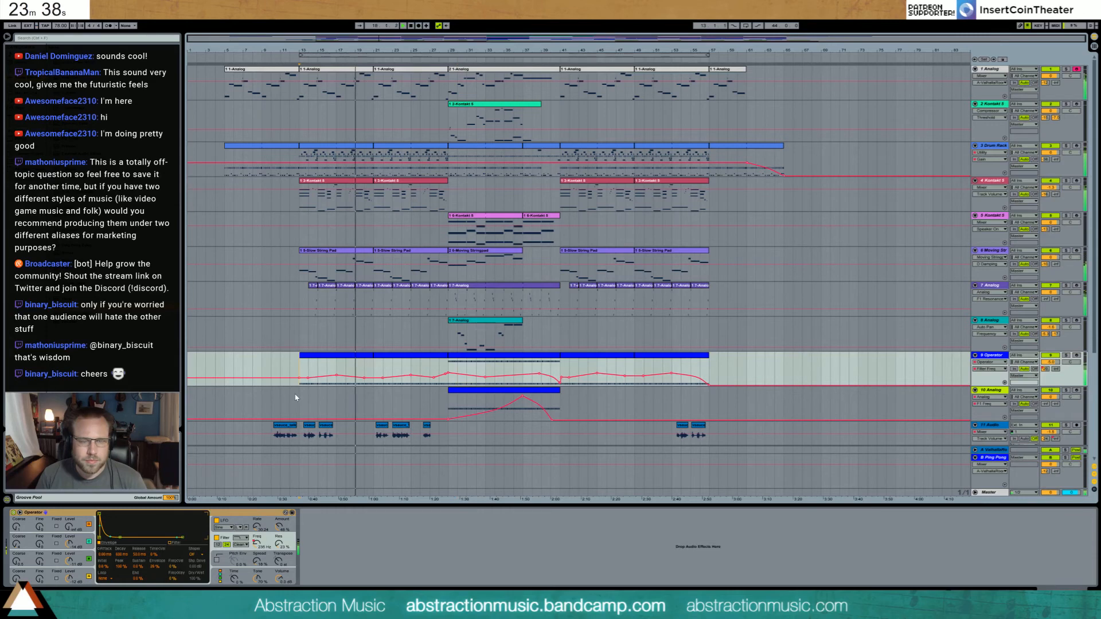
left_click(278, 529)
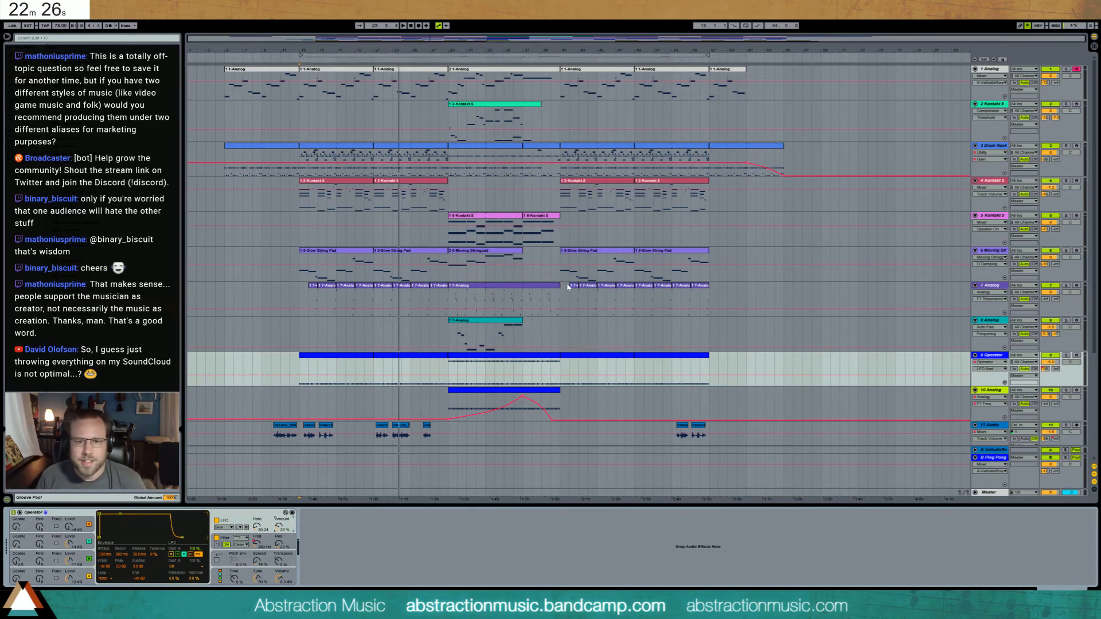
- Extend the start of track 7's Analog clip back to bar 41 and arm the Kontakt track 2 for recording
left_click_drag(570, 286, 561, 286)
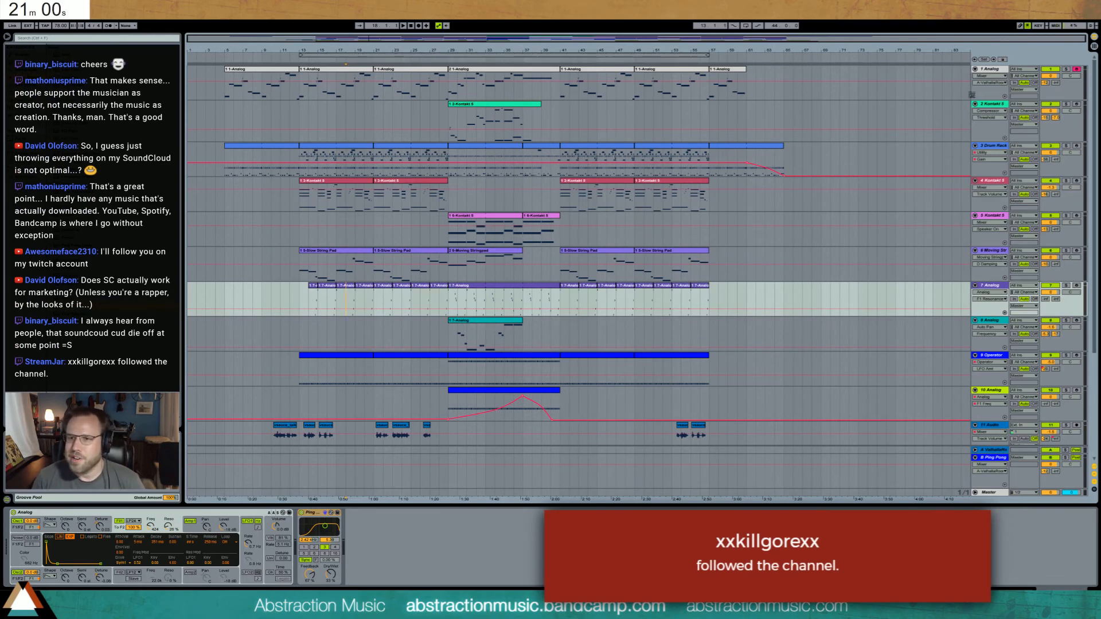
left_click(998, 107)
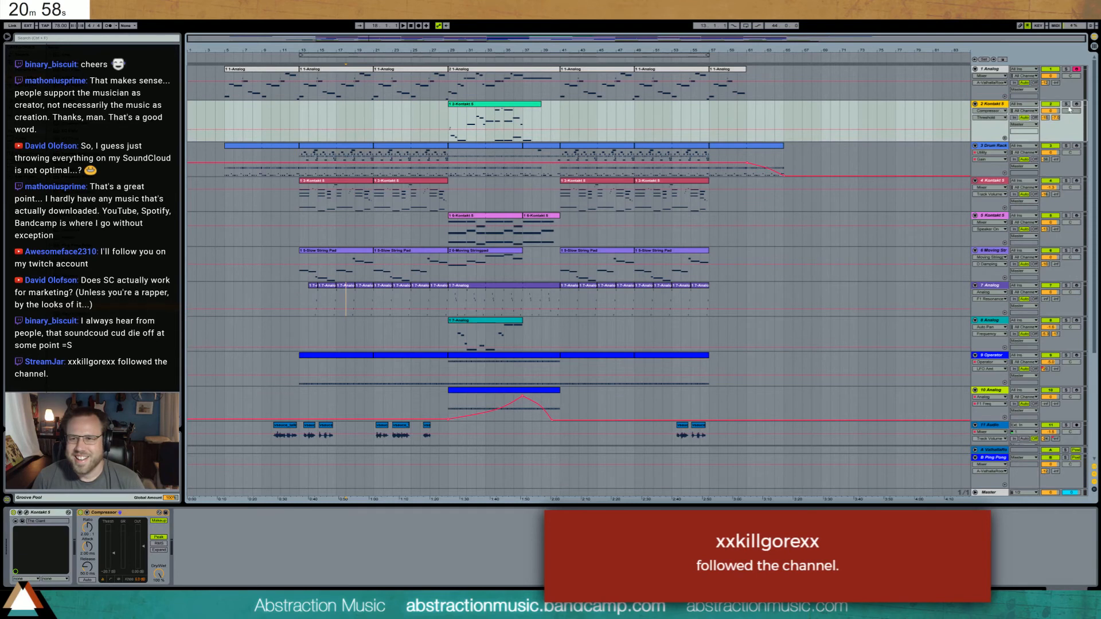
left_click(1077, 105)
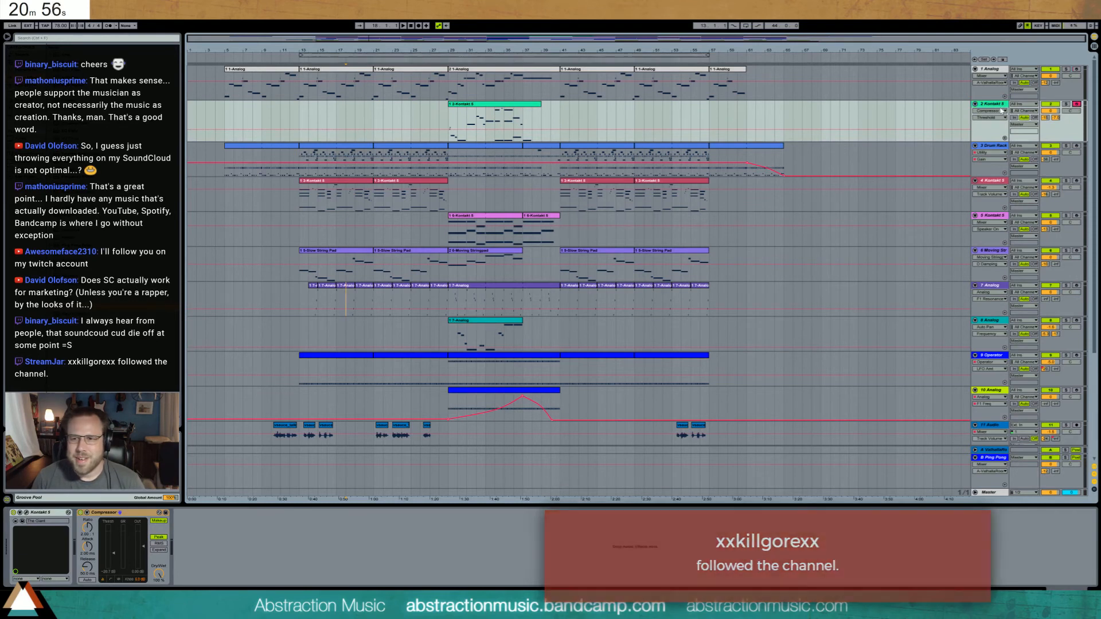
left_click(785, 115)
left_click(802, 116)
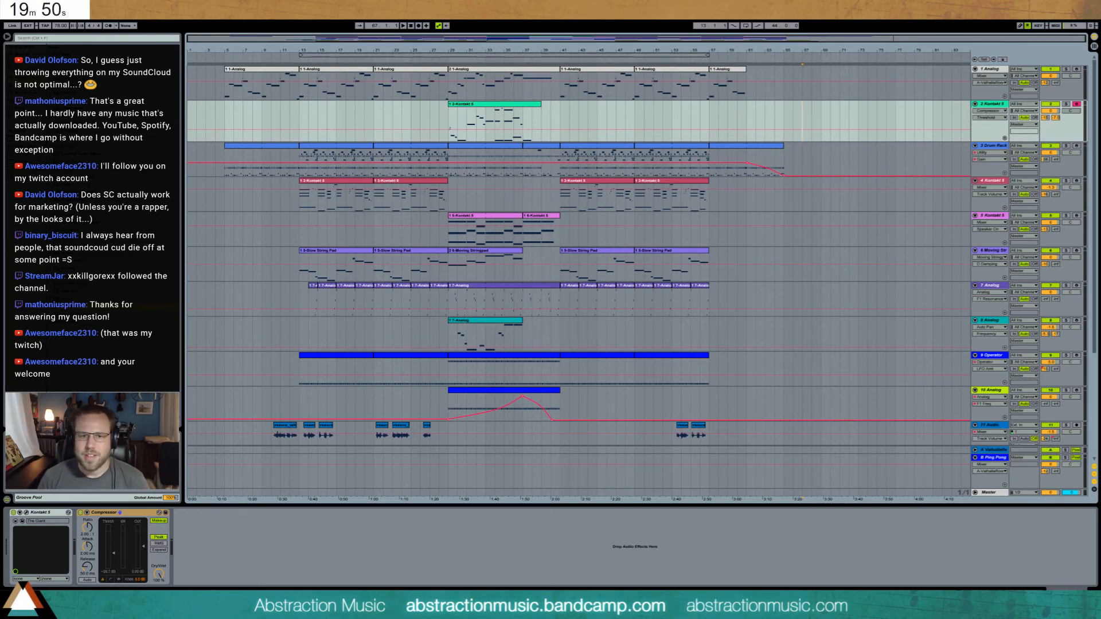
- Start playback from bar 5 and copy track 12's short audio clip at bar 29 to the same positions around bars 41 and 57
left_click(227, 202)
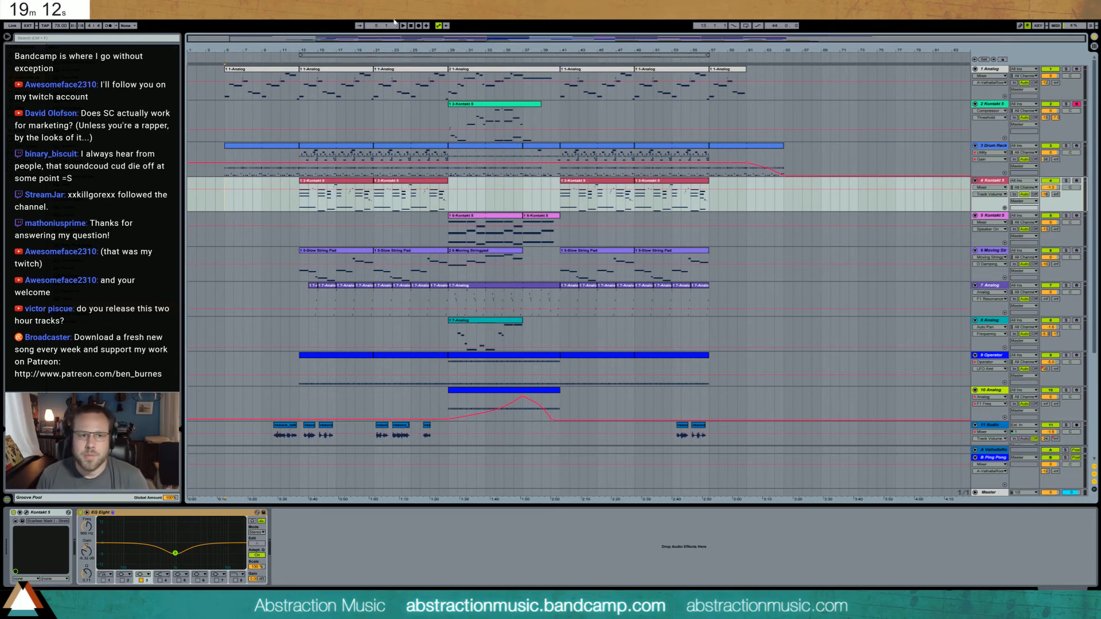
left_click(227, 115)
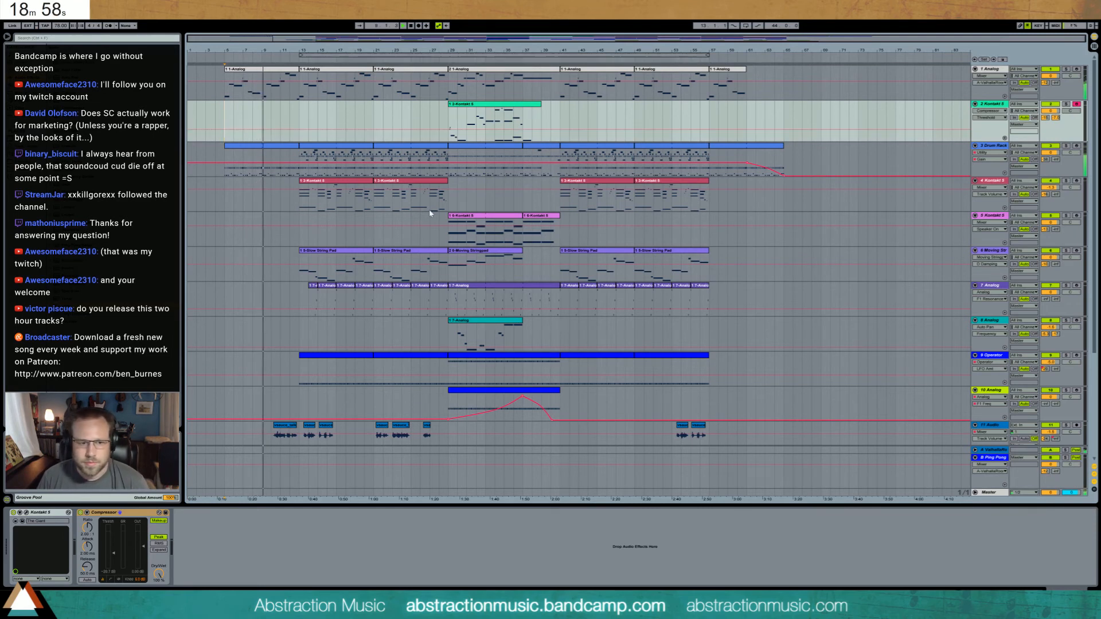
scroll(446, 237, "down", 4)
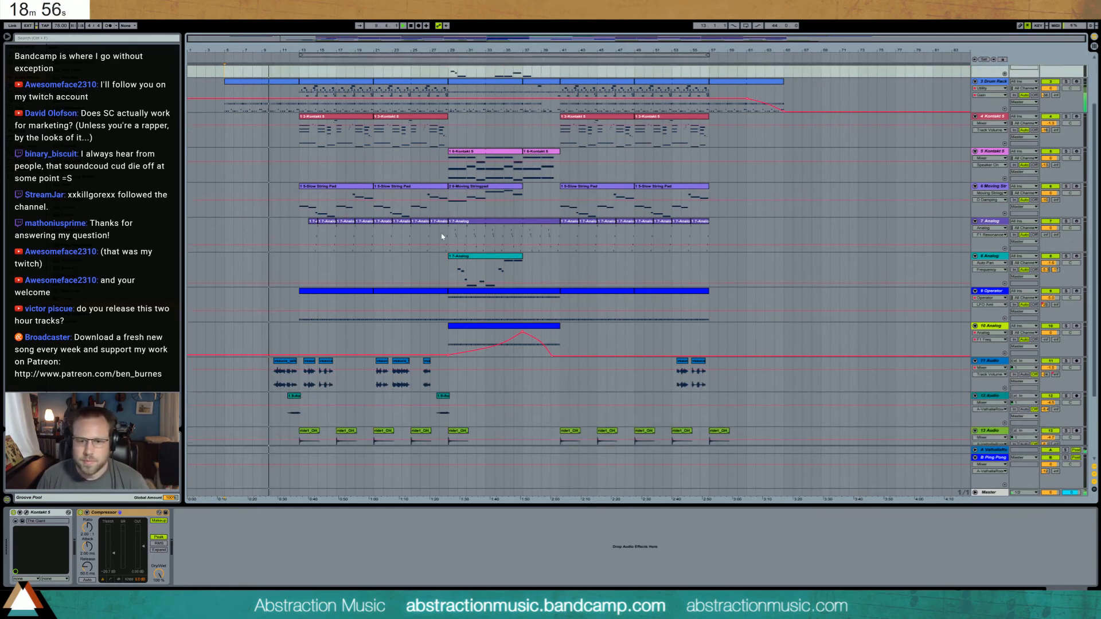
scroll(444, 237, "down", 1)
left_click(442, 357)
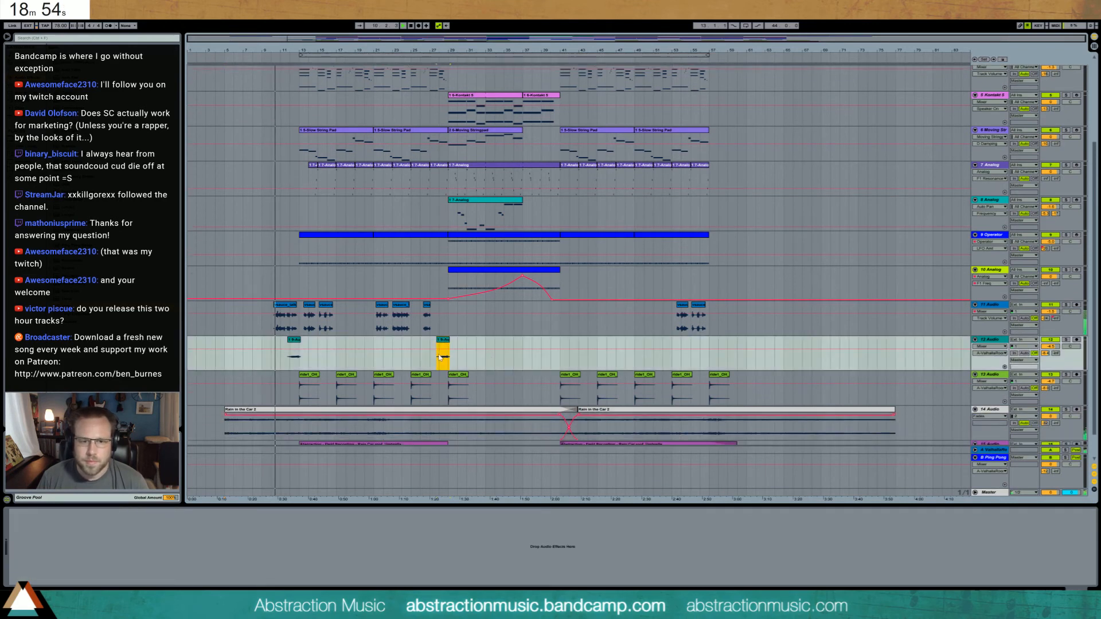
left_click_drag(457, 361, 430, 359)
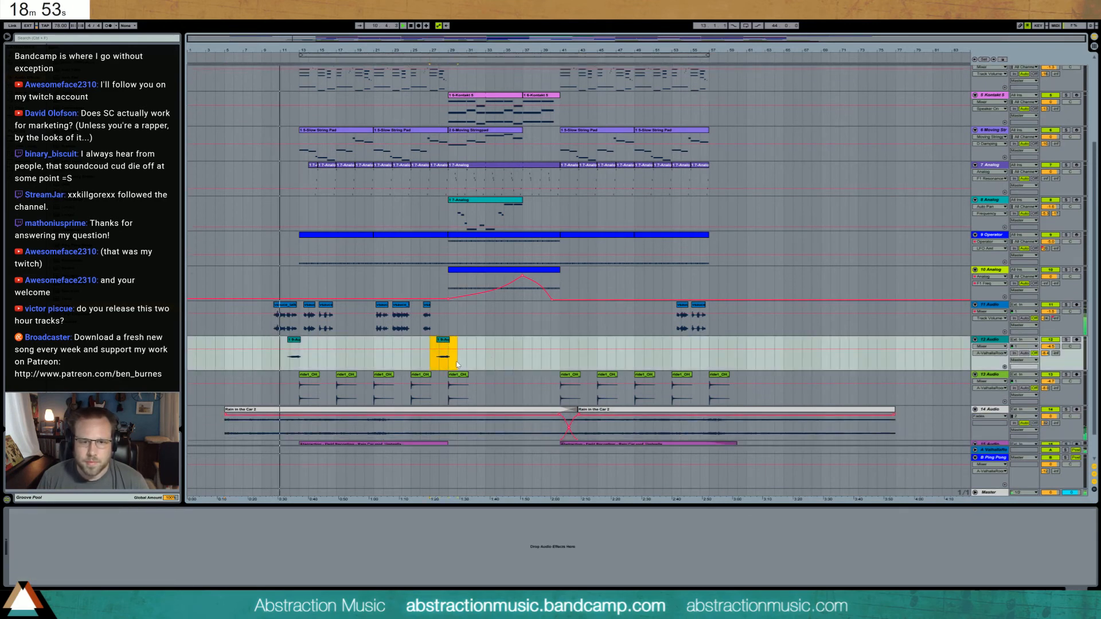
left_click(542, 359)
key("ctrl+v")
left_click(691, 359)
key("ctrl+v")
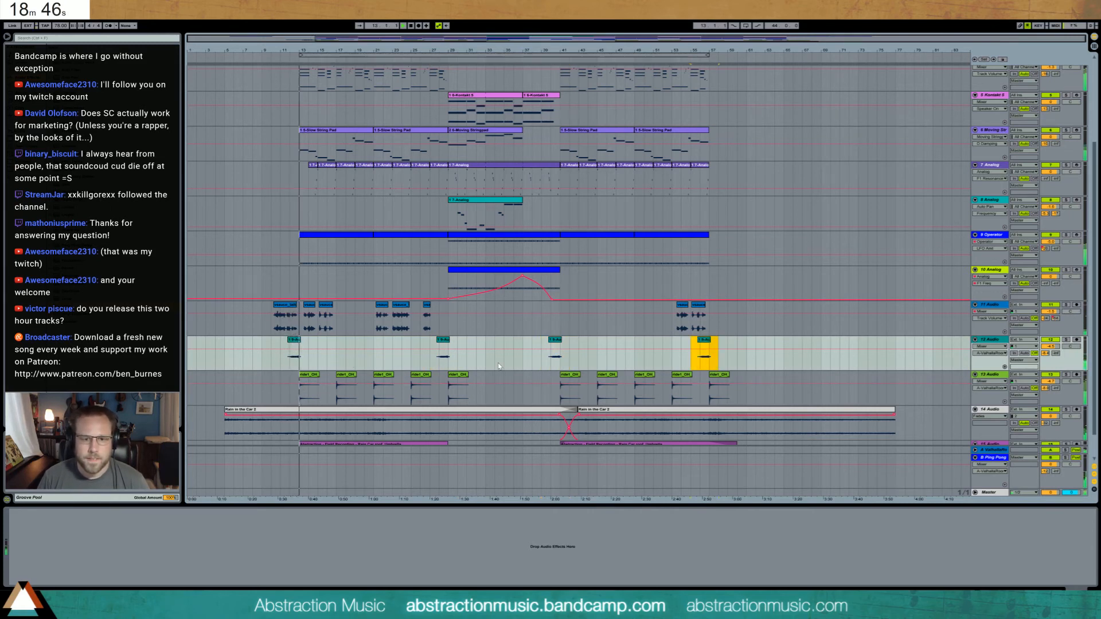
- Adjust the volume and panning of audio track 13 and replay the arrangement from bar 21
left_click_drag(1051, 381, 1051, 389)
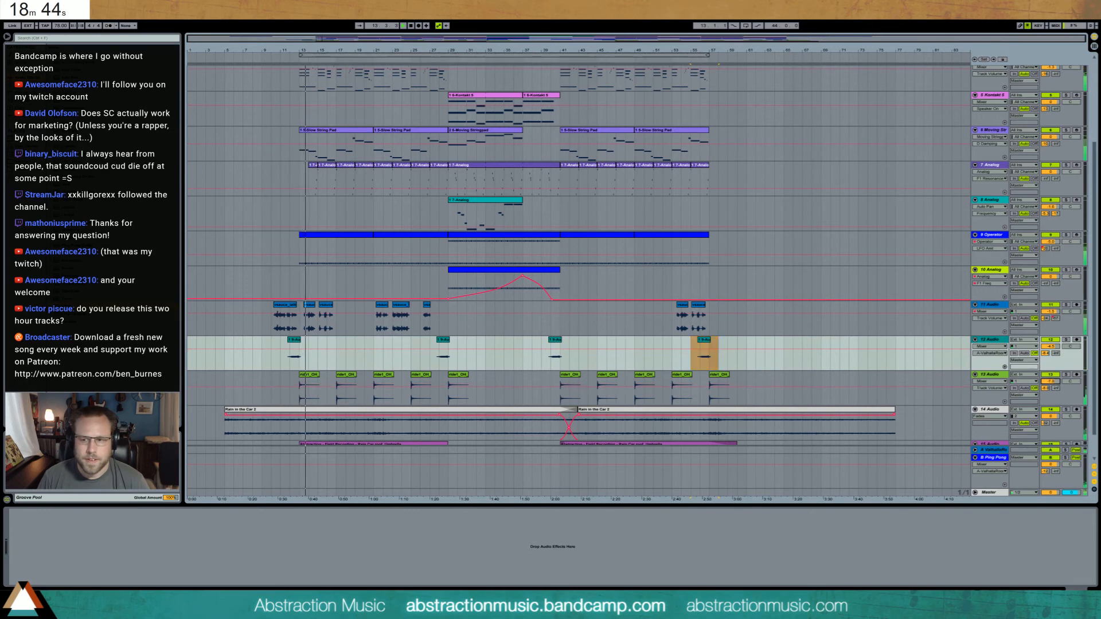
left_click(1068, 384)
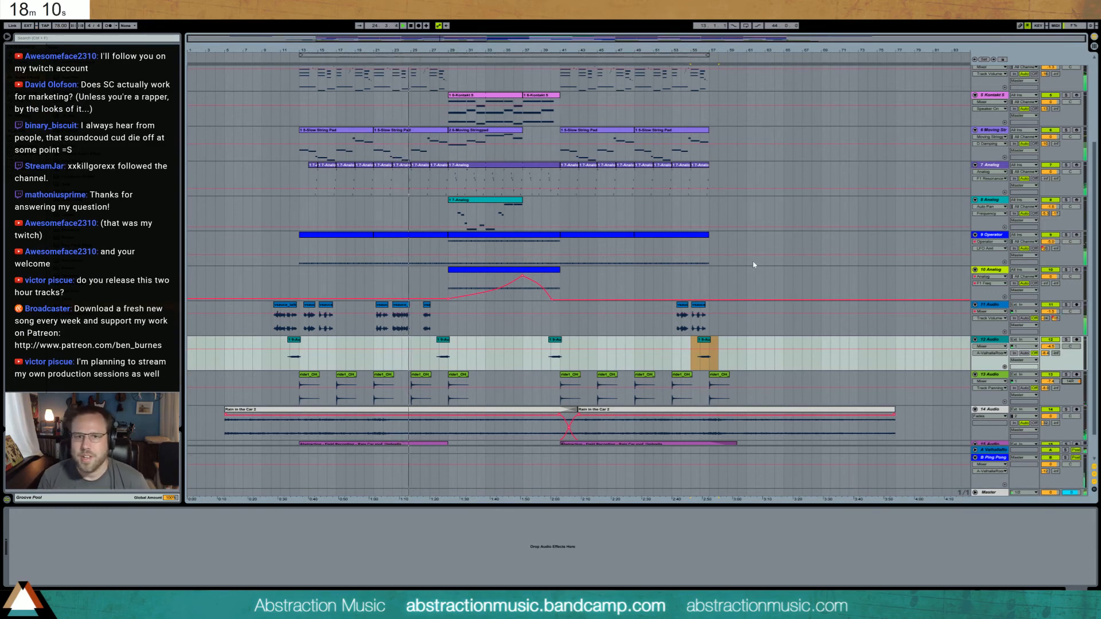
key("space")
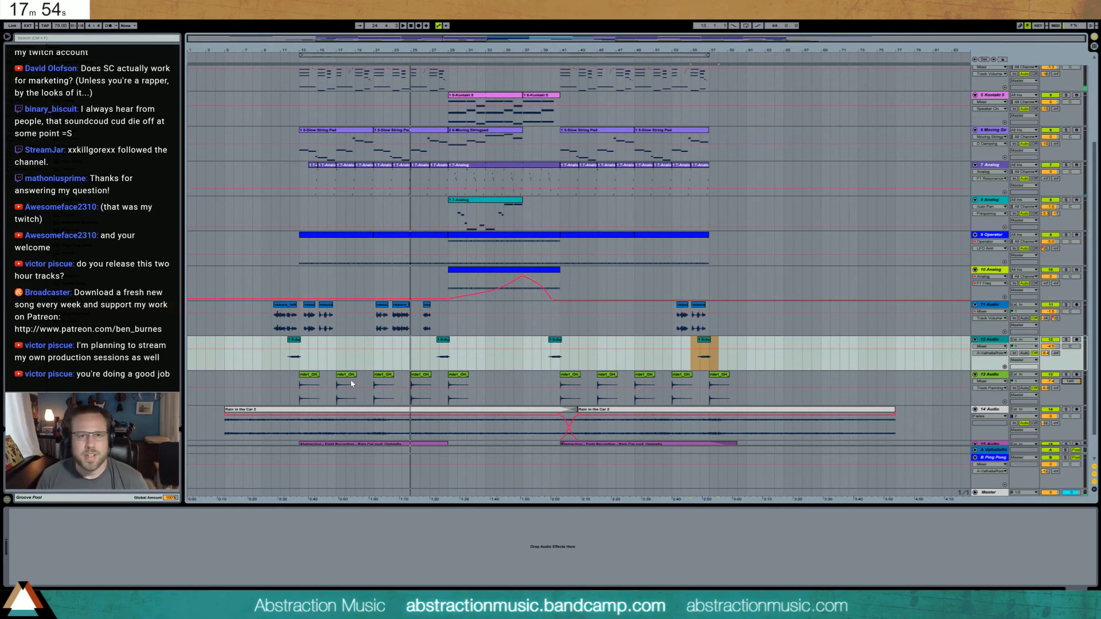
left_click(373, 400)
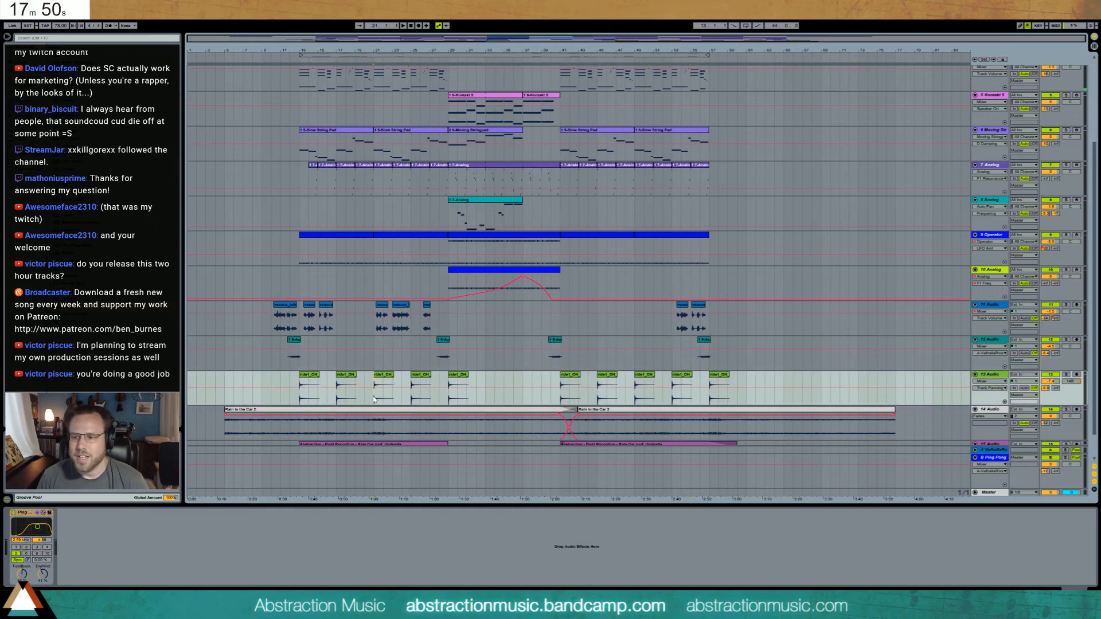
key("space")
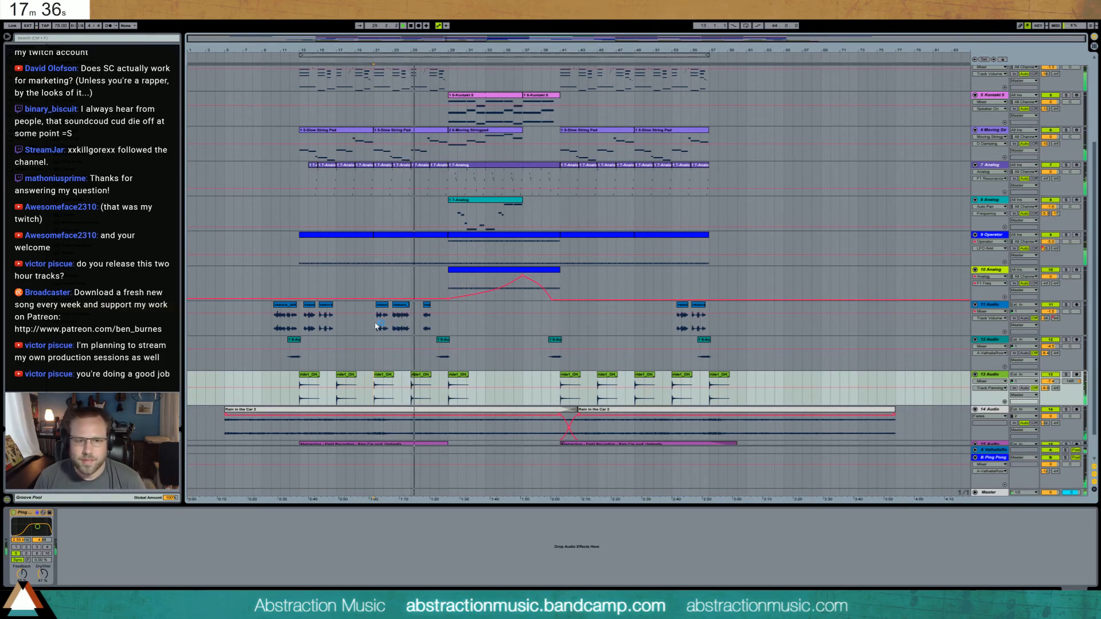
- Copy track 11's voice clips from about bars 21 to 26 to bar 49 on the same track
left_click_drag(376, 328, 422, 331)
key("ctrl+c")
left_click(638, 329)
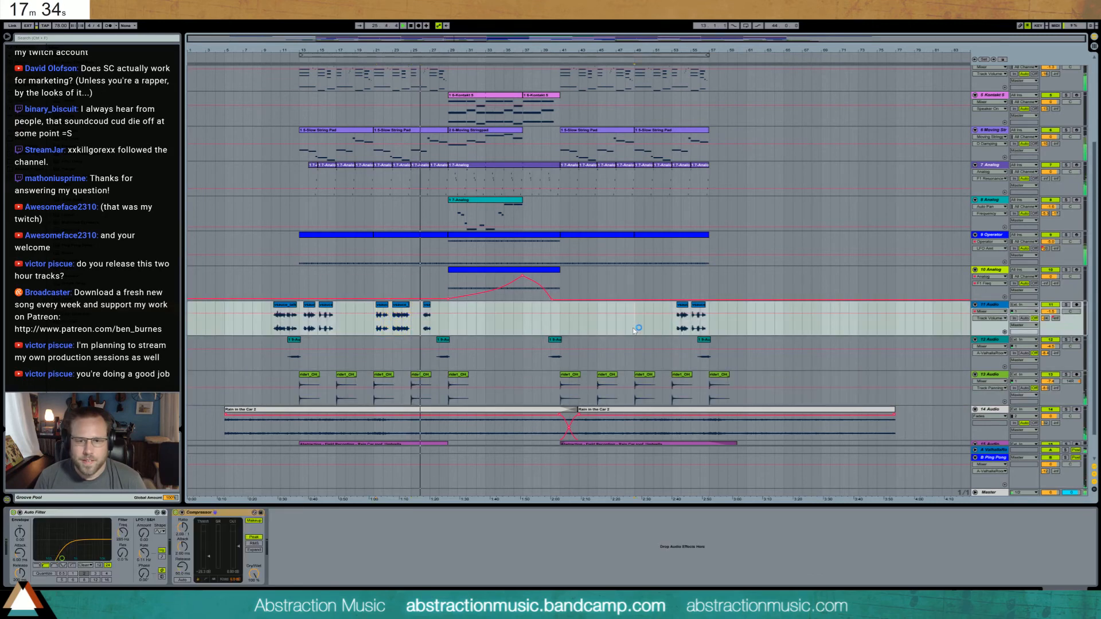
key("ctrl+v")
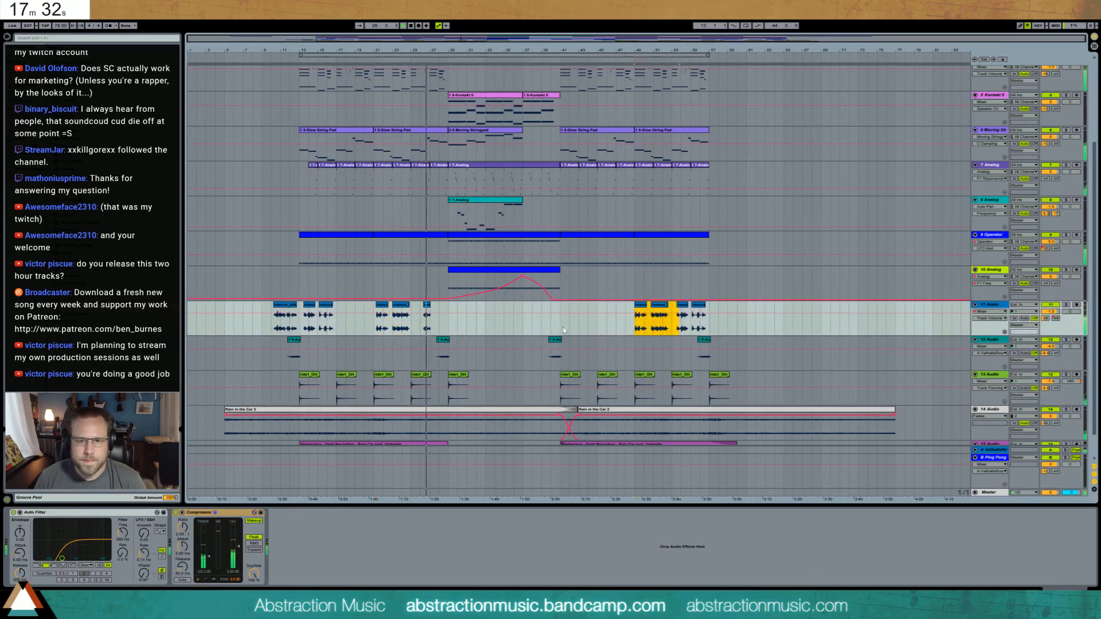
left_click(565, 329)
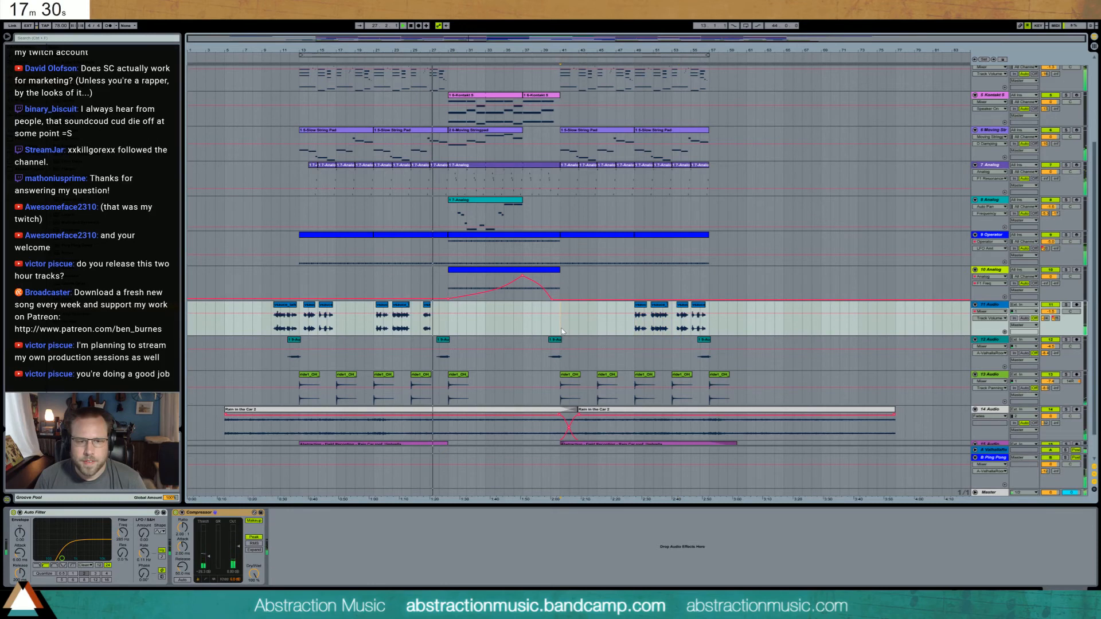
- Delete the duplicated voice clips at about bar 49 on track 11
left_click(643, 308)
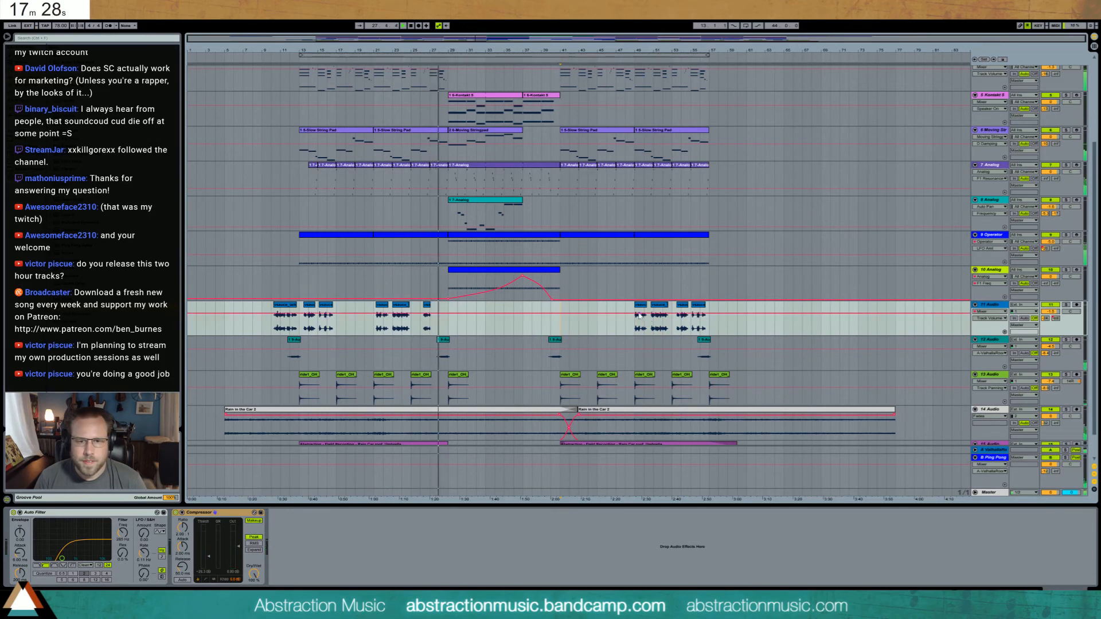
left_click(671, 309, "shift")
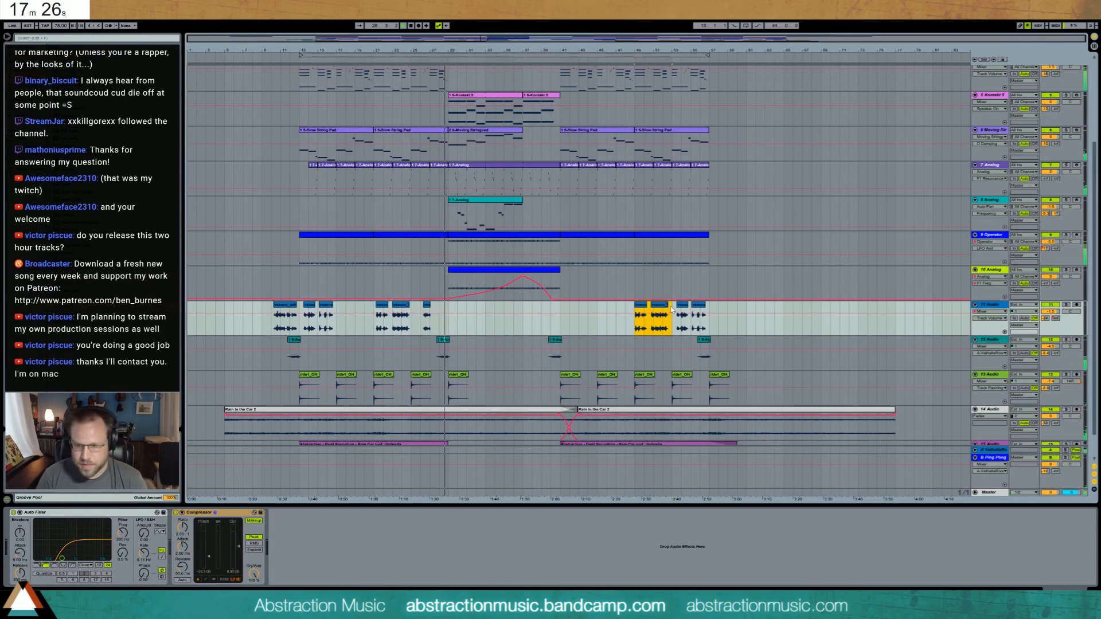
key("Delete")
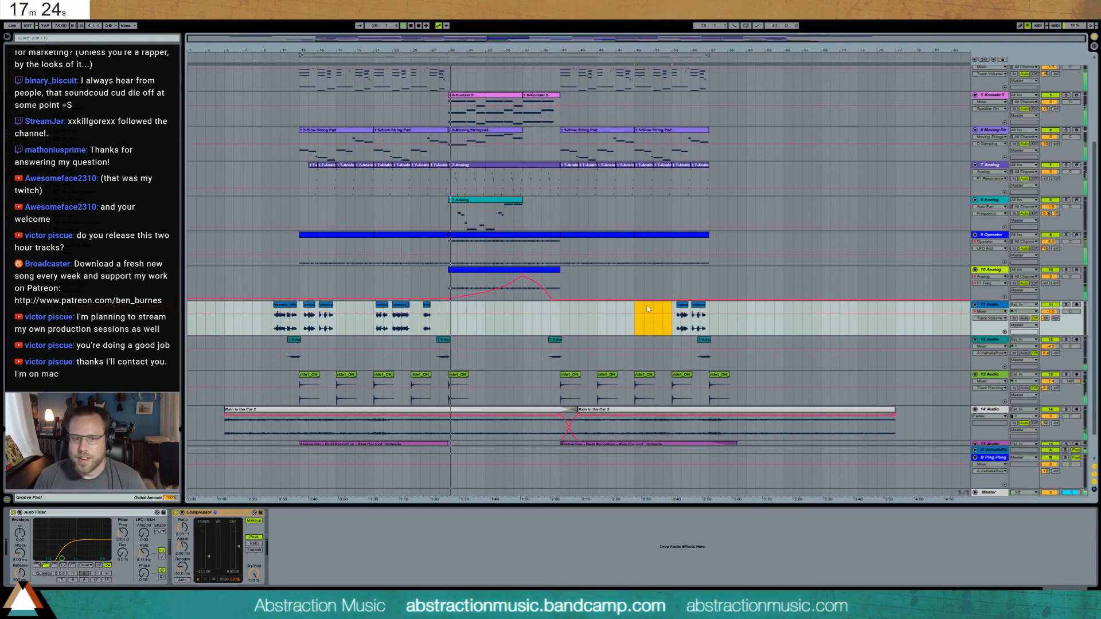
left_click(610, 331)
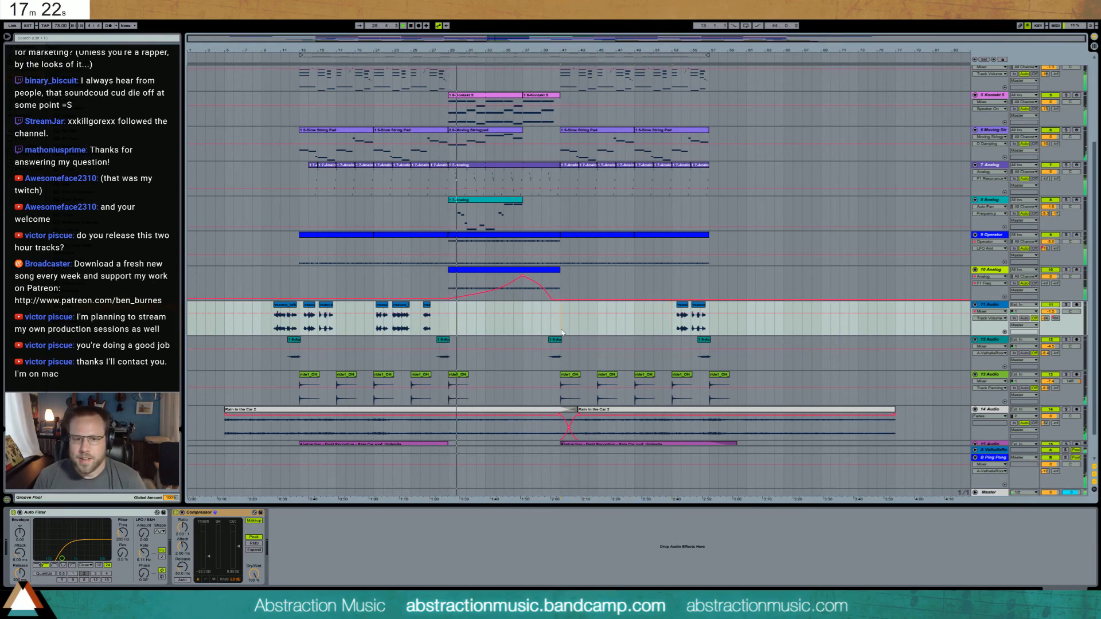
- Open Operator's clip at bar 29 and raise its second and third lower-row notes by 3 and 7 semitones
left_click(472, 239)
double_click(472, 241)
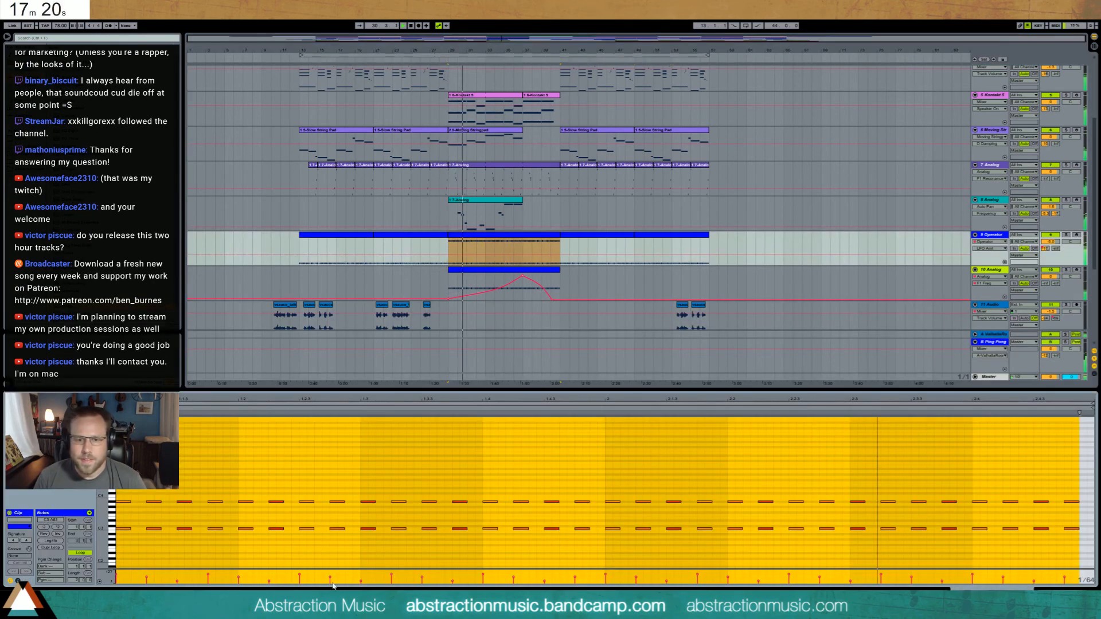
left_click_drag(468, 249, 485, 250)
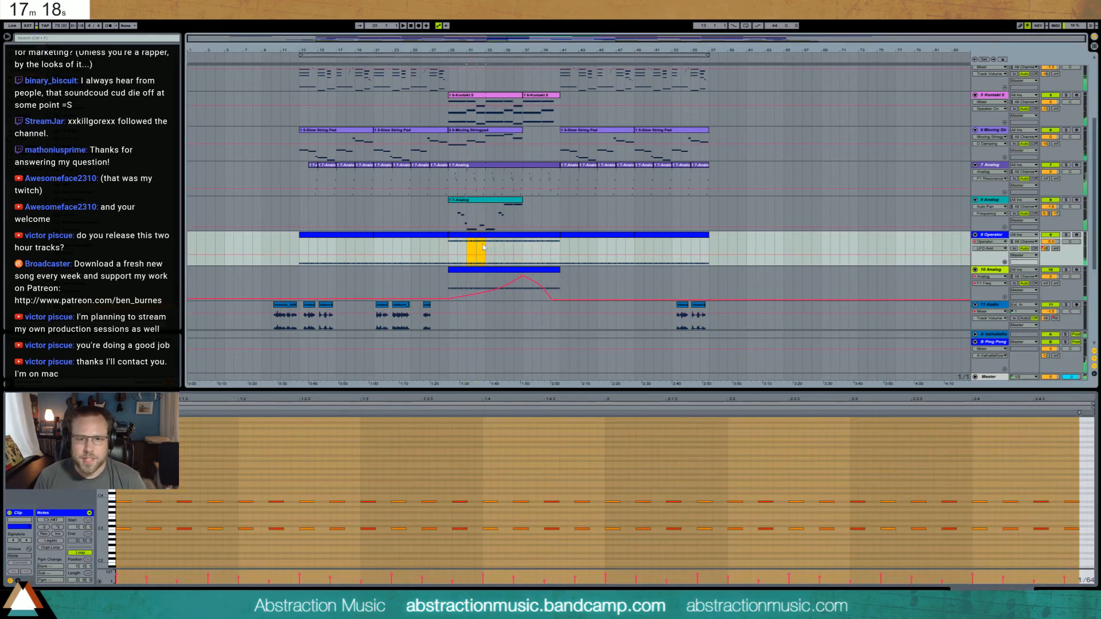
left_click_drag(145, 517, 190, 536)
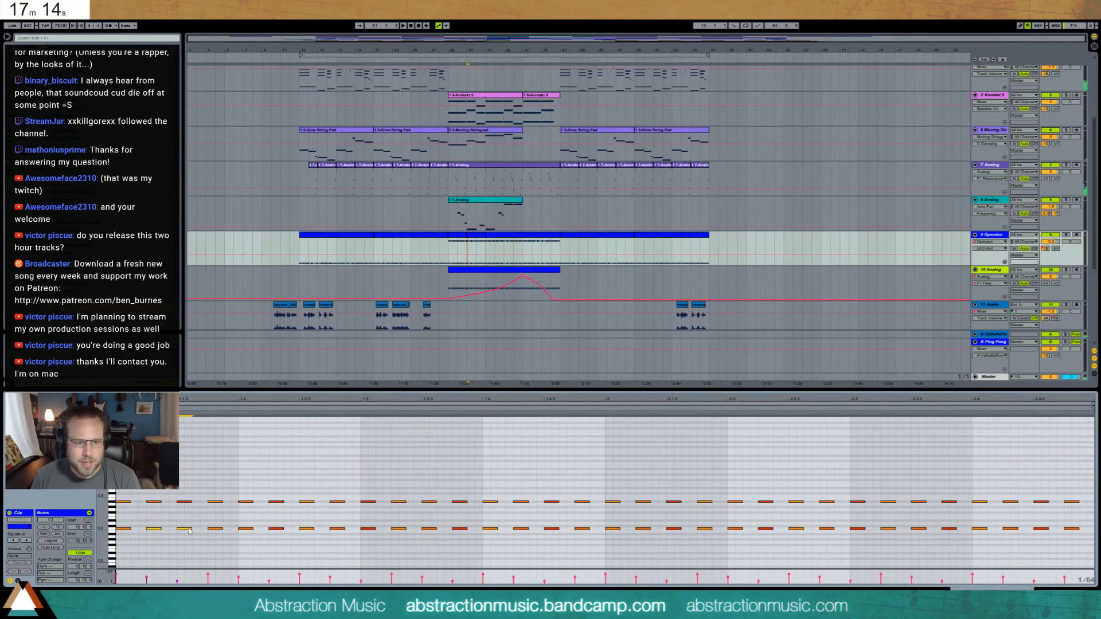
key("Up")
key("Up")
key("Up")
left_click(188, 521)
key("Up")
key("Up")
key("Up")
key("Up")
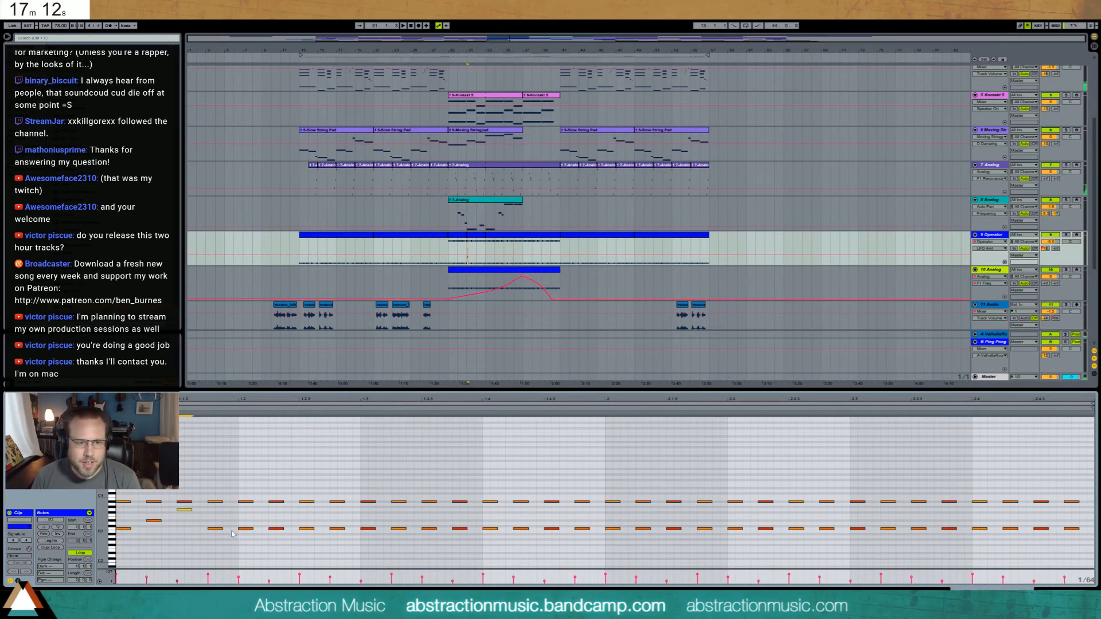
- Raise the fifth and sixth lower-row notes by 3 and 7 semitones and audition the changed pattern
left_click_drag(238, 515, 277, 535)
key("Up")
key("Up")
key("Up")
left_click(275, 519)
key("Up")
key("Up")
key("Up")
key("Up")
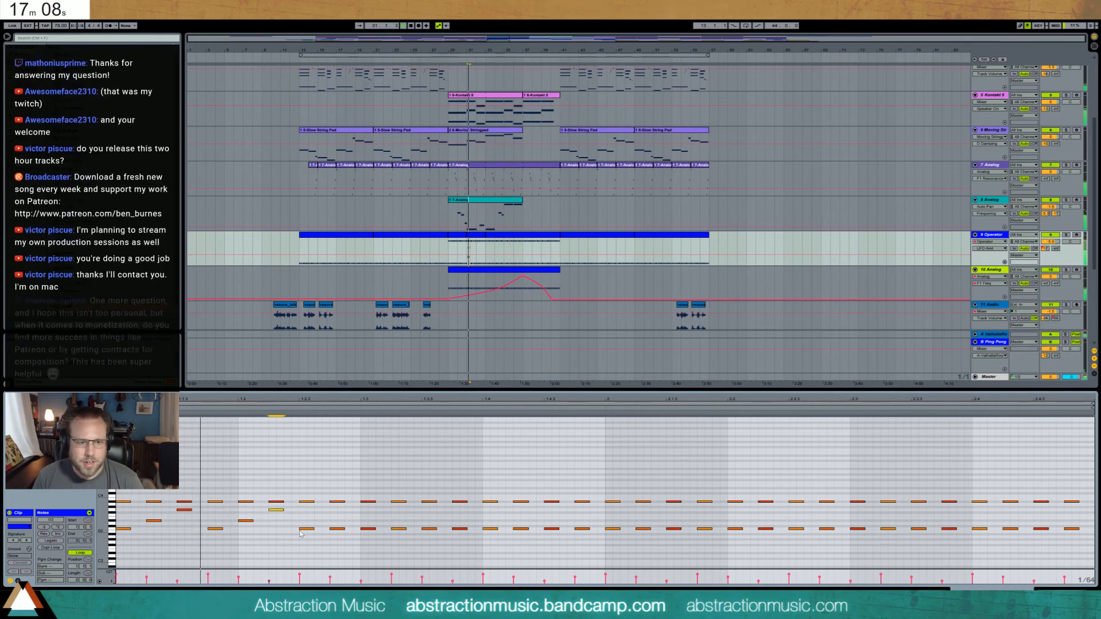
key("space")
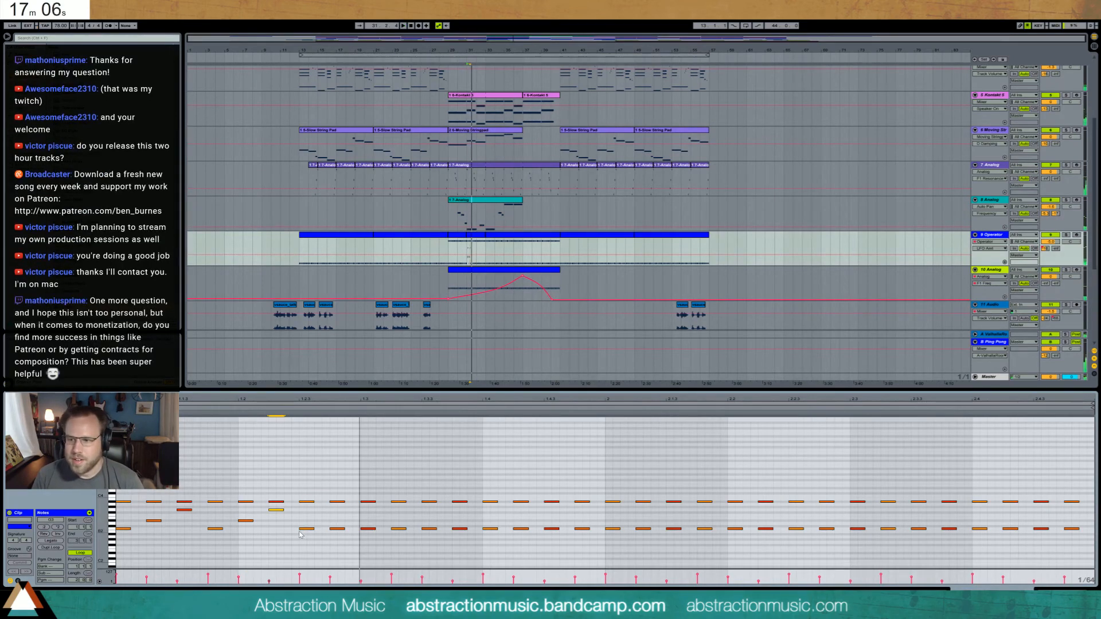
- Lower the four raised Operator notes back onto the row of the other low notes
left_click(271, 521)
mouse_move(197, 515)
left_mouse_down()
mouse_move(153, 508)
mouse_move(288, 518)
left_mouse_up()
key("Down")
key("Down")
key("Down")
key("Down")
key("Down")
key("Down")
key("Down")
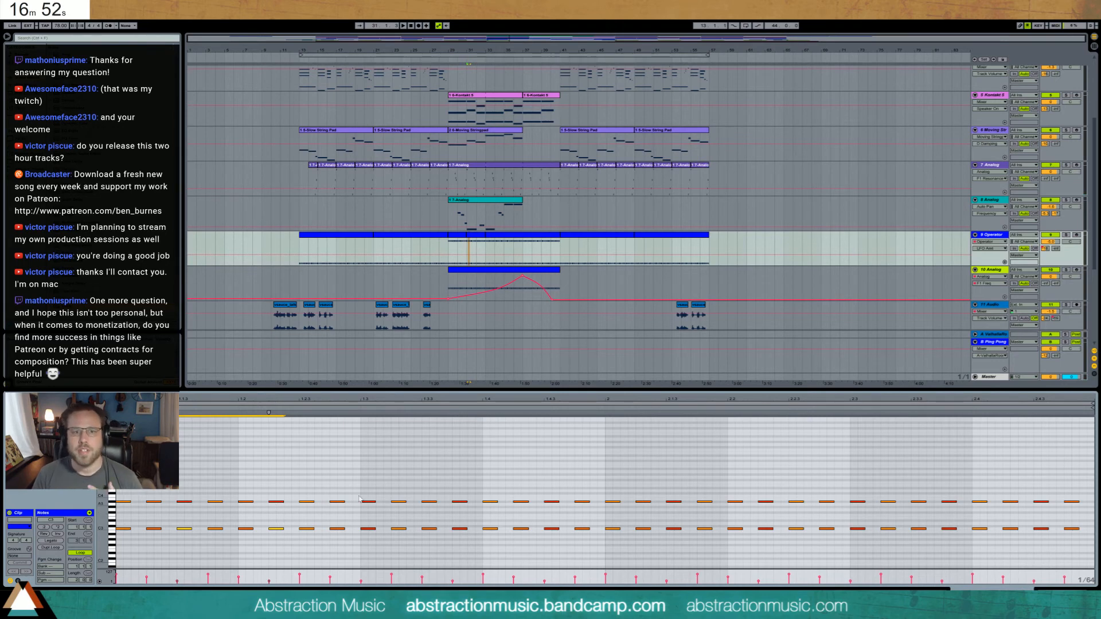
- Close the note editor, replay from about bar 25 and shift track 10's automation peak to about bar 38
left_click_drag(487, 235, 451, 234)
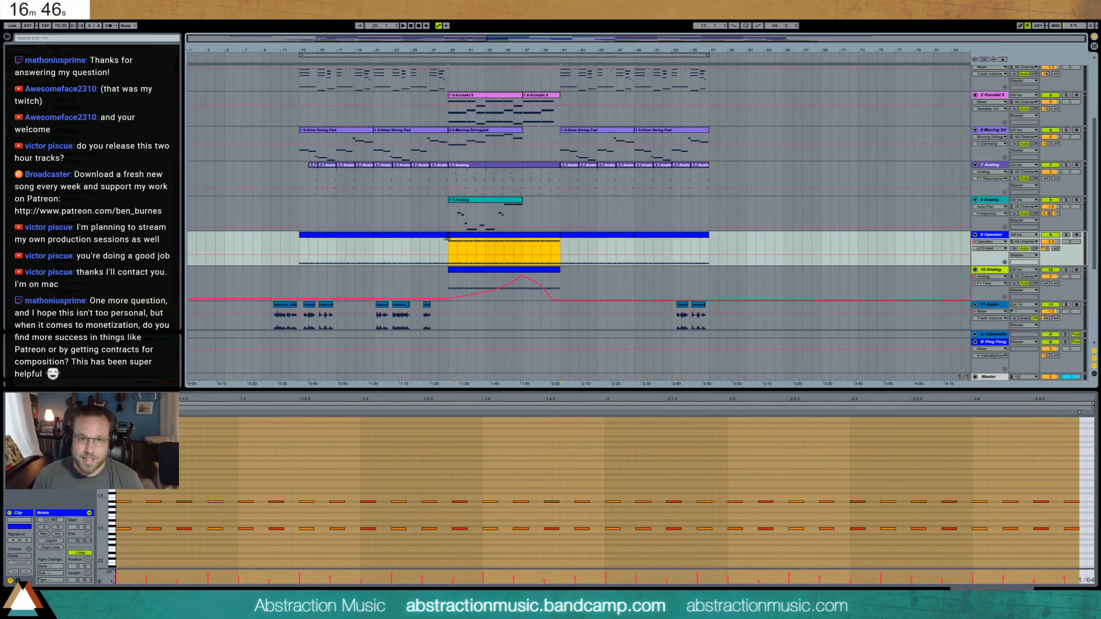
key("shift+Tab")
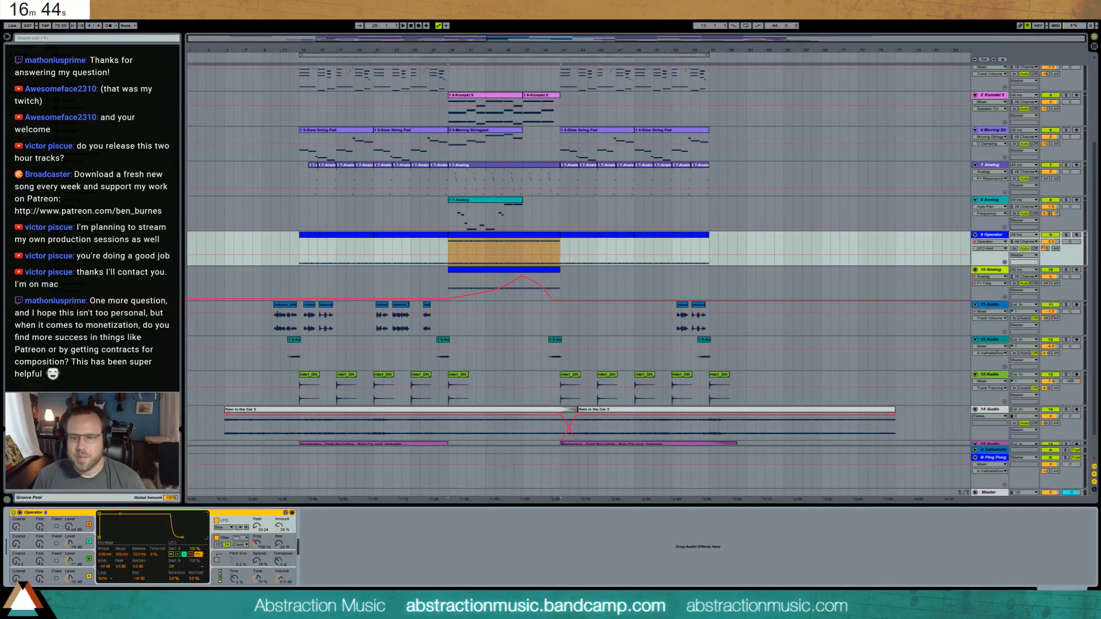
left_click(448, 246)
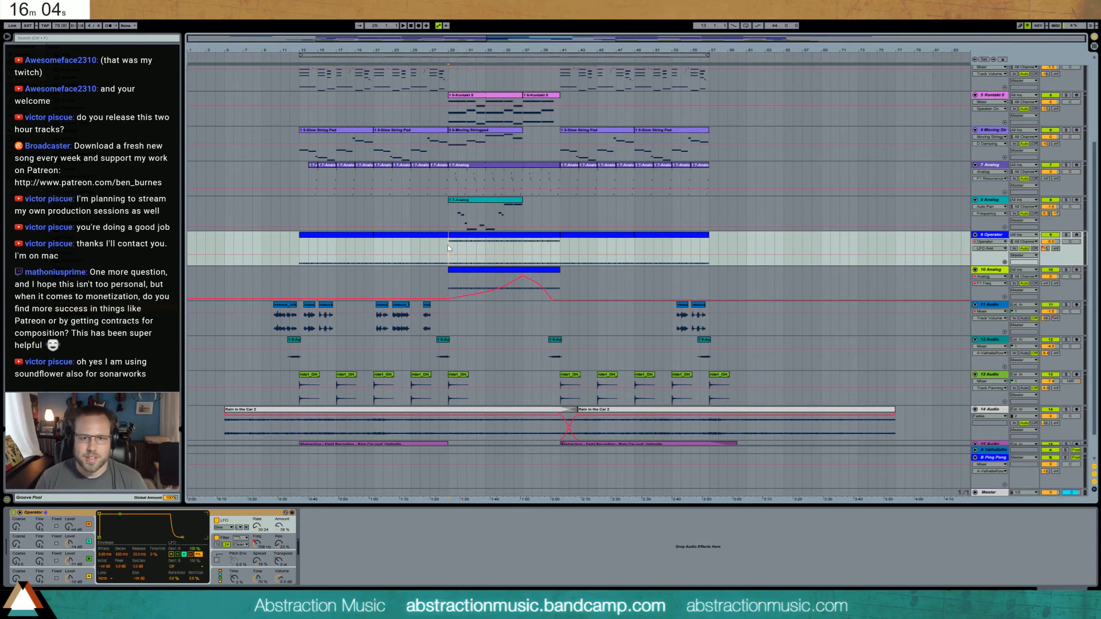
left_click(410, 61)
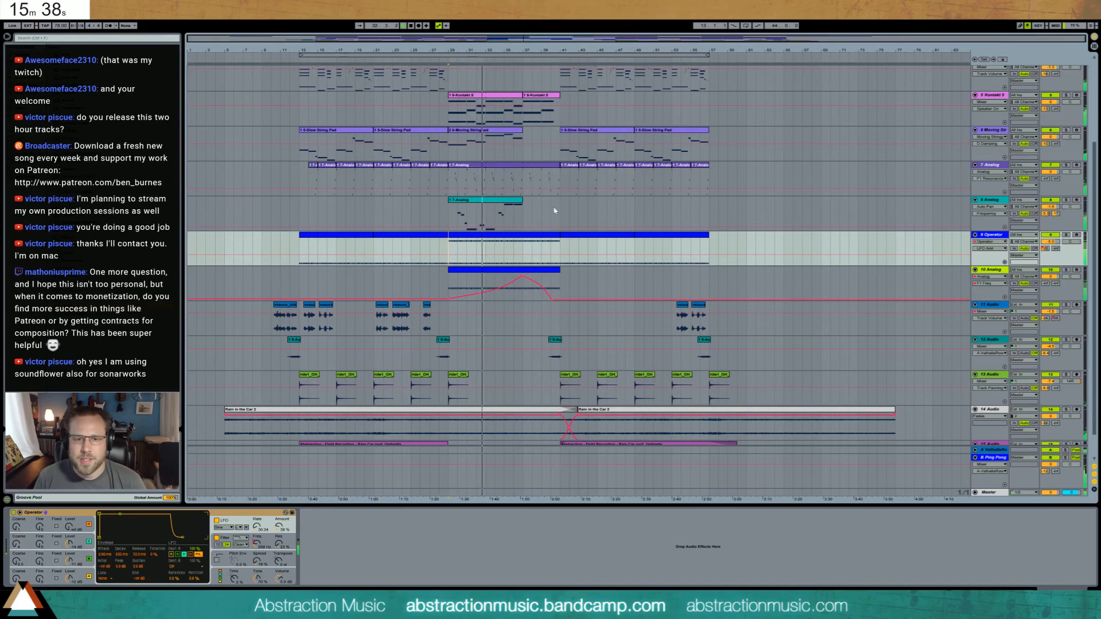
left_click(523, 277)
left_click_drag(523, 278, 533, 275)
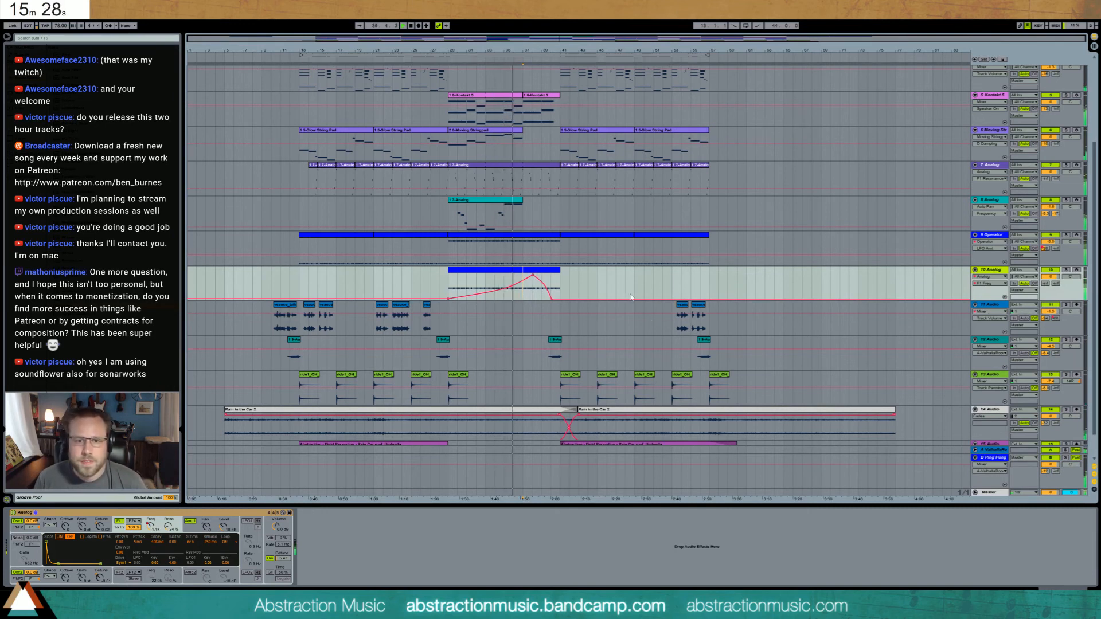
- Extend track 8's Analog clip to about bar 38 and lengthen its final note by about three beats
scroll(631, 298, "up", 2)
double_click(513, 252)
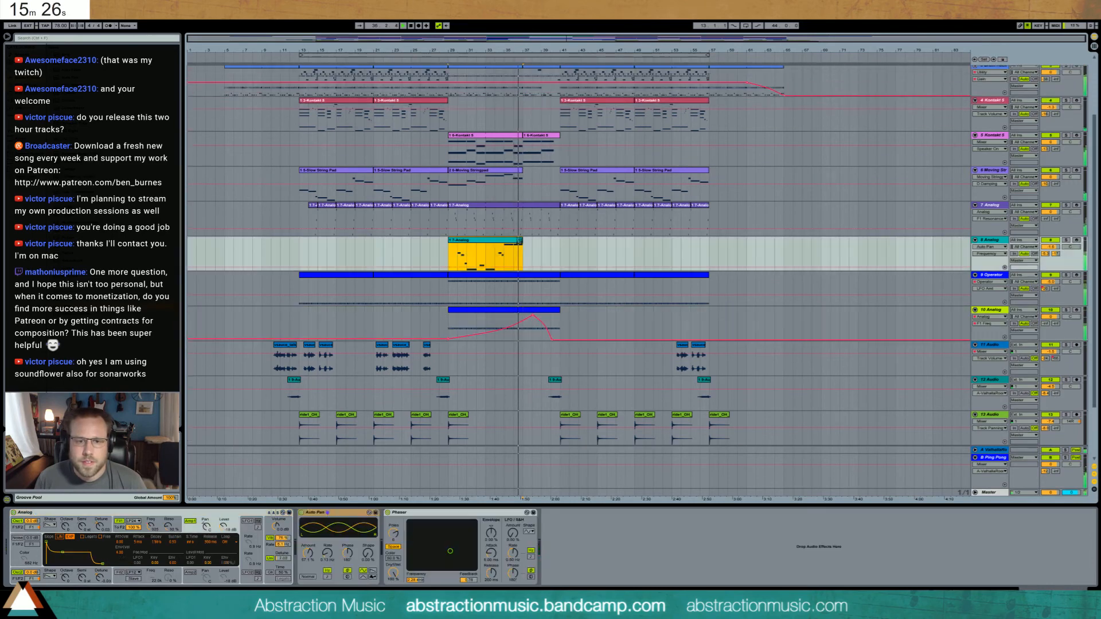
left_click(955, 505)
left_click_drag(970, 573, 971, 576)
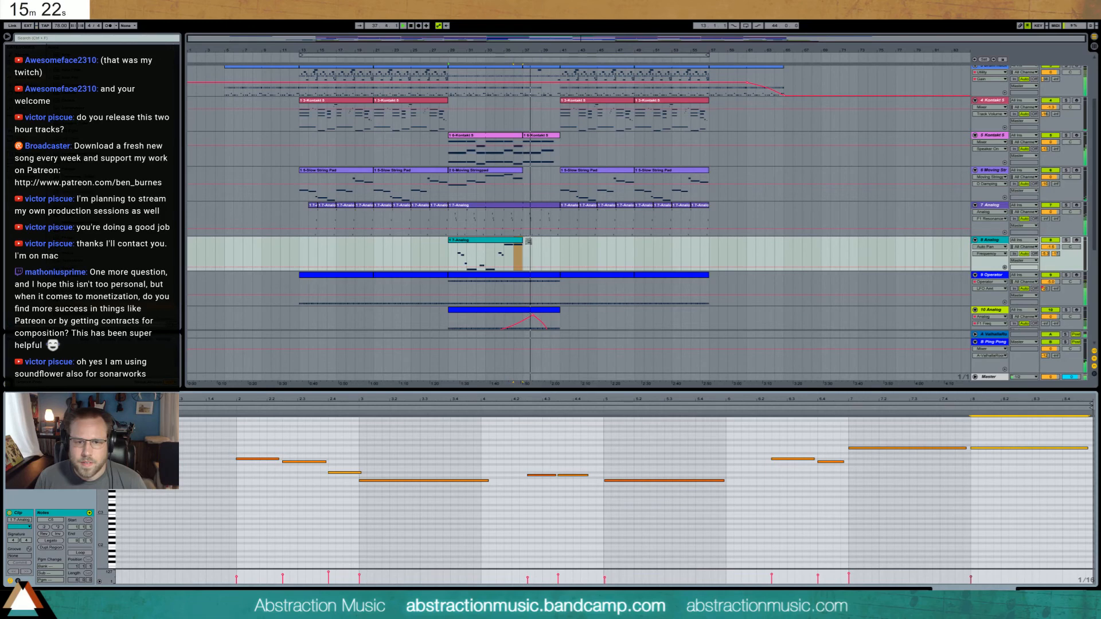
left_click(890, 514)
left_click(900, 512)
scroll(983, 451, "down", 1)
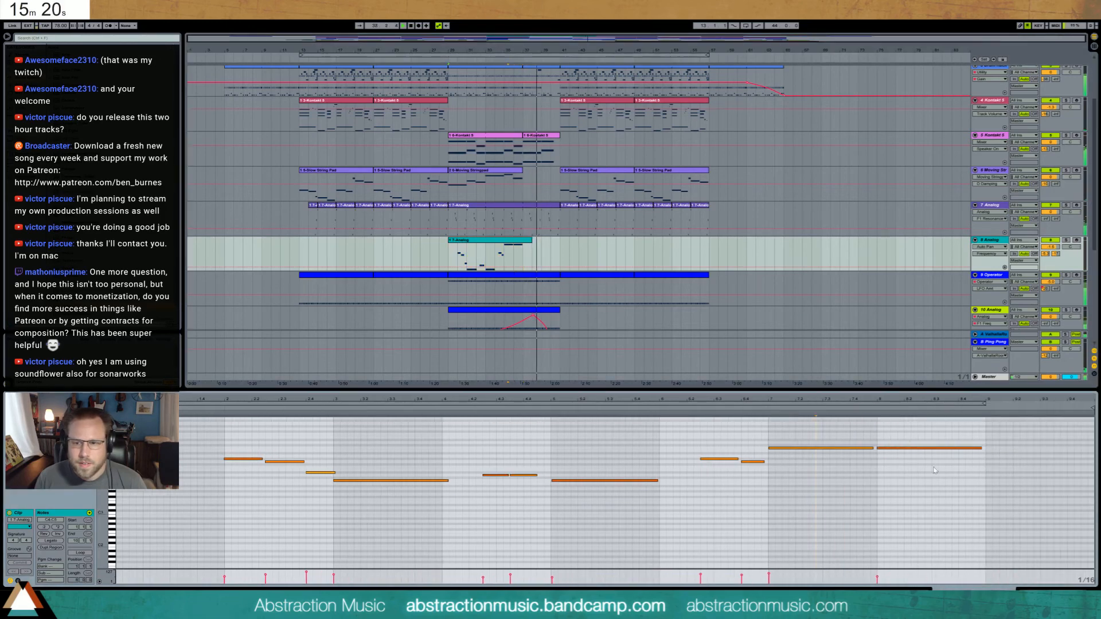
left_click_drag(984, 450, 1066, 449)
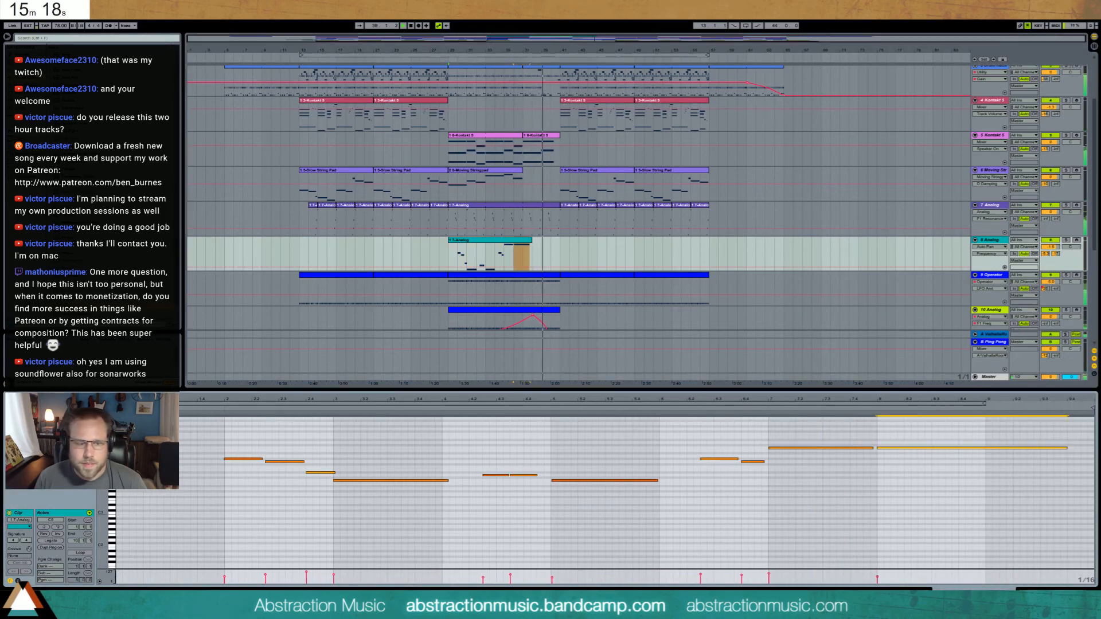
- Adjust the end of the clip's pitch bend envelope over the lengthened final note and close the clip editor
left_click(17, 581)
left_click(996, 510)
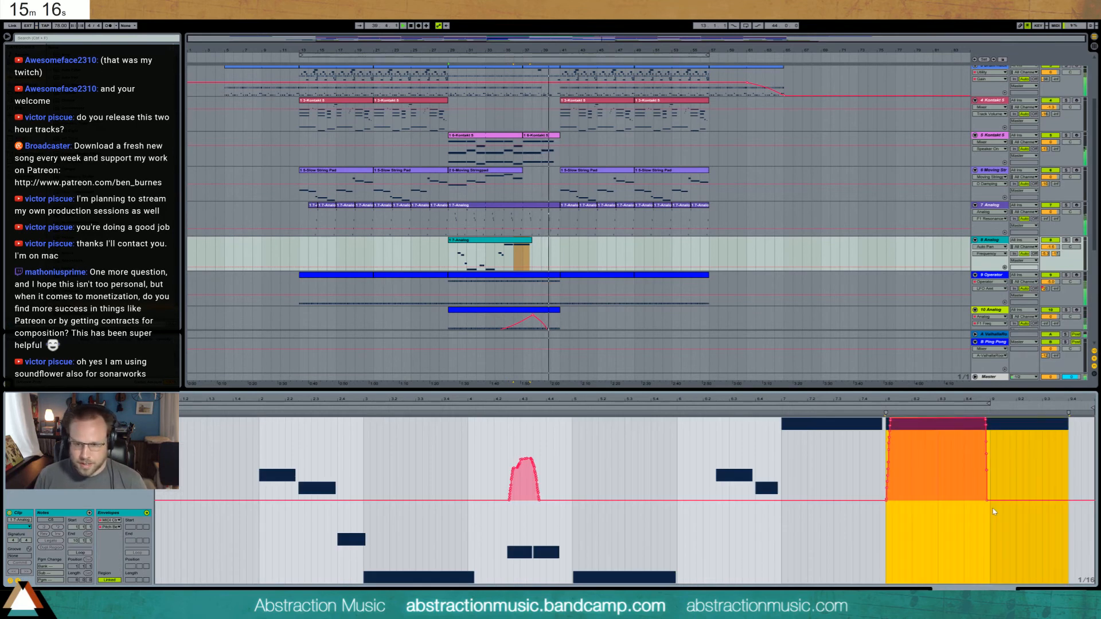
left_click_drag(996, 512, 1081, 533)
key("shift+Tab")
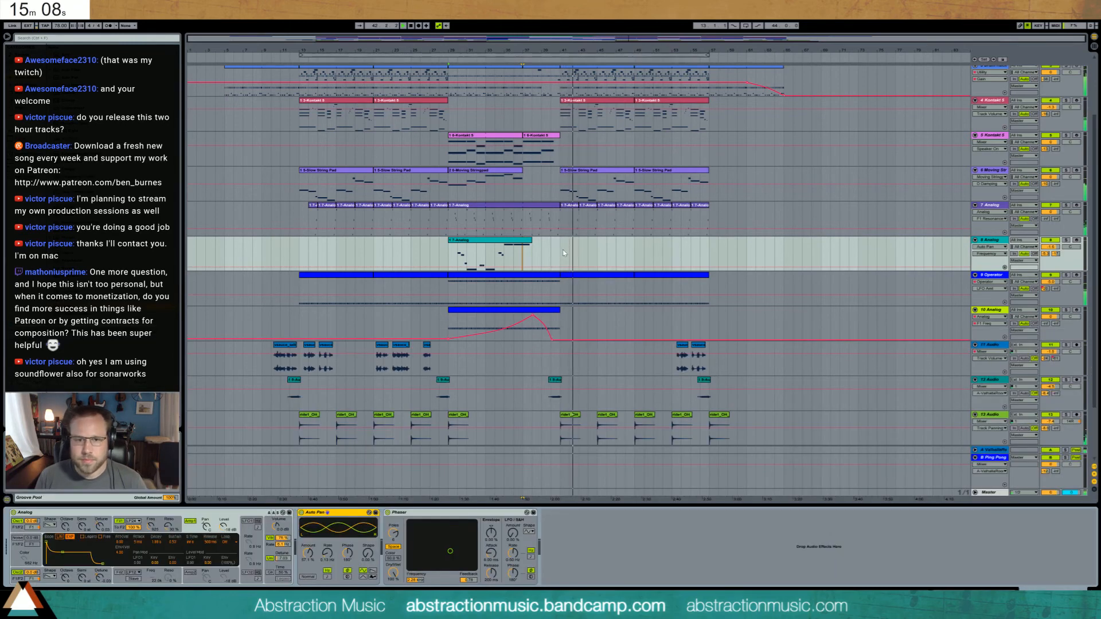
- Open Kontakt track 4's clip starting at bar 21 for note editing and play the passage
left_click(583, 102)
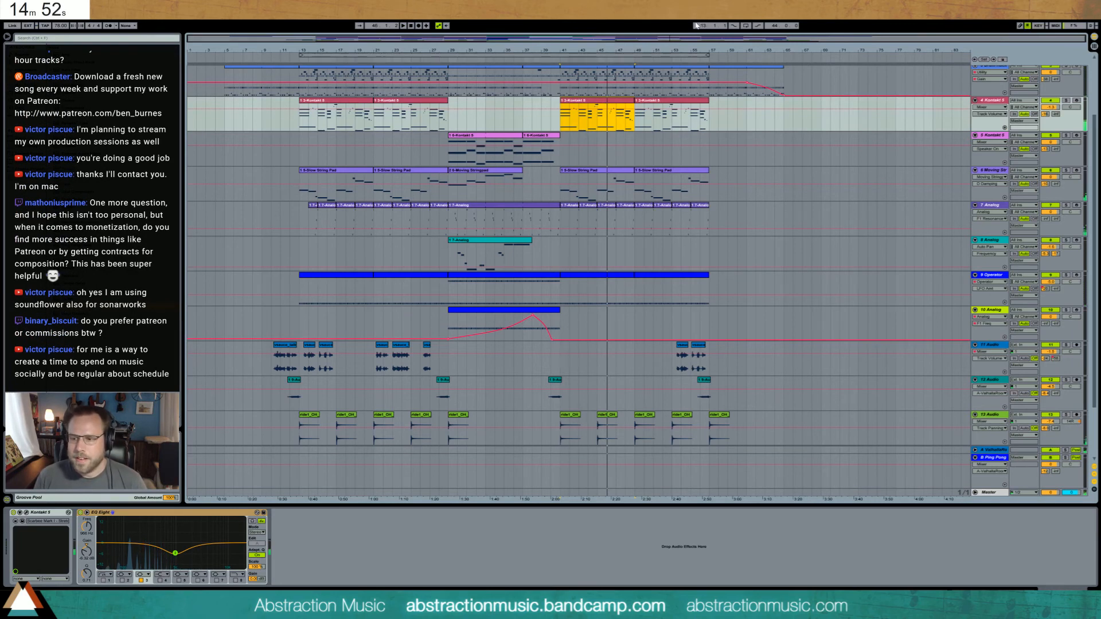
left_click(596, 125)
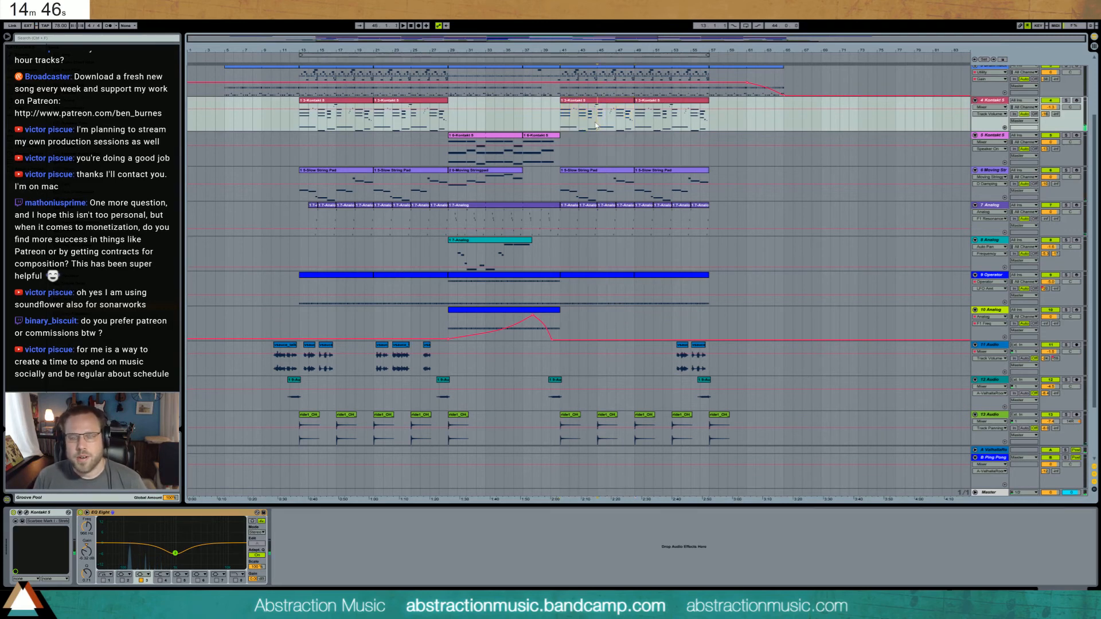
left_click(561, 122)
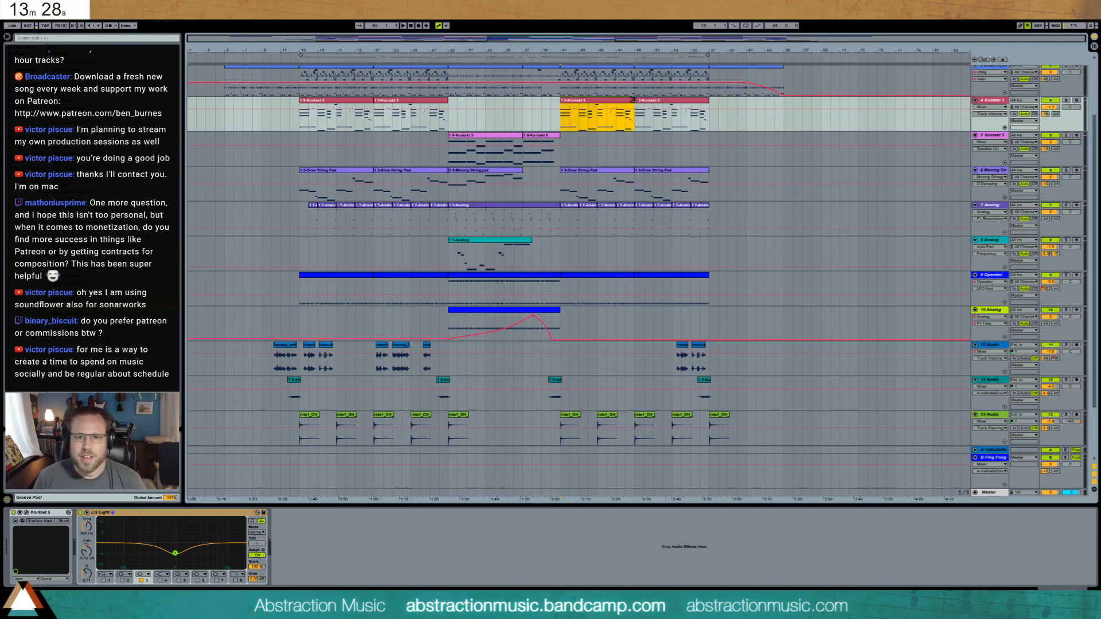
double_click(407, 101)
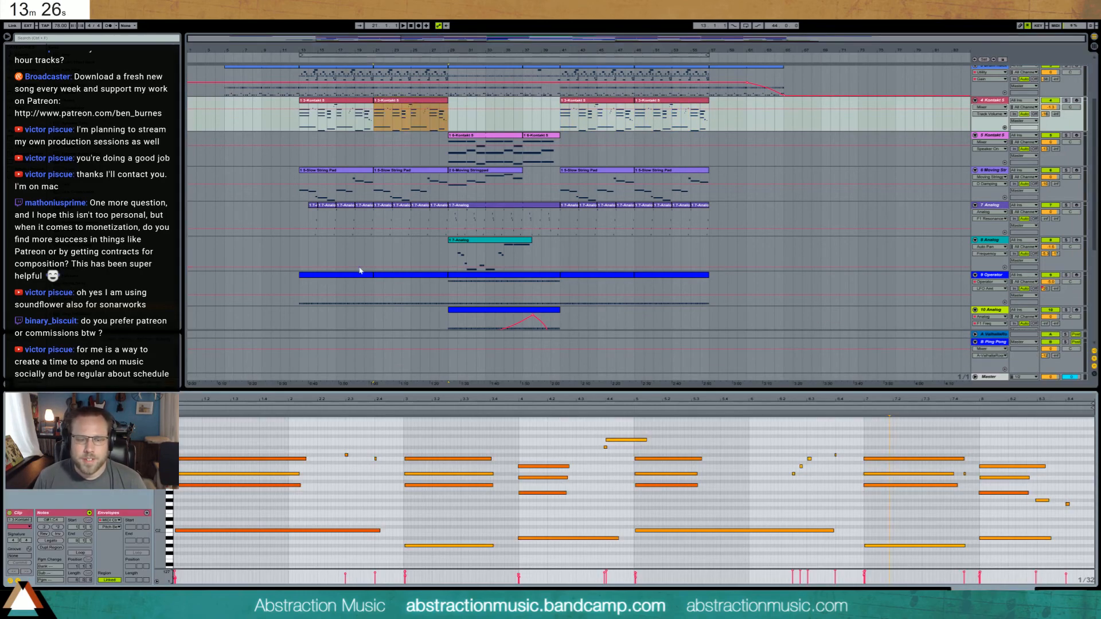
left_click(336, 494)
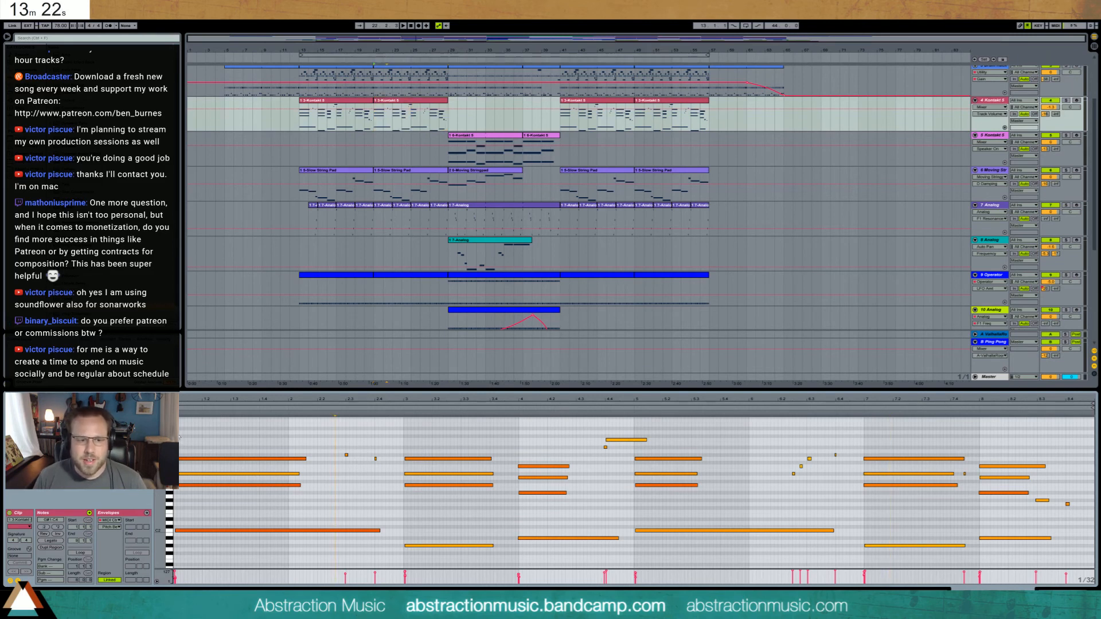
key("space")
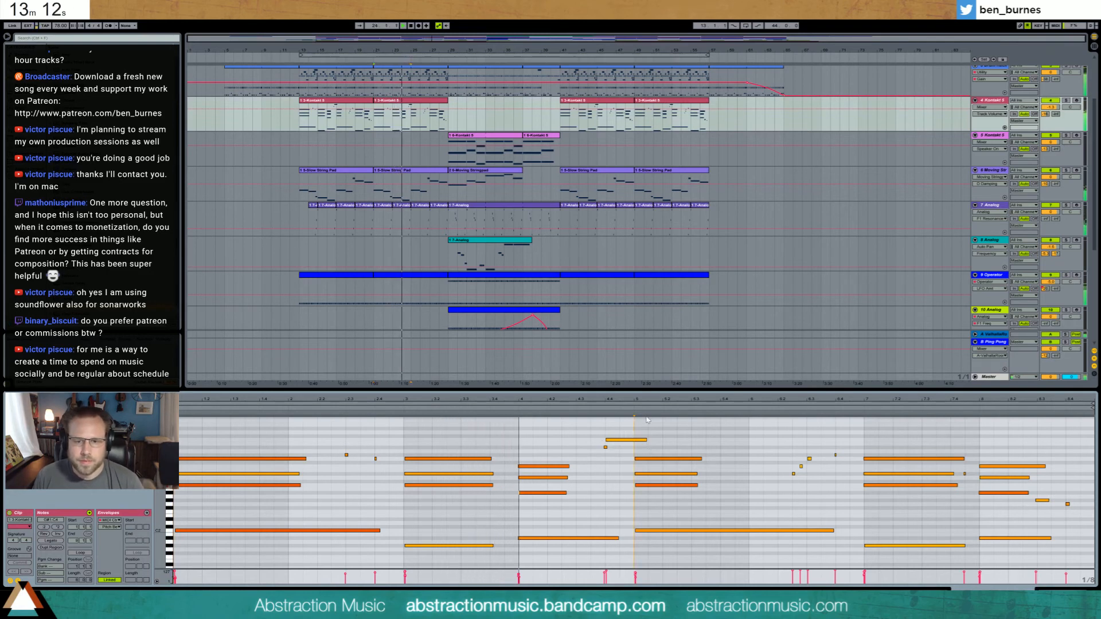
- Add two sixteenth notes leading into the clip's bar 6 and a longer note starting on bar 6, above the chords
scroll(645, 440, "up", 2)
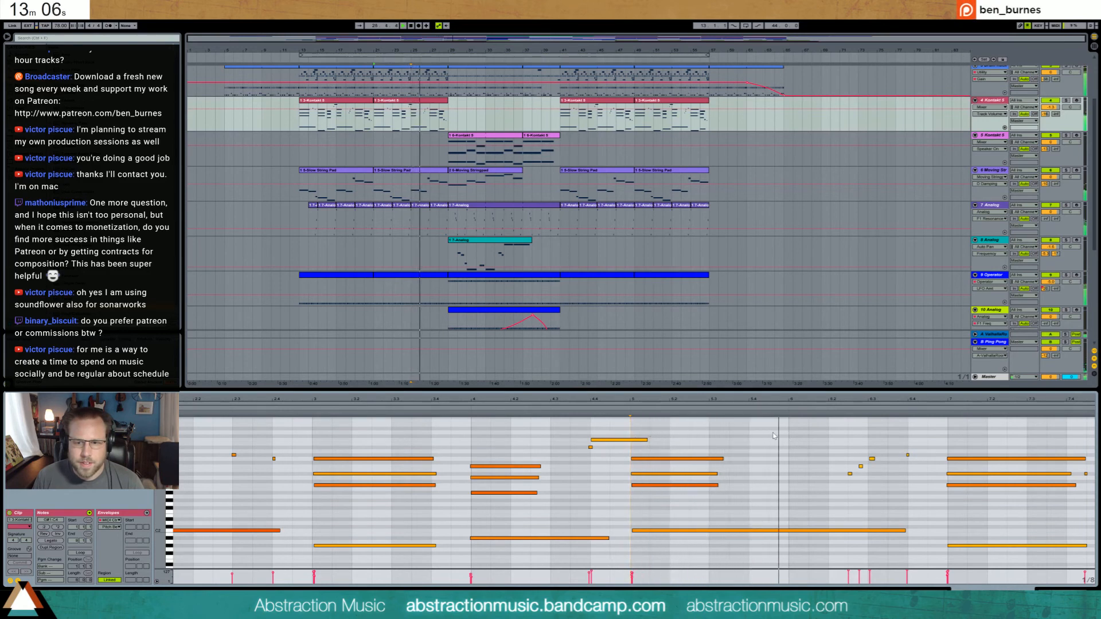
left_click_drag(788, 397, 807, 438)
double_click(712, 440)
double_click(724, 433)
double_click(740, 440)
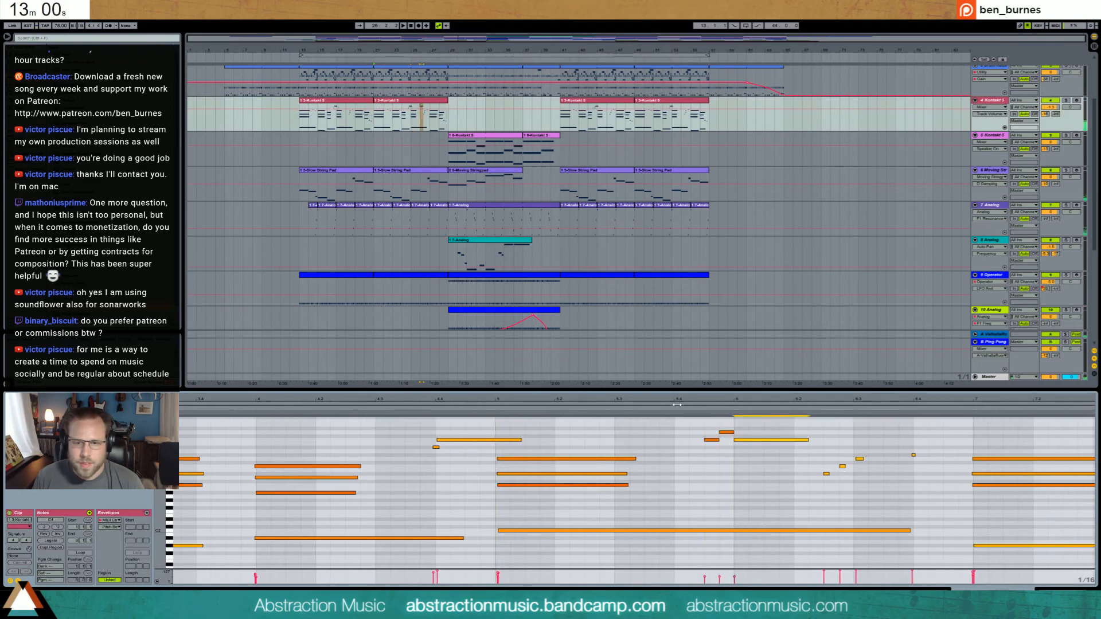
- Audition the three added notes and transpose them down together to the height of the chord's upper notes
left_click_drag(698, 426, 756, 425)
left_click(666, 409)
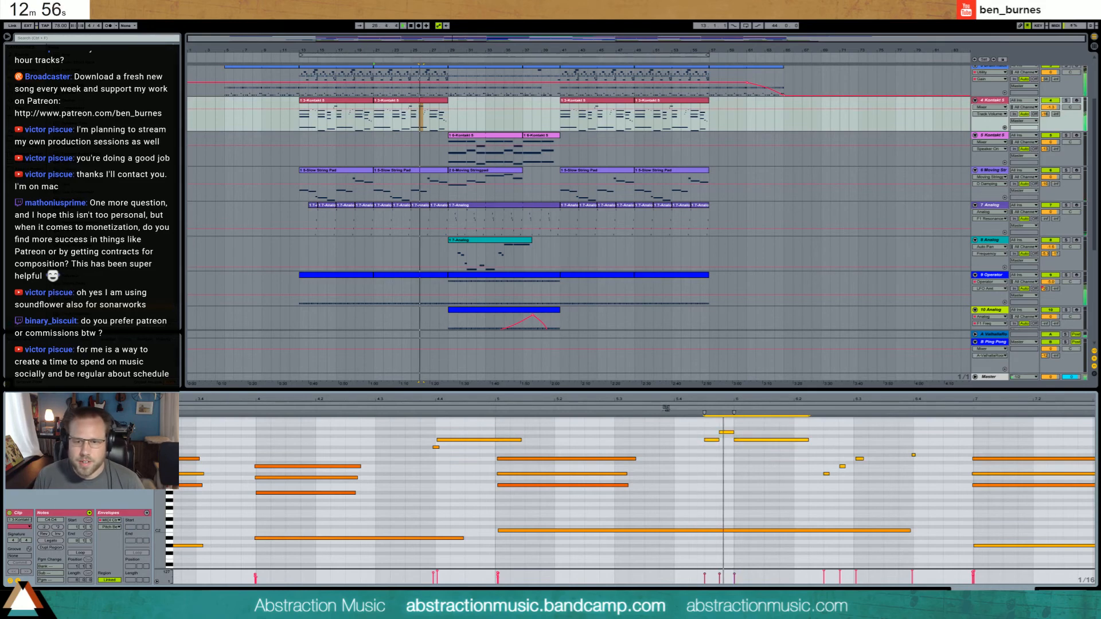
key("space")
left_click_drag(716, 445, 762, 503)
key("Up")
key("Up")
key("Up")
key("Up")
key("Up")
key("Up")
key("Up")
key("Up")
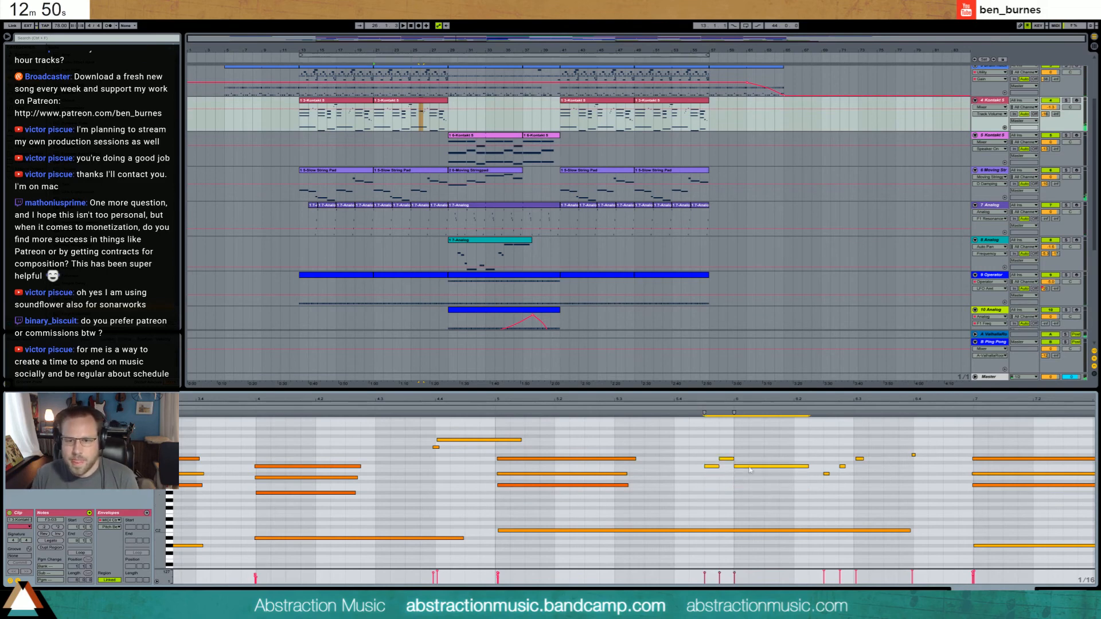
- Play the whole Kontakt clip starting at bar 21 on track 4 to audition its revised melody notes
key("ctrl+a")
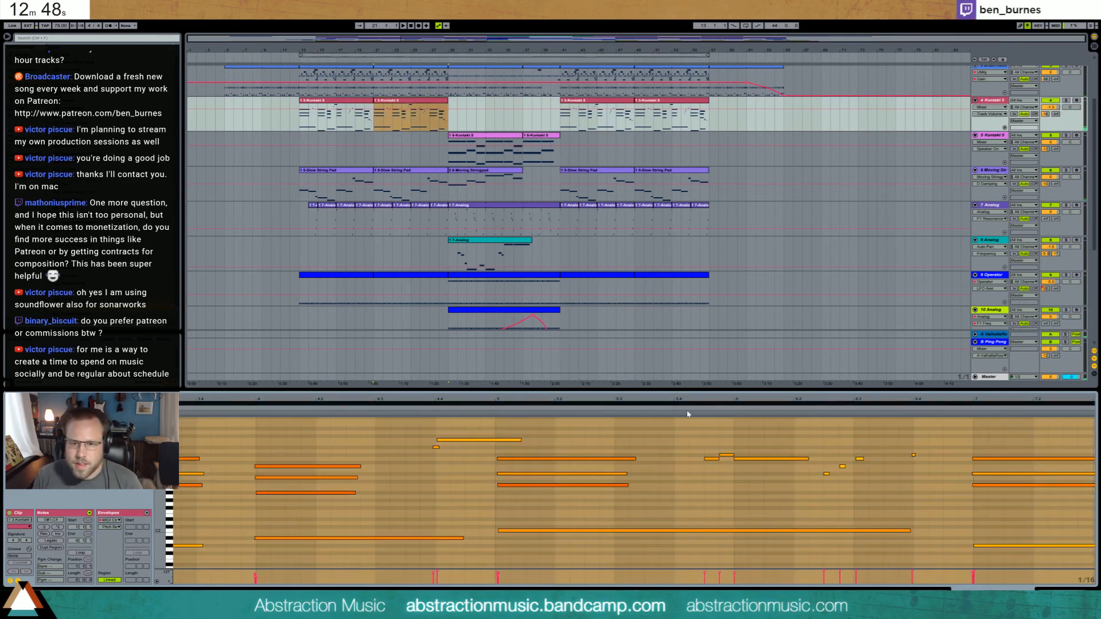
key("space")
left_click(672, 447)
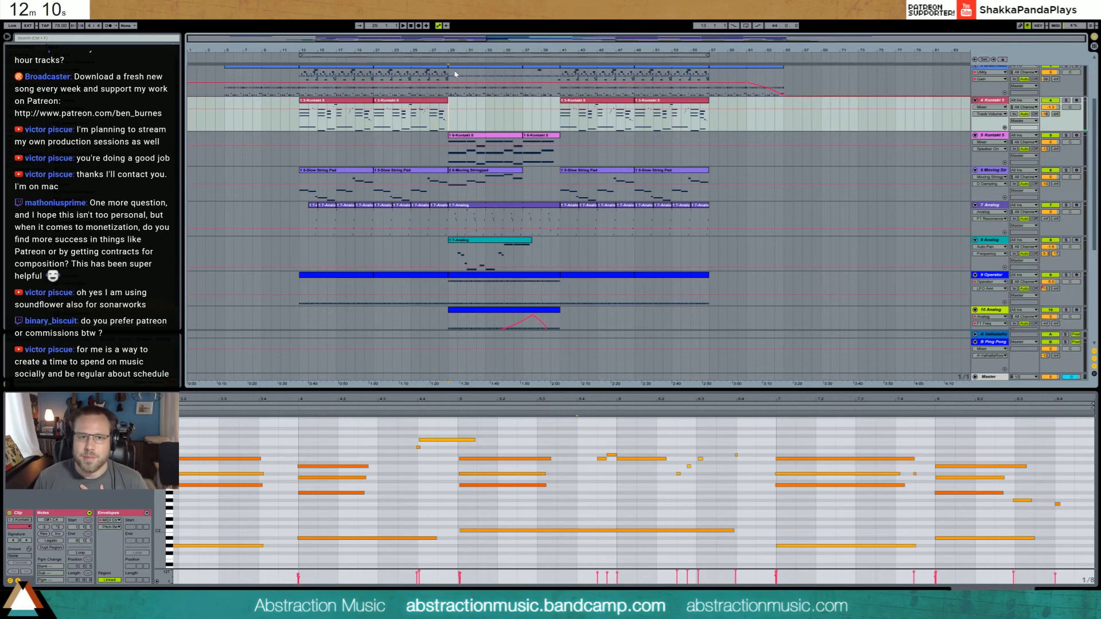
- Close the note editor and play the arrangement into the final section starting at bar 41
left_click(226, 83)
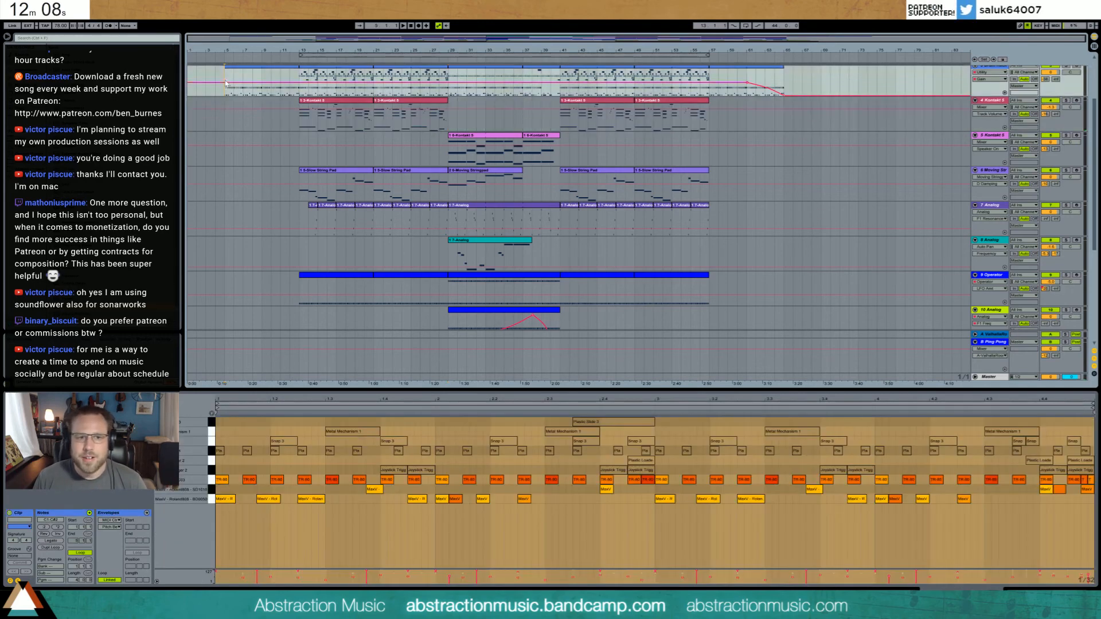
key("shift+Tab")
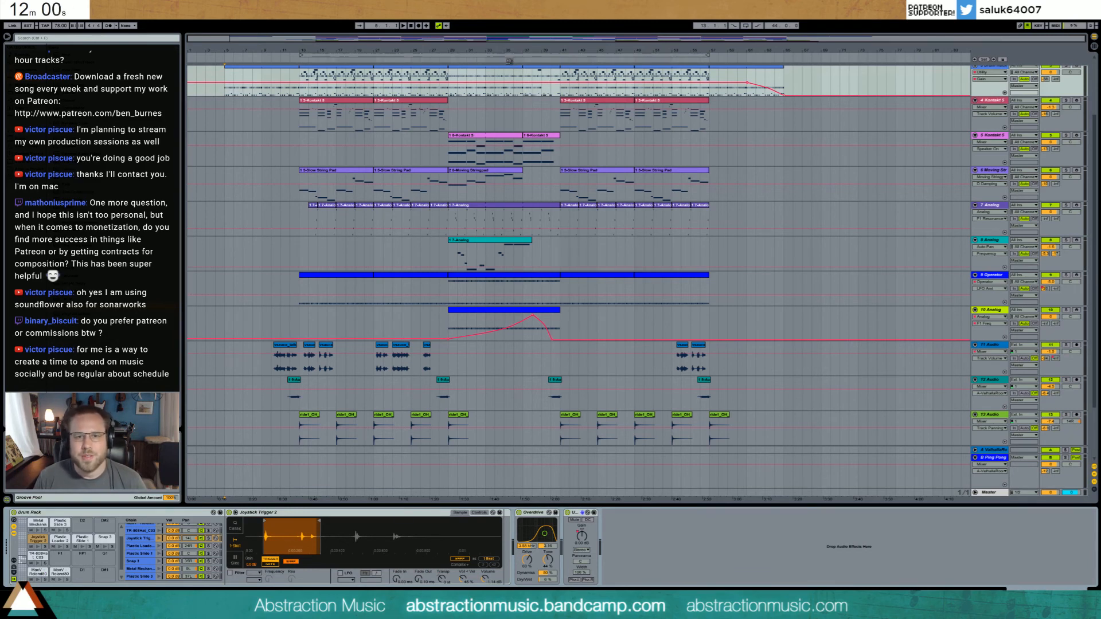
key("space")
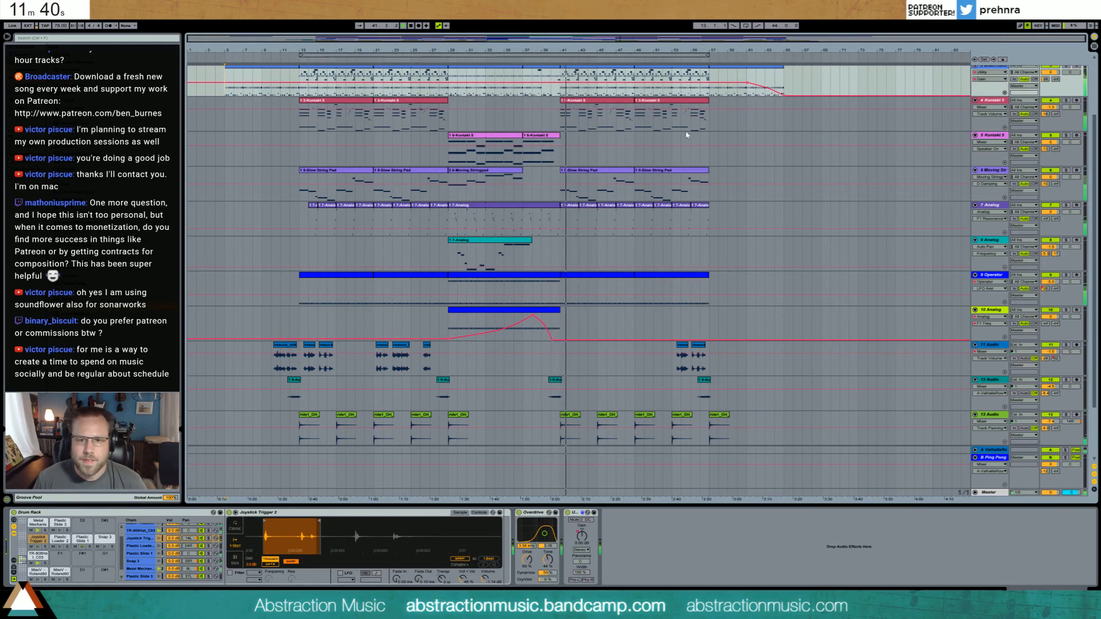
- Record a new melody on Kontakt track 2 over the final section, from about bar 44 to bar 59
scroll(694, 138, "up", 1)
scroll(694, 138, "up", 1)
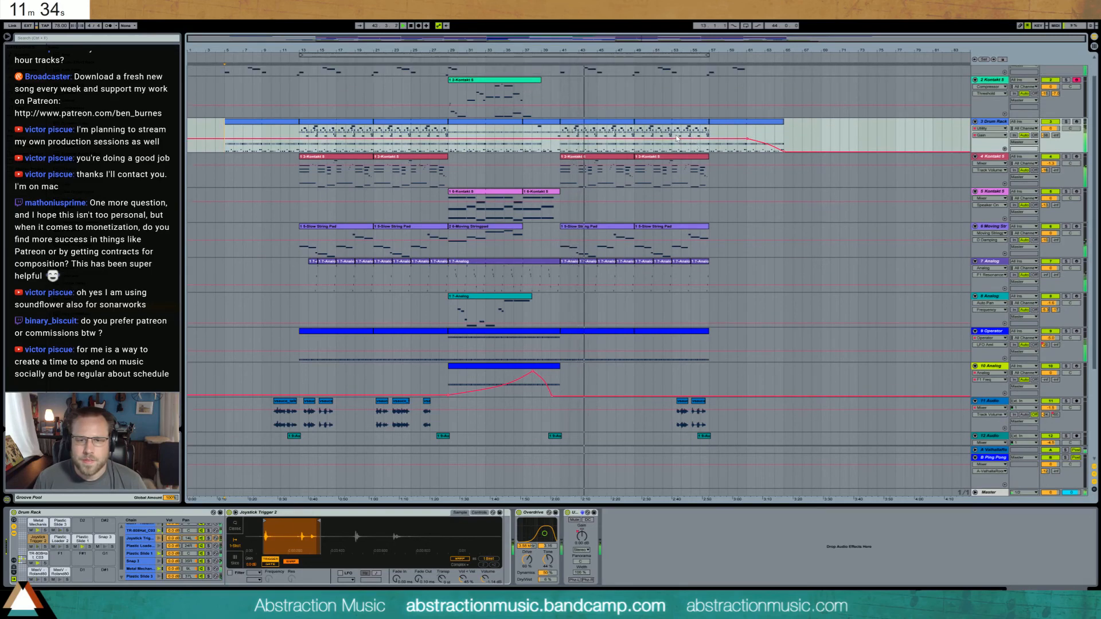
left_click(593, 100)
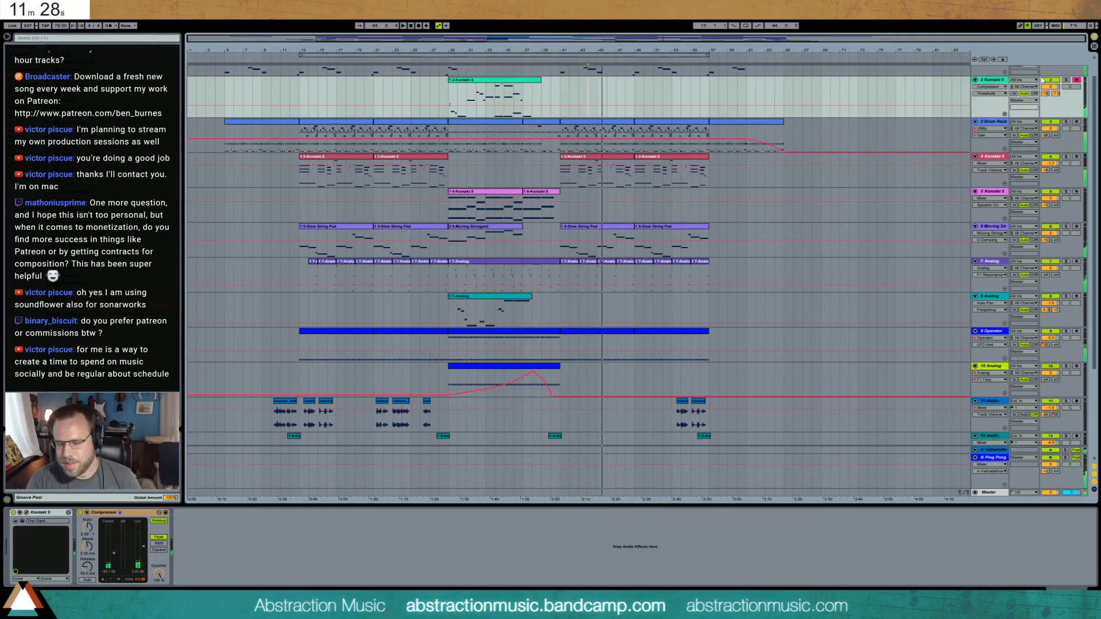
key("space")
key("F9")
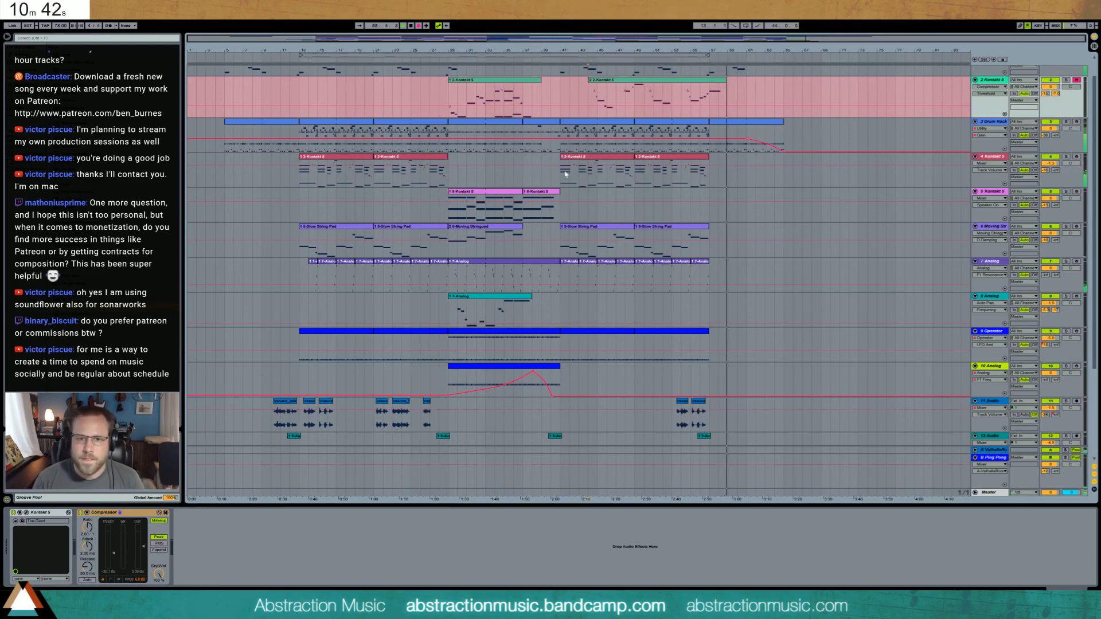
left_click(420, 26)
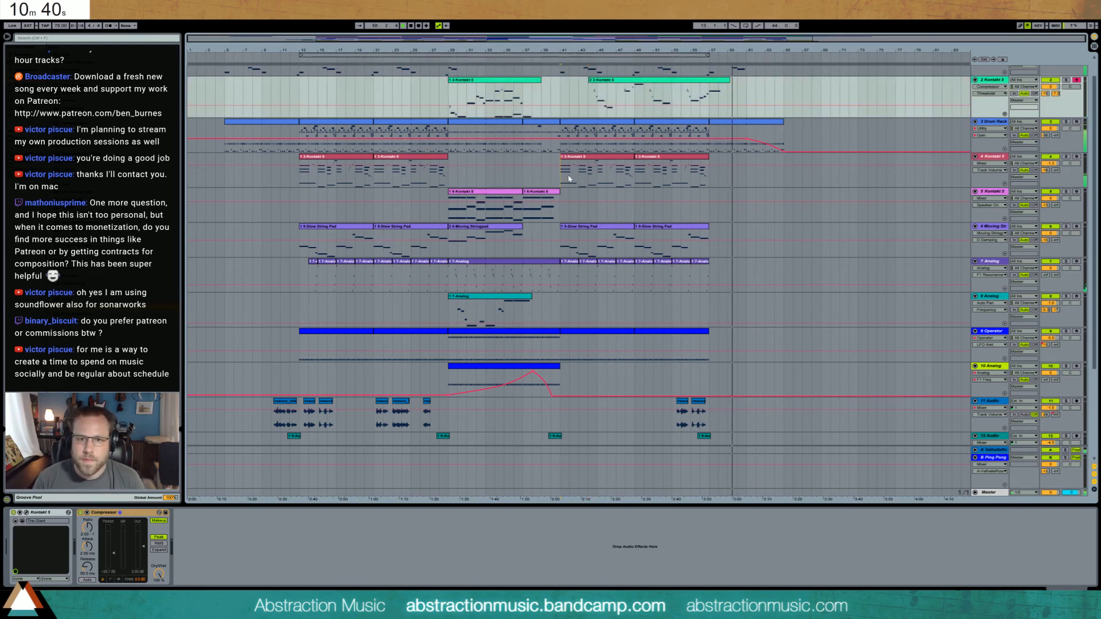
- Copy the opening chord of Kontakt track 4's bar 41 clip to bar 57 and extend the pasted clip to bar 60
left_click_drag(563, 175, 570, 175)
key("ctrl+c")
left_click(710, 172)
key("ctrl+v")
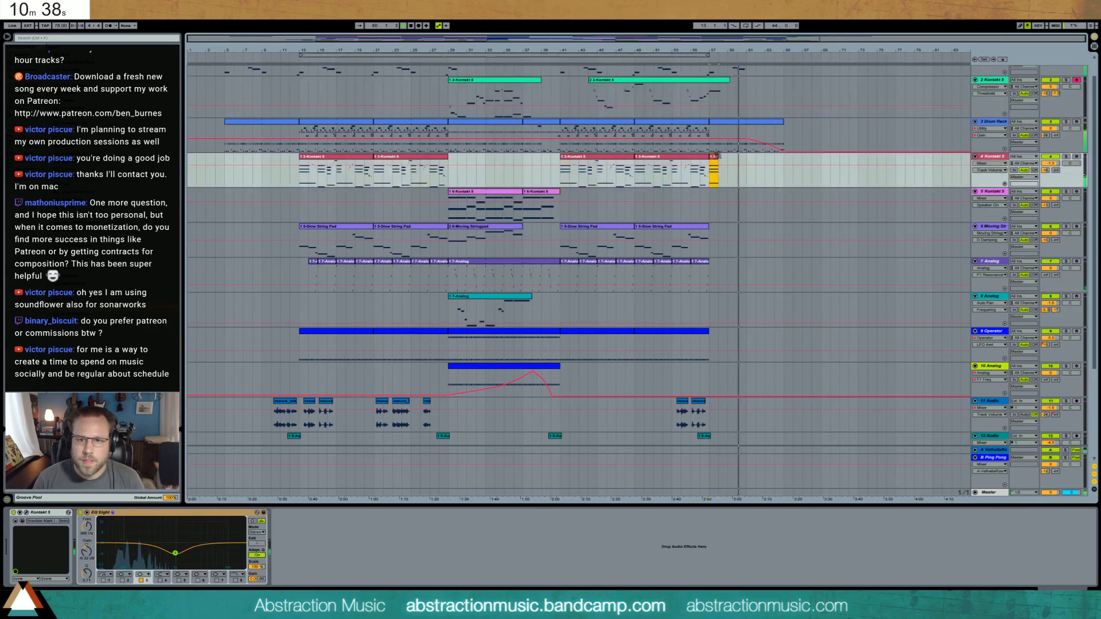
left_click_drag(718, 156, 736, 156)
- Open the pasted clip at bar 57 and delete the notes that follow its opening chord inside the clip
double_click(730, 157)
left_click_drag(333, 435, 428, 488)
key("Delete")
left_click(425, 545)
key("Delete")
- Lengthen the ending chord to nearly fill its clip, delete the notes beyond the clip's end, and return to the device view
key("ctrl+a")
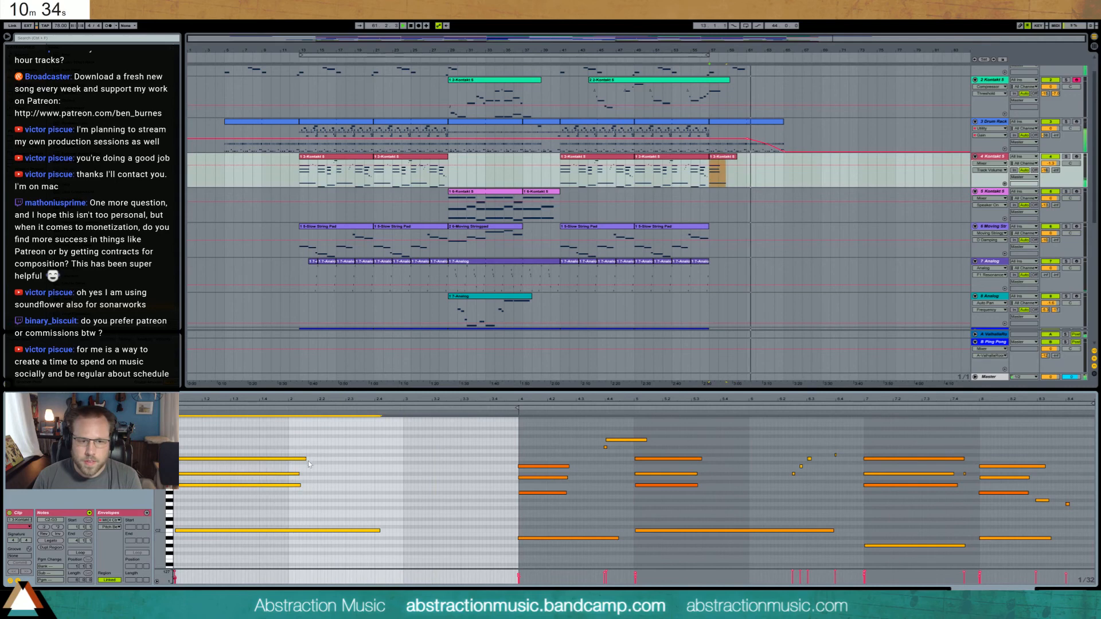
left_click_drag(306, 459, 432, 469)
left_click_drag(515, 424, 1071, 561)
key("Delete")
left_click_drag(386, 434, 491, 474)
left_click(698, 515)
key("space")
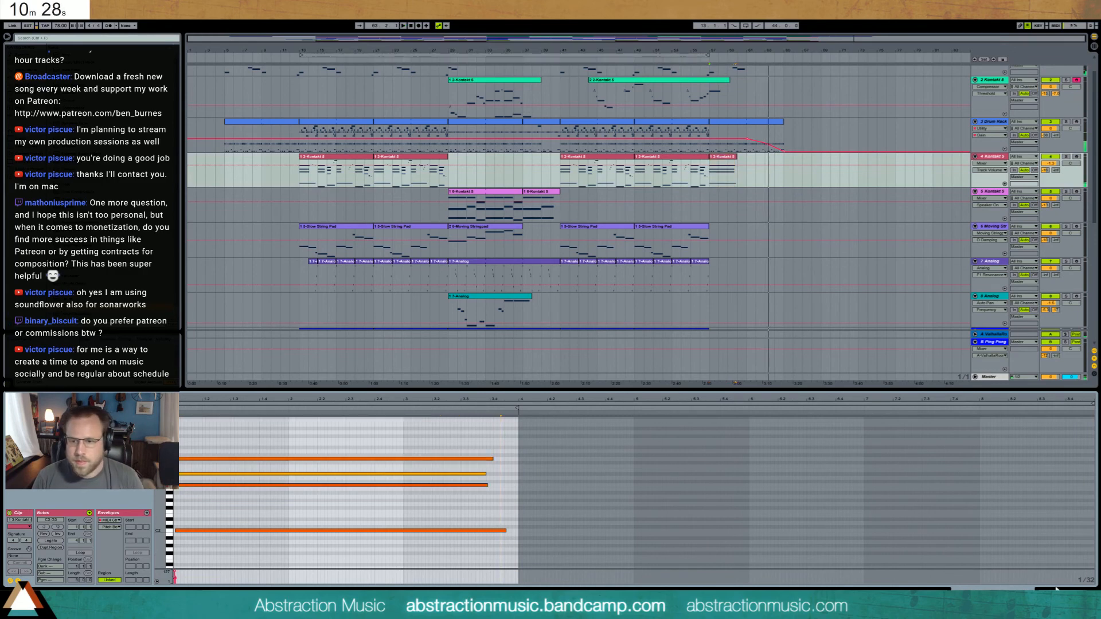
key("shift+Tab")
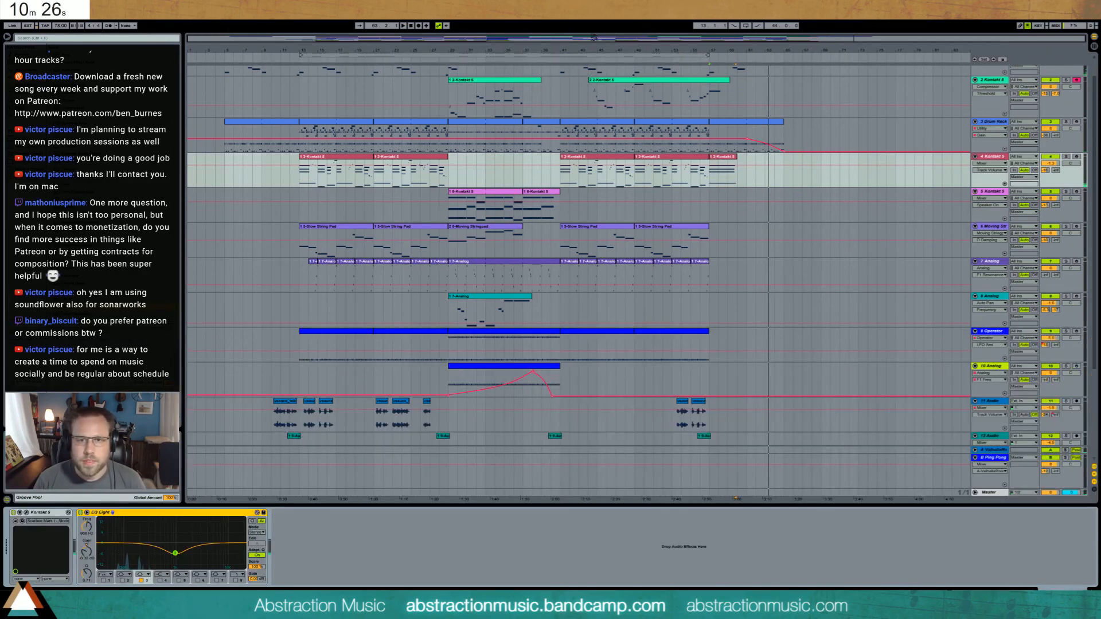
- Look over the lower tracks of the arrangement and check the effects on the Ping Pong return and Master tracks
left_click(813, 300)
scroll(633, 313, "down", 4)
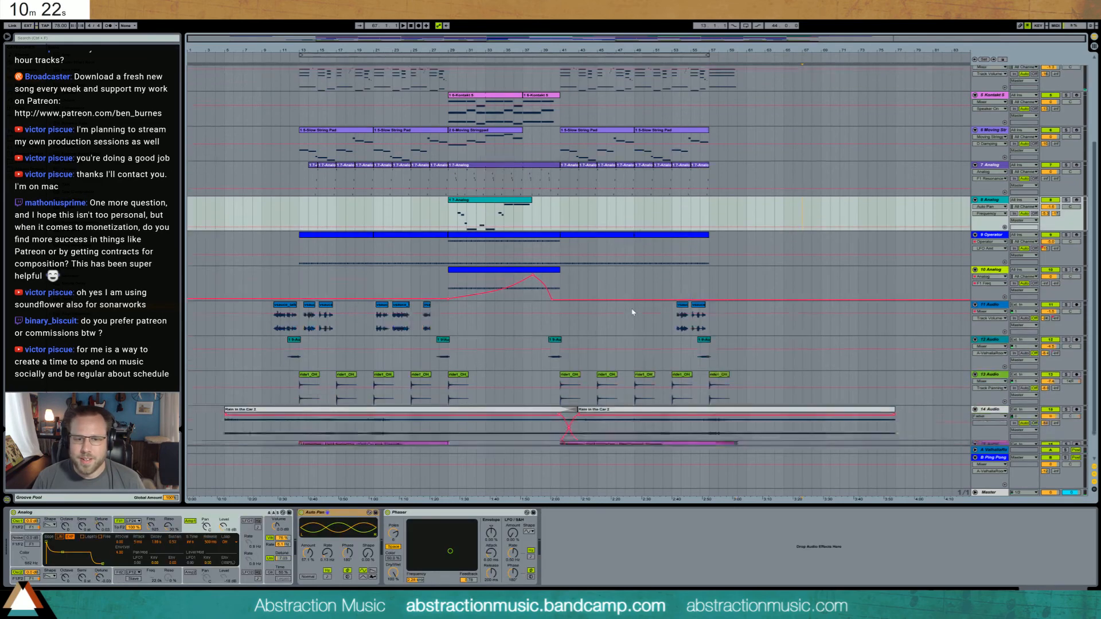
scroll(626, 310, "down", 2)
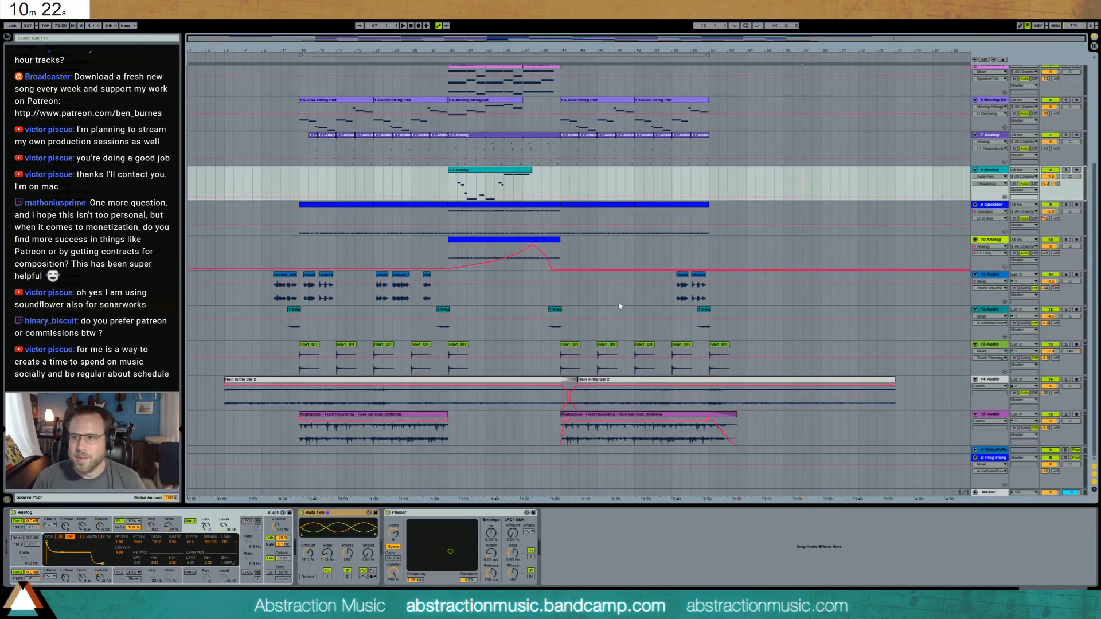
left_click(493, 356)
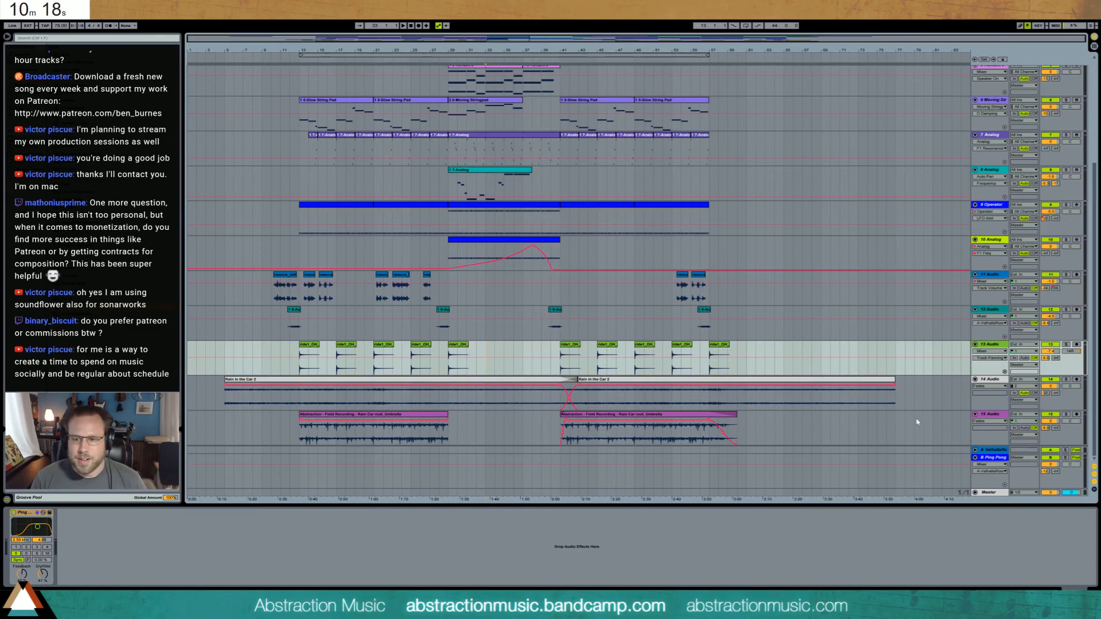
left_click(983, 459)
left_click(991, 492)
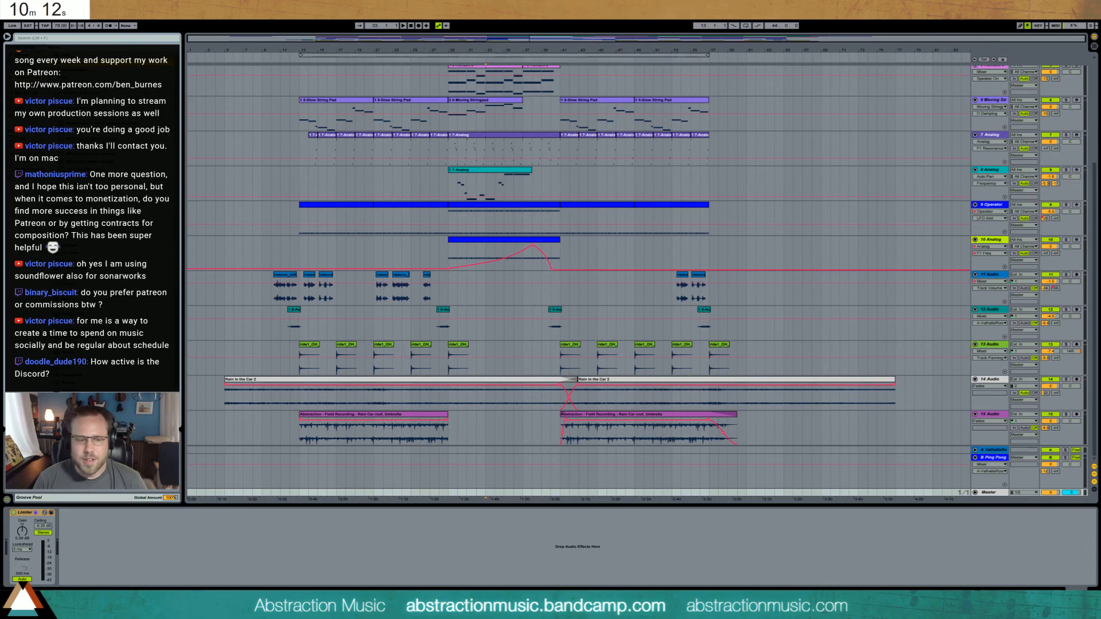
- Switch to Discord, enlarge its window over the arrangement and look through the server's member list
key("super")
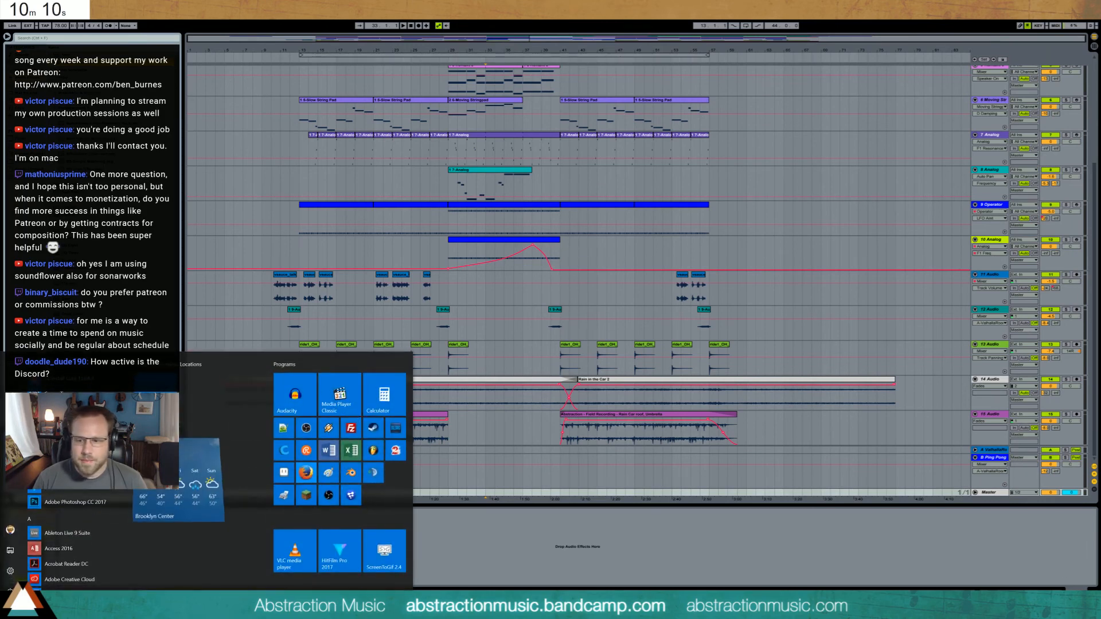
left_click(1013, 610)
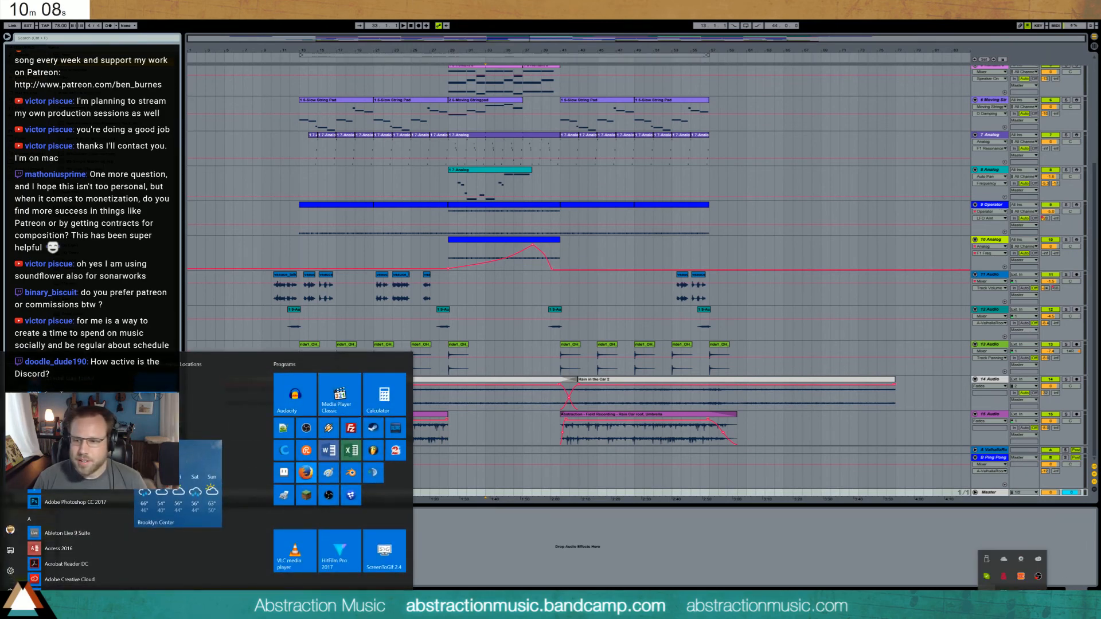
left_click(986, 594)
left_click_drag(467, 29, 261, 53)
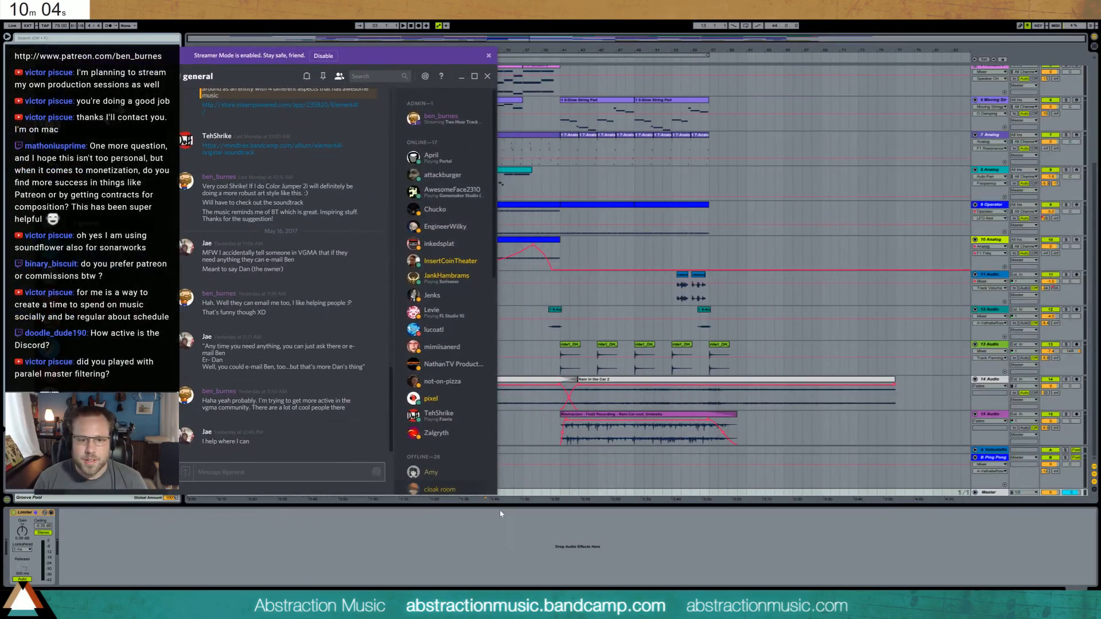
left_click_drag(492, 492, 918, 533)
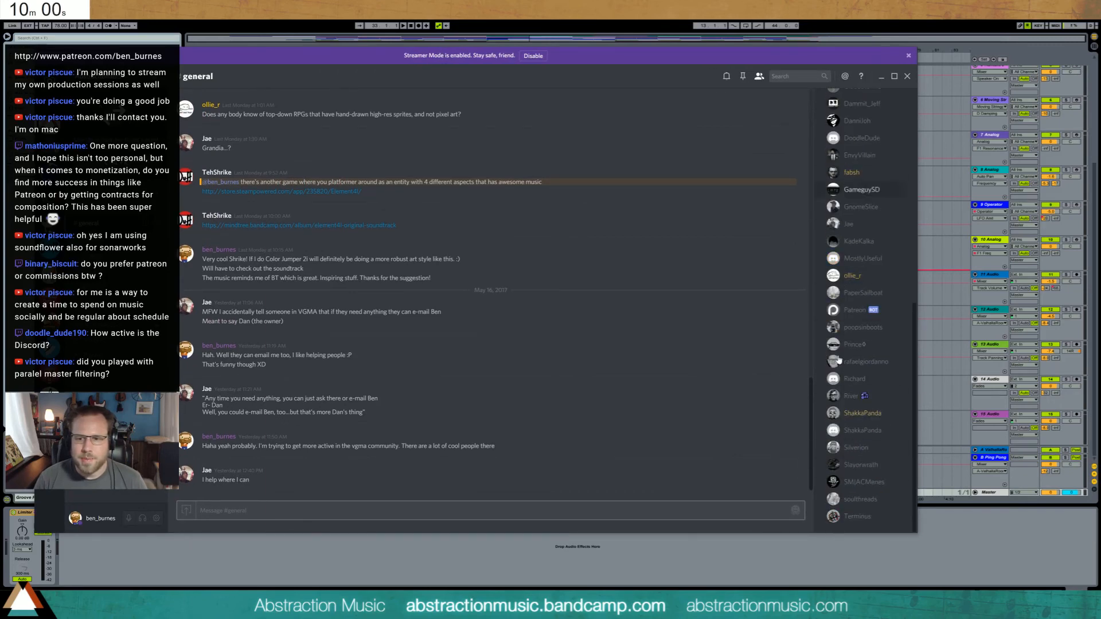
scroll(860, 298, "up", 4)
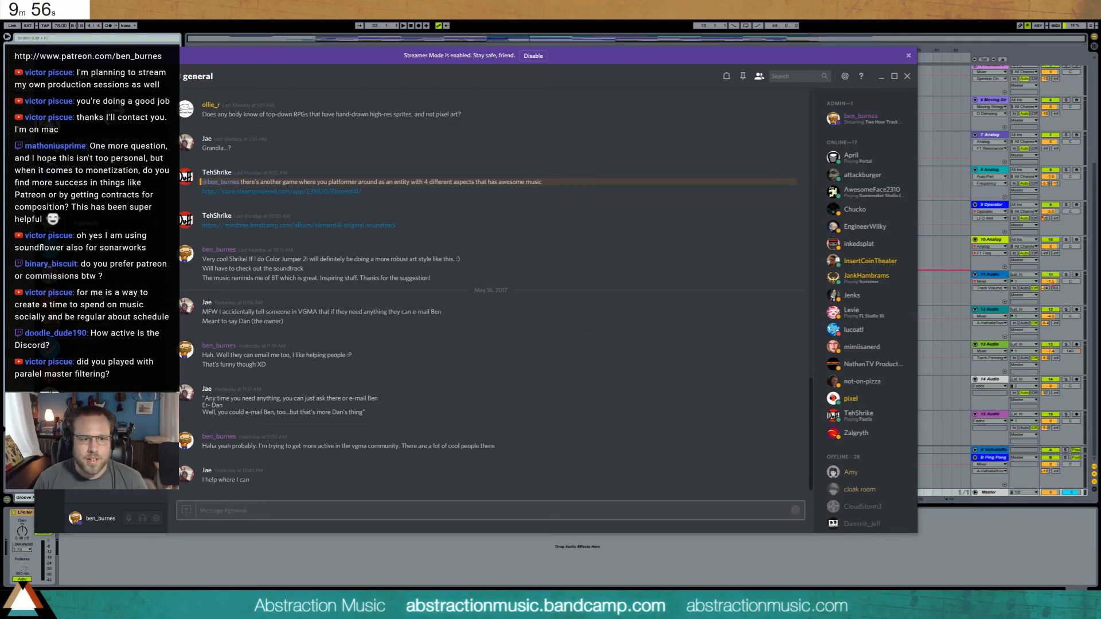
- Find the "Crystal Cathedral" message in the weekly_challenge channel, then leave the channel and minimize Discord to return to Ableton Live
left_click(106, 261)
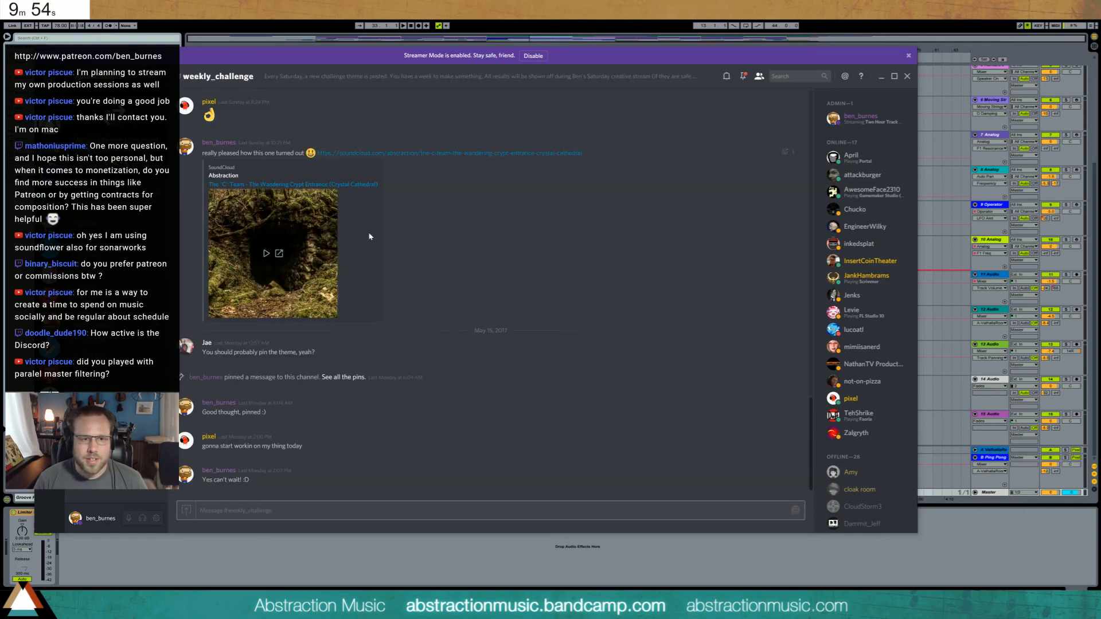
scroll(368, 236, "up", 9)
scroll(375, 244, "down", 2)
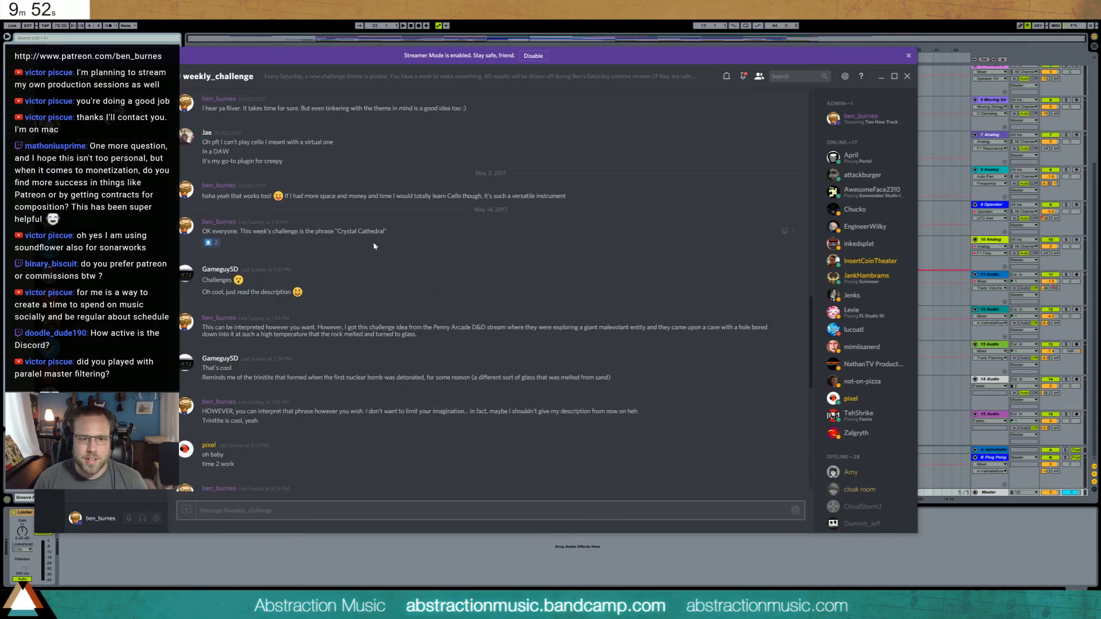
left_click_drag(335, 231, 384, 231)
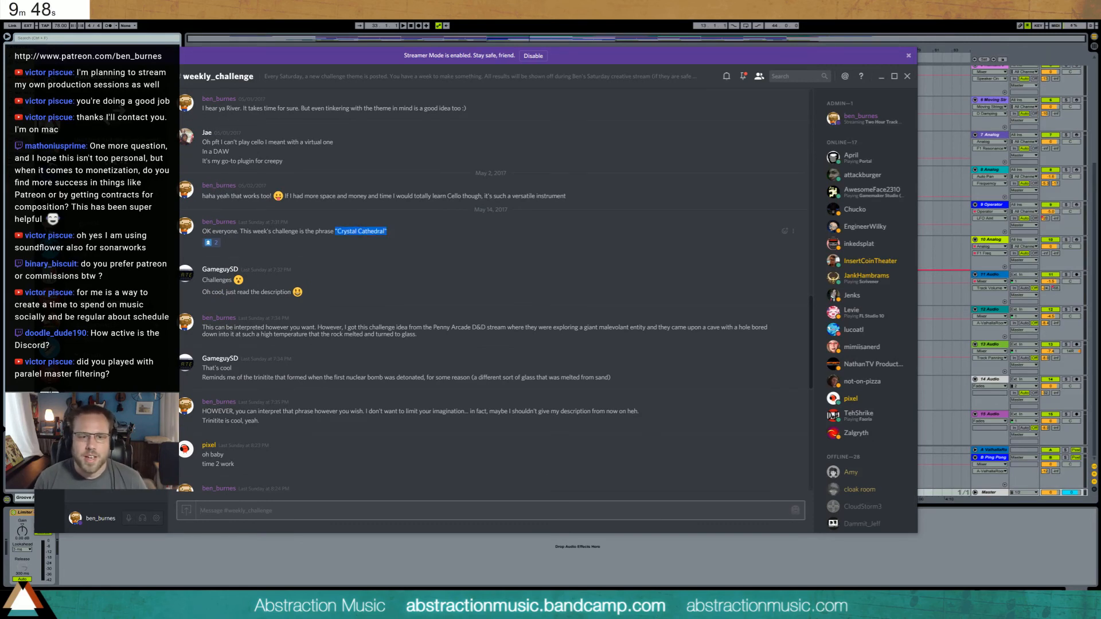
left_click(395, 237)
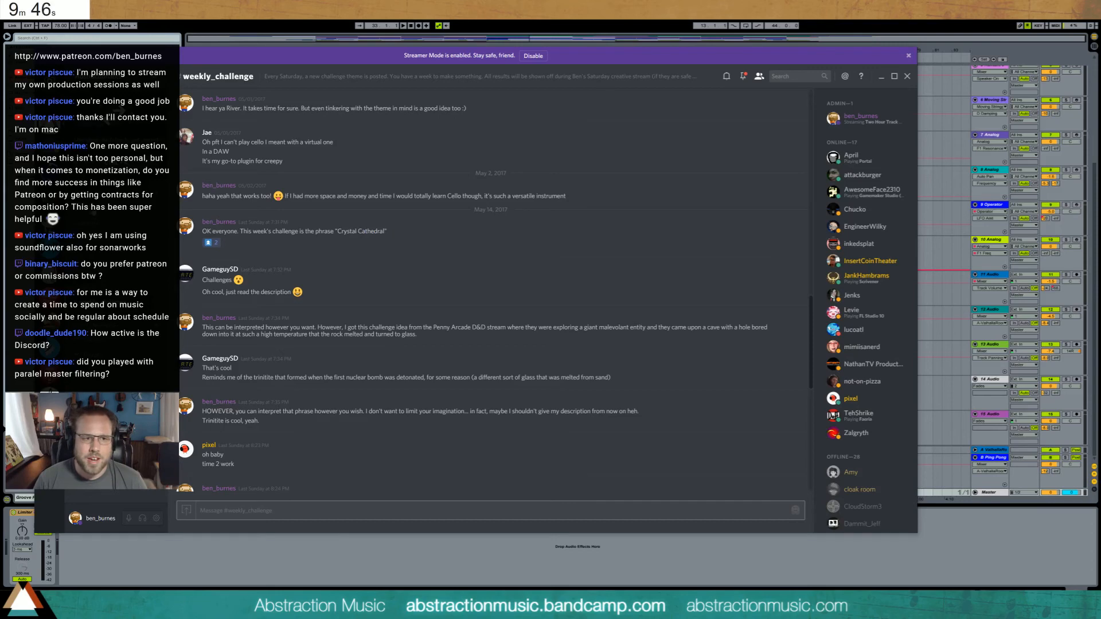
left_click(105, 227)
left_click(880, 77)
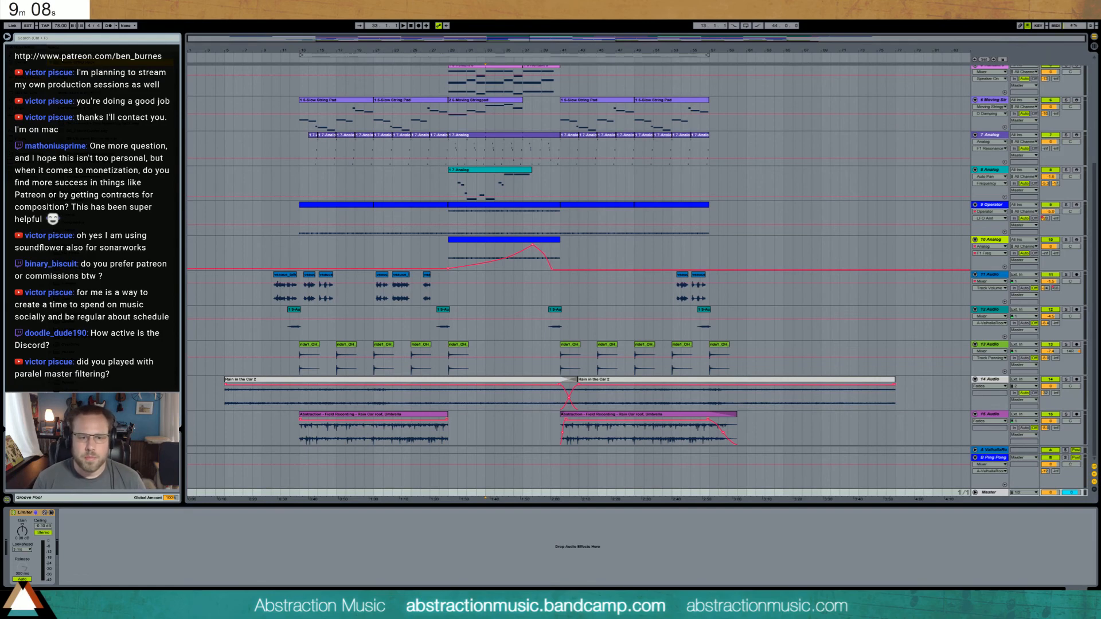
- Add a fade-in to track 15's first field recording clip, extend its end to about bar 31 and give it a fade-out
left_click(301, 422)
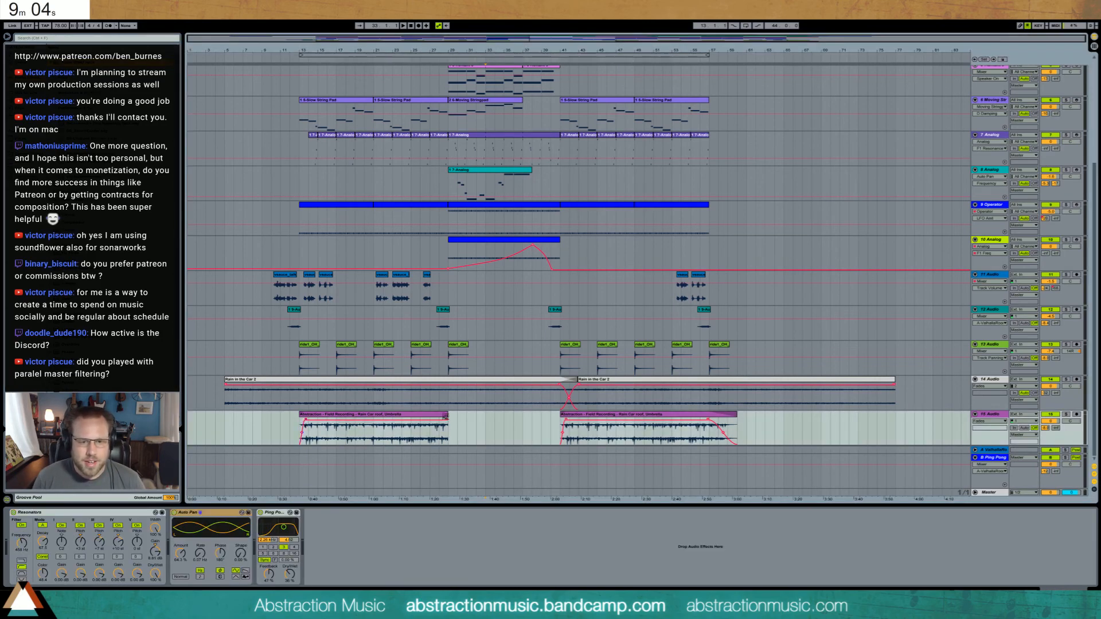
mouse_move(448, 422)
left_mouse_down()
mouse_move(466, 425)
mouse_move(439, 420)
left_mouse_up()
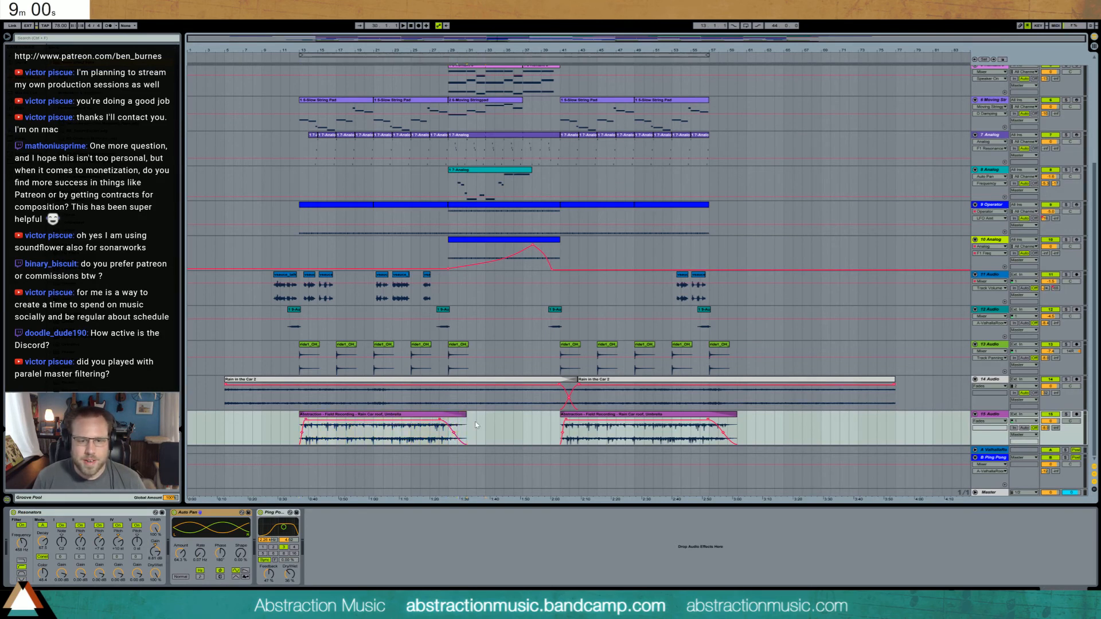
left_click(448, 417)
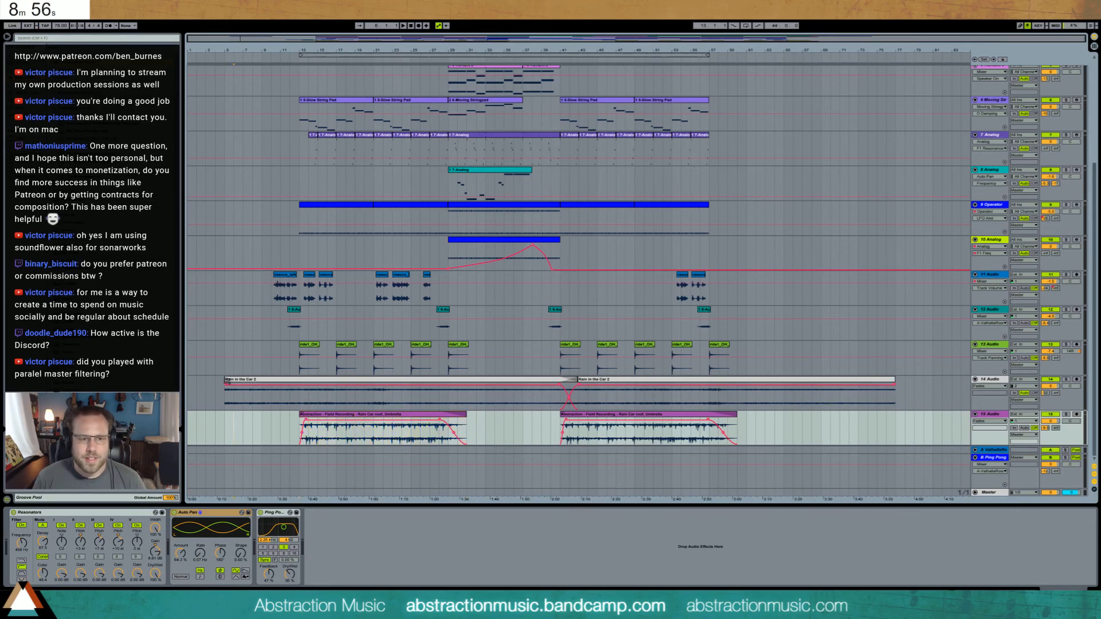
- Extend track 14's rain recording back to bar 4 with a fade-in, and trim its end to about bar 66 with a fade-out
left_click(226, 380)
left_click_drag(220, 380, 231, 384)
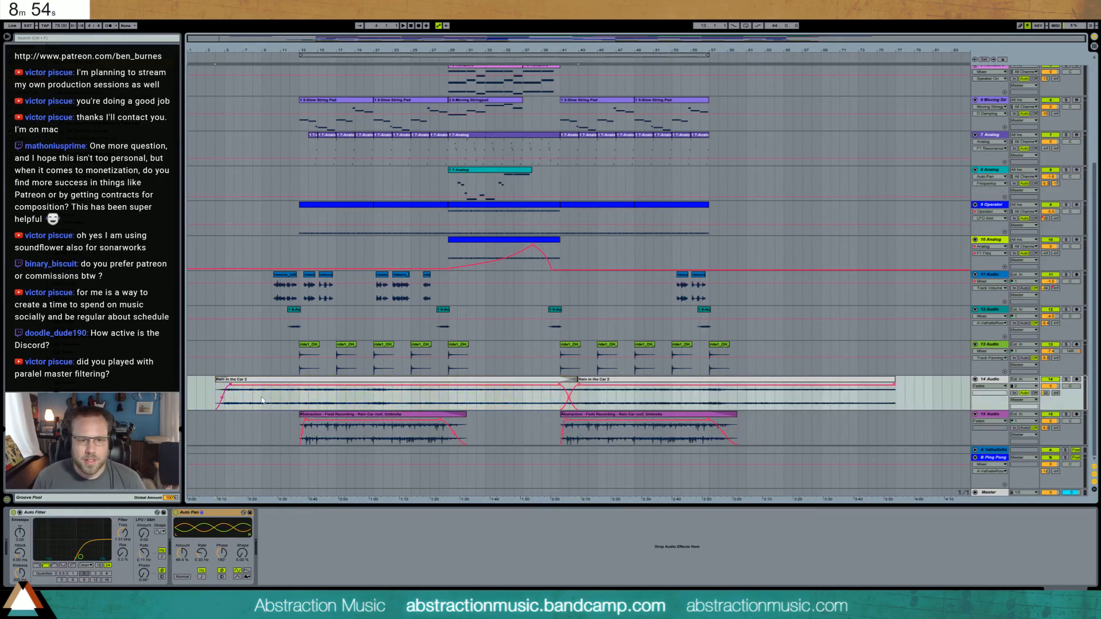
scroll(896, 373, "up", 5)
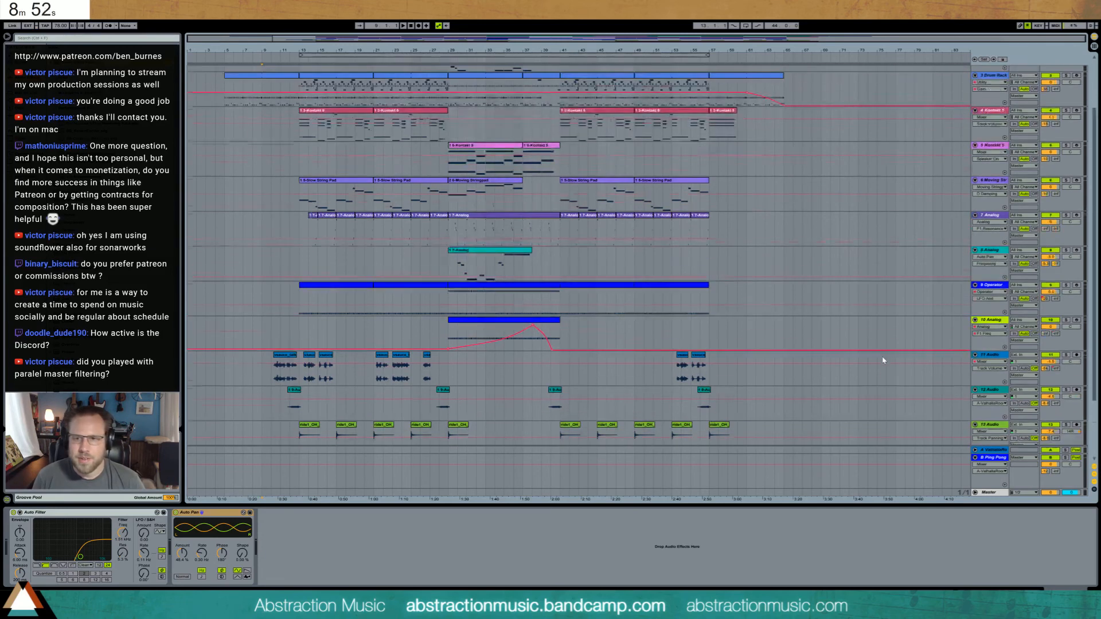
scroll(906, 371, "down", 4)
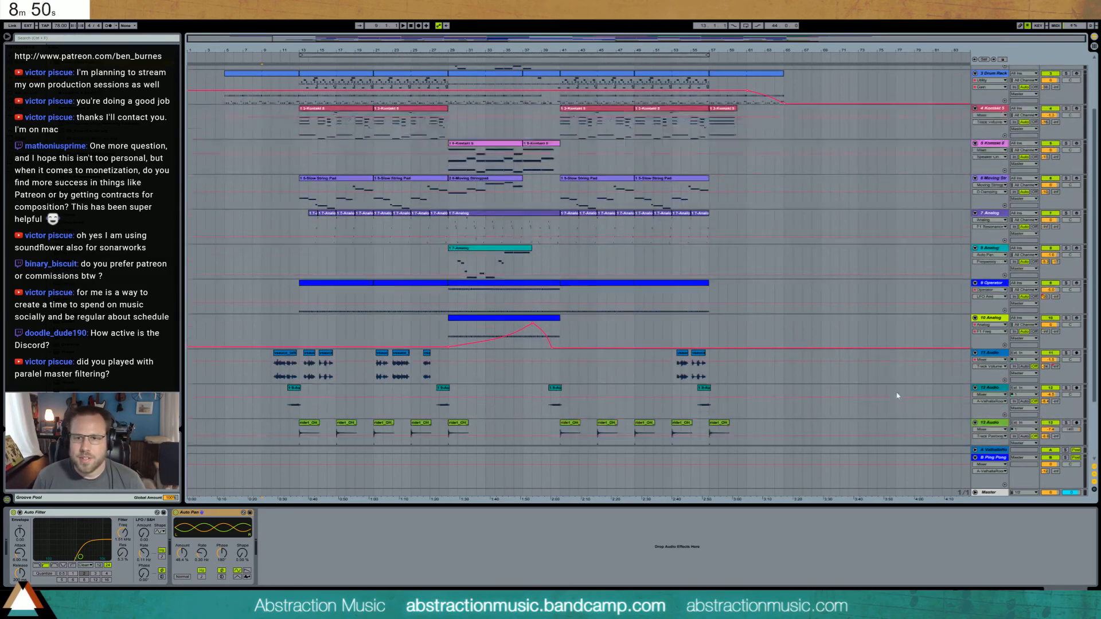
left_click_drag(895, 412, 787, 423)
scroll(794, 422, "up", 2)
scroll(795, 422, "down", 1)
scroll(796, 423, "down", 2)
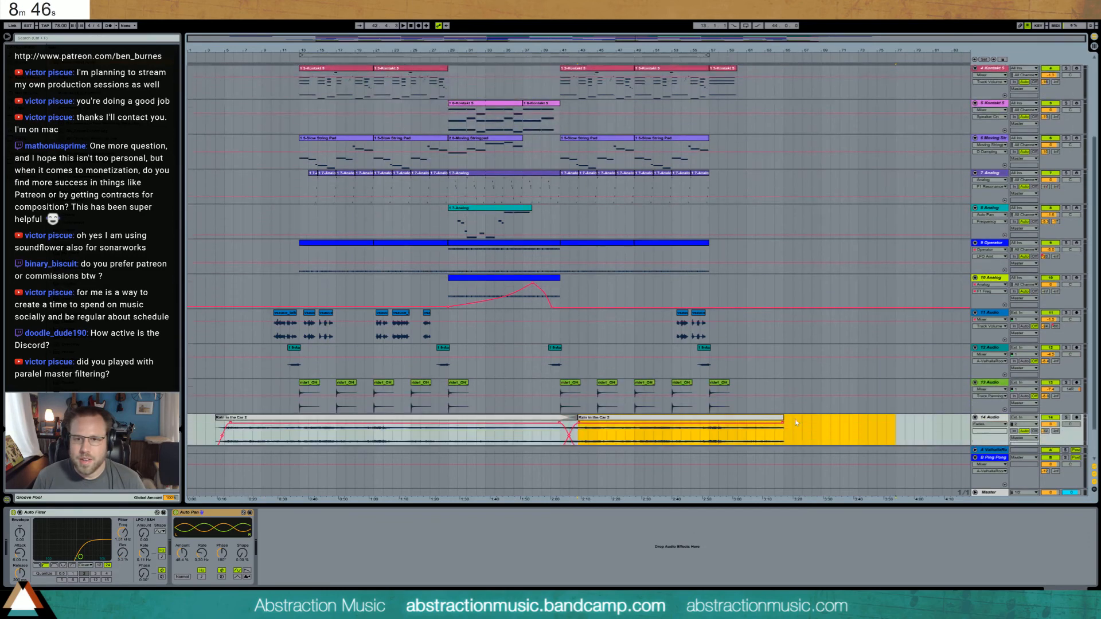
mouse_move(781, 403)
left_mouse_down()
mouse_move(790, 412)
mouse_move(766, 411)
left_mouse_up()
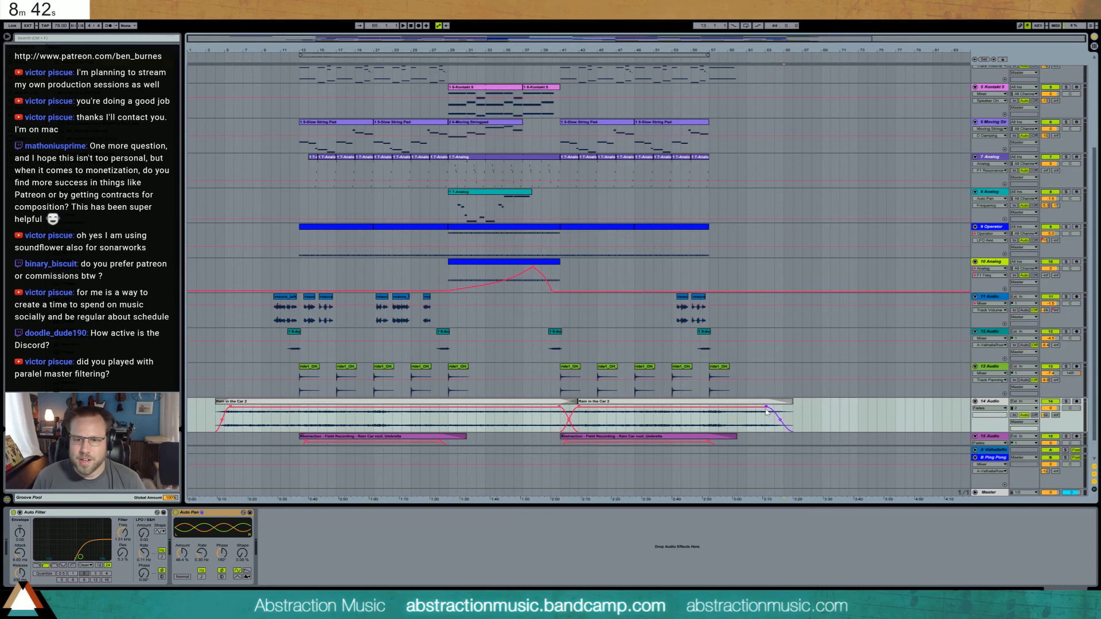
- Trim the opening of track 14's rain recording, then shift the clips earlier to start at bar 4, keeping the end at about bar 66
left_click(216, 412)
key("space")
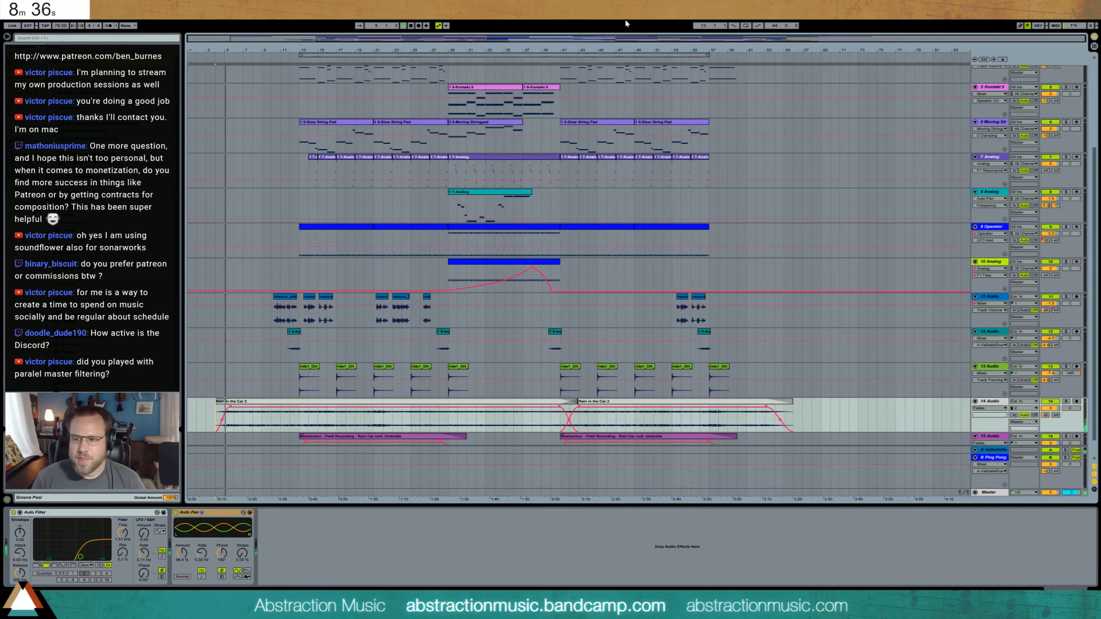
left_click(215, 402)
left_click_drag(211, 402, 206, 402)
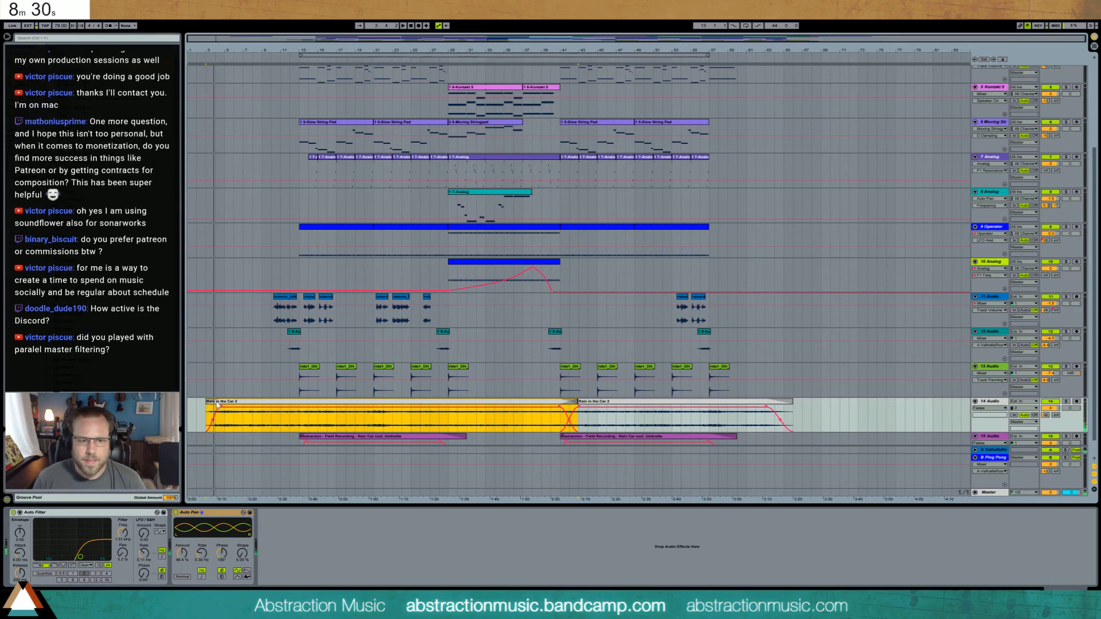
left_click_drag(207, 401, 235, 402)
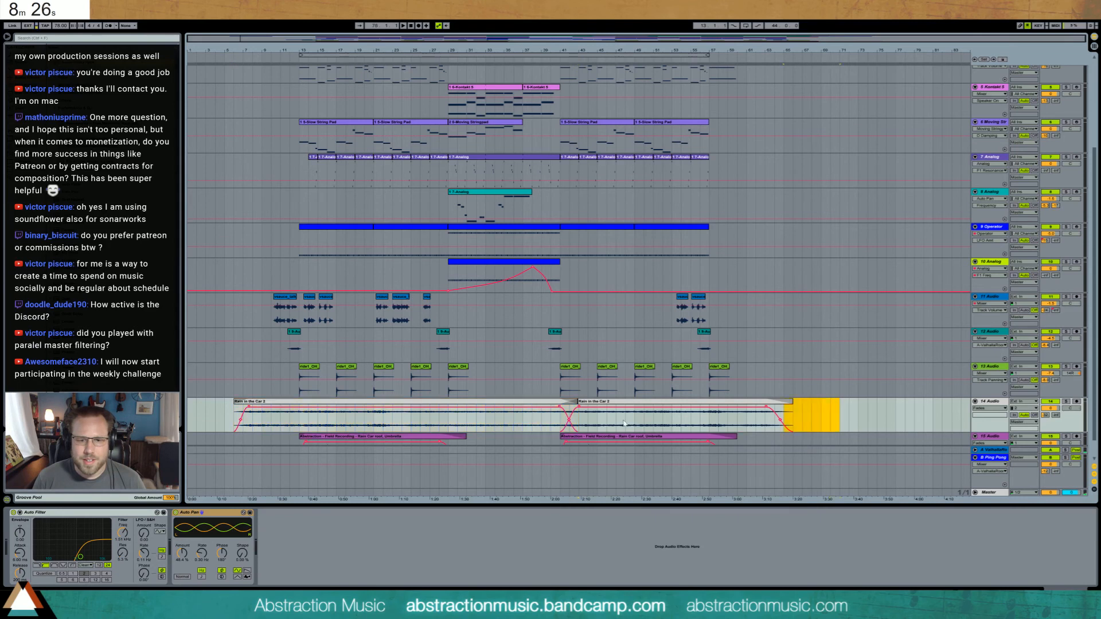
left_click_drag(257, 403, 238, 404)
left_click_drag(777, 408, 793, 406)
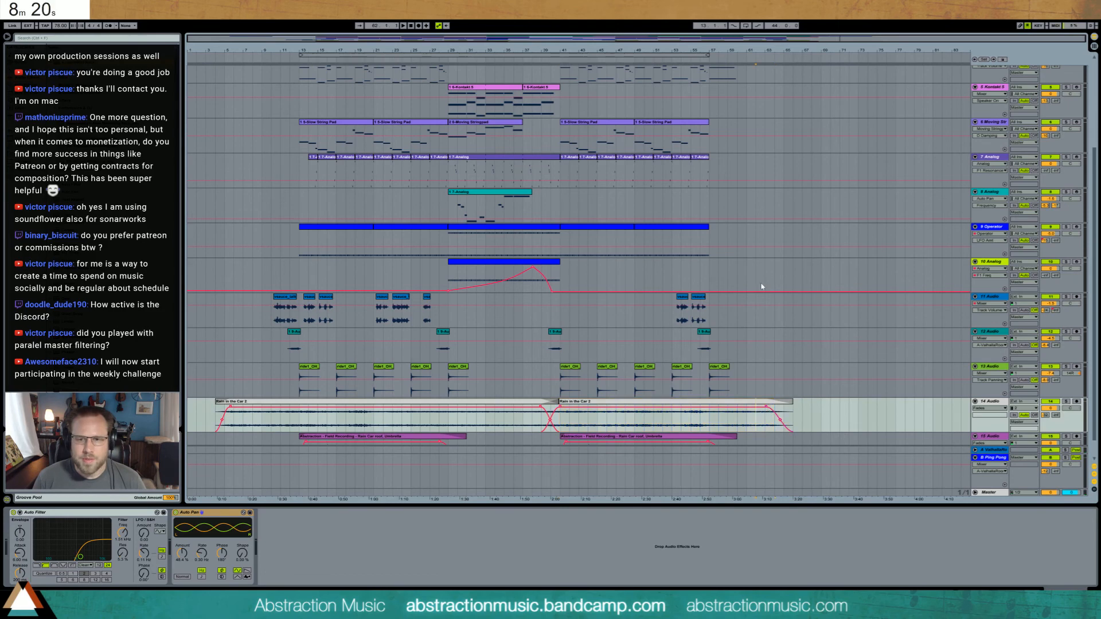
- Play the arrangement from bar 4 to listen to the rain fade-in and the opening sections
scroll(762, 287, "up", 3)
scroll(754, 269, "down", 5)
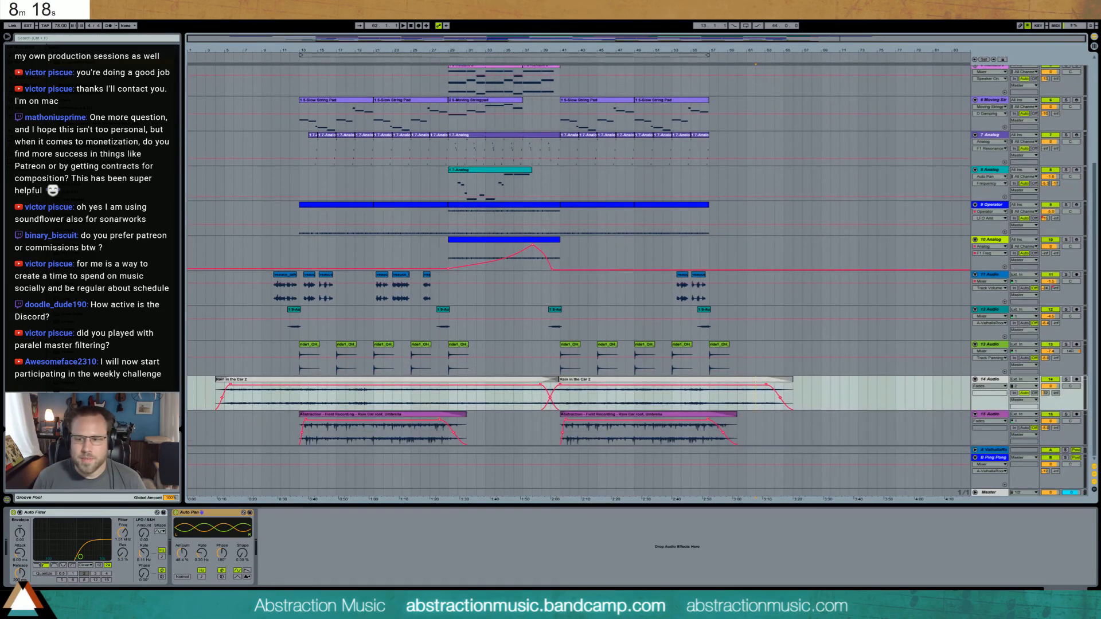
left_click(214, 388)
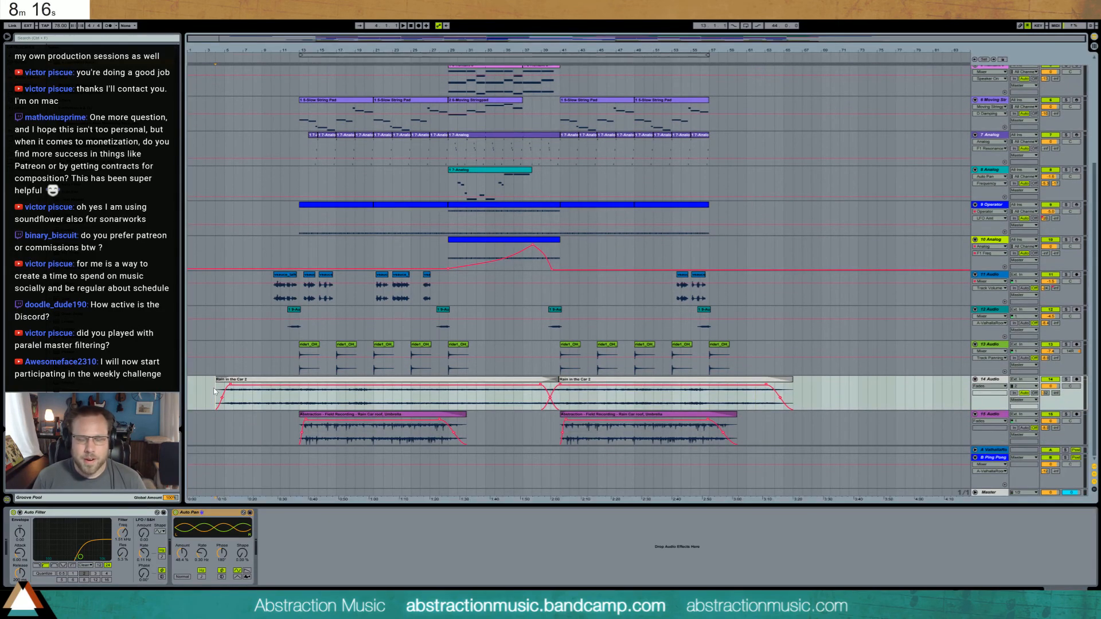
key("space")
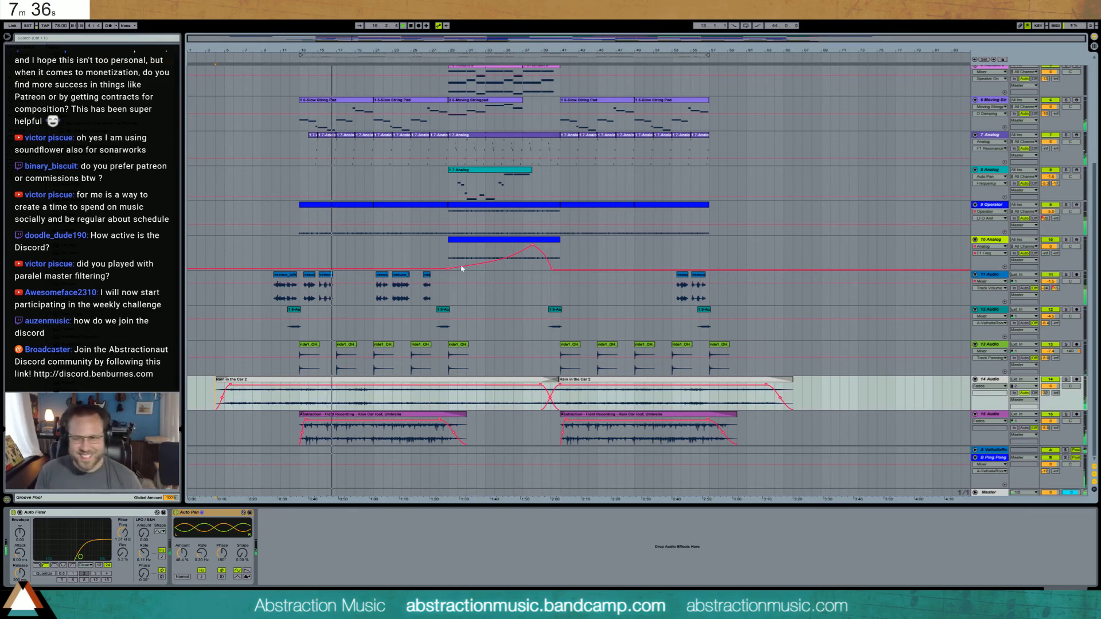
- Add the BB-Simple Mastering rack before the Master track's limiter and adjust its EQ Eight curve and Glue Compressor makeup and threshold
left_click(985, 493)
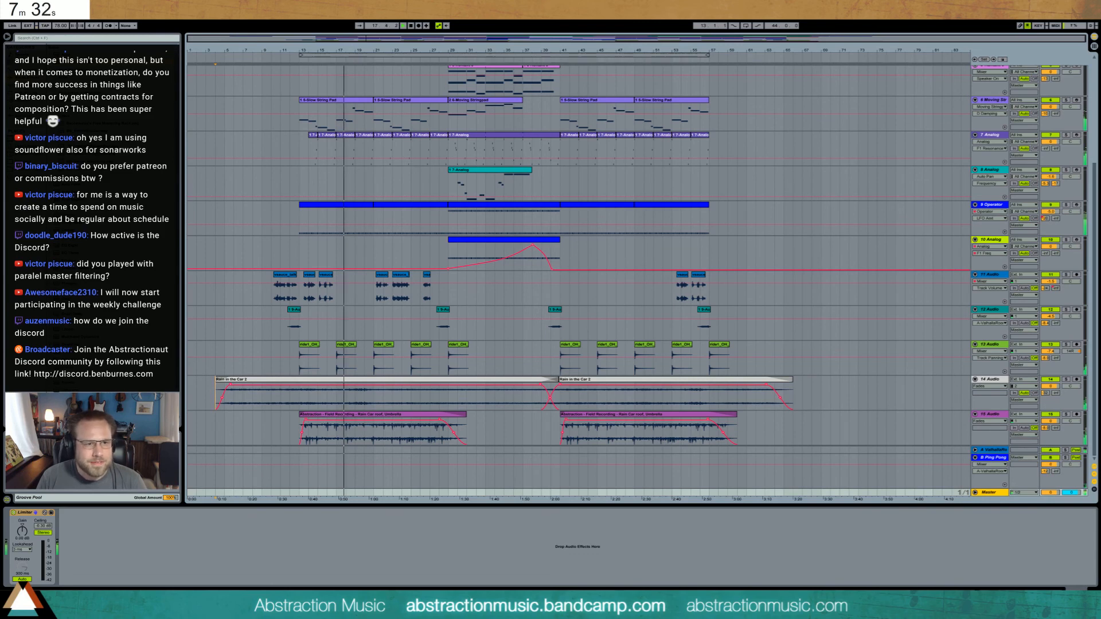
left_click_drag(86, 162, 25, 544)
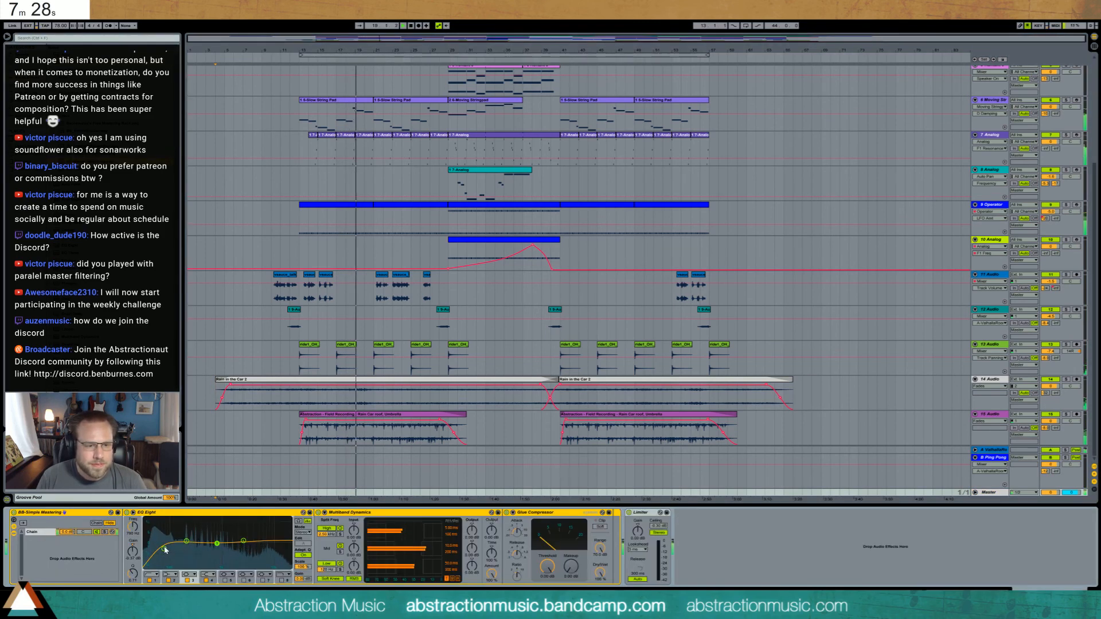
left_click(244, 541)
left_click(217, 543)
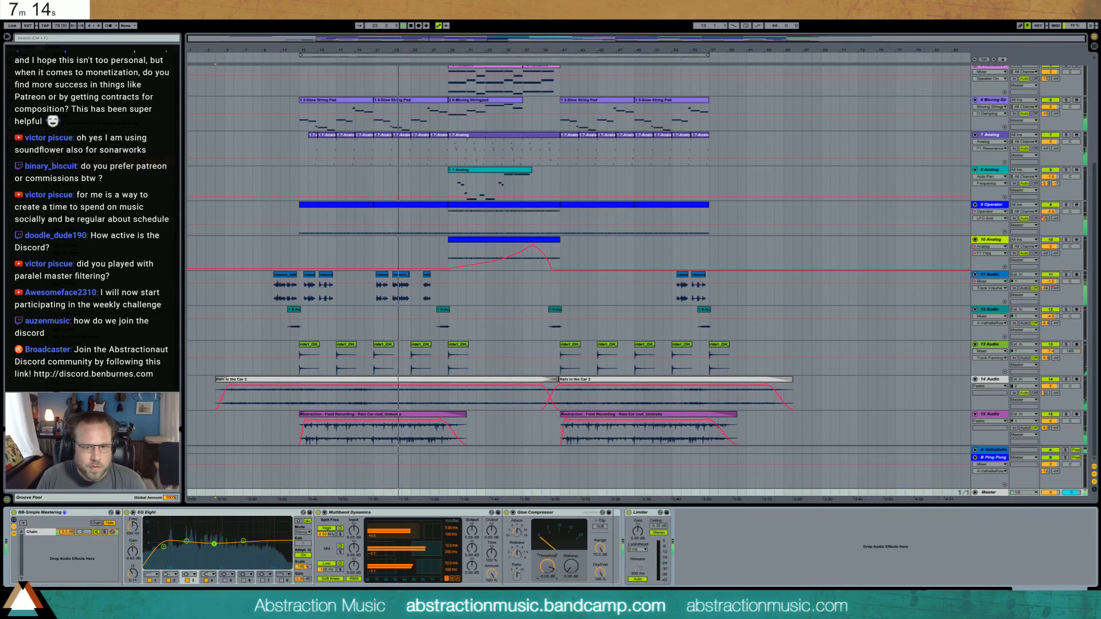
left_click_drag(571, 568, 571, 558)
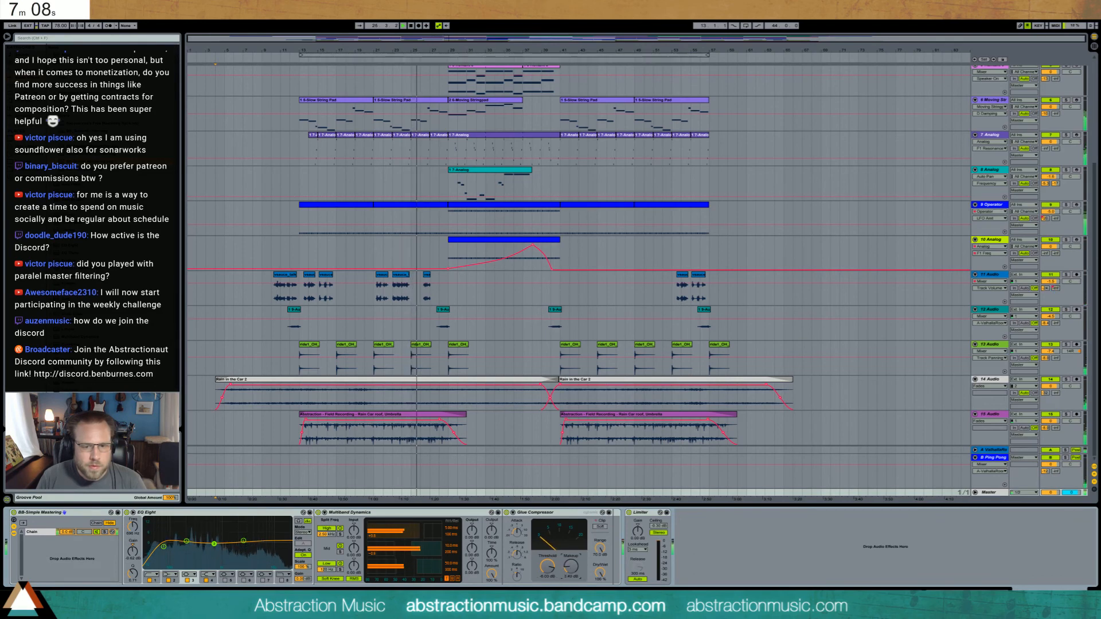
mouse_move(548, 567)
left_mouse_down()
mouse_move(566, 566)
mouse_move(551, 564)
left_mouse_up()
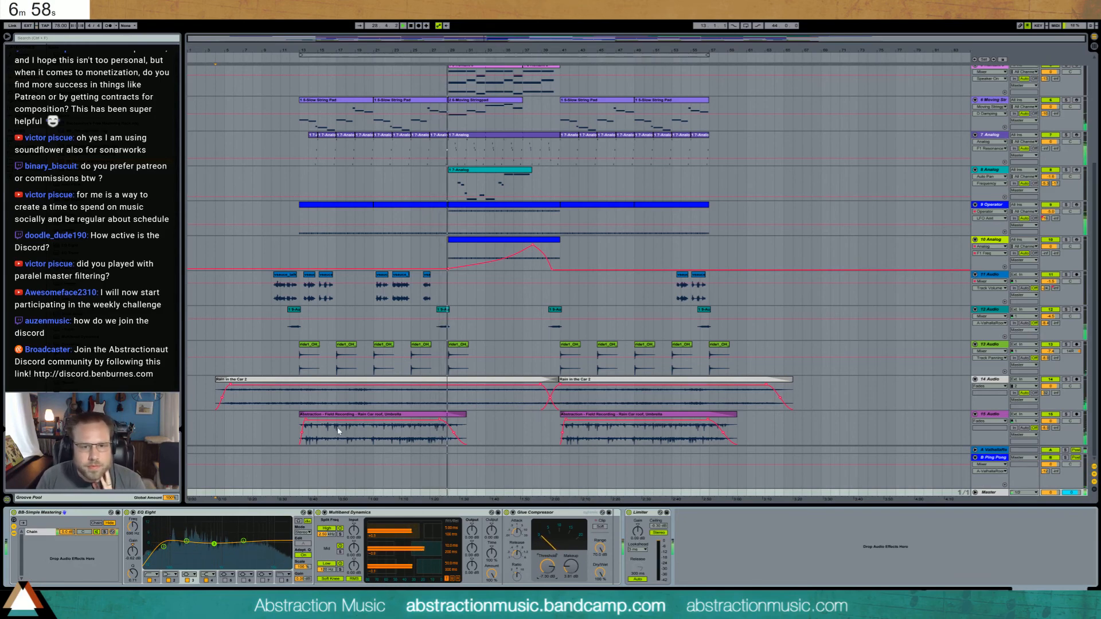
- Adjust track 2's send levels, including the send to the Ping Pong return, during playback
scroll(576, 312, "up", 3)
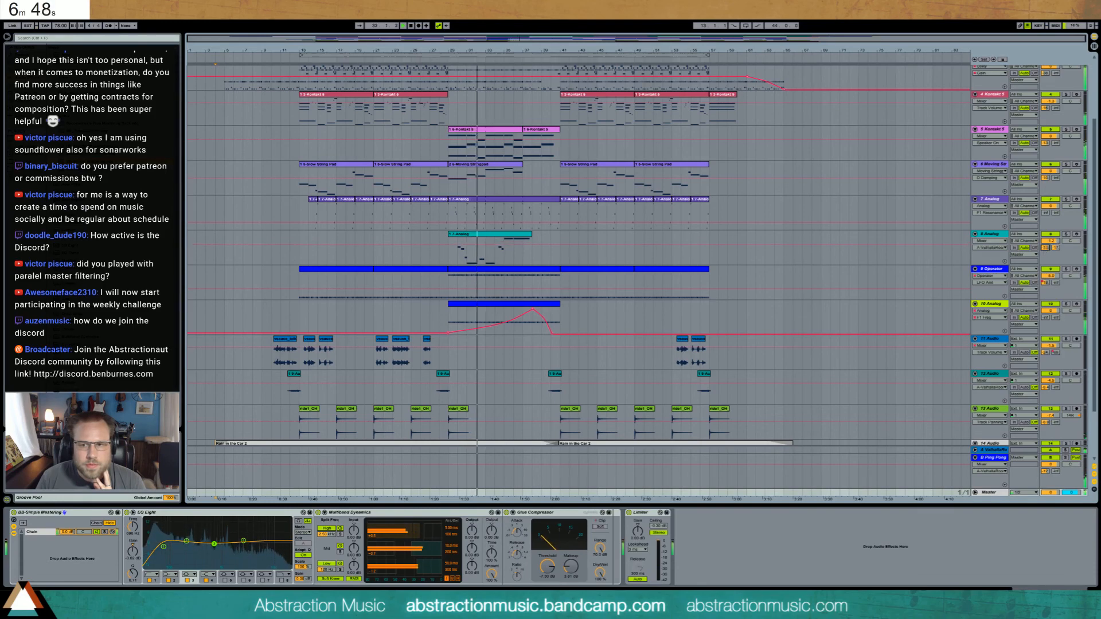
scroll(831, 338, "up", 3)
scroll(831, 338, "up", 1)
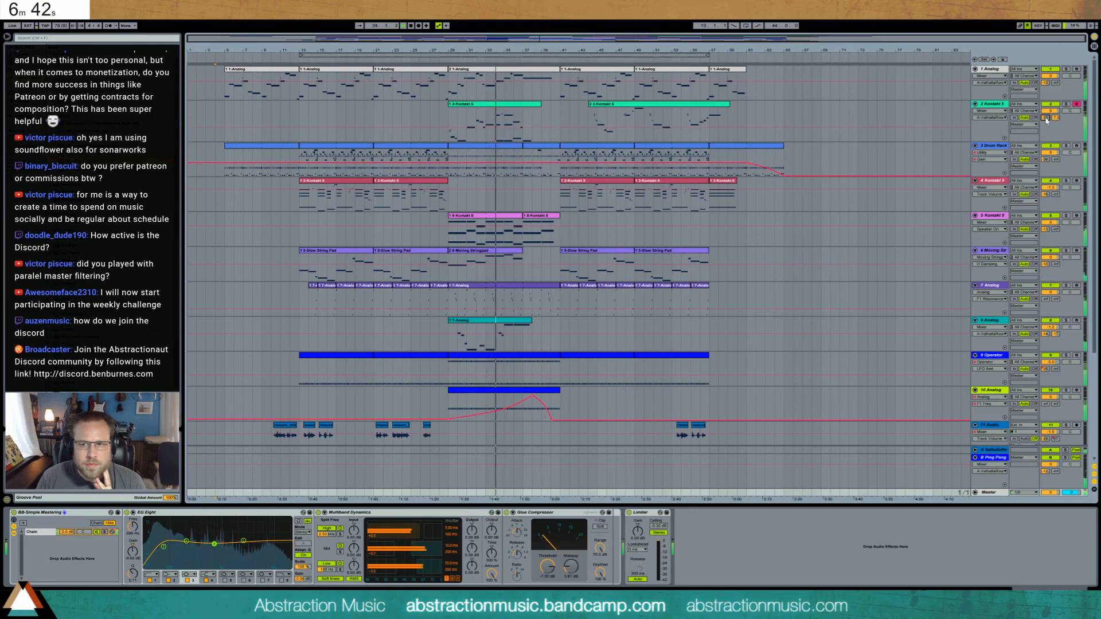
mouse_move(1046, 118)
left_mouse_down()
mouse_move(1053, 127)
mouse_move(1045, 119)
mouse_move(1055, 116)
left_mouse_up()
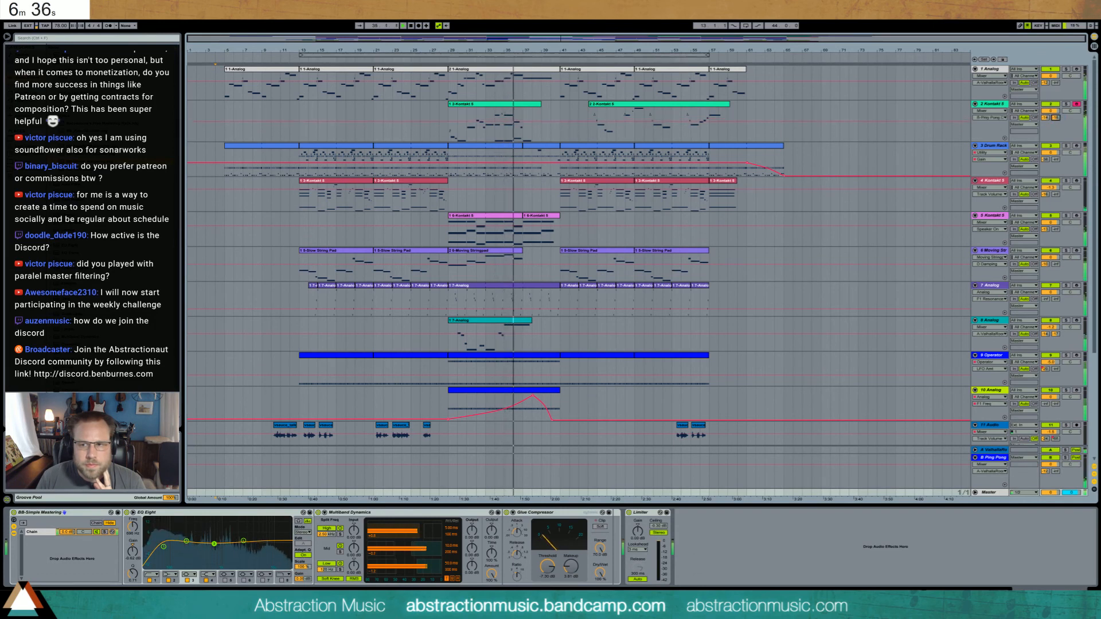
- In track 2's first clip, nudge the two stacked notes before the ending slightly later and raise the final note an octave
double_click(536, 106)
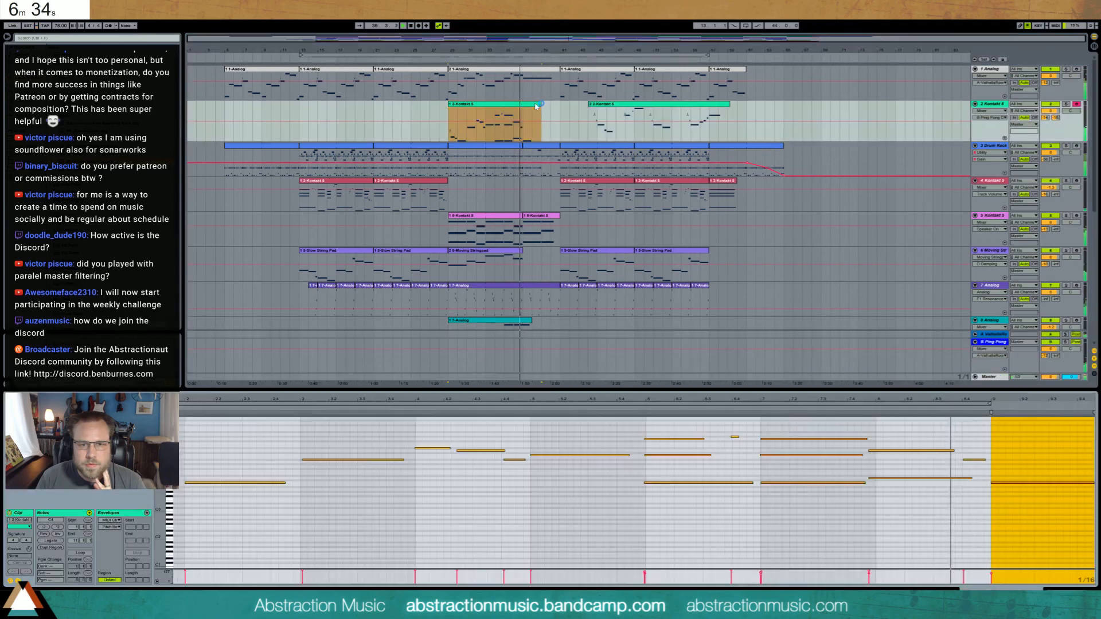
left_click_drag(885, 434, 895, 492)
key("Right")
left_click(979, 463)
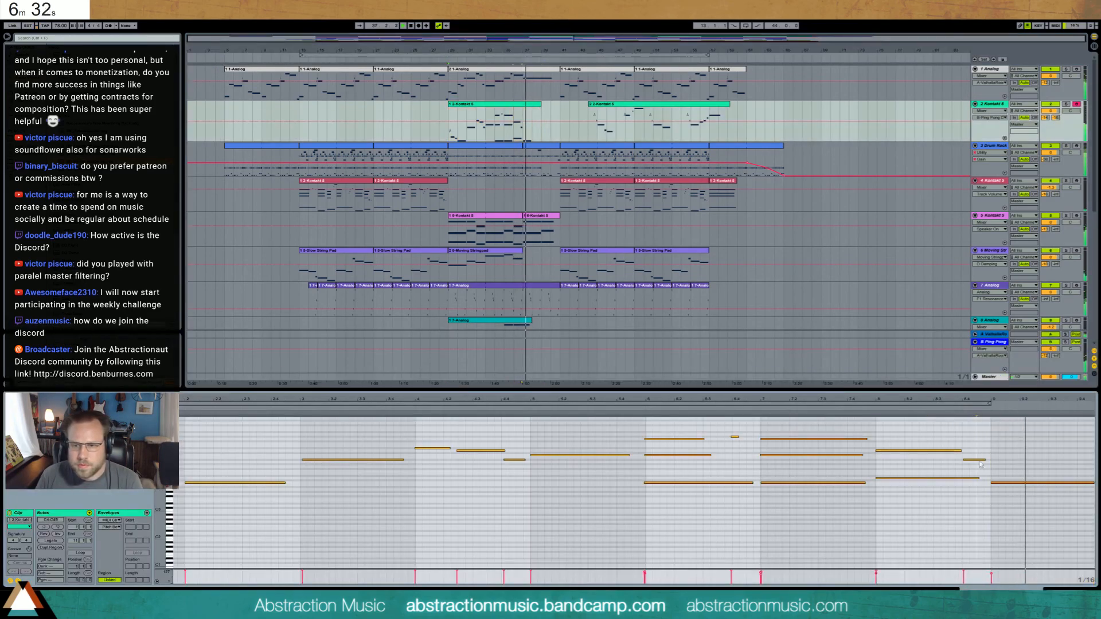
left_click(1007, 483)
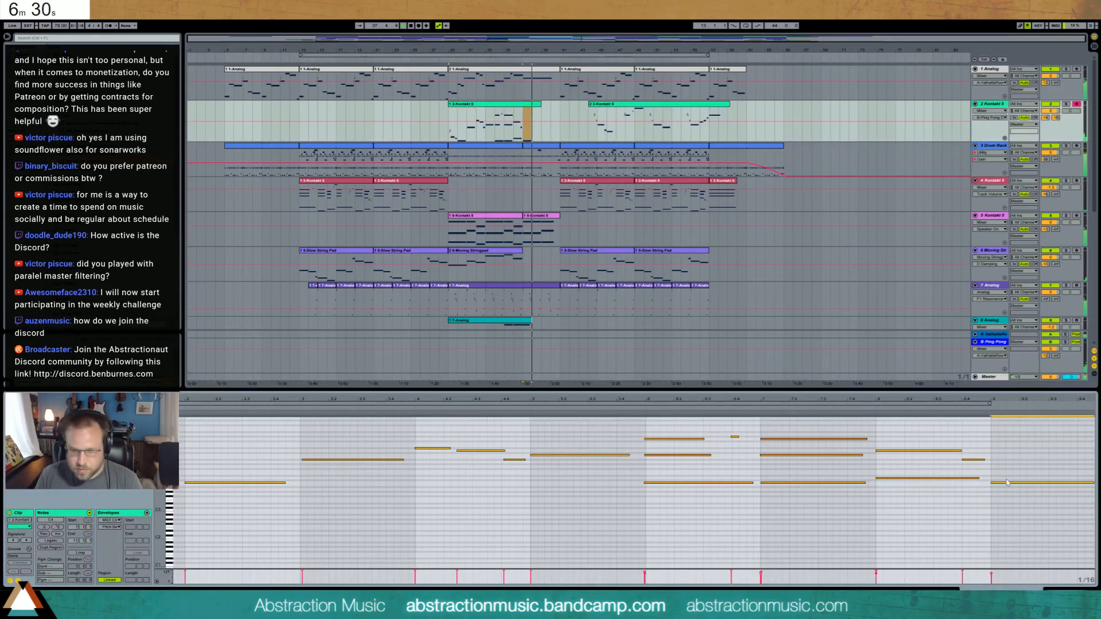
key("shift+Up")
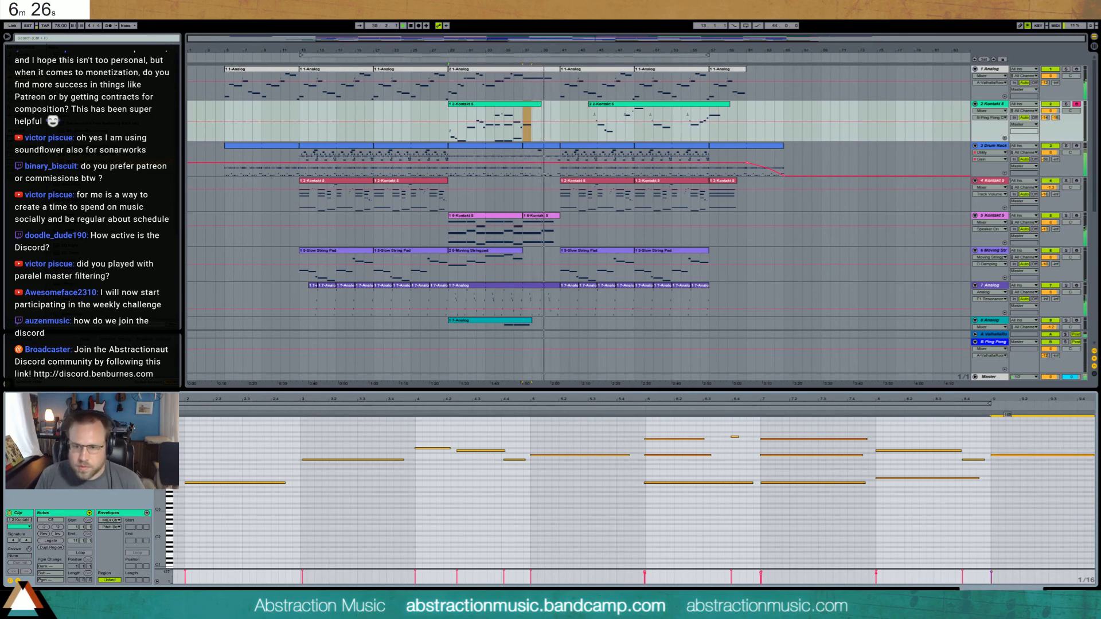
key("shift+Tab")
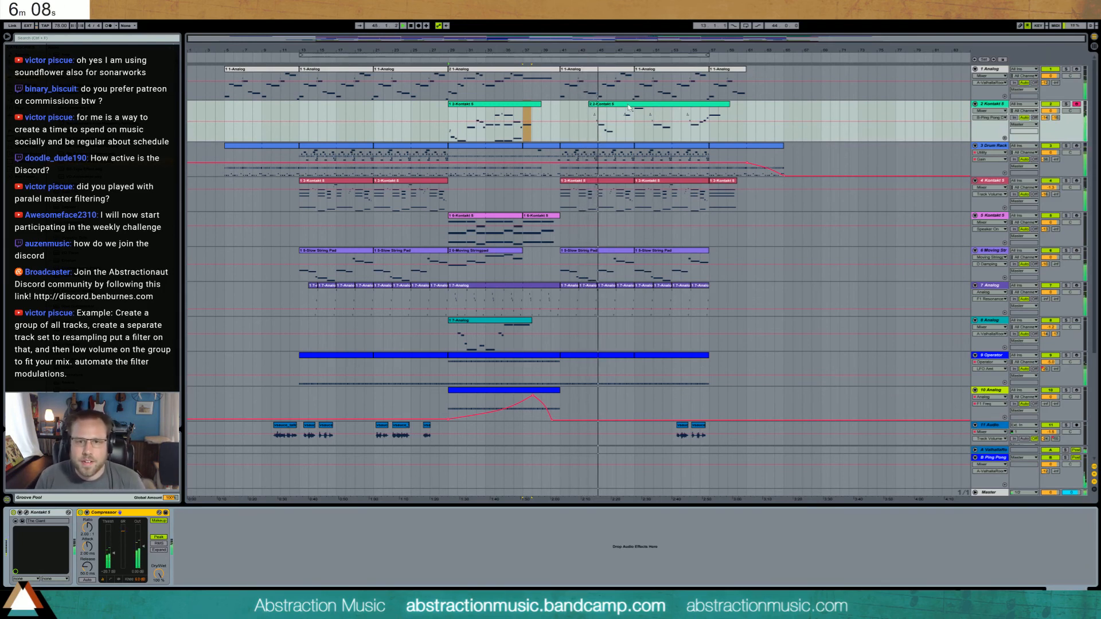
- Examine the melody notes in track 2's second clip while it plays
double_click(677, 105)
left_click(249, 476)
left_click(215, 428)
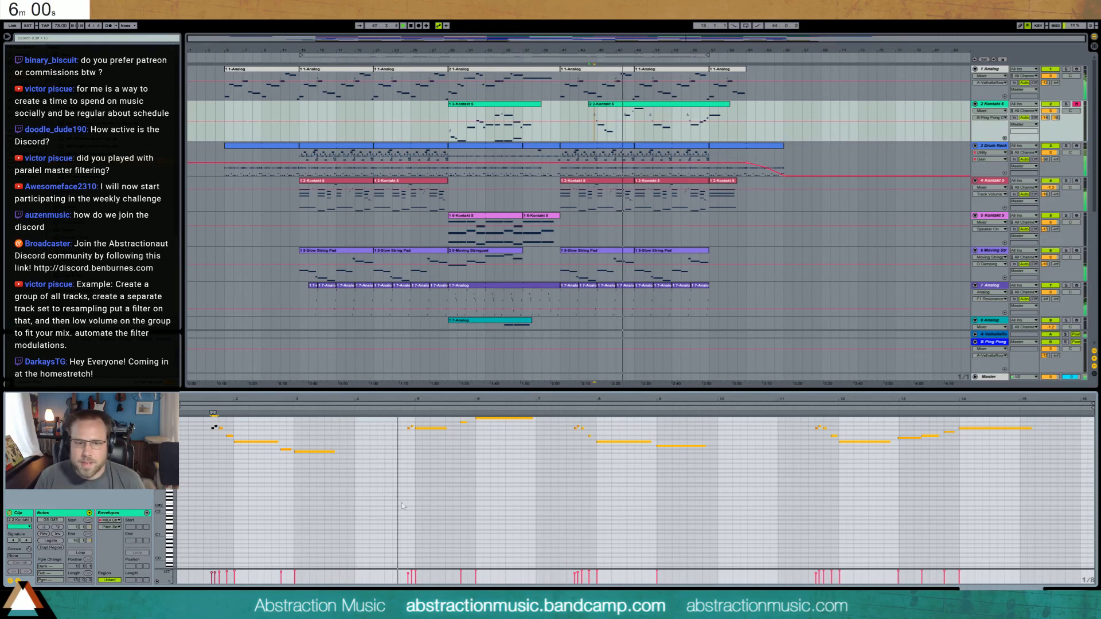
left_click(438, 469)
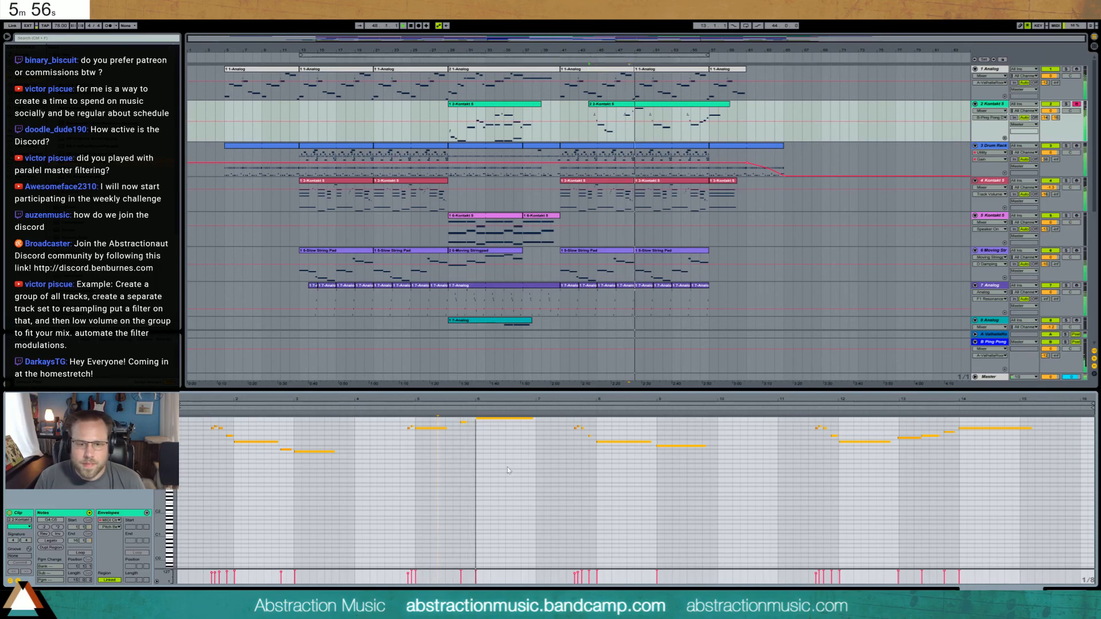
scroll(215, 438, "up", 3)
key("ctrl+a")
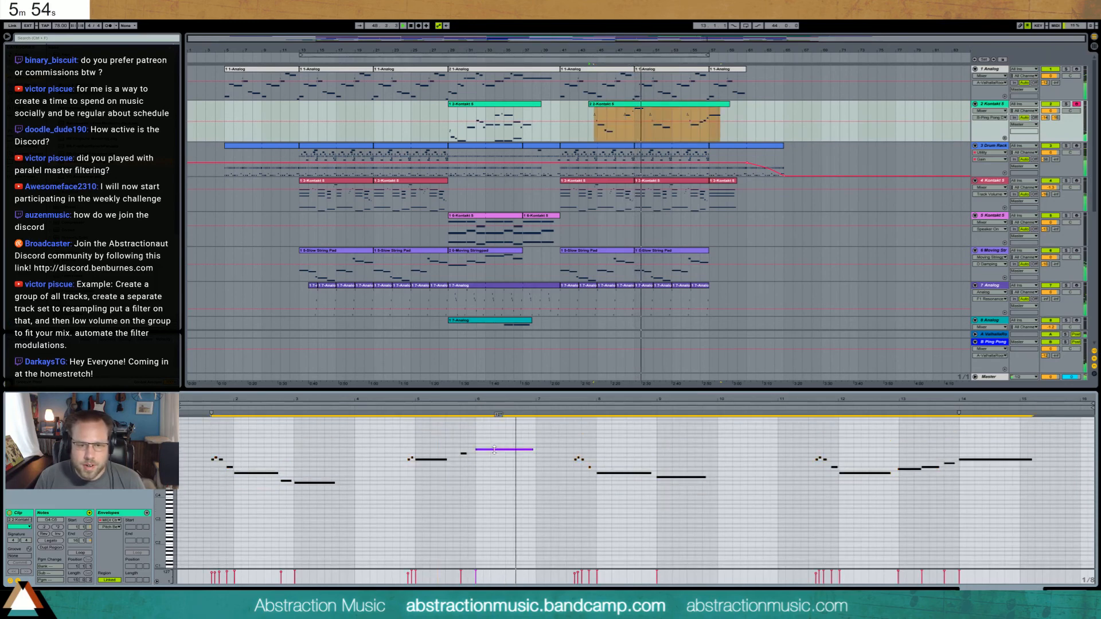
left_click(513, 515)
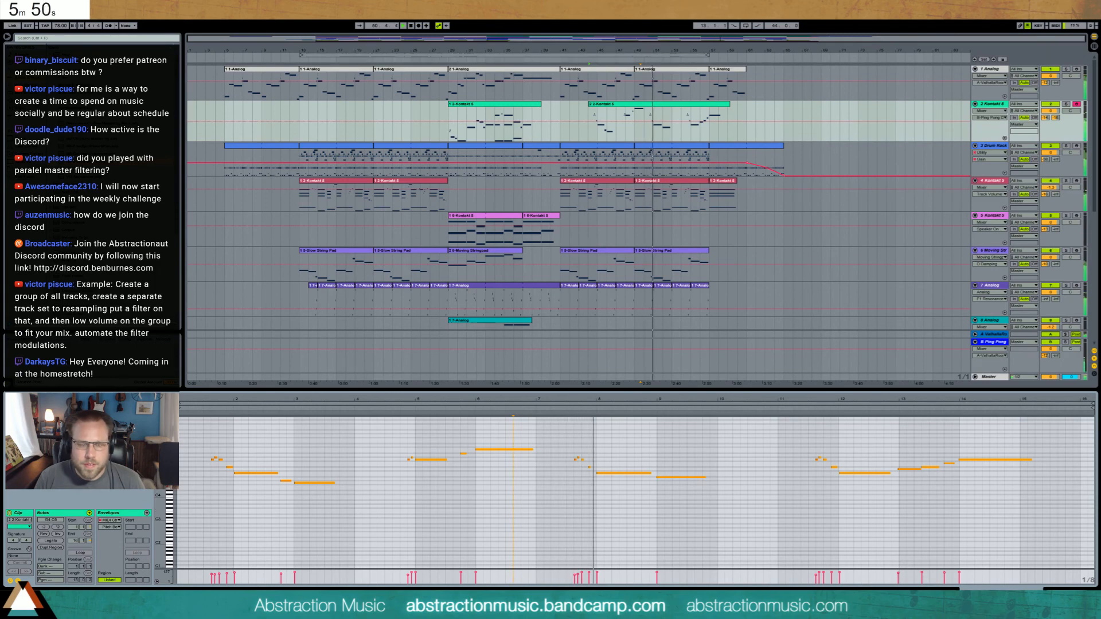
mouse_move(75, 607)
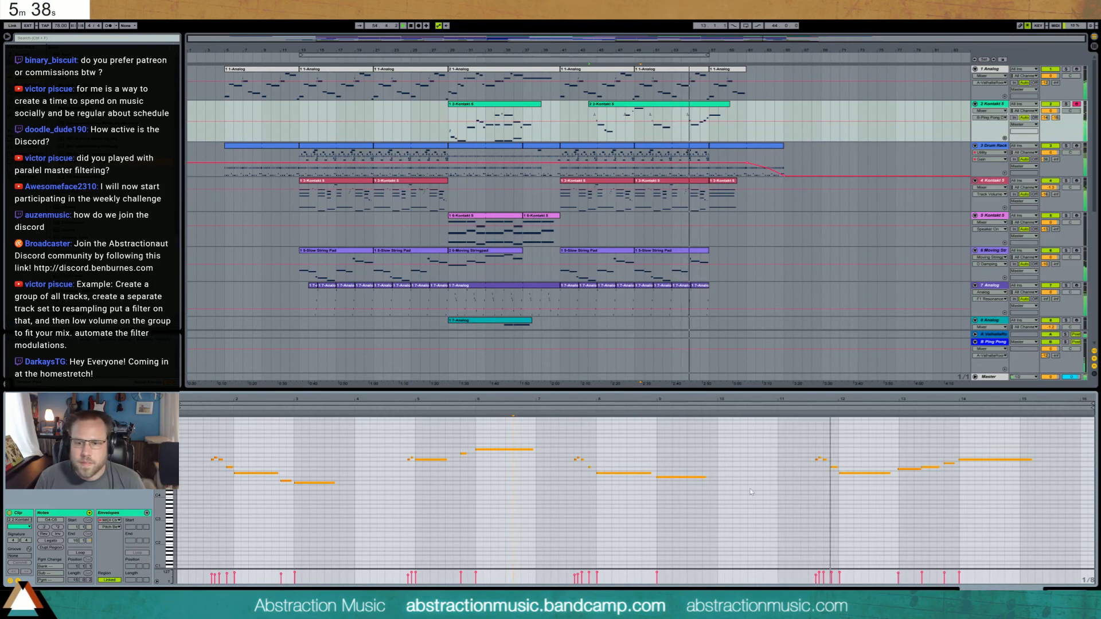
left_click(838, 471)
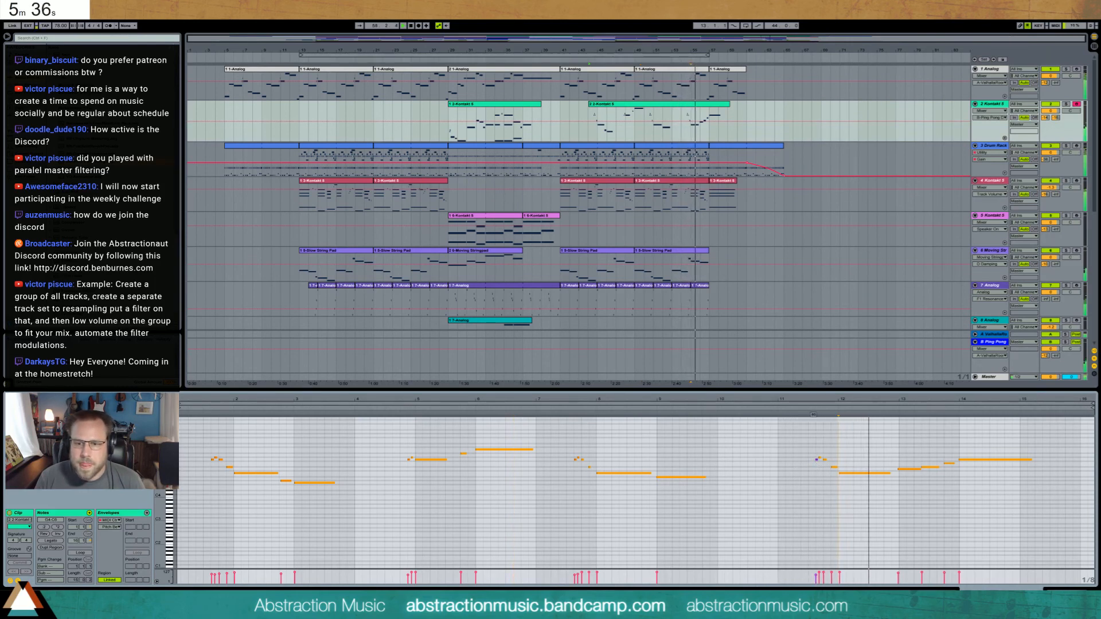
left_click(817, 459)
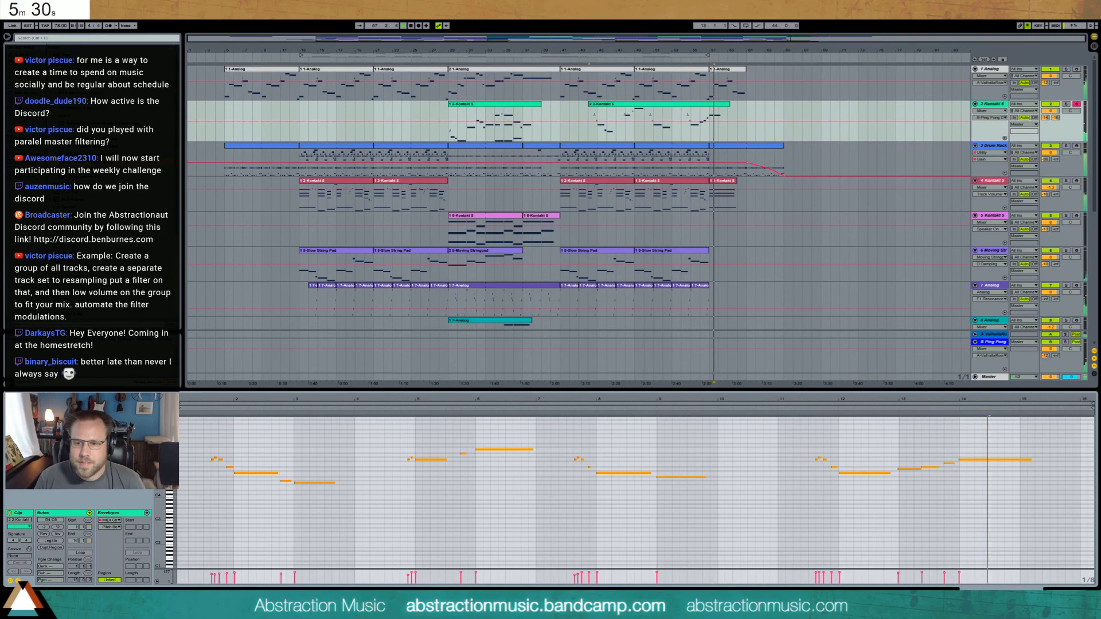
key("shift+Tab")
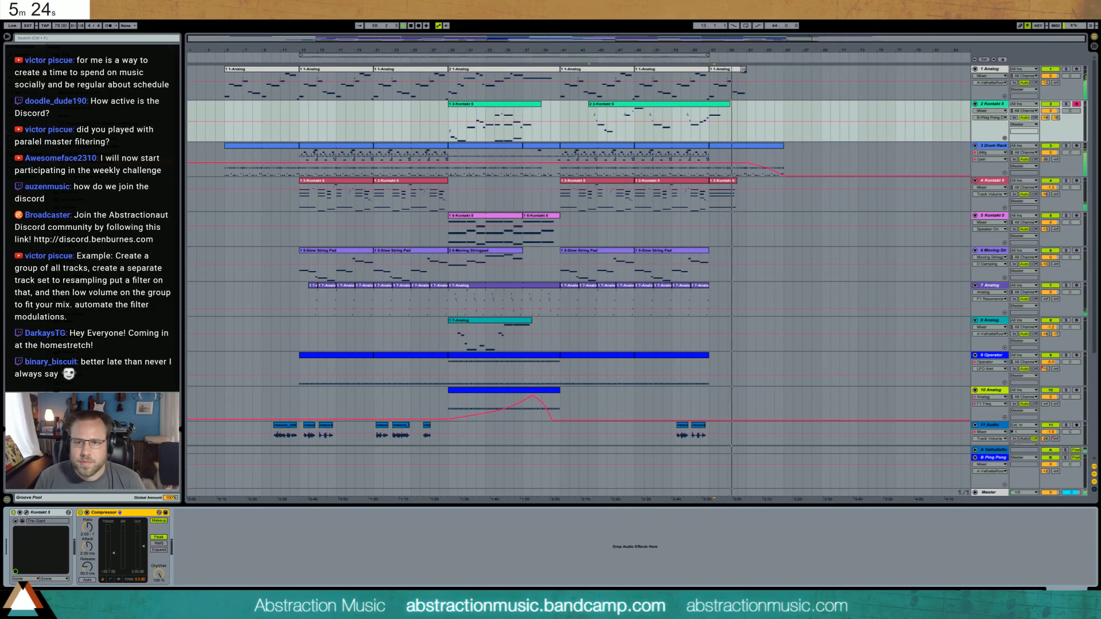
- Check the notes in track 1's final clip while the ending plays
left_click(743, 69)
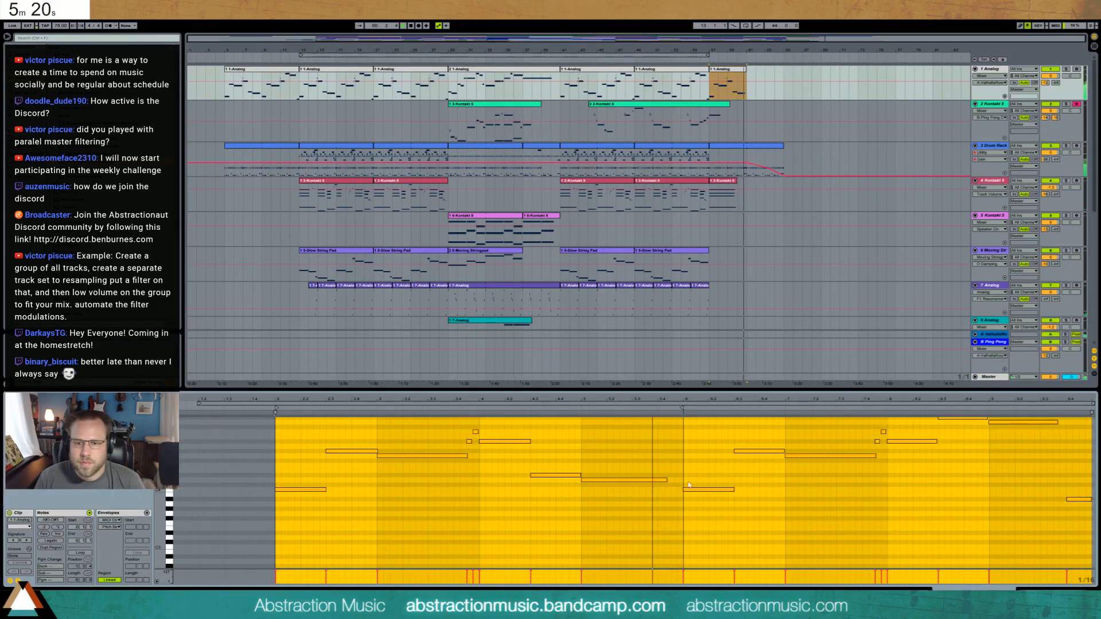
left_click(714, 503)
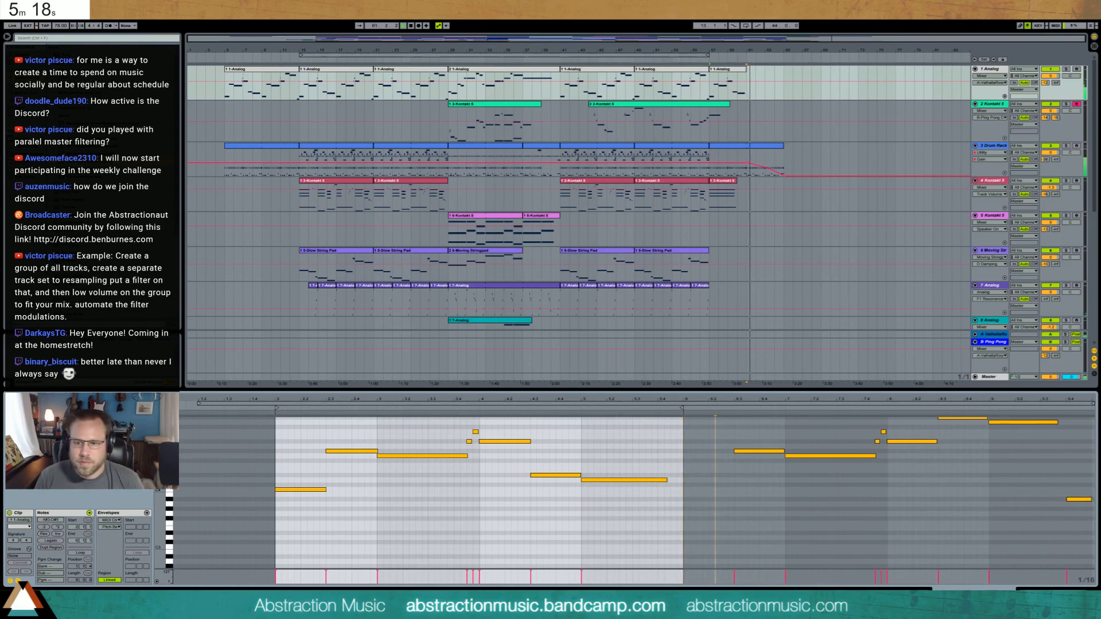
key("shift+Tab")
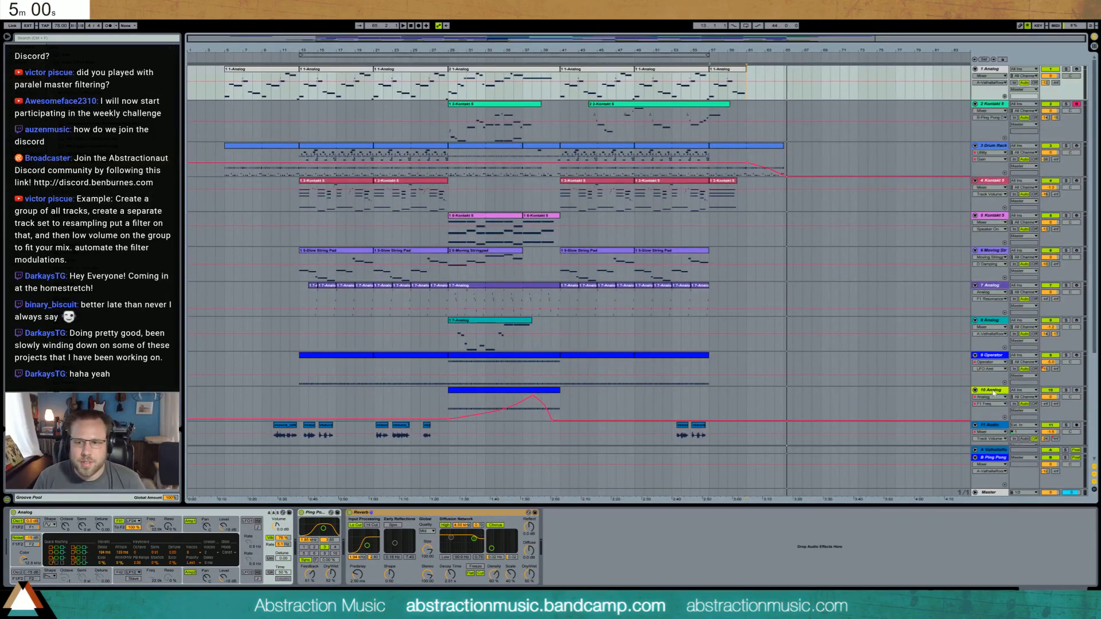
- Insert a new MIDI track below track 10 and load the Massive synth on it
left_click(995, 393)
key("ctrl+shift+t")
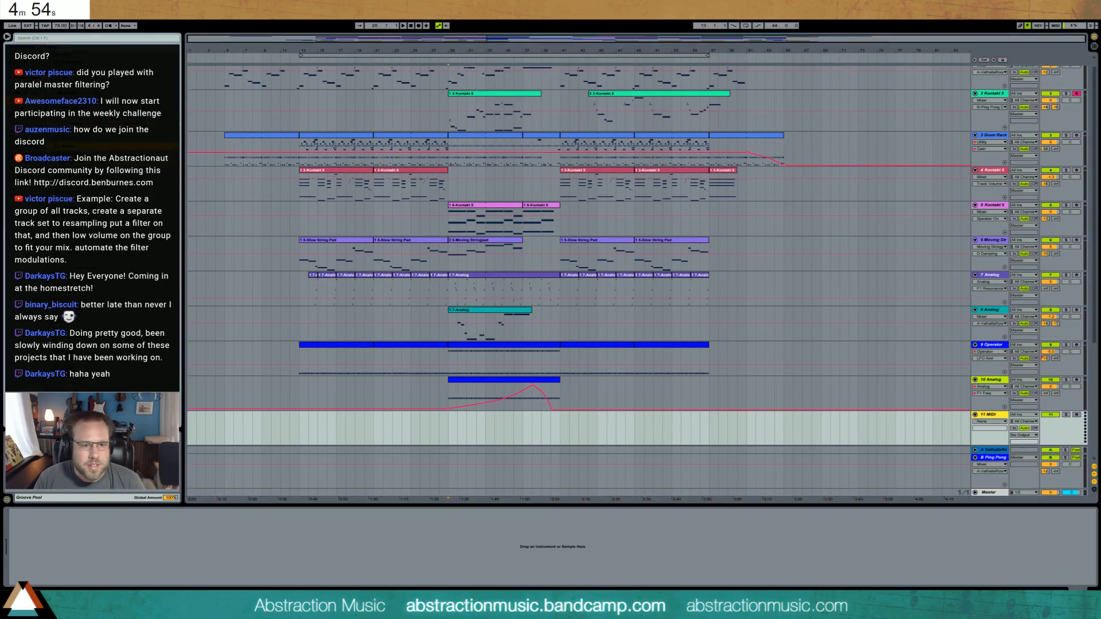
left_click_drag(498, 224, 299, 138)
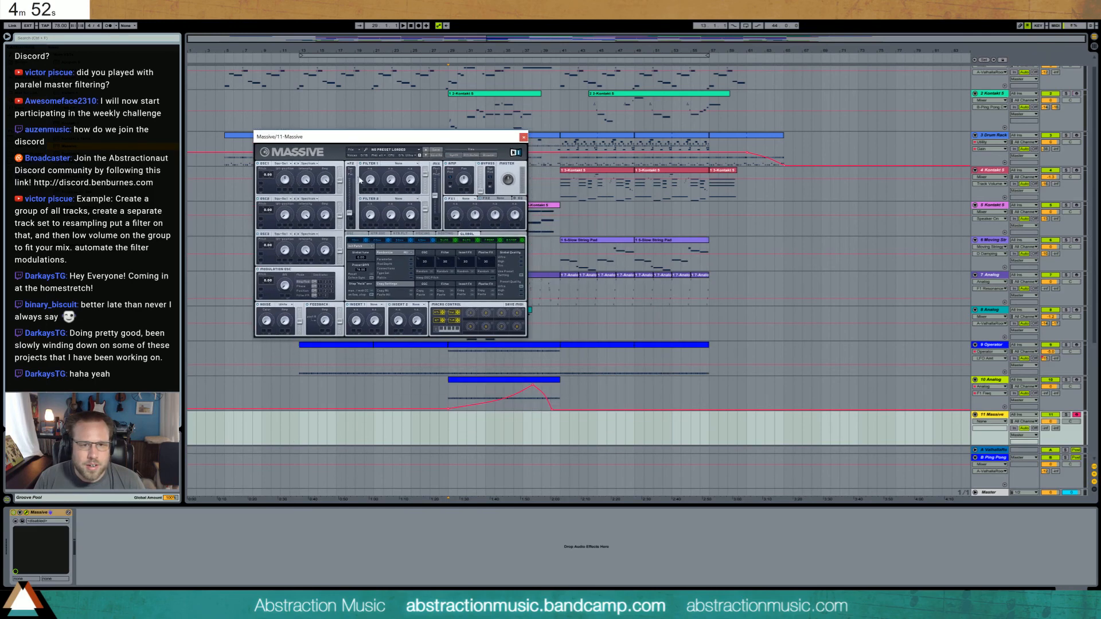
- Give Massive's Filter 1 a lowpass type and automate its cutoff to rise from bar 29 to about bar 38, then fall by about bar 40
left_click(400, 164)
left_click(398, 171)
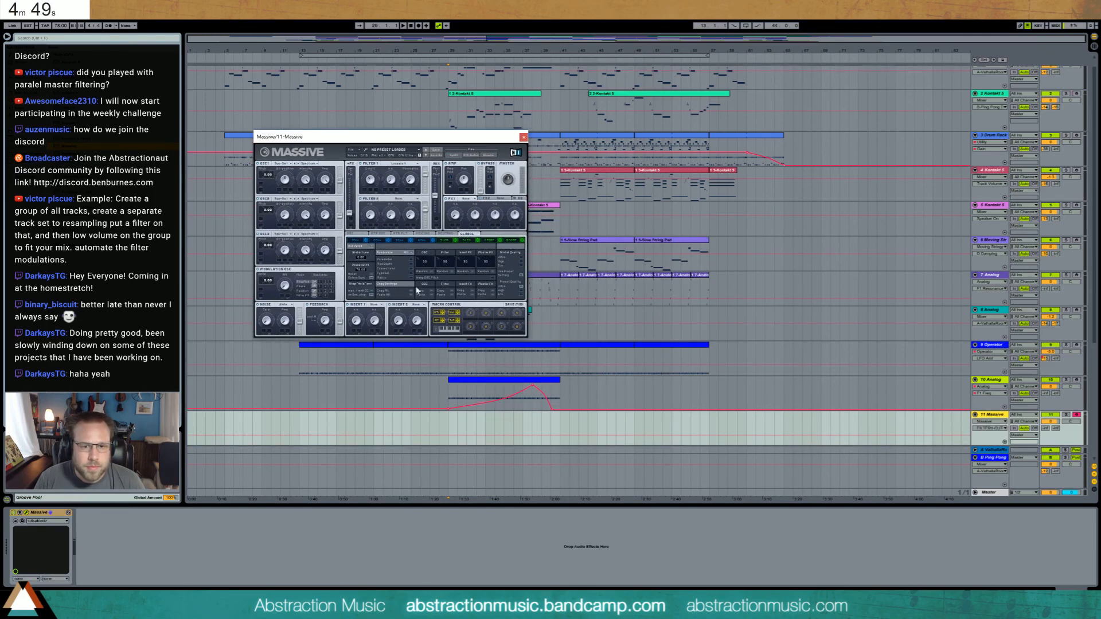
left_click(447, 435)
left_click_drag(514, 436, 553, 445)
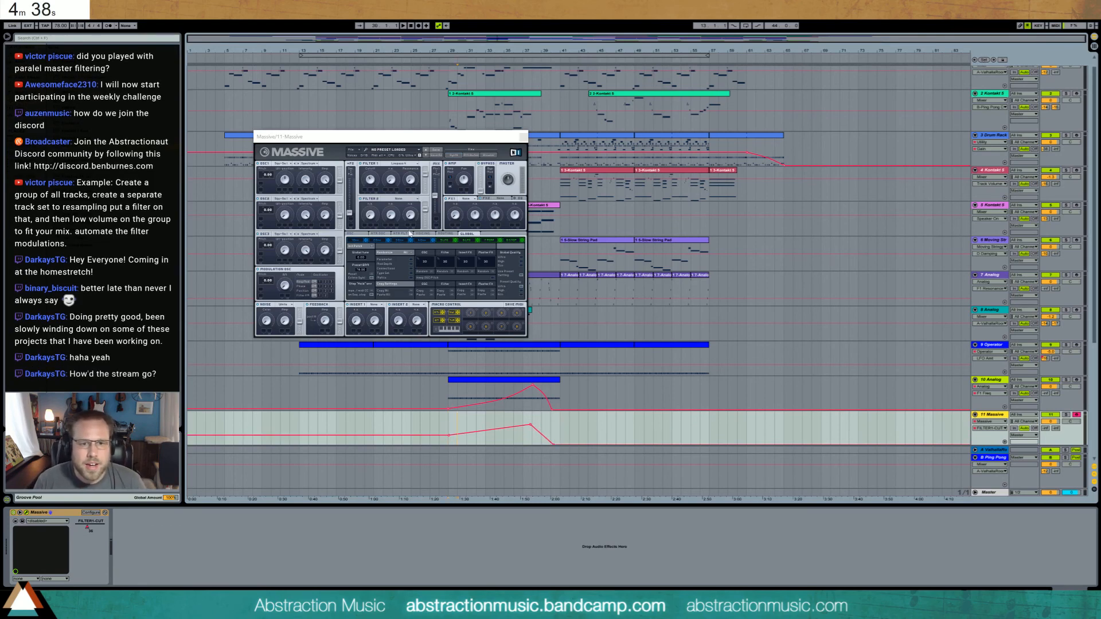
- Route Massive's Oscillators 1 and 2 to Filter 1 and load Reverb as the FX1 effect
left_click(447, 241)
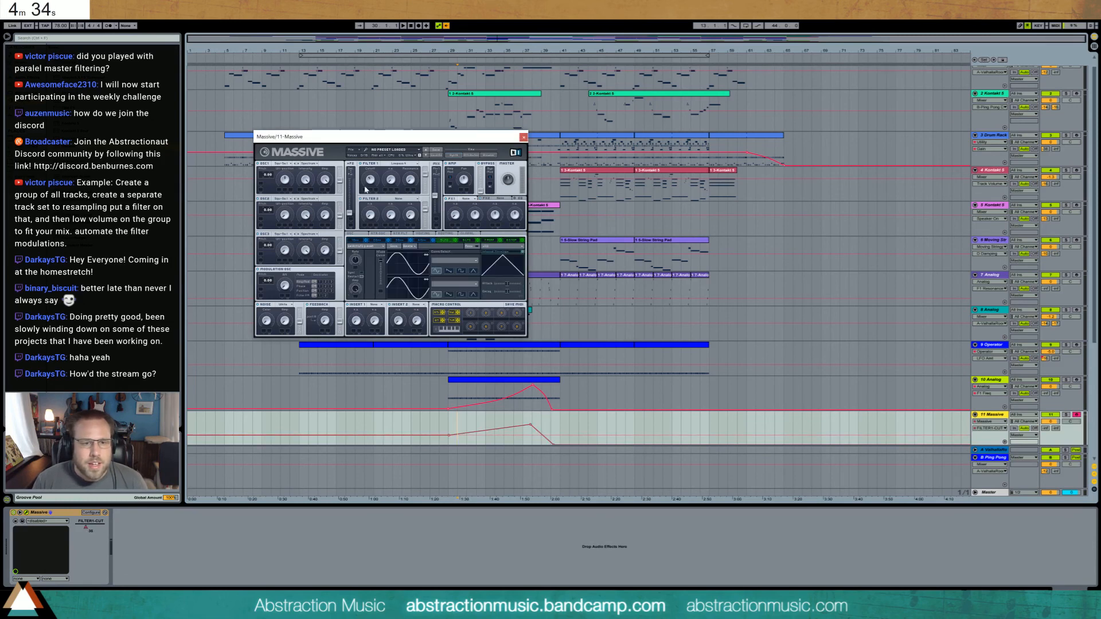
left_click_drag(340, 181, 341, 166)
left_click_drag(340, 216, 352, 161)
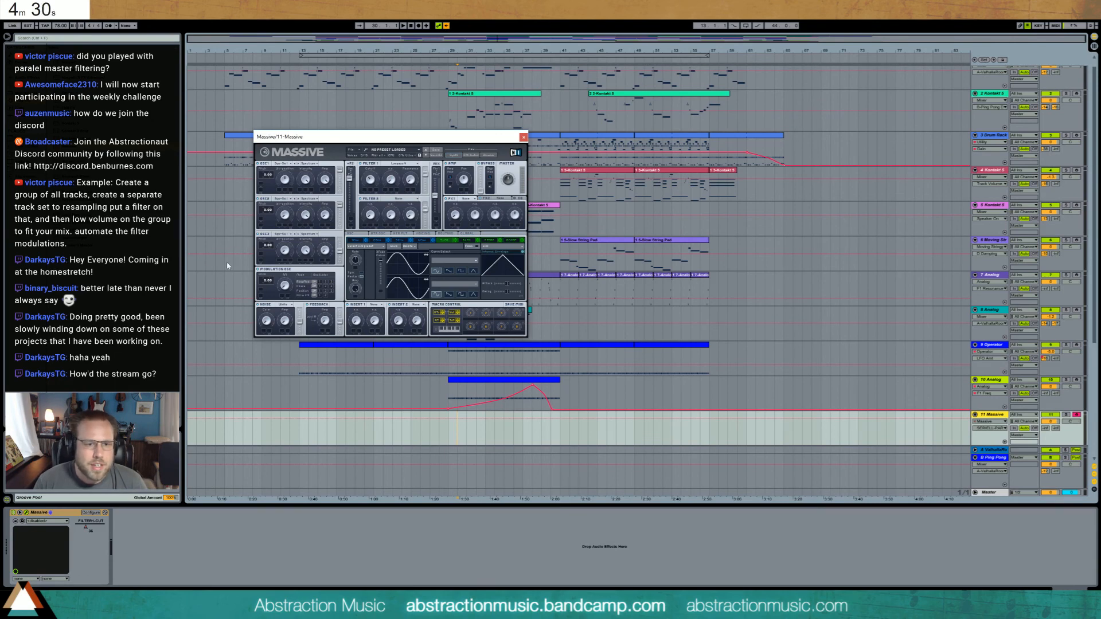
left_click(376, 309)
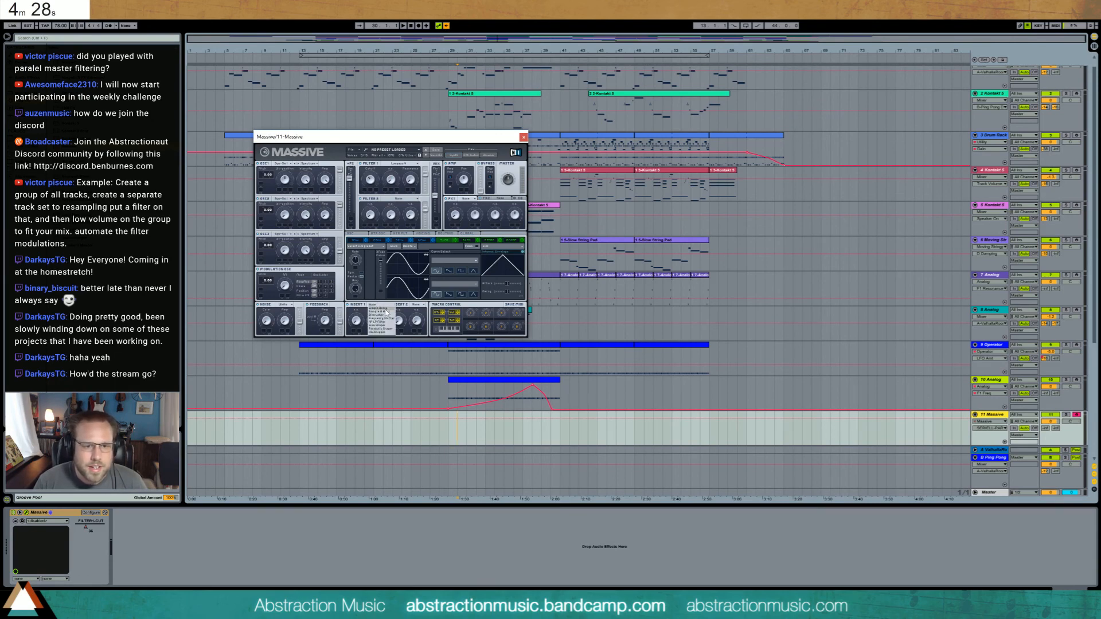
left_click(470, 199)
left_click(470, 200)
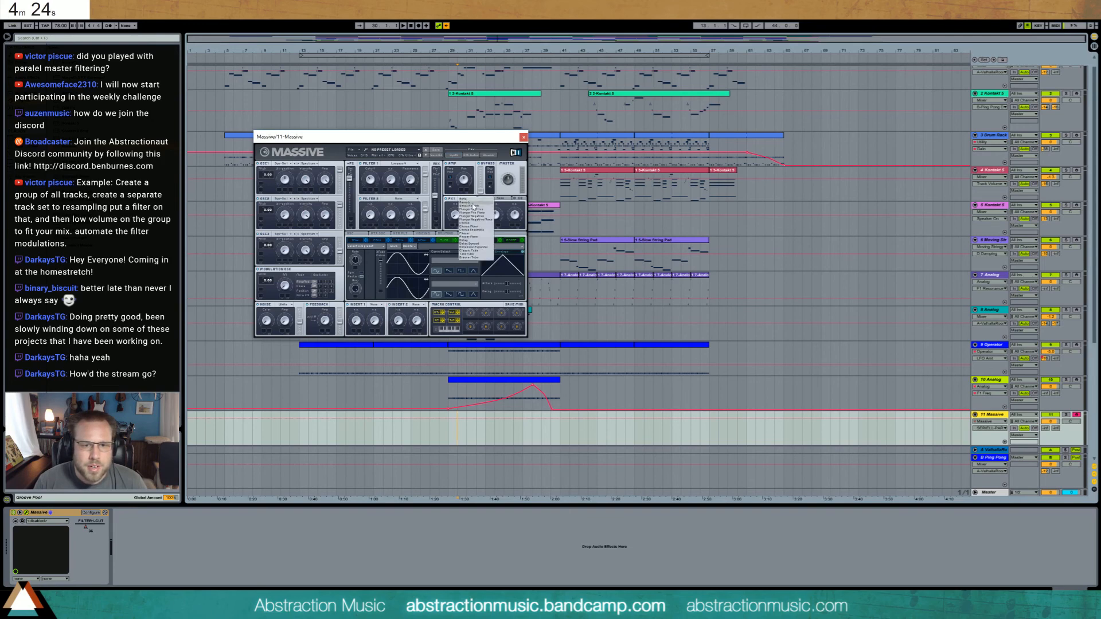
left_click(472, 201)
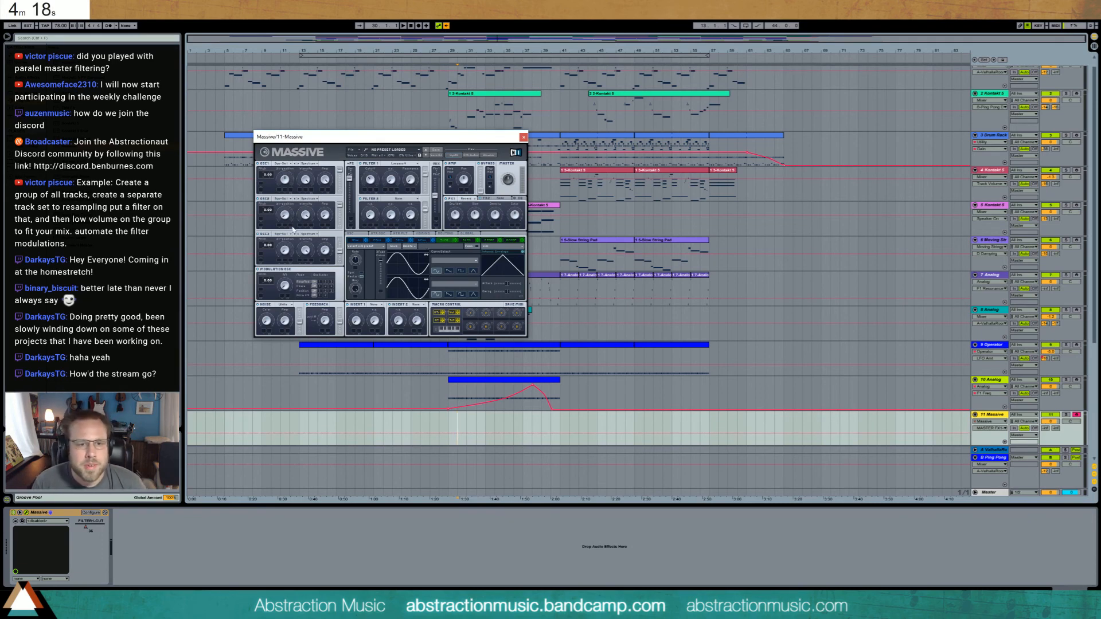
- Adjust the sound of Massive's Oscillators 1 and 2 and choose a different wavetable for Oscillator 2
left_click_drag(317, 198, 312, 178)
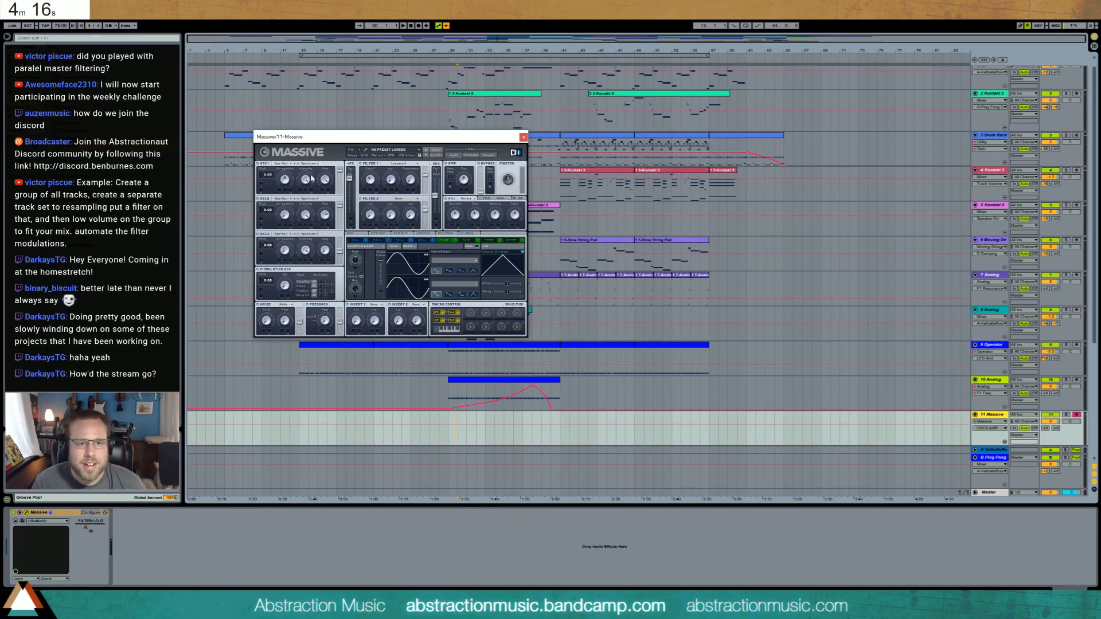
left_click(281, 181)
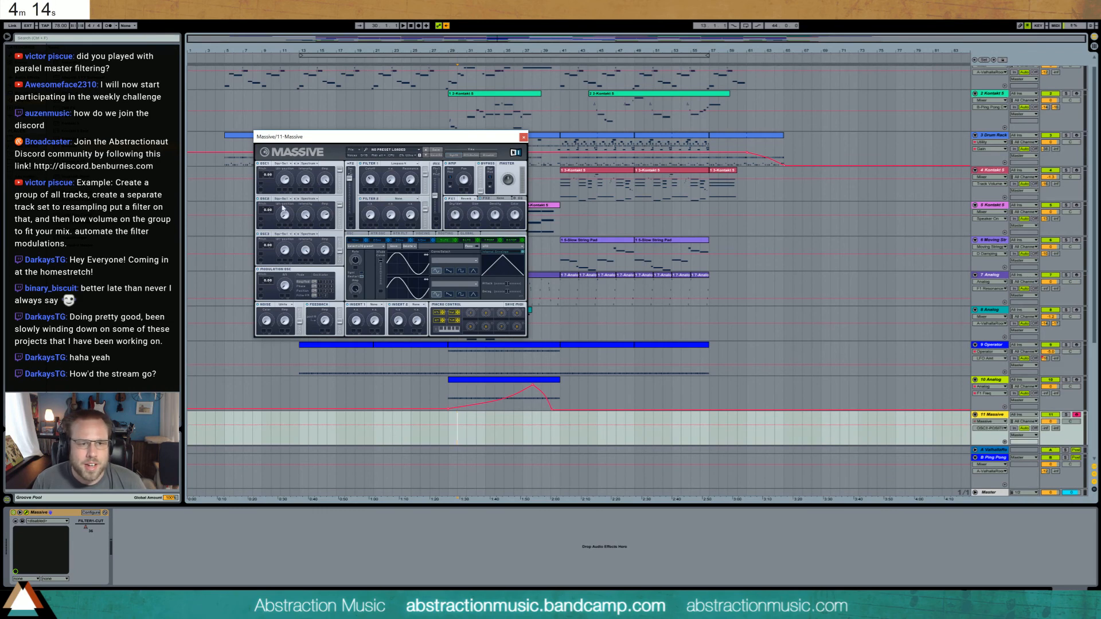
left_click(305, 219)
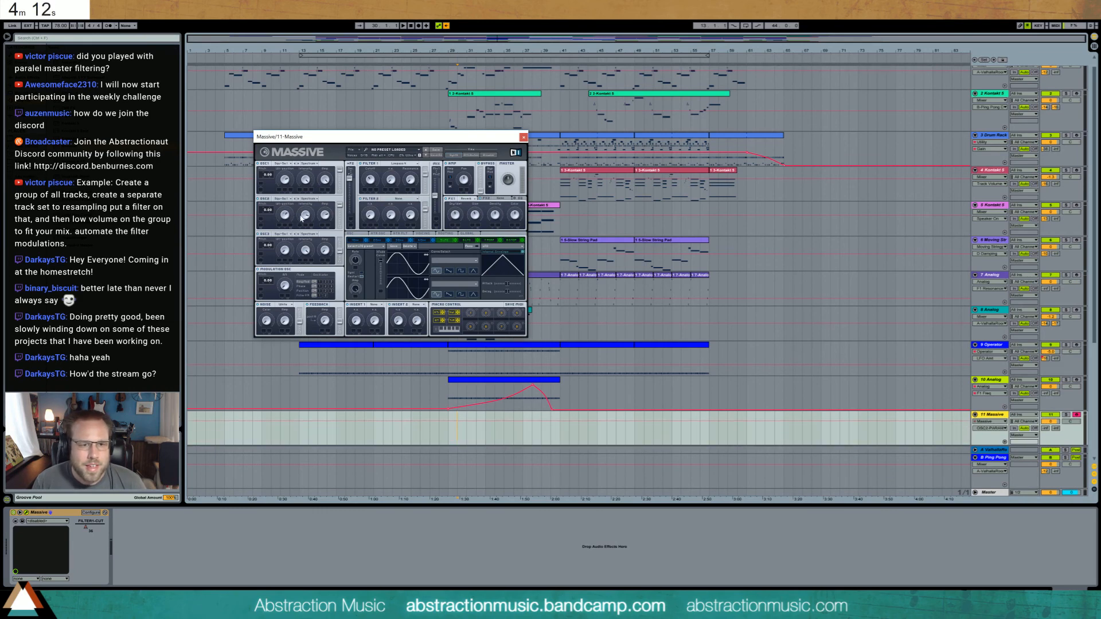
left_click(294, 201)
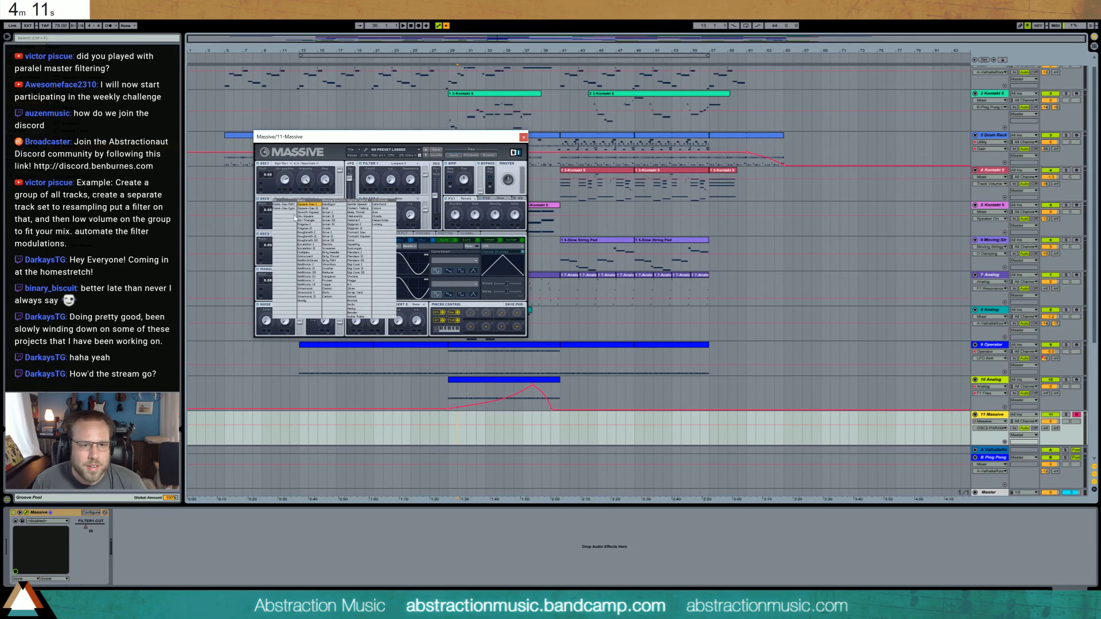
left_click(310, 220)
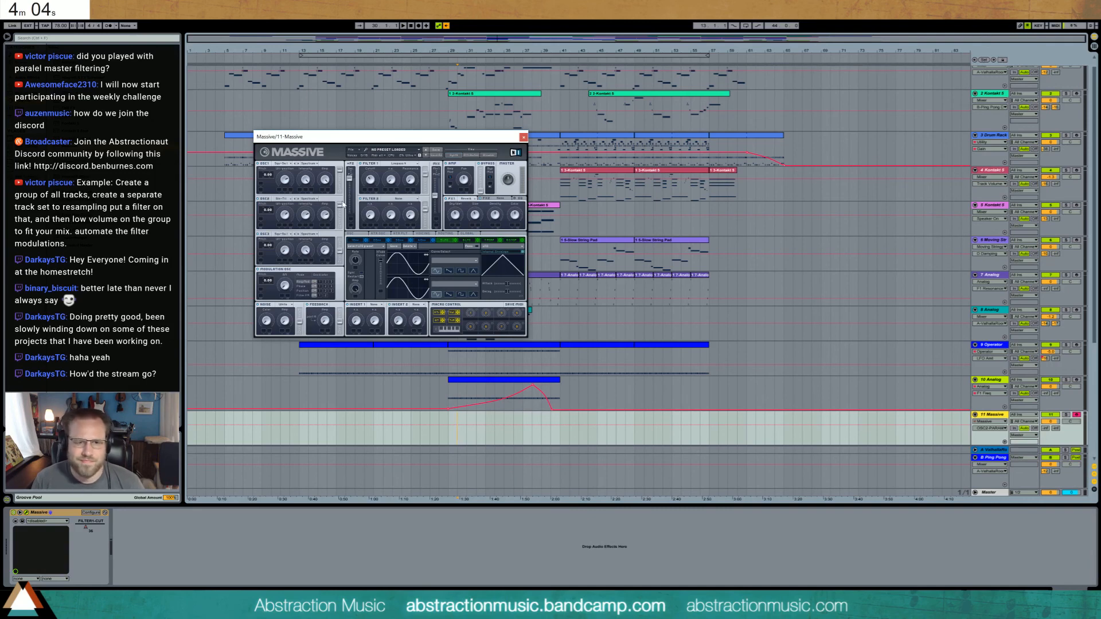
- Load Bitcrusher in Massive's Insert 1, then lengthen Envelope 4's attack and lower its sustain
left_click(378, 308)
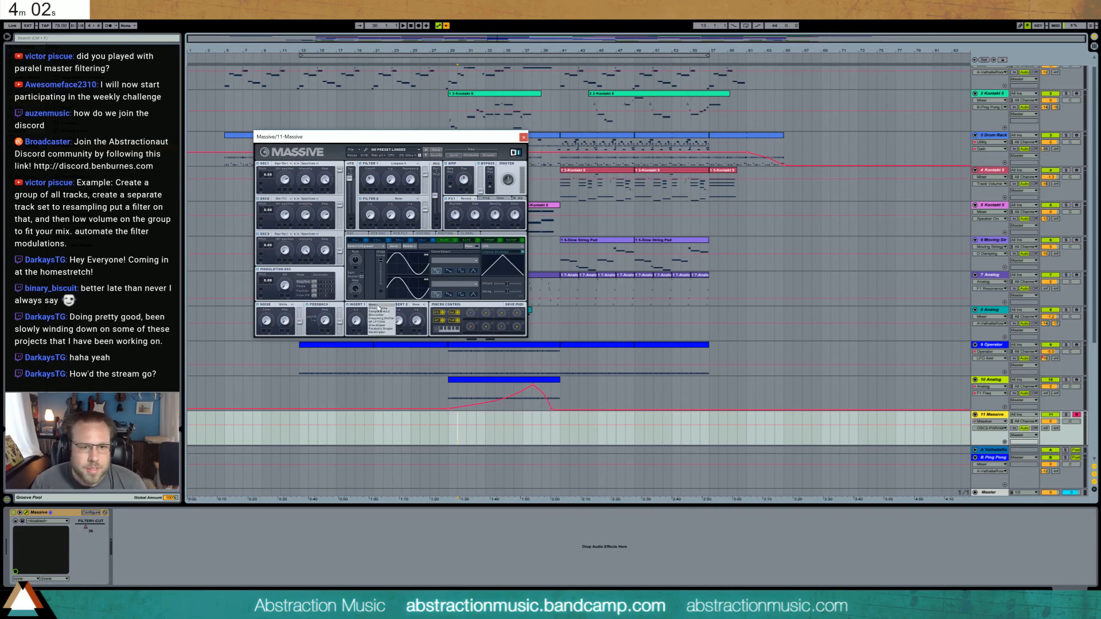
left_click(386, 315)
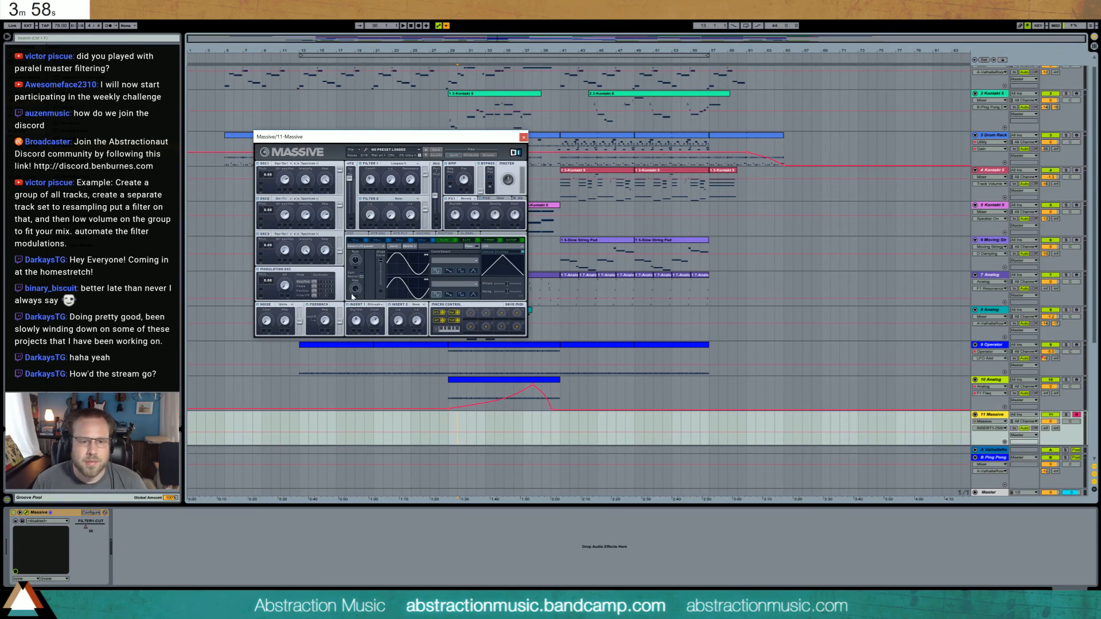
left_click(425, 240)
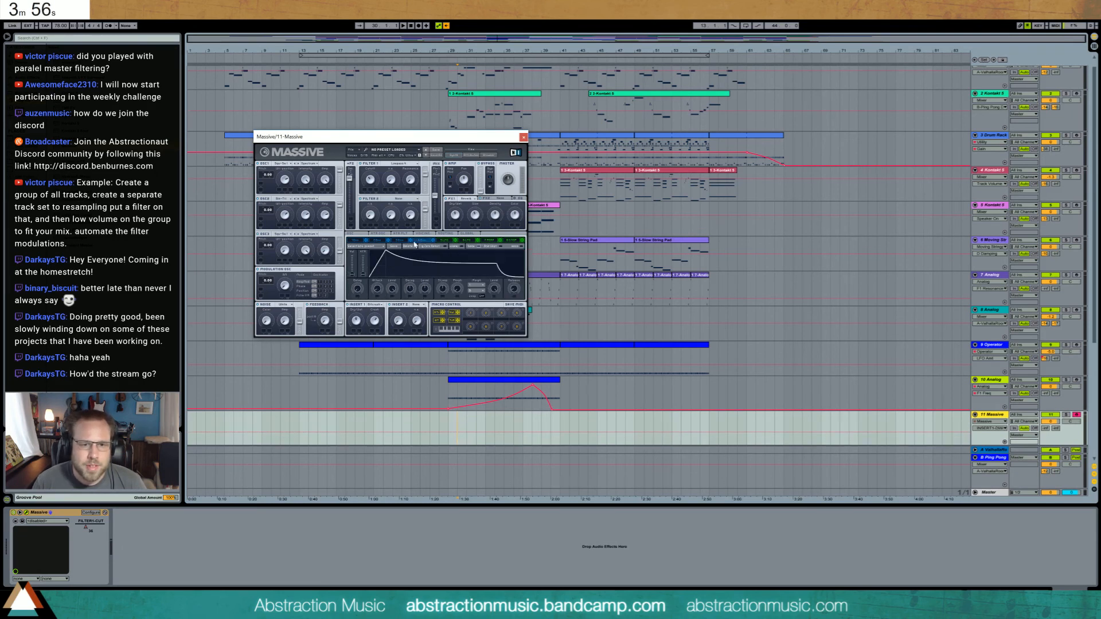
left_click_drag(383, 255, 427, 245)
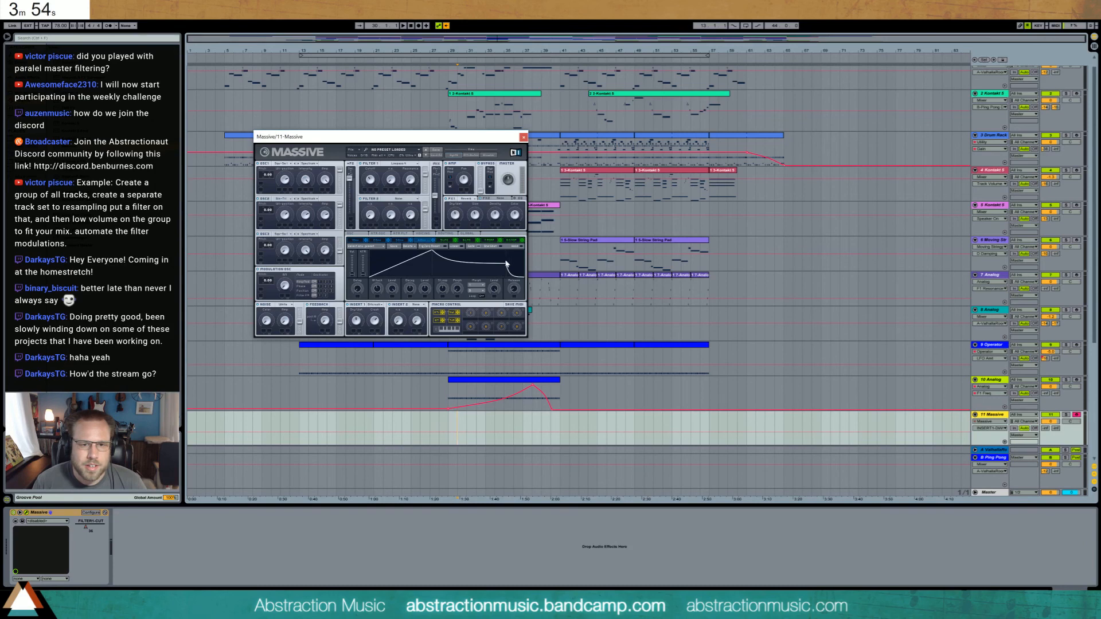
left_click_drag(506, 264, 509, 268)
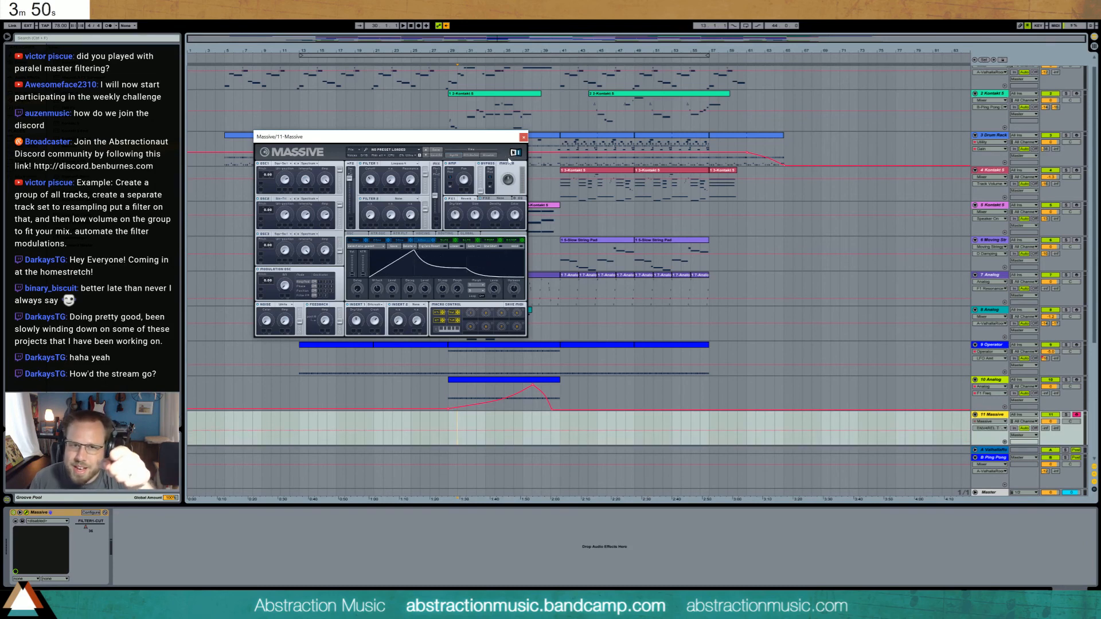
left_click(523, 137)
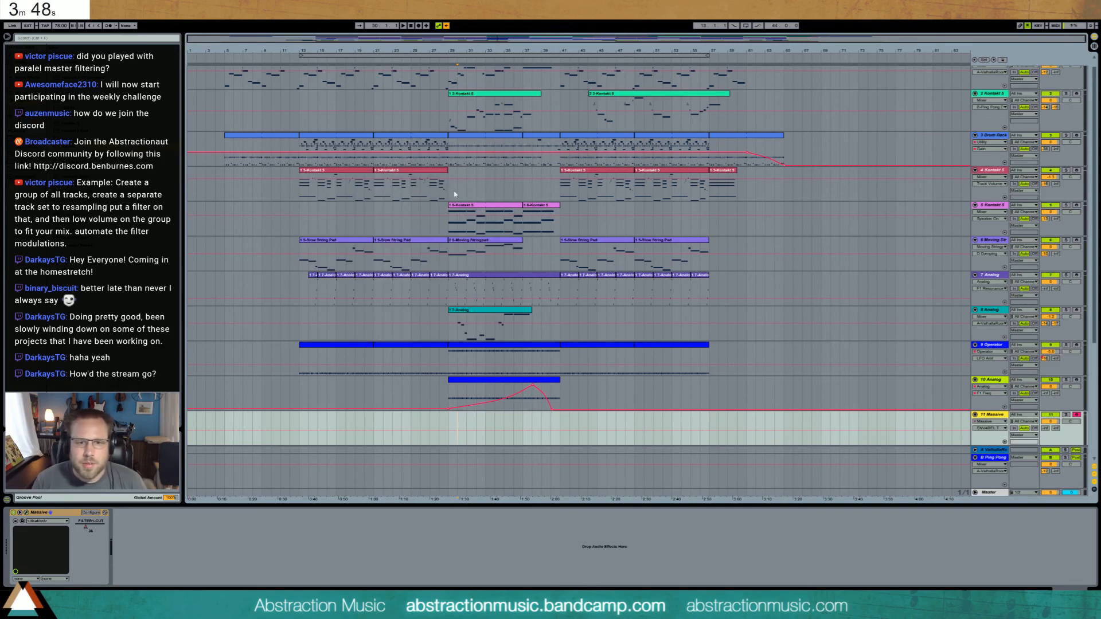
- Set the start point at bar 29 on track 11 and adjust Oscillator 2's wavetable position in Massive
scroll(522, 286, "down", 3)
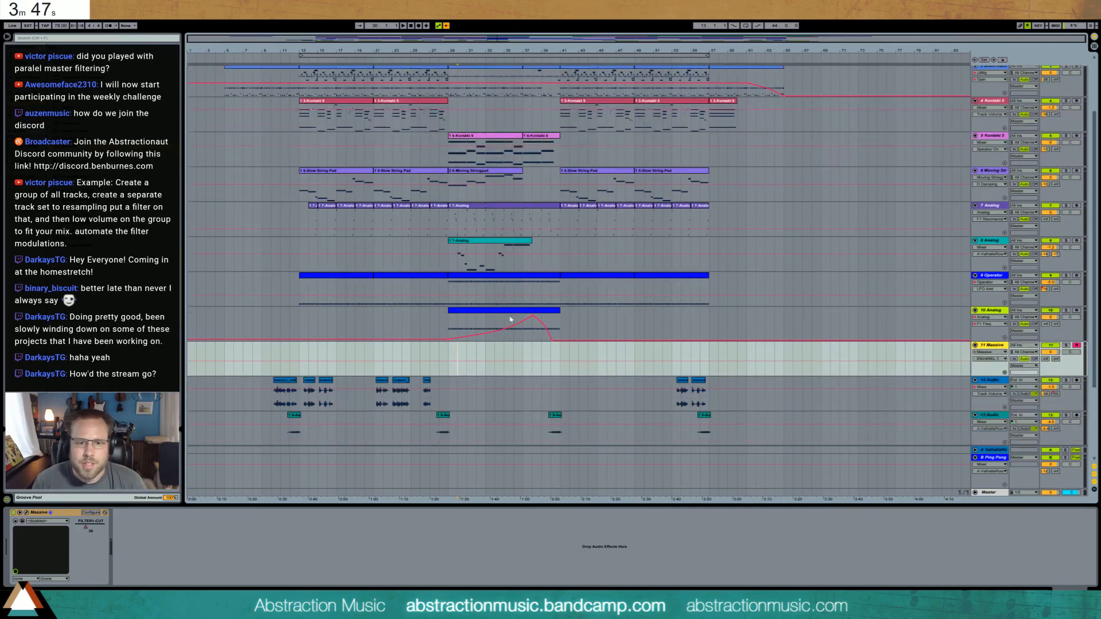
left_click(448, 357)
left_click(26, 513)
left_click_drag(378, 138, 400, 166)
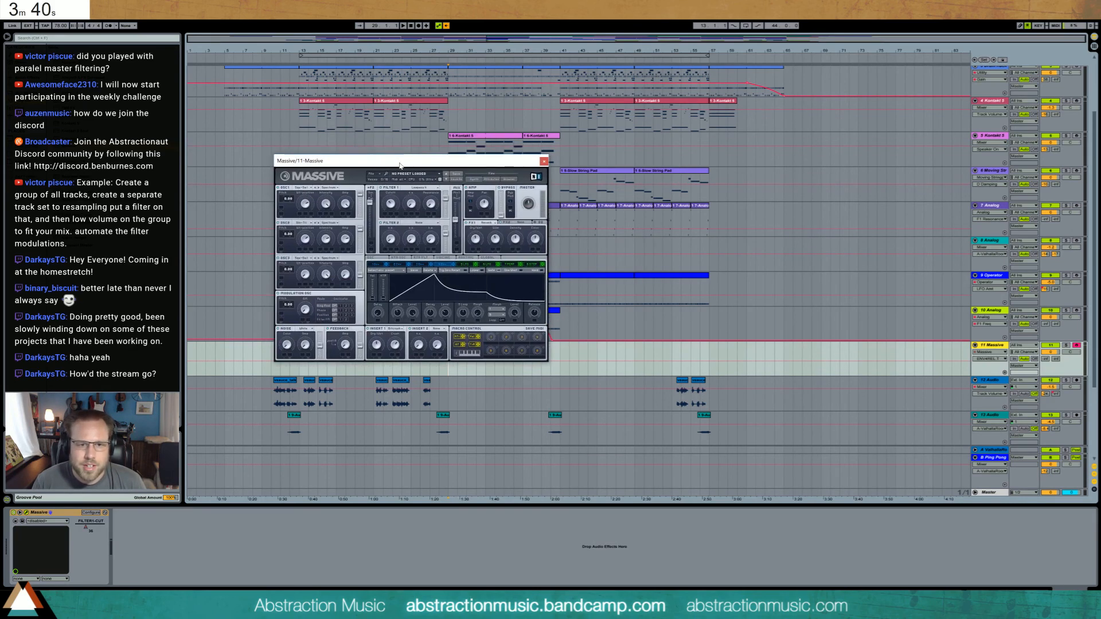
left_click(305, 243)
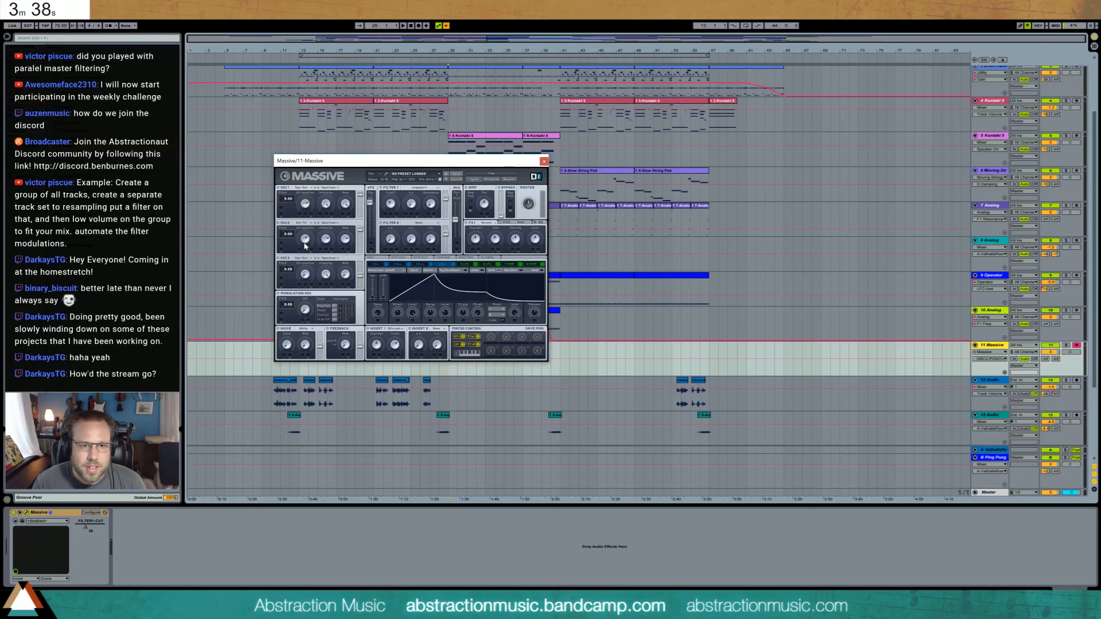
- Show the Filter 1 cutoff automation on the Massive track and re-enable the overridden automation
left_click_drag(391, 205, 431, 213)
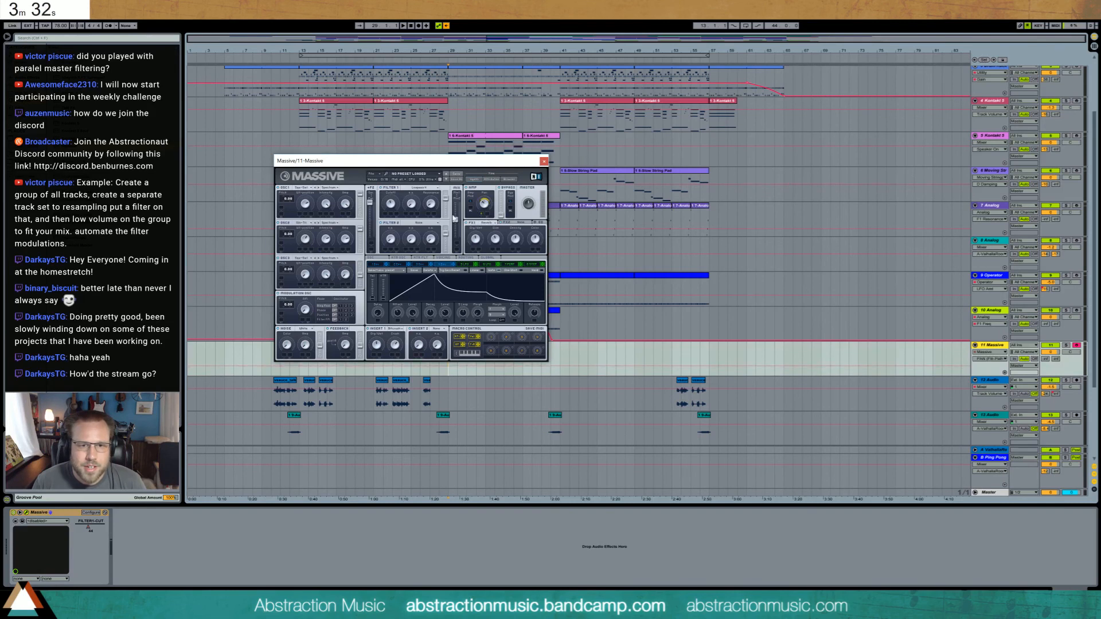
left_click(391, 205)
left_click(544, 161)
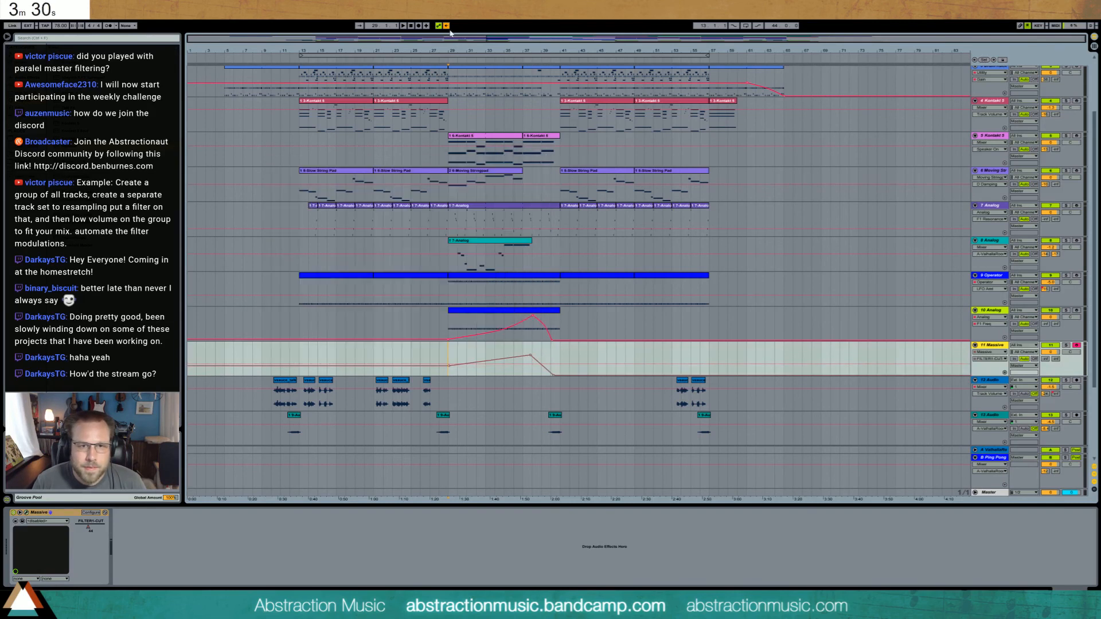
left_click(446, 26)
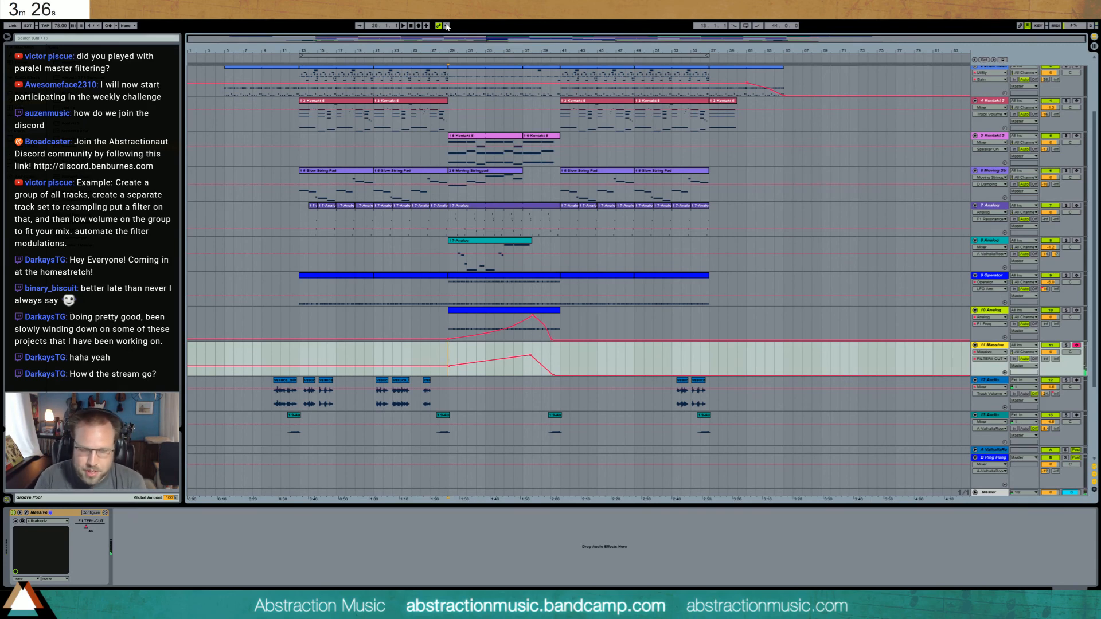
- Lengthen Envelope 4's attack in Massive and raise its sustain level close to the peak
left_click(26, 513)
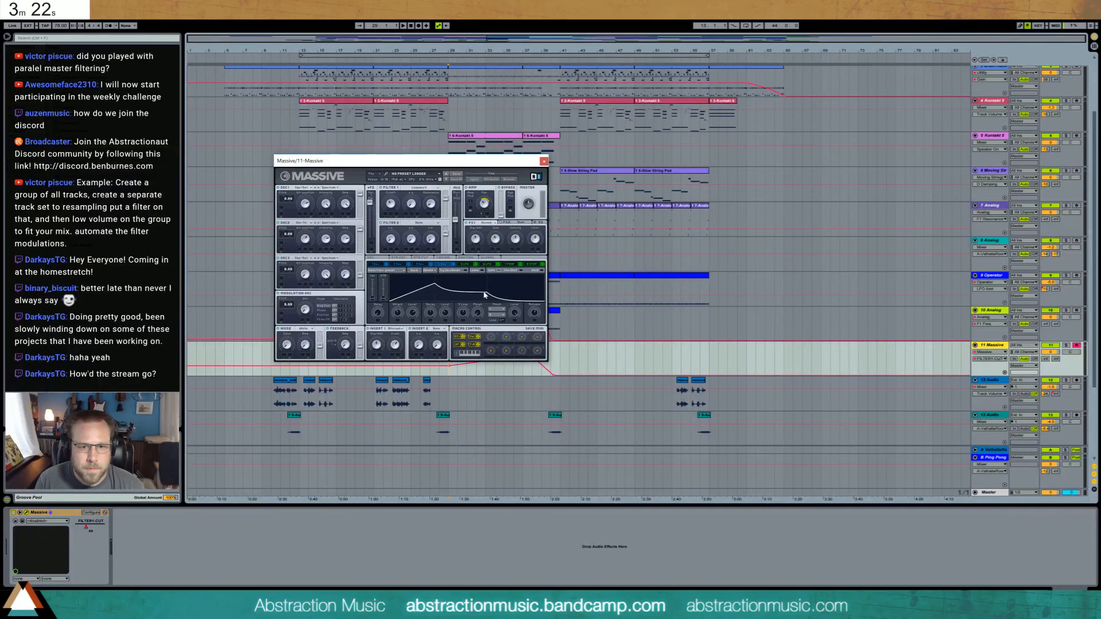
left_click_drag(485, 295, 449, 284)
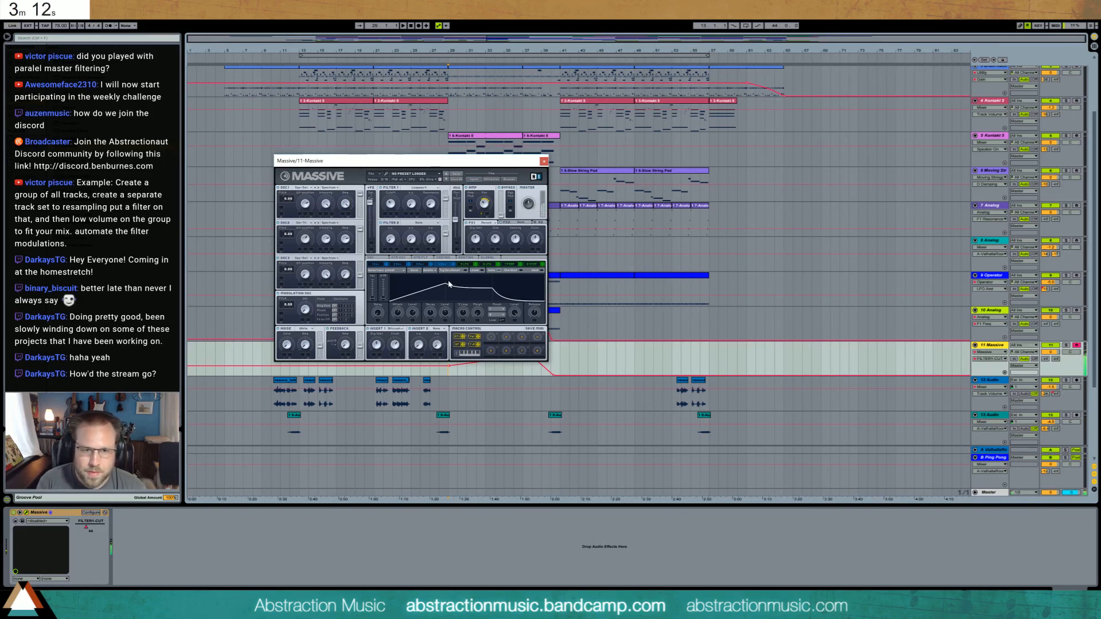
left_click_drag(492, 287, 492, 299)
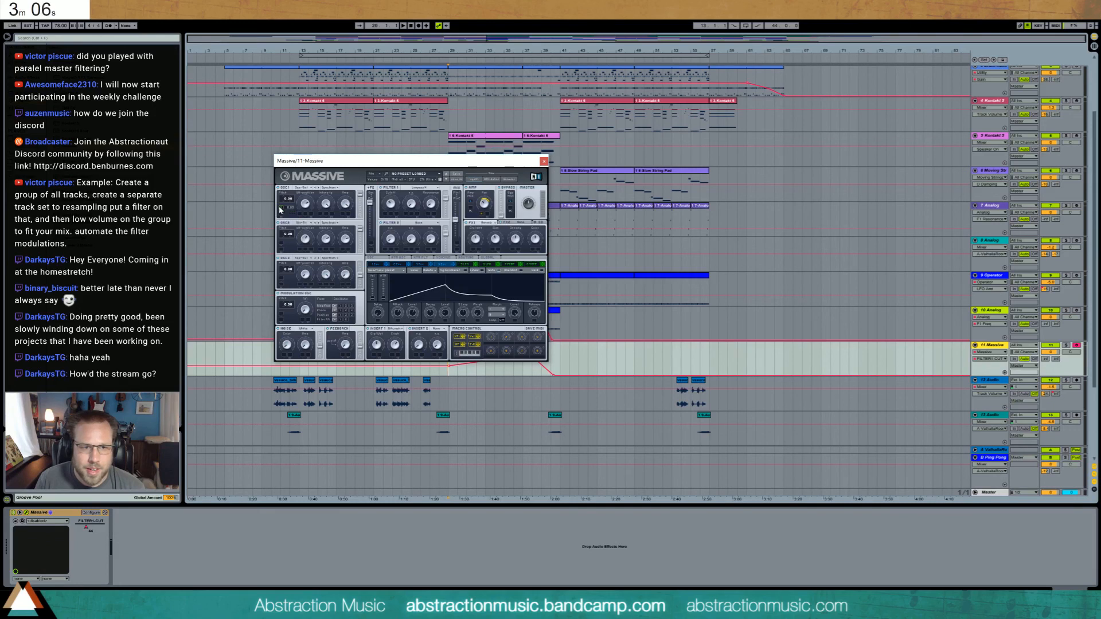
left_click(468, 264)
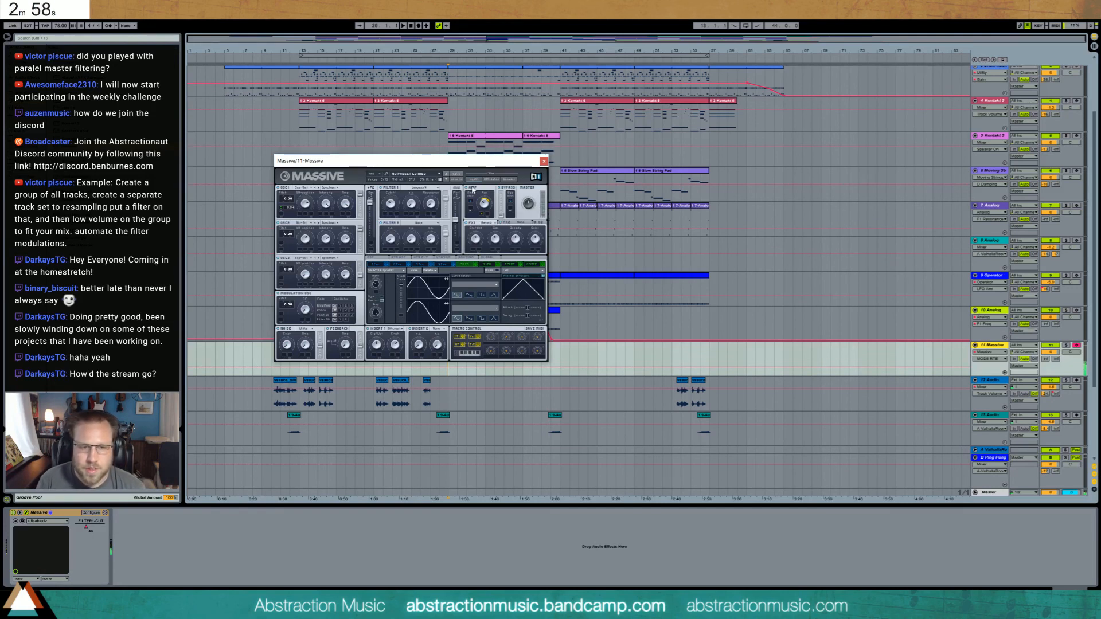
left_click(446, 265)
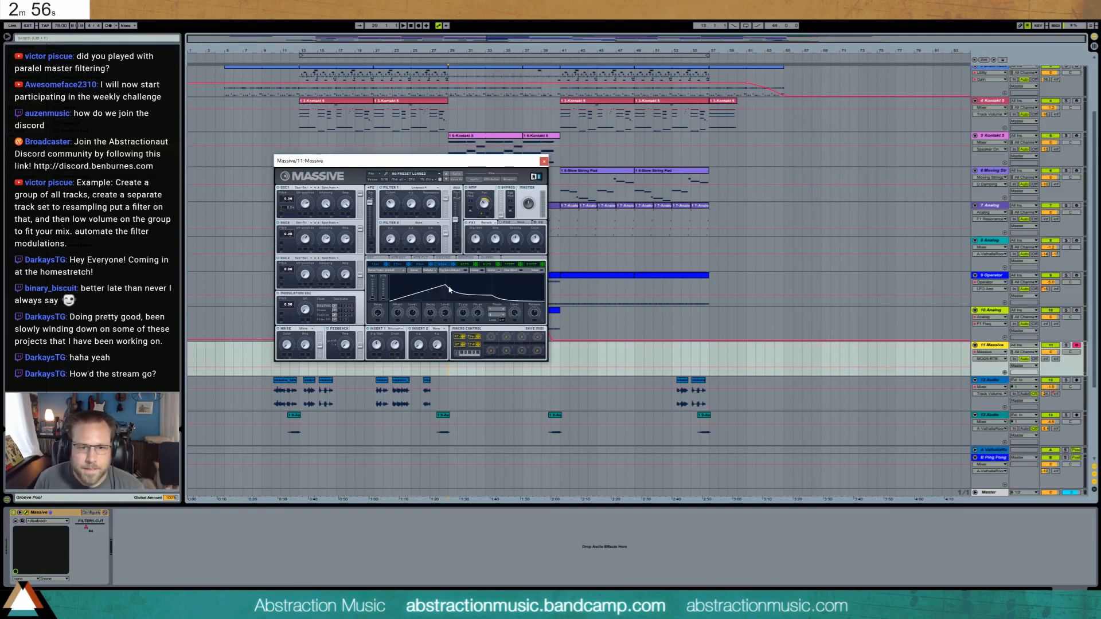
left_click_drag(449, 290, 448, 279)
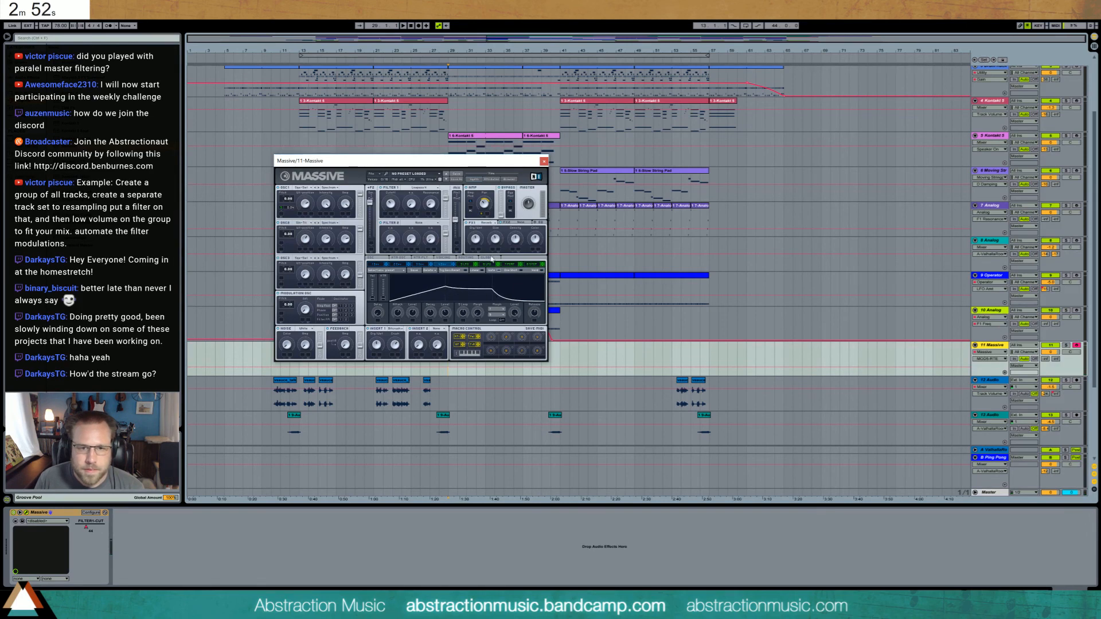
left_click(544, 162)
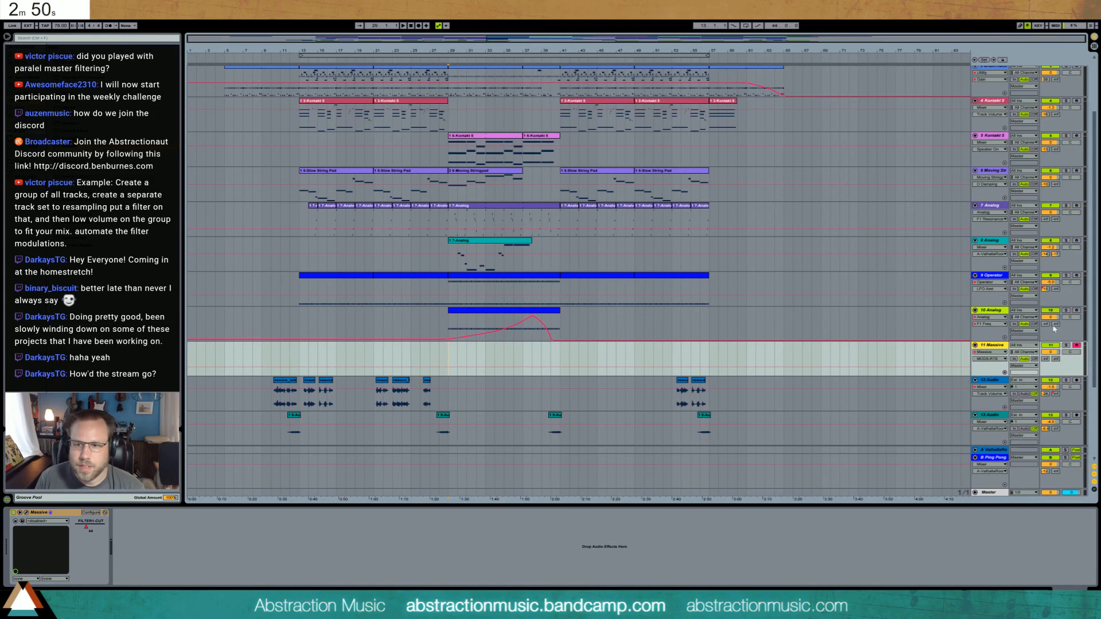
- Lower the Massive track's volume and record a sustained chord part on it from bar 29 to bar 41
left_click(1051, 352)
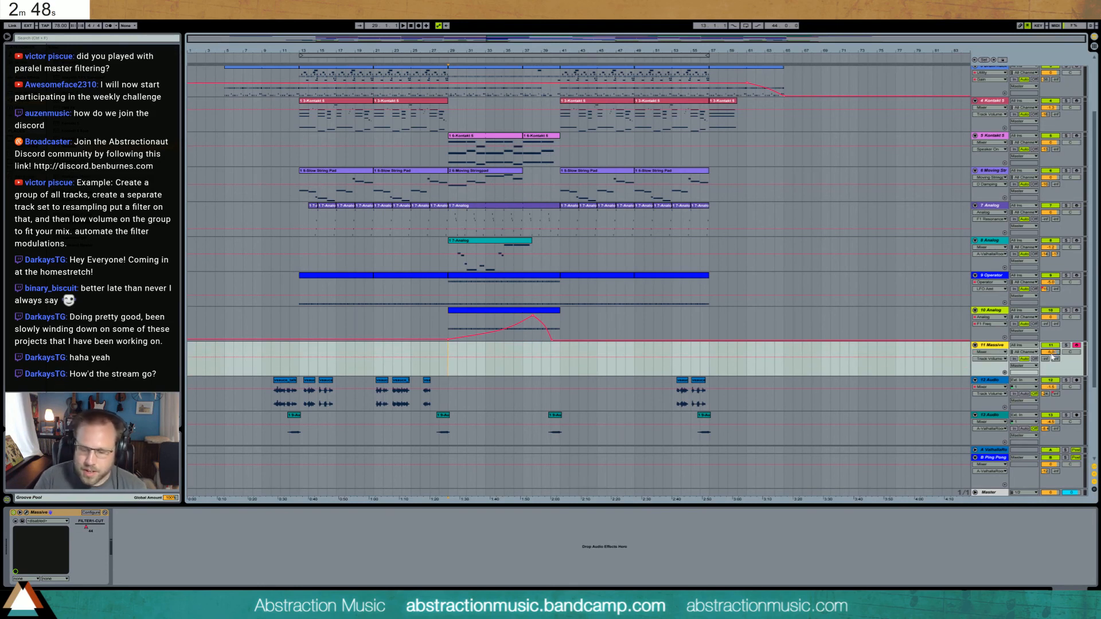
key("space")
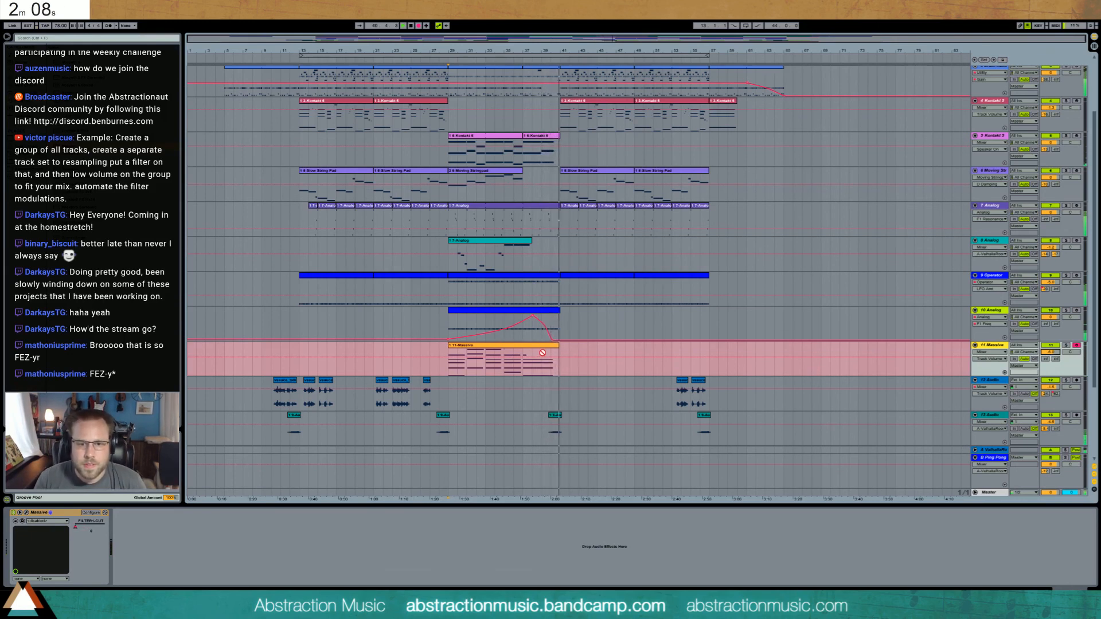
key("space")
- Delete the short stray top note at the start of the last chord in the recorded Massive clip
double_click(553, 346)
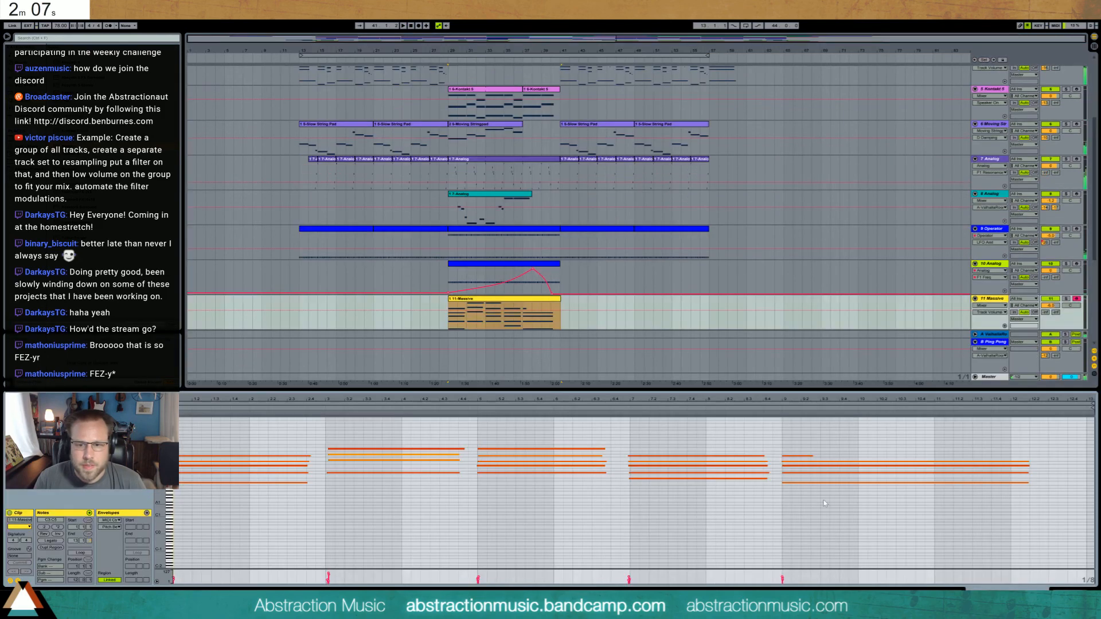
left_click(802, 457)
key("Delete")
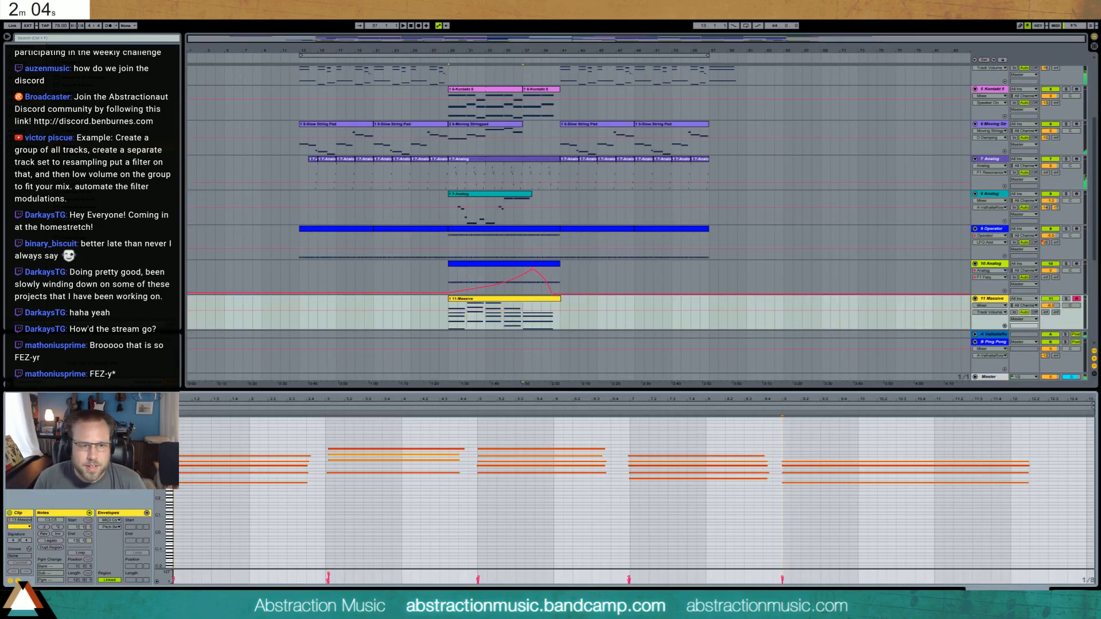
- Lower the third note from the top of the Massive clip's second chord by a semitone and nudge that chord slightly earlier
left_click_drag(159, 457, 173, 463)
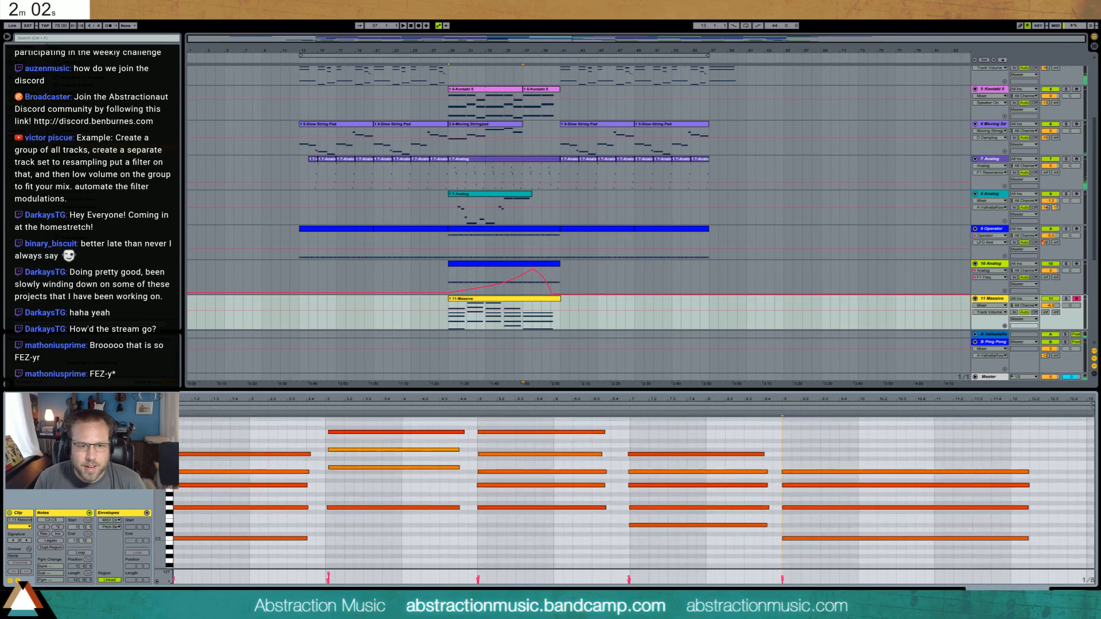
left_click(359, 467)
key("Down")
left_click_drag(355, 540, 365, 420)
key("Left")
- Nudge the Massive clip's fourth chord slightly later, and select all notes of the last chord
left_click_drag(647, 438, 665, 546)
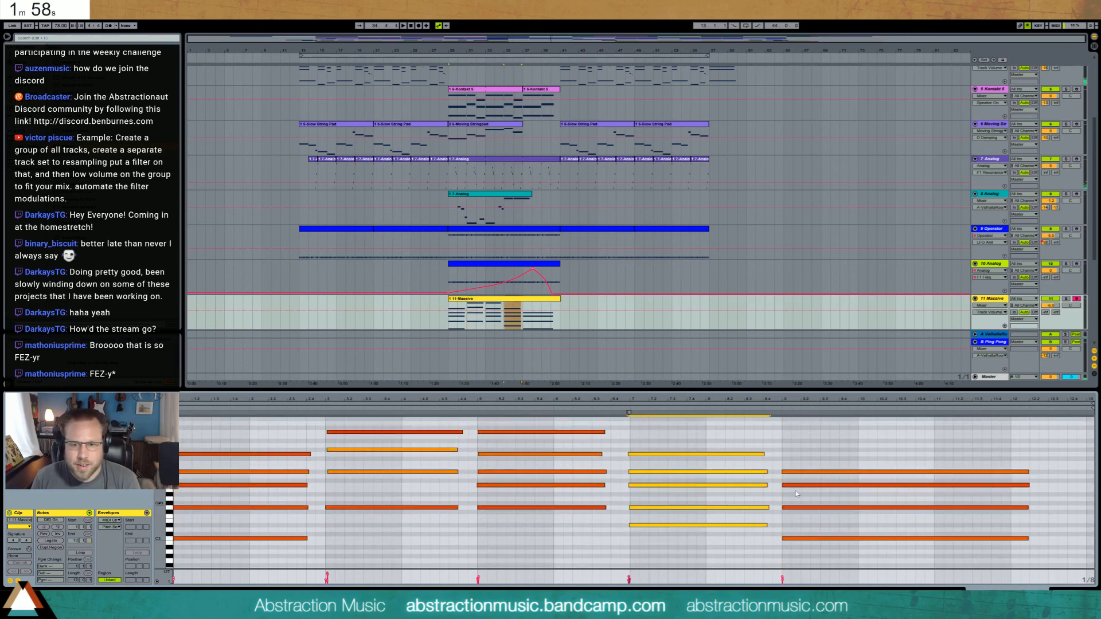
key("Right")
left_click_drag(817, 455, 836, 557)
- Open the Massive synth, touch up its FX1 and Oscillator 1 controls, and close its window
left_click(1072, 594)
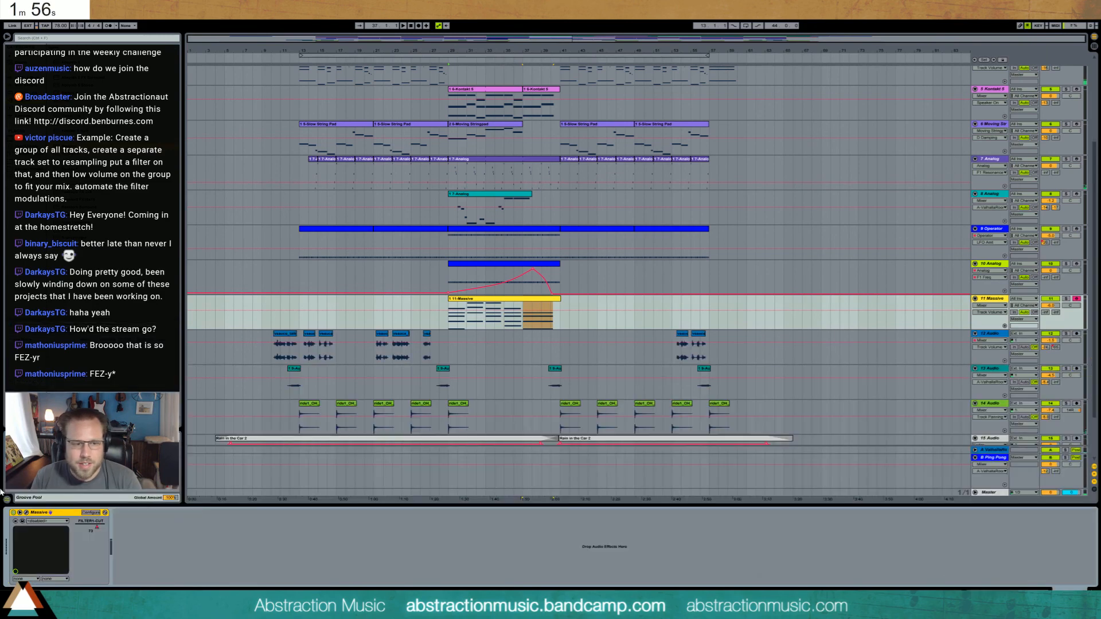
left_click(26, 512)
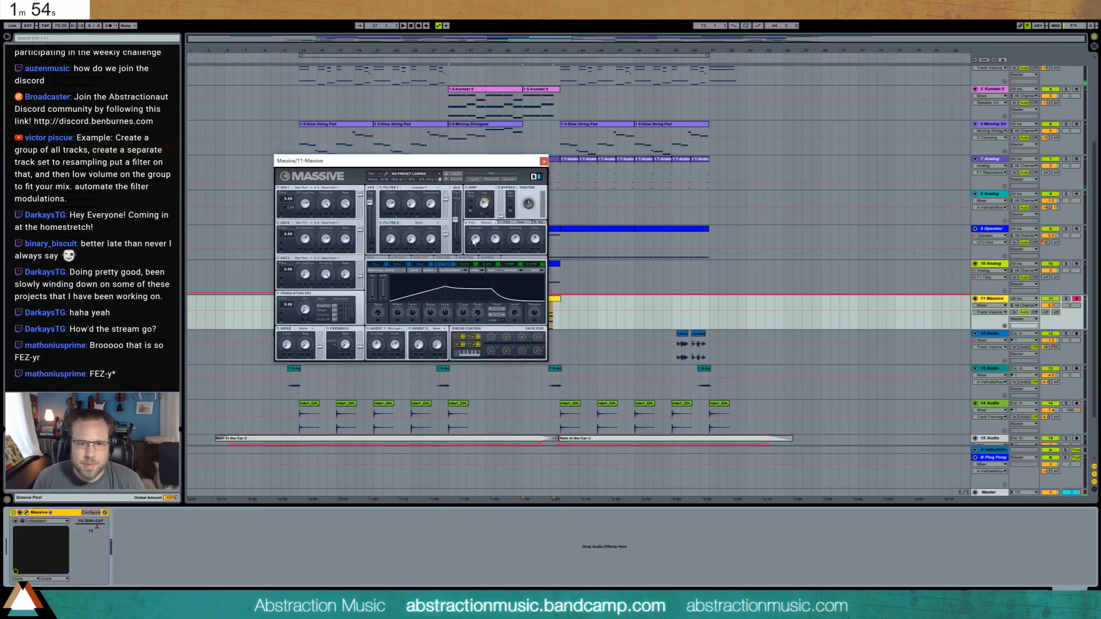
left_click(473, 241)
left_click(345, 206)
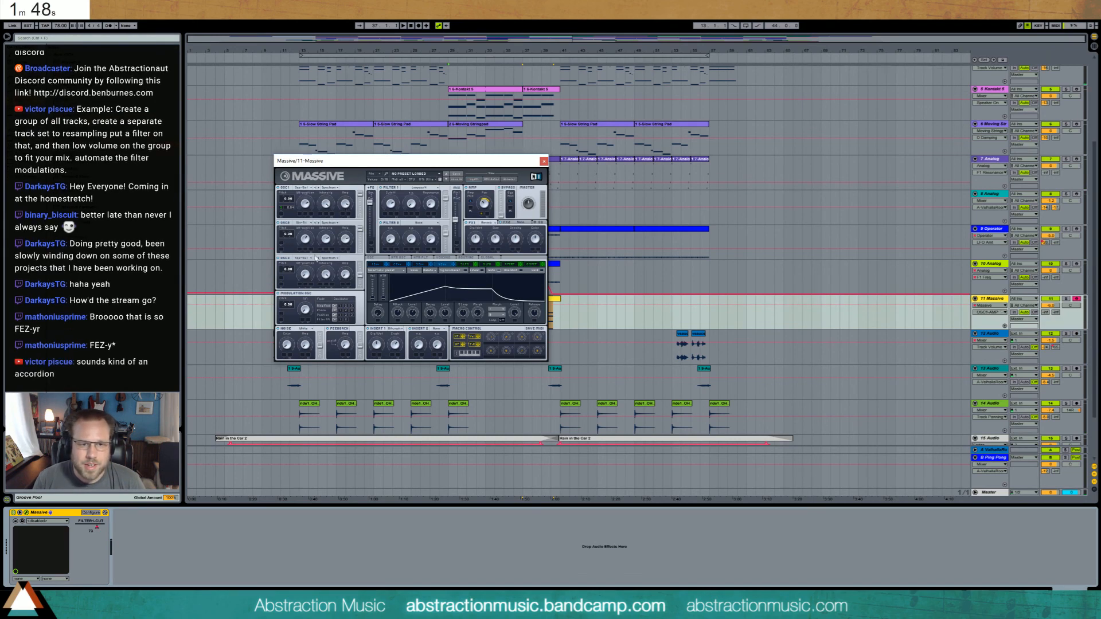
left_click(543, 161)
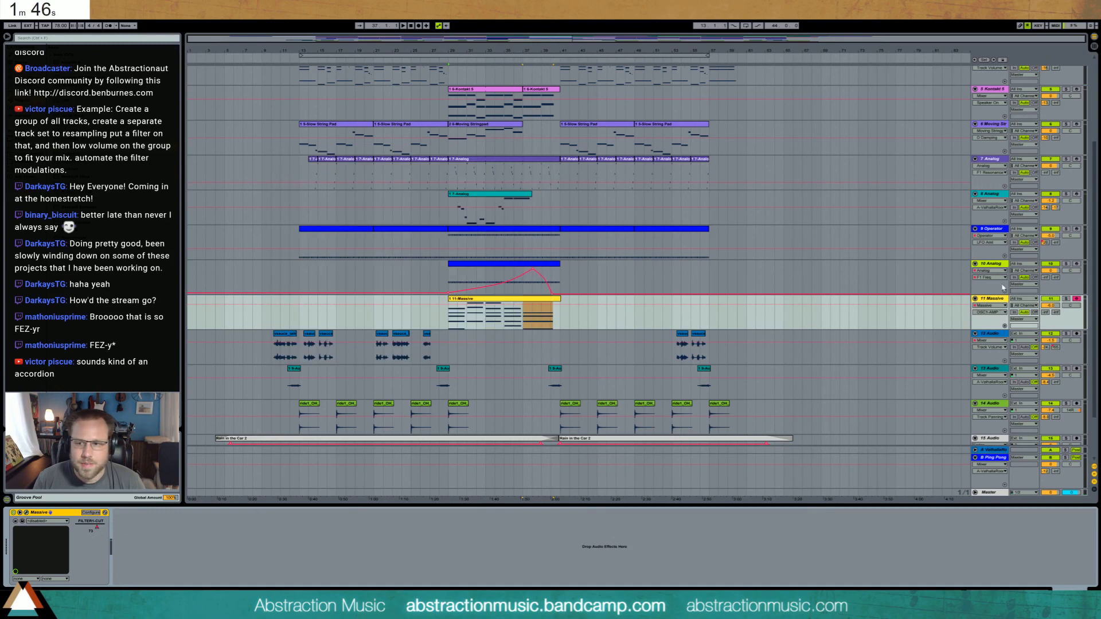
- Play the middle section and lengthen the Massive clip's first and second chords until each reaches the start of the following chord
left_click(459, 307)
key("space")
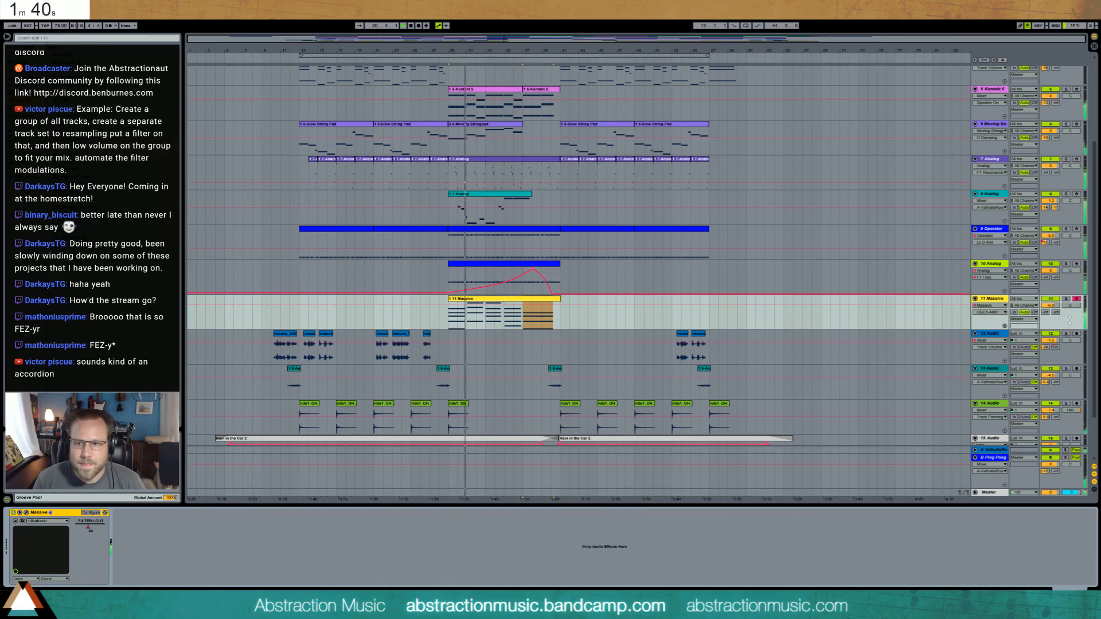
double_click(496, 301)
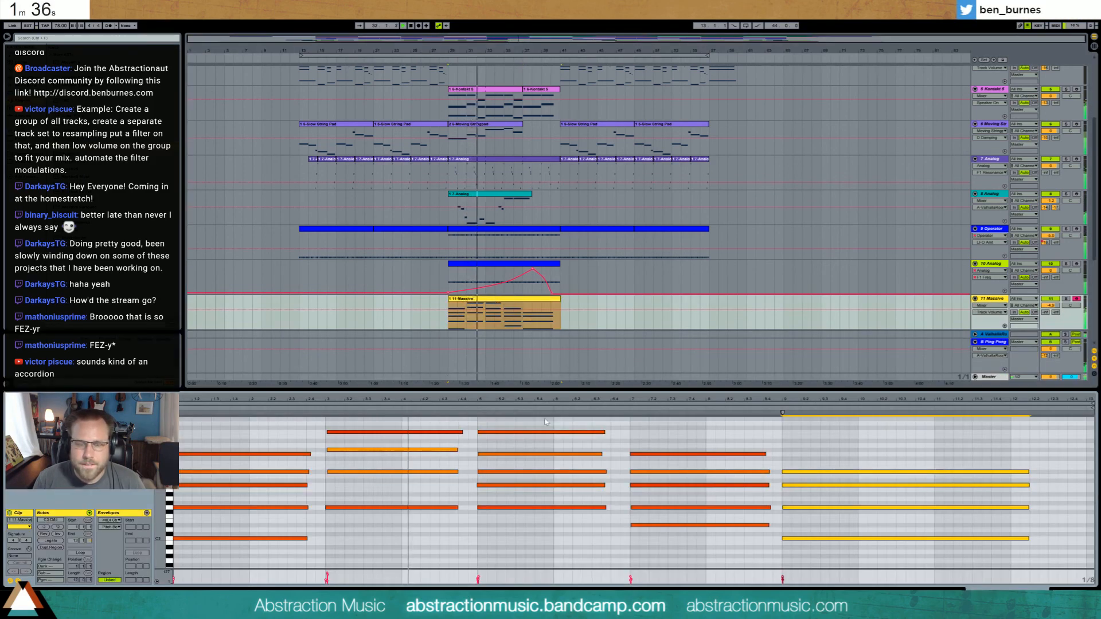
left_click(296, 487)
left_click_drag(296, 487, 310, 555)
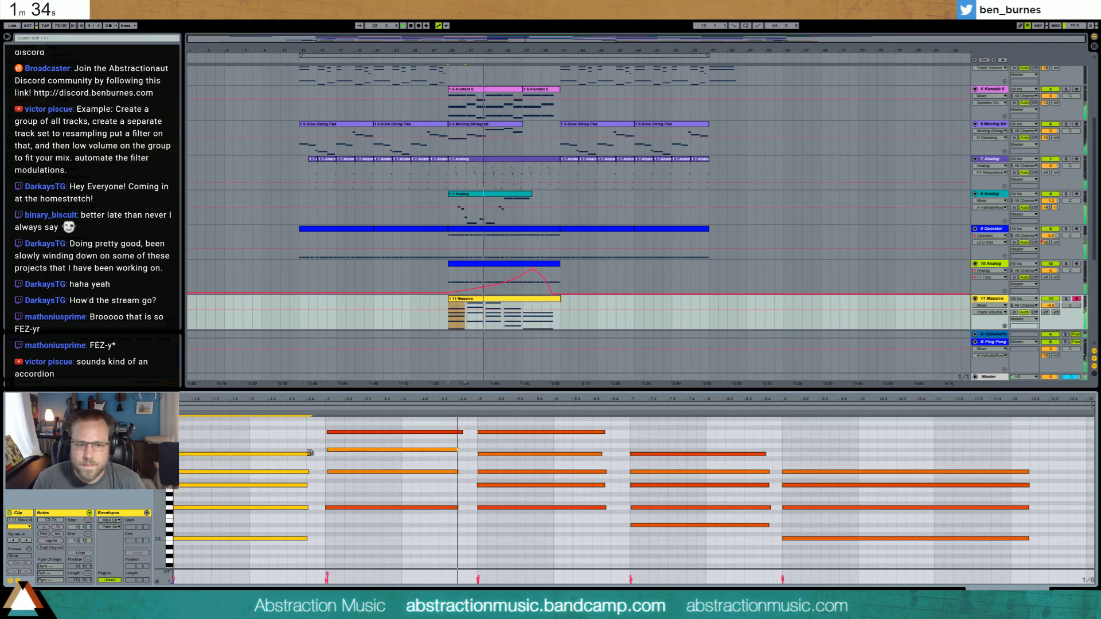
left_click_drag(309, 453, 324, 455)
left_click_drag(419, 424, 433, 517)
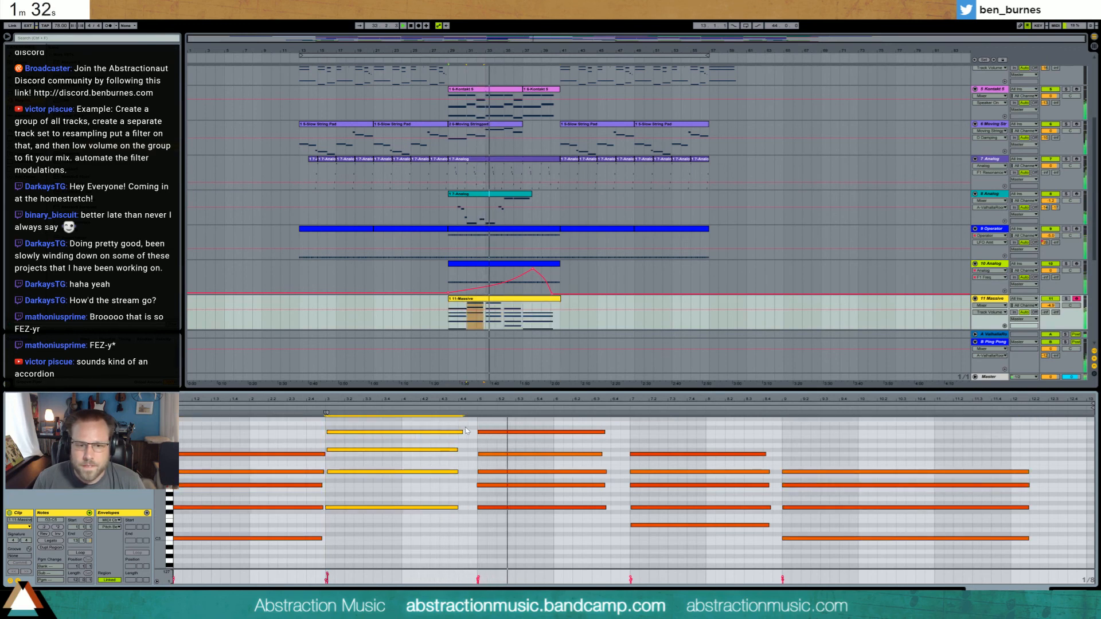
left_click_drag(461, 432, 476, 436)
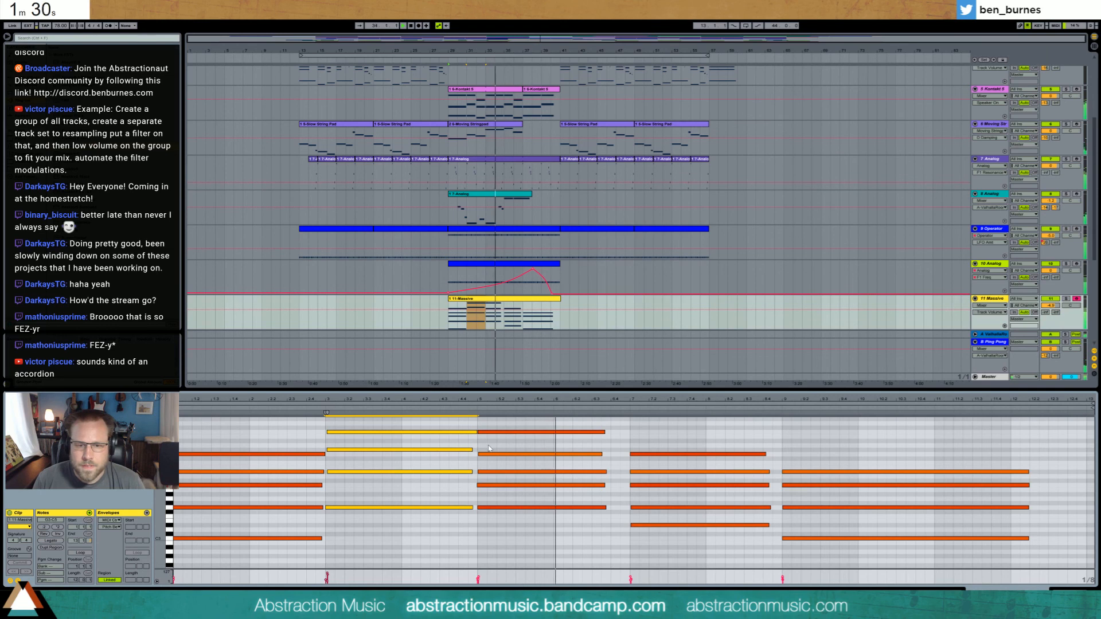
- Delete the third note from the top of the Massive clip's third chord
left_click(508, 436)
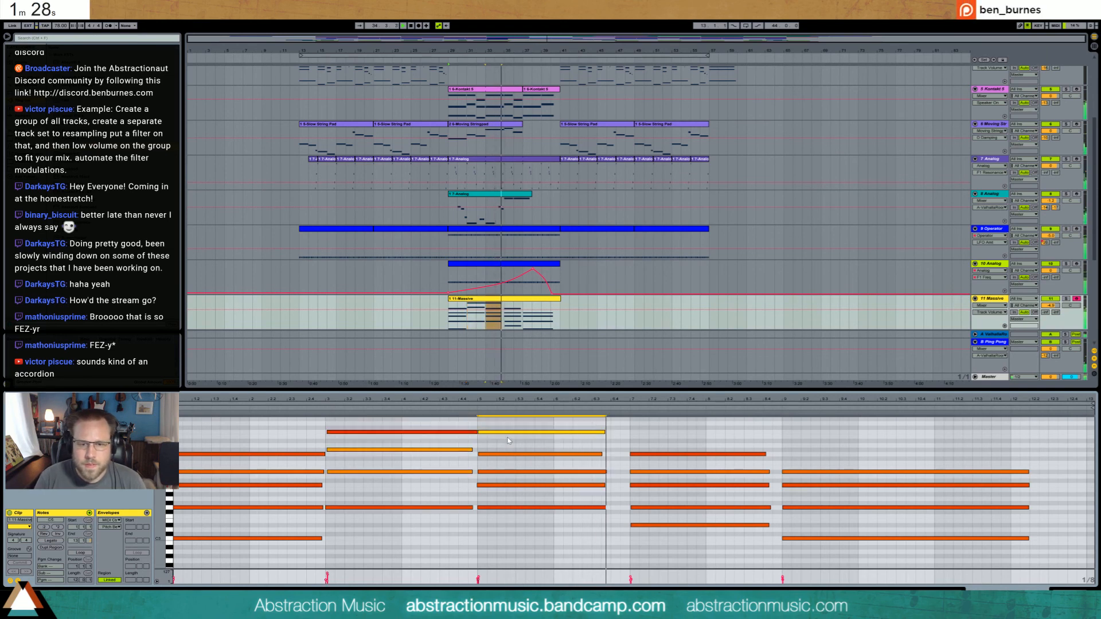
left_click_drag(508, 464, 510, 478)
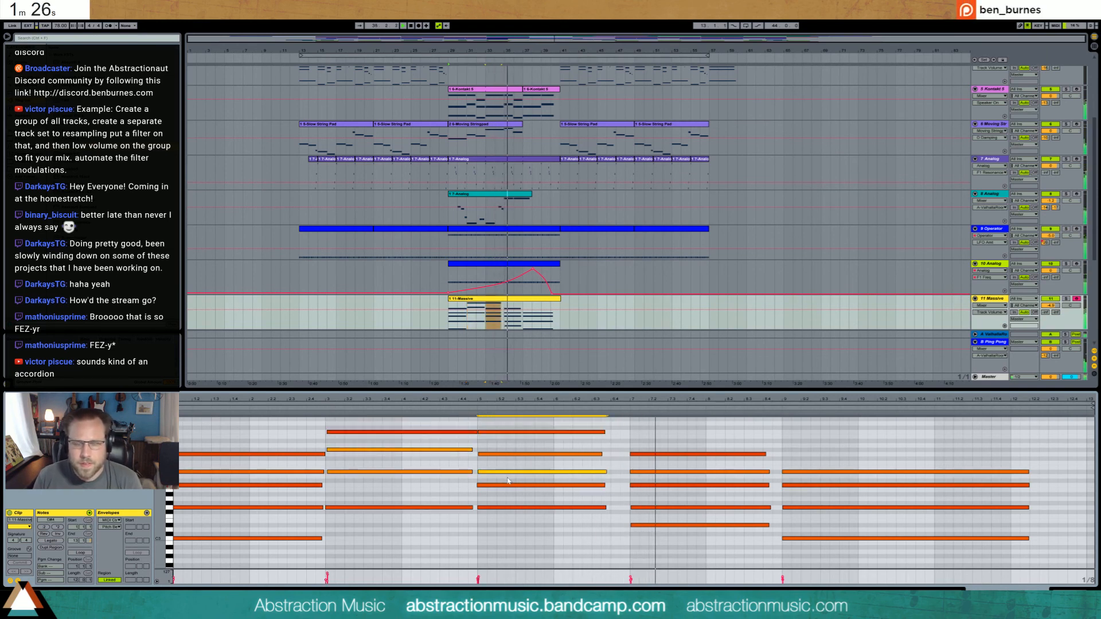
key("Delete")
- Lengthen the Massive clip's third and fourth chords to close the gaps after them, and extend the last chord almost to the clip's end
left_click_drag(590, 423, 630, 507)
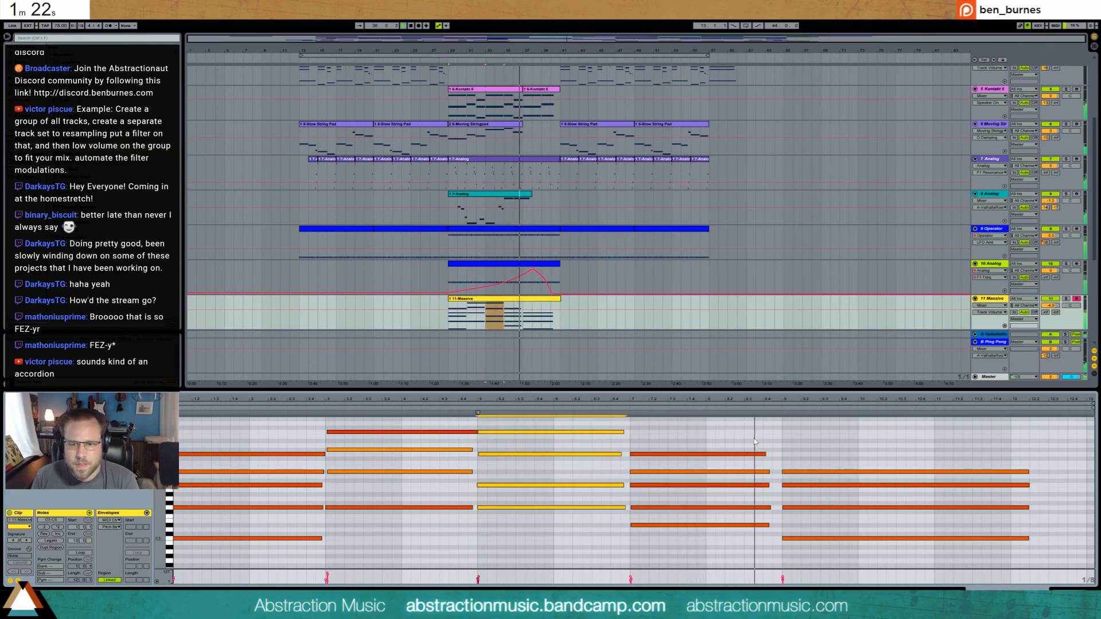
left_click_drag(748, 443, 781, 523)
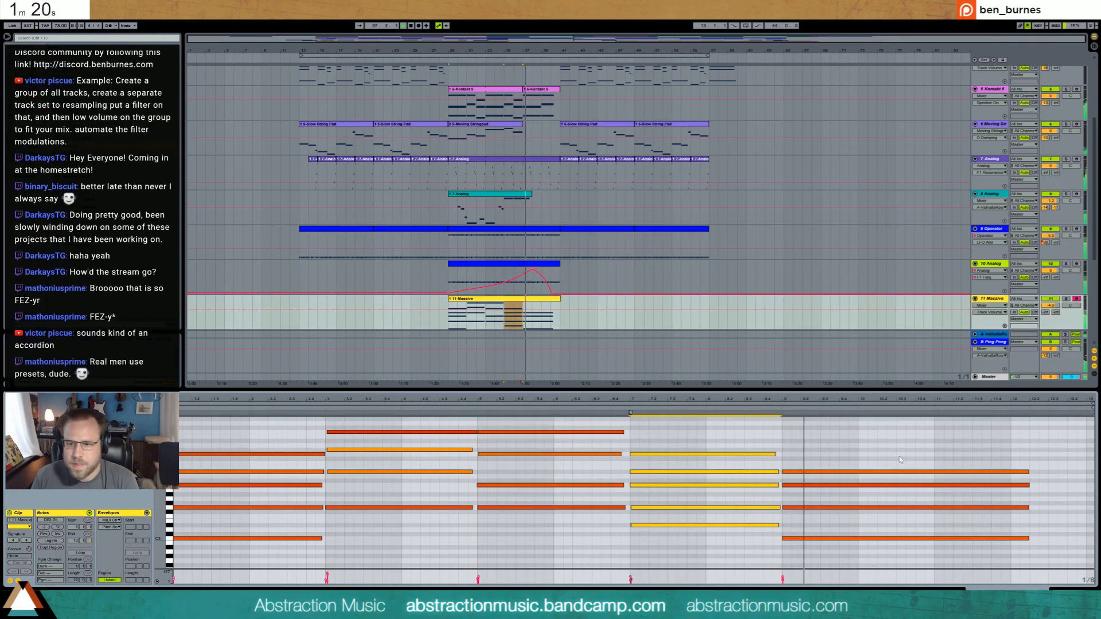
left_click_drag(896, 450, 921, 562)
key("shift+Right")
key("shift+Right")
key("shift+Right")
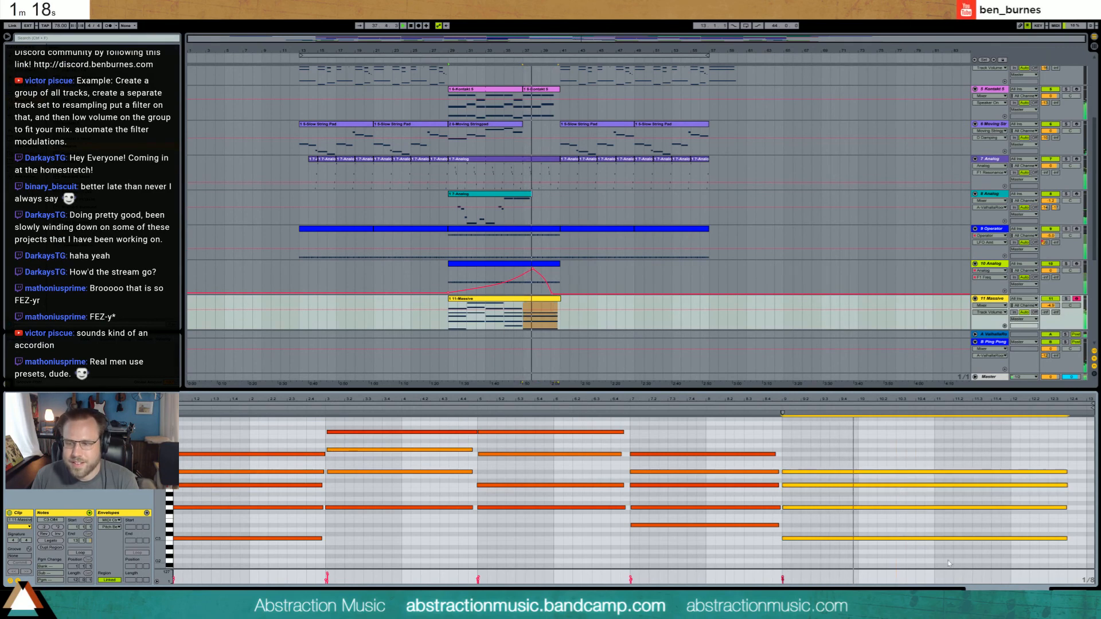
- Play the middle section from bar 29 and compare the Massive track soloed and within the full mix
key("shift+Tab")
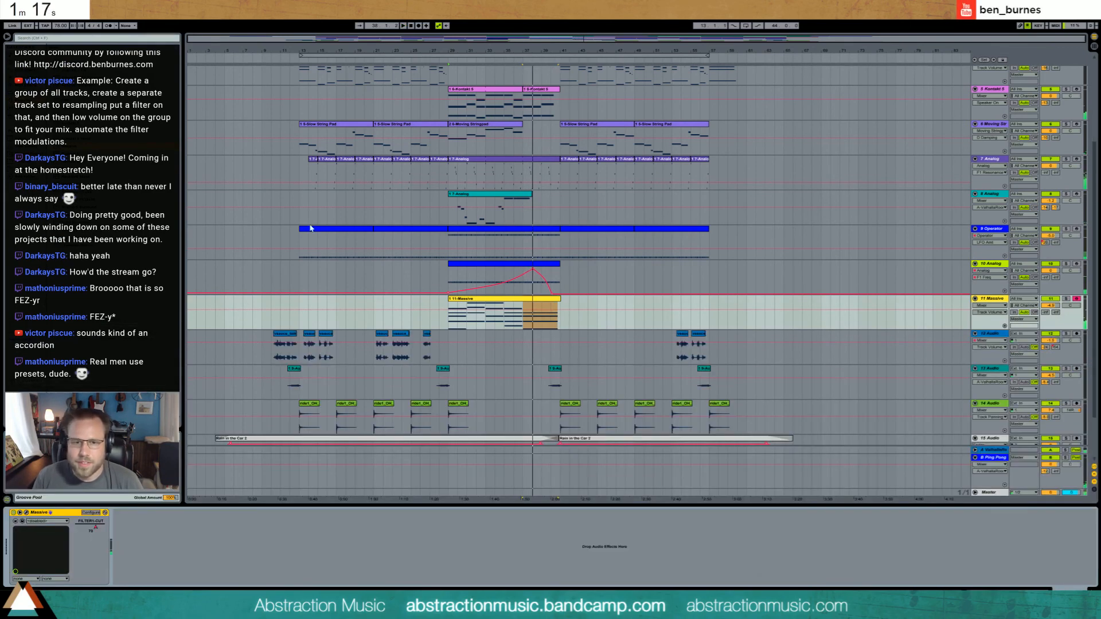
left_click(449, 320)
key("space")
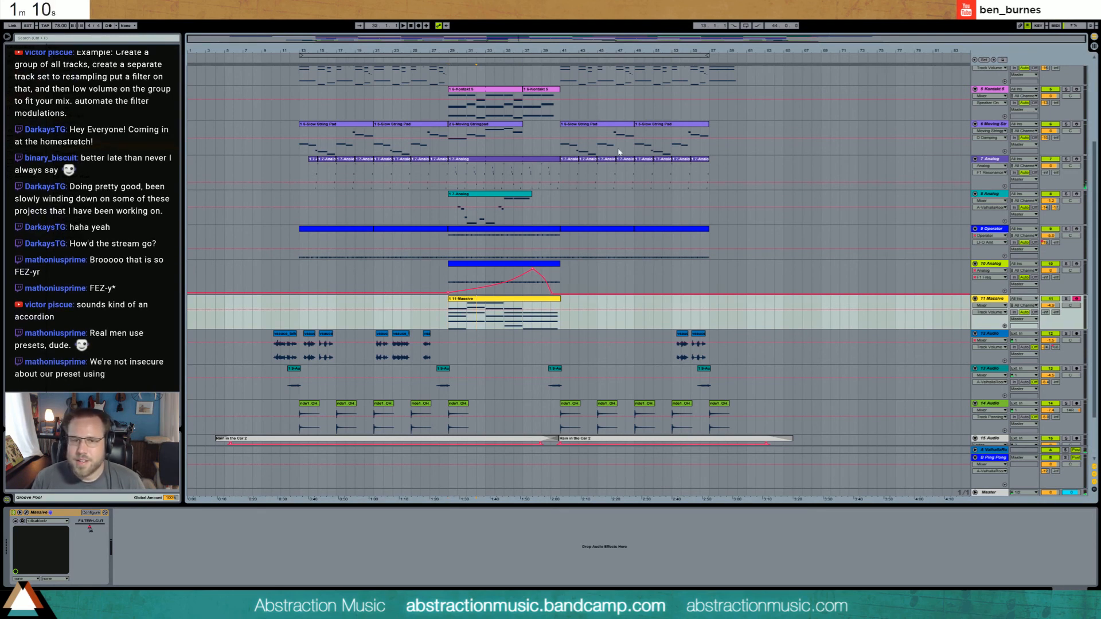
key("space")
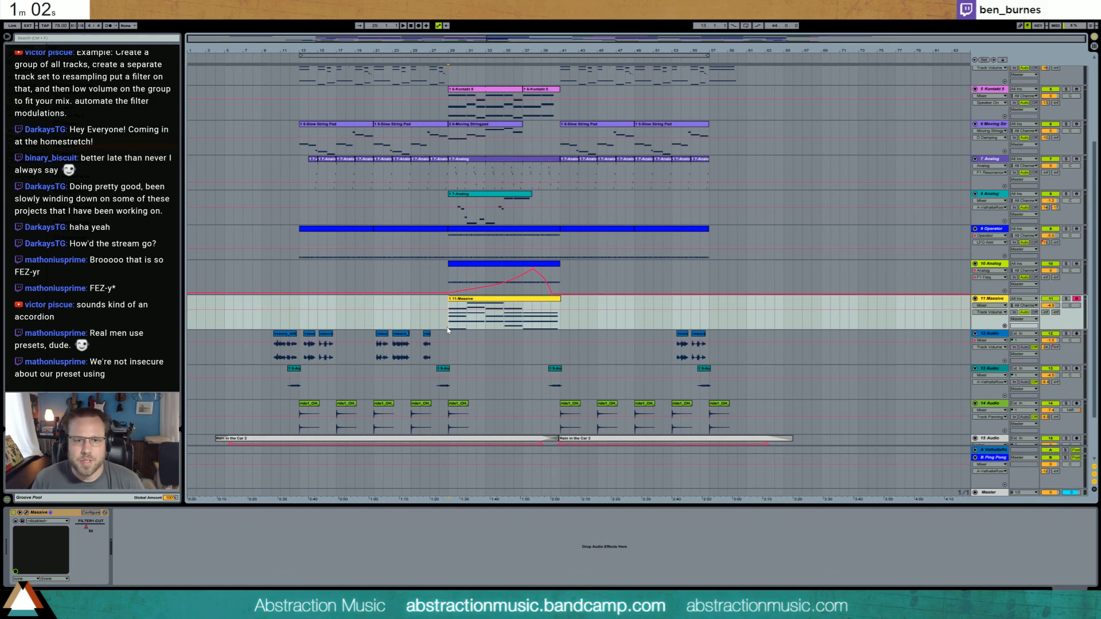
key("space")
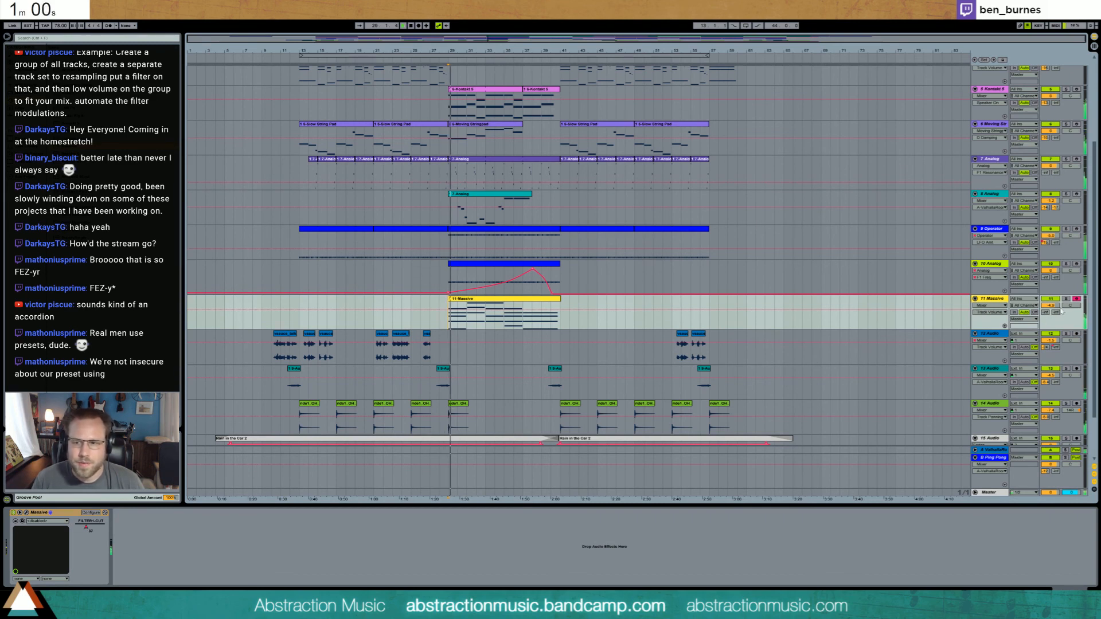
left_click(1066, 299)
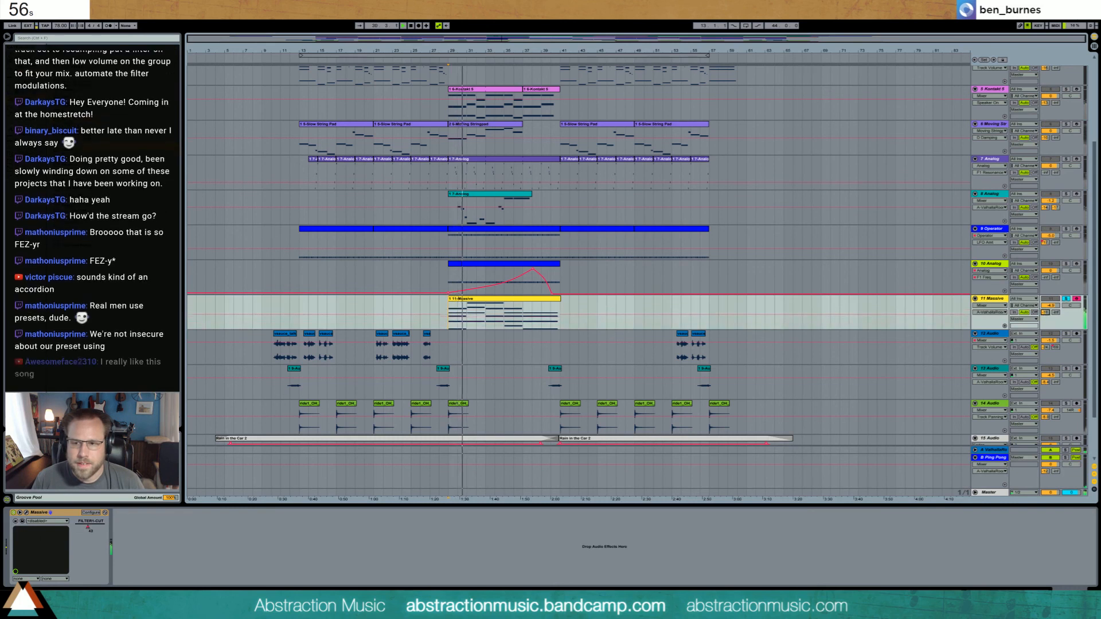
left_click(1065, 299)
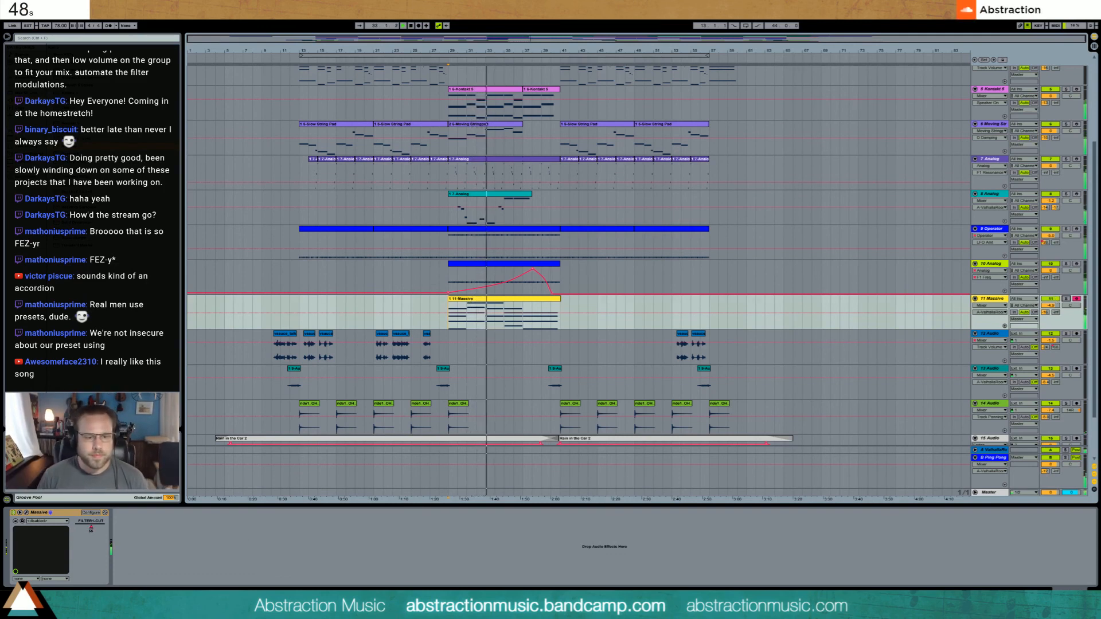
- Switch to the browser, stop the countdown timer, and close the browser window
left_click(129, 608)
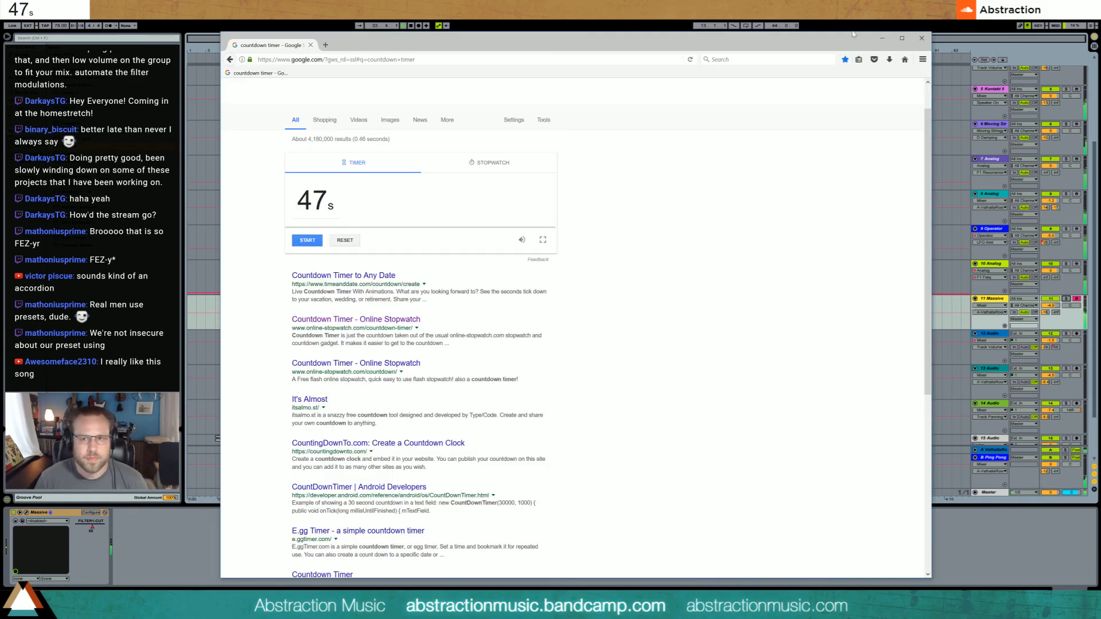
left_click(921, 38)
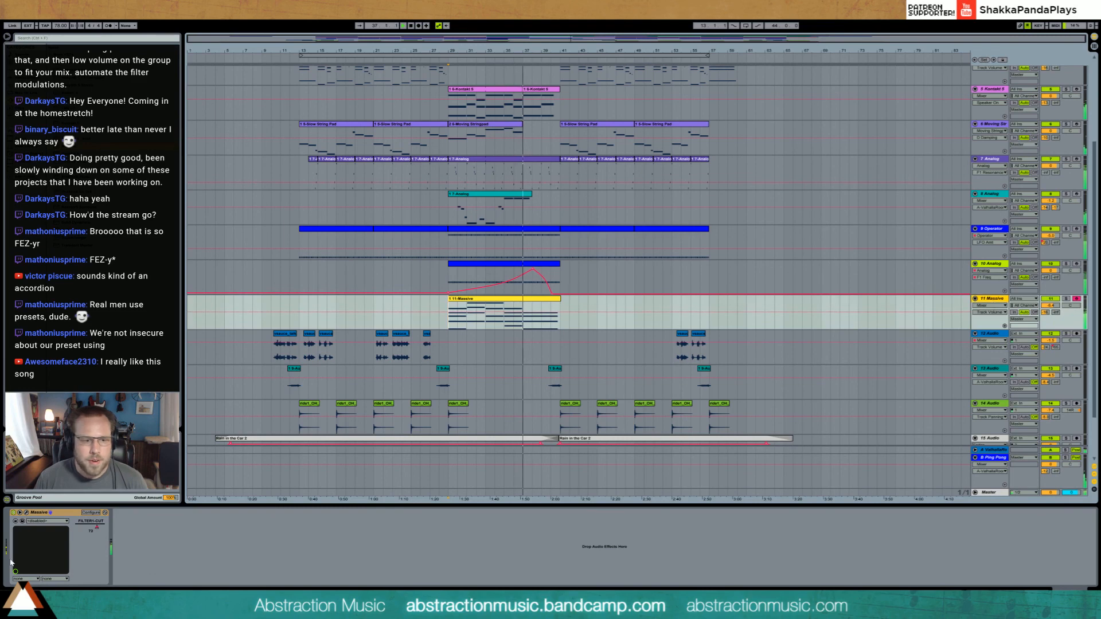
- With the Massive window moved aside and bar 29 playing, lower the peak of the track's filter cutoff automation and raise its starting point
left_click(27, 513)
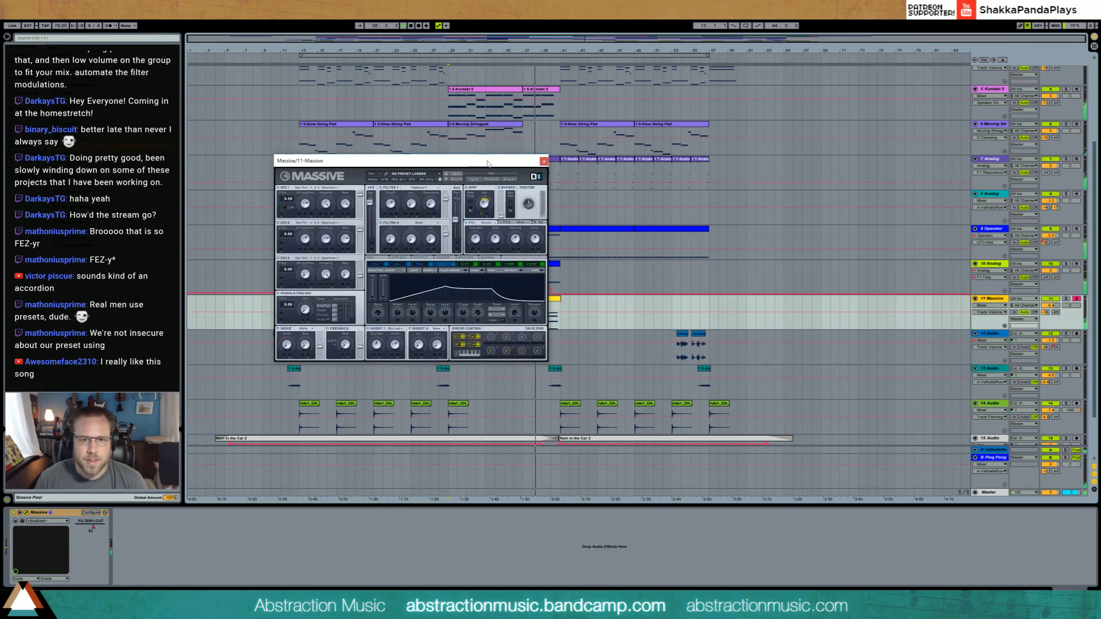
left_click_drag(402, 161, 310, 322)
left_click(447, 62)
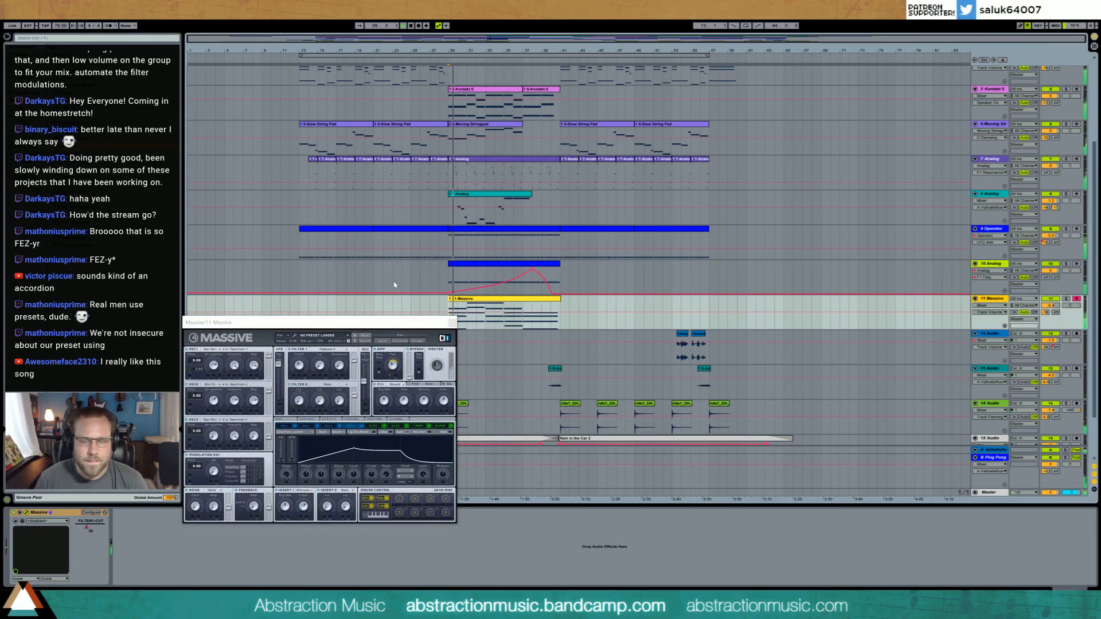
left_click_drag(373, 322, 353, 184)
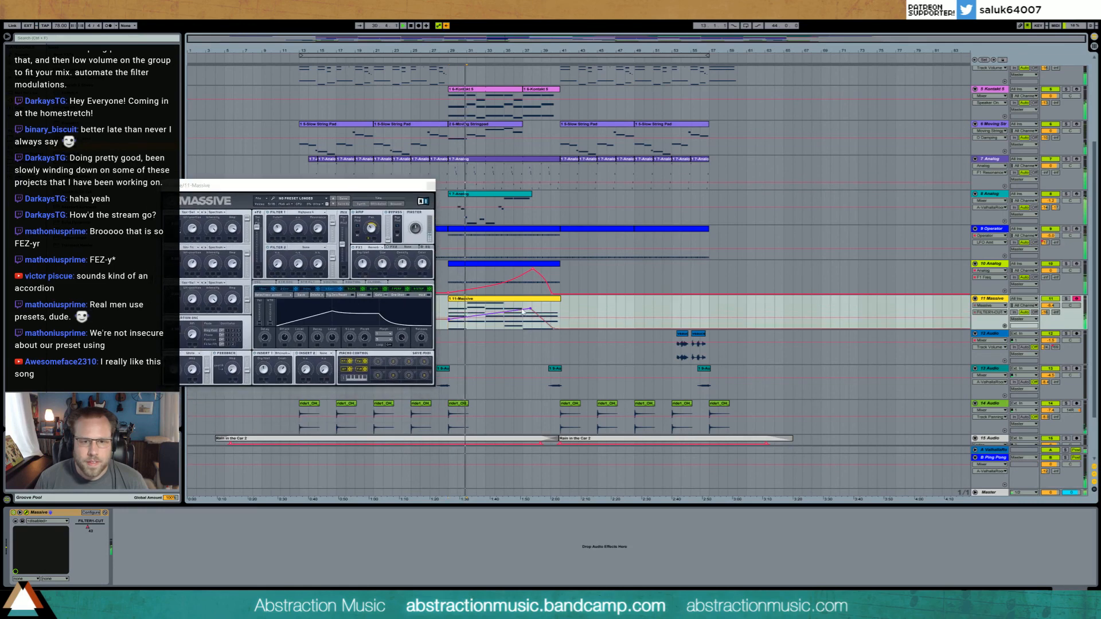
left_click_drag(531, 310, 528, 314)
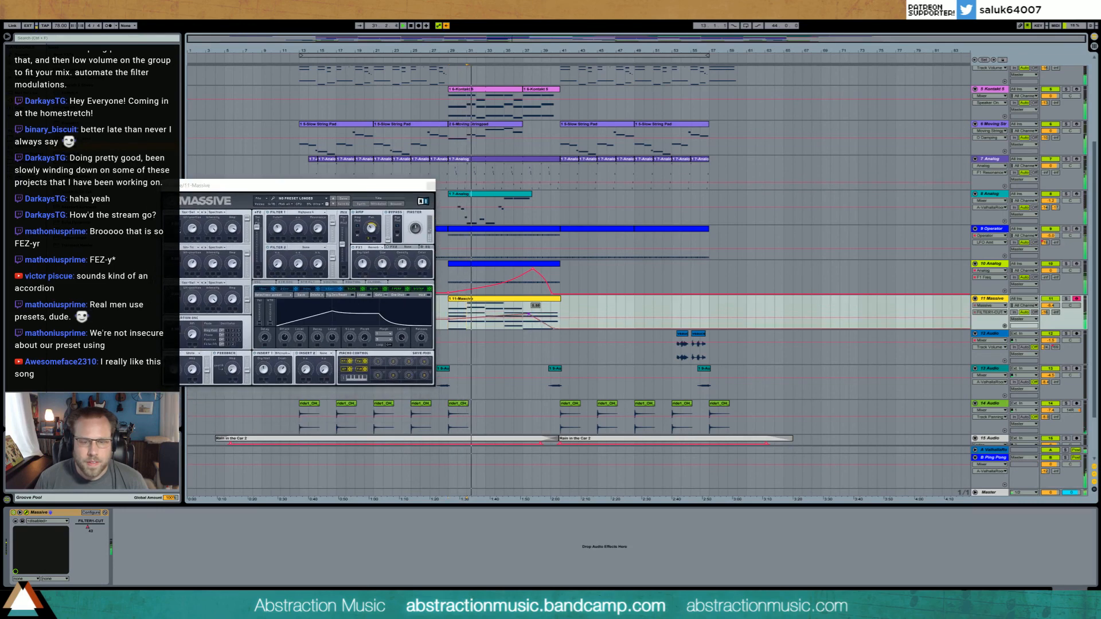
left_click_drag(449, 320, 445, 314)
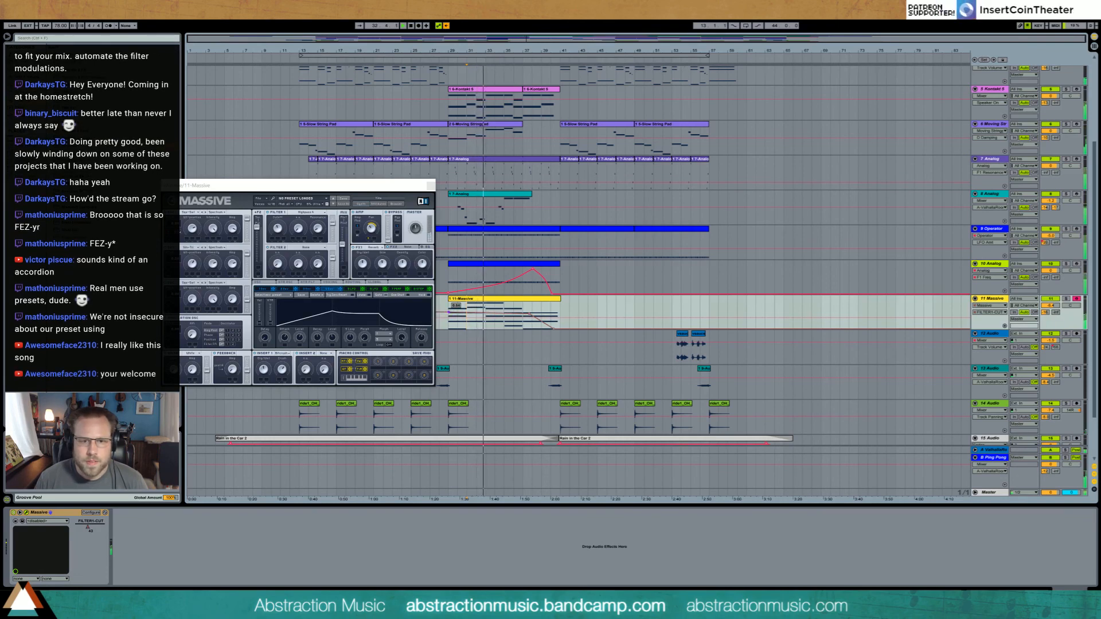
- Reshape the Massive filter cutoff automation to fall gradually from bar 29 to a low point near bar 37 and rise towards the clip's end
left_click_drag(528, 314, 530, 319)
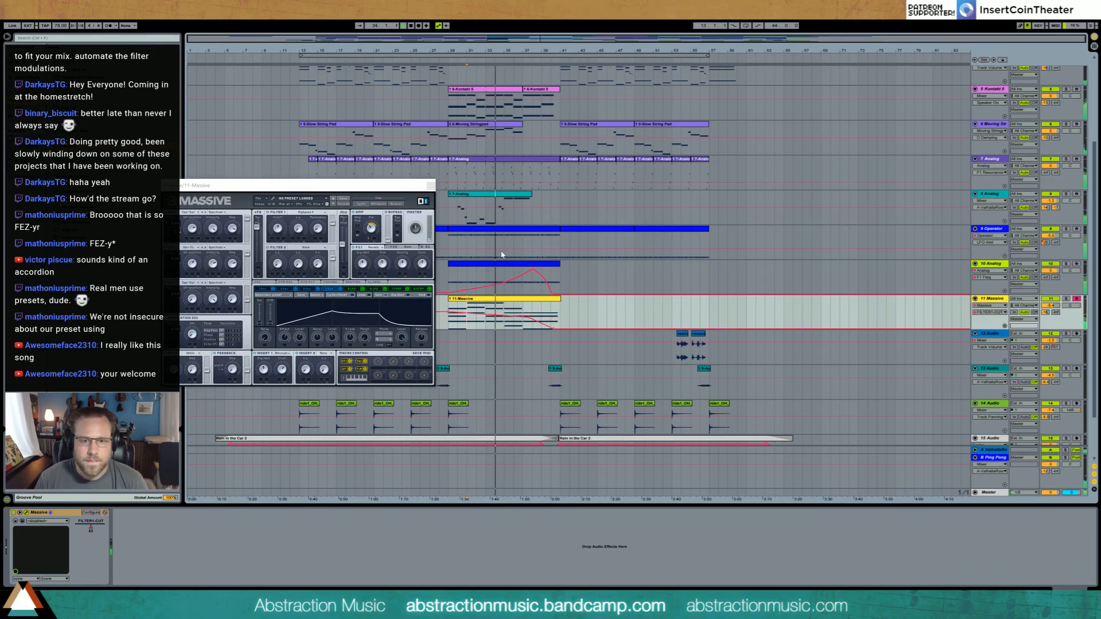
mouse_move(529, 319)
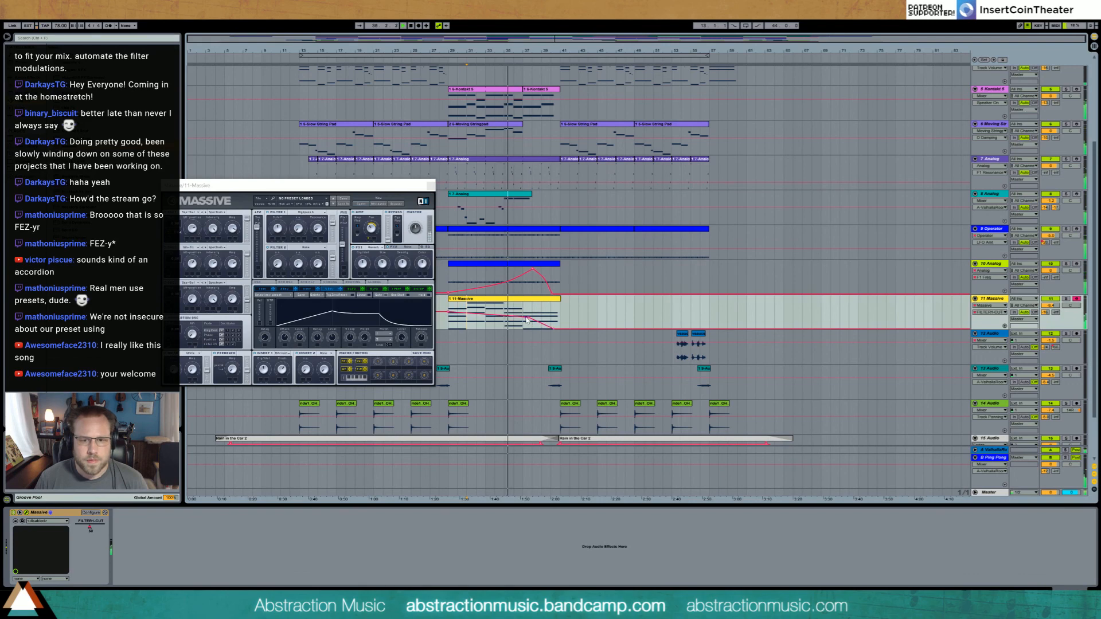
mouse_move(528, 319)
left_mouse_down()
mouse_move(553, 317)
mouse_move(559, 302)
mouse_move(541, 314)
left_mouse_up()
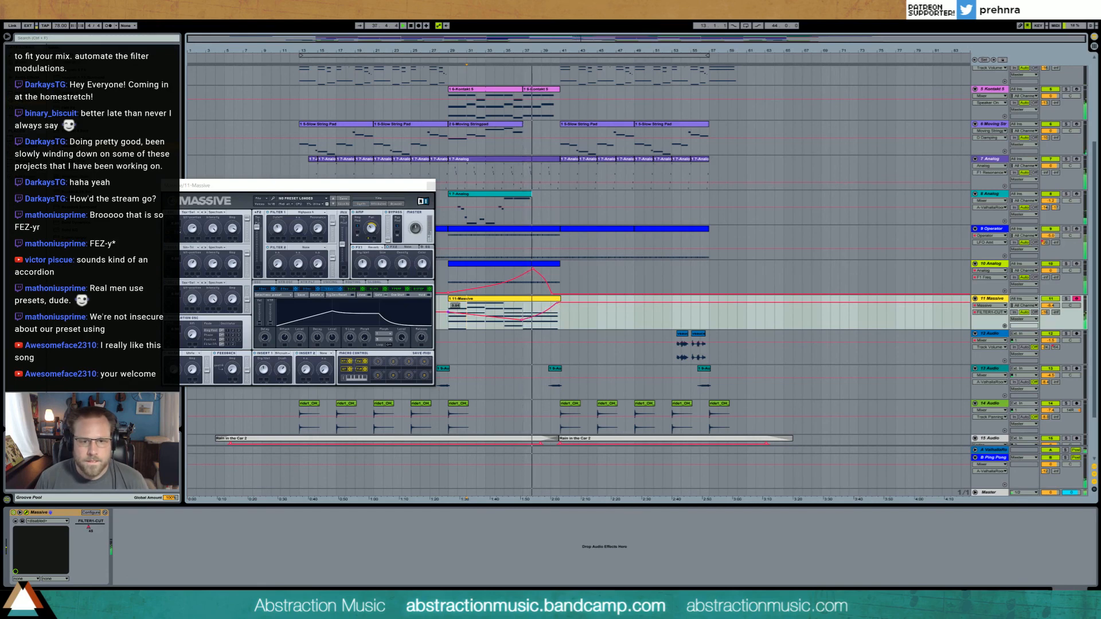
left_click_drag(449, 312, 449, 315)
left_click_drag(520, 321, 522, 324)
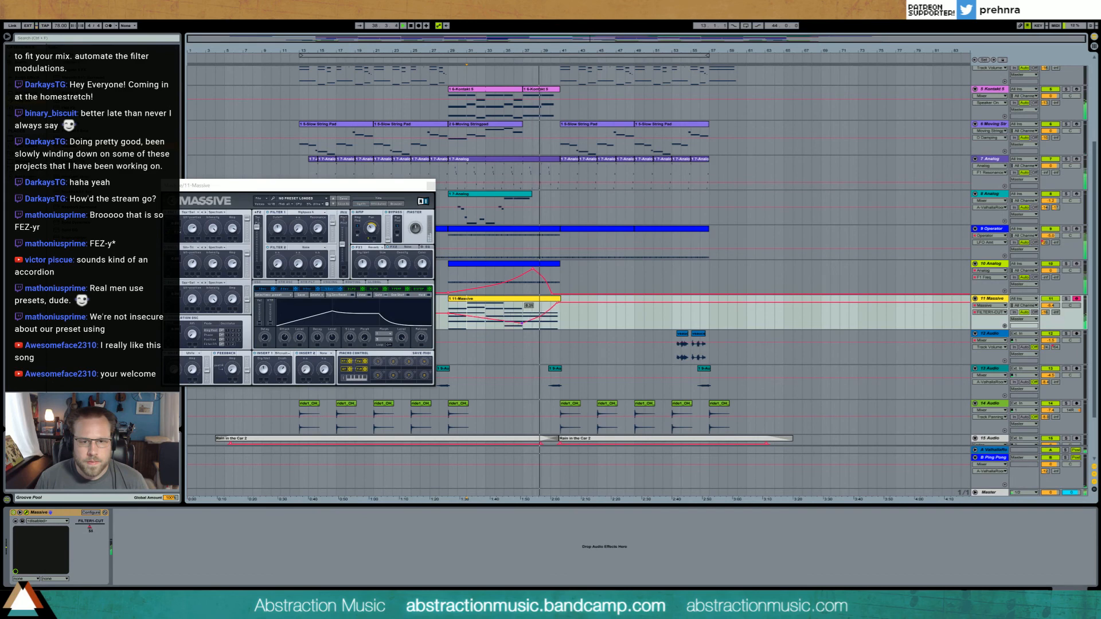
- Replay the reshaped filter automation from bar 29, first with the Massive track soloed and then with all tracks
left_click(448, 309)
left_click(1066, 299)
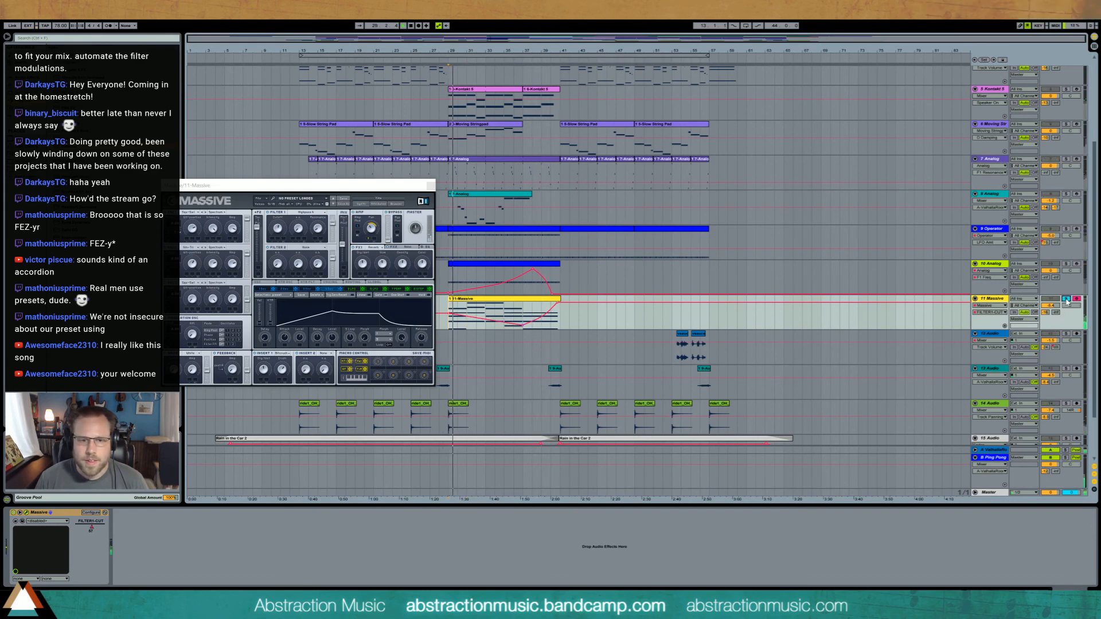
left_click(1066, 299)
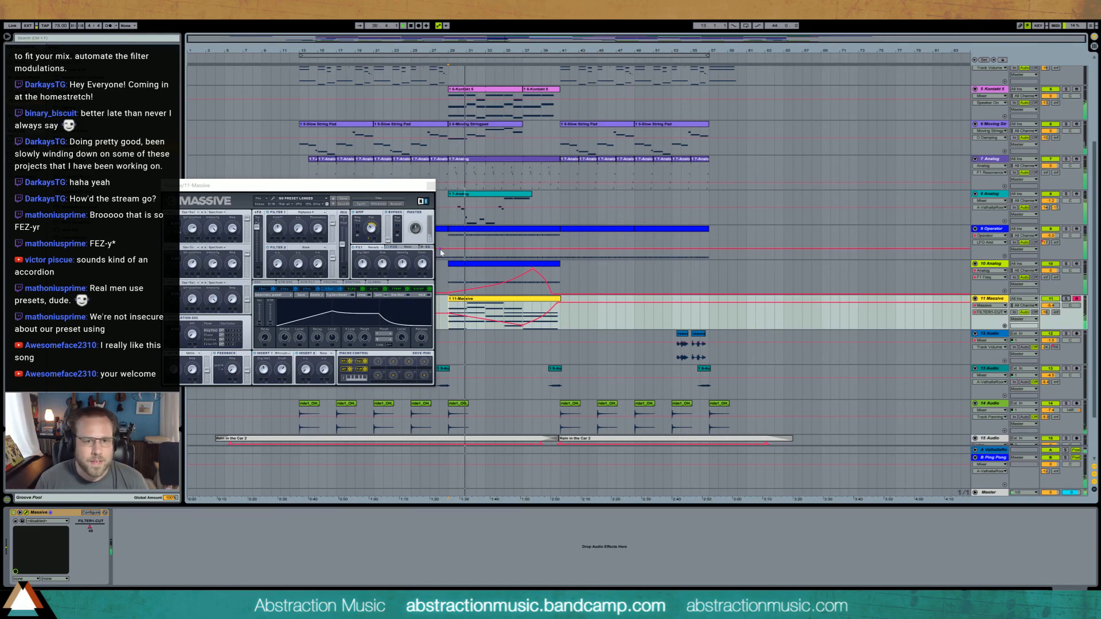
- Adjust Massive's first insert effect, load Parabolic Shaper into the second insert slot, and close the synth window
left_click(283, 378)
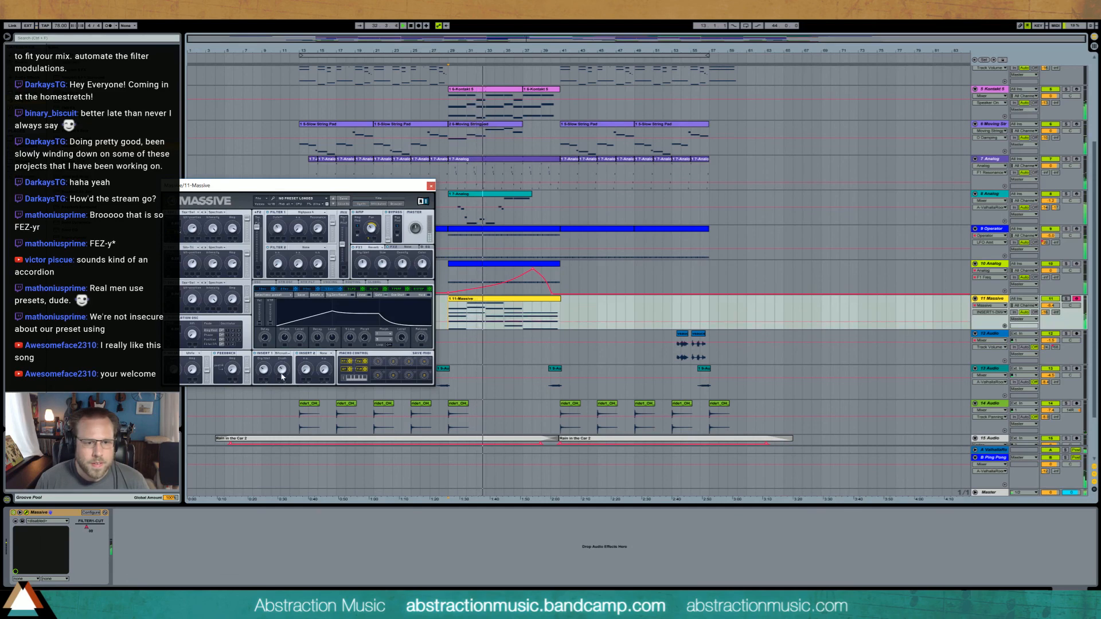
left_click(323, 353)
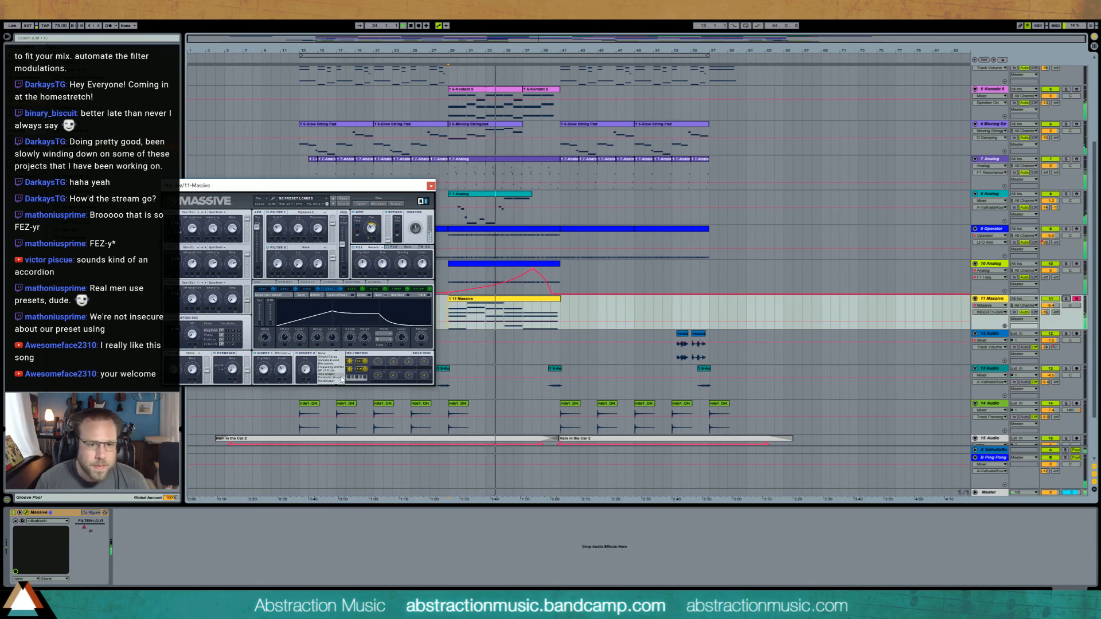
left_click(341, 378)
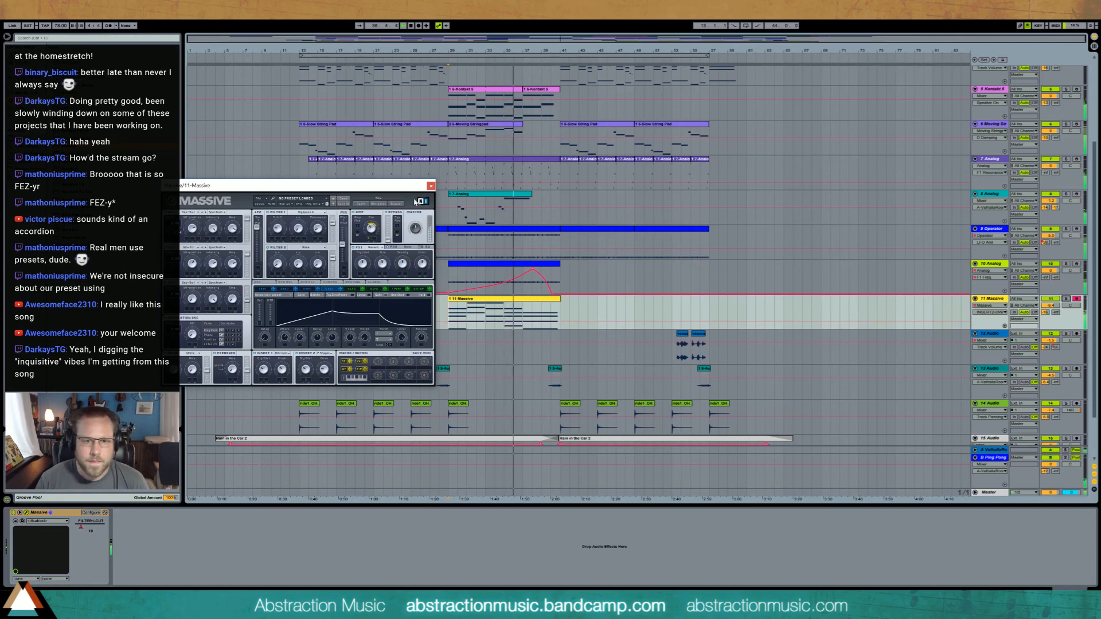
left_click(431, 186)
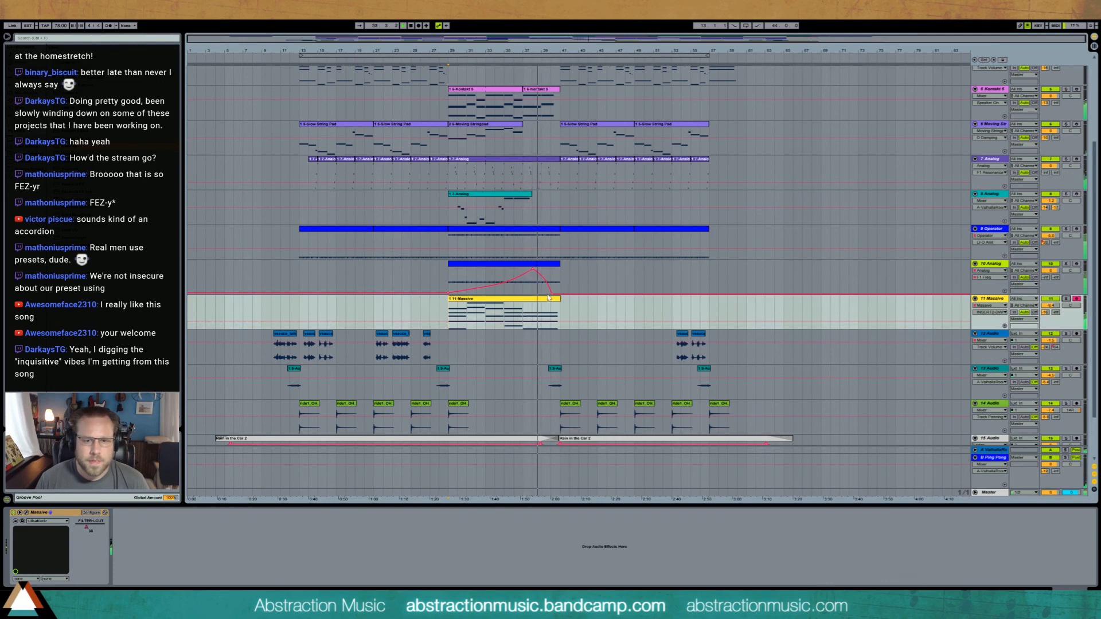
- Display the Massive filter cutoff automation and lower its final point just before bar 41, at the end of the clip
left_click(505, 298)
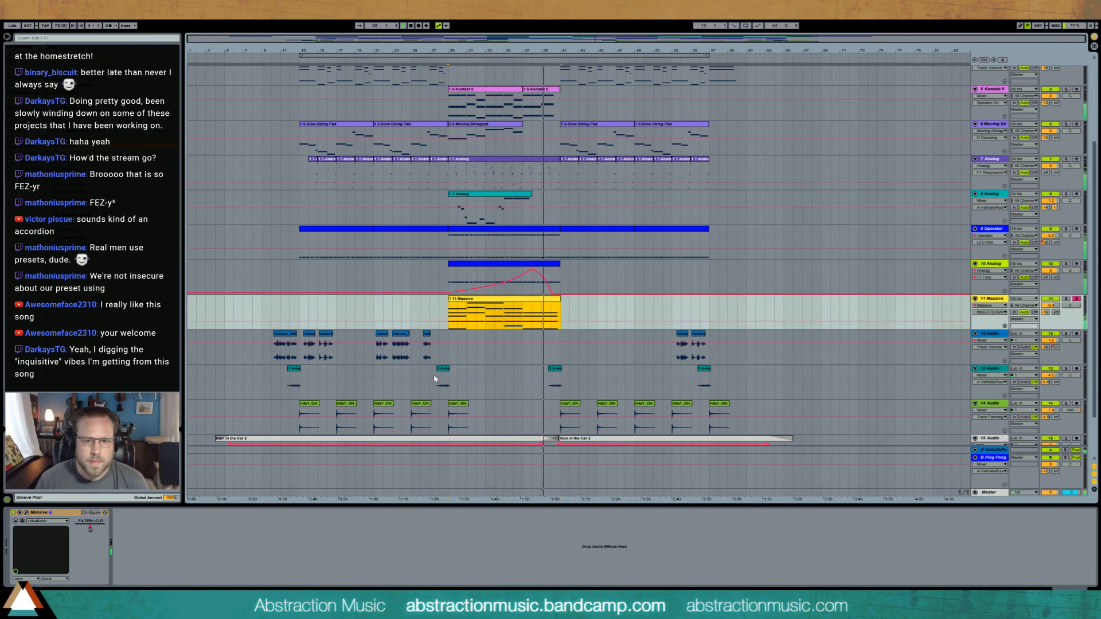
left_click(92, 523)
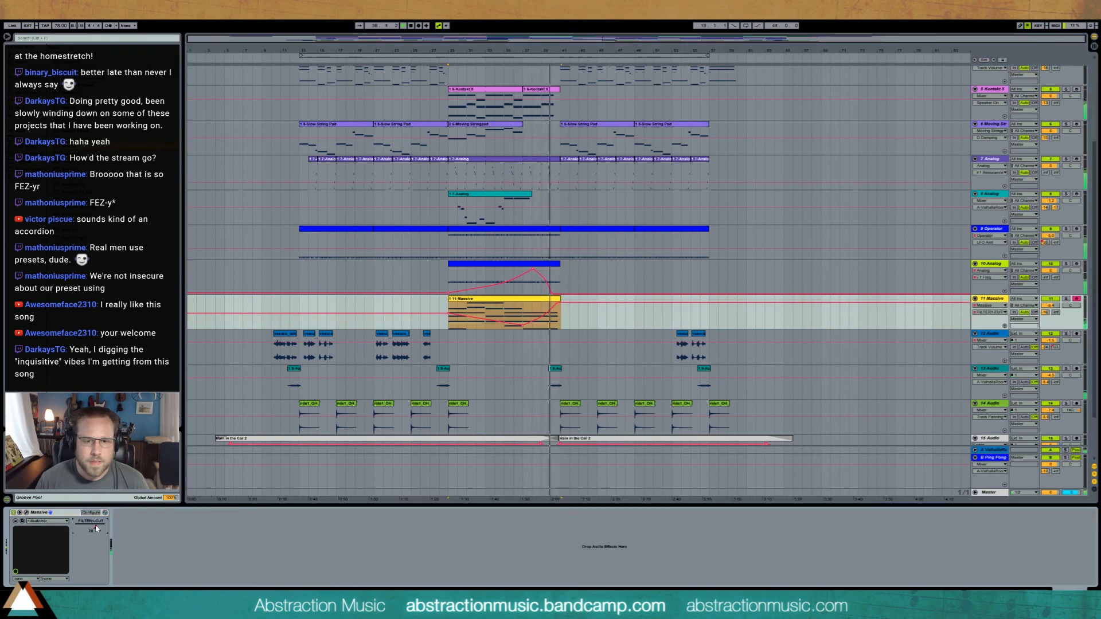
left_click(569, 316)
mouse_move(561, 305)
left_mouse_down()
mouse_move(558, 327)
mouse_move(546, 310)
left_mouse_up()
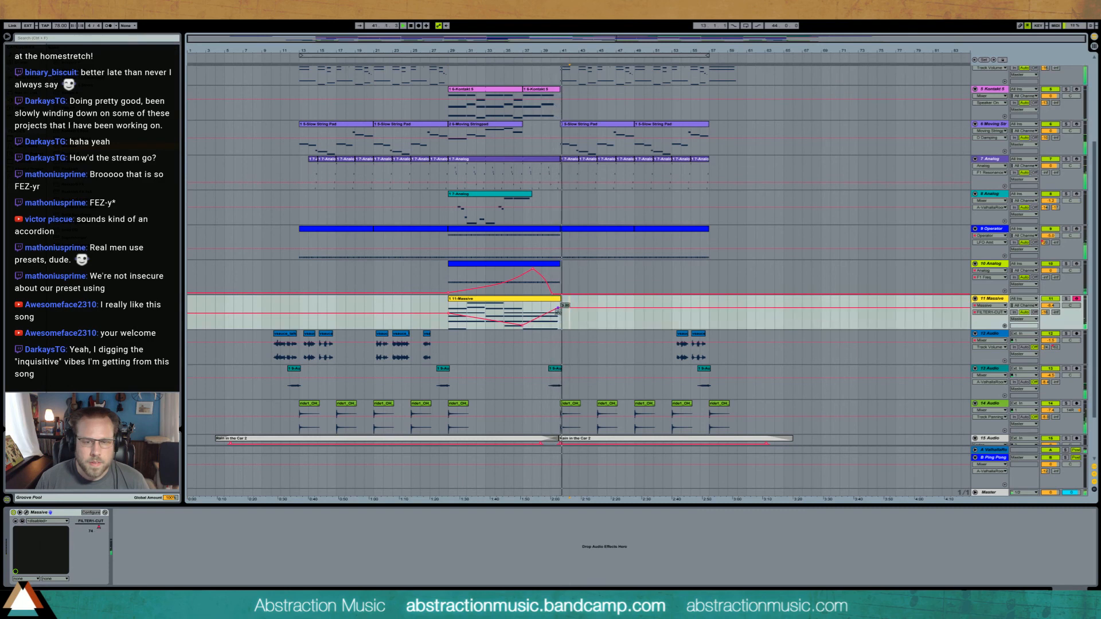
- Replay the end of the middle section and fine-tune the Massive track's volume during playback
left_click(513, 311)
key("space")
key("space")
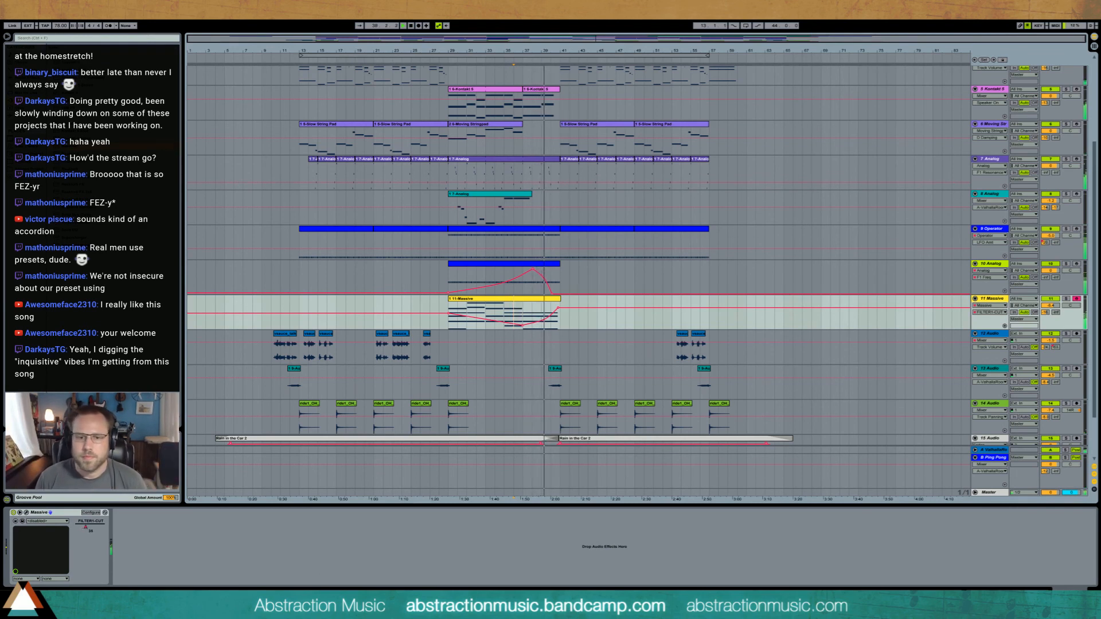
left_click_drag(1050, 306, 1050, 303)
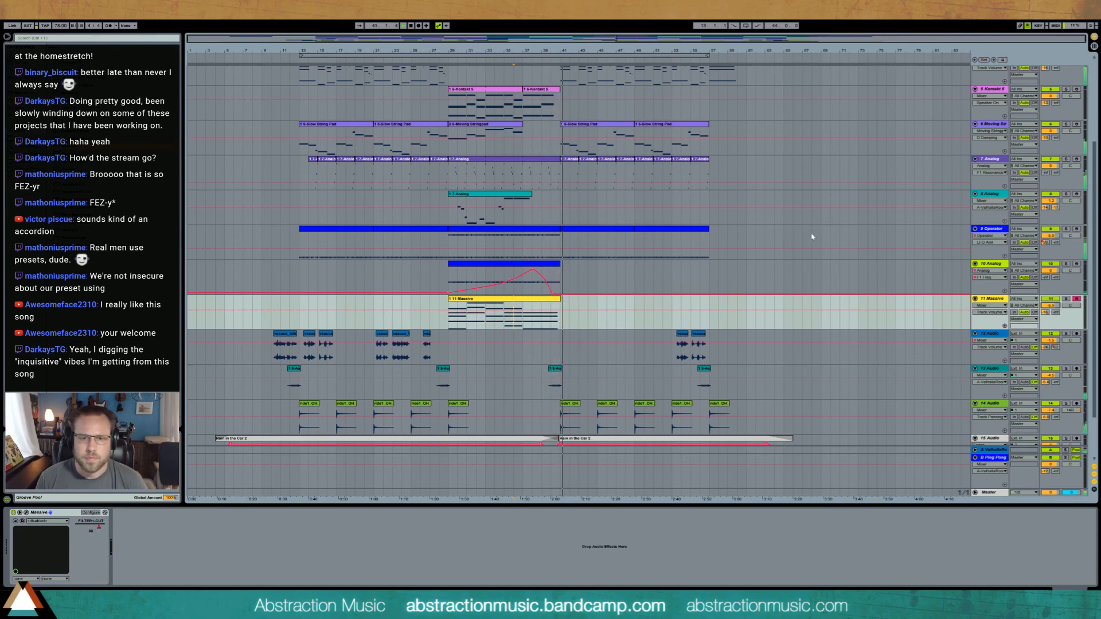
scroll(576, 228, "up", 2)
scroll(575, 228, "up", 3)
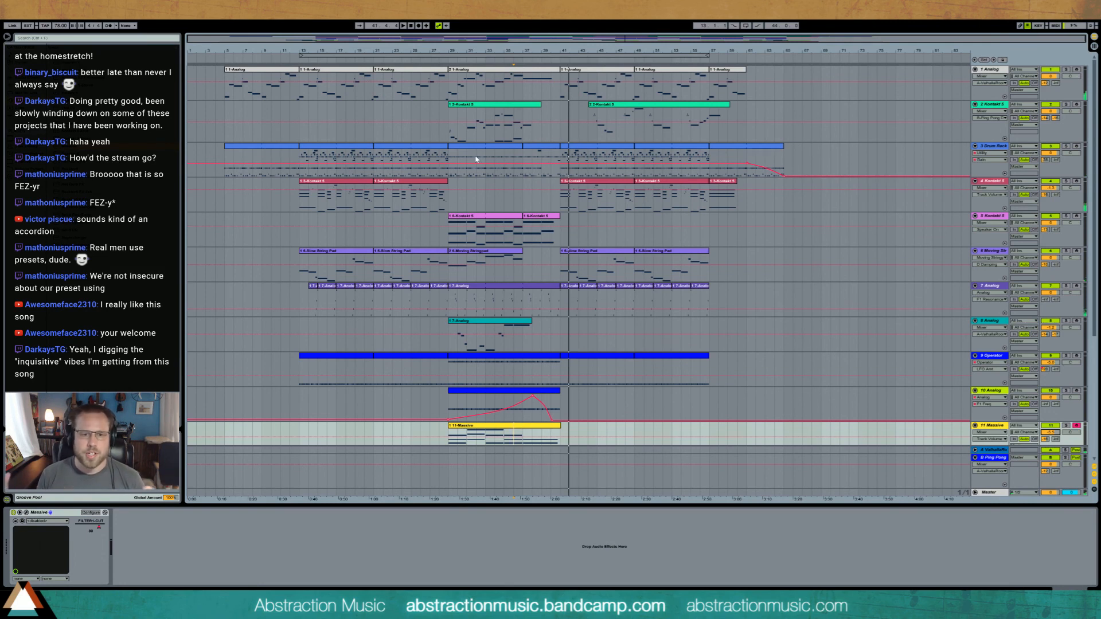
left_click(416, 185)
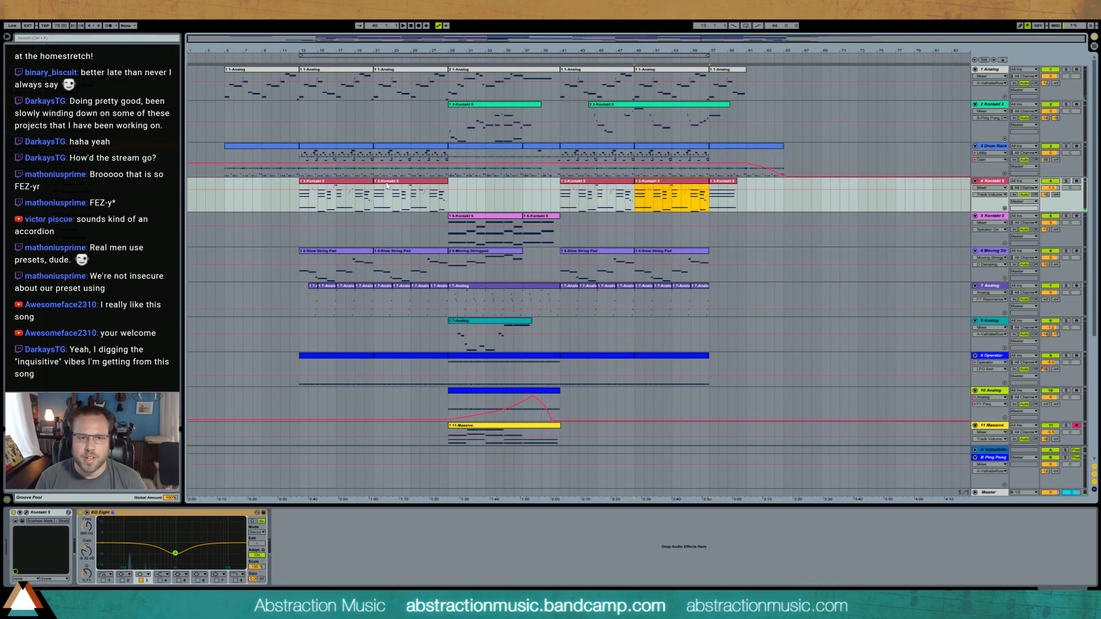
left_click(441, 158)
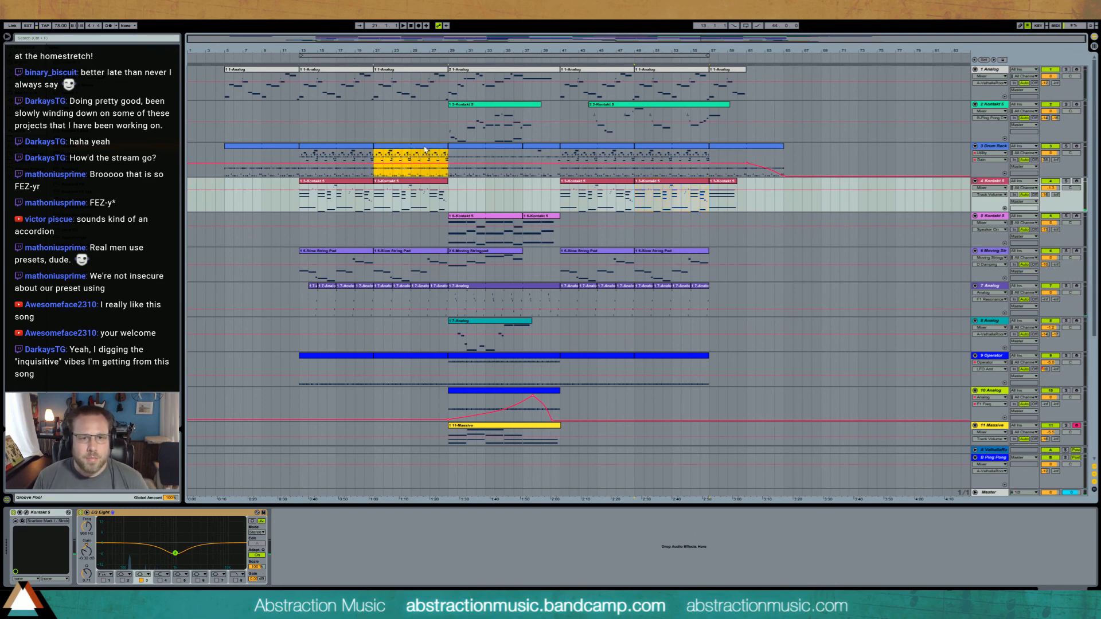
- Place the playback start at bar 13 and display the Master track's mastering effect chain
left_click(368, 153)
scroll(659, 214, "down", 8)
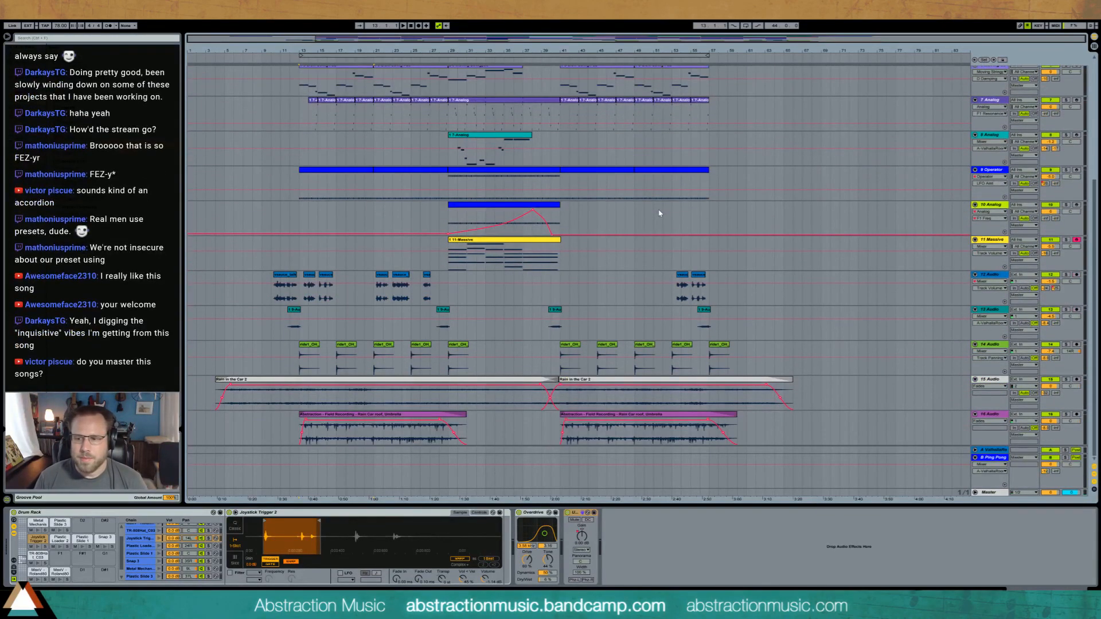
left_click(990, 494)
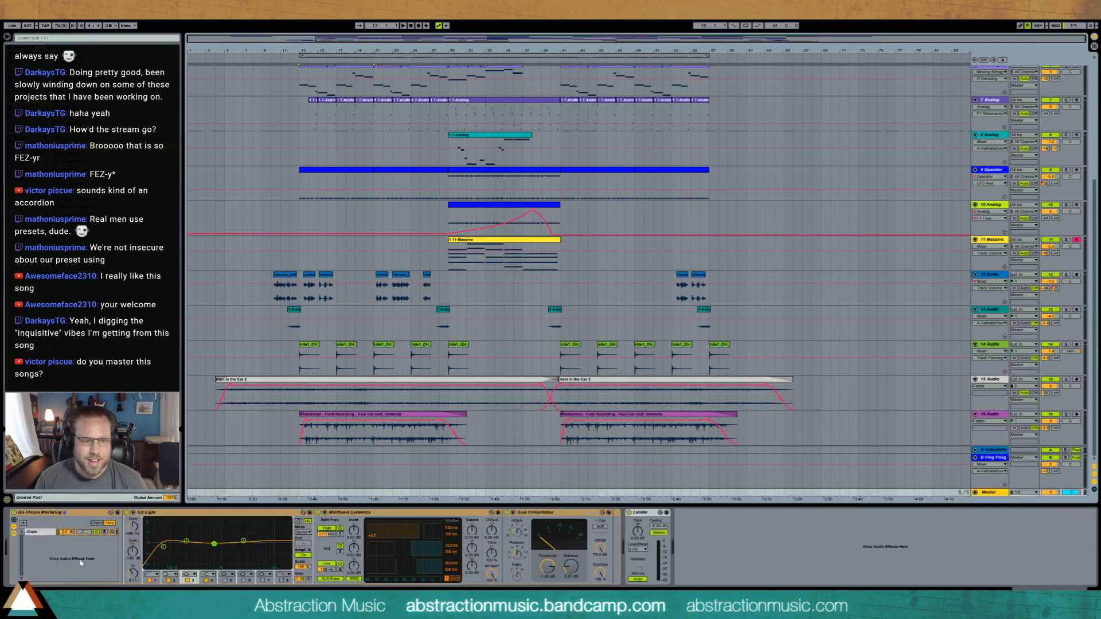
left_click(40, 533)
left_click(75, 513)
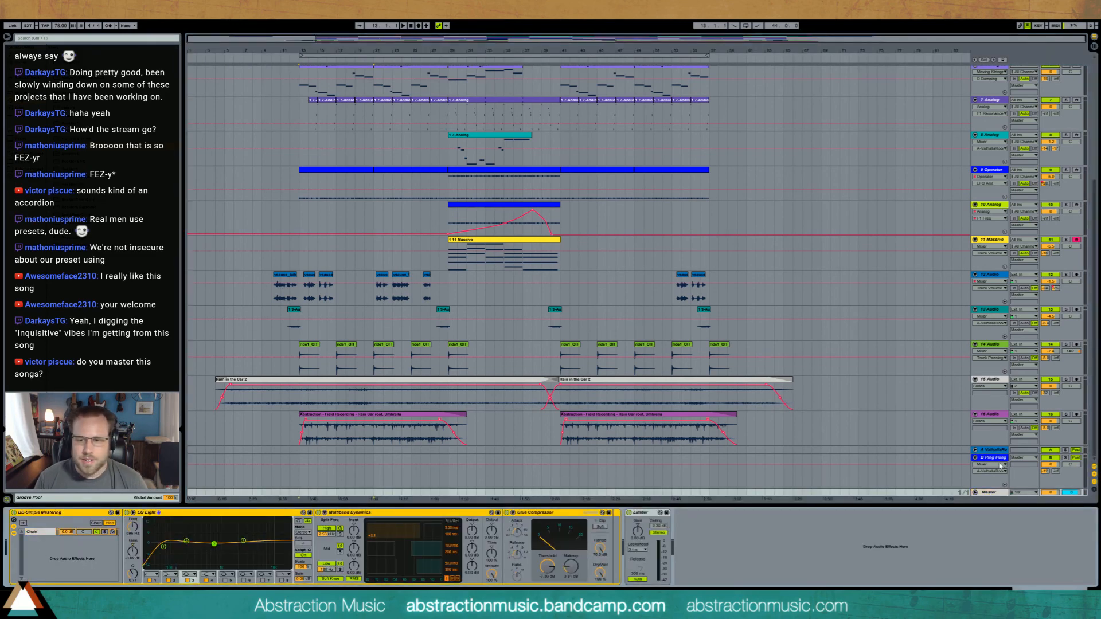
- Play from bar 13 while switching the Simple Mastering rack off and on to compare the mix with and without it
left_click(14, 513)
key("space")
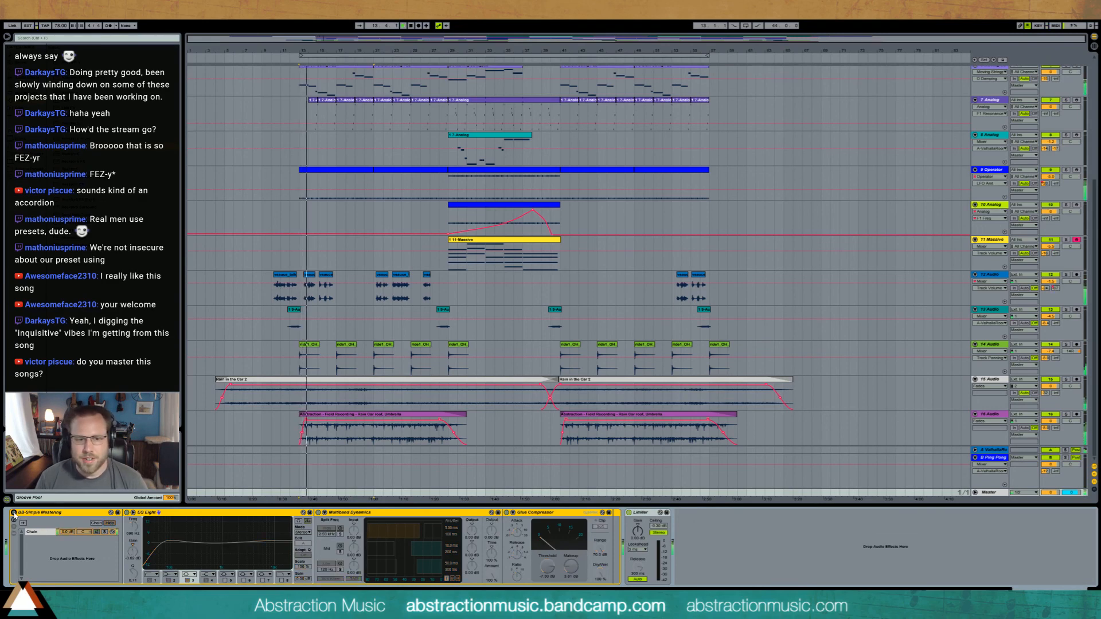
left_click(14, 514)
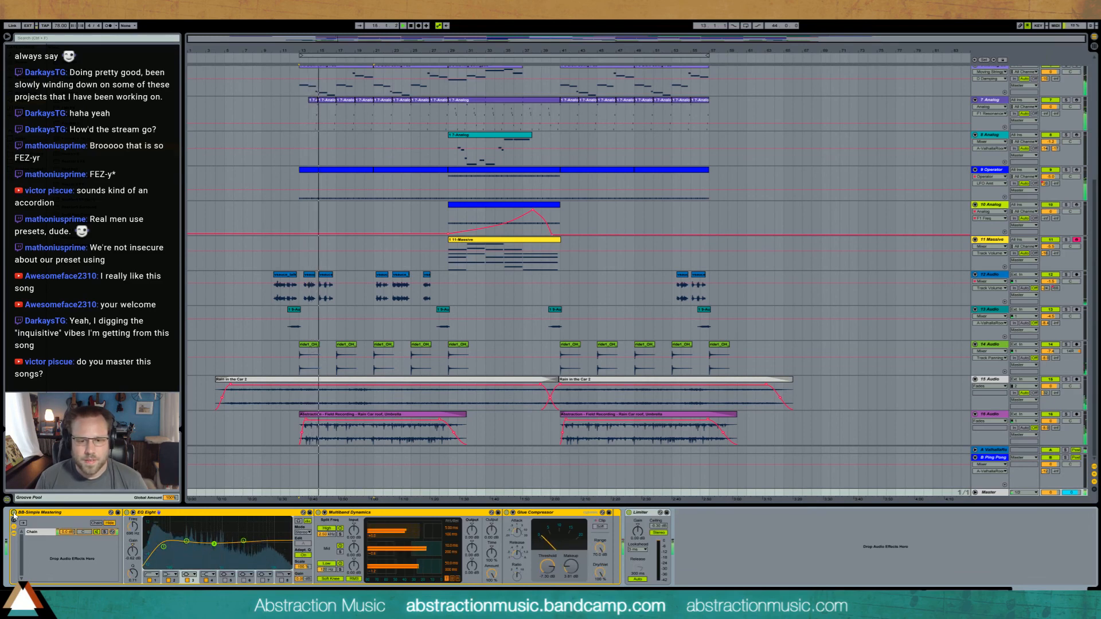
left_click(13, 513)
left_click(13, 513)
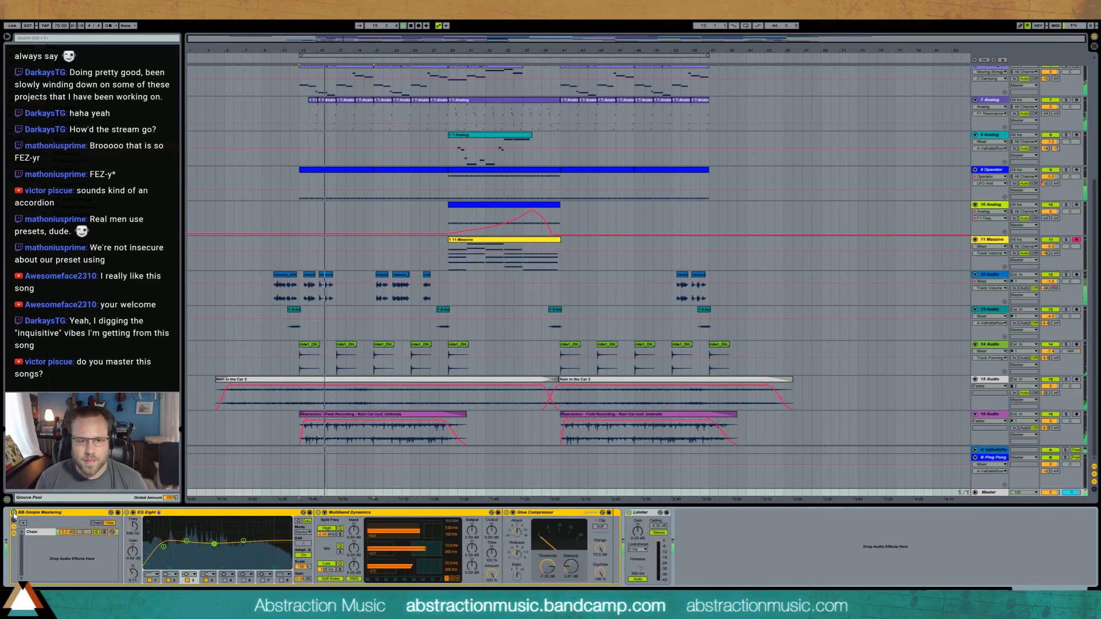
left_click(14, 513)
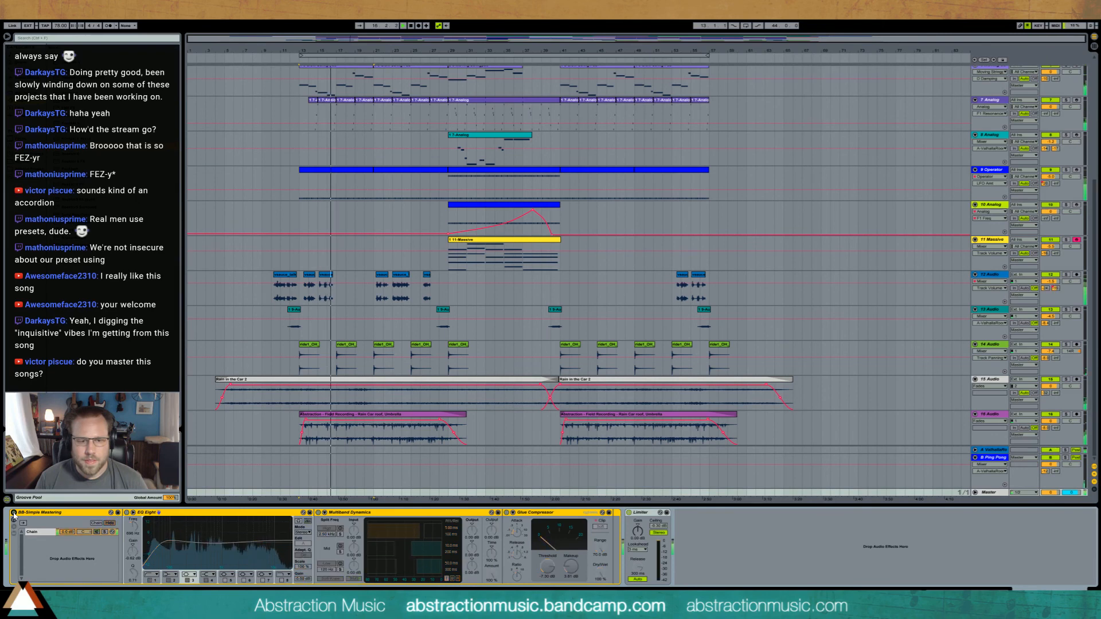
left_click(14, 514)
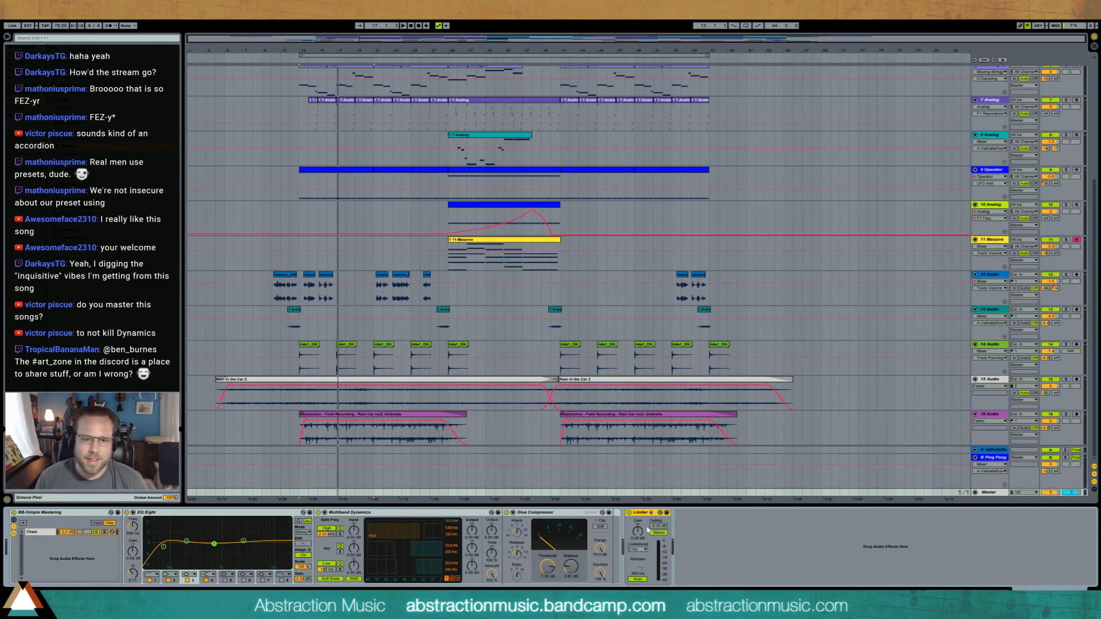
- Return the playback start to bar 13 for another listen through the arrangement
left_click(290, 405)
scroll(498, 373, "up", 5)
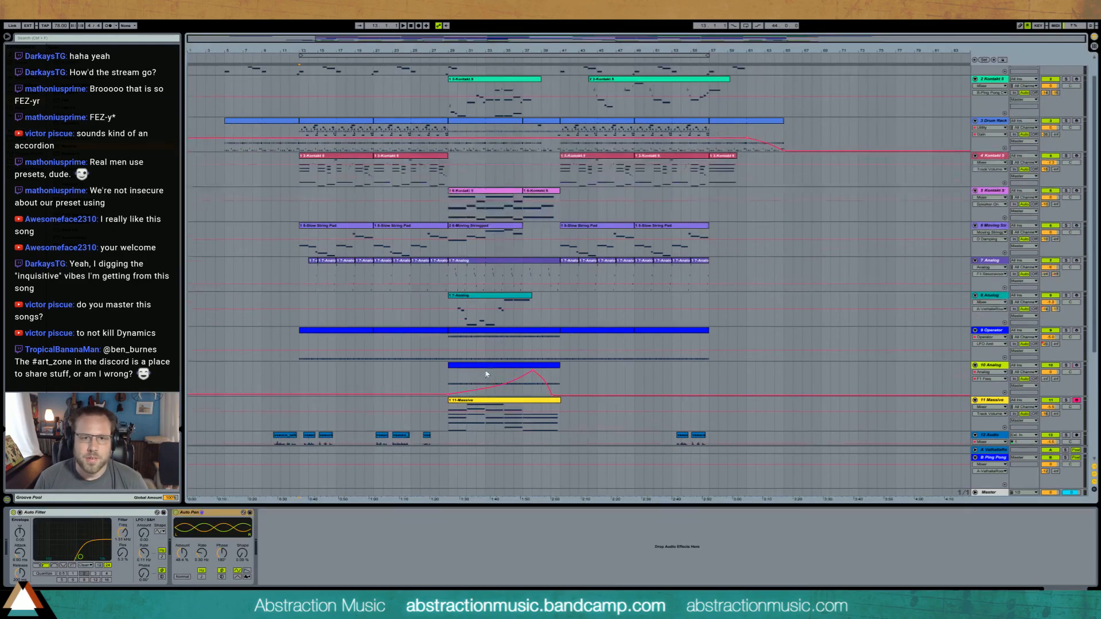